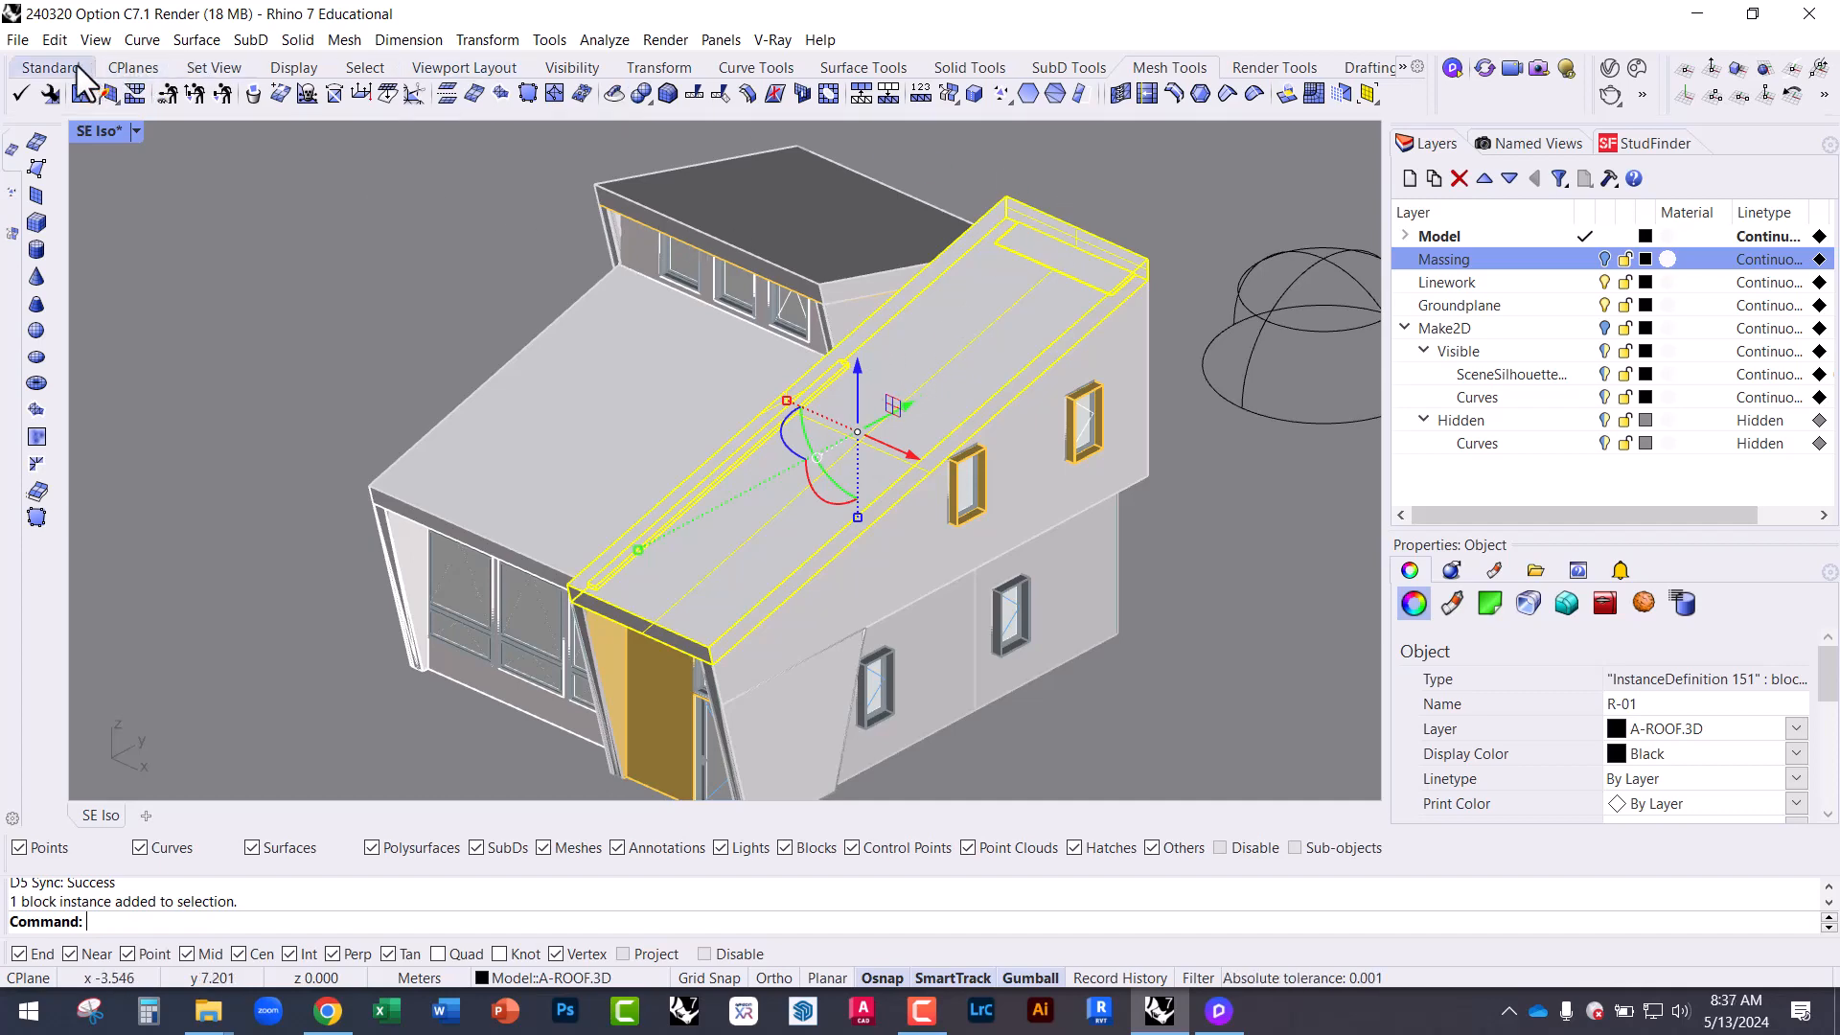
Frame the roof block, deselect it, and start the D5 Sync live link to the empty D5 scene.
left_click(51, 67)
left_click(398, 93)
mouse_move(655, 301)
right_mouse_down()
mouse_move(736, 276)
mouse_move(651, 295)
mouse_move(655, 267)
right_mouse_up()
scroll(824, 240, "down", 7)
scroll(687, 417, "up", 2)
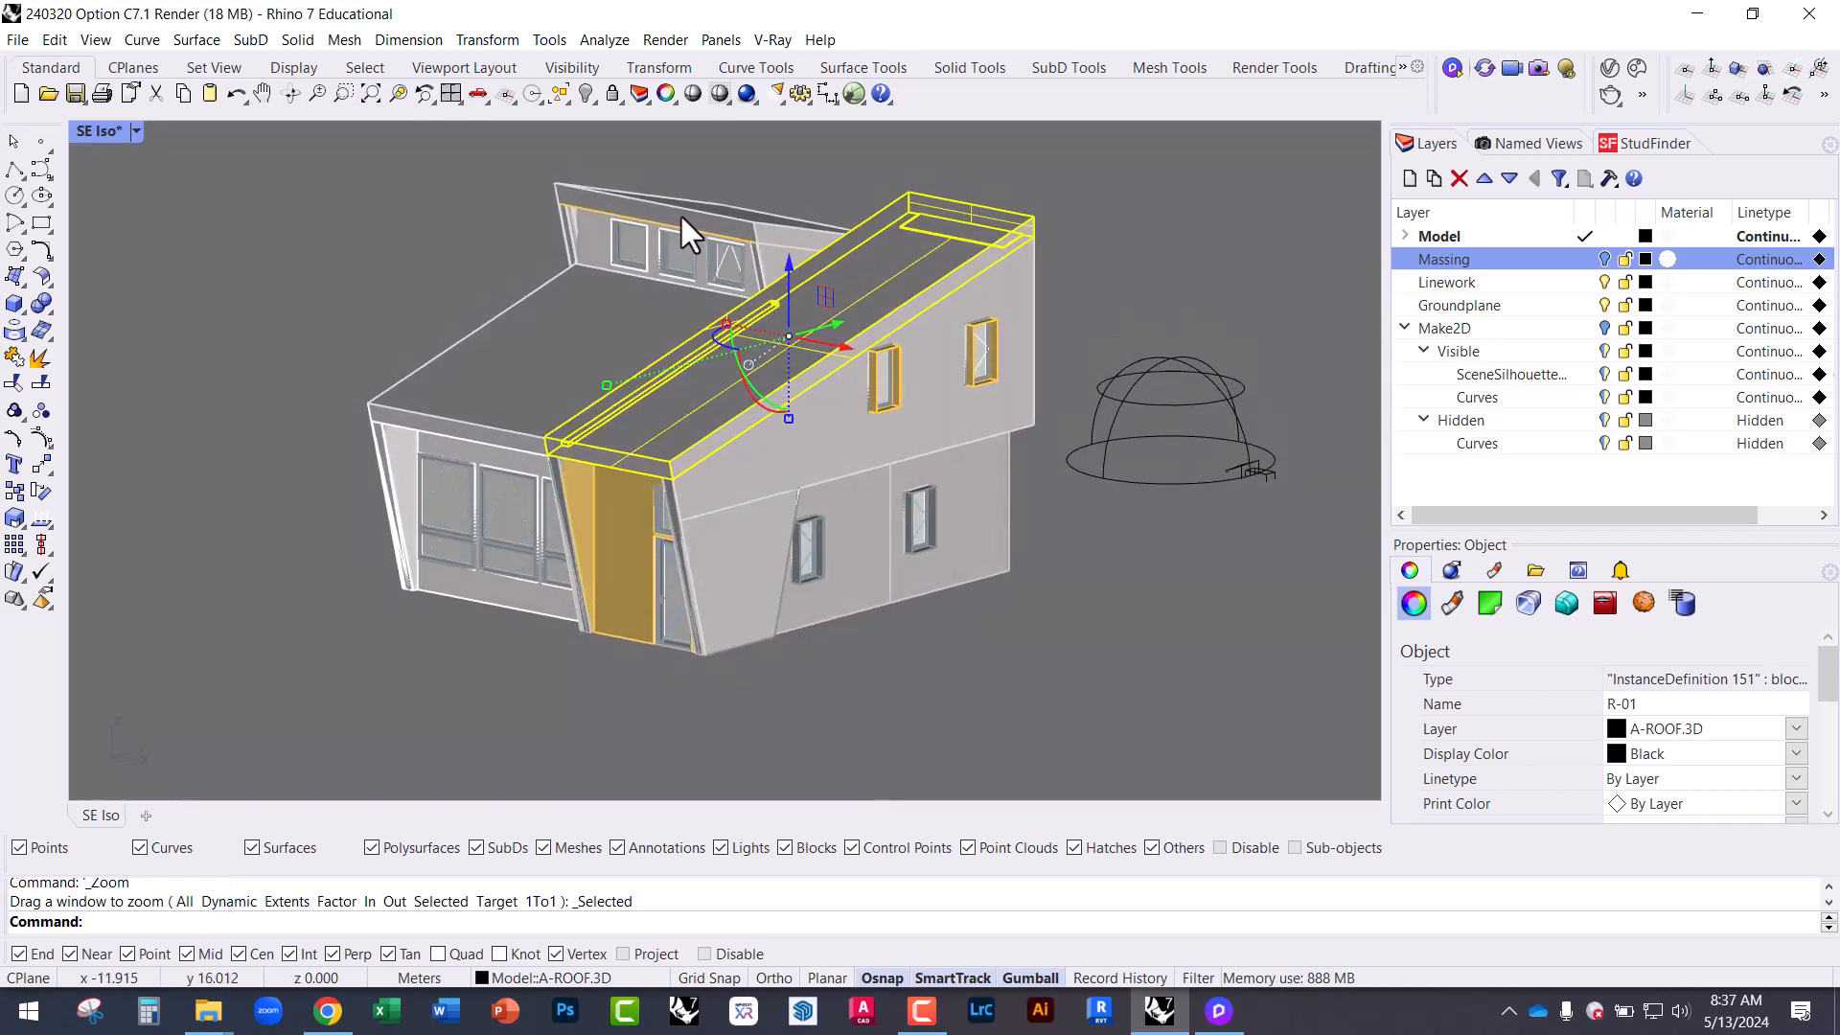
scroll(657, 204, "up", 2)
left_click(1262, 182)
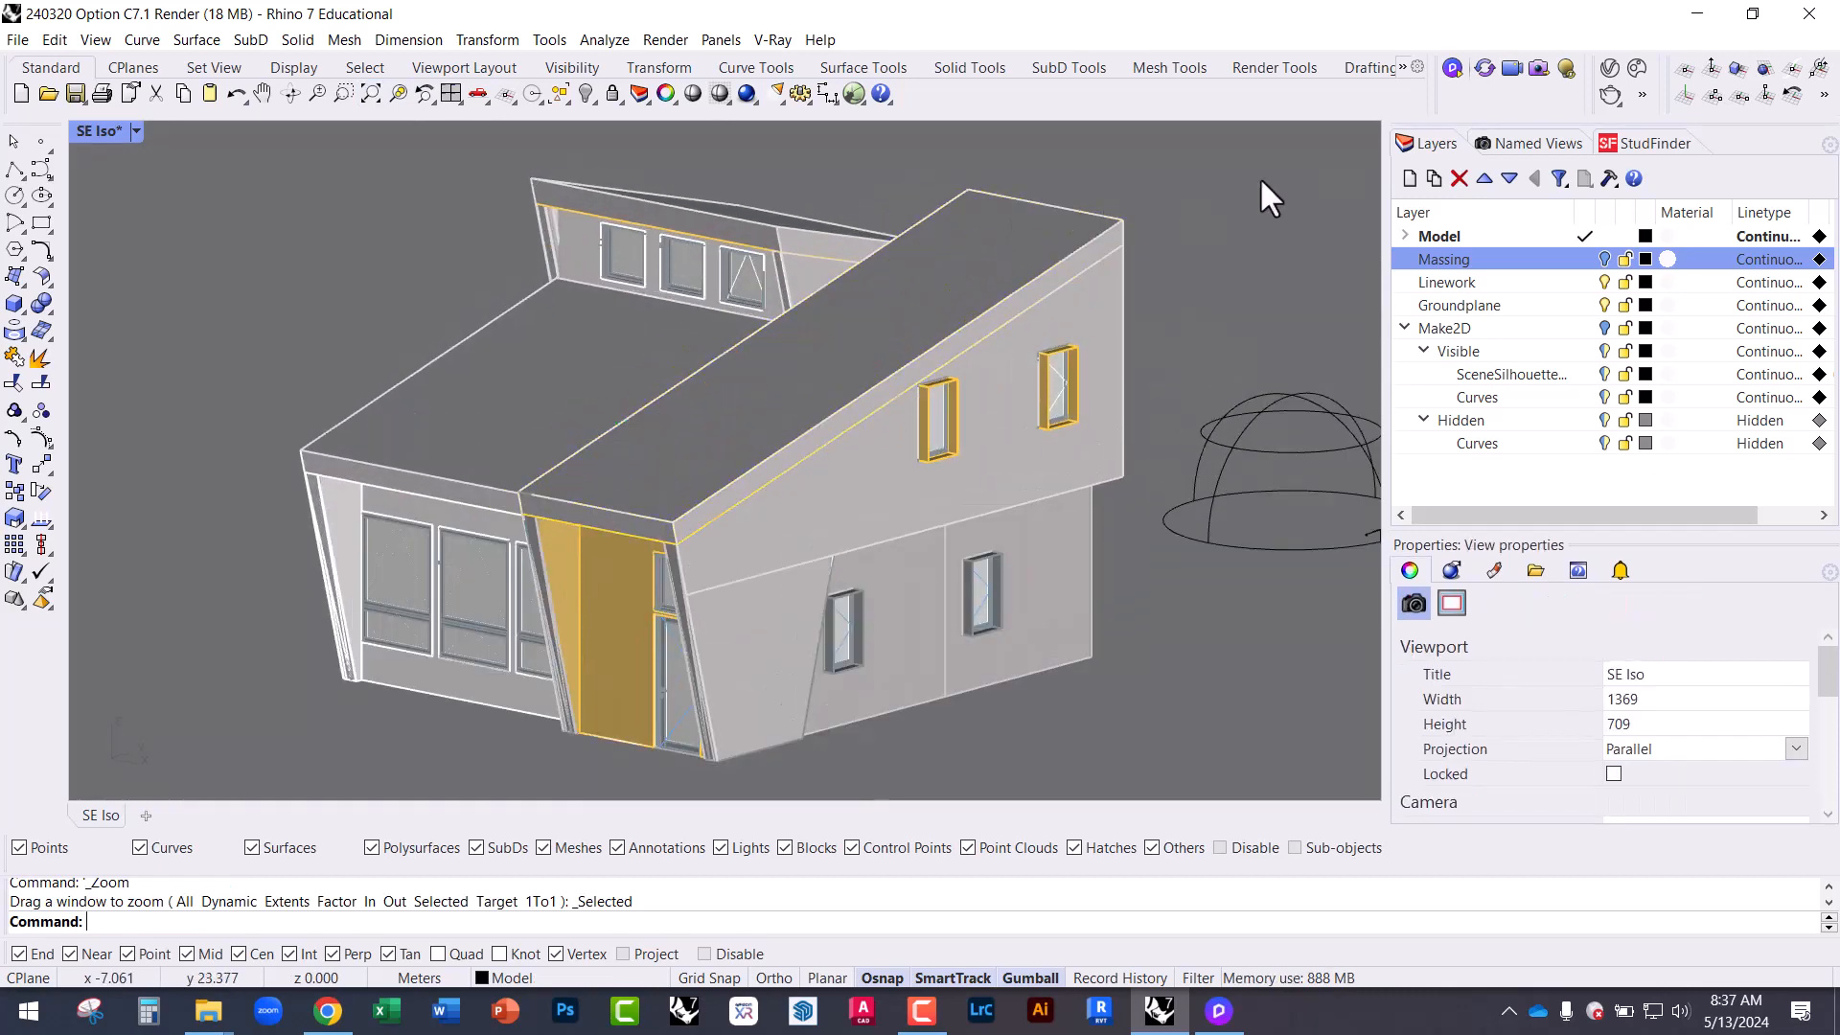
left_click(1452, 68)
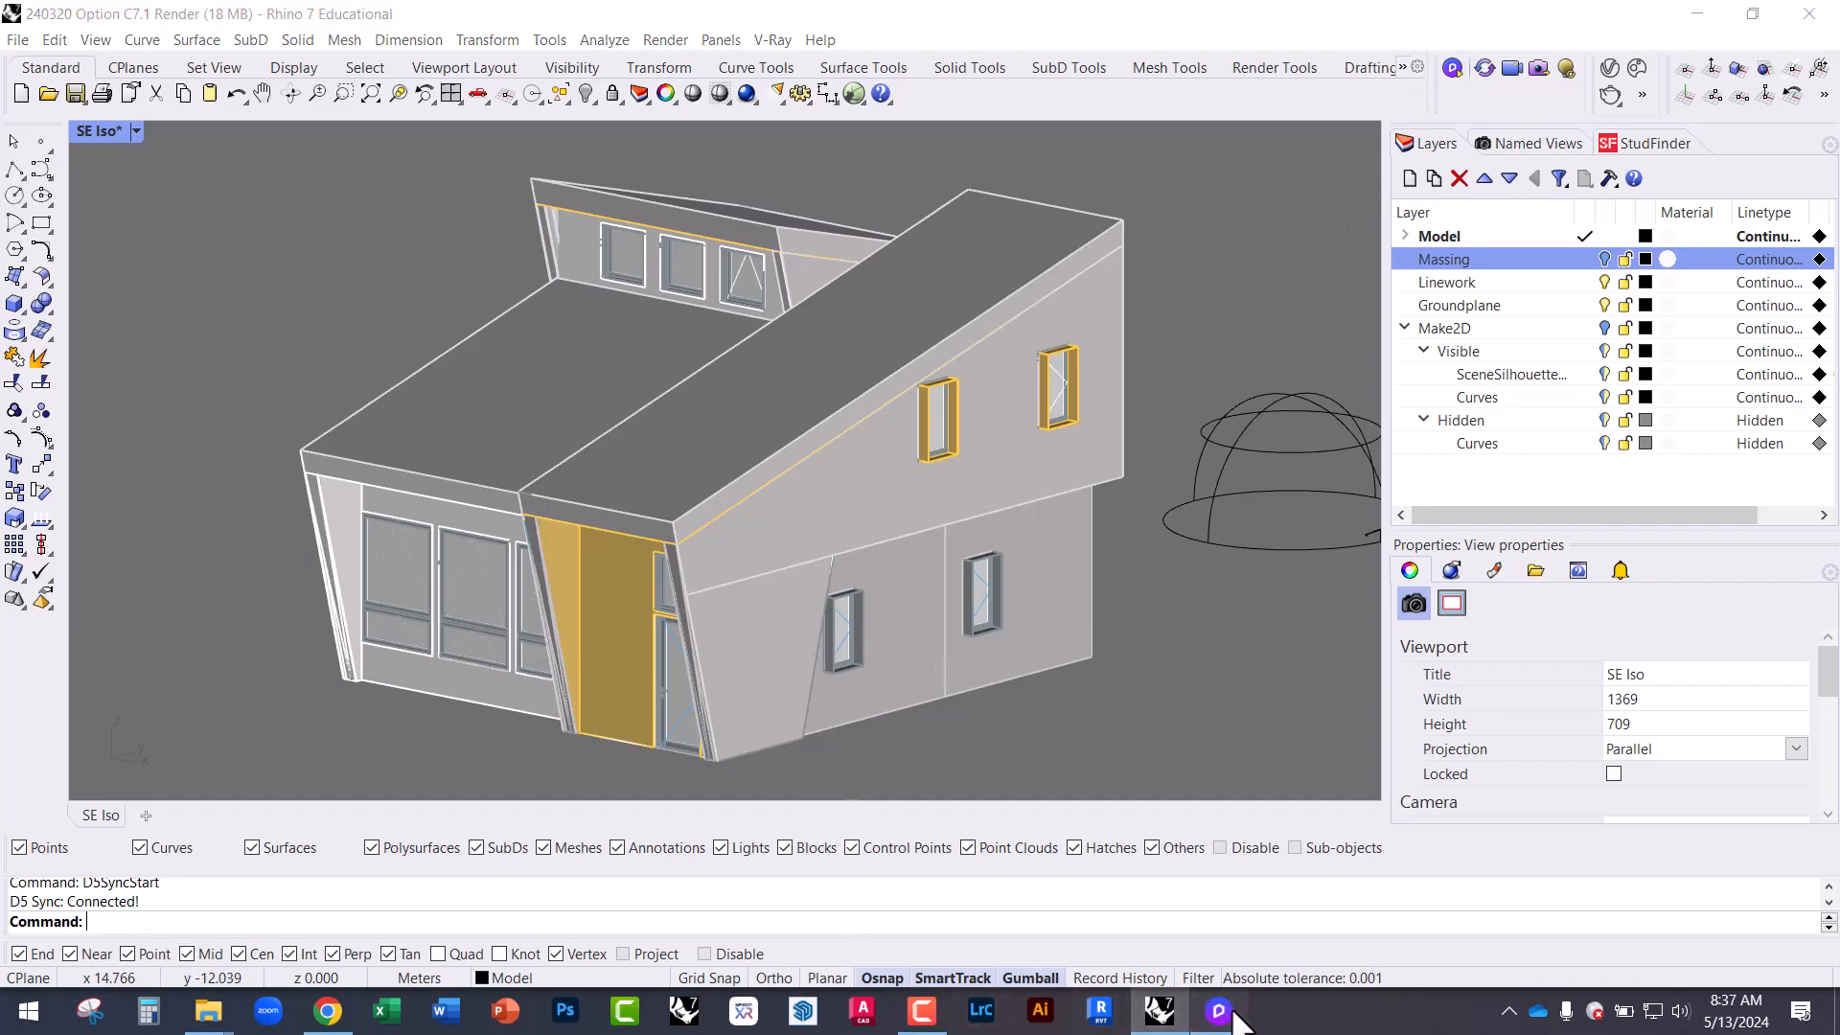
left_click(1218, 1011)
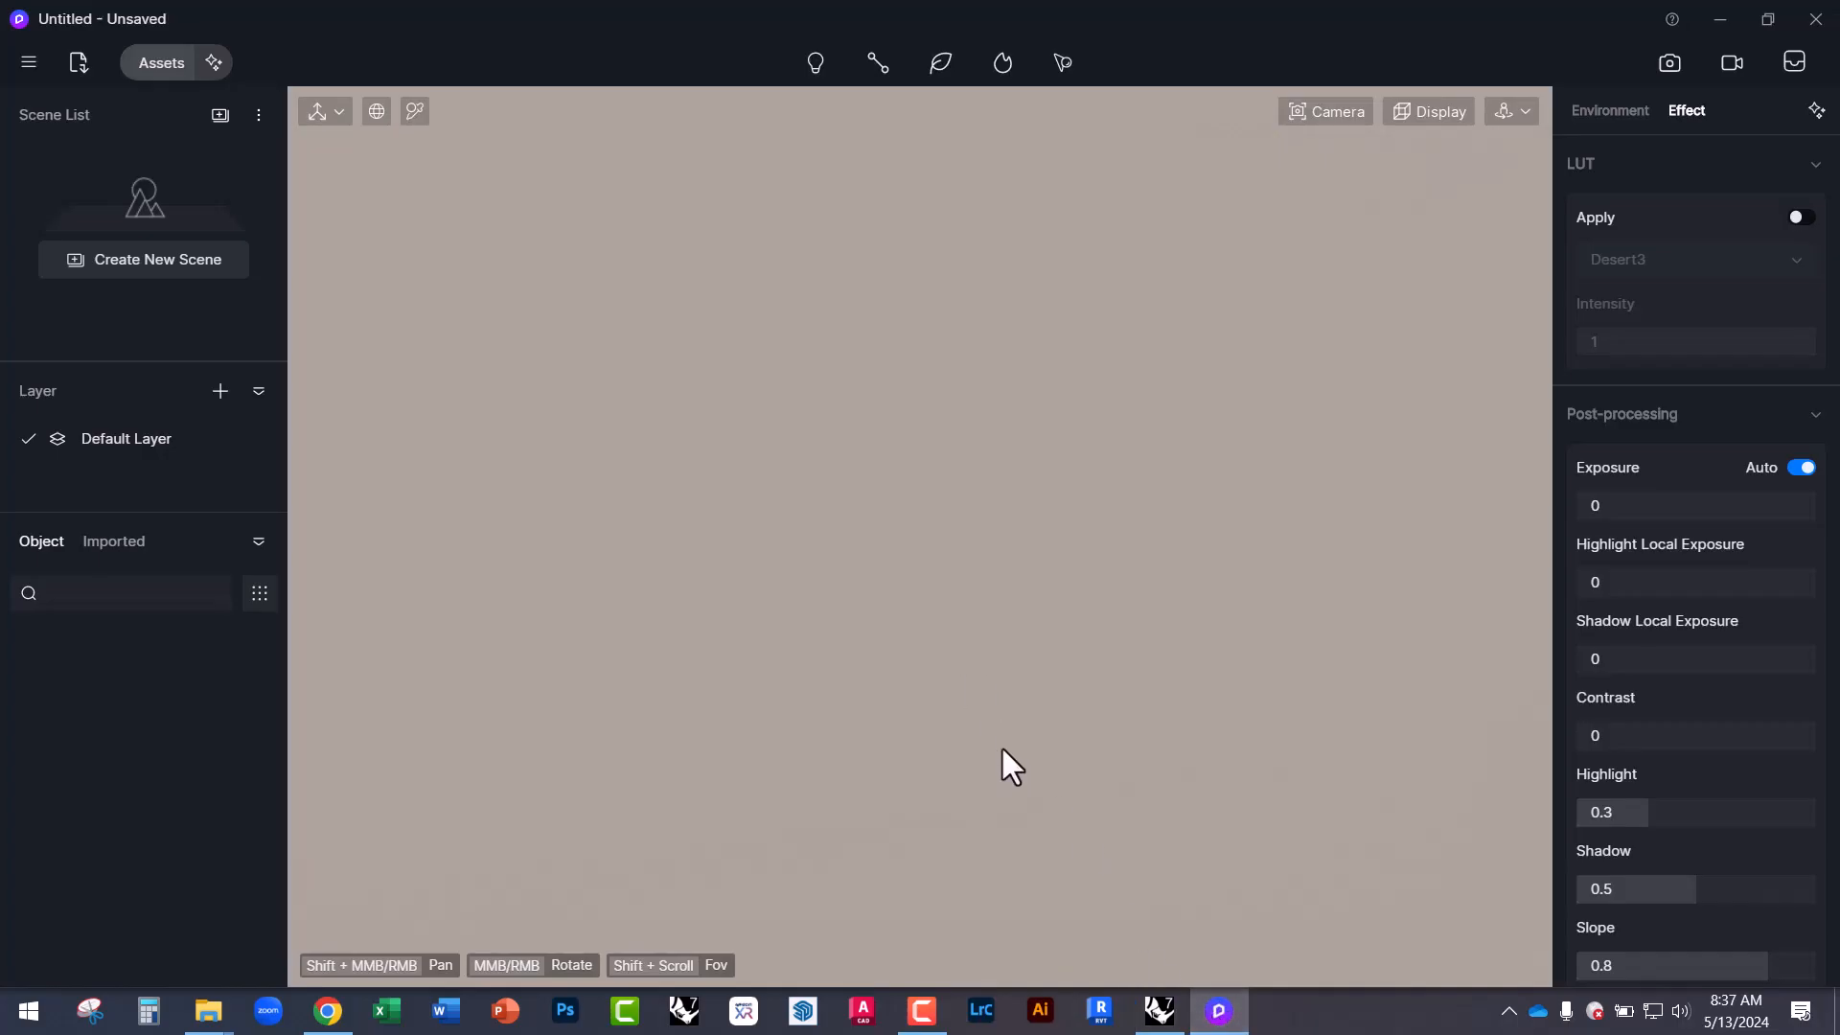
left_click(1160, 1006)
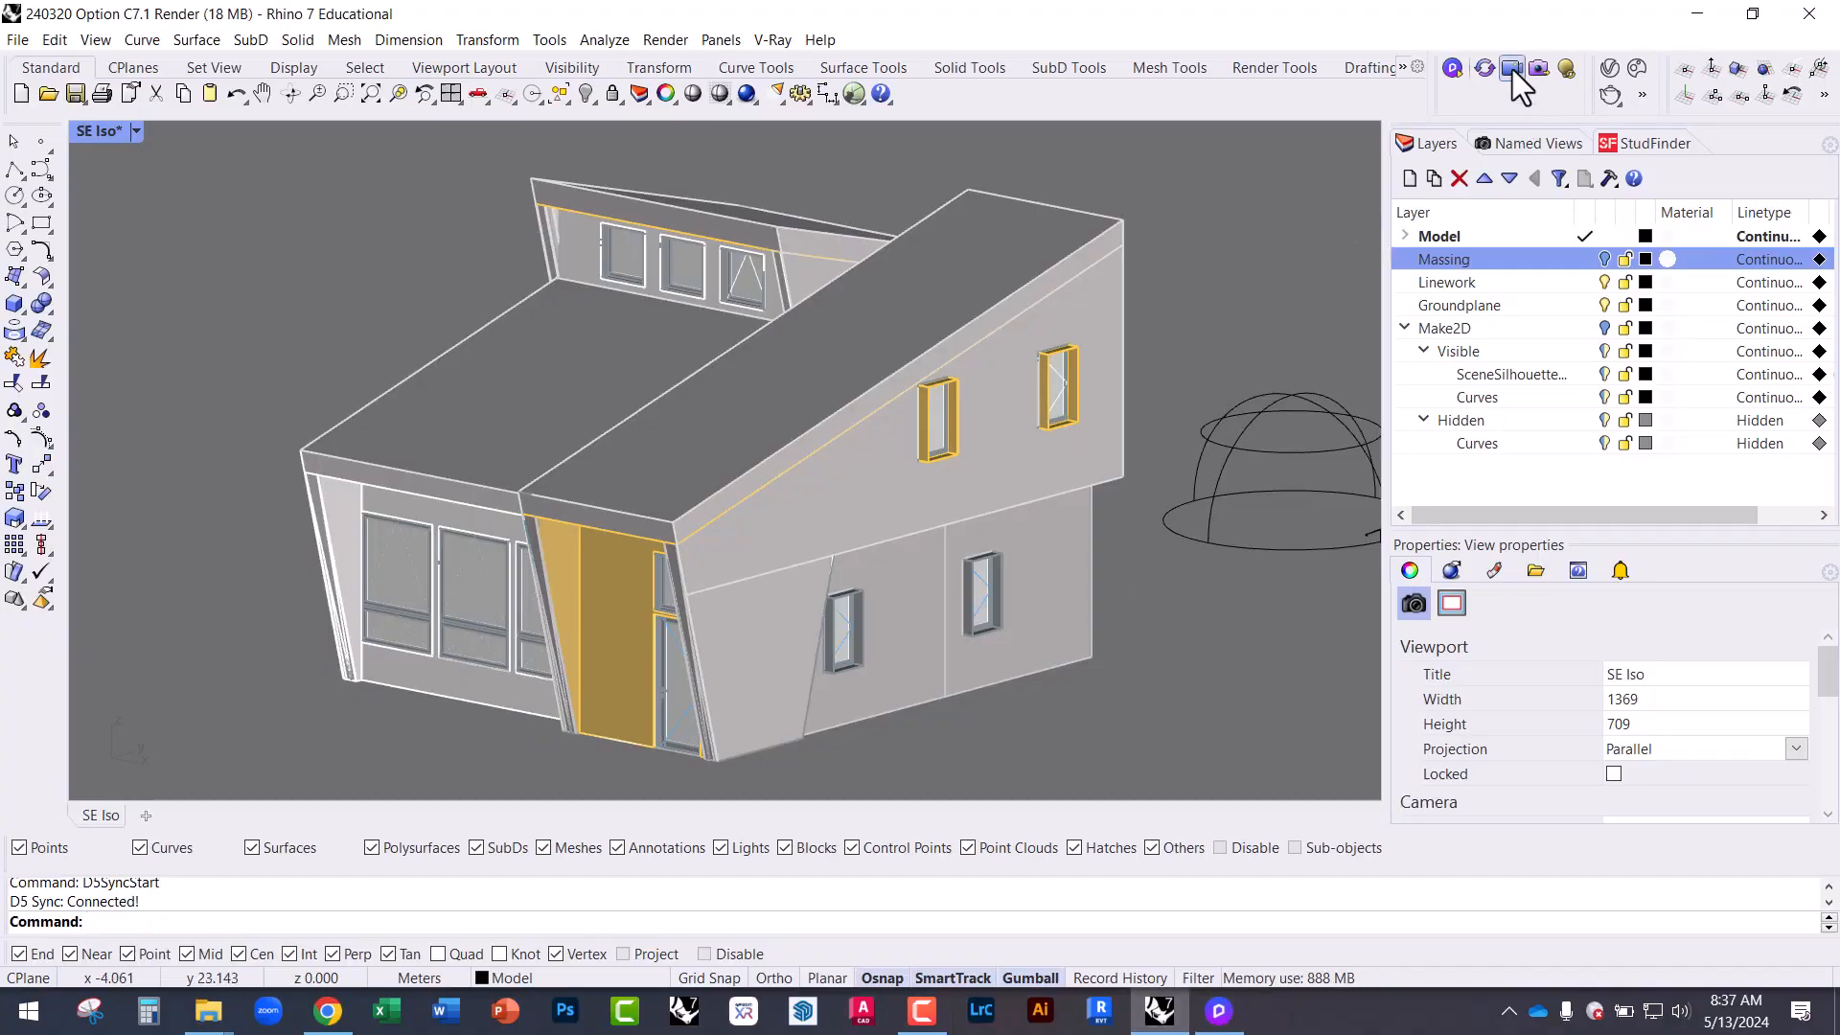
Send the Rhino house geometry to D5 and view it shaded with sunlight in the D5 viewport.
left_click(1487, 69)
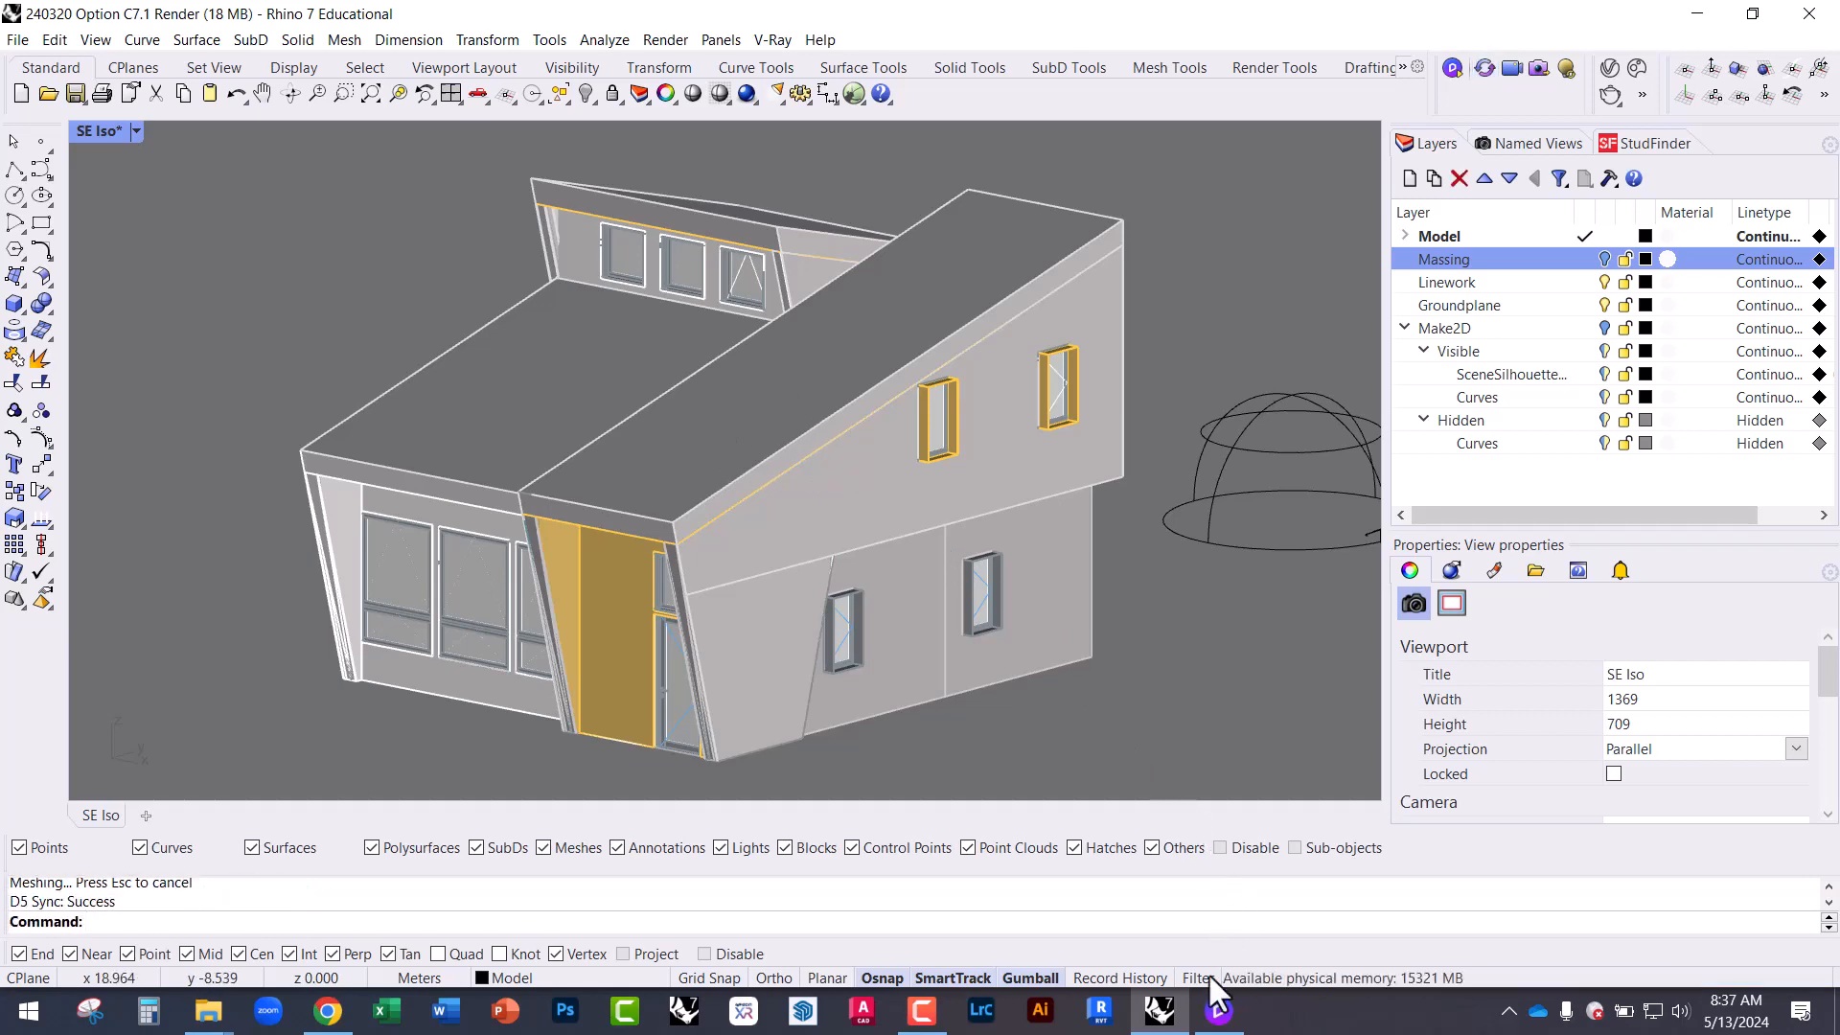
left_click(1218, 1011)
middle_click_drag(1014, 582, 985, 463)
left_click(984, 235)
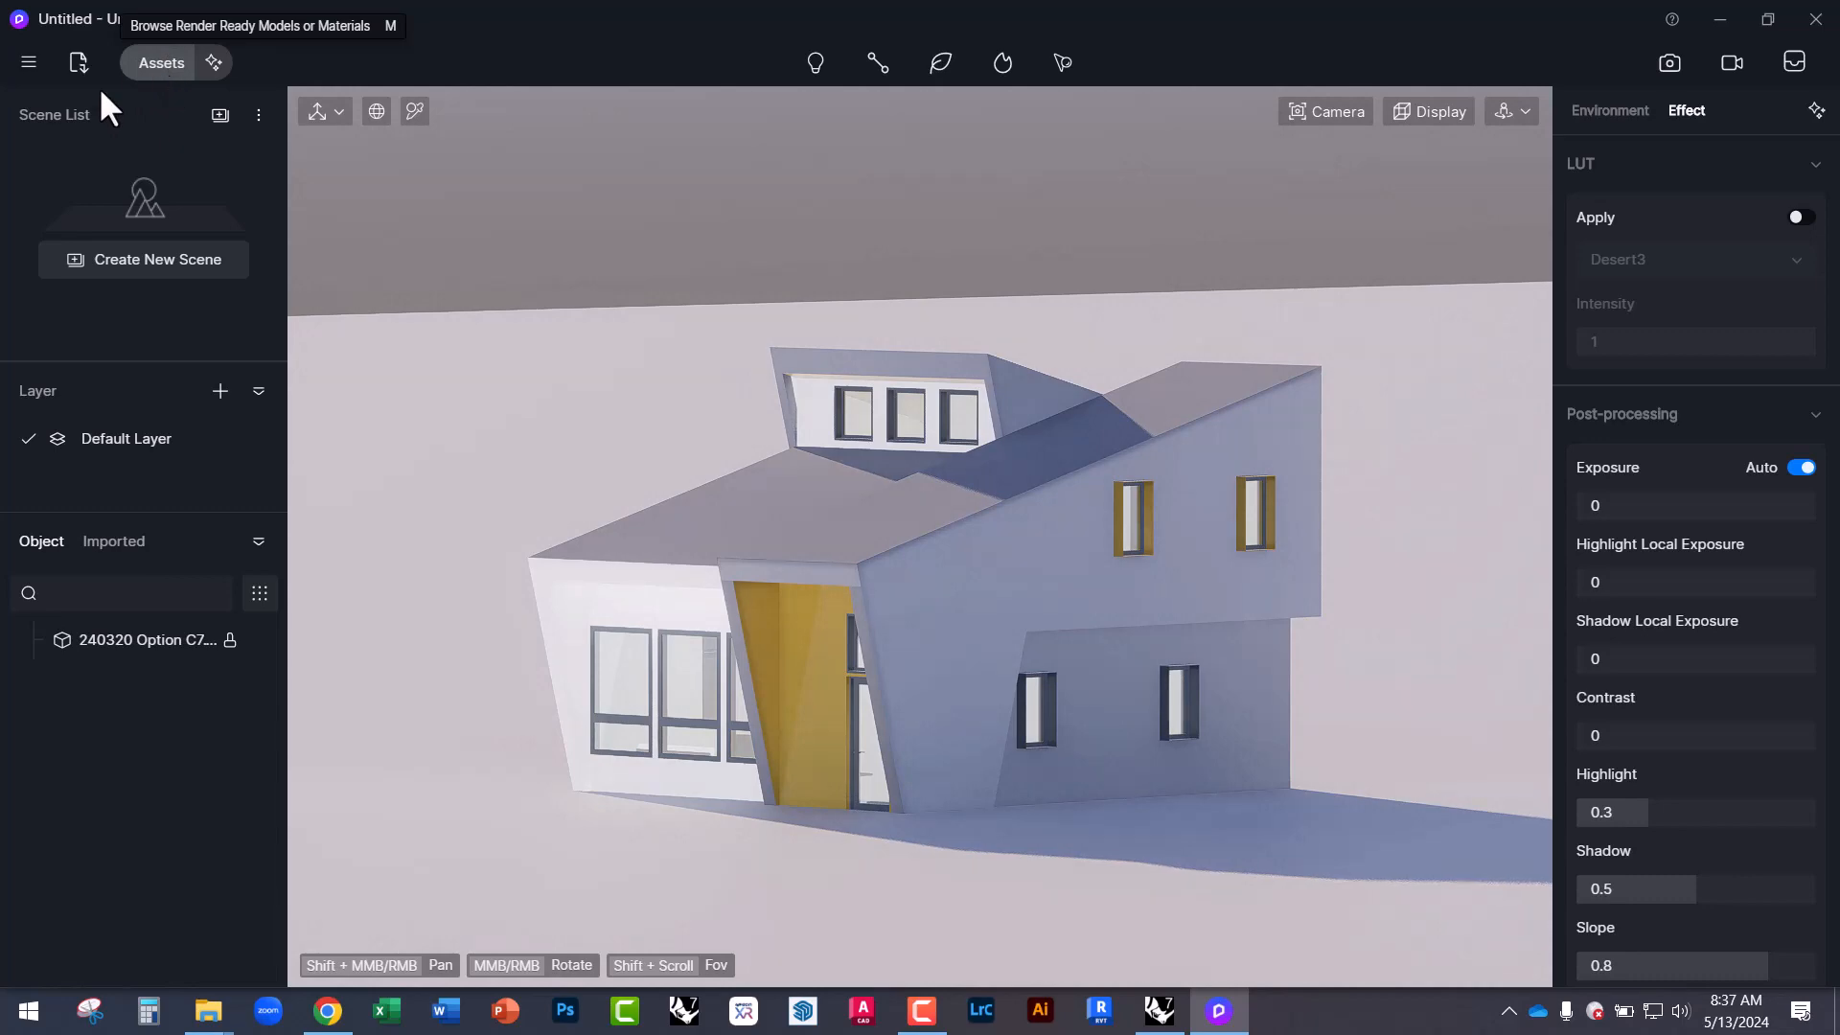
Open the D5 Assets library, showing the Plastic materials.
left_click(152, 56)
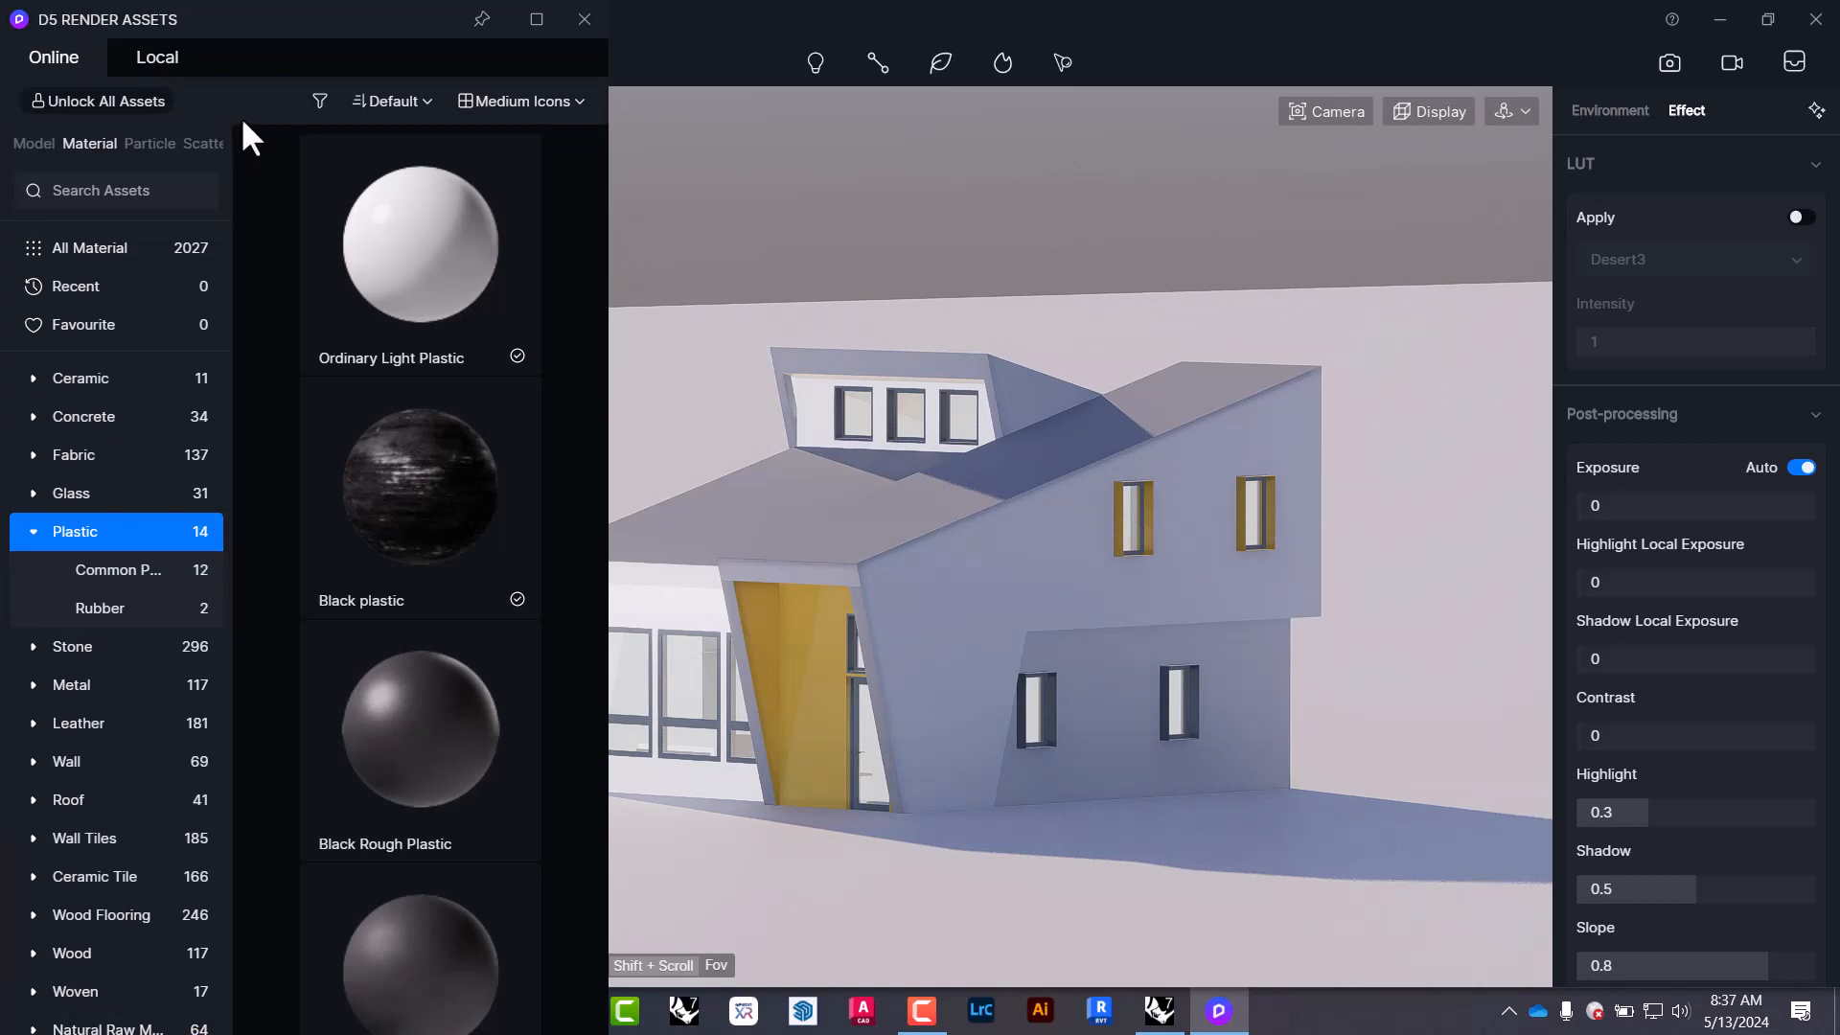
Browse the Vehicle, Character and Nature model assets.
left_click(34, 144)
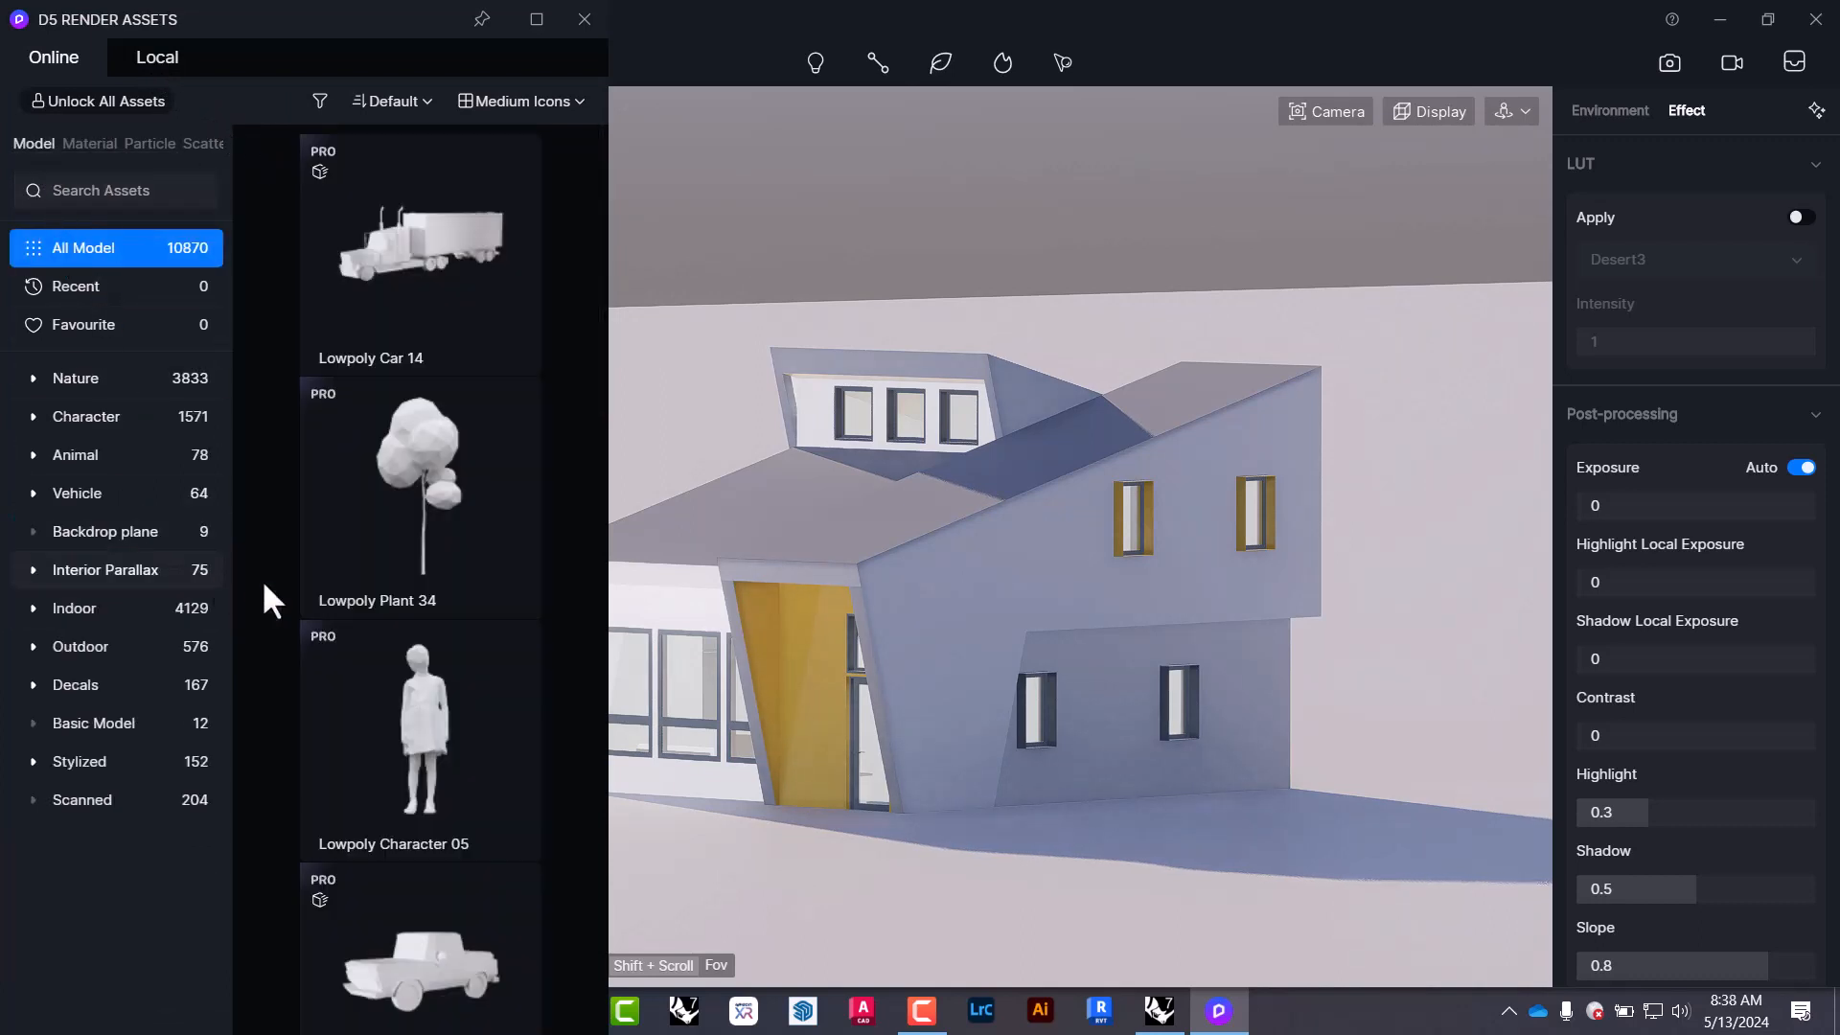
left_click(87, 495)
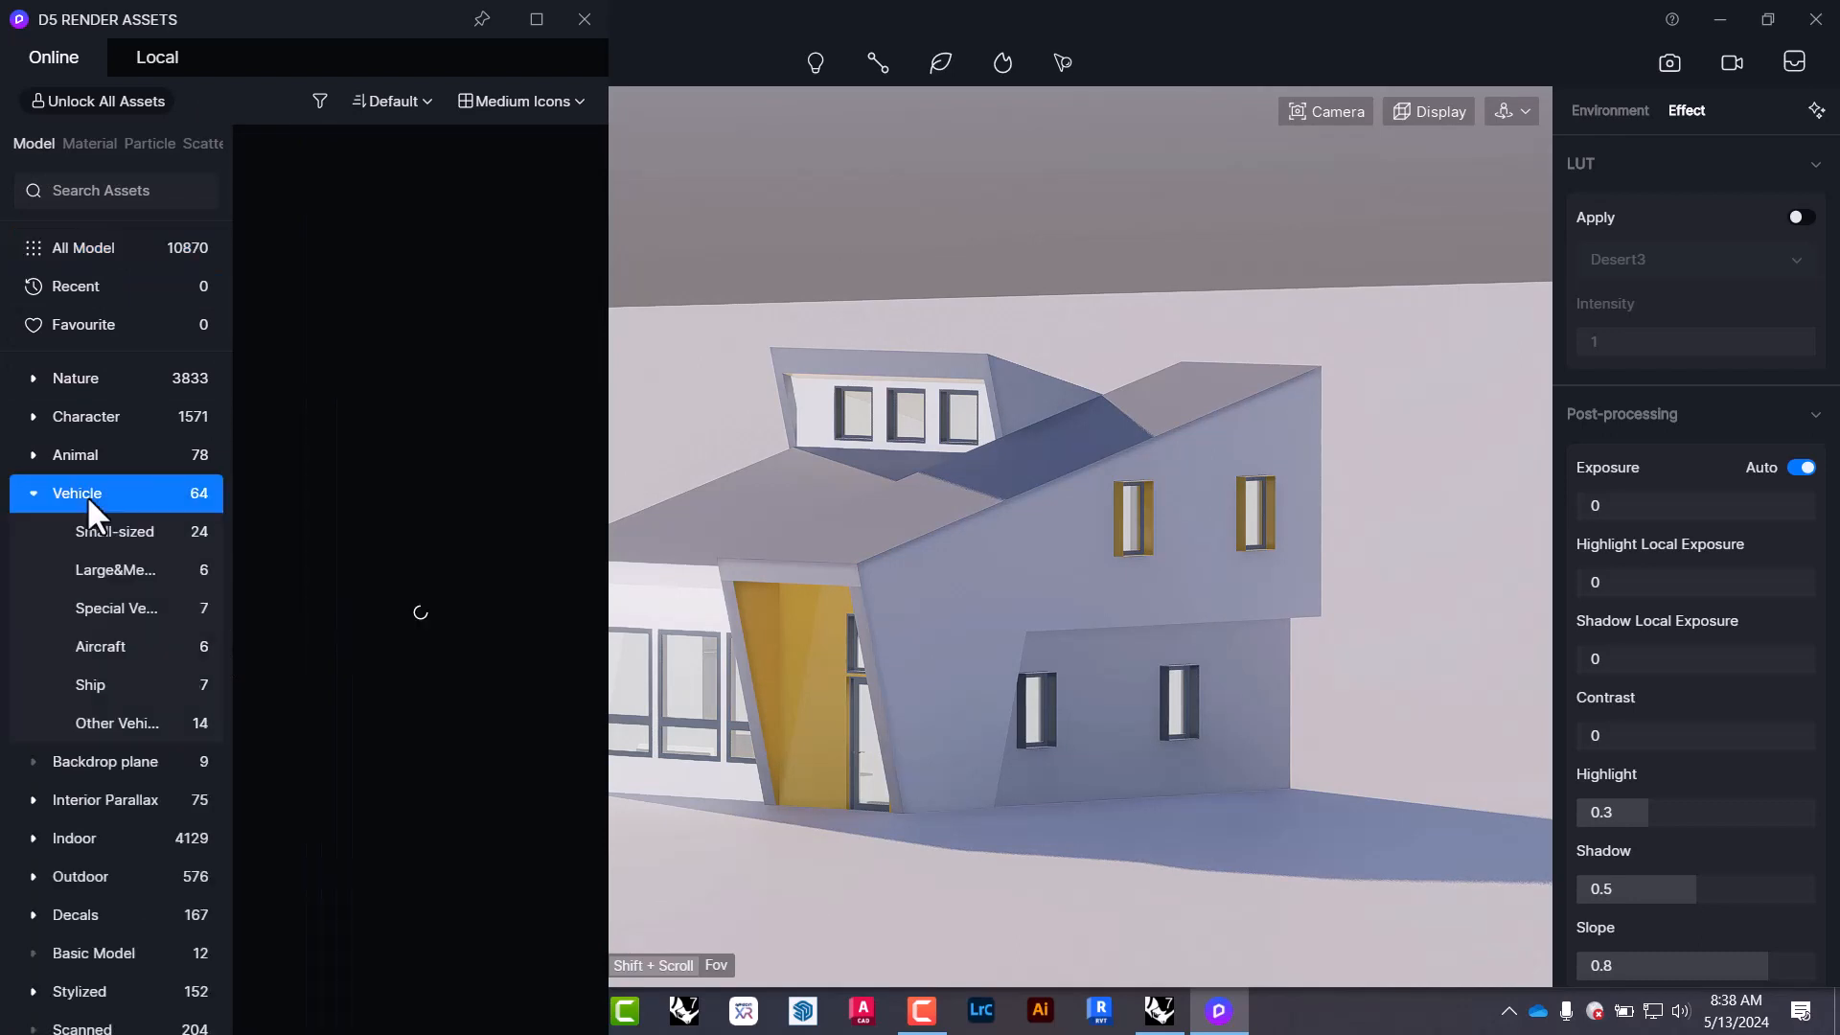
left_click(84, 415)
left_click(100, 382)
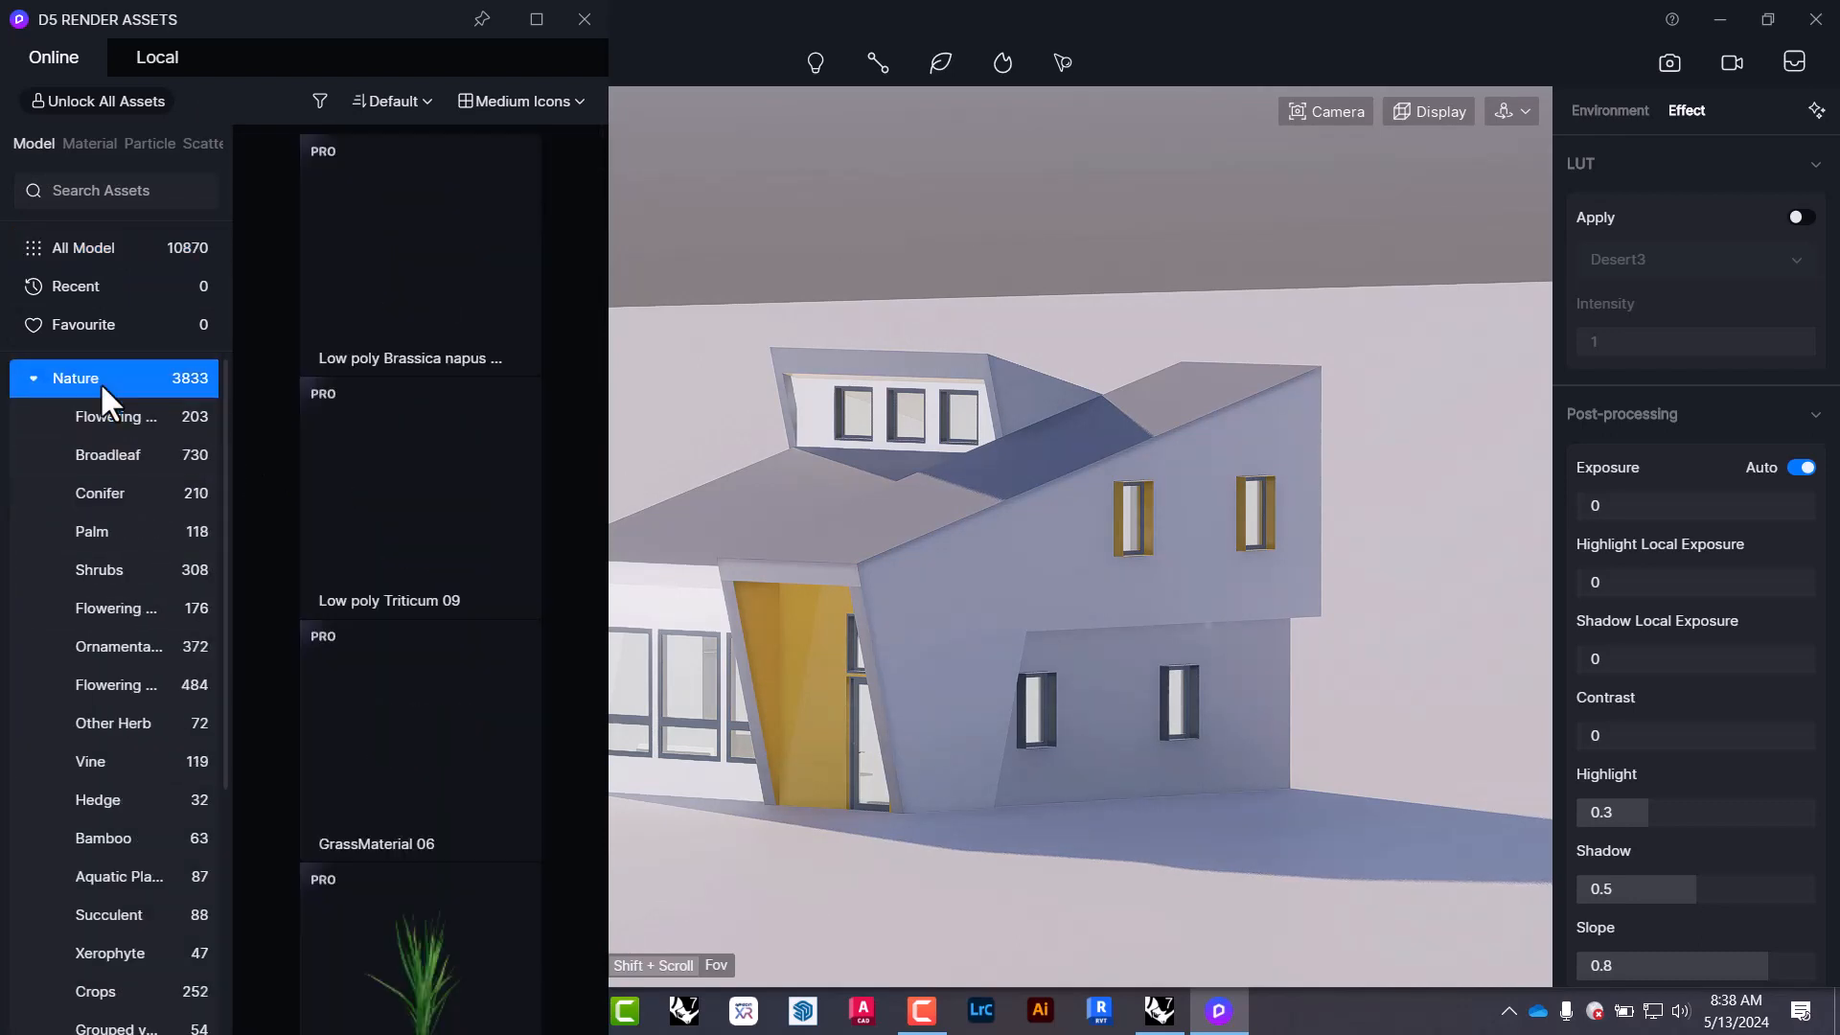
Widen the material library, try Diamond wire fence 02 and dismiss the Pro offer.
left_click(82, 143)
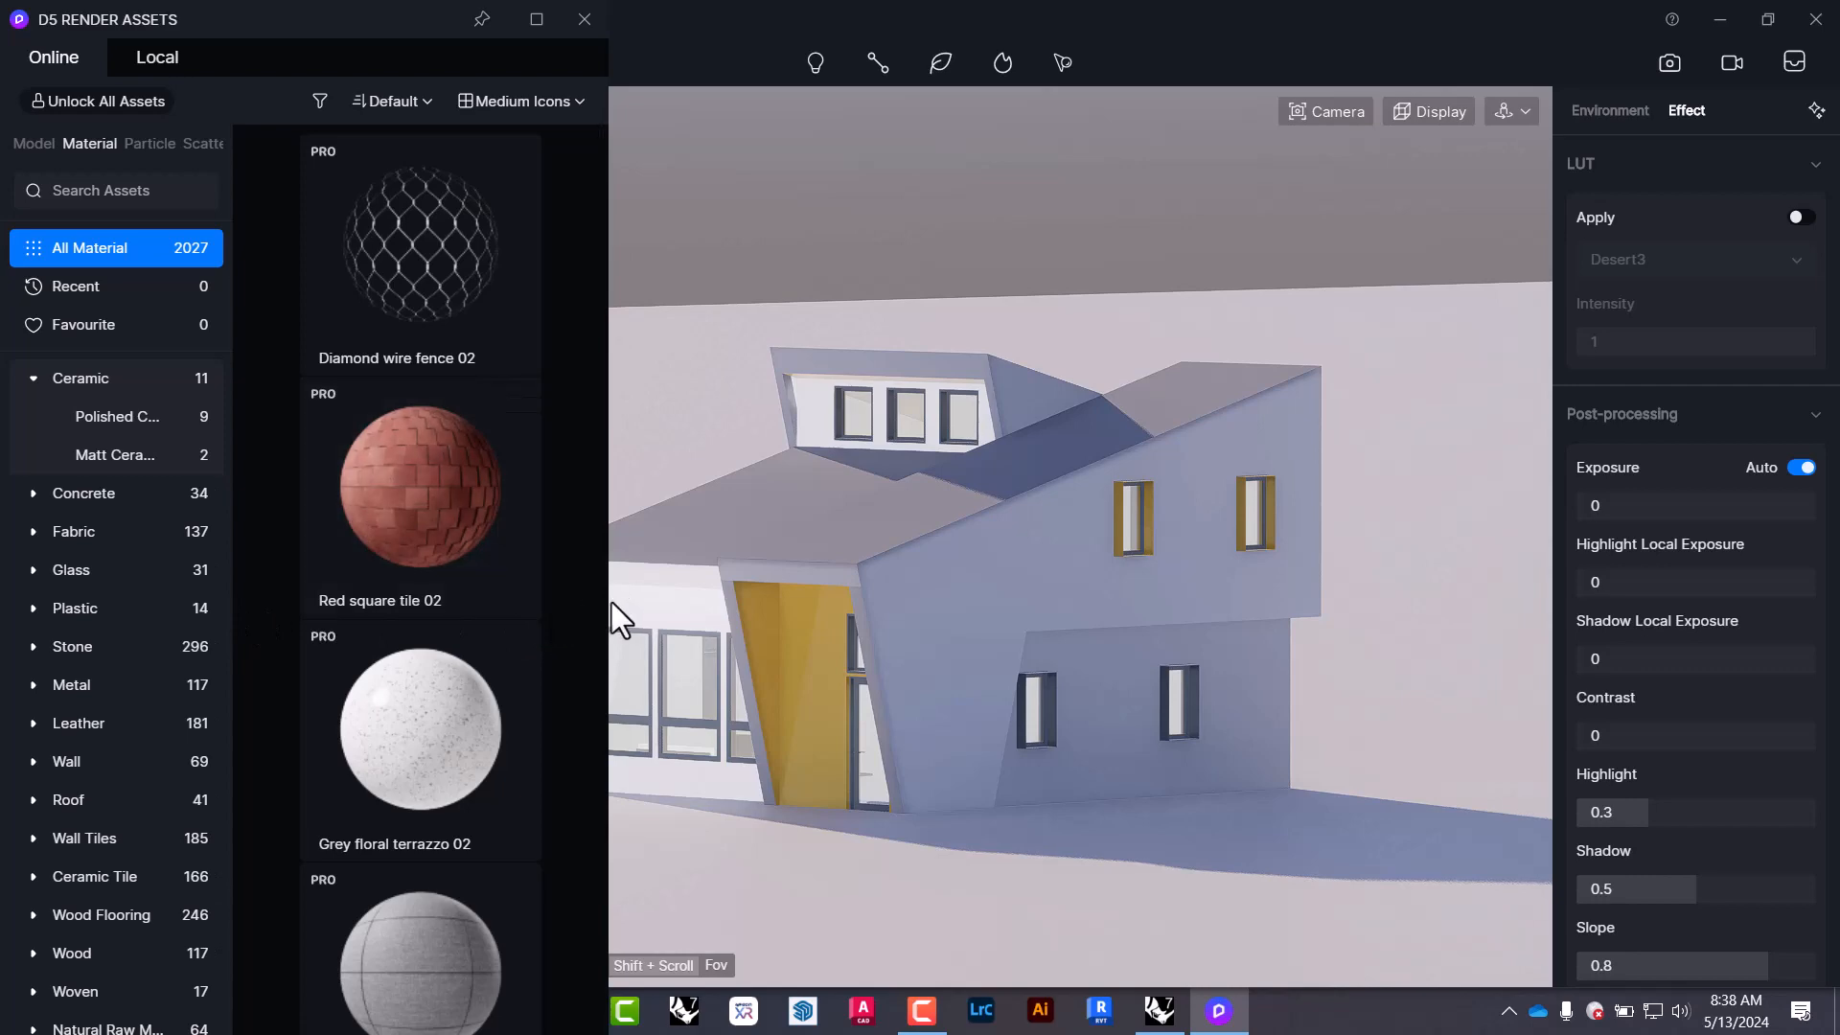
left_click_drag(607, 601, 1127, 605)
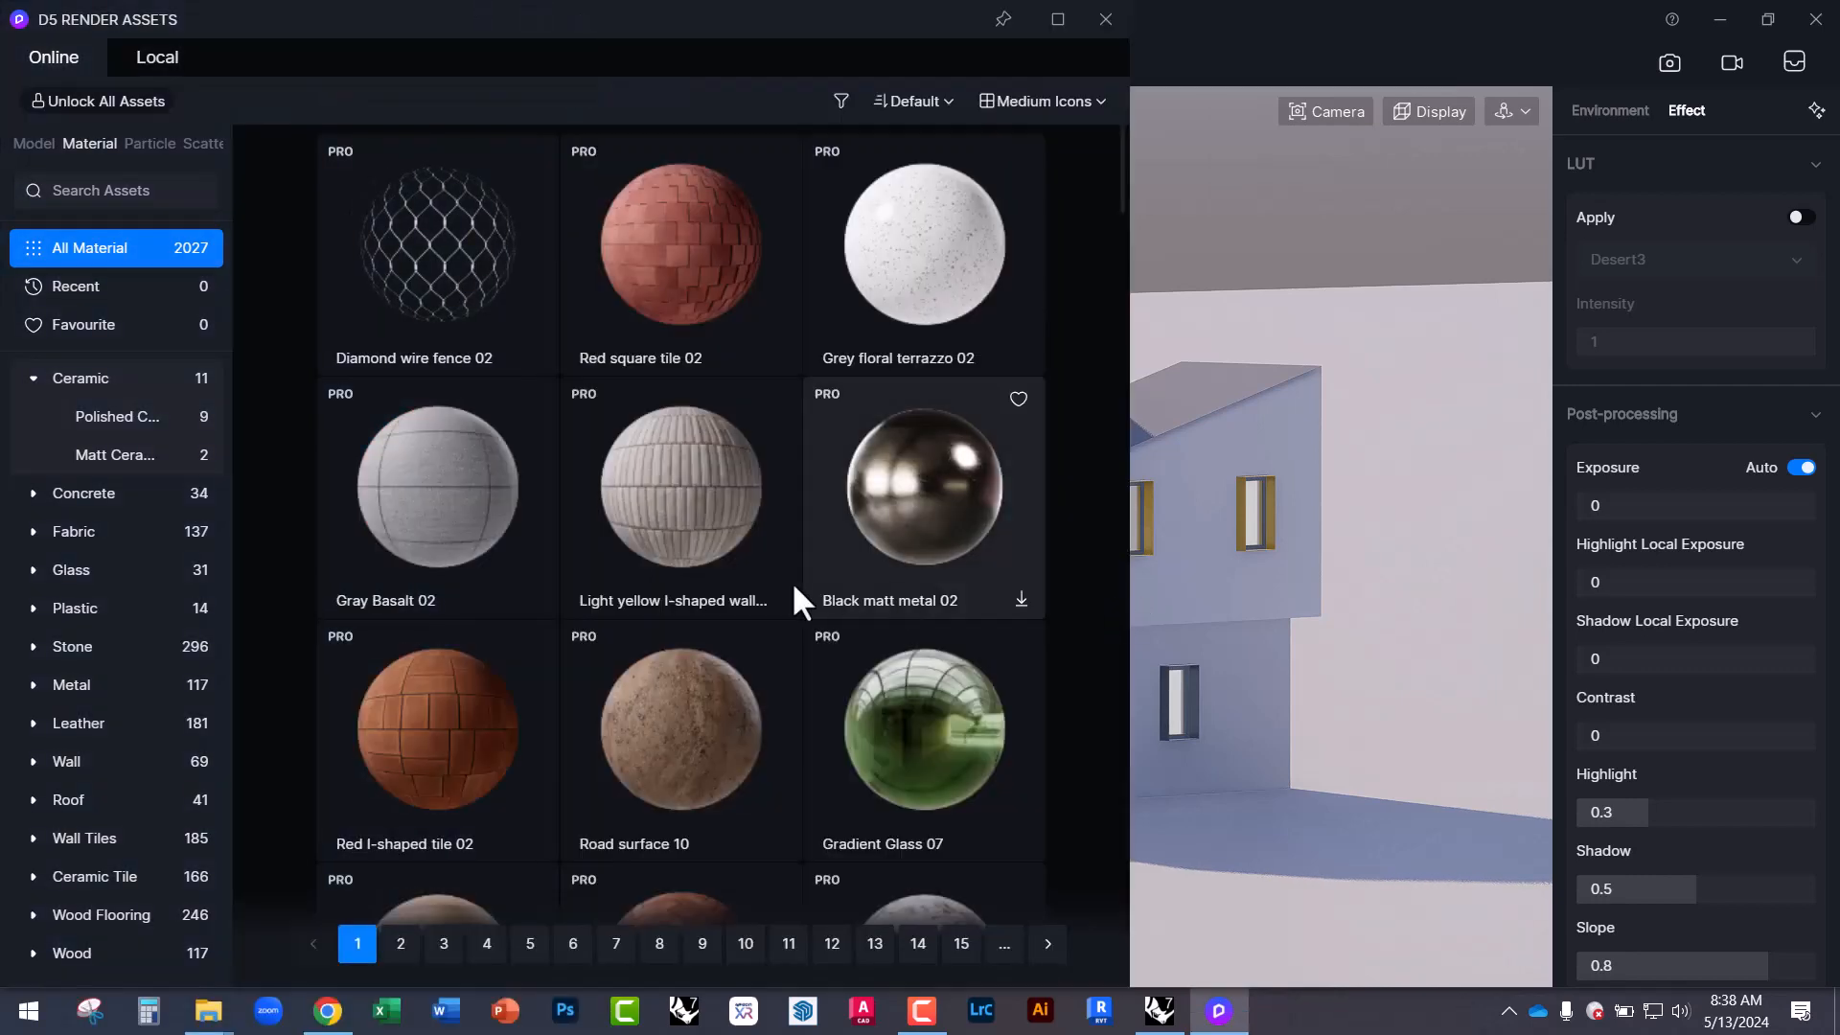
scroll(518, 595, "down", 3)
scroll(687, 665, "up", 3)
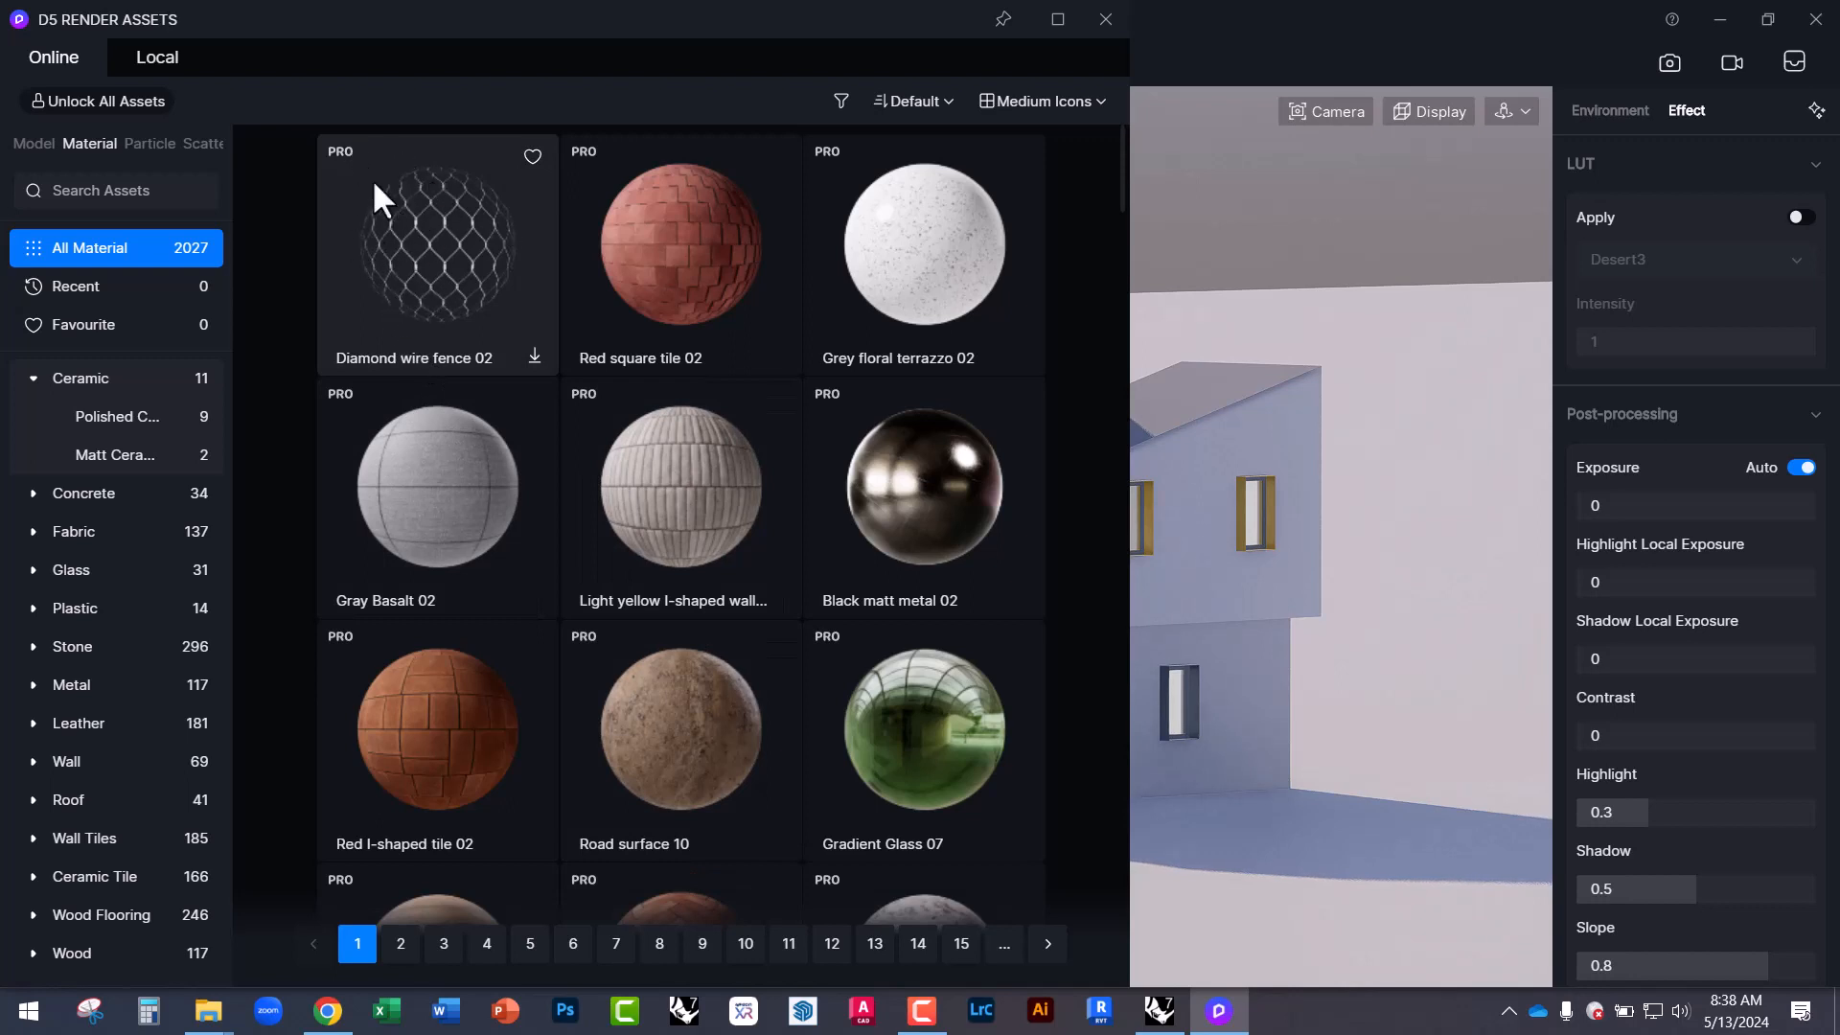
left_click(438, 285)
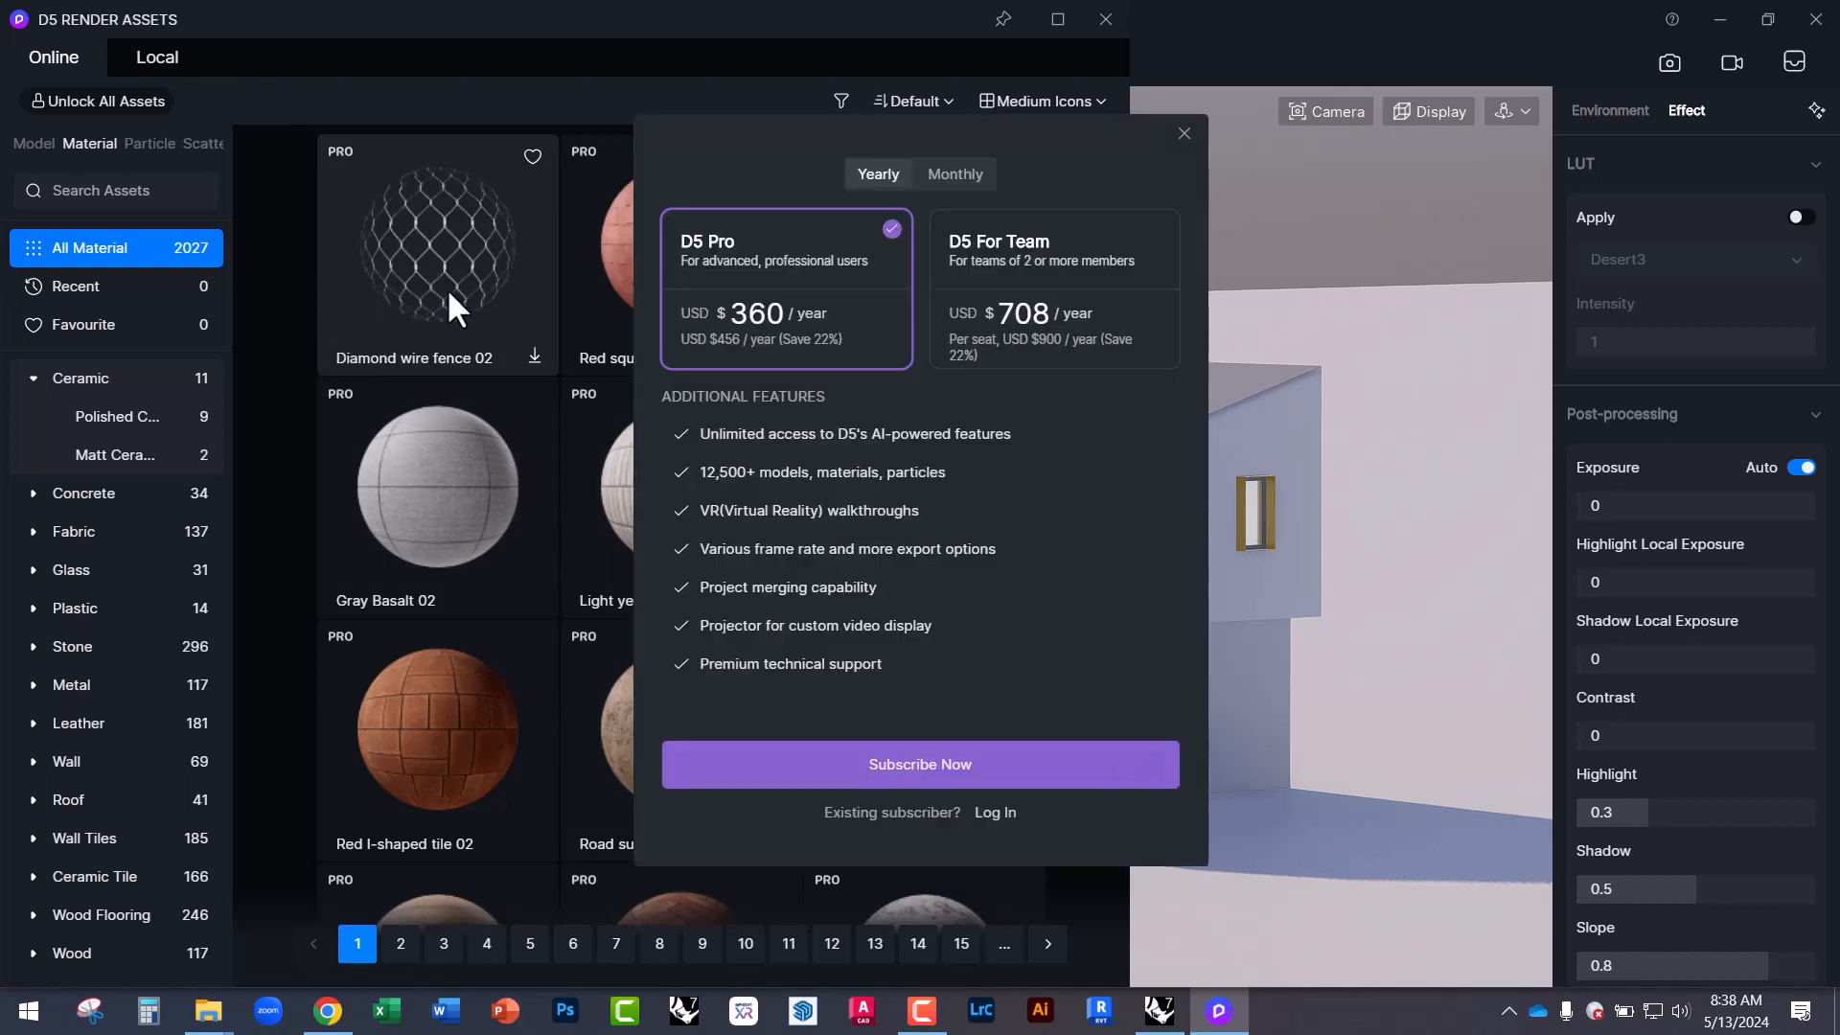
left_click(1180, 134)
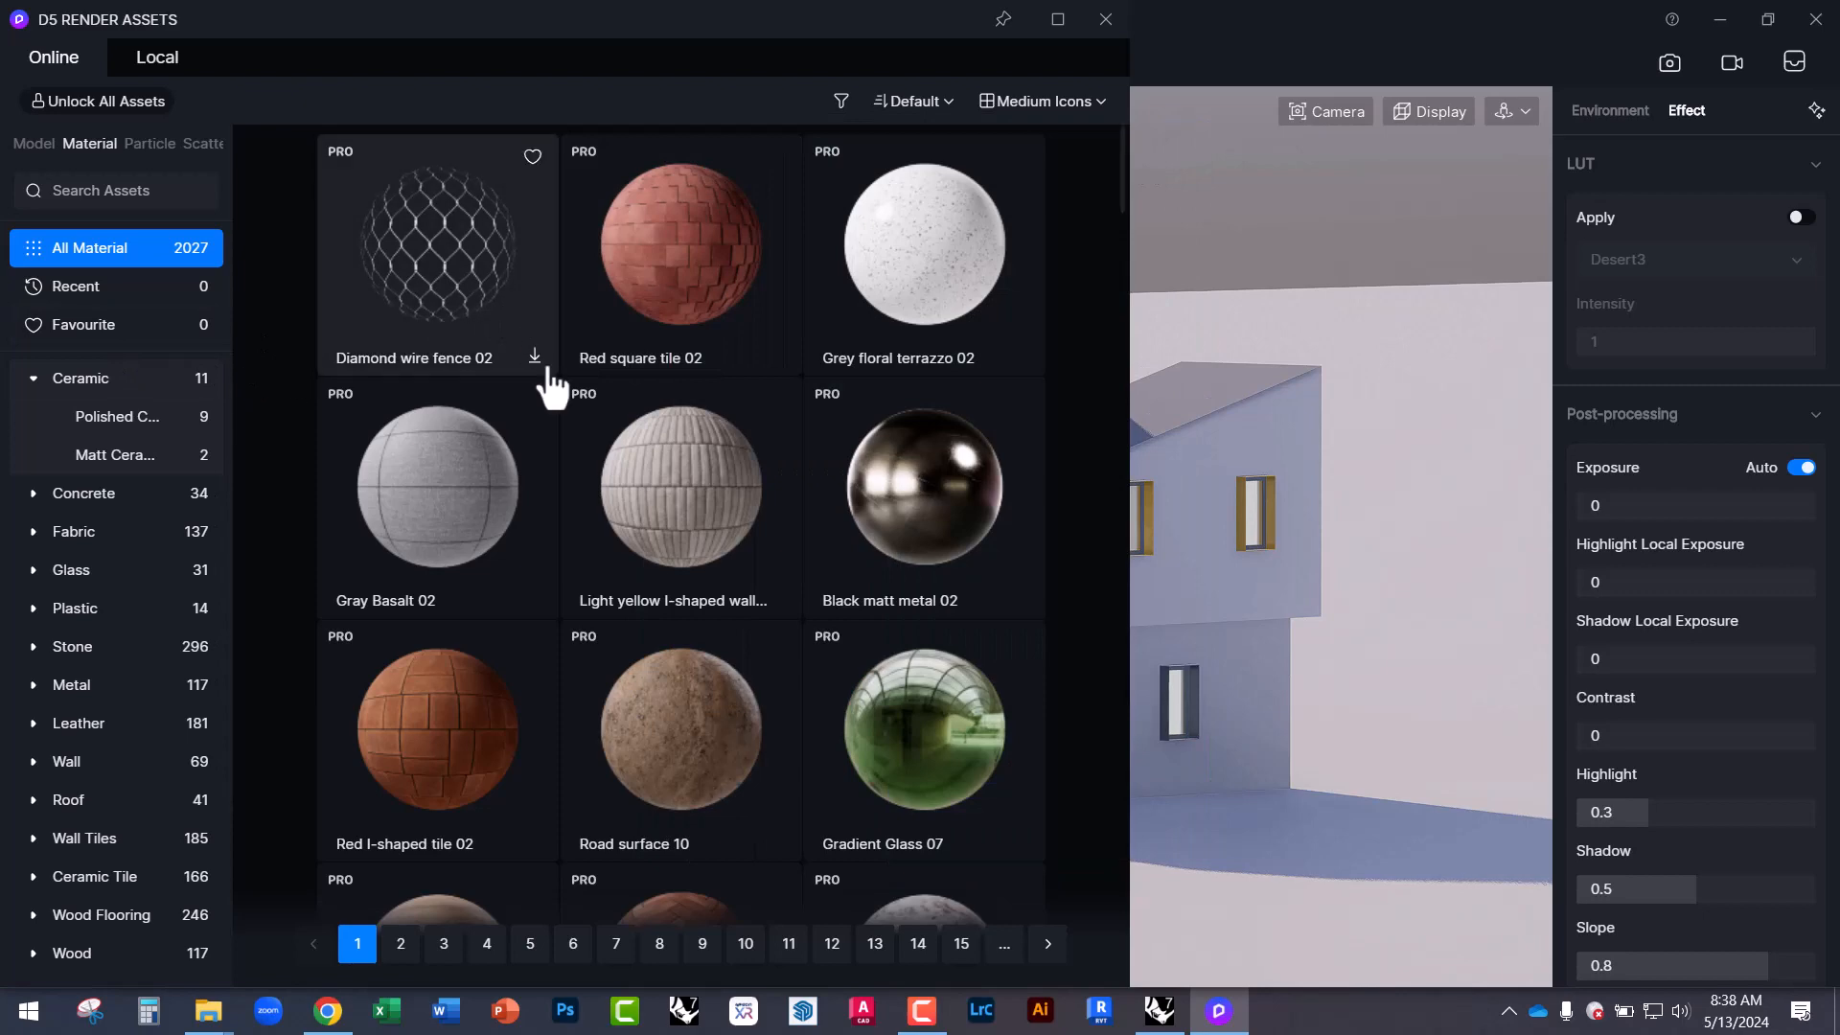
Browse the Concrete materials, then the 31 Glass materials.
scroll(551, 623, "down", 10)
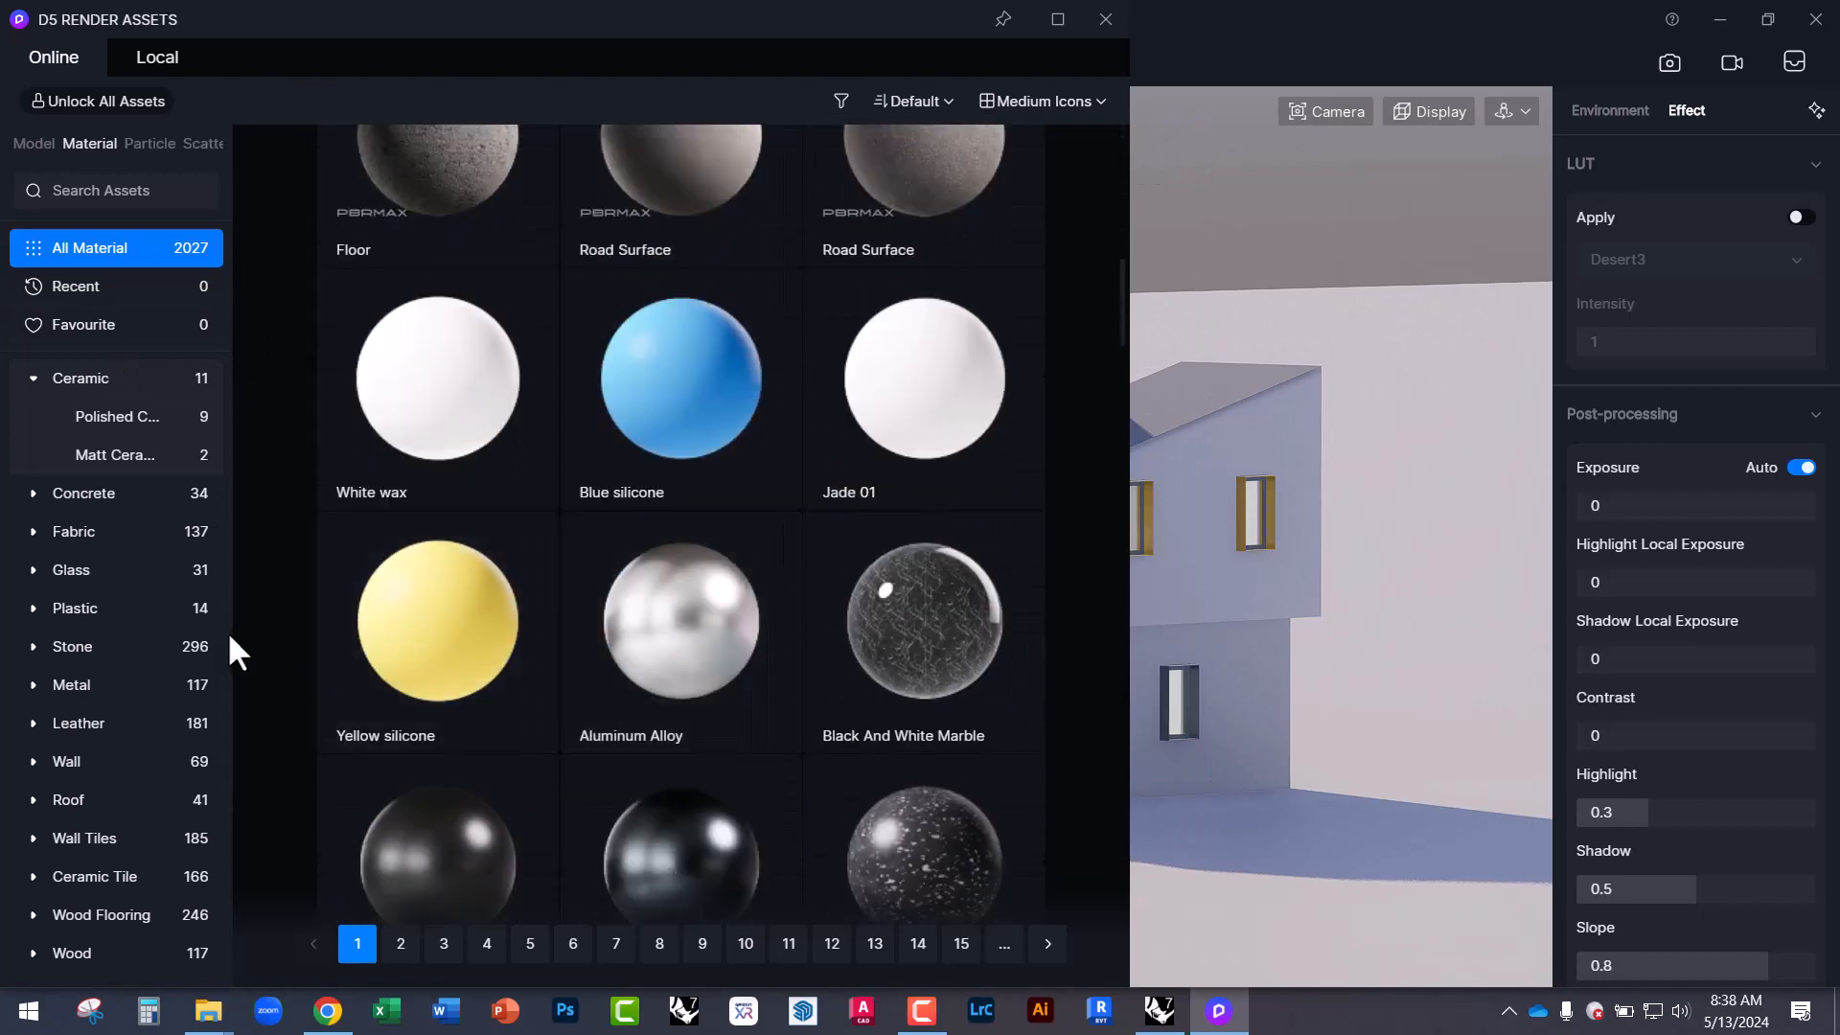
left_click(68, 493)
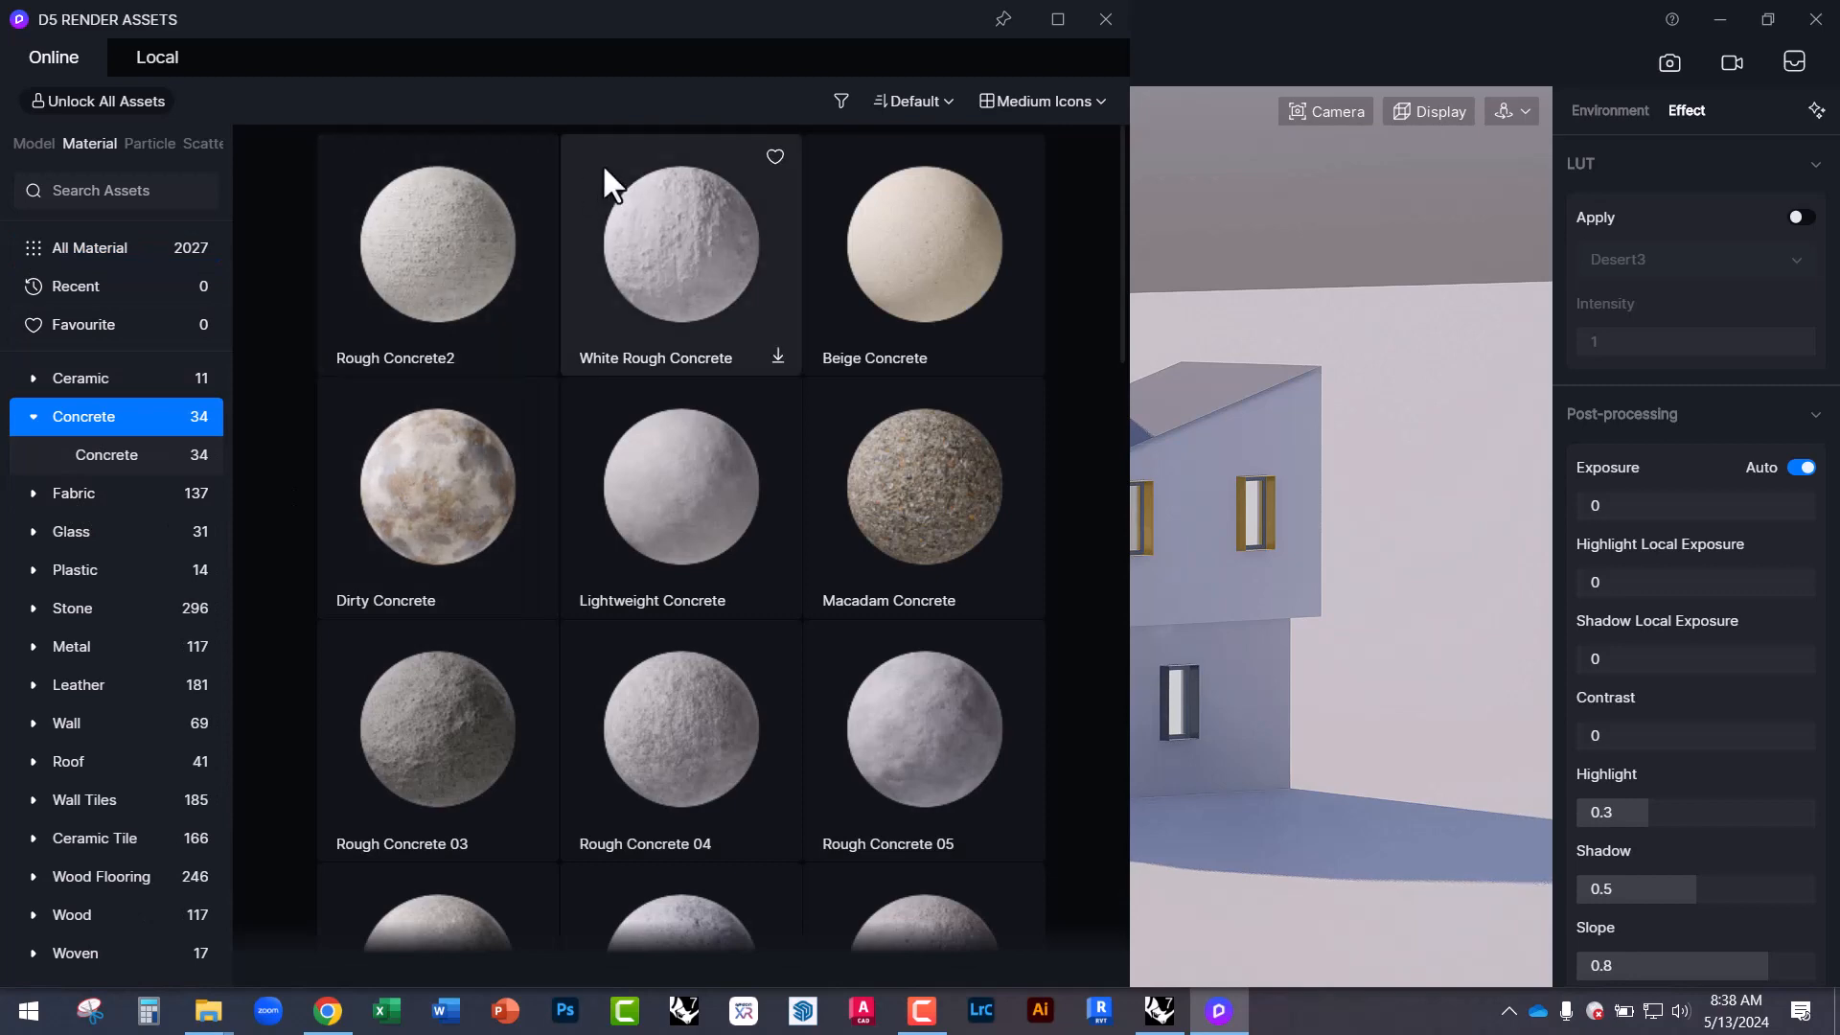
scroll(635, 618, "down", 6)
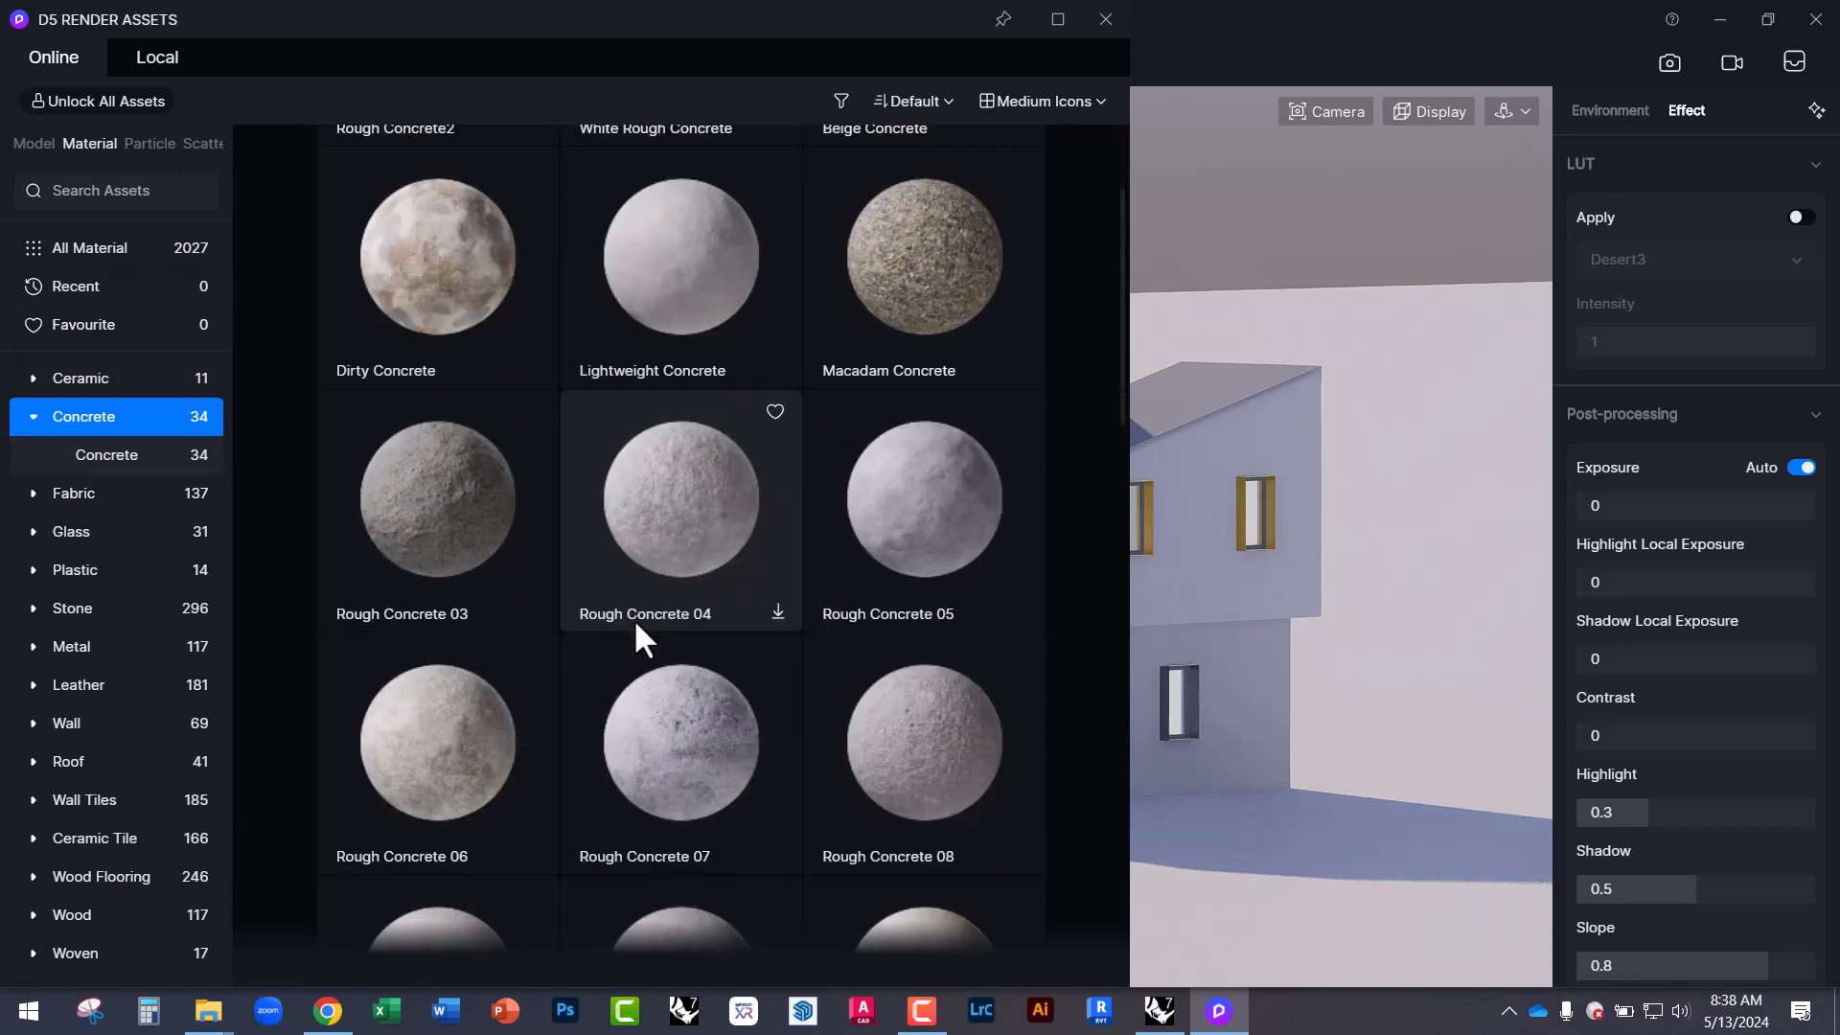
left_click(71, 531)
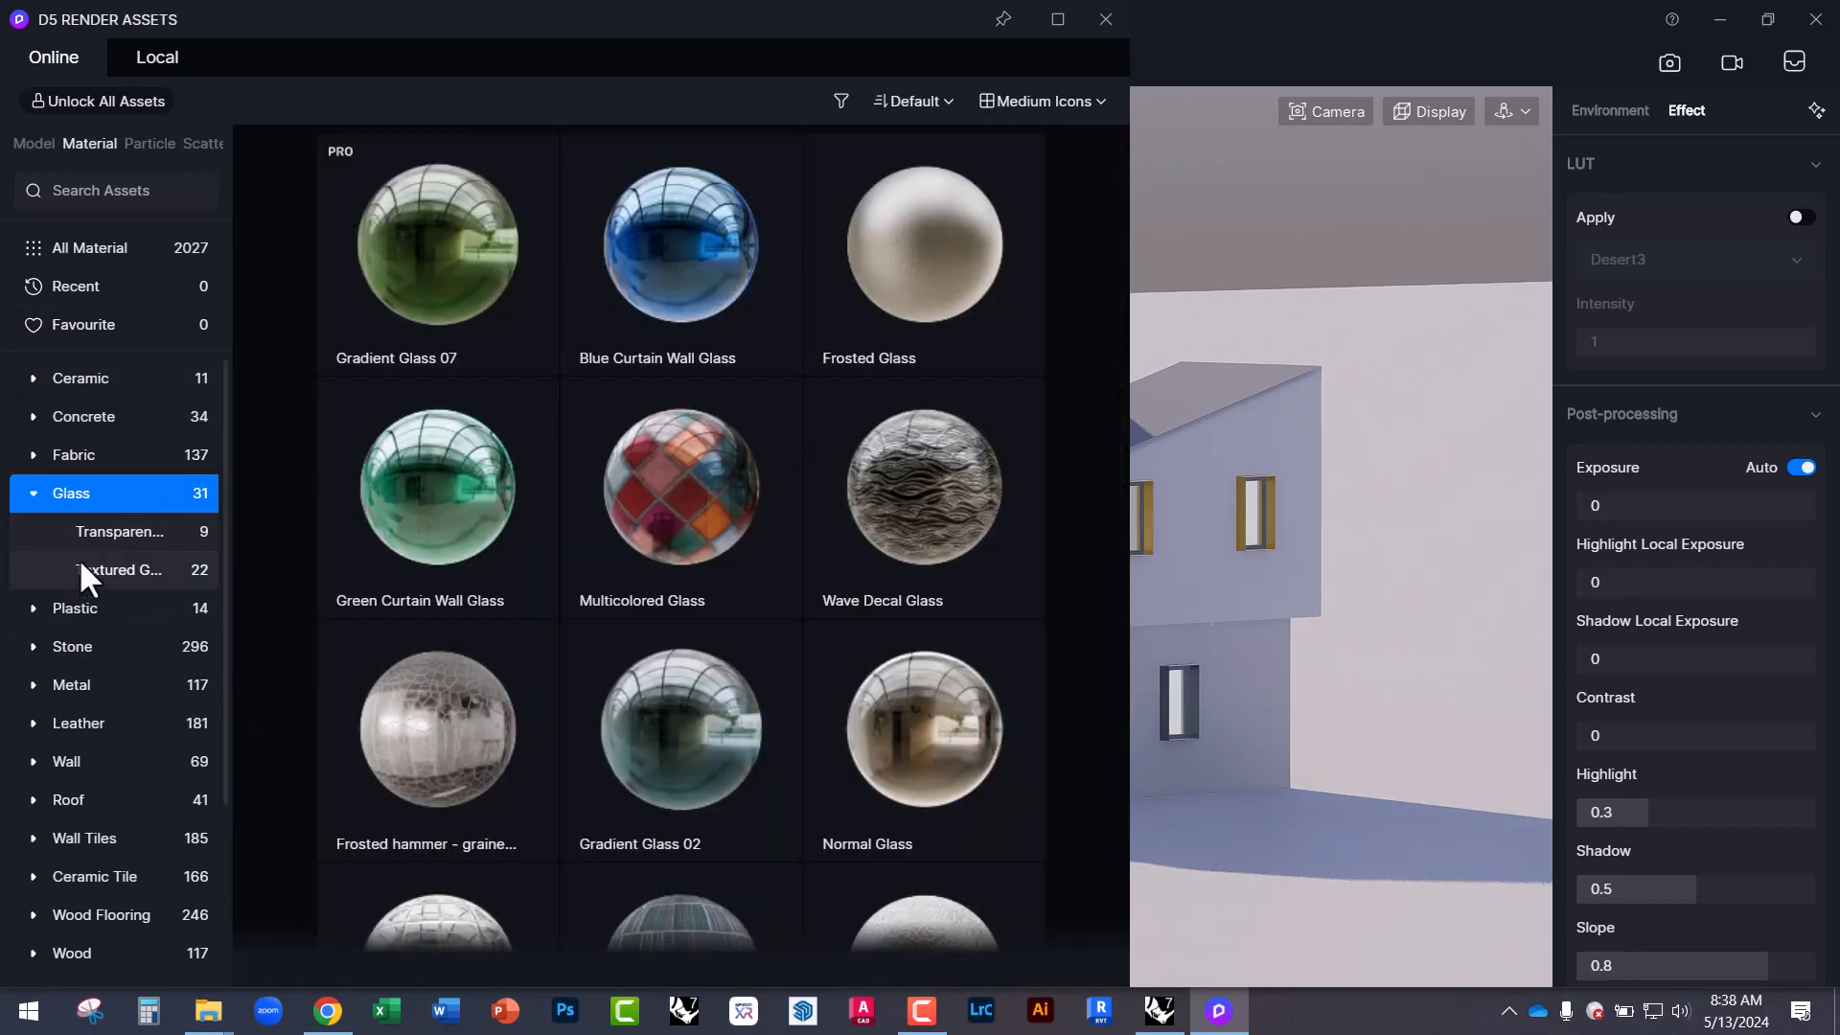
scroll(486, 688, "down", 2)
scroll(486, 688, "down", 1)
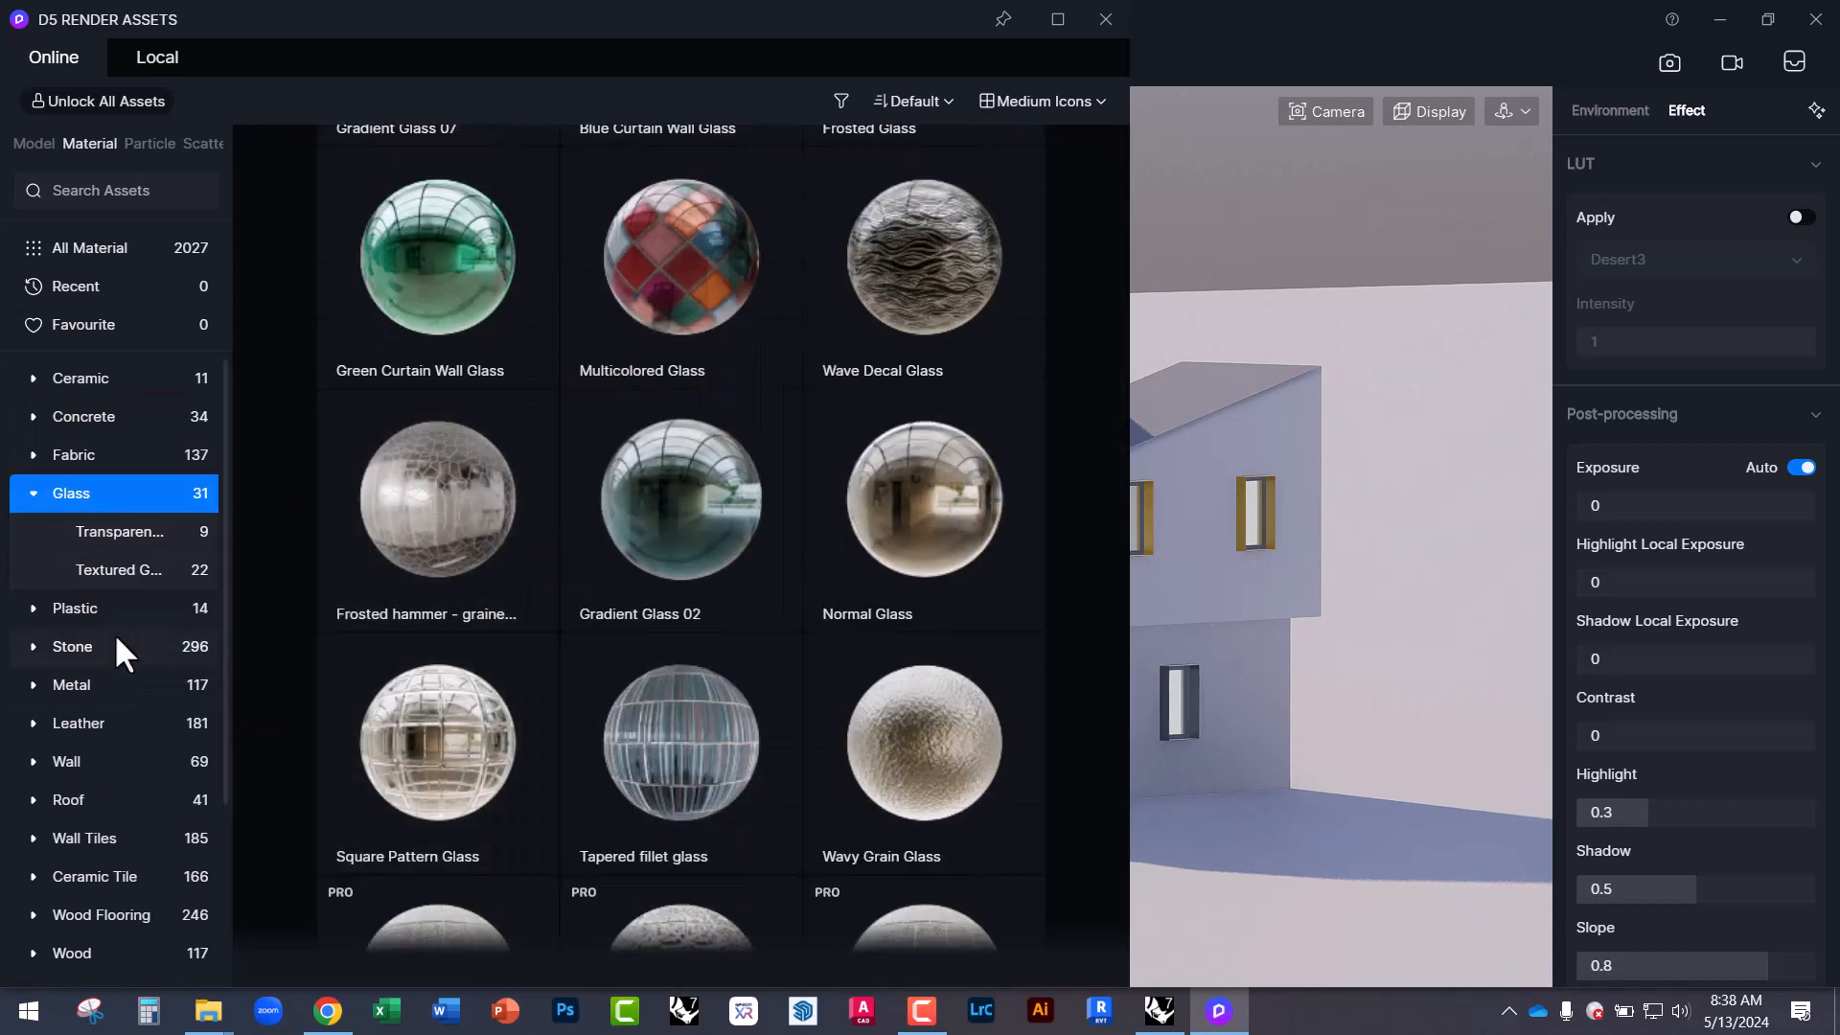
Look through the Particle and Scatter lawn presets, then close the Assets library.
left_click(142, 141)
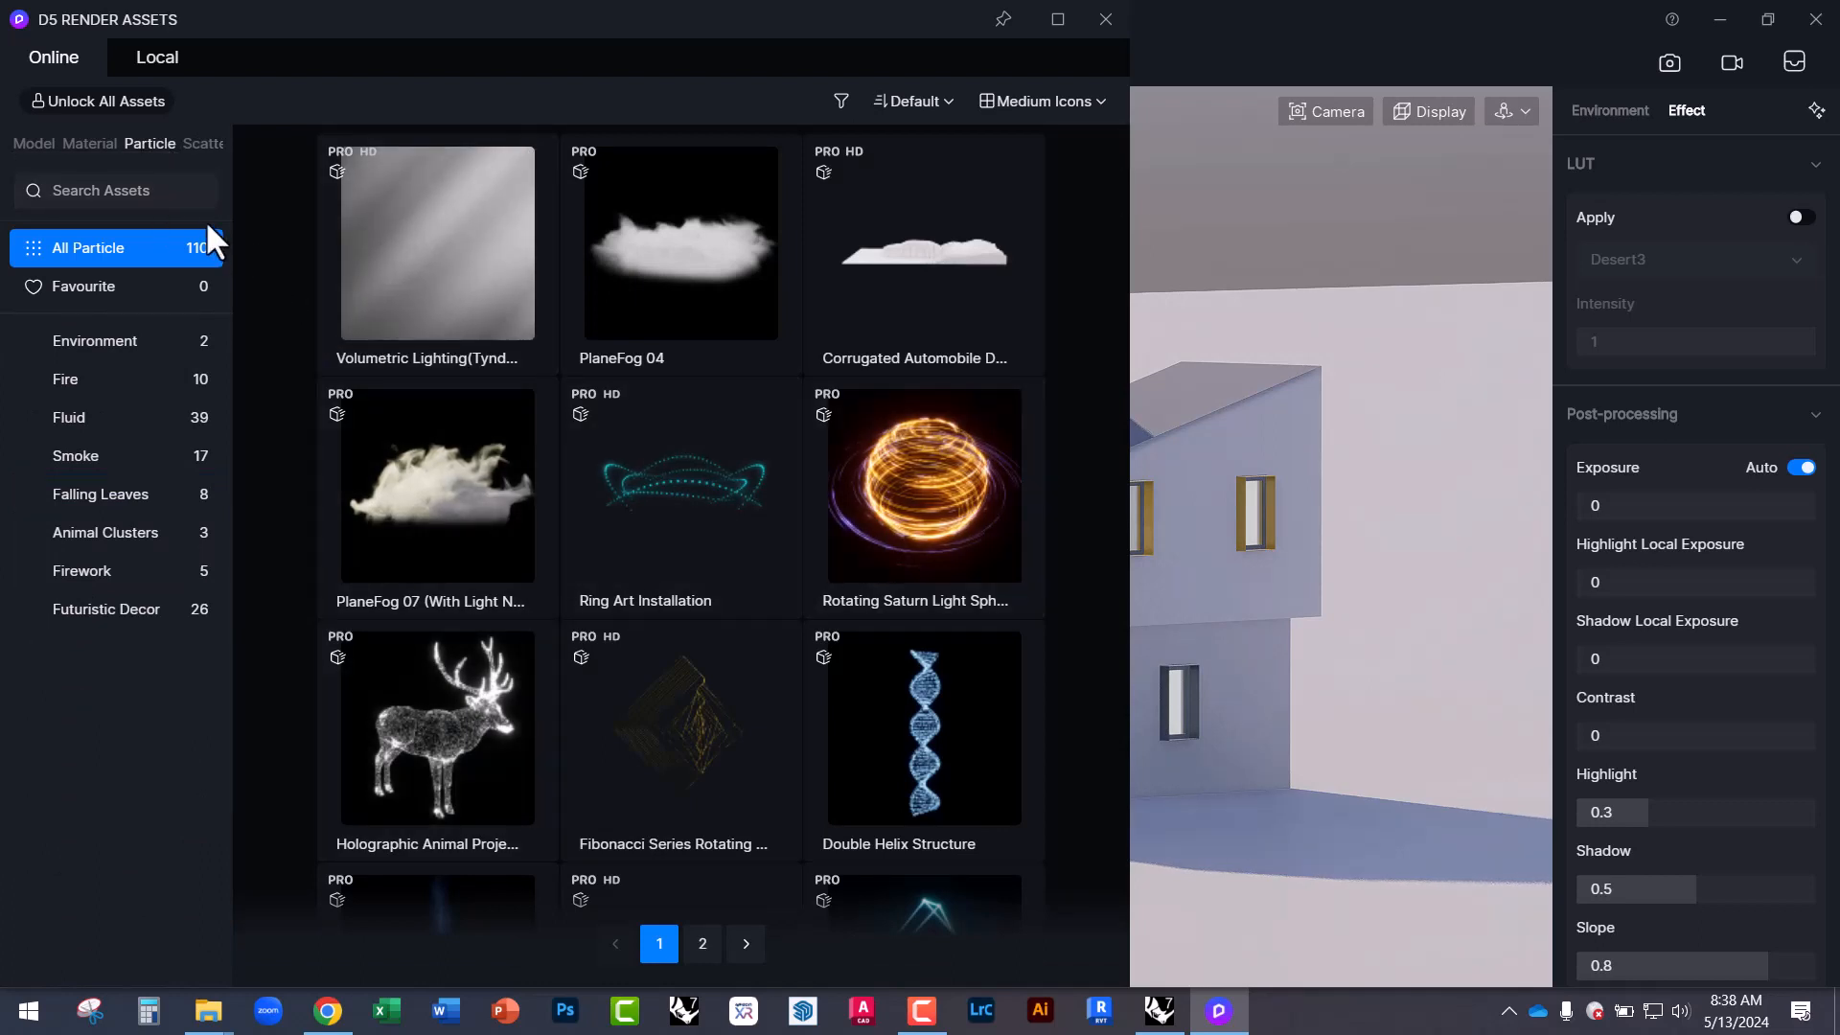
left_click(198, 142)
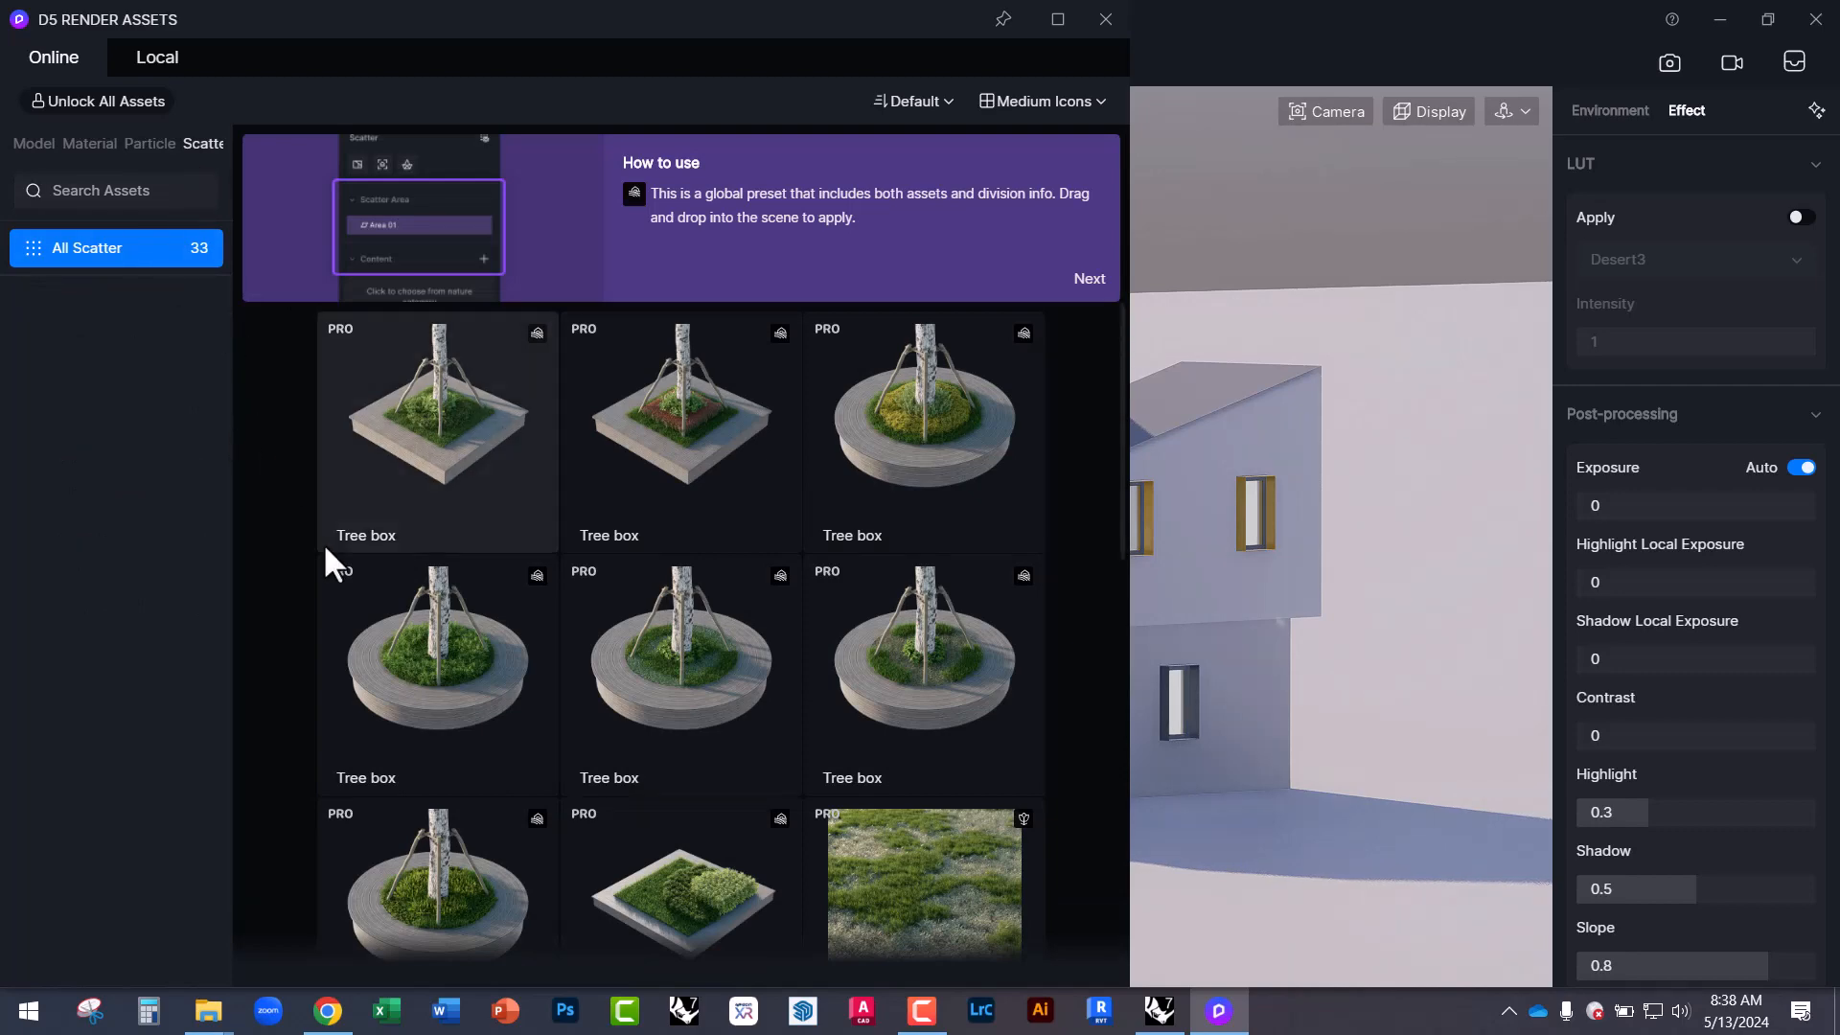
scroll(405, 704, "down", 2)
scroll(405, 703, "down", 4)
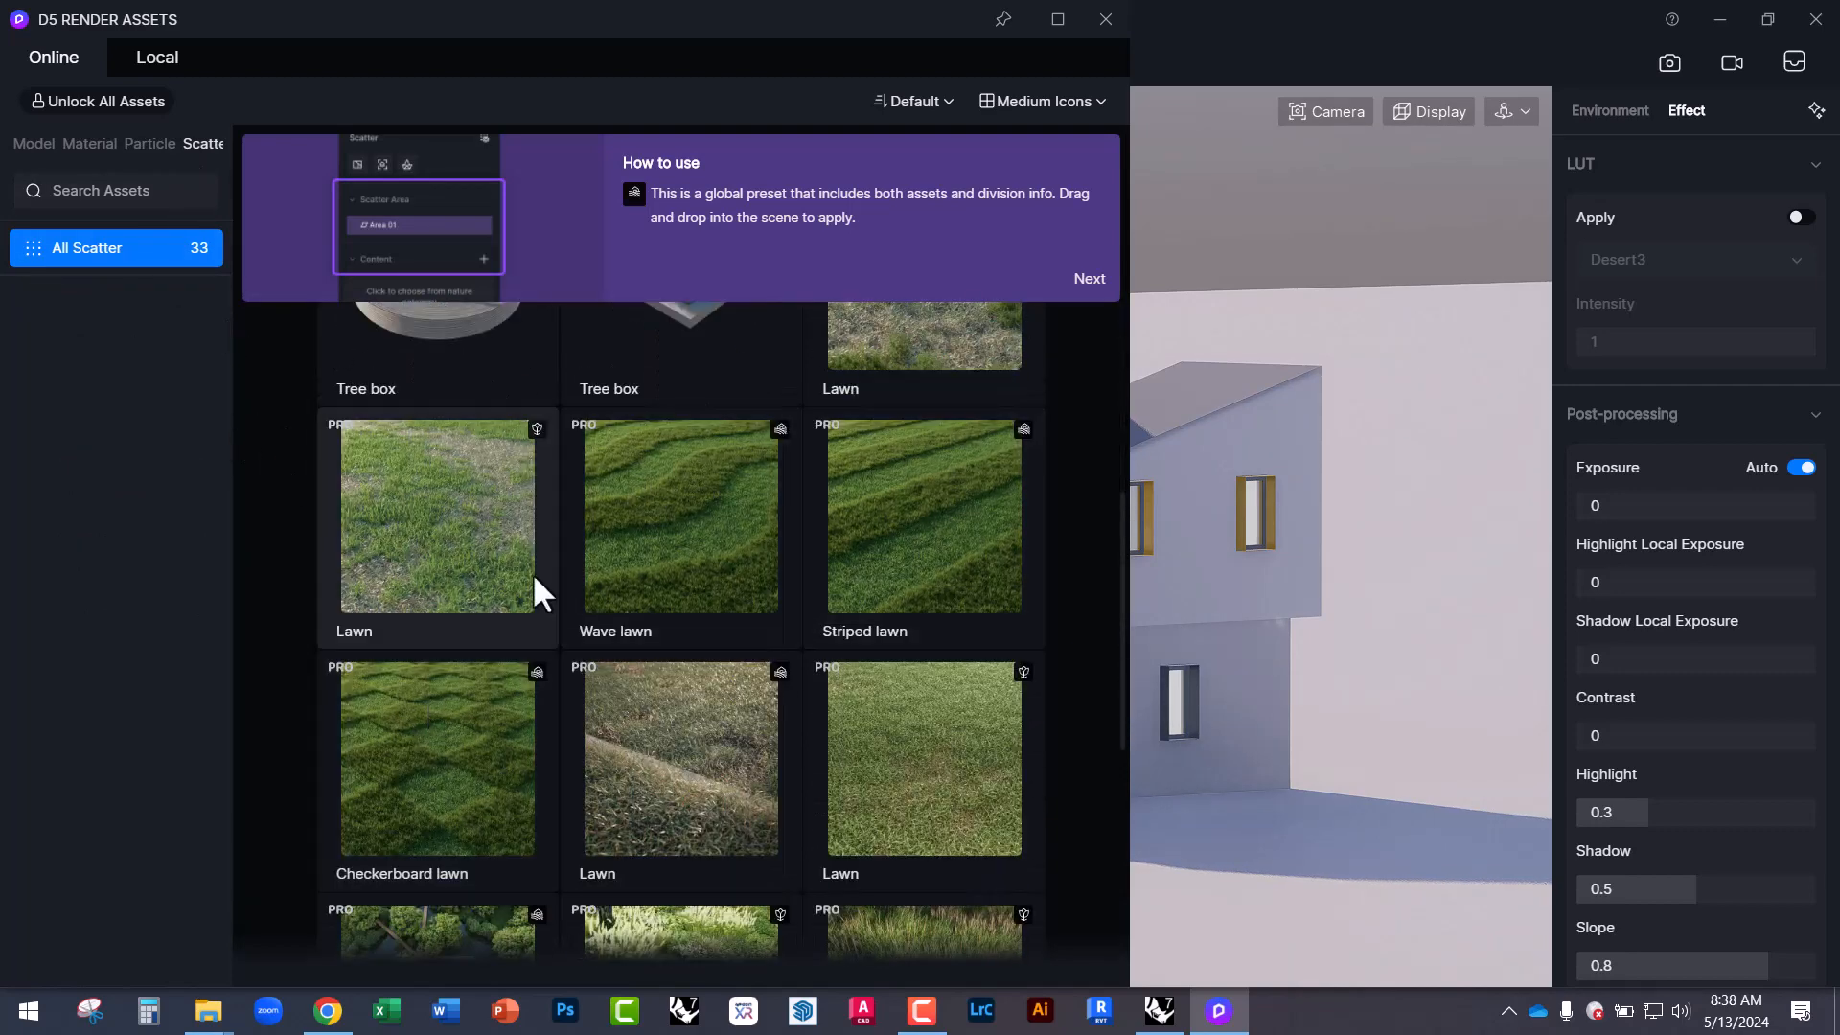
scroll(778, 598, "down", 2)
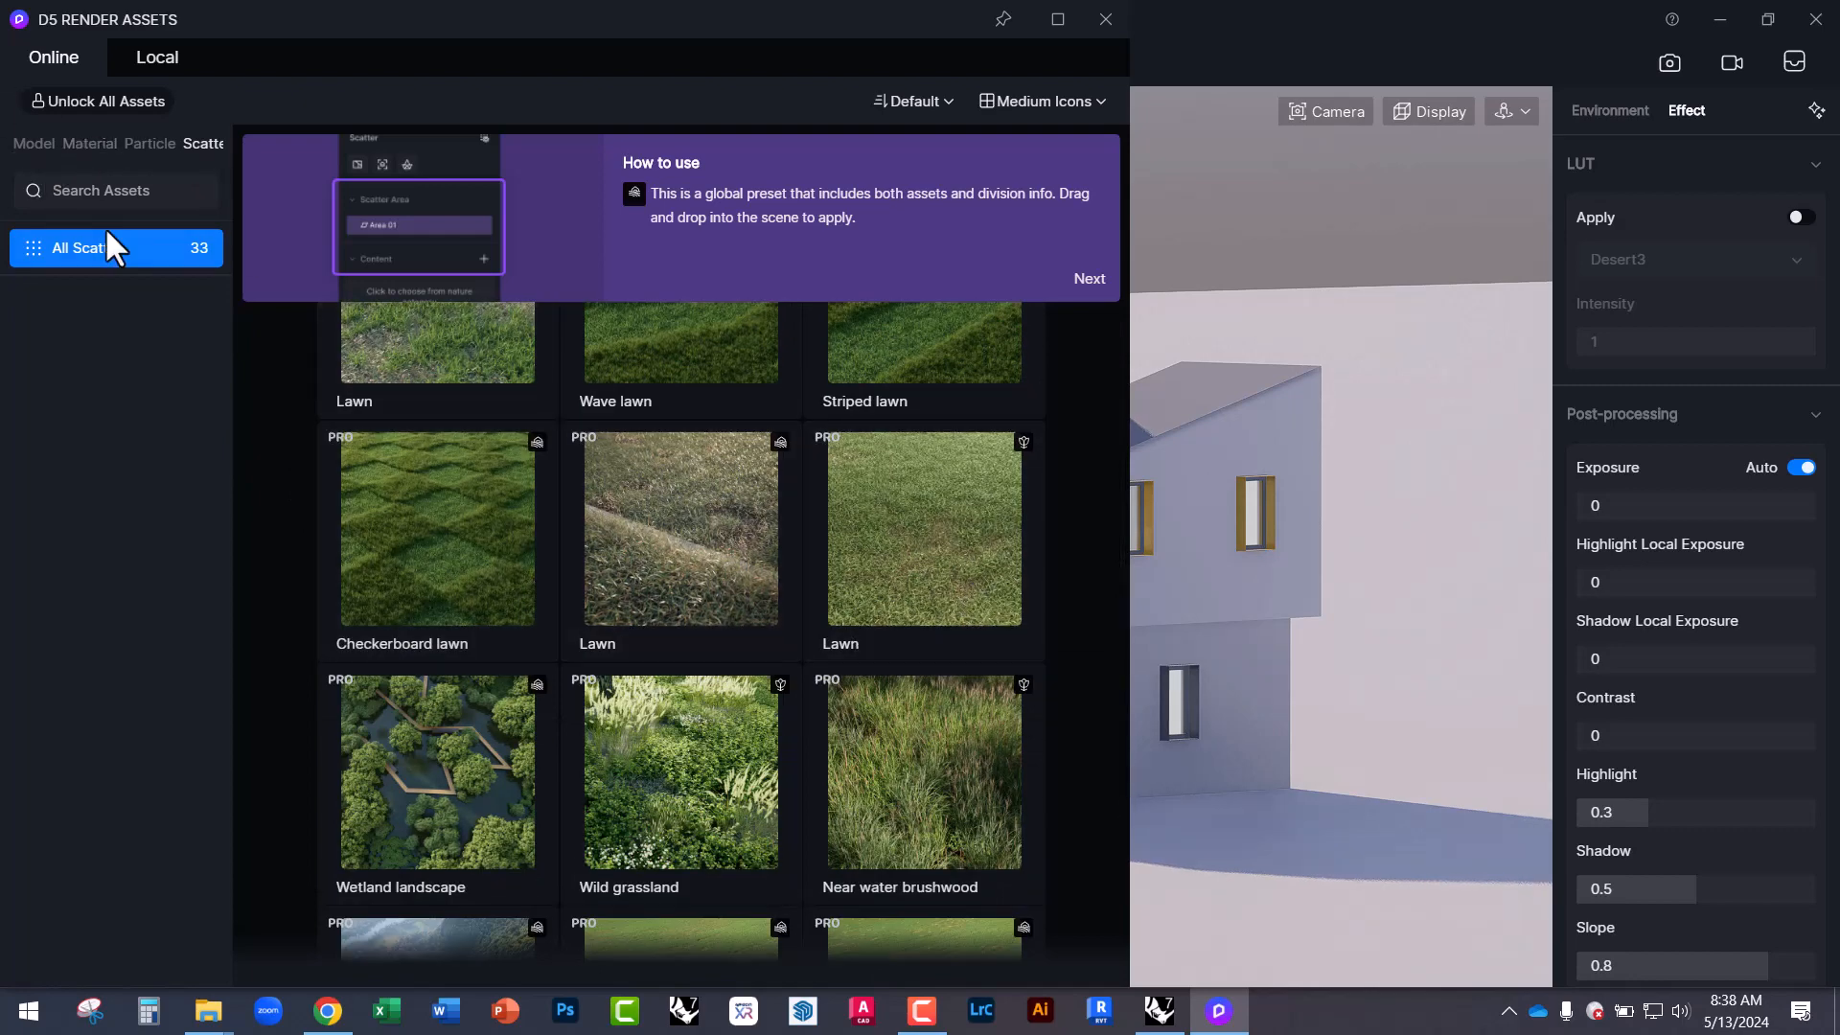
left_click(35, 144)
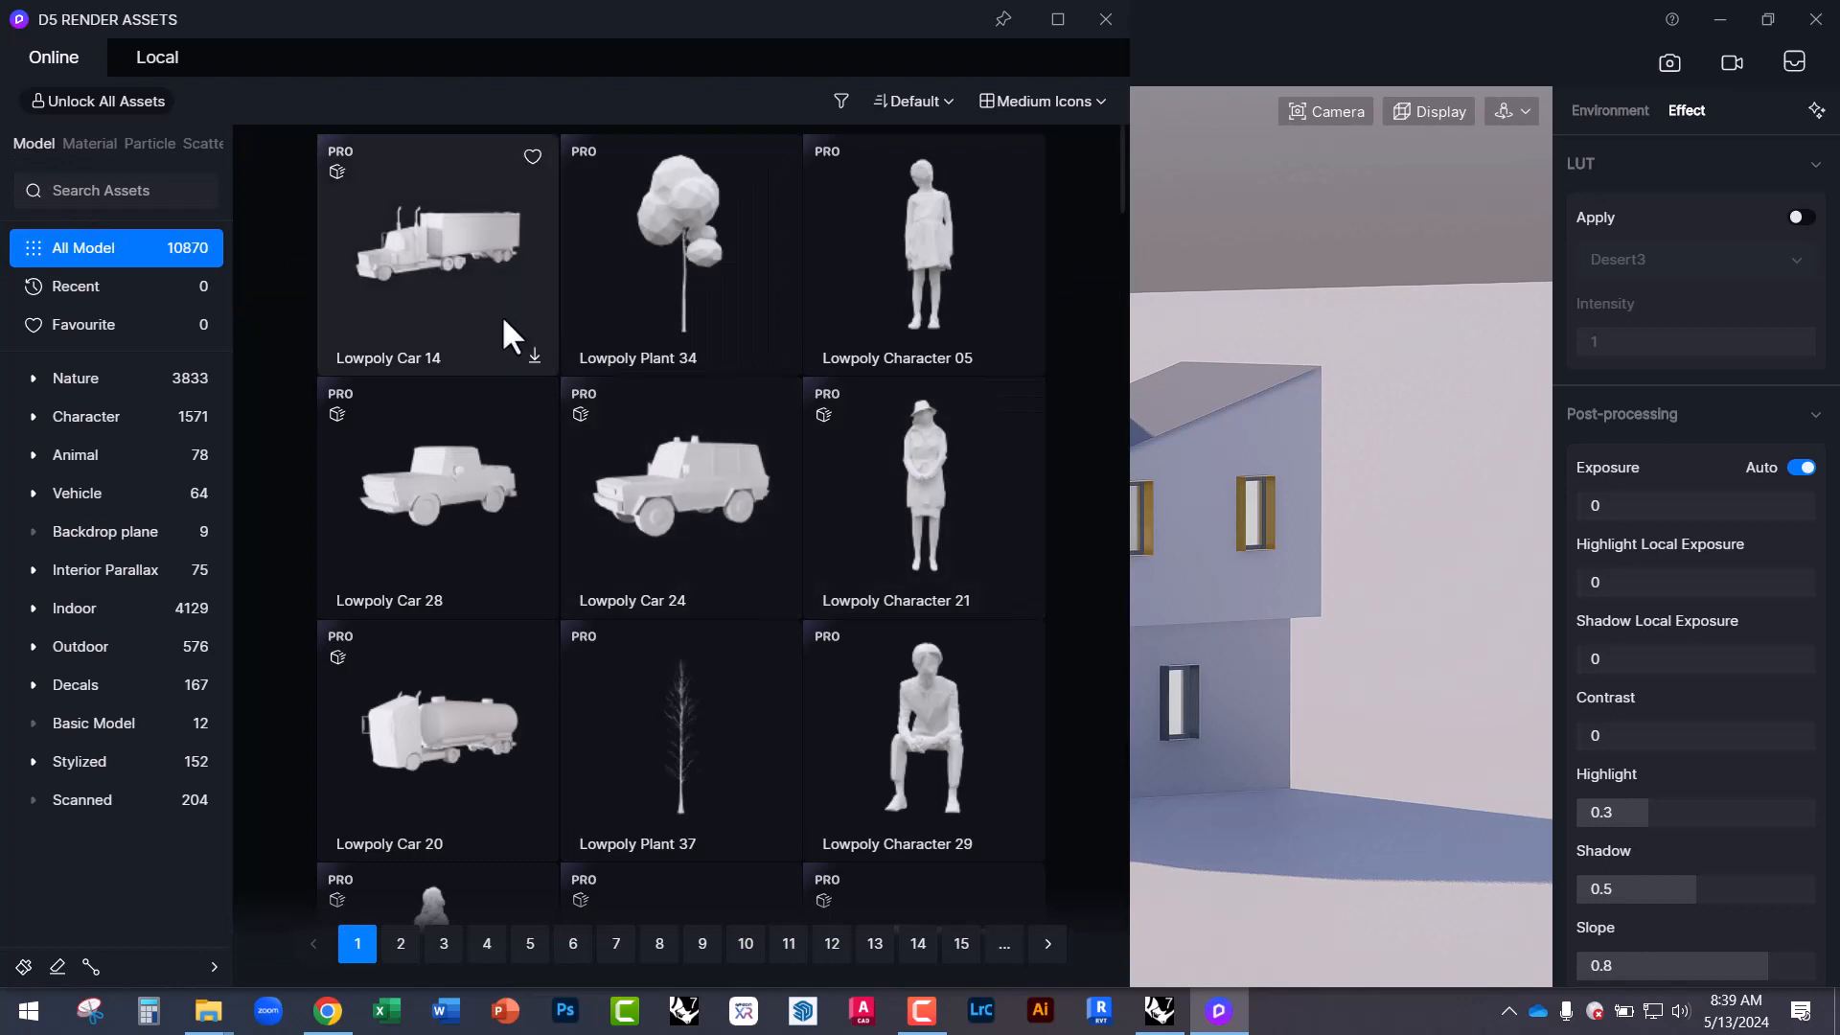
left_click(1108, 27)
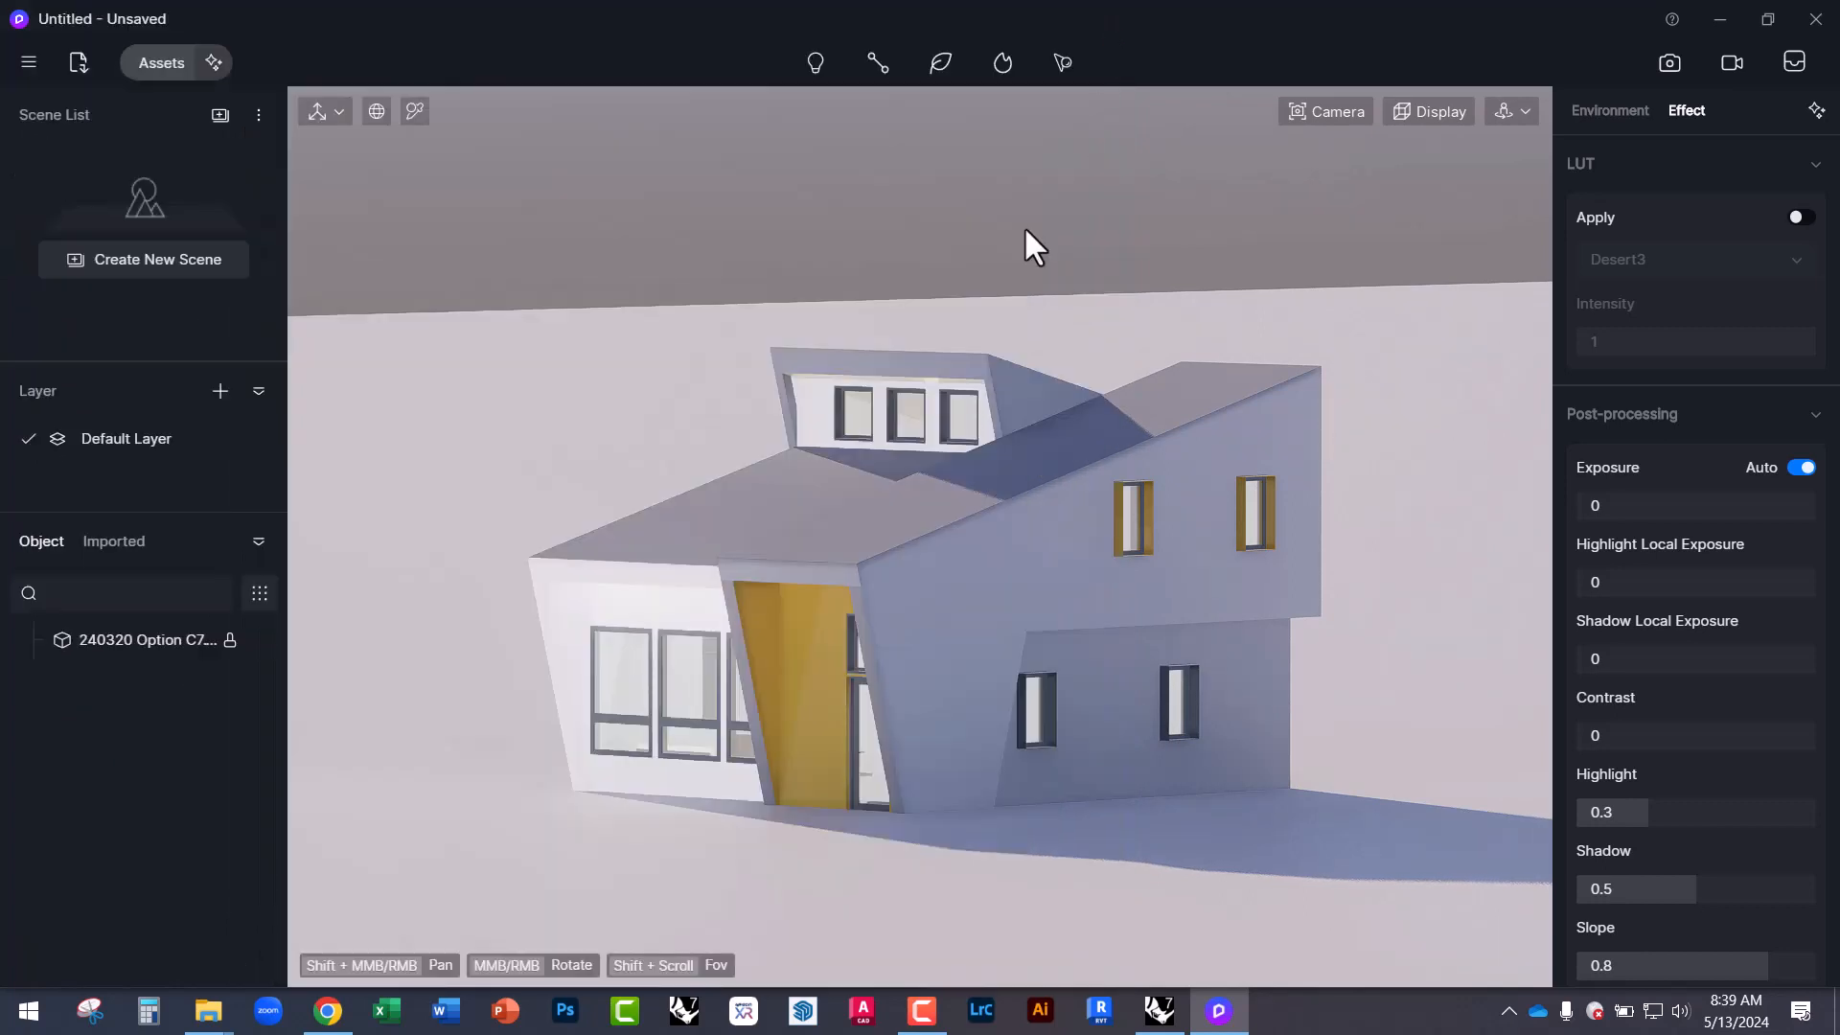
Widen the camera field of view to about 30° and move closer above the house.
left_click(1340, 111)
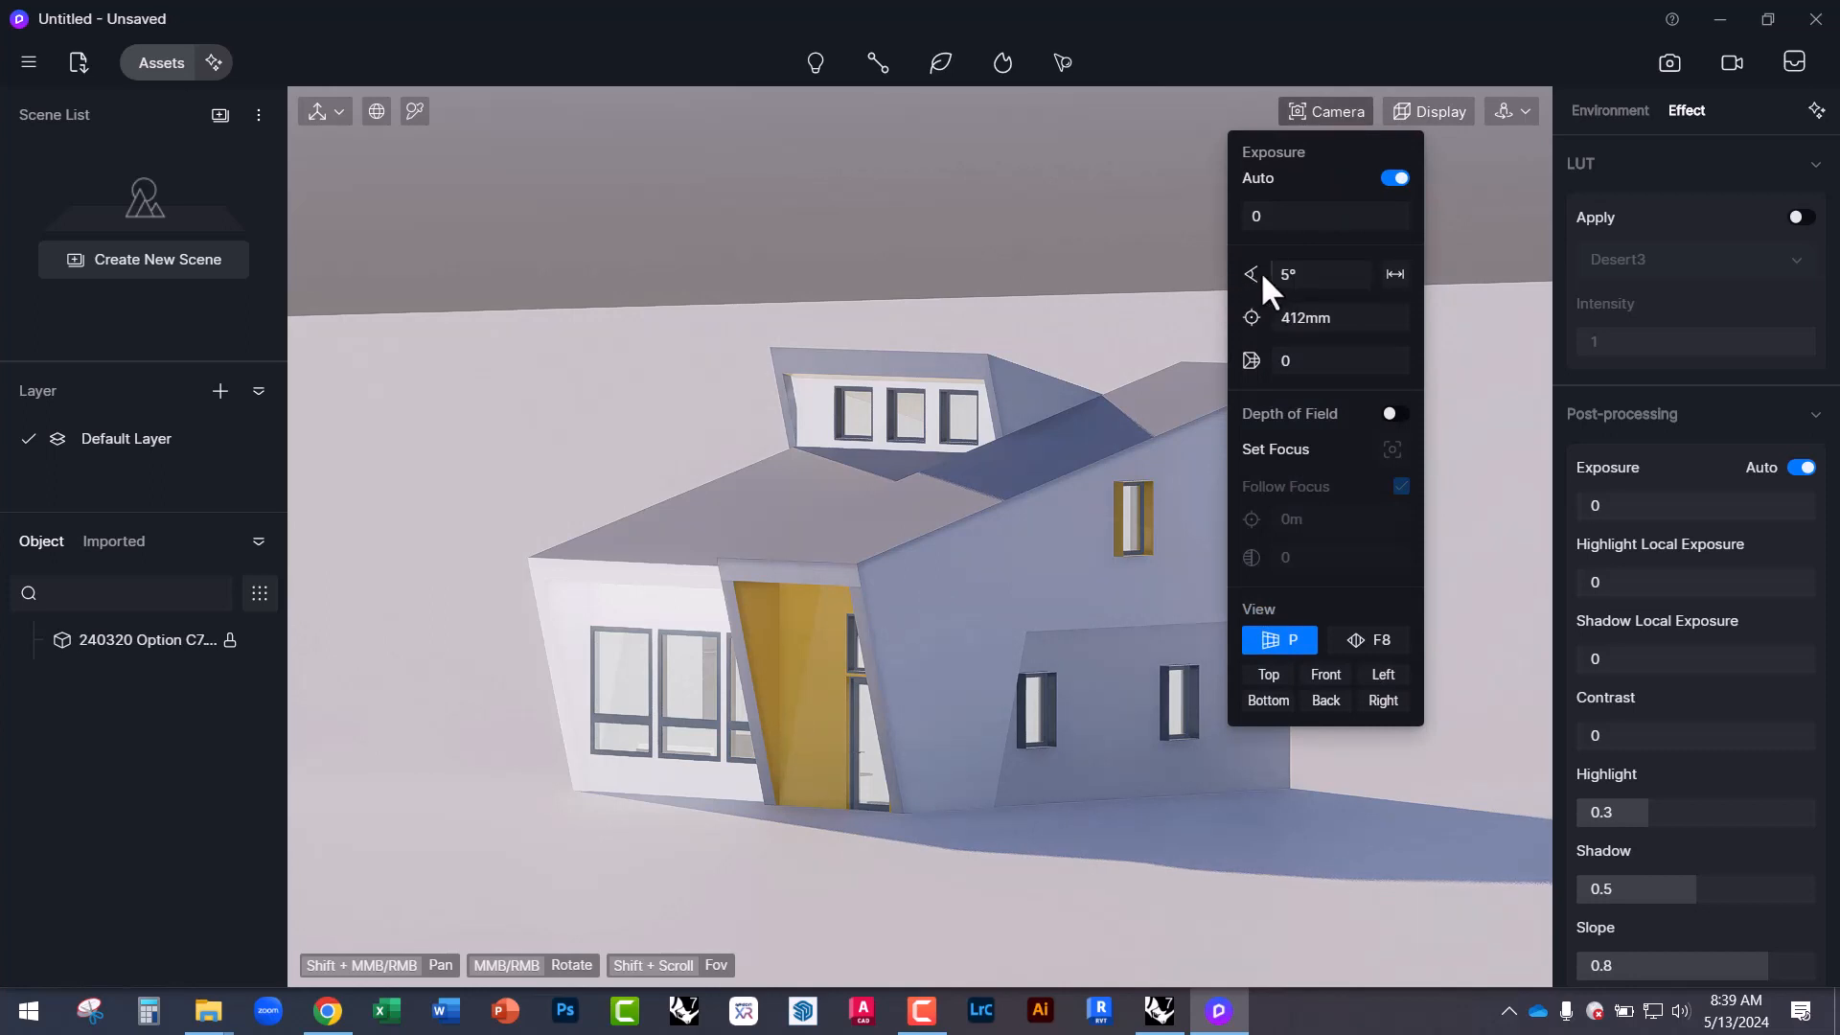
left_click_drag(1263, 275, 1287, 277)
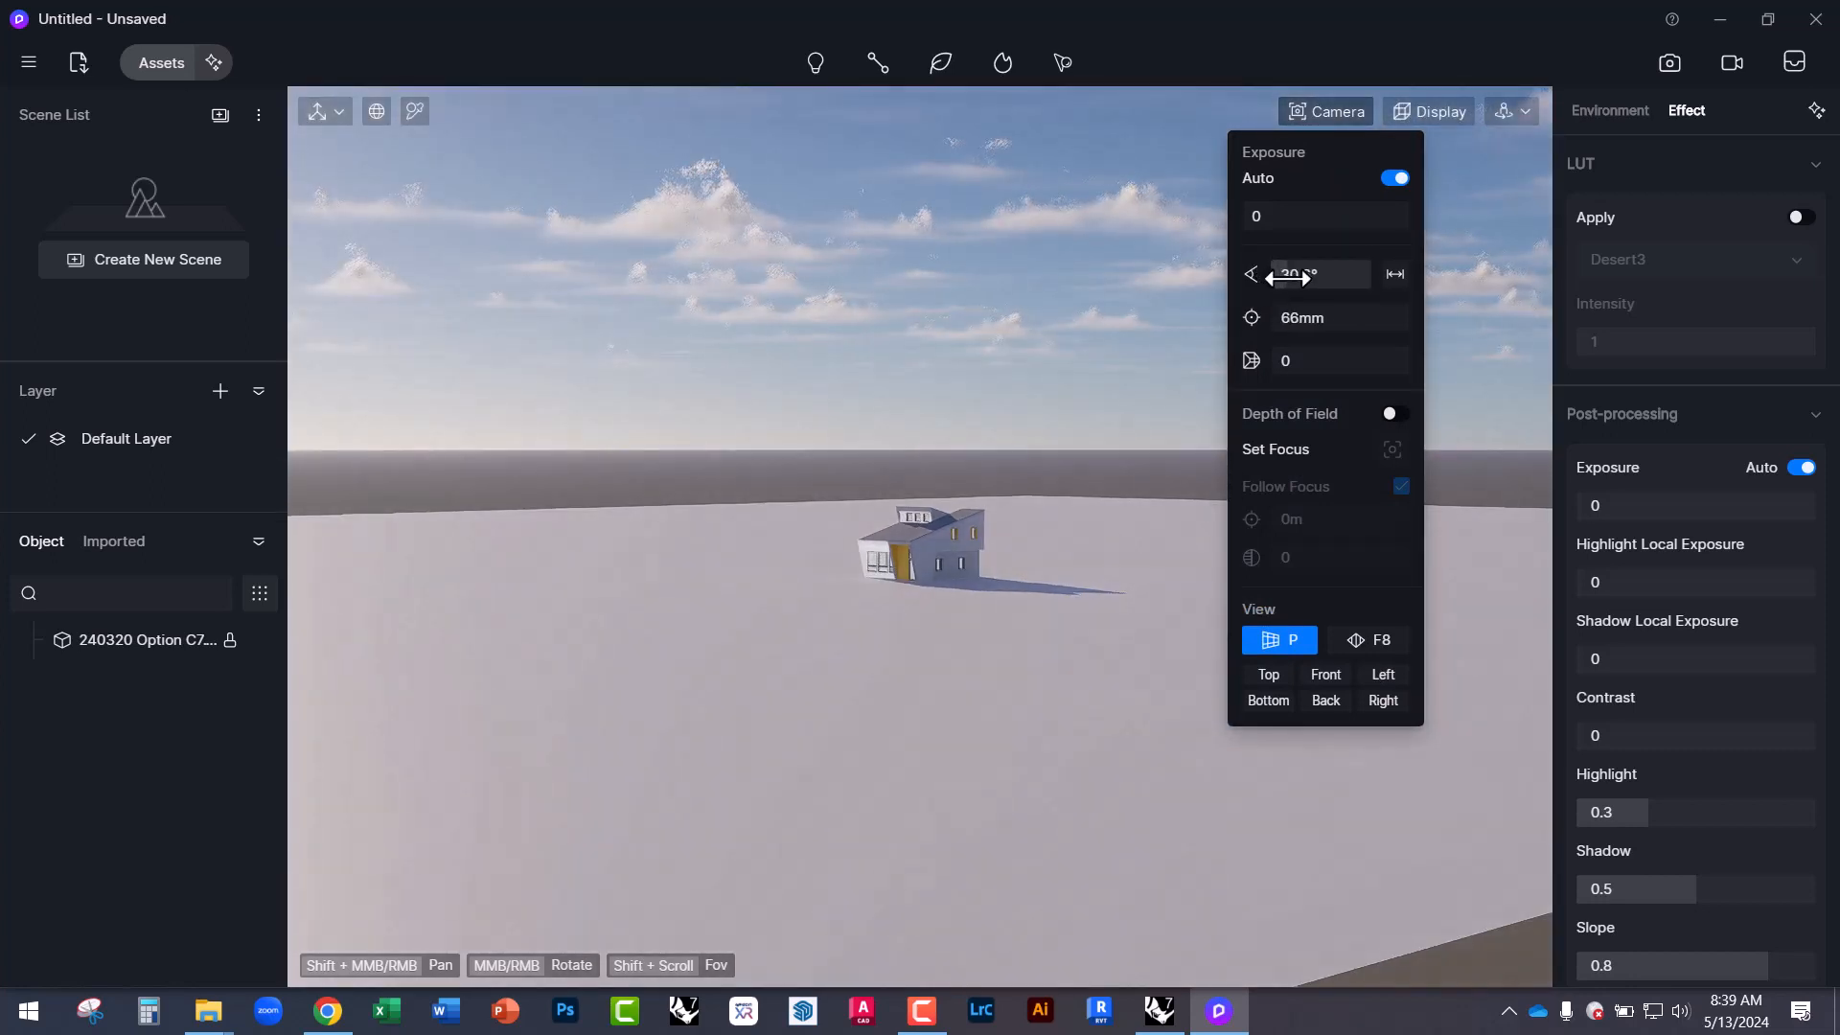
middle_click_drag(987, 577, 970, 752)
scroll(941, 534, "up", 4)
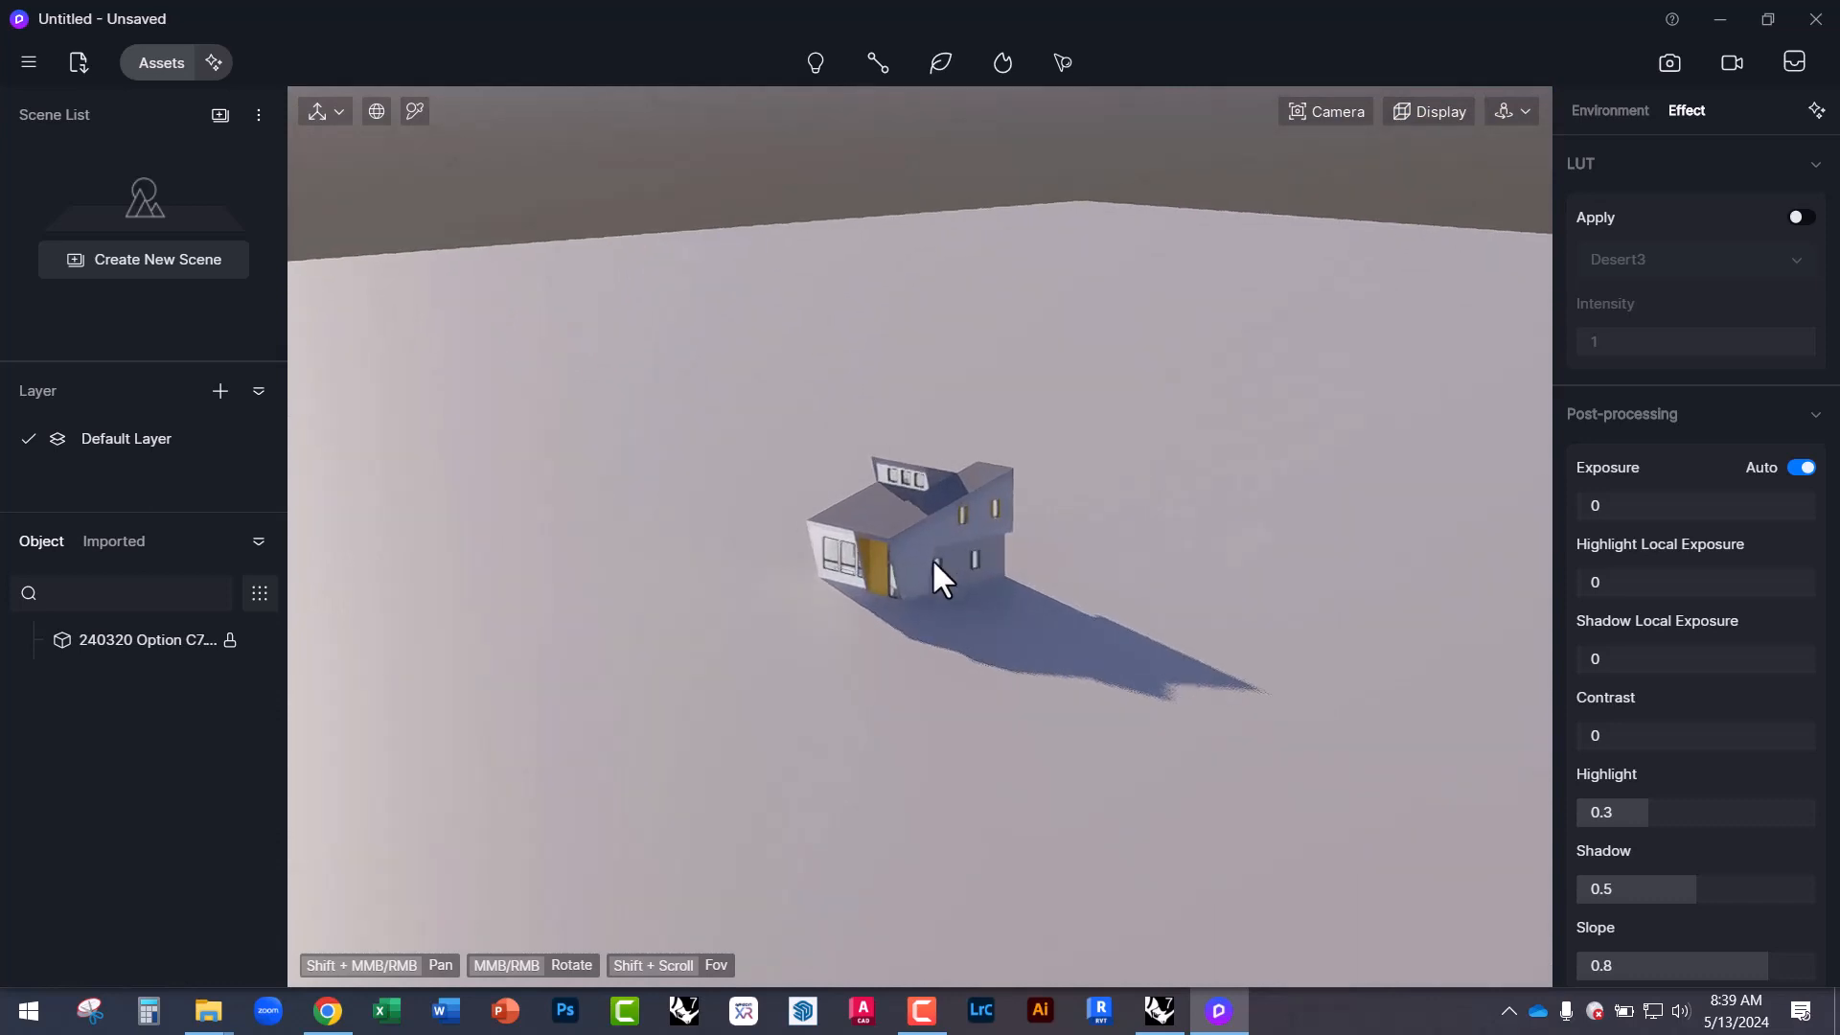
scroll(936, 547, "up", 5)
Change the camera focal length and orbit around the house.
left_click(1323, 112)
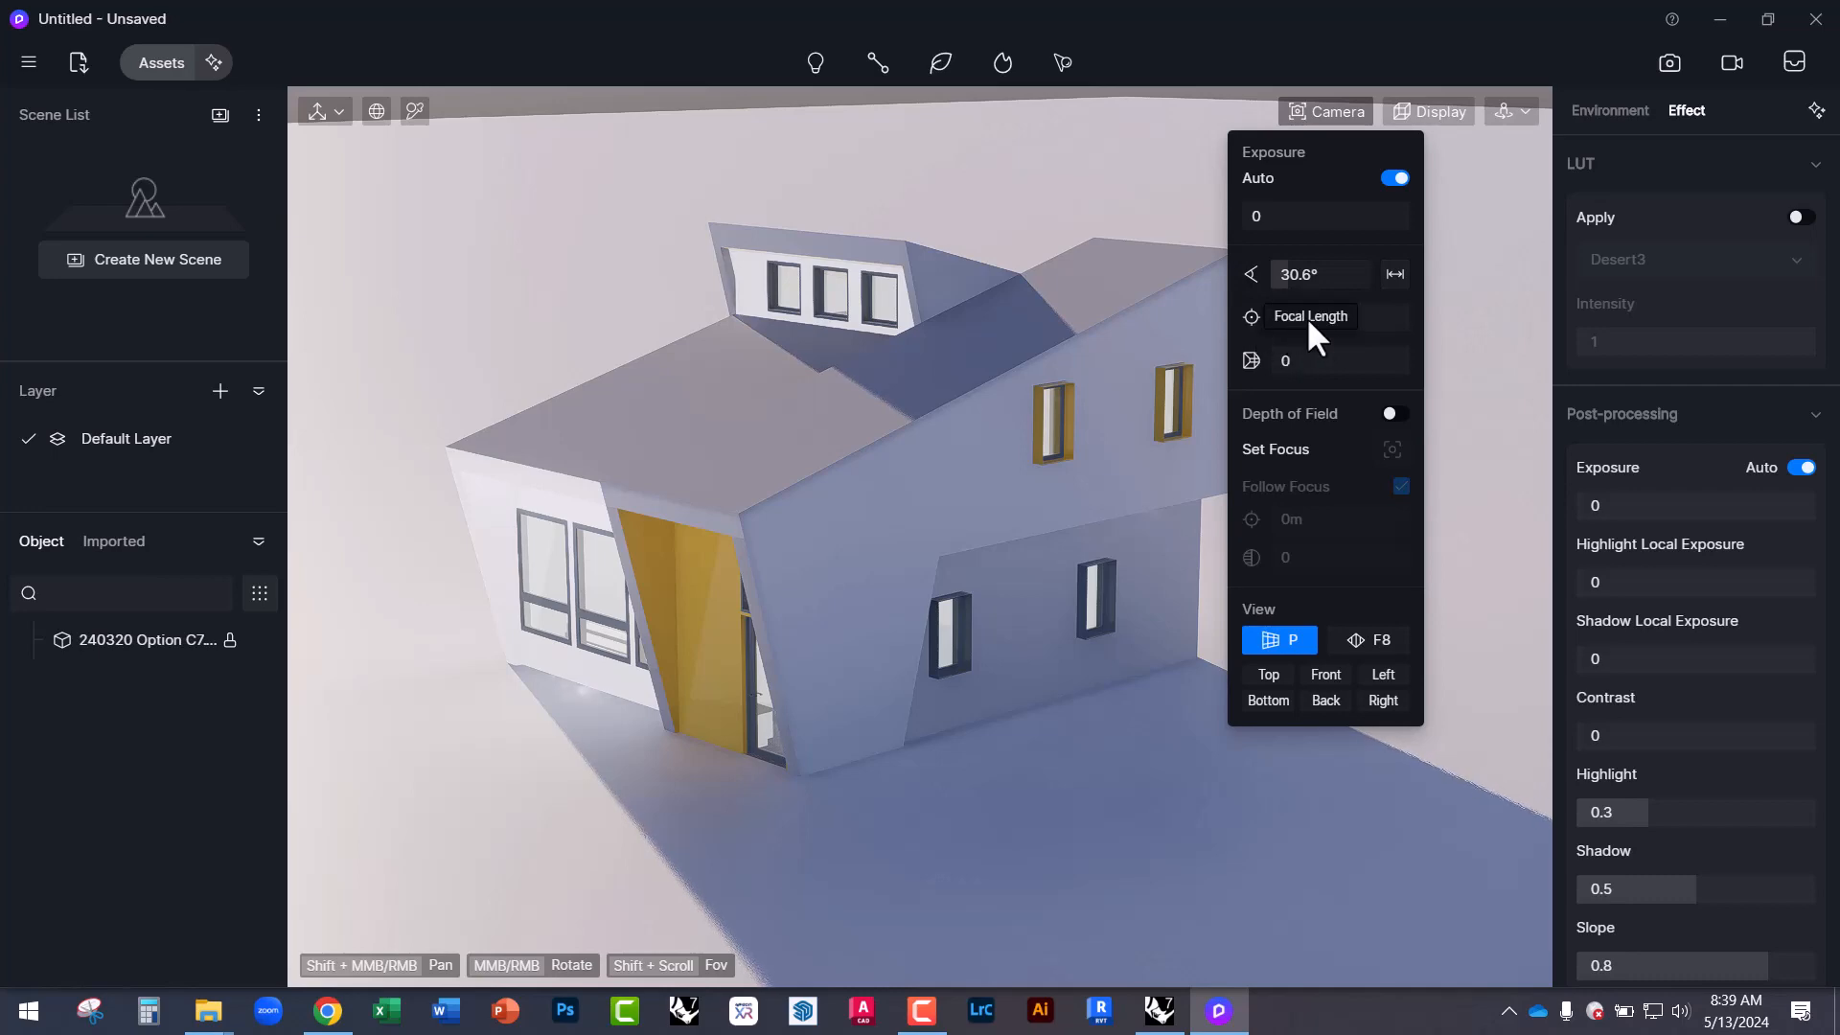
mouse_move(1357, 317)
left_mouse_down()
mouse_move(1298, 320)
mouse_move(1354, 321)
left_mouse_up()
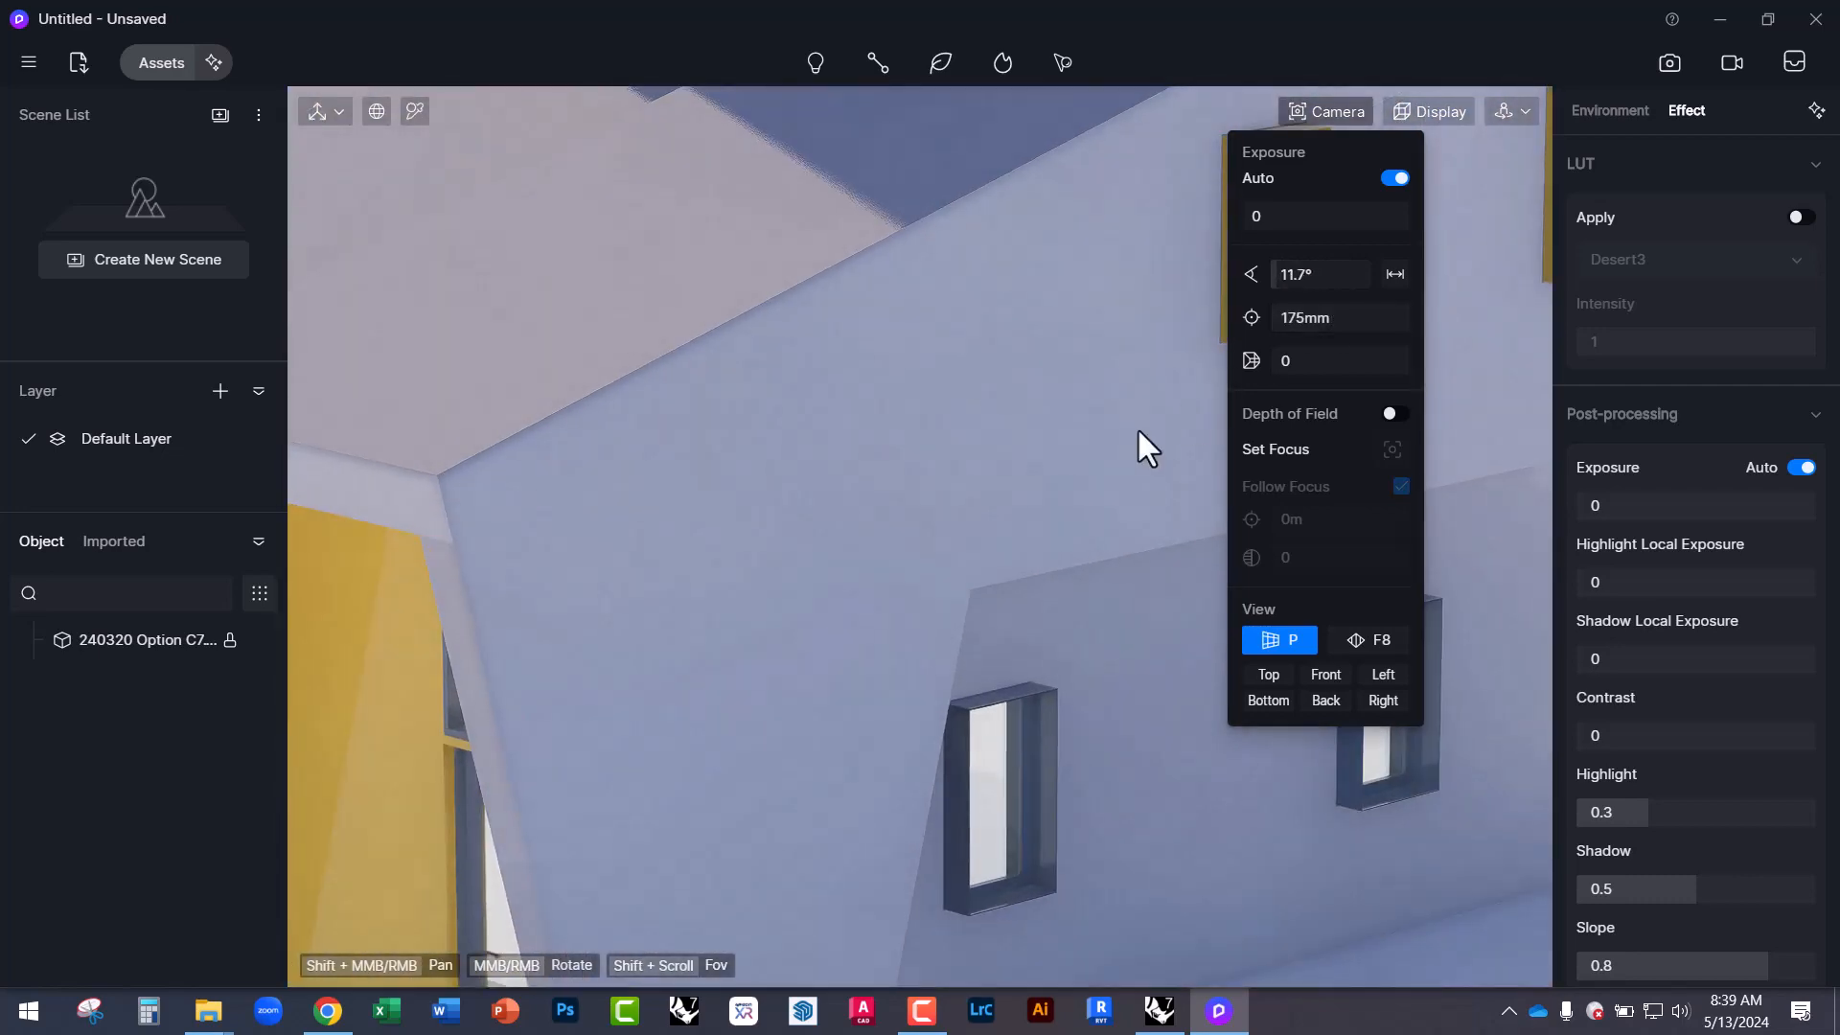
scroll(974, 552, "down", 5)
middle_click_drag(928, 481, 1205, 292)
scroll(1274, 590, "down", 2)
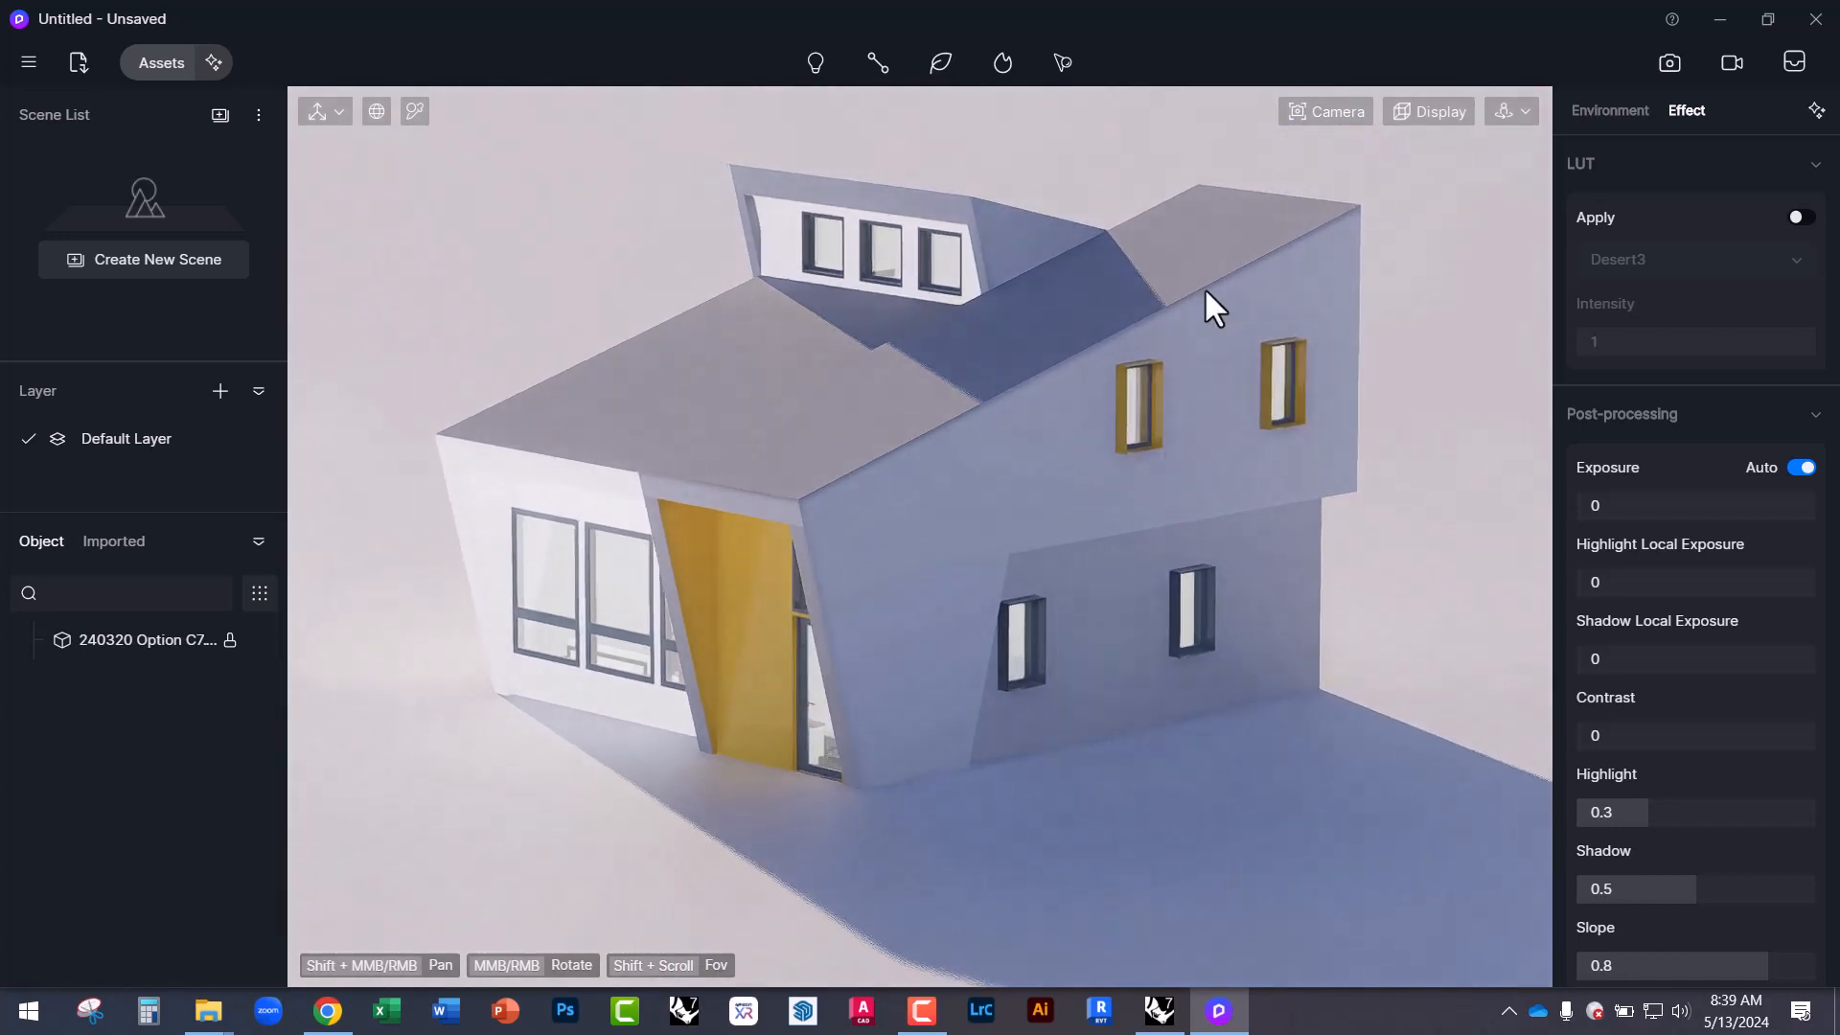
Set the camera clipping distance to 92 and the focal length to 100mm.
left_click(1311, 109)
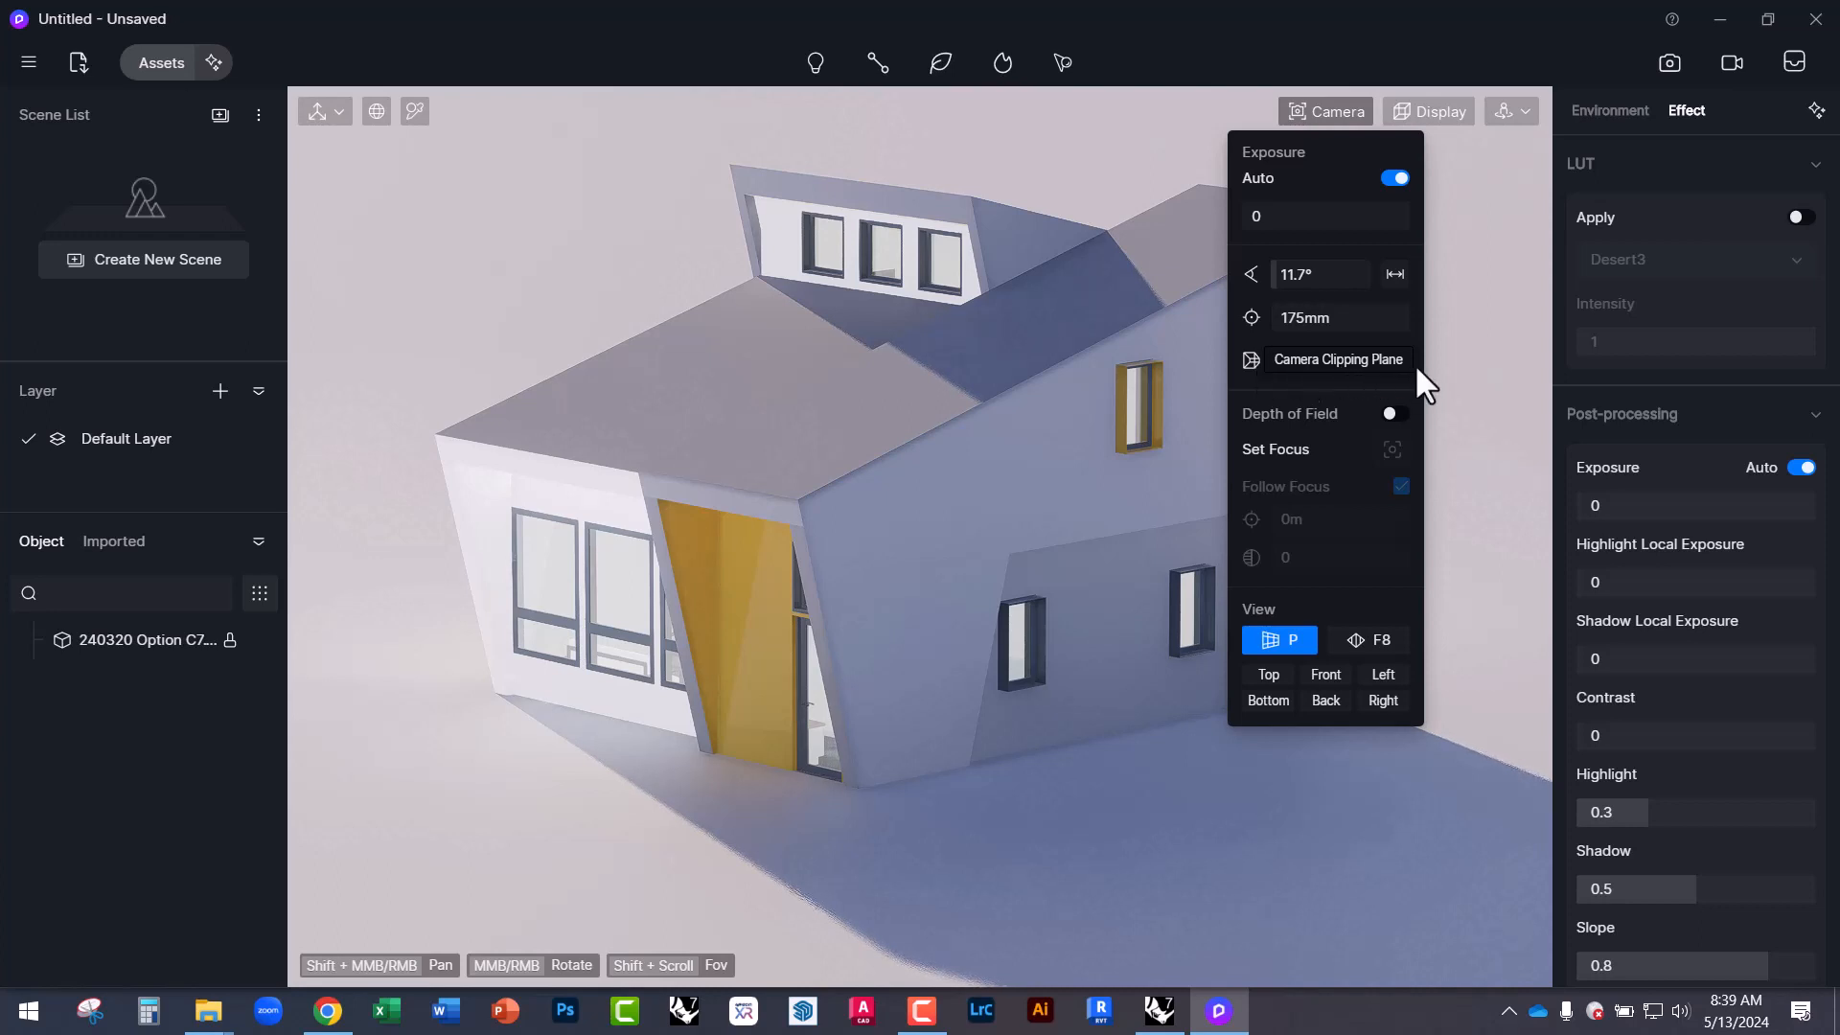
left_click_drag(1417, 368, 1291, 370)
scroll(969, 384, "up", 7)
scroll(1043, 491, "down", 3)
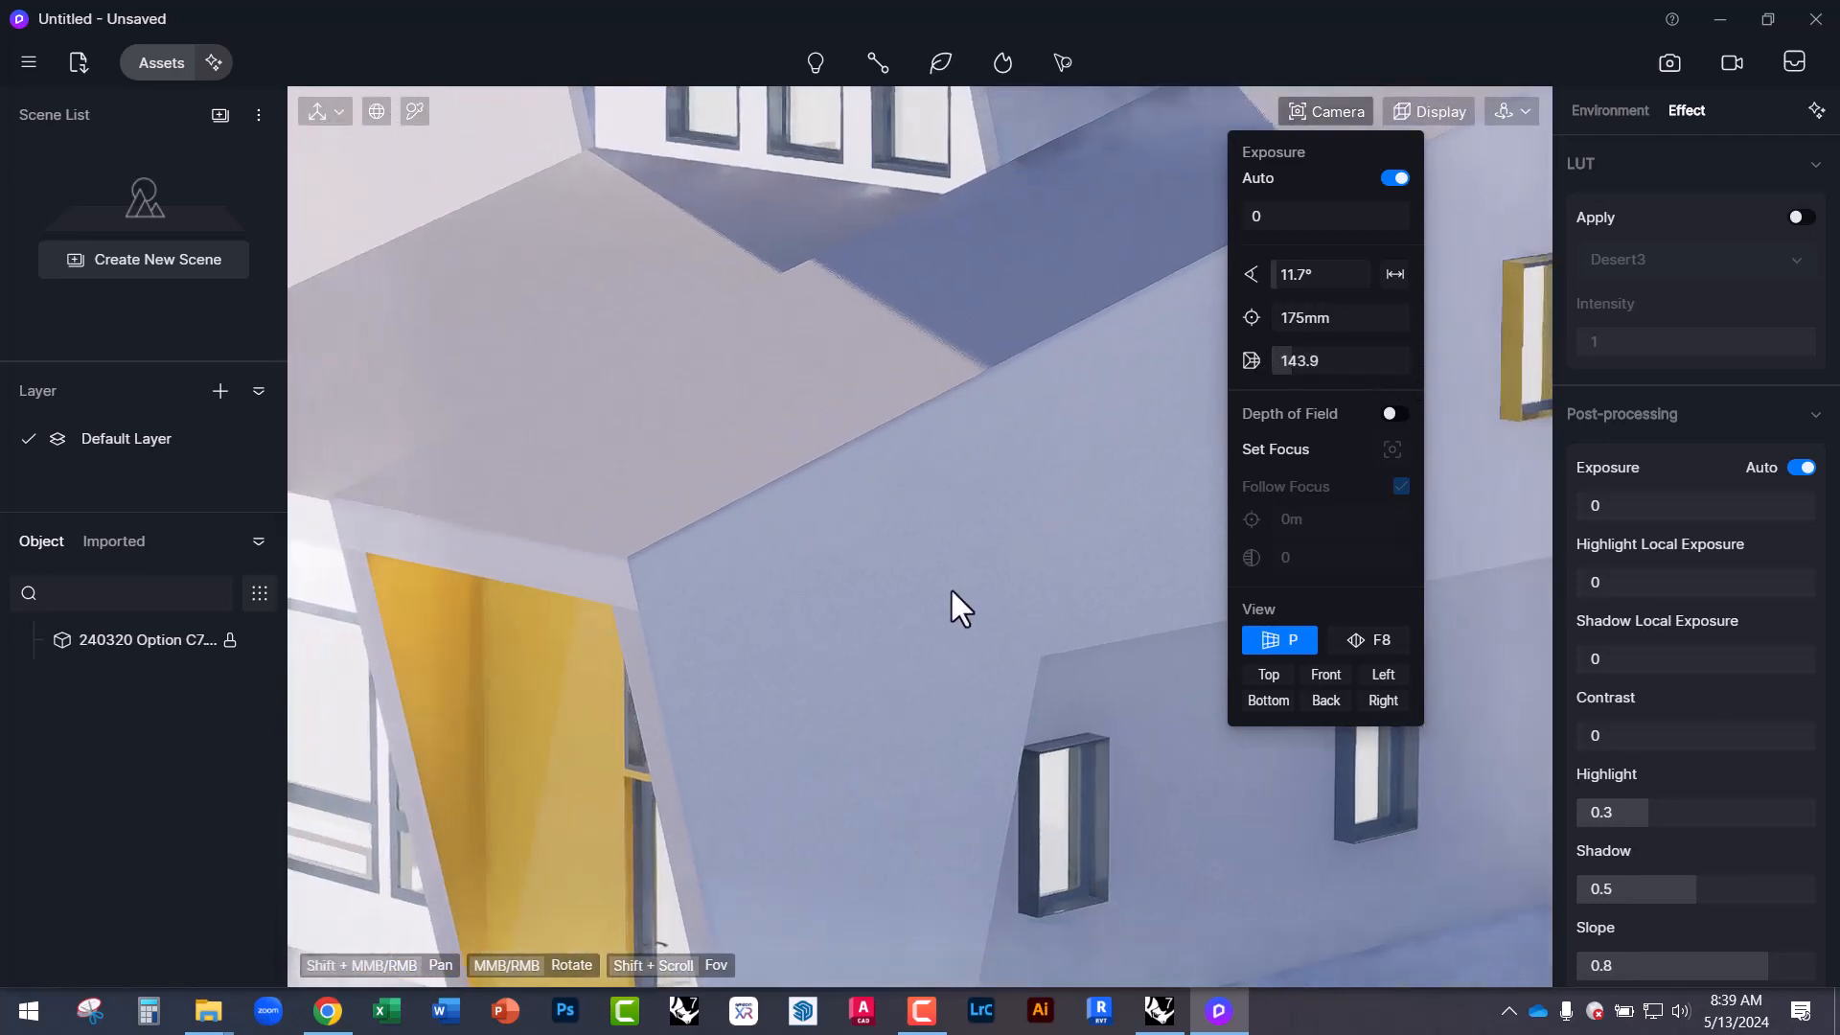
mouse_move(1306, 329)
left_mouse_down()
mouse_move(1334, 326)
mouse_move(1322, 359)
mouse_move(1418, 359)
mouse_move(1228, 360)
mouse_move(1256, 359)
left_mouse_up()
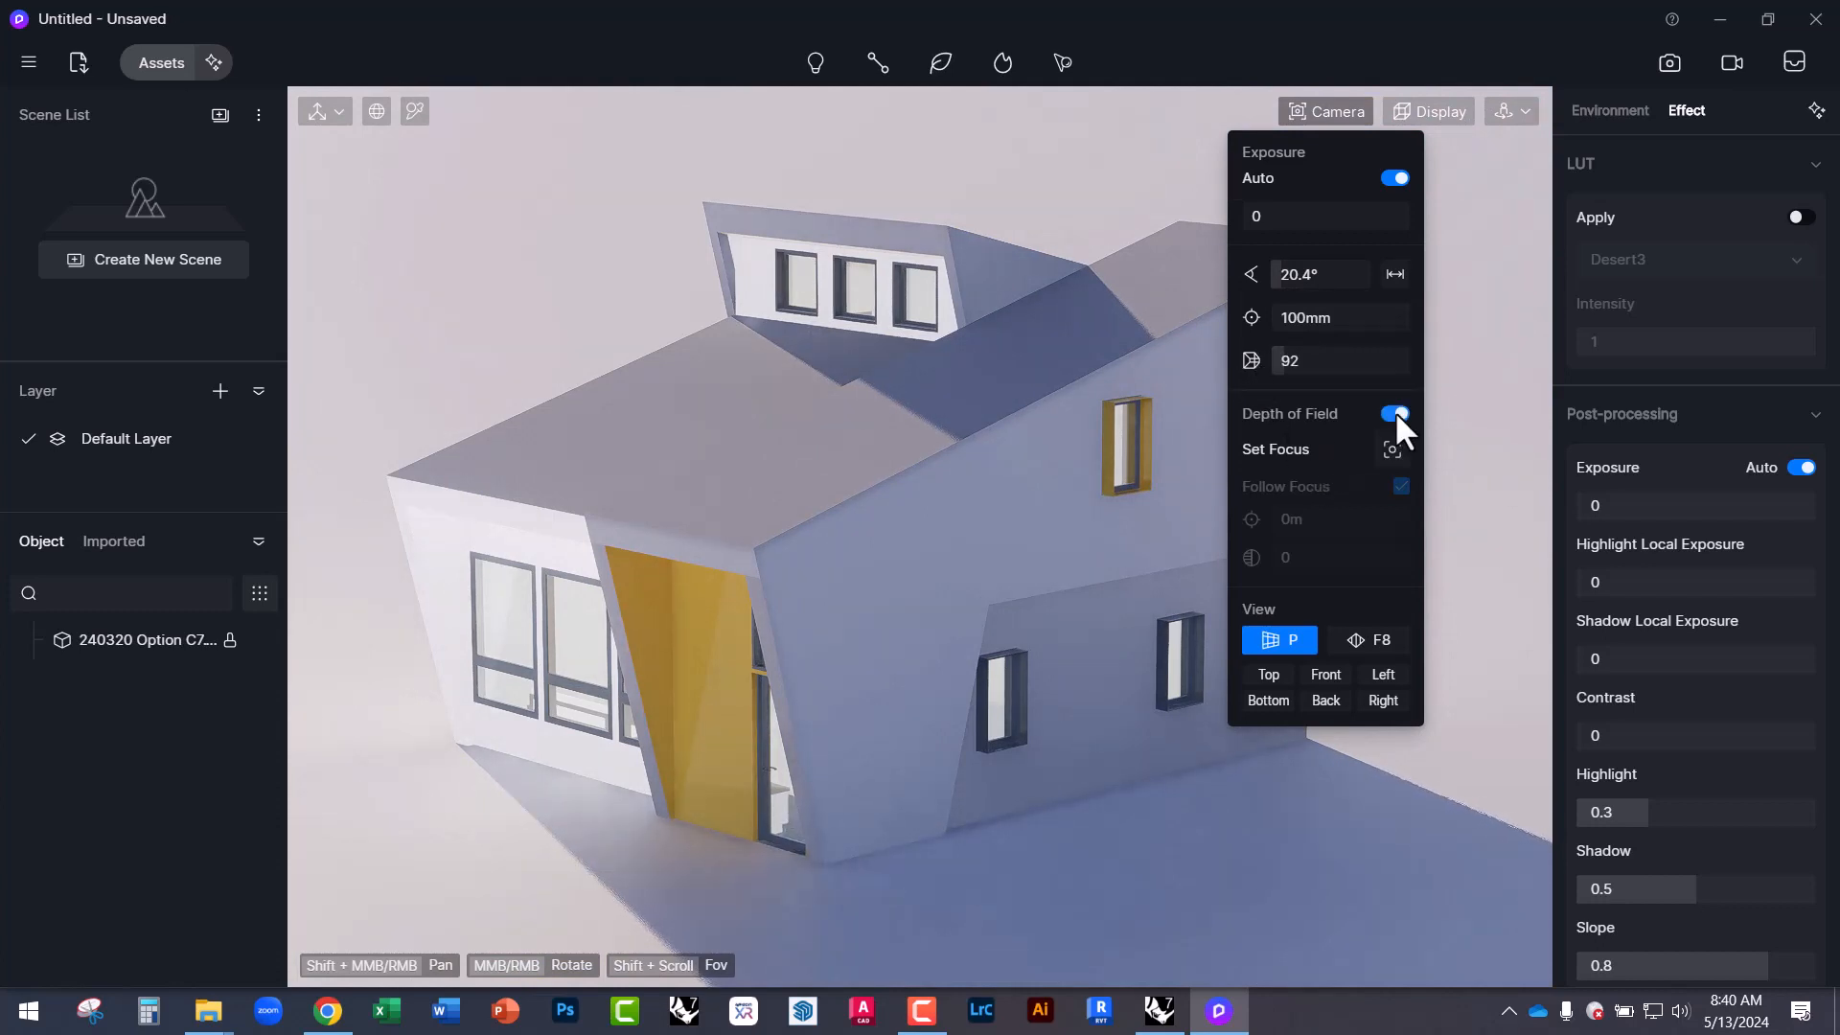
Focus the depth of field on the house wall at 42.63 m.
middle_click_drag(993, 502, 1025, 427)
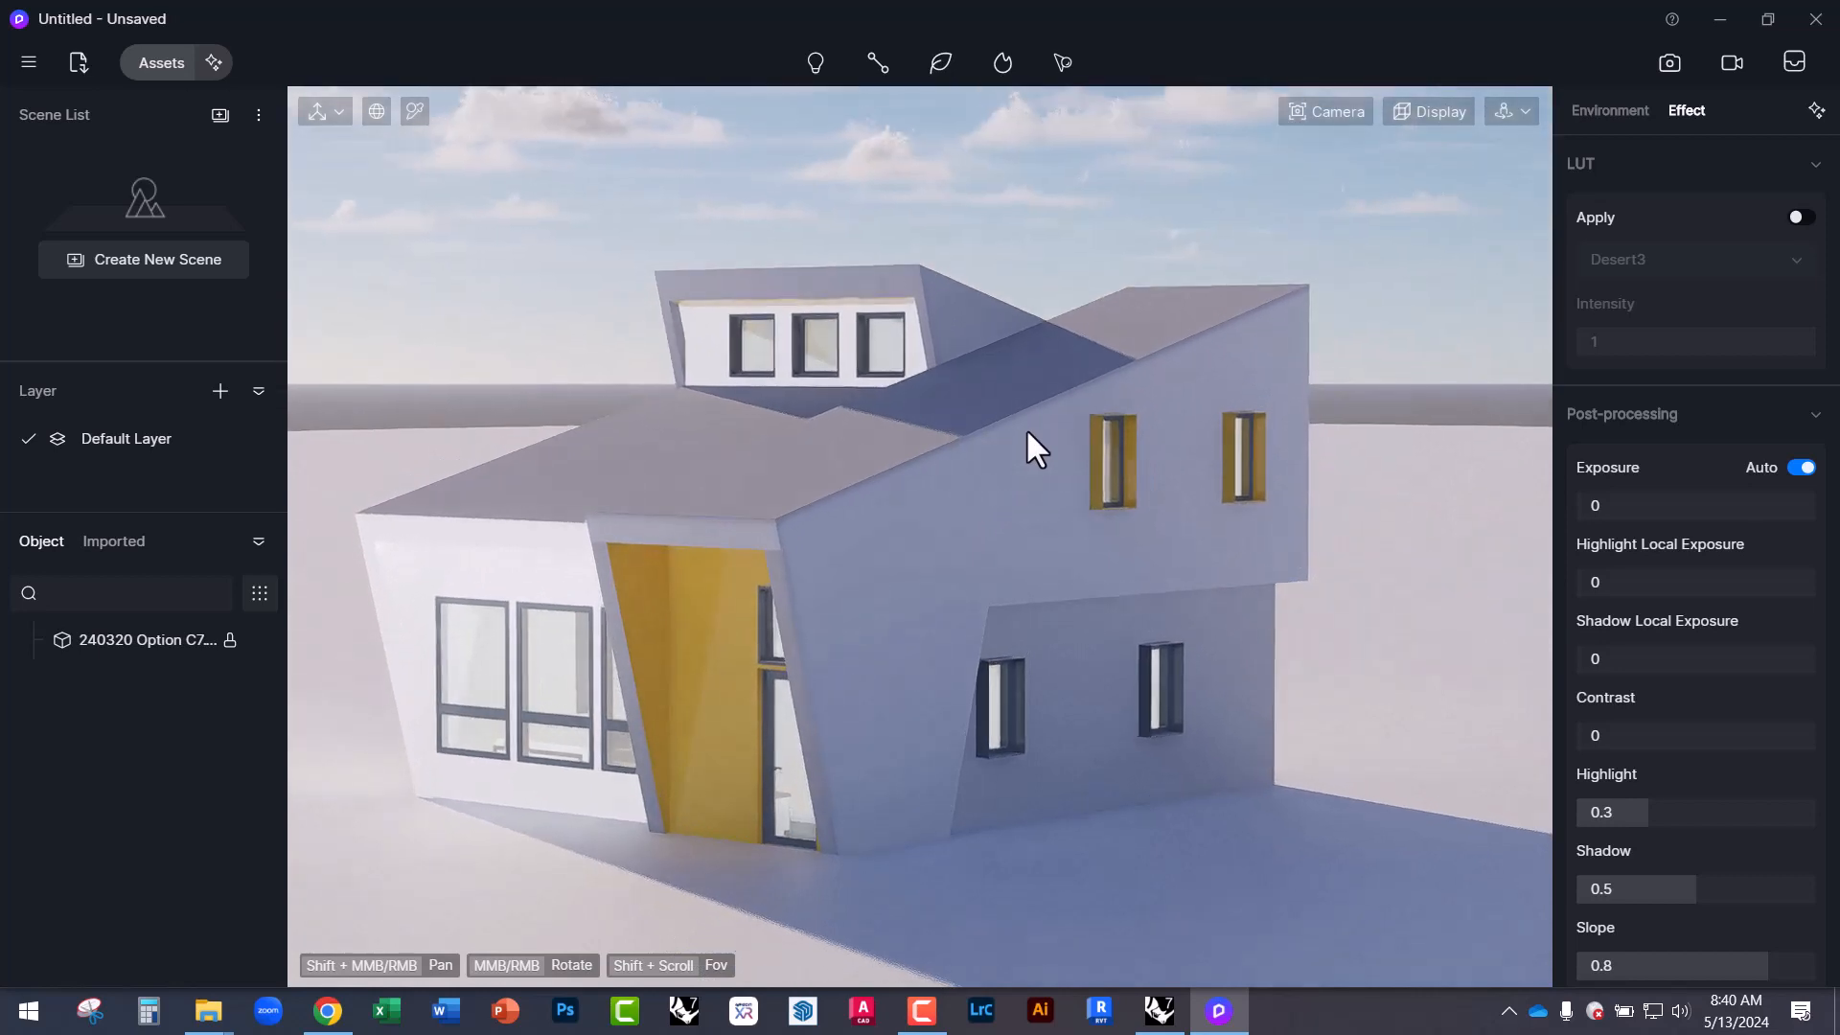
left_click(1332, 105)
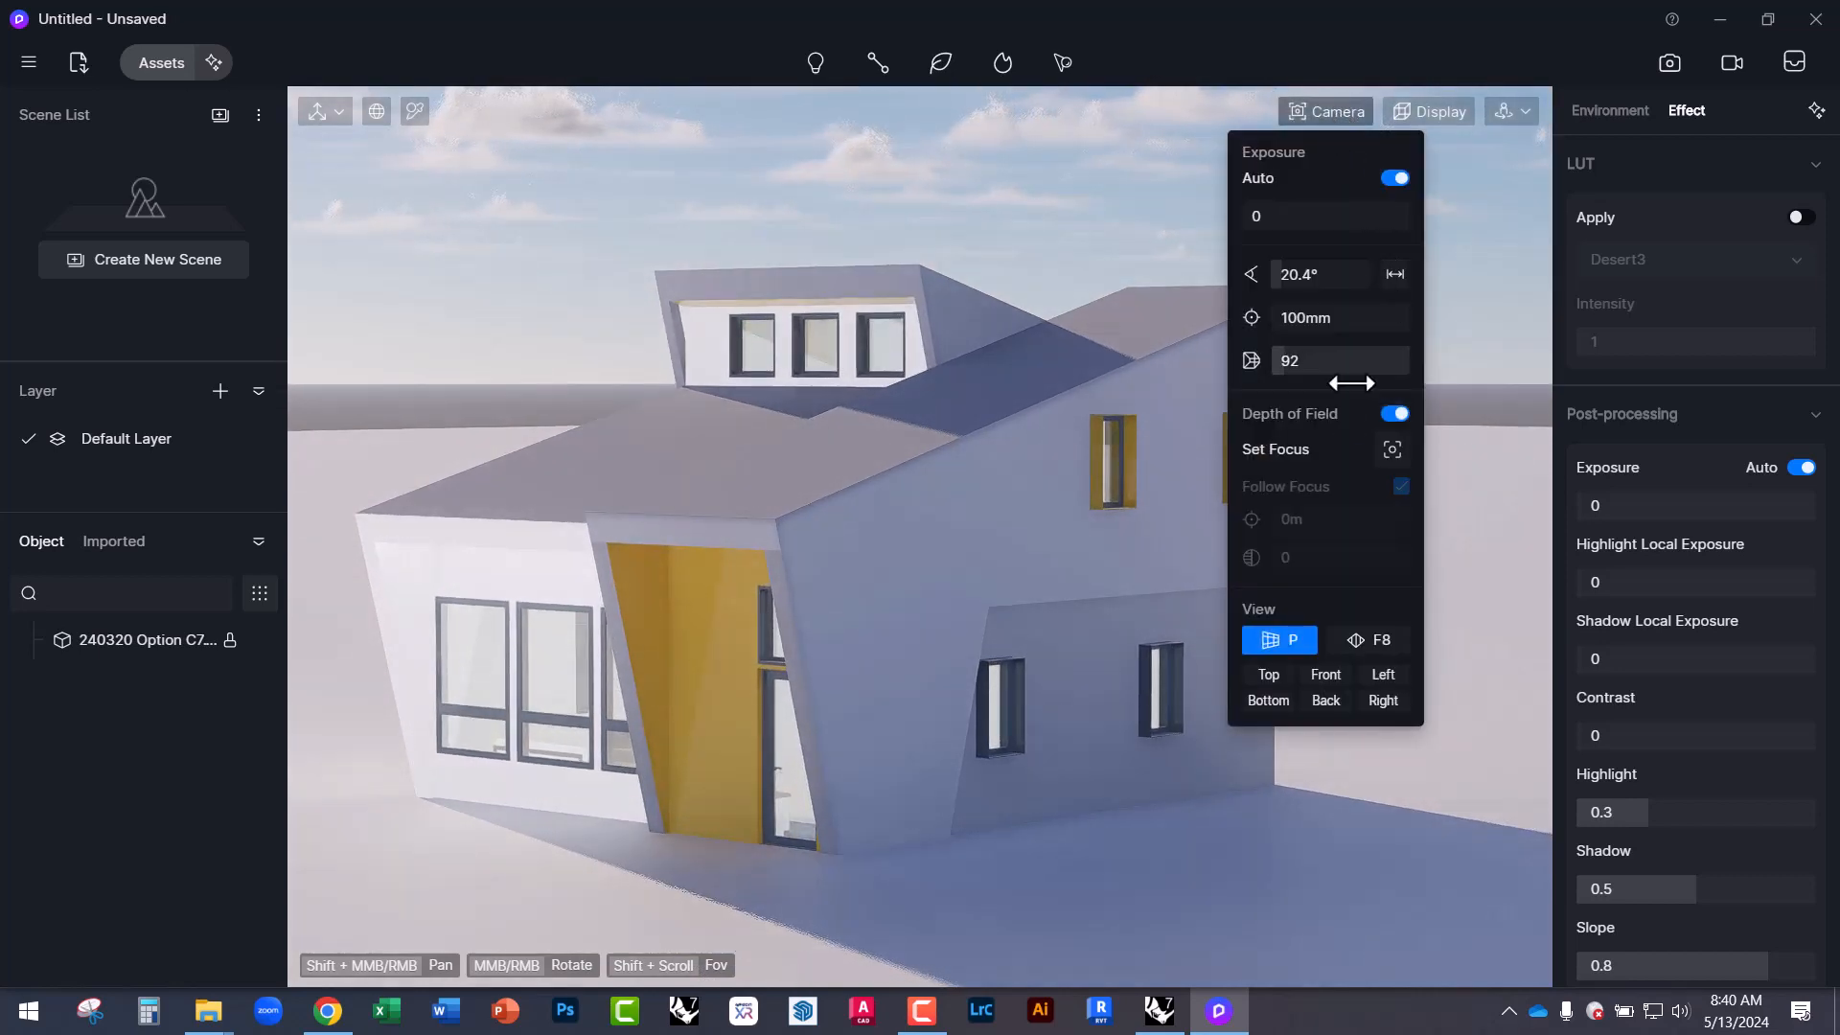
left_click(1391, 449)
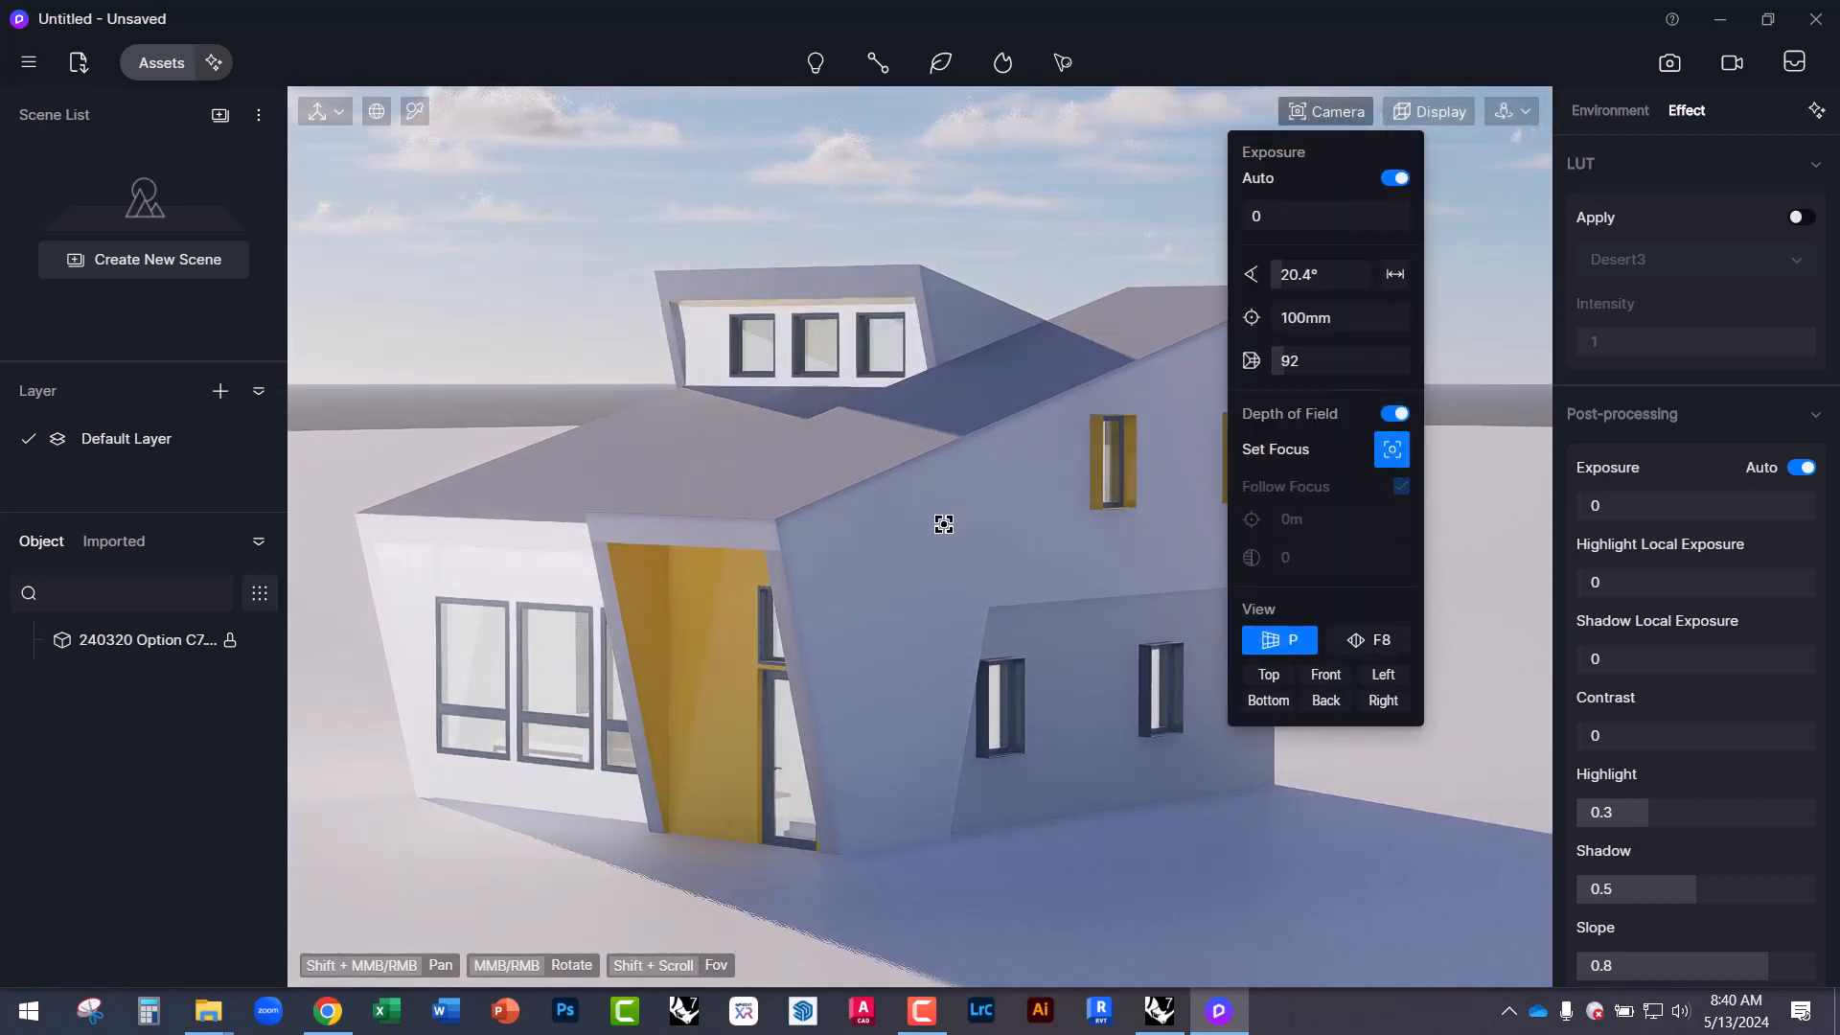
left_click(940, 518)
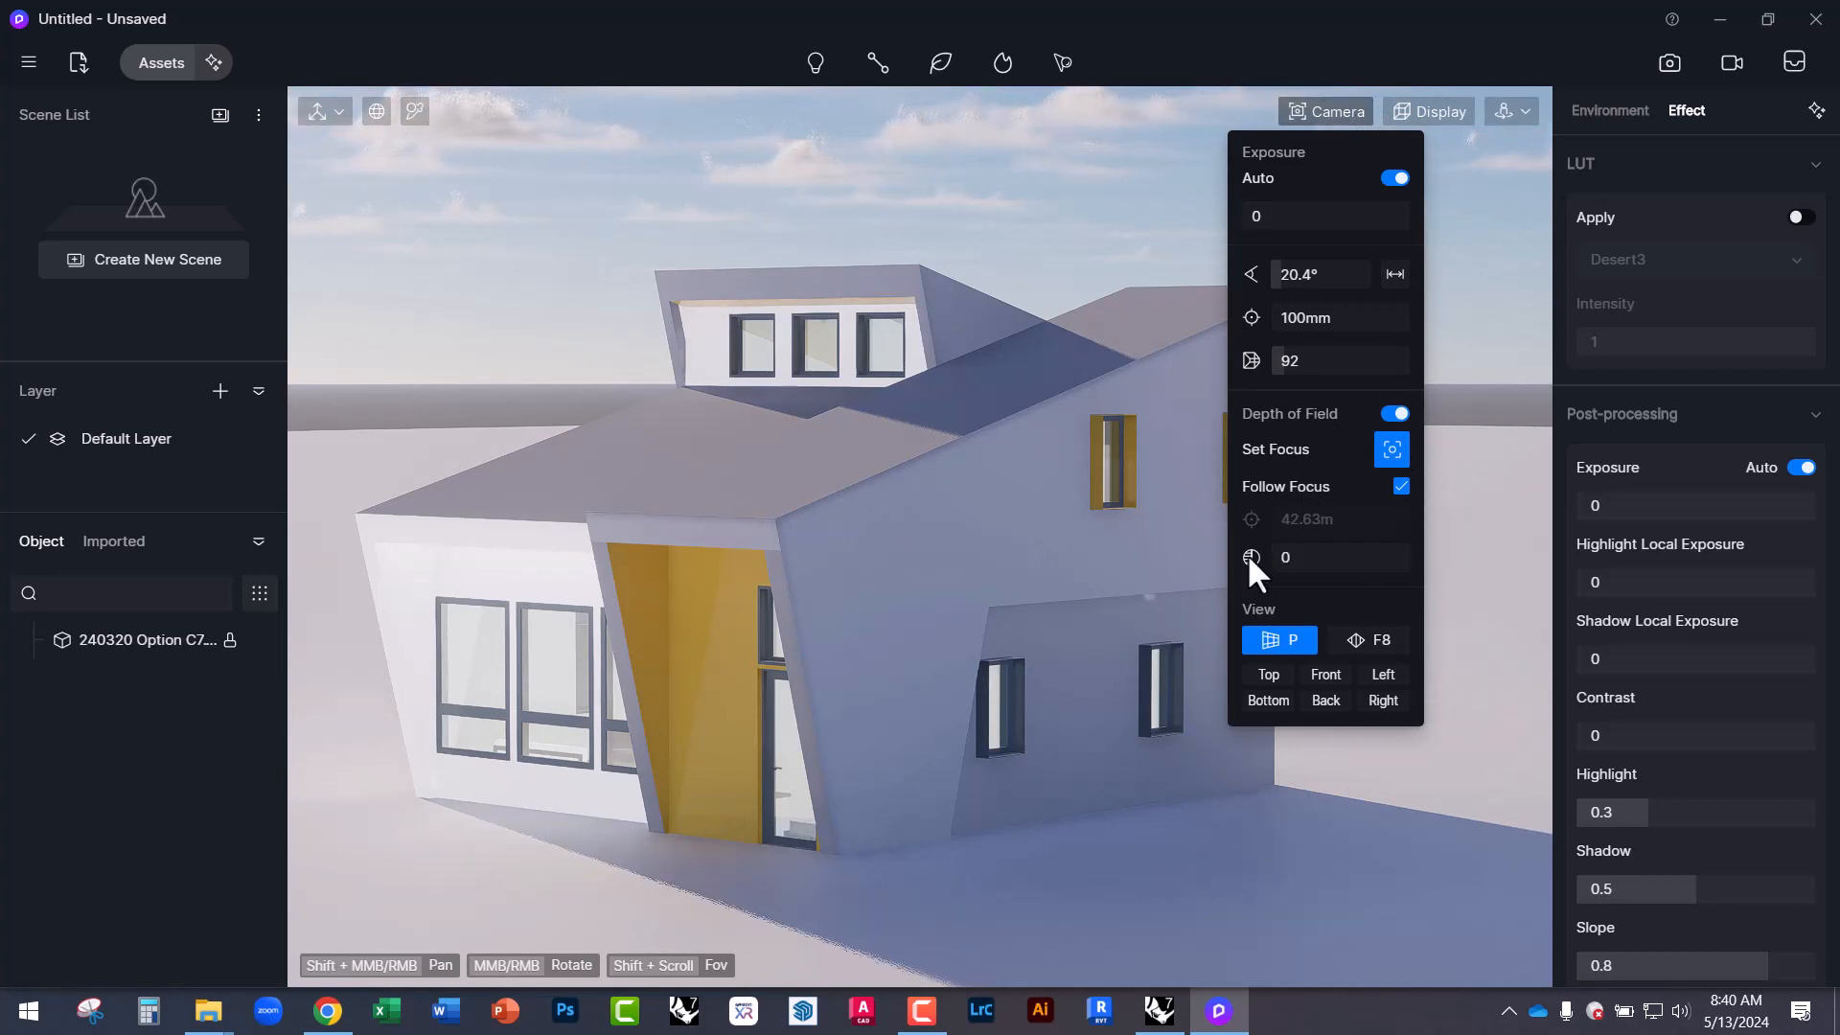
Raise the aperture to 10 and check the blurred background around the house.
left_click_drag(1320, 558, 1413, 561)
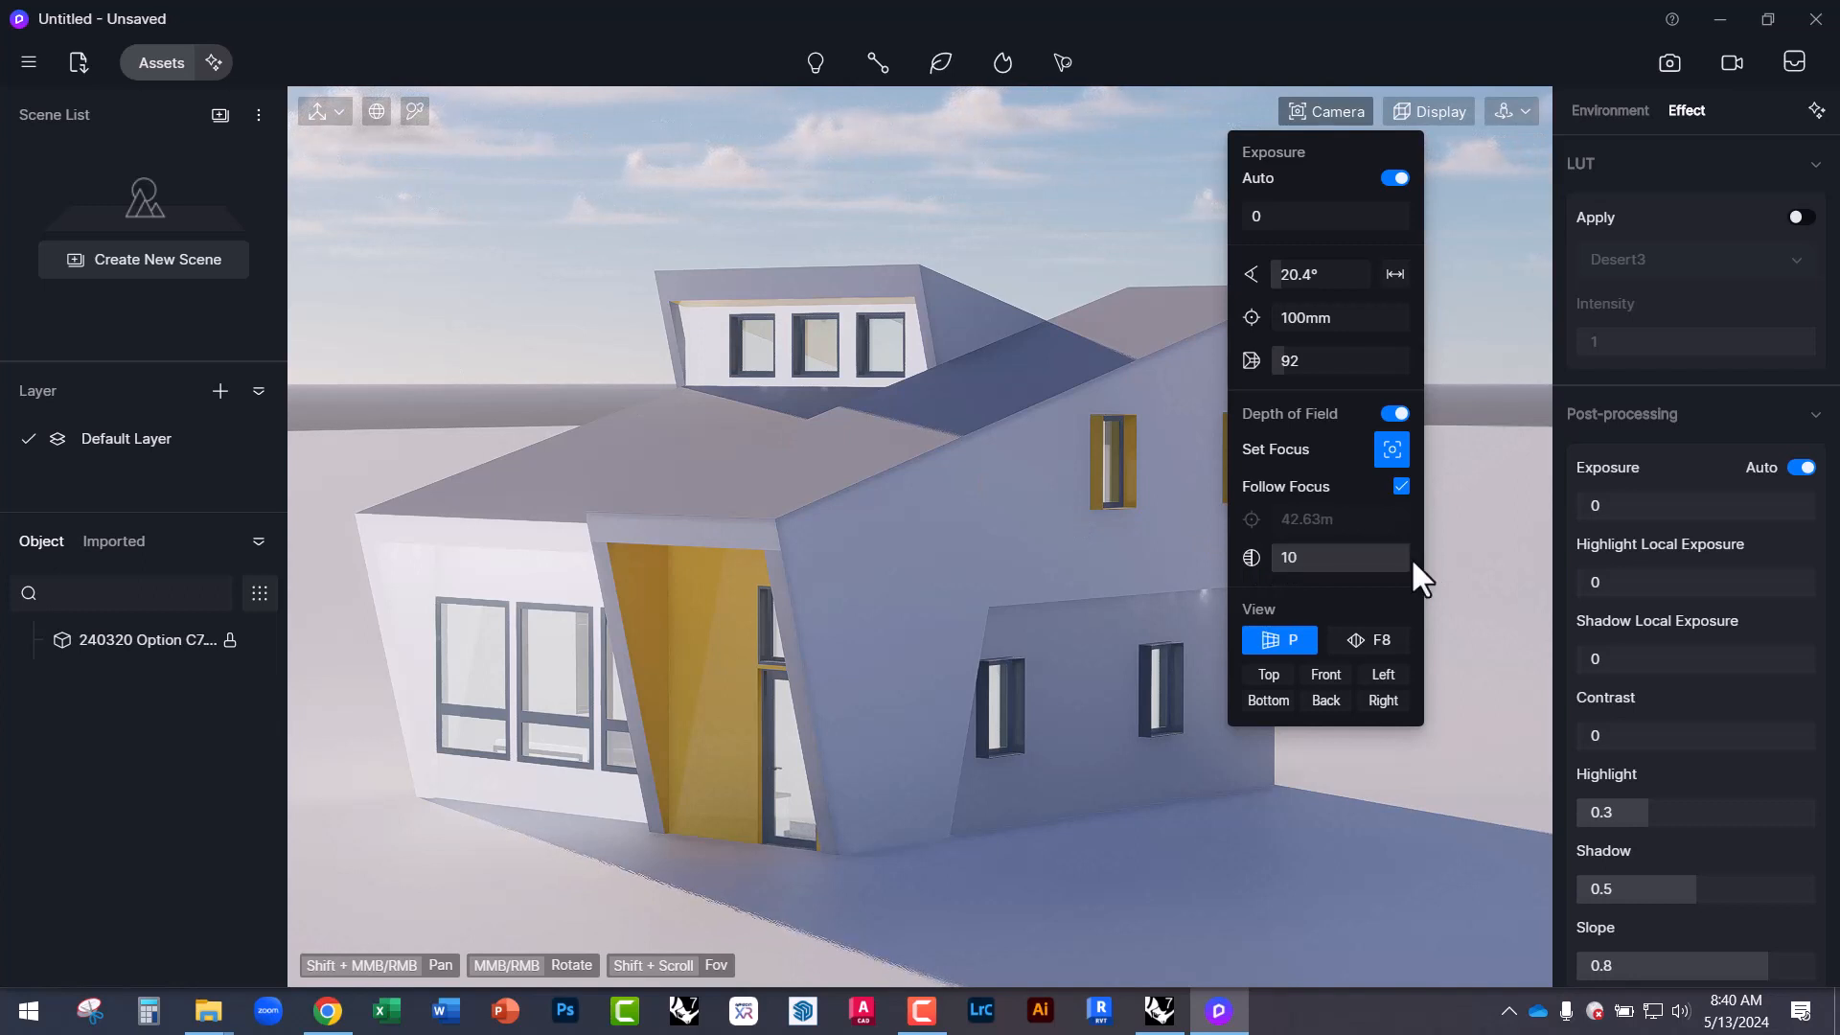
middle_click_drag(900, 559, 906, 536)
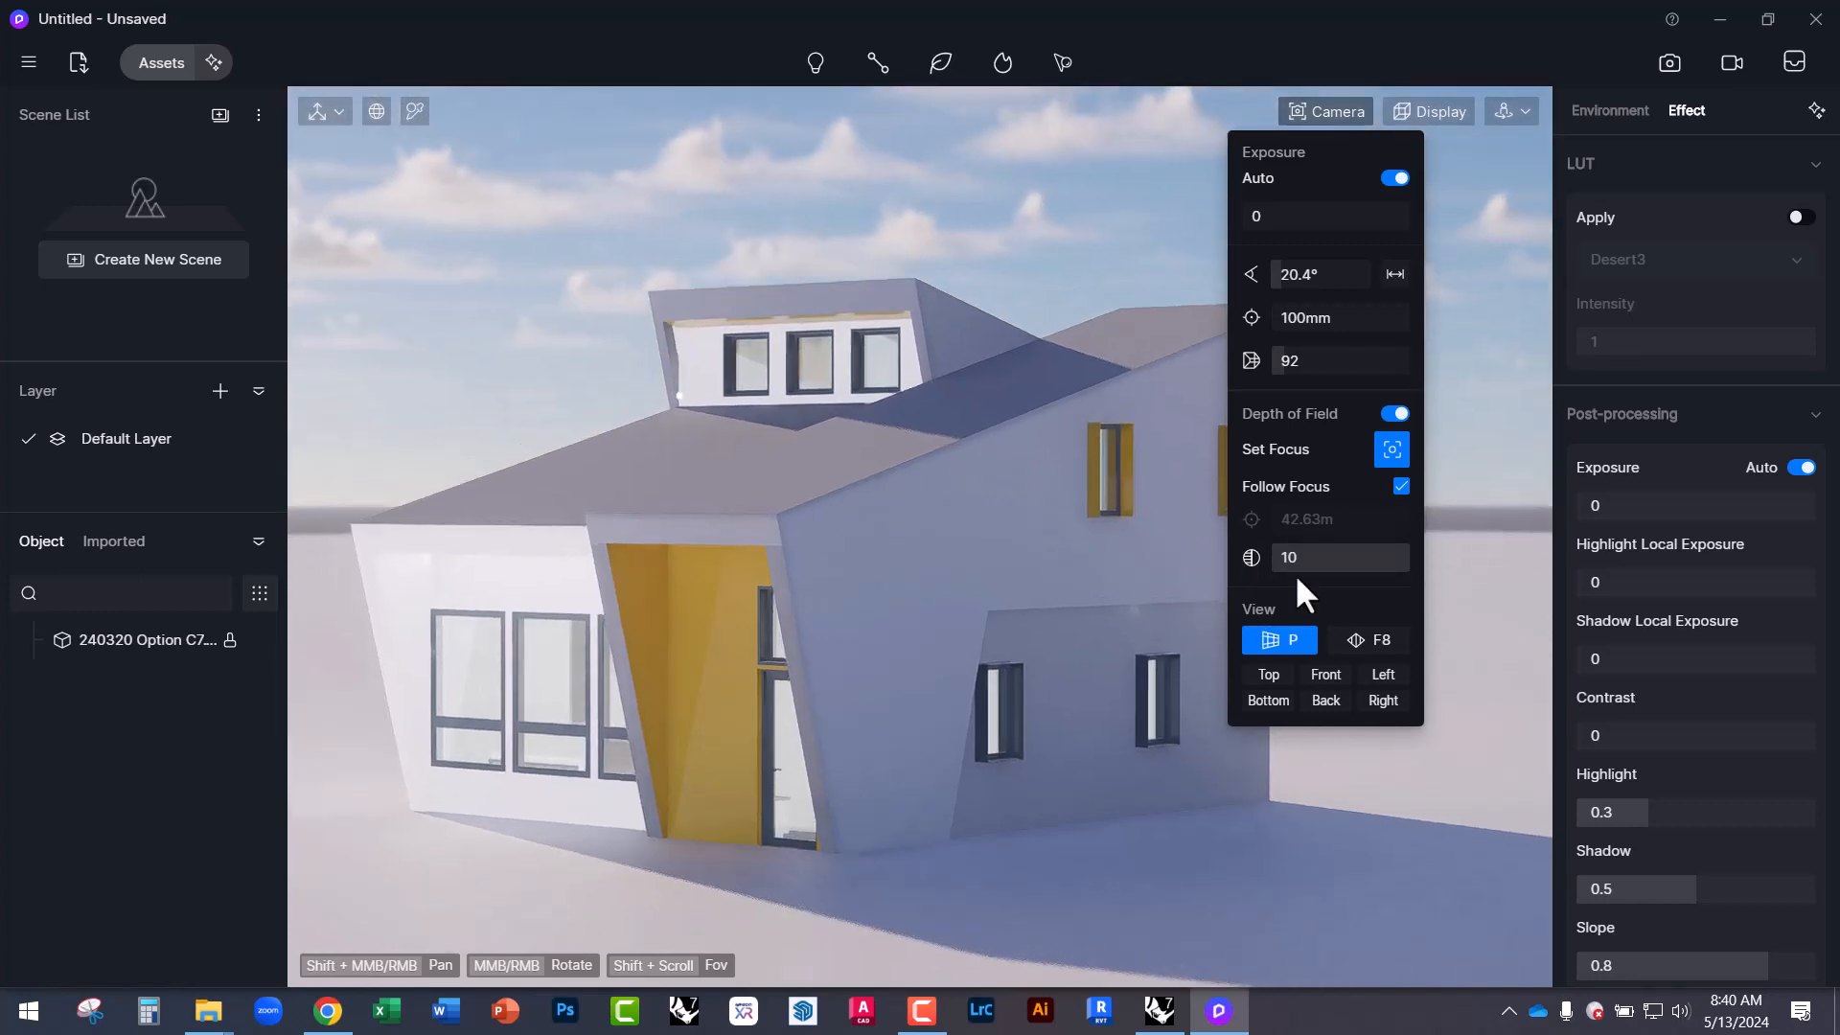
left_click_drag(1296, 573, 1424, 567)
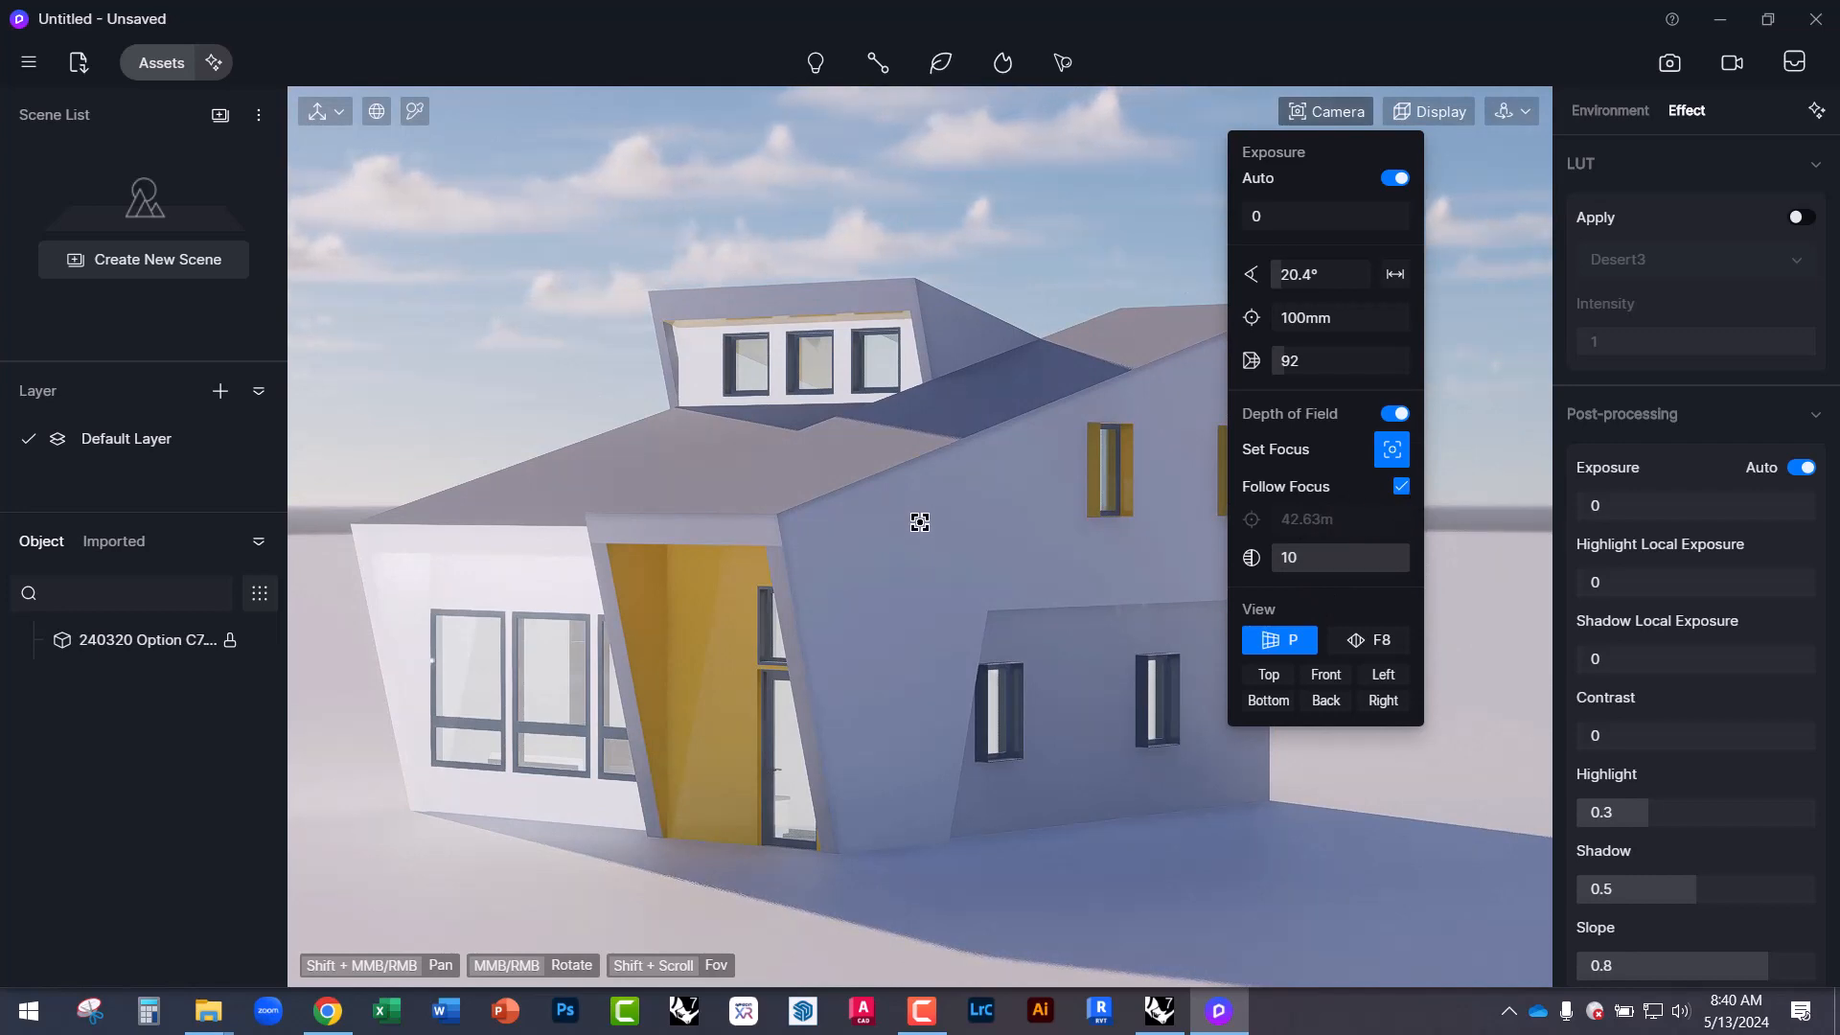
middle_click_drag(920, 517, 949, 492)
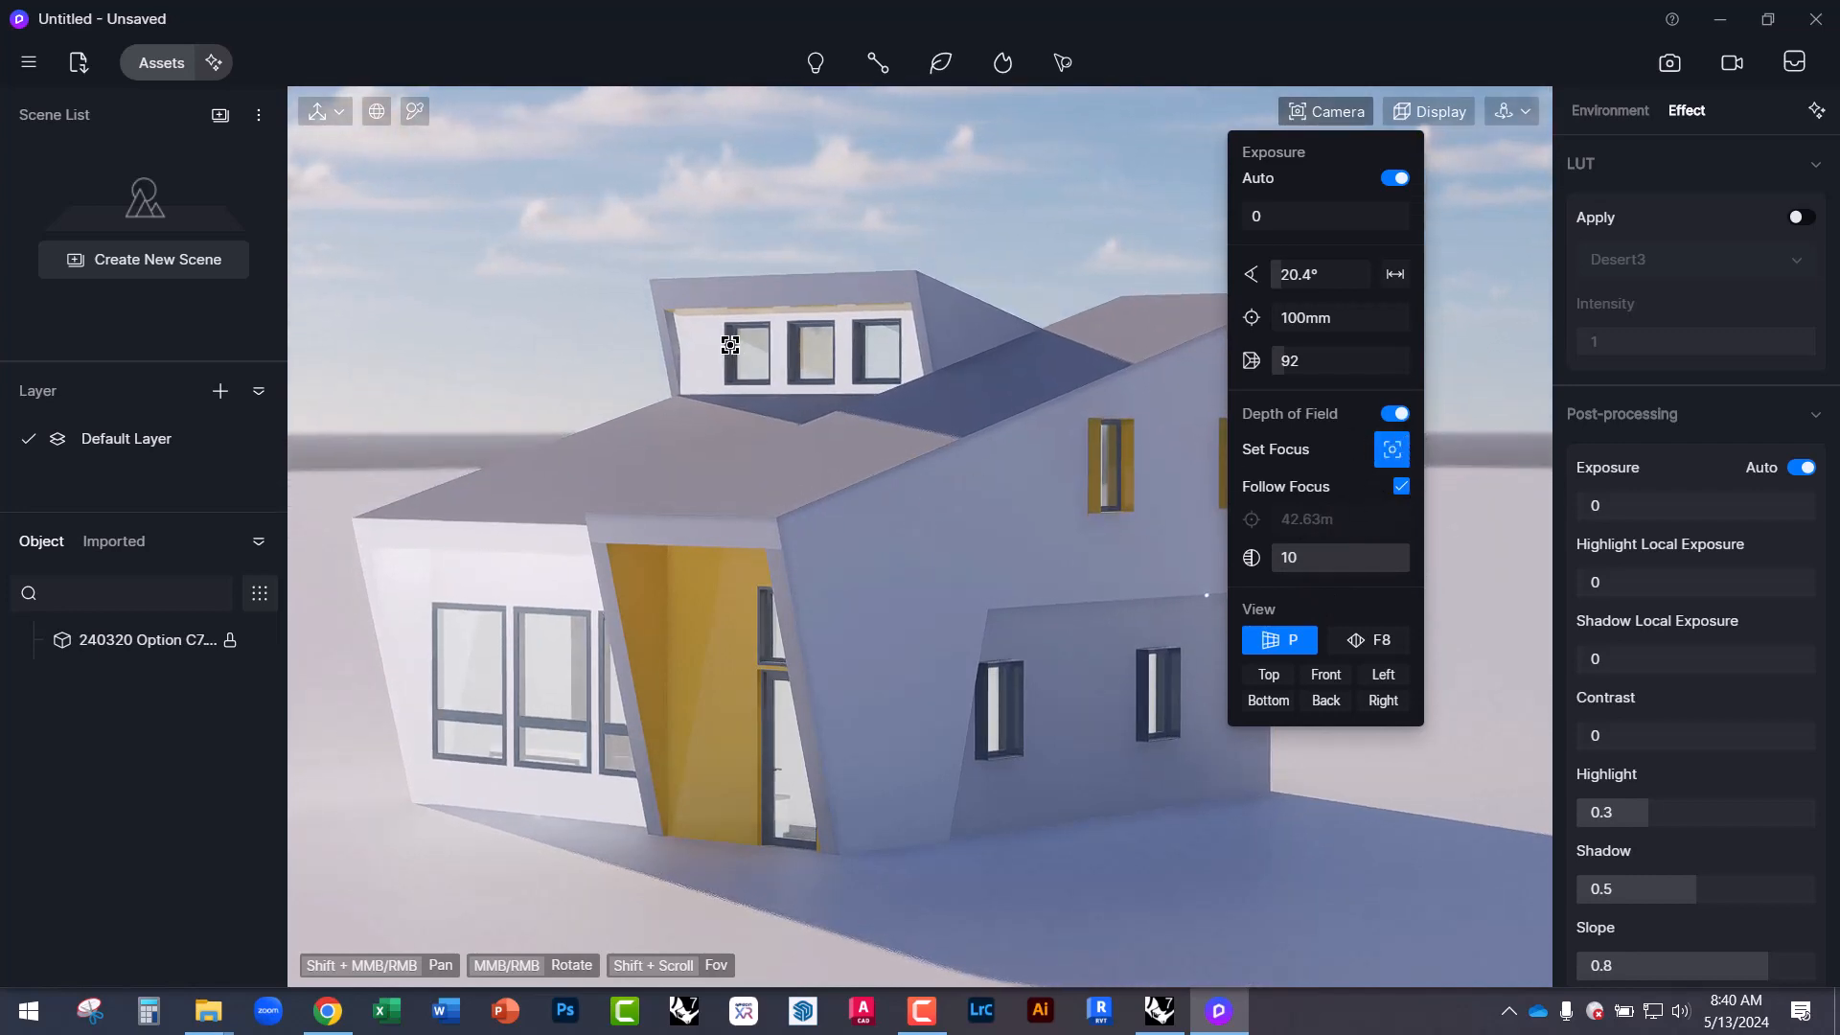
middle_click_drag(731, 347, 731, 379)
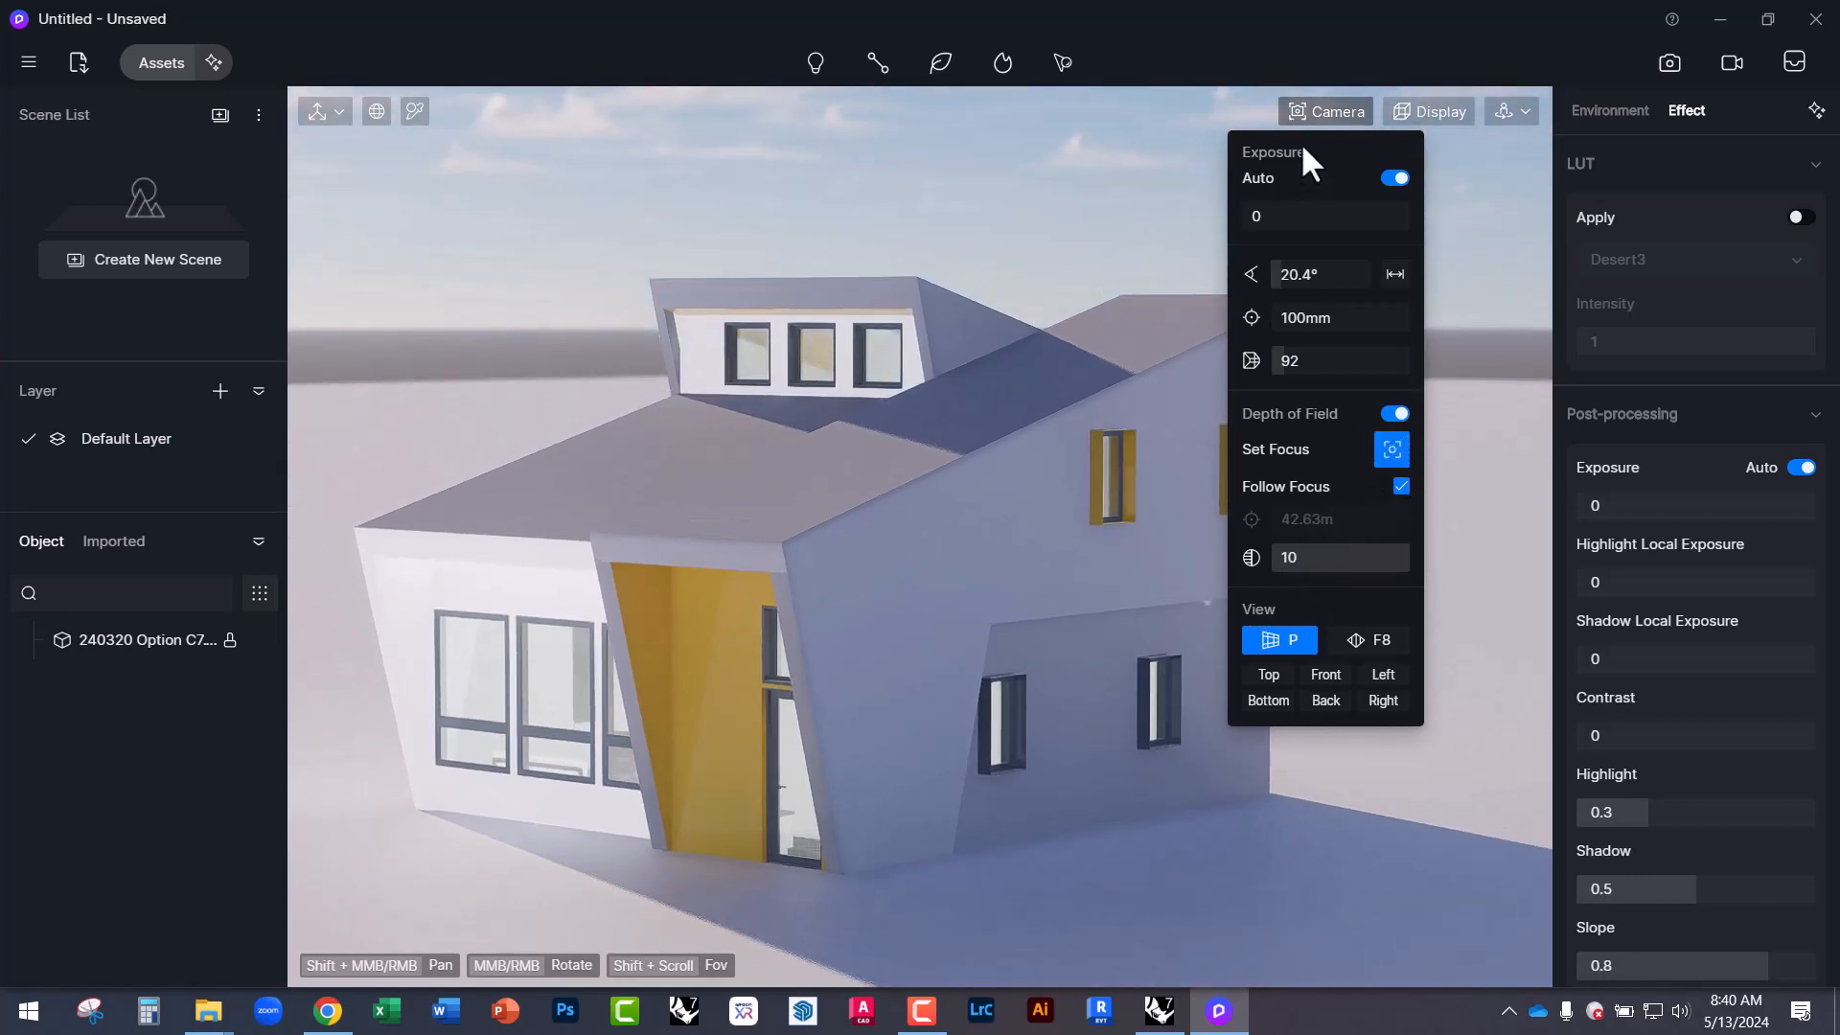
left_click(590, 253)
left_click(590, 254)
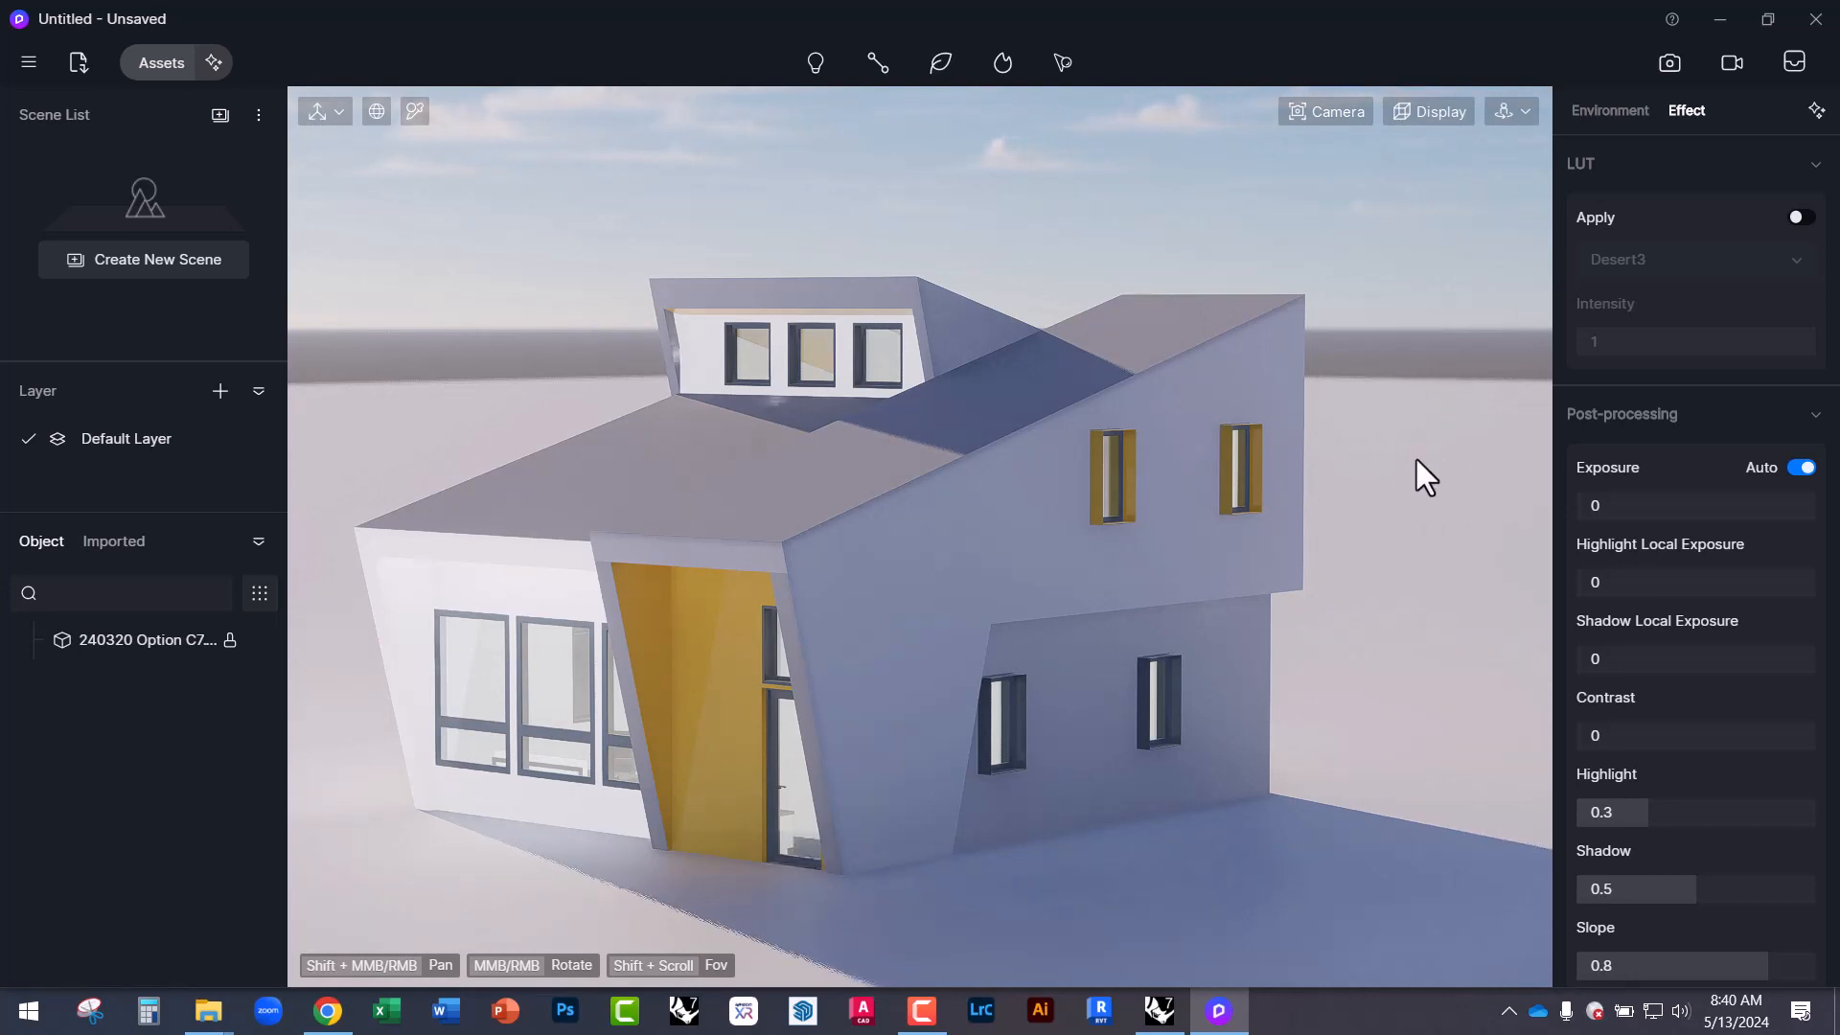
Orbit up to a high, downward view of the house so the sky is hidden.
right_click_drag(700, 238, 736, 253)
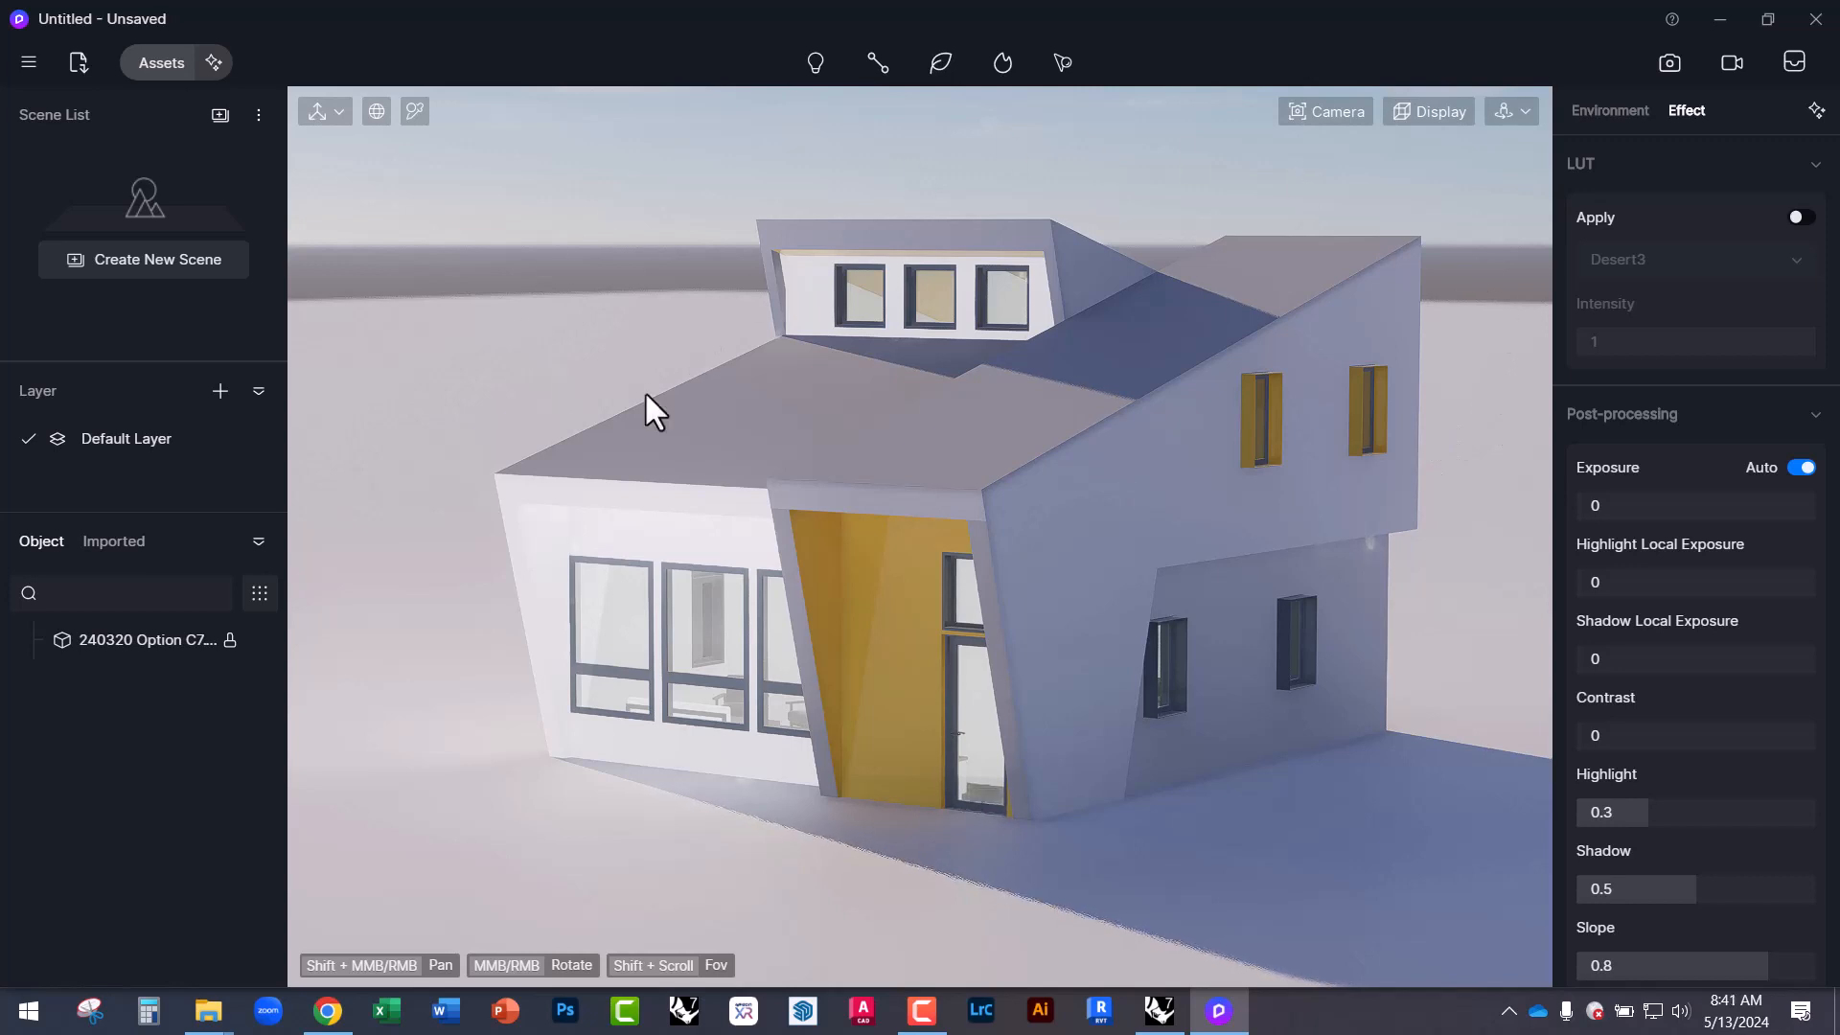
middle_click_drag(590, 348, 564, 367)
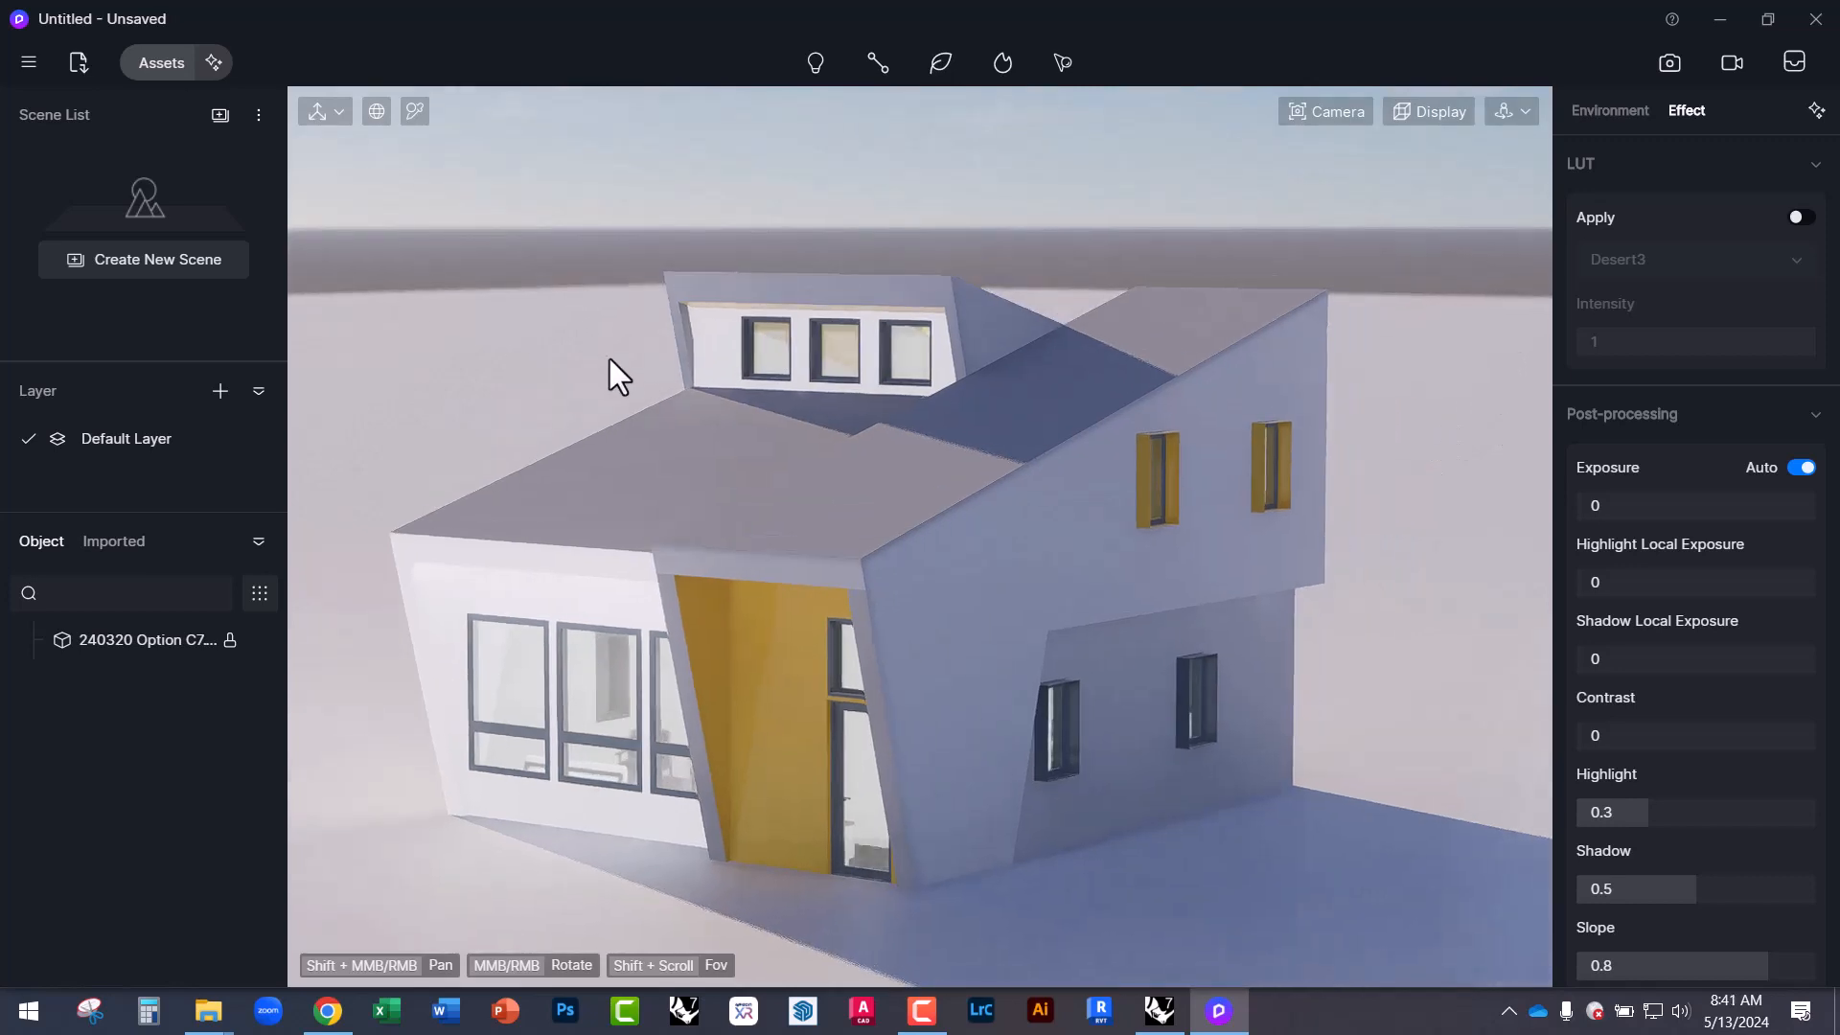
middle_click_drag(1022, 566, 891, 608)
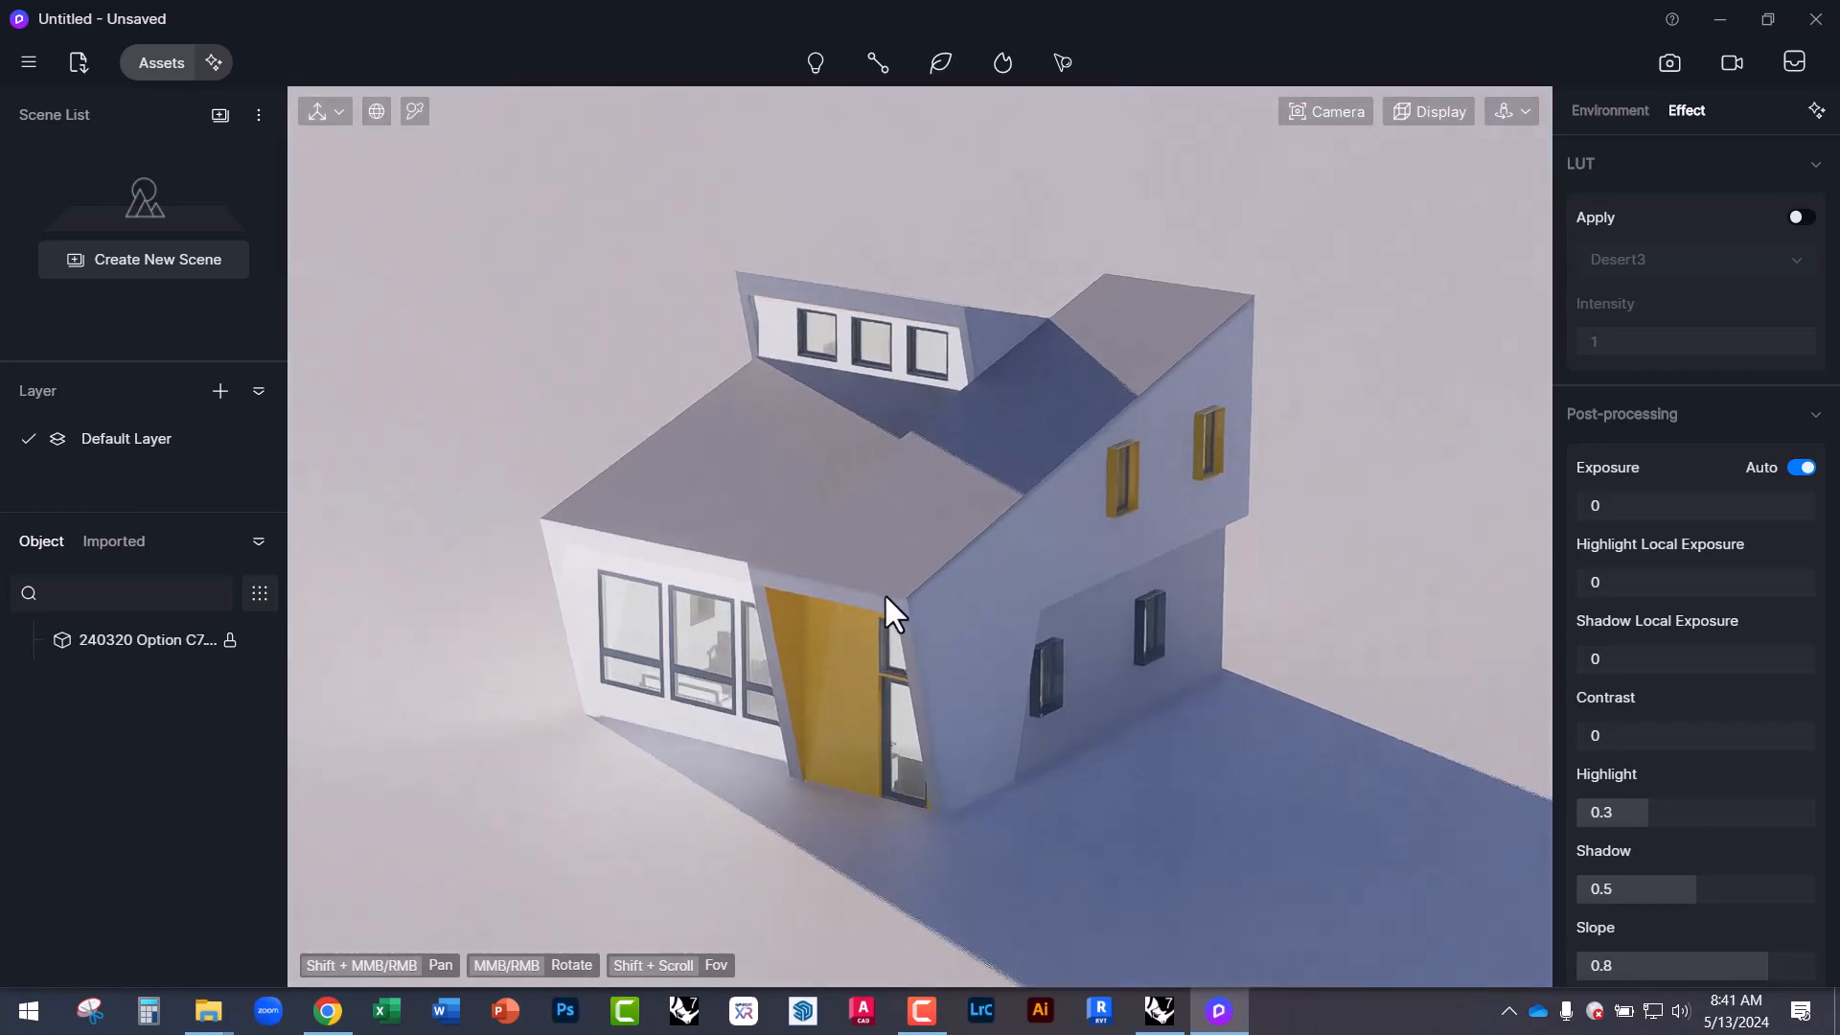
left_click(32, 59)
mouse_move(54, 120)
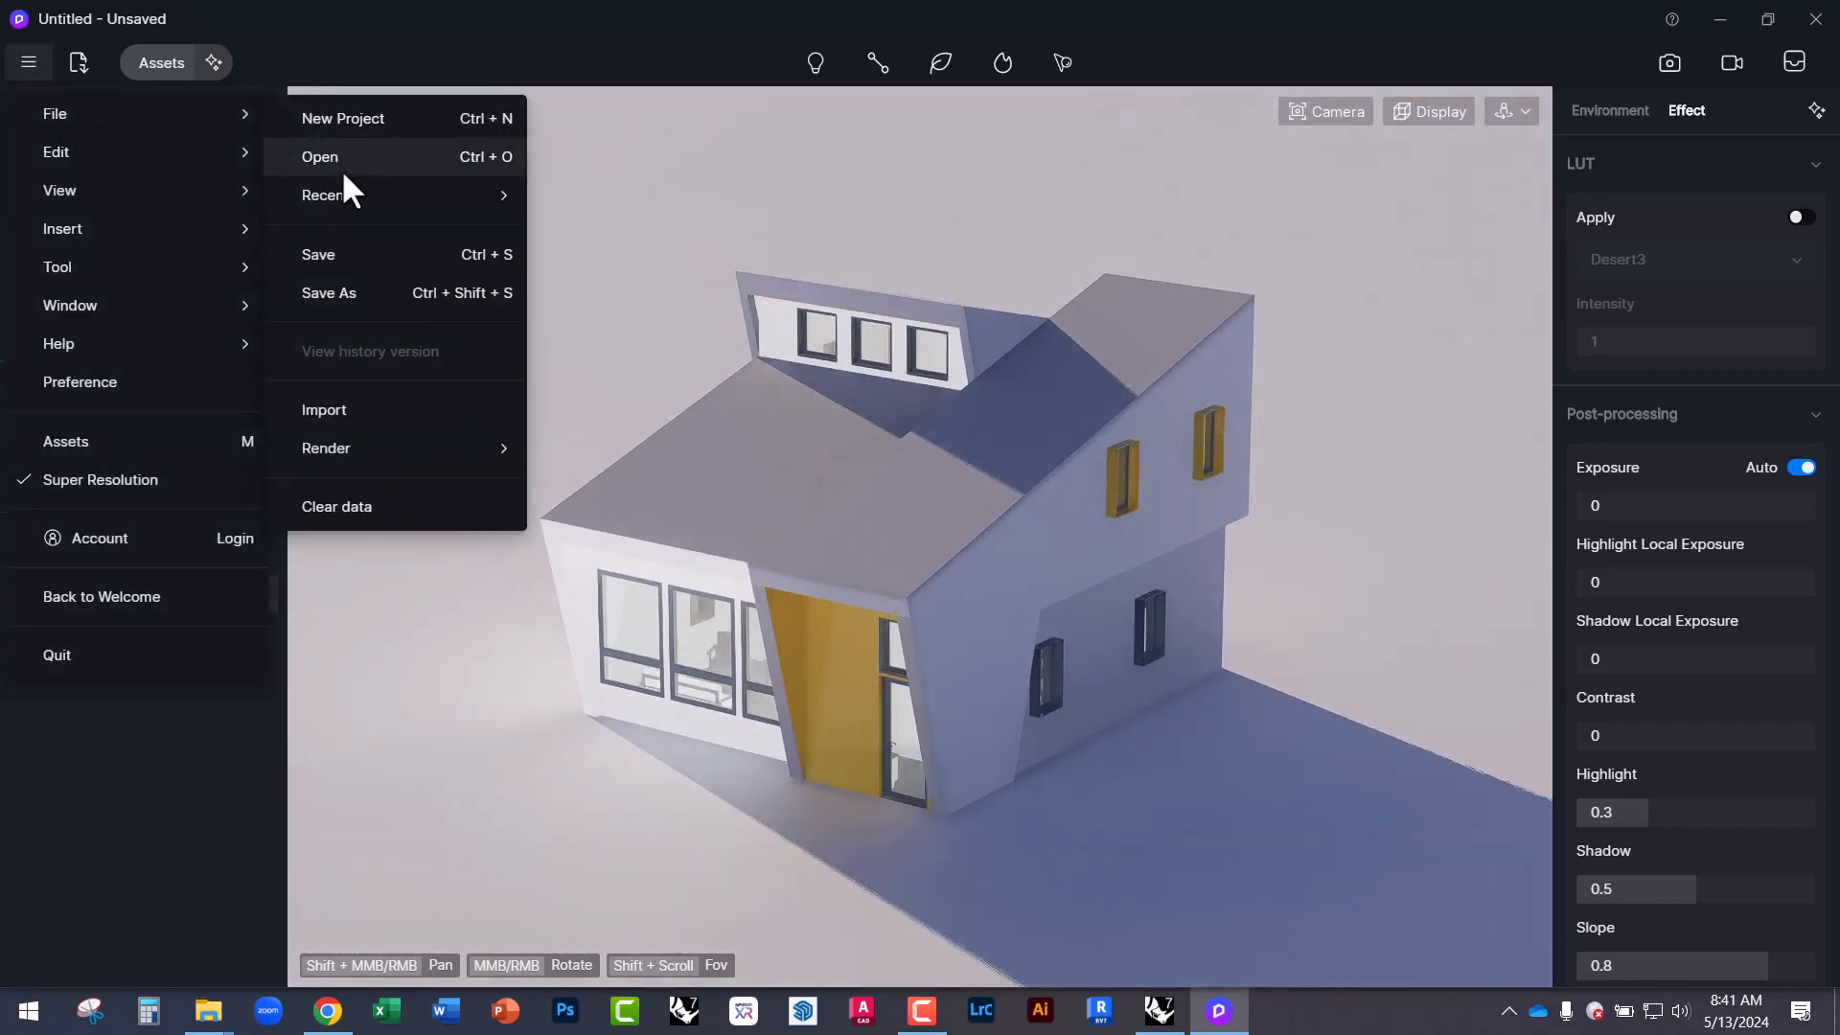
left_click(351, 414)
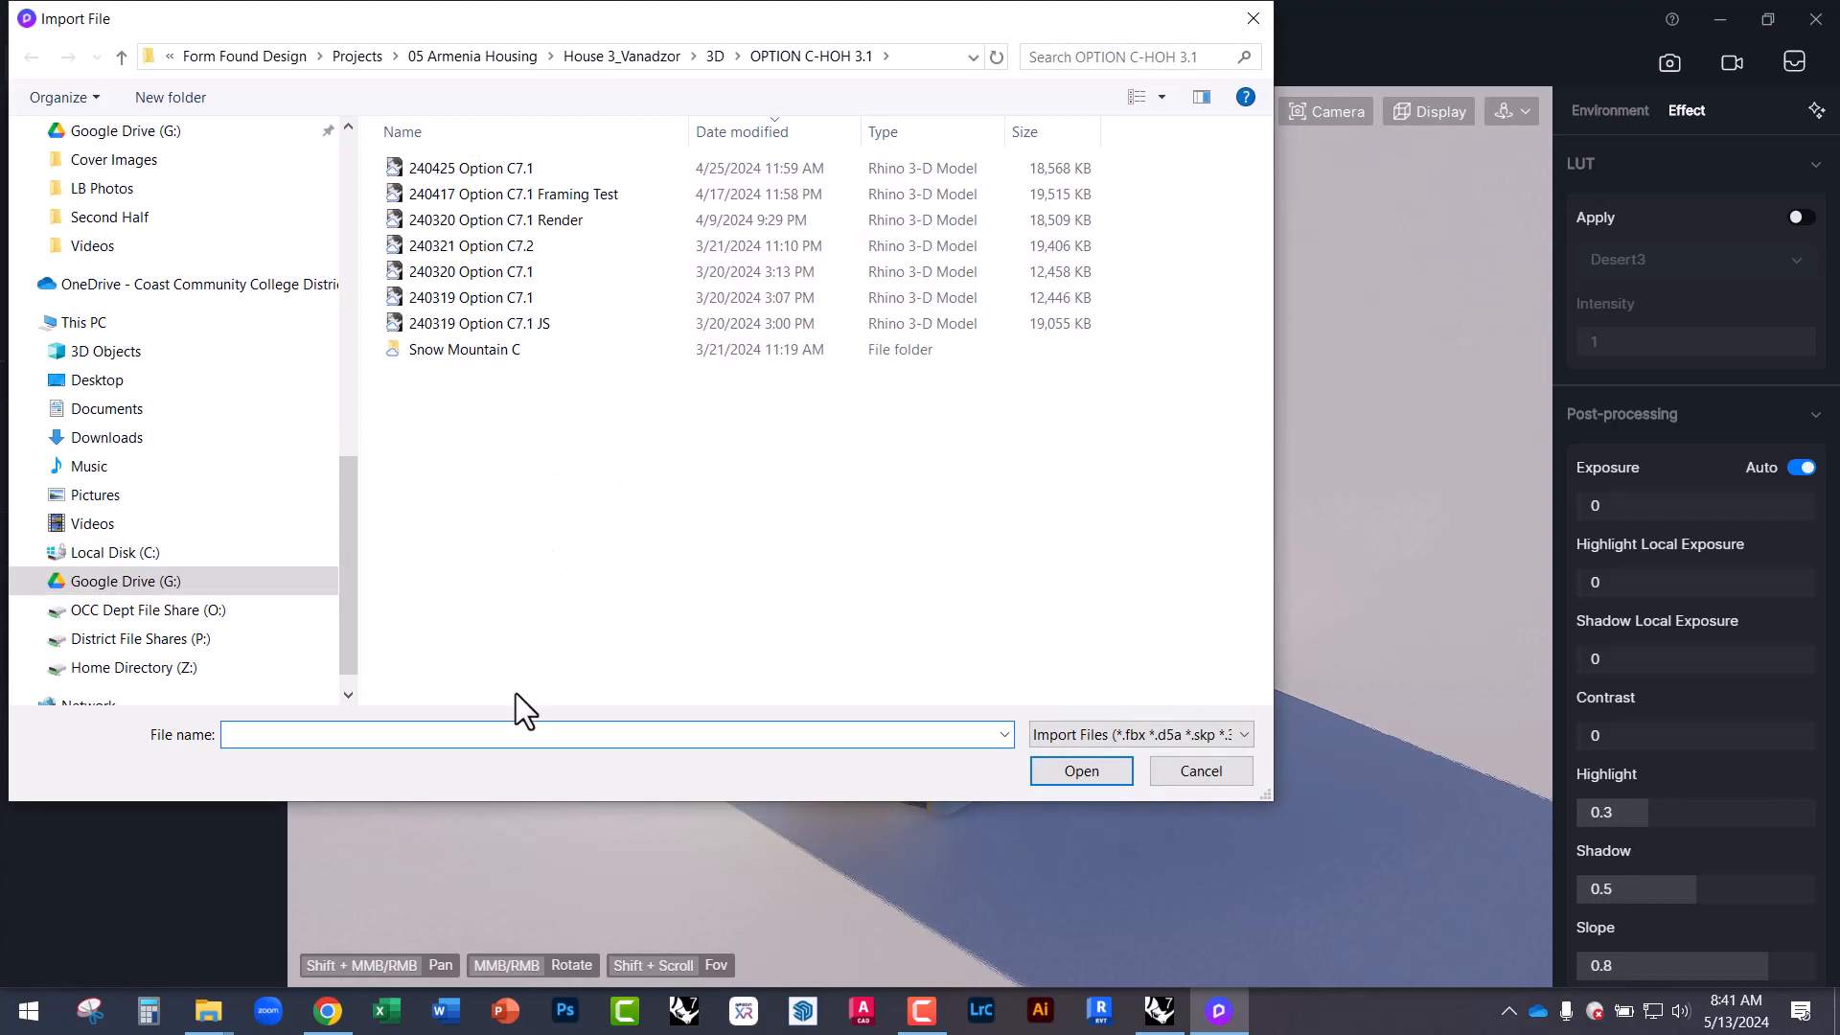
left_click(1111, 730)
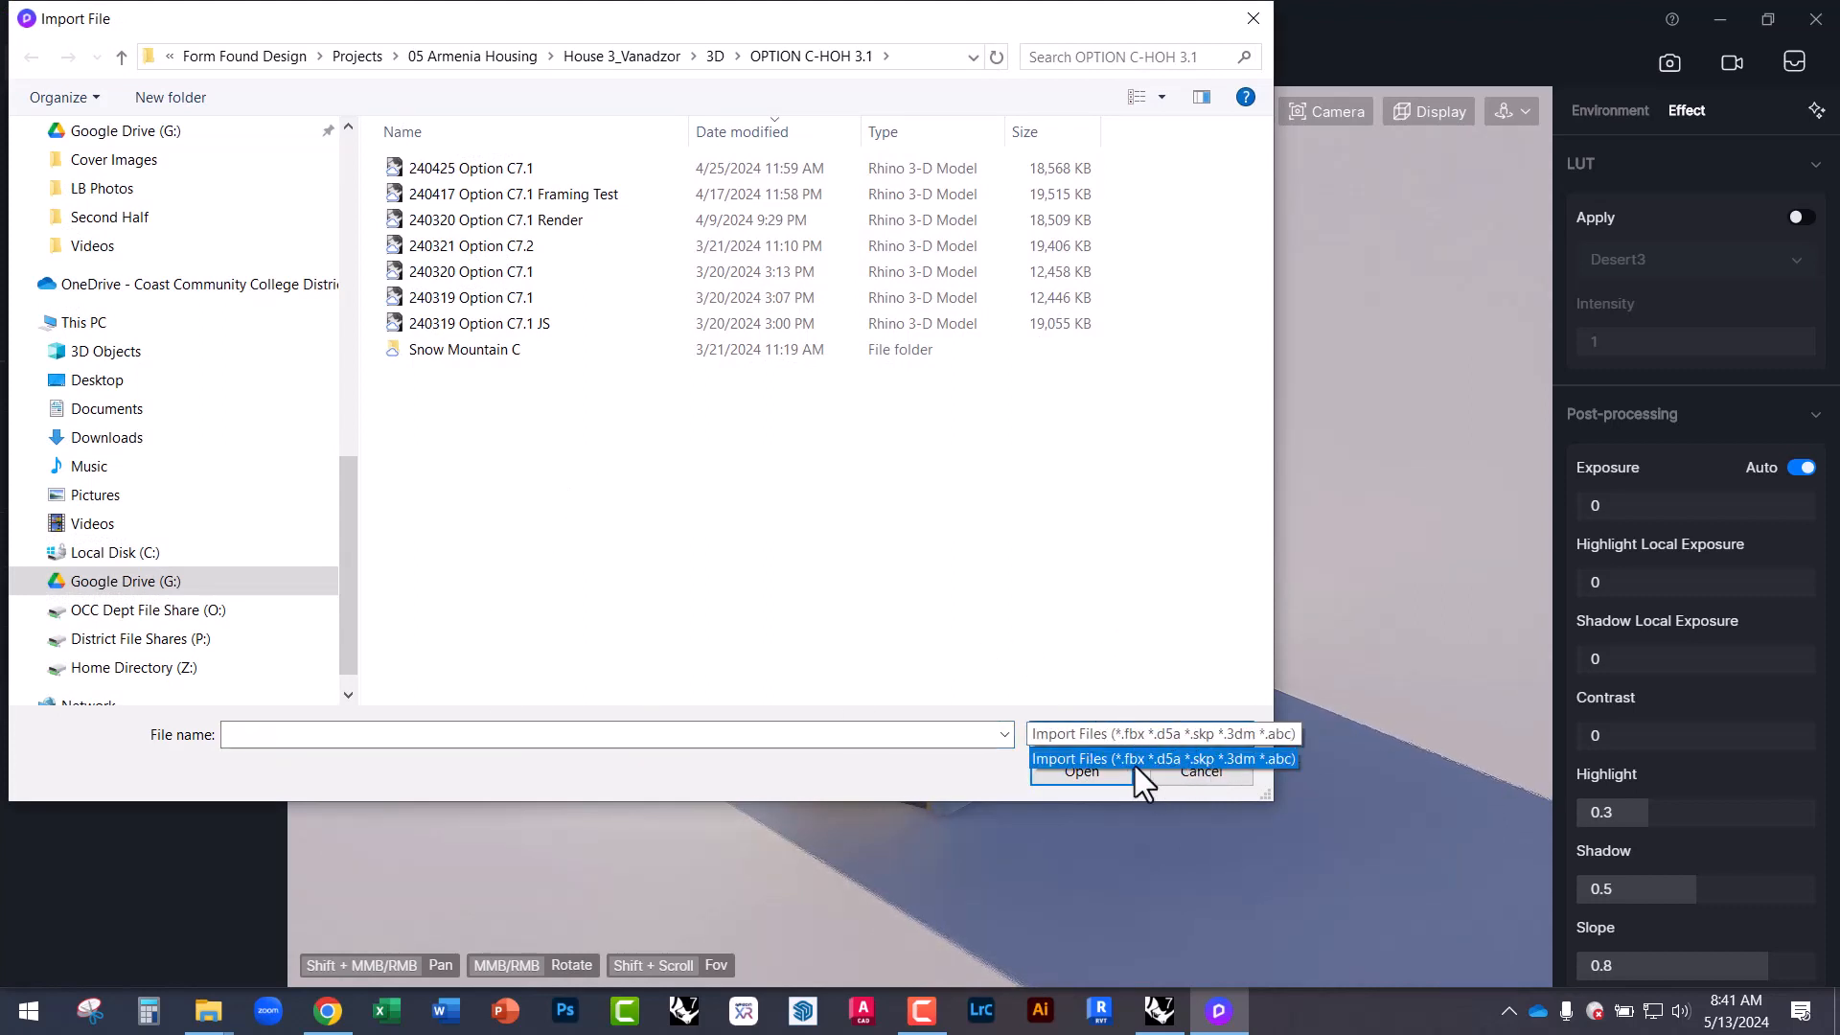
left_click(1037, 636)
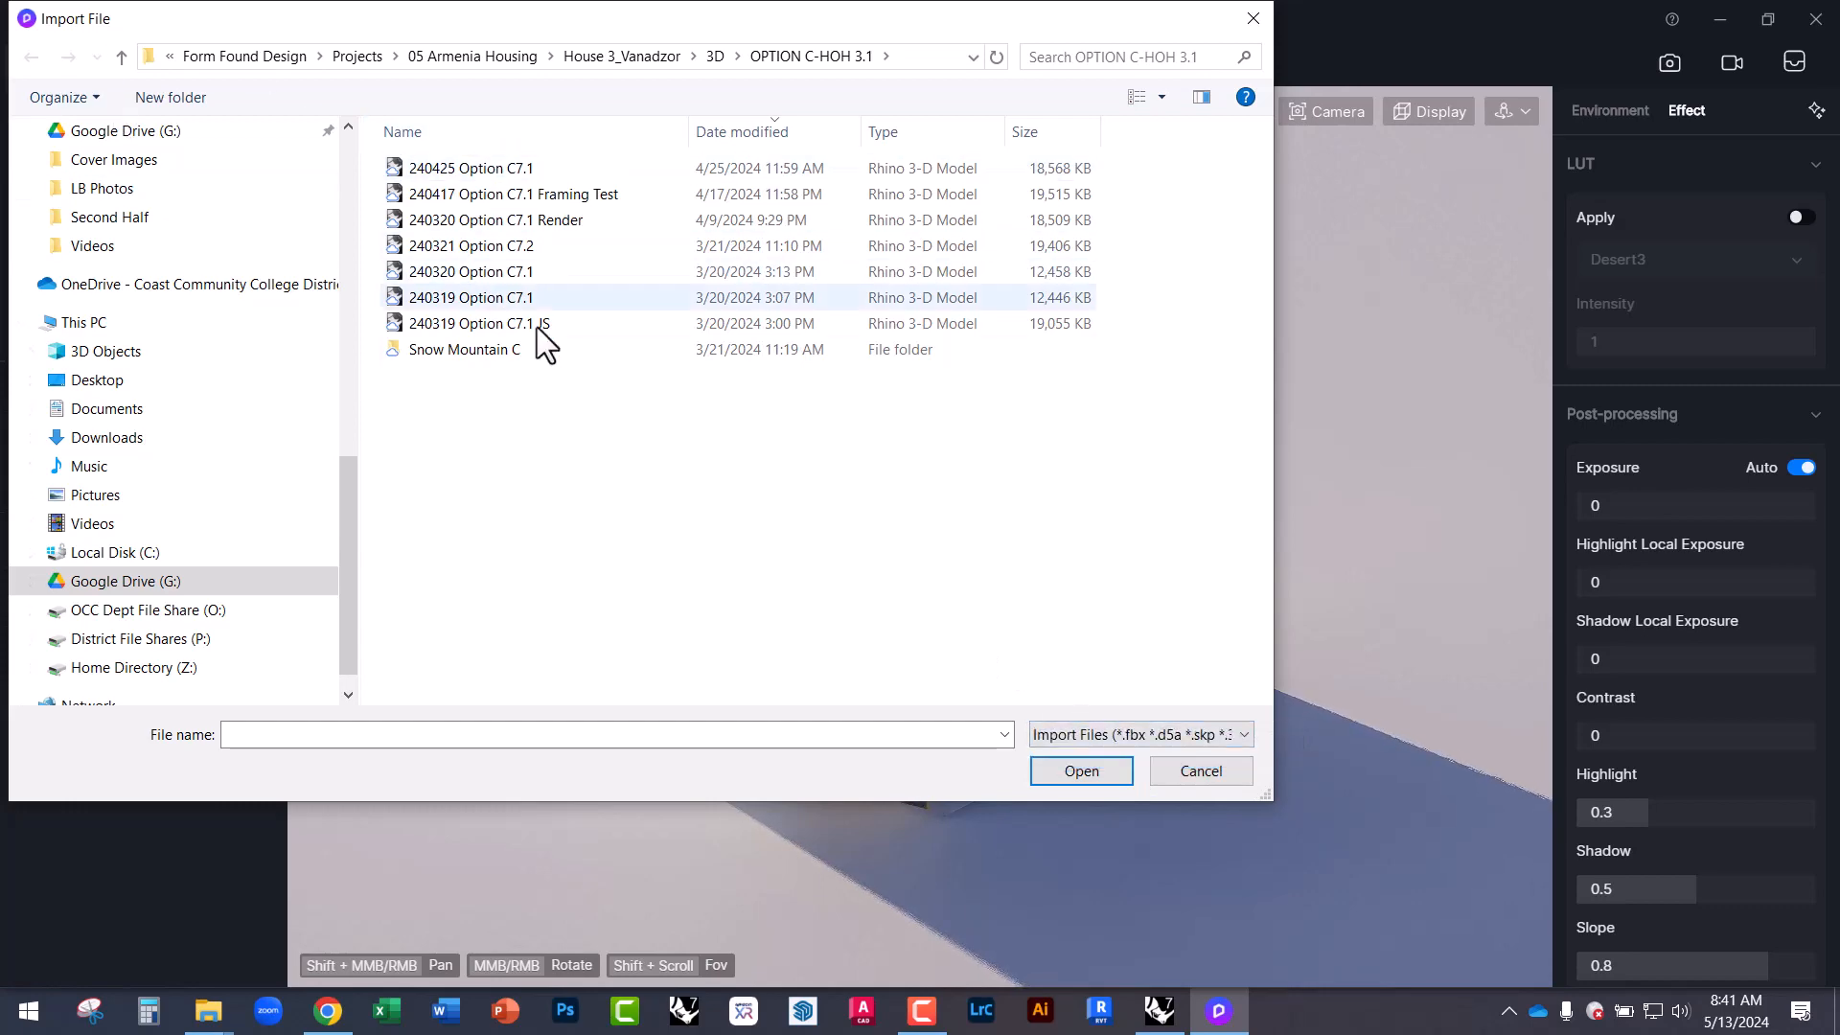
left_click(1218, 772)
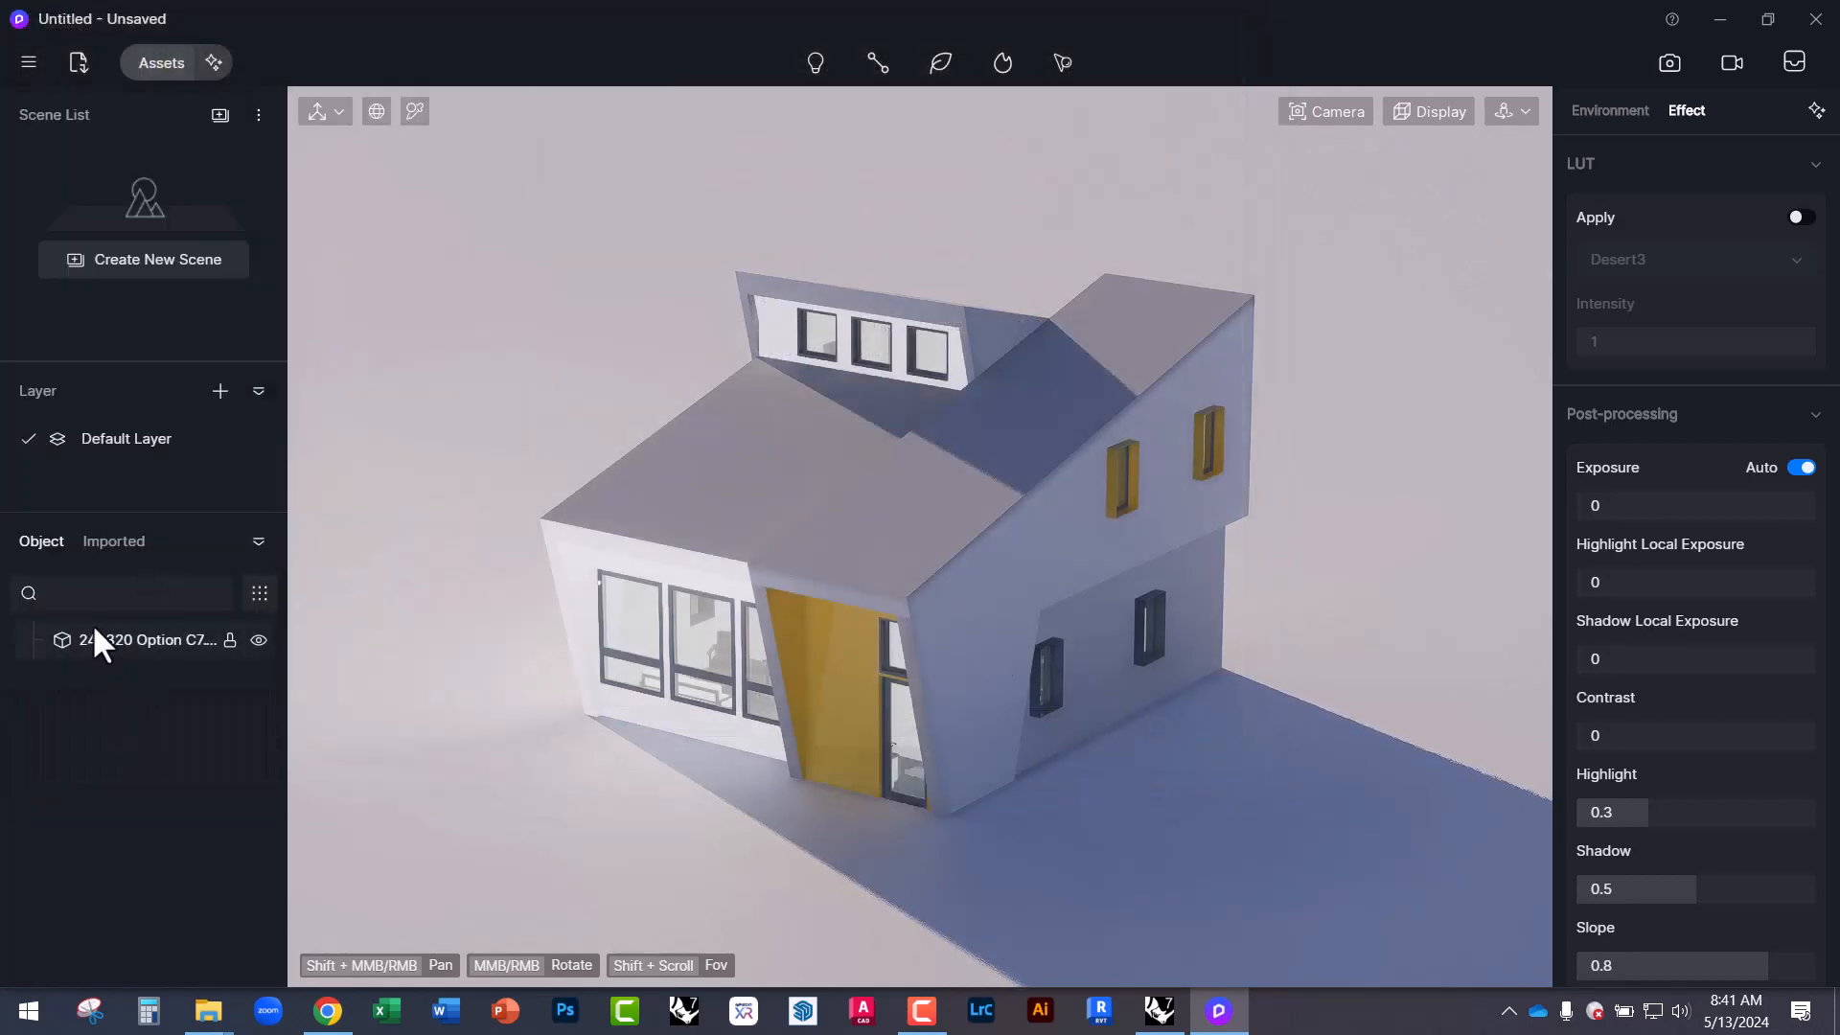
left_click(112, 543)
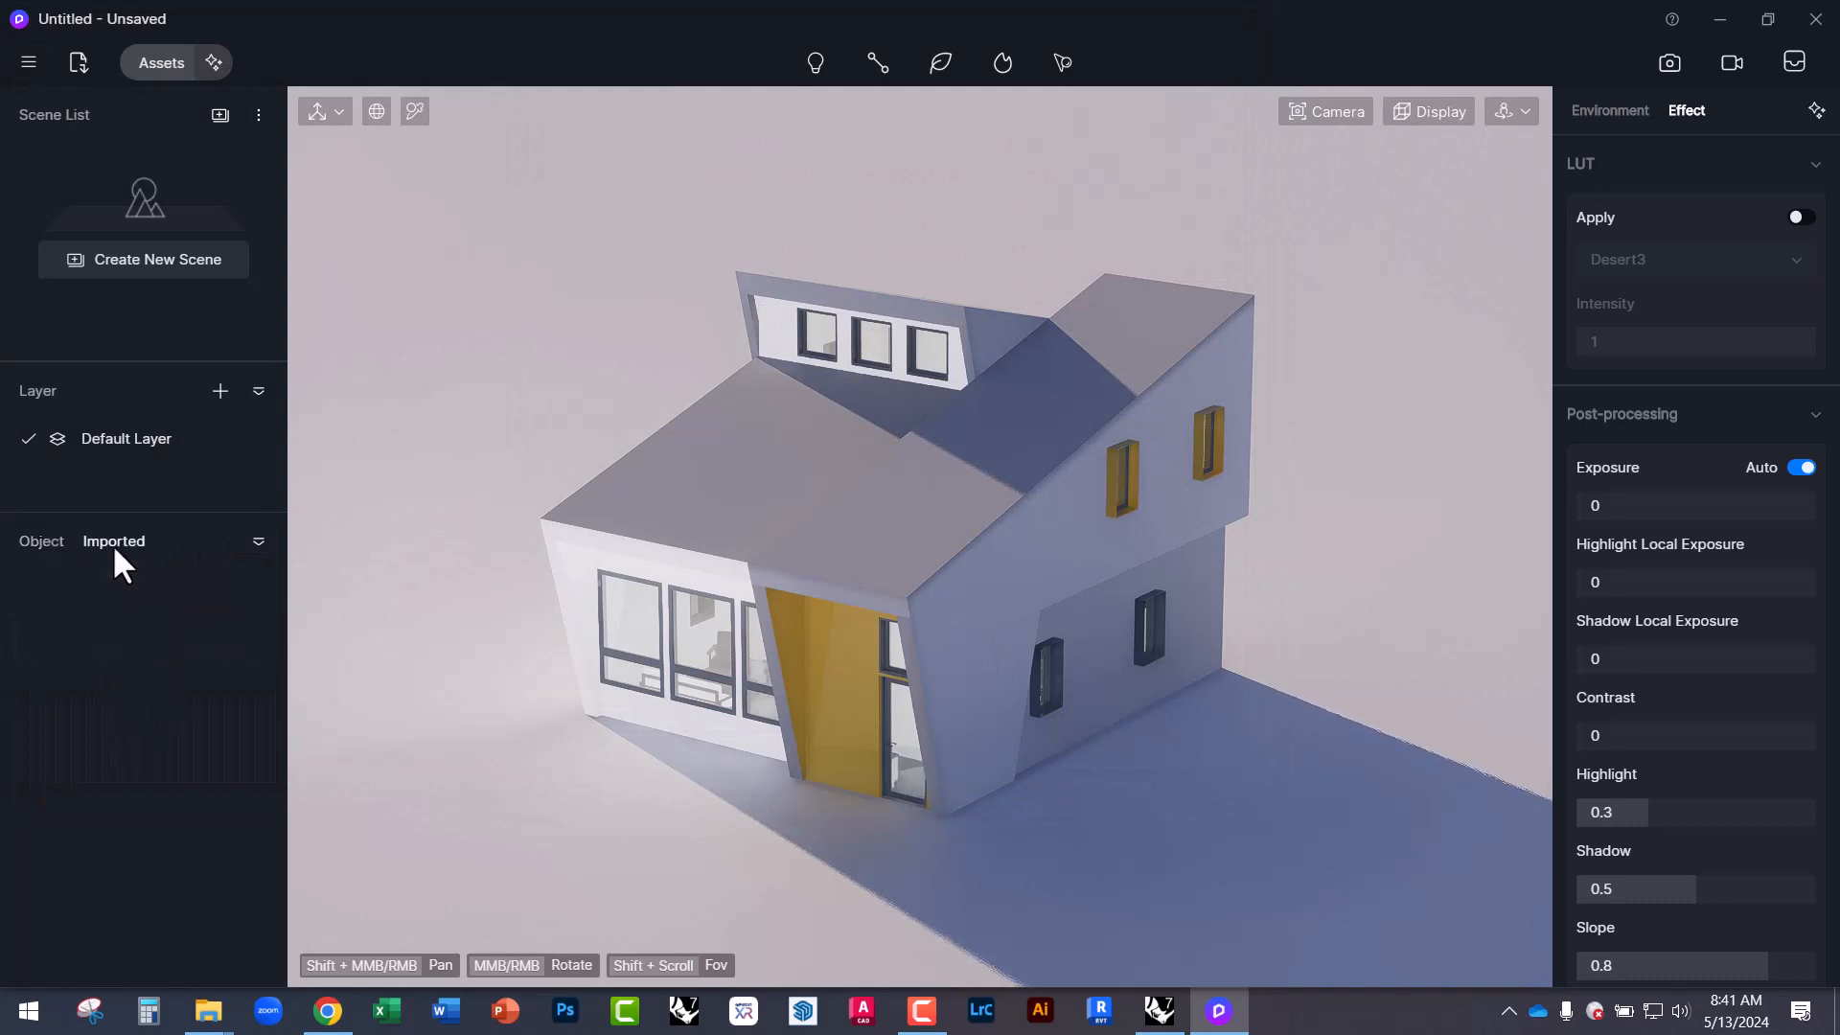
left_click(48, 540)
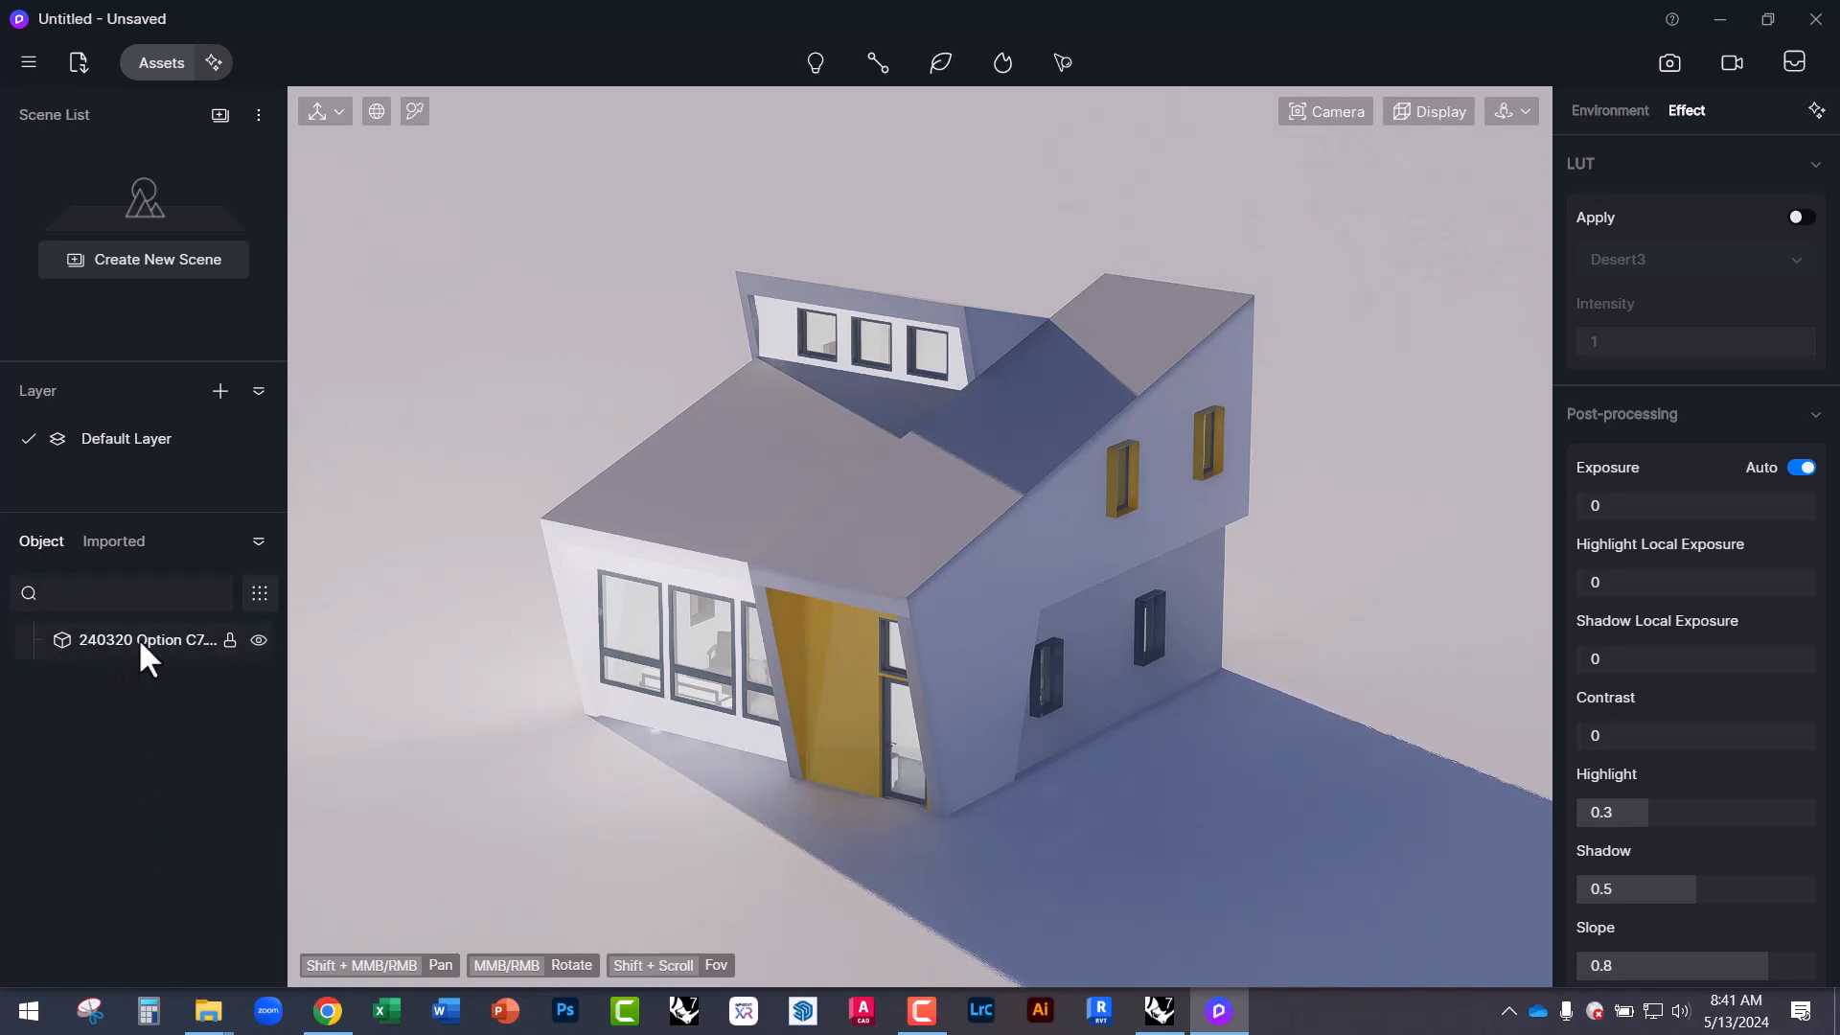
left_click(258, 639)
left_click(258, 639)
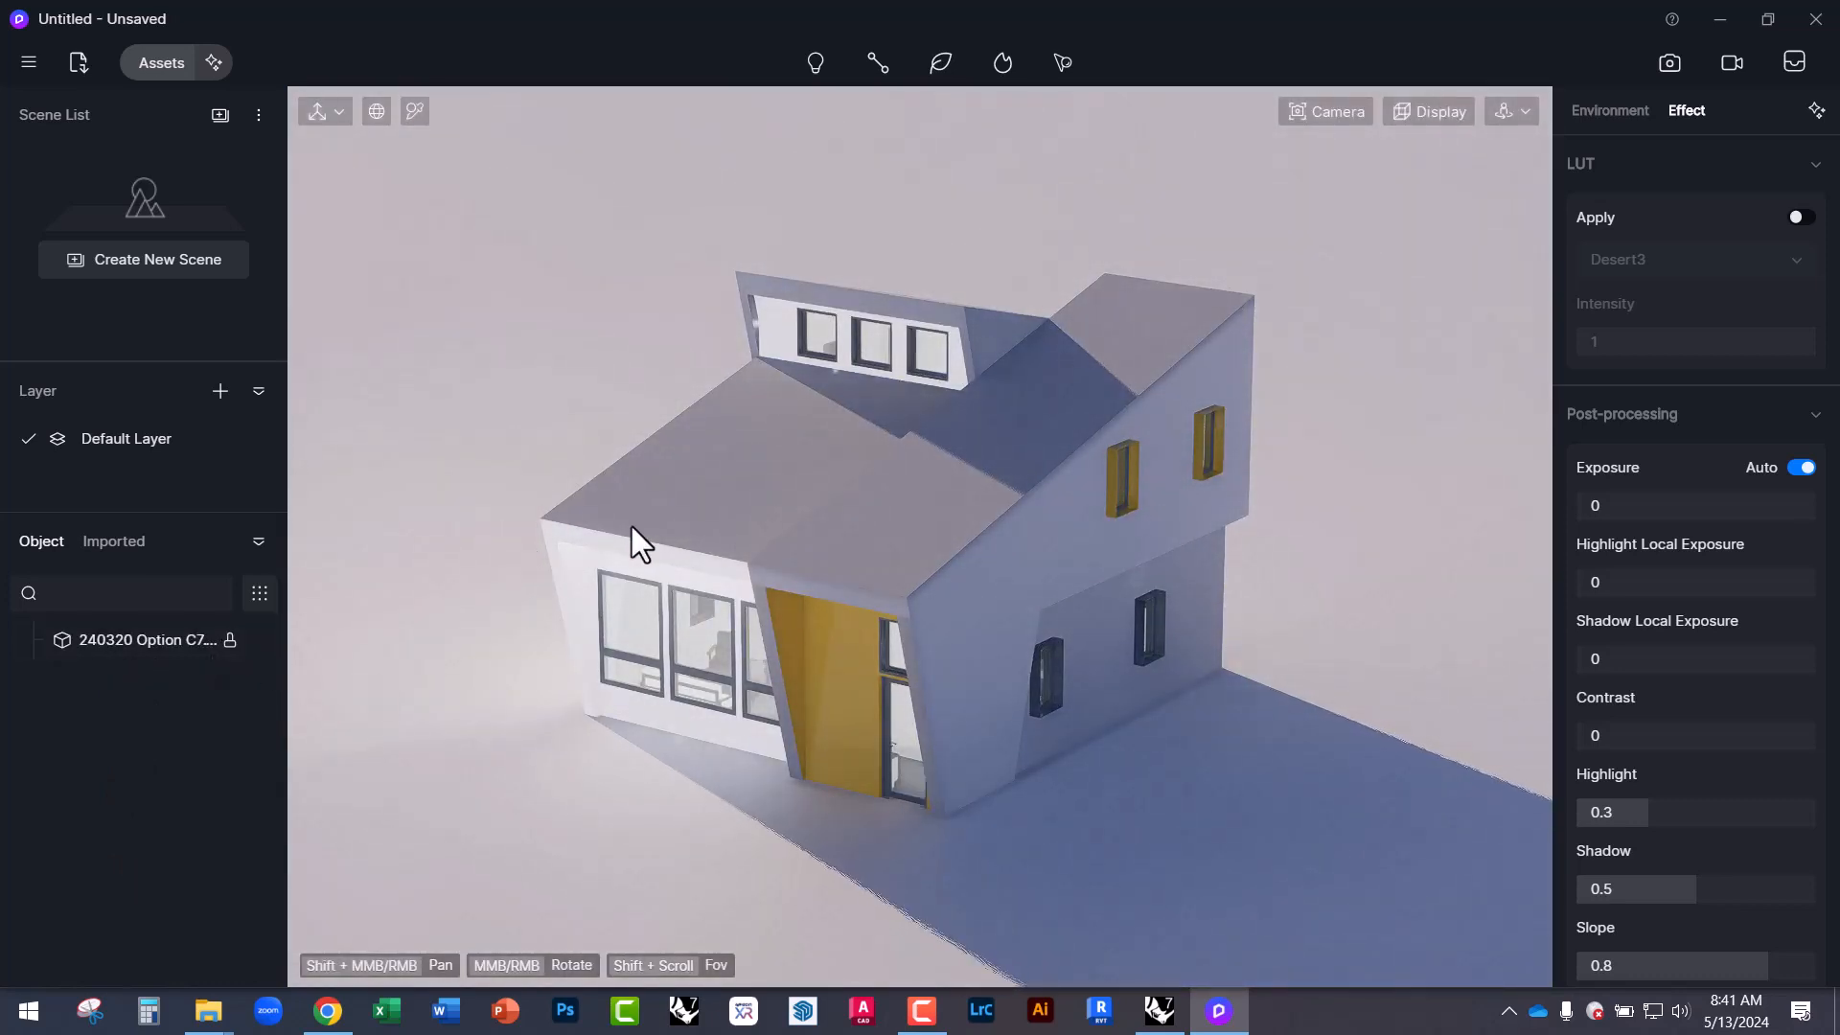
middle_click_drag(919, 595, 916, 556)
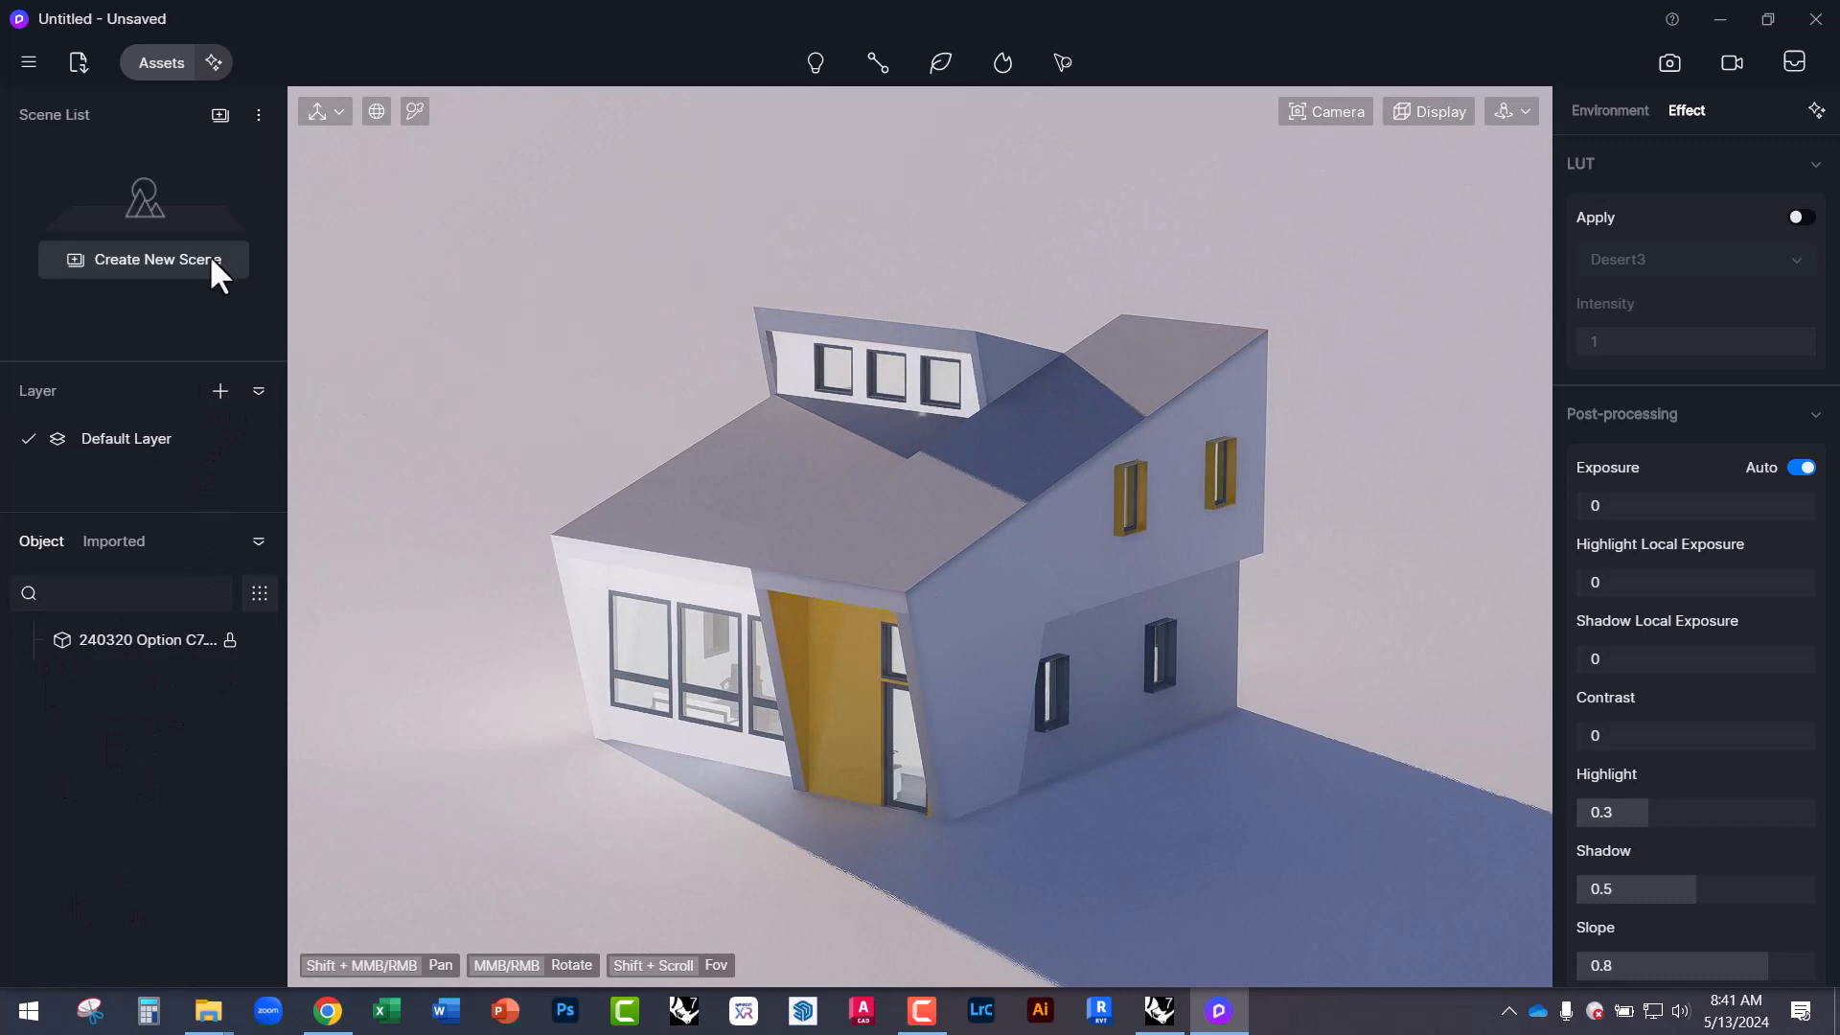
Save a low-angle view of the house with sky as Scene 1.
middle_click_drag(847, 517, 994, 645)
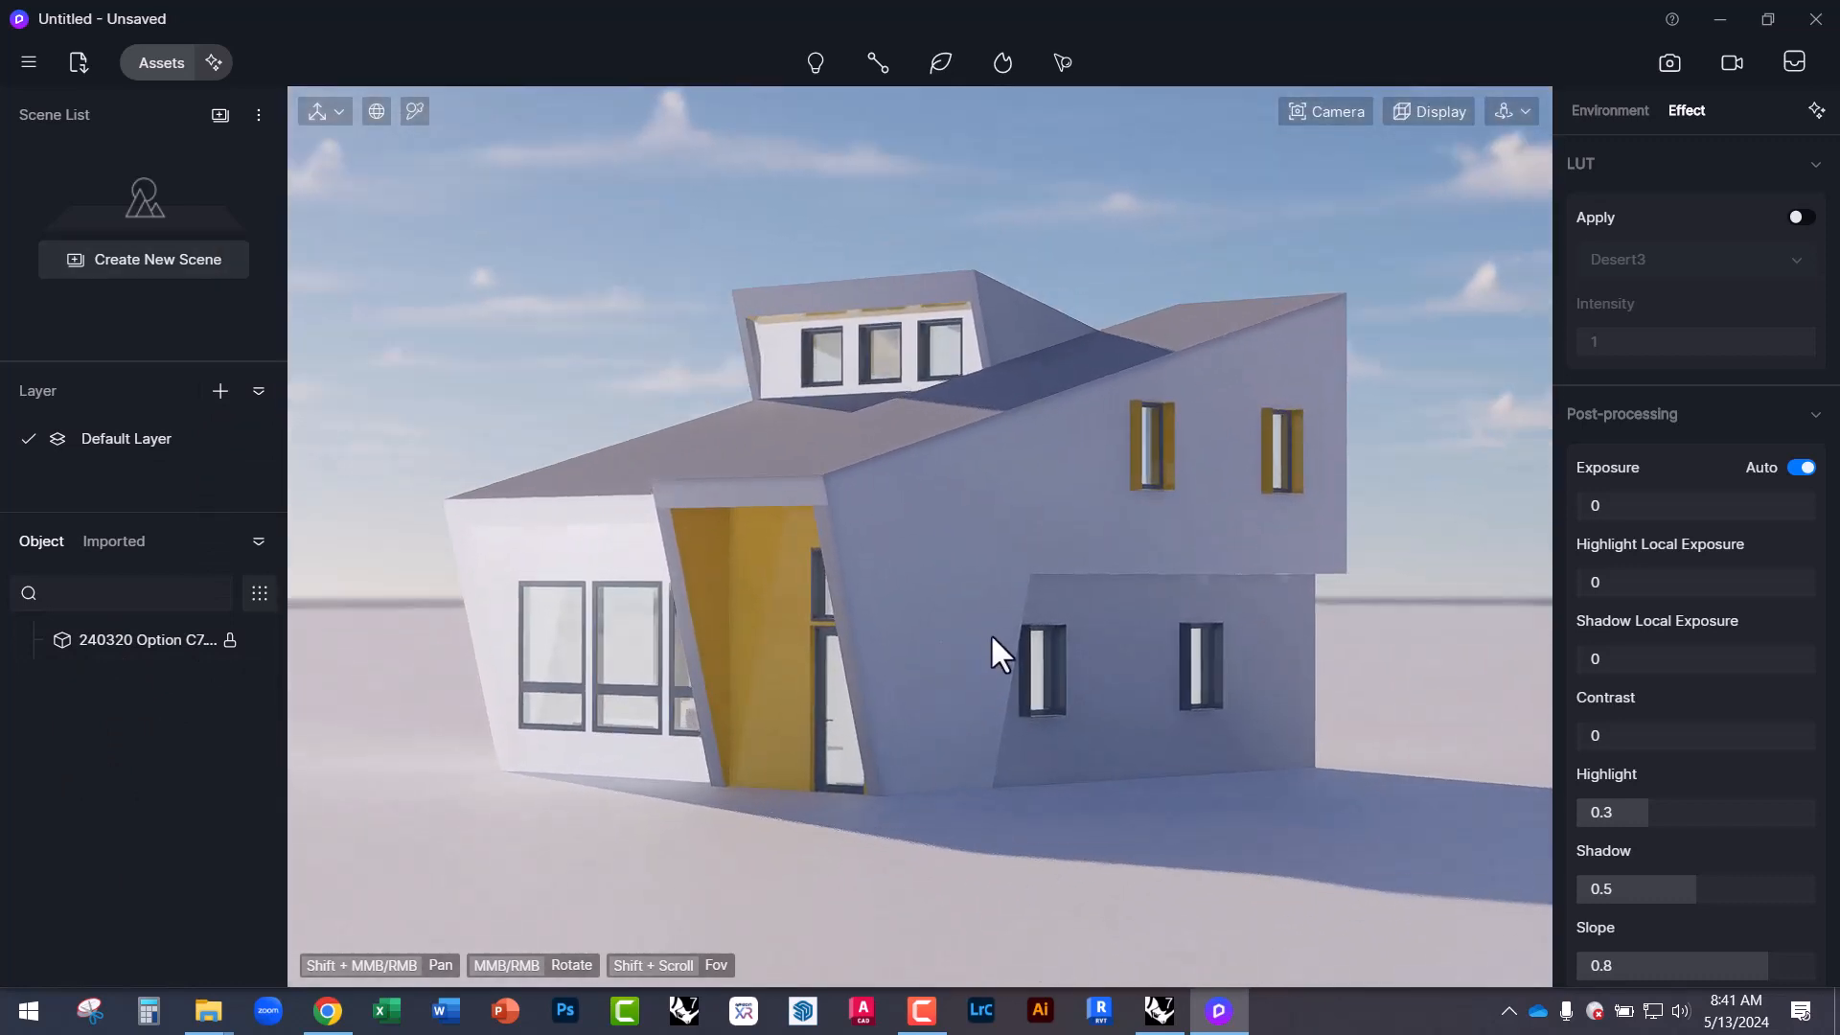
middle_click_drag(544, 563, 565, 588)
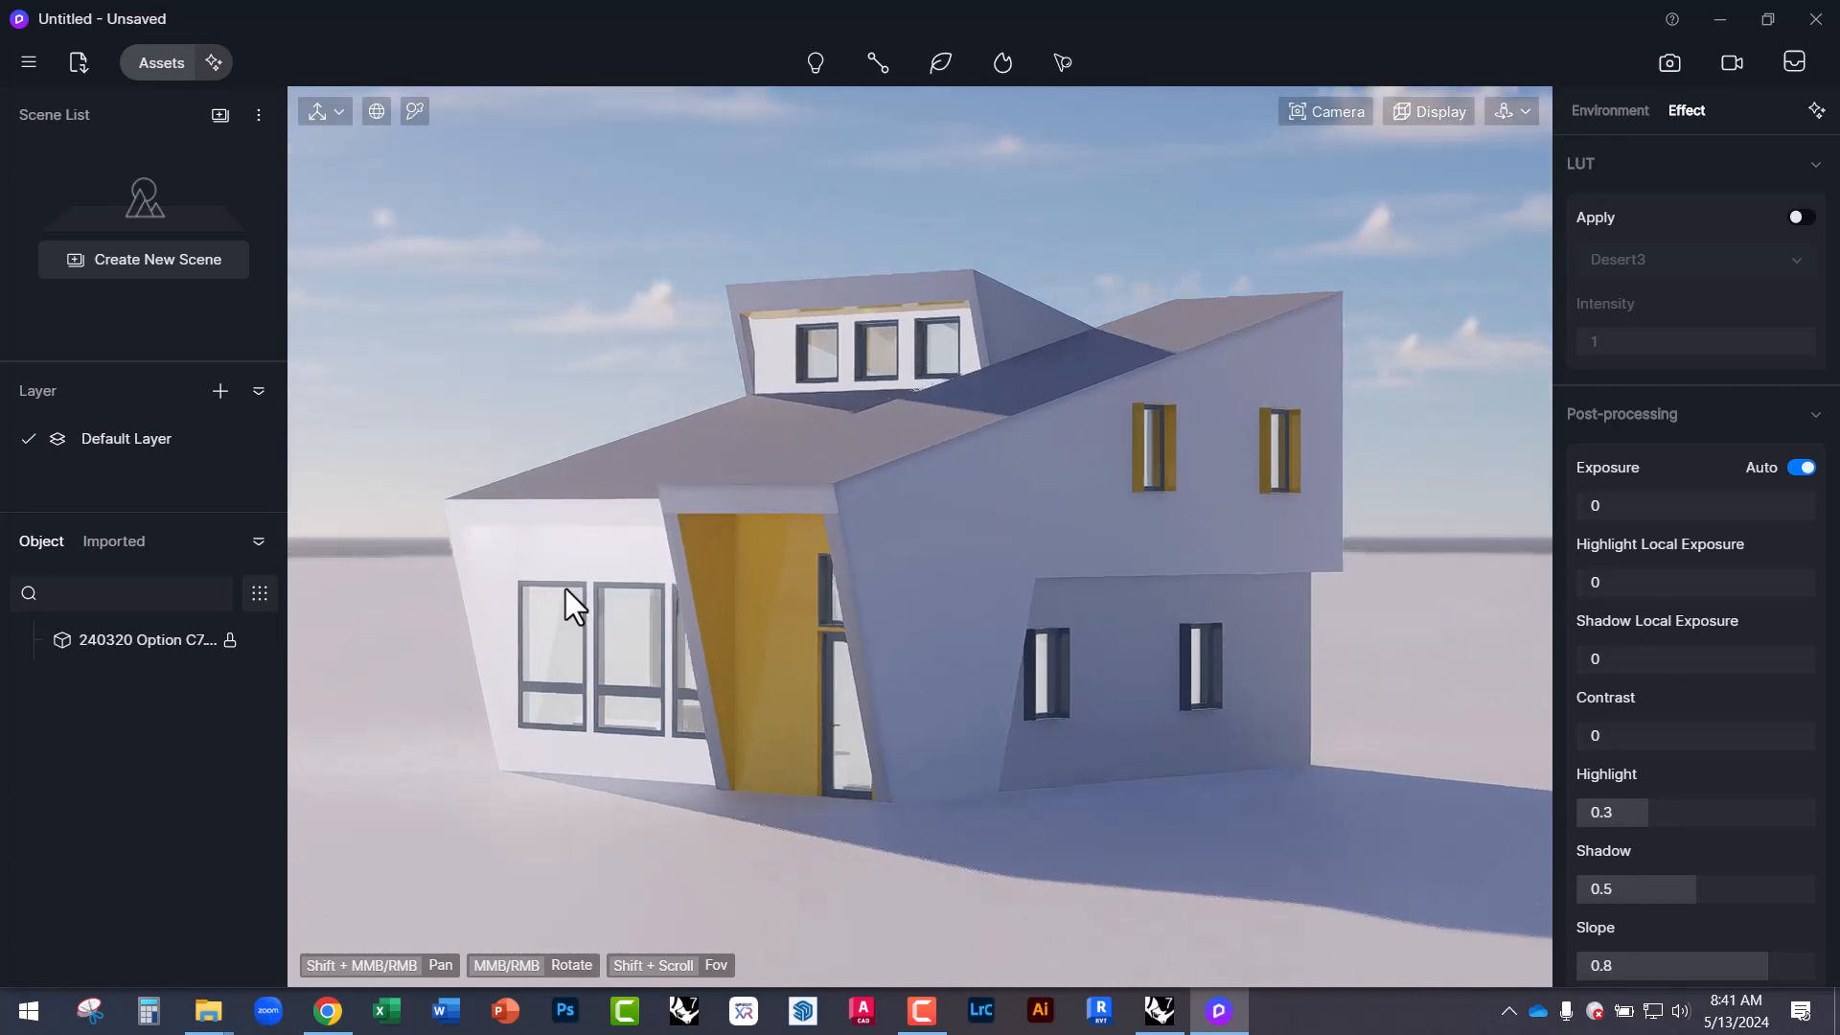
left_click(113, 261)
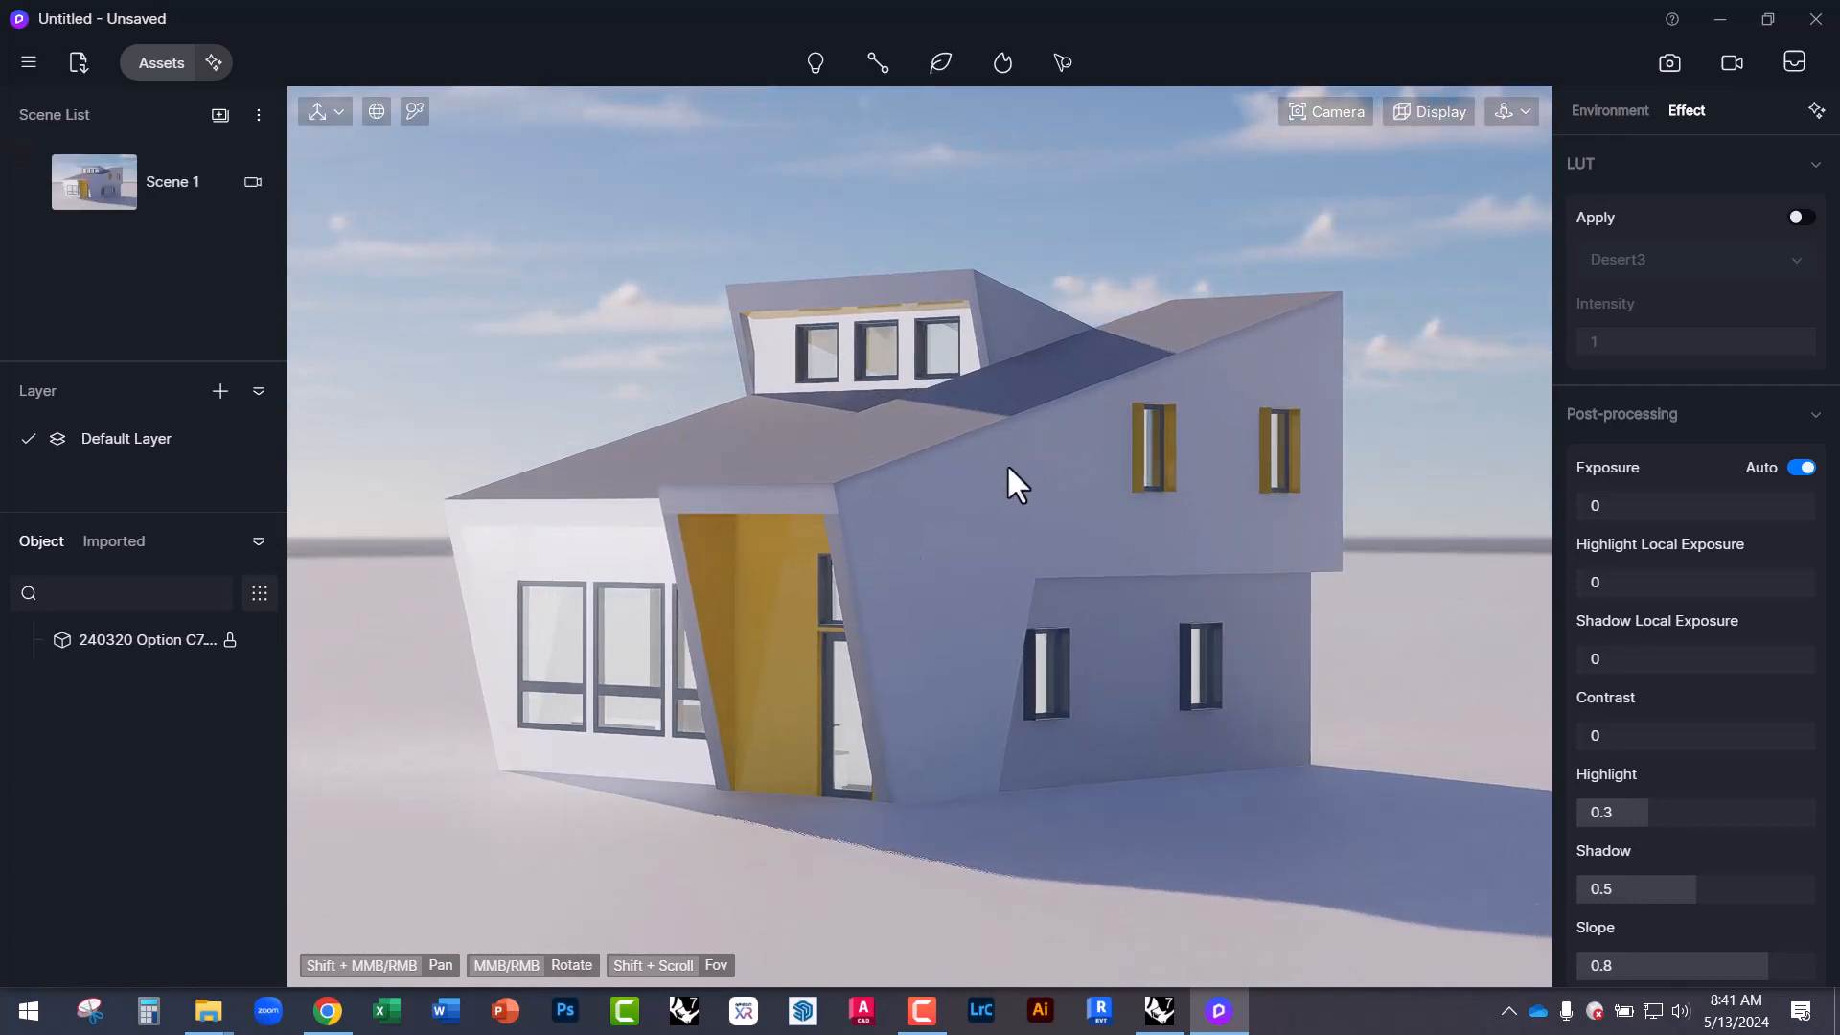
Orbit to a new viewpoint and update Scene 1 to match it.
middle_click_drag(1010, 481, 491, 485)
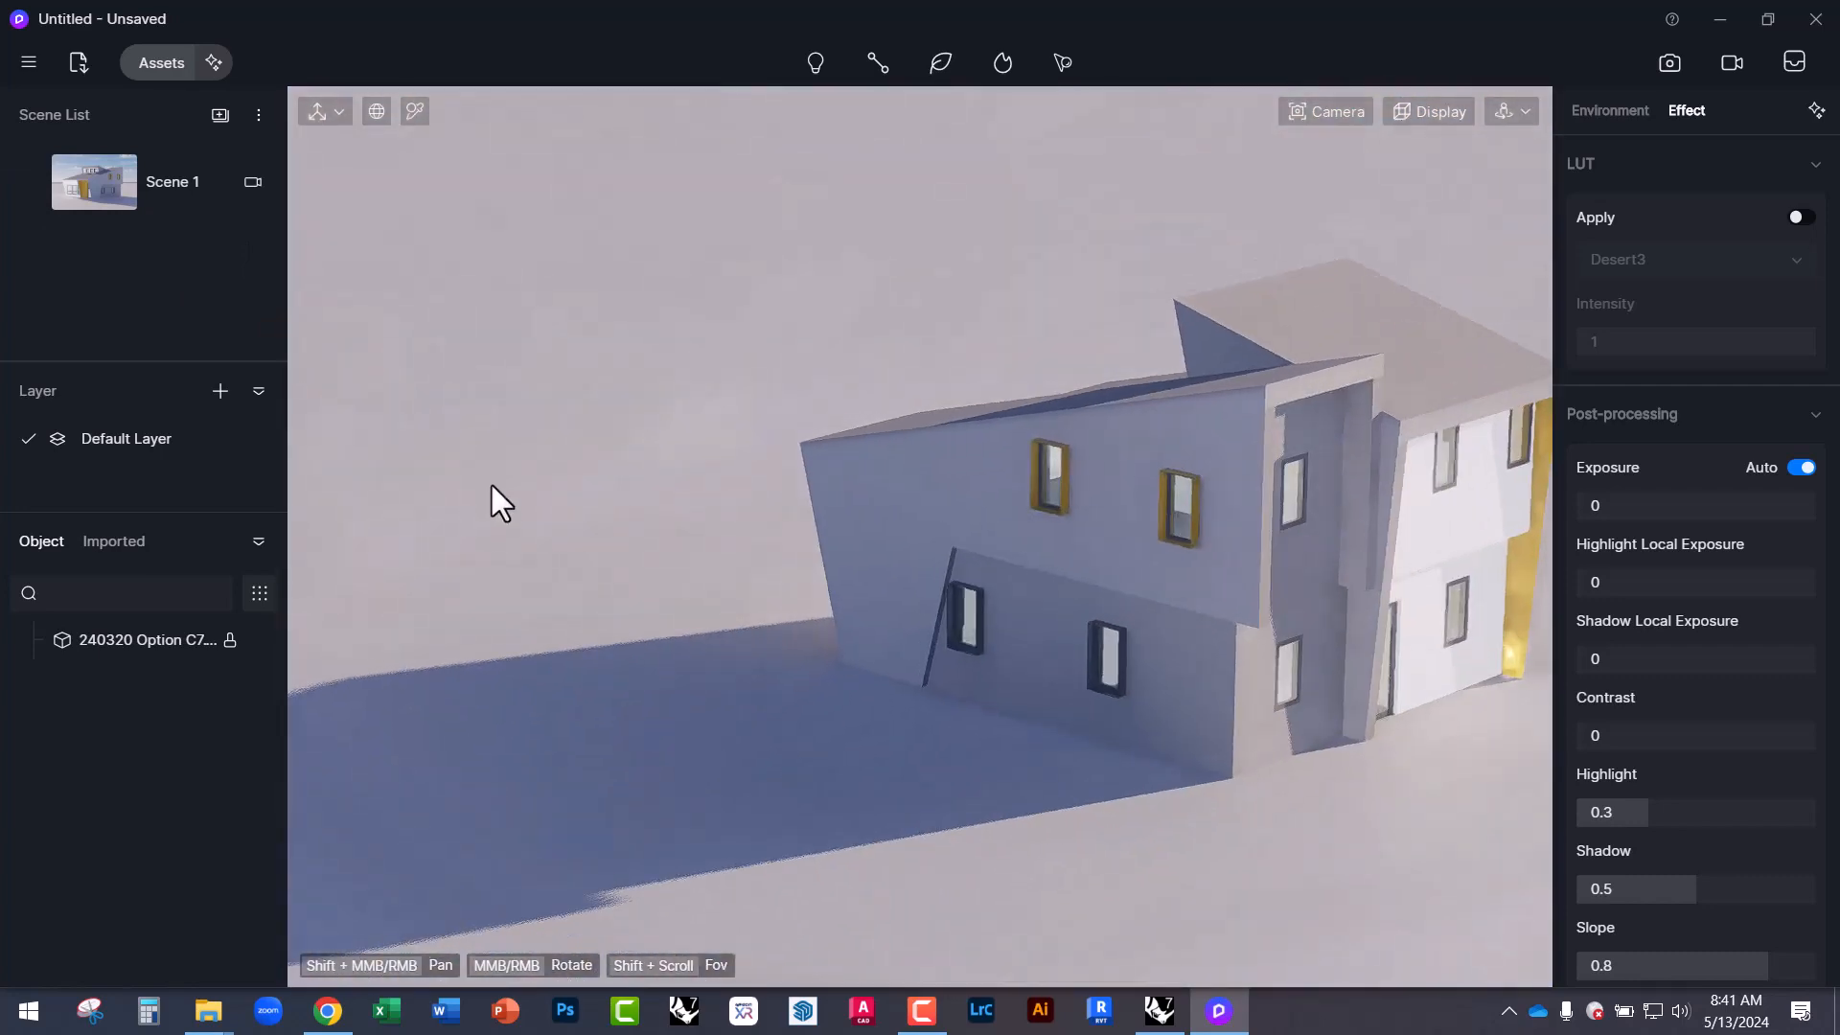
left_click(105, 169)
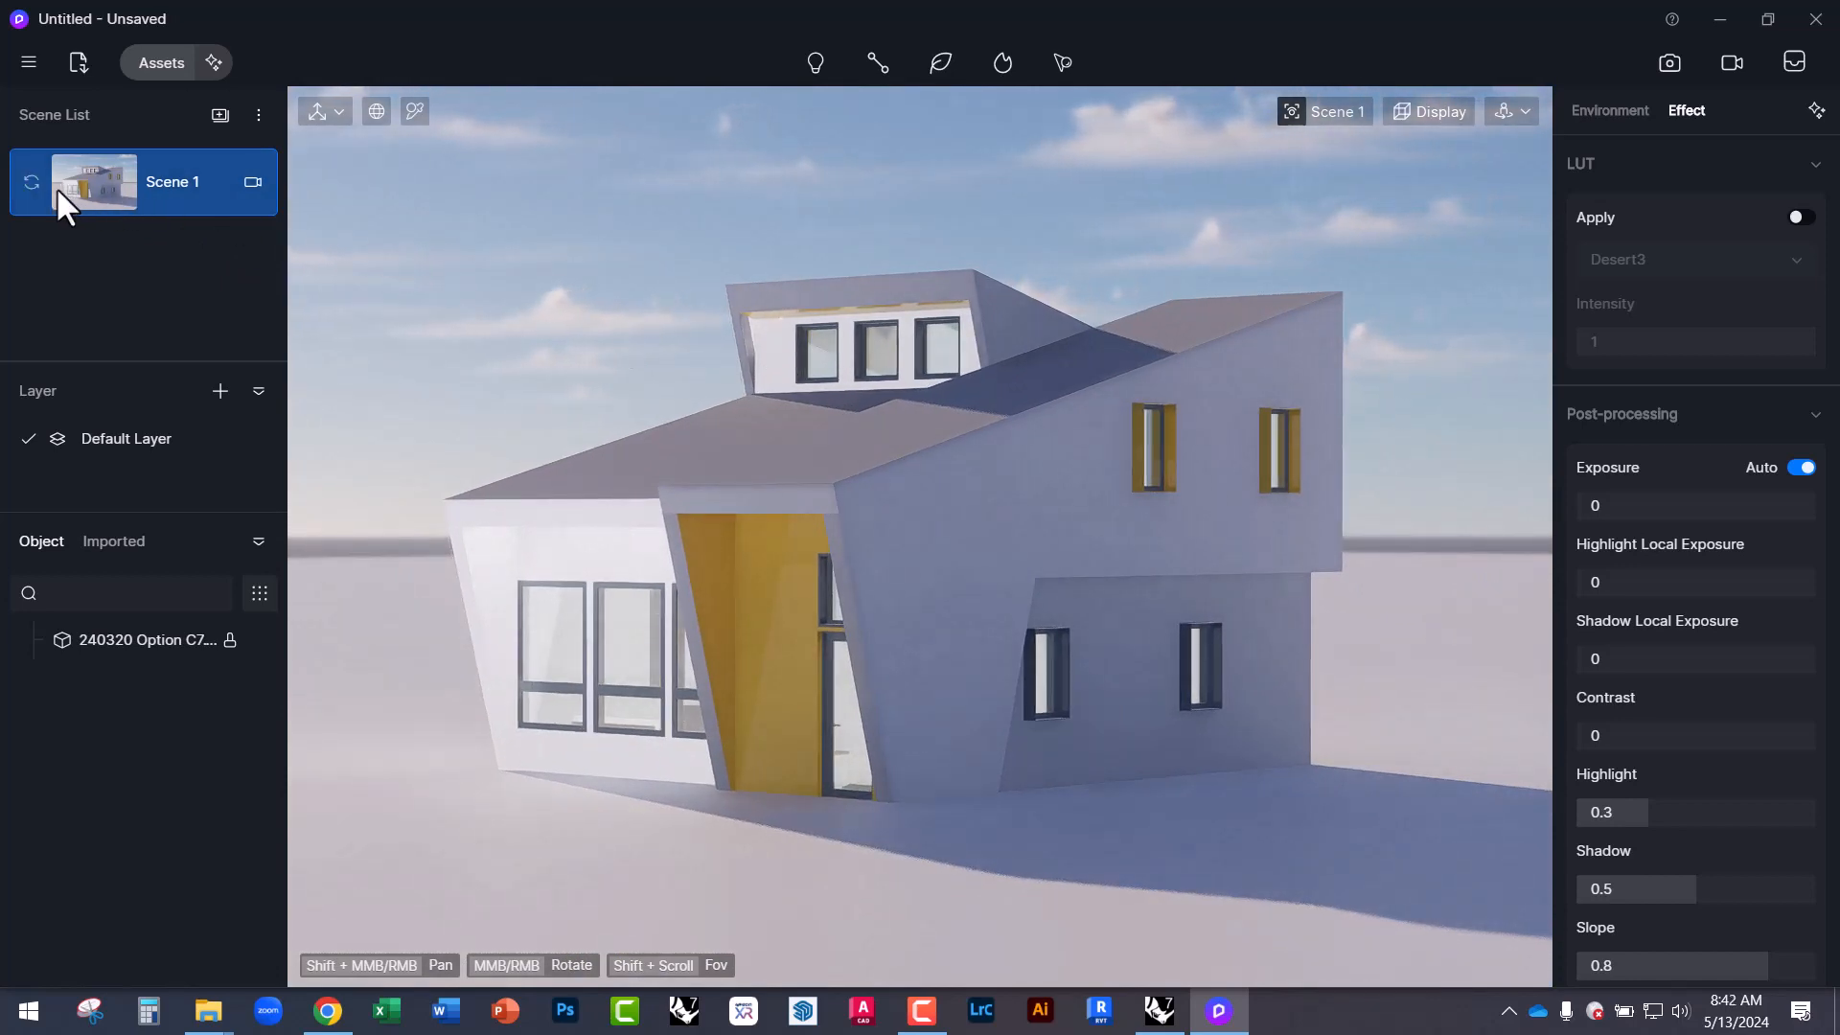
middle_click_drag(1101, 563, 996, 556)
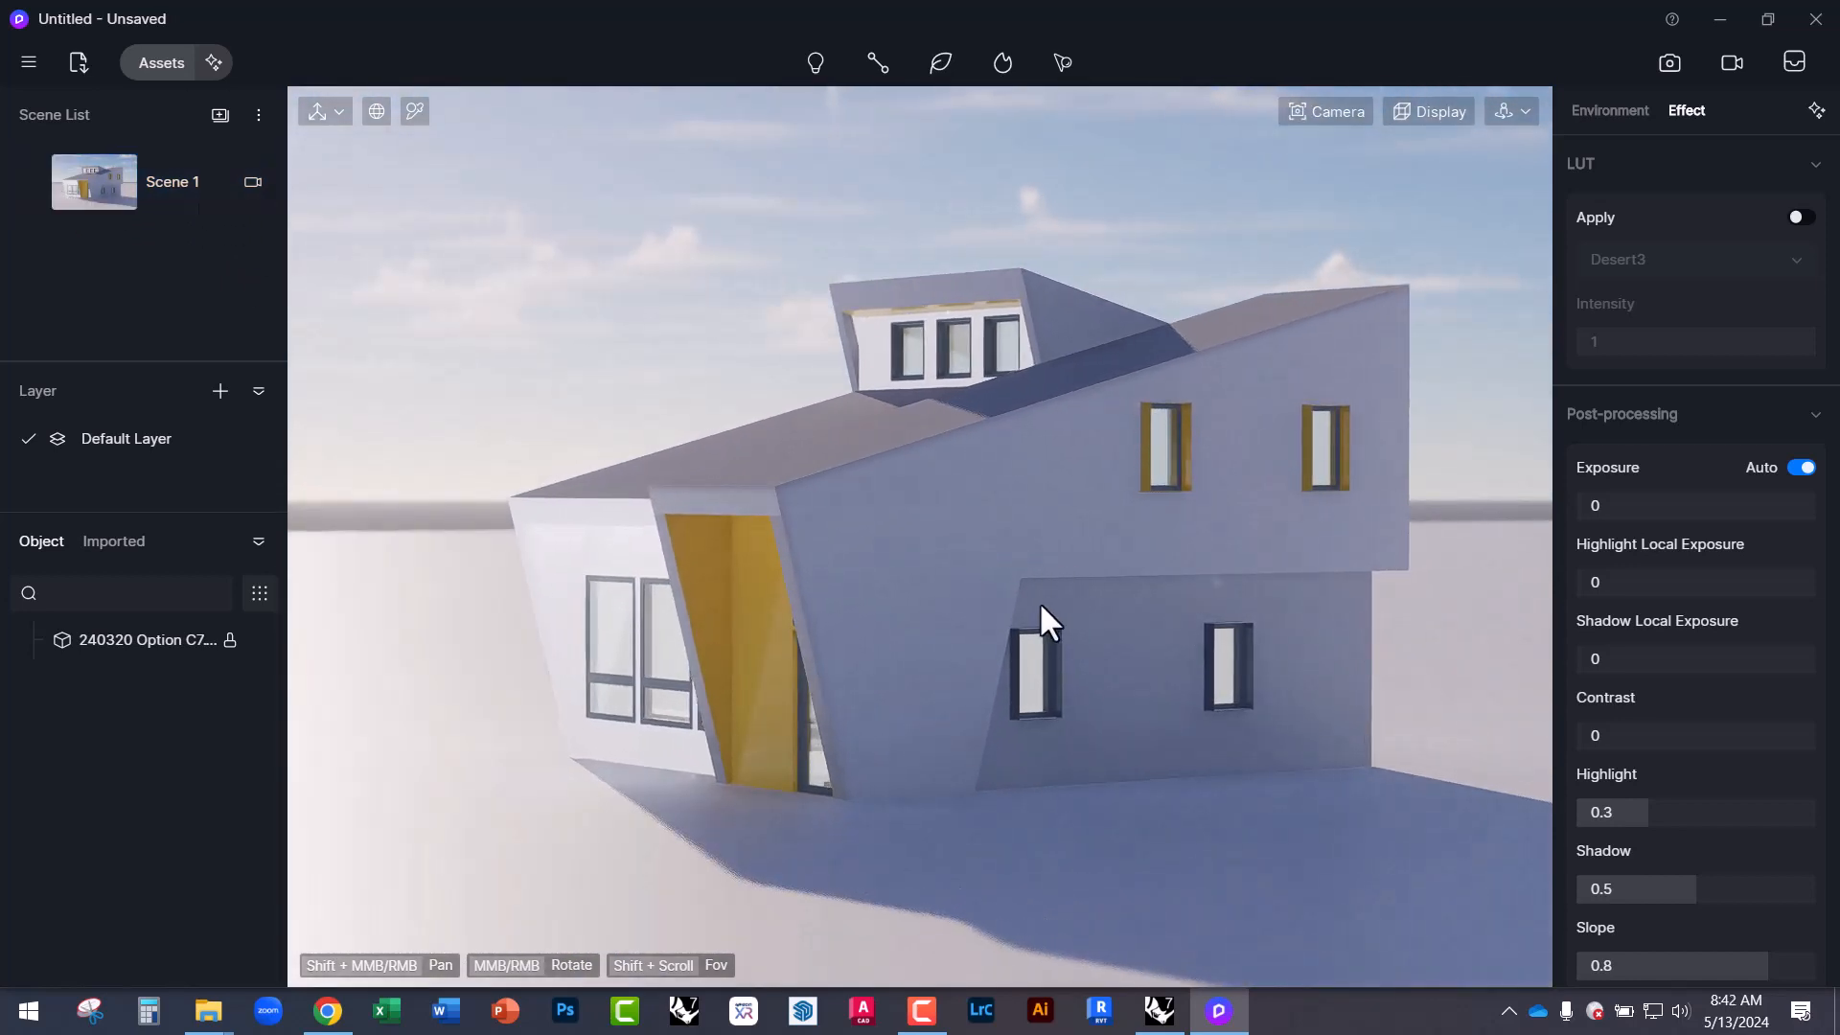
mouse_move(38, 170)
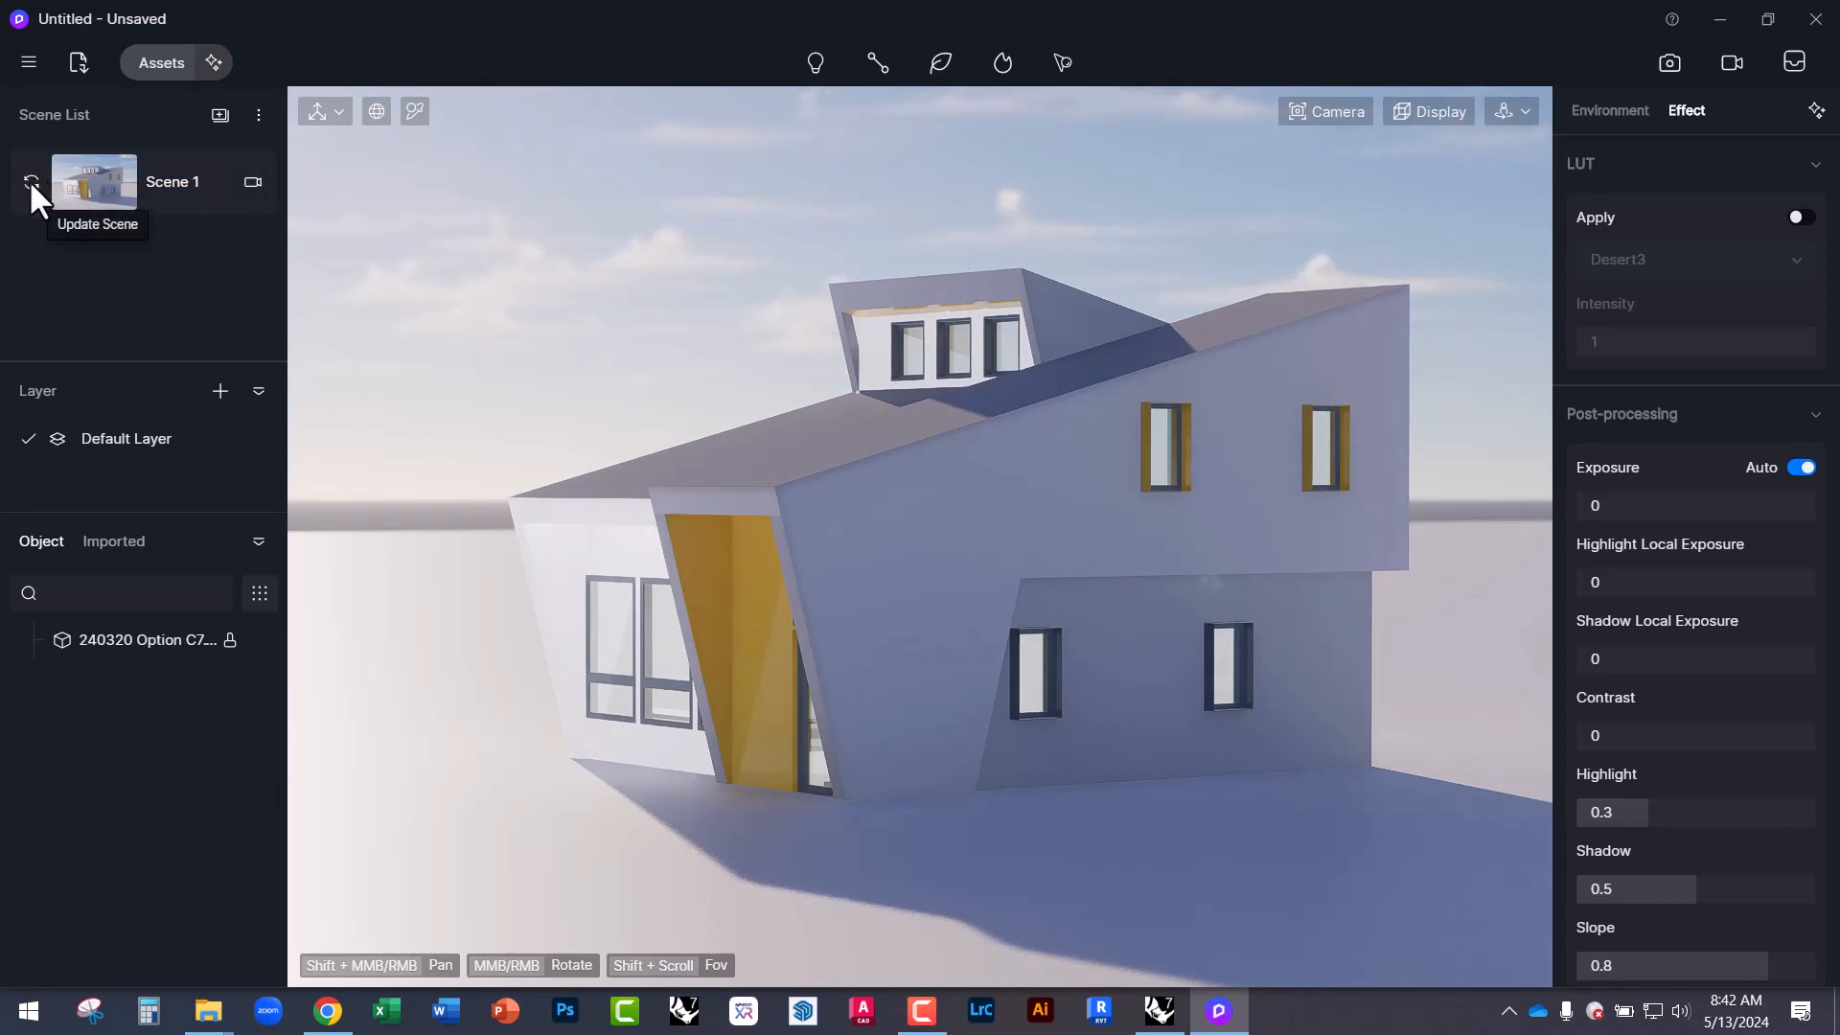
left_click(30, 181)
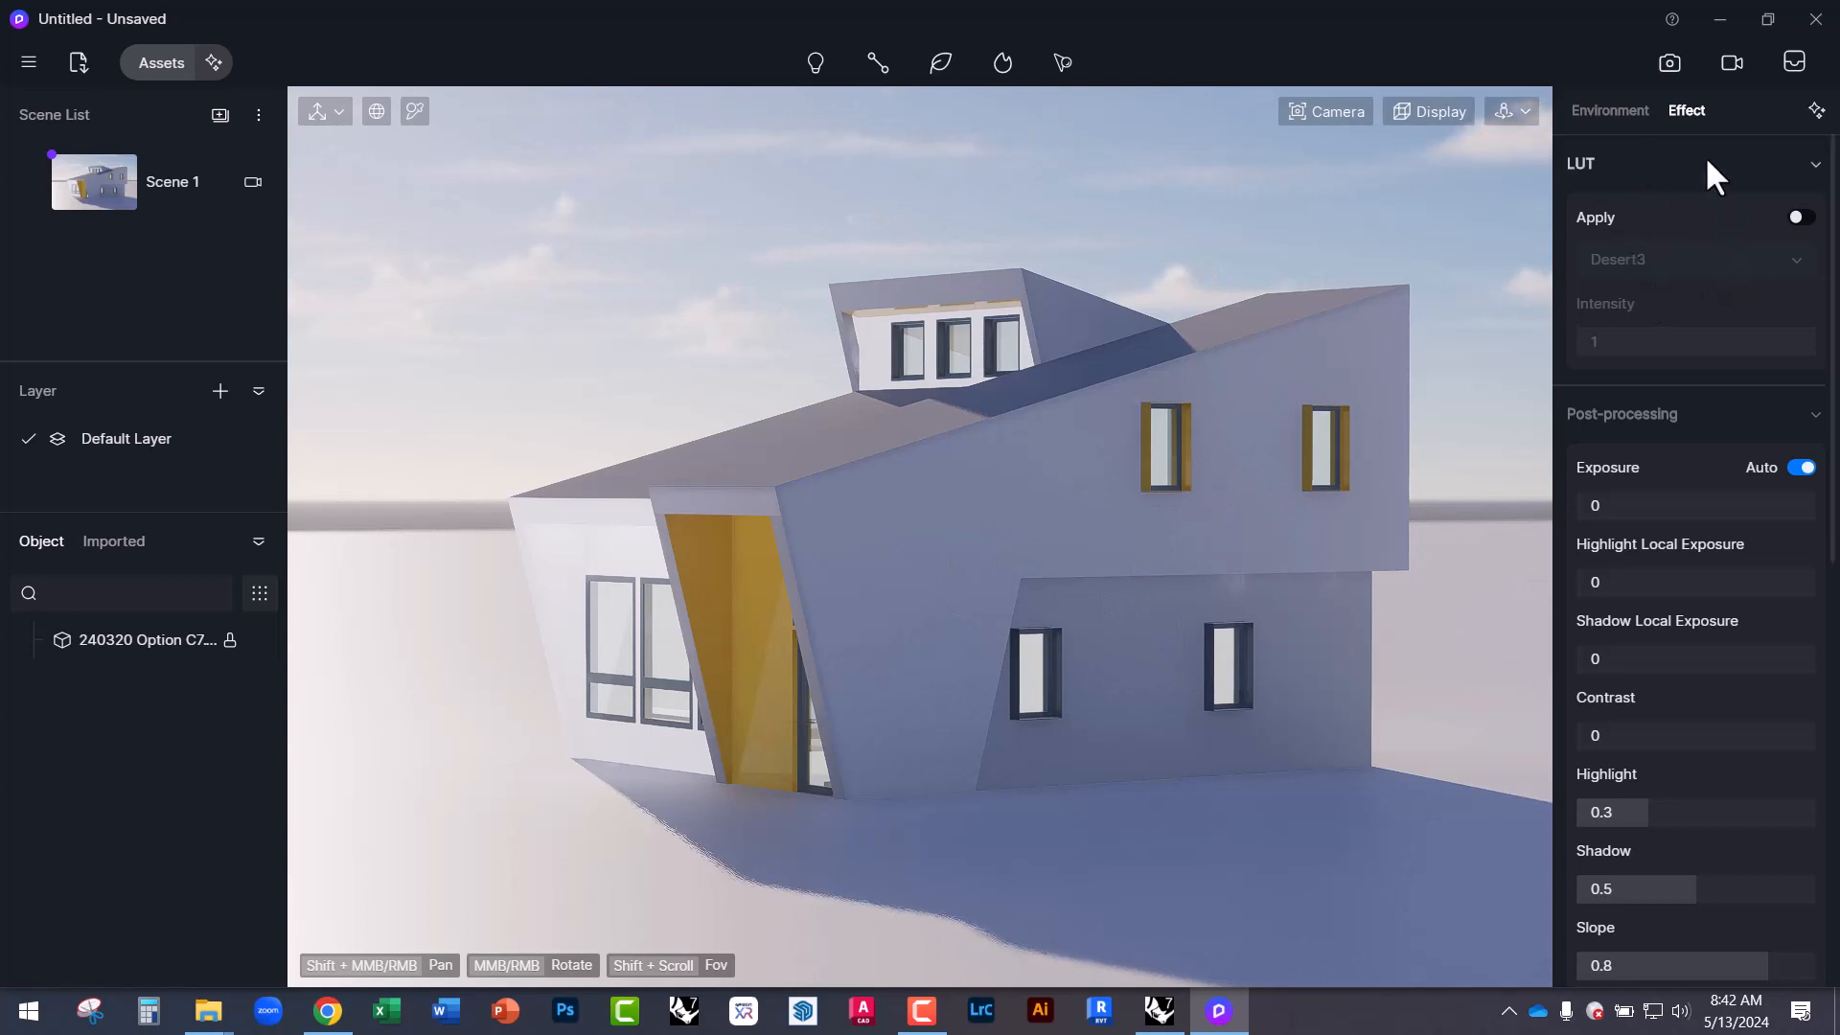
Move the sun earlier and preview the HDRI sky presets.
left_click(1598, 109)
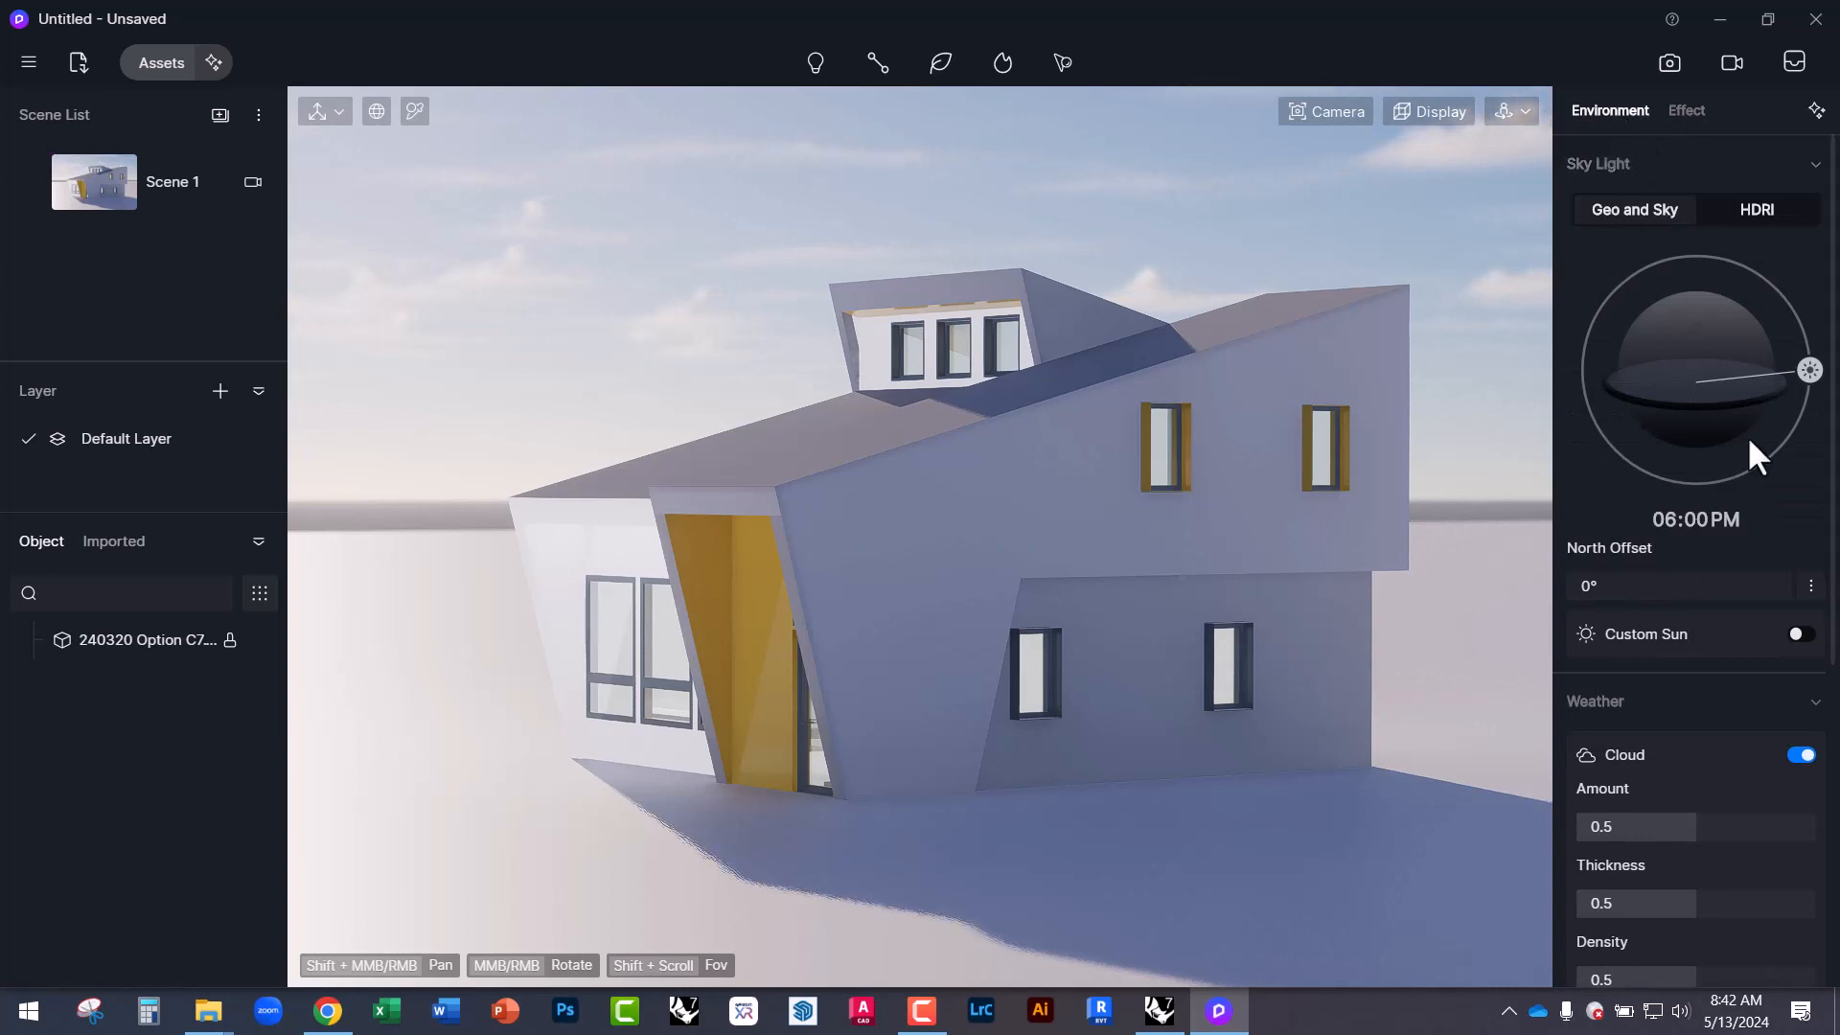
left_click_drag(1809, 370, 1763, 347)
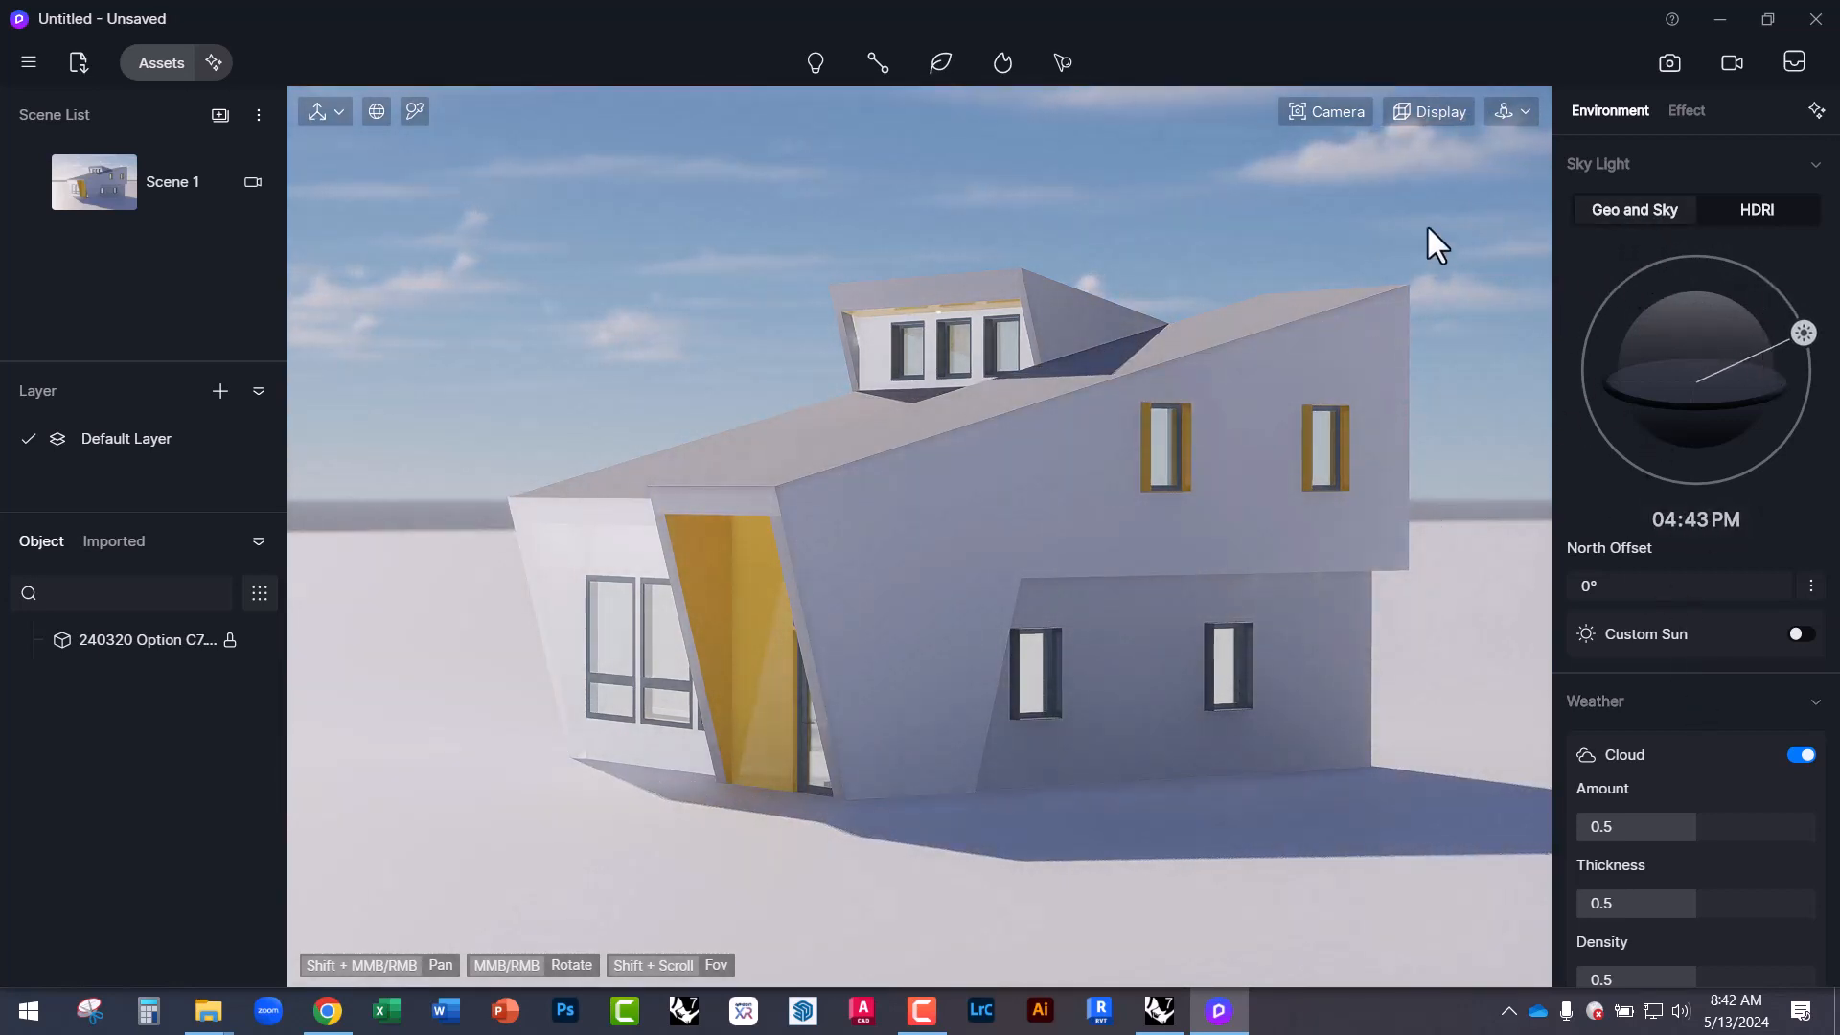
left_click(1742, 219)
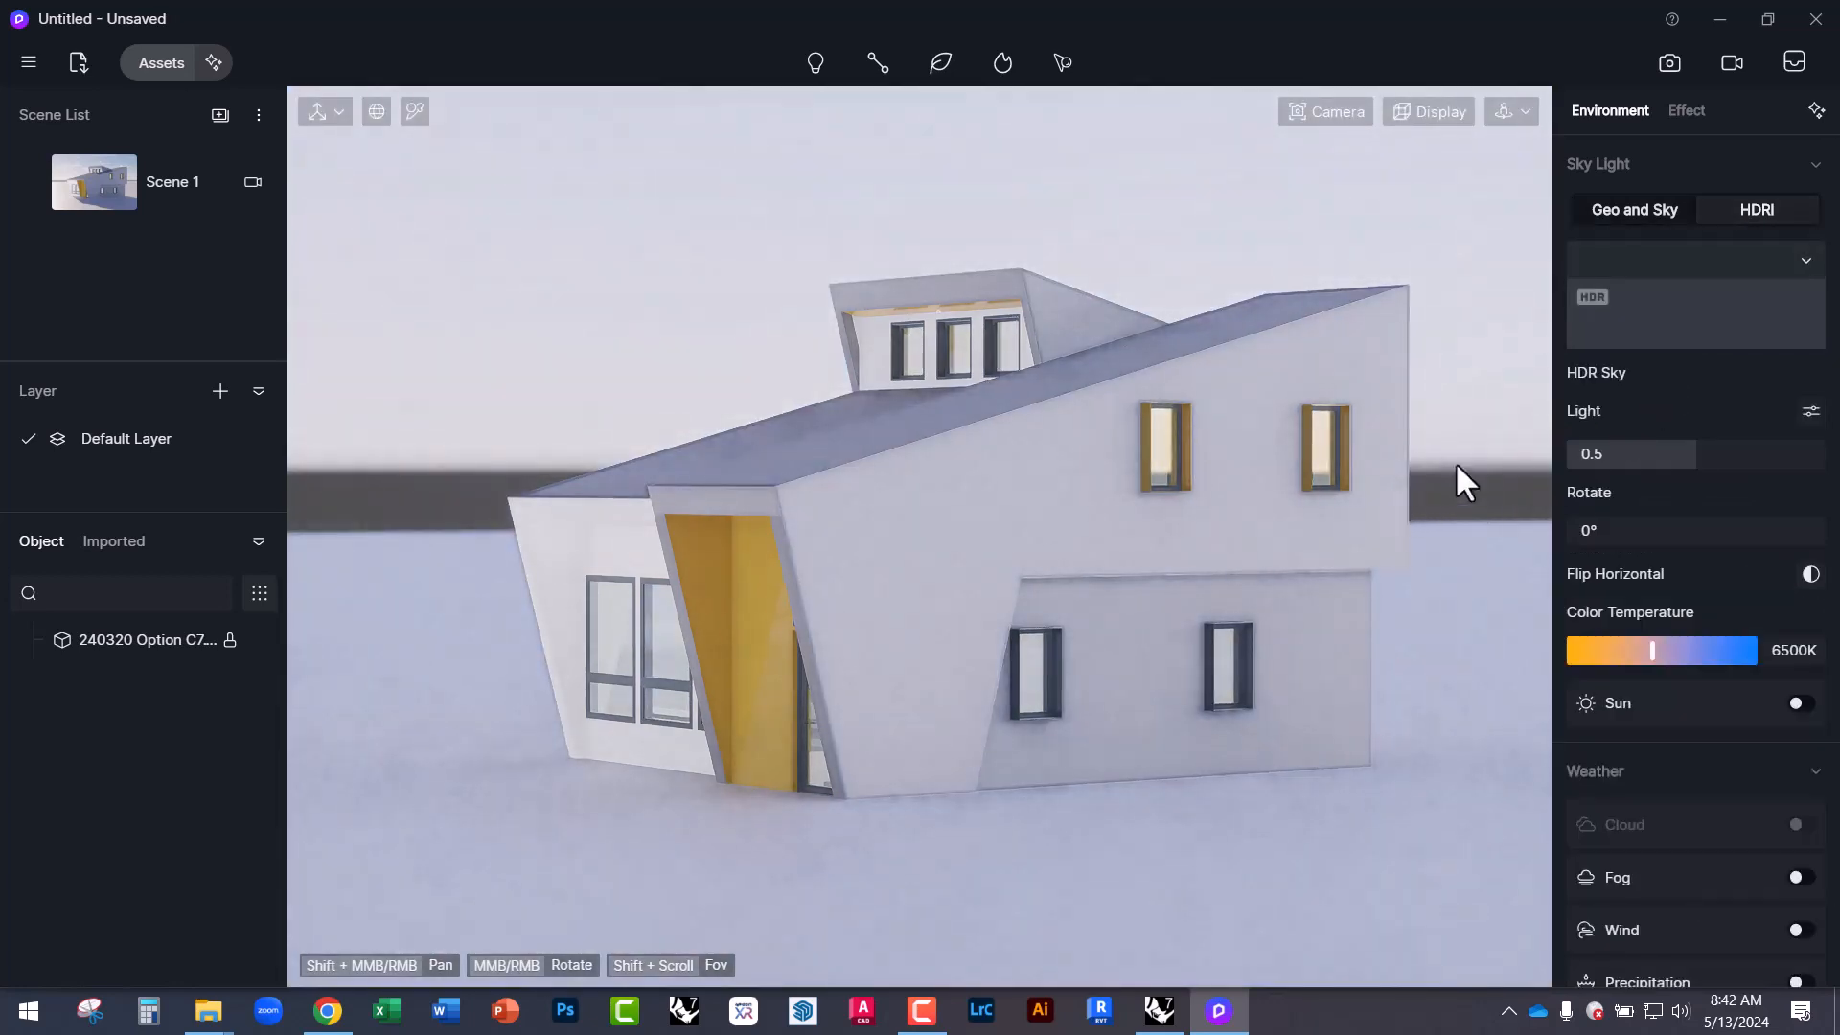
left_click(1712, 317)
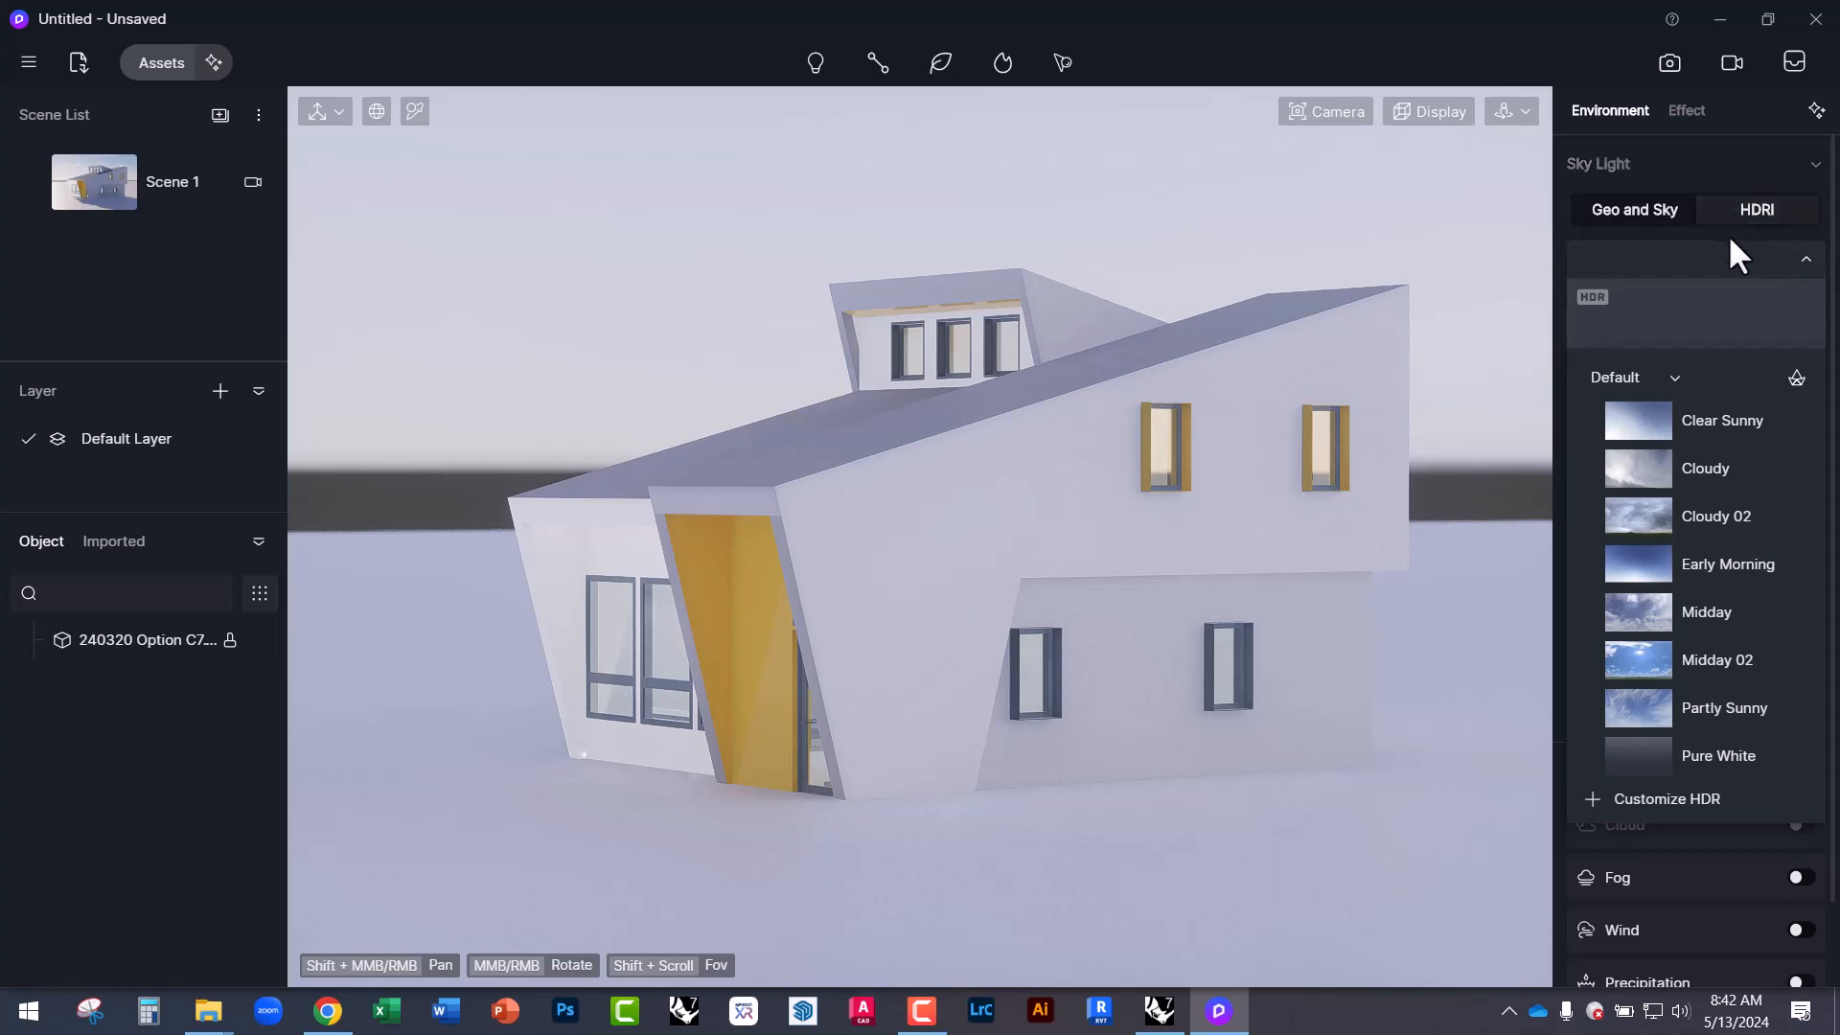
Return to Geo and Sky lighting and set the sun to 04:24 PM afternoon.
left_click(1629, 211)
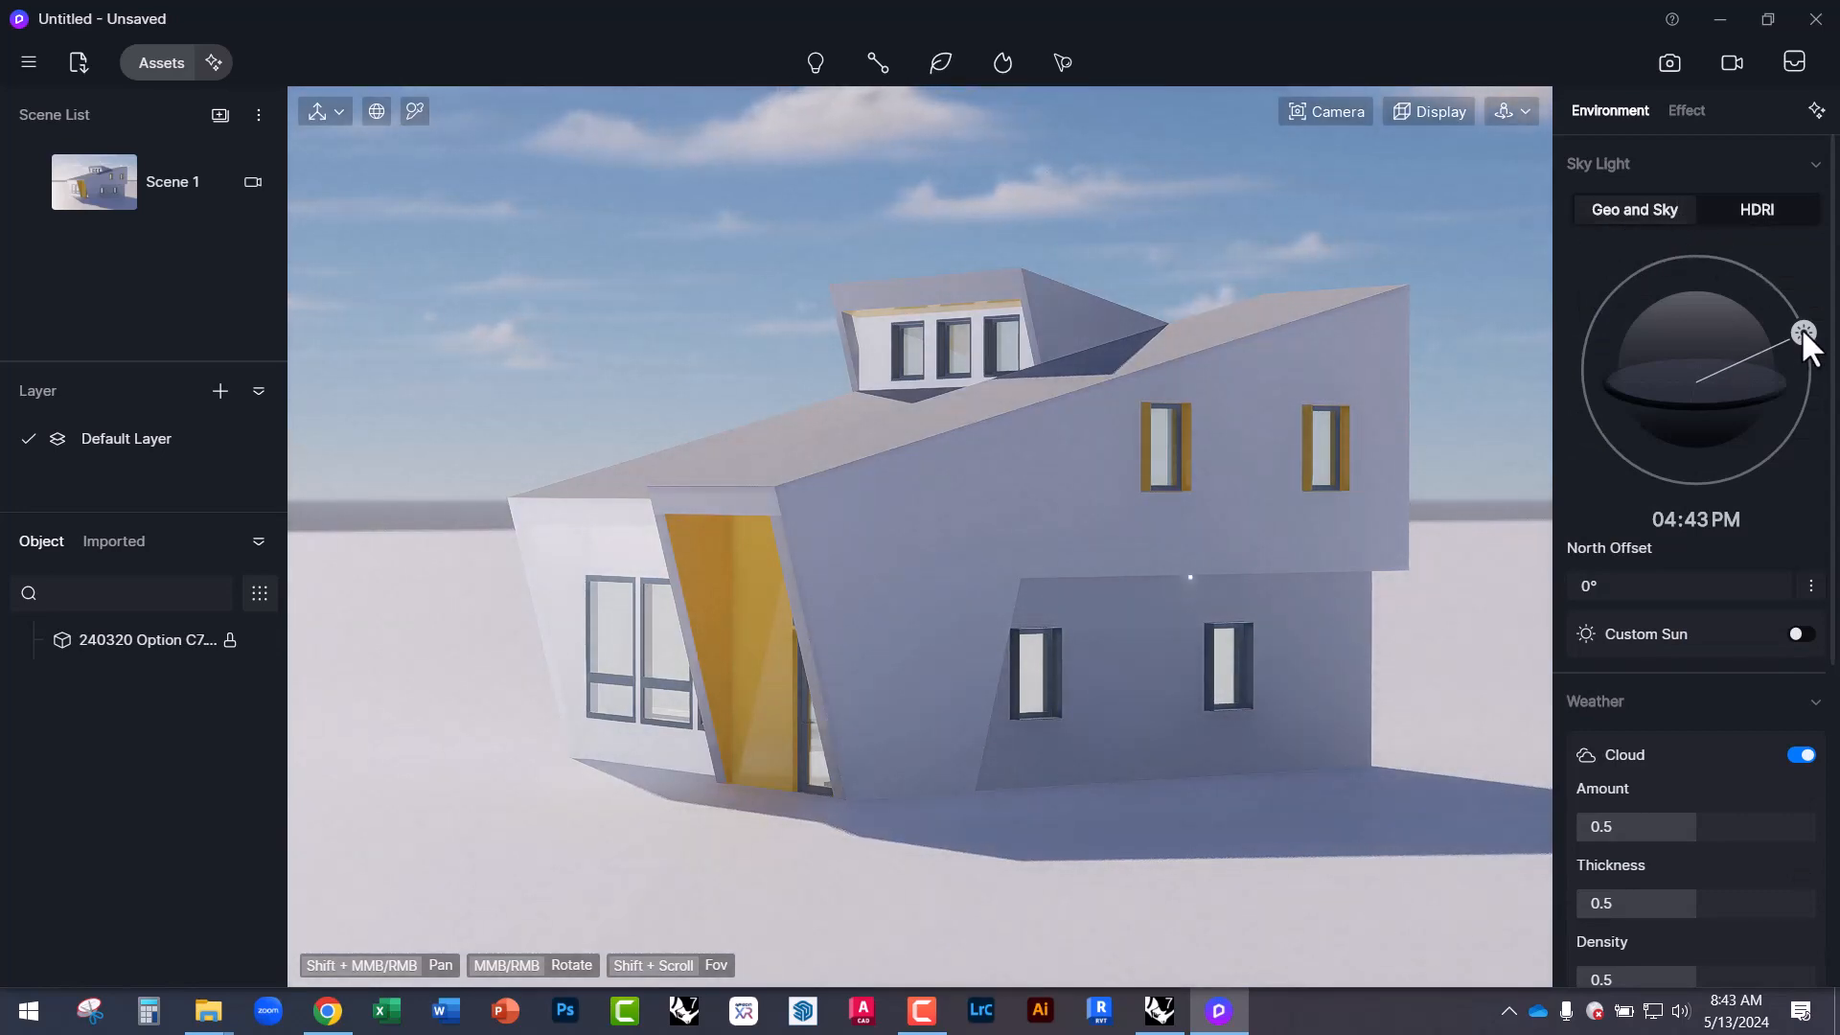
left_click_drag(1803, 333, 1755, 328)
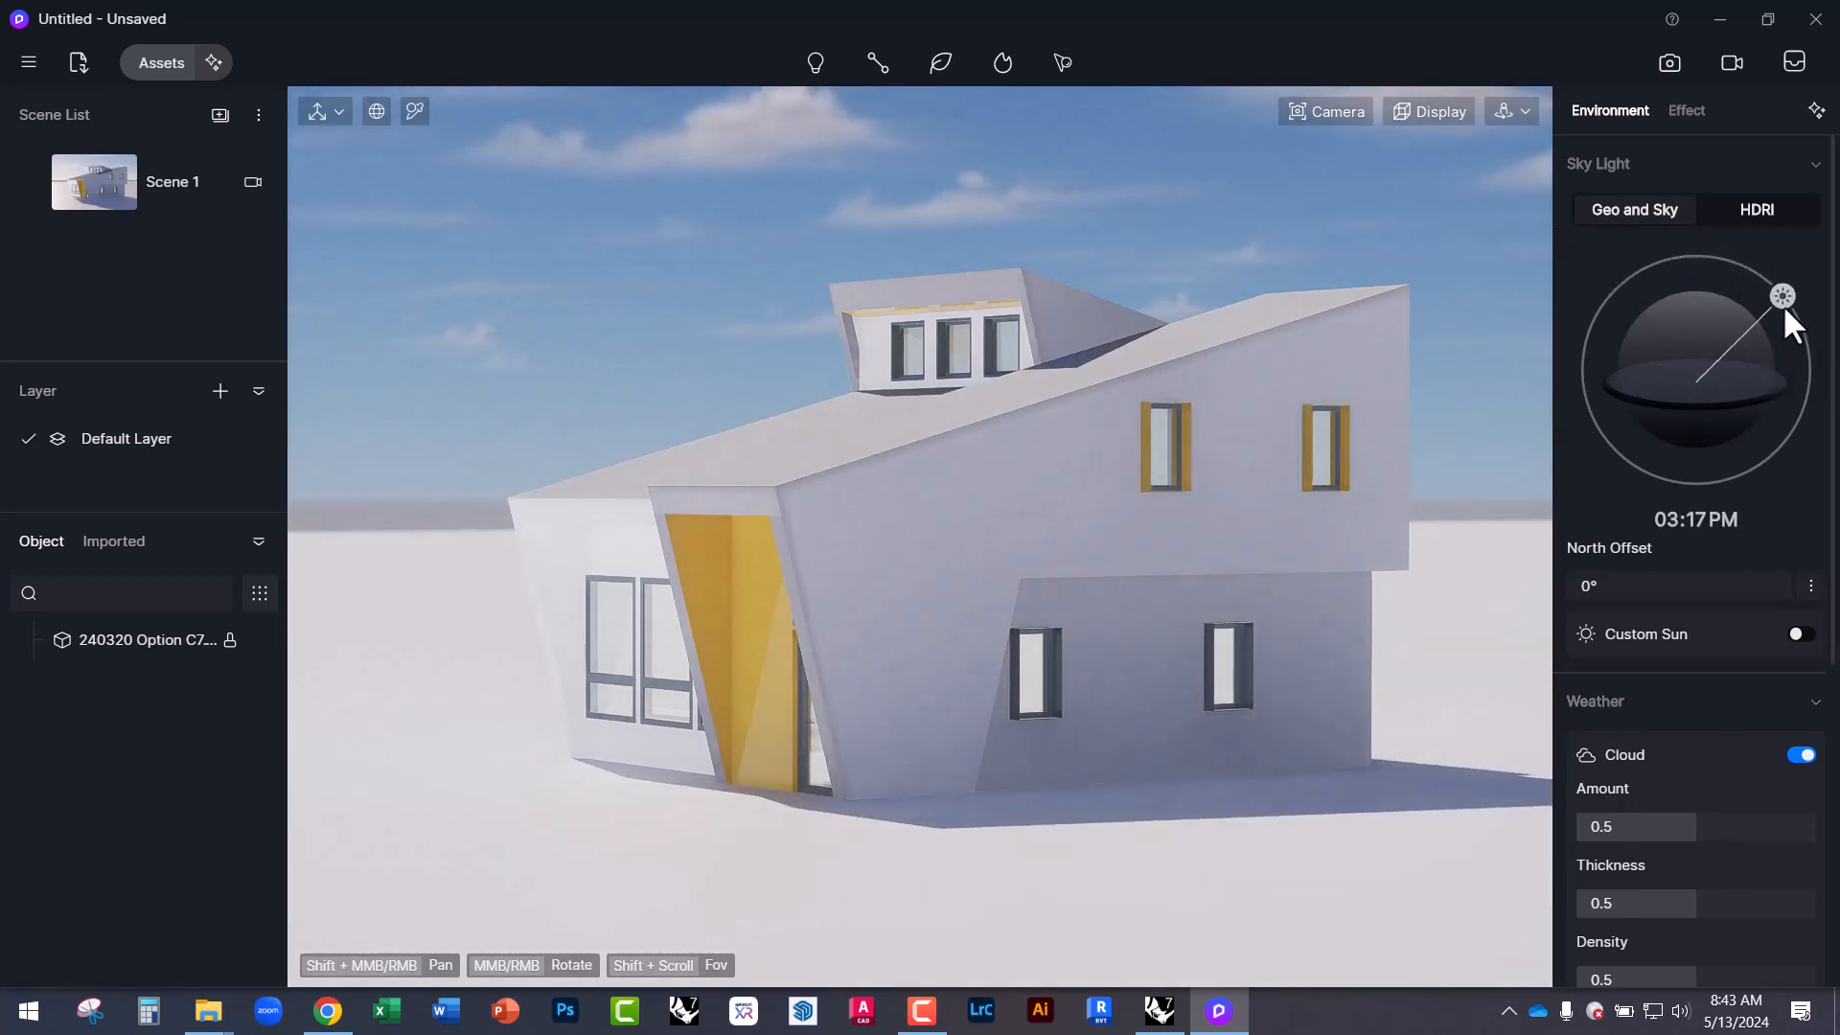
left_click_drag(1781, 299, 1798, 327)
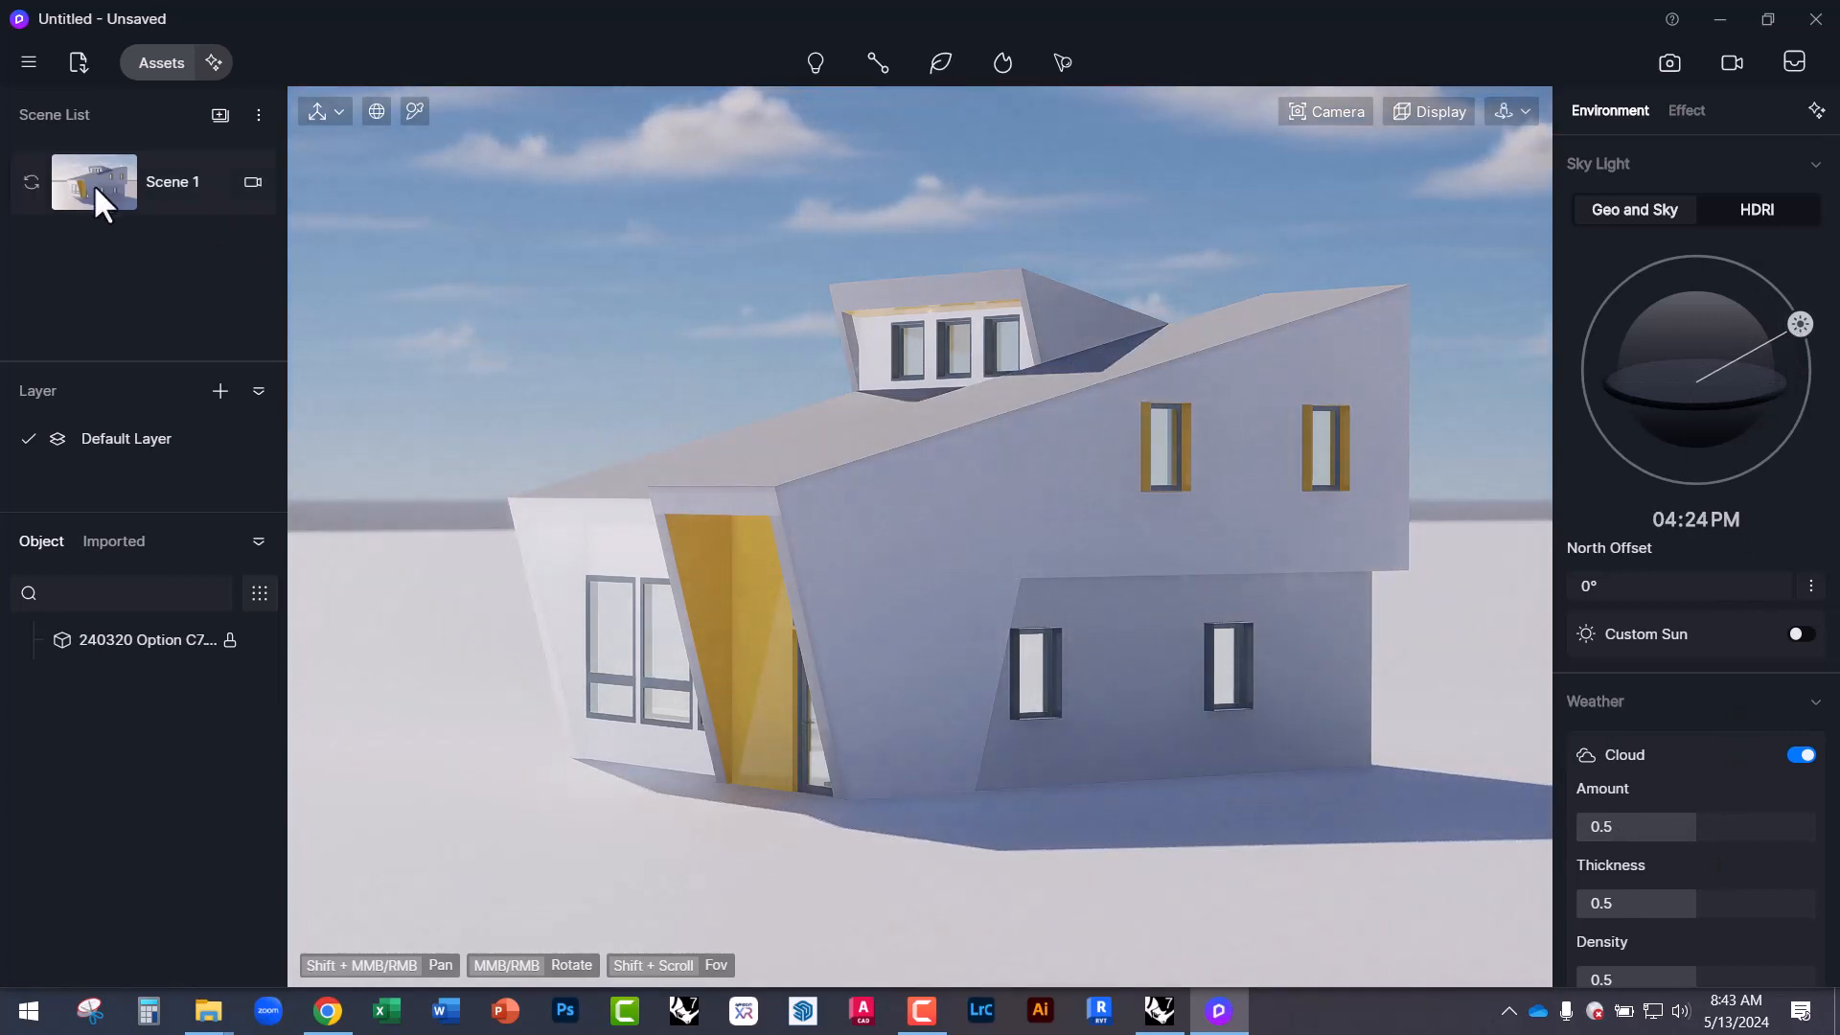
Restore the Scene 1 camera view of the house, deselect the model, and open the Assets library.
left_click(253, 181)
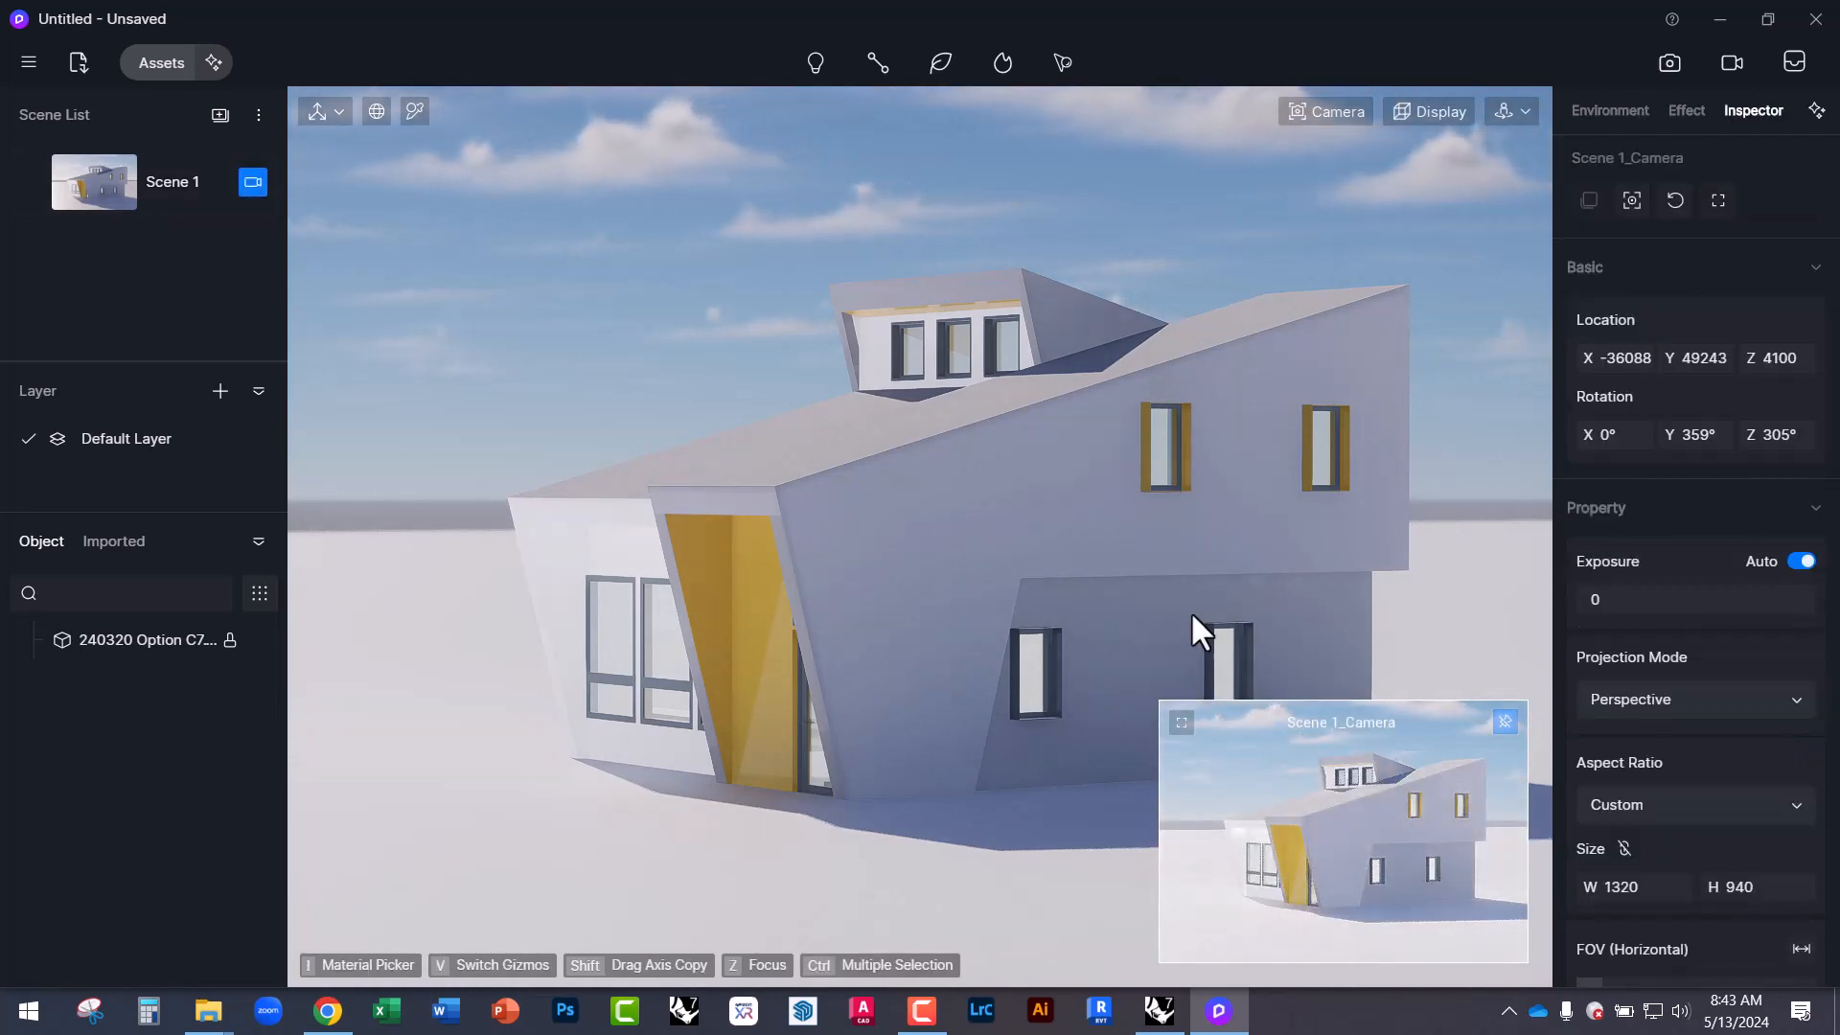
middle_click_drag(1191, 596, 1349, 785)
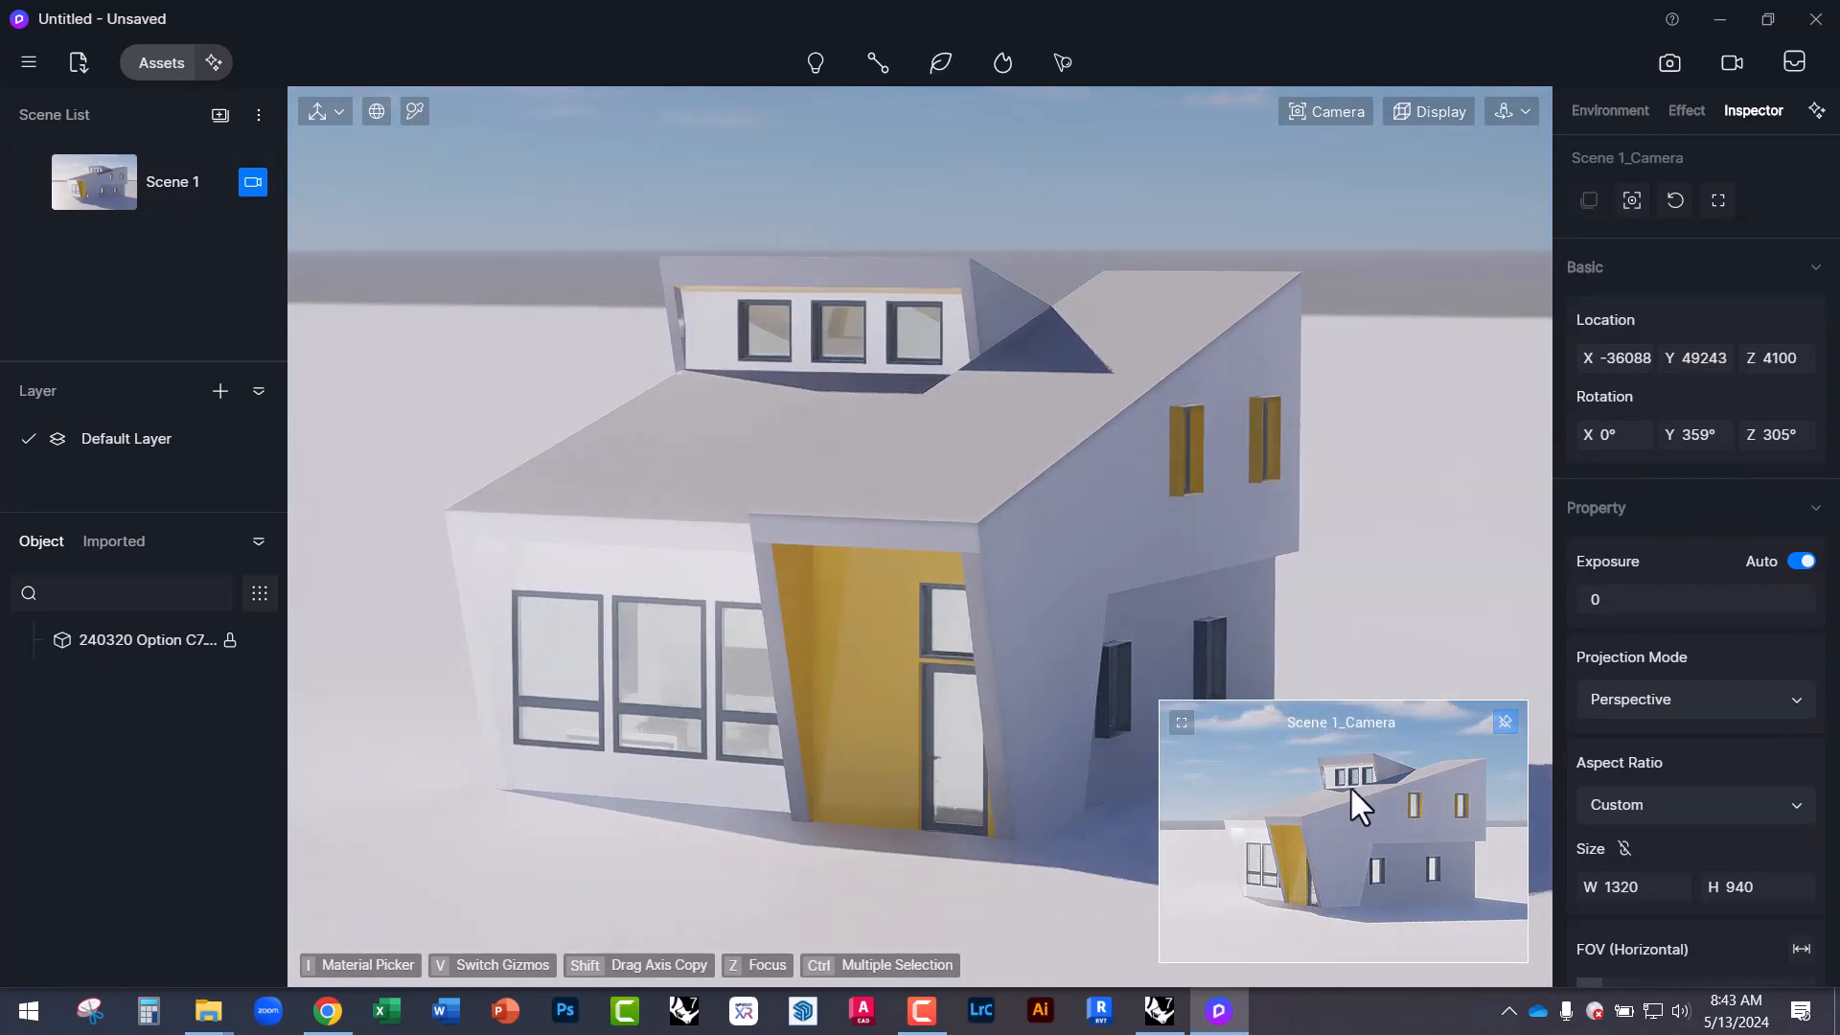
left_click(1349, 786)
left_click(82, 178)
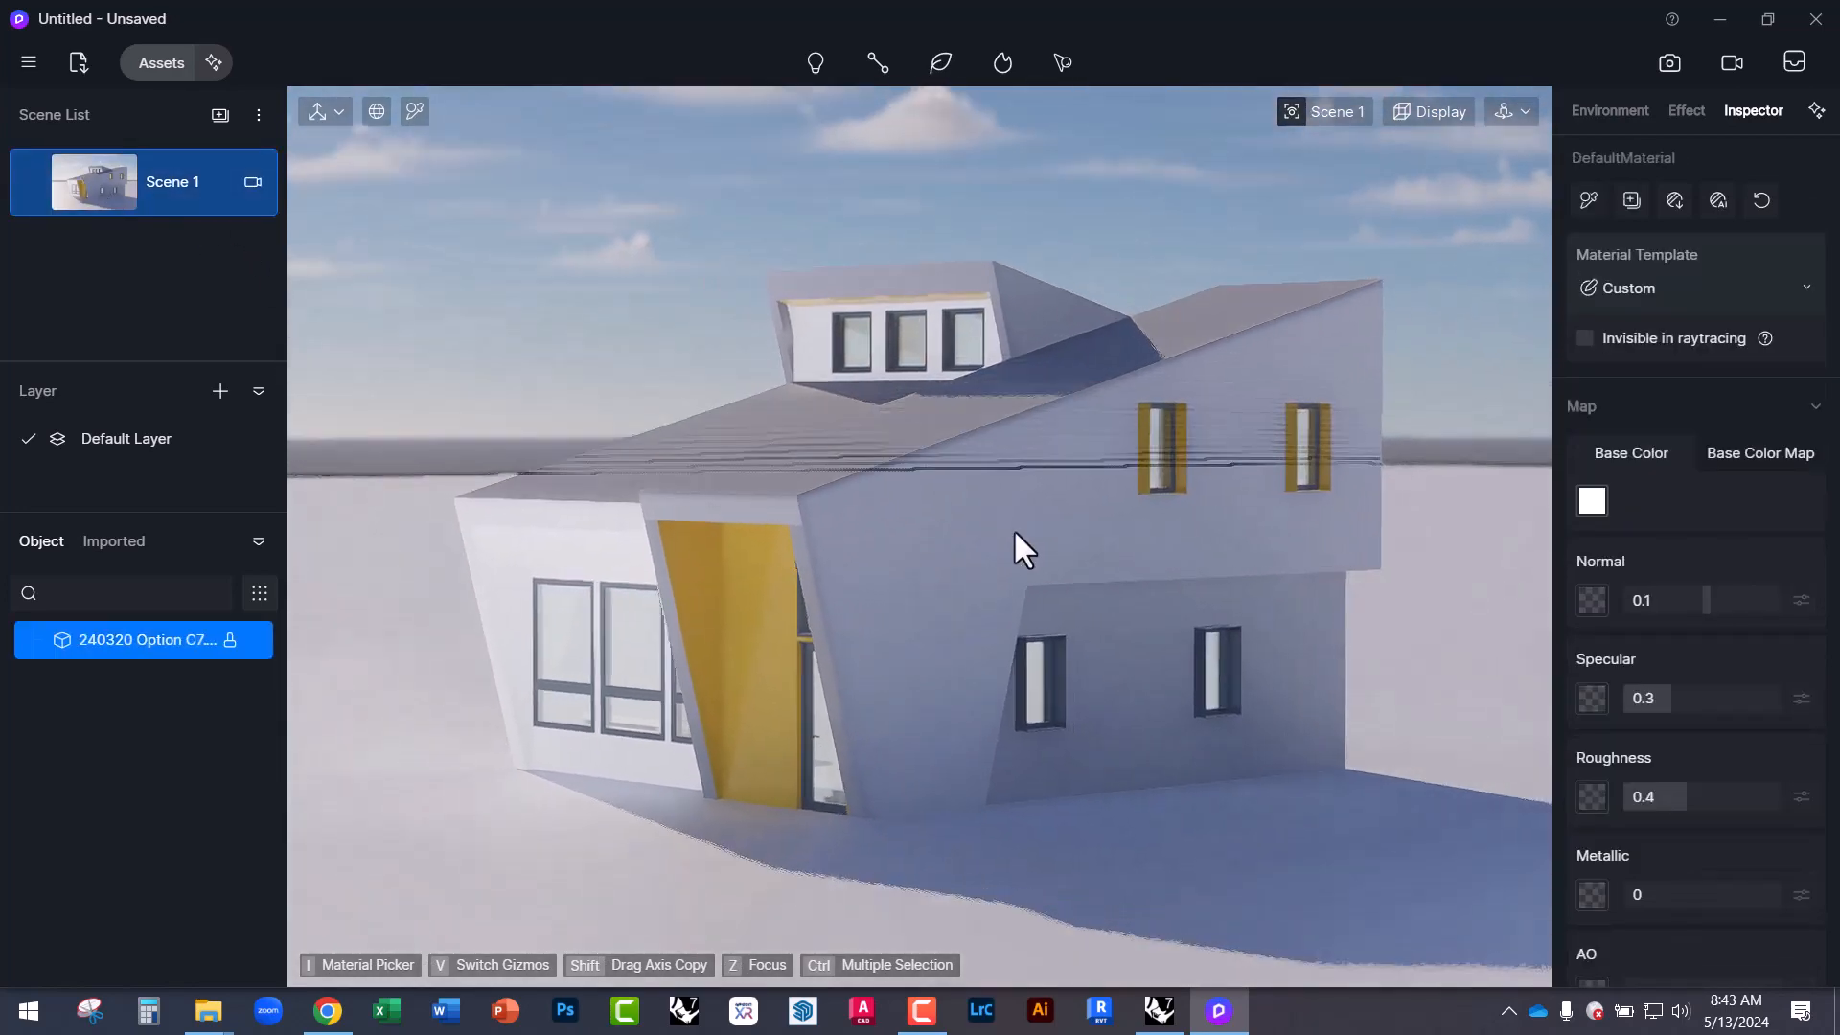
left_click(1064, 242)
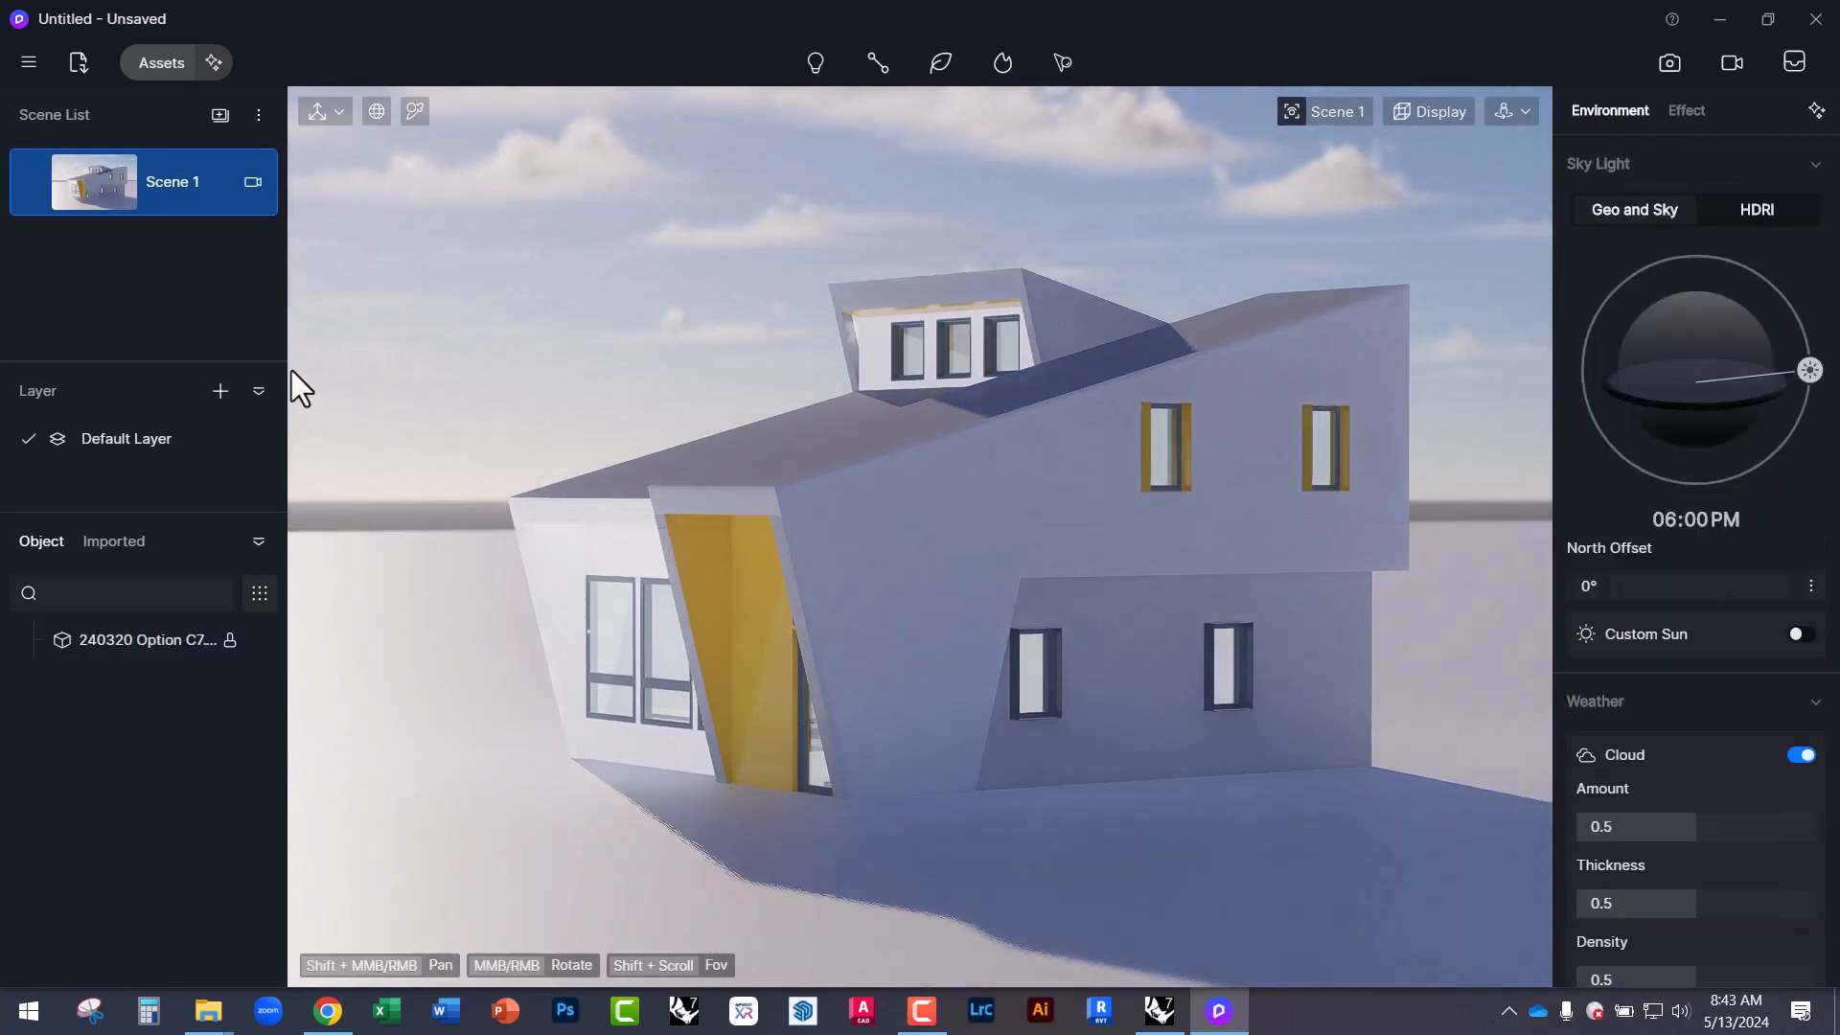
left_click(158, 59)
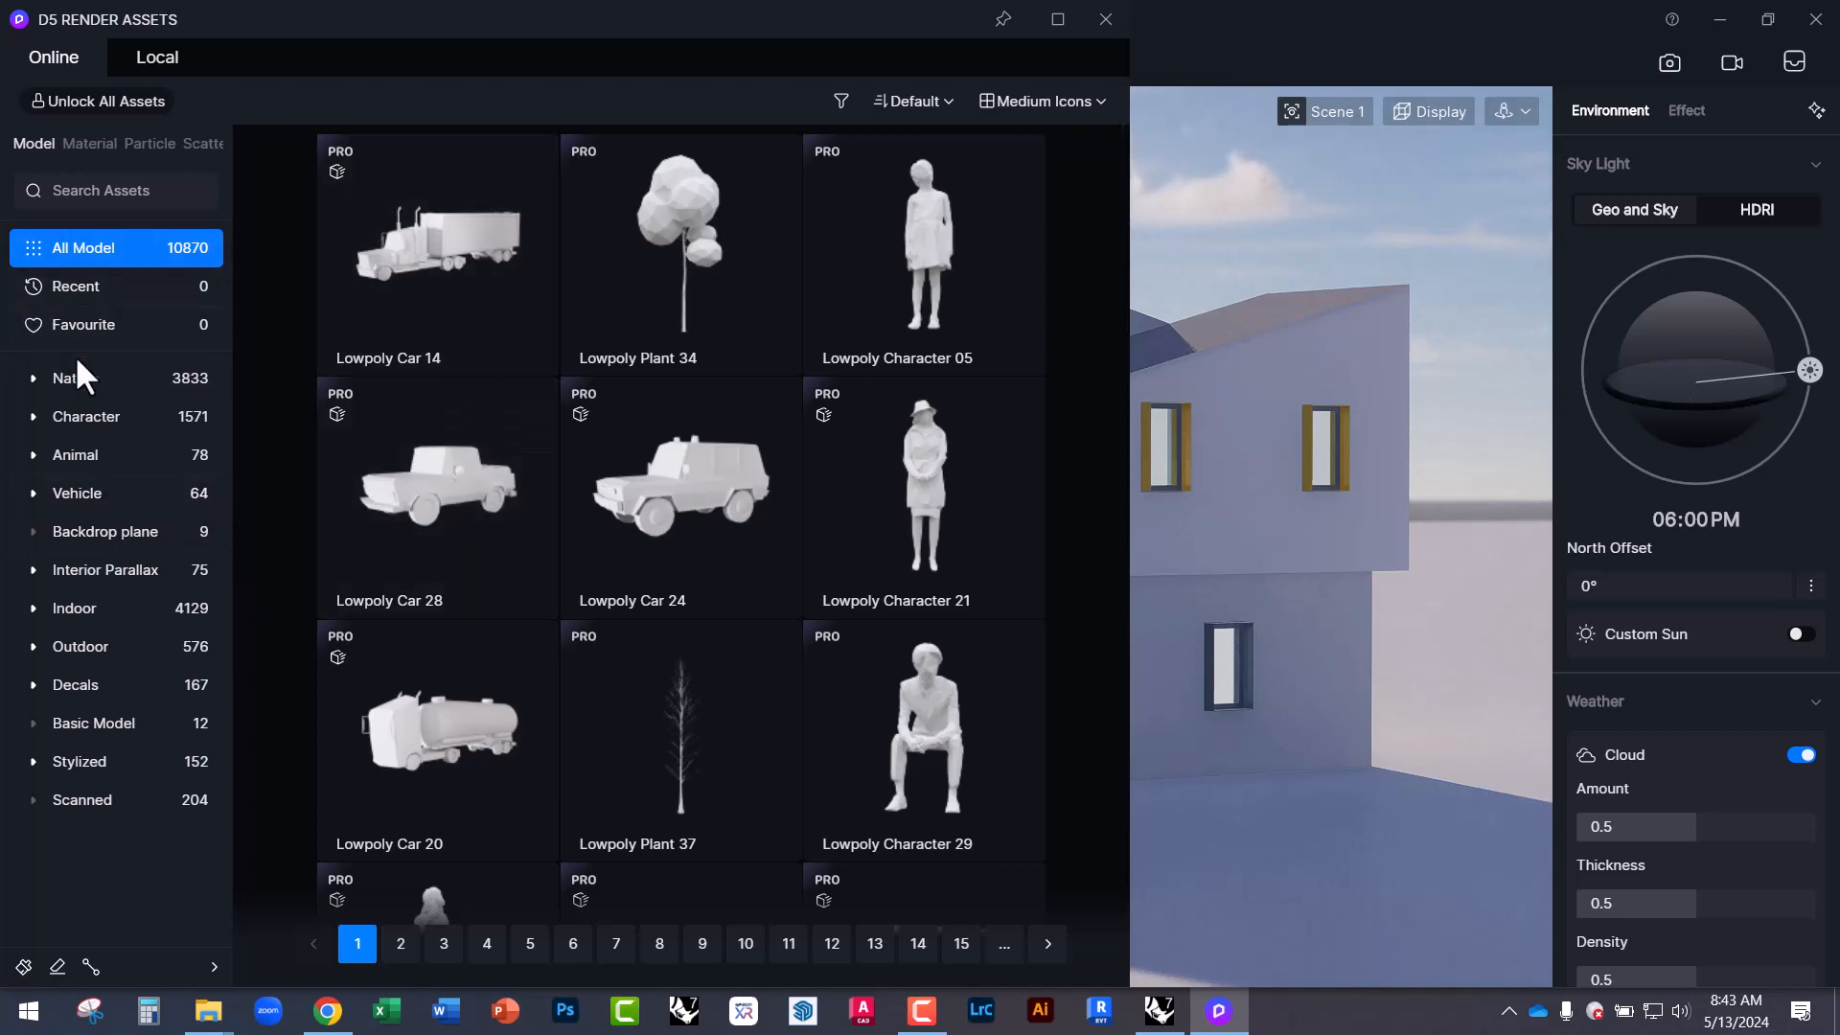
Browse Character > Casual and place the standing Edward figure in front of the house.
left_click(79, 387)
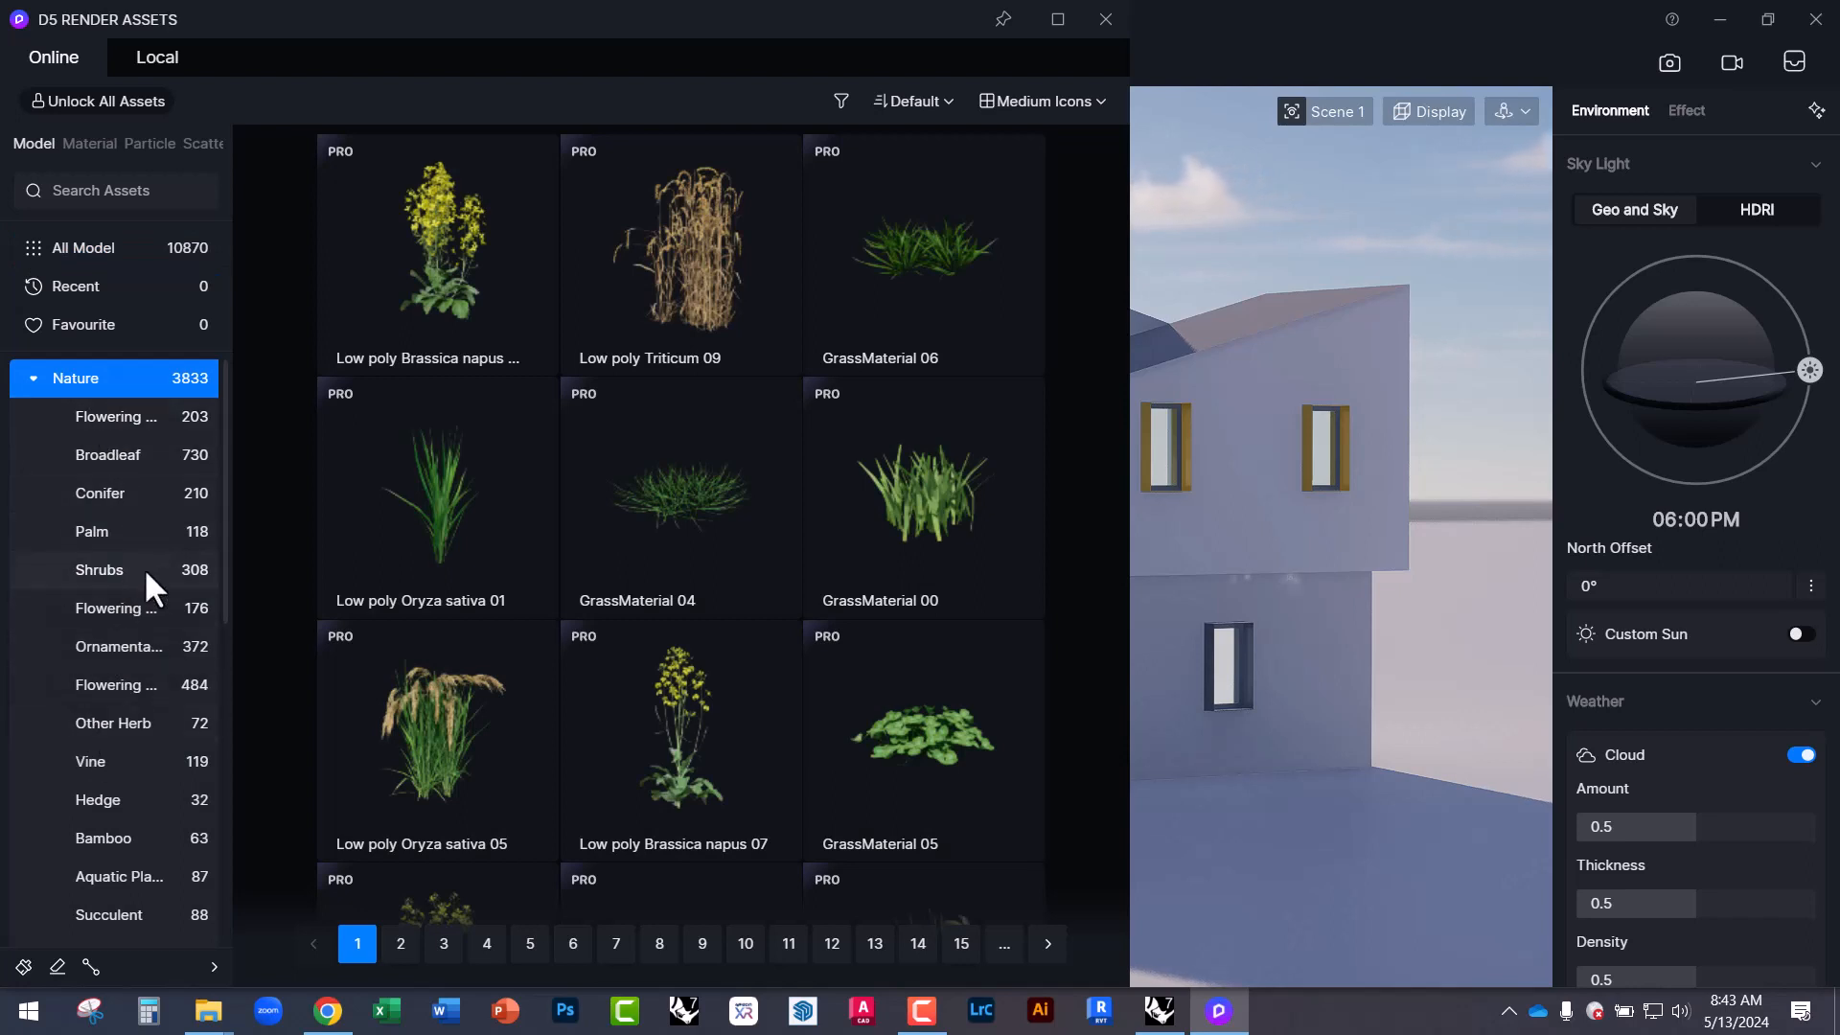
left_click(32, 380)
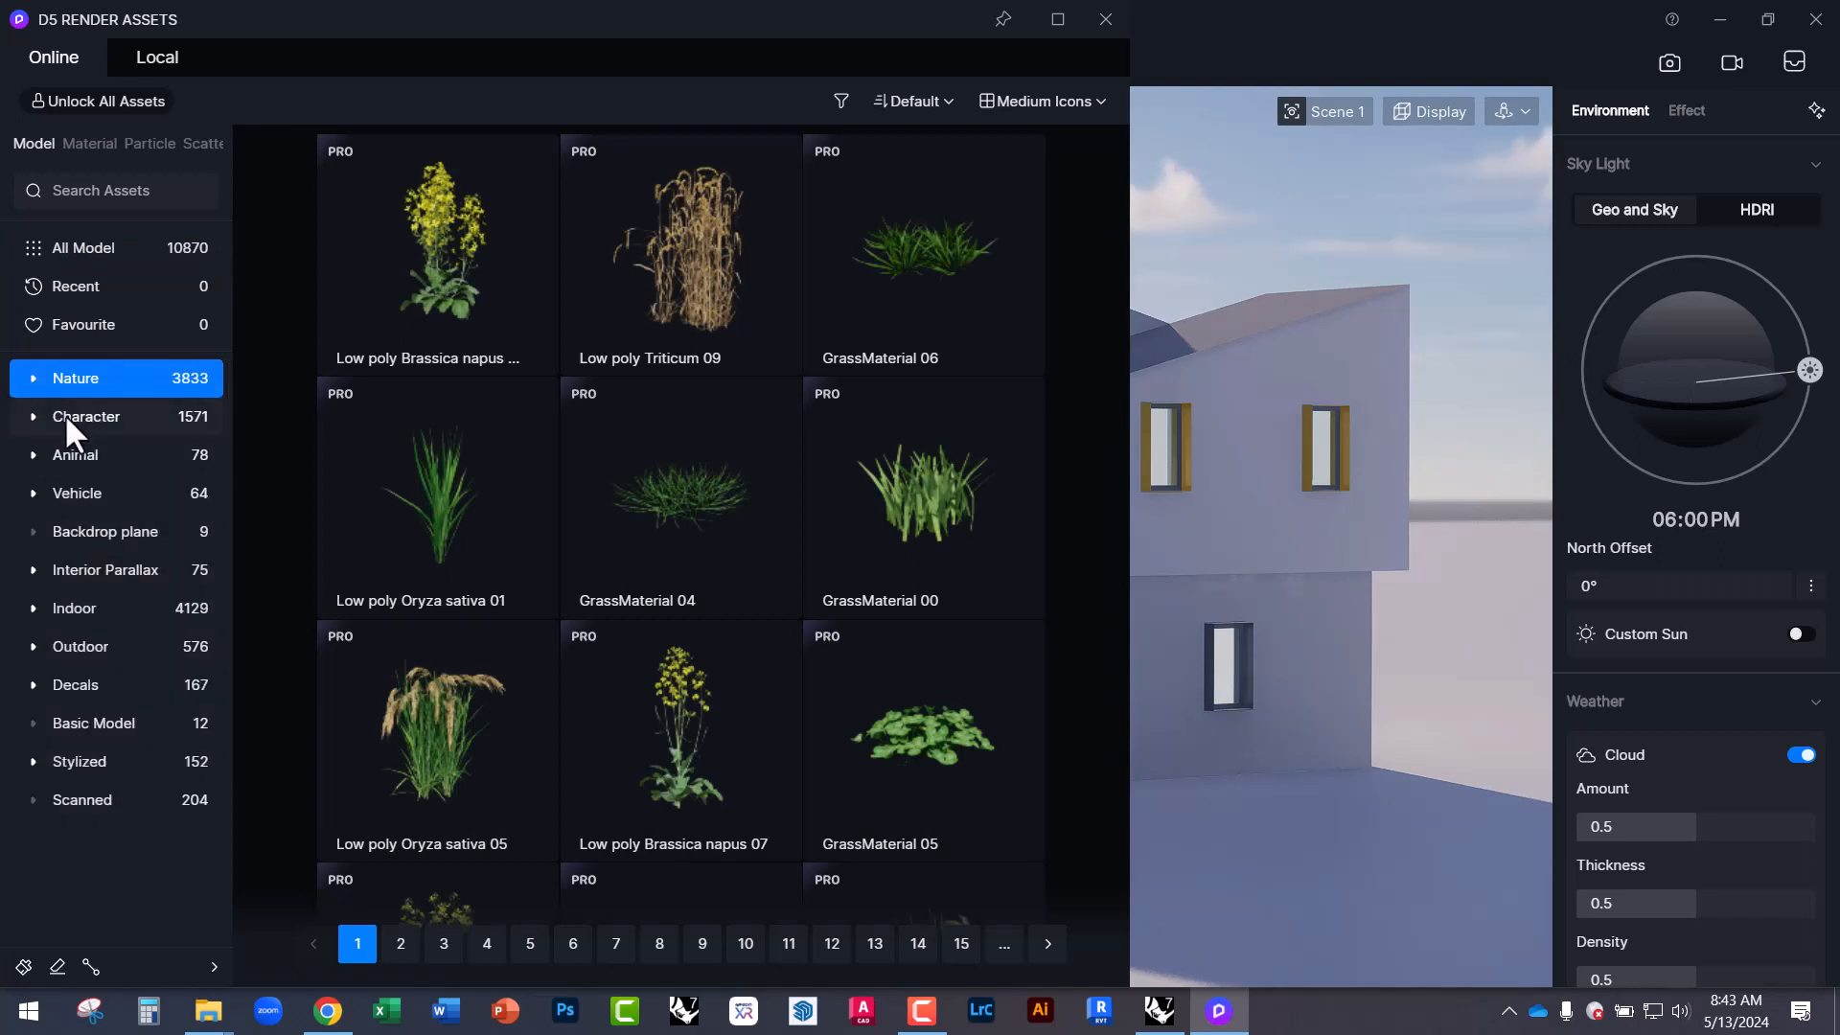
left_click(66, 415)
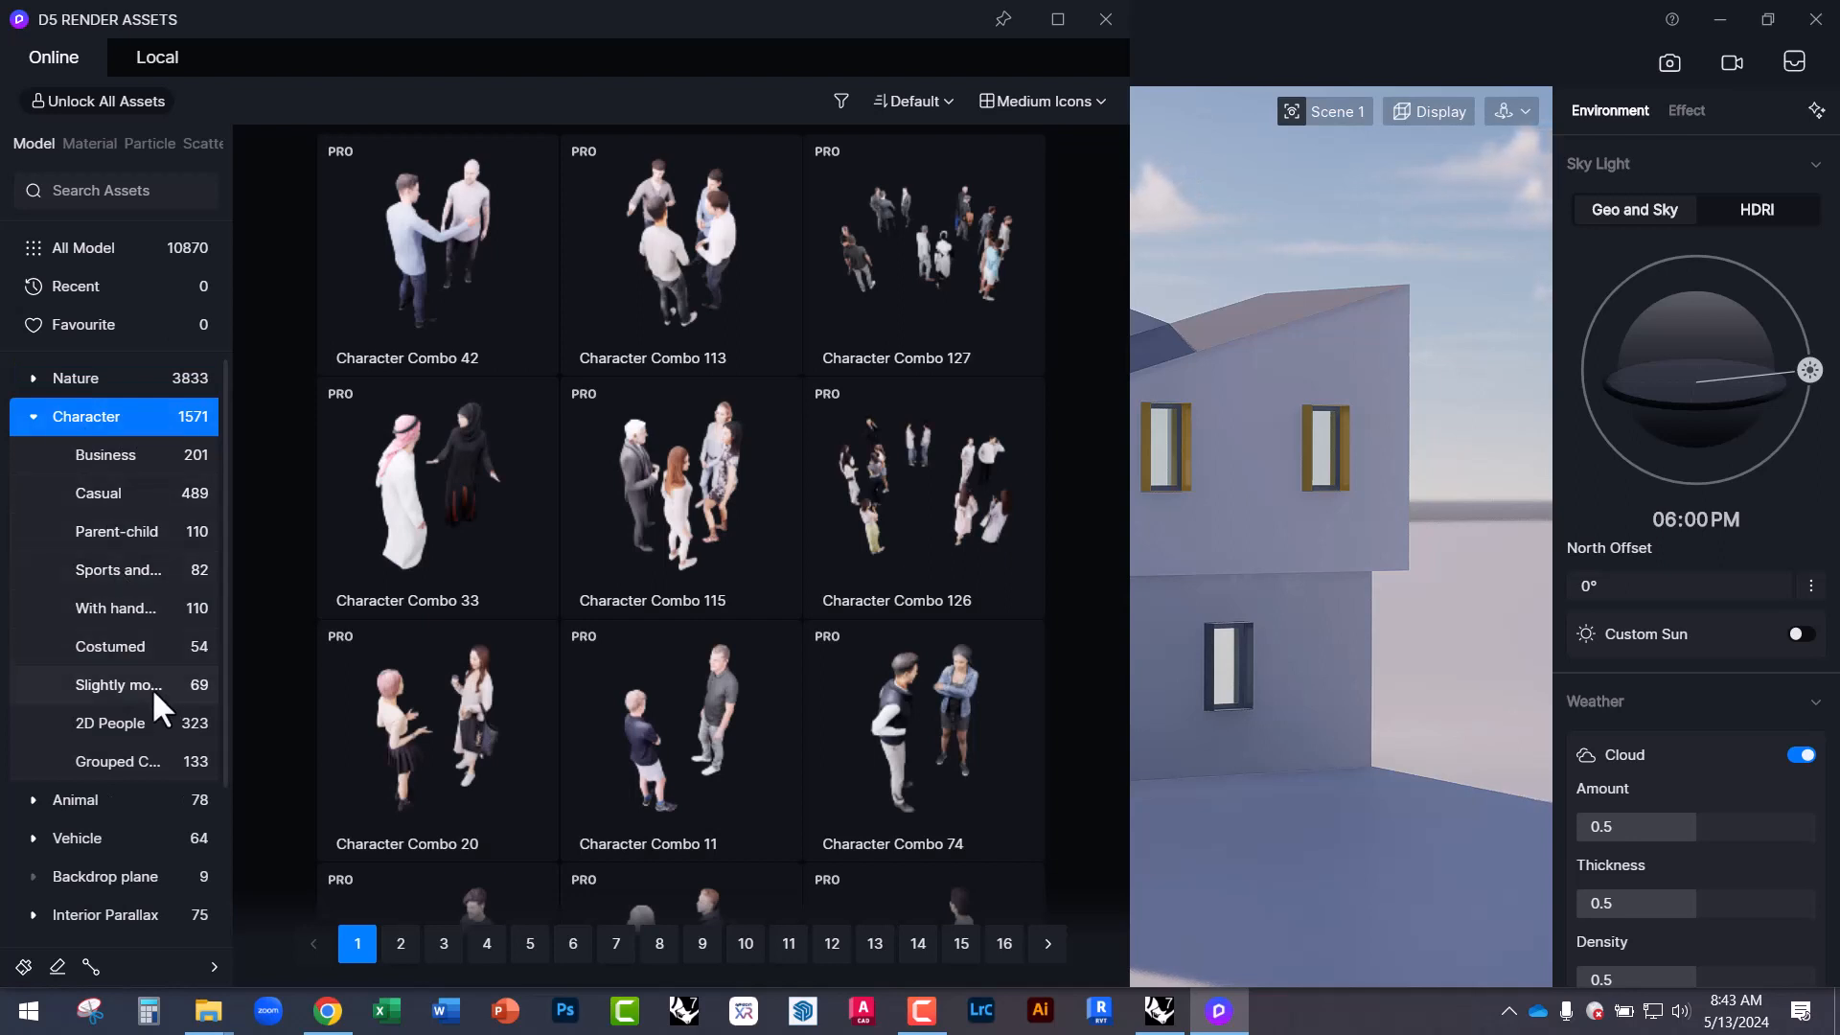
left_click(113, 454)
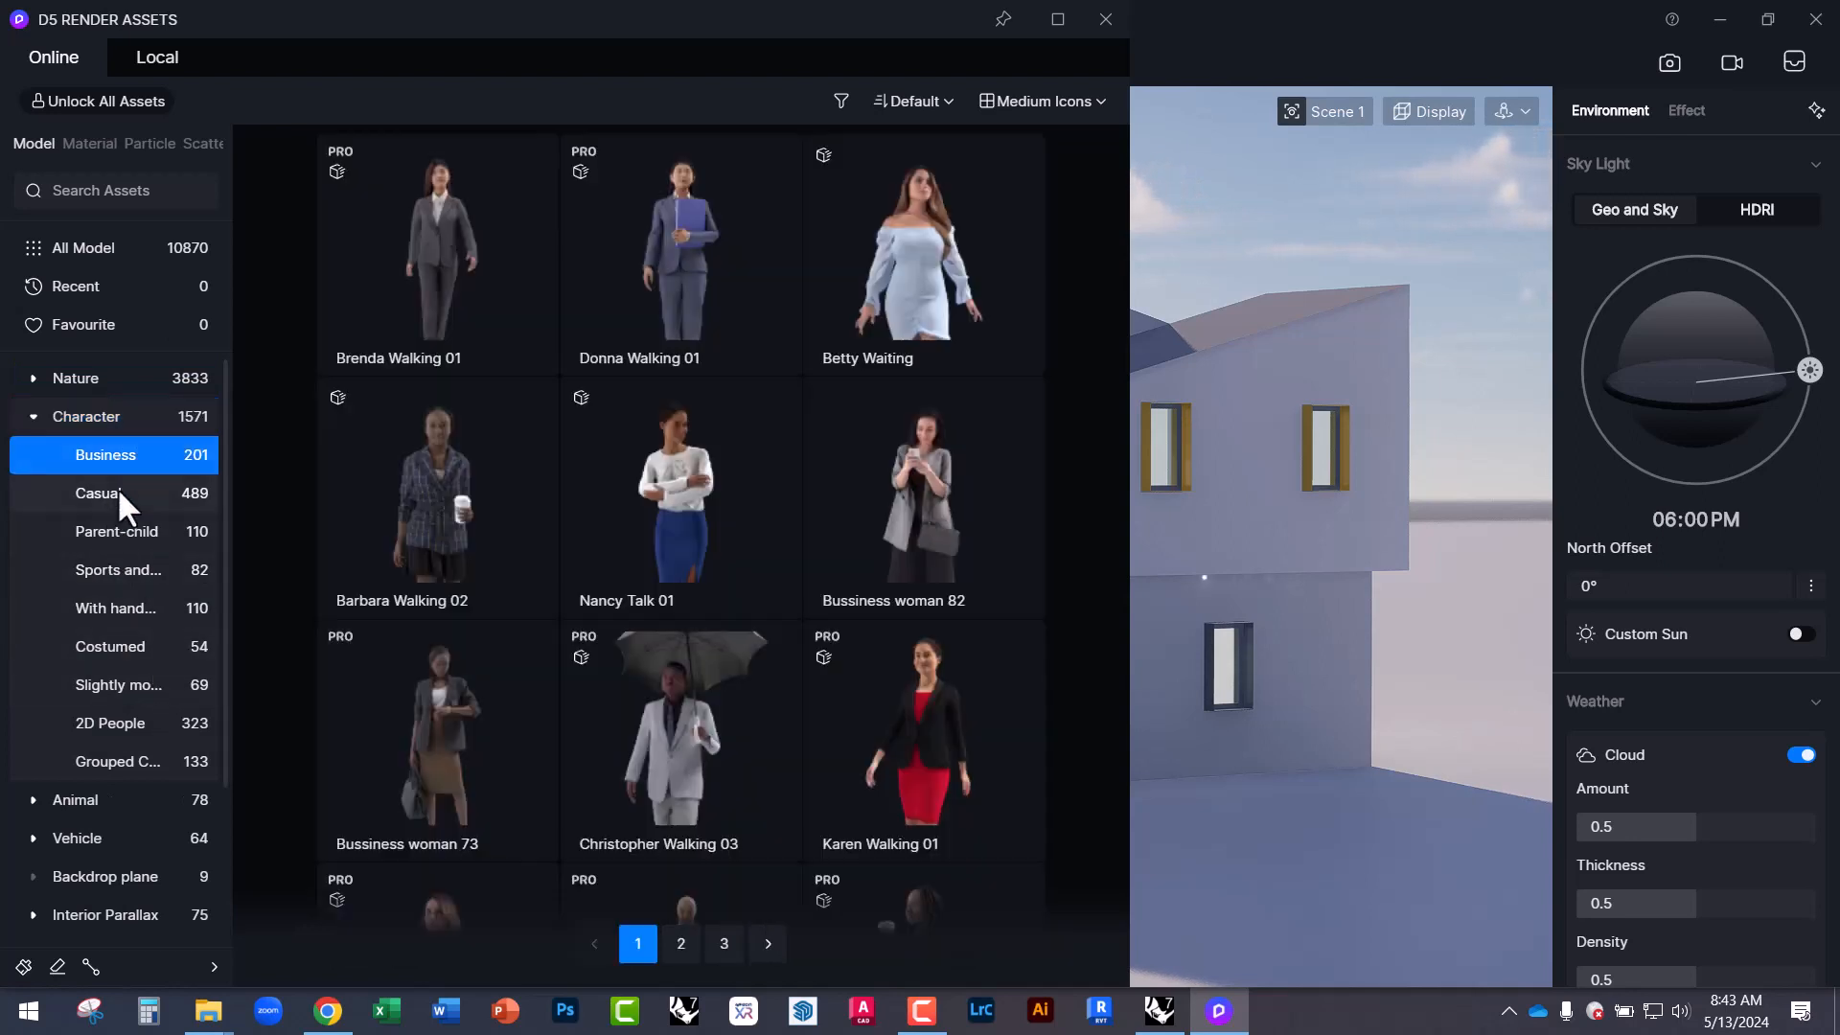
left_click(118, 492)
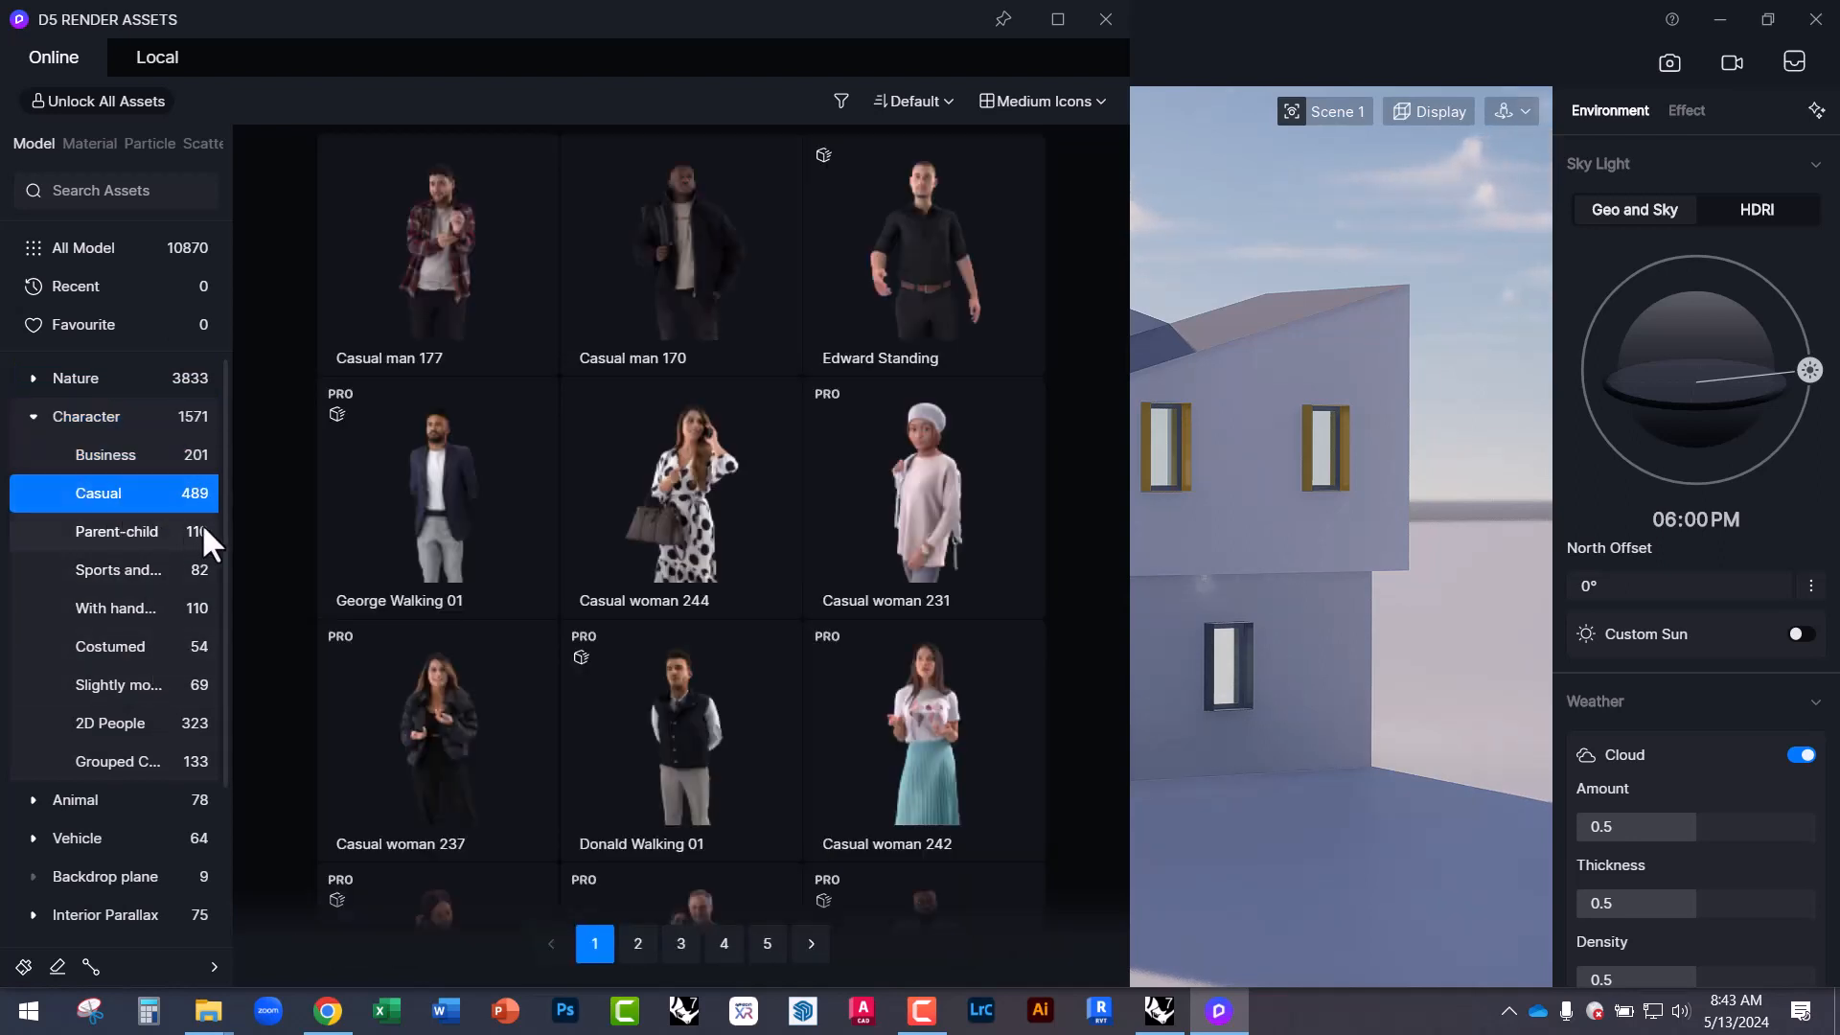
left_click(885, 284)
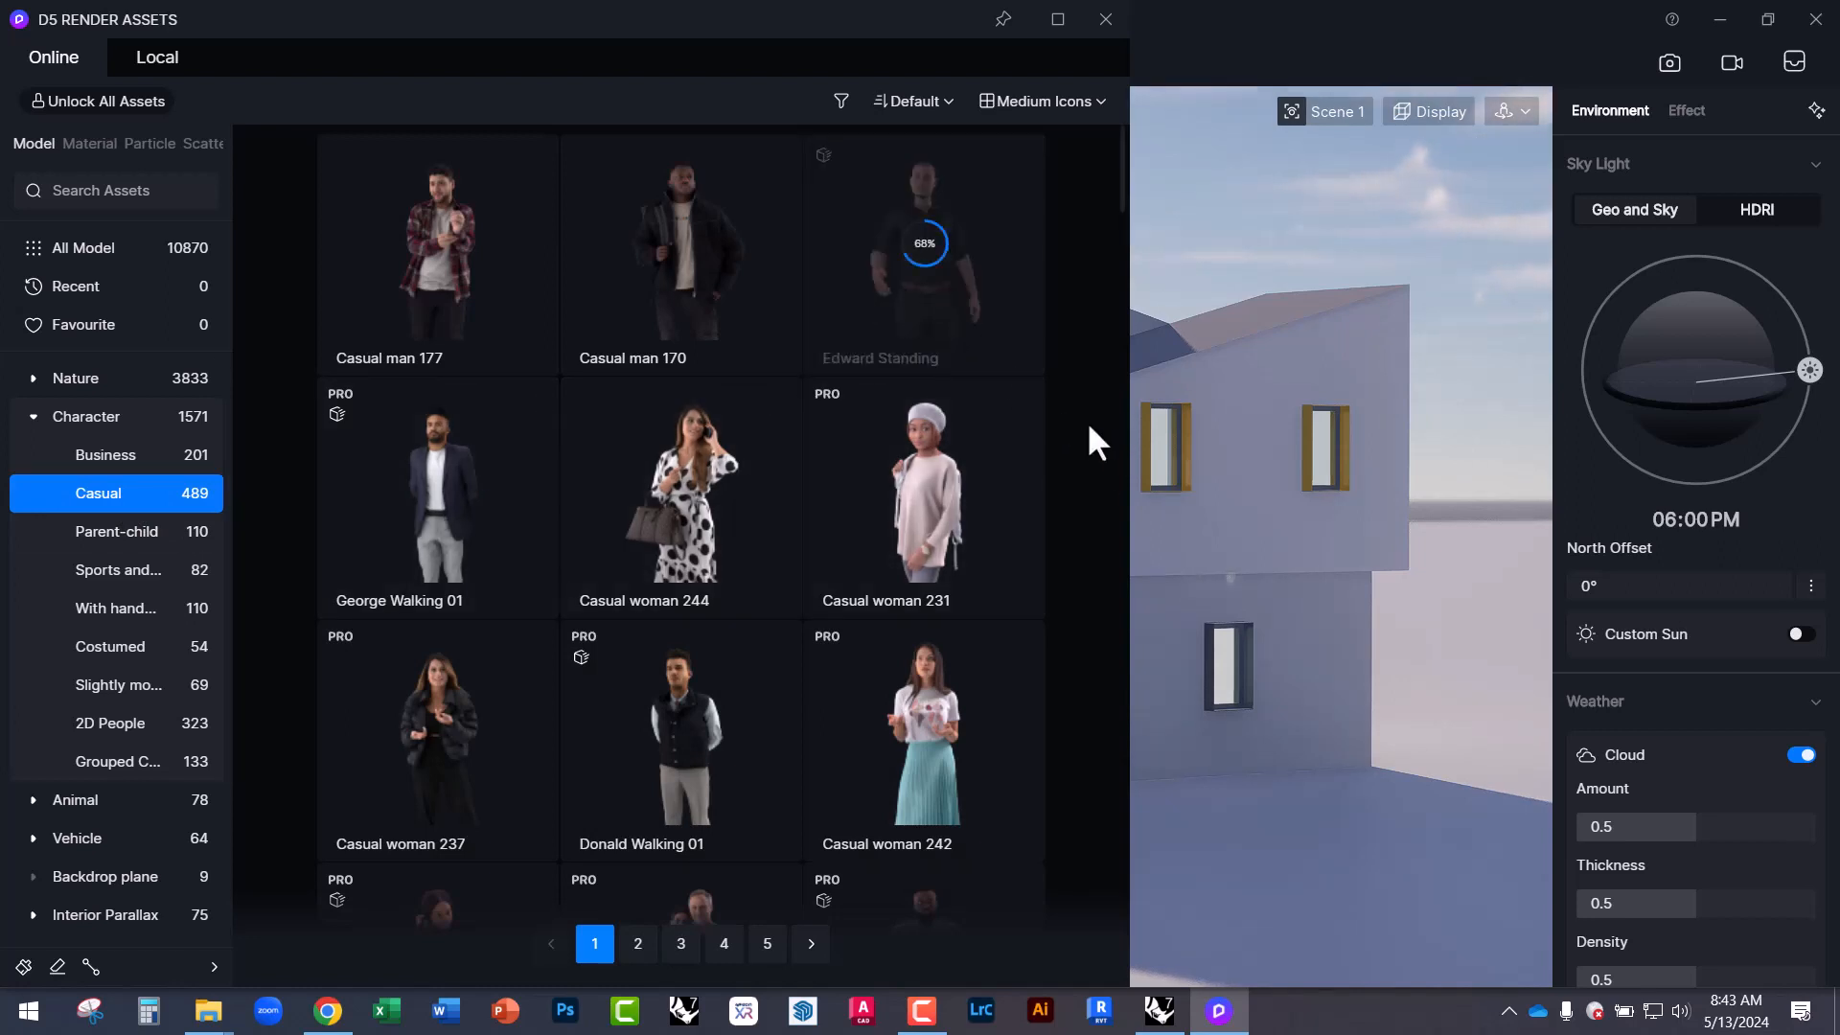
left_click(895, 266)
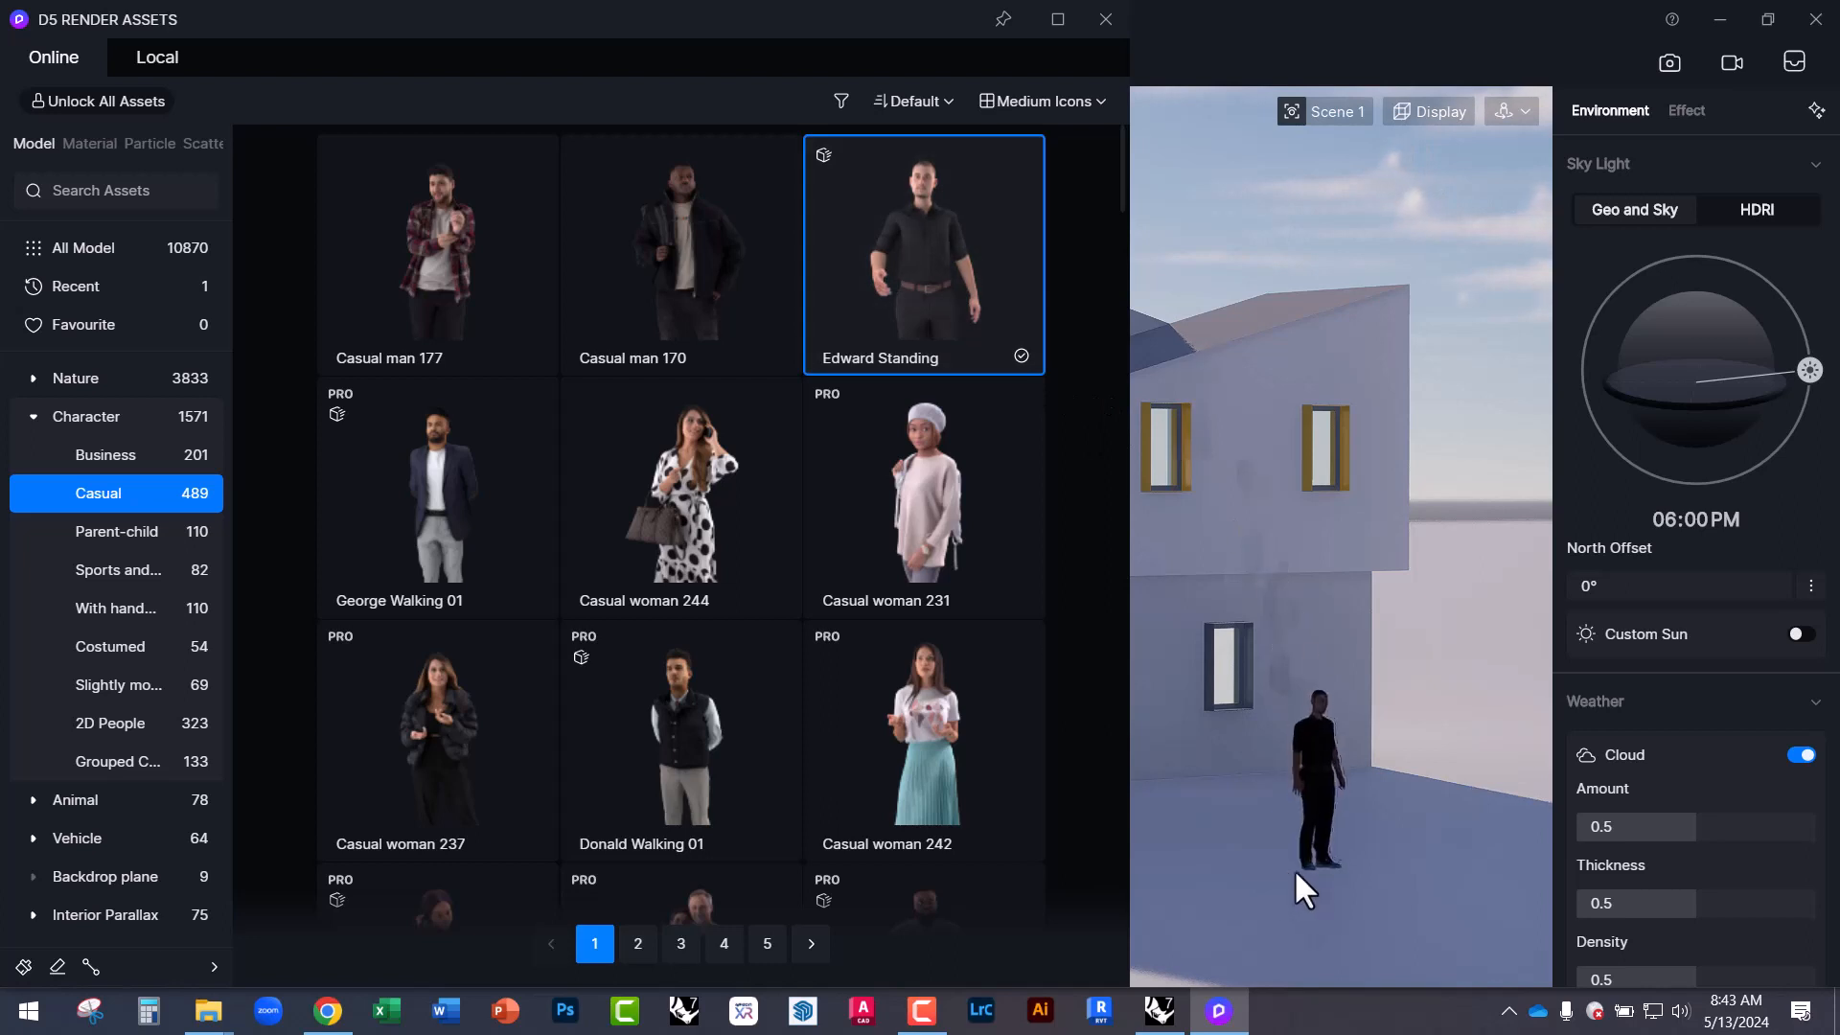
left_click(1210, 857)
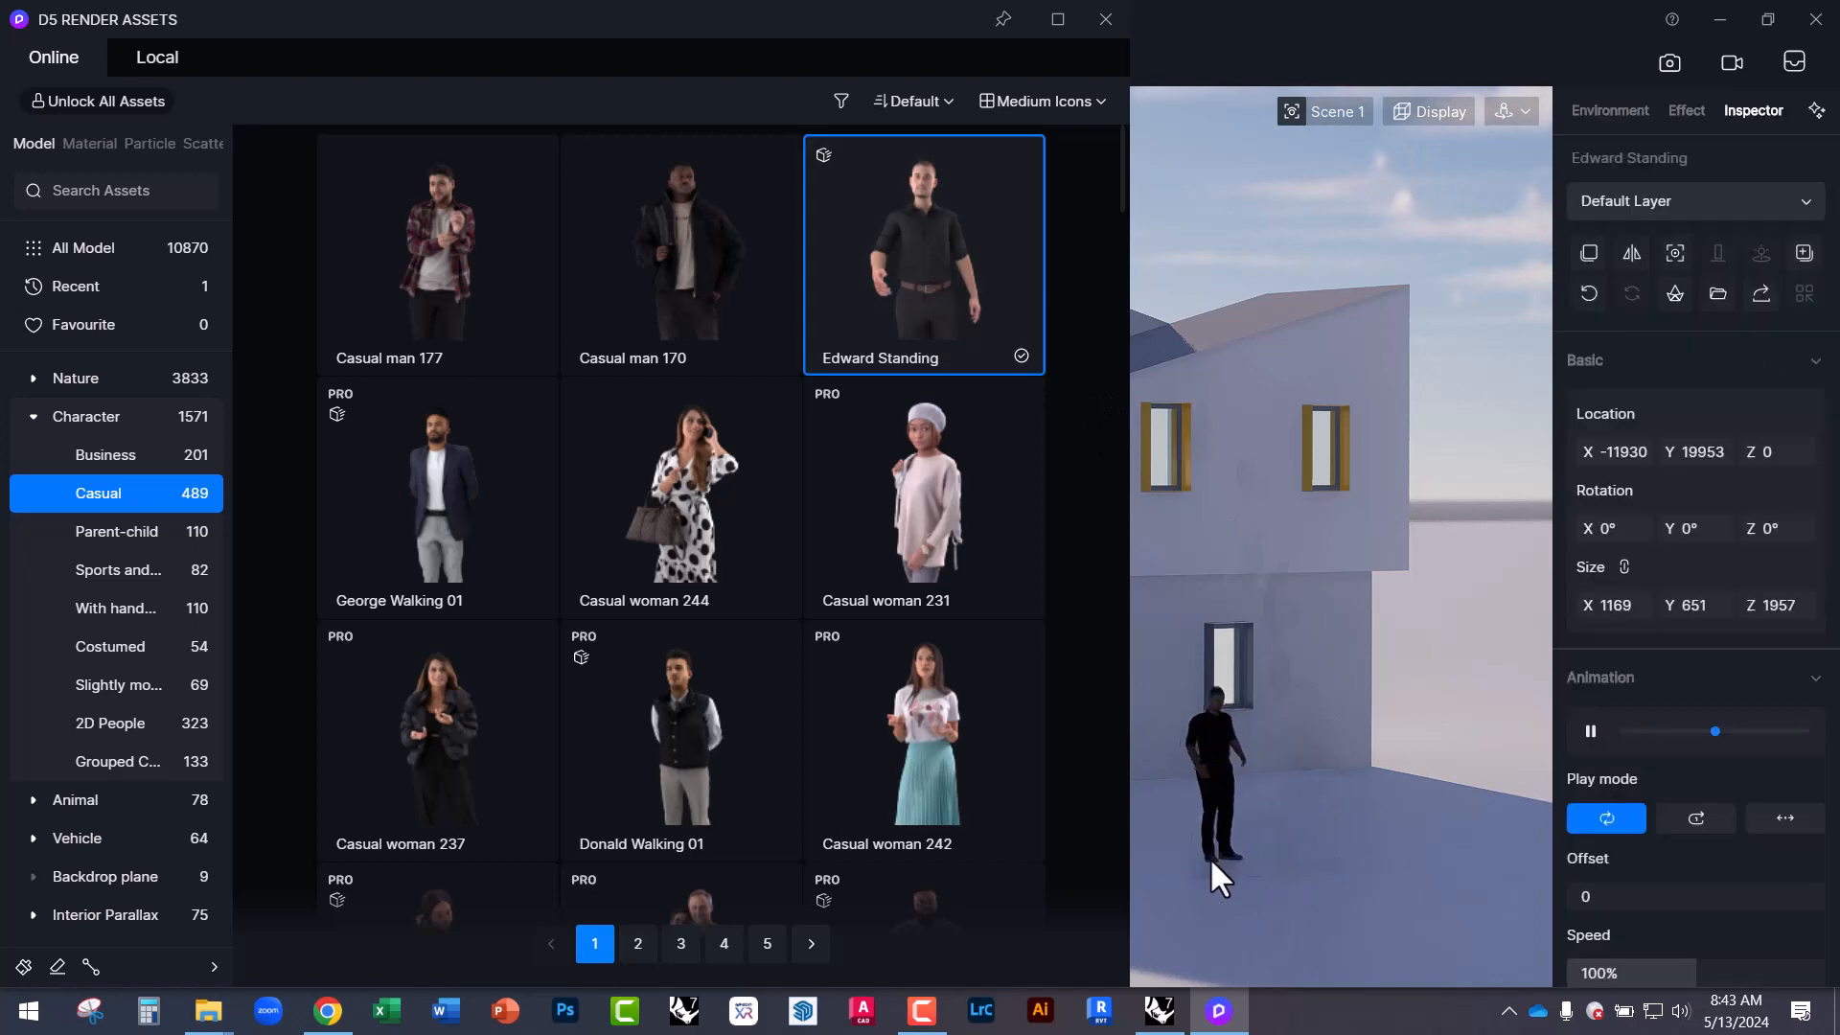
Download Casual man 170, place it beside the first figure, and close the library.
left_click(676, 287)
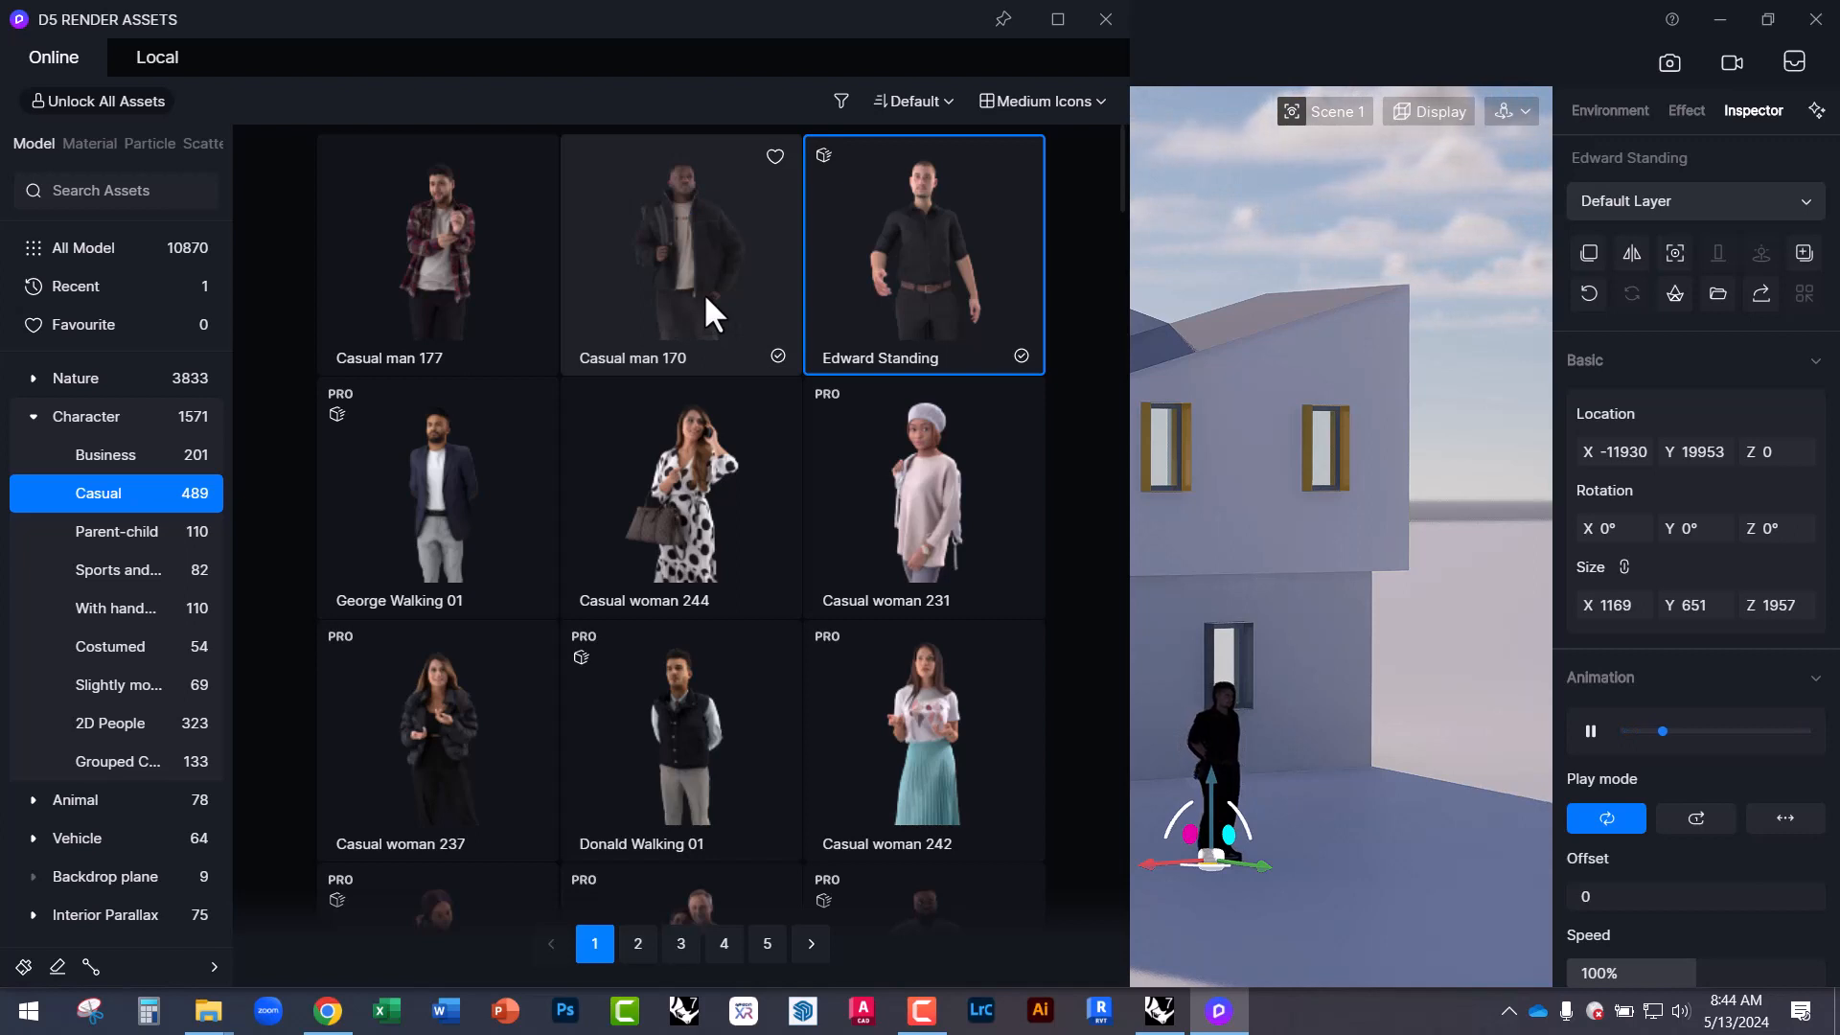
left_click(704, 291)
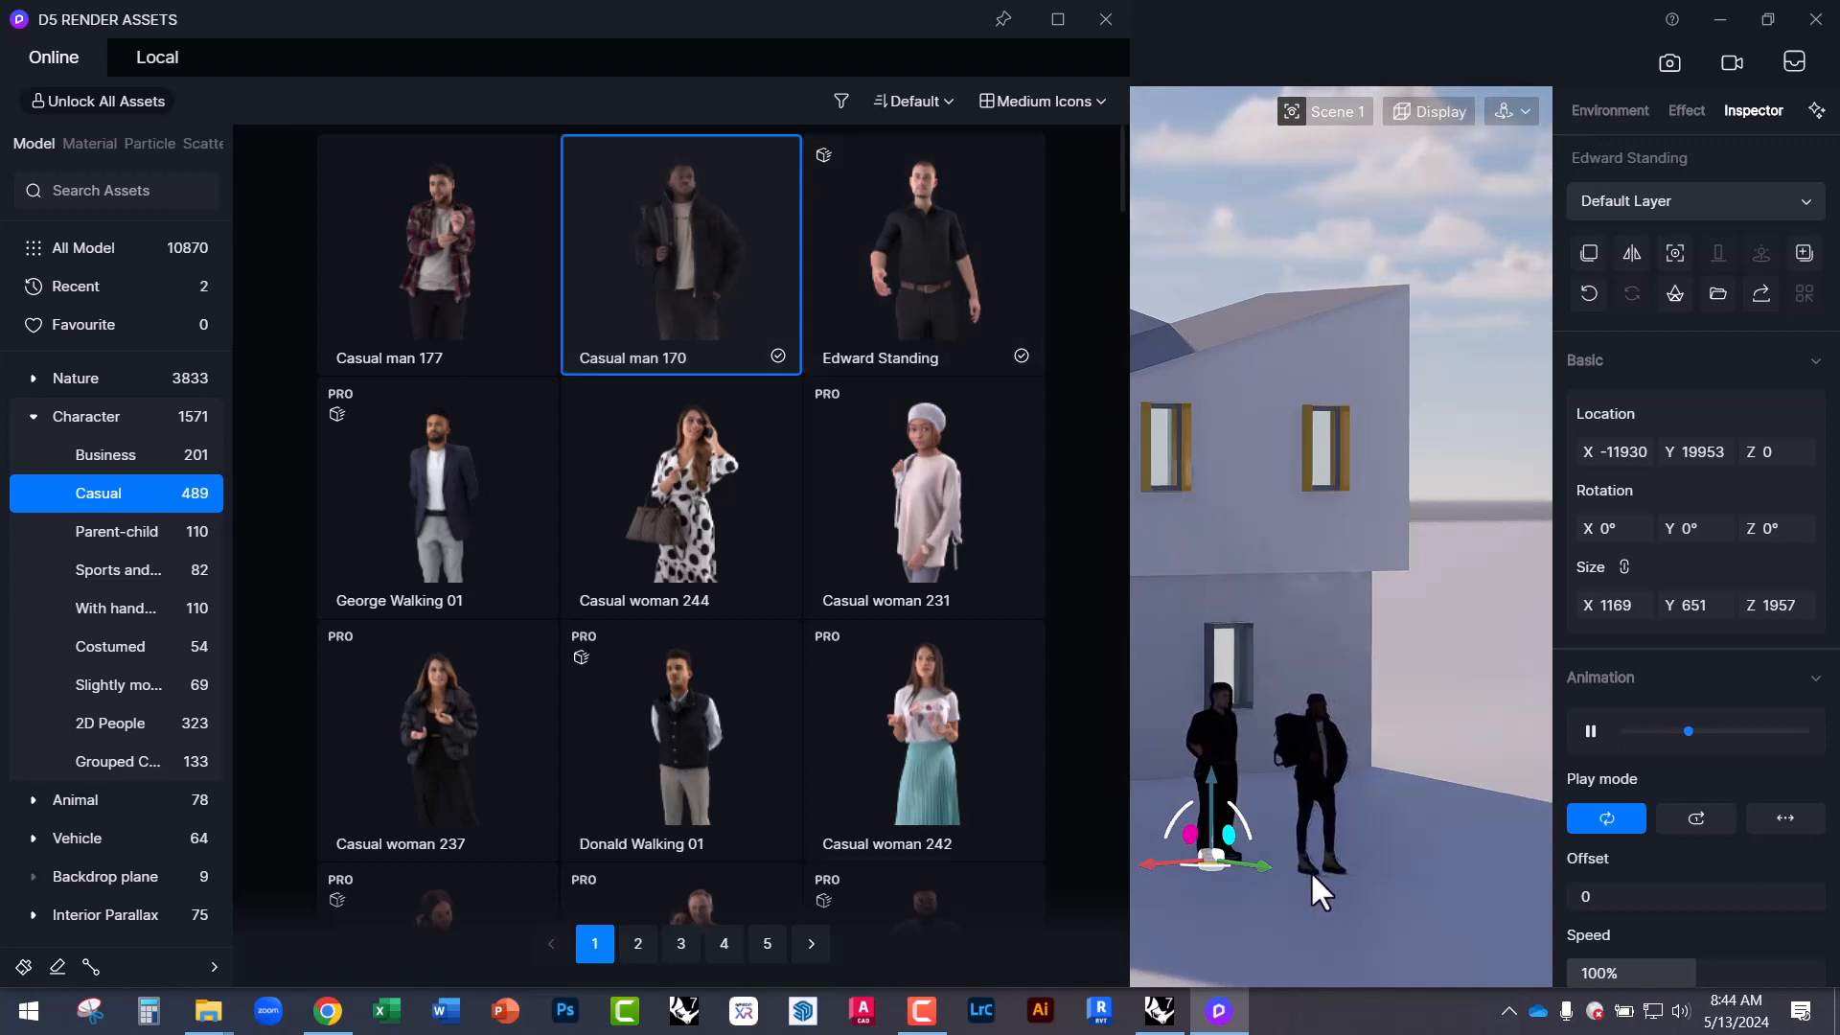
left_click(1311, 874)
key("Escape")
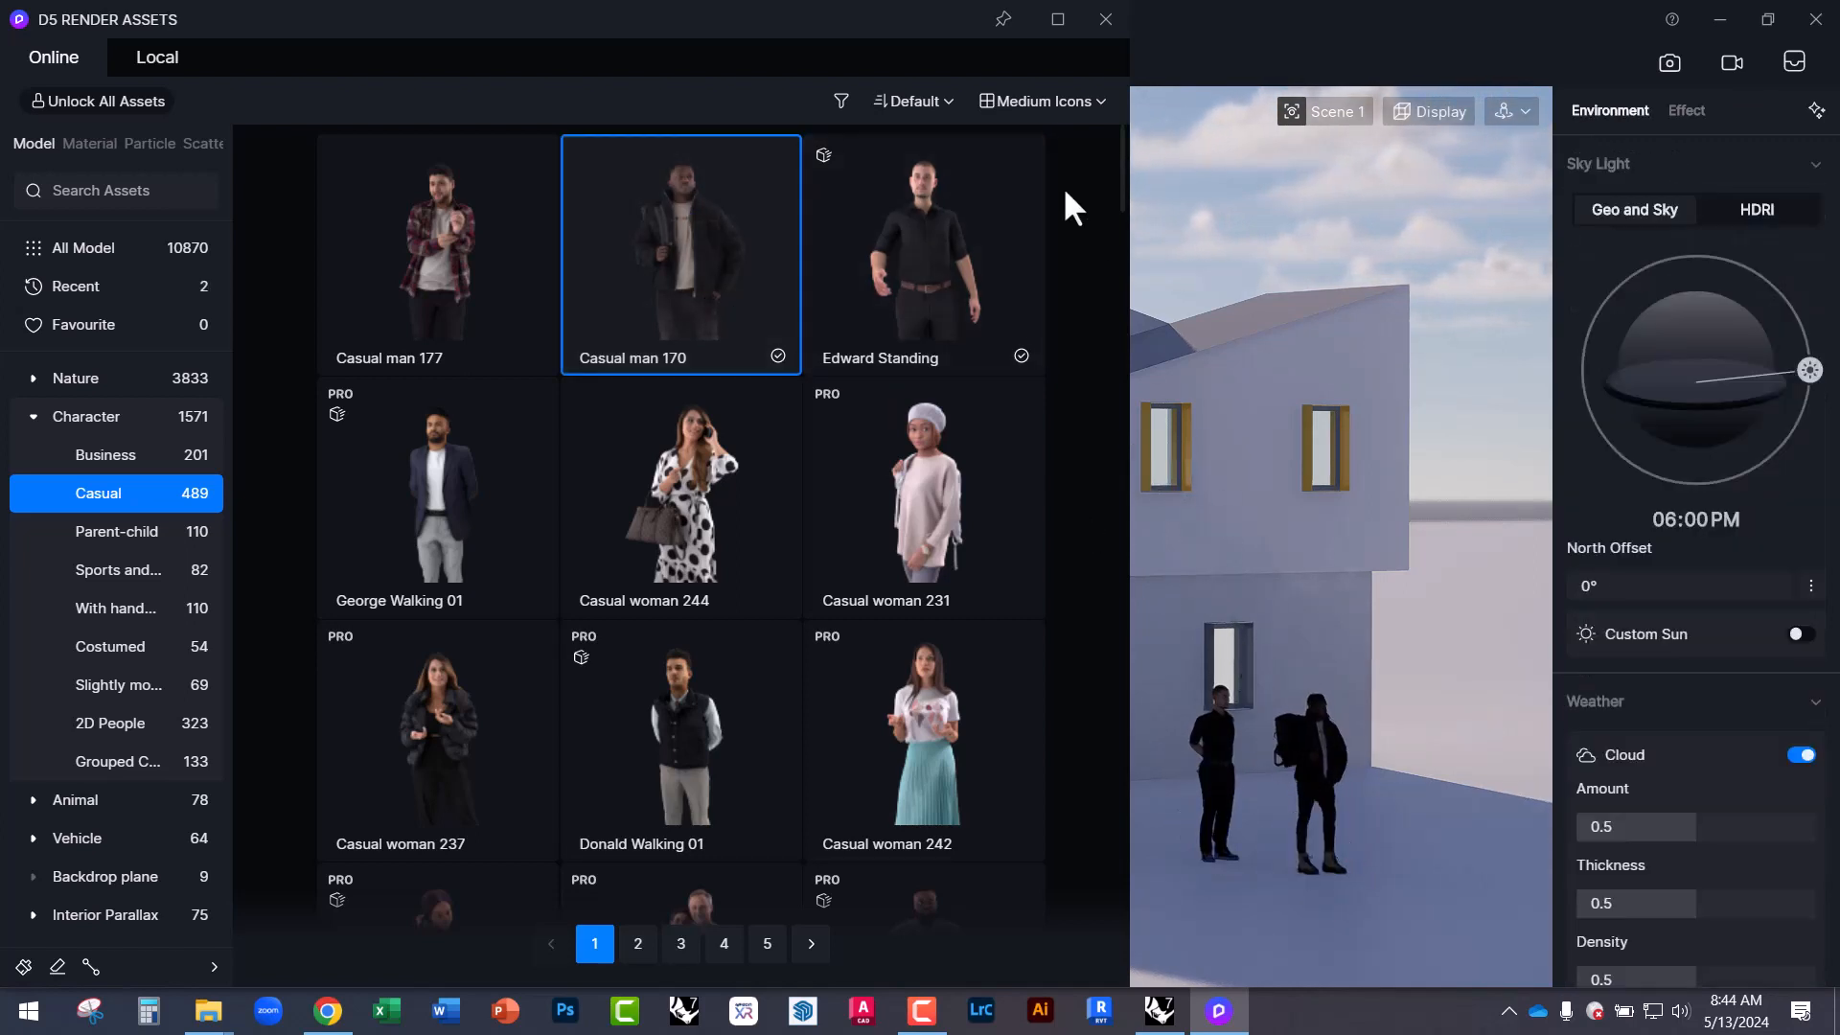
left_click(1104, 20)
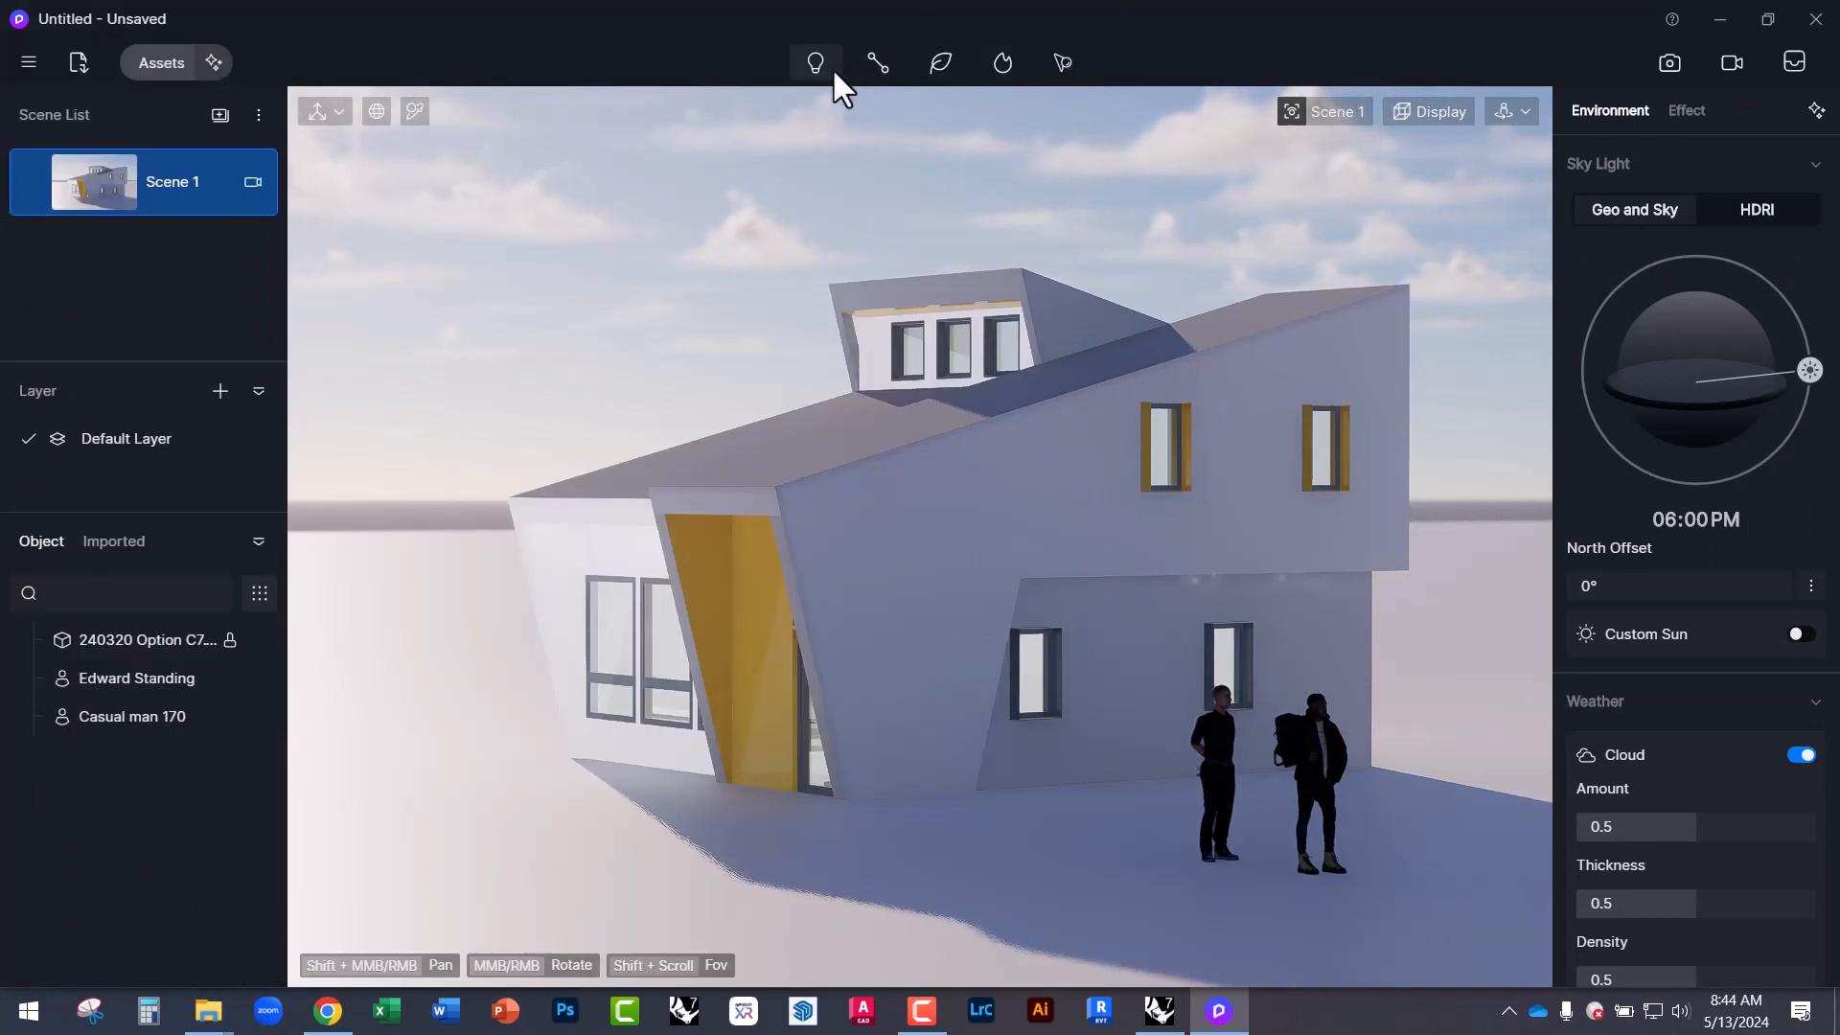
Preview the vegetation tools list, then orbit to an elevated view over the house and figures.
left_click(929, 67)
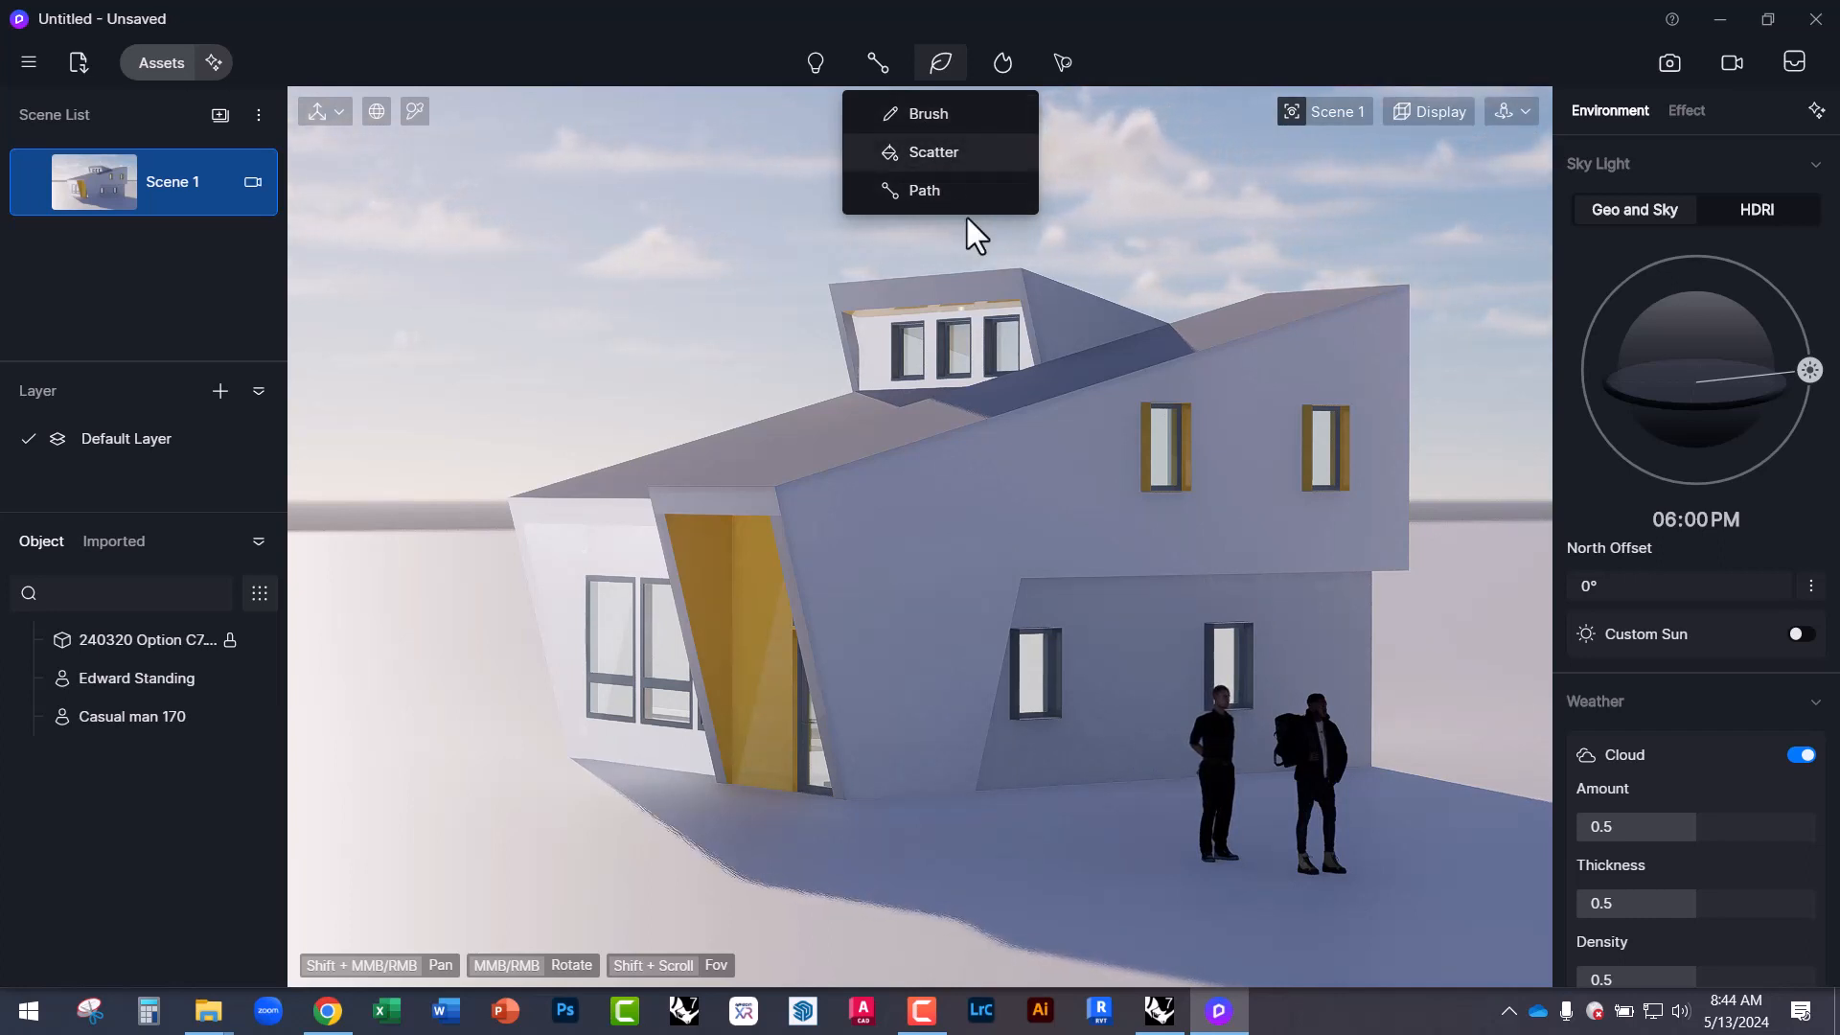
middle_click_drag(968, 217, 1127, 456)
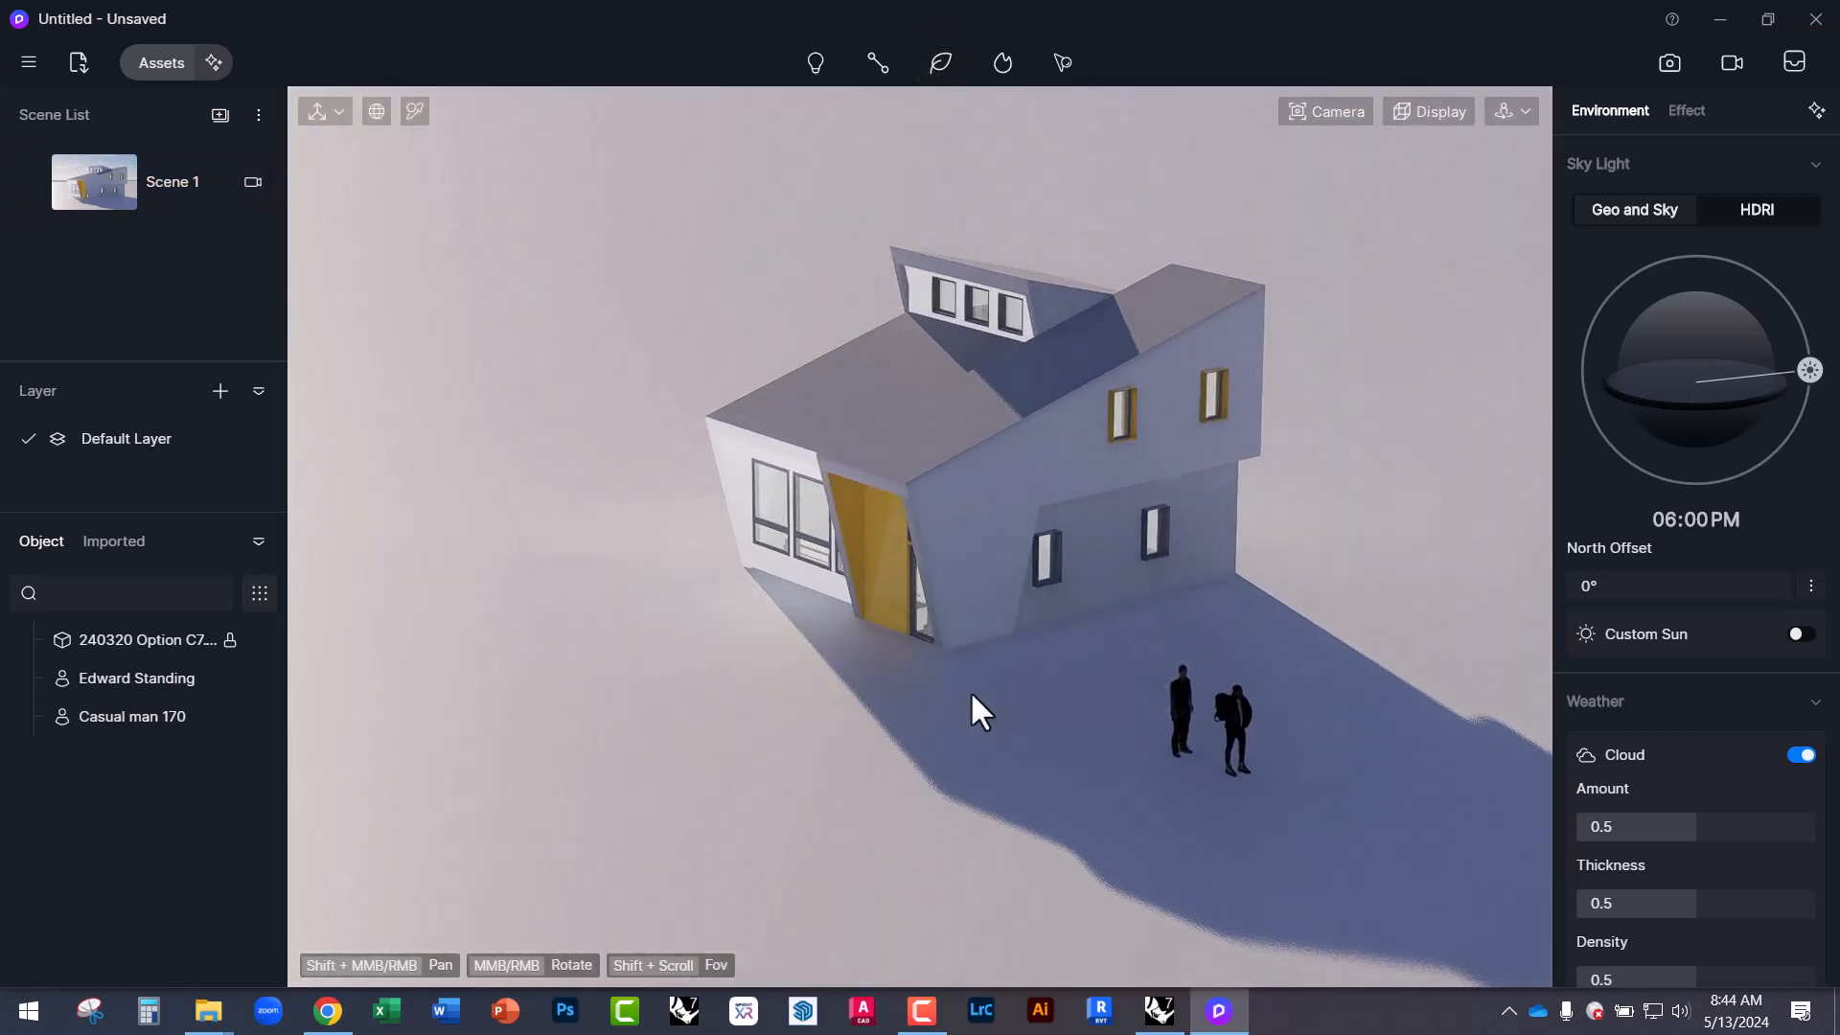
middle_click_drag(1130, 719, 1273, 780)
scroll(1251, 729, "up", 3)
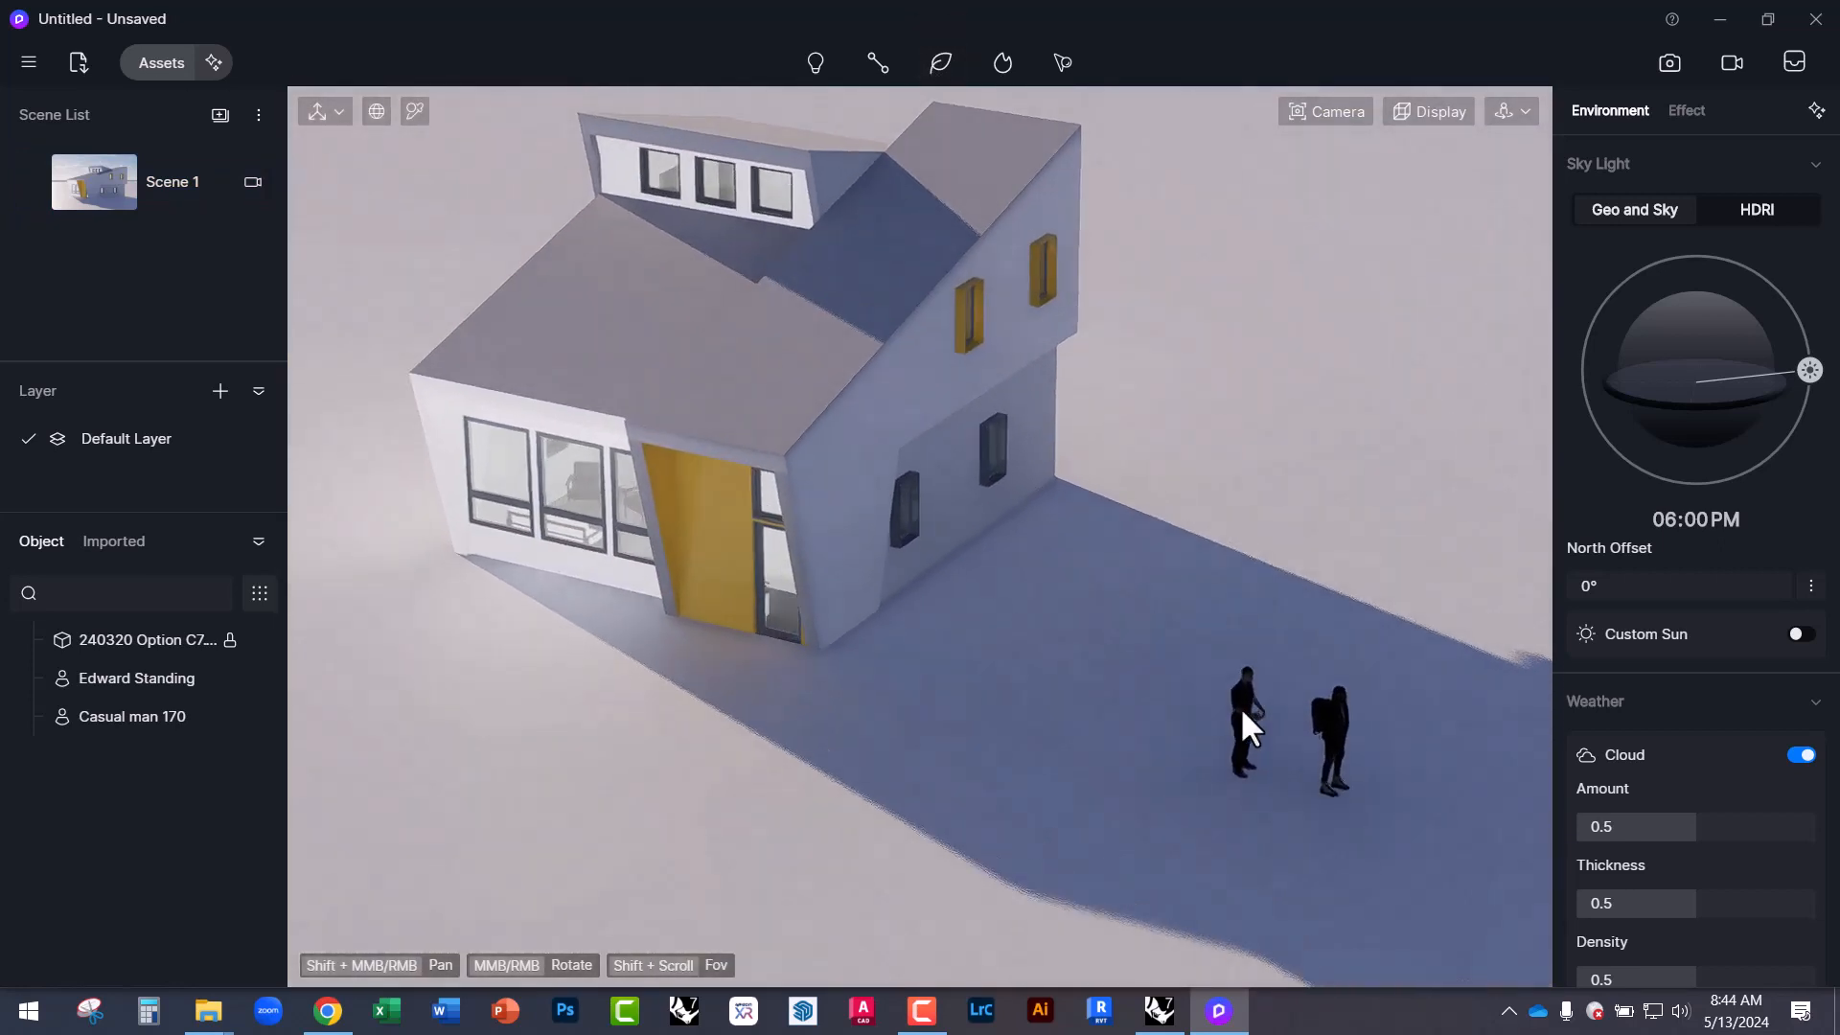
Move the standing man away from the backpack figure and rotate him 100° about the vertical axis.
left_click(1240, 706)
scroll(1361, 825, "up", 2)
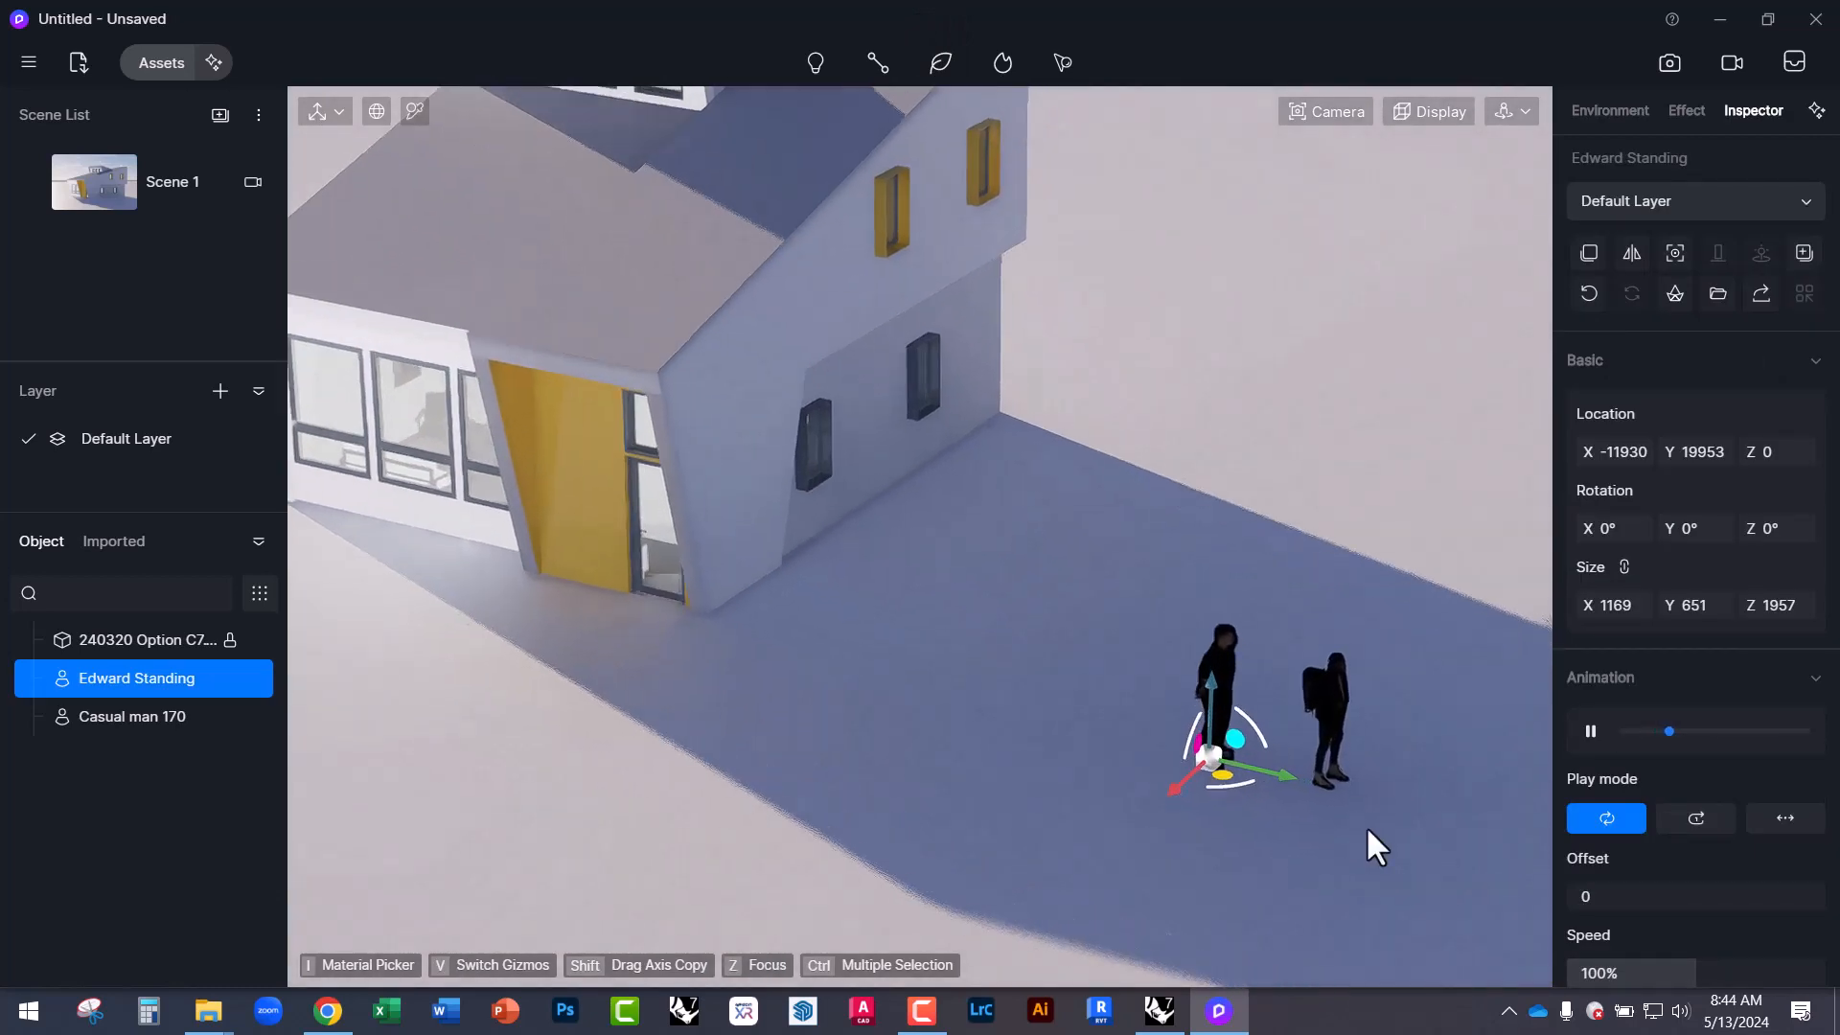
scroll(1342, 795, "up", 3)
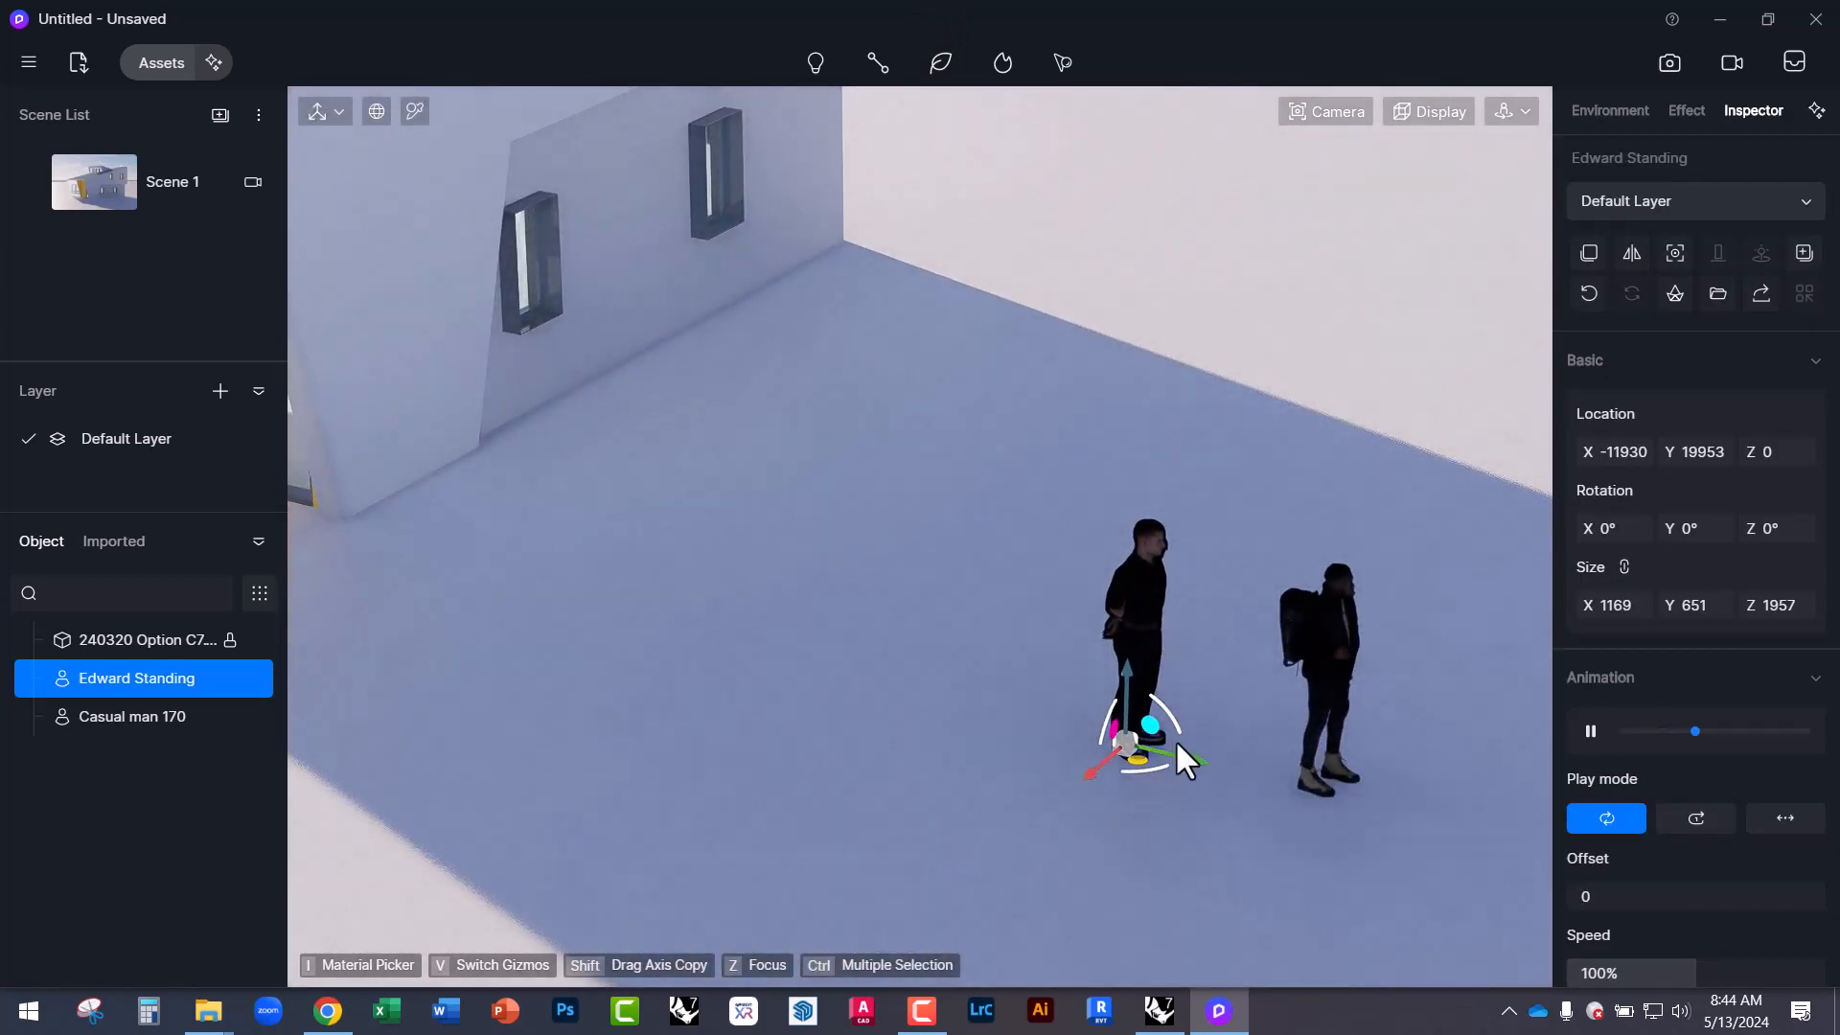
left_click_drag(1193, 759, 781, 673)
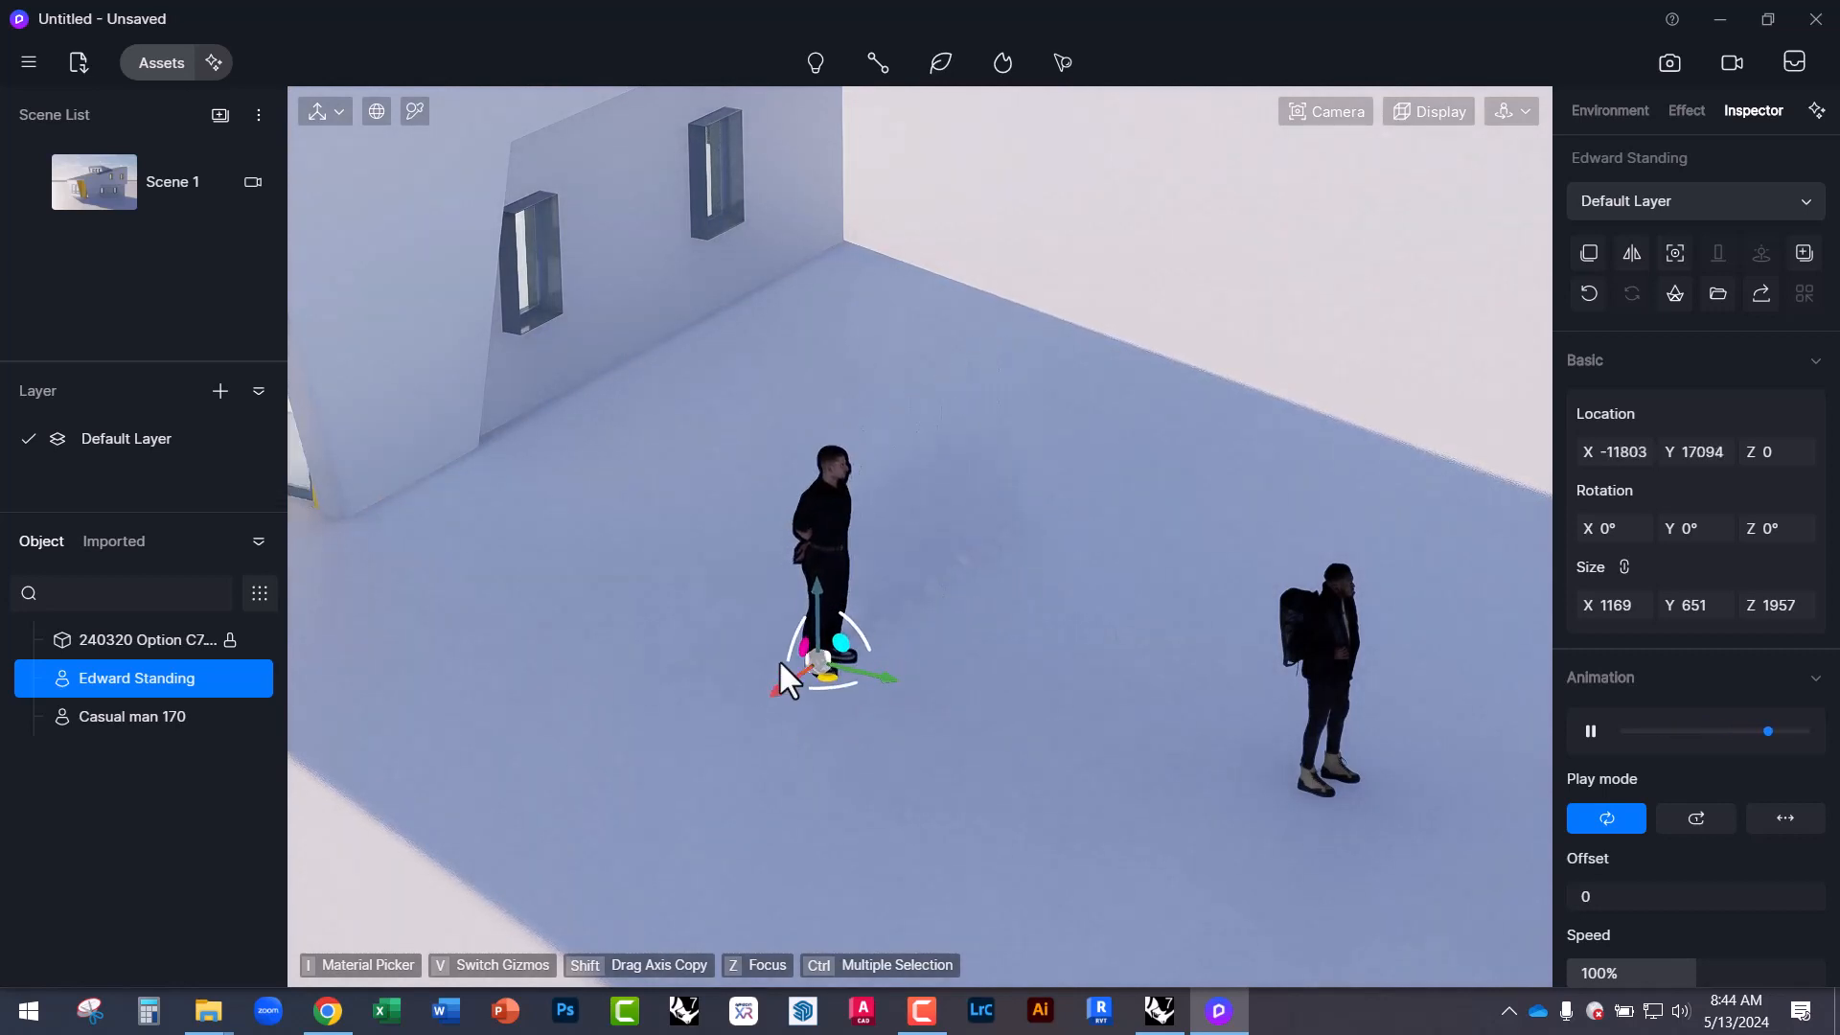
left_click(853, 624)
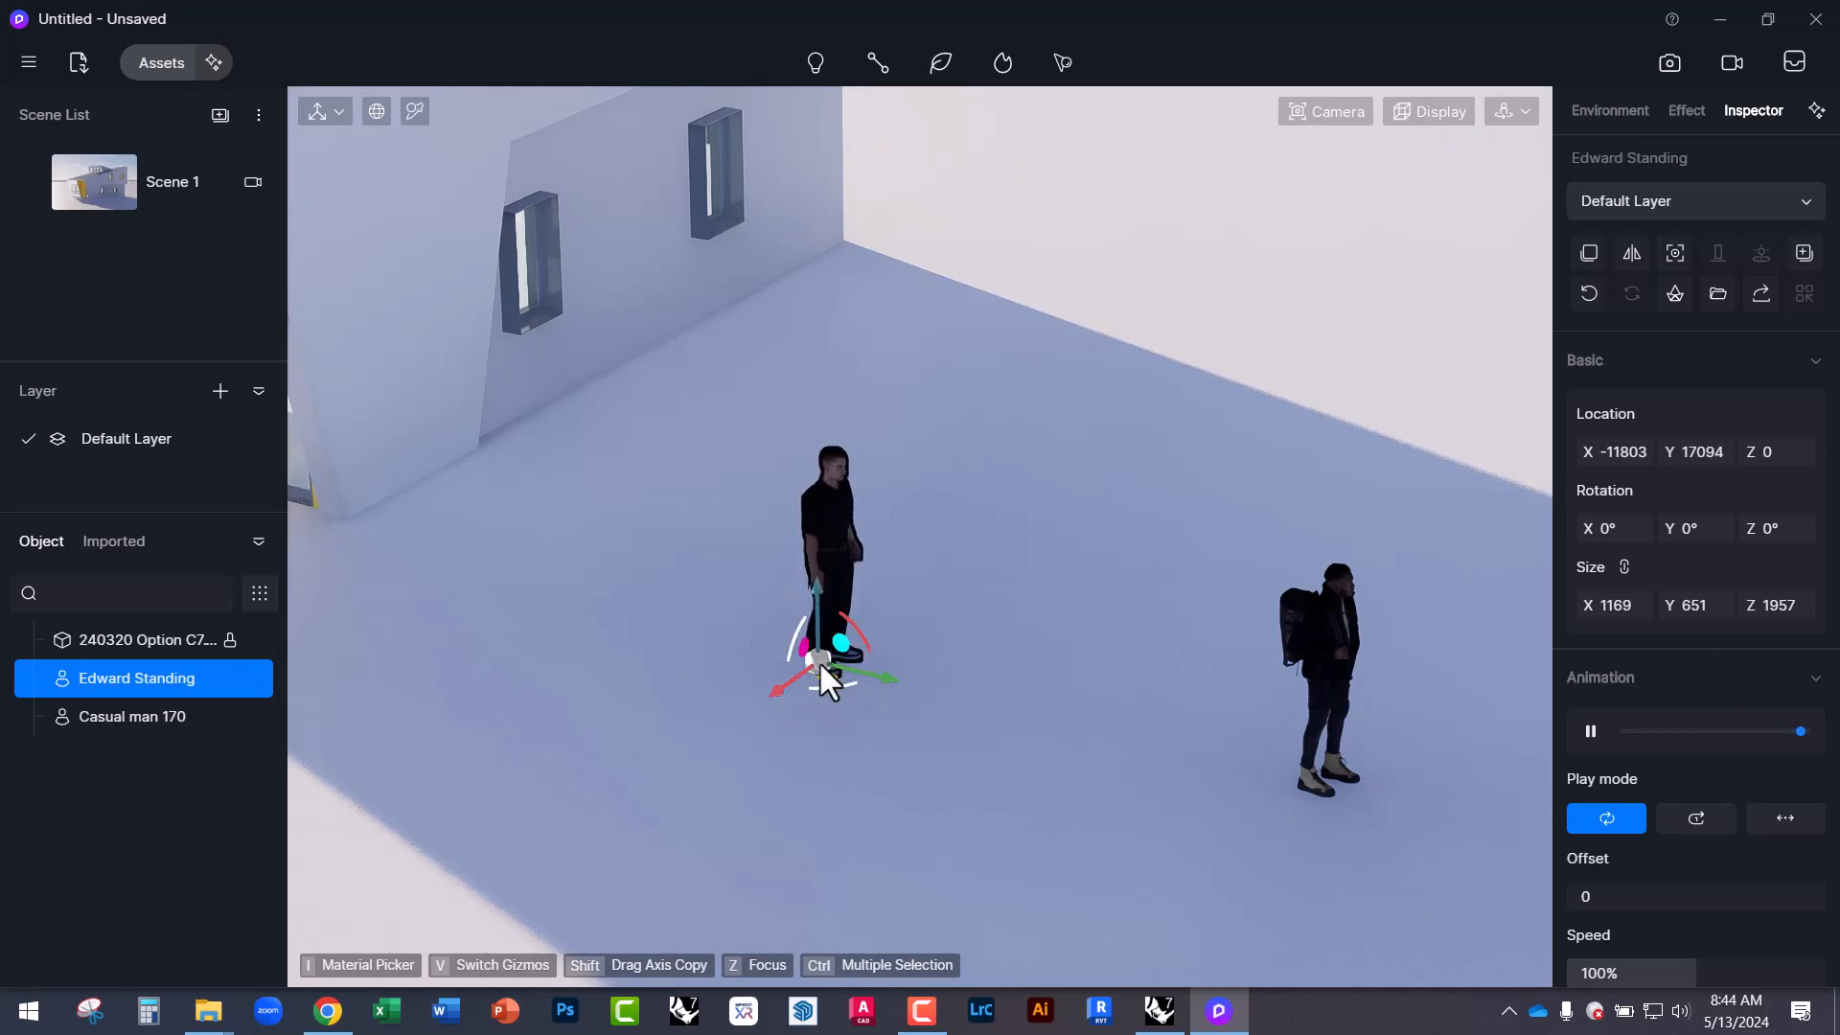
left_click_drag(826, 688, 692, 662)
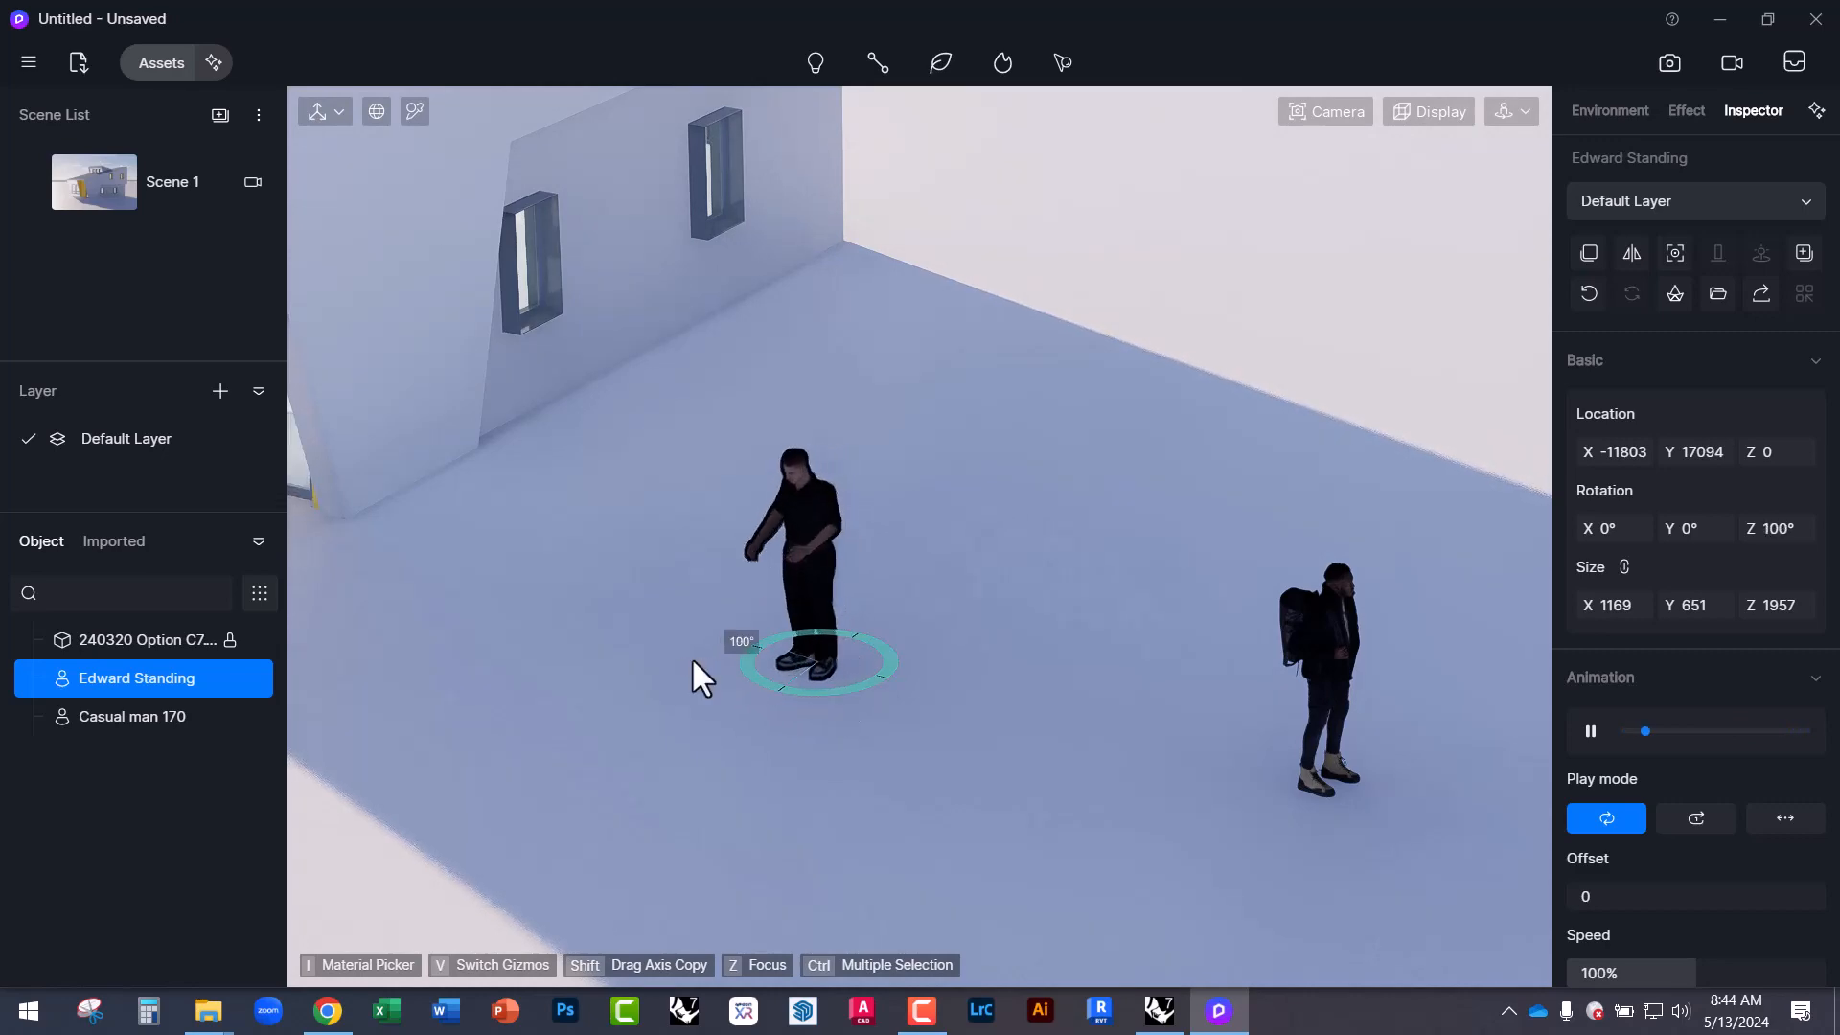
left_click(1086, 614)
Try scaling the standing man up about 2.3 times, then undo to keep his original size.
left_click(807, 527)
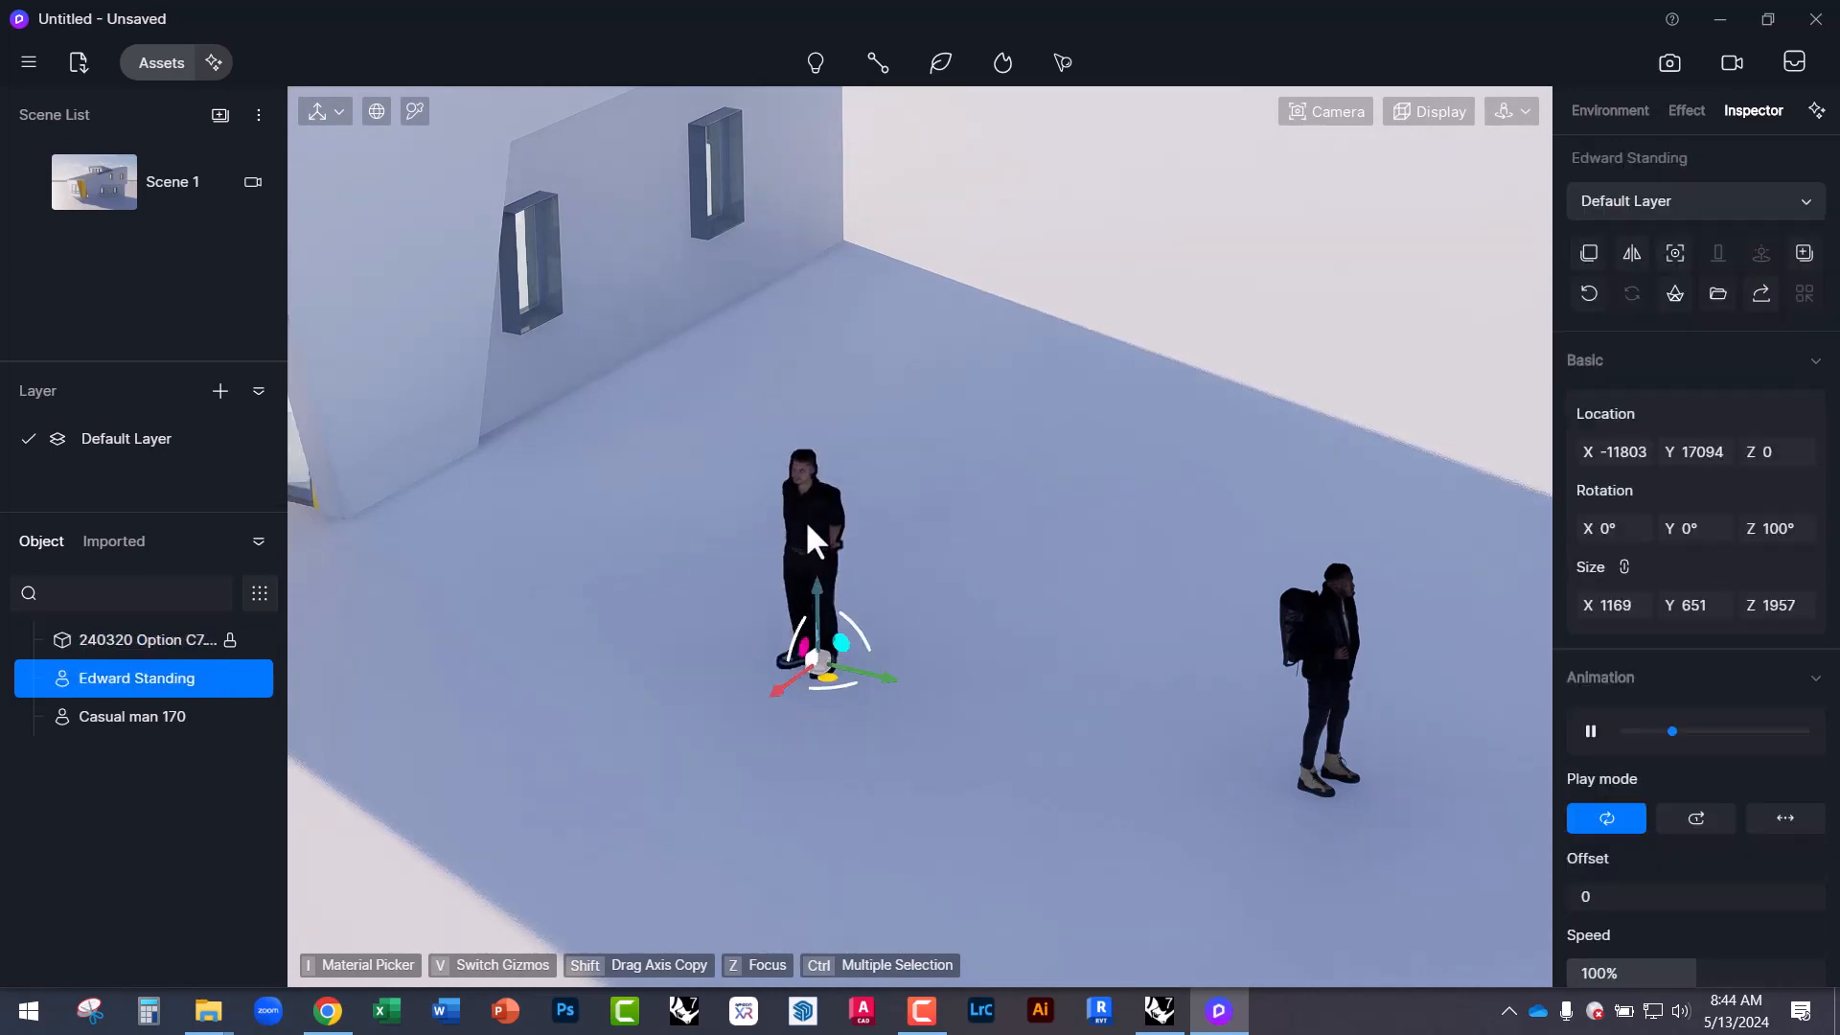
left_click(327, 112)
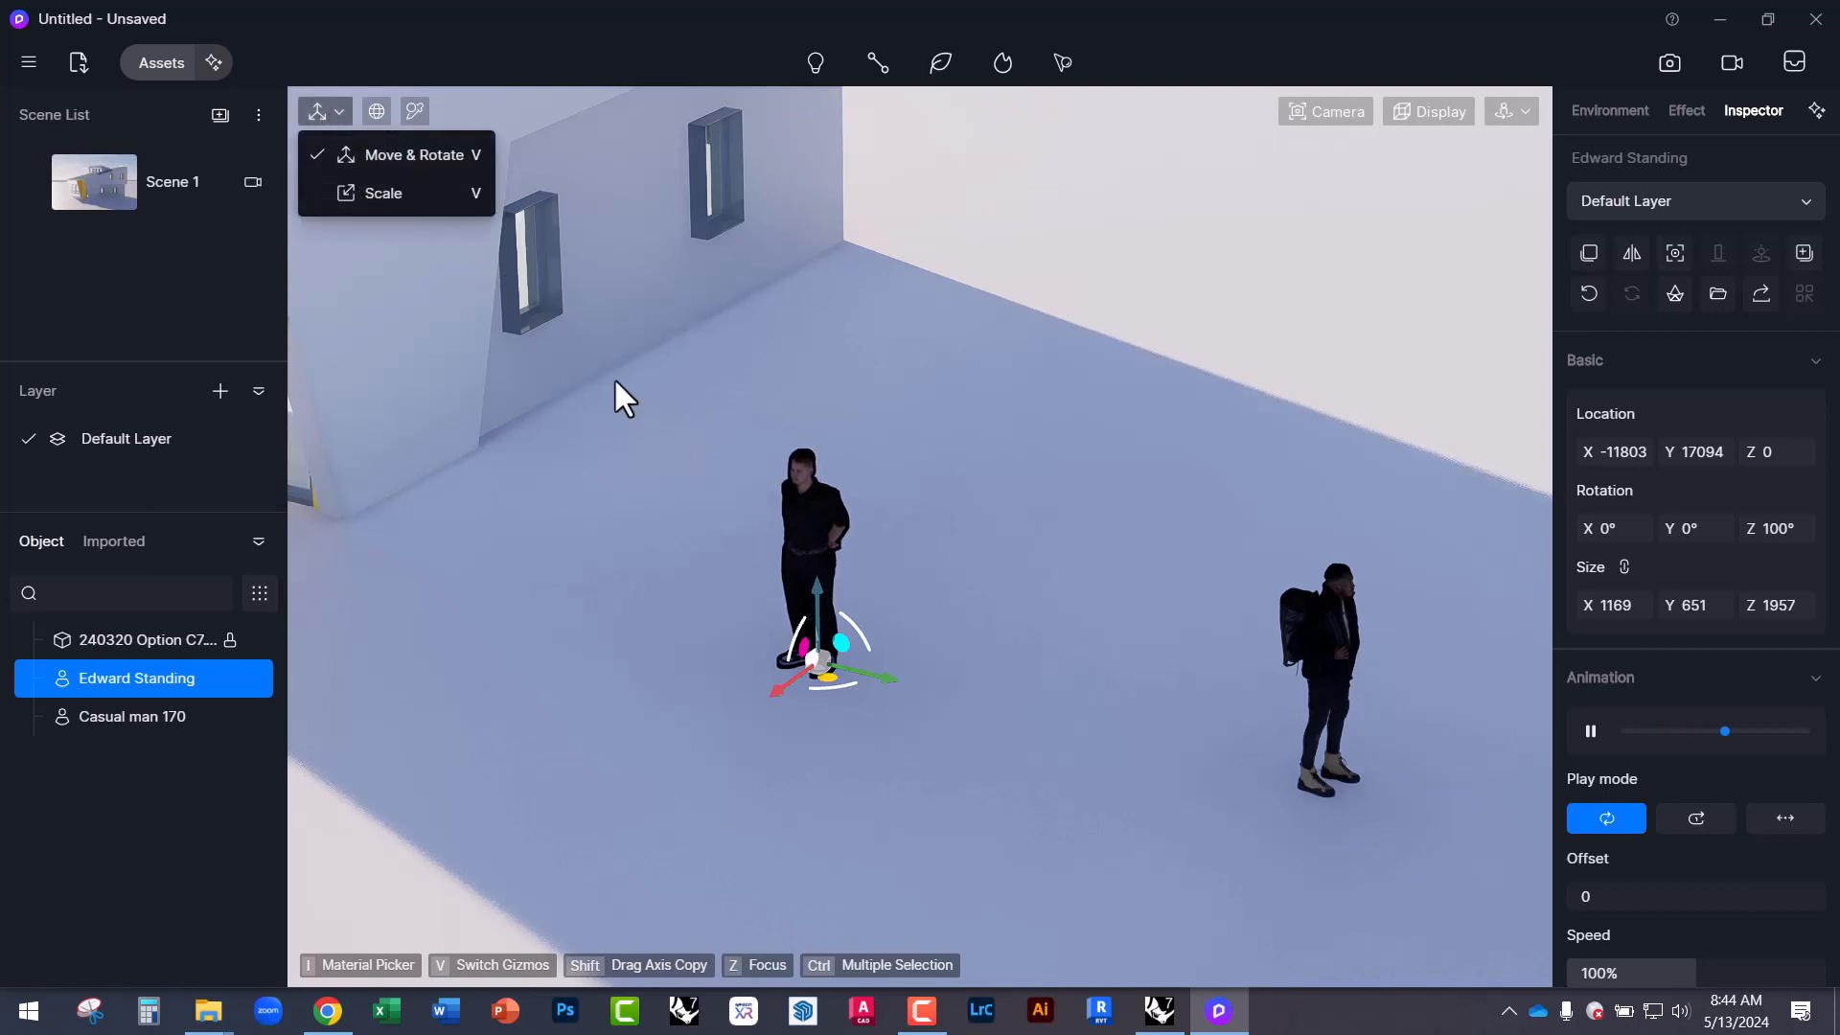
left_click(809, 525)
left_click(810, 525)
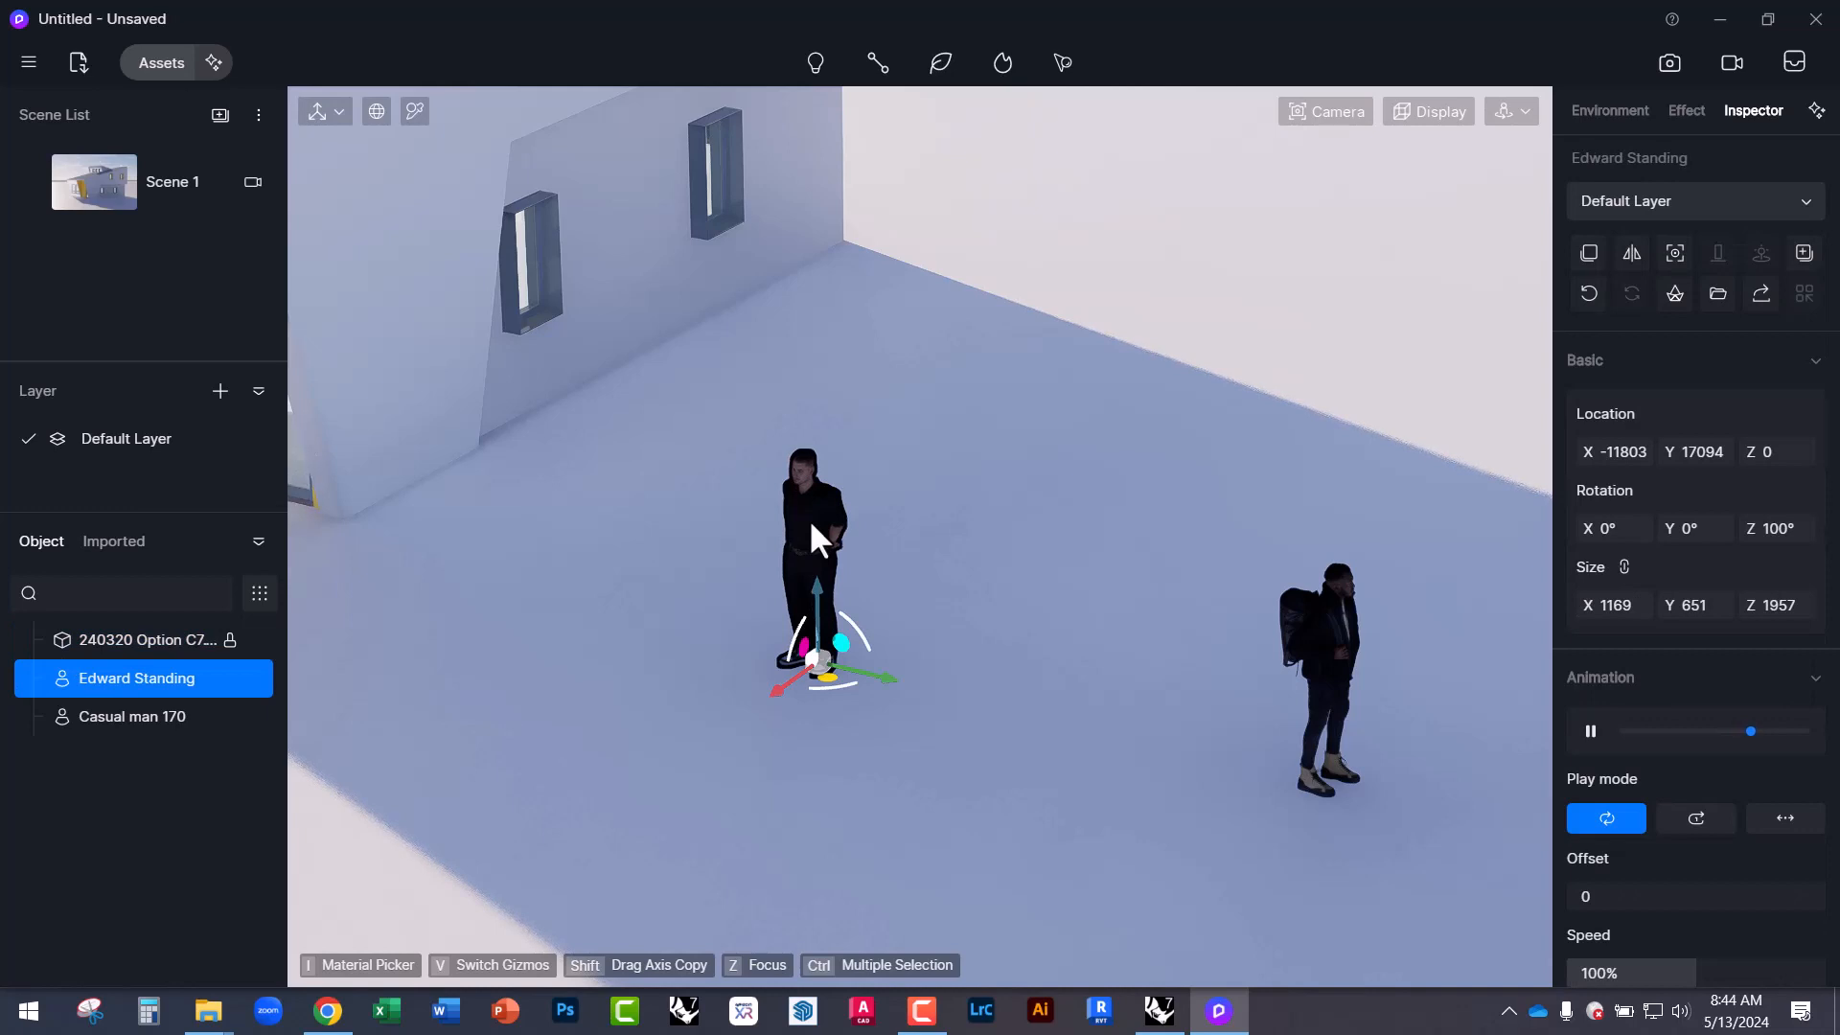
key("v")
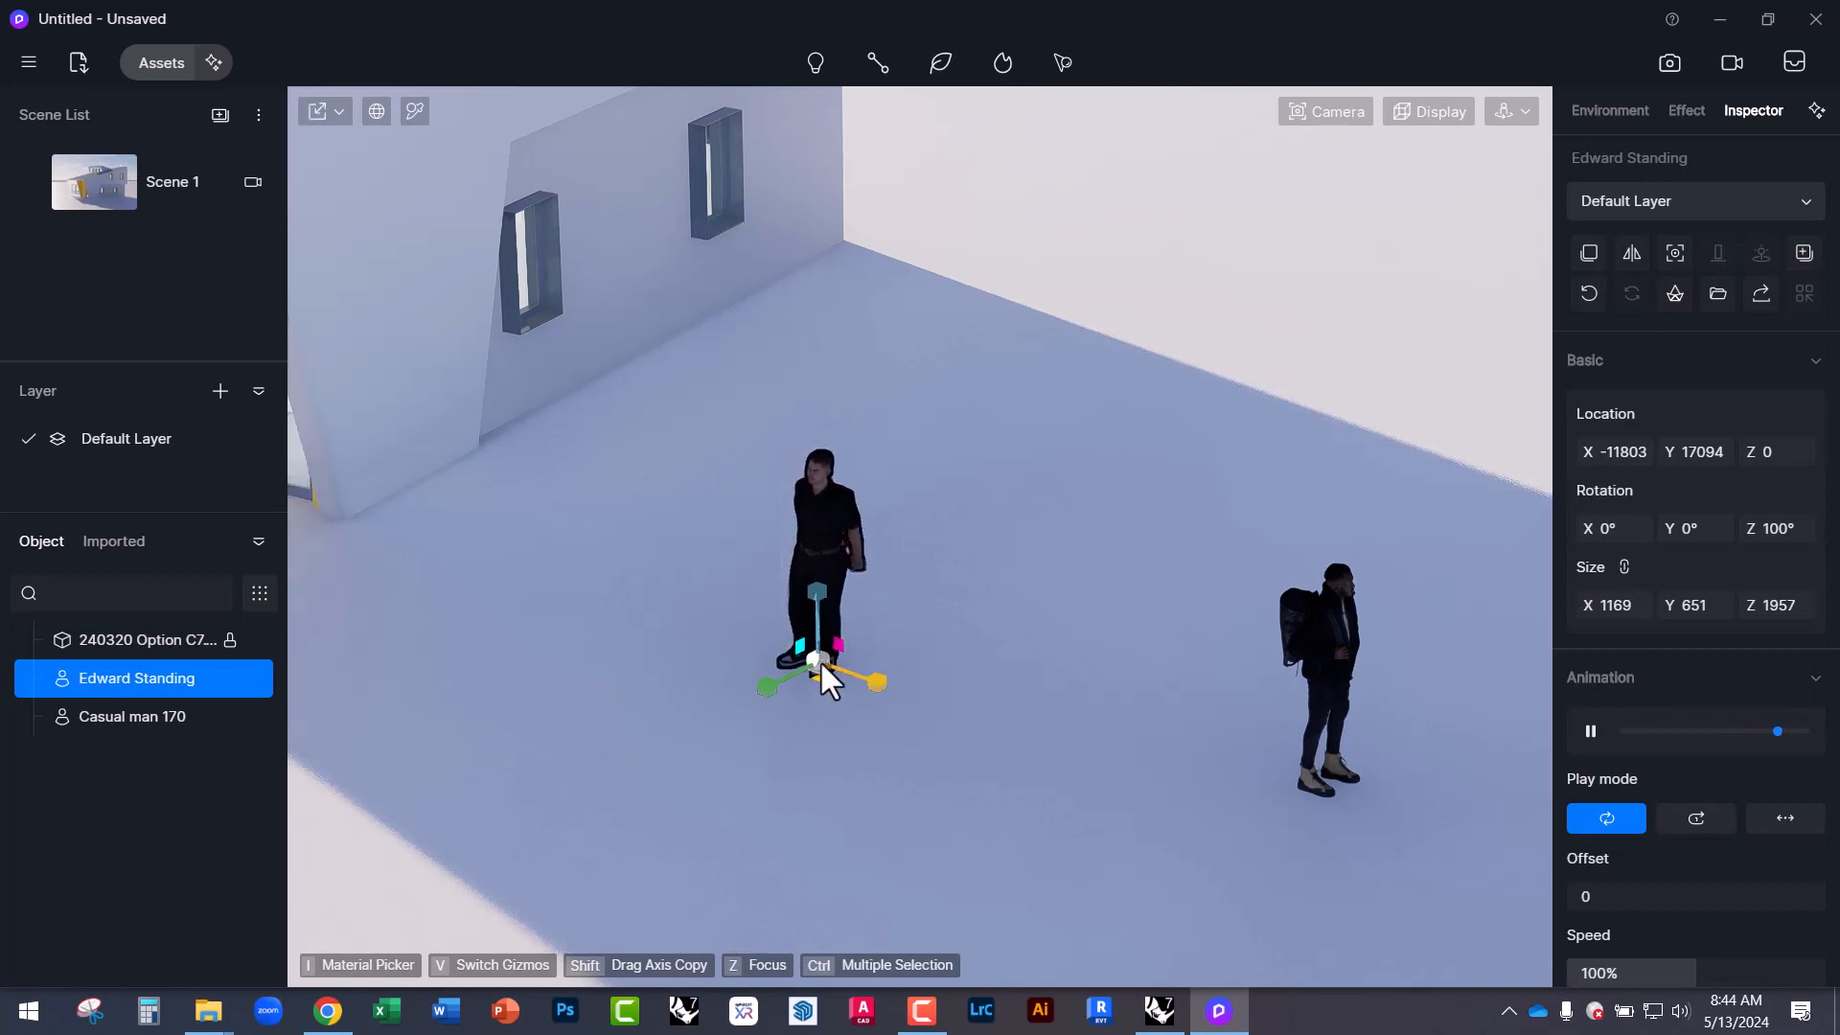
left_click_drag(820, 658, 968, 671)
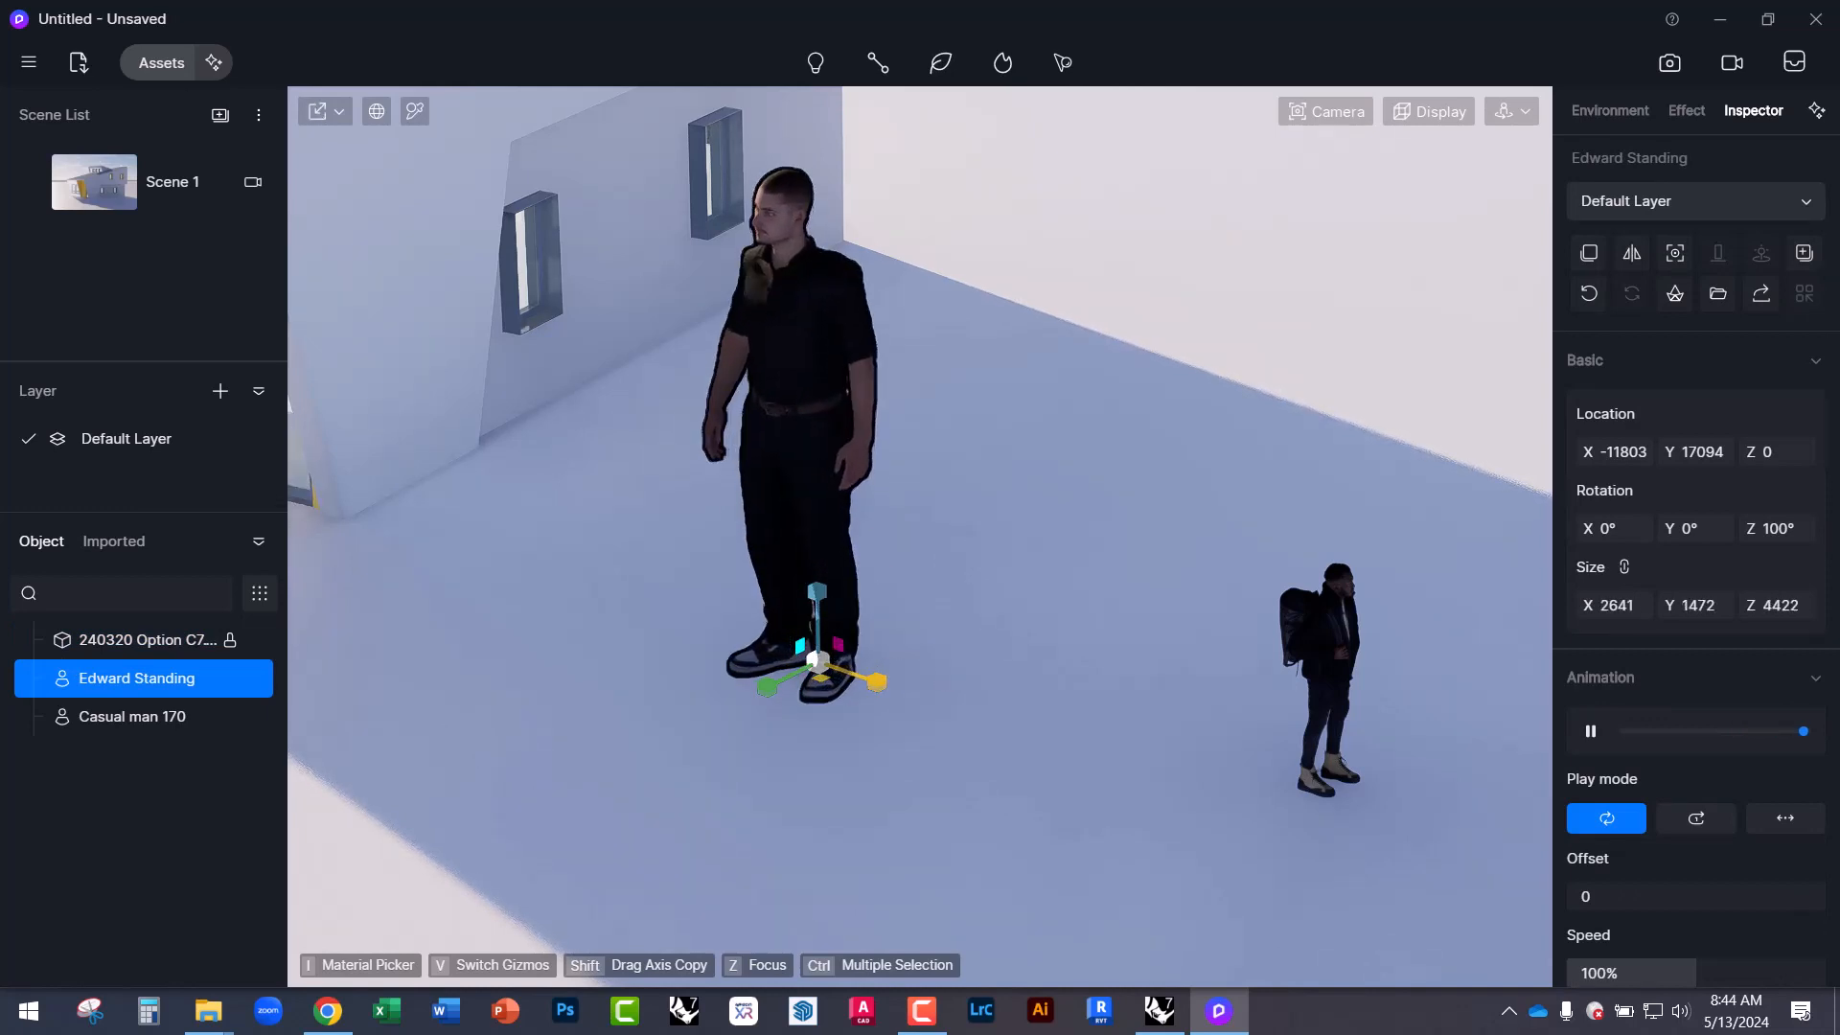
key("ctrl+z")
Orbit the view lower around the figures and select the house model.
left_click(1011, 441)
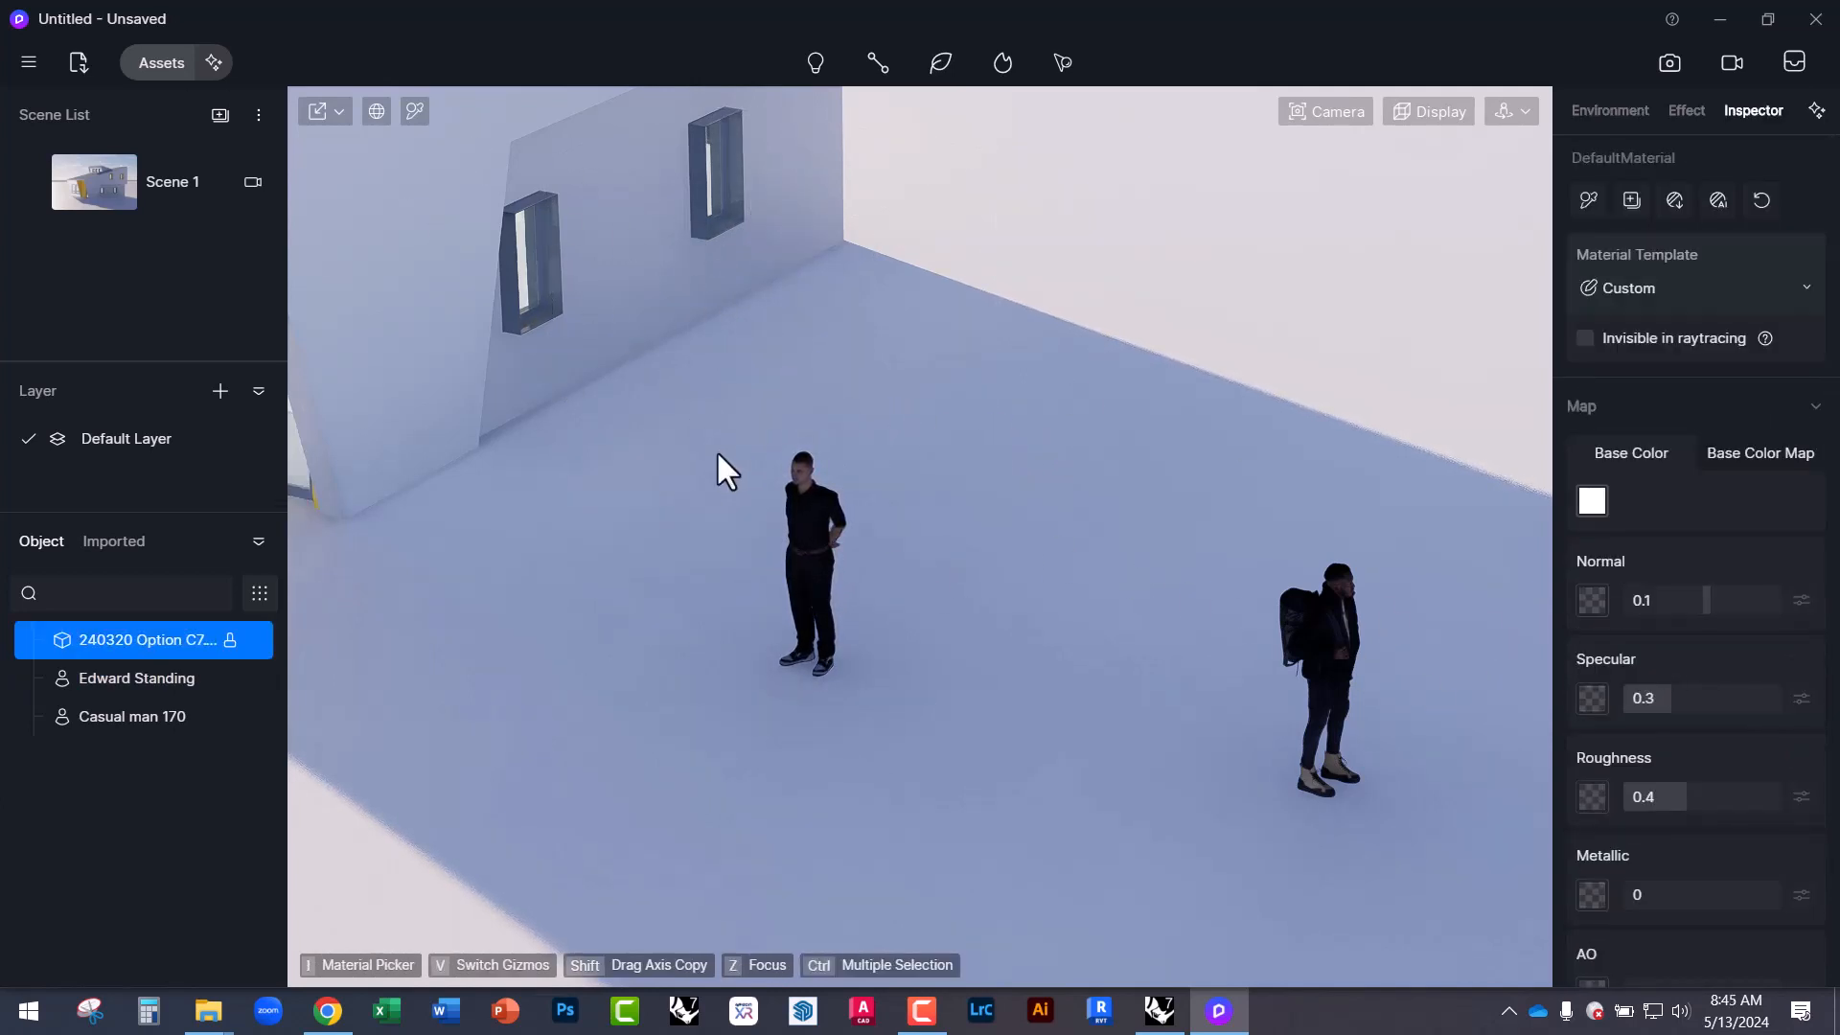
left_click(821, 538)
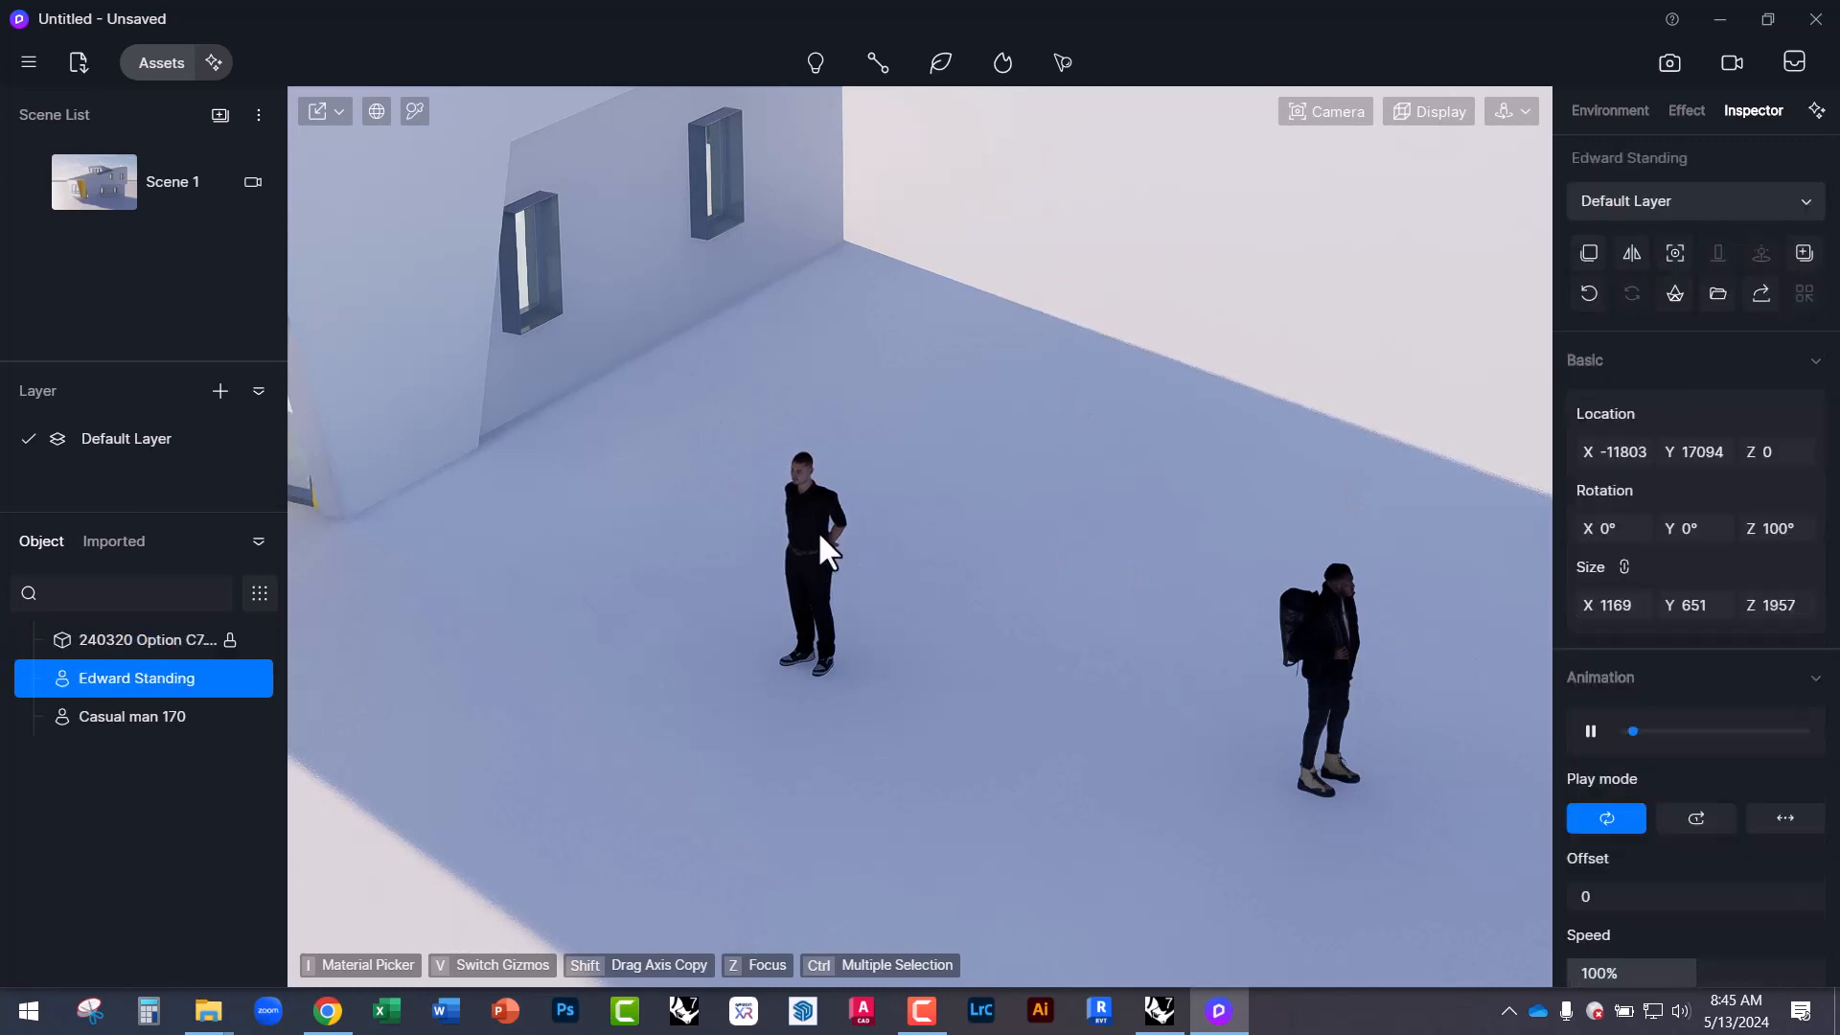
right_click_drag(972, 596, 757, 422)
scroll(1012, 734, "down", 3)
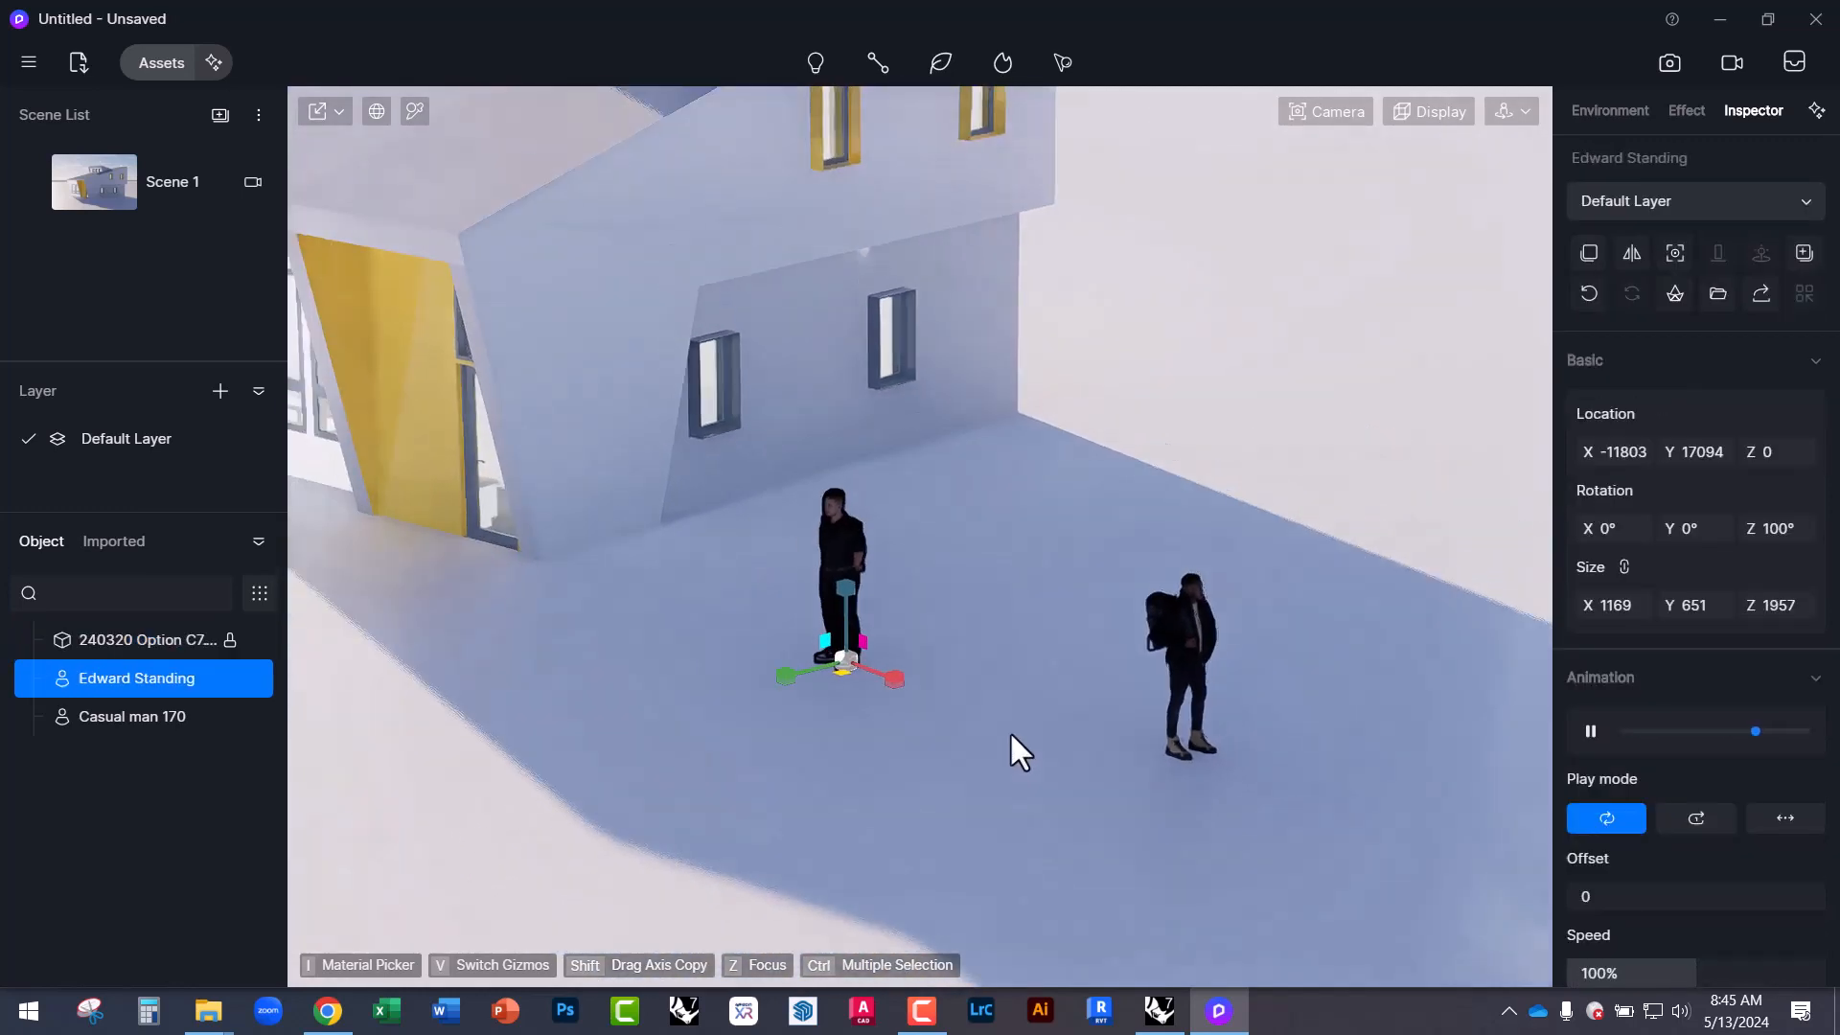
scroll(1010, 734, "down", 2)
scroll(669, 307, "up", 4)
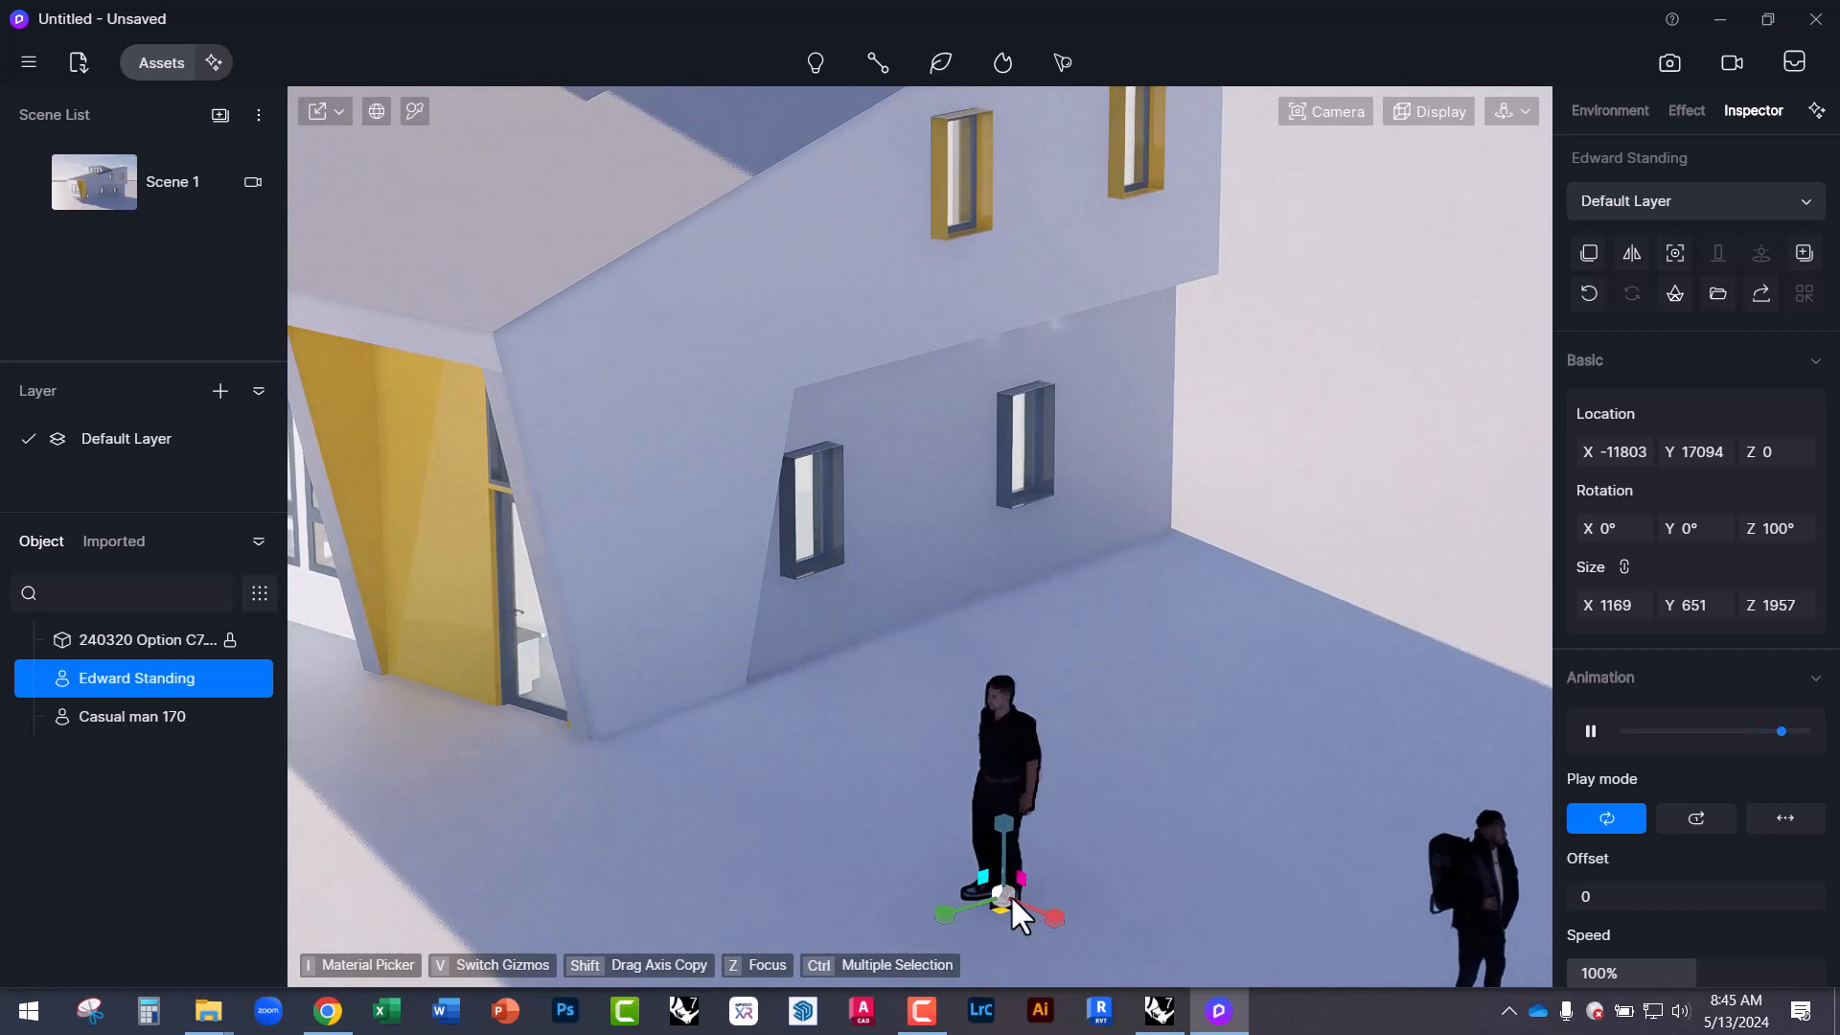
left_click(1085, 665)
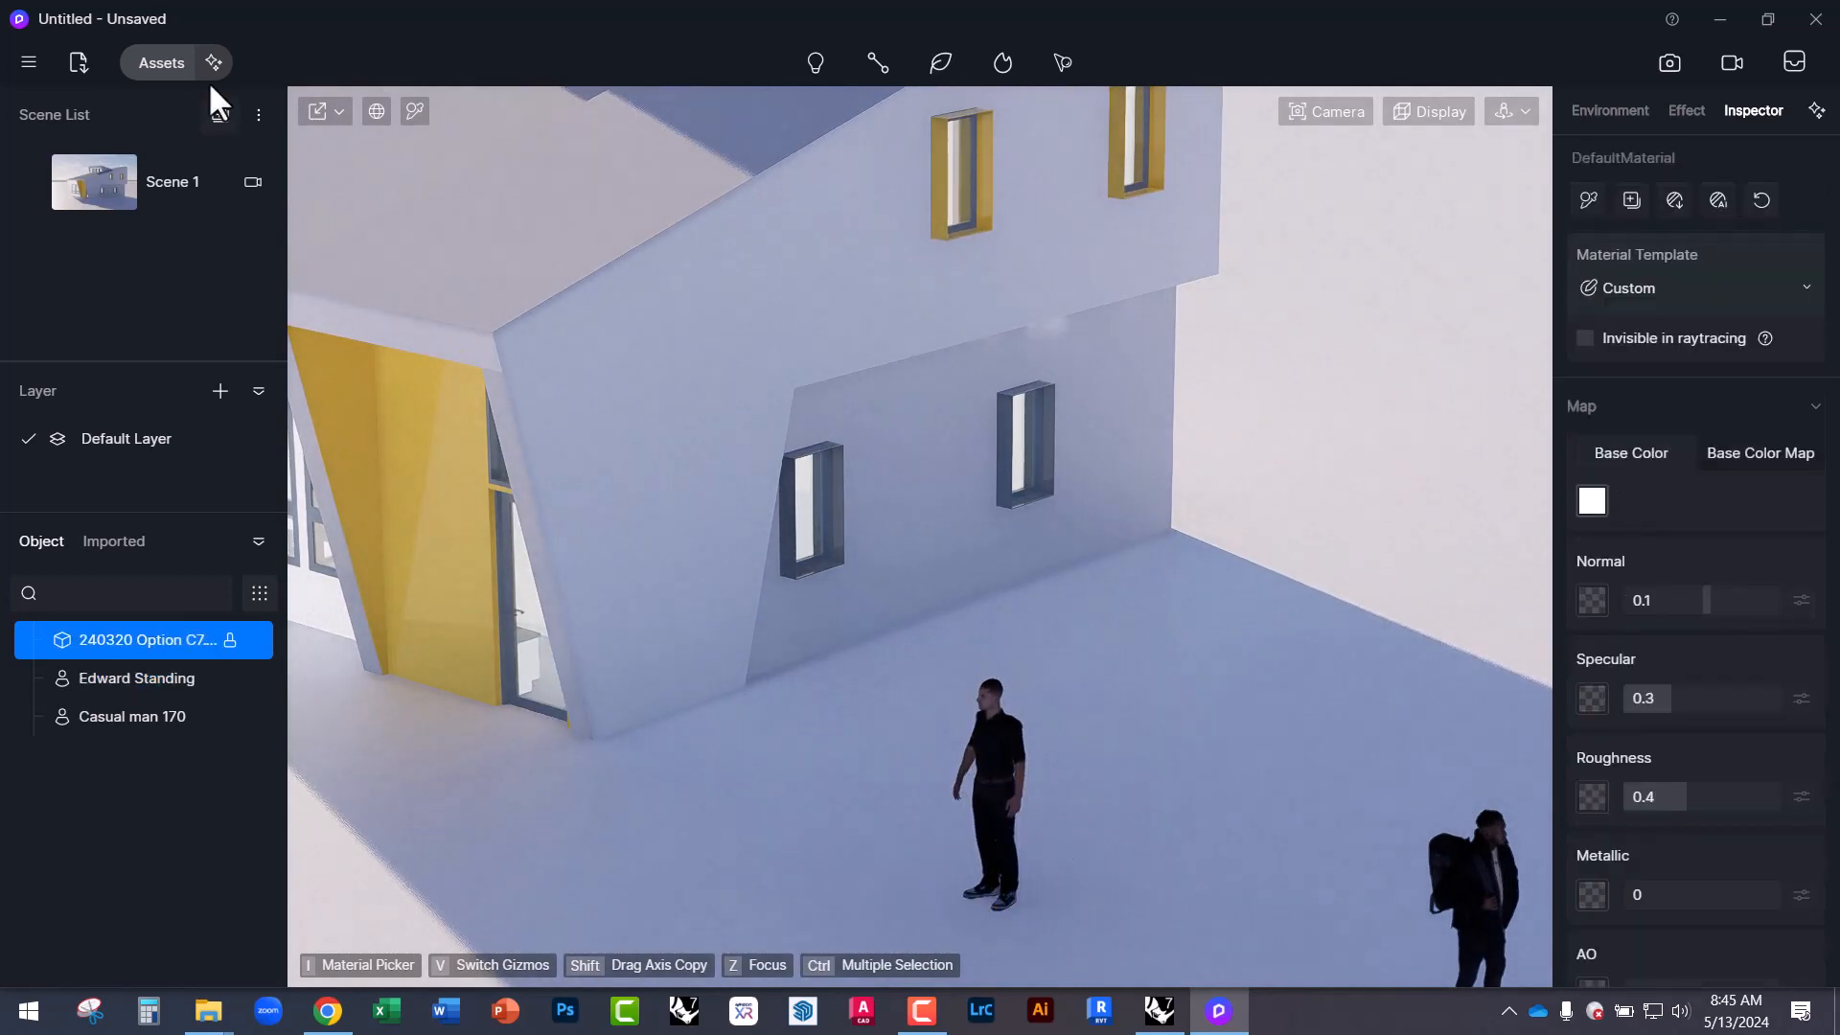
scroll(865, 526, "down", 1)
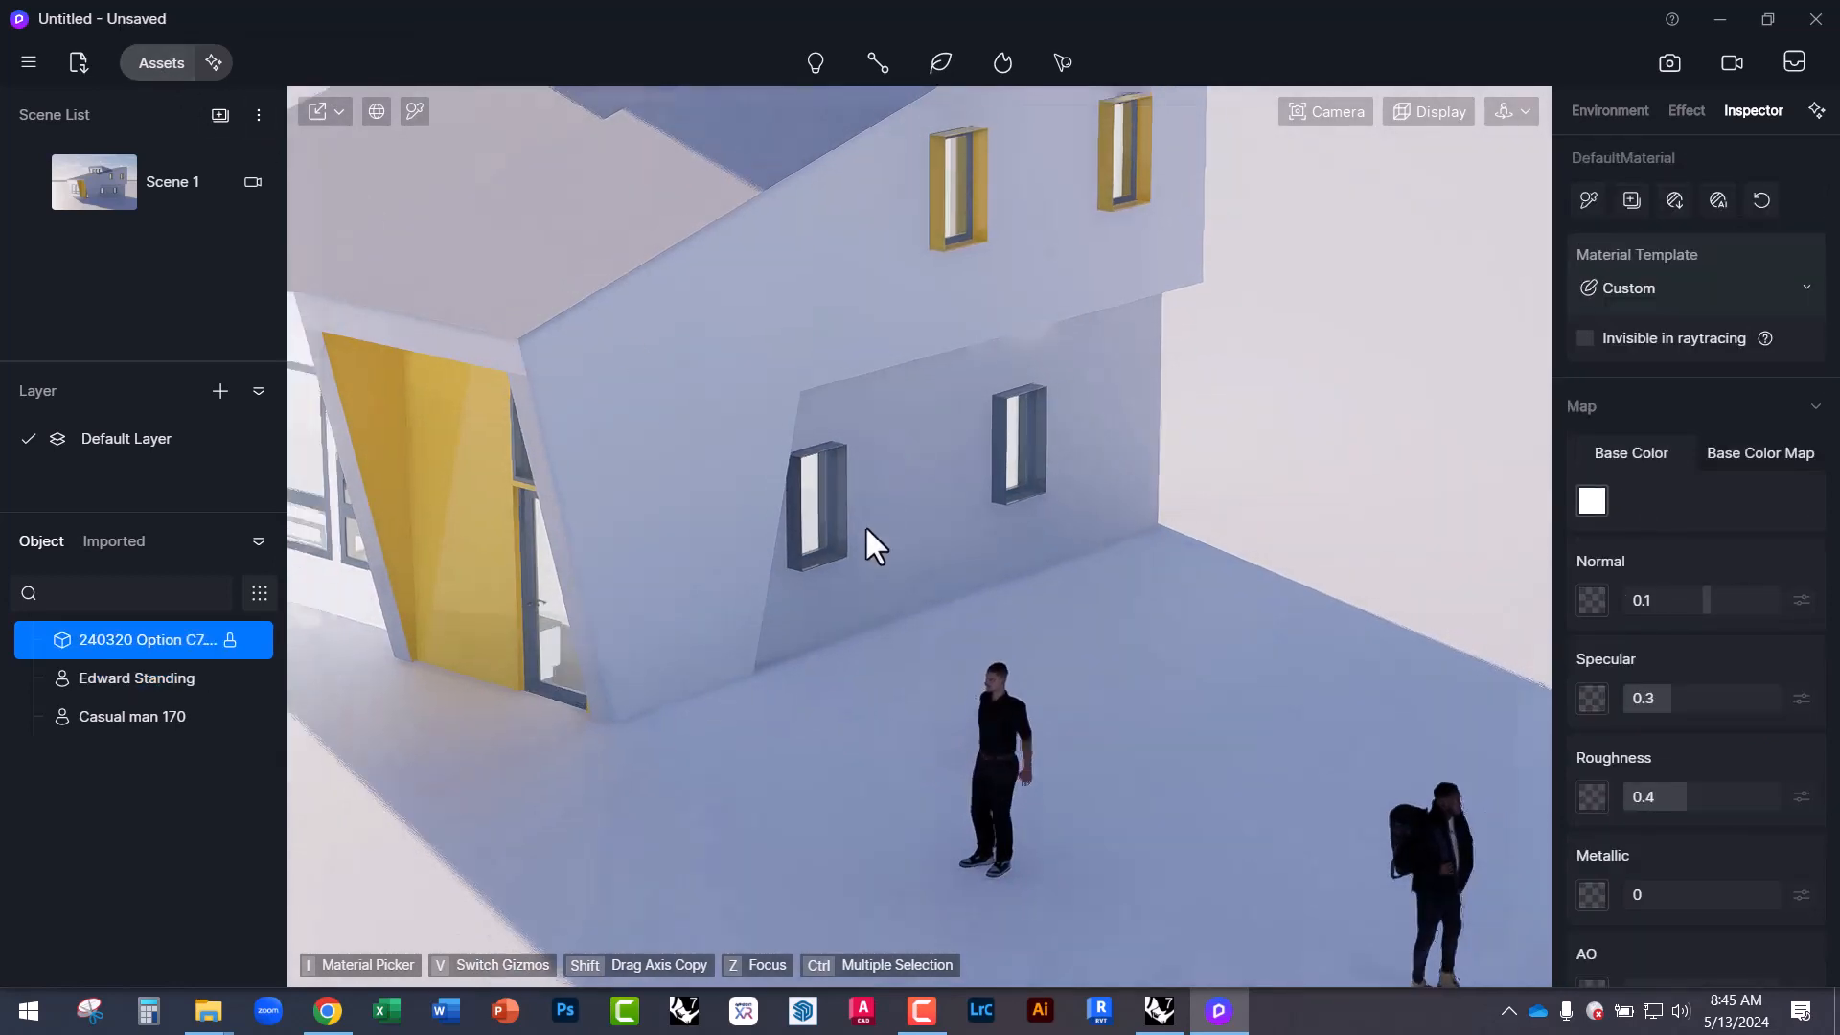
scroll(864, 525, "down", 3)
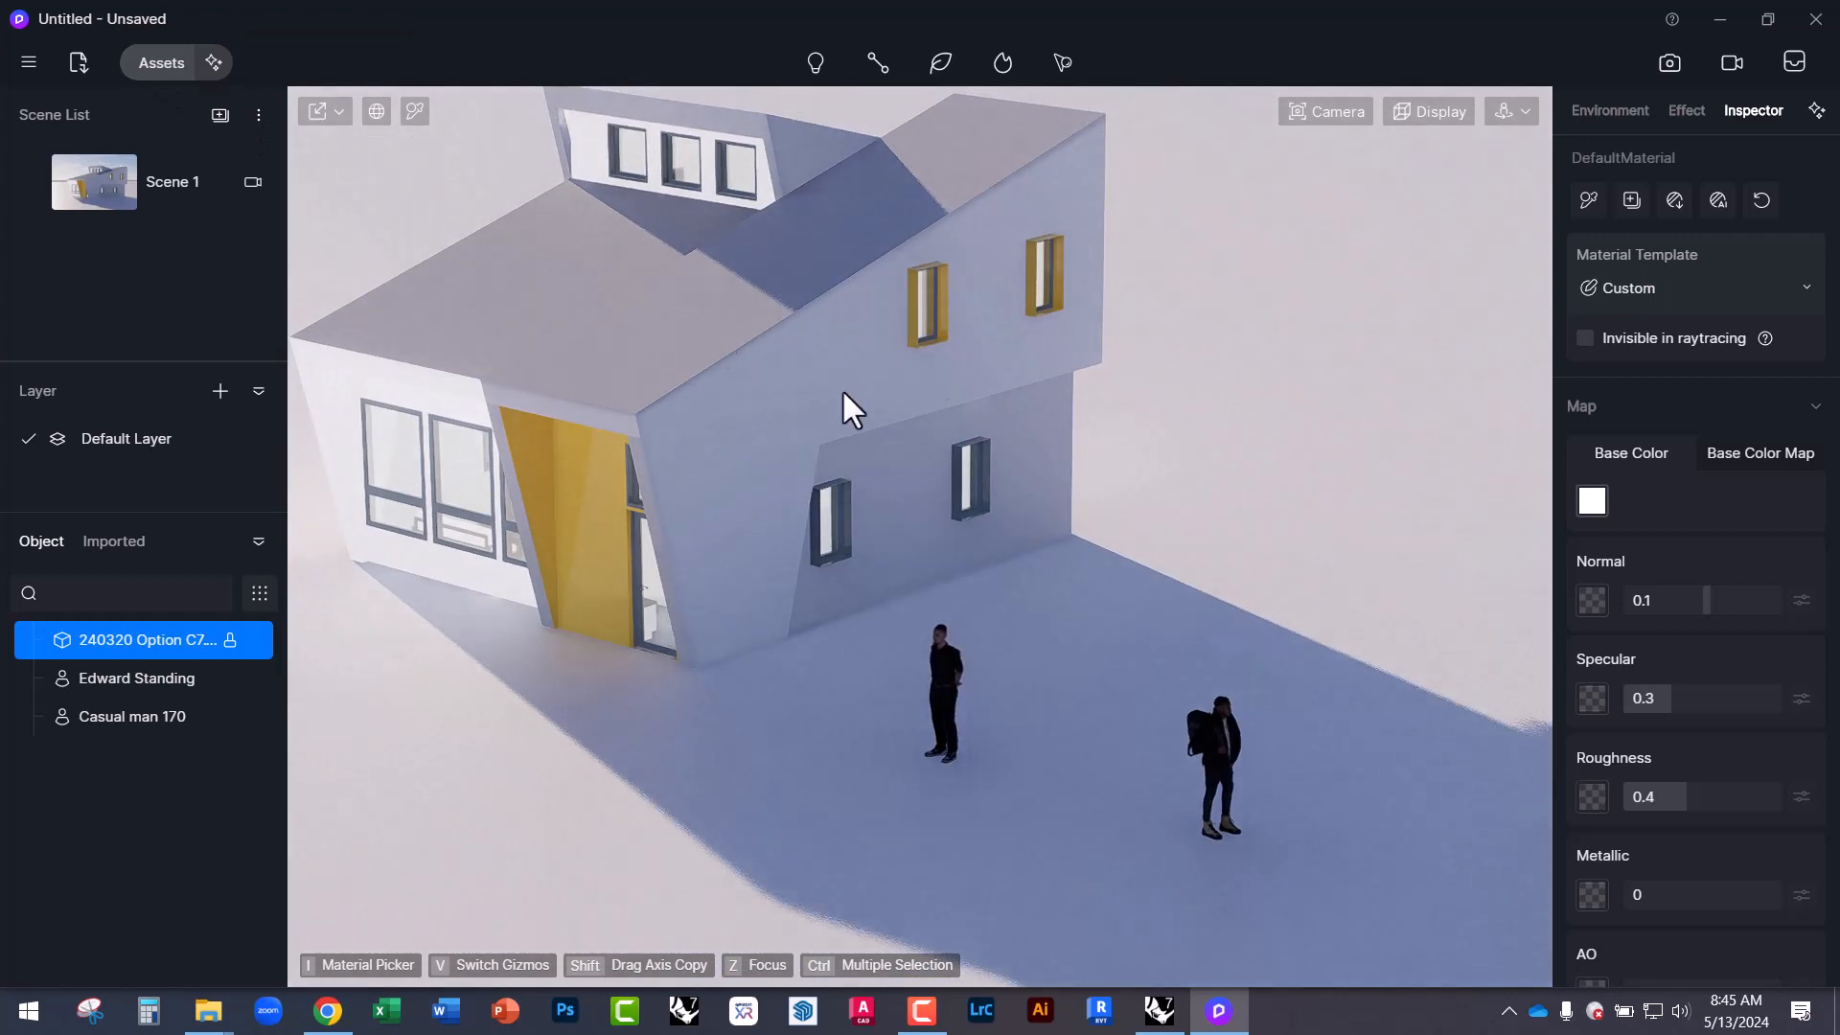
Move Casual man 170 with the move/rotate gizmo to stand beside Edward Standing.
left_click(1232, 738)
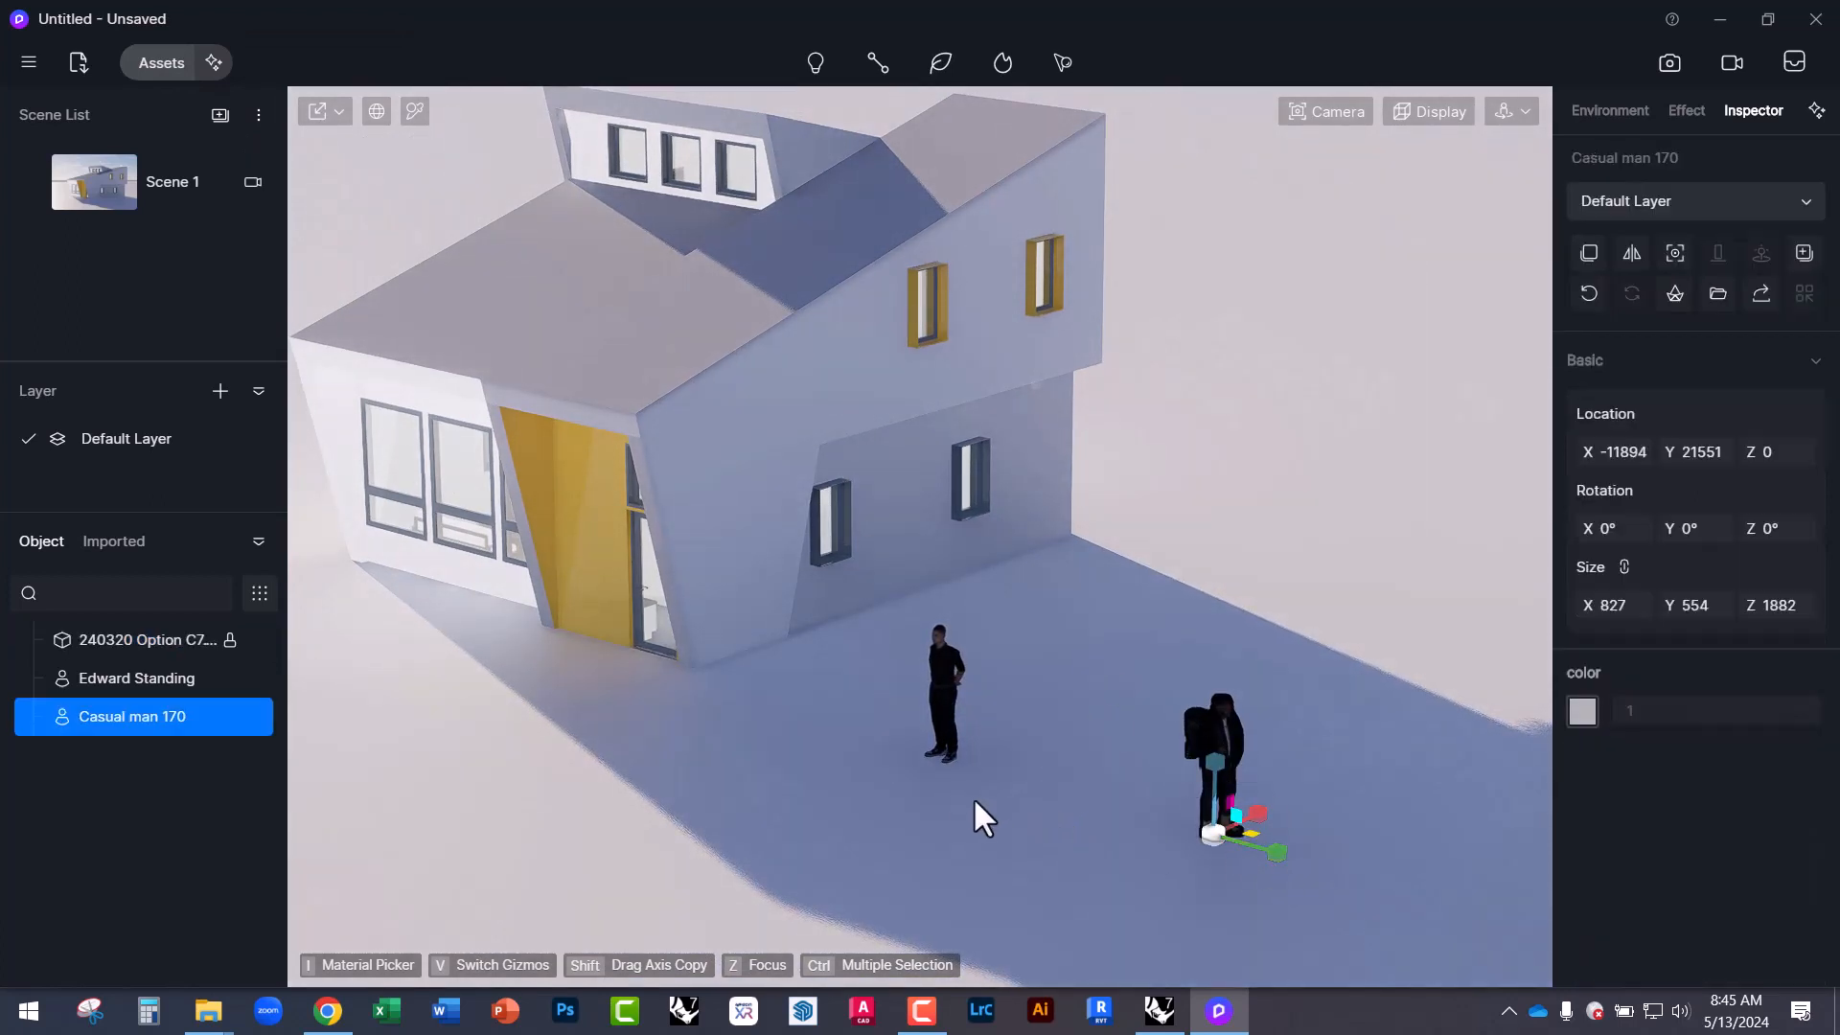
right_click_drag(973, 796, 1108, 845)
scroll(1202, 866, "up", 3)
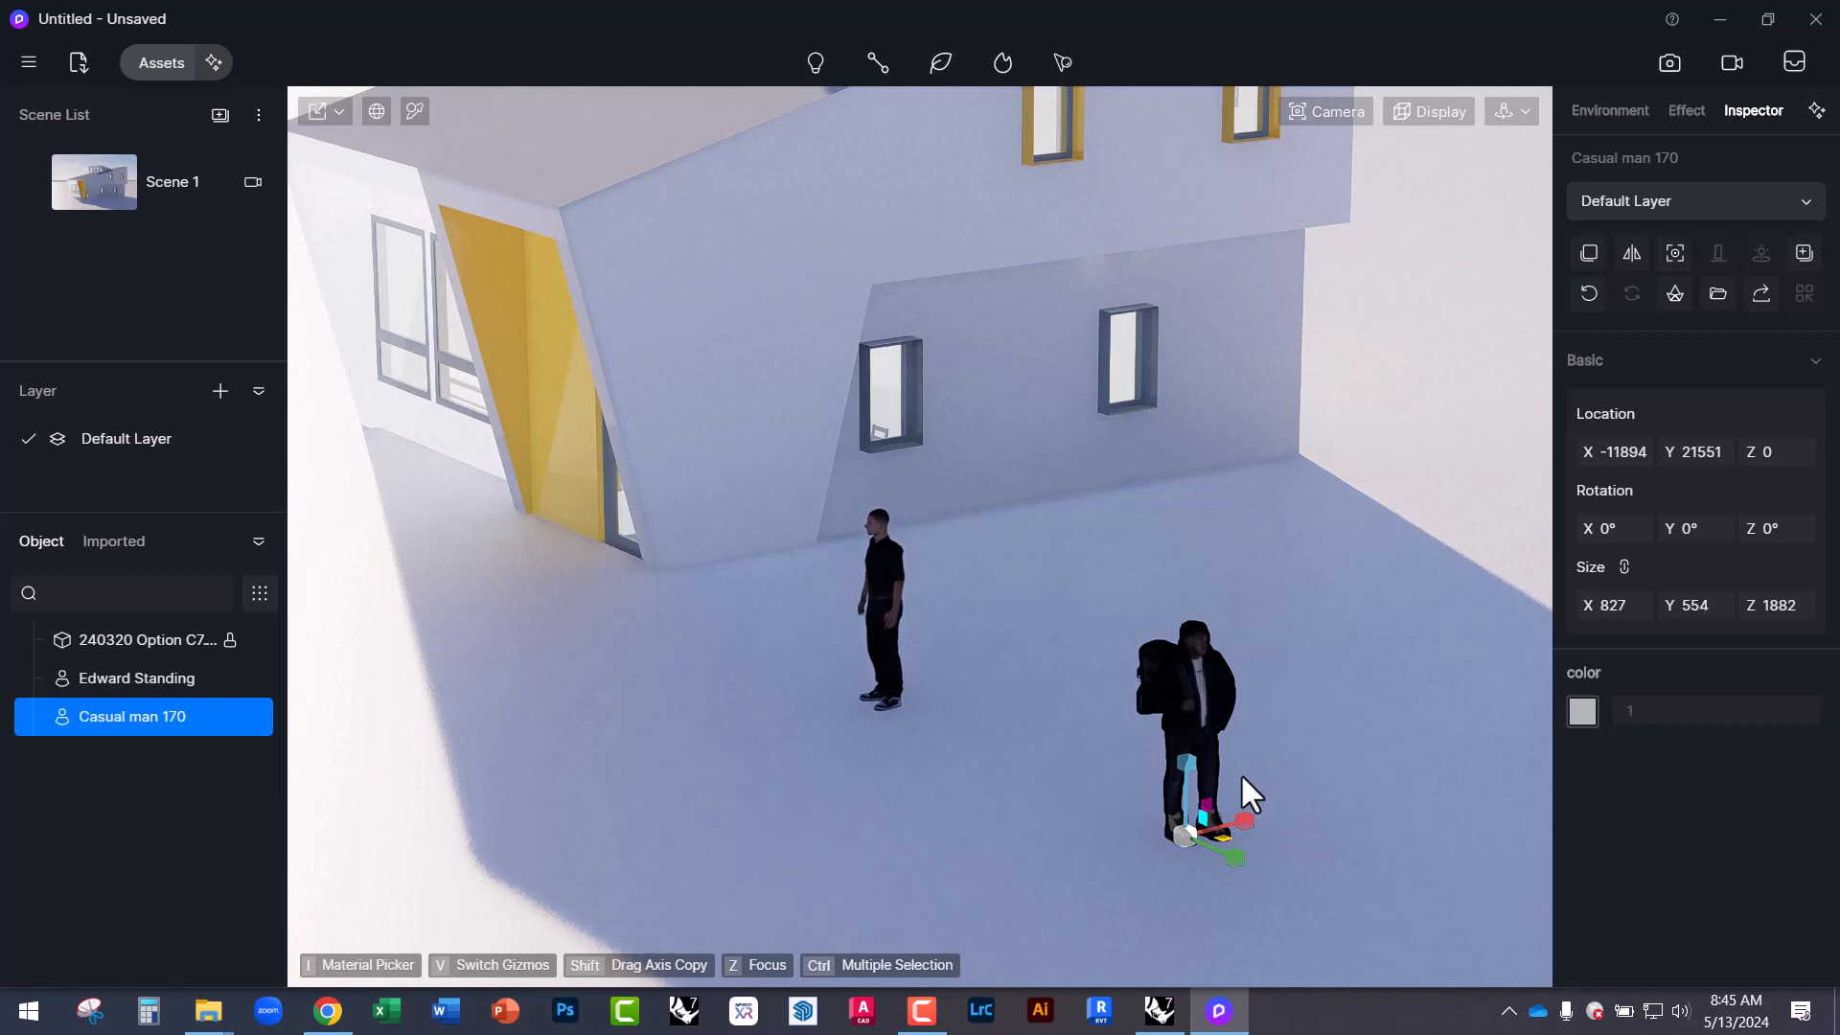
key("v")
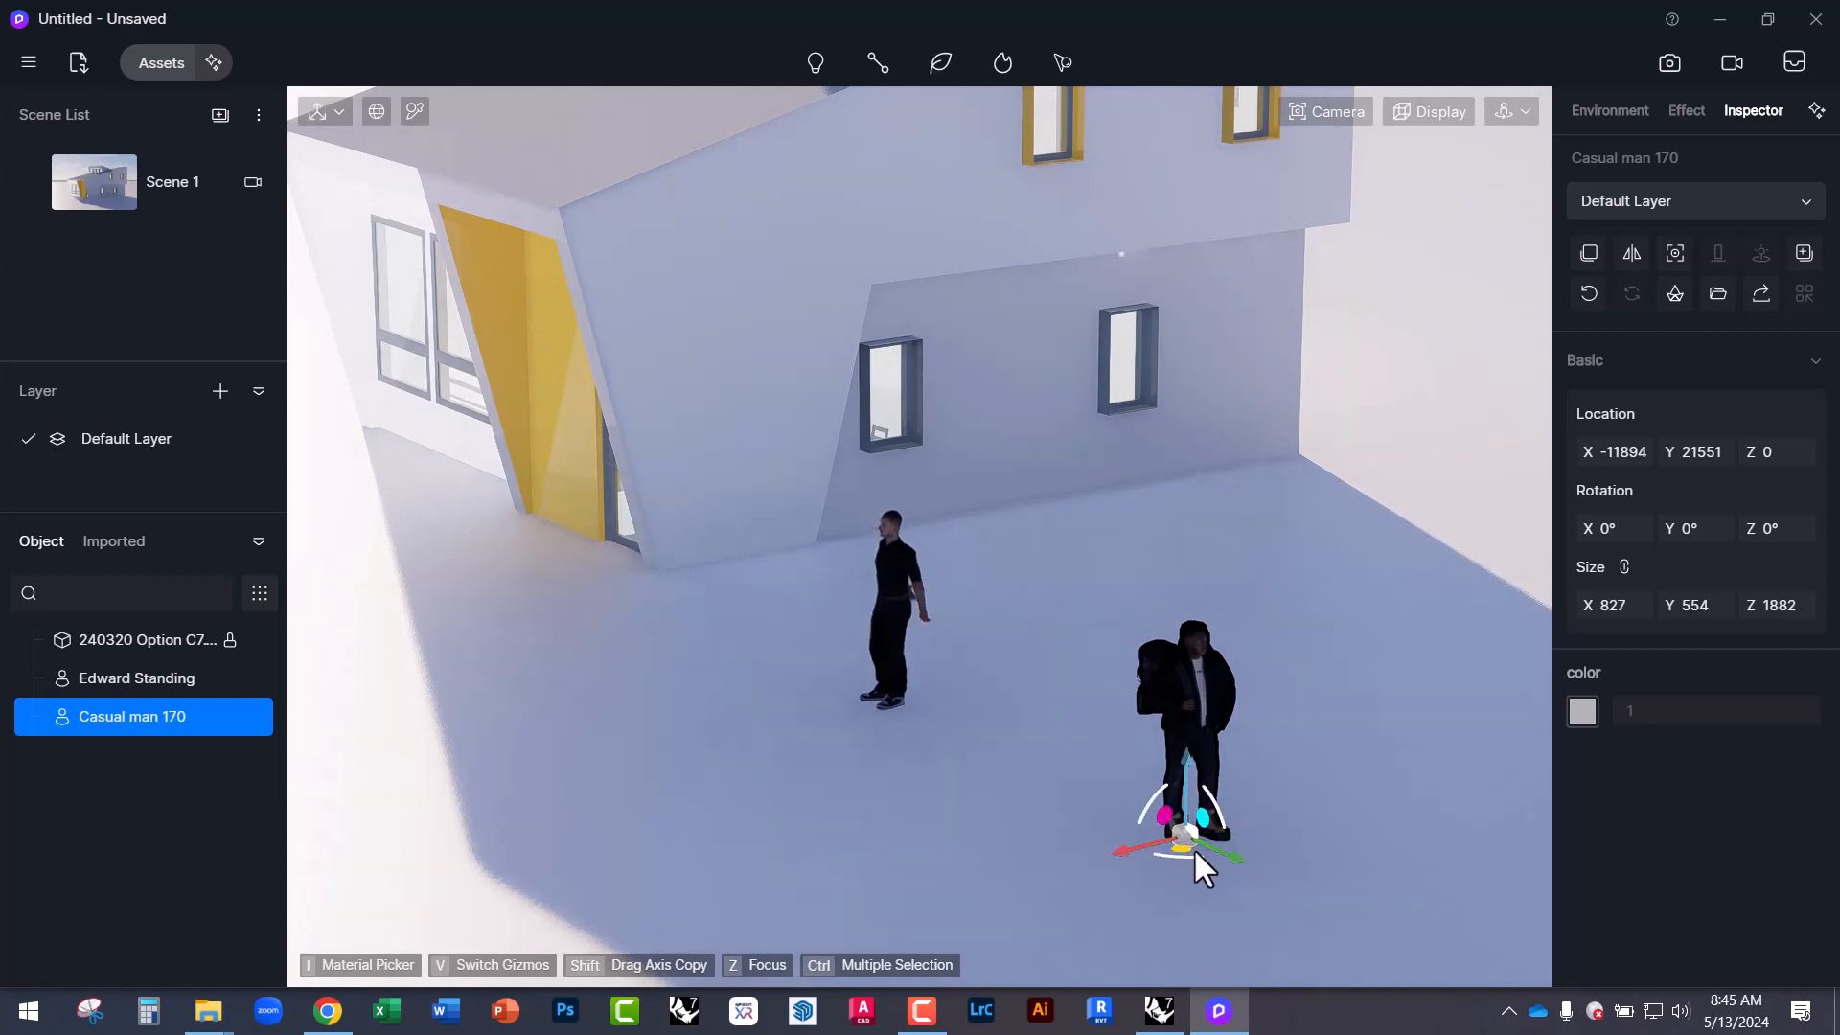
left_click_drag(1230, 853, 846, 744)
Orbit down toward eye level around the house and restore the Scene 1 camera view.
left_click(819, 600)
right_click_drag(813, 586, 769, 435)
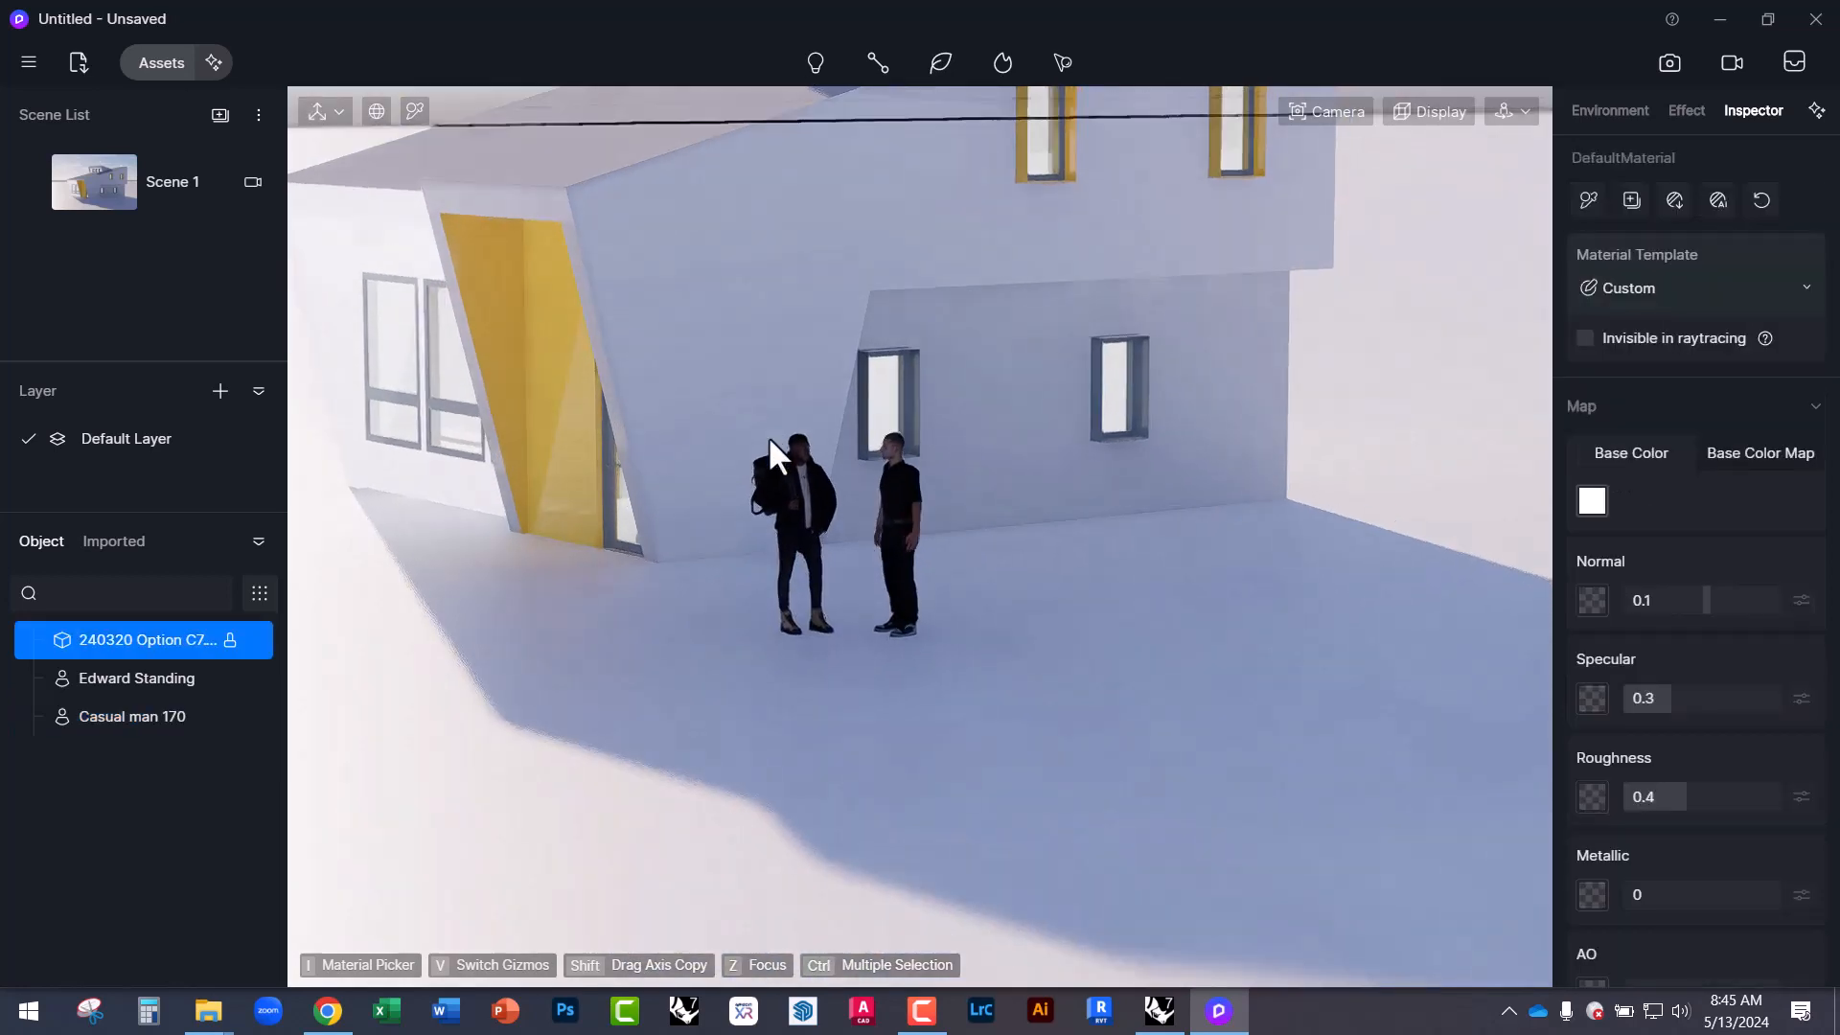
scroll(1015, 667, "down", 2)
scroll(790, 474, "up", 5)
scroll(828, 463, "down", 5)
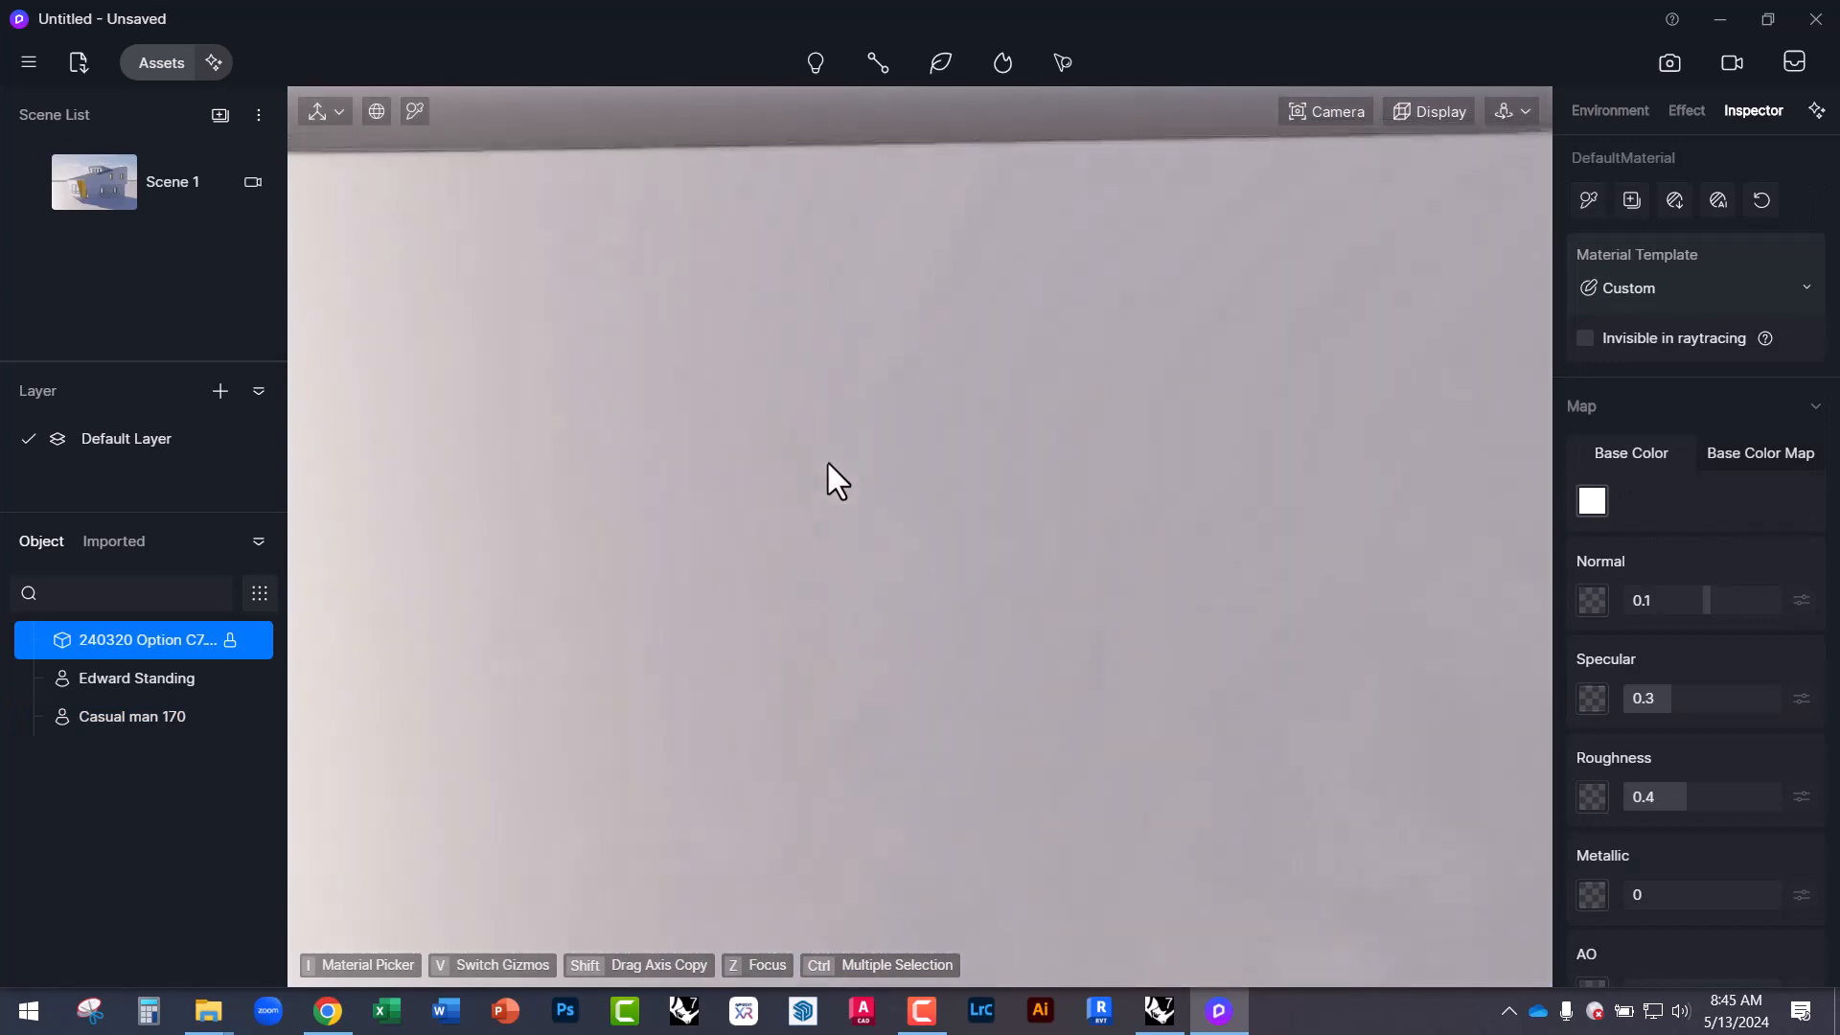
scroll(1035, 393, "down", 4)
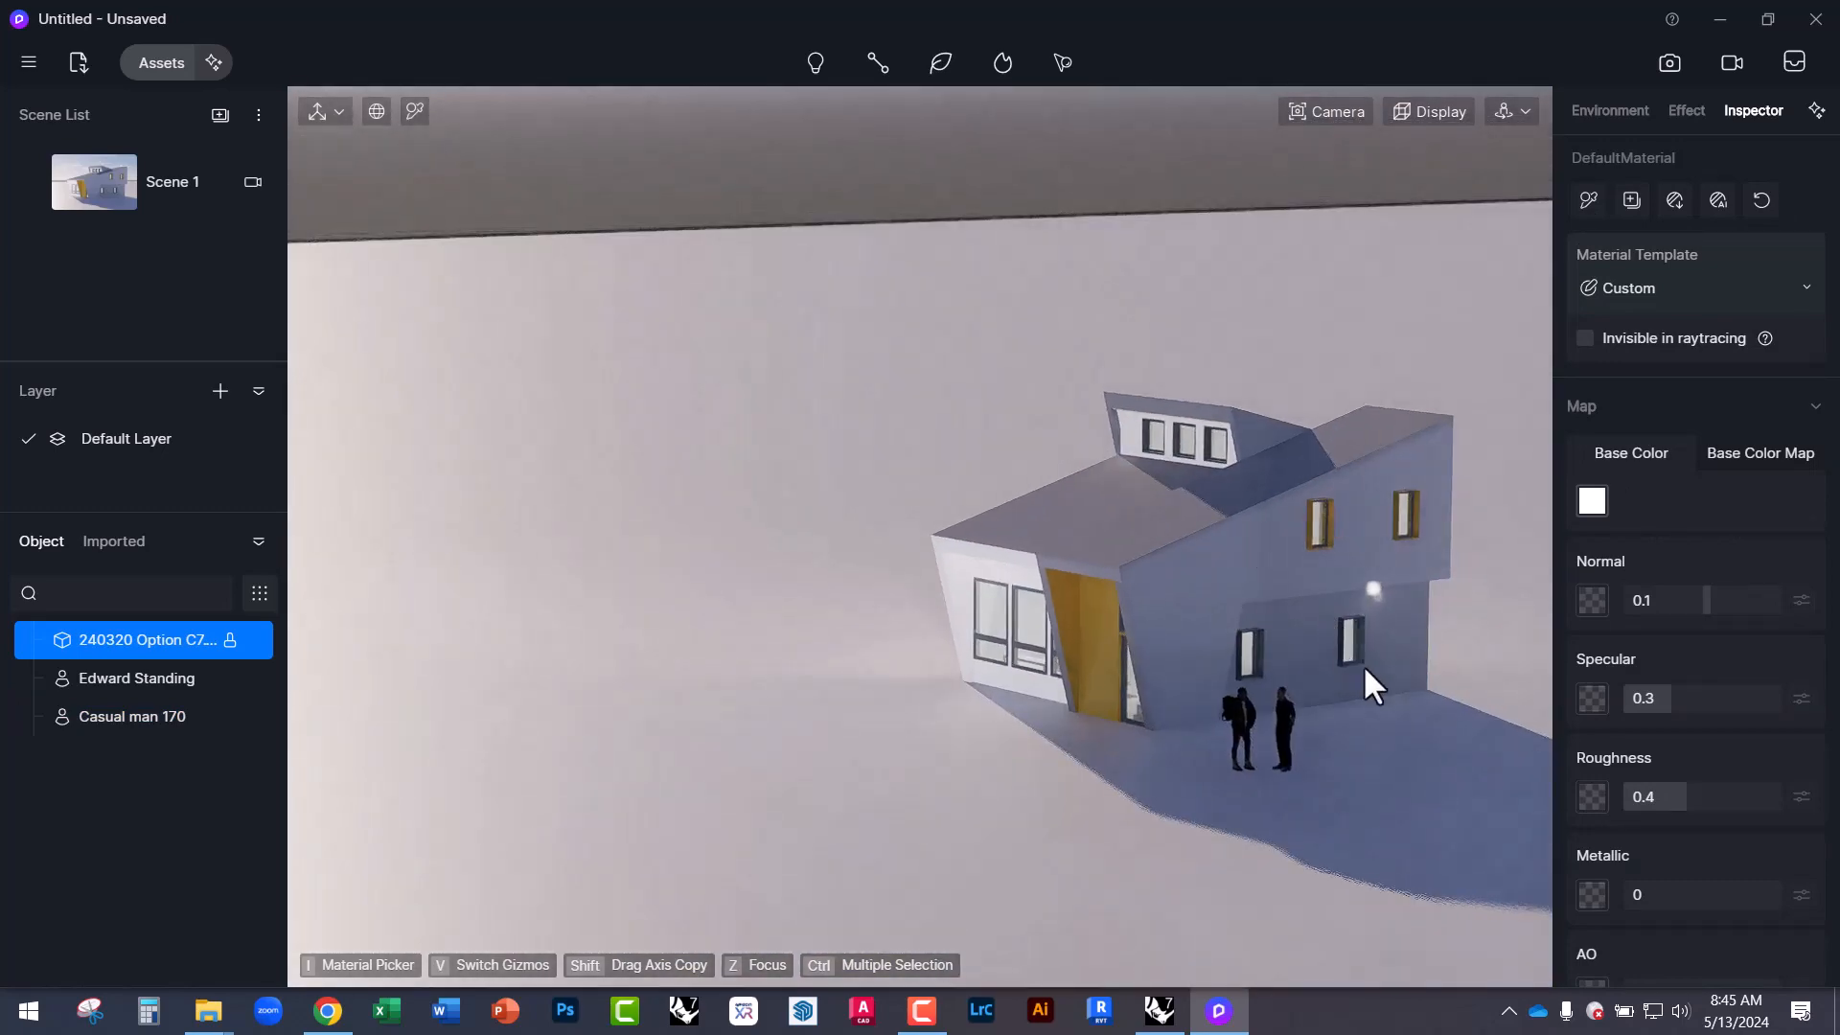
scroll(1457, 766, "up", 3)
scroll(1216, 491, "up", 2)
right_click_drag(1186, 504, 1320, 459)
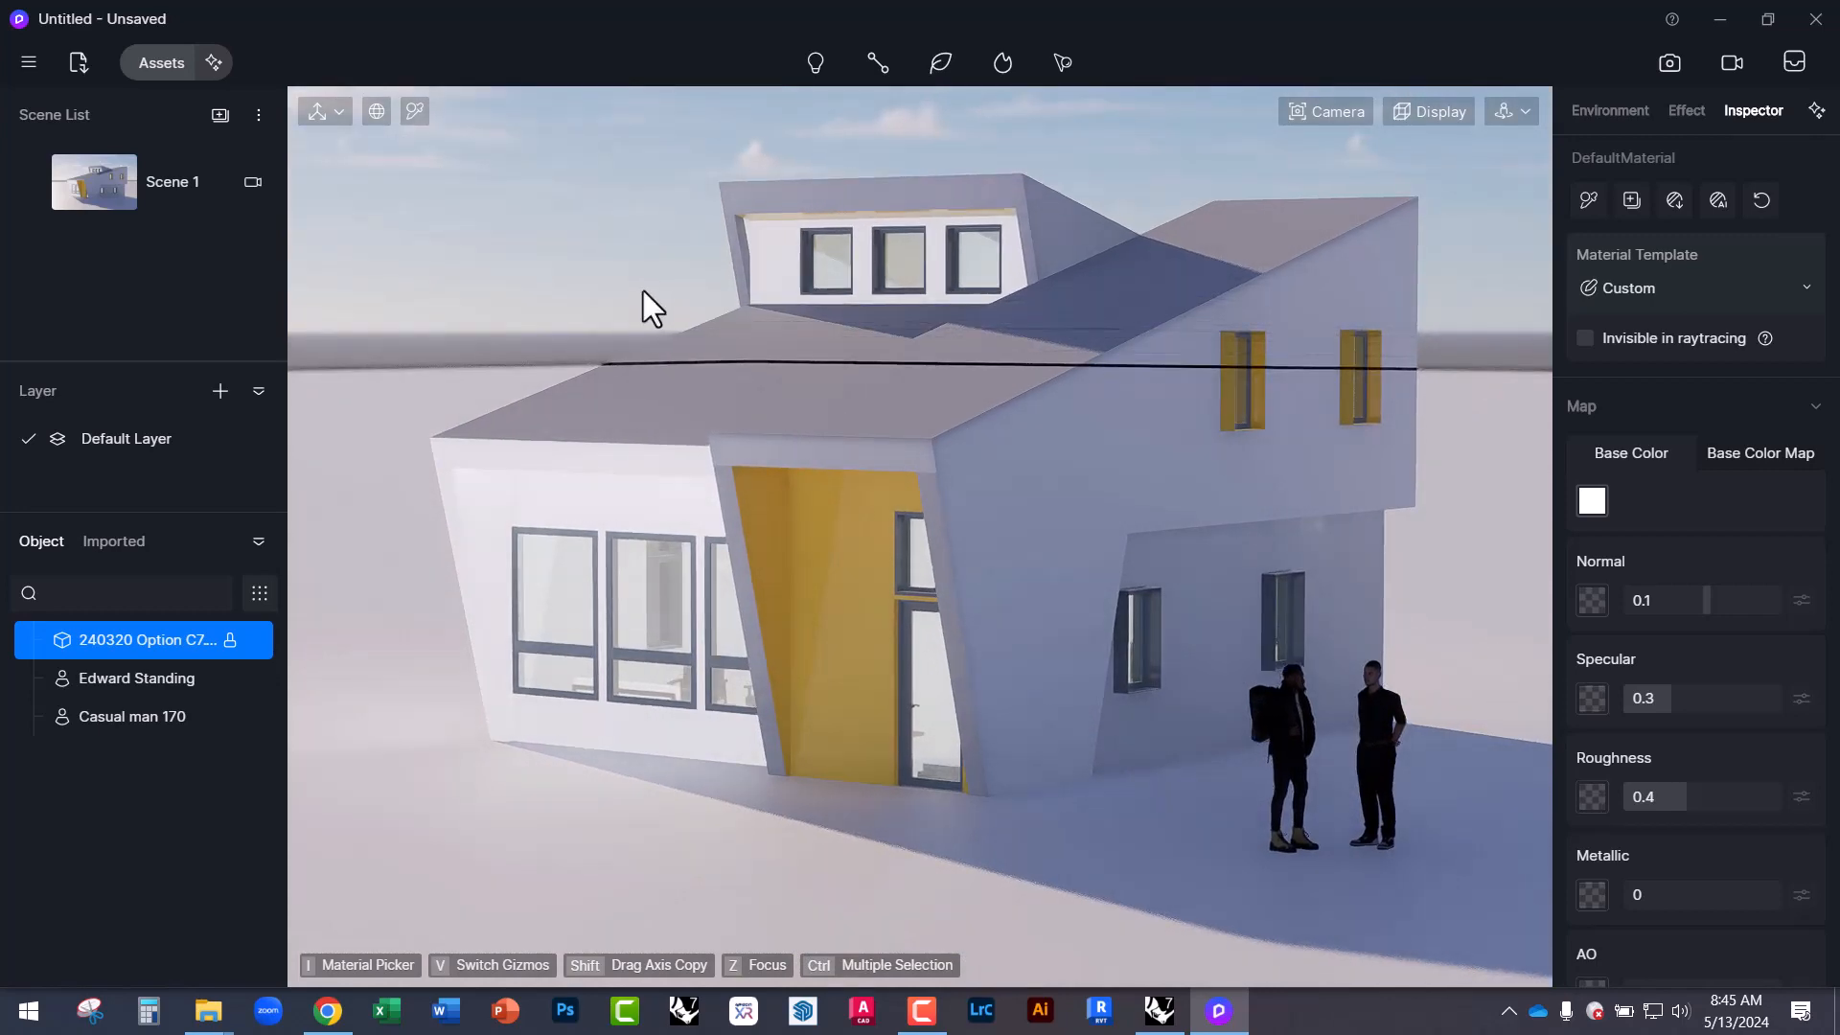
left_click(112, 182)
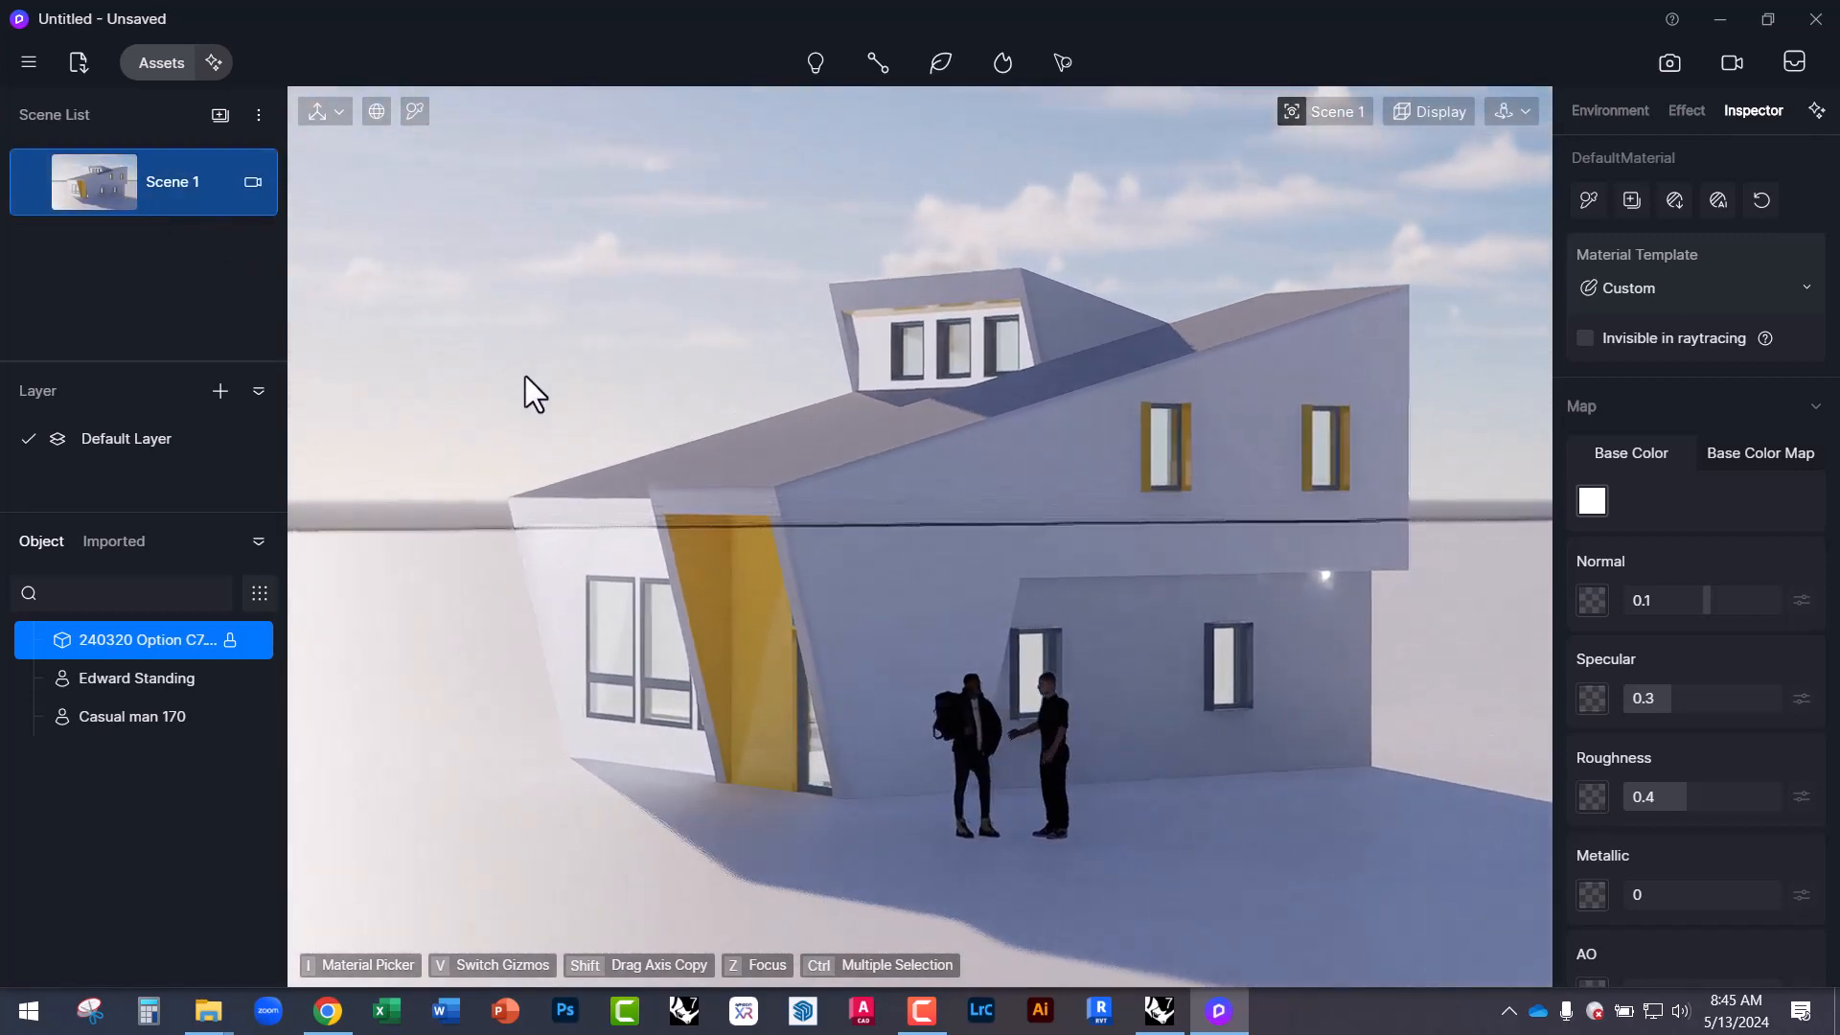
Select both figures, move them left of the yellow entrance, and restore the Scene 1 view.
left_click(963, 730)
left_click(1061, 747)
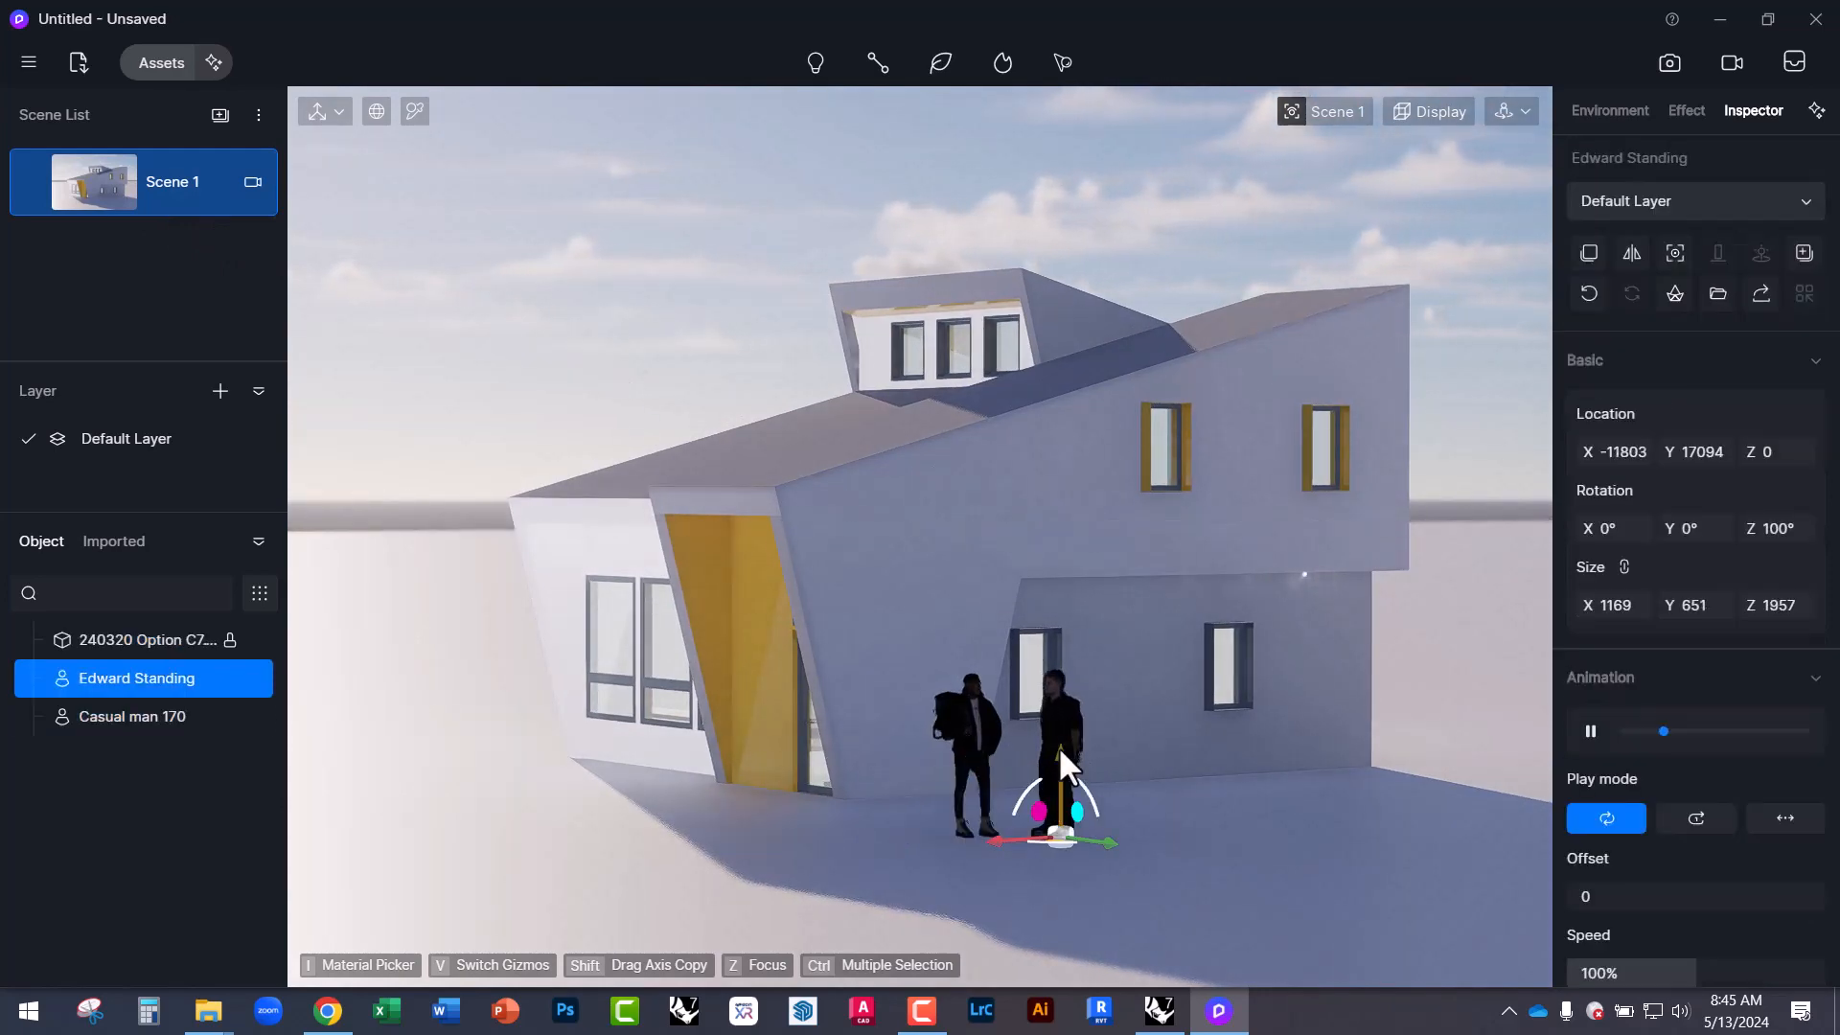
left_click(968, 752, "ctrl")
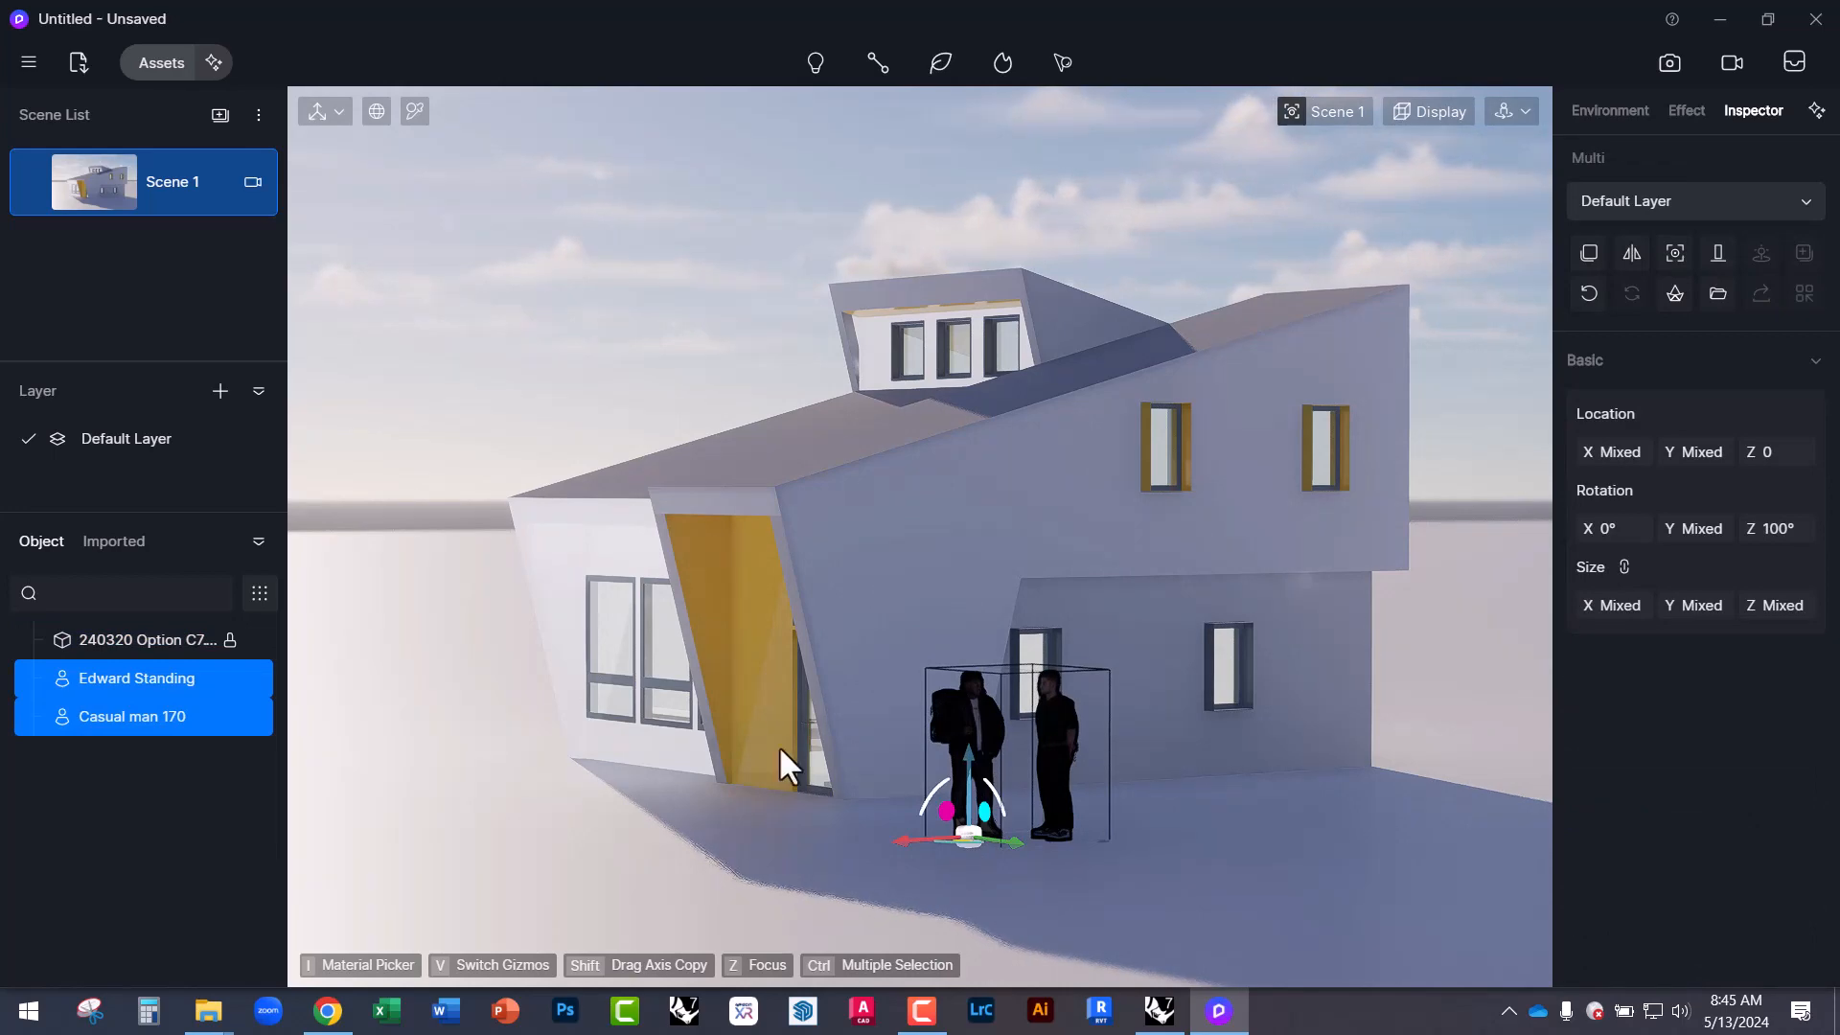
right_click_drag(779, 745, 812, 821)
scroll(1078, 640, "down", 3)
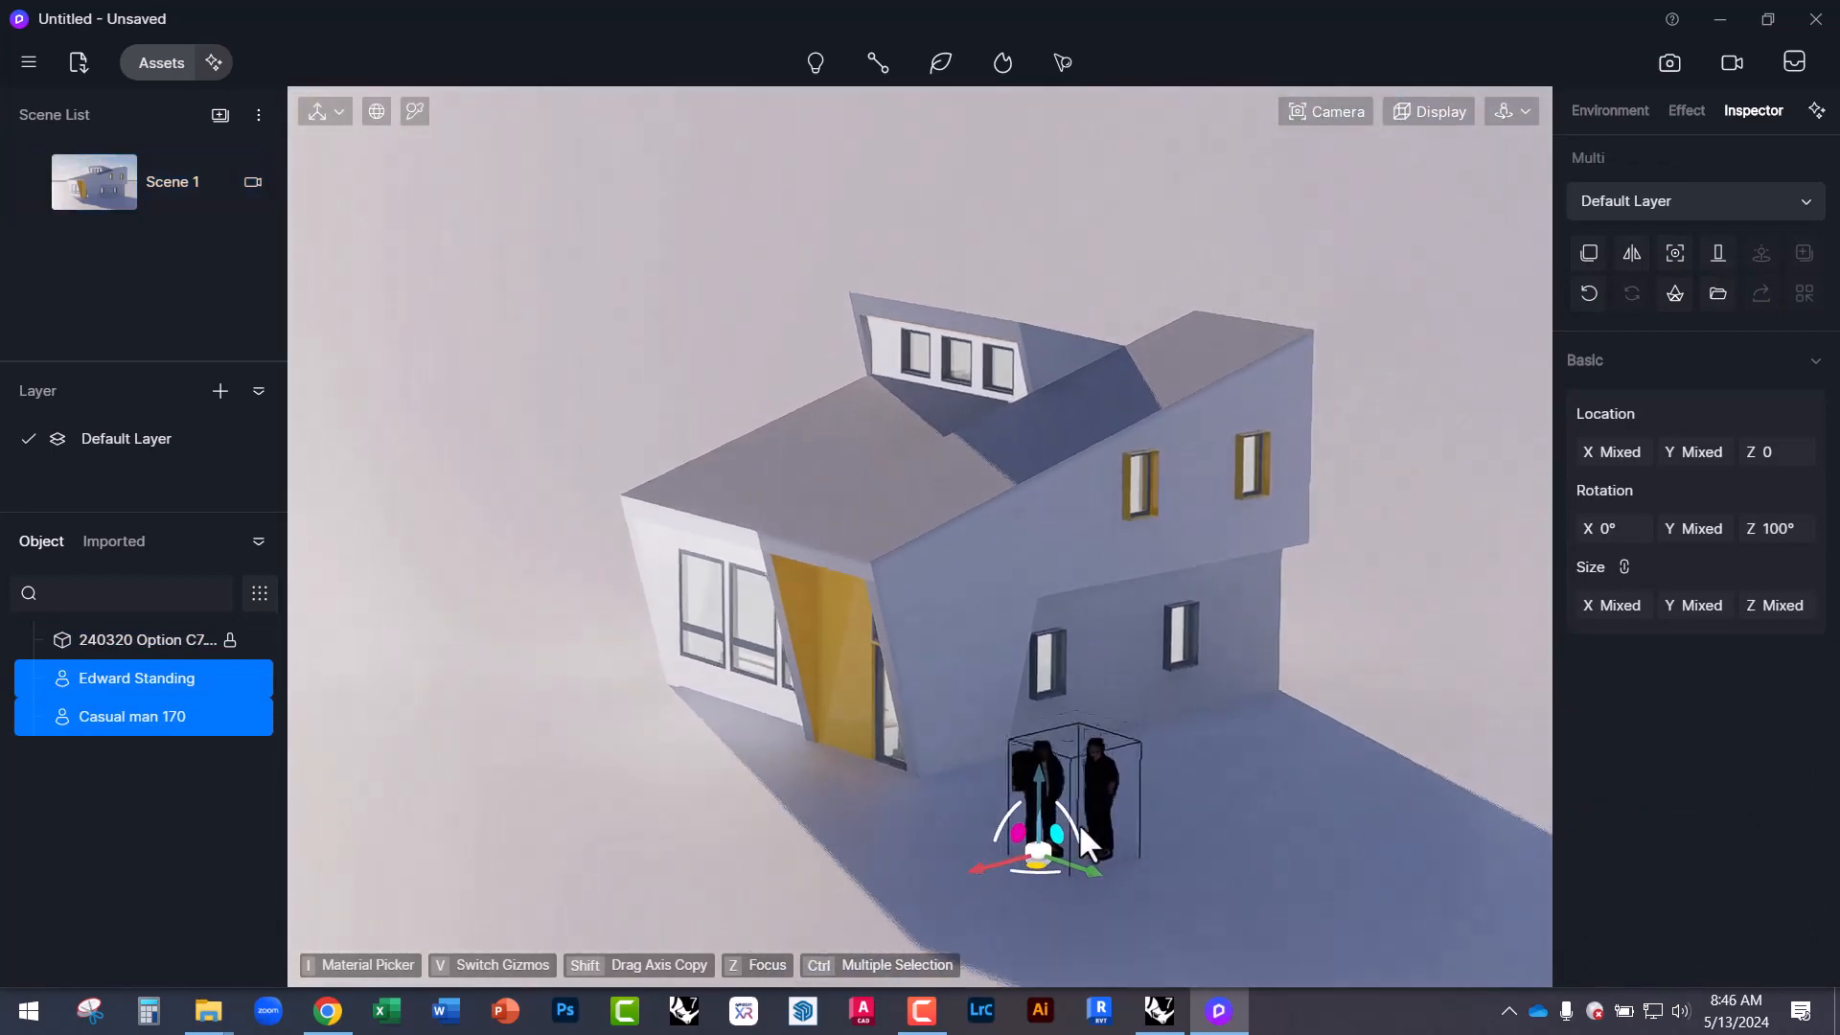
right_click_drag(1079, 642, 1079, 824)
scroll(1078, 644, "down", 2)
scroll(1022, 933, "up", 3)
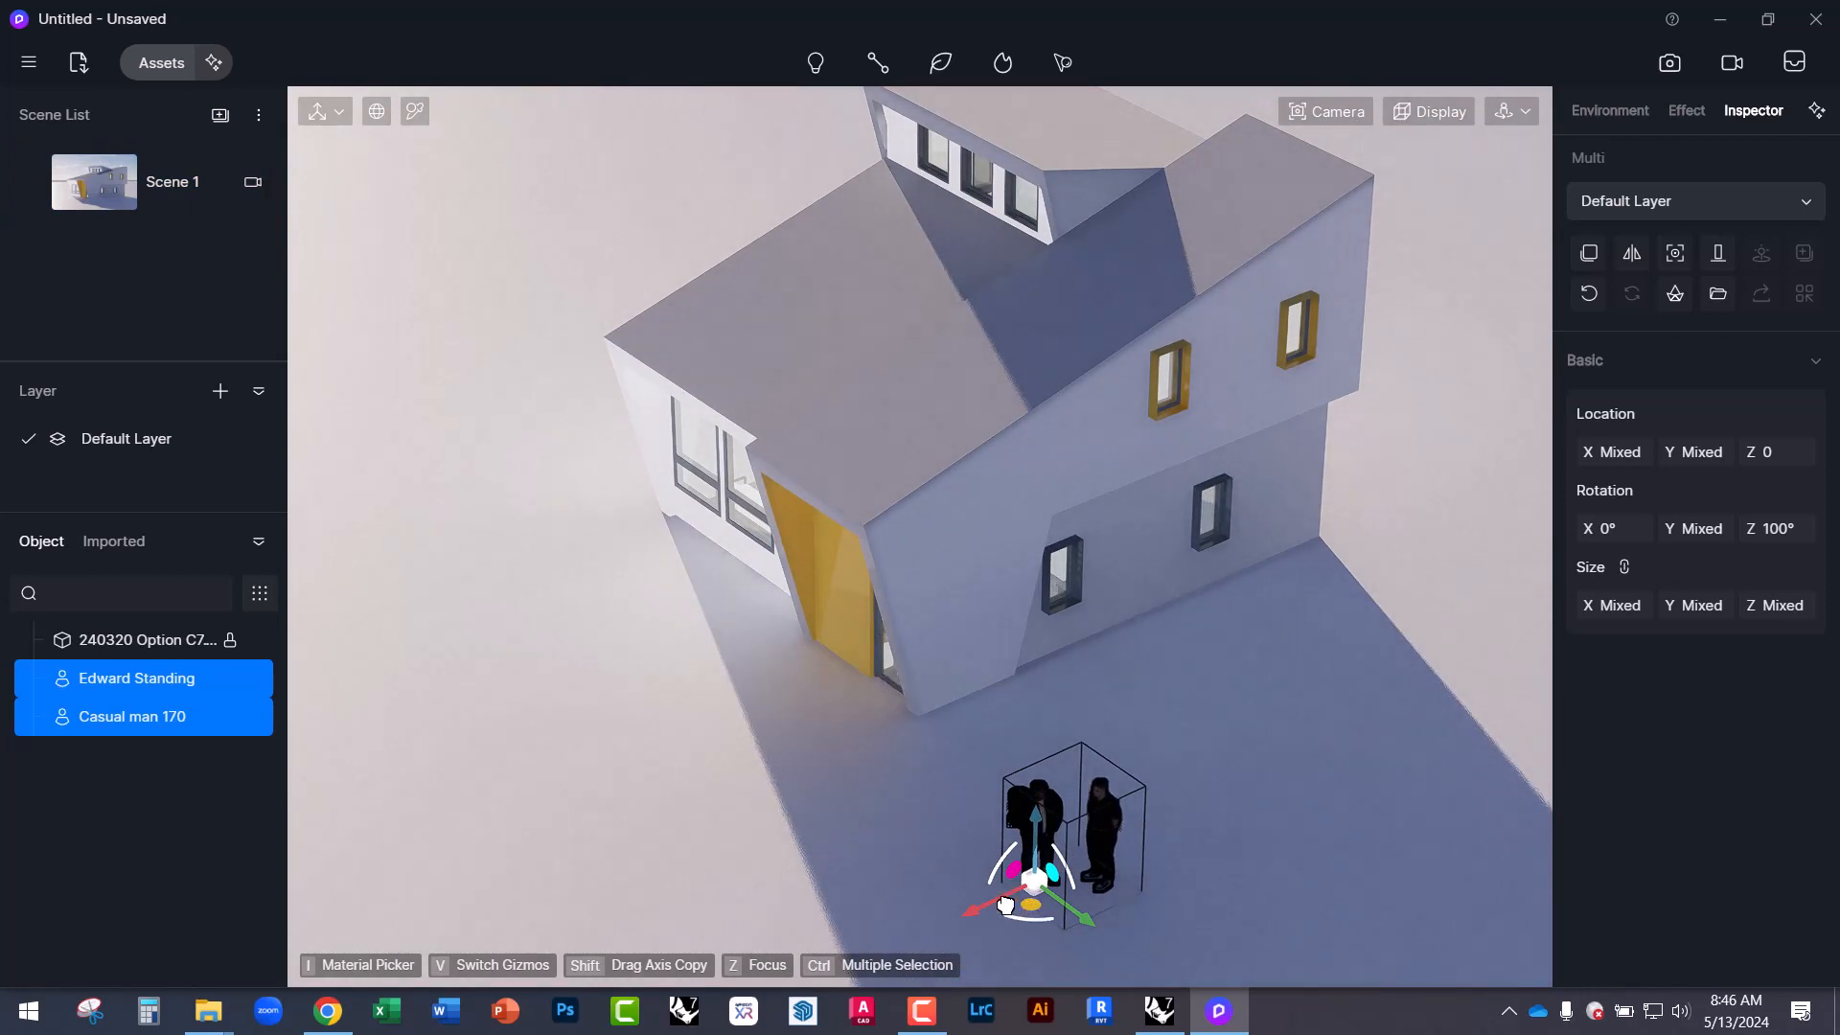
left_click_drag(1023, 901, 547, 741)
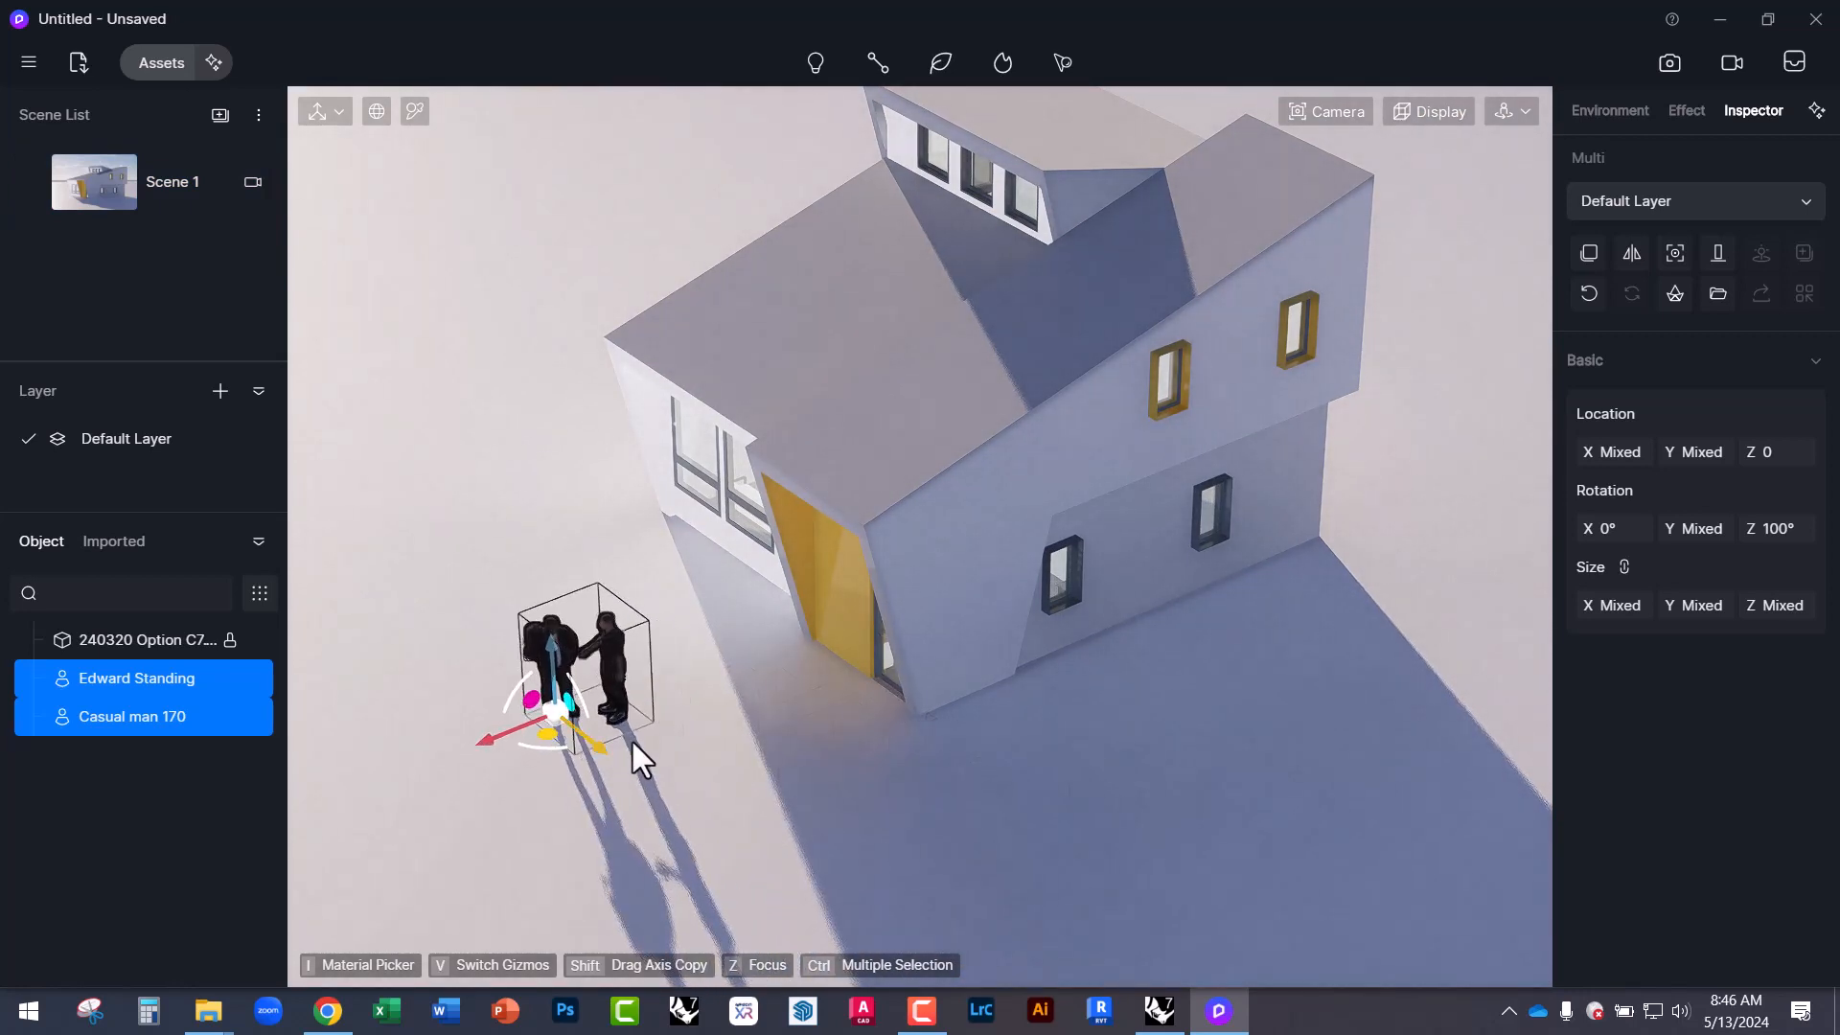
left_click(101, 180)
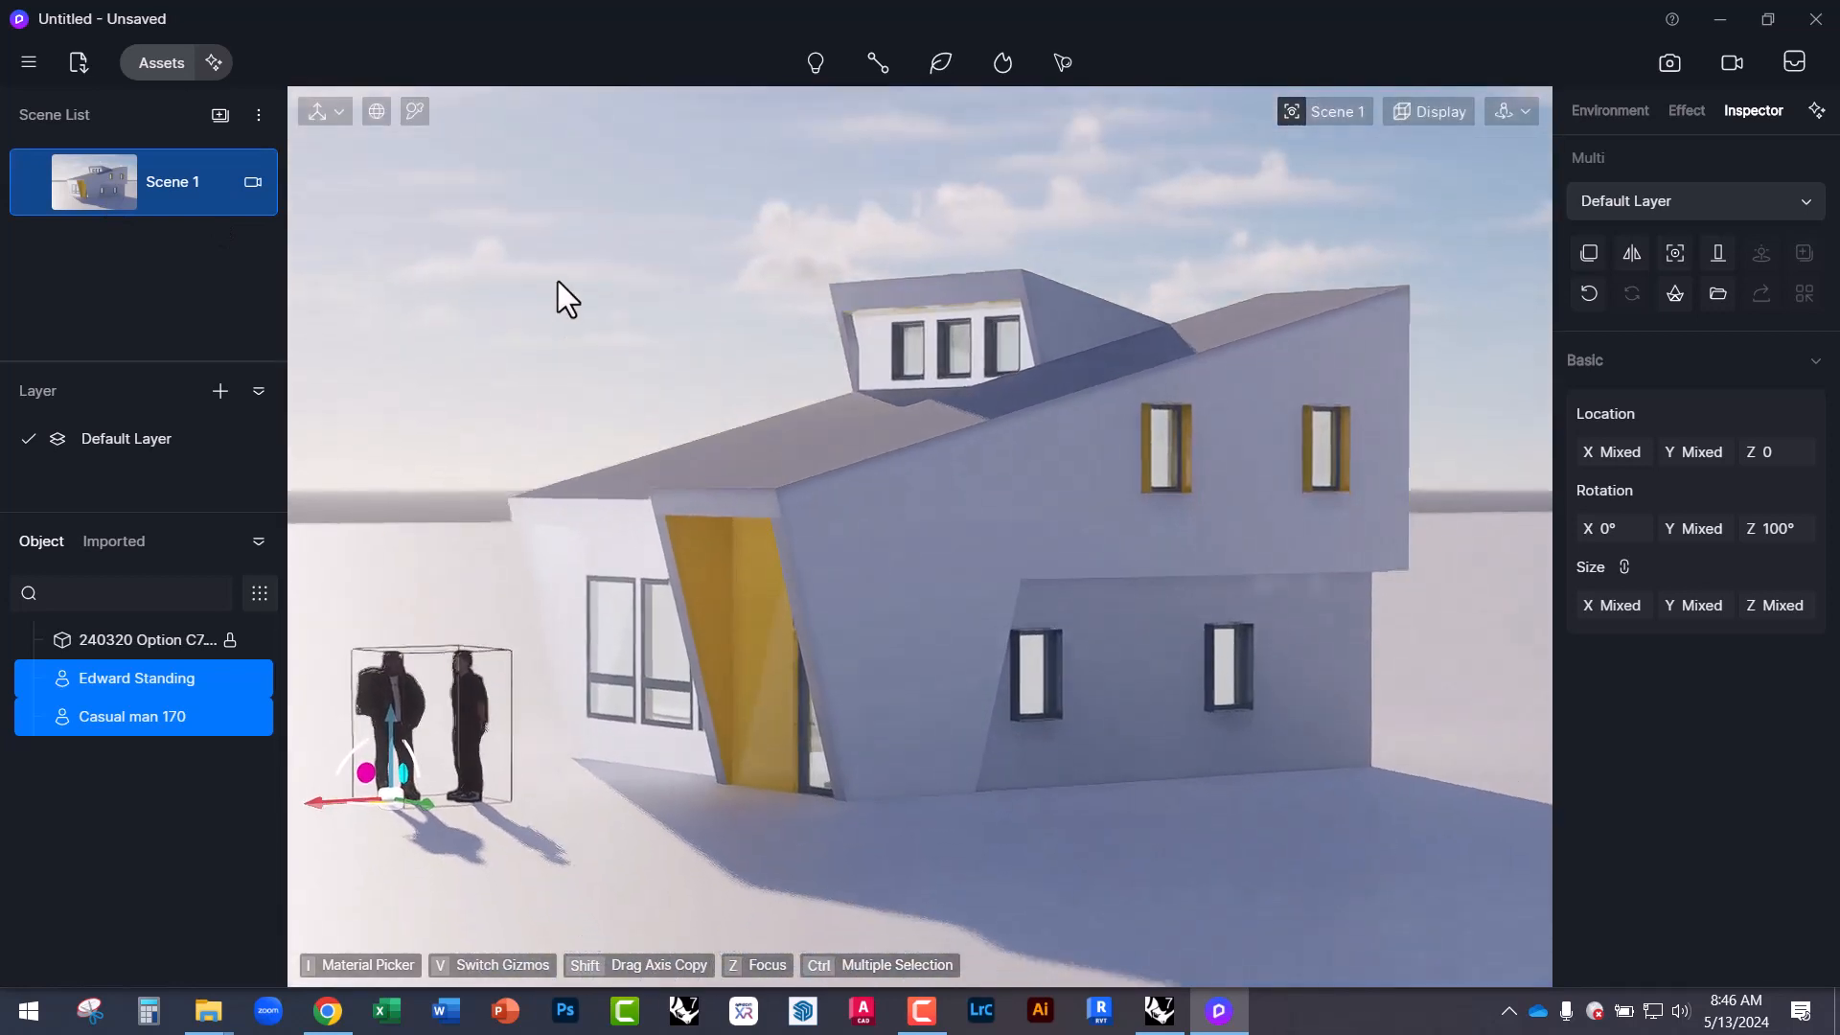
left_click(564, 281)
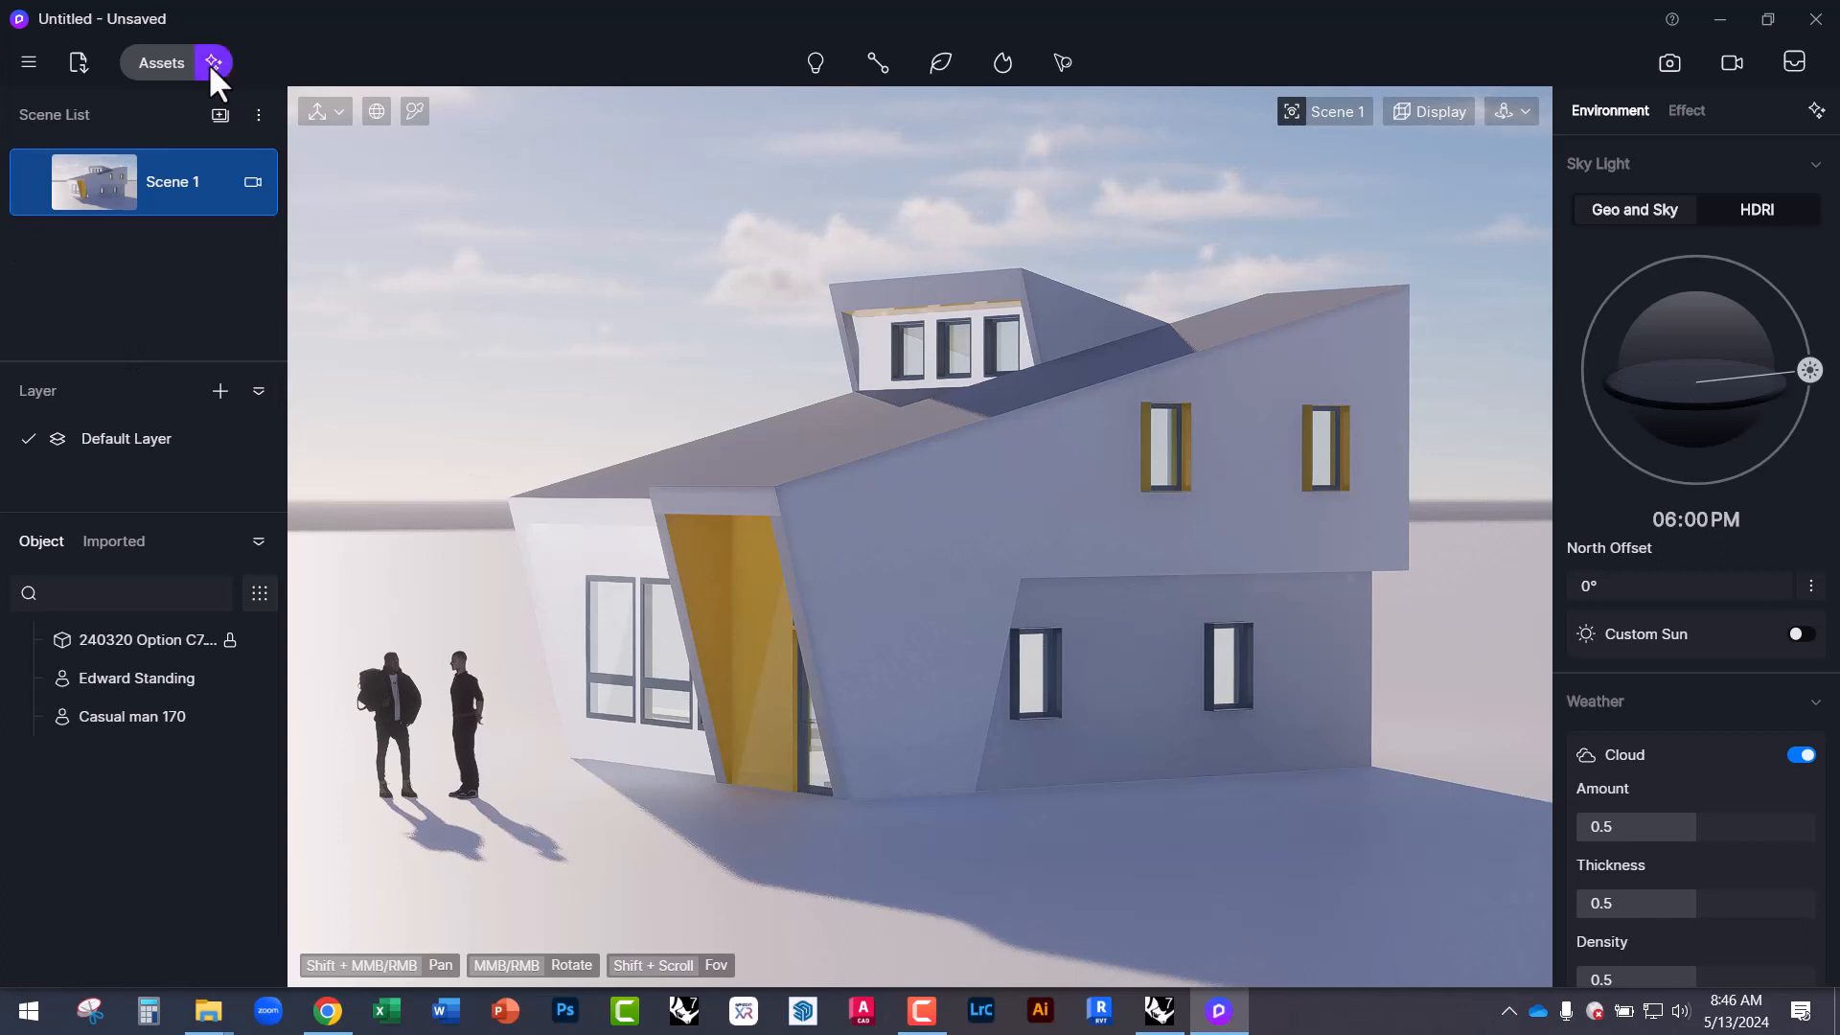
Browse Assets > Nature > Broadleaf, then download and select Ilex vomitoria 03.
left_click(159, 59)
left_click(31, 418)
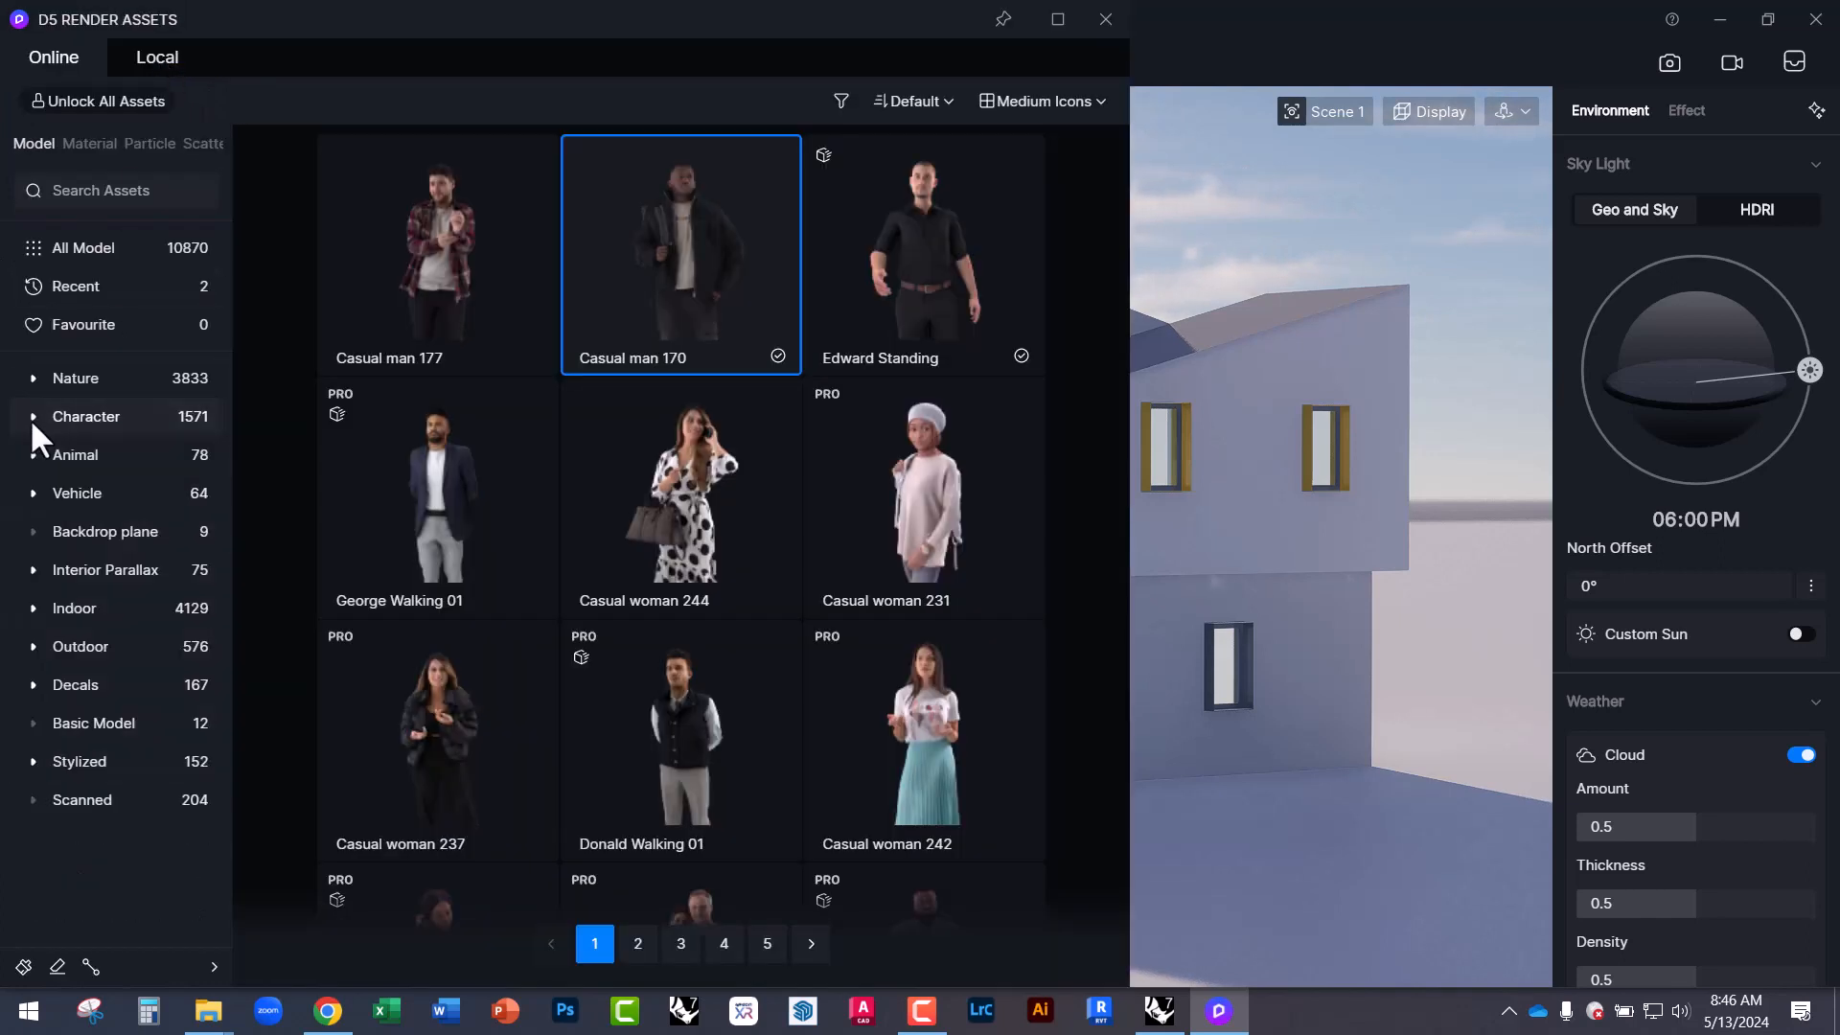
left_click(65, 382)
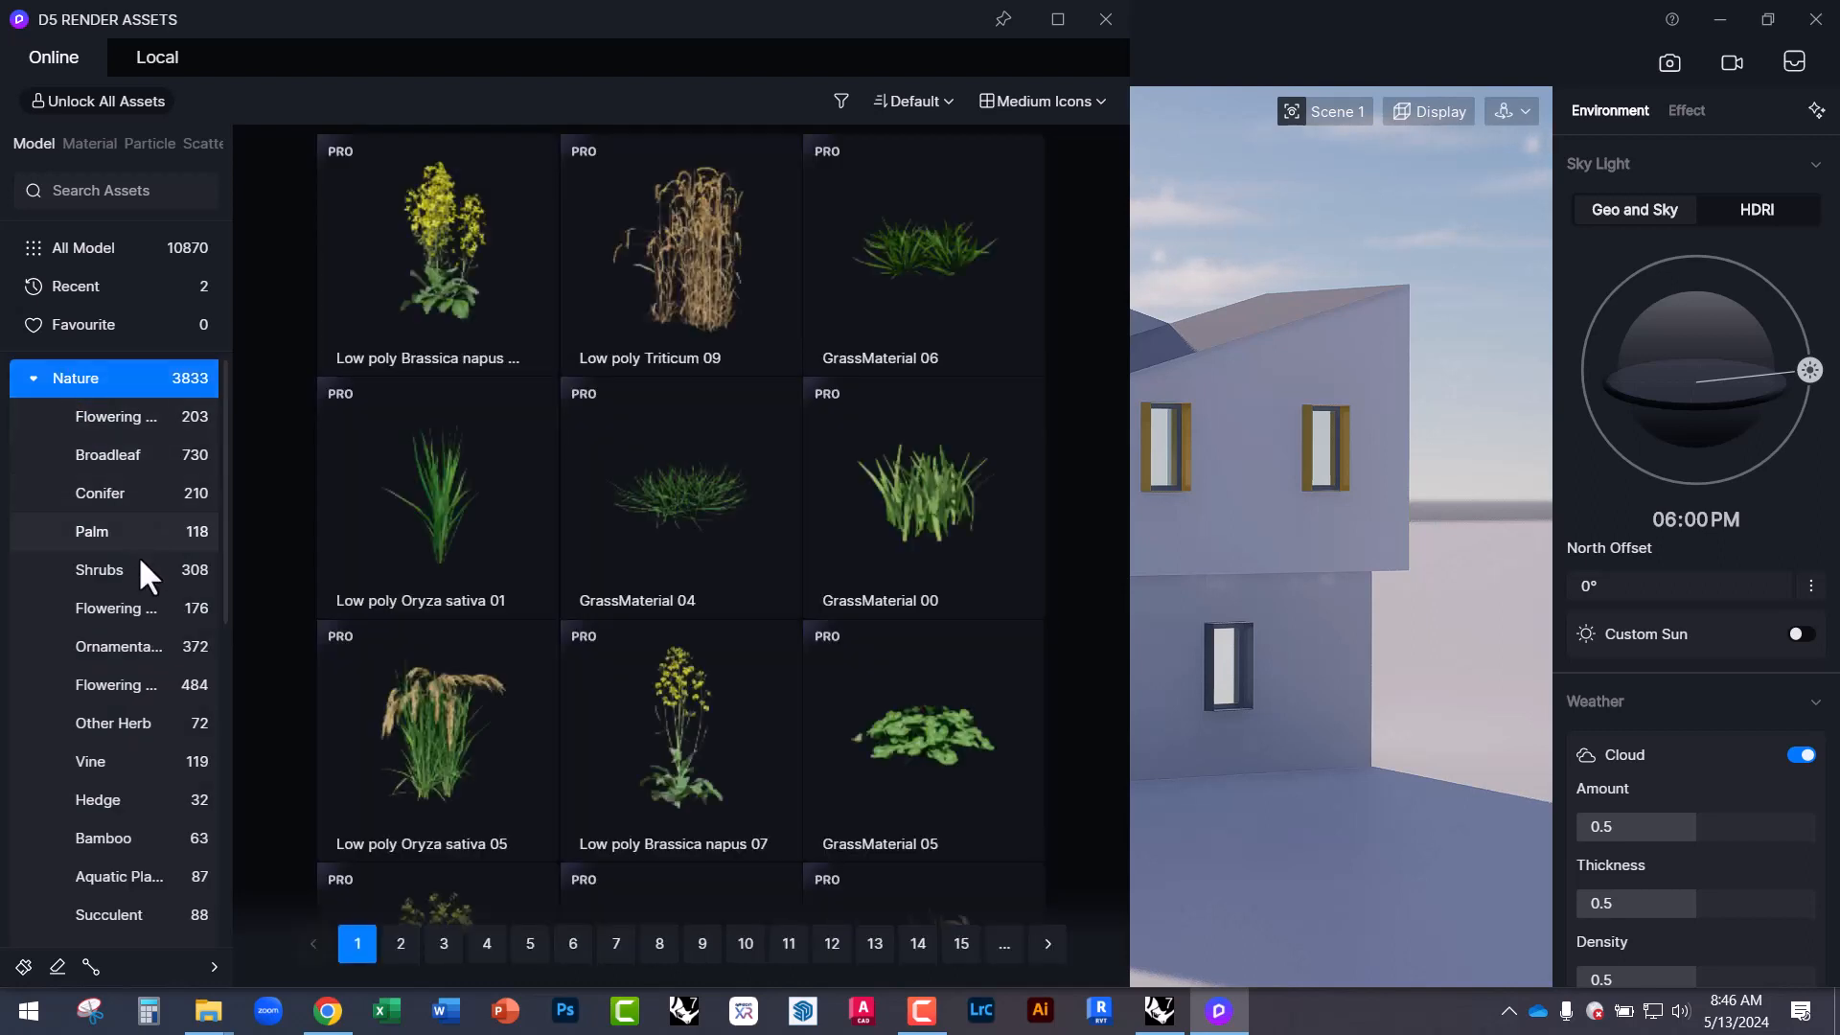
left_click(108, 491)
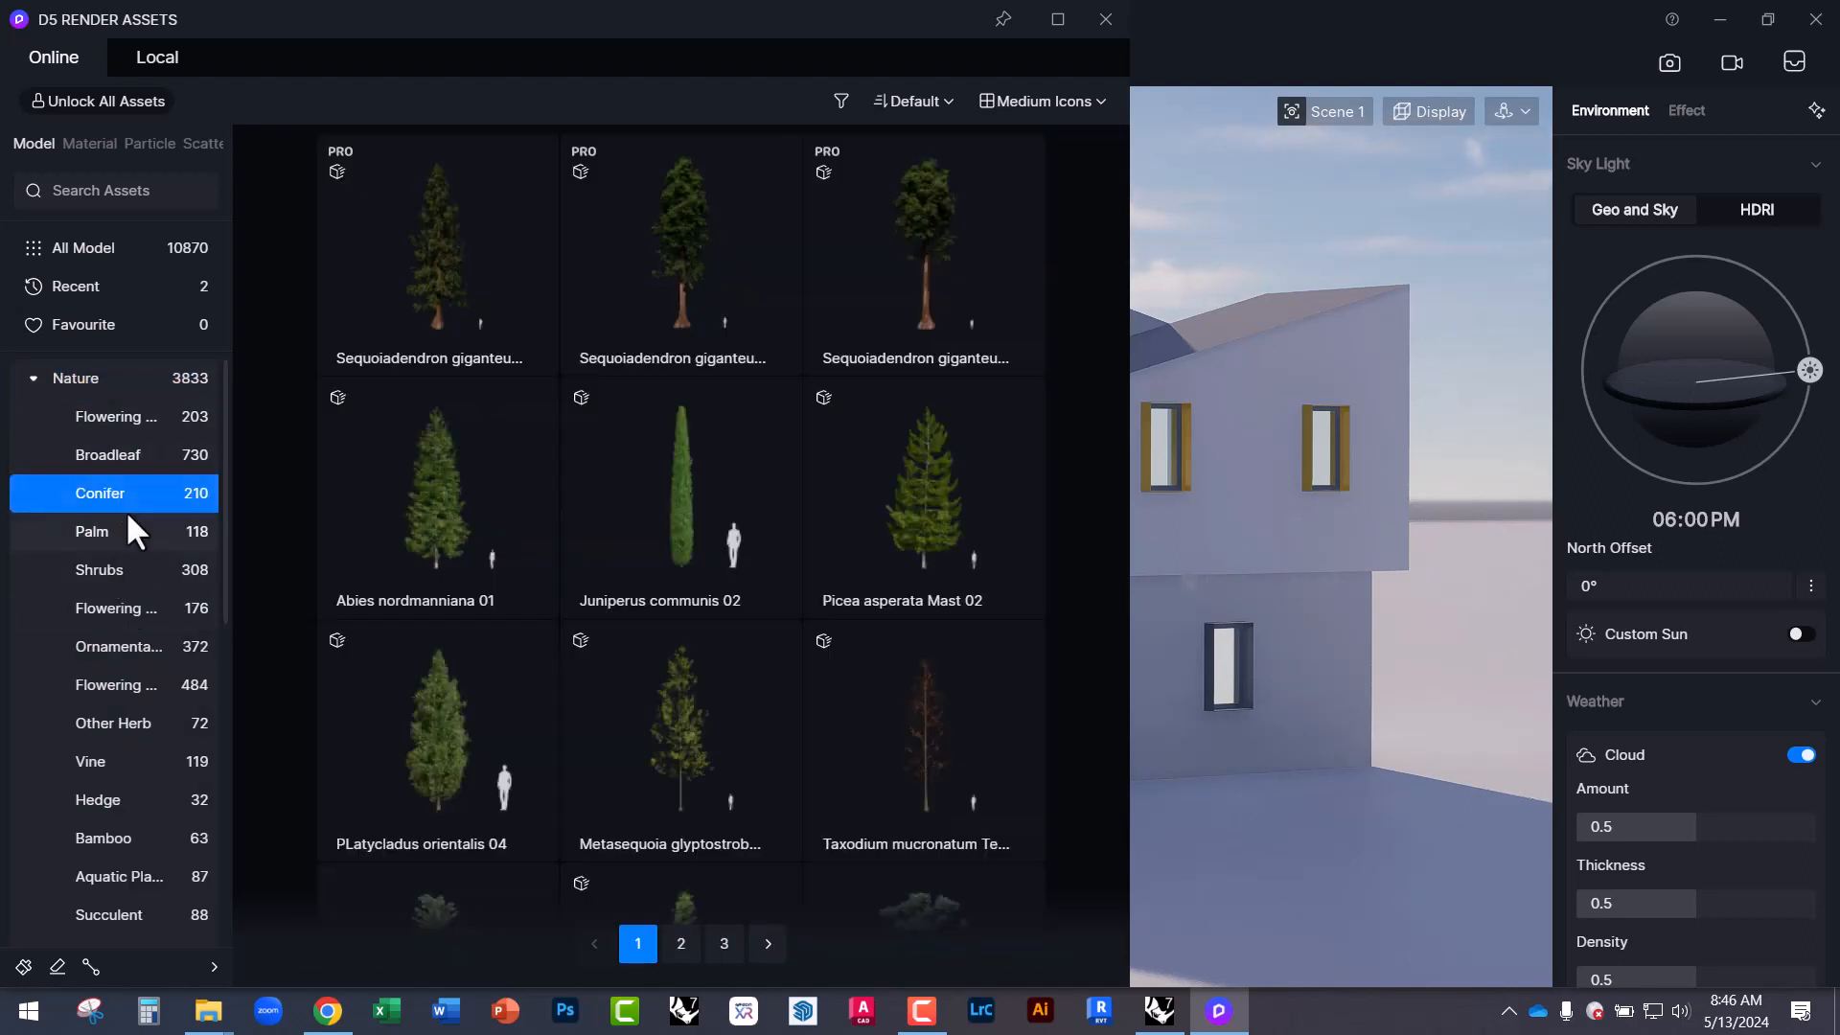
left_click(122, 452)
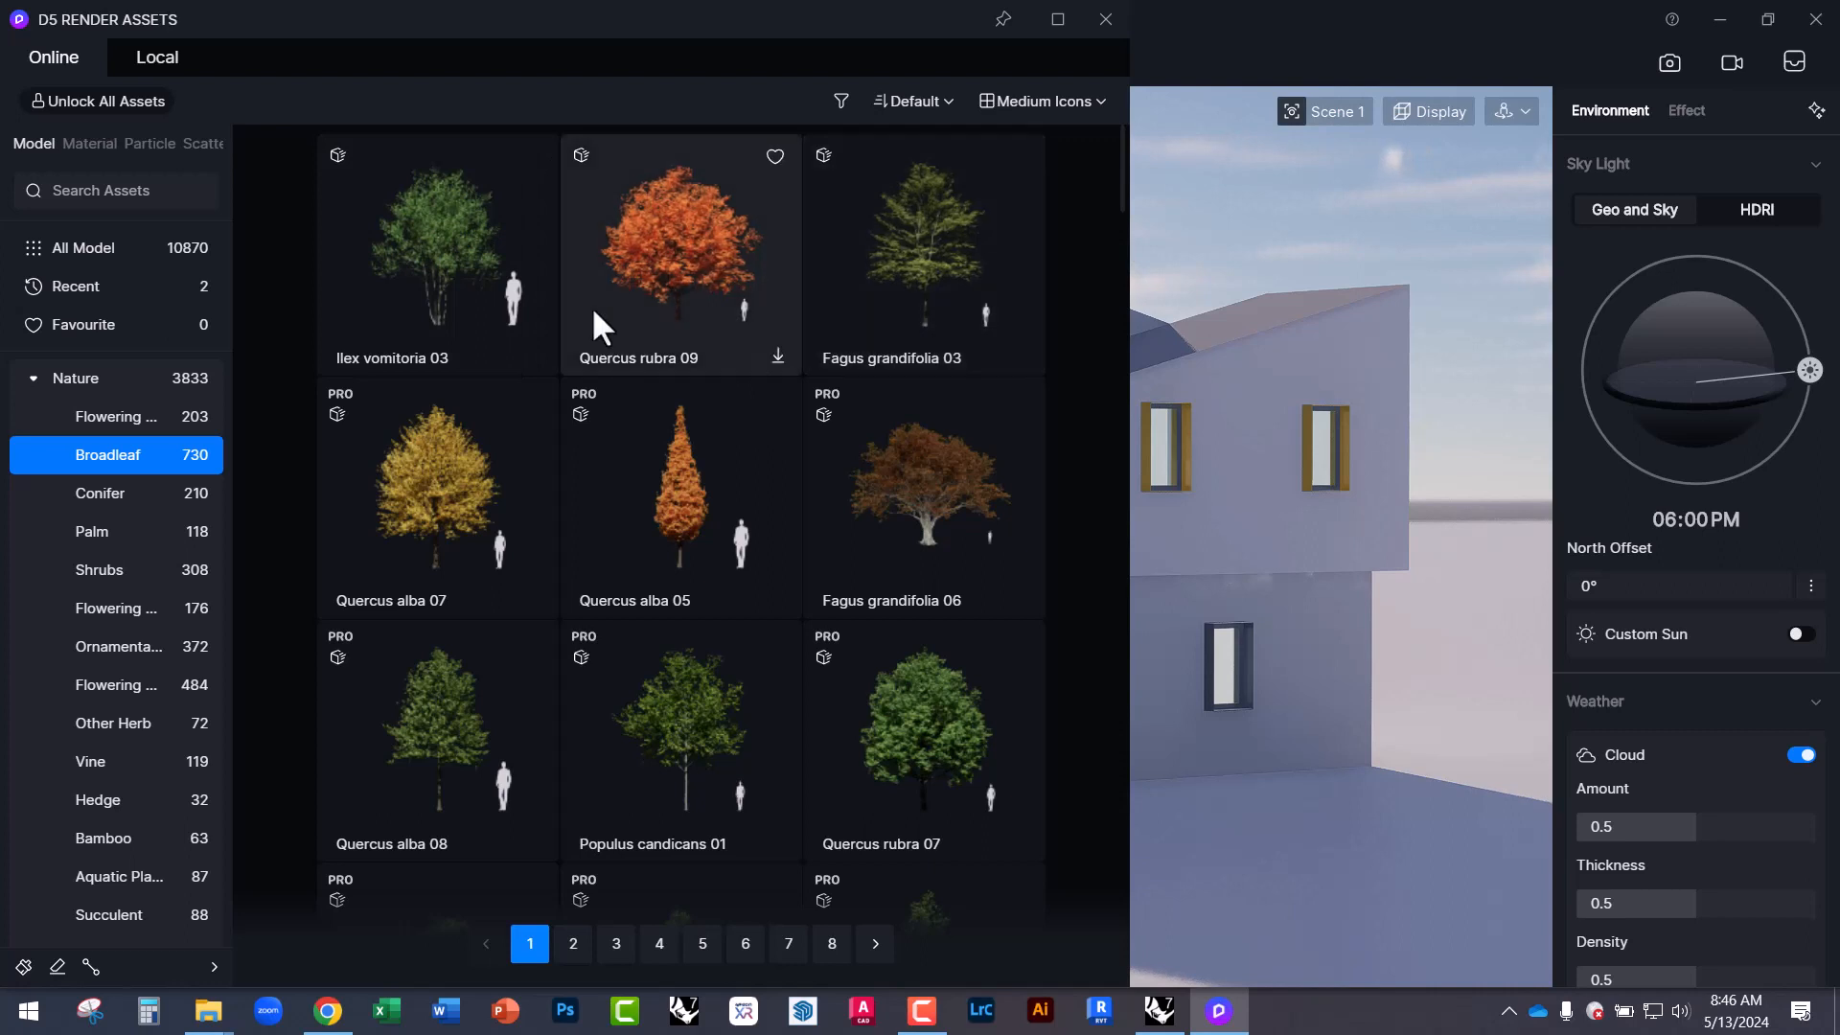
left_click(458, 276)
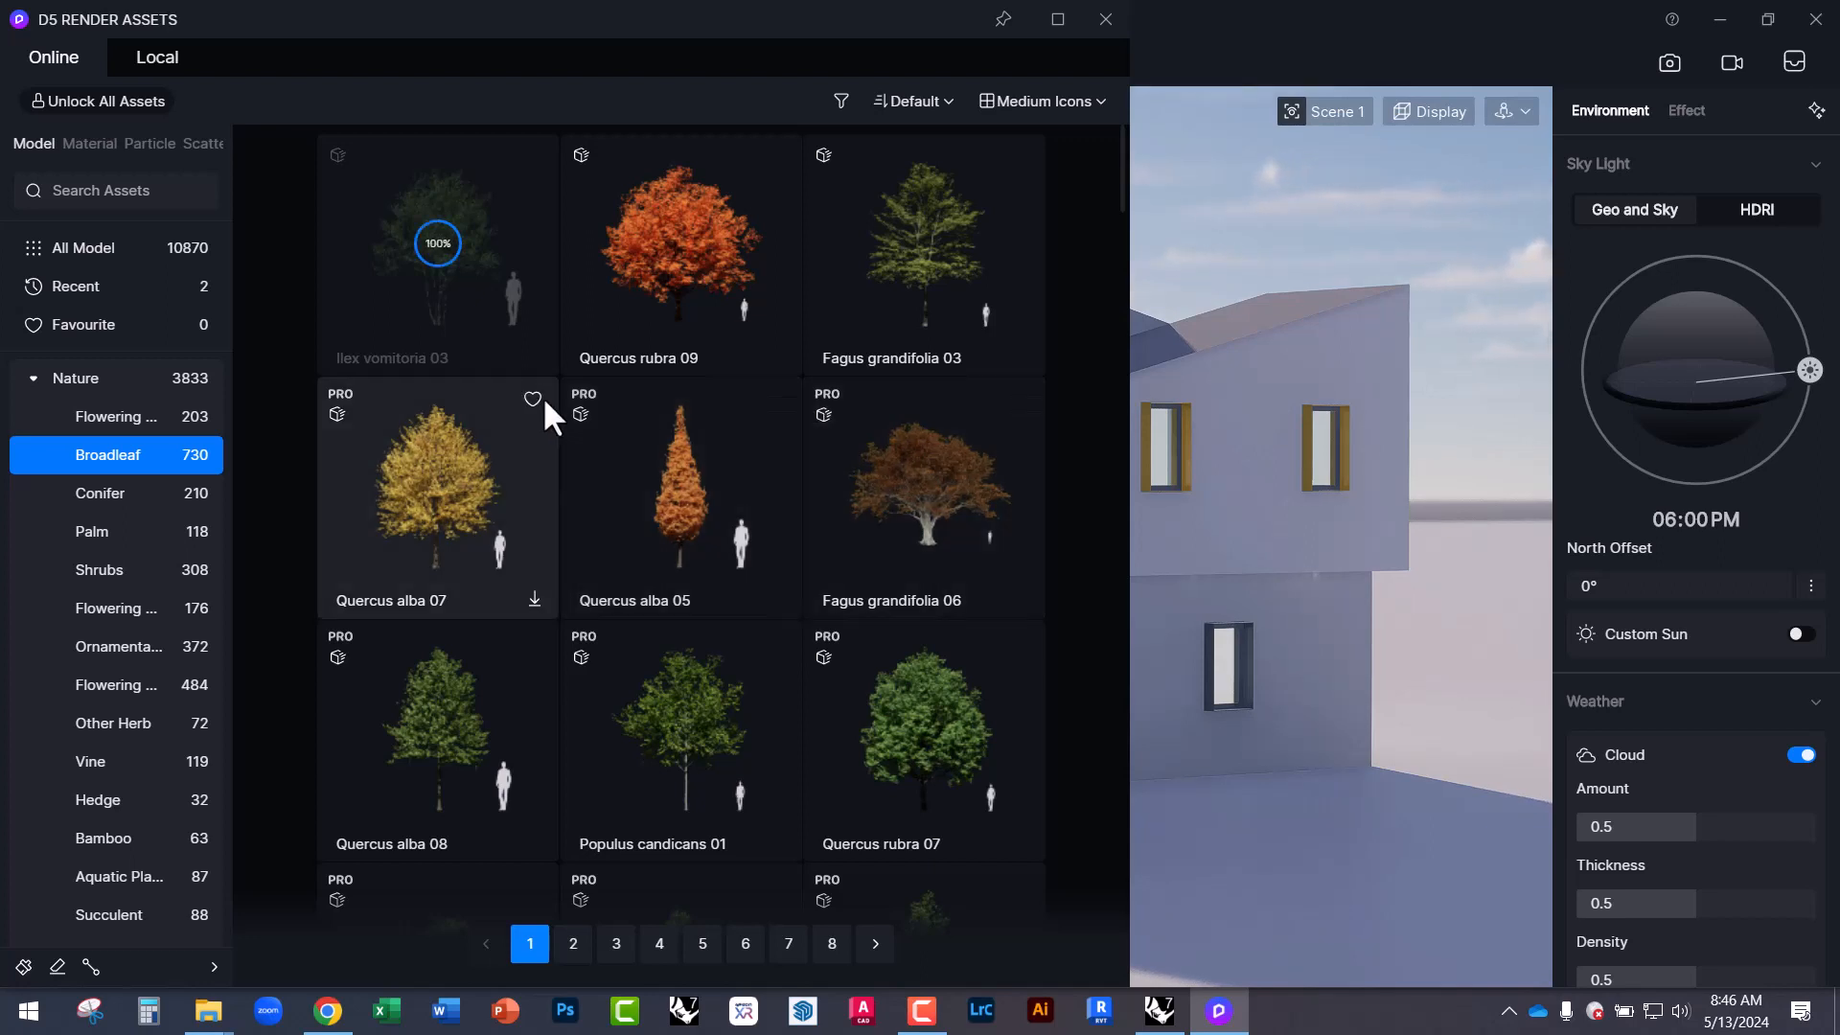
left_click(448, 291)
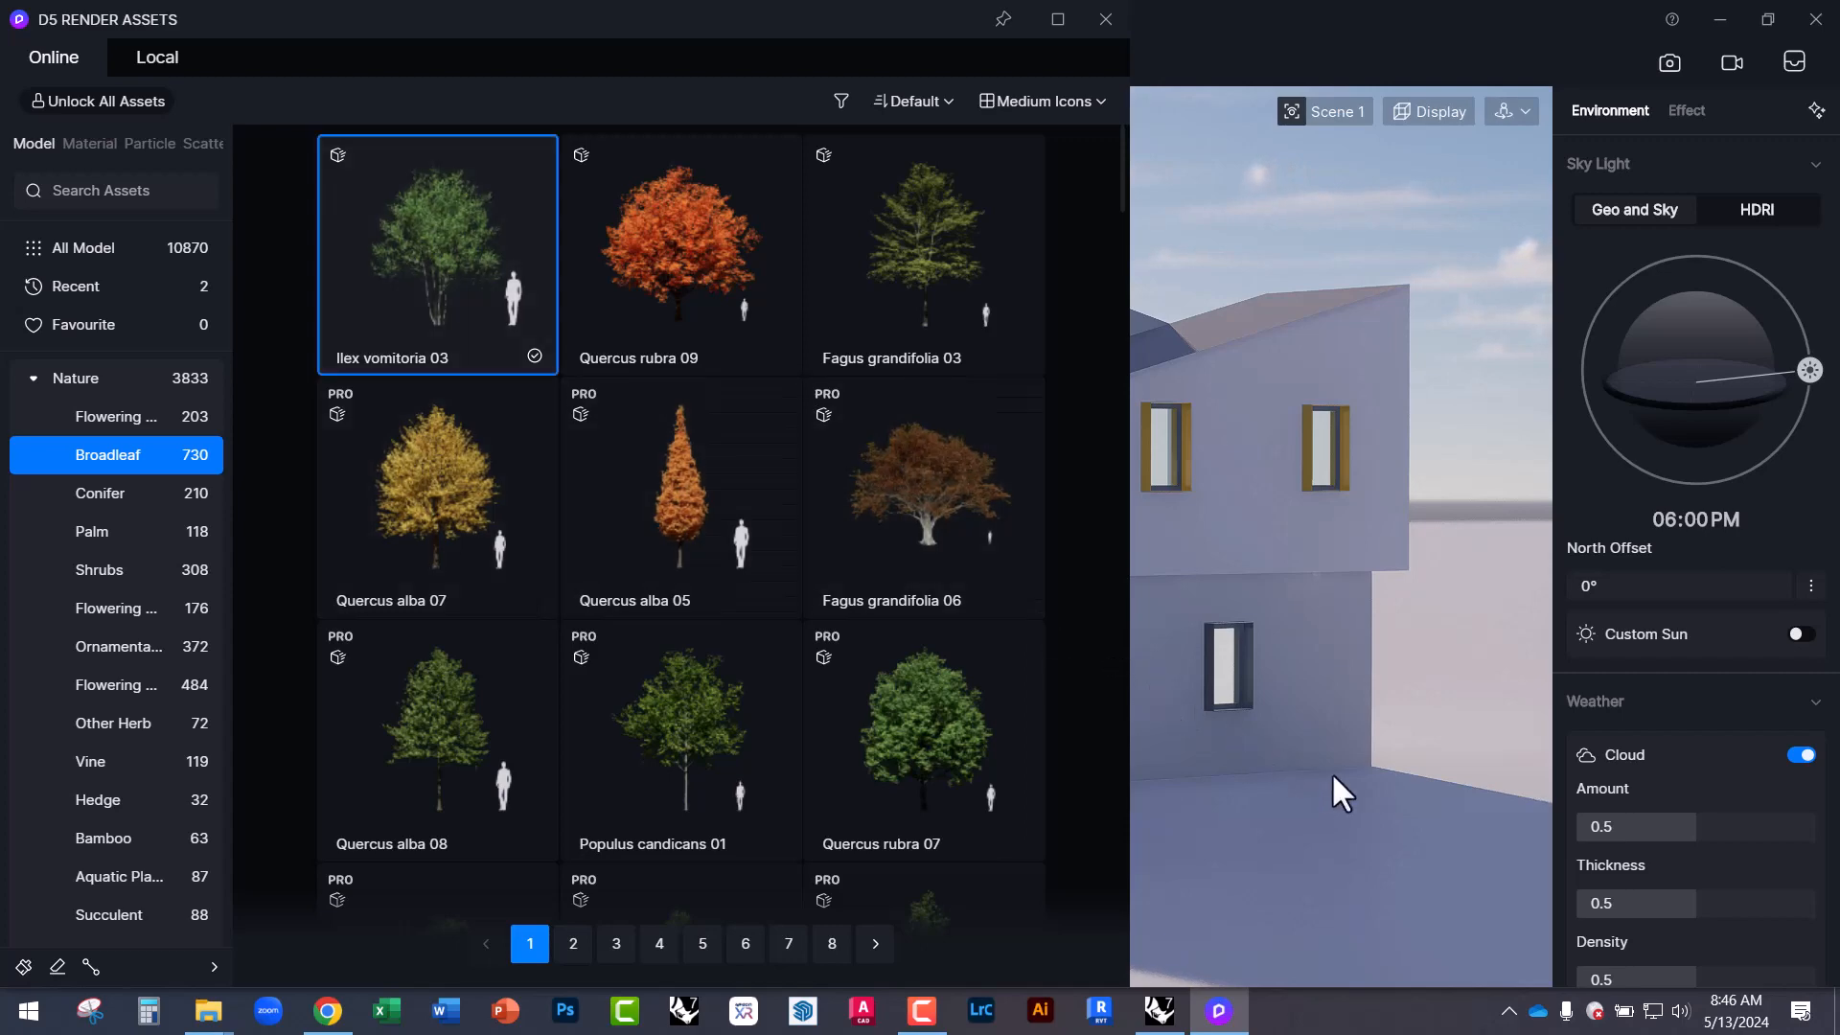
Pin and narrow the library, then place Ilex vomitoria 03 trees left and right of the house.
left_click(993, 21)
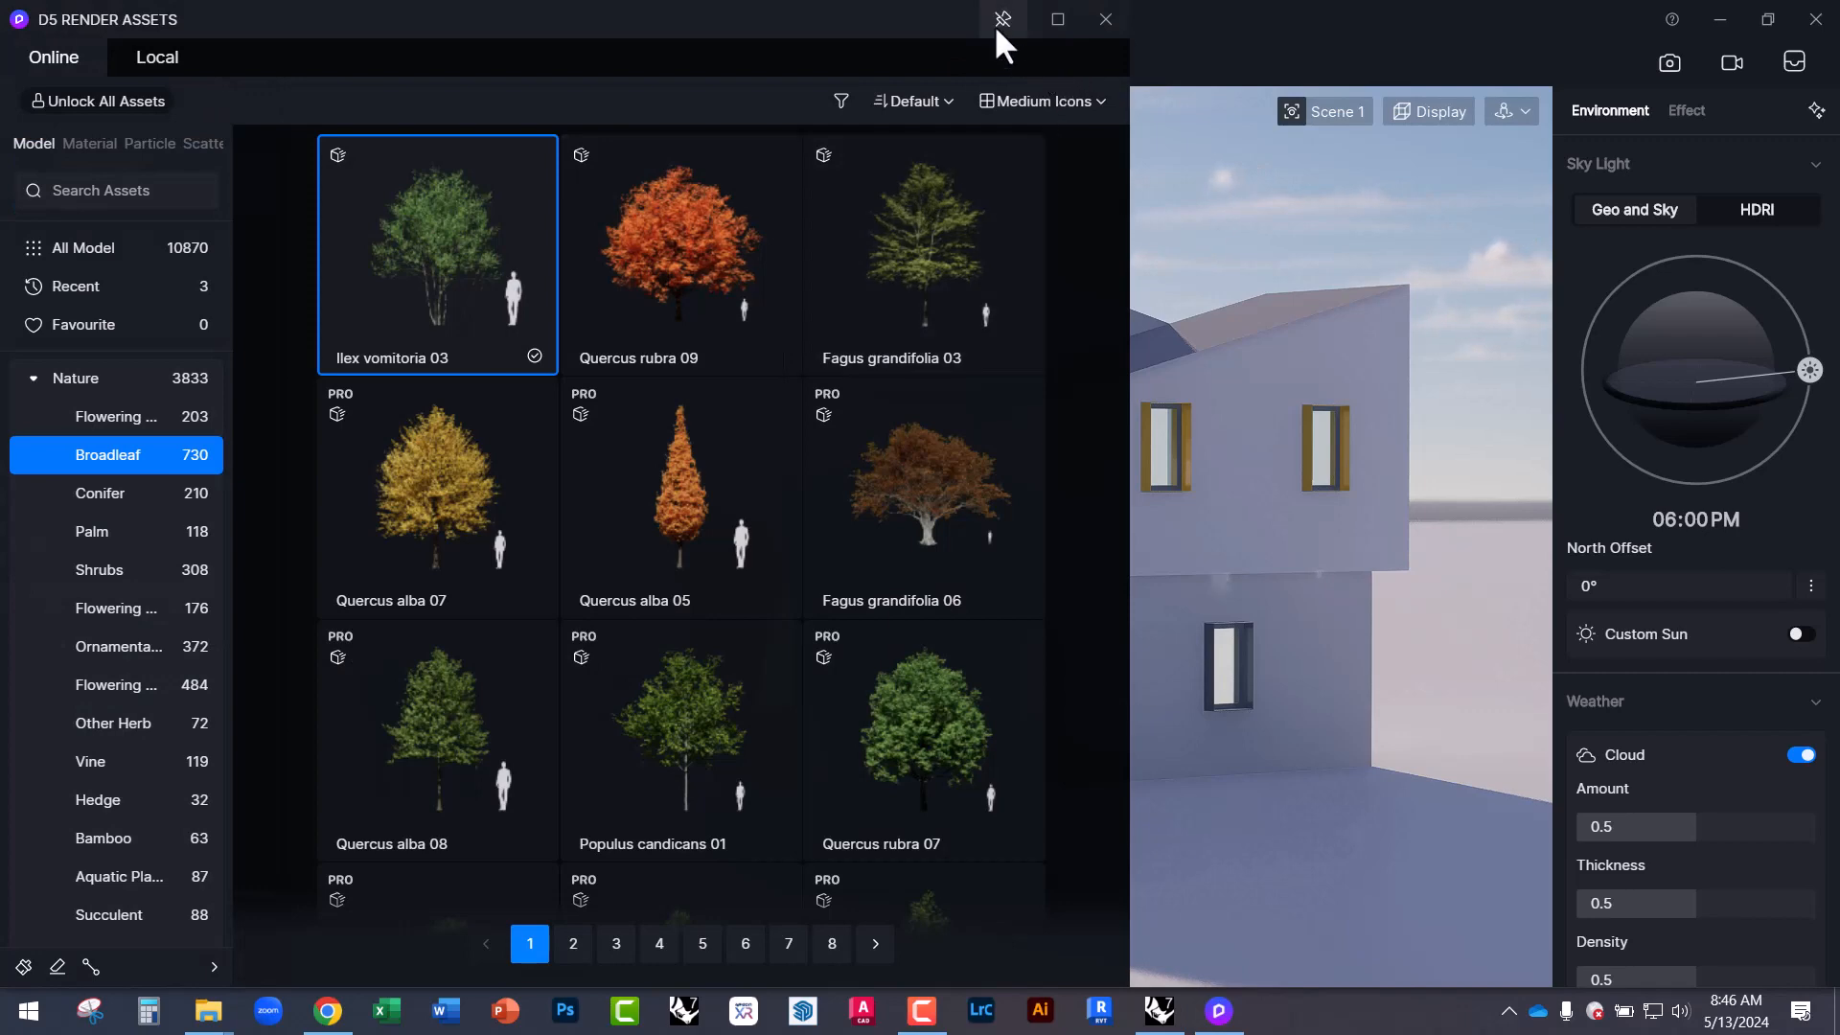
left_click_drag(1125, 79, 599, 80)
right_click_drag(993, 675, 1037, 720)
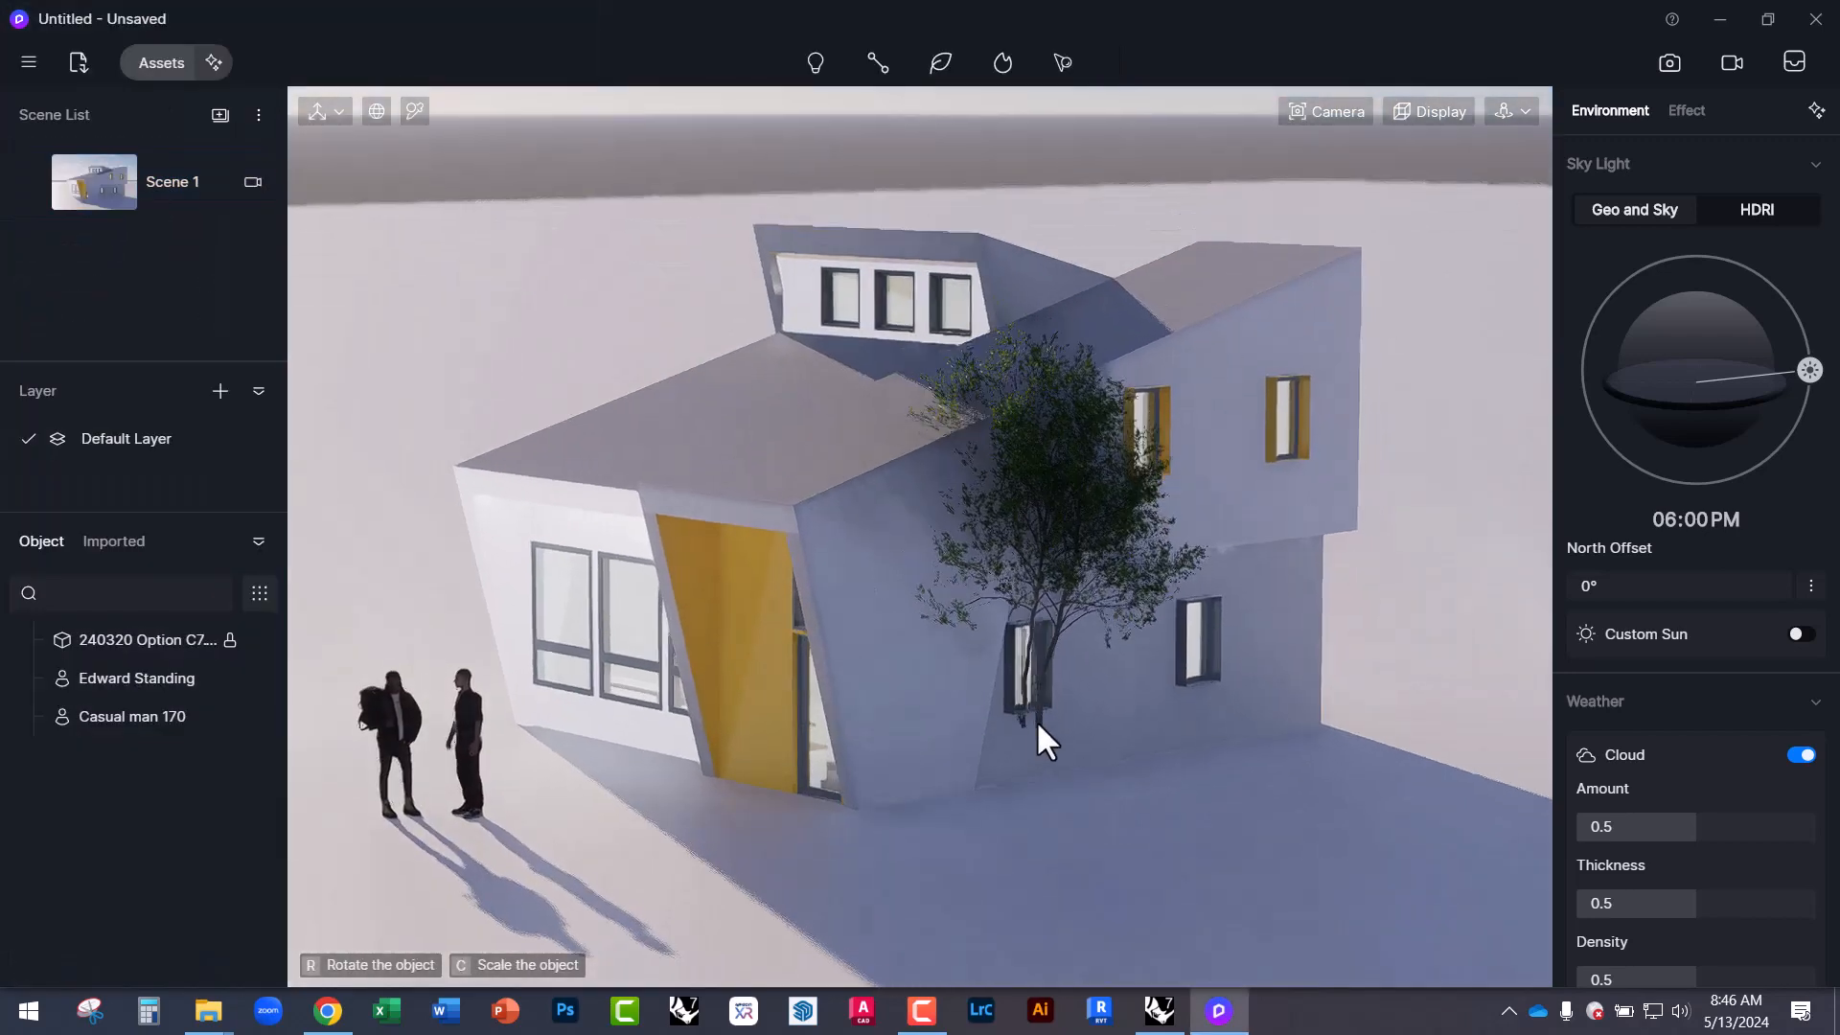
scroll(1169, 646, "down", 2)
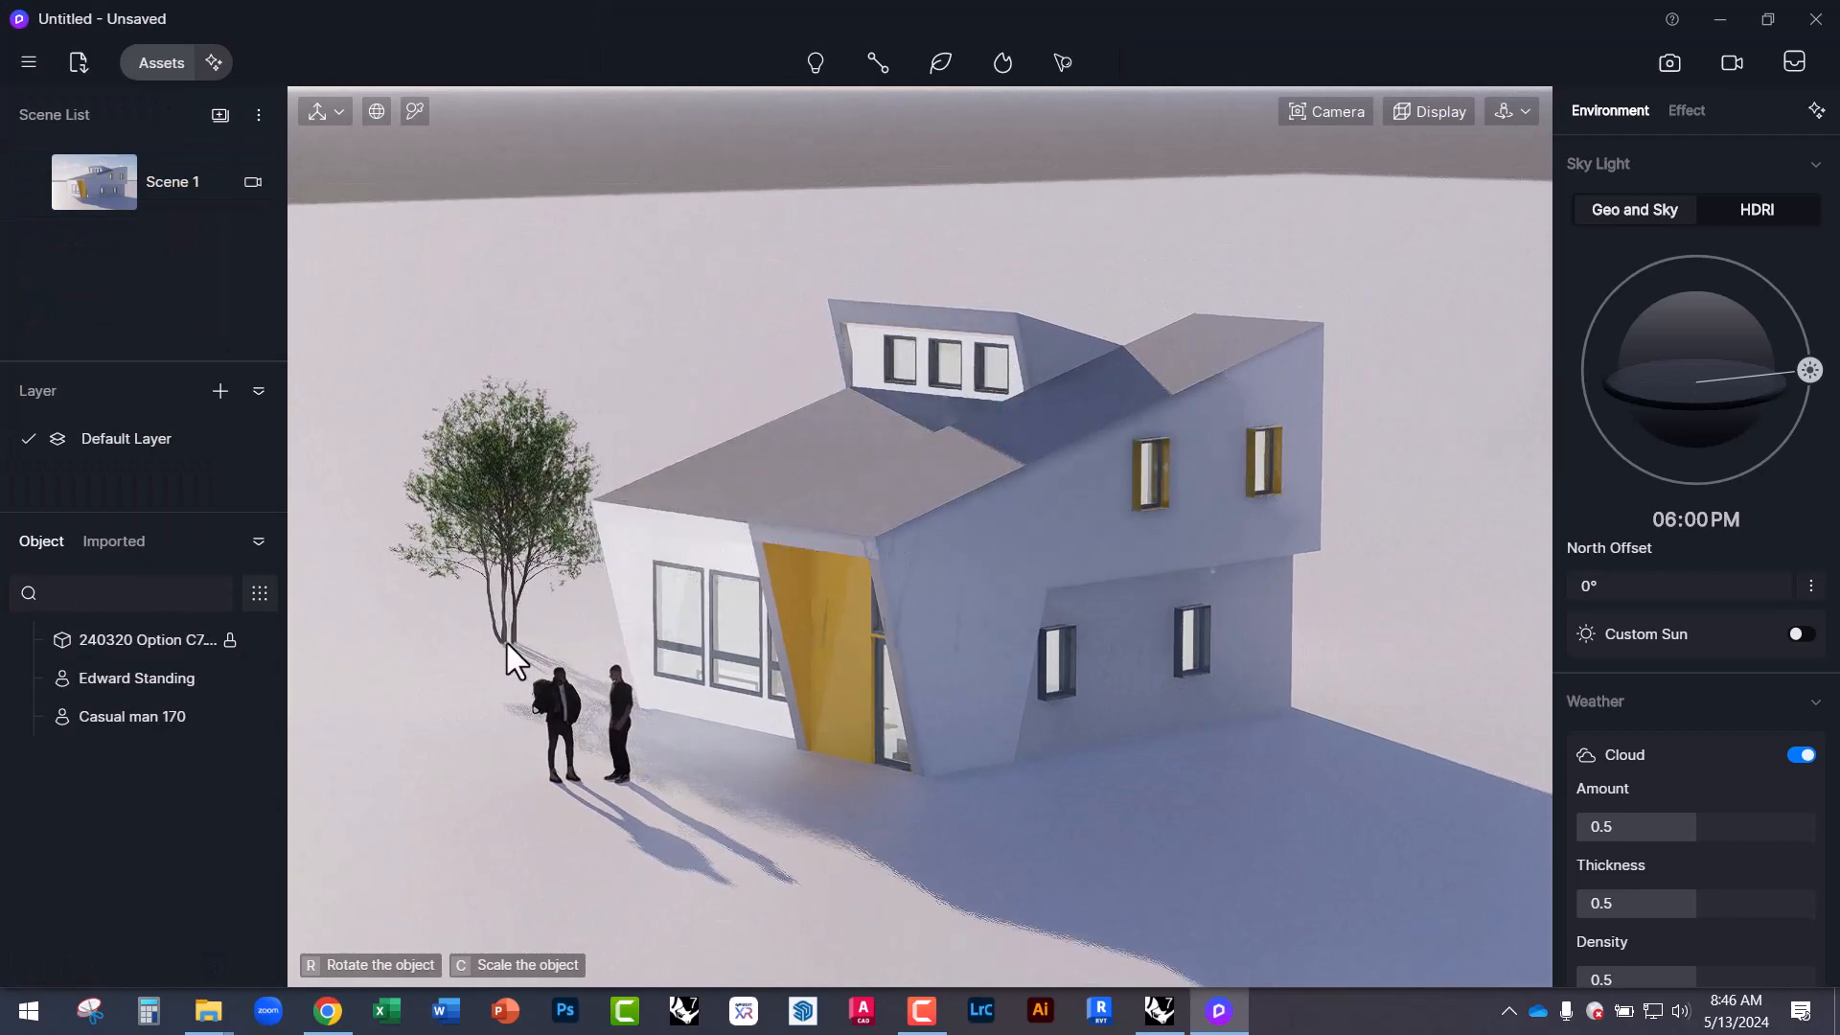
left_click(506, 640)
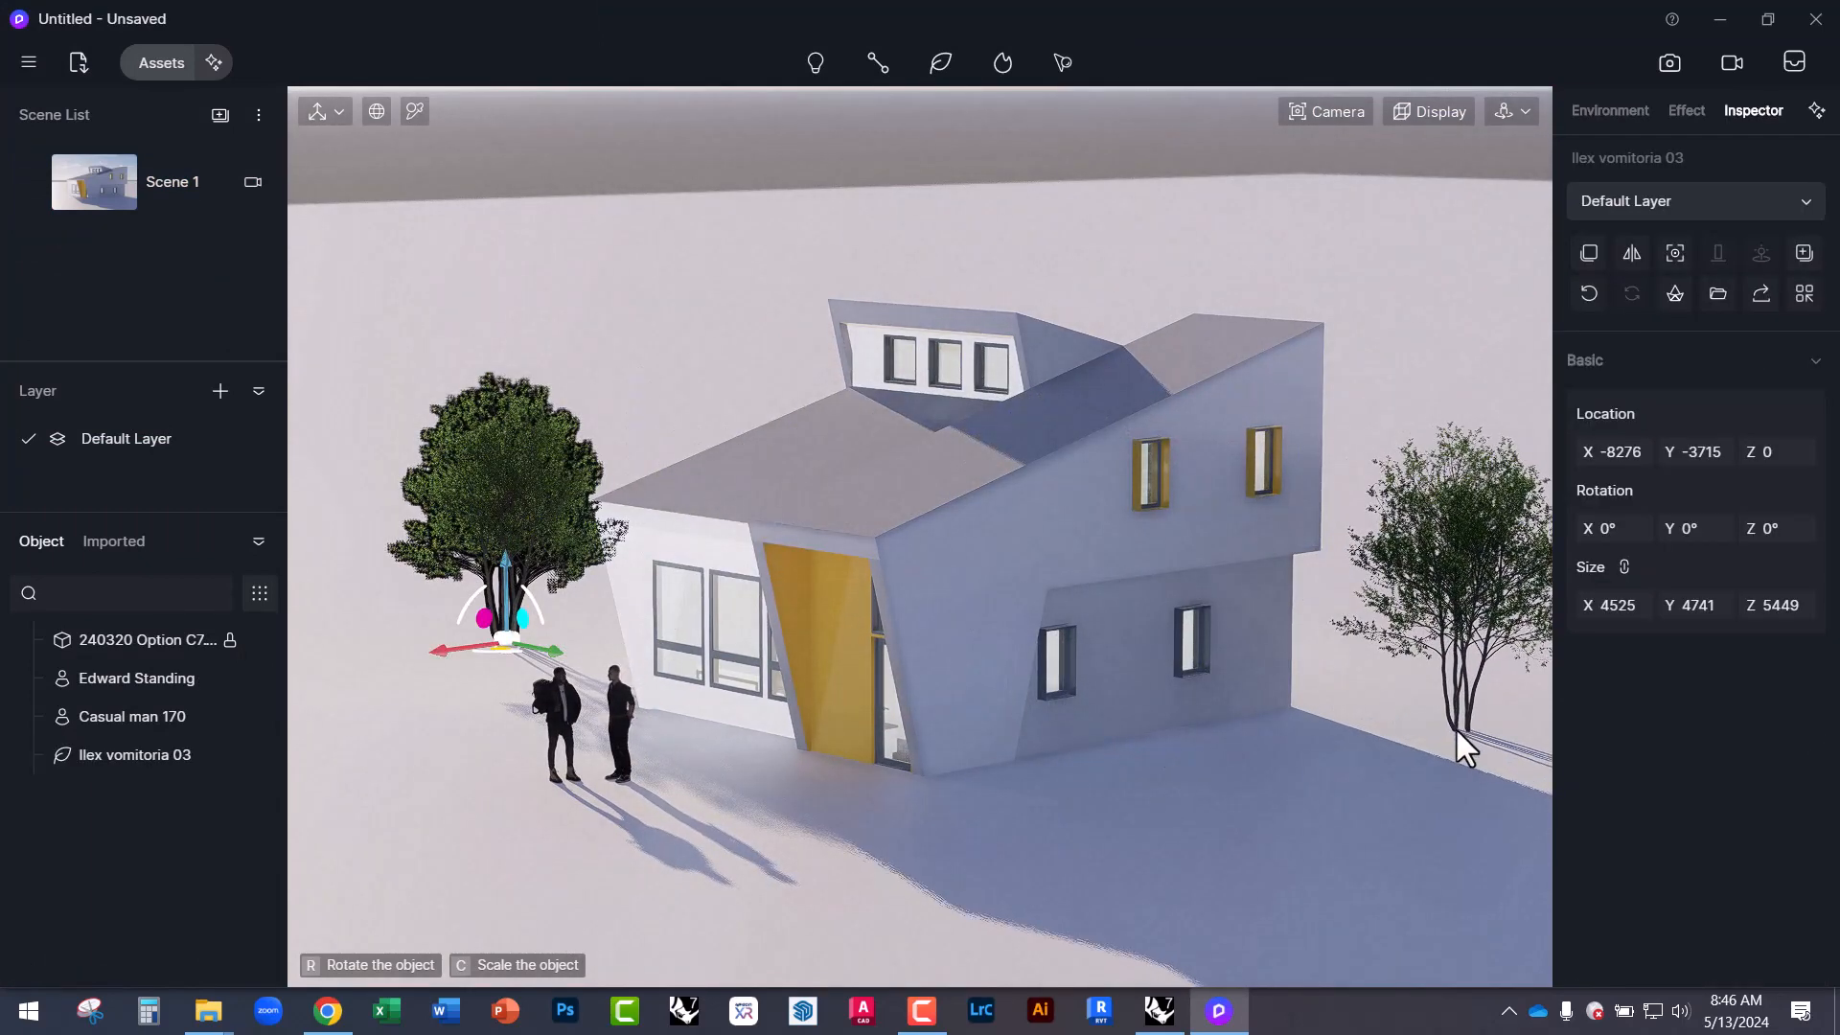
left_click(1416, 705)
key("Escape")
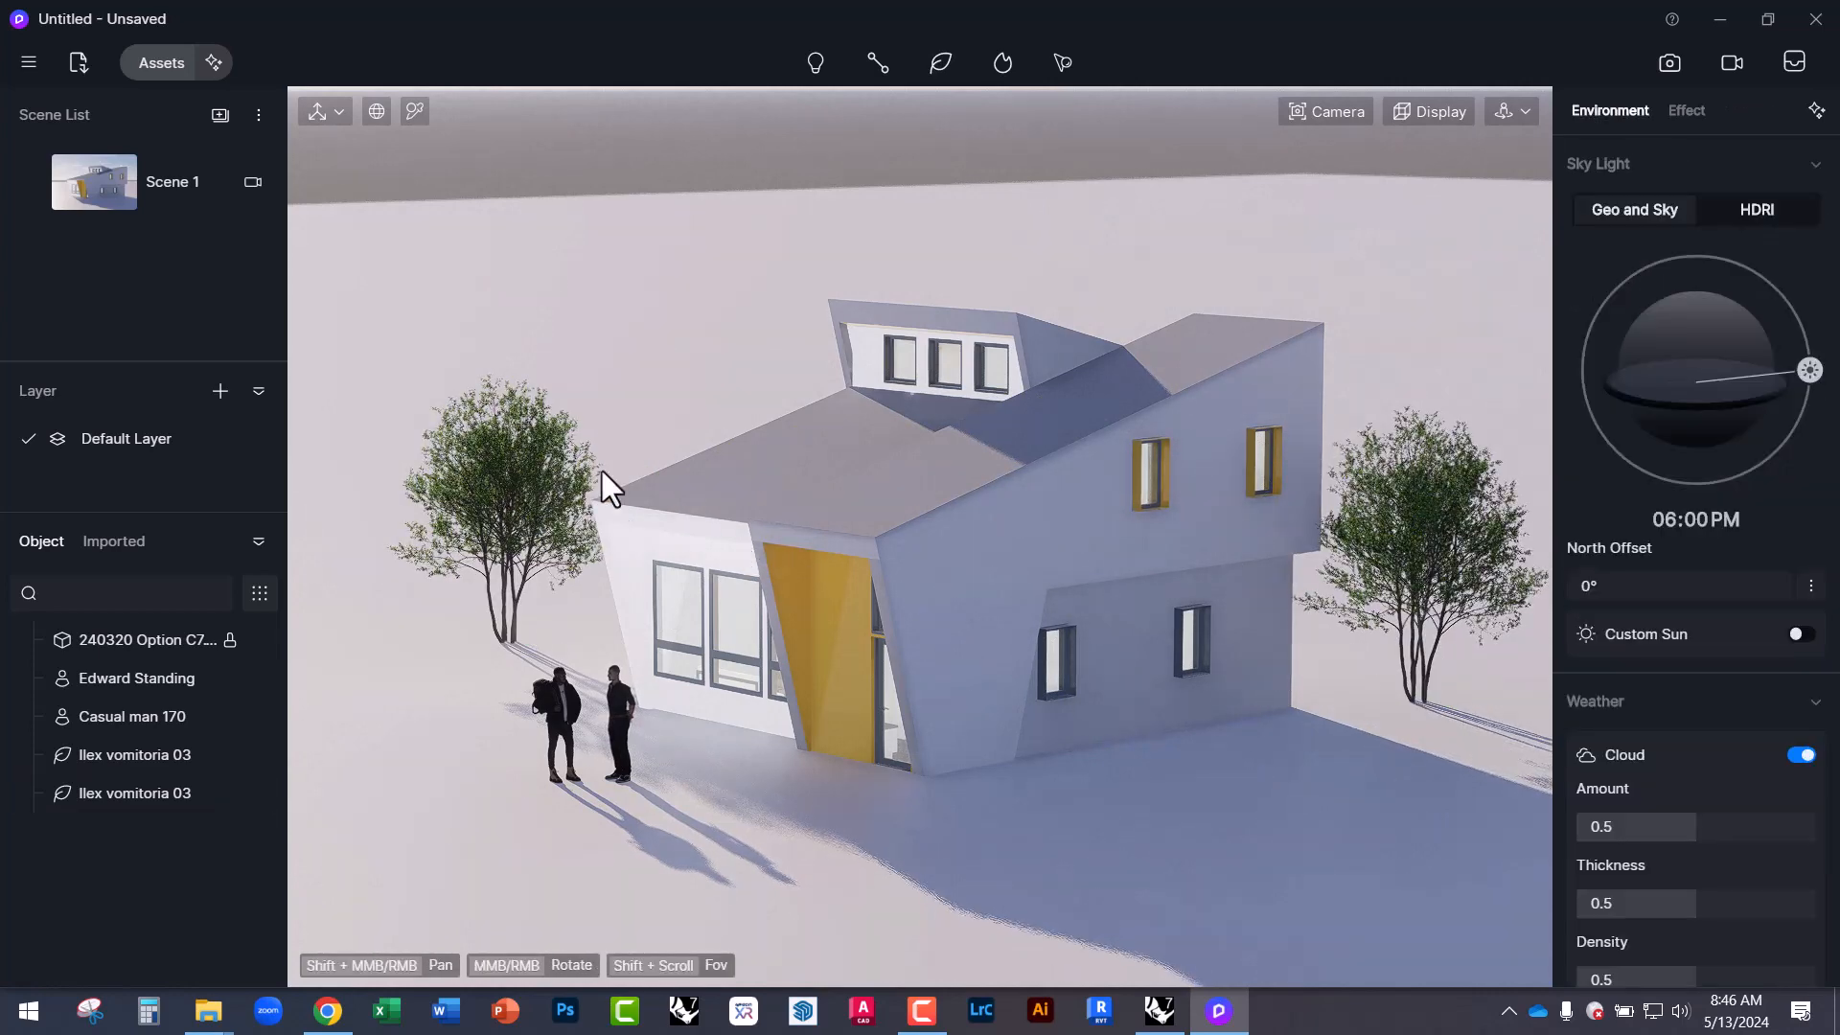
middle_click_drag(537, 441, 486, 455)
left_click(487, 451)
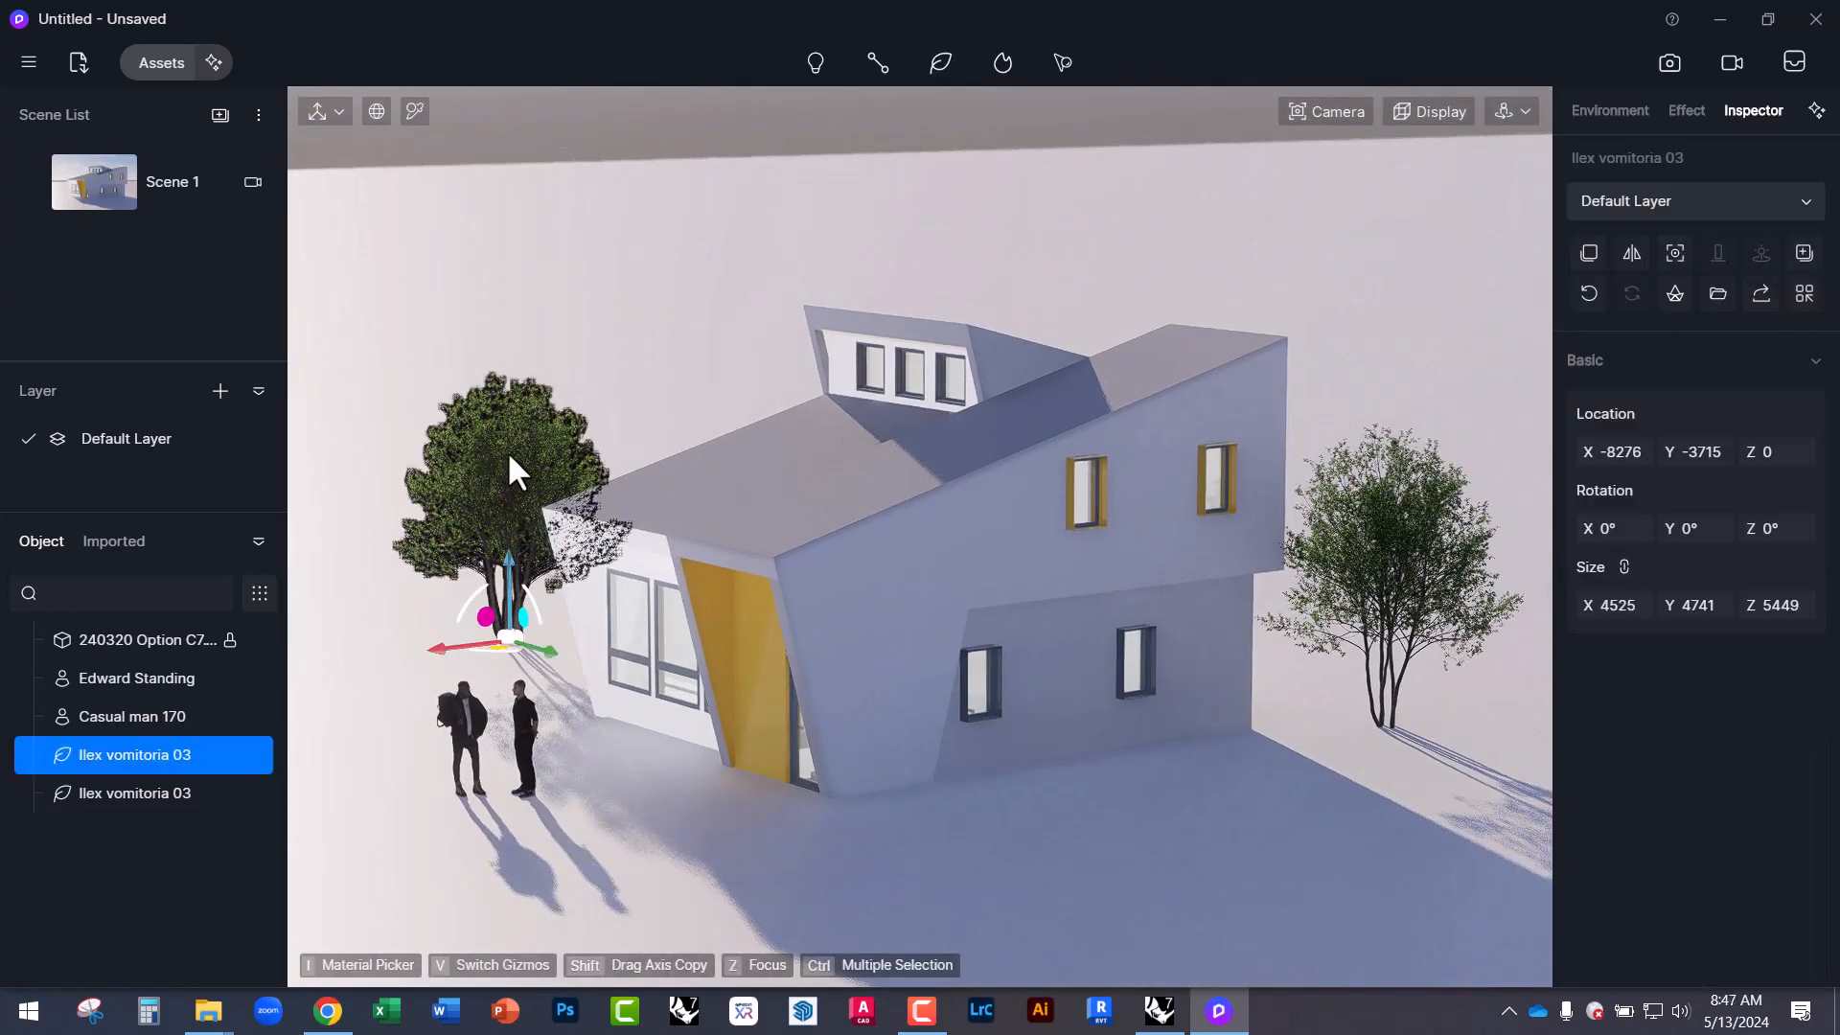
Download Golden Privet 10 from Shrubs and place it in front of the house, right of the entrance.
left_click(169, 65)
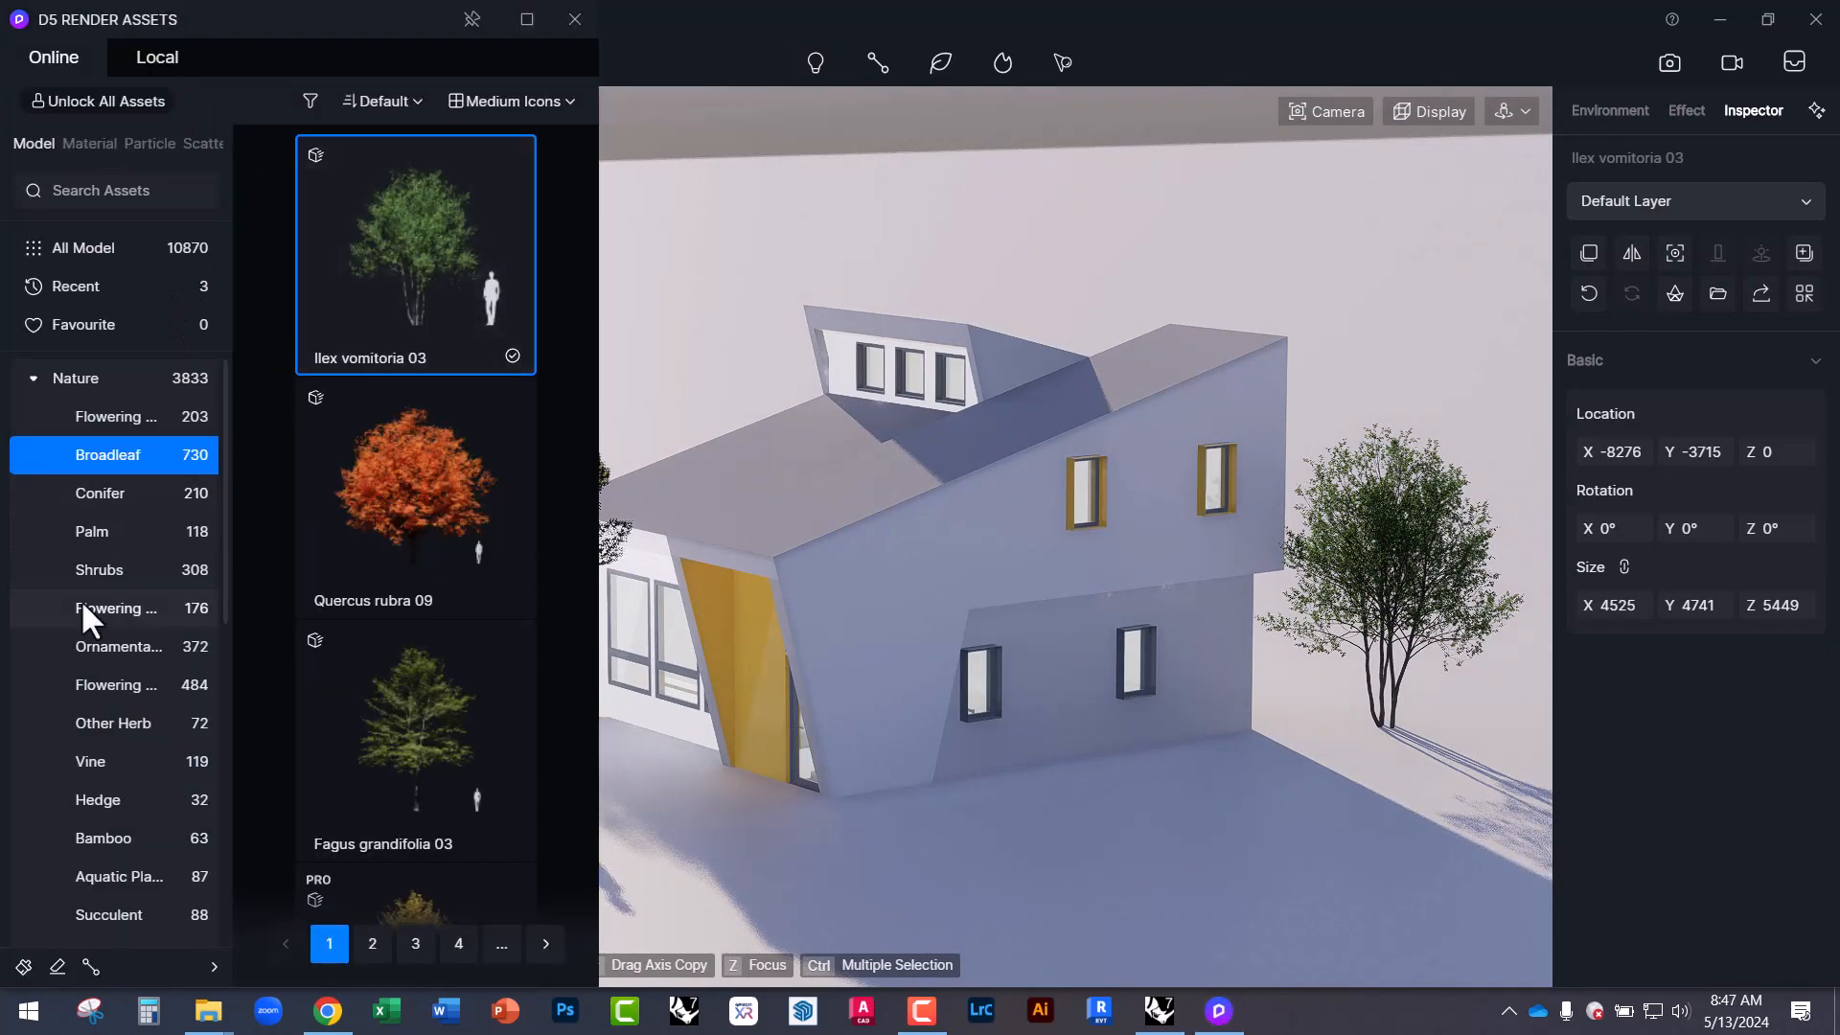
left_click(95, 565)
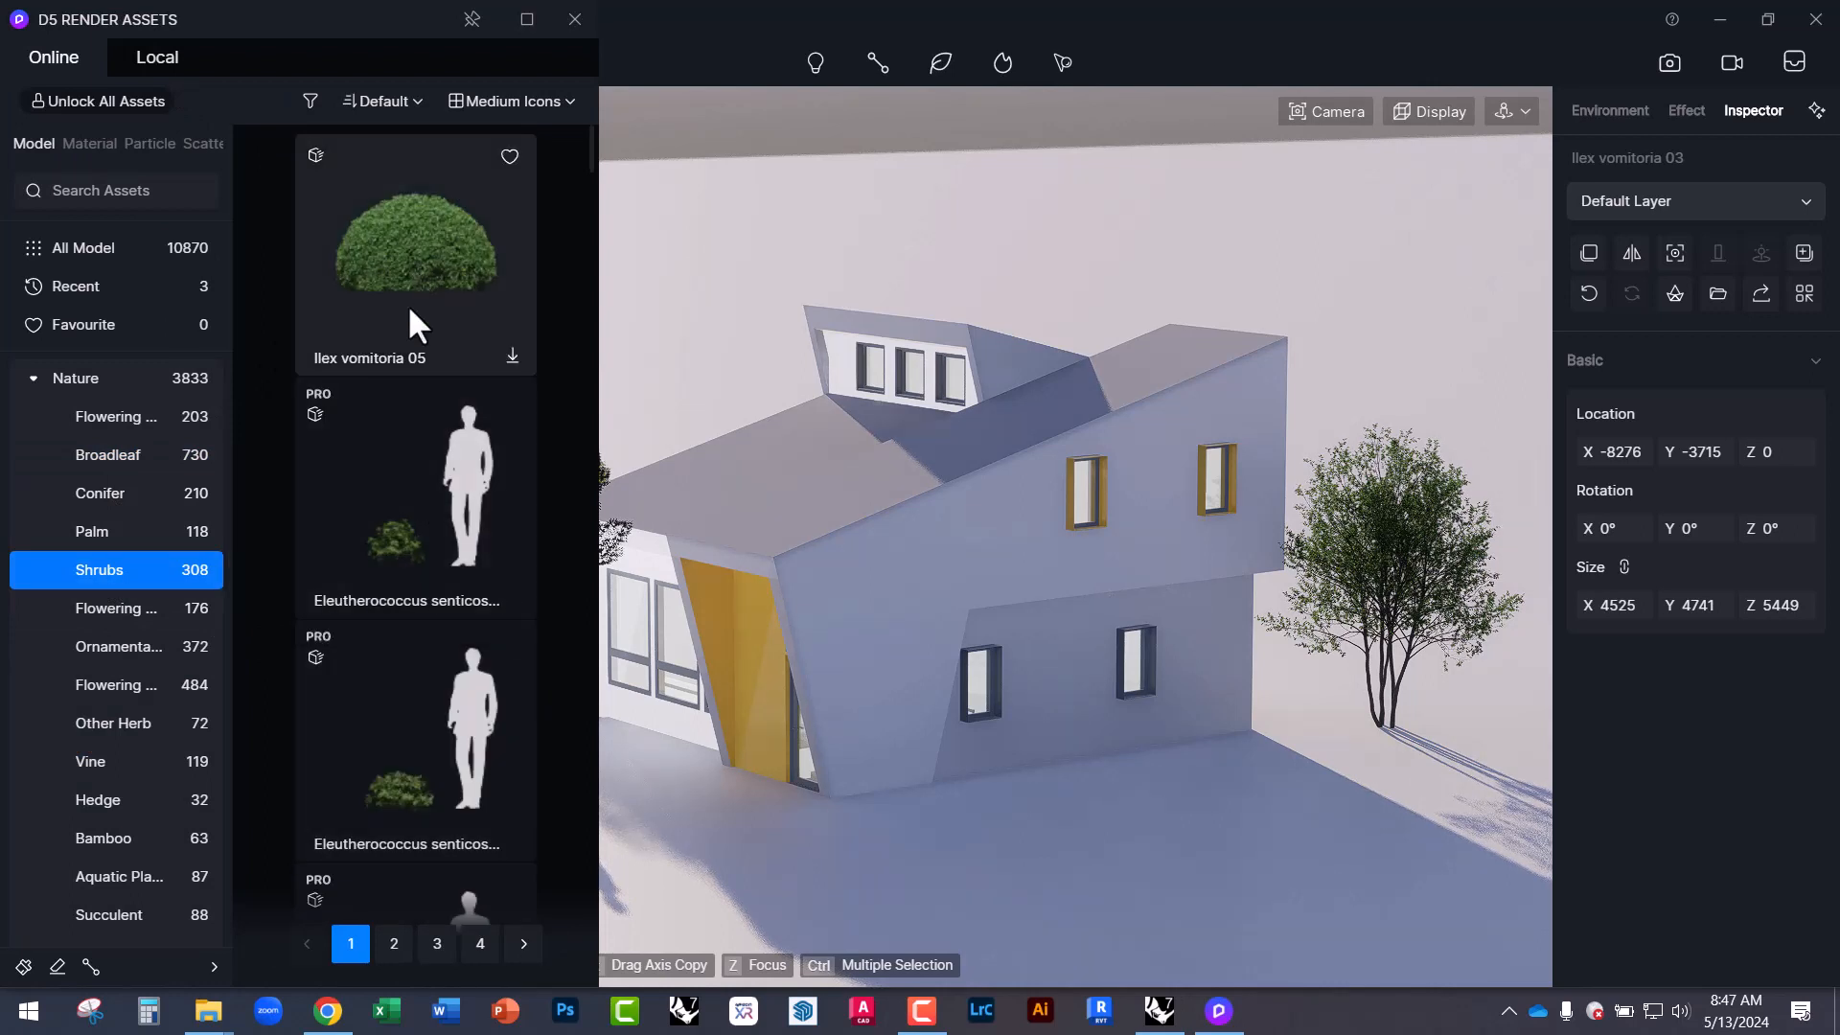
scroll(463, 707, "down", 4)
scroll(462, 826, "down", 5)
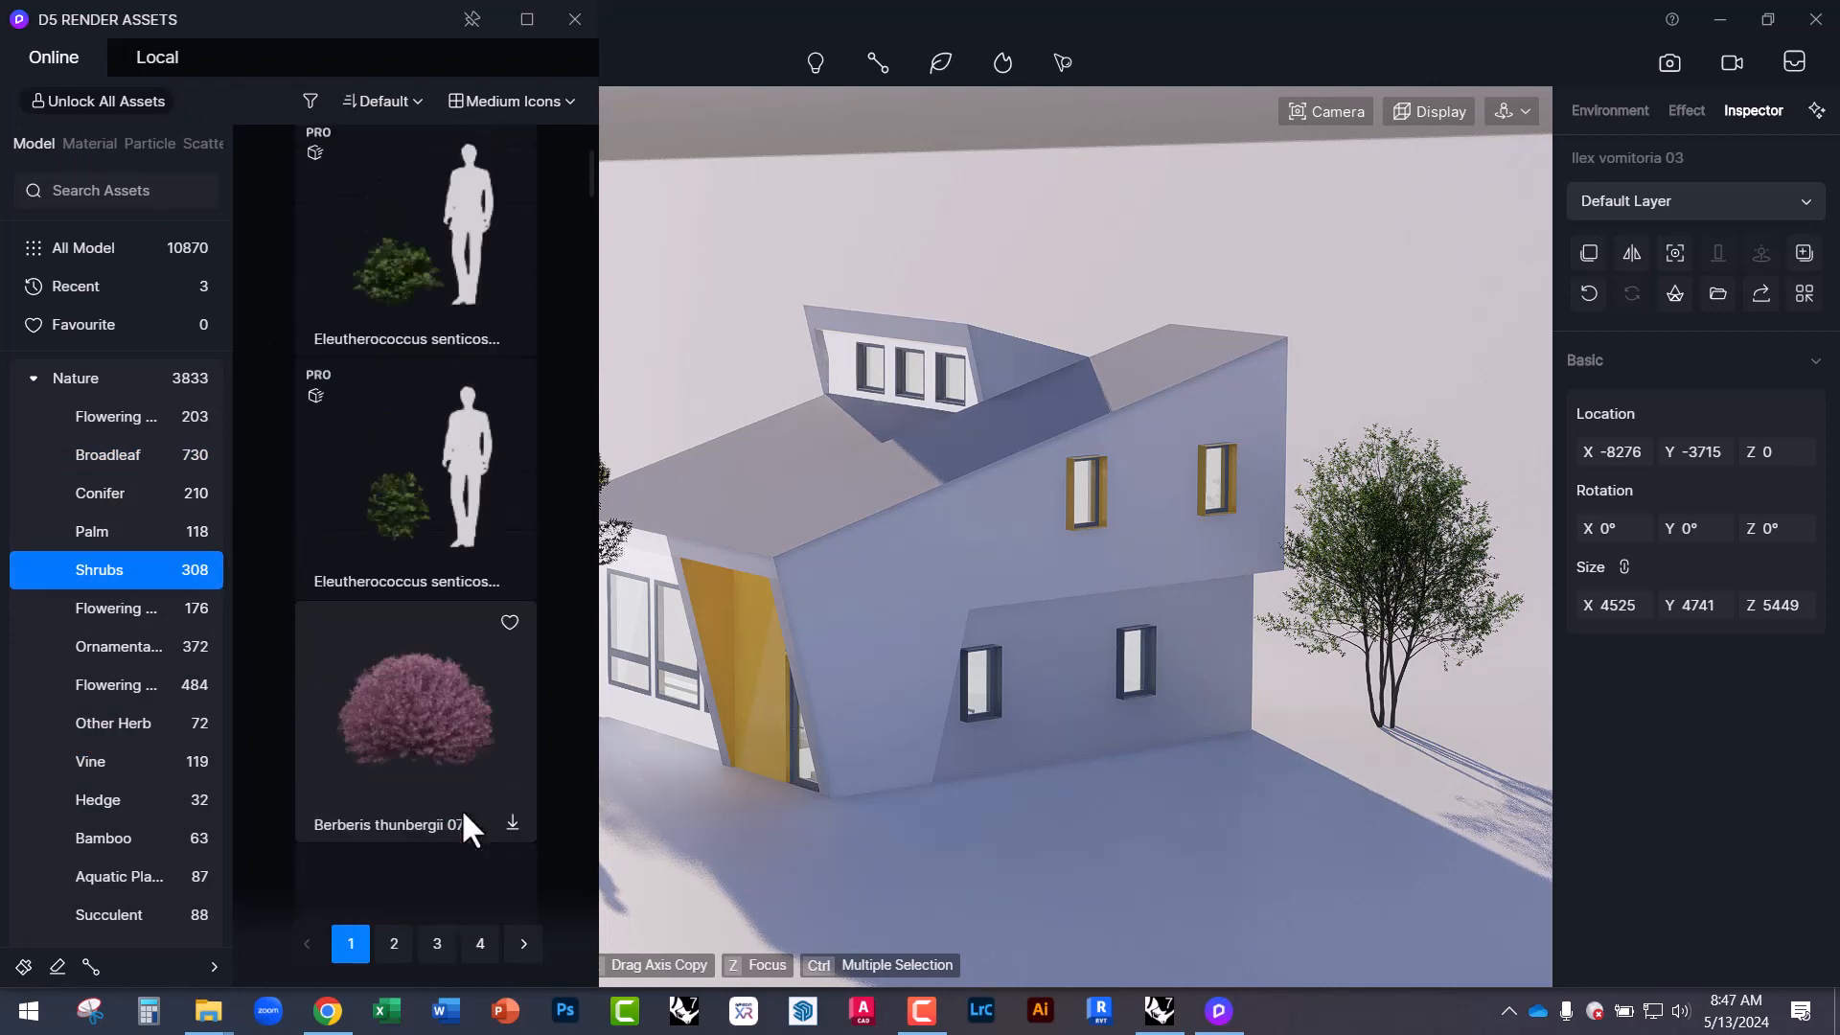
scroll(429, 485, "down", 6)
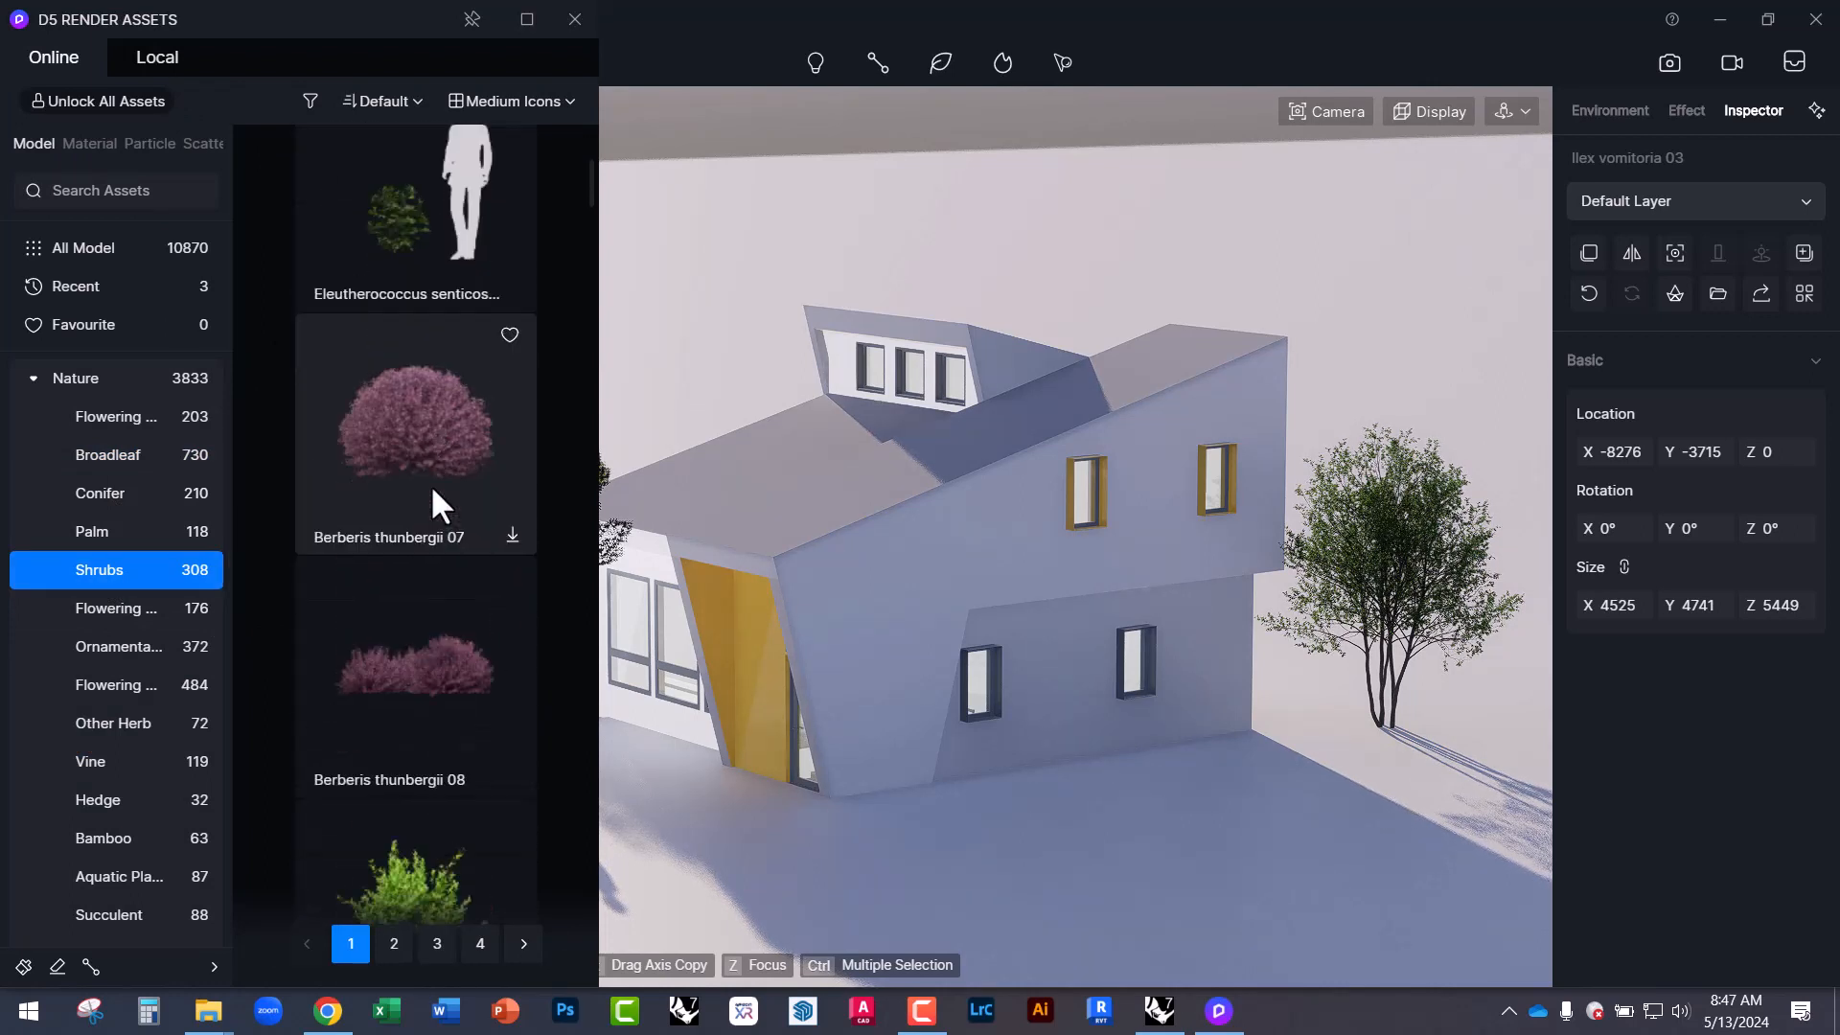
left_click(411, 532)
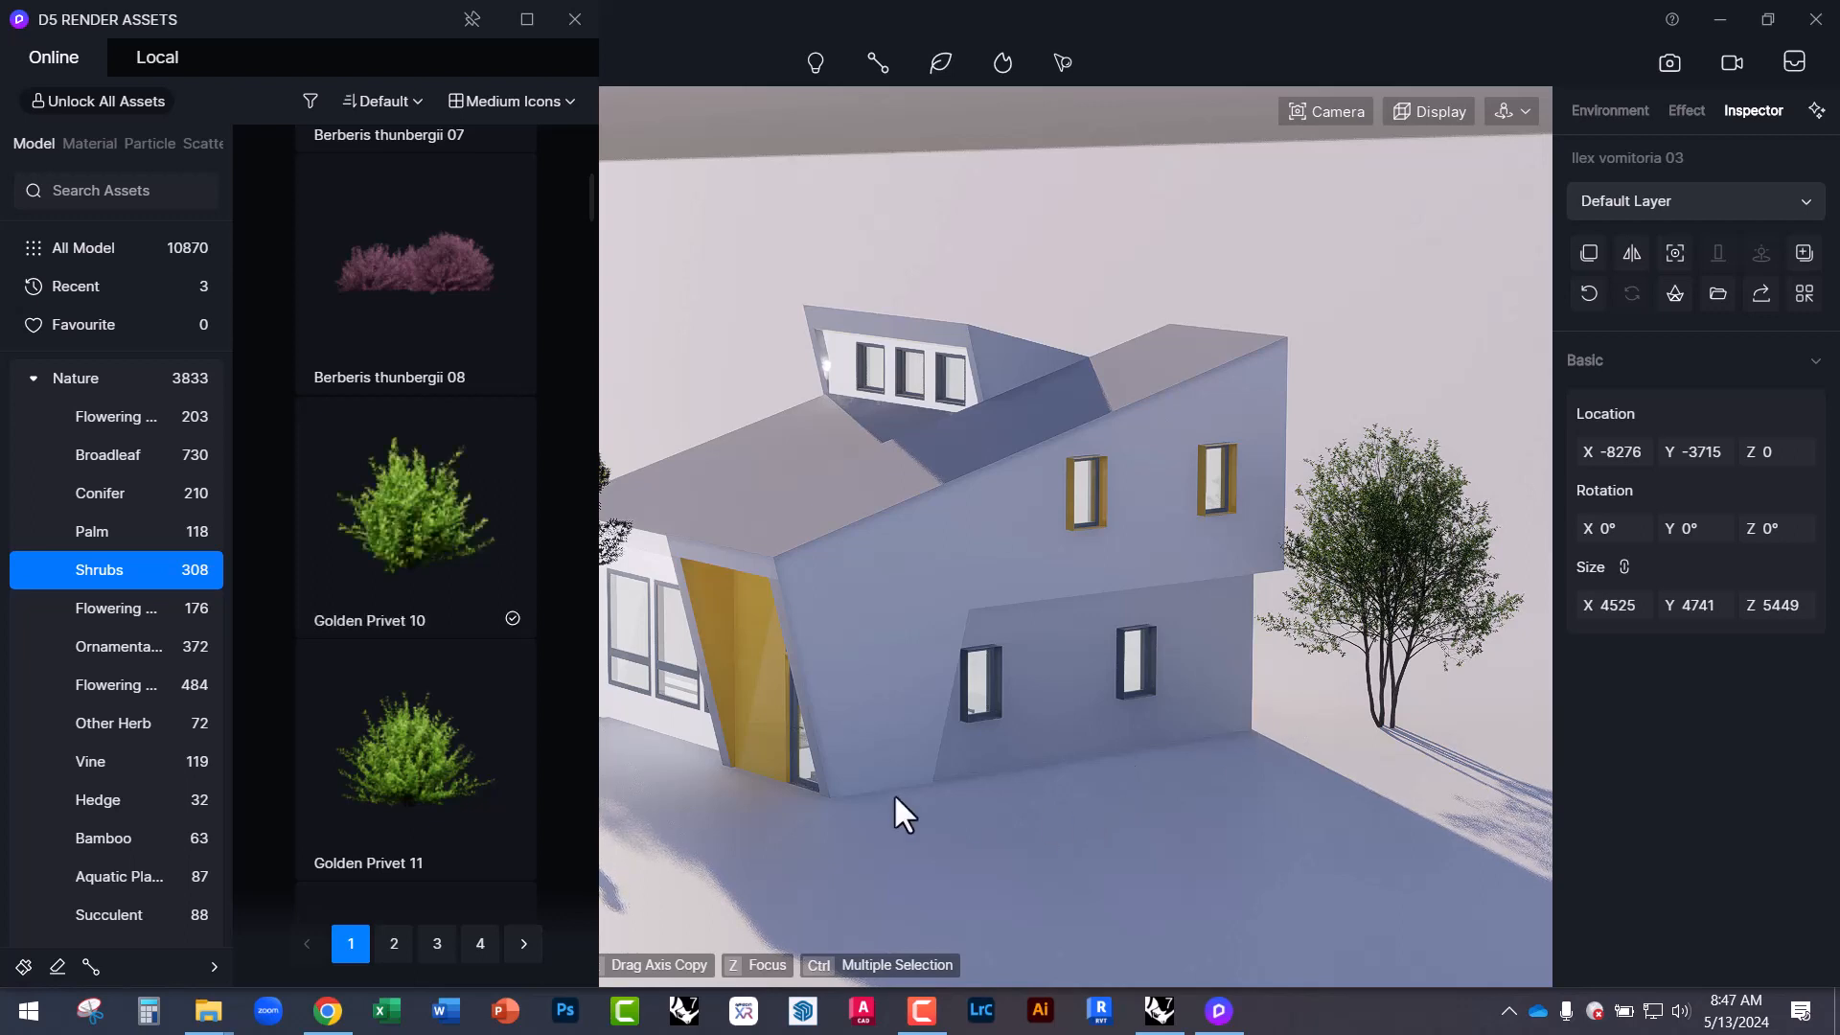
left_click(457, 554)
left_click(927, 817)
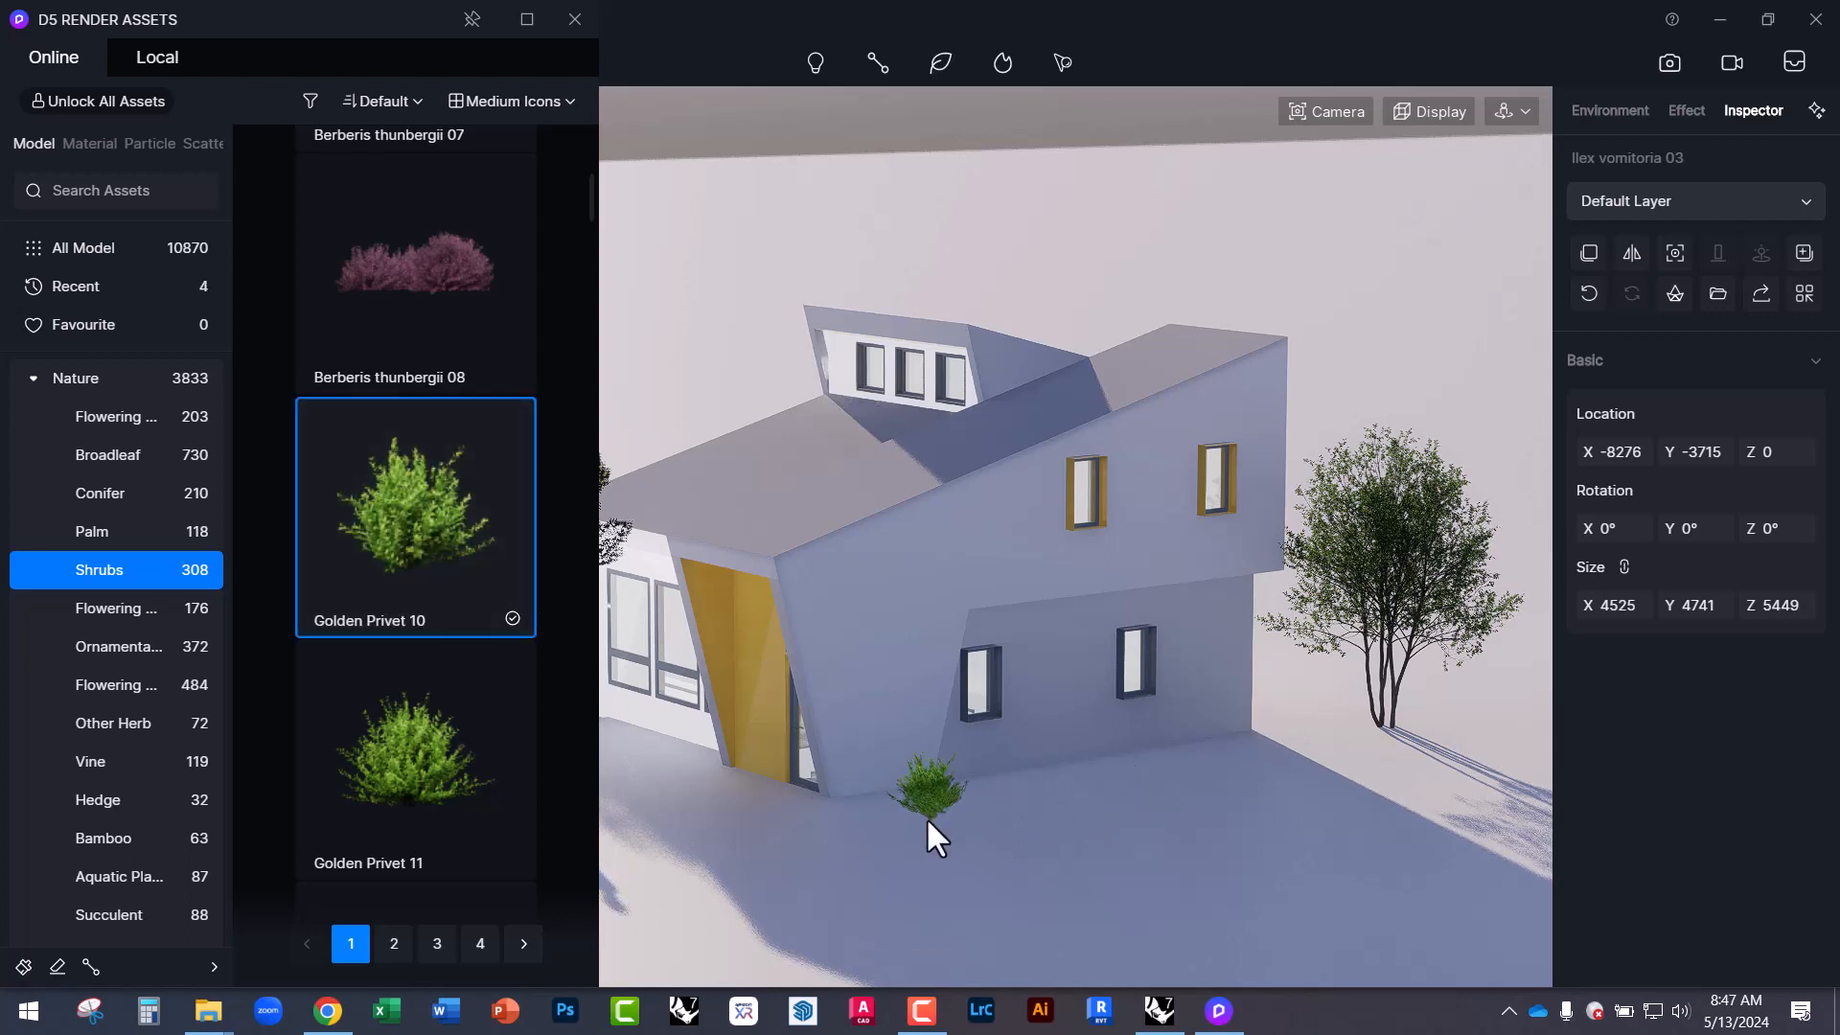
key("Escape")
left_click(919, 816)
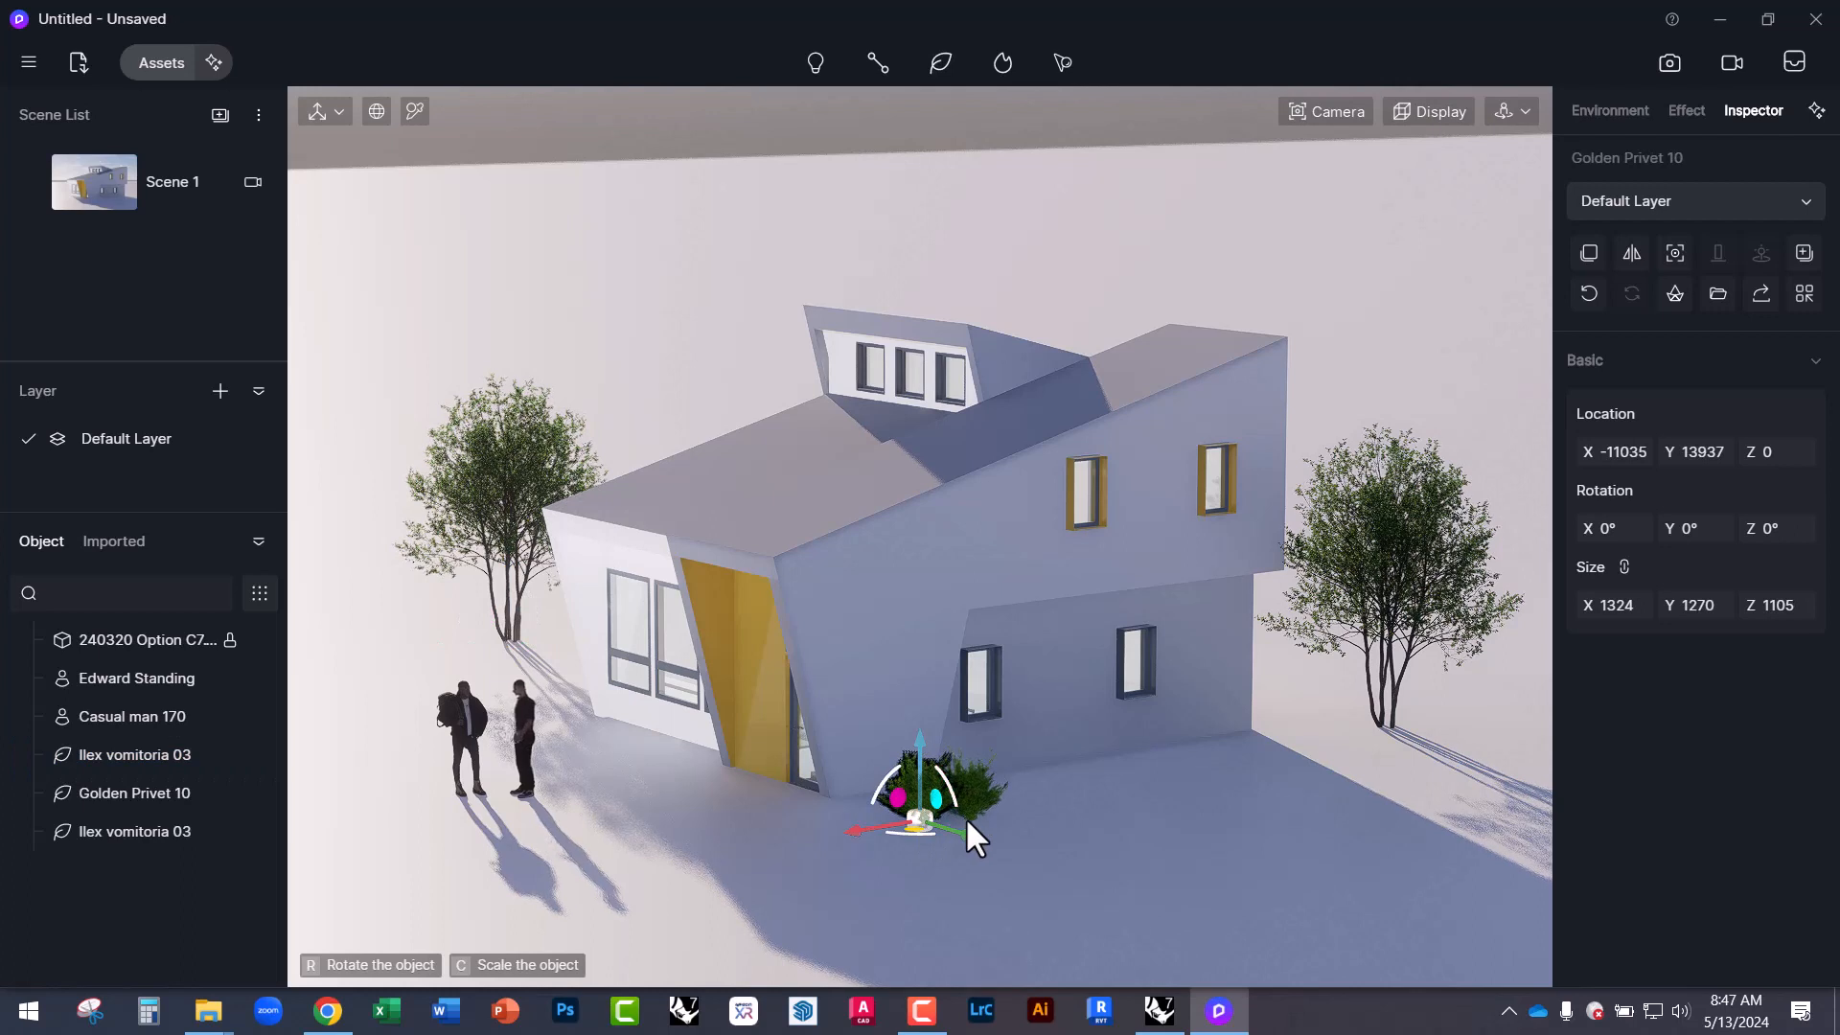
key("Delete")
key("ctrl+z")
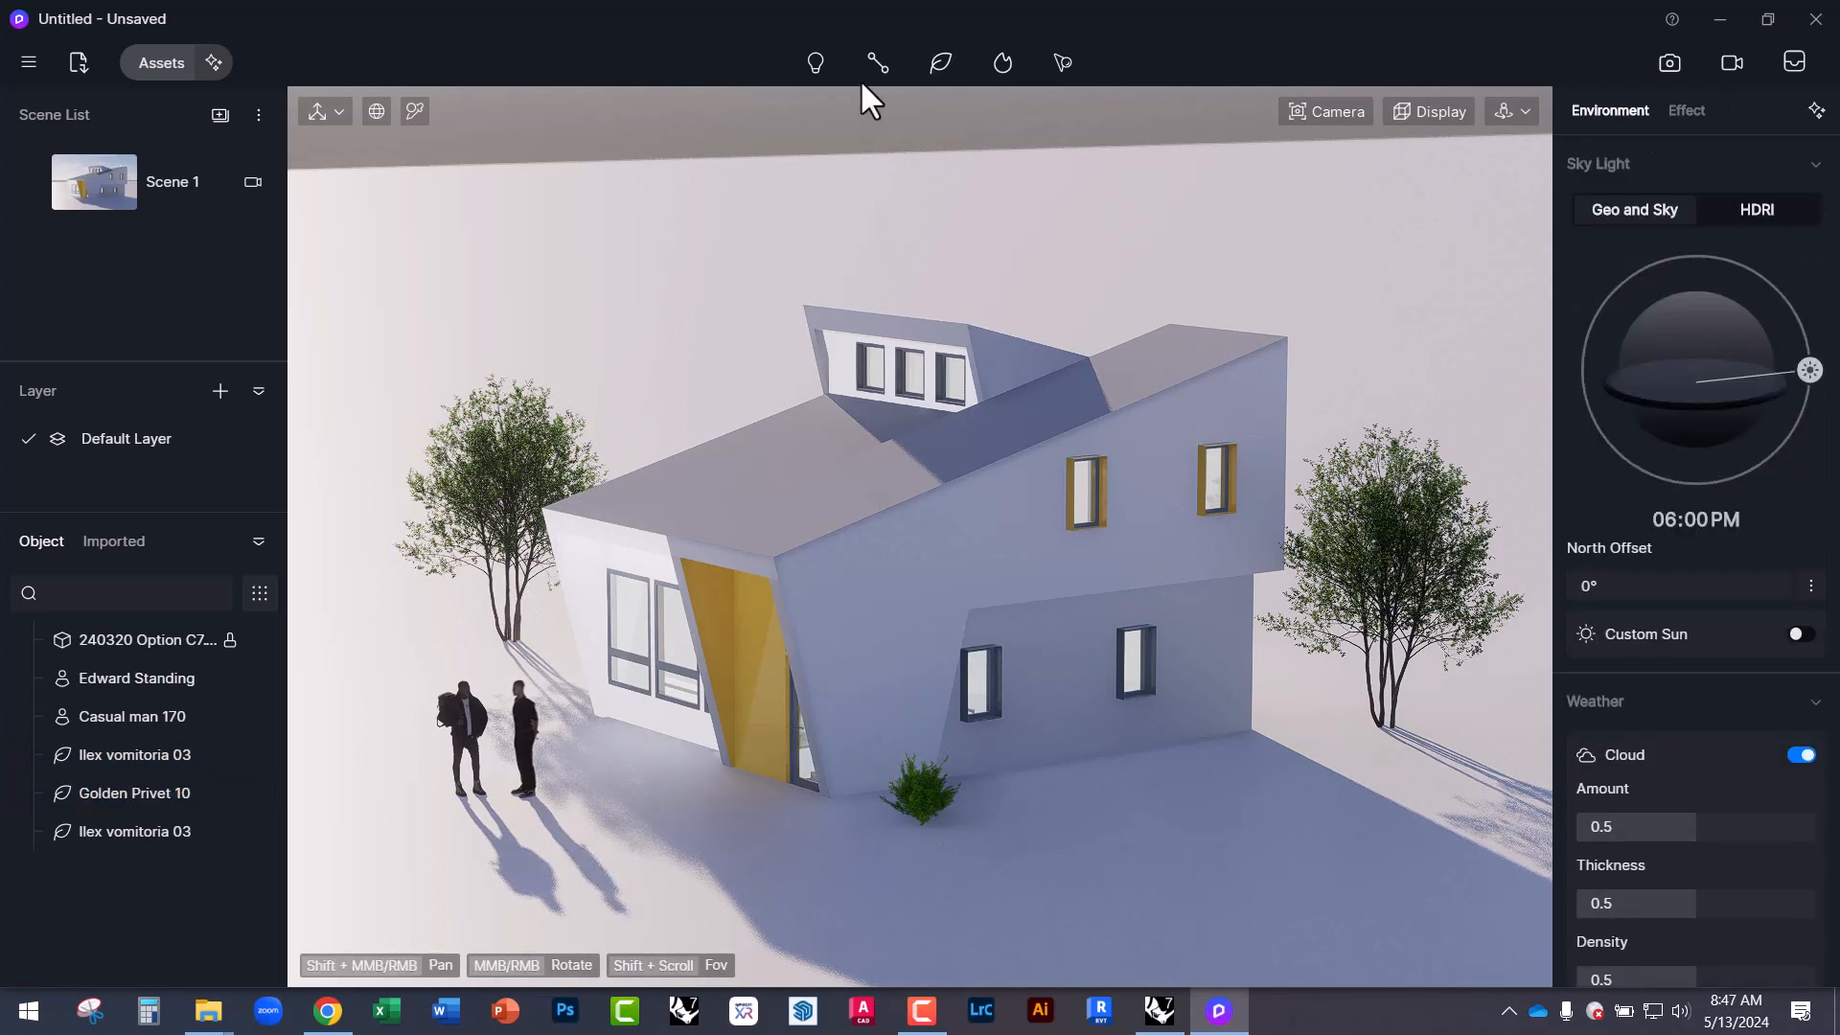
Switch the vegetation tool to Brush and orbit to a higher view of the site.
mouse_move(878, 60)
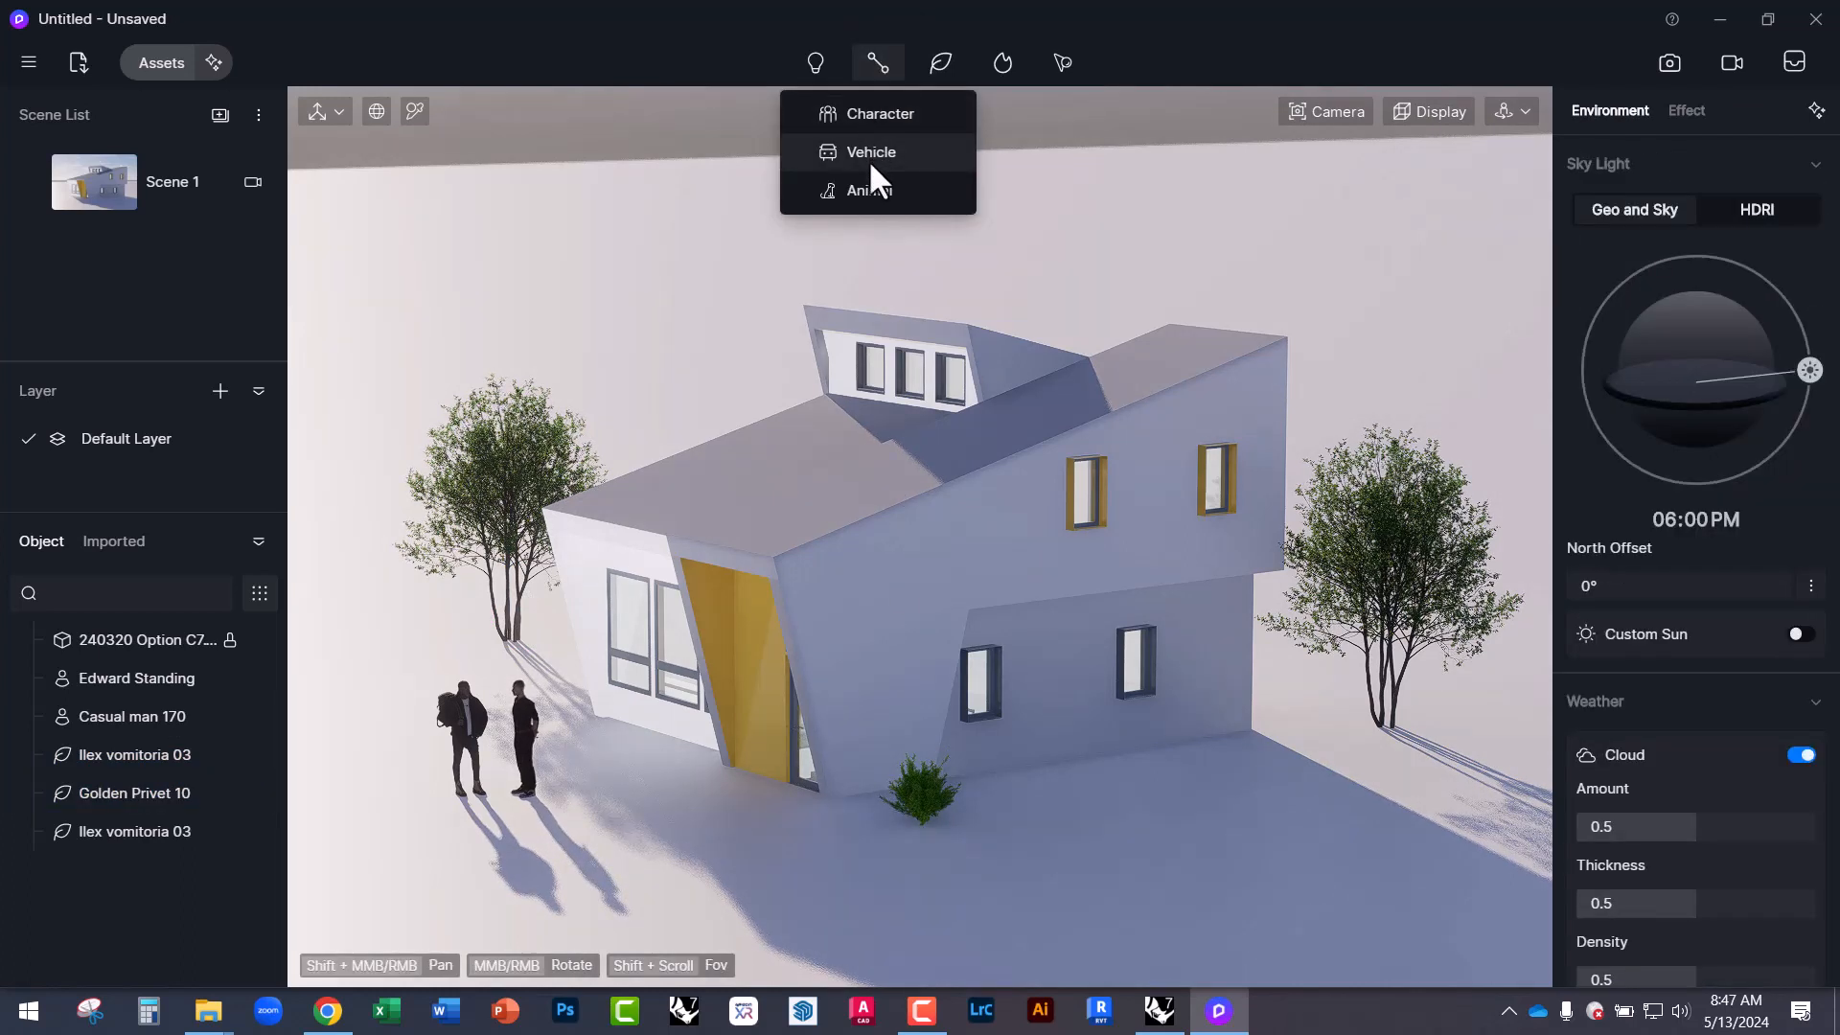
mouse_move(934, 65)
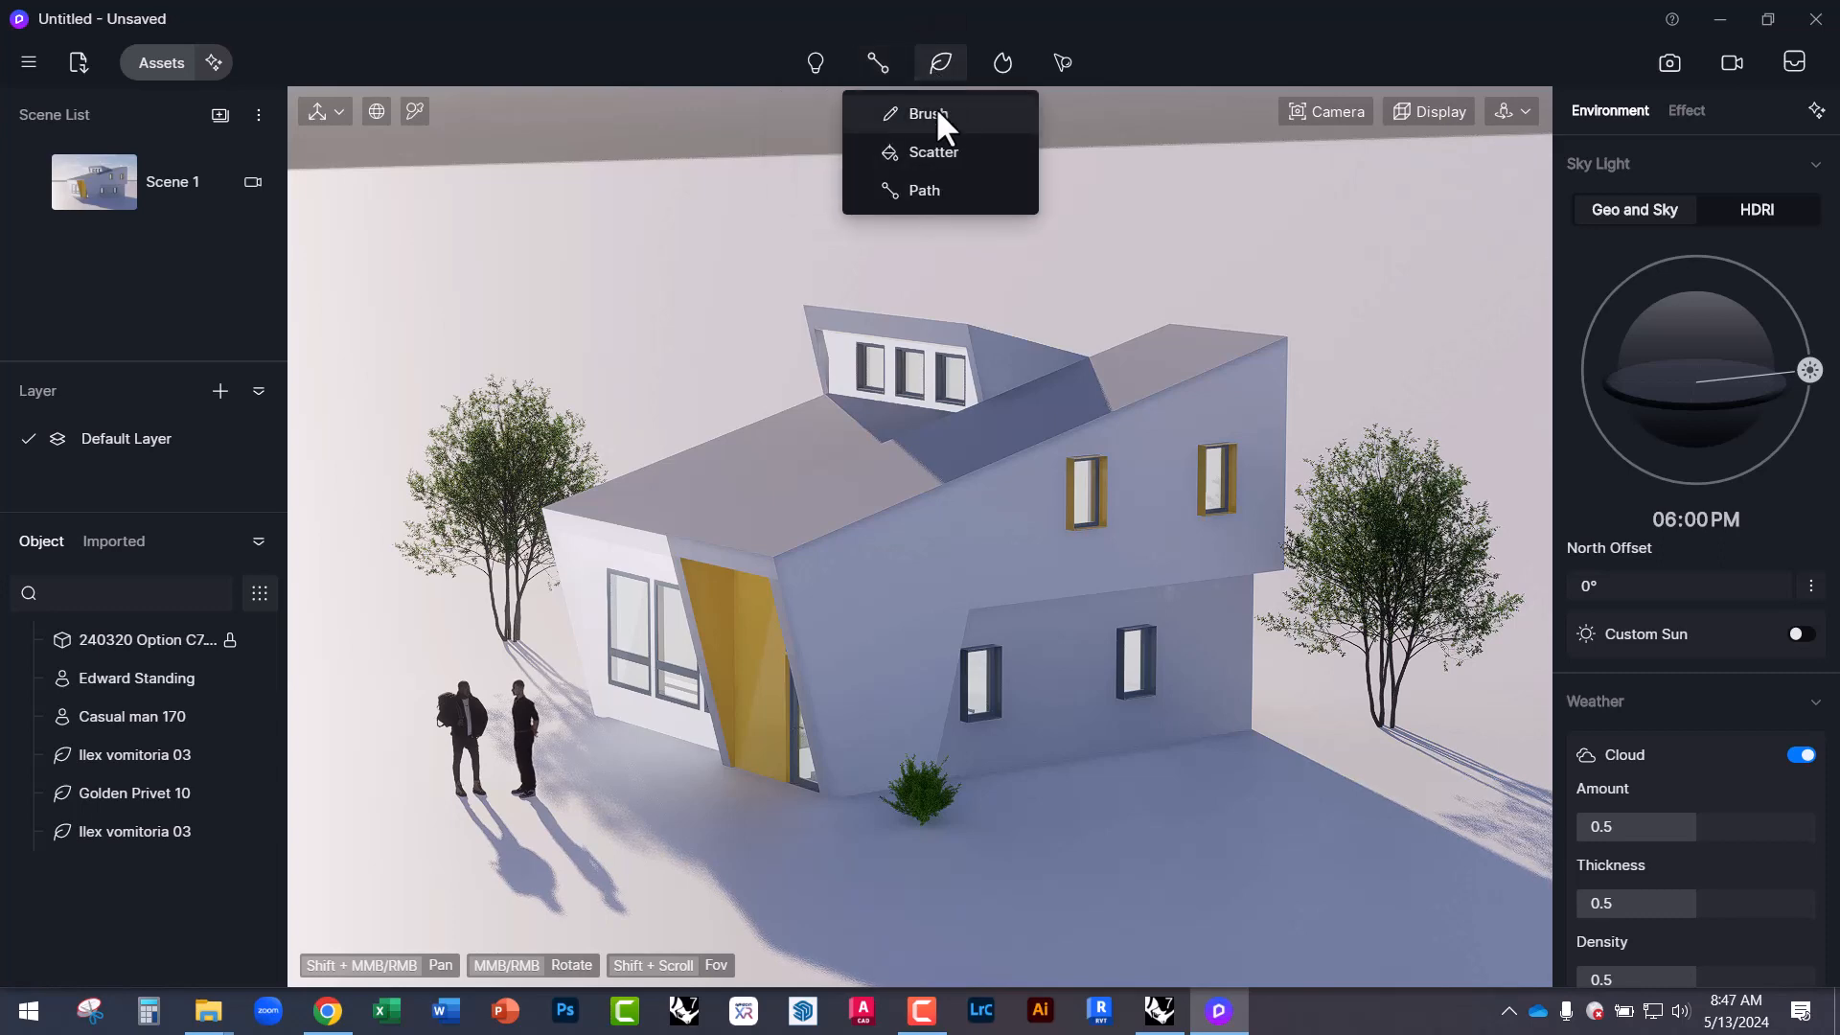
left_click(929, 116)
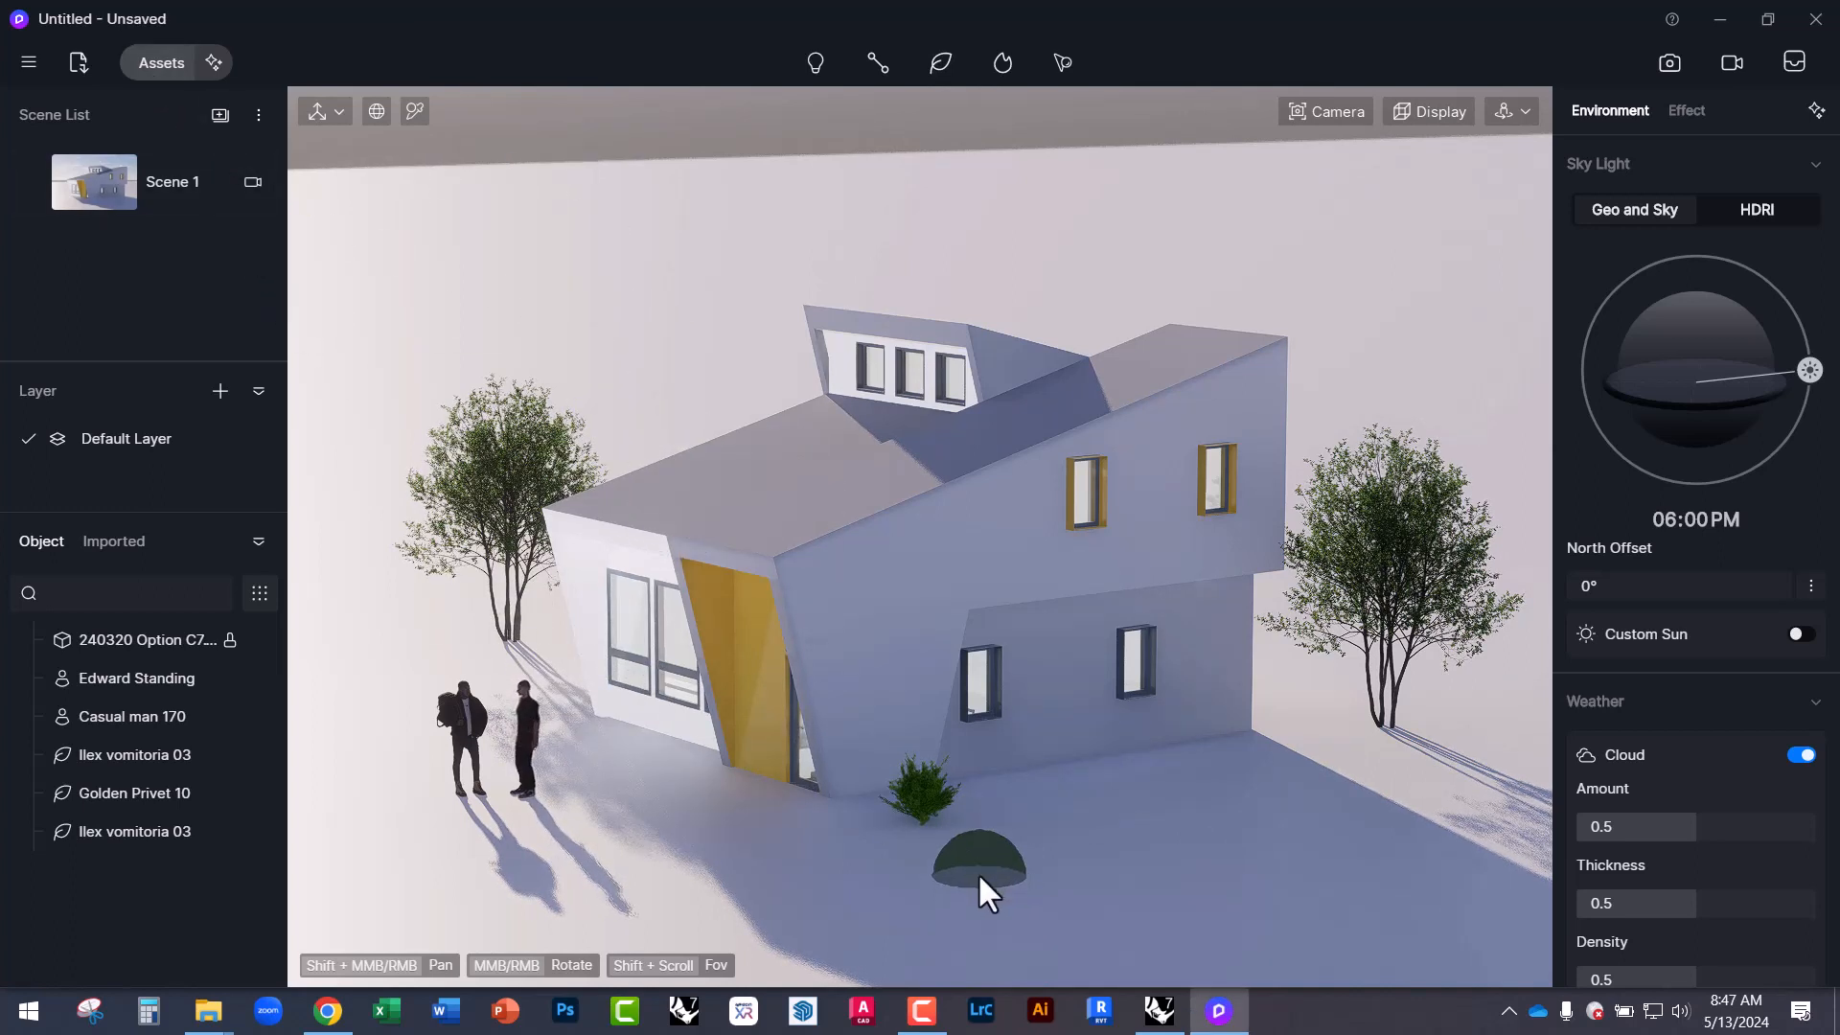
middle_click_drag(1108, 824, 1150, 1016)
scroll(958, 588, "down", 2)
middle_click_drag(968, 599, 1046, 795)
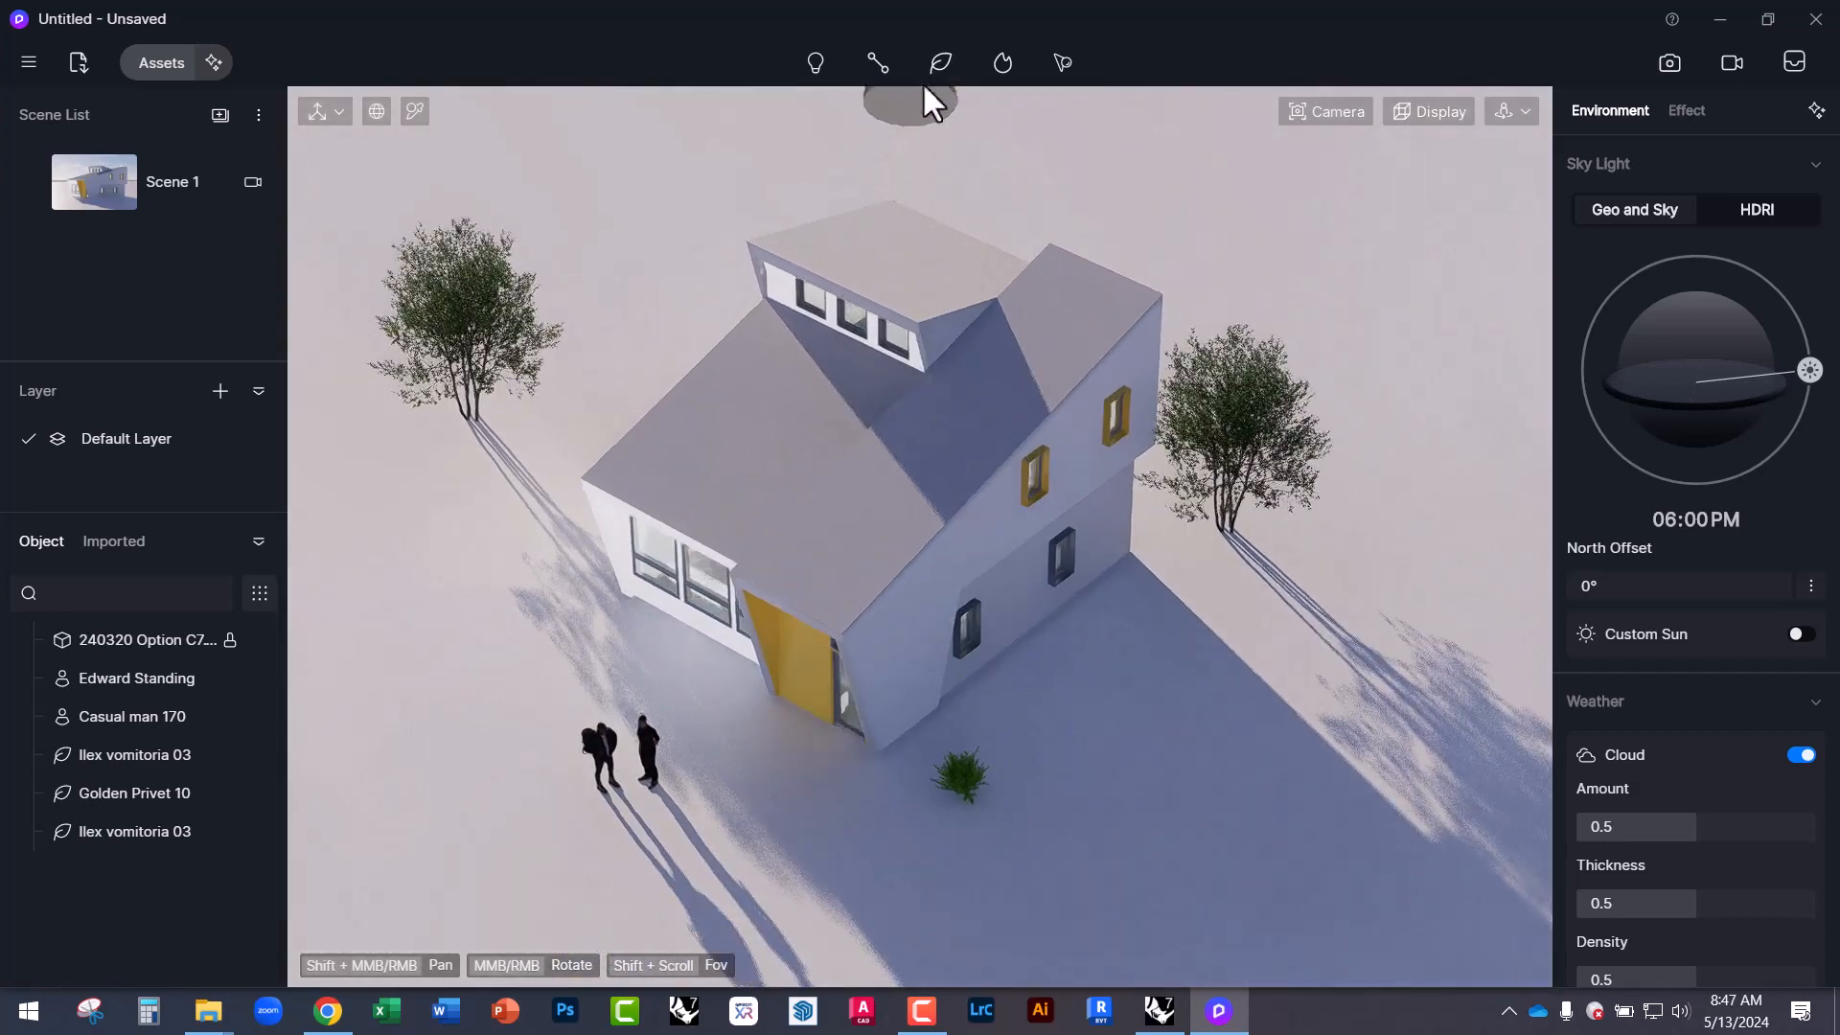
Switch the vegetation tool to Scatter and open the Nature asset library.
mouse_move(937, 65)
left_click(934, 151)
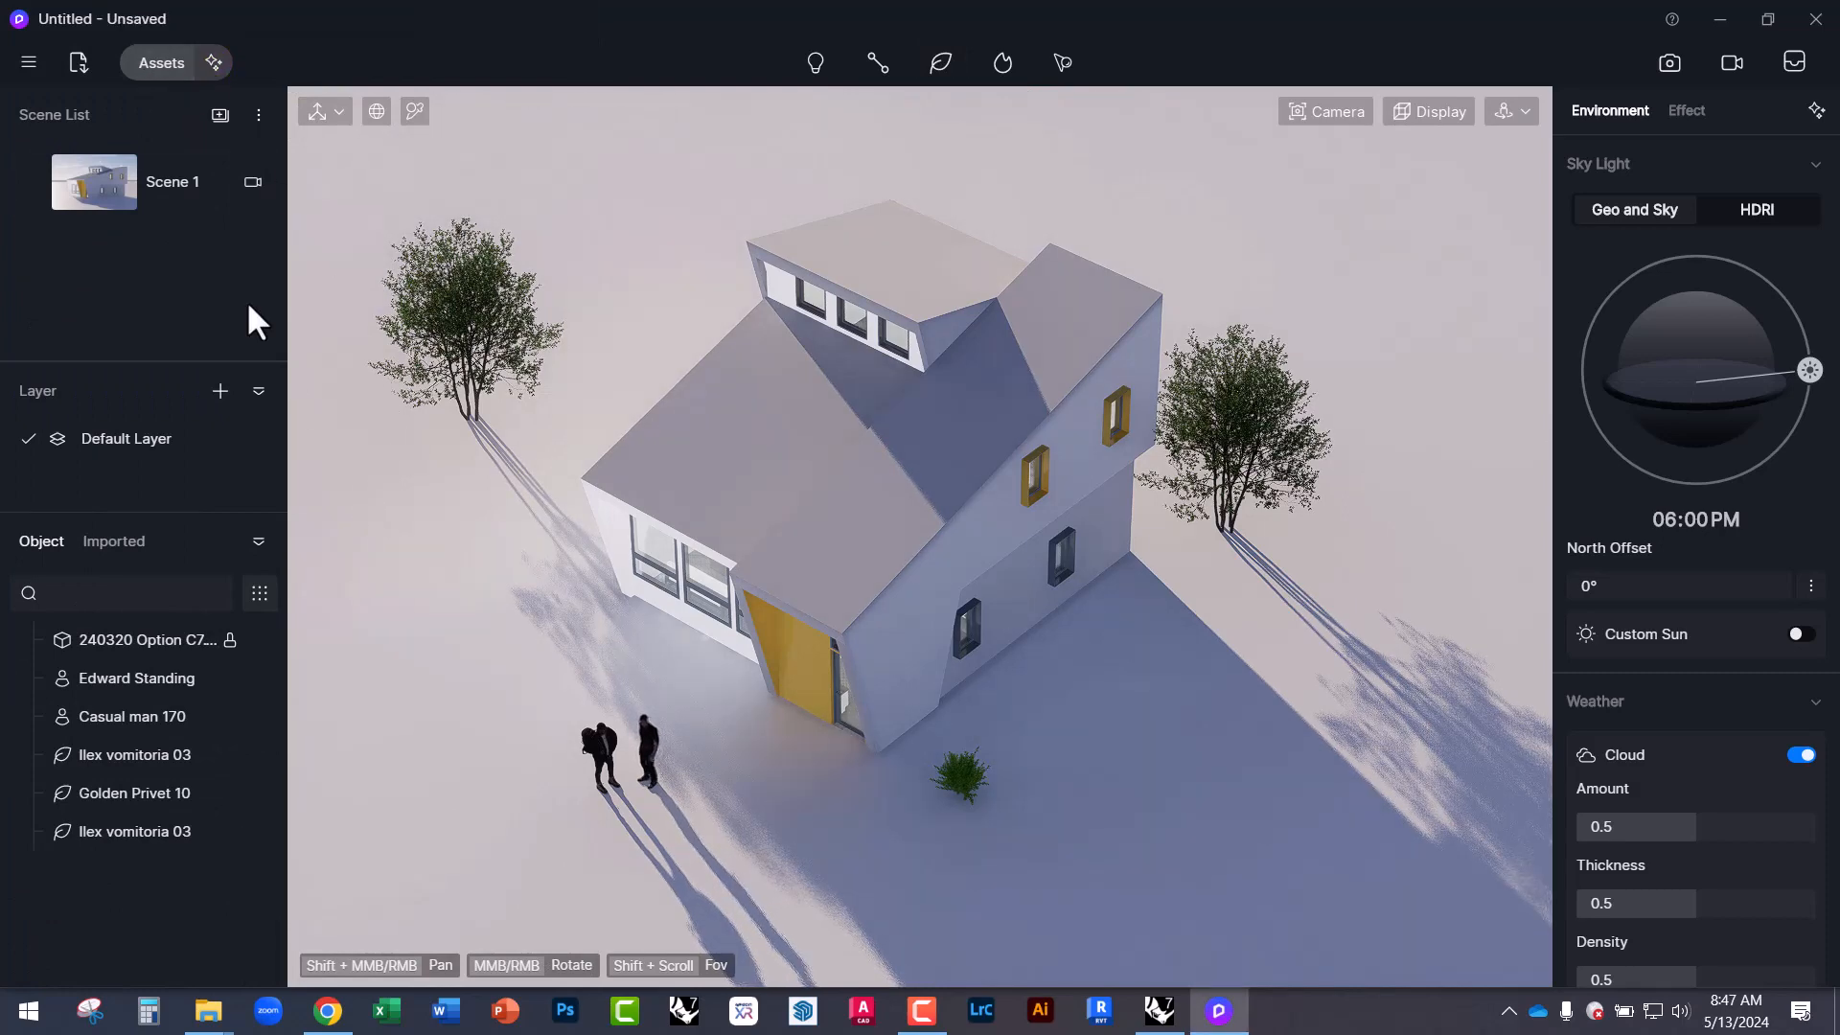
left_click(165, 62)
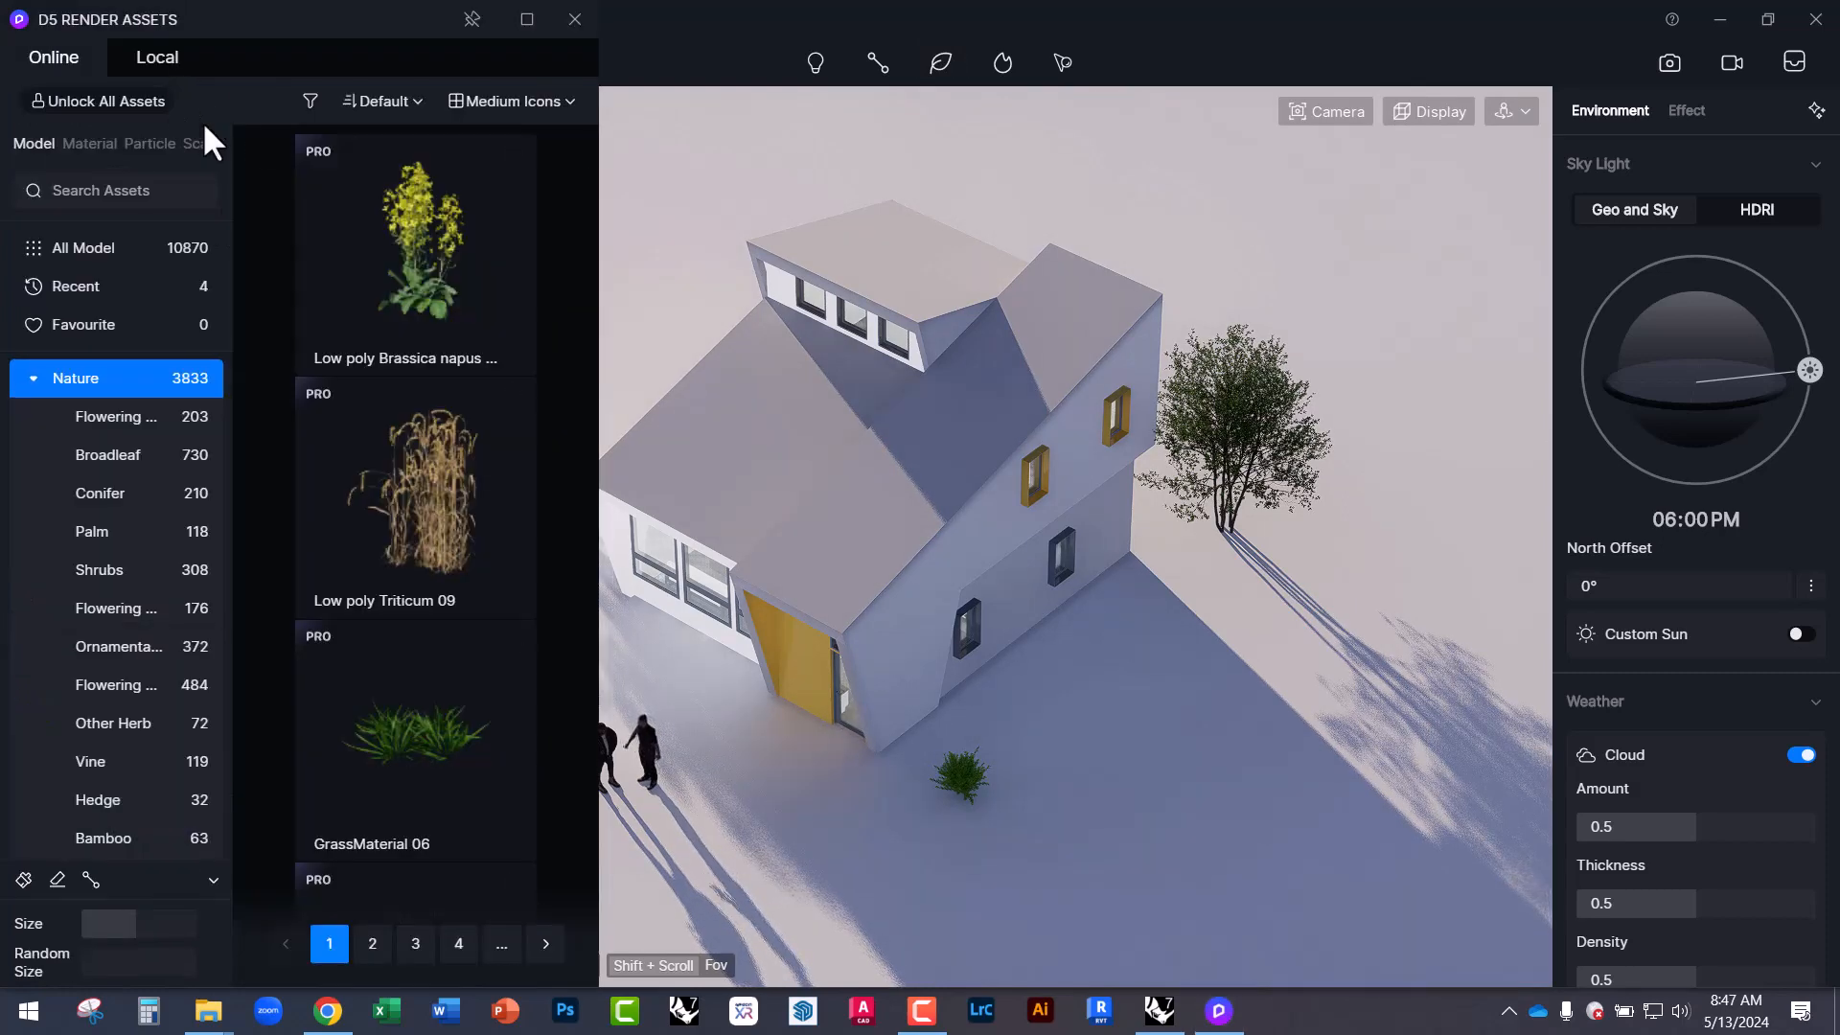
Pin the Assets panel, widen it to two columns and shift it left.
left_click(470, 19)
left_click_drag(362, 17, 463, 49)
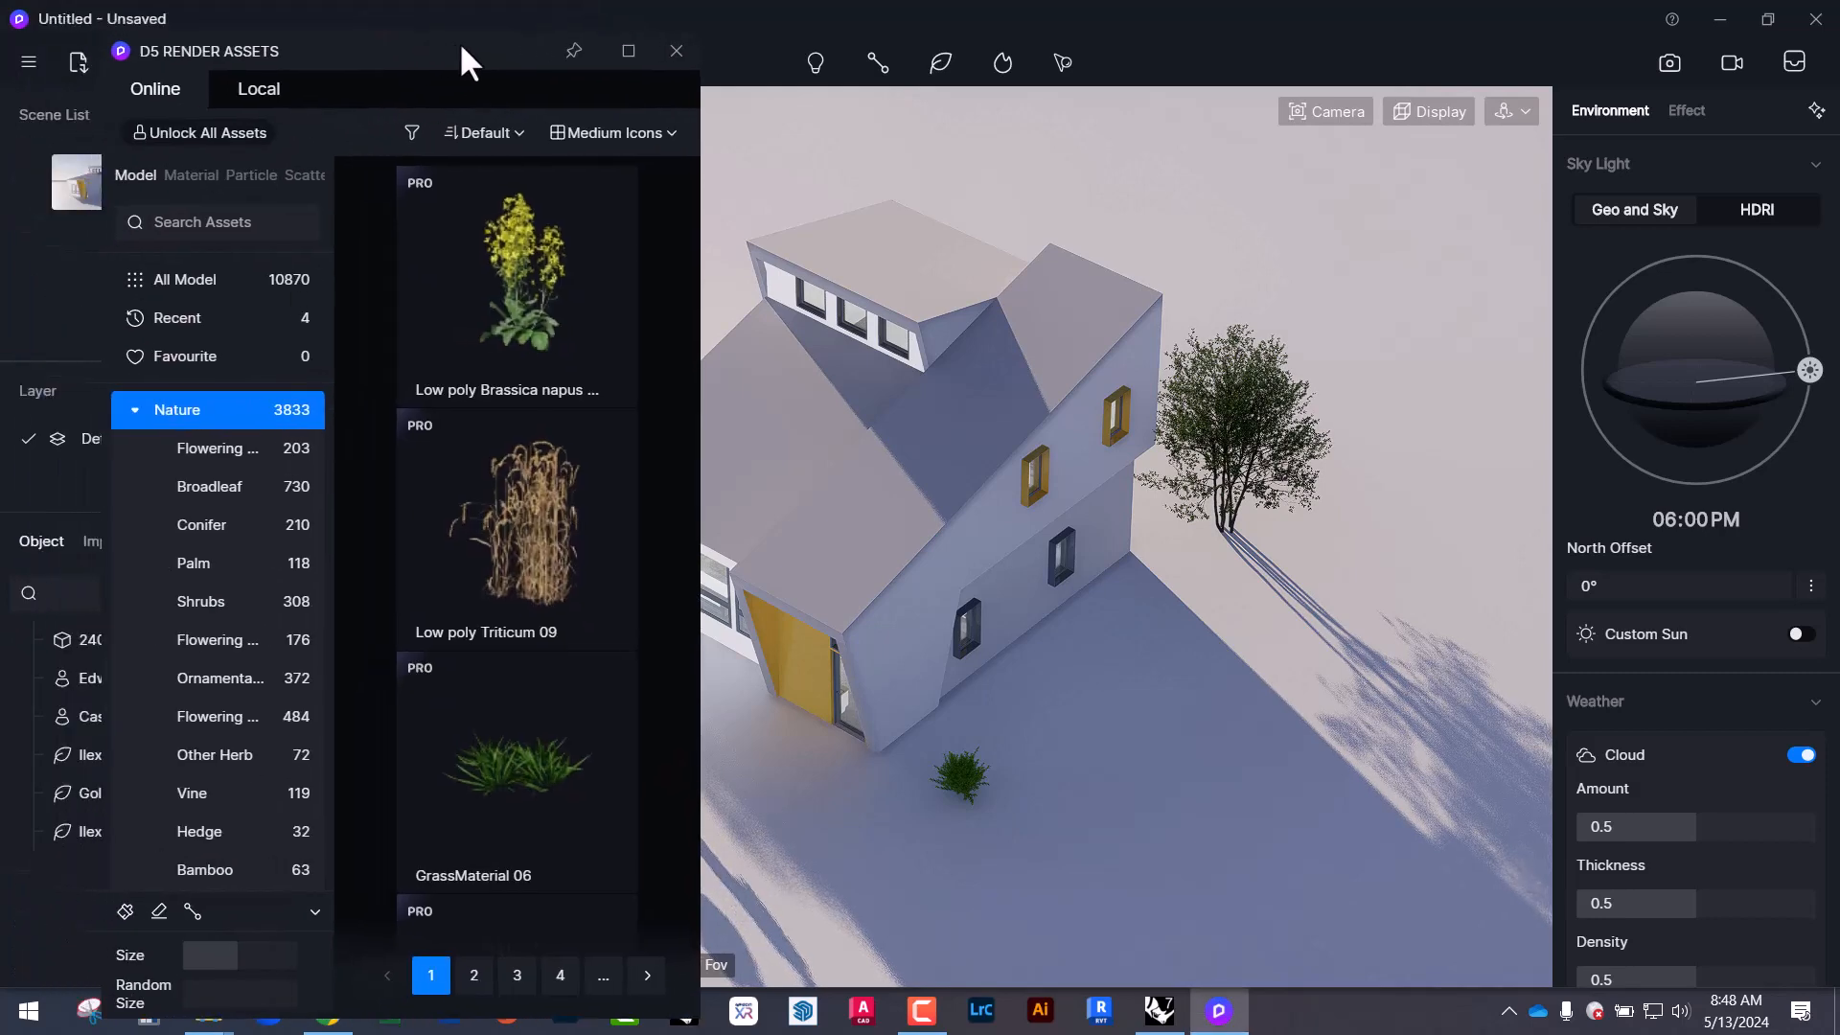
left_click(704, 293)
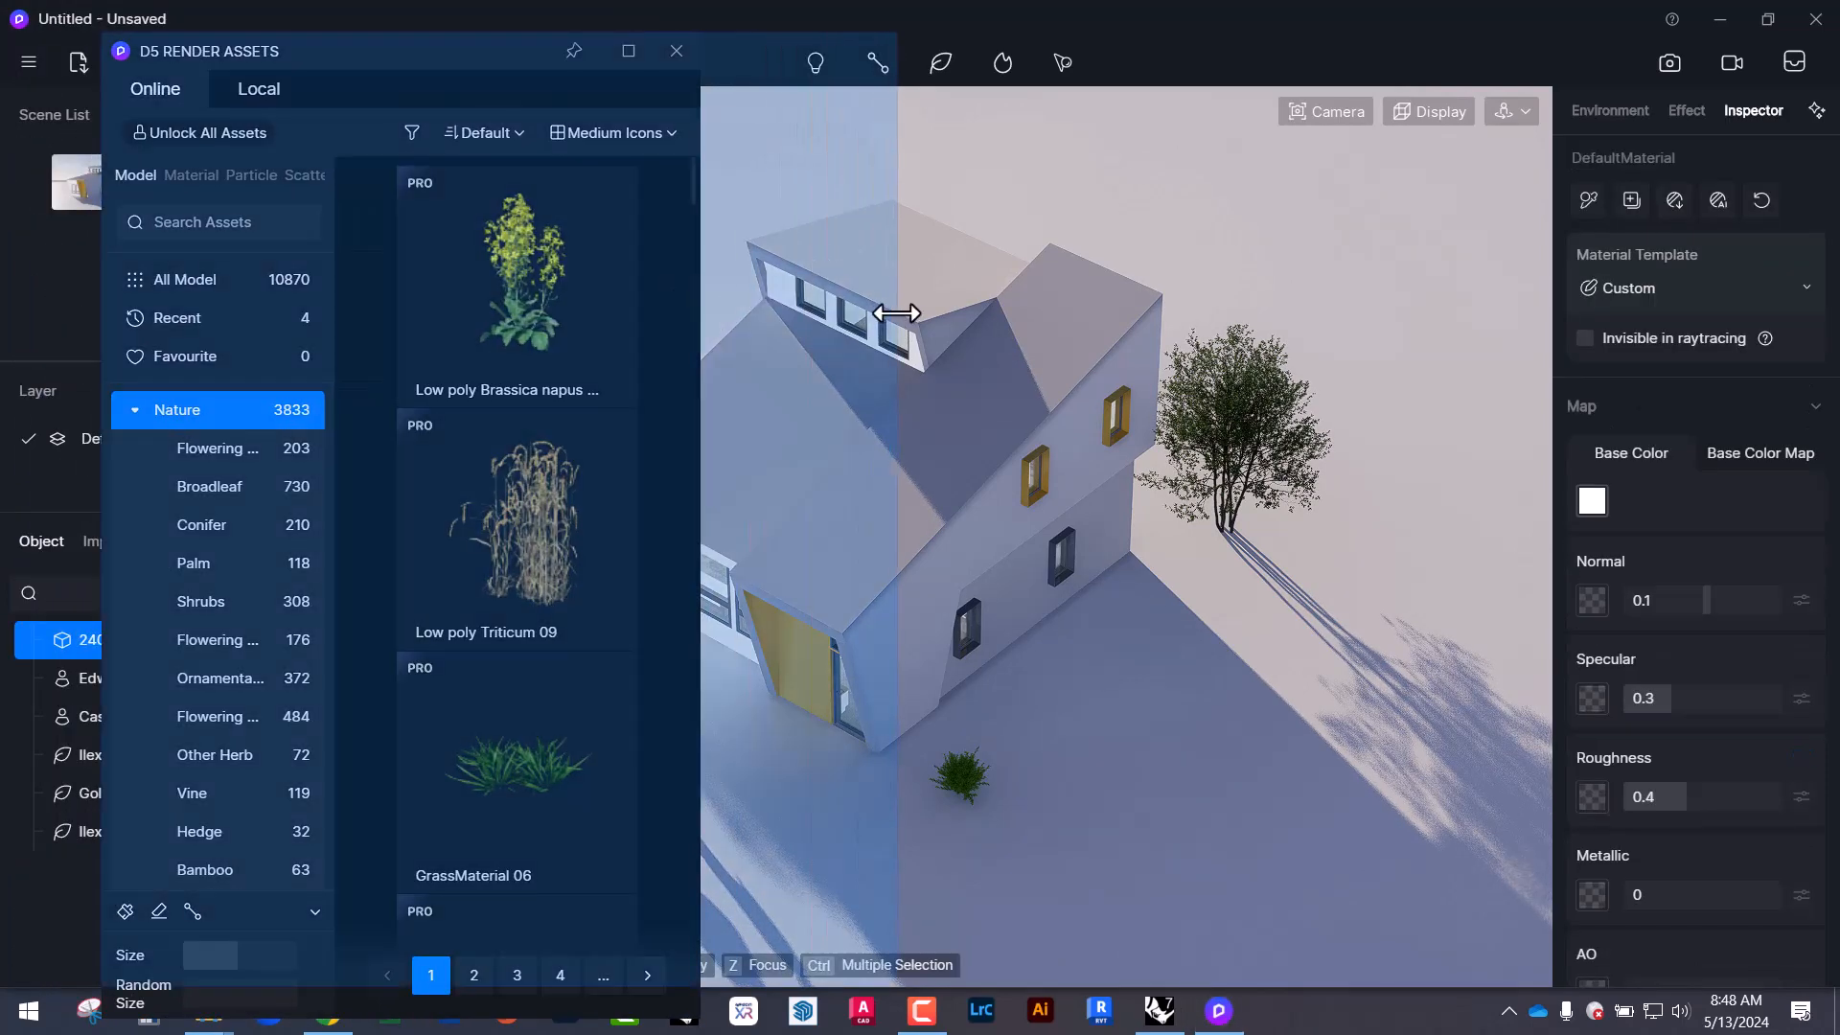
left_click_drag(692, 294, 901, 293)
left_click_drag(573, 49, 498, 48)
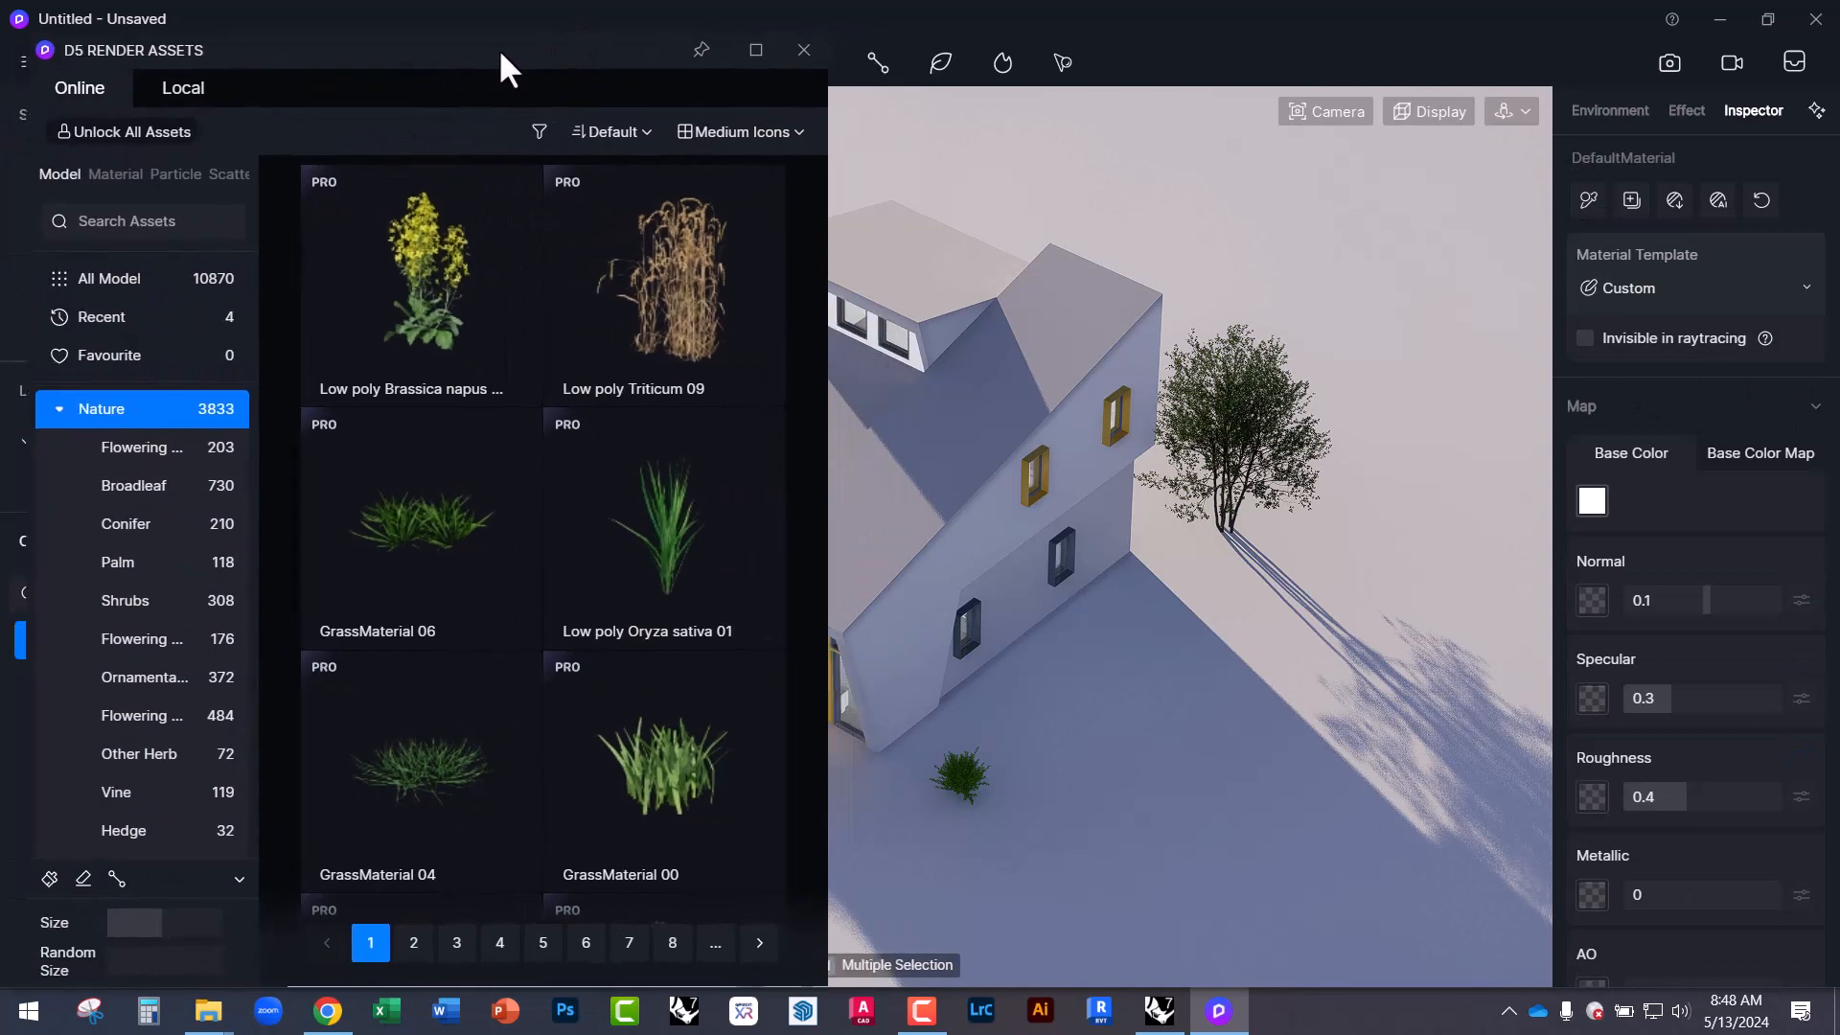
Switch to path planting and filter the library to Nature > Shrubs.
left_click(117, 878)
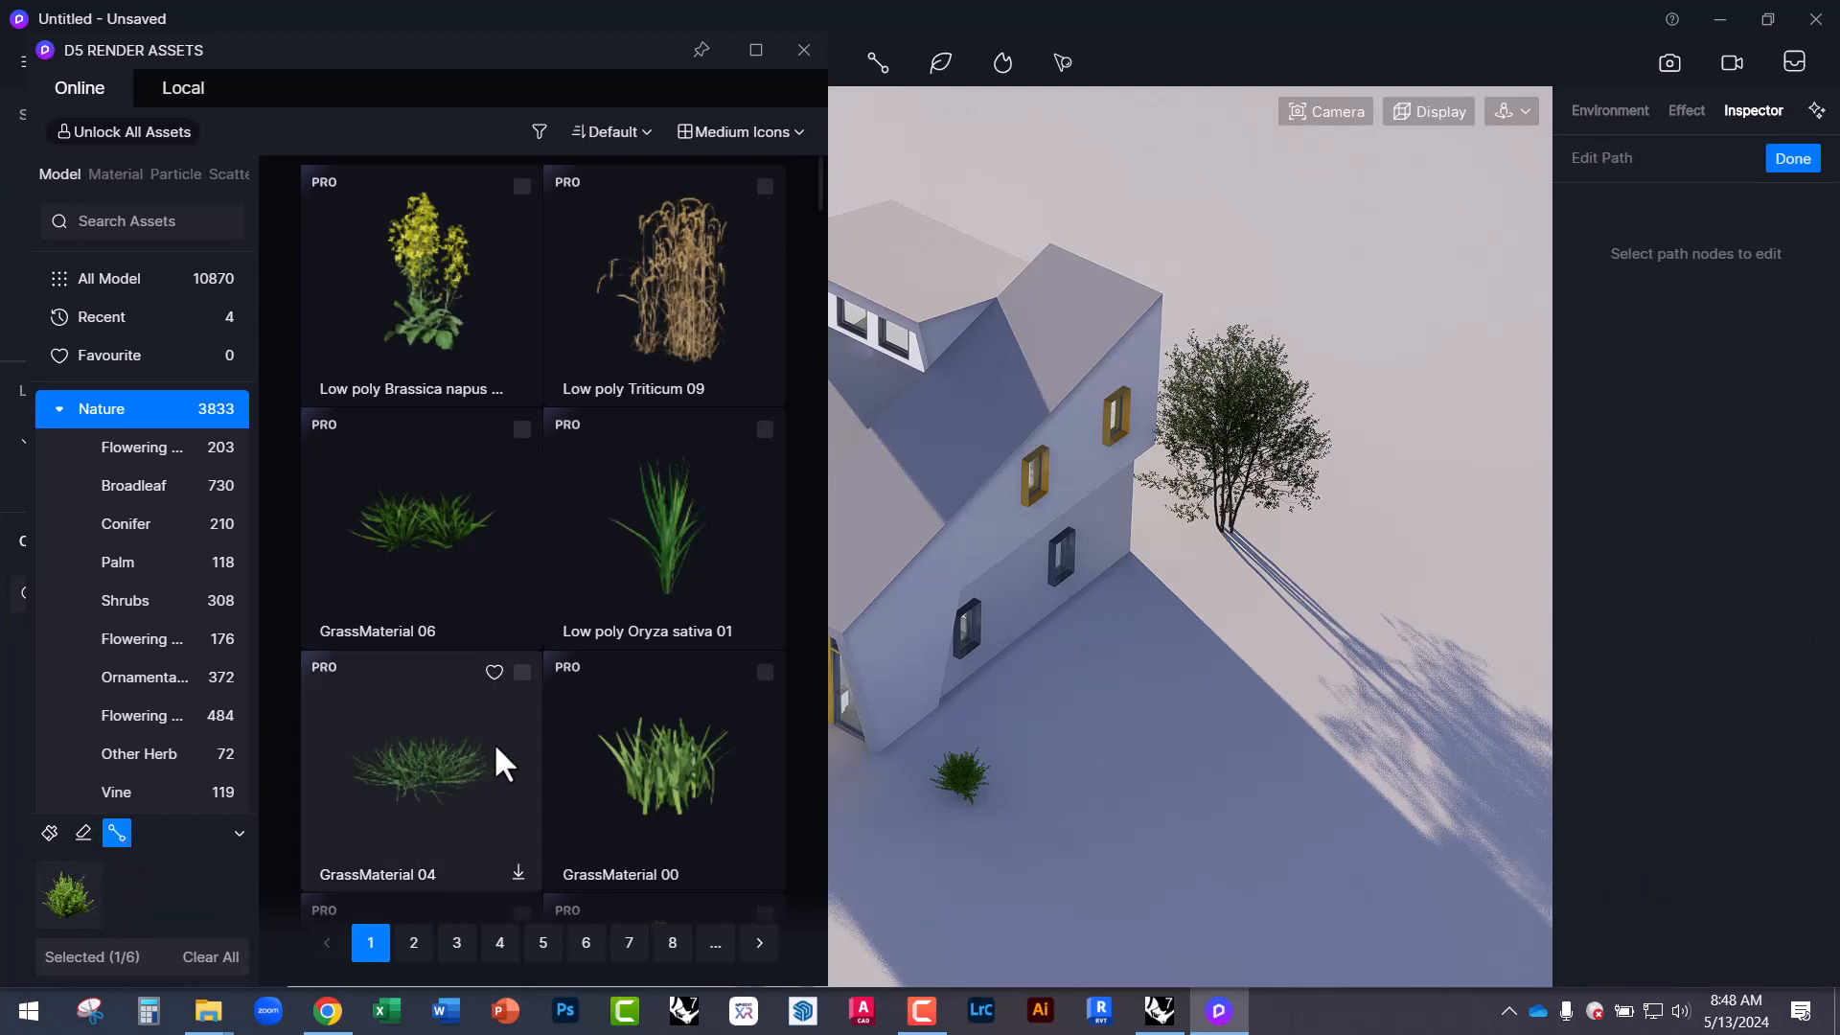
scroll(623, 671, "down", 1)
scroll(642, 755, "down", 15)
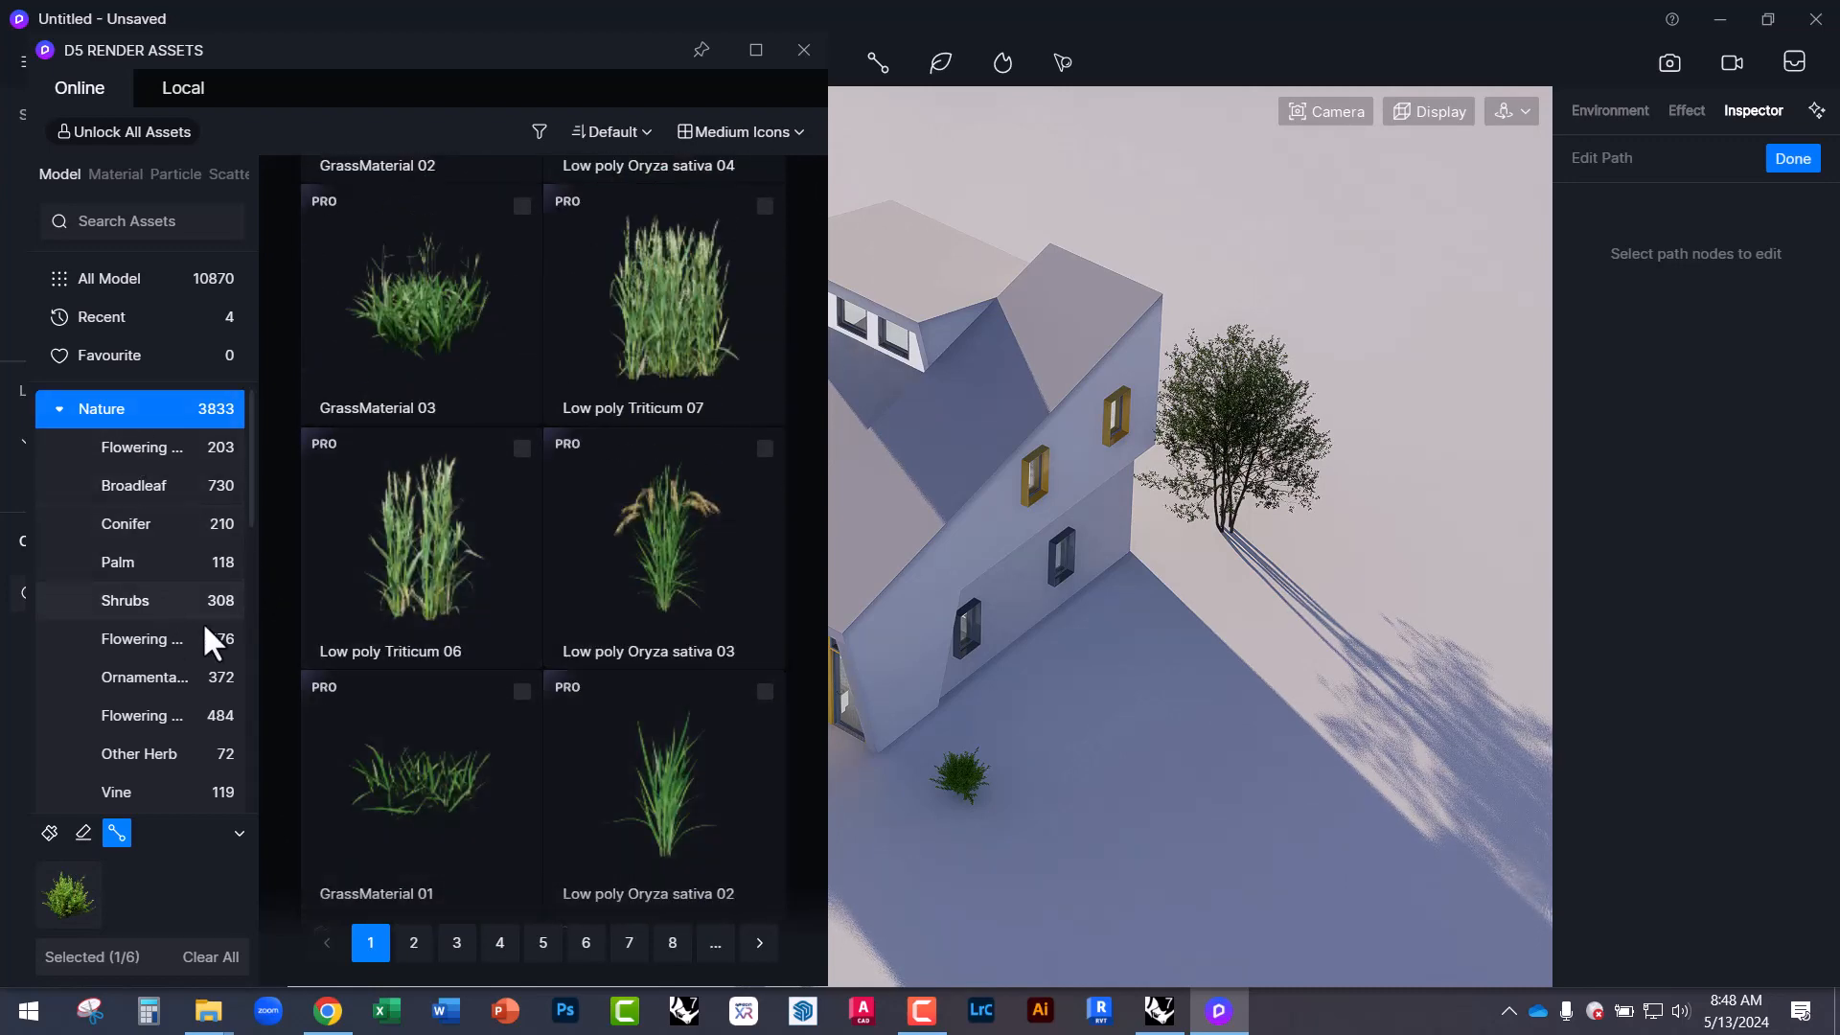
scroll(306, 709, "down", 3)
left_click(108, 596)
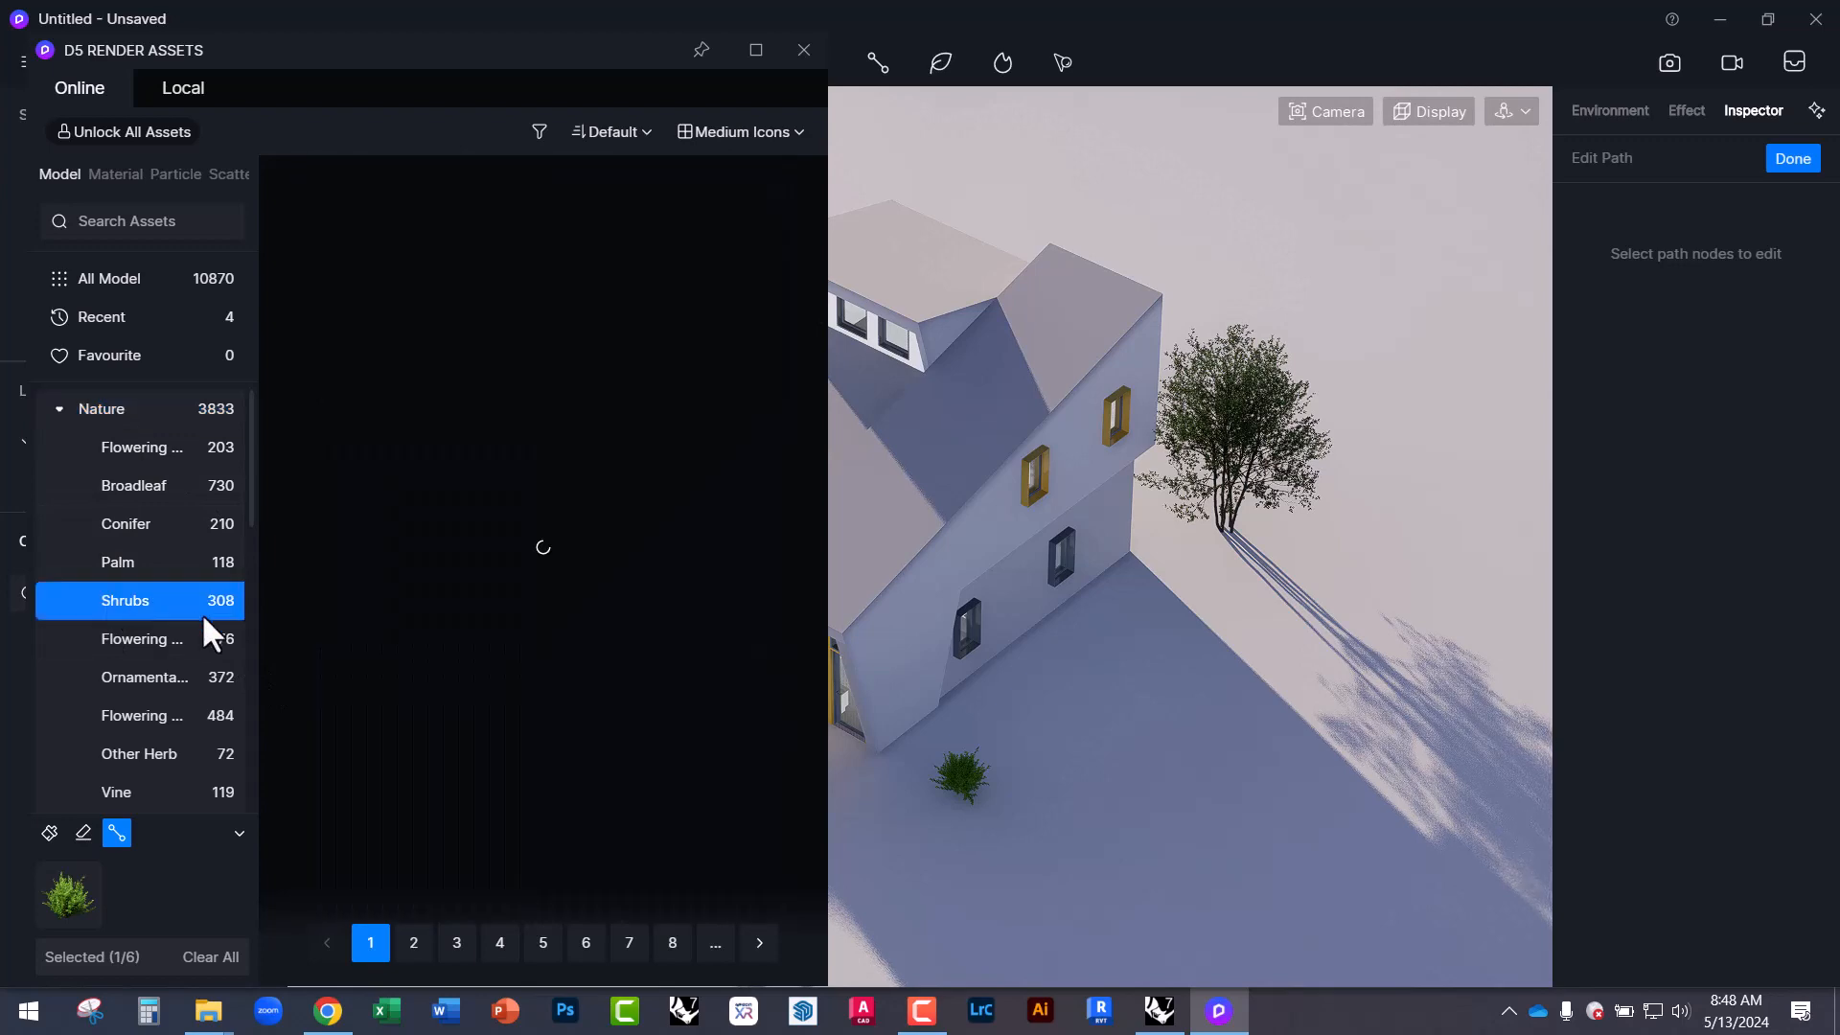
scroll(589, 743, "down", 8)
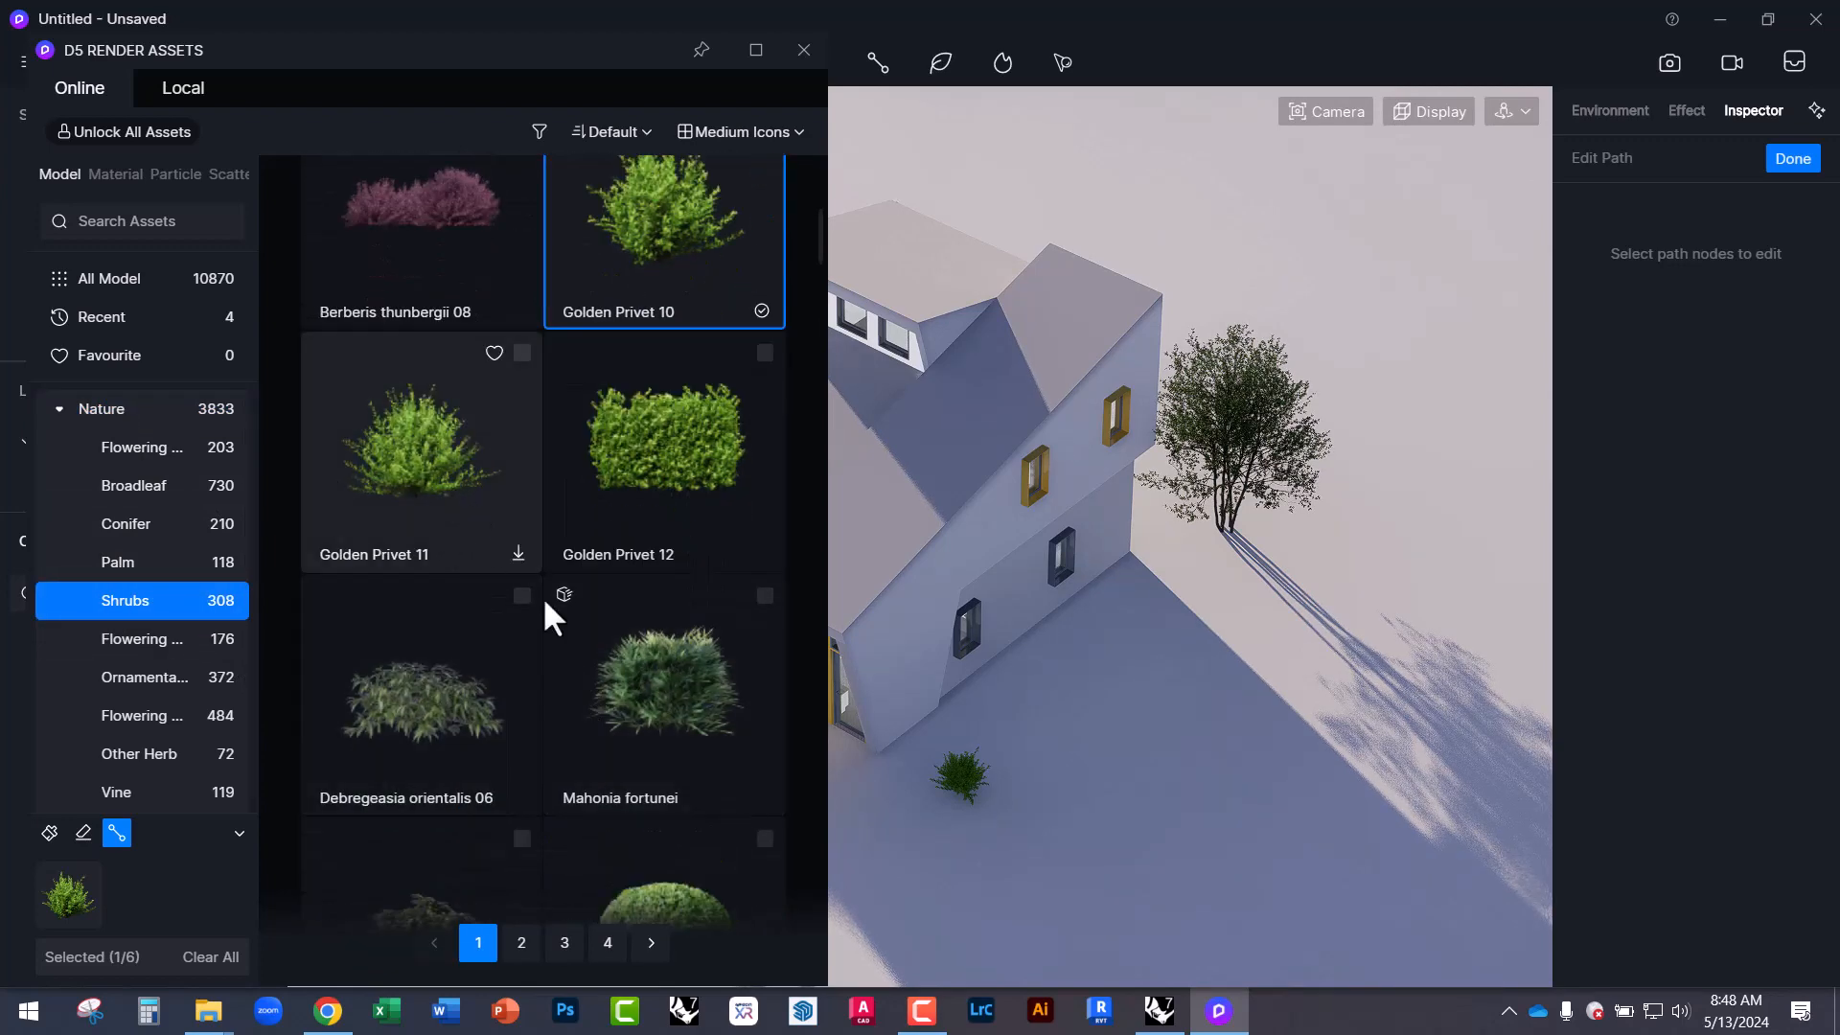
Download Mahonia fortunei and add it as a path plant alongside Golden Privet 10.
left_click(628, 709)
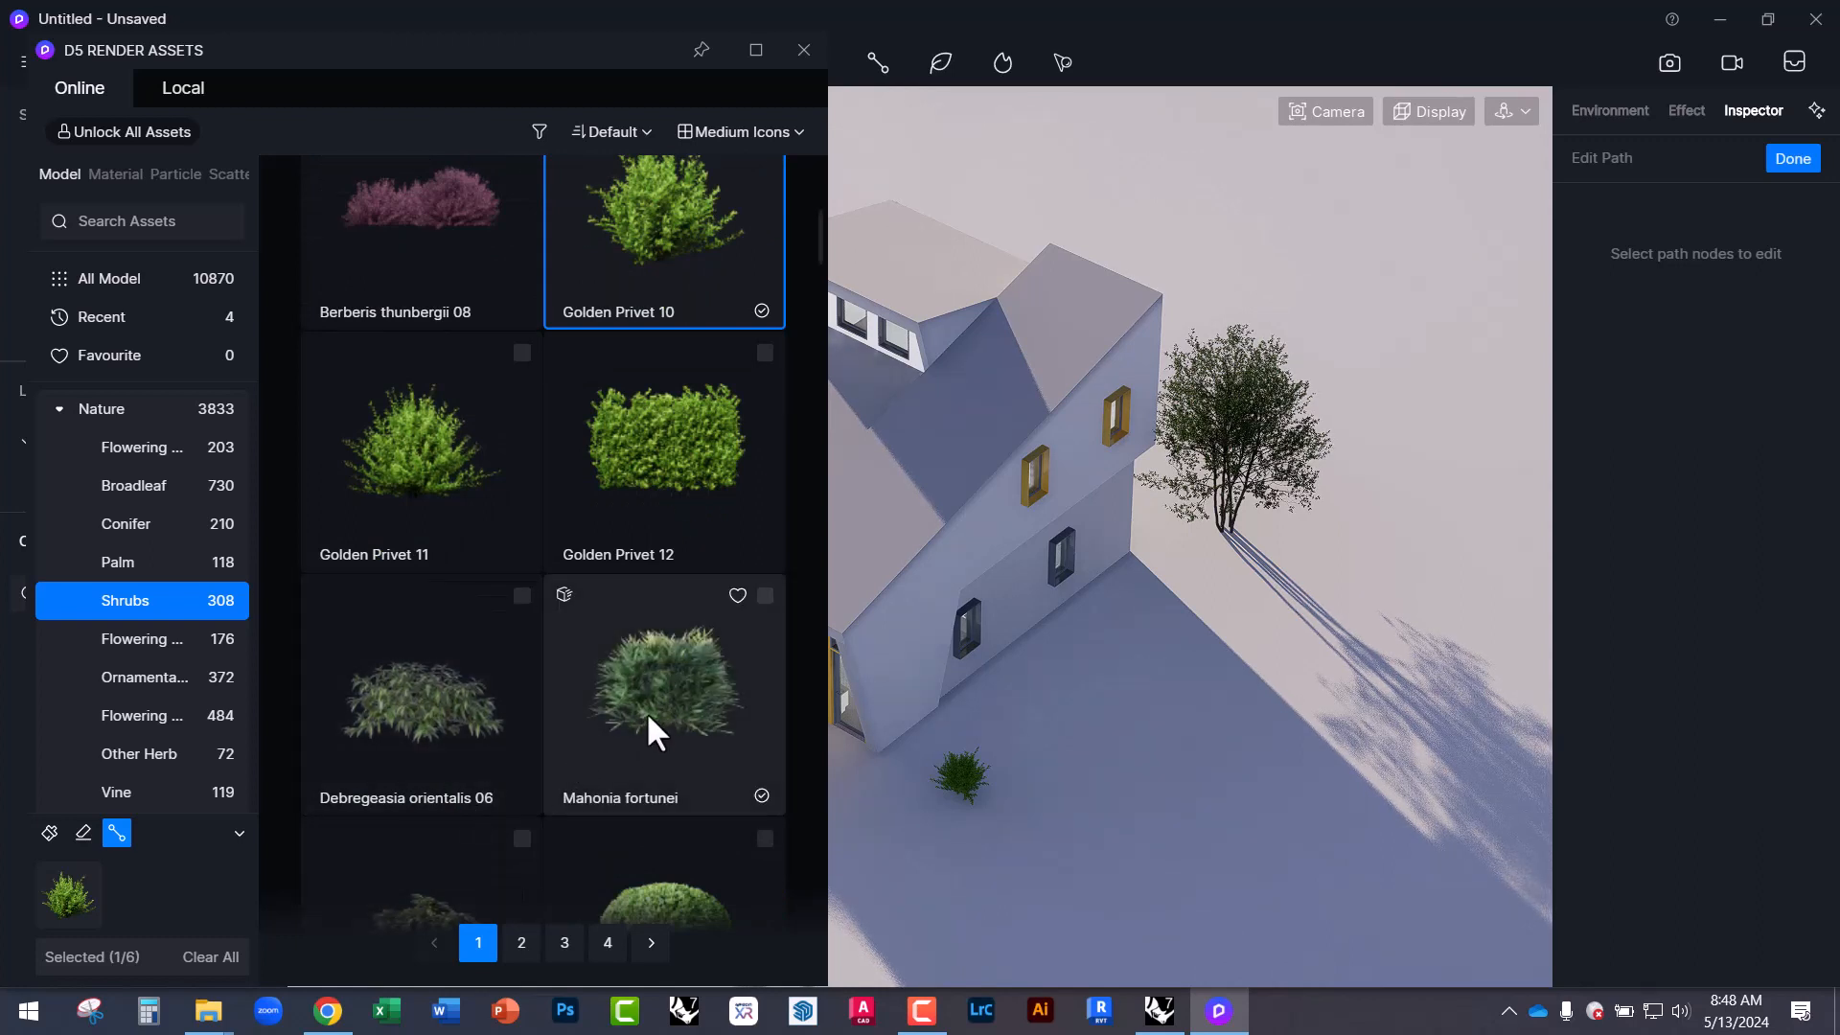
left_click(764, 593)
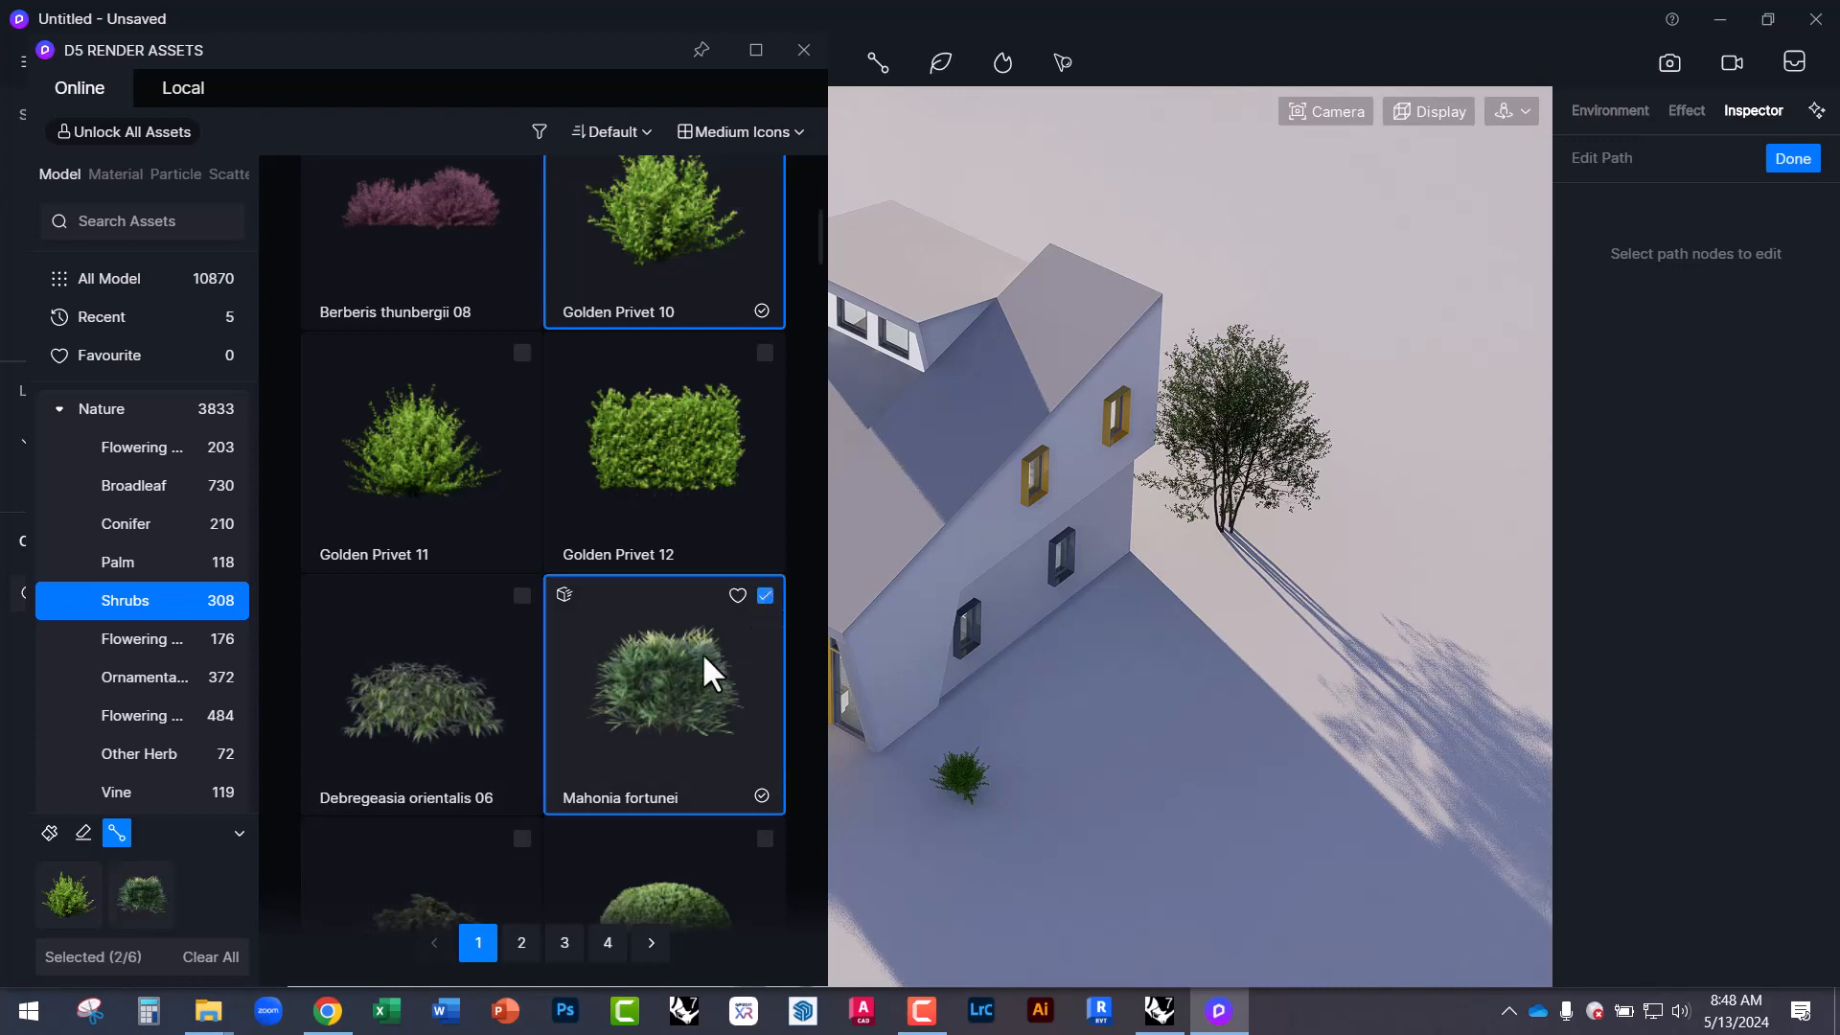
scroll(642, 661, "up", 2)
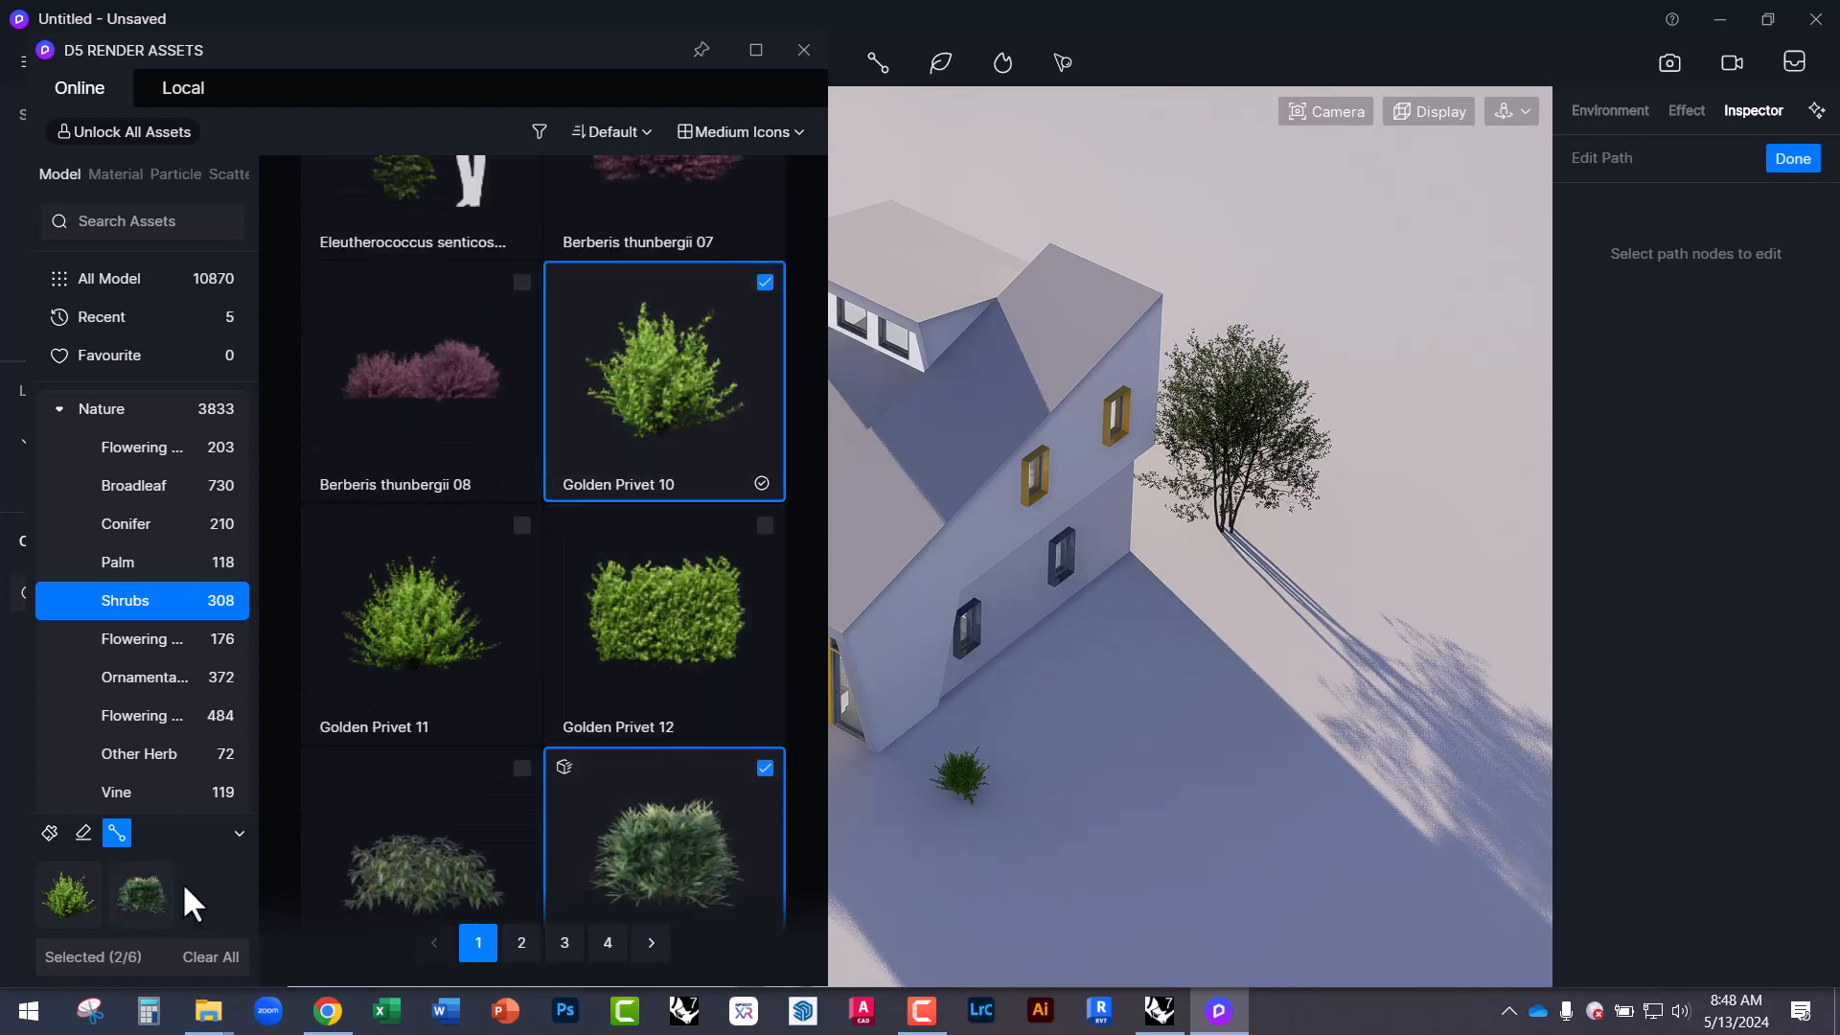
scroll(734, 813, "down", 8)
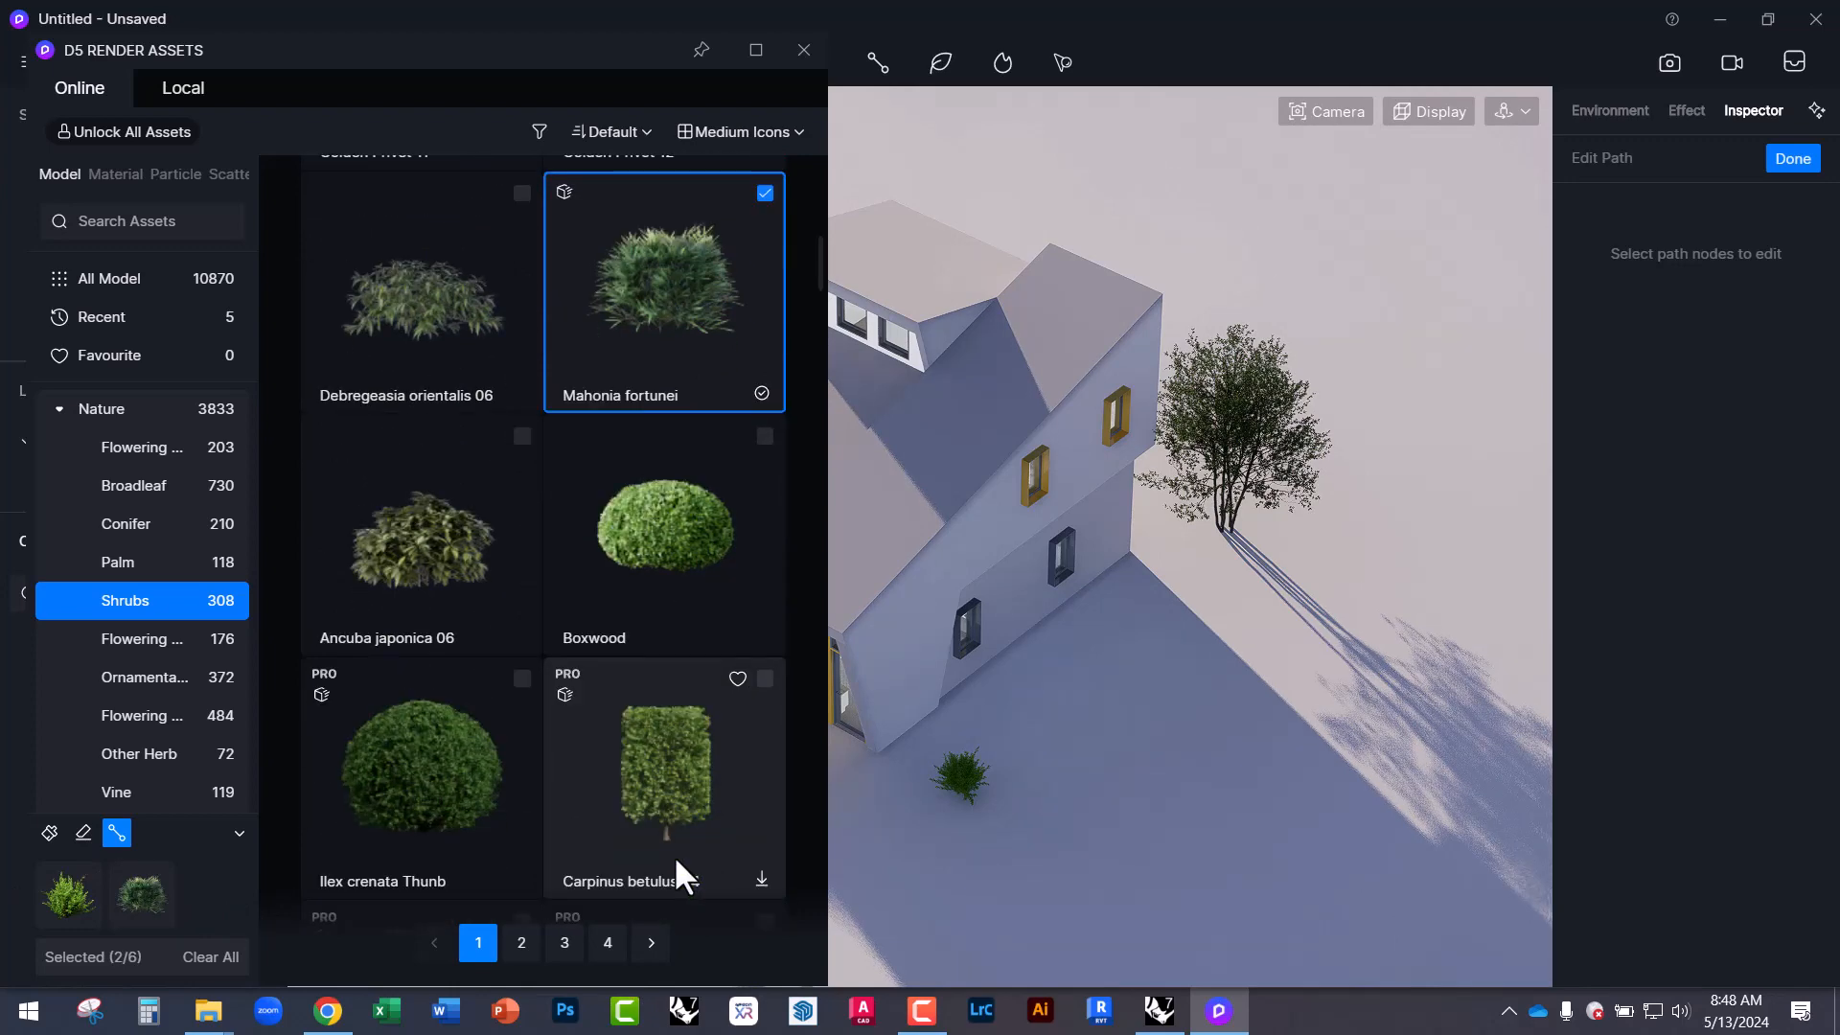
scroll(642, 805, "down", 4)
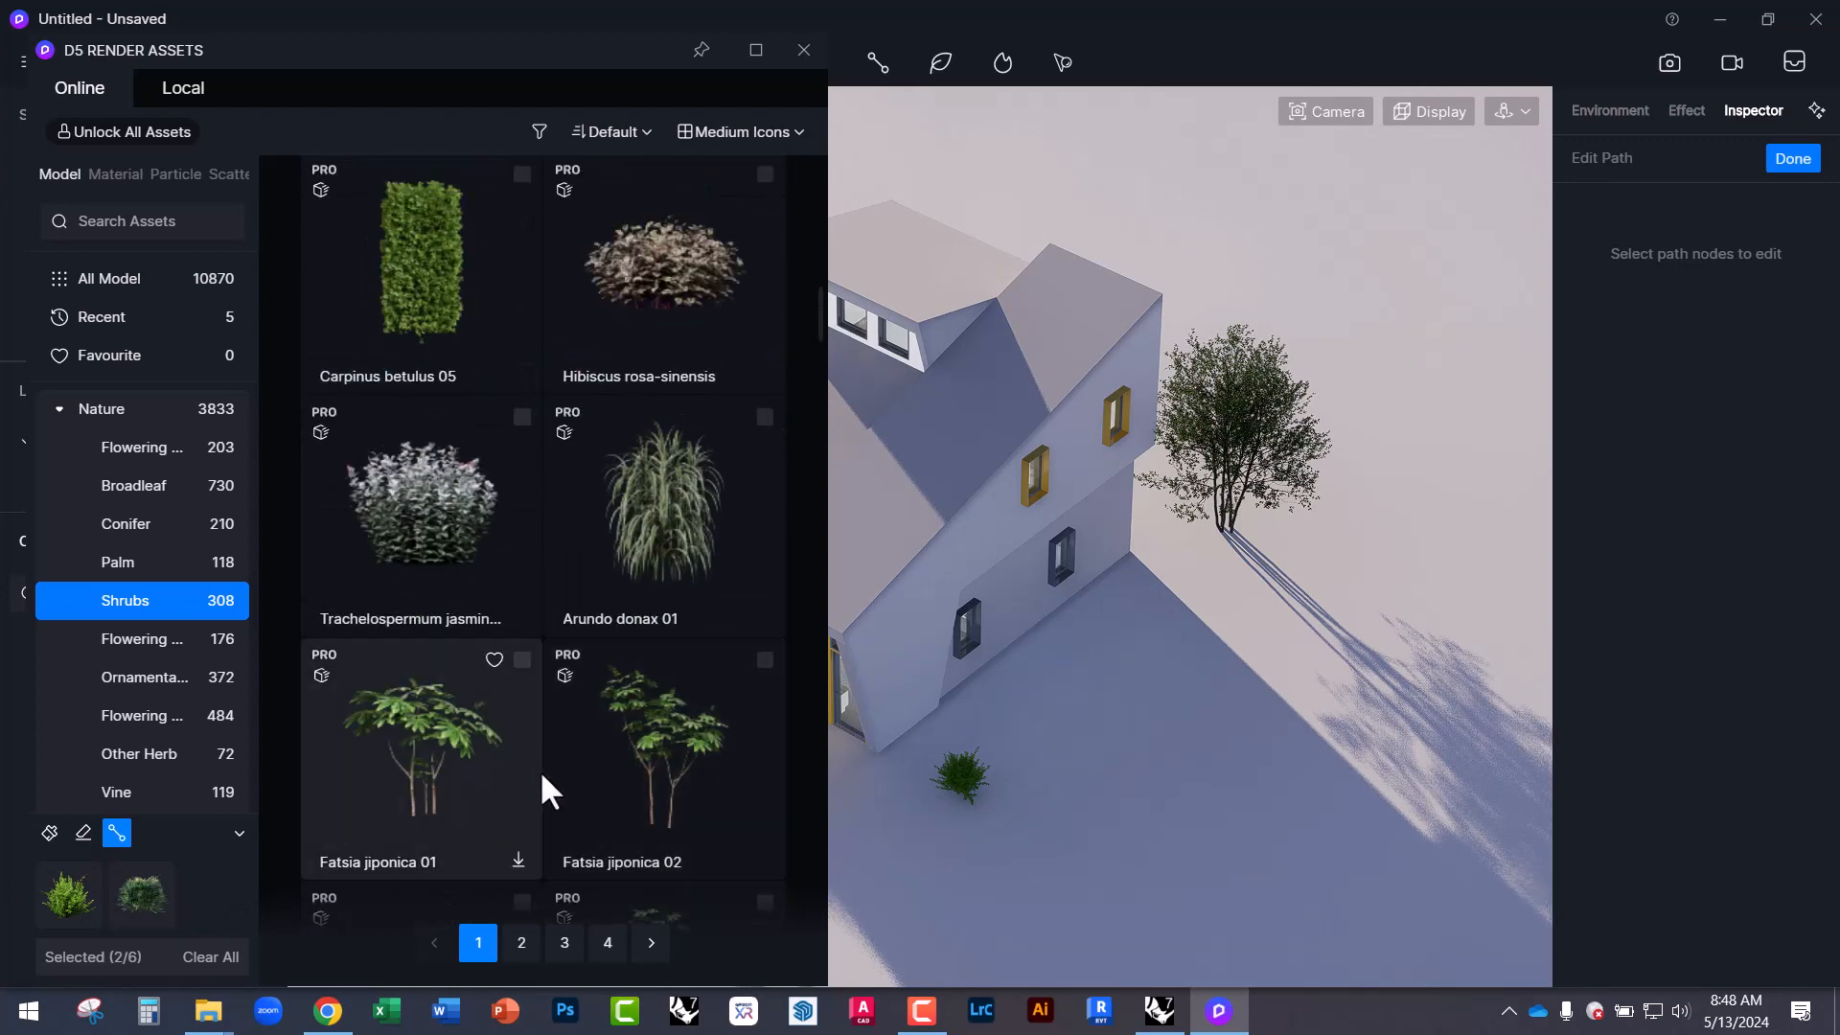
scroll(575, 796, "down", 1)
scroll(599, 767, "down", 8)
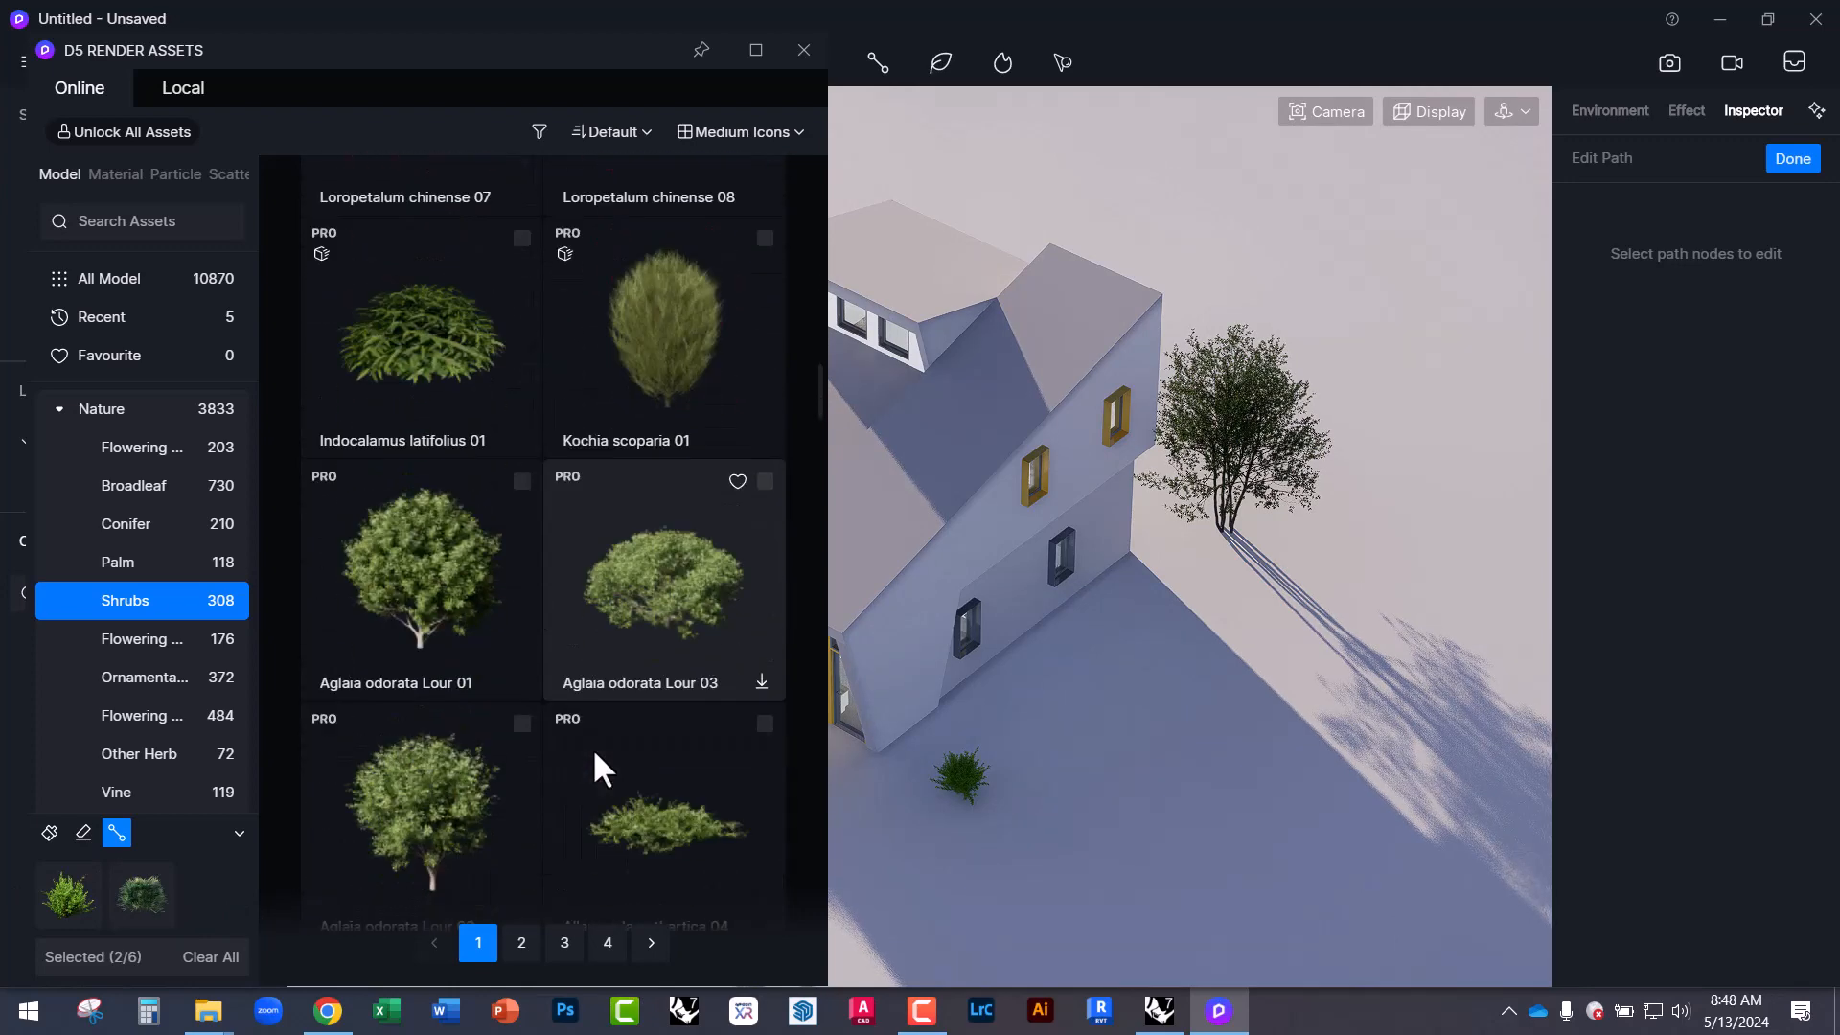
scroll(594, 753, "up", 1)
scroll(604, 759, "down", 7)
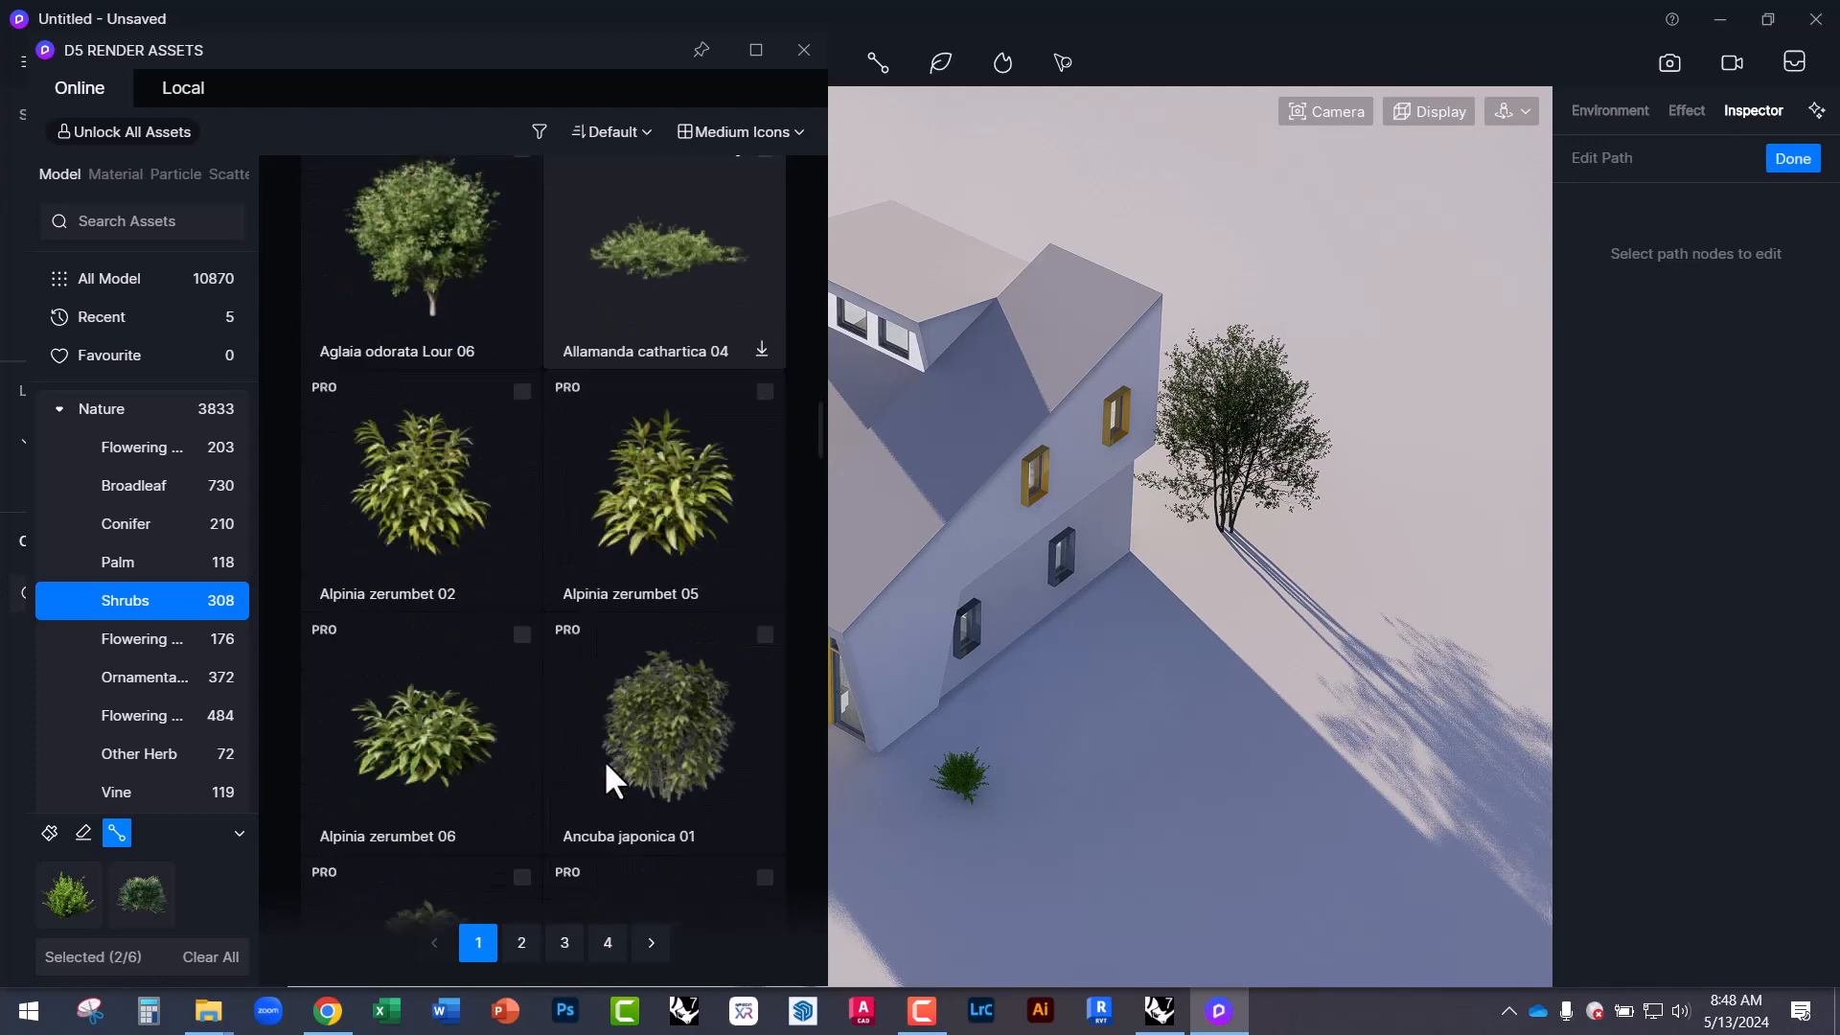
scroll(605, 765, "down", 7)
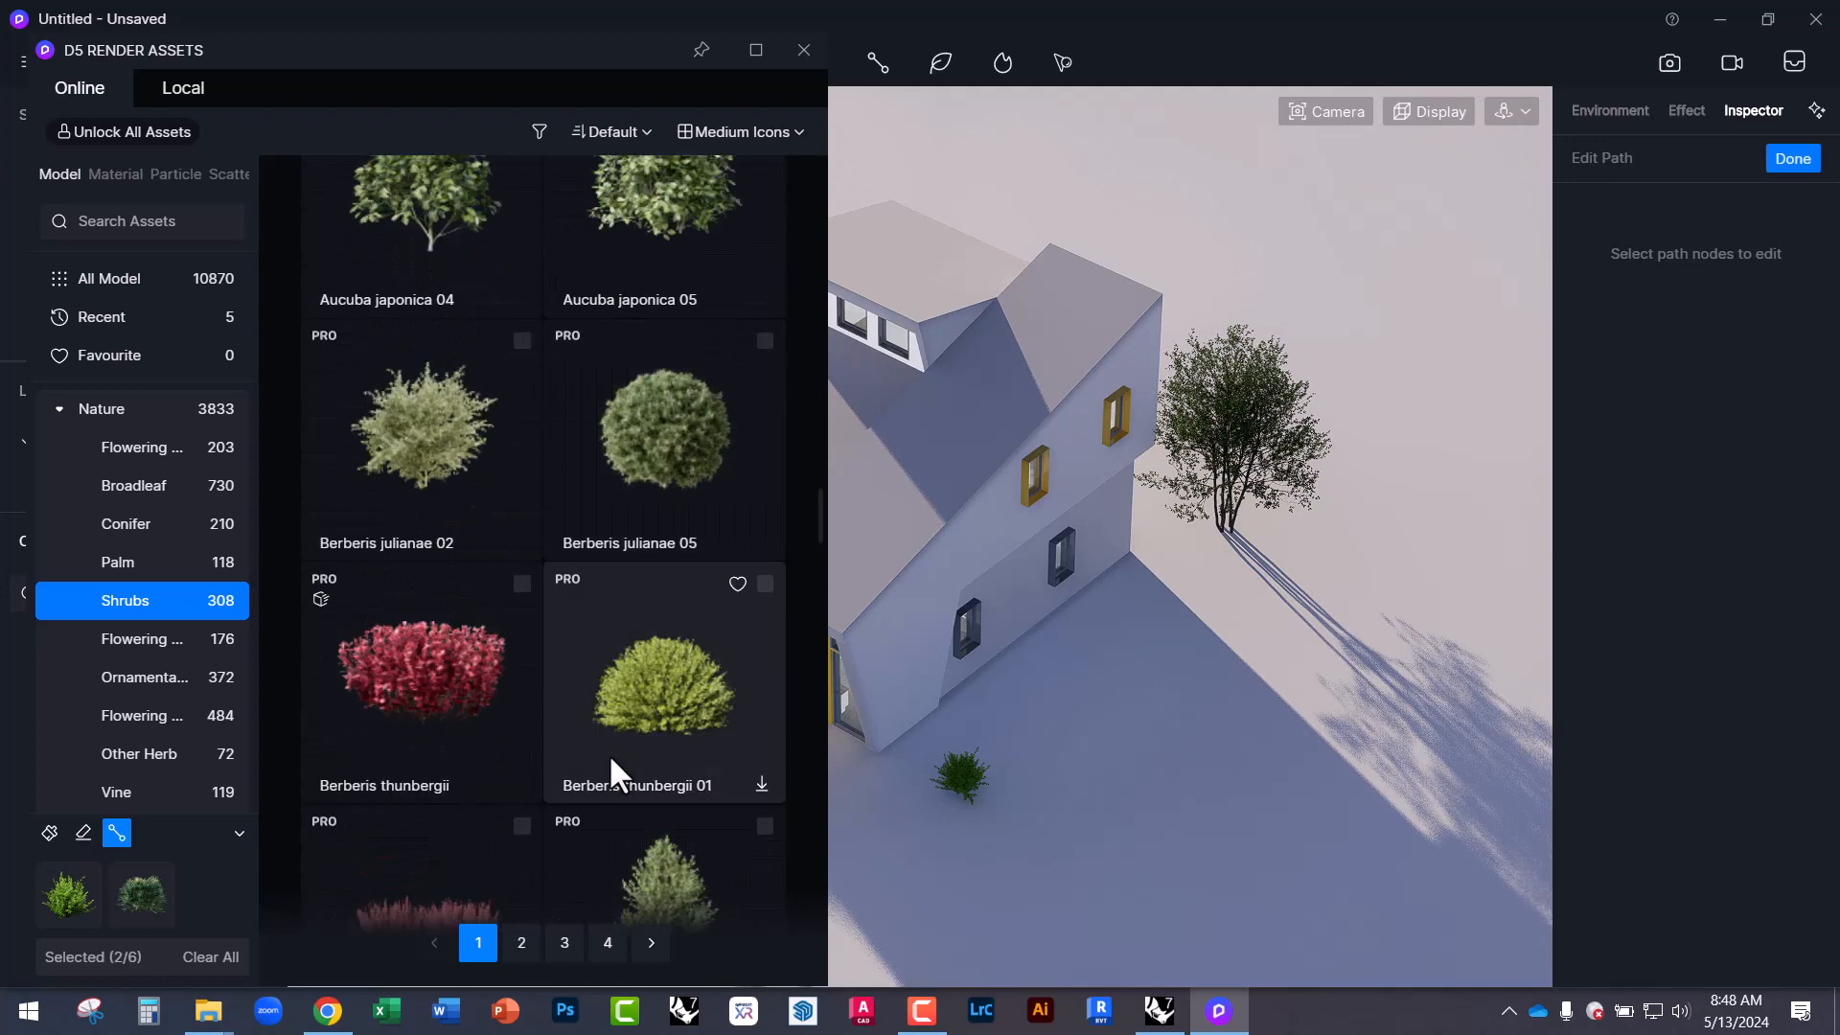
scroll(608, 753, "down", 12)
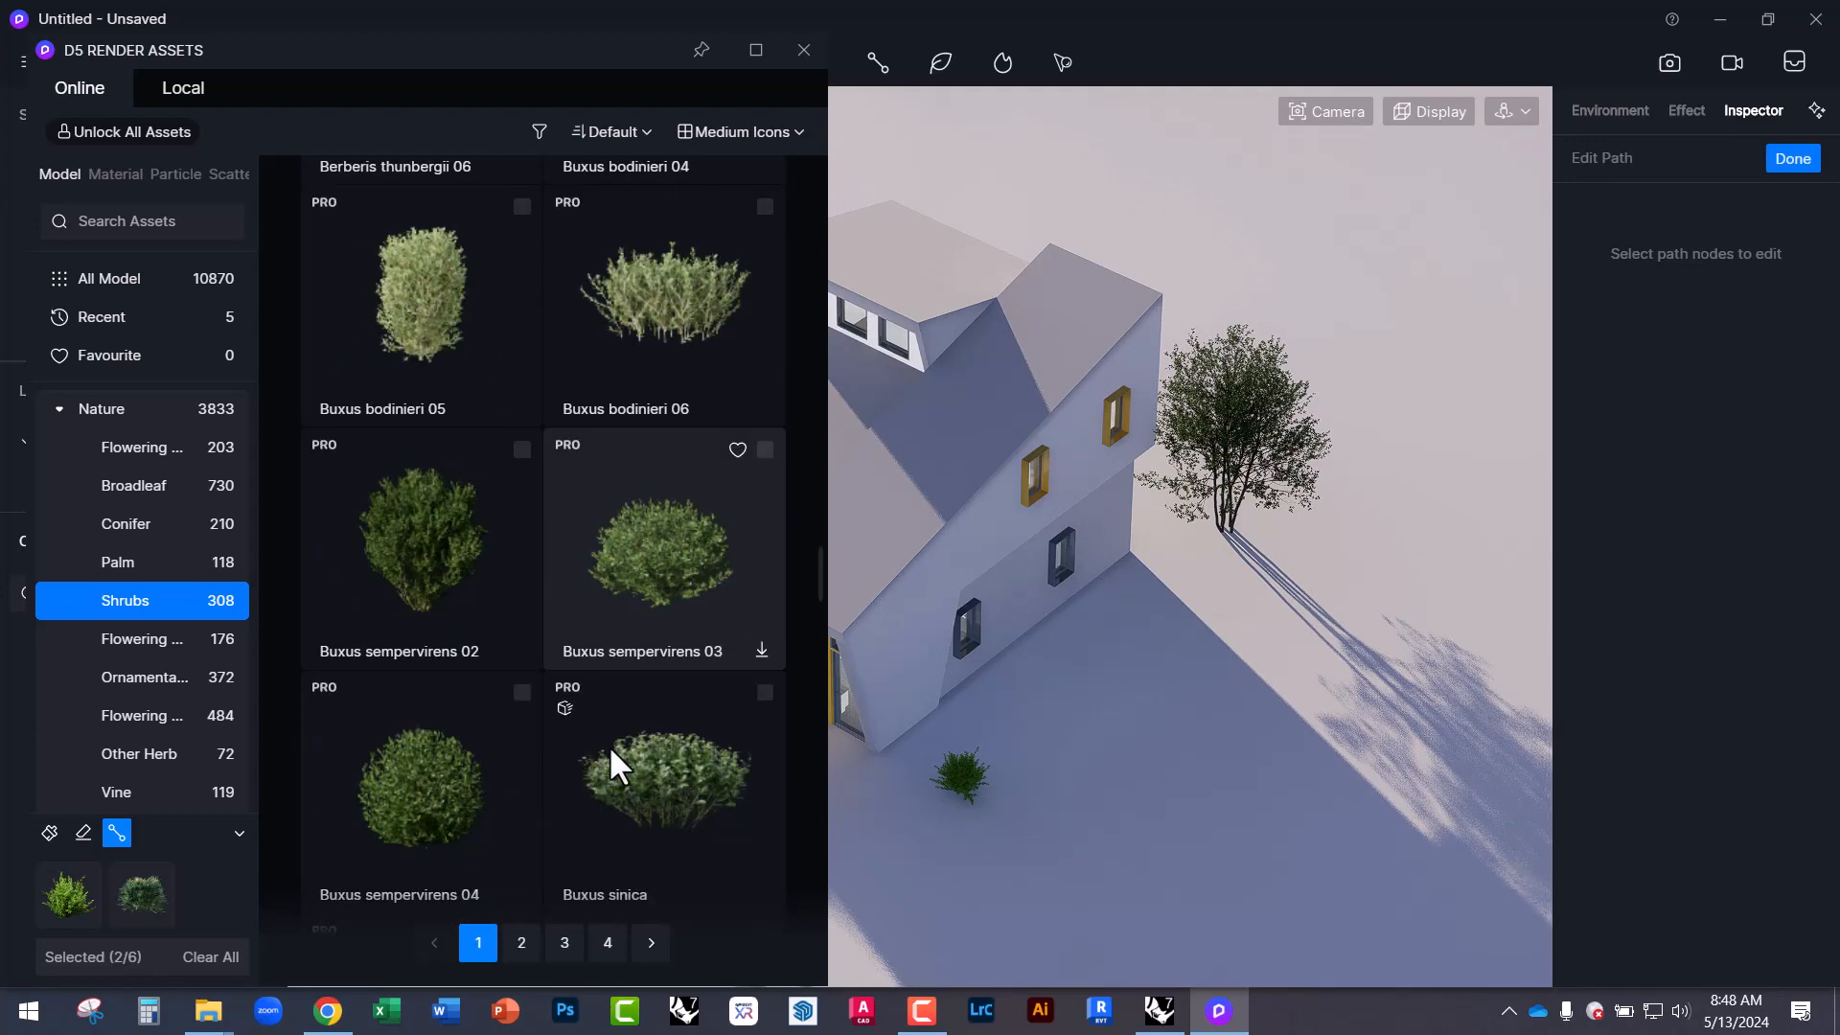
scroll(619, 751, "down", 10)
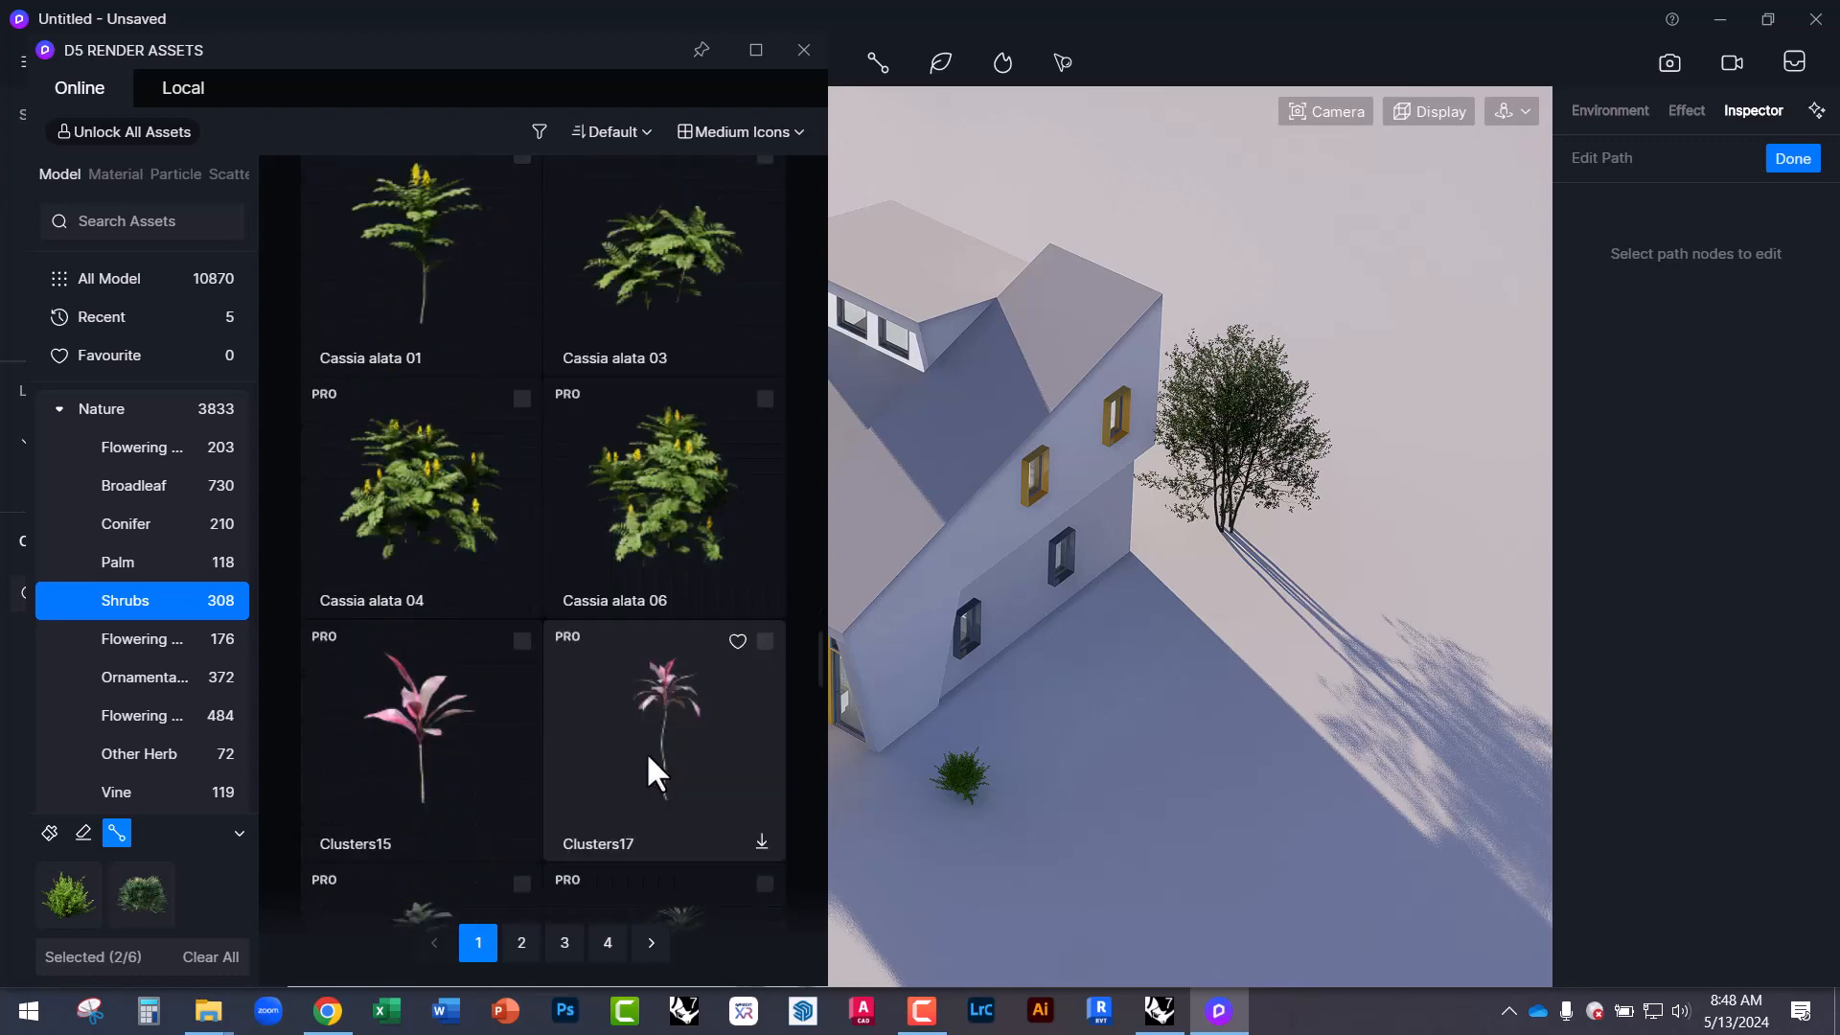
scroll(647, 750, "down", 13)
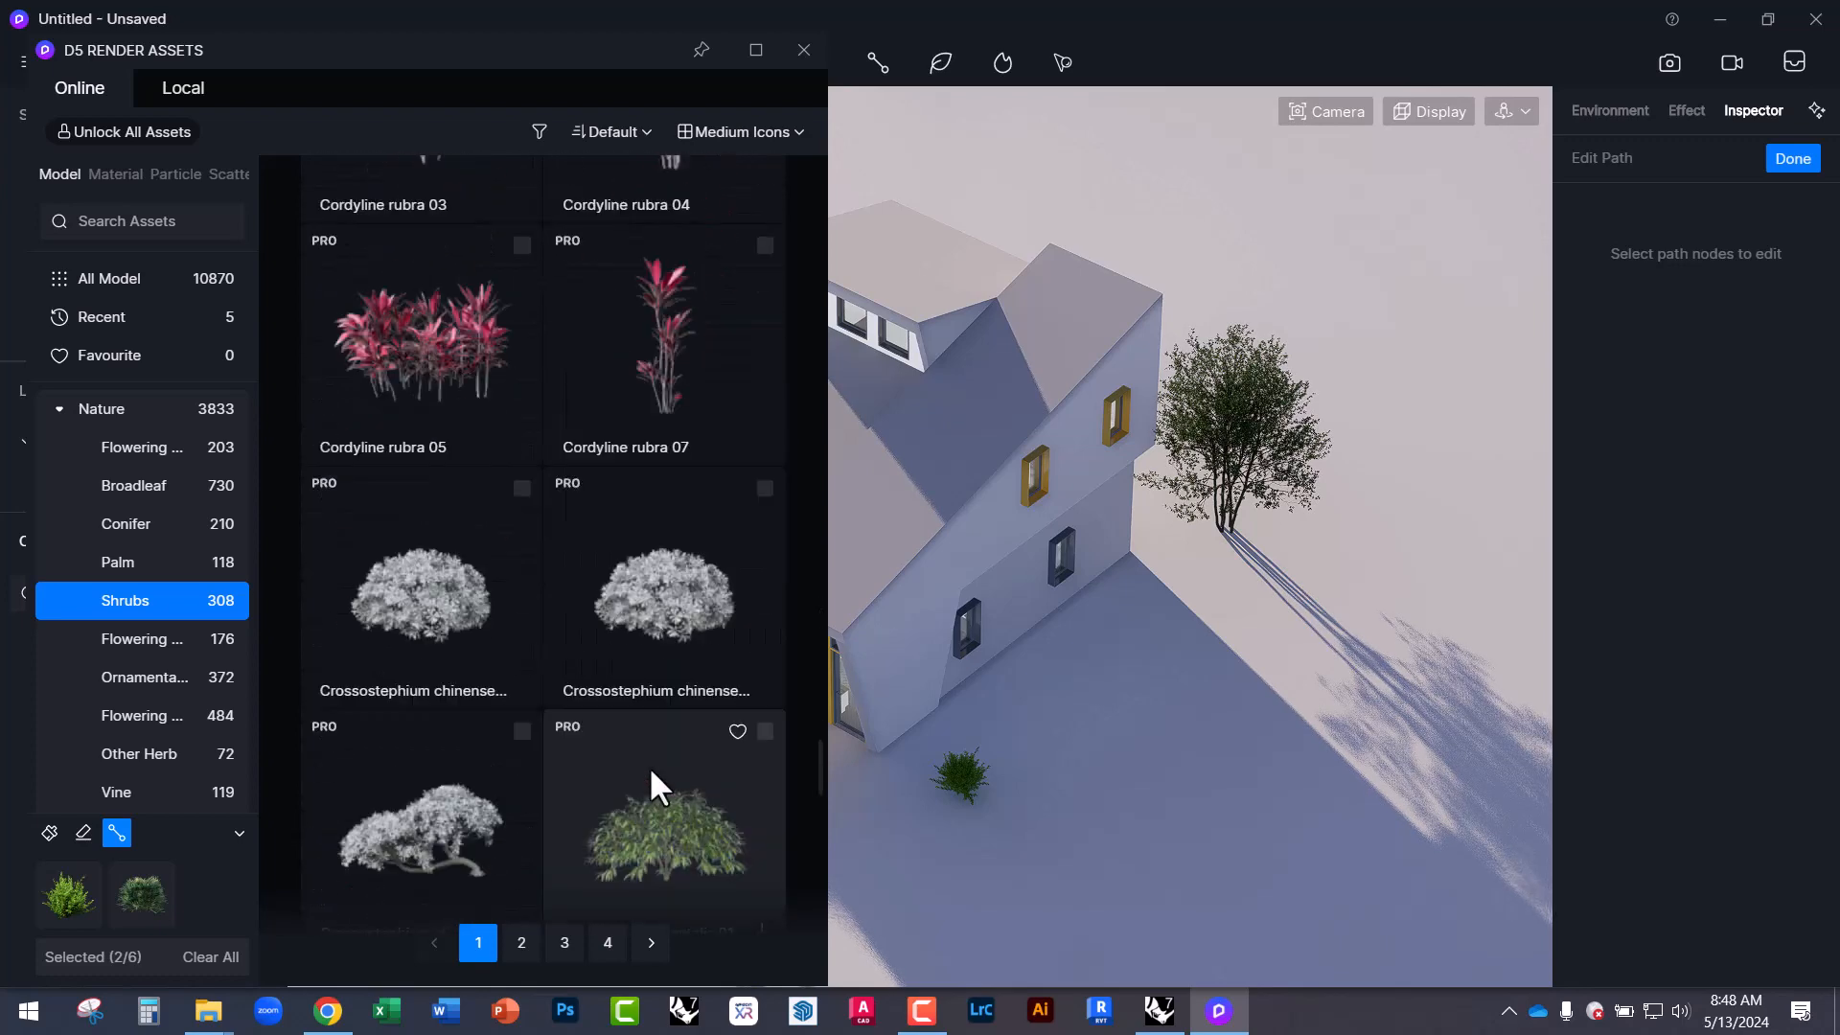
scroll(653, 781, "down", 5)
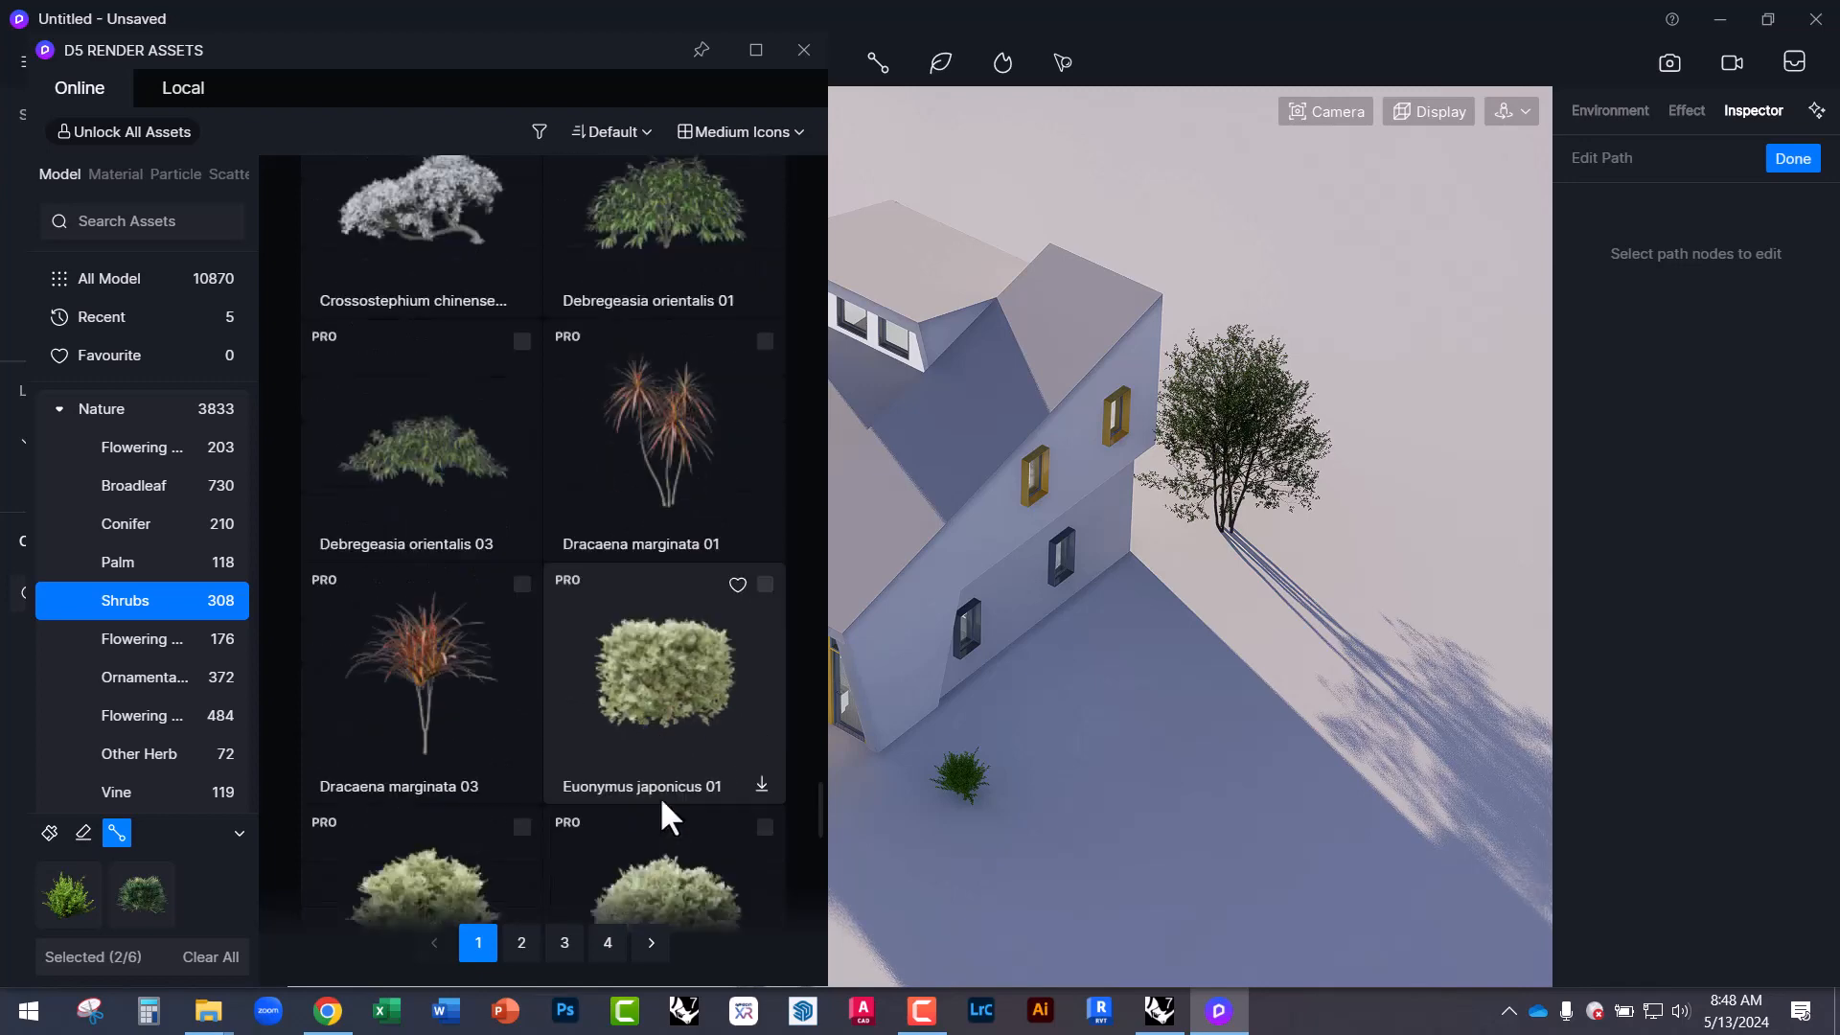
left_click_drag(821, 841, 768, 153)
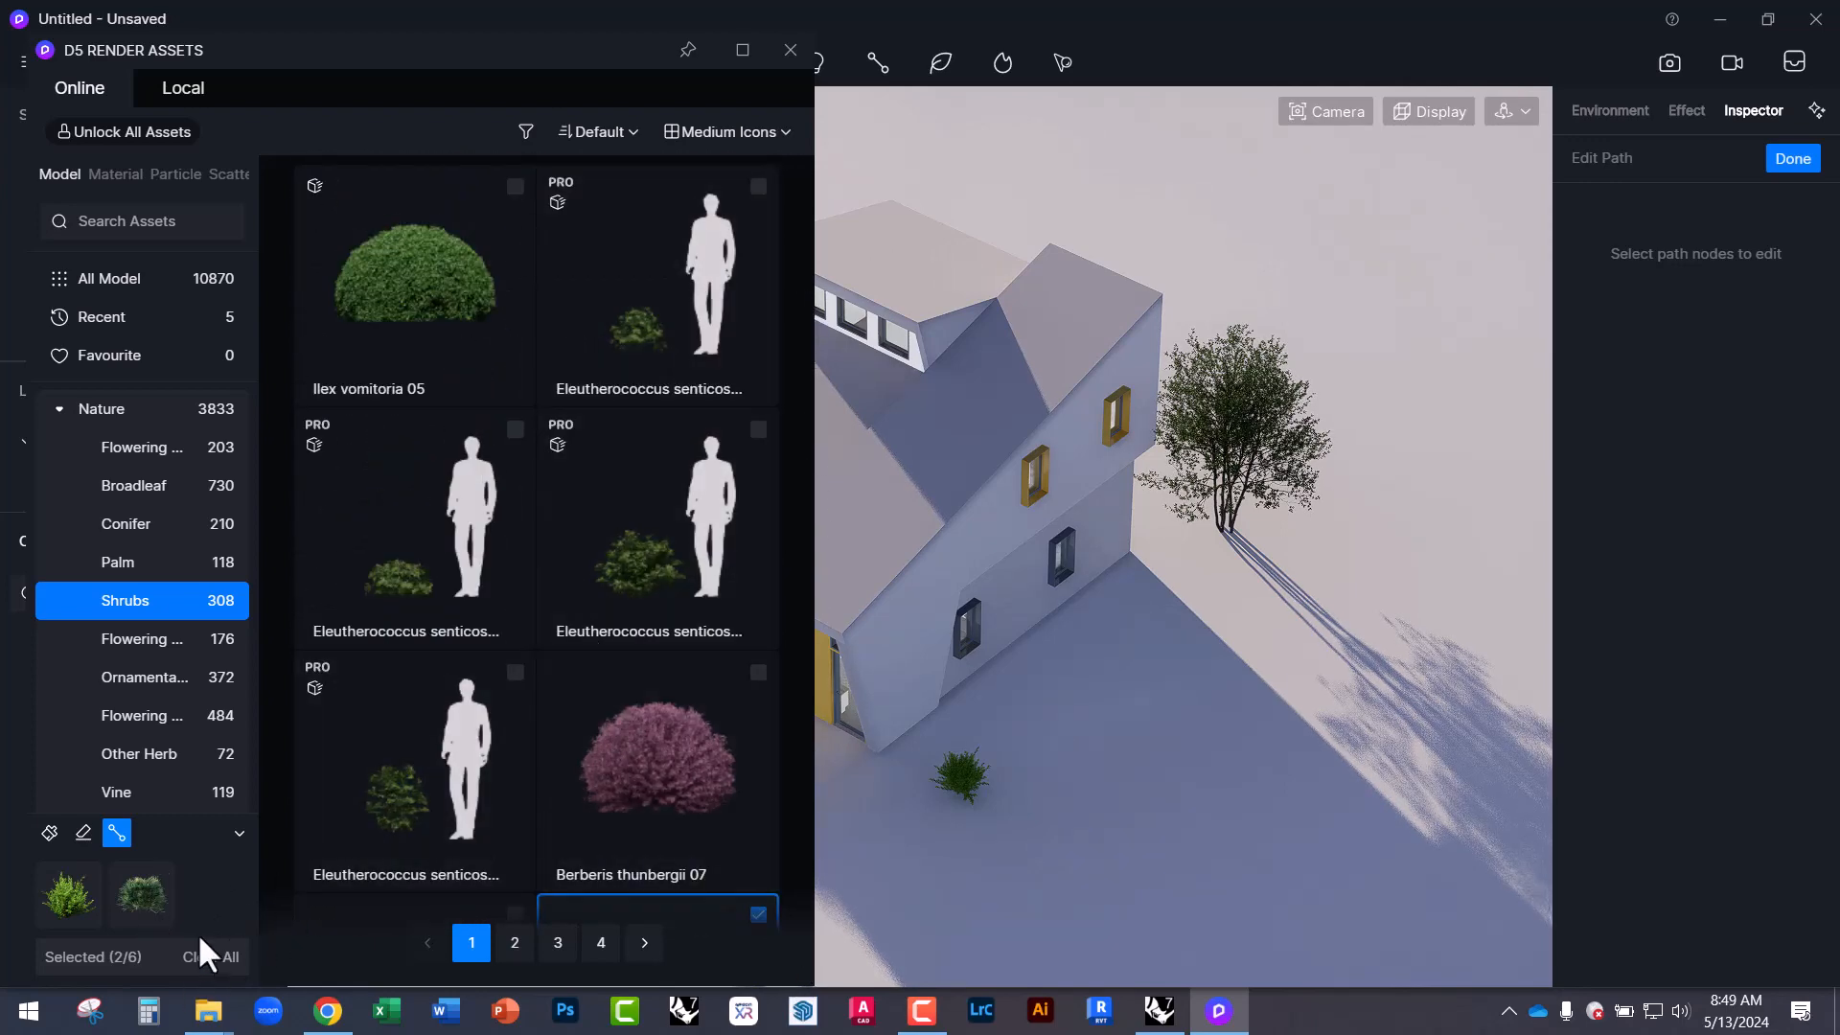
Draw a shrub path from beside the small bush toward the tree.
left_click(1029, 835)
left_click(1253, 605)
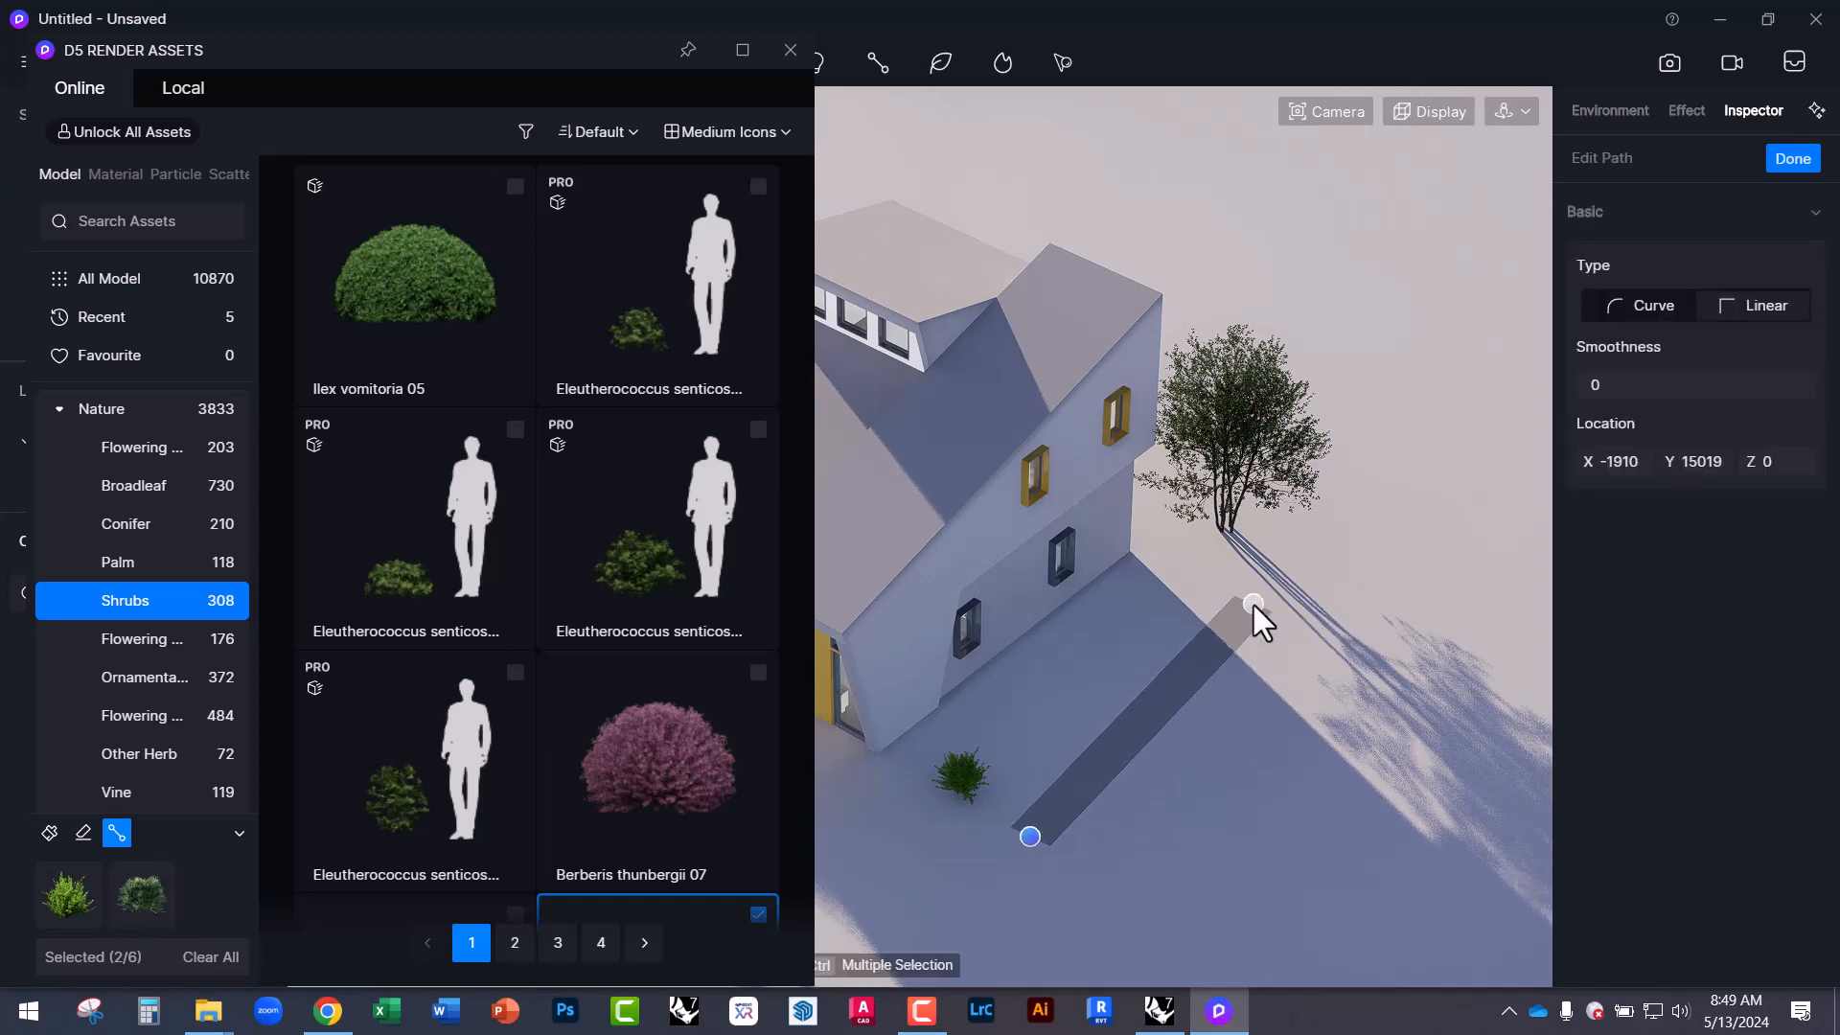
scroll(1085, 834, "up", 2)
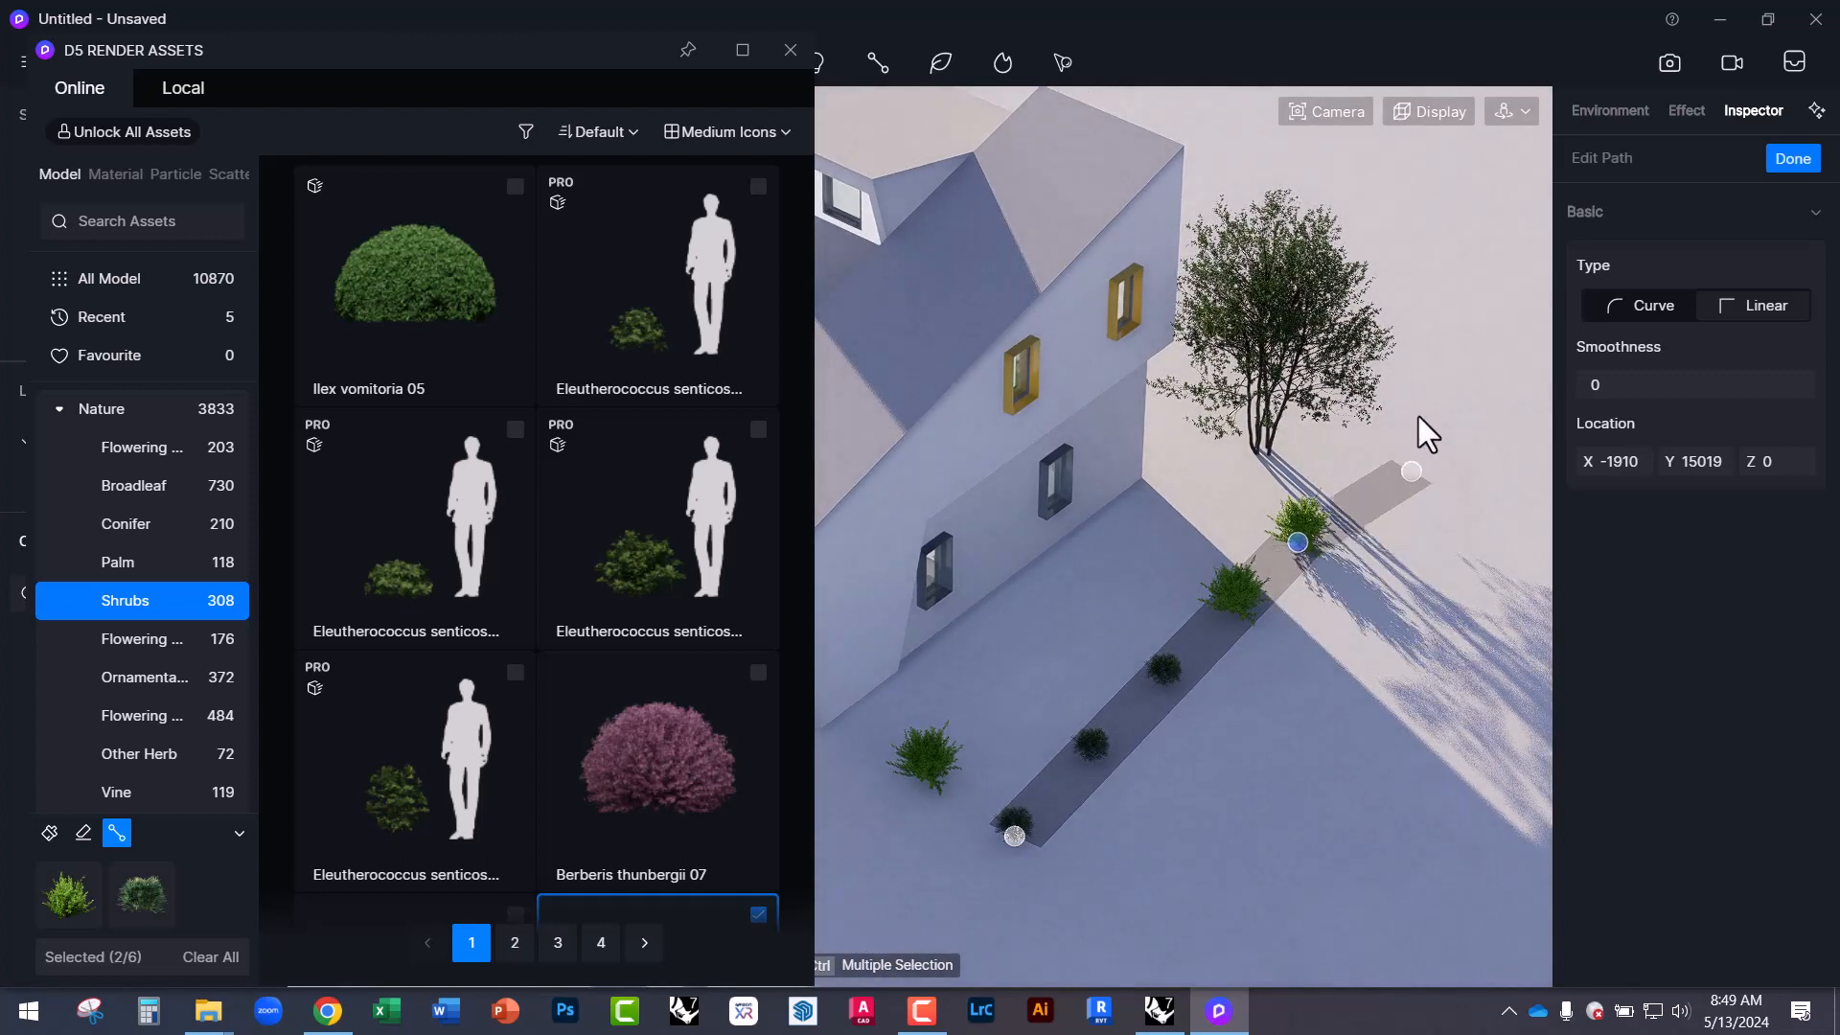
right_click(1389, 479)
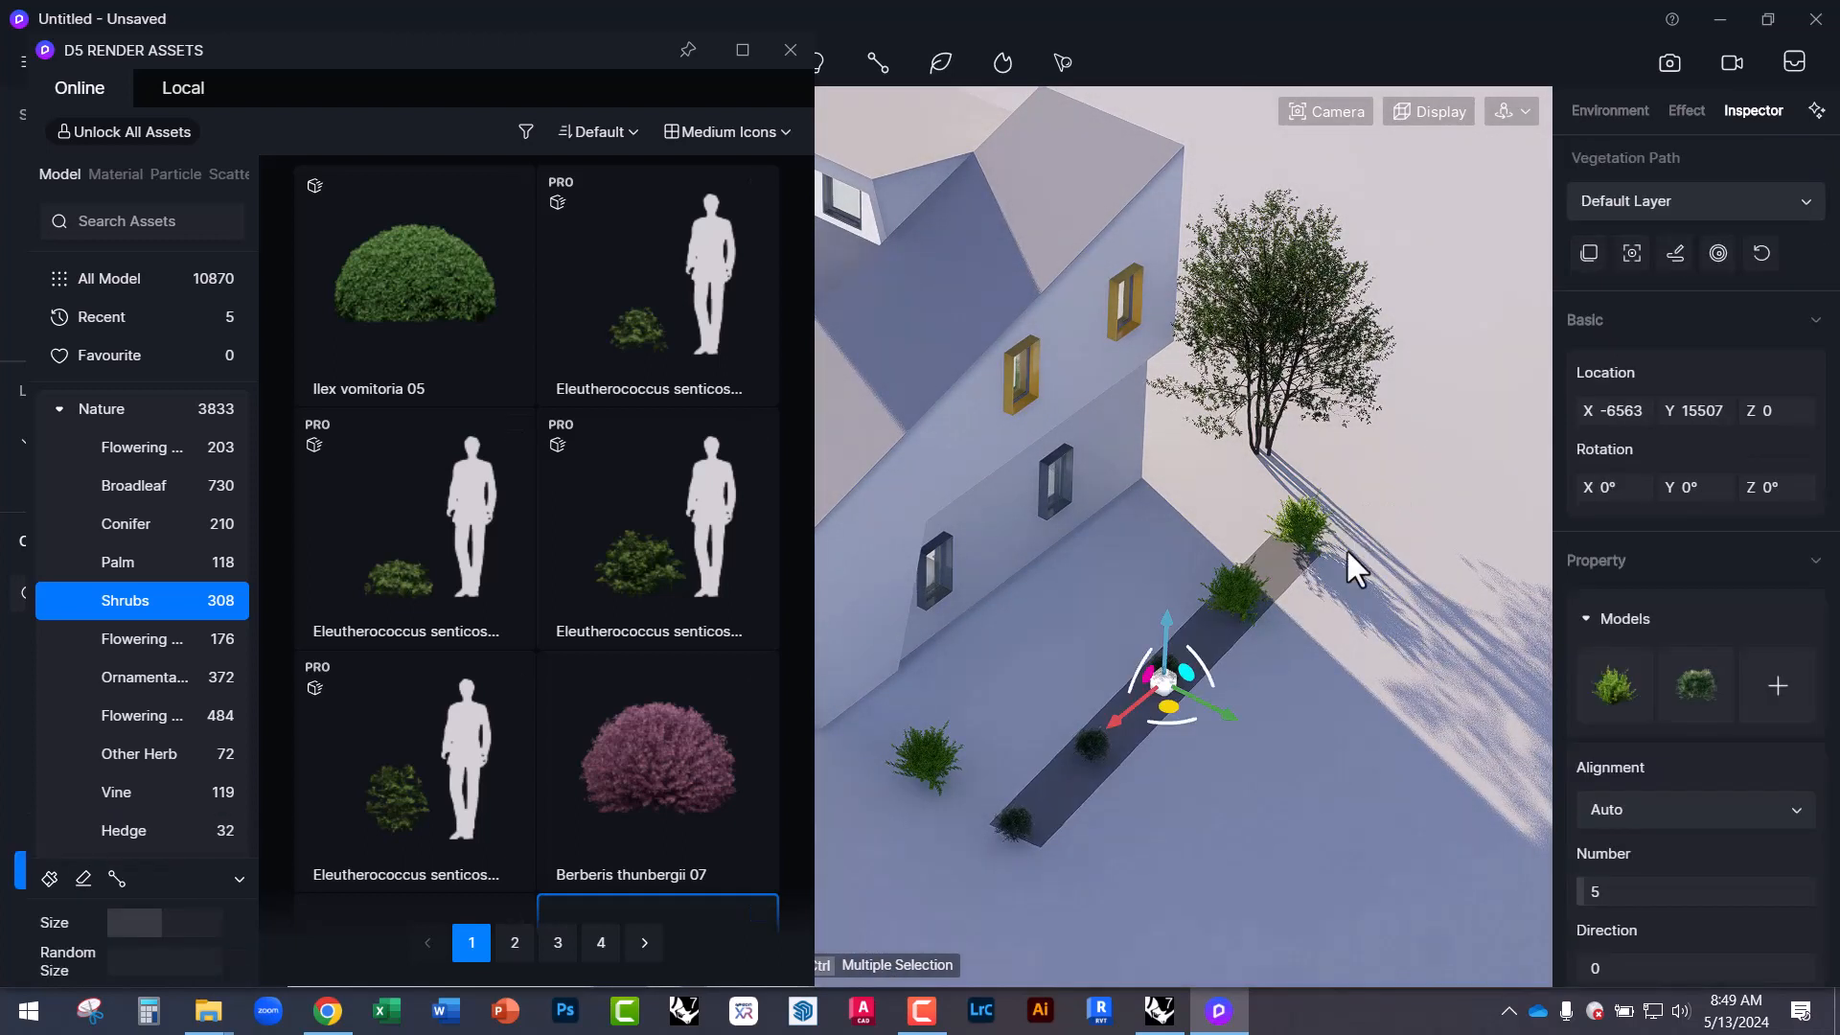
right_click_drag(1193, 811, 1269, 750)
scroll(1221, 797, "up", 3)
right_click_drag(1146, 608, 1032, 552)
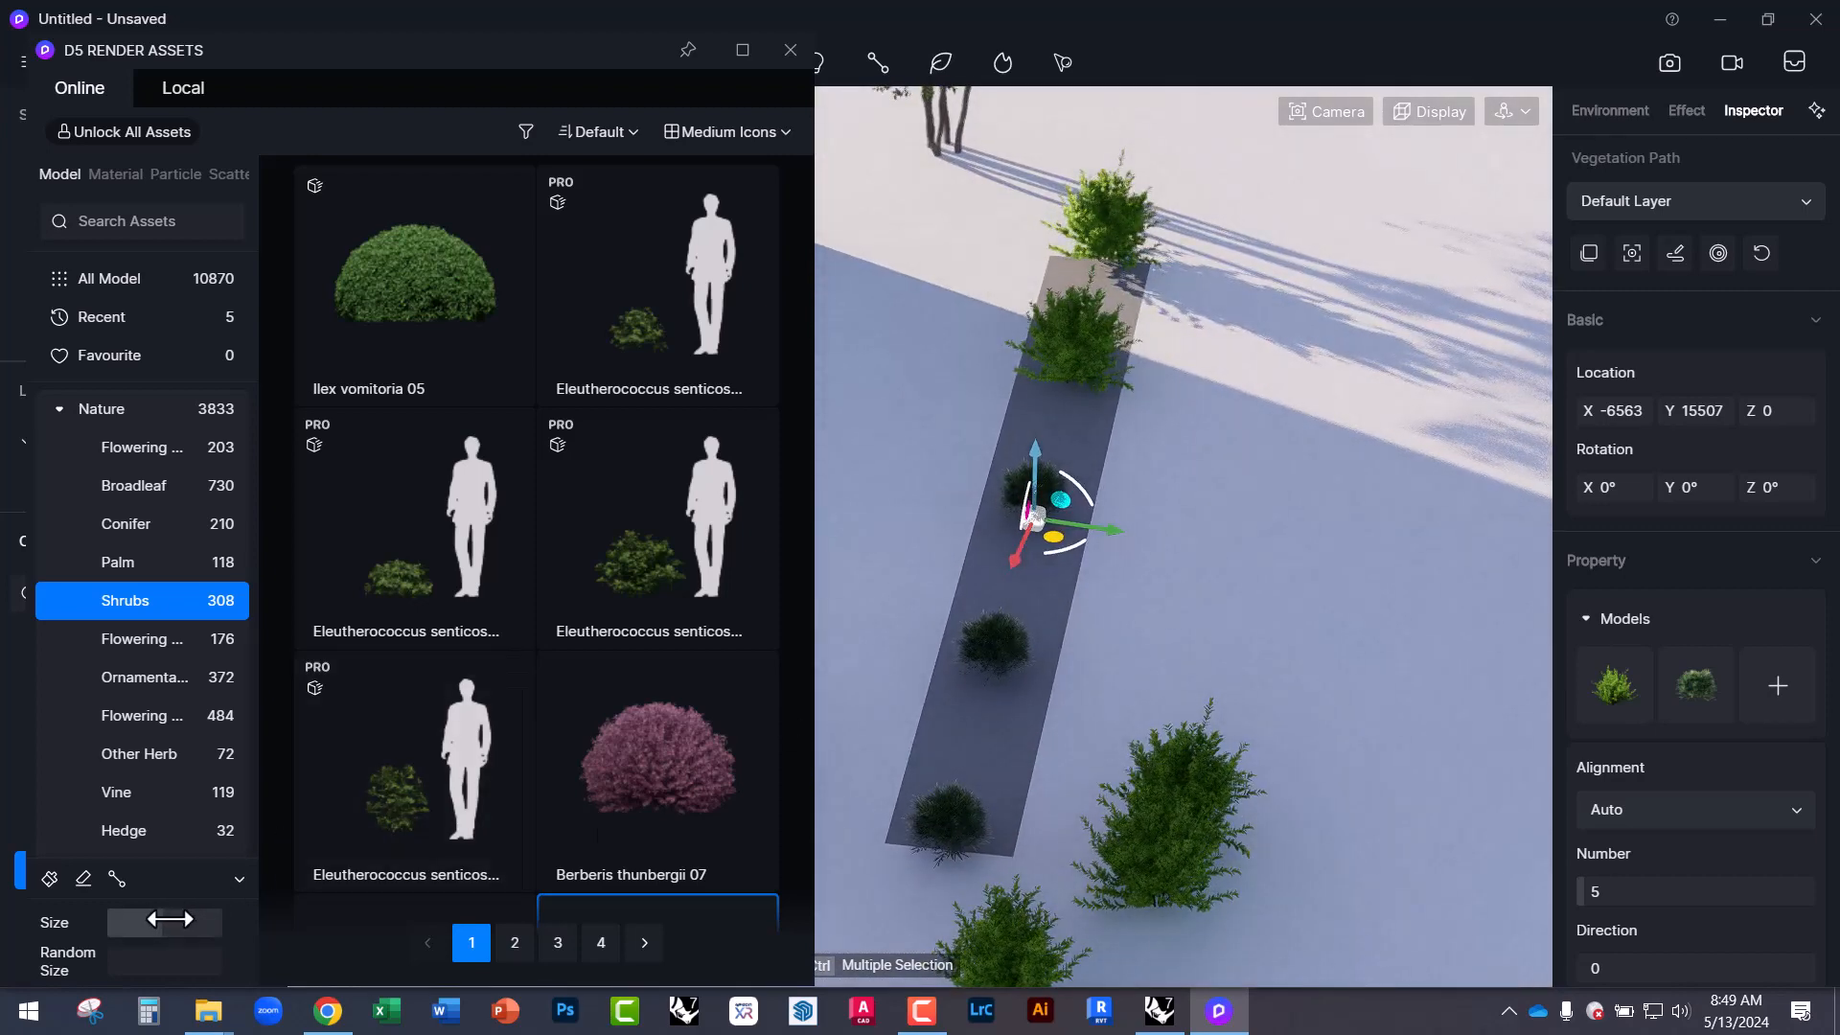
Randomise and enlarge the shrub sizes and move the path closer to the house wall.
left_click_drag(114, 966, 135, 921)
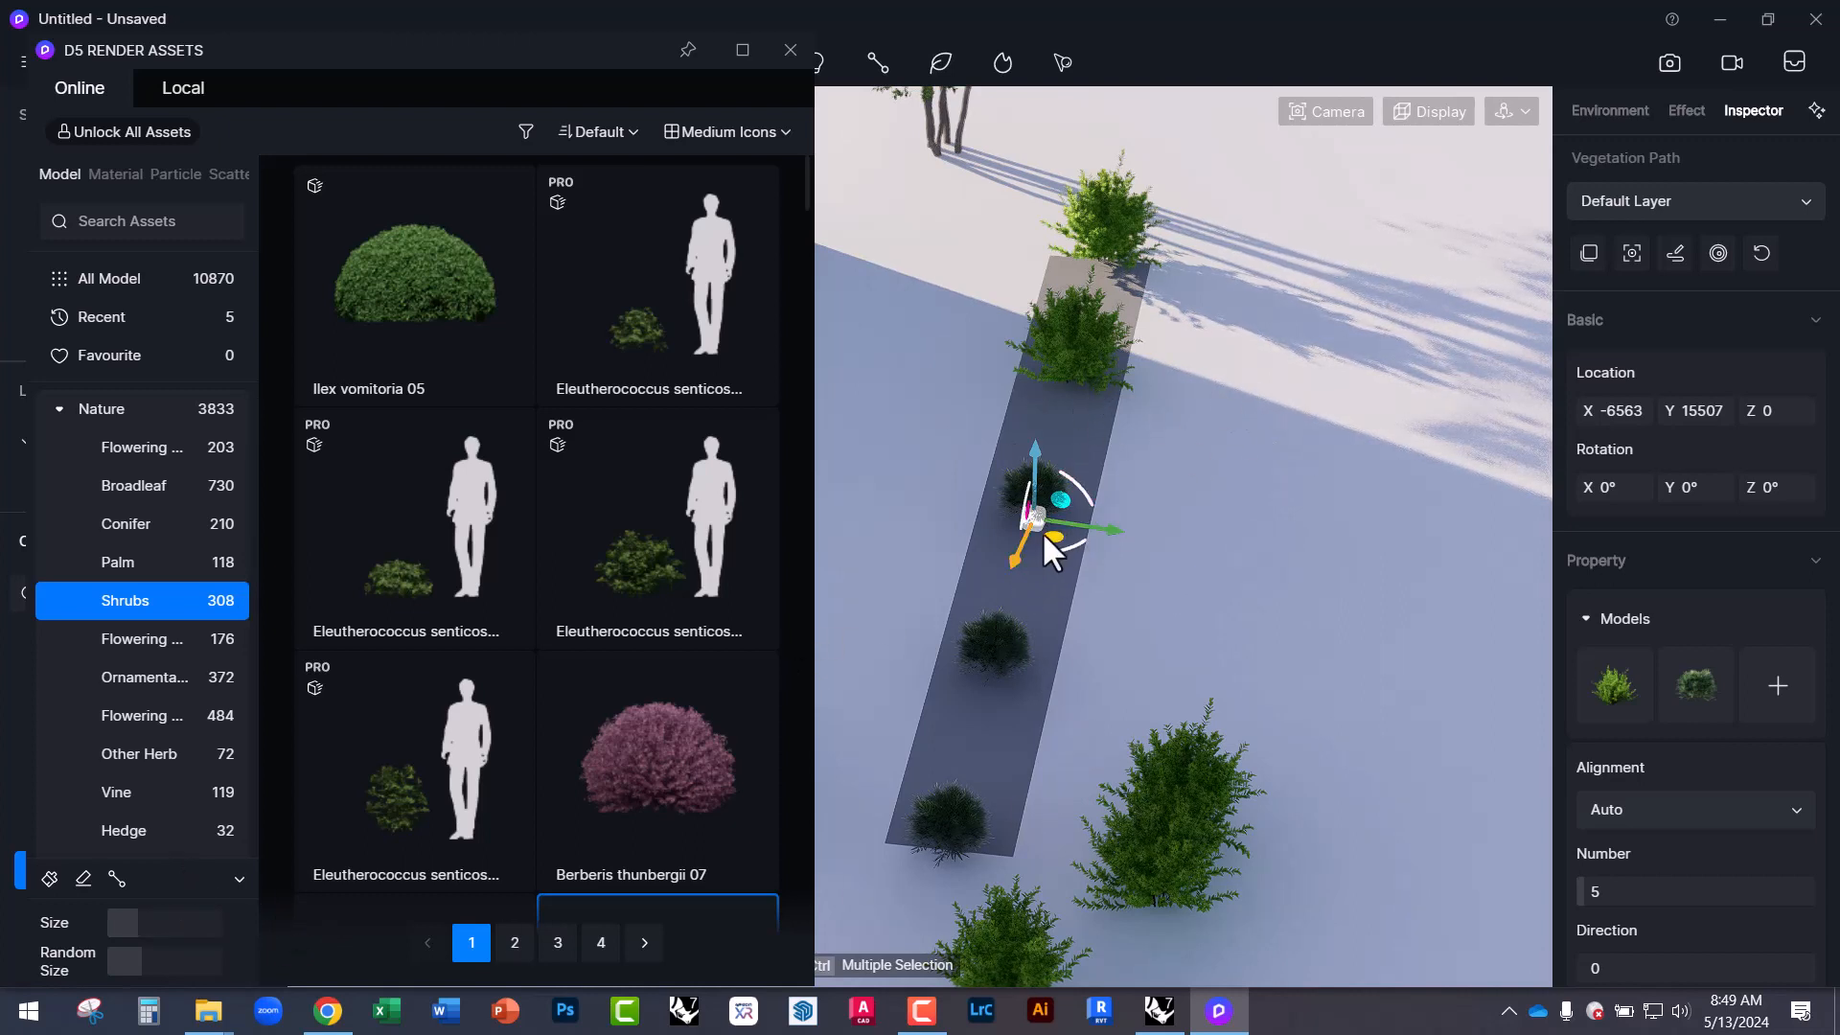
left_click_drag(1054, 535, 924, 541)
scroll(1319, 565, "down", 3)
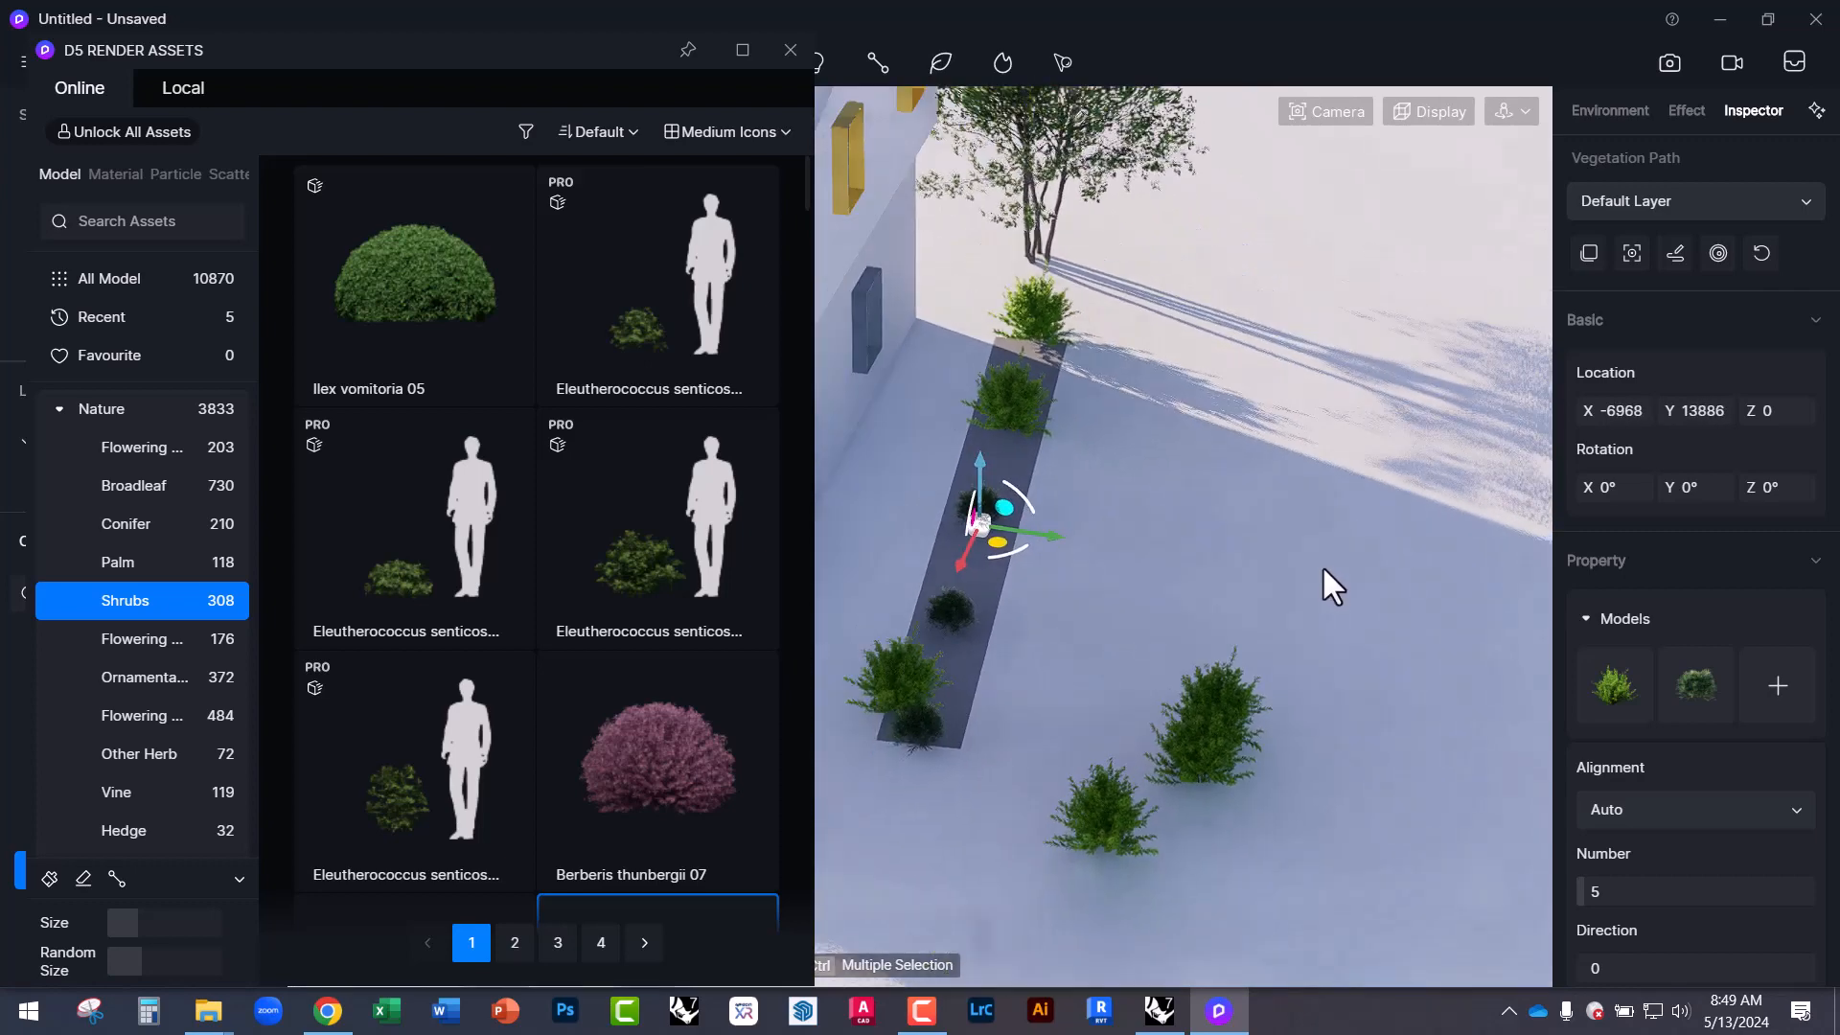
scroll(1322, 569, "down", 3)
scroll(882, 504, "up", 2)
left_click_drag(1147, 566, 1086, 553)
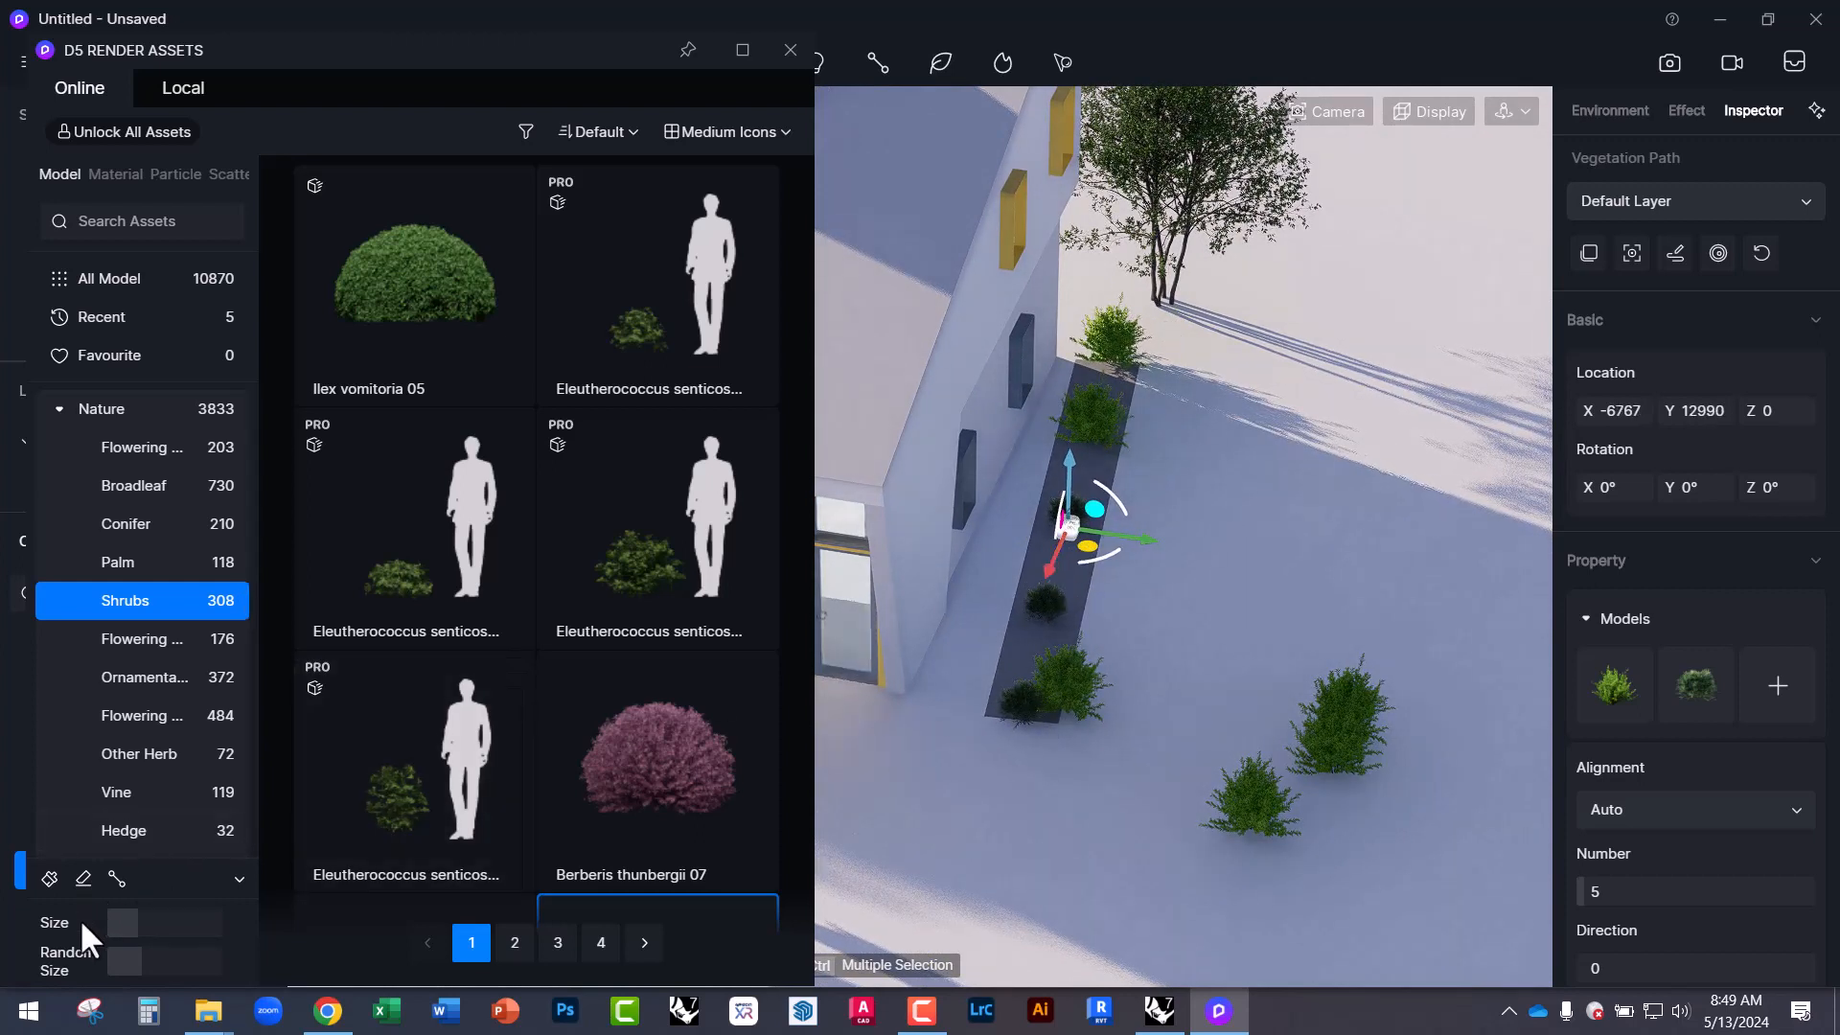
left_click_drag(106, 926, 168, 927)
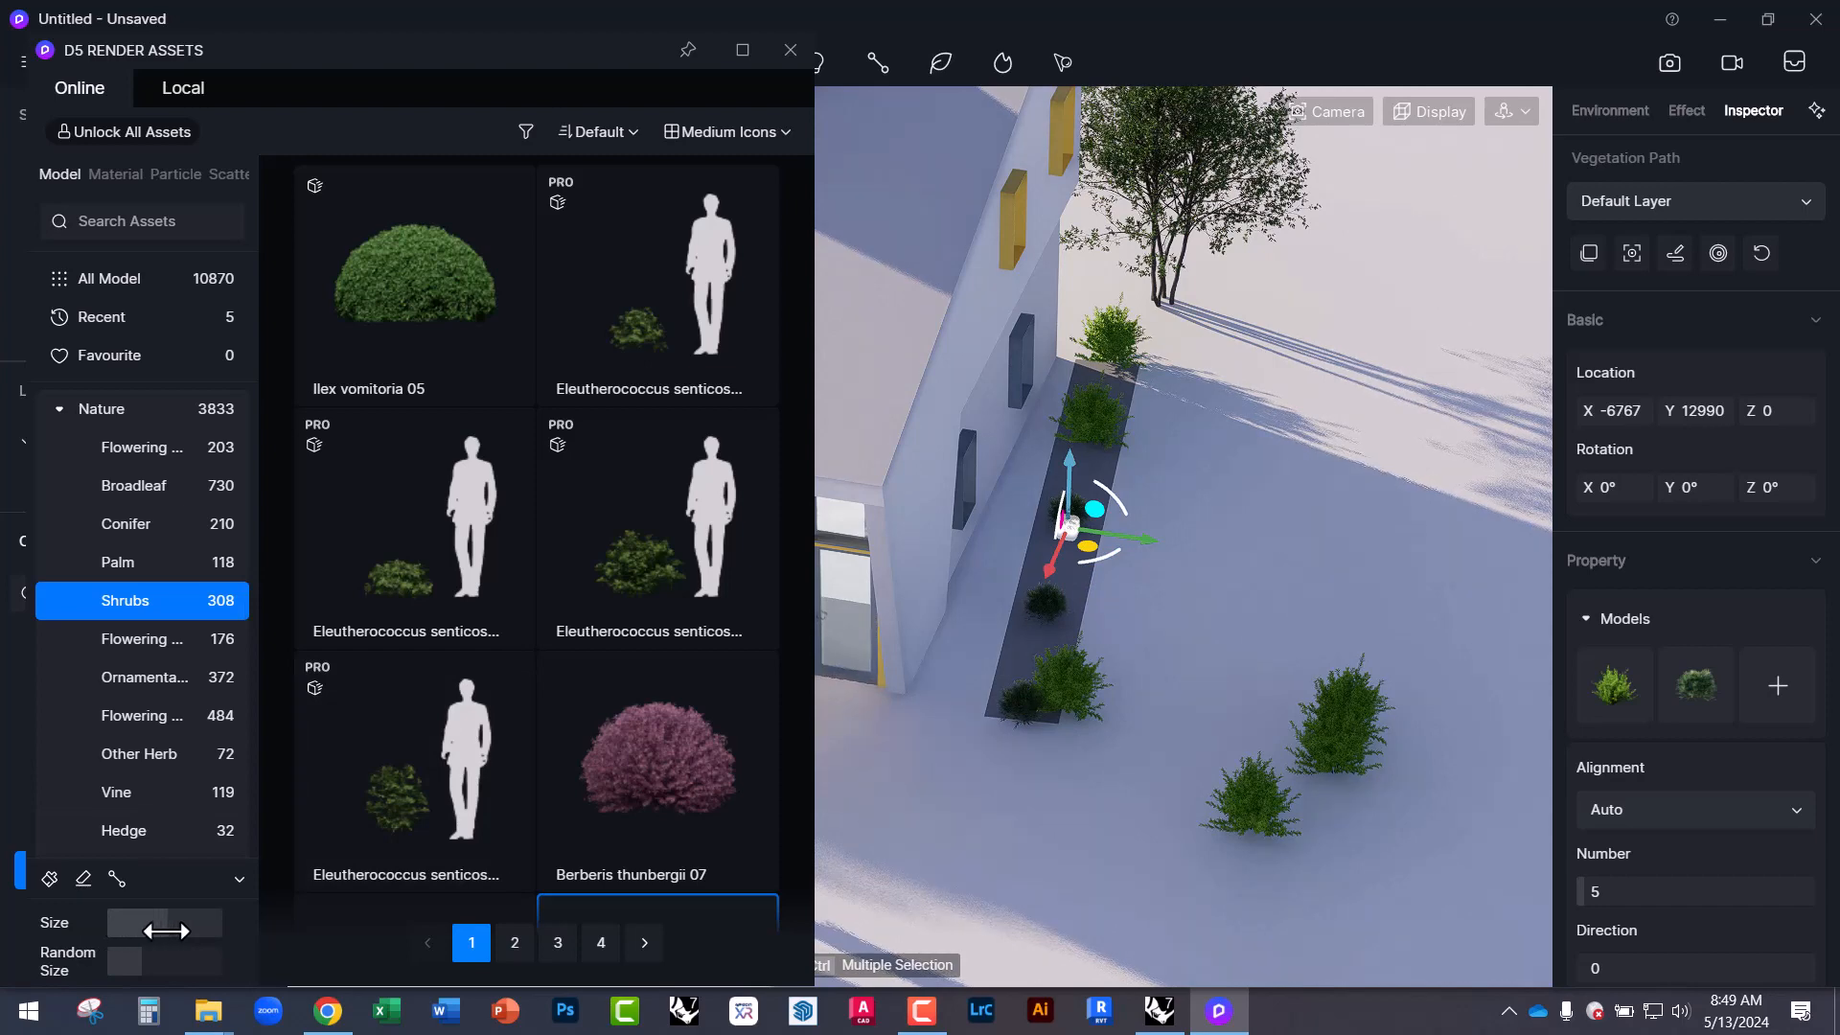
middle_click_drag(1263, 751, 1162, 645)
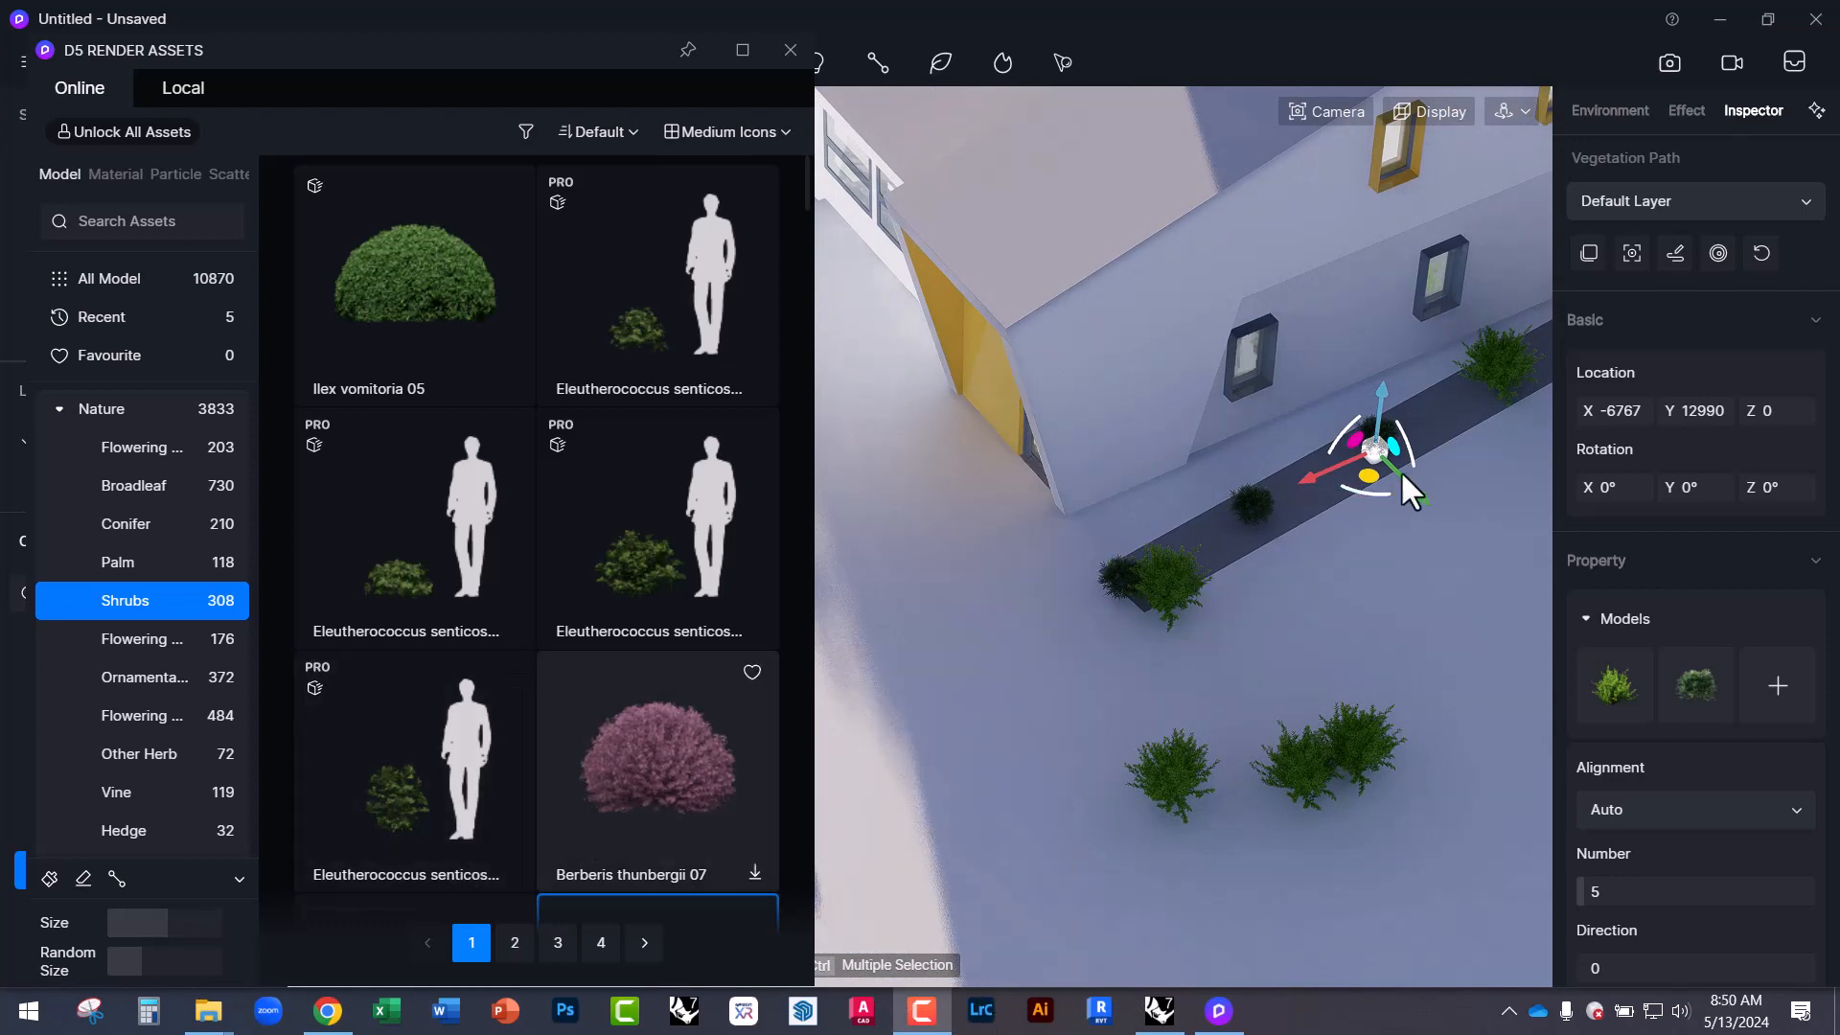
Rotate the path 11° about its vertical axis, resize the Assets panel, and reselect the path.
left_click_drag(1354, 484, 1318, 500)
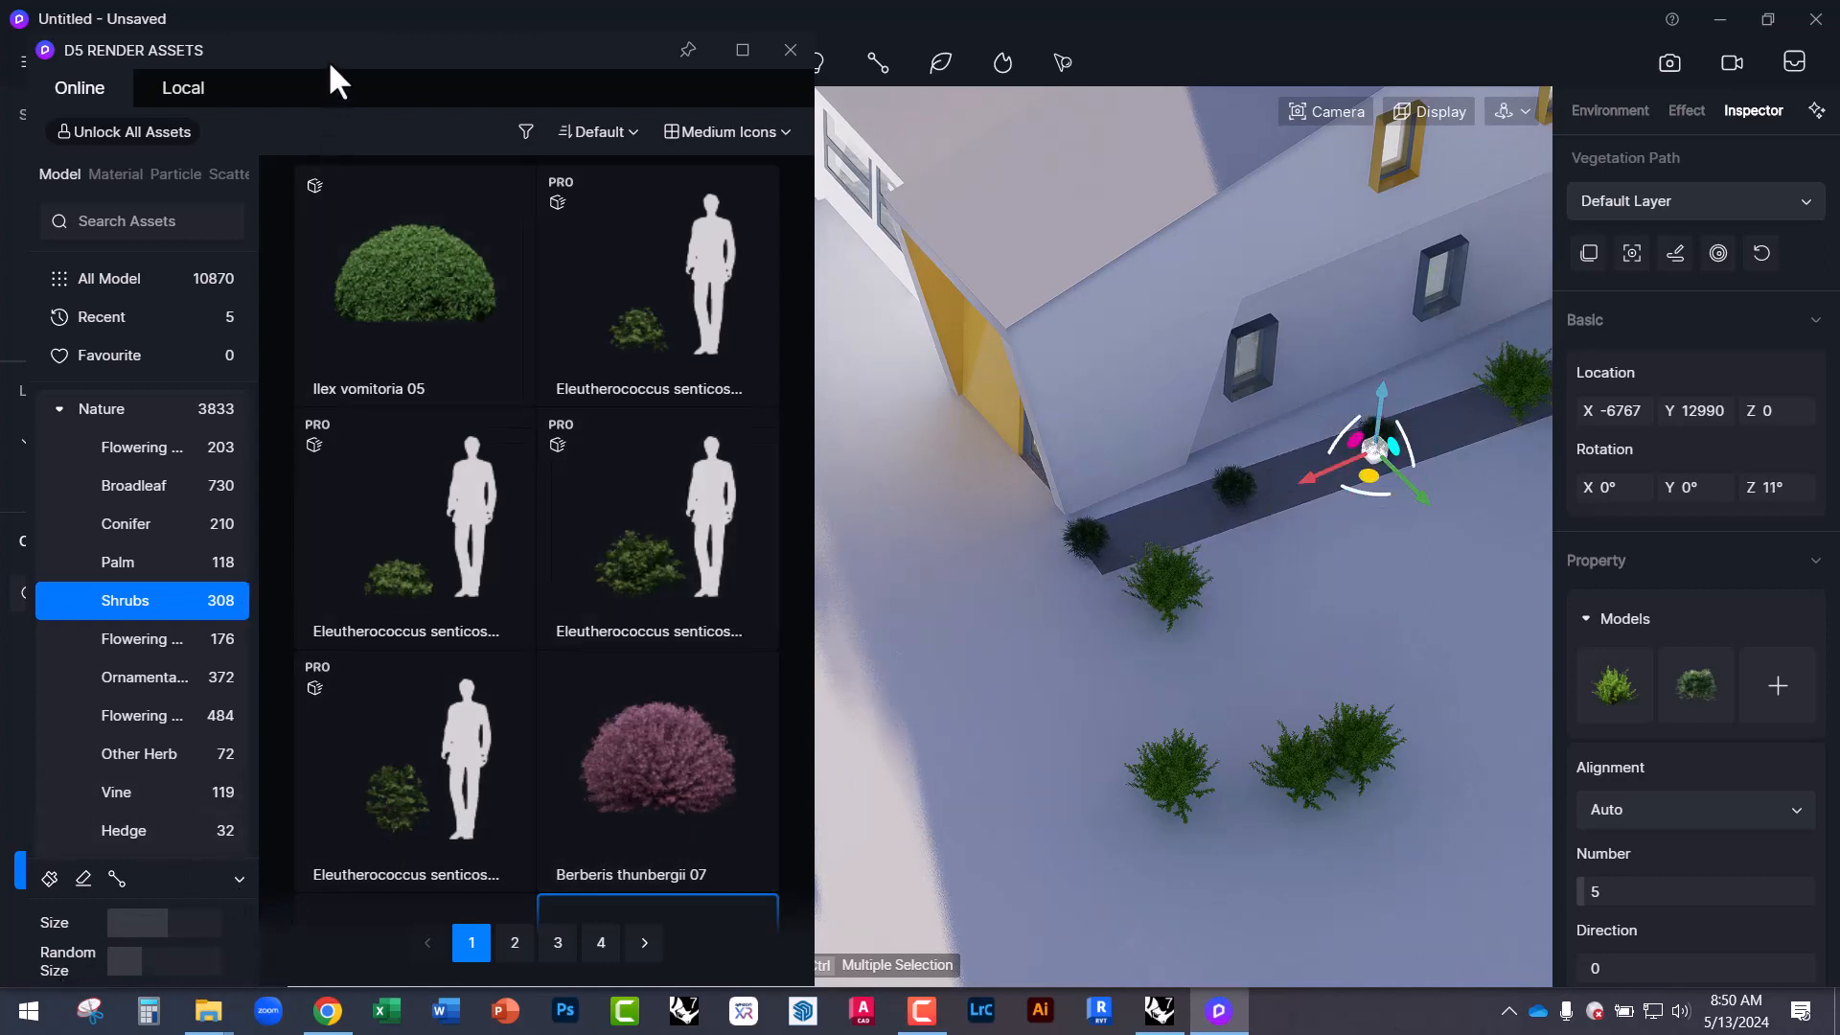
left_click_drag(348, 36, 437, 48)
left_click_drag(316, 793, 313, 896)
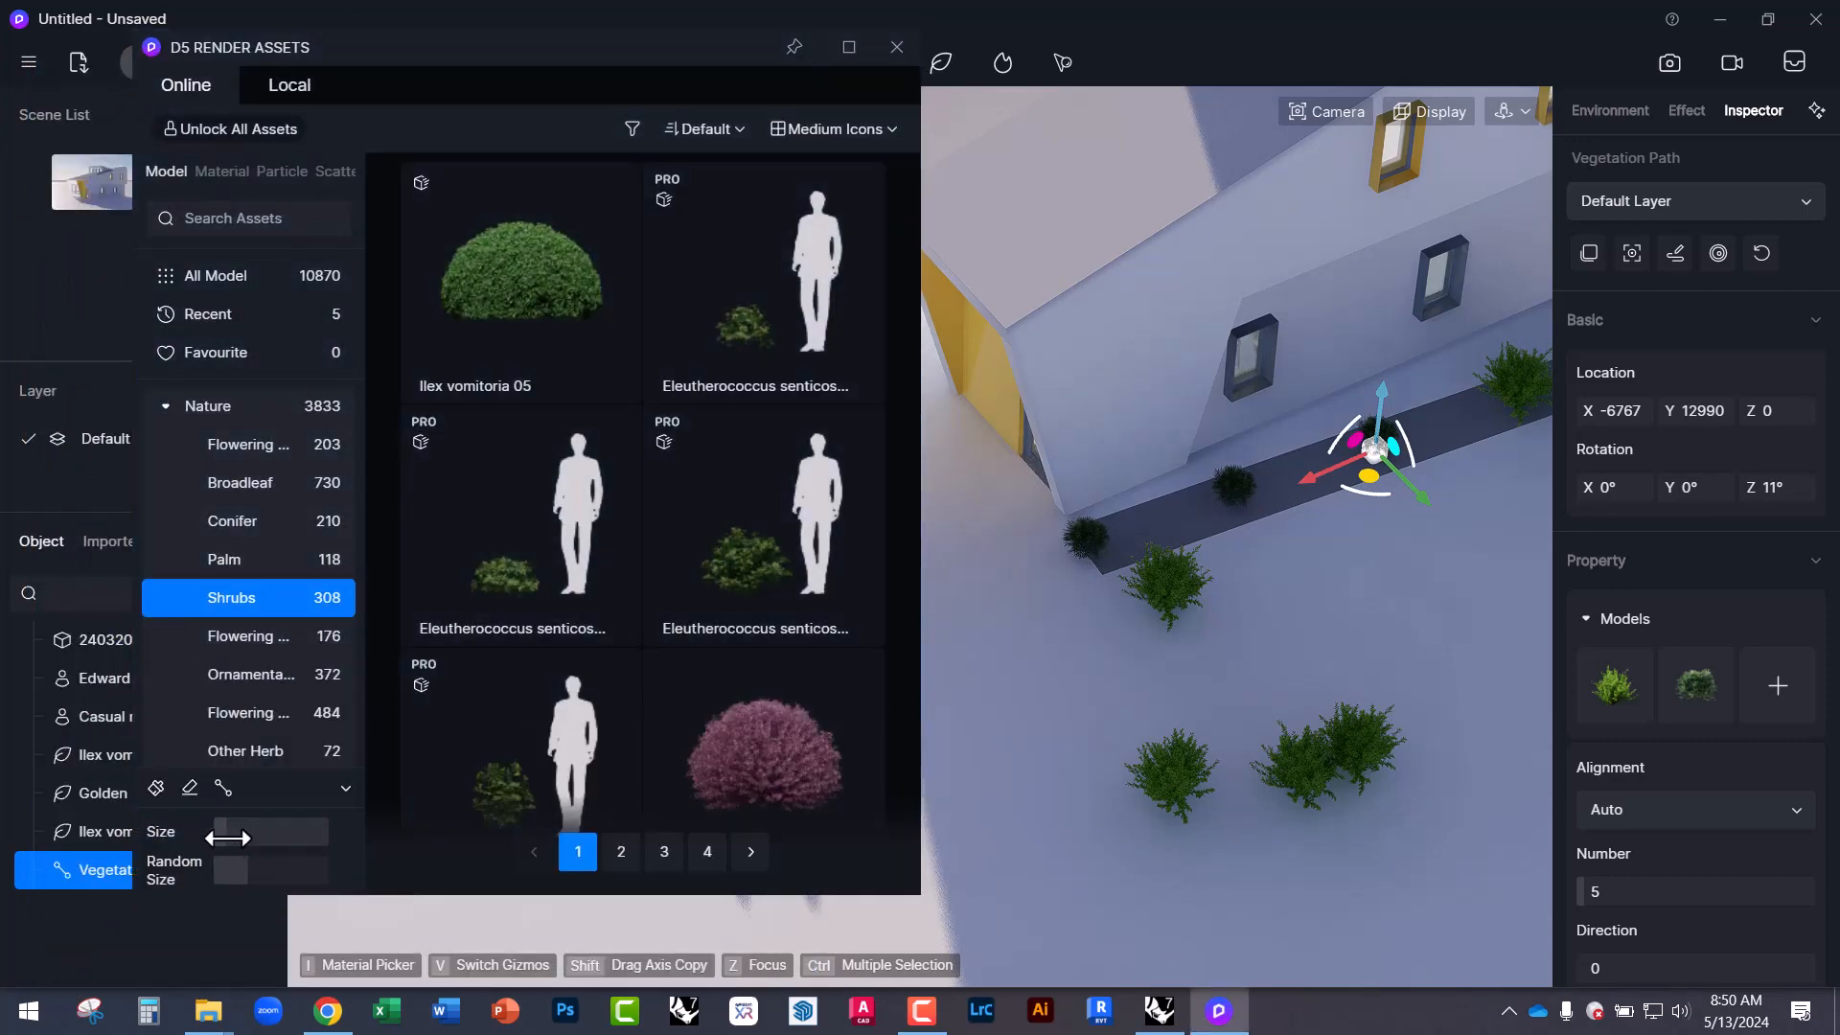
left_click(1222, 635)
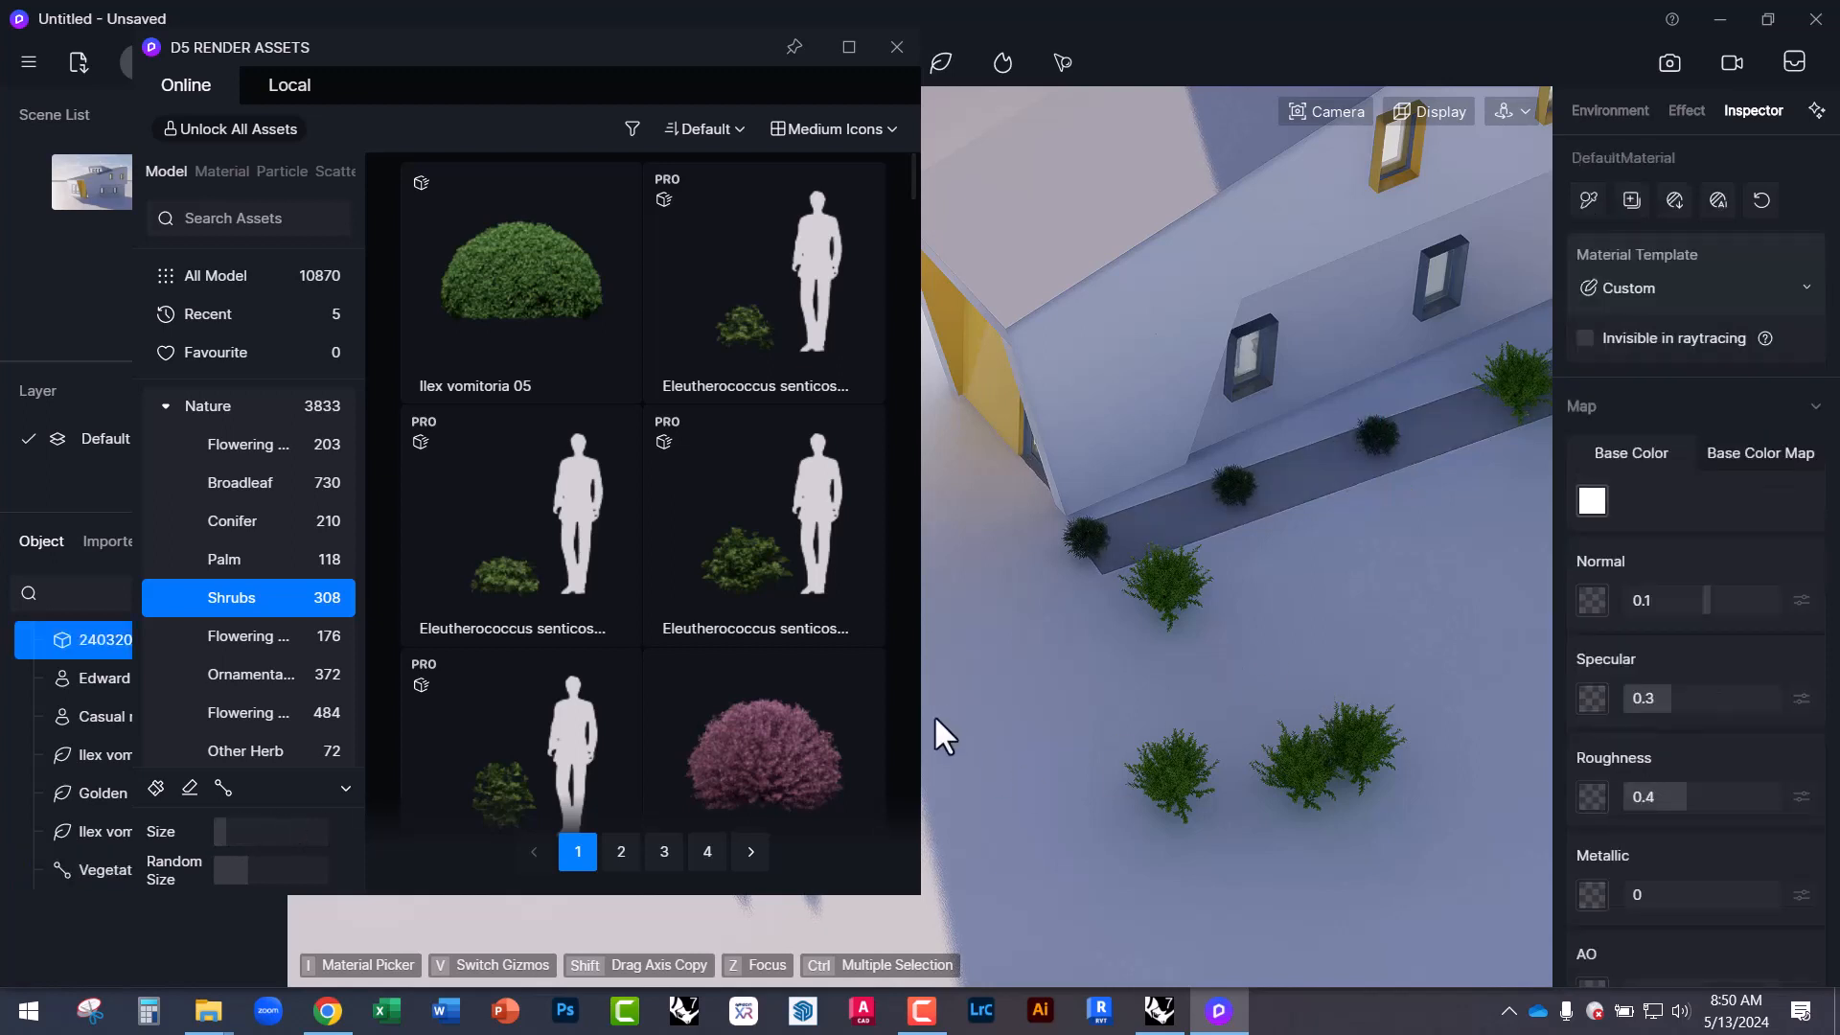
right_click_drag(937, 731, 1104, 633)
left_click(1232, 528)
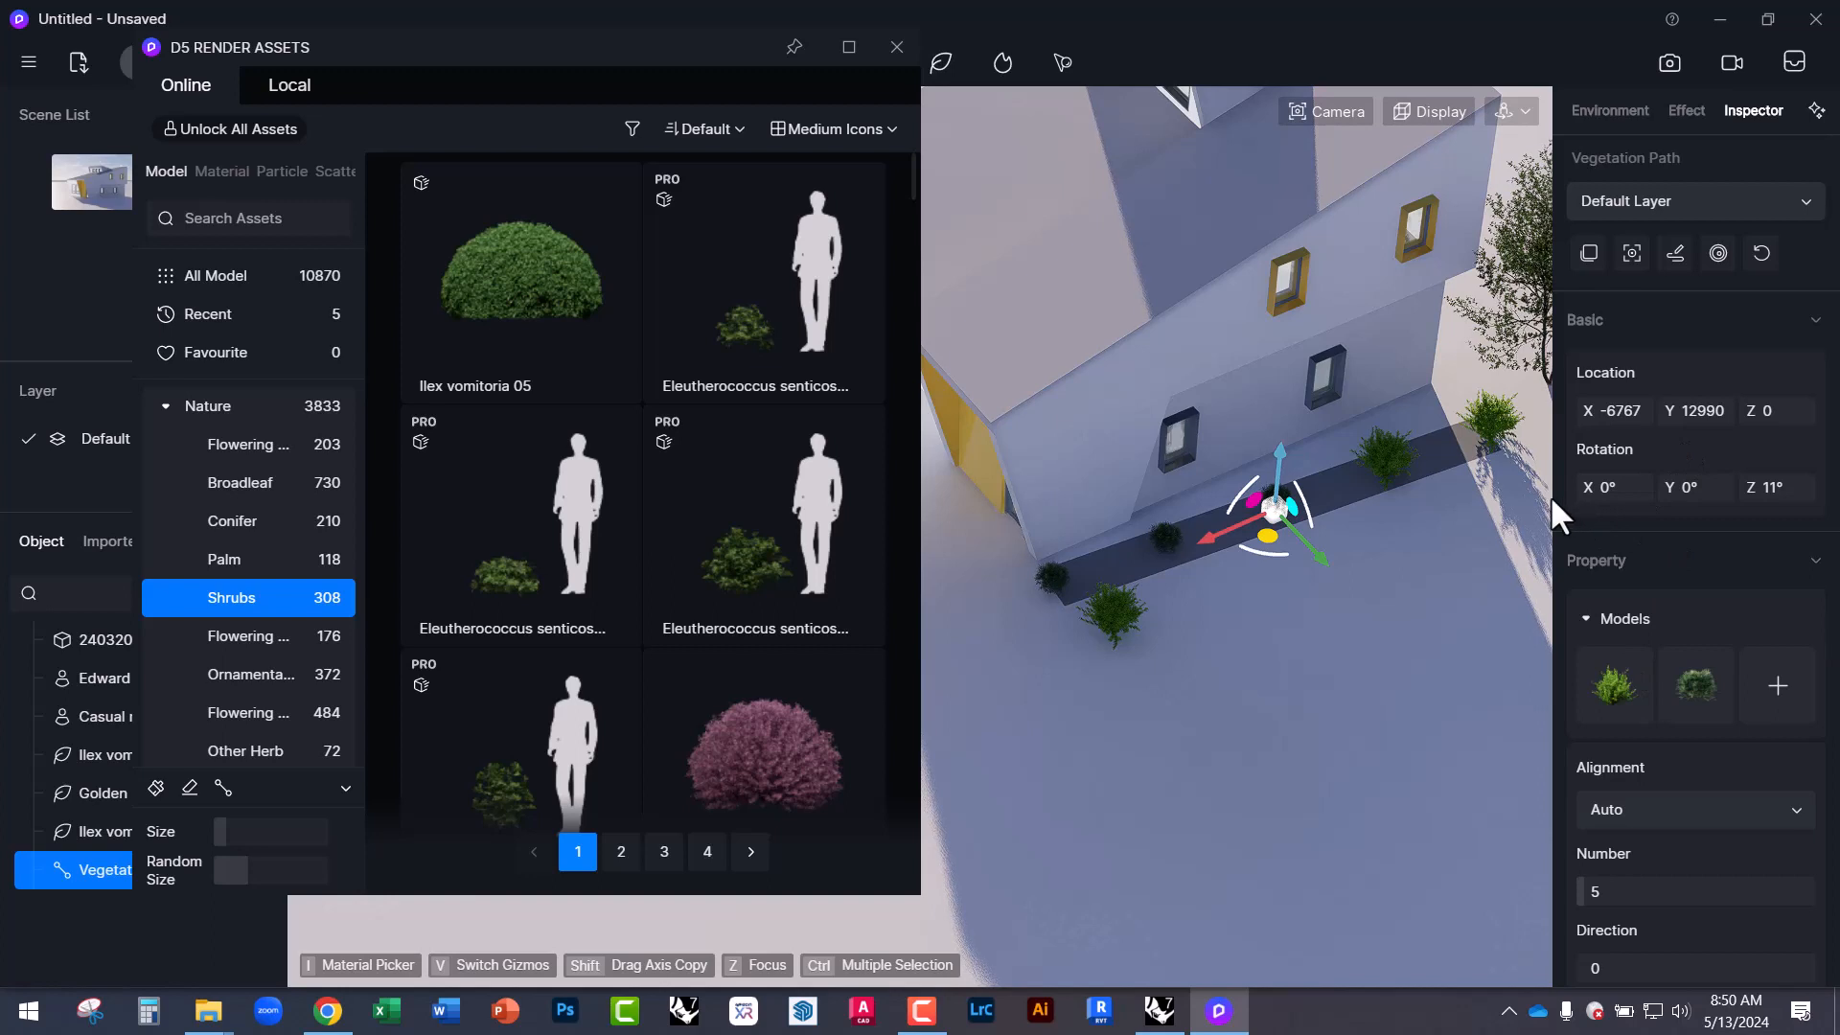
Set the shrub Direction to 55.8 and Number to 23, keeping Auto alignment.
scroll(1671, 886, "down", 2)
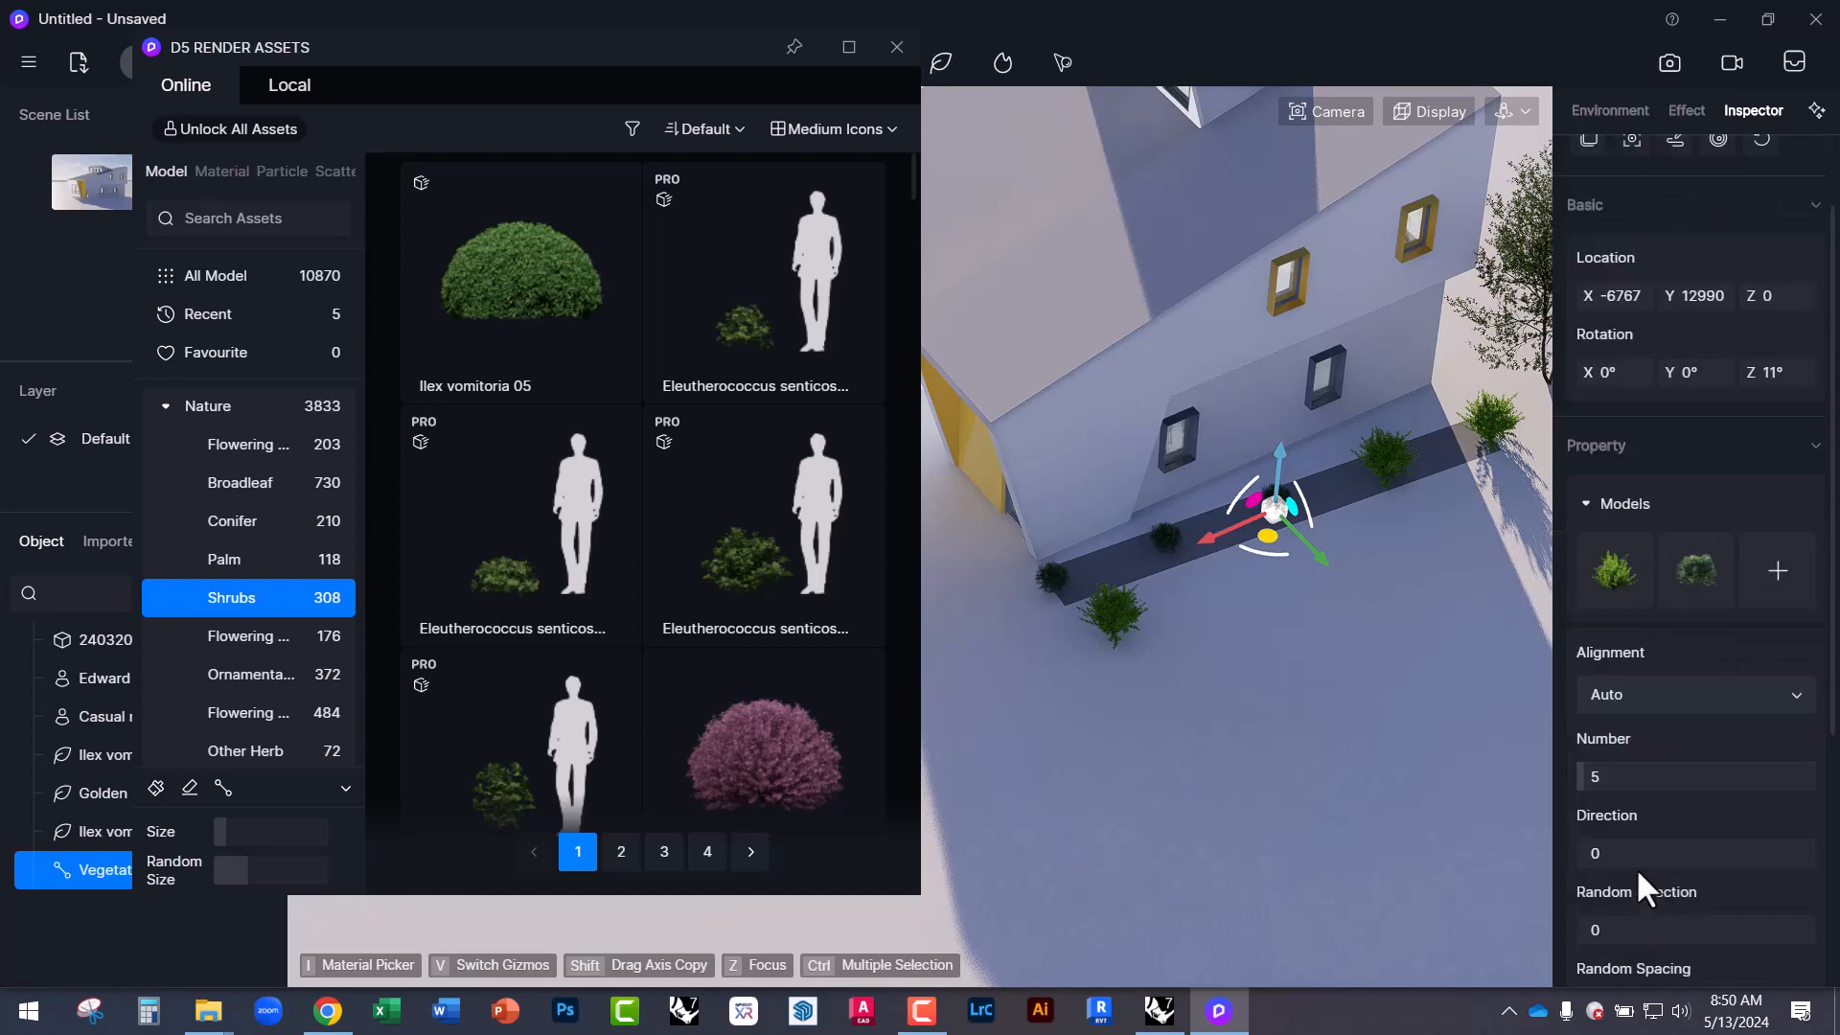
left_click_drag(1594, 851, 1725, 849)
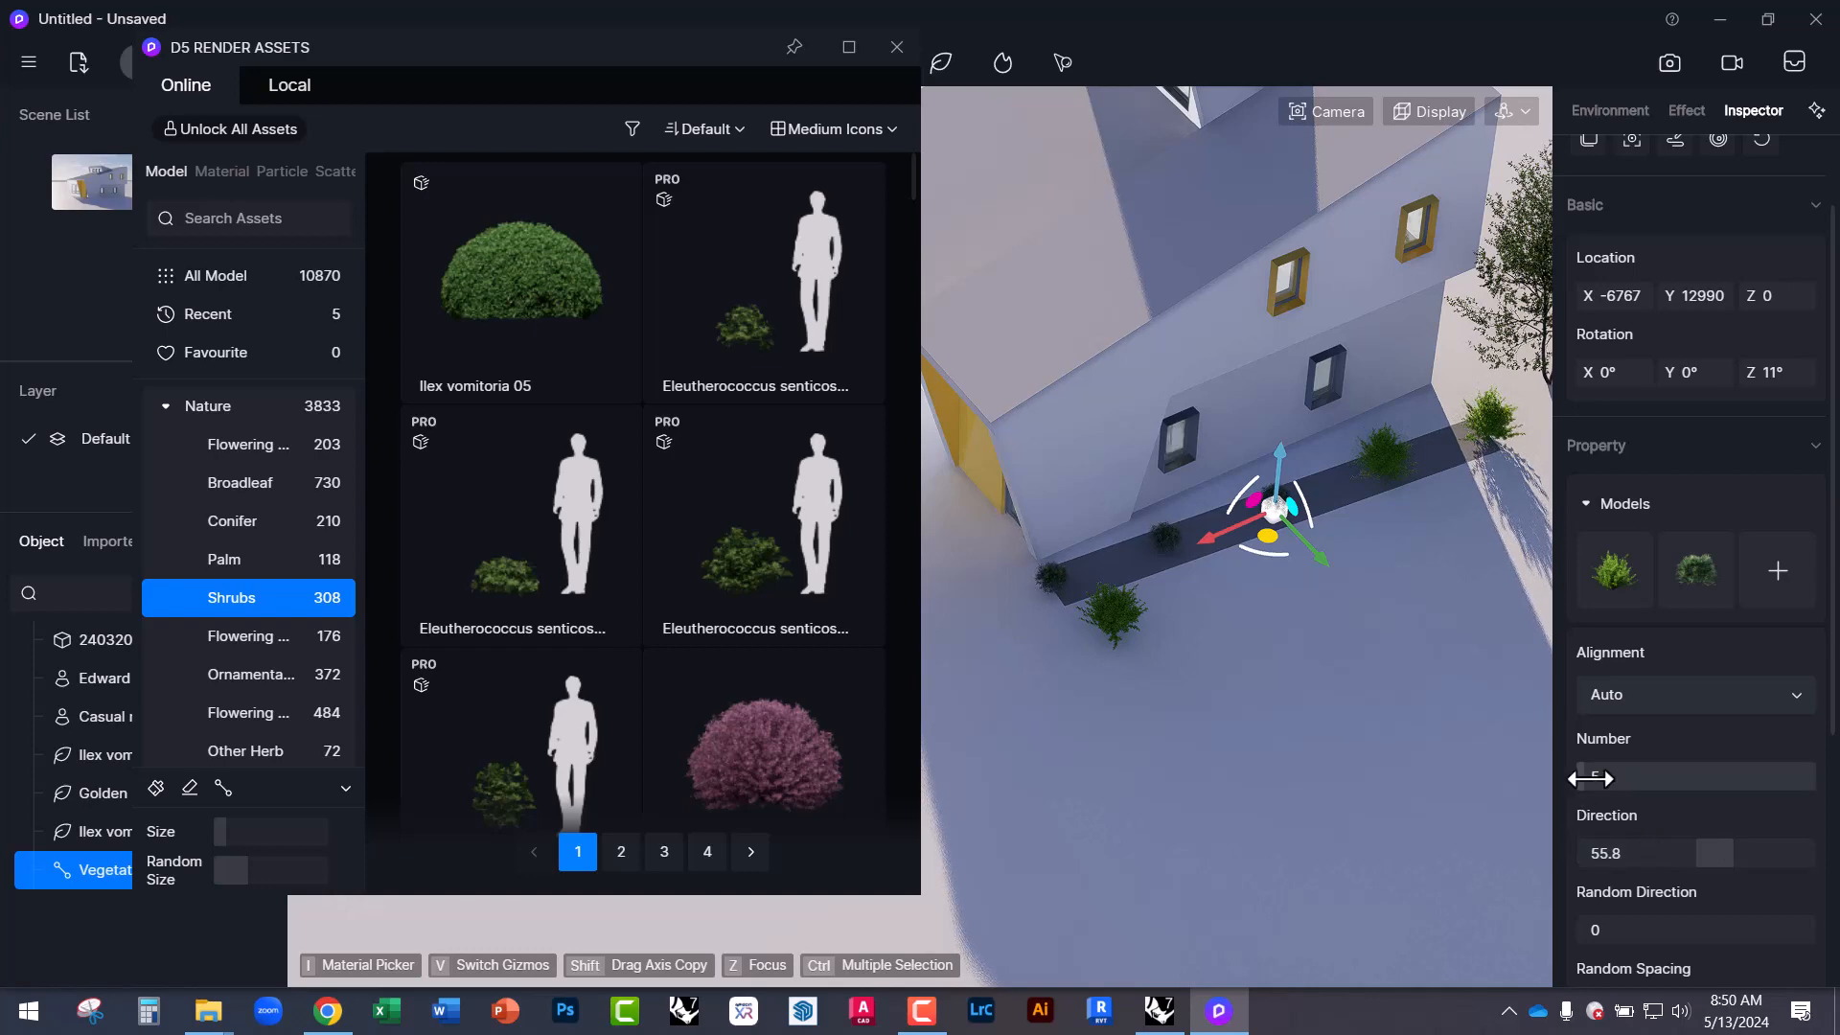
left_click_drag(1591, 779, 1663, 778)
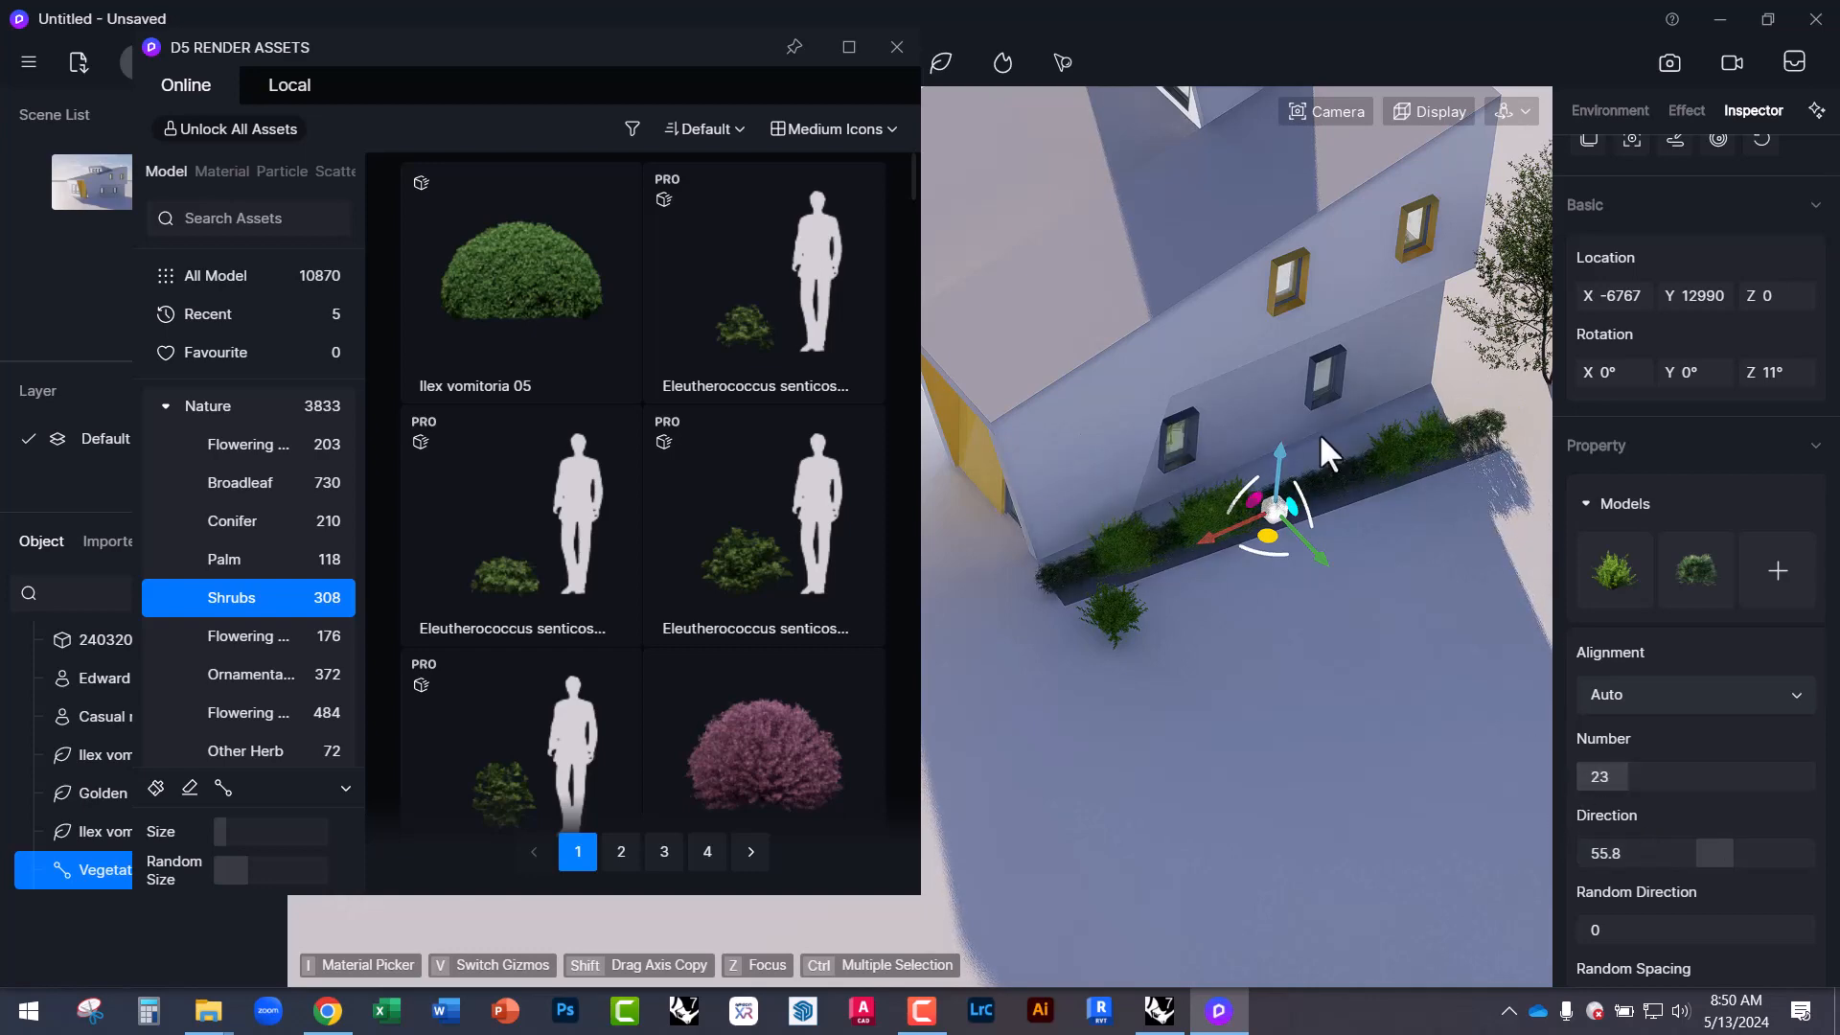
scroll(1284, 568, "up", 5)
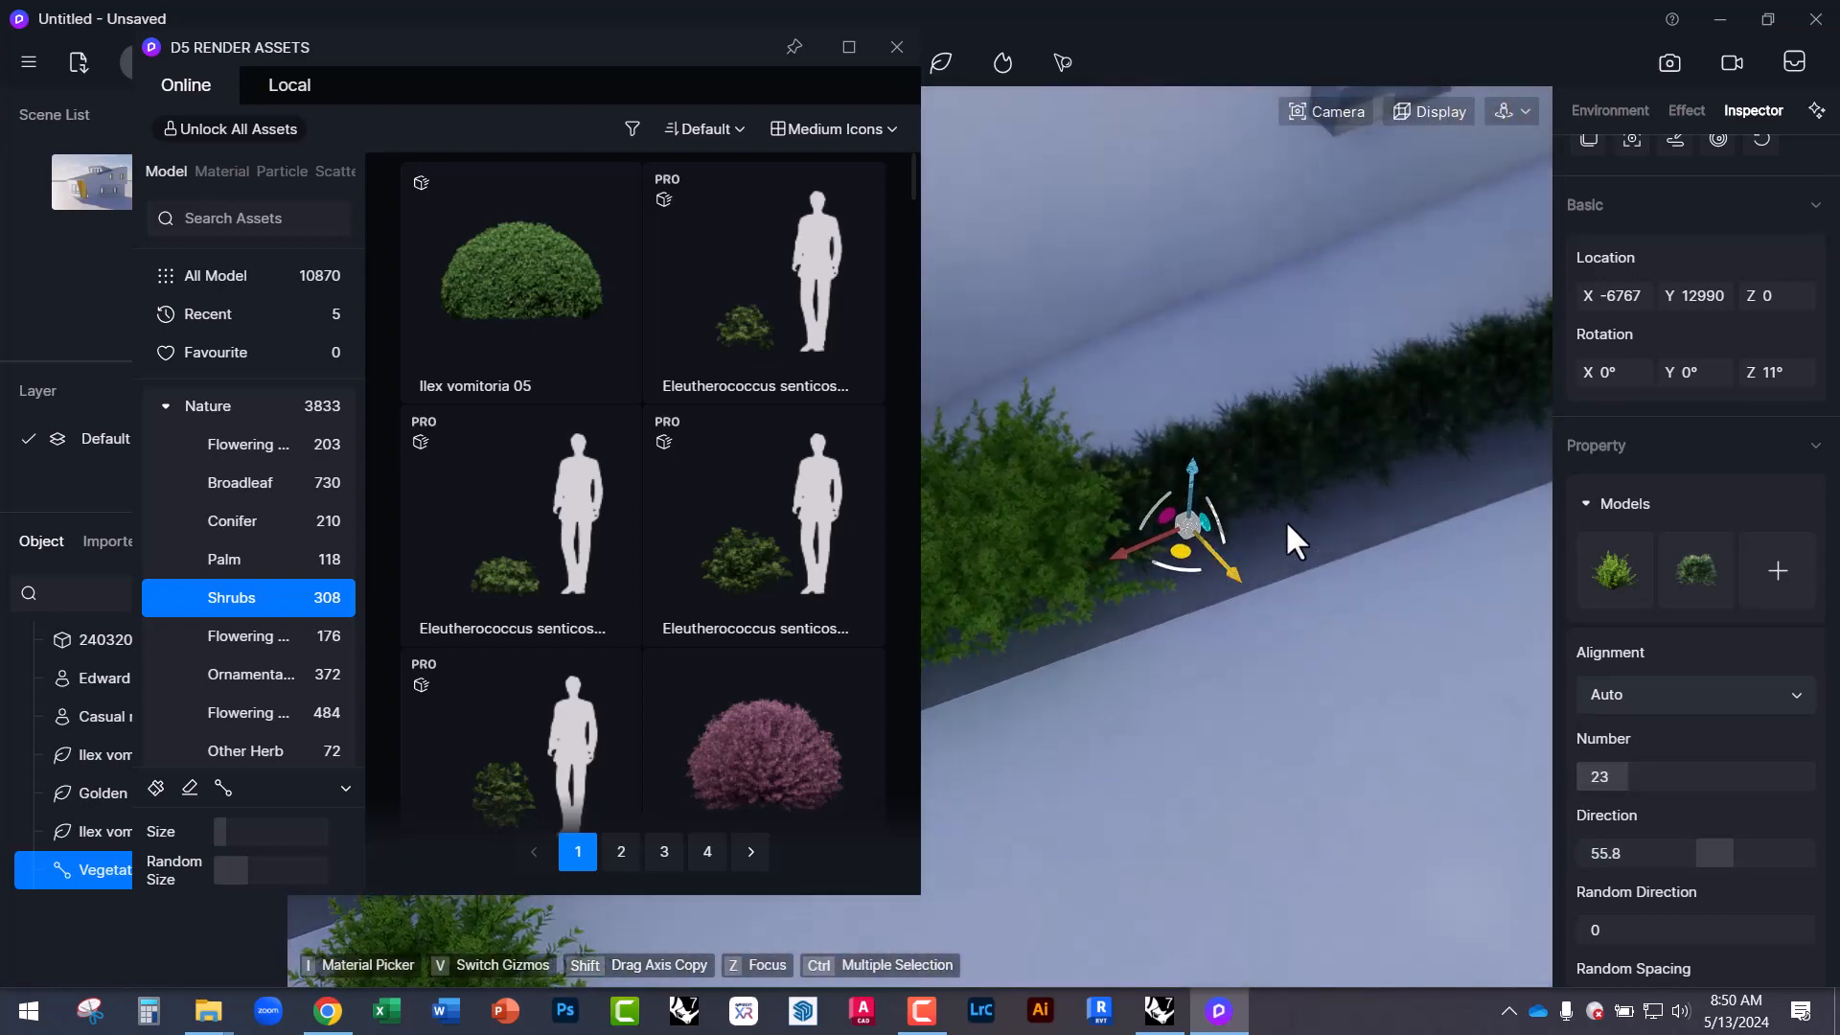
right_click_drag(1287, 523, 1374, 526)
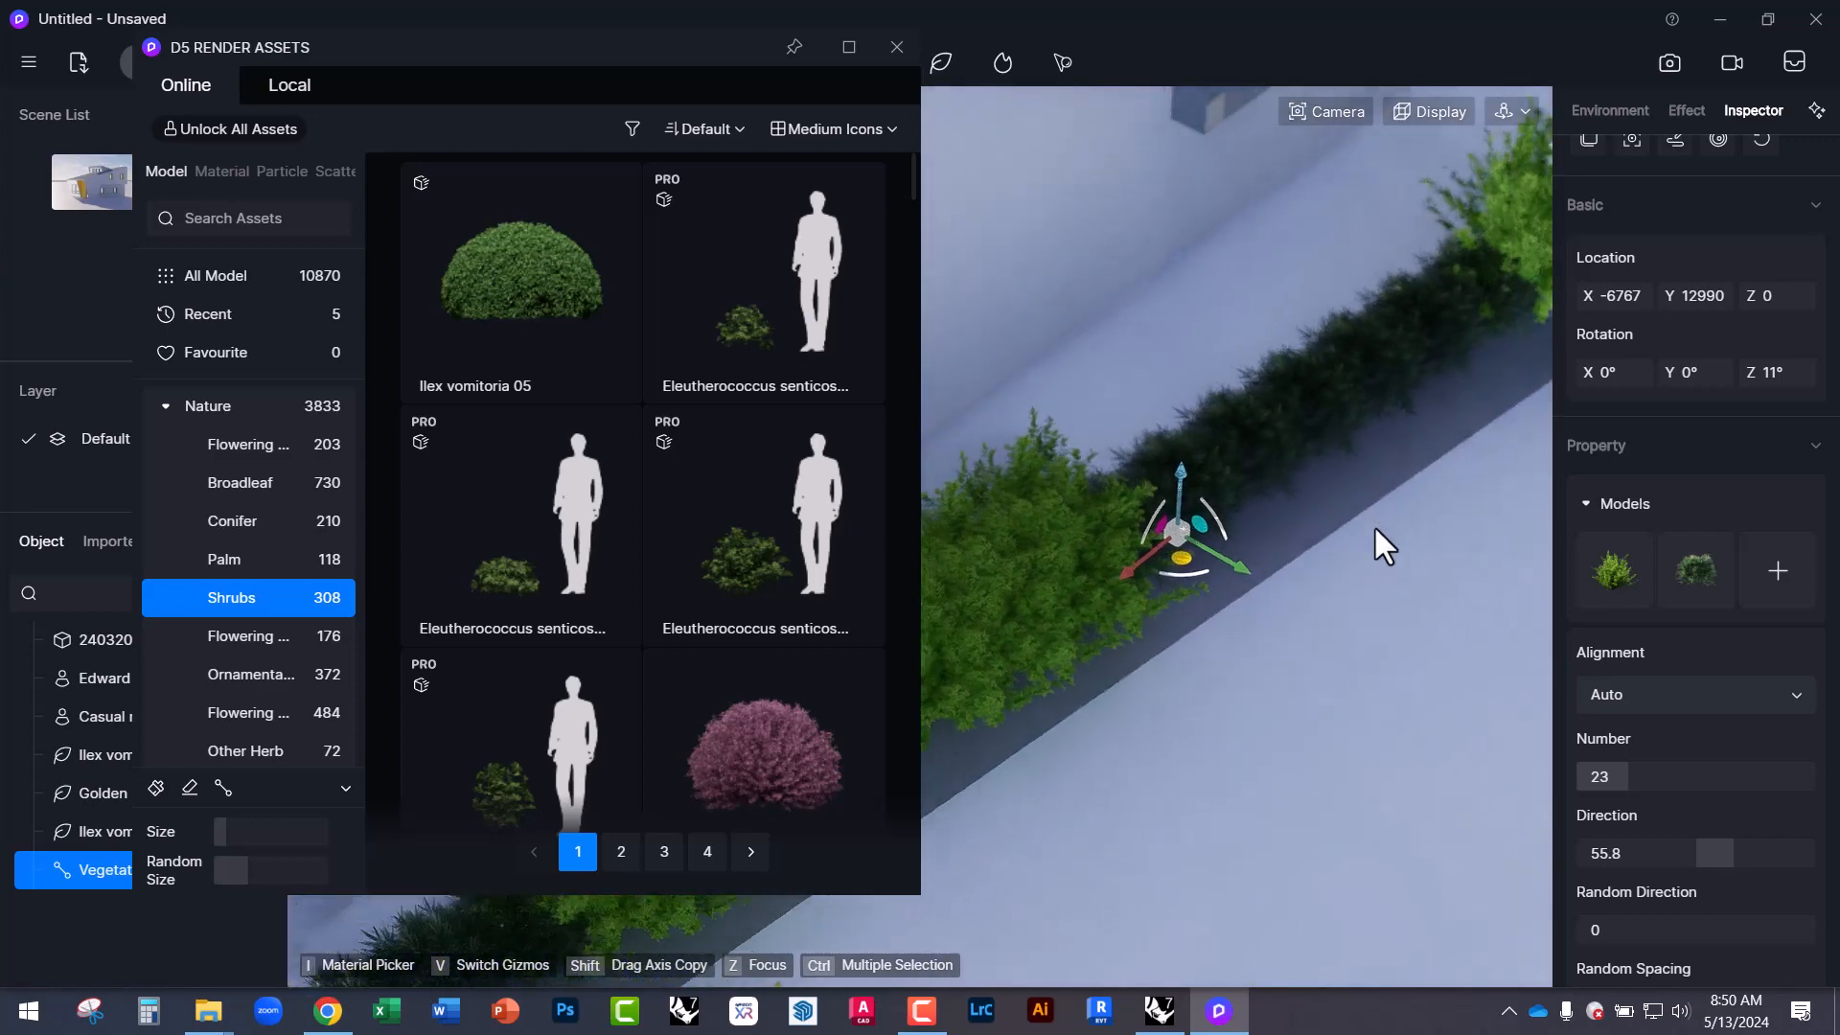
left_click(1687, 693)
Set Random Direction 0.72, Random Spacing 0.4, Random Offset 1.87m, and shift the strip down-right.
scroll(1663, 892, "down", 2)
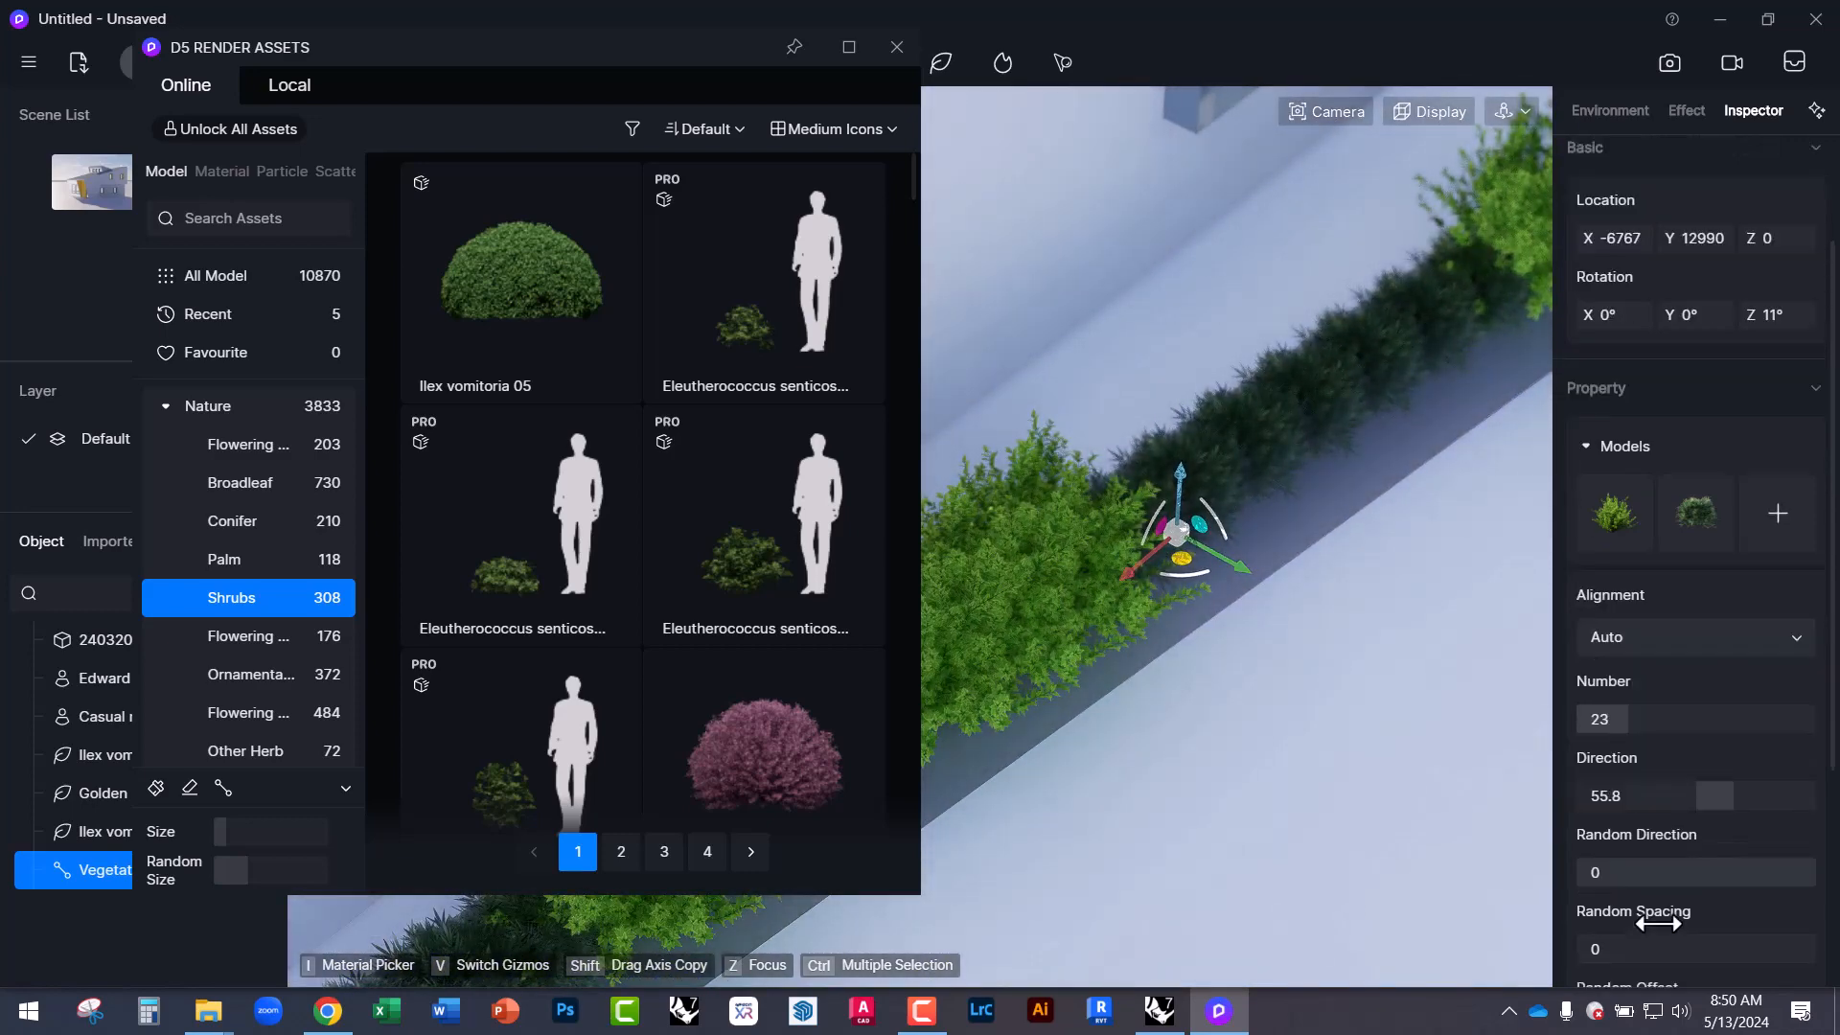
left_click_drag(1585, 814, 1749, 814)
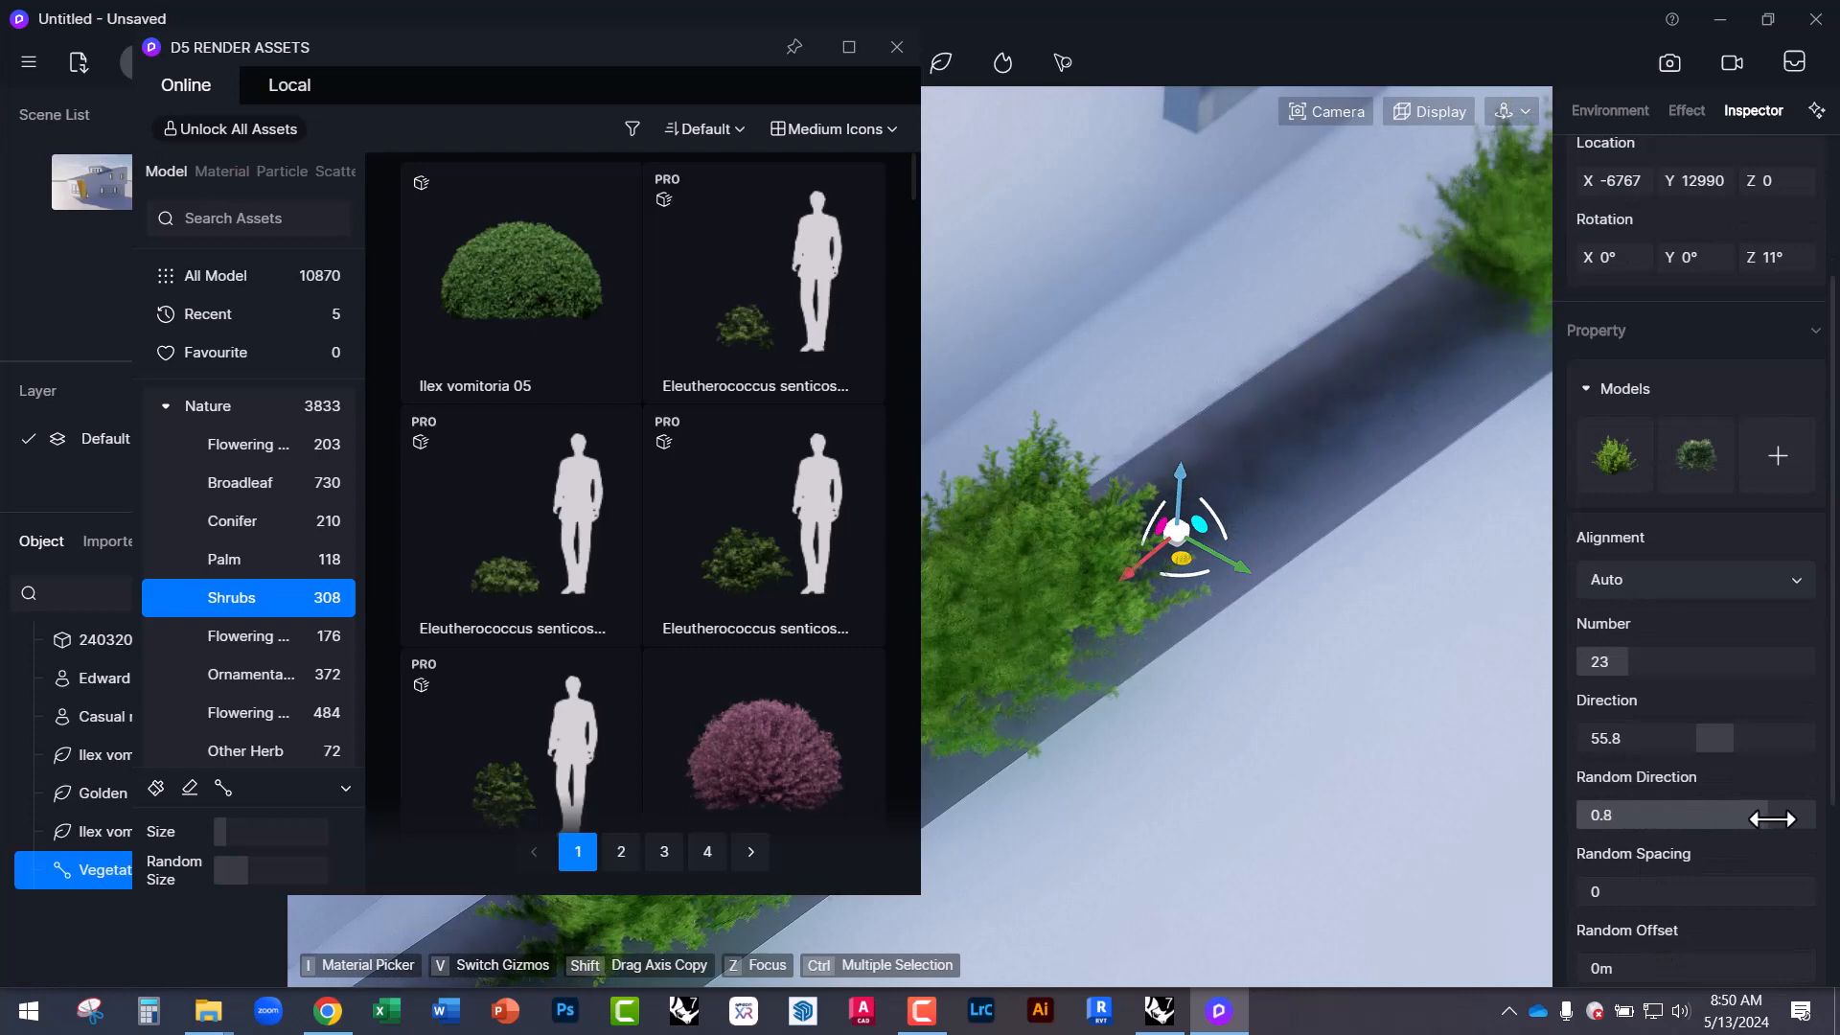
scroll(1449, 646, "down", 2)
scroll(1445, 640, "down", 3)
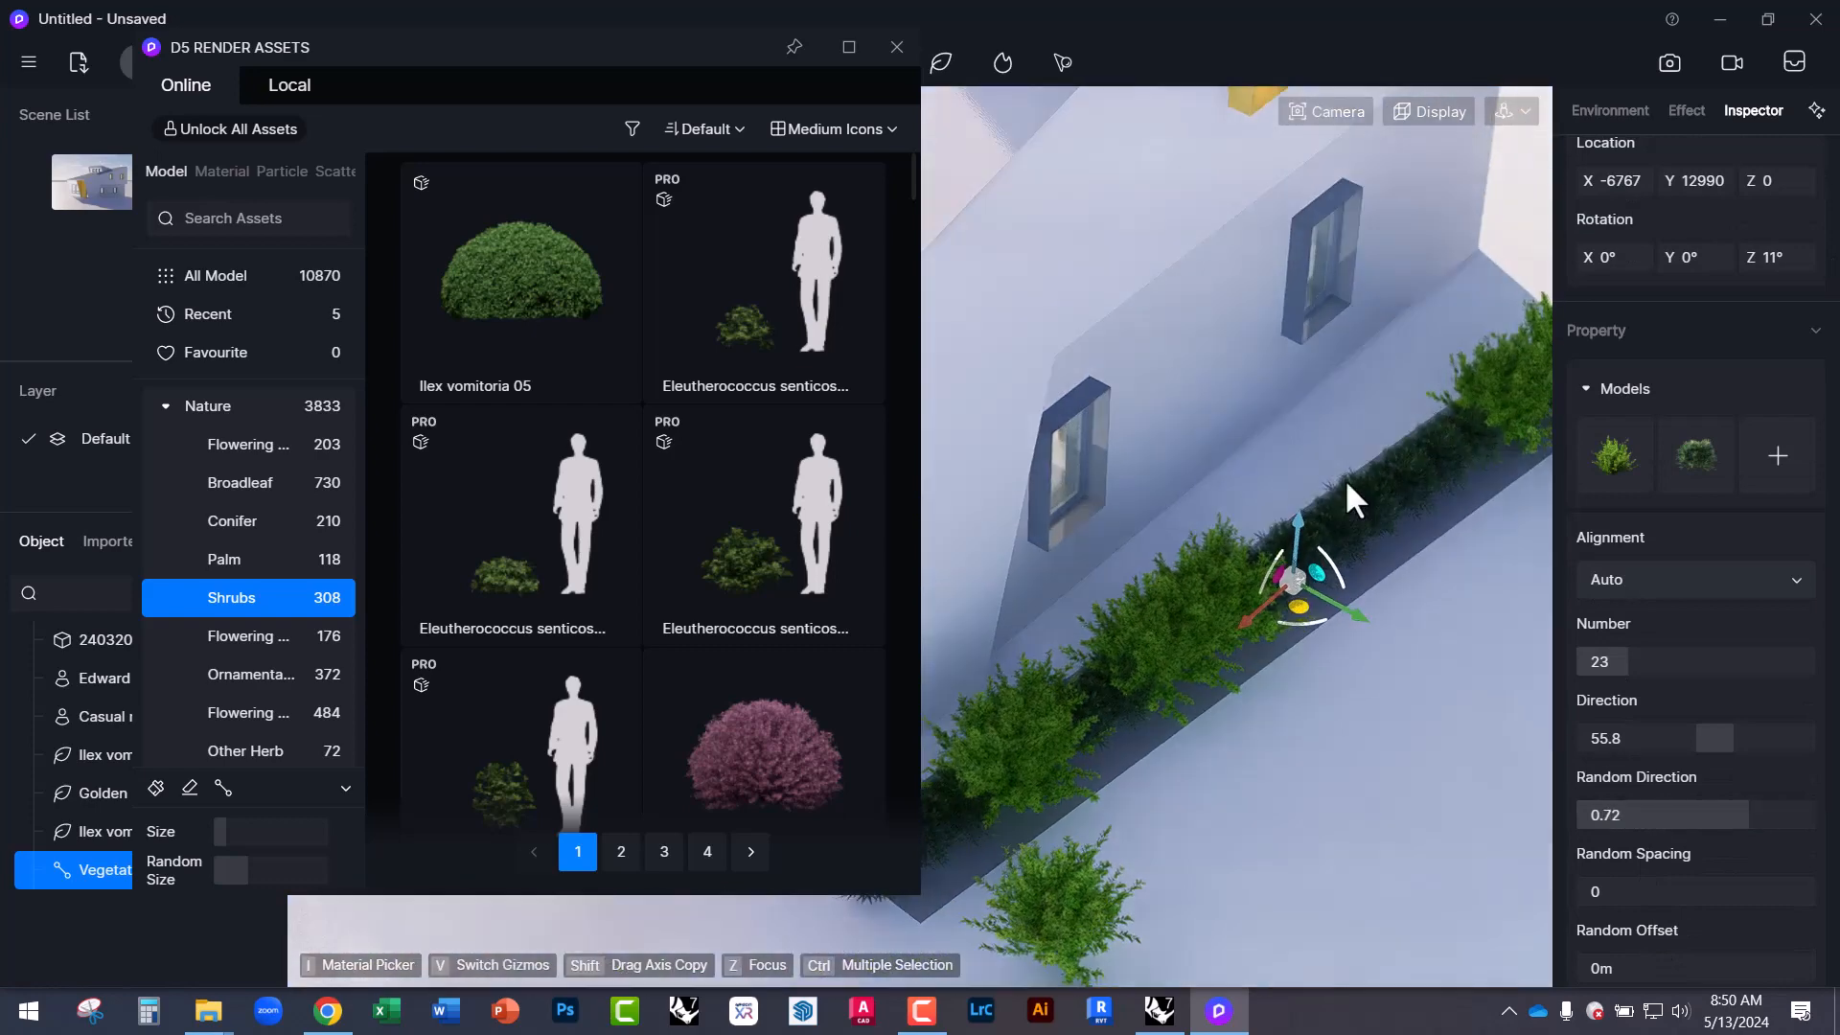
scroll(1042, 812, "up", 4)
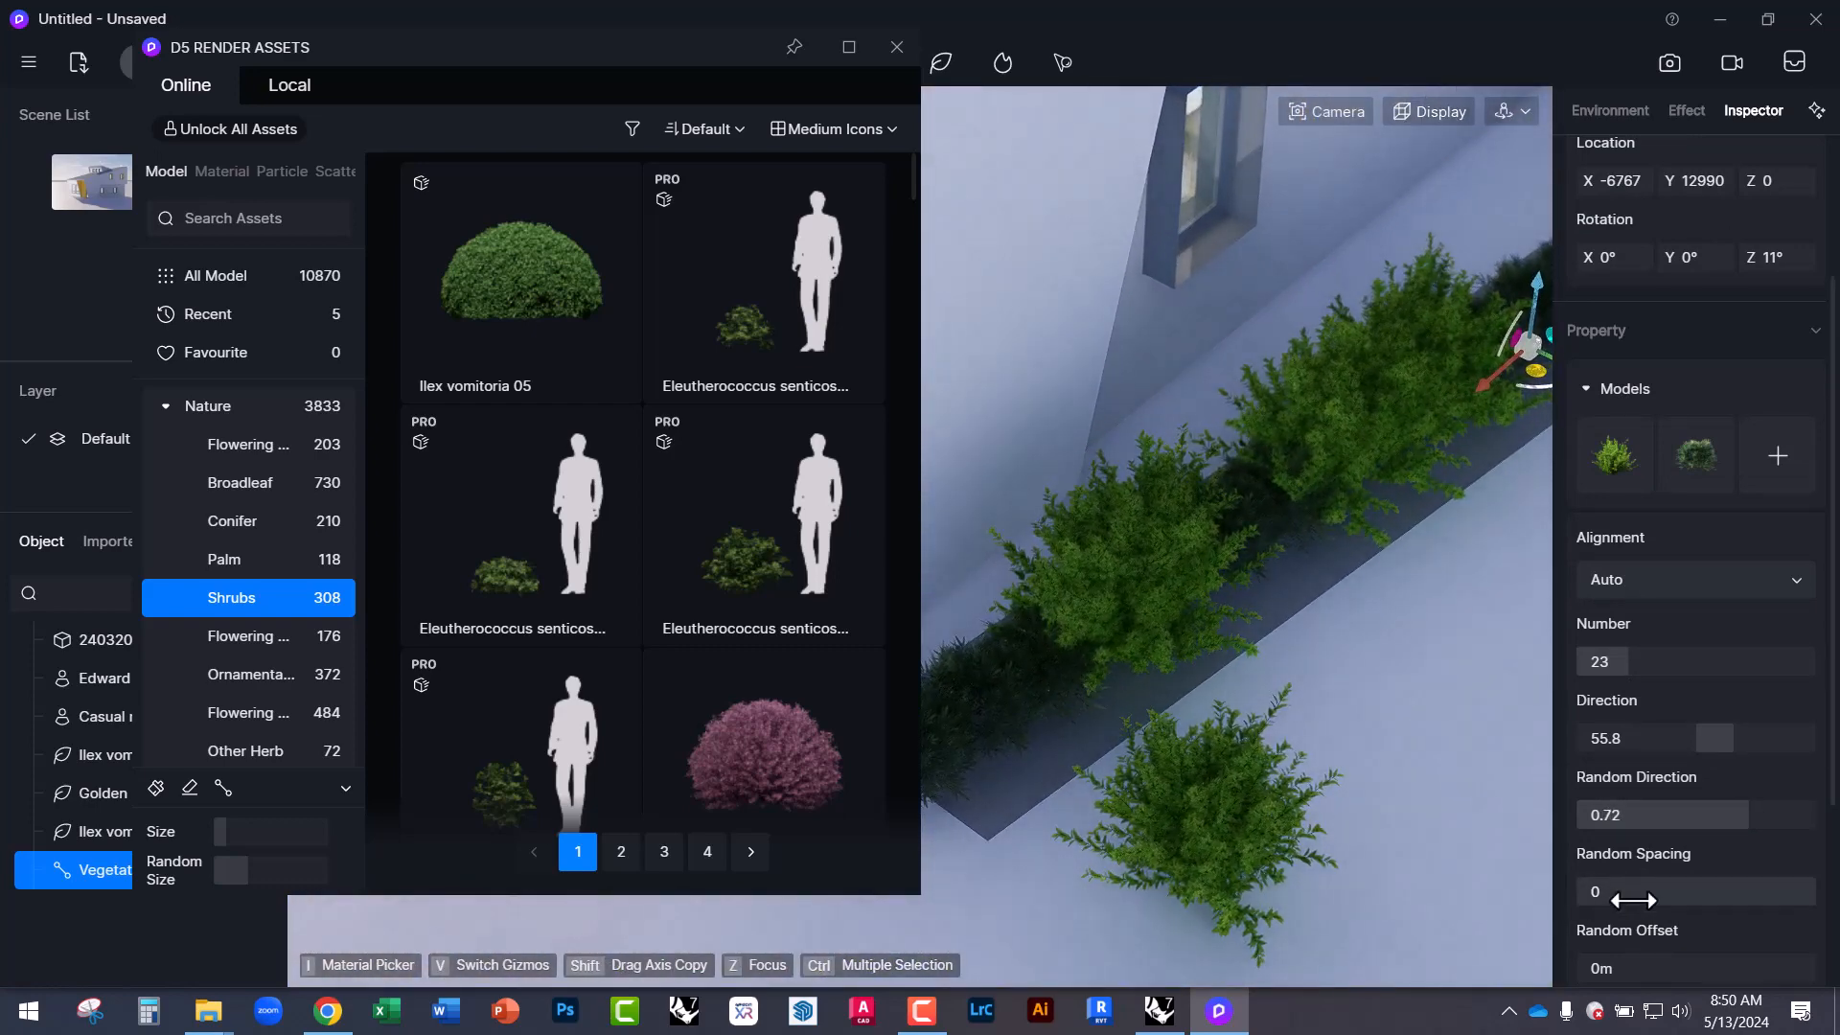
scroll(1674, 924, "down", 2)
left_click_drag(1582, 770, 1672, 775)
left_click_drag(1583, 854, 1625, 855)
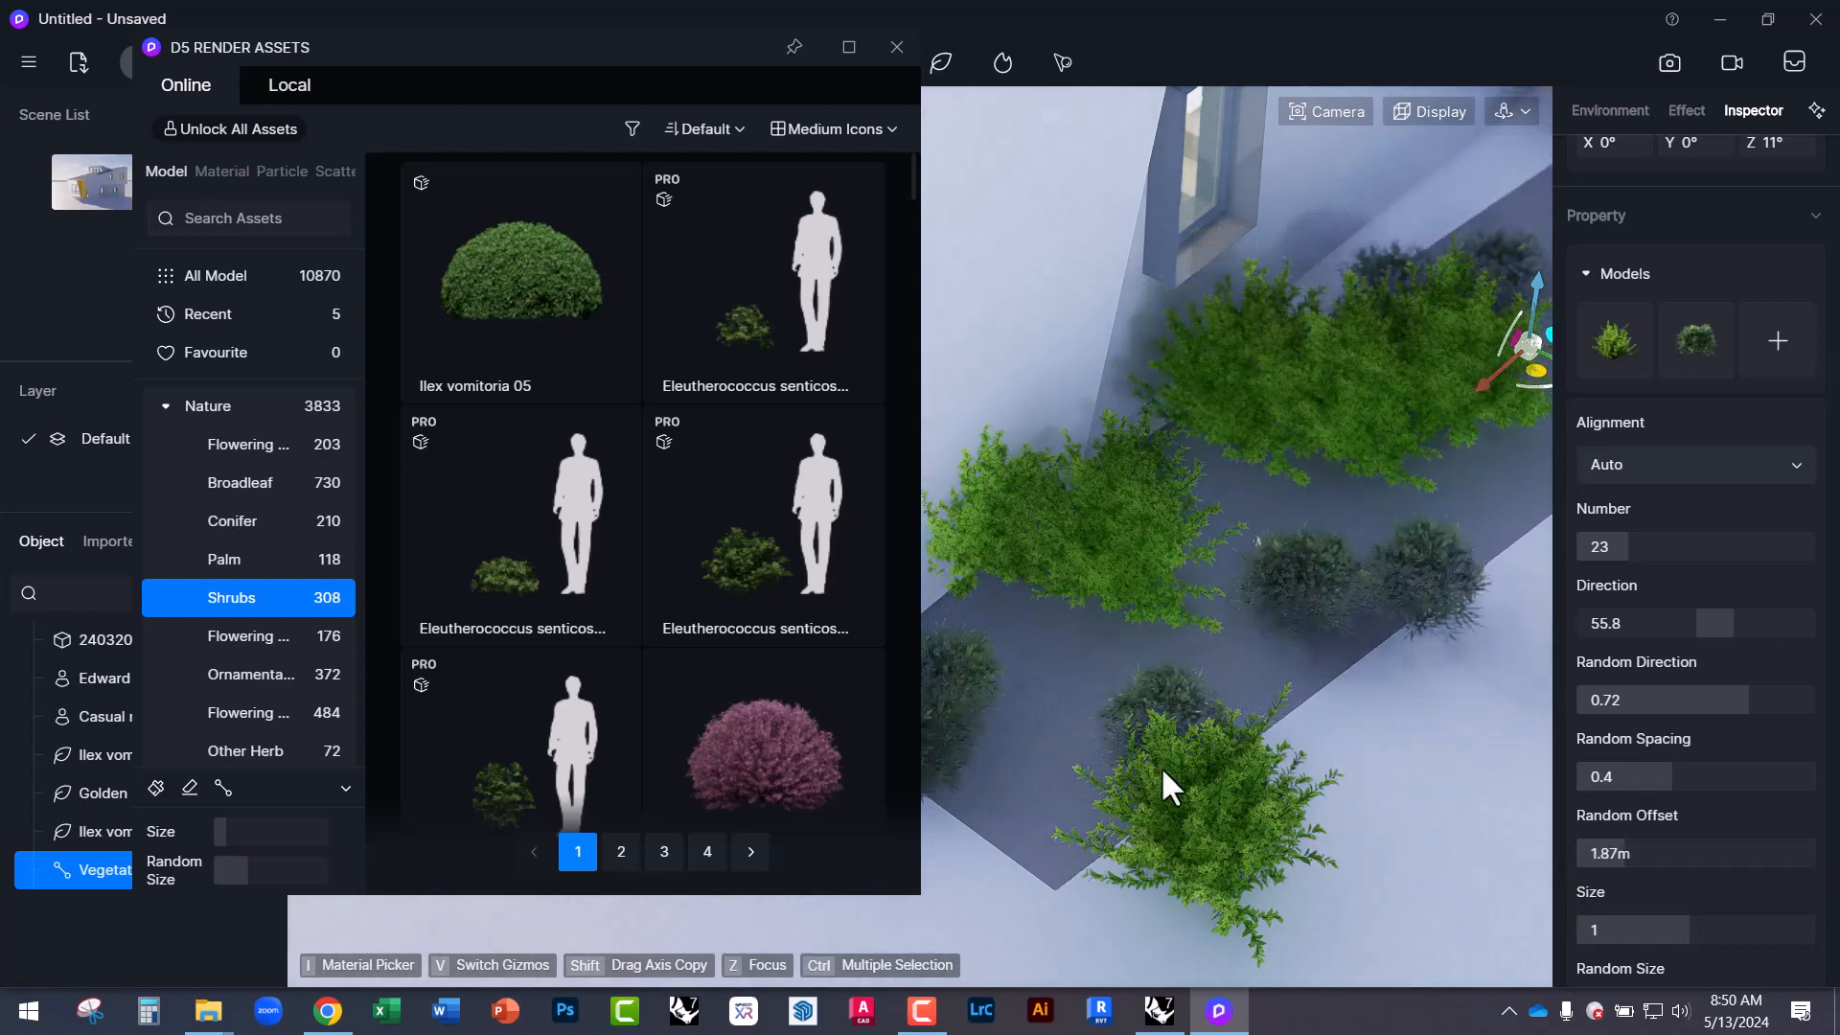
scroll(1046, 764, "down", 5)
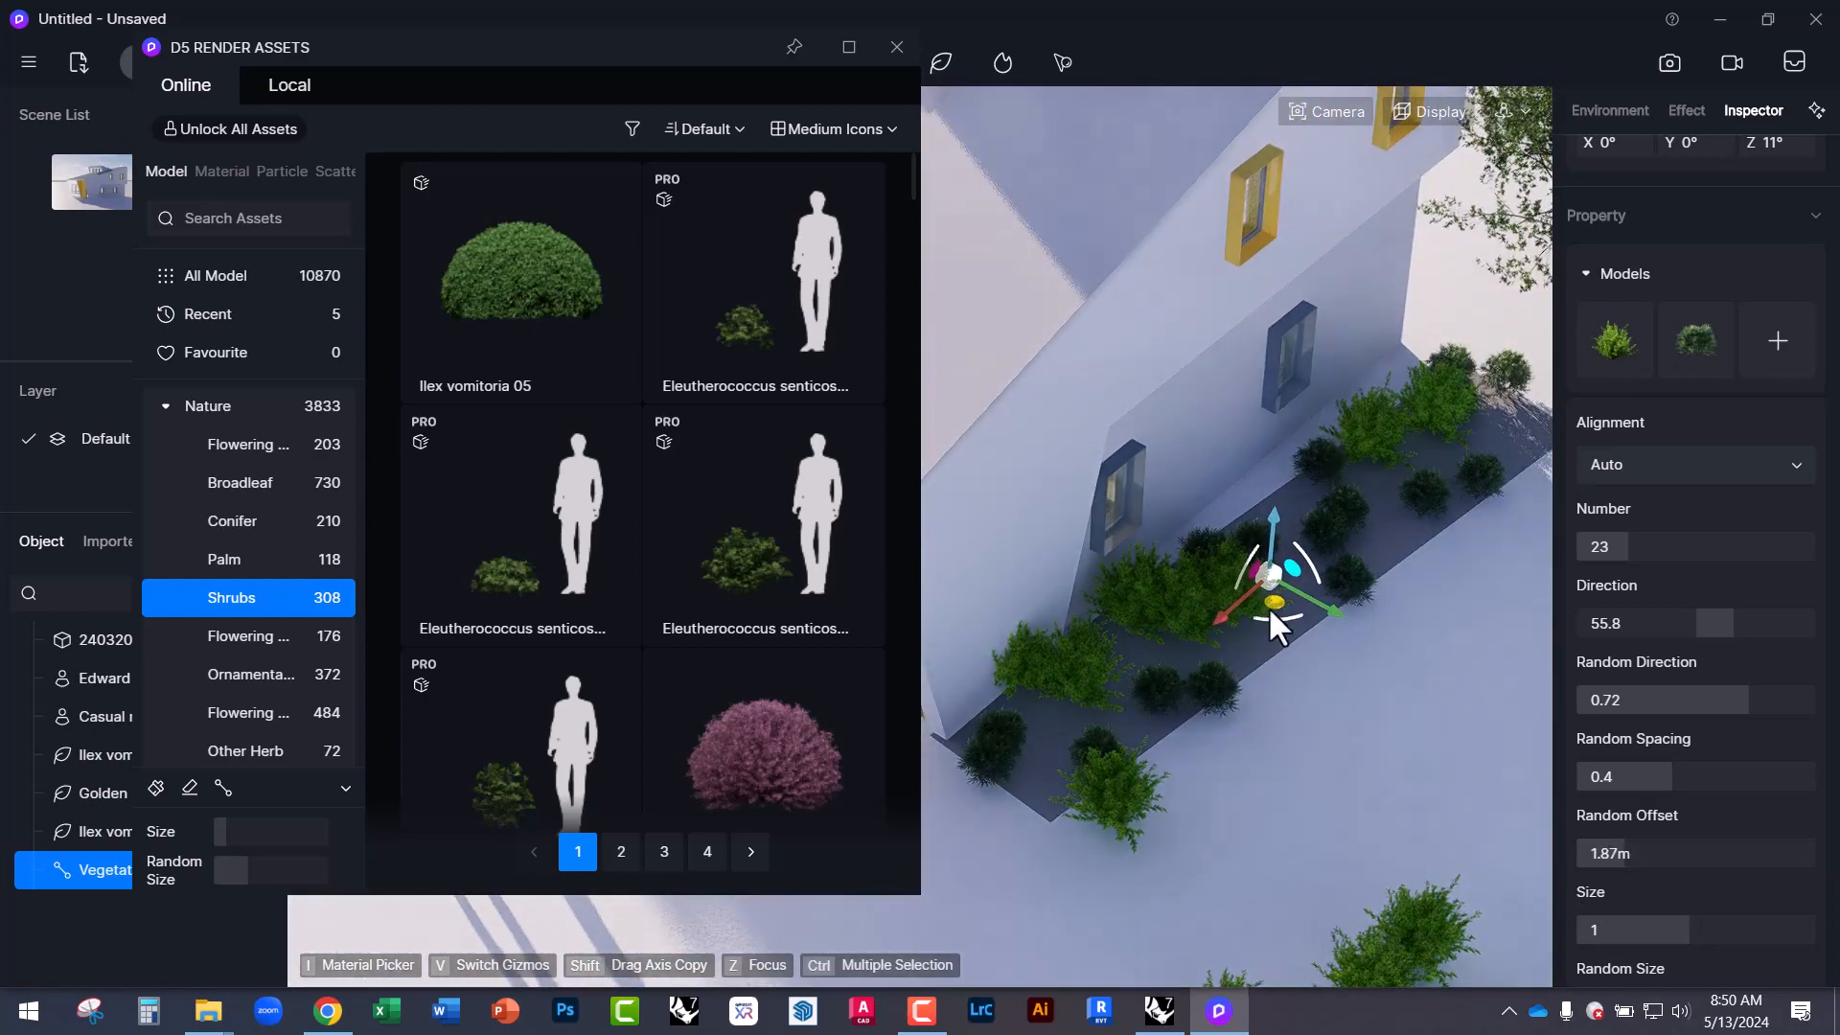
left_click_drag(1275, 601, 1323, 658)
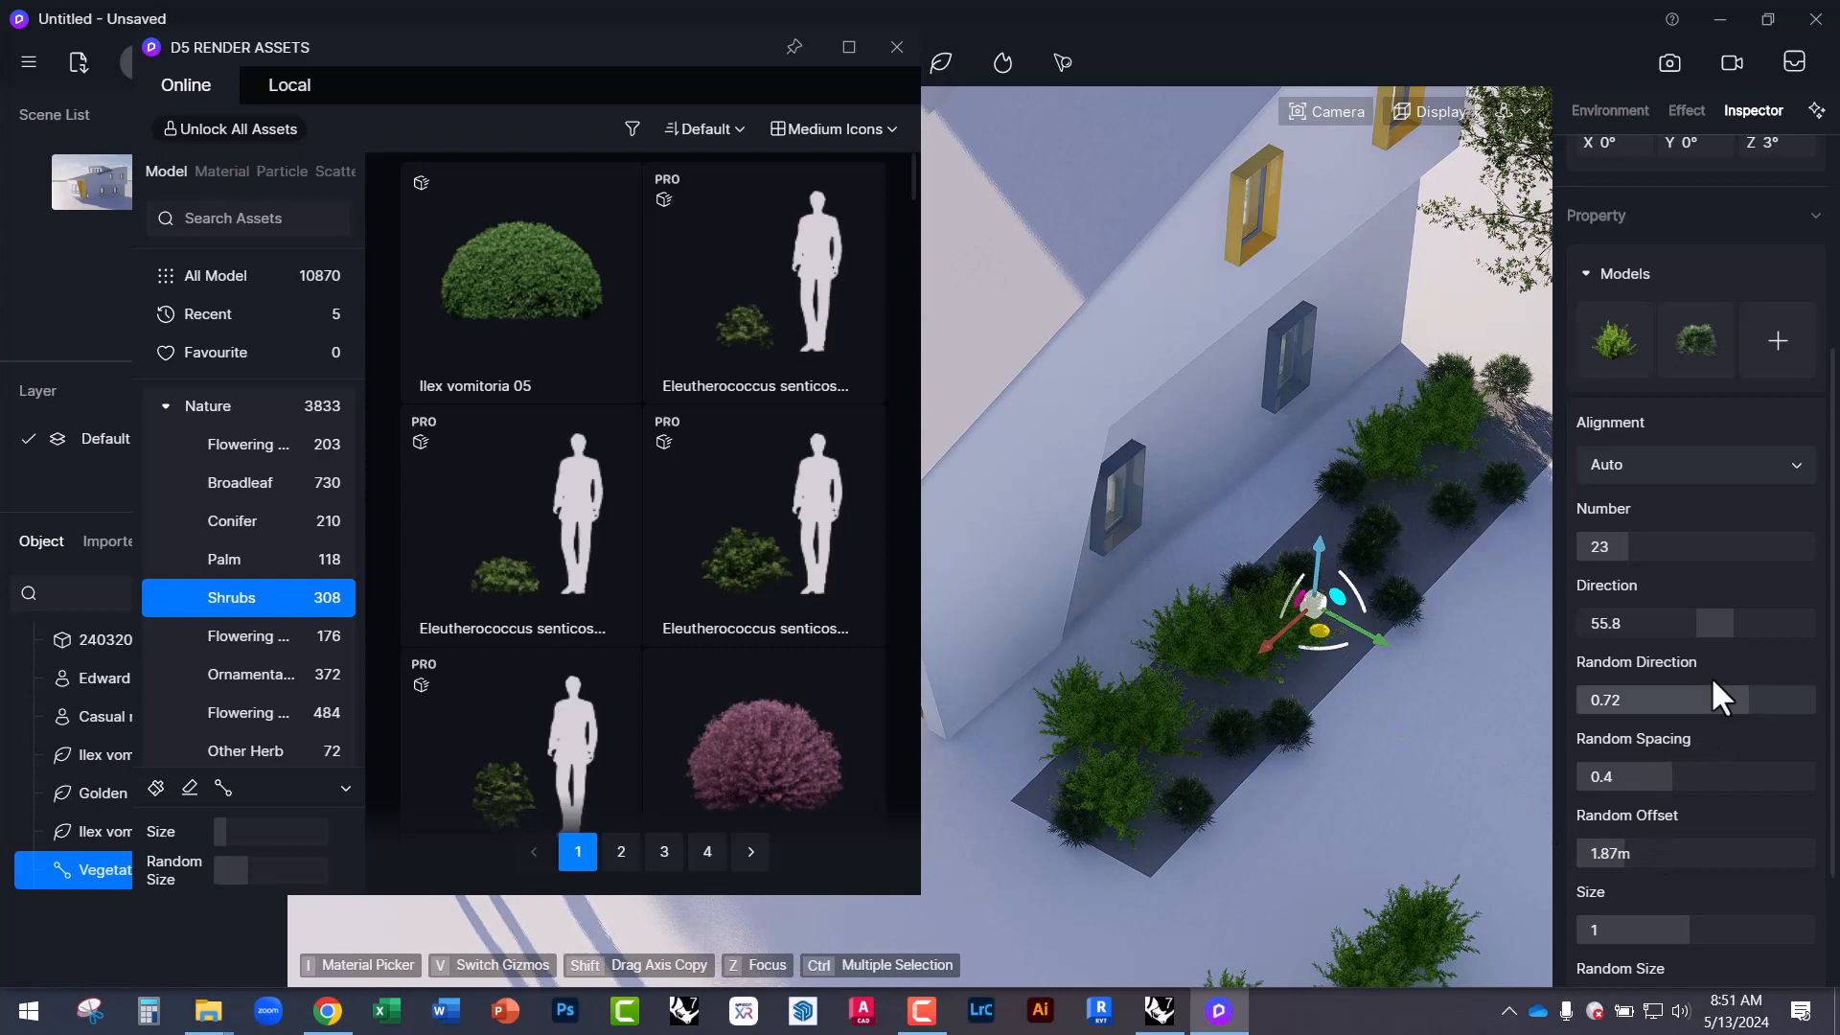
Raise the shrub Number to 38, check the hedge around the house, then clear the selection.
left_click_drag(1636, 544, 1662, 544)
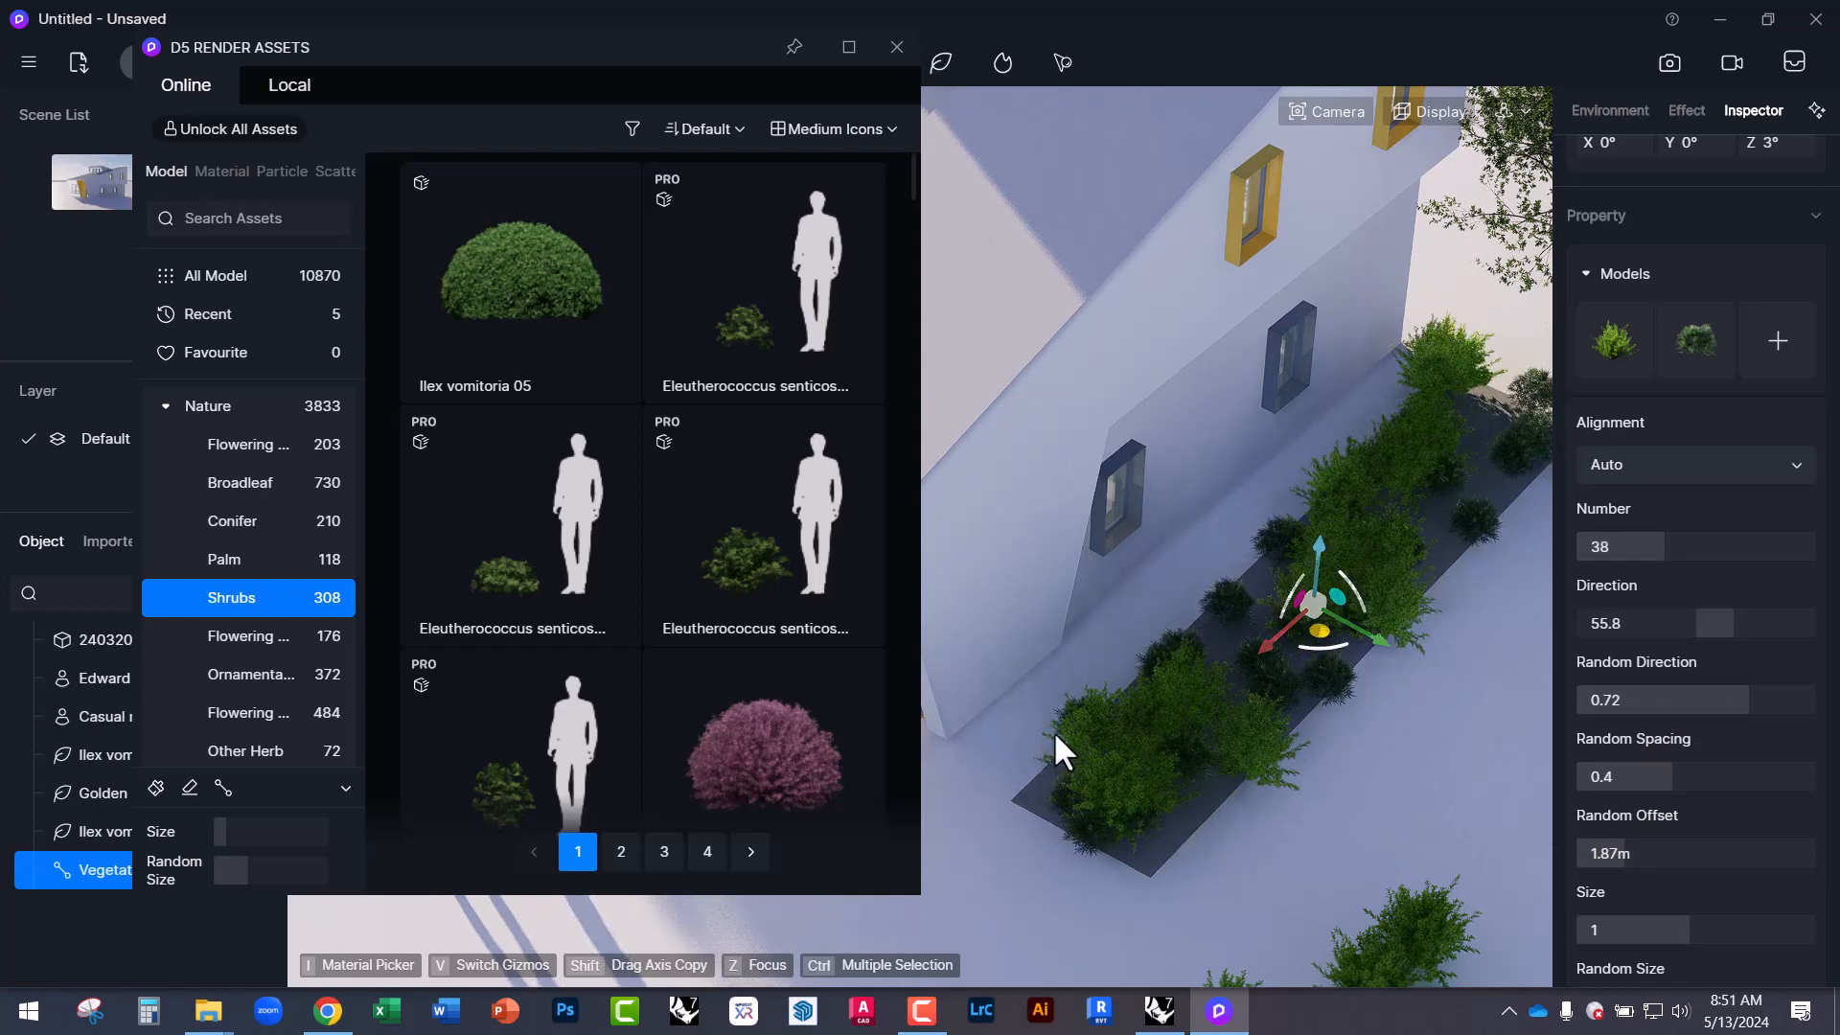
right_click_drag(1054, 733, 924, 470)
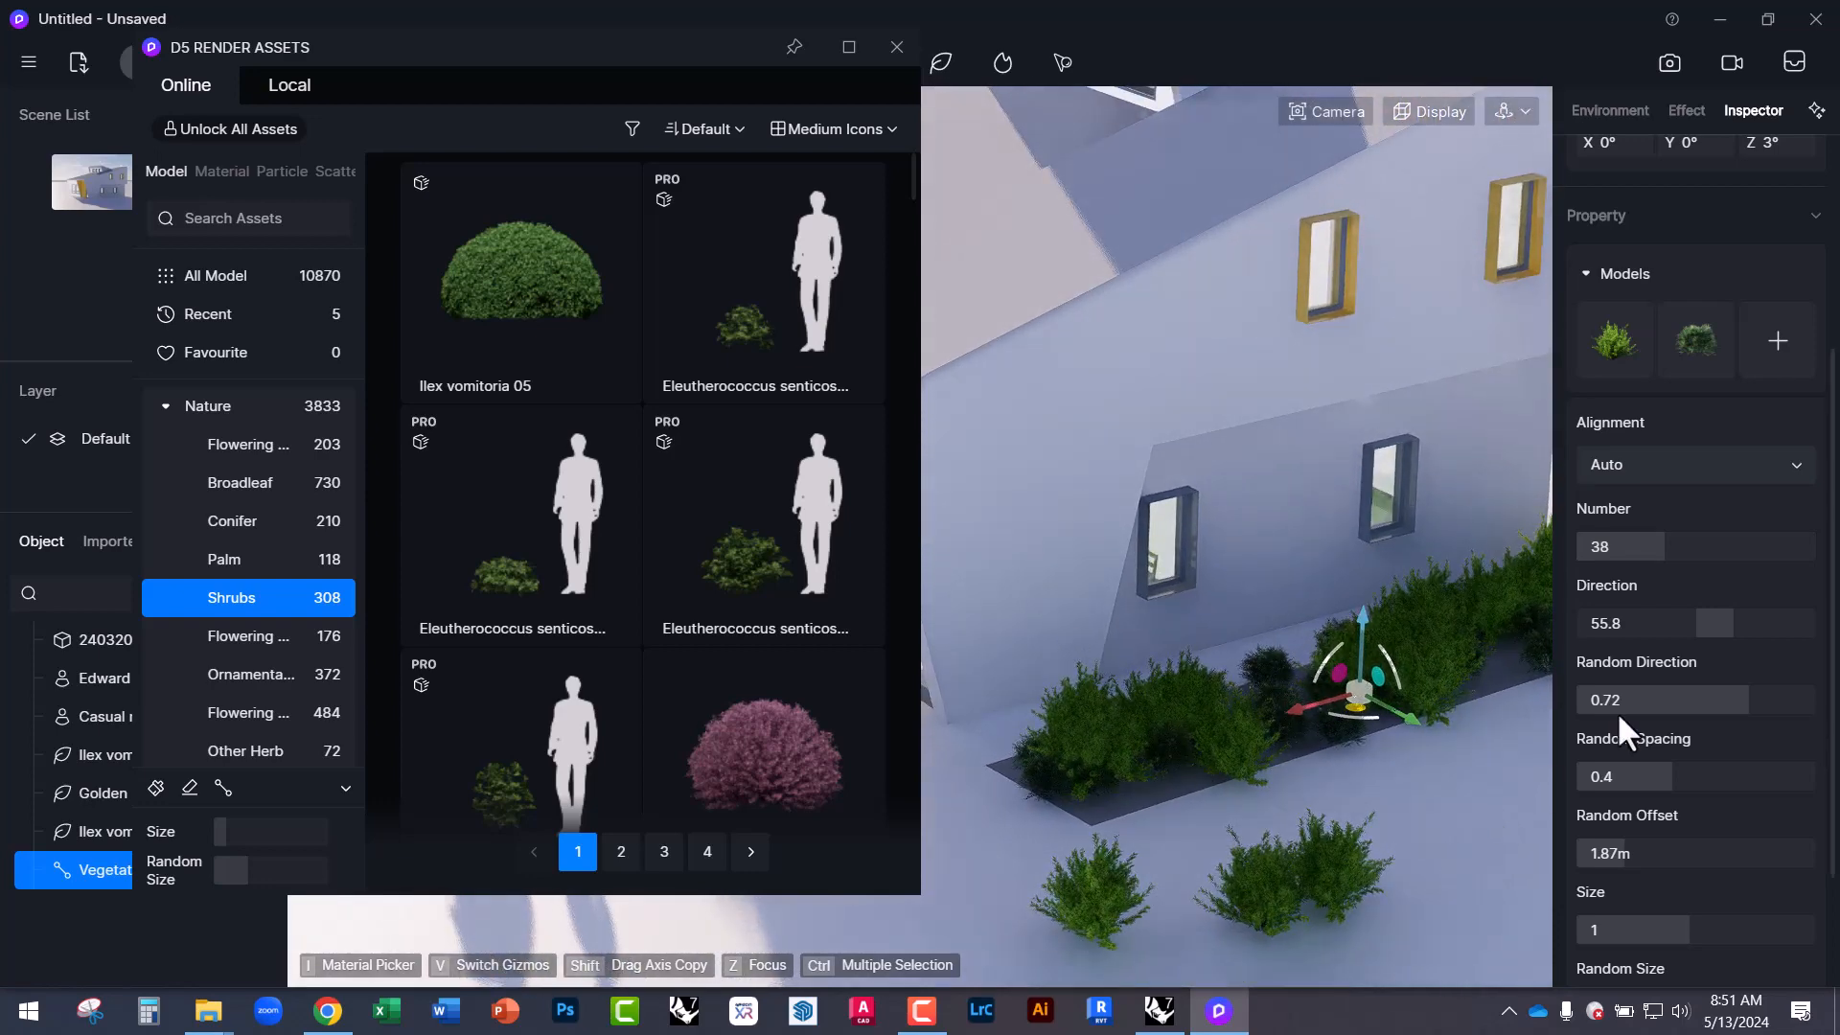
right_click_drag(1275, 749, 1253, 681)
scroll(1620, 634, "up", 3)
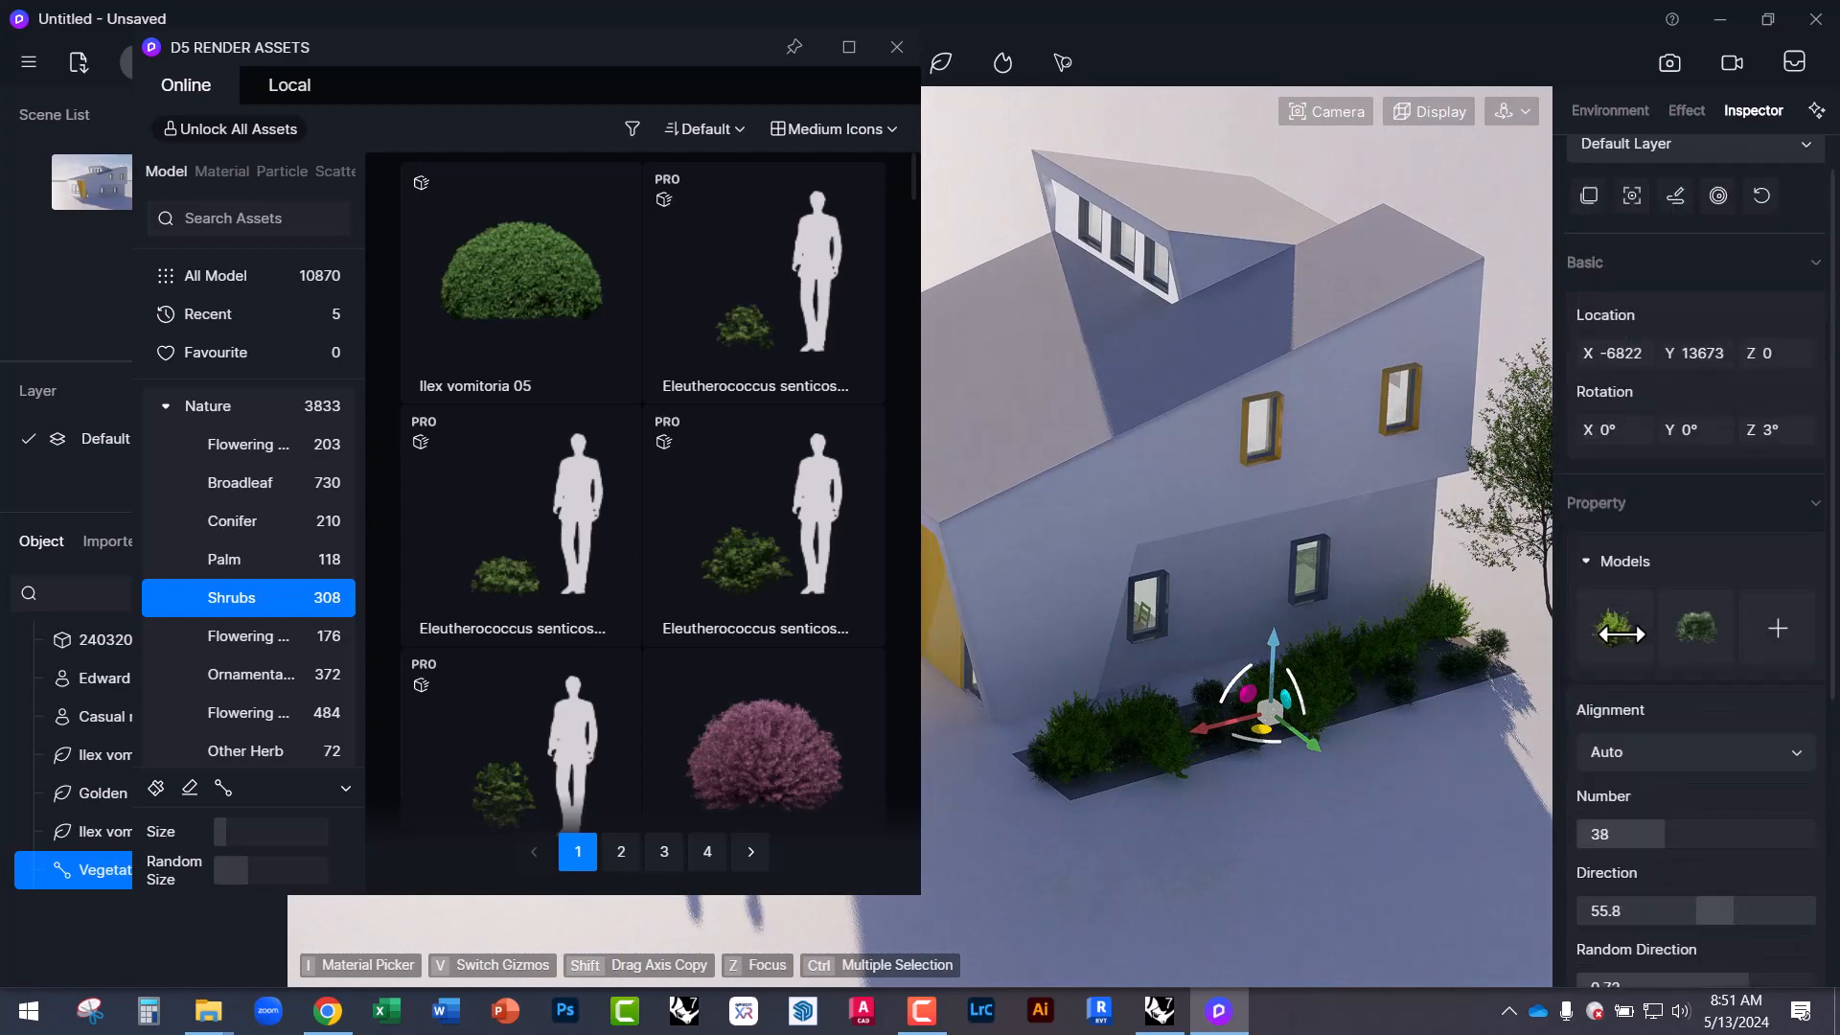
scroll(1622, 642, "up", 1)
scroll(1650, 762, "down", 3)
scroll(1673, 733, "up", 3)
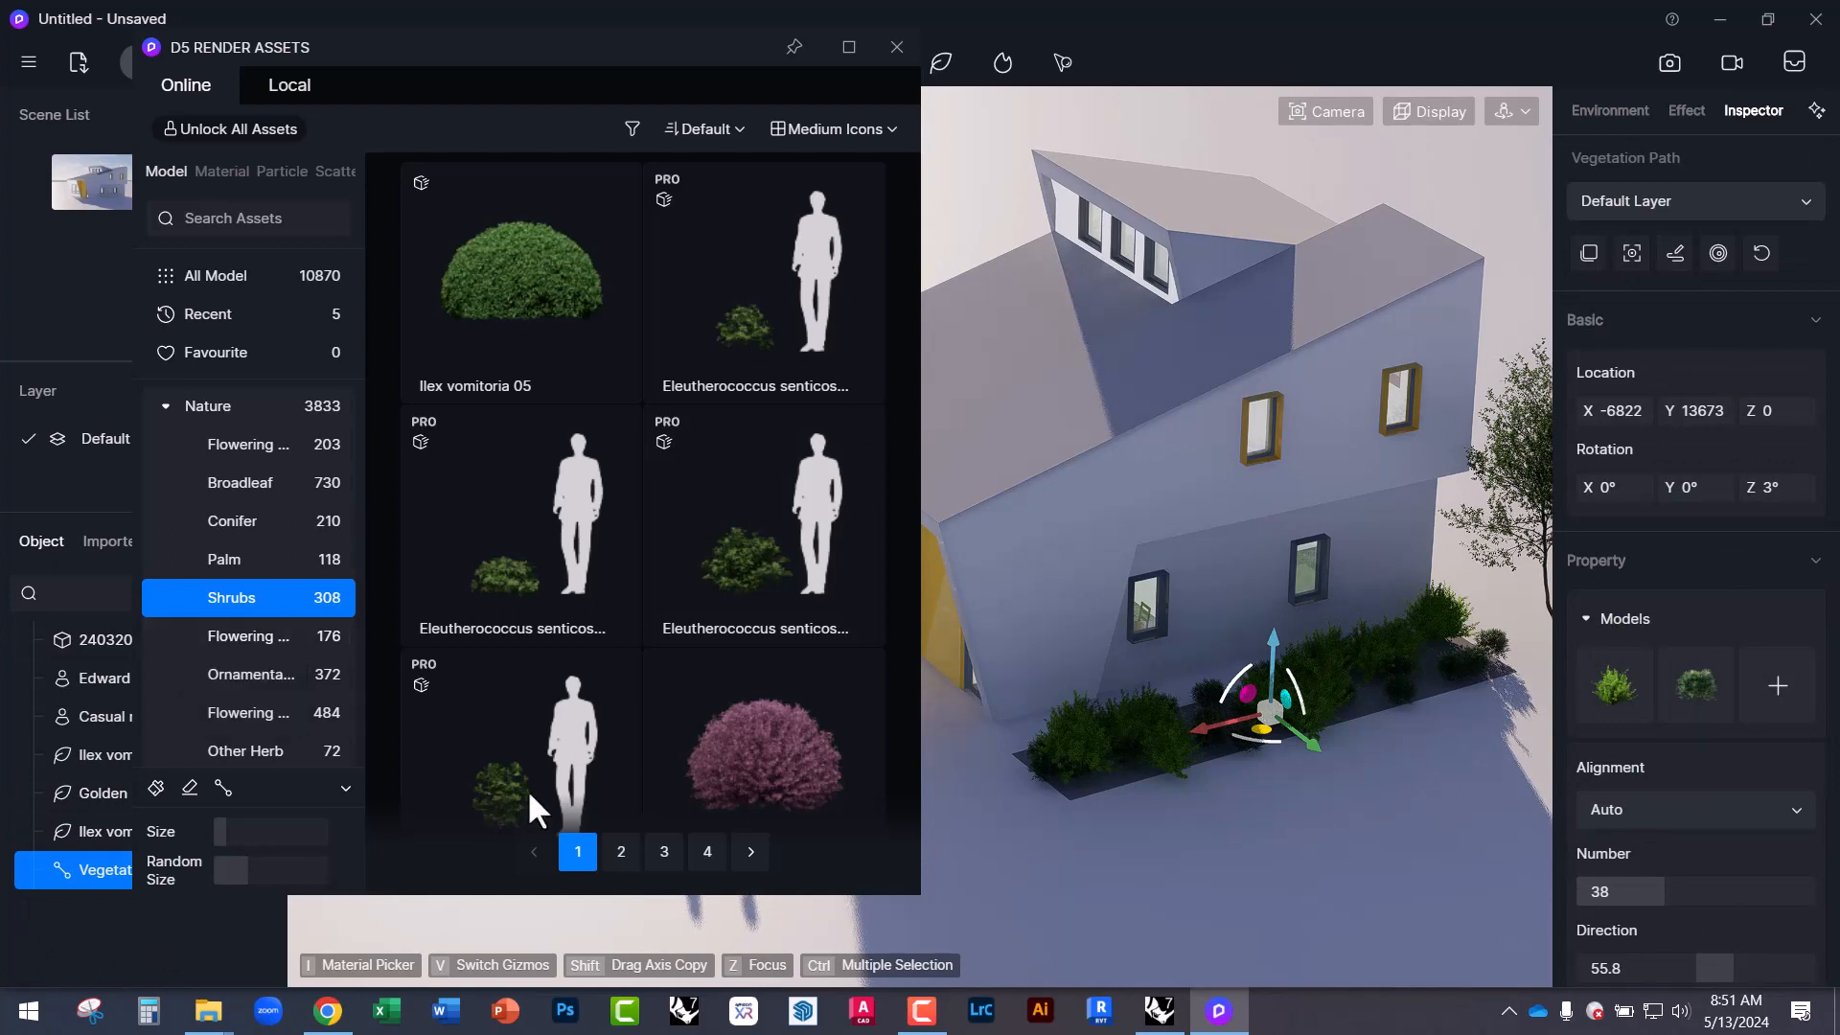
right_click_drag(1102, 809, 1158, 707)
scroll(1159, 708, "down", 2)
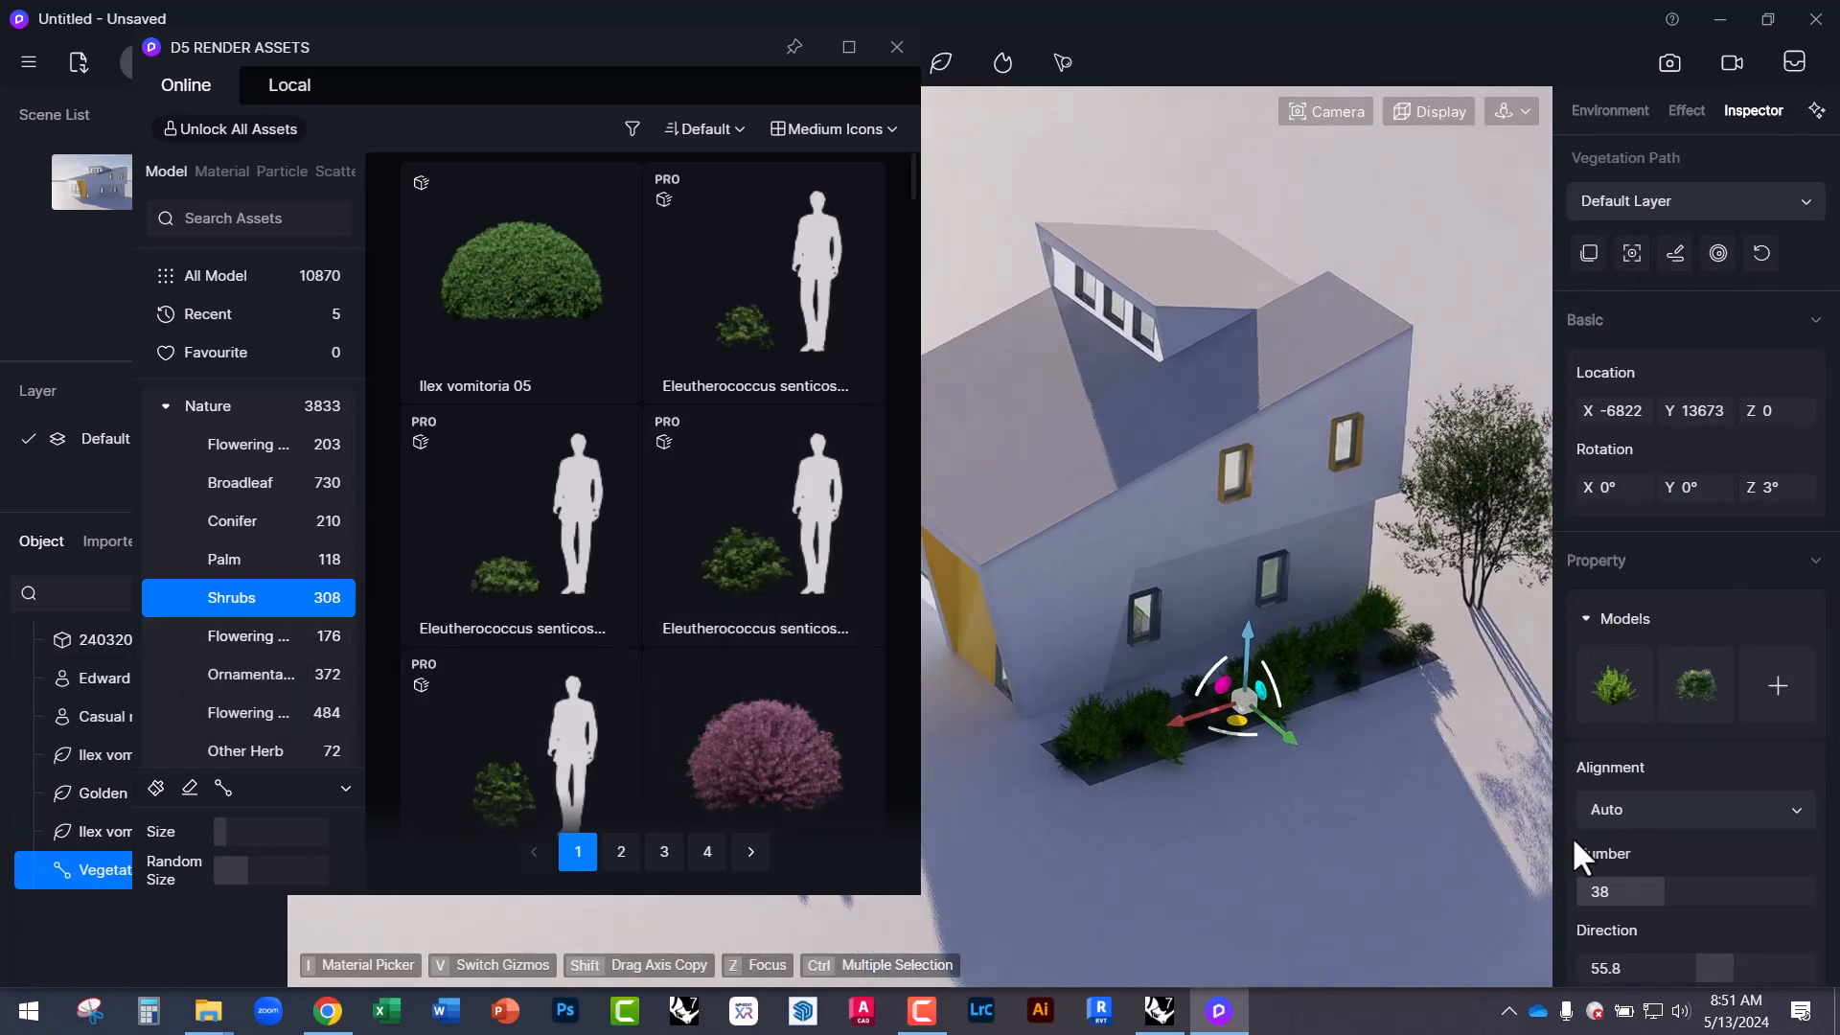
scroll(1662, 904, "down", 5)
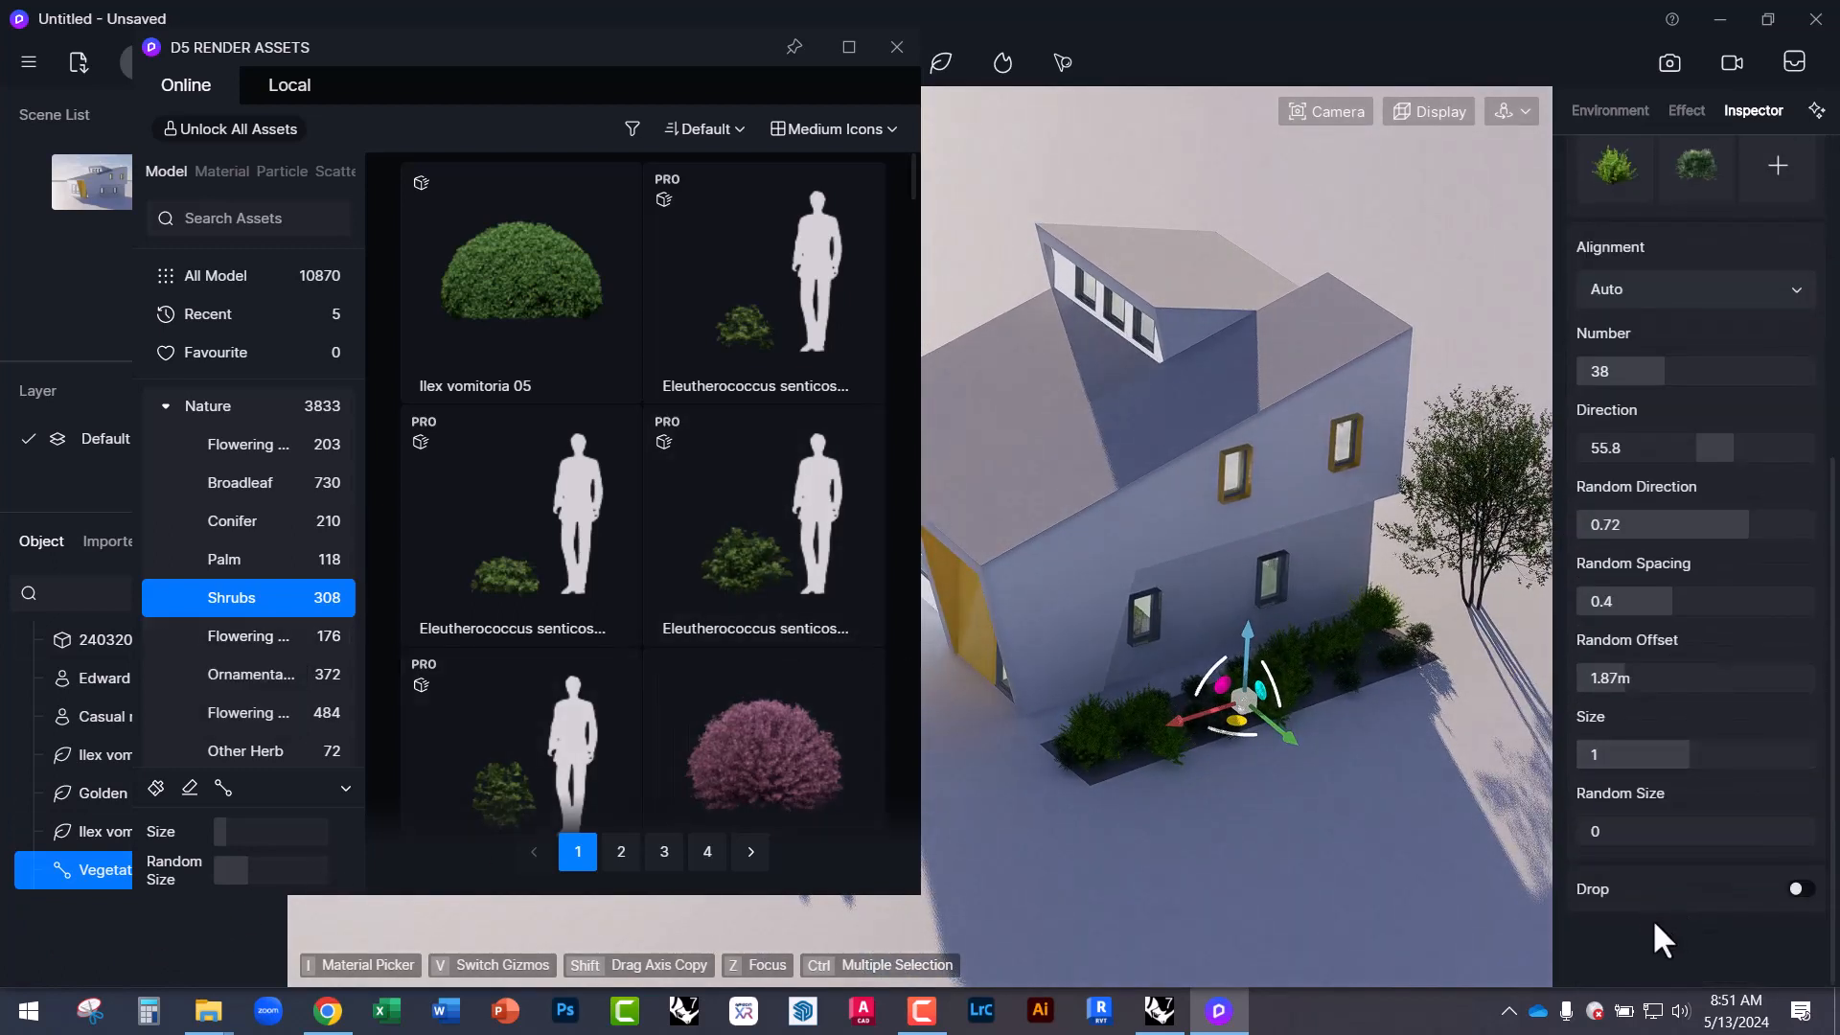
left_click(1376, 859)
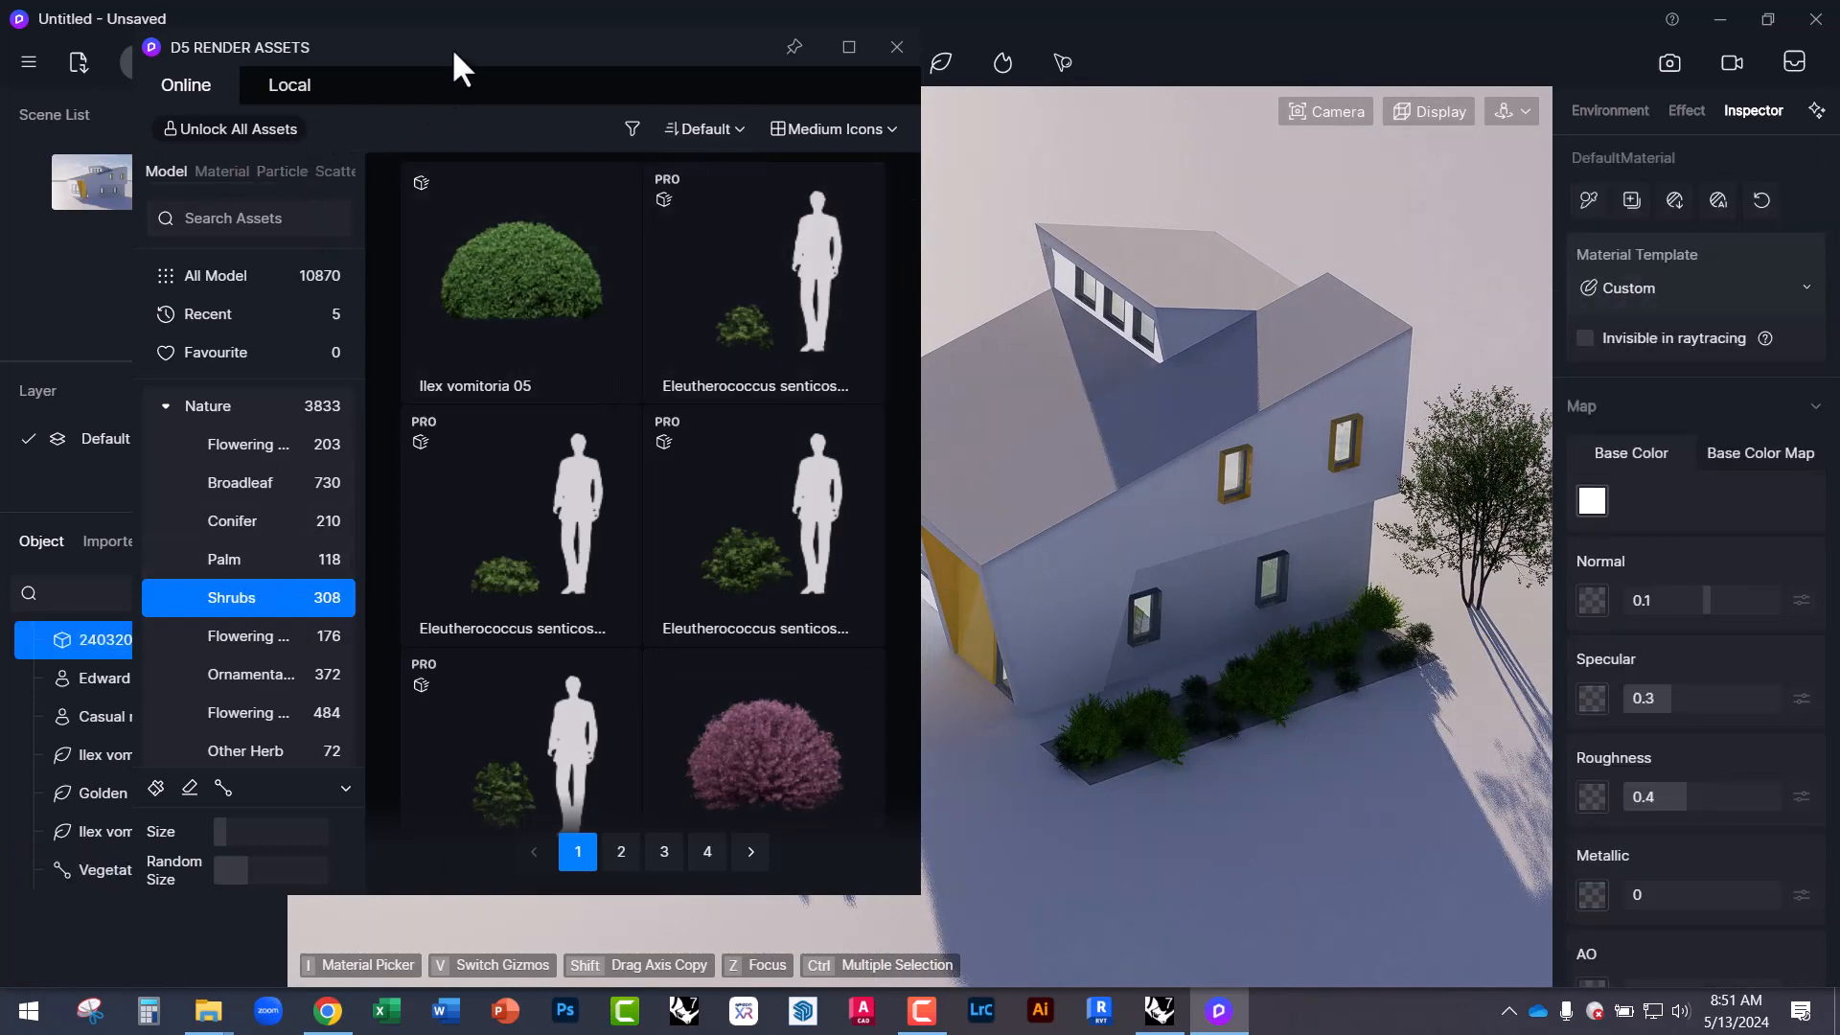
left_click_drag(453, 53, 553, 68)
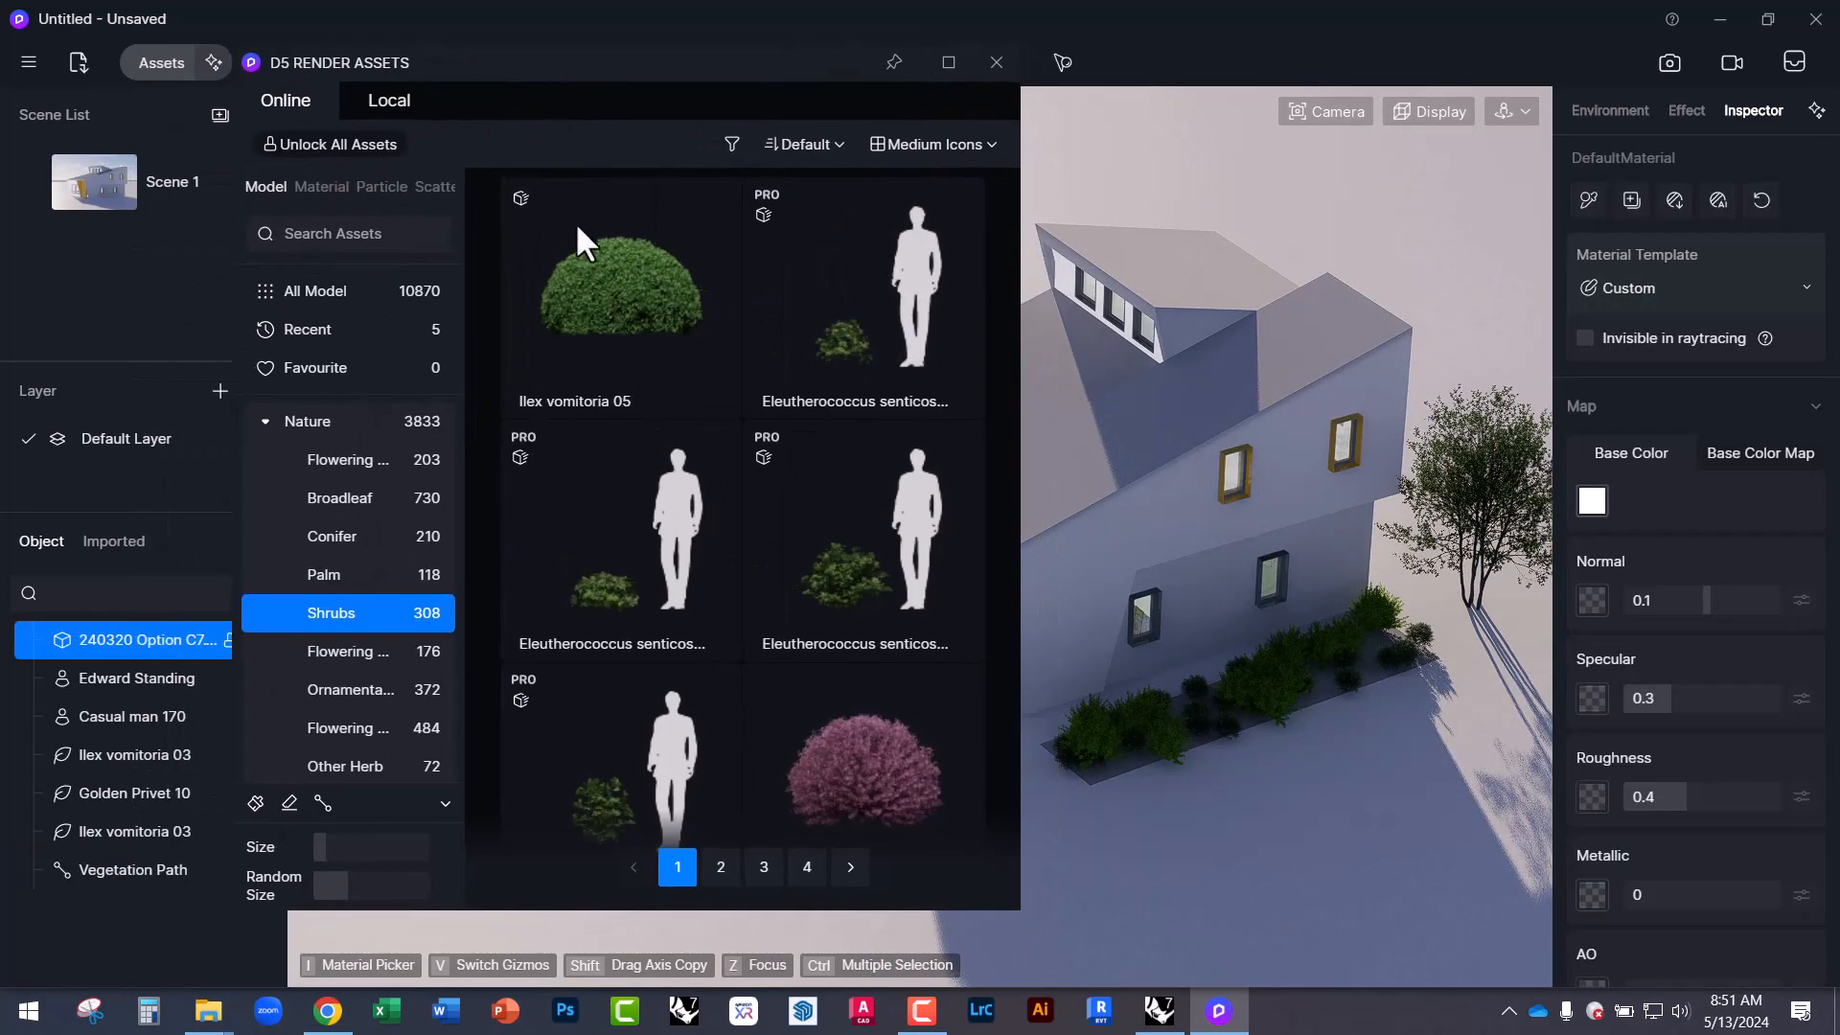
left_click(1351, 762)
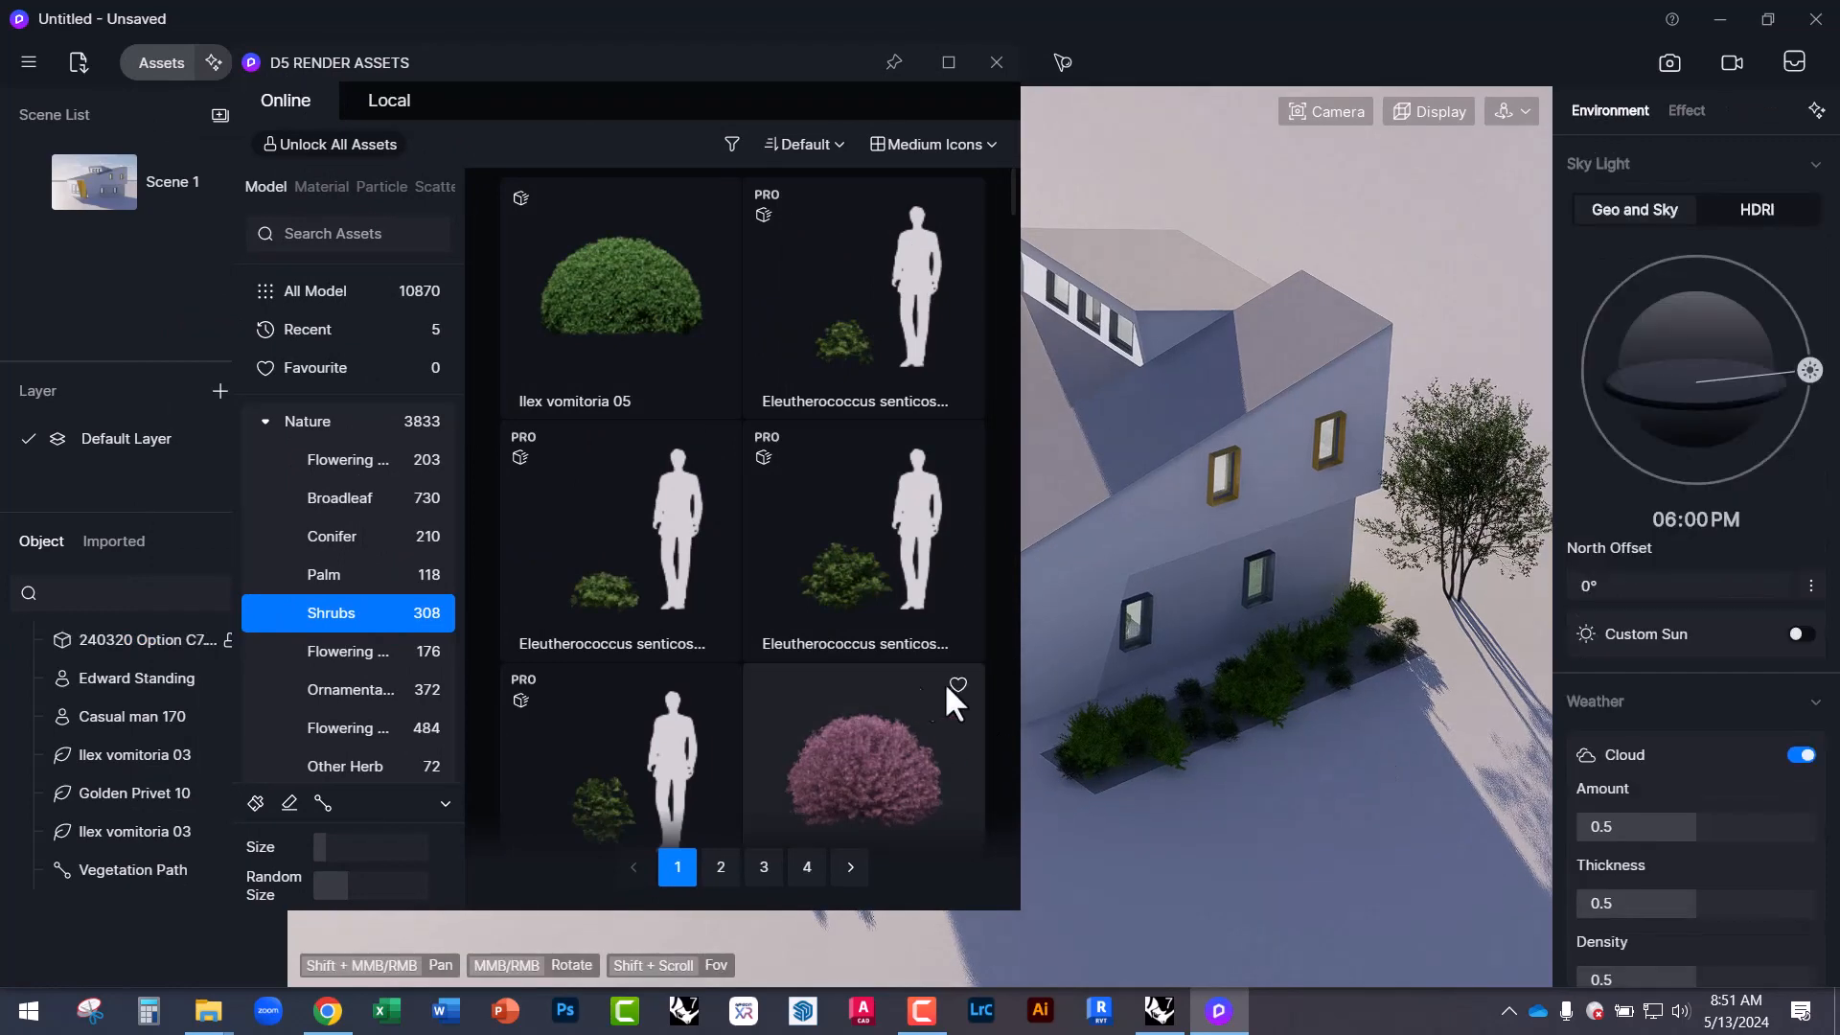
Close the asset library and jump to the Scene 1 camera view.
left_click(997, 62)
middle_click_drag(1129, 595, 1125, 520)
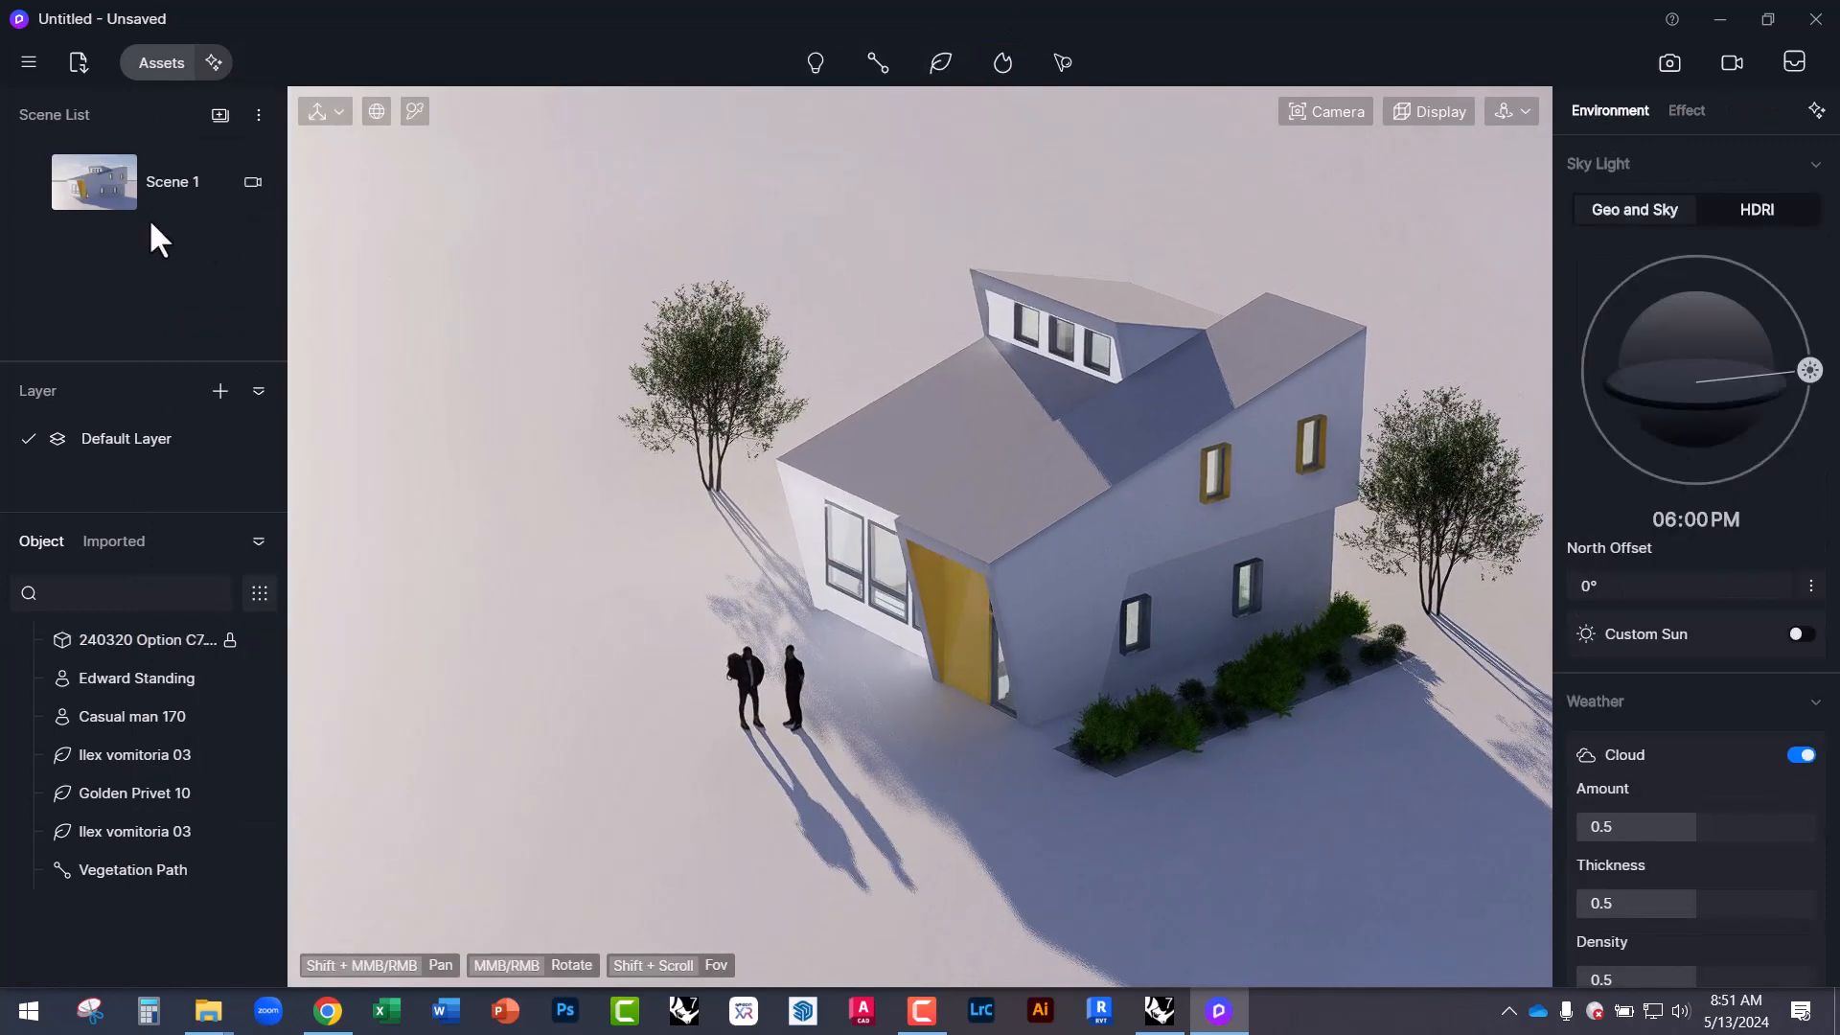
left_click(125, 179)
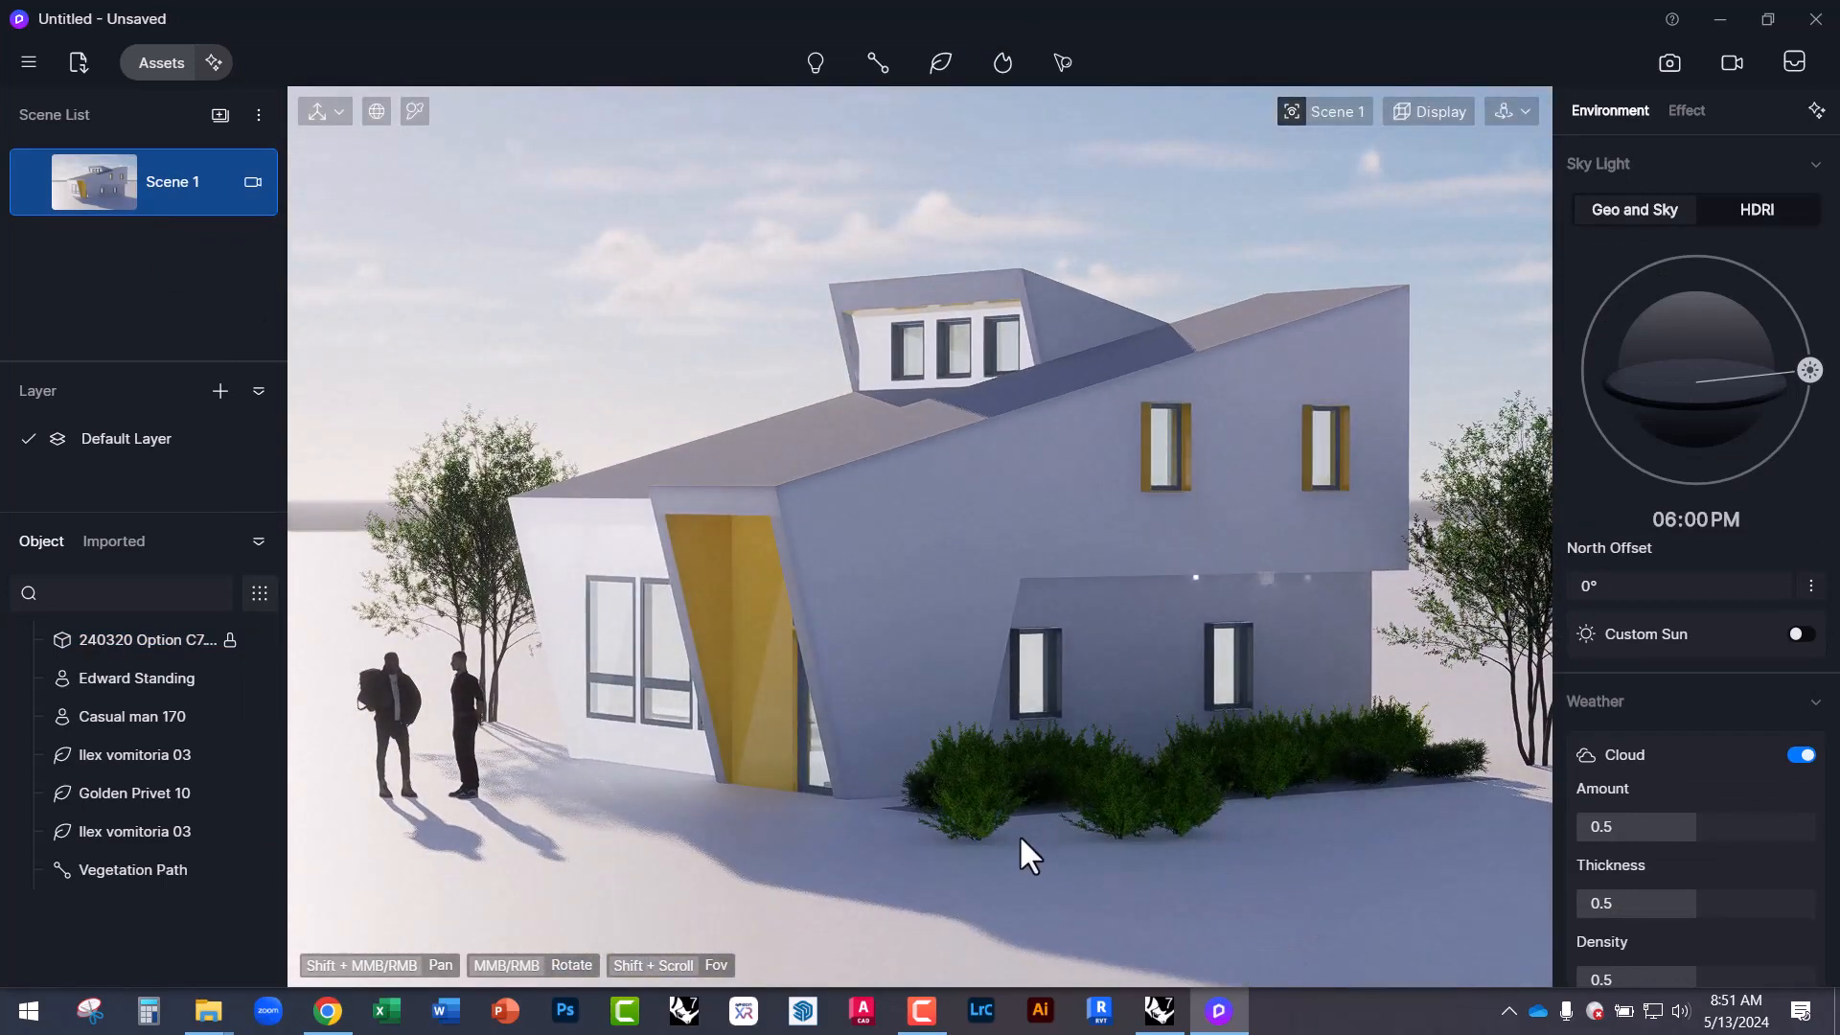
middle_click_drag(1148, 812, 1089, 996)
middle_click_drag(1095, 661, 1049, 755)
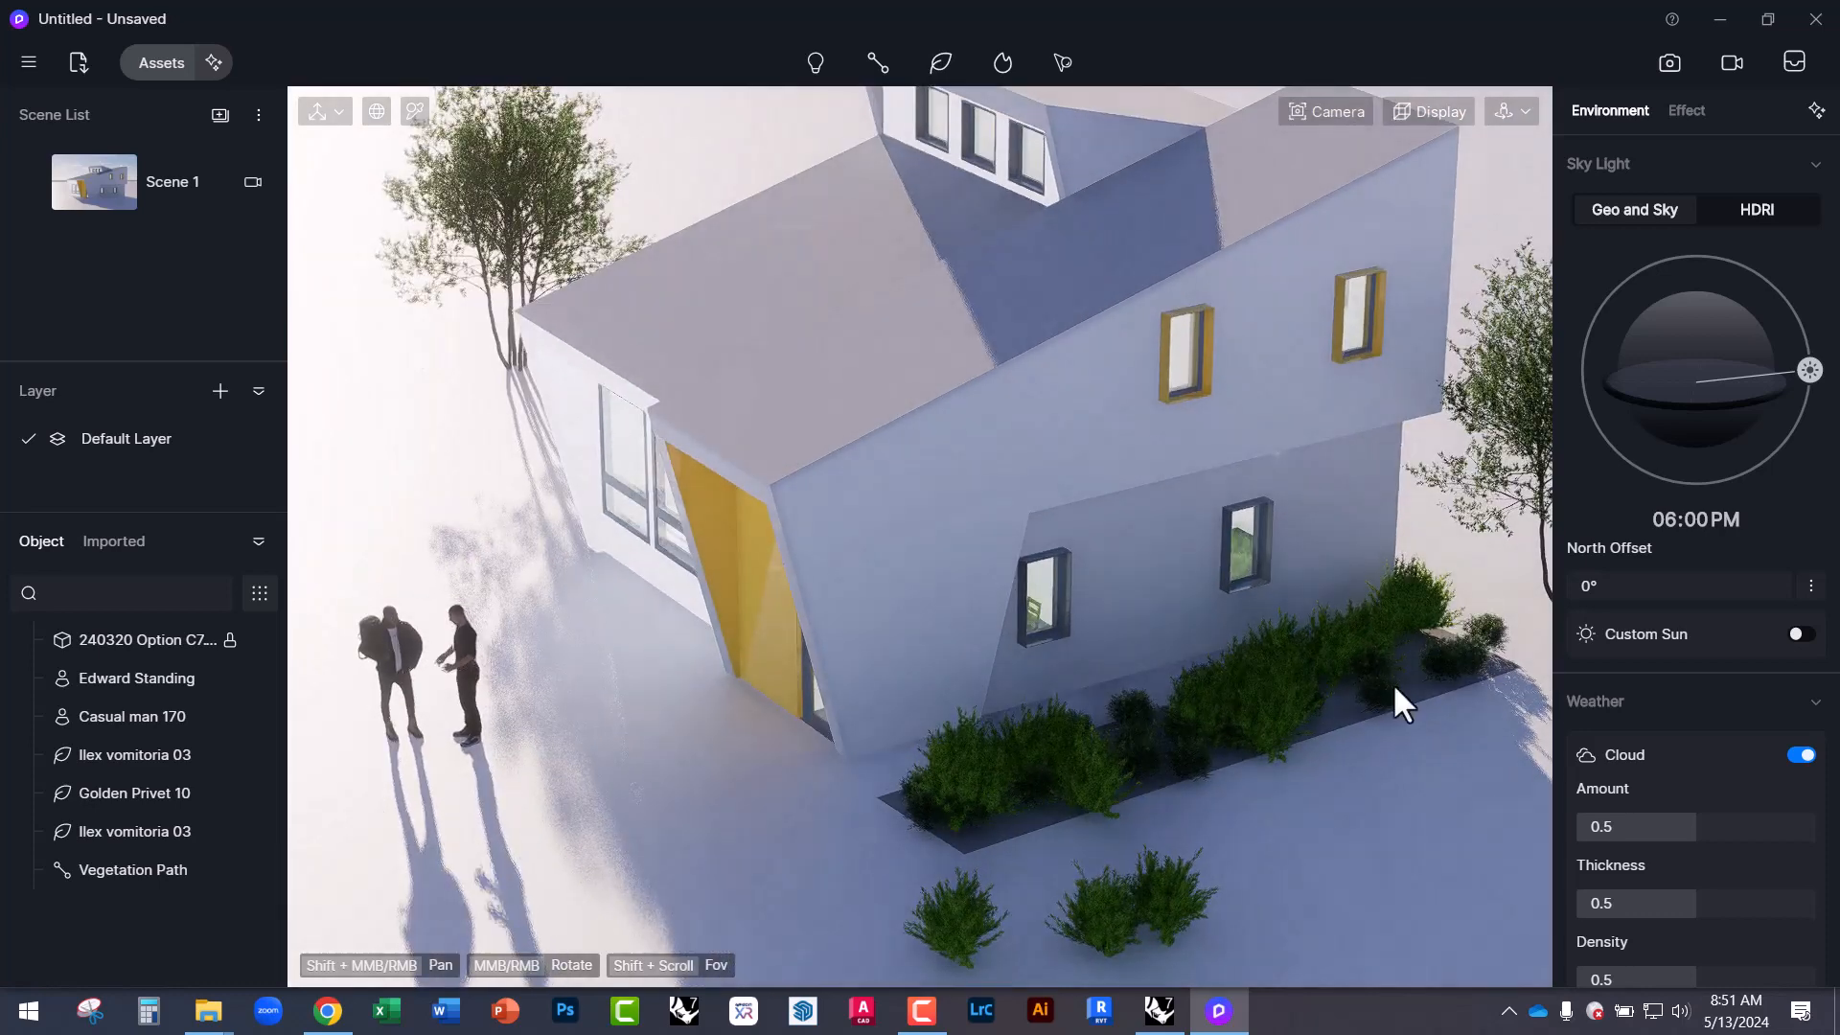
Shift the shrub row slightly right and rotate it about 7 degrees.
left_click(986, 791)
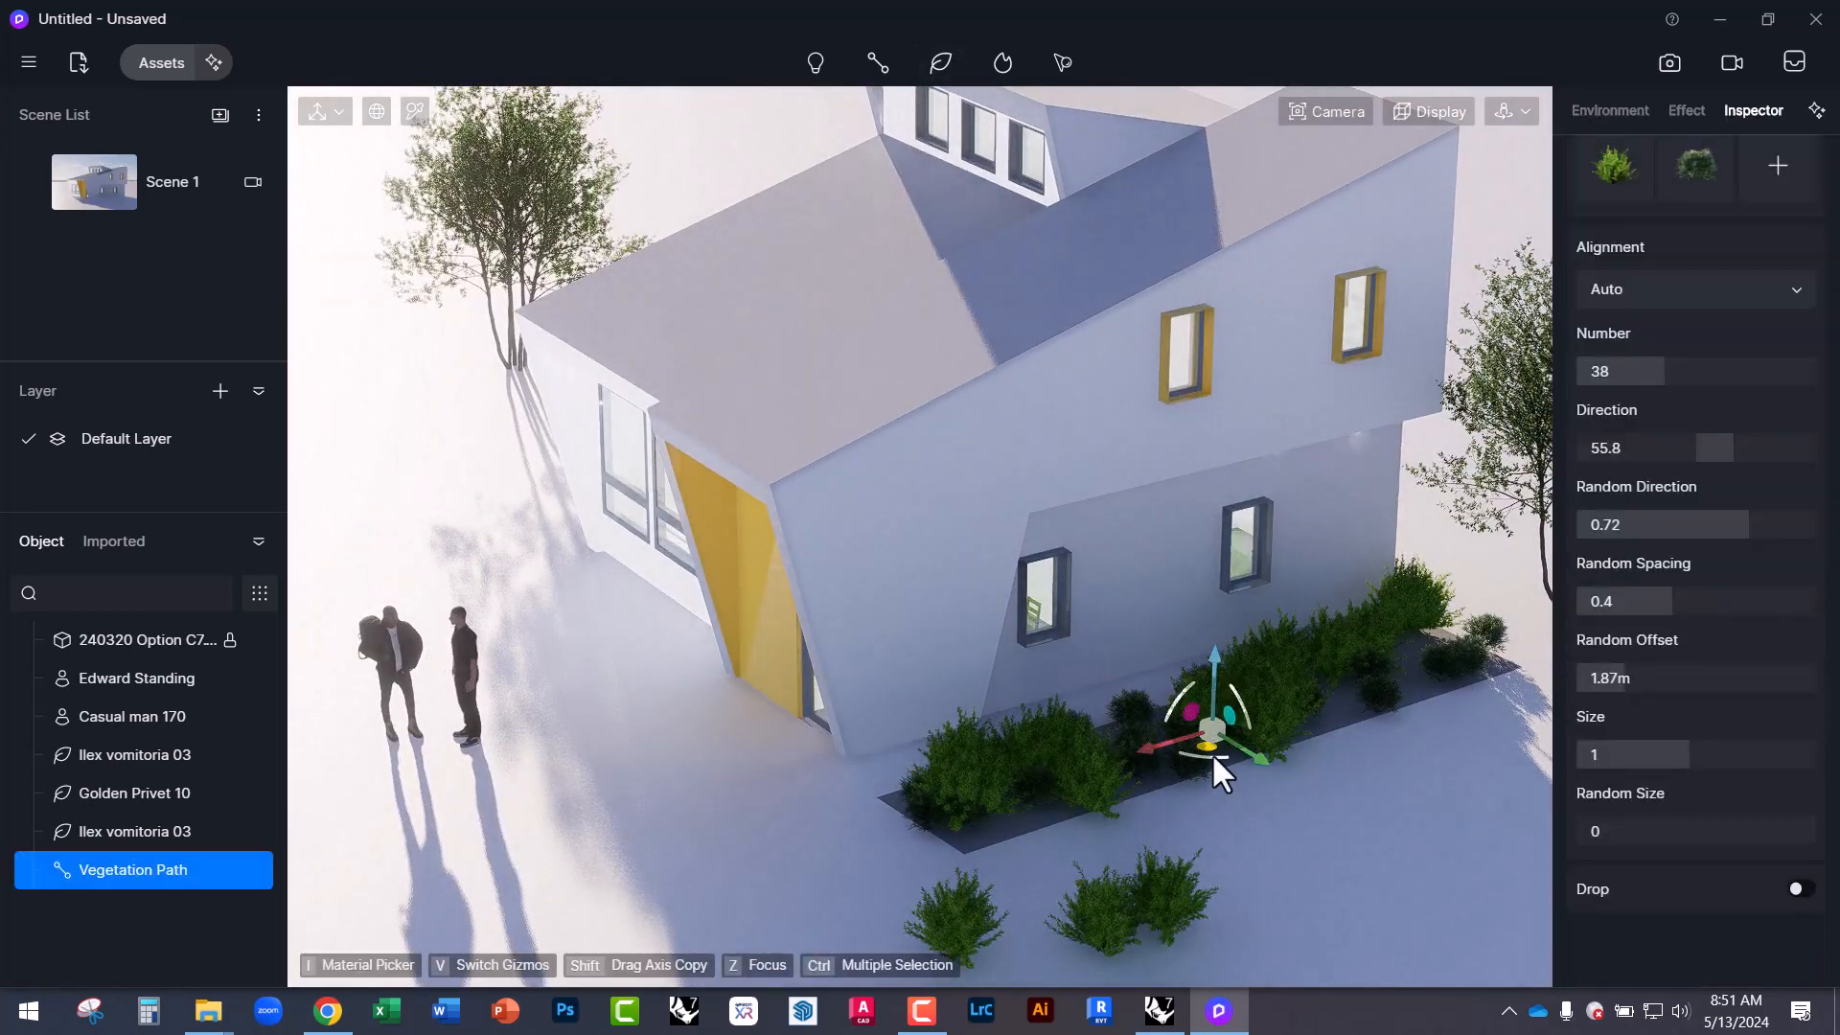
left_click_drag(1204, 742, 1119, 775)
right_click_drag(1326, 734, 1260, 910)
left_click_drag(1193, 825, 1176, 938)
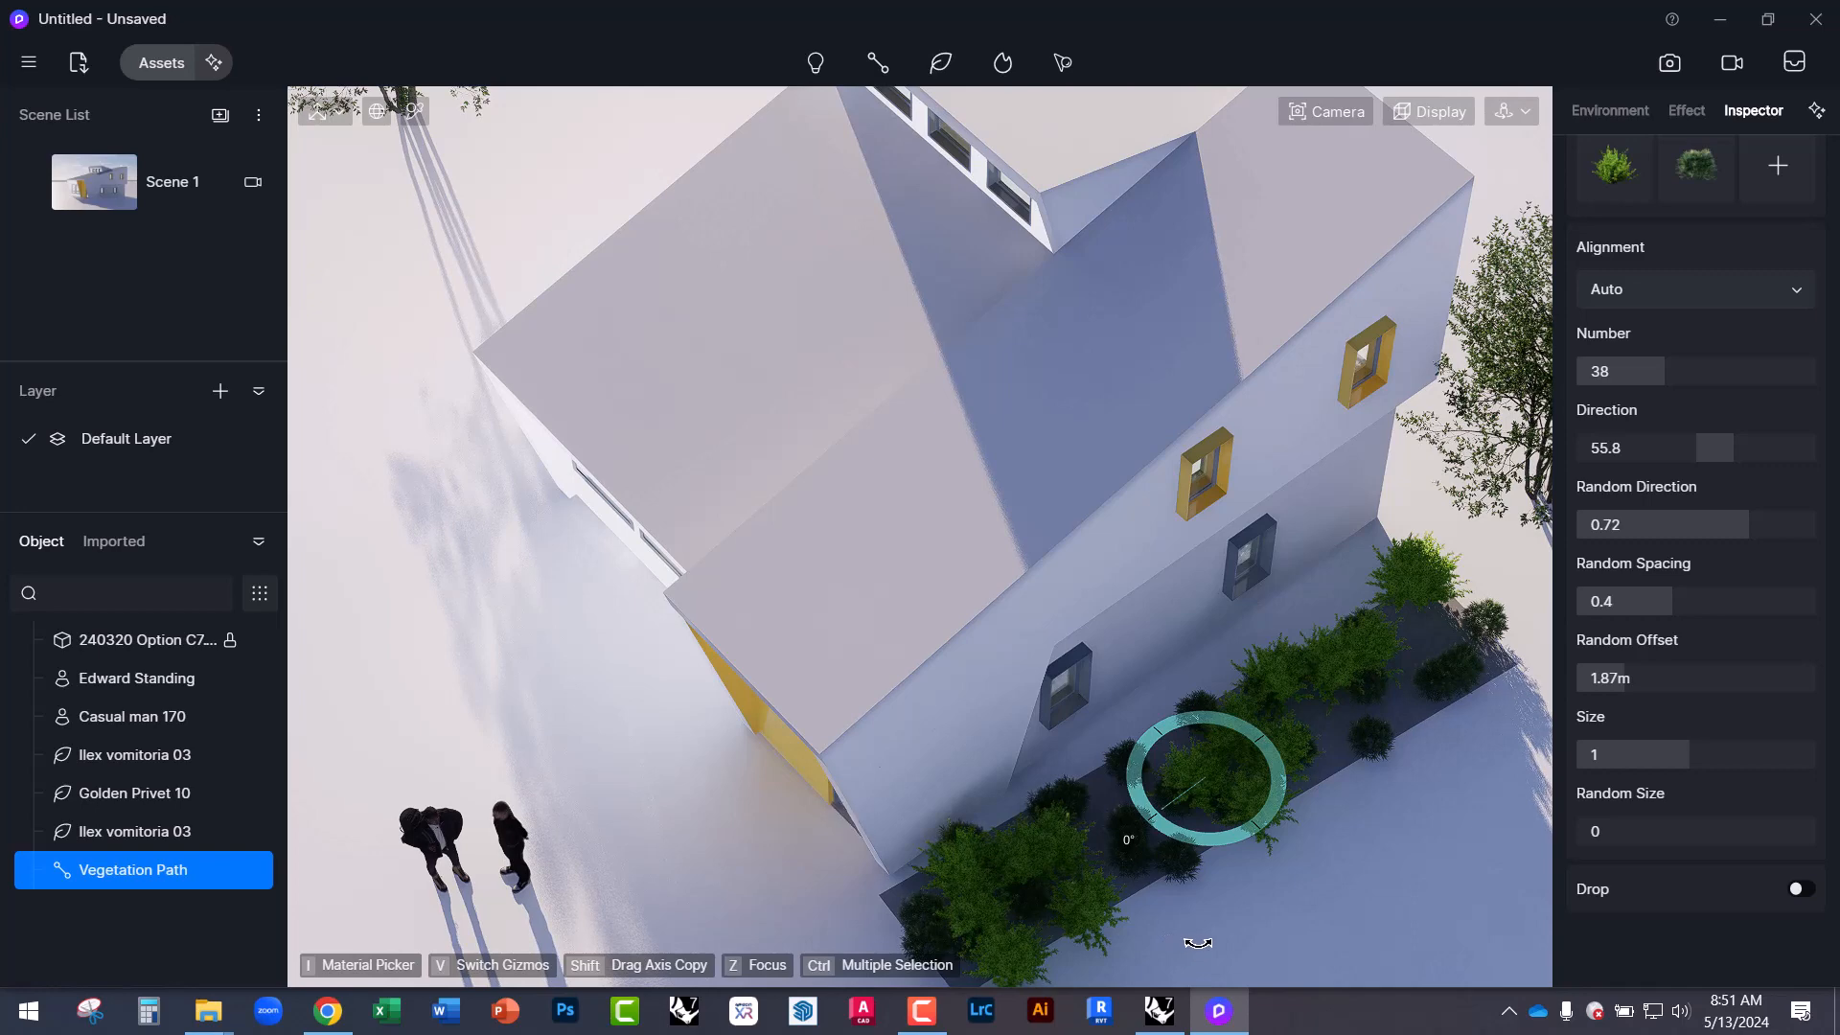
left_click_drag(1198, 942, 1196, 948)
right_click_drag(1421, 657, 1274, 423)
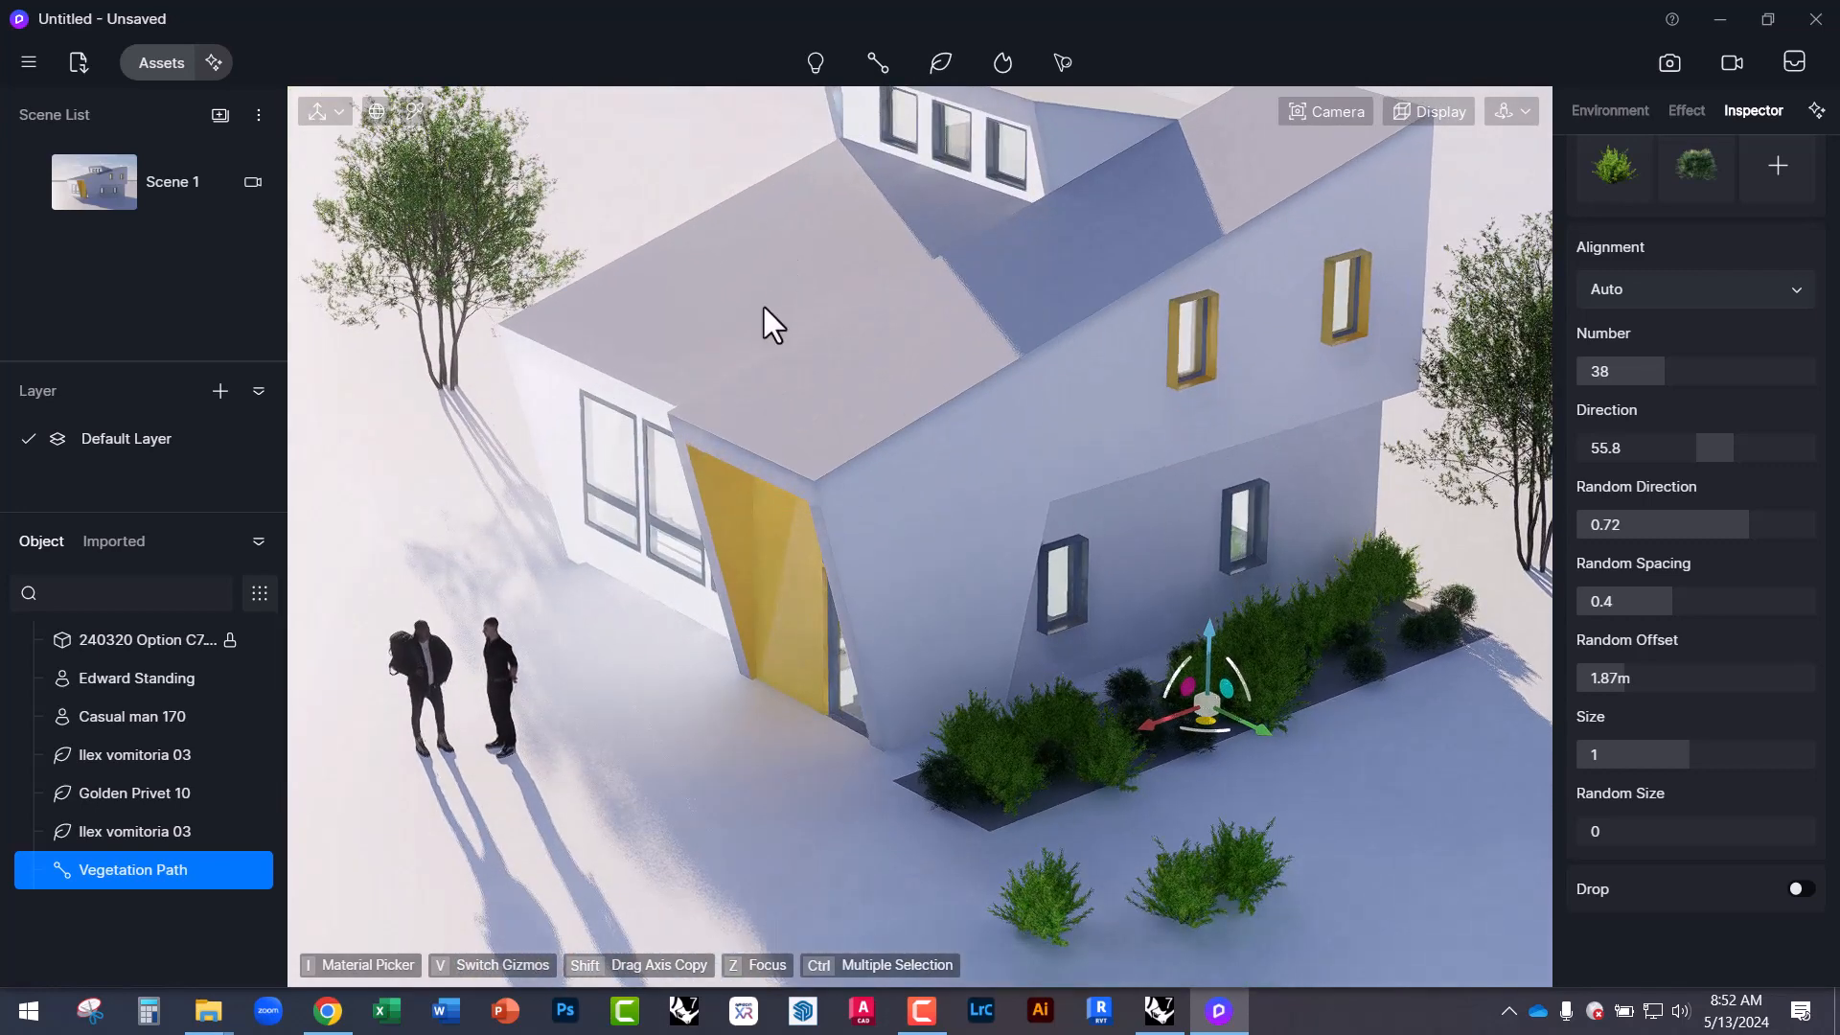
Return to the Scene 1 view, deselect the path, and reopen the asset library.
left_click(94, 192)
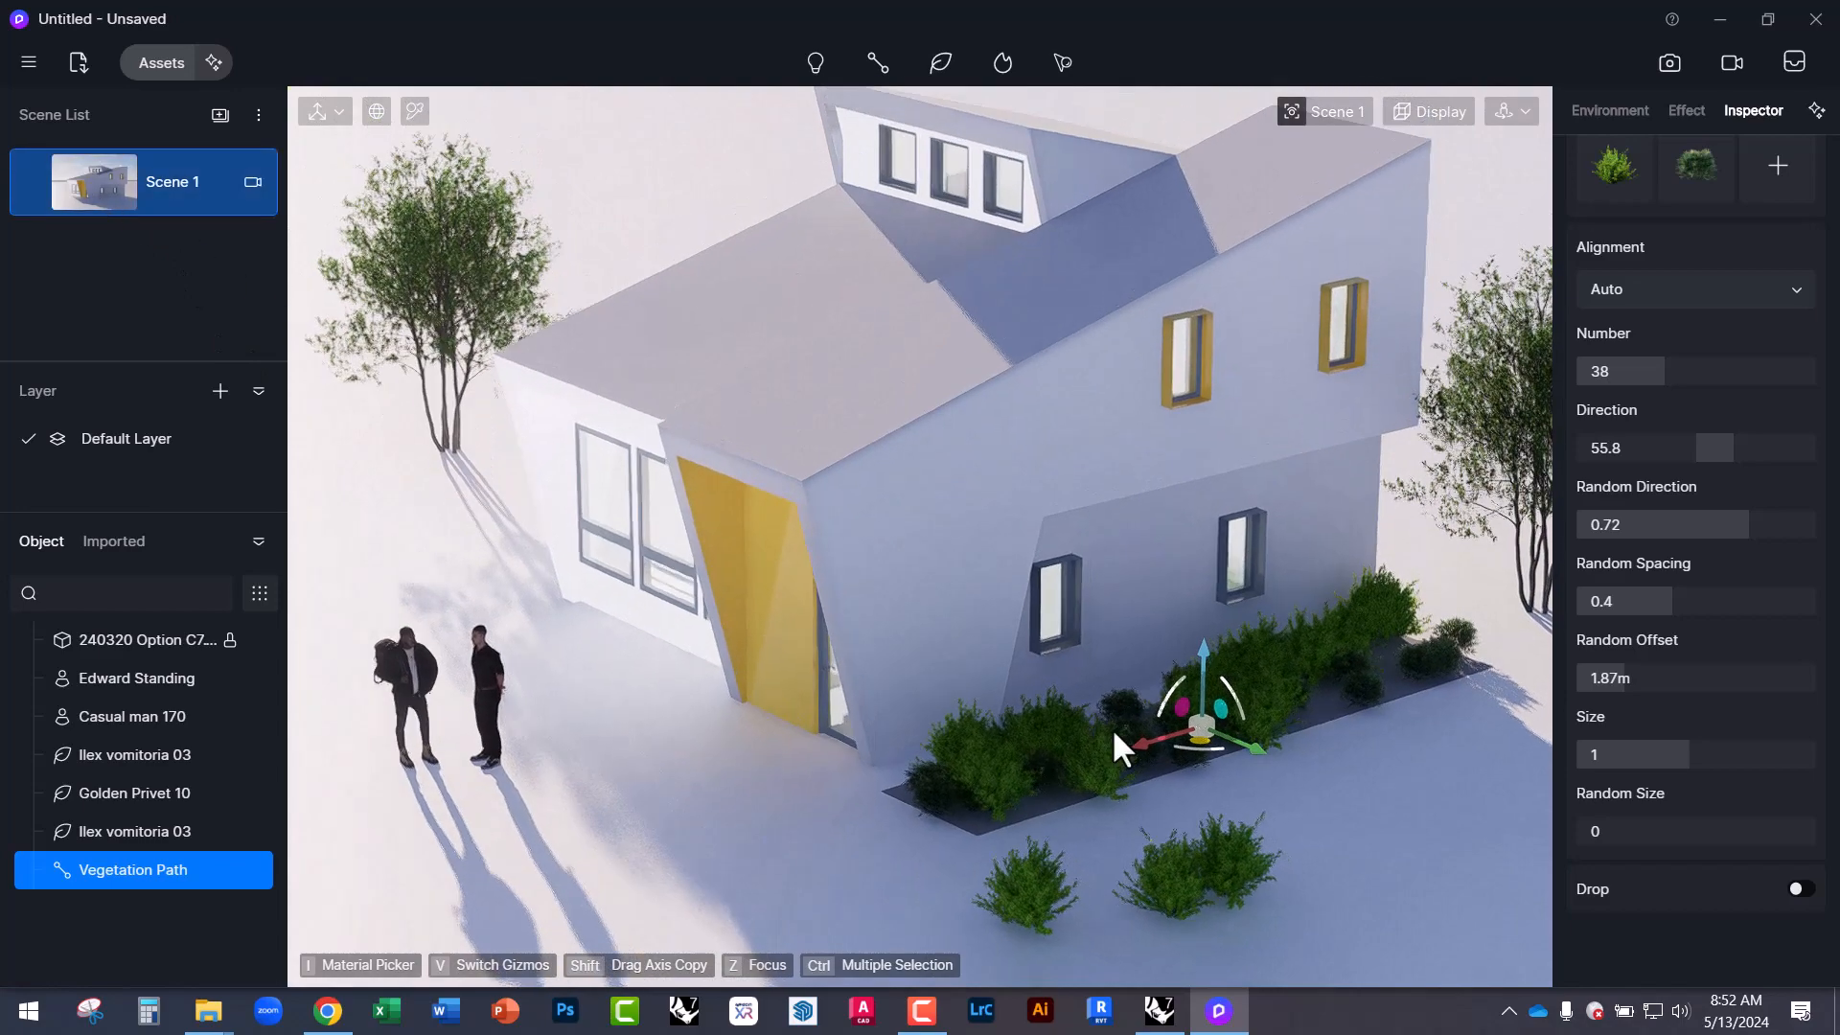
left_click(762, 238)
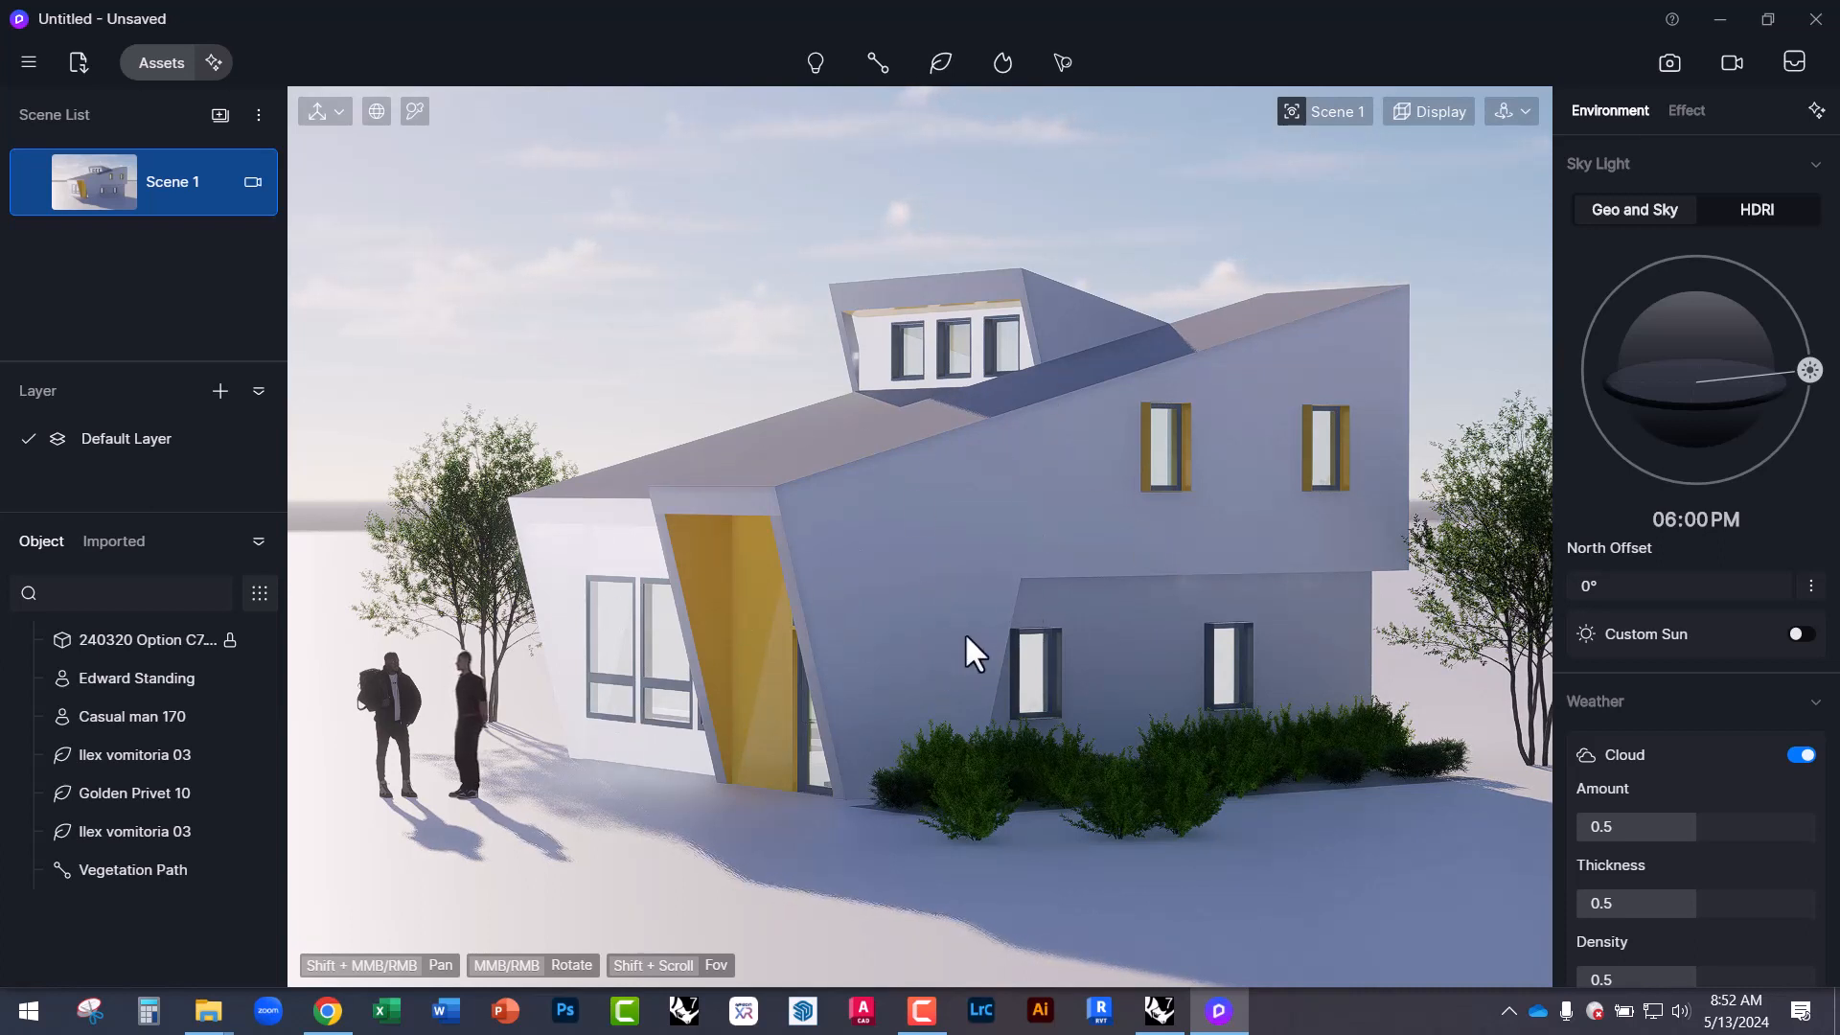
left_click(169, 65)
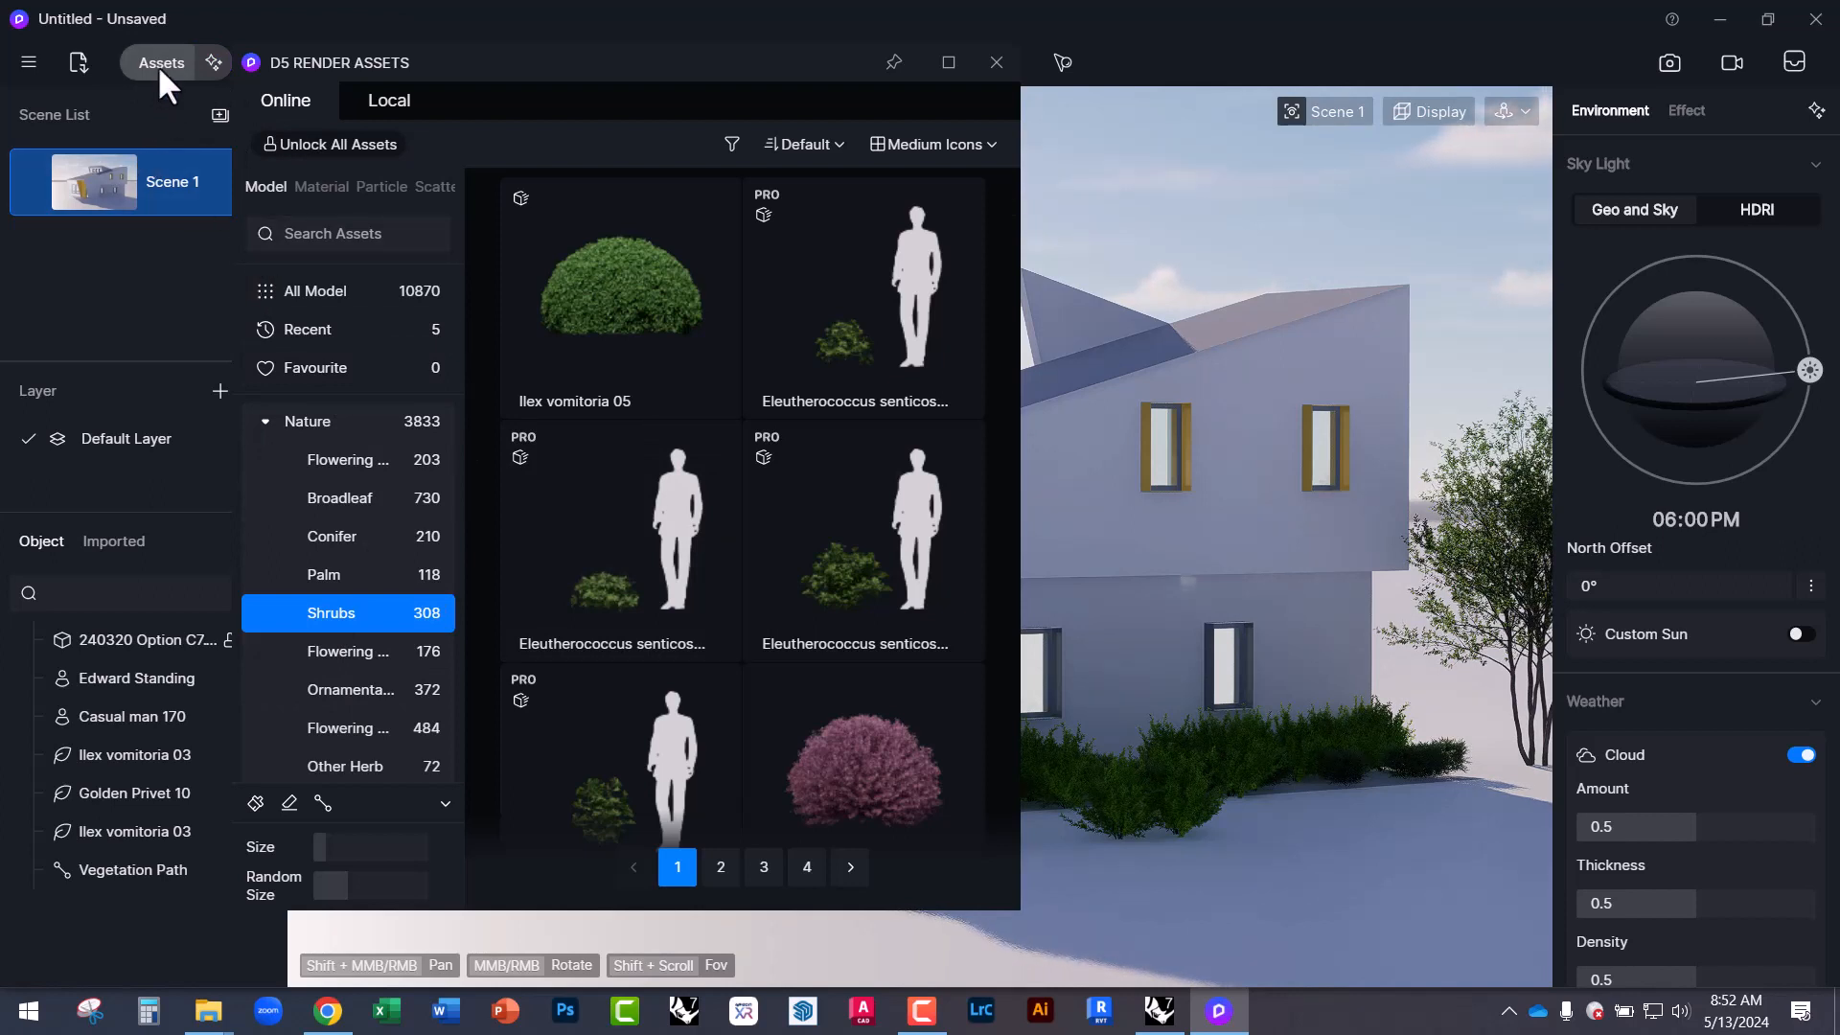
Browse Material > Metal and download Black Matte Metal.
left_click_drag(410, 61, 477, 80)
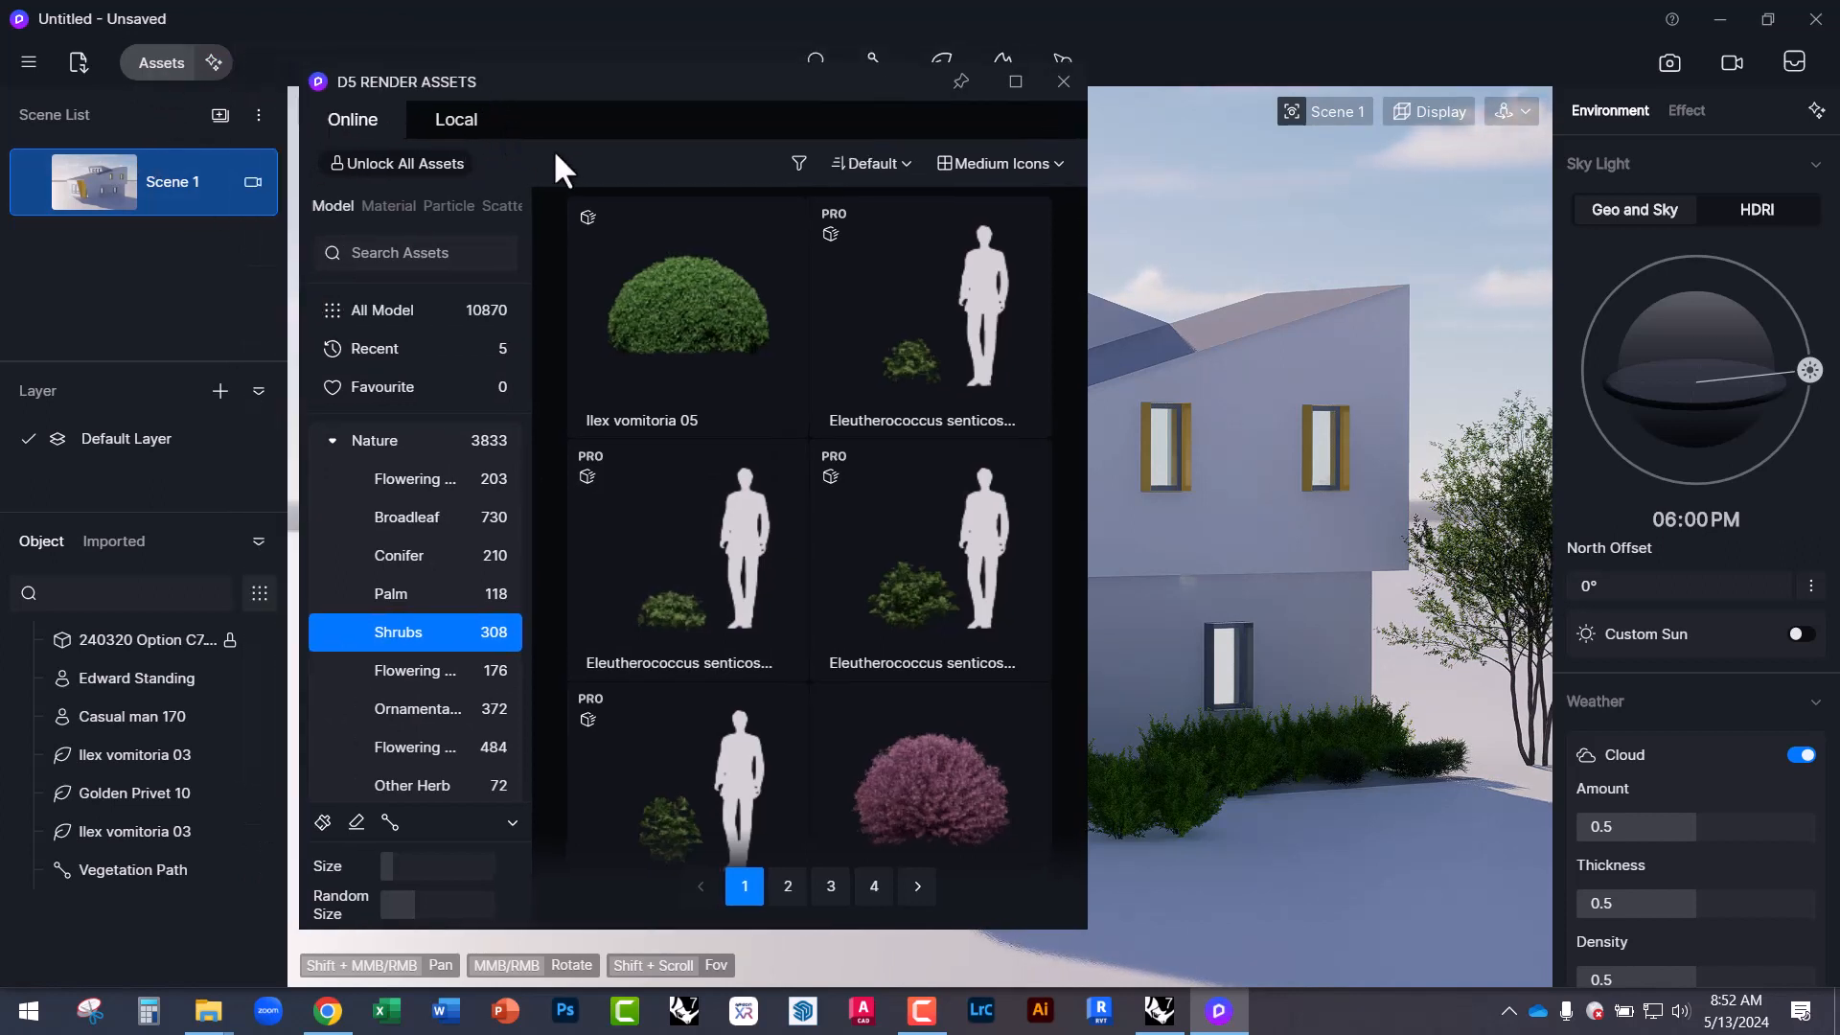
left_click(383, 205)
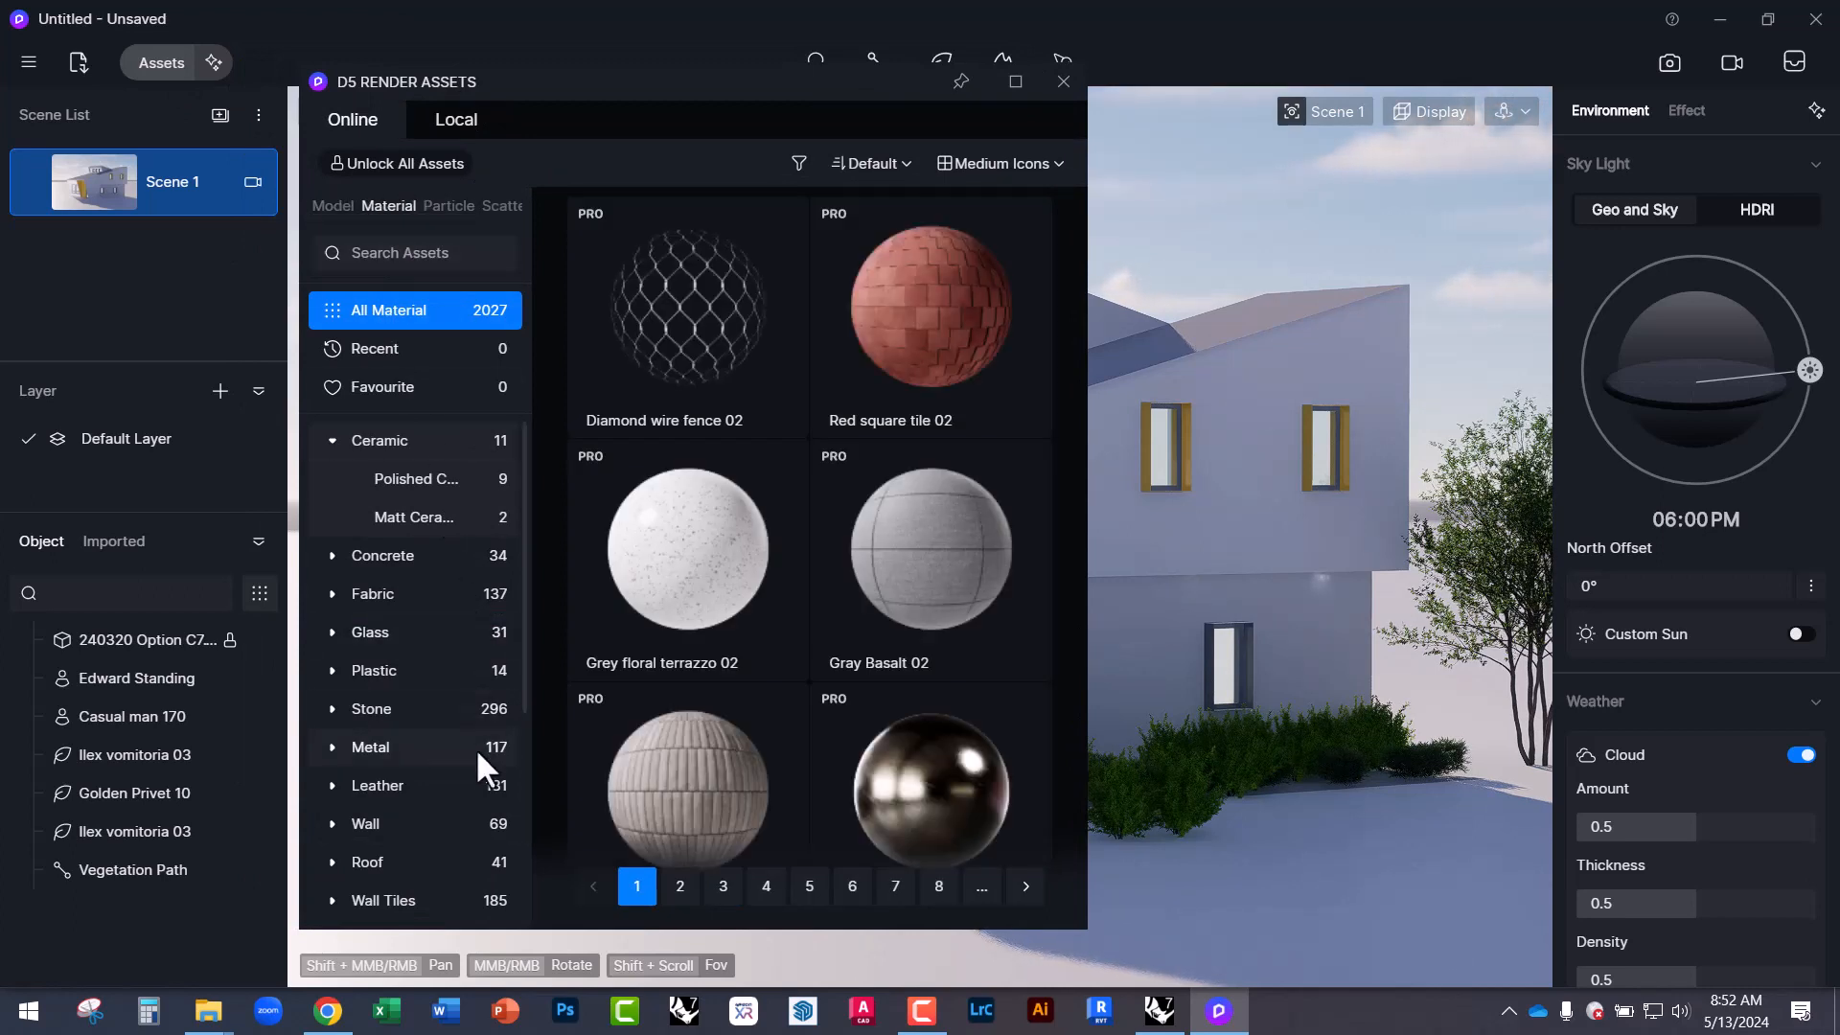
left_click(381, 668)
scroll(747, 690, "down", 3)
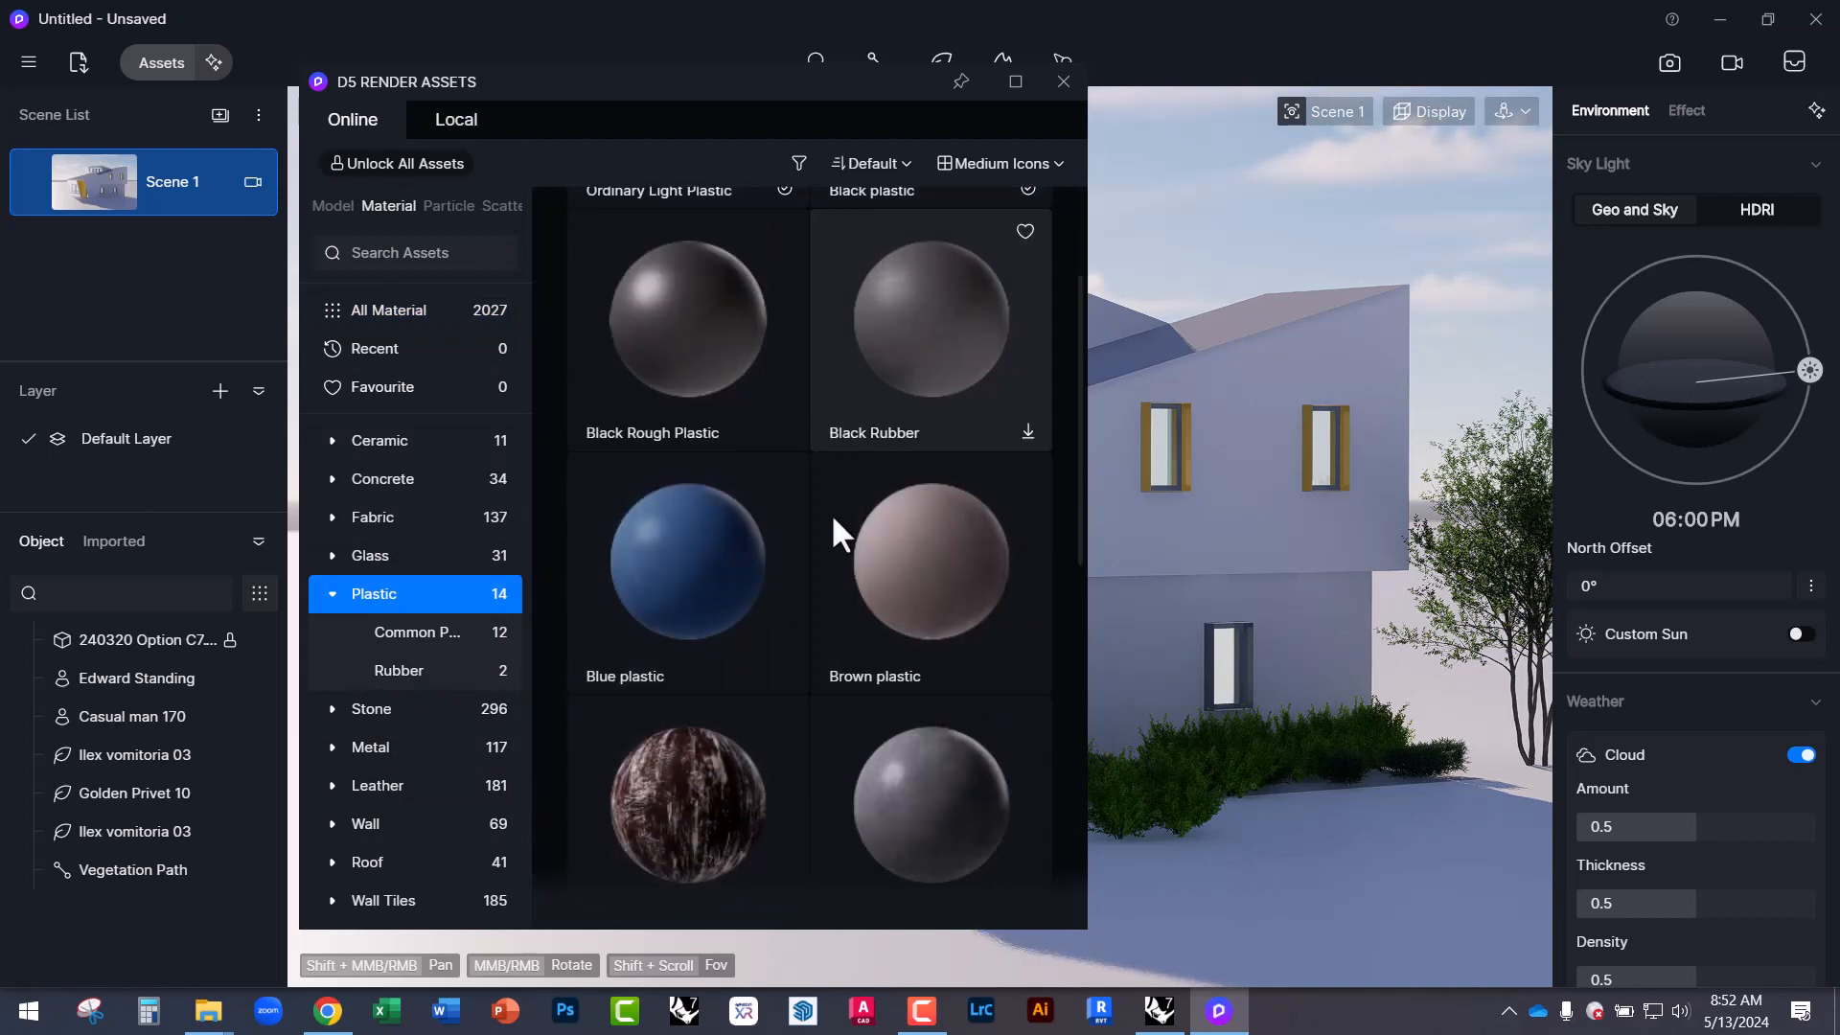
left_click(370, 721)
left_click(360, 826)
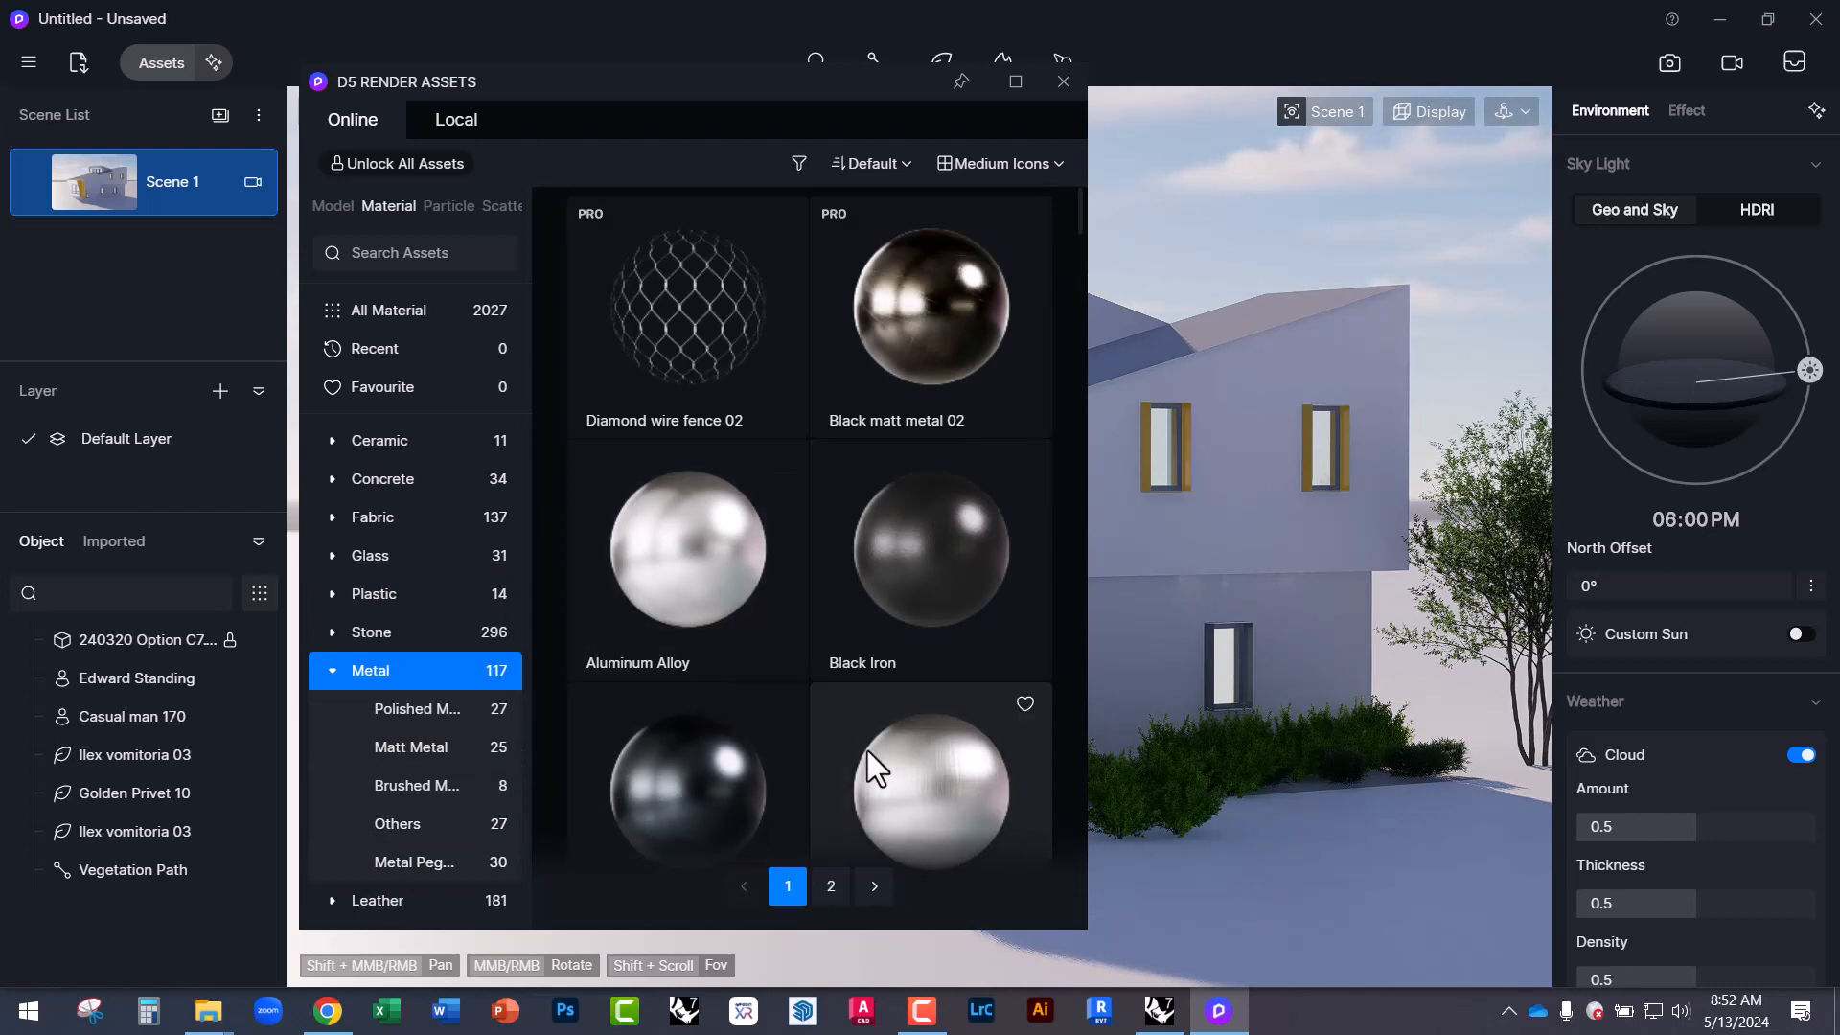
scroll(866, 750, "down", 2)
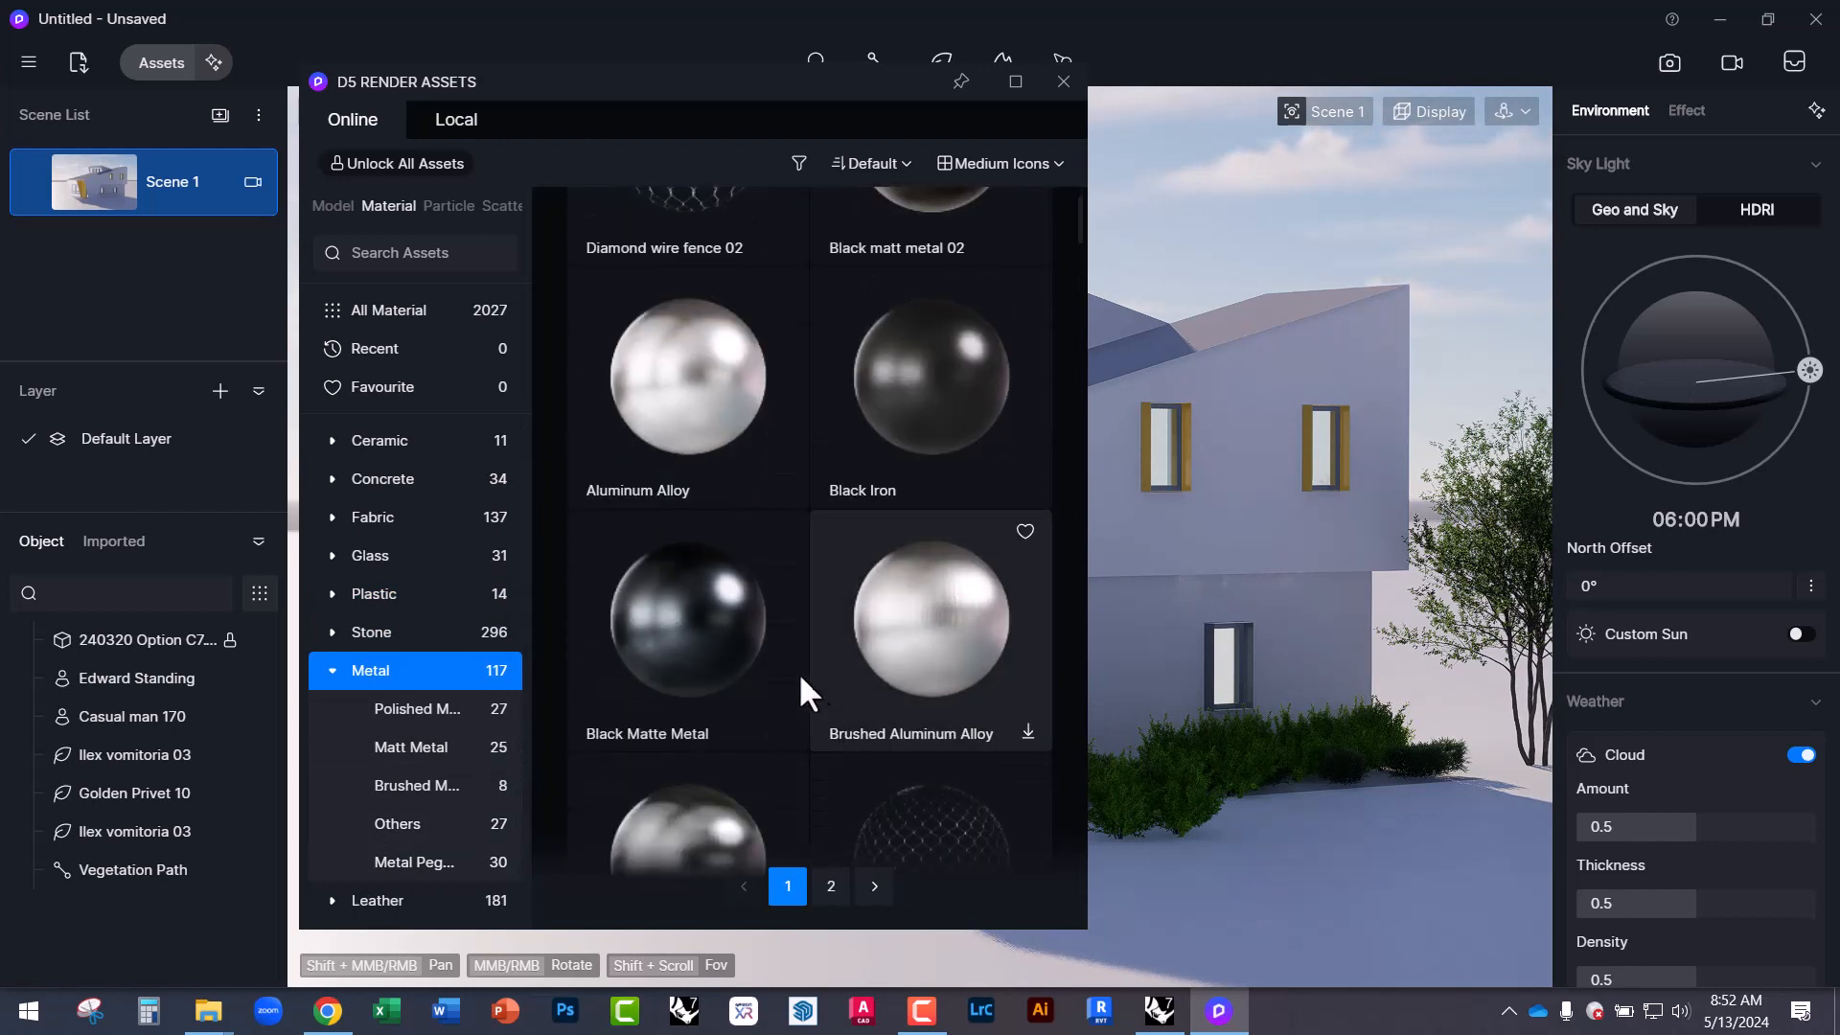
left_click(703, 634)
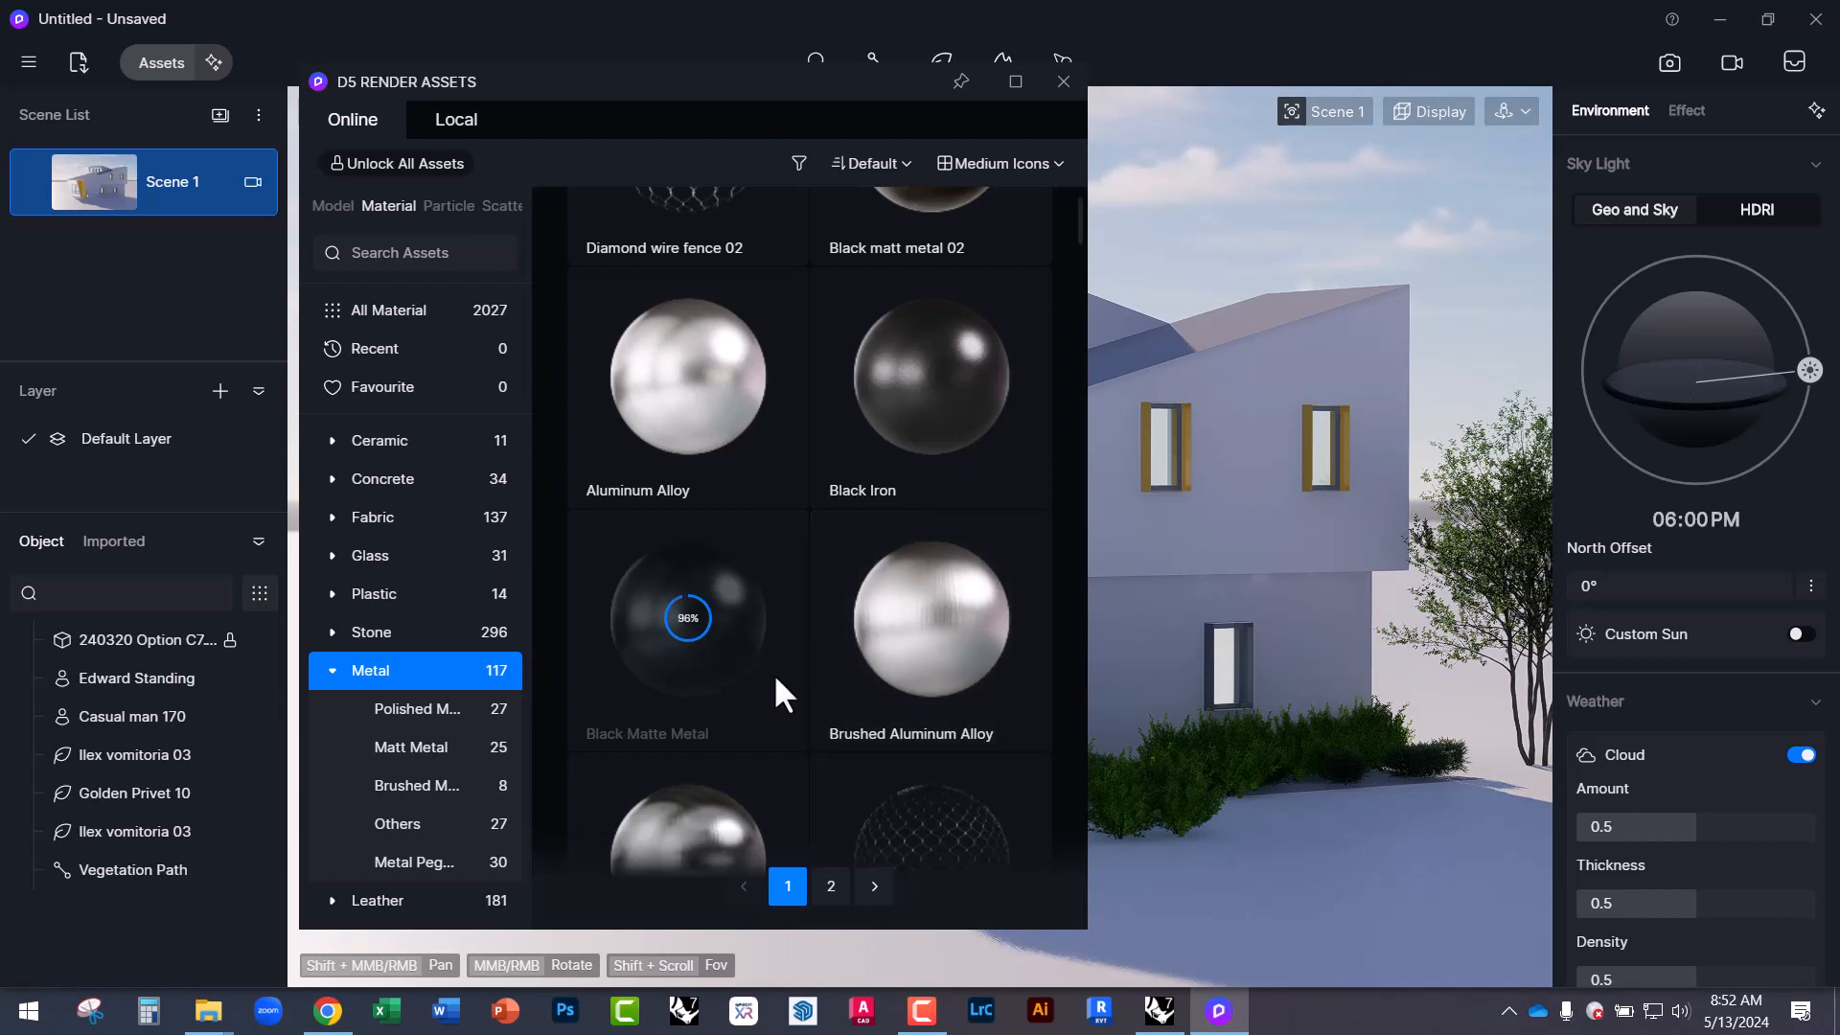
Apply Black Matte Metal to the window frames and close the library.
left_click_drag(665, 91, 429, 107)
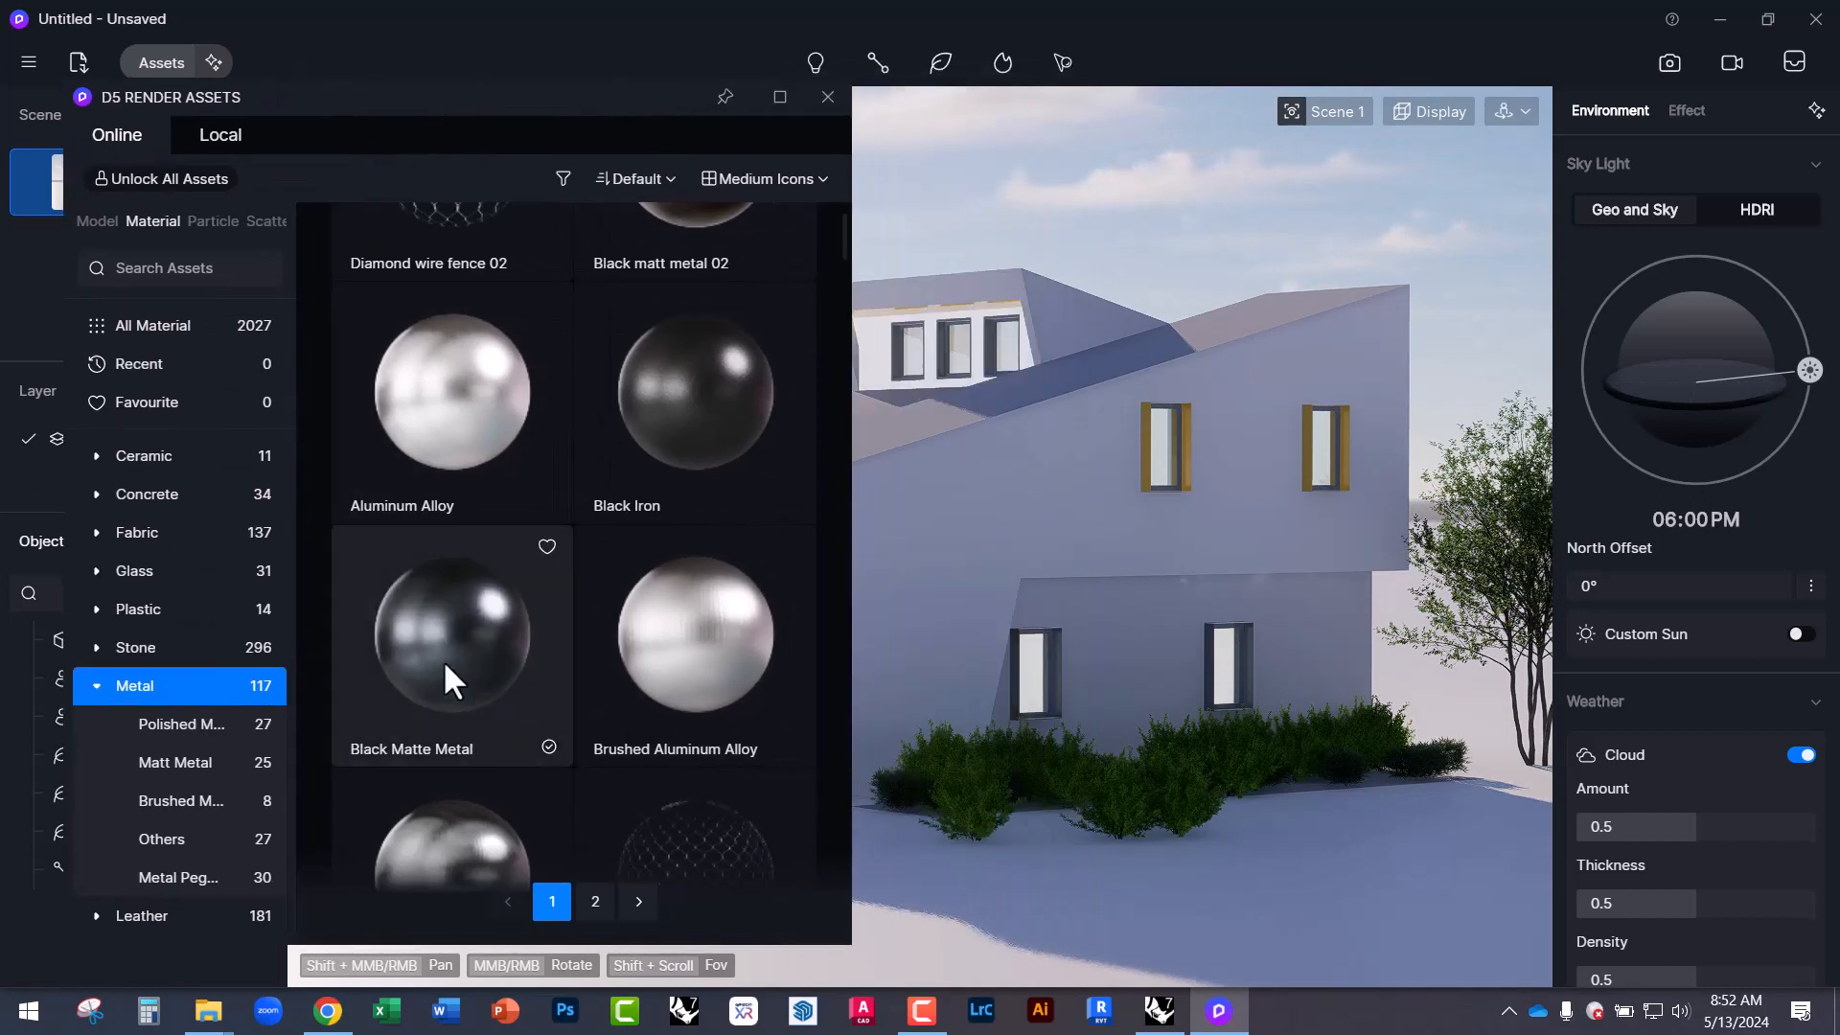
left_click(441, 659)
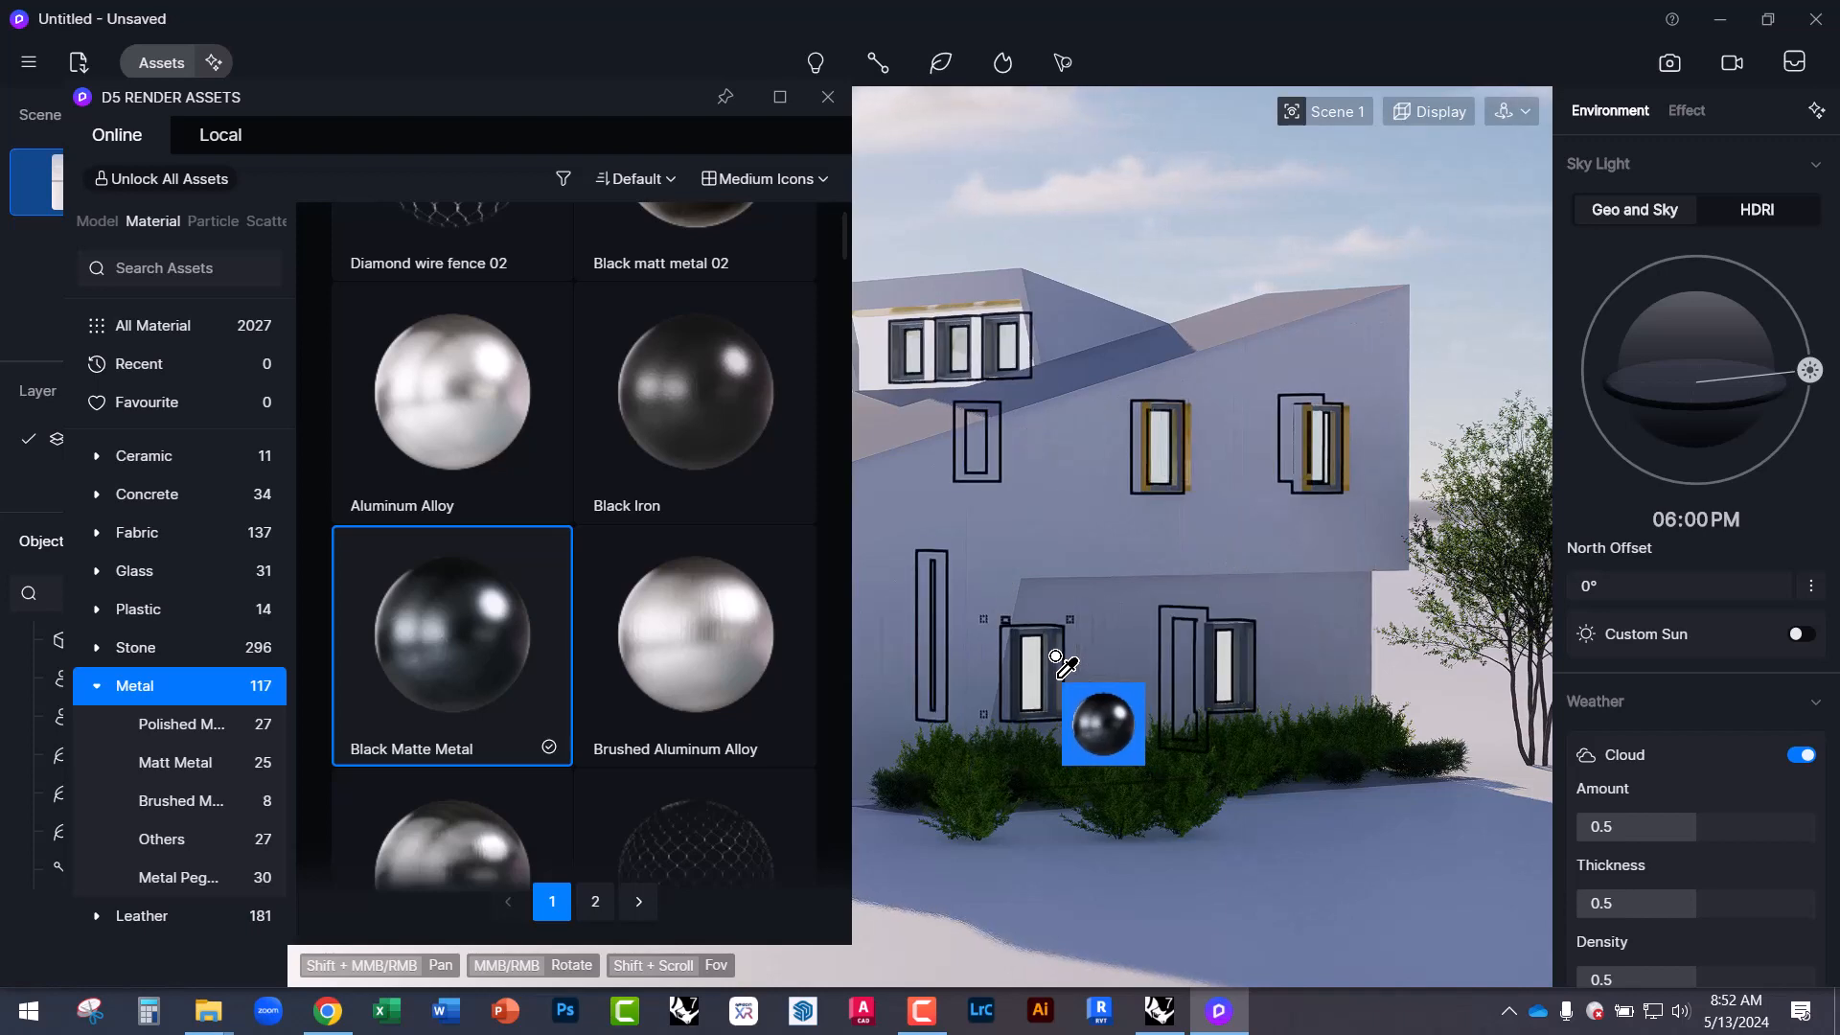
left_click(1059, 665)
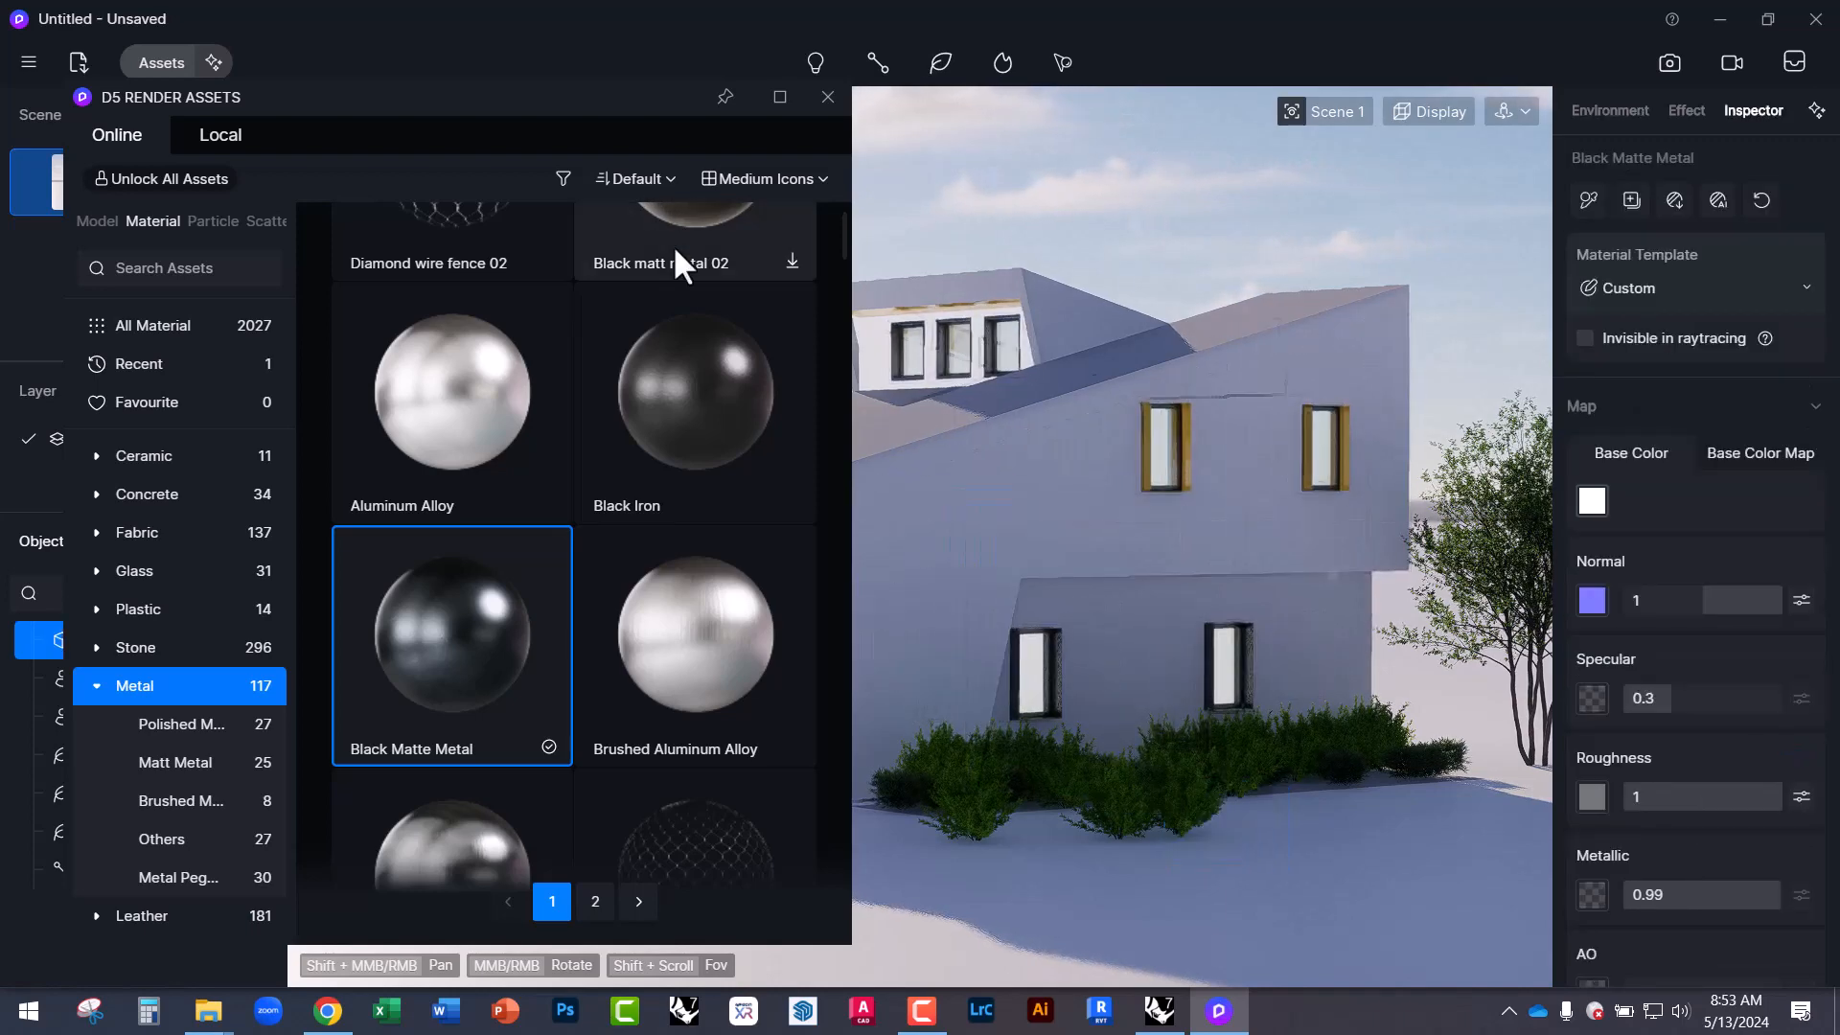
left_click(828, 97)
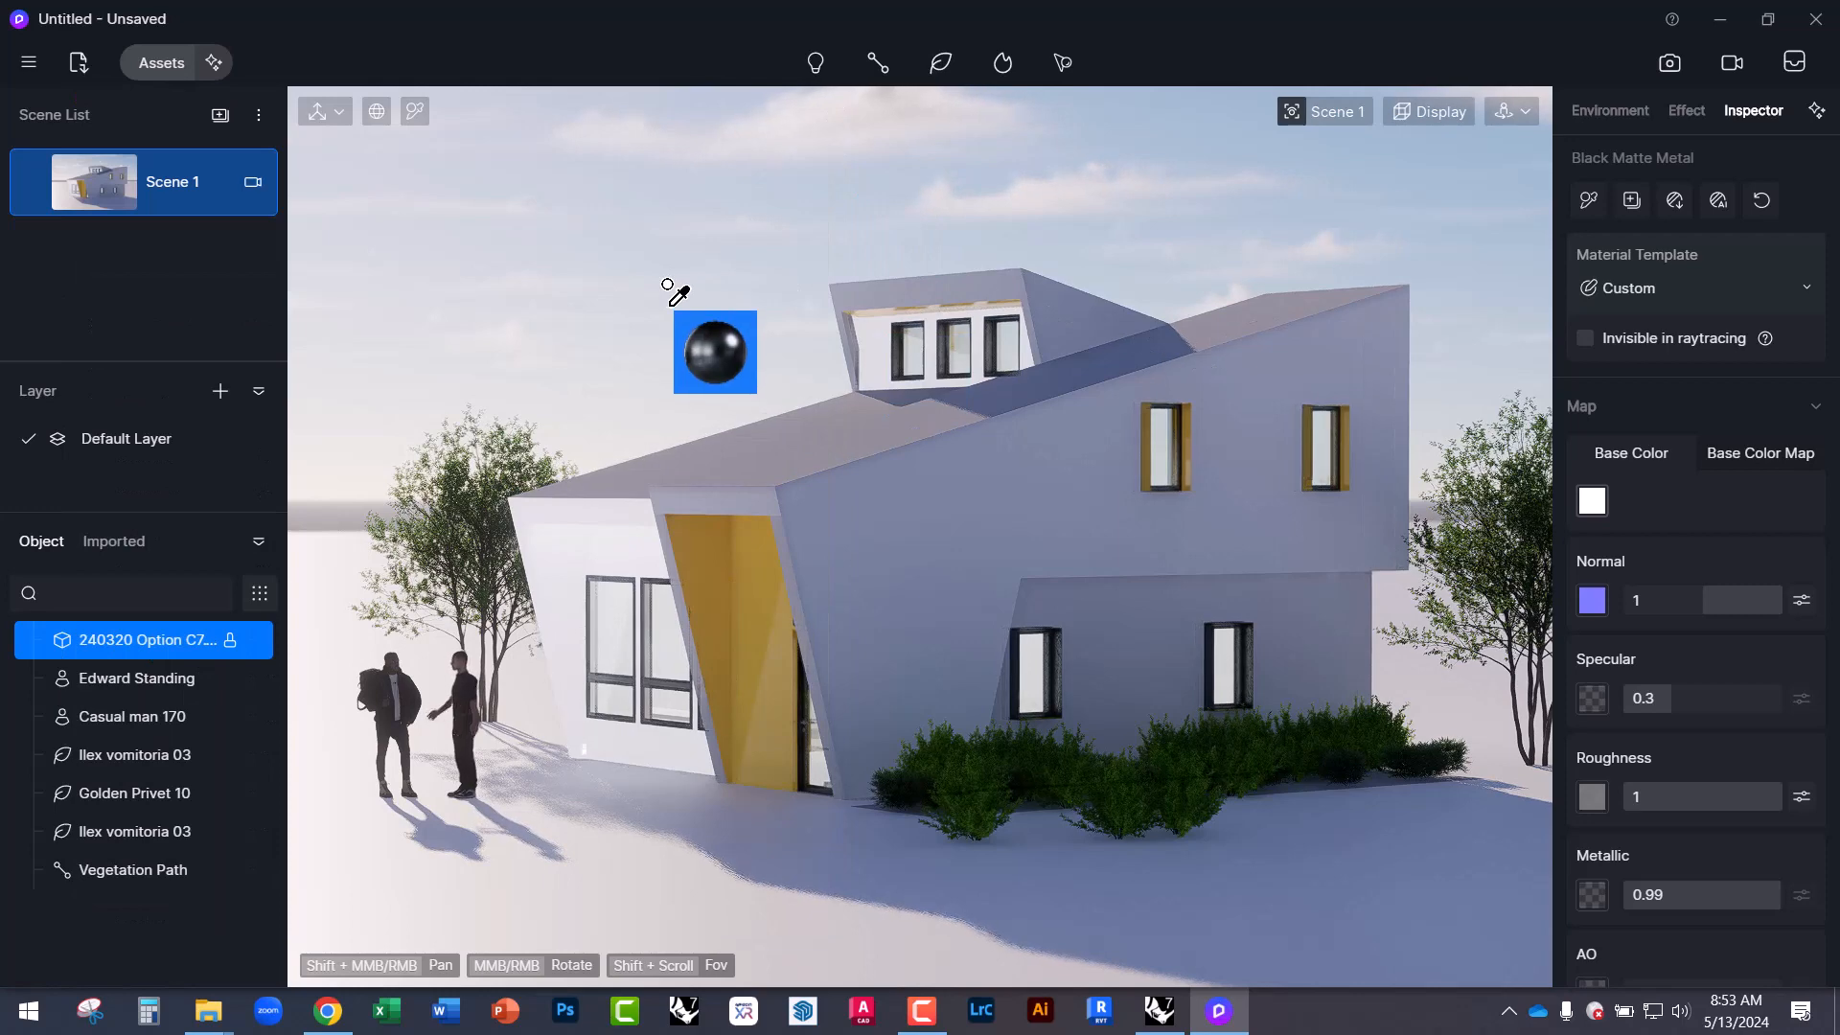
key("Escape")
Zoom into the windows and turn off the camera's Depth of Field.
scroll(1090, 710, "up", 10)
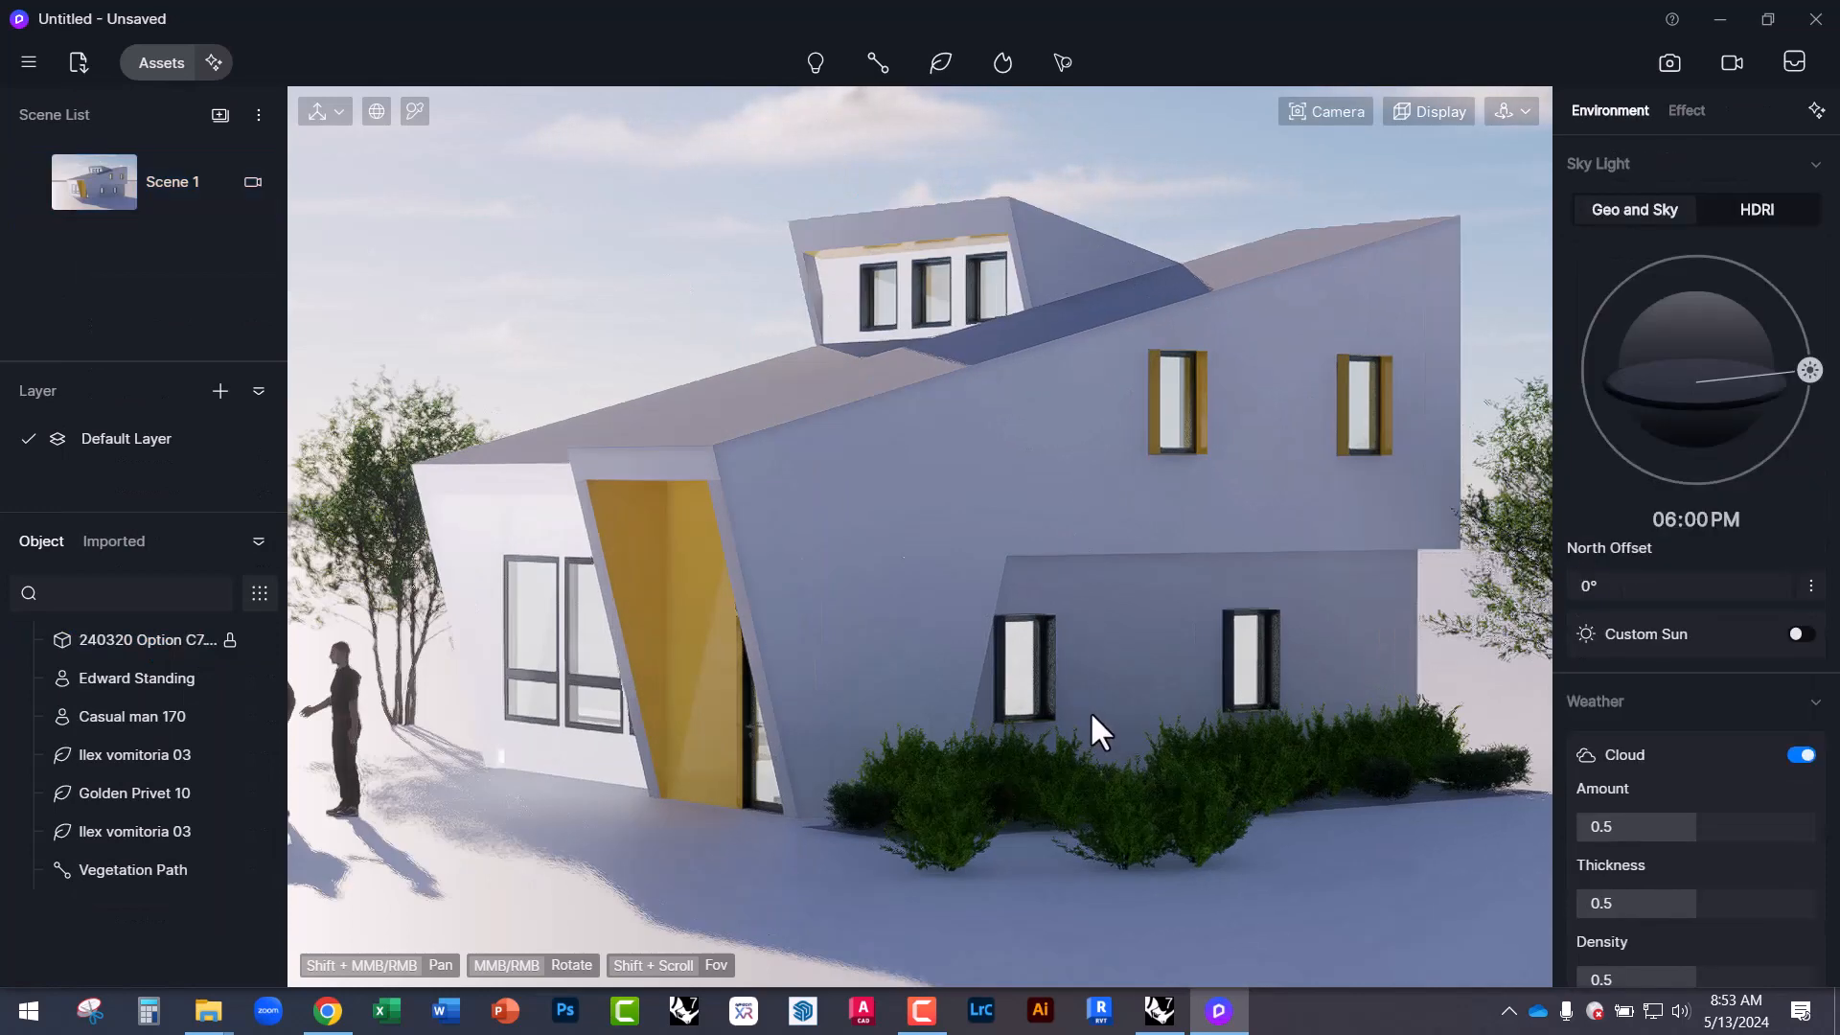
scroll(1085, 709, "up", 10)
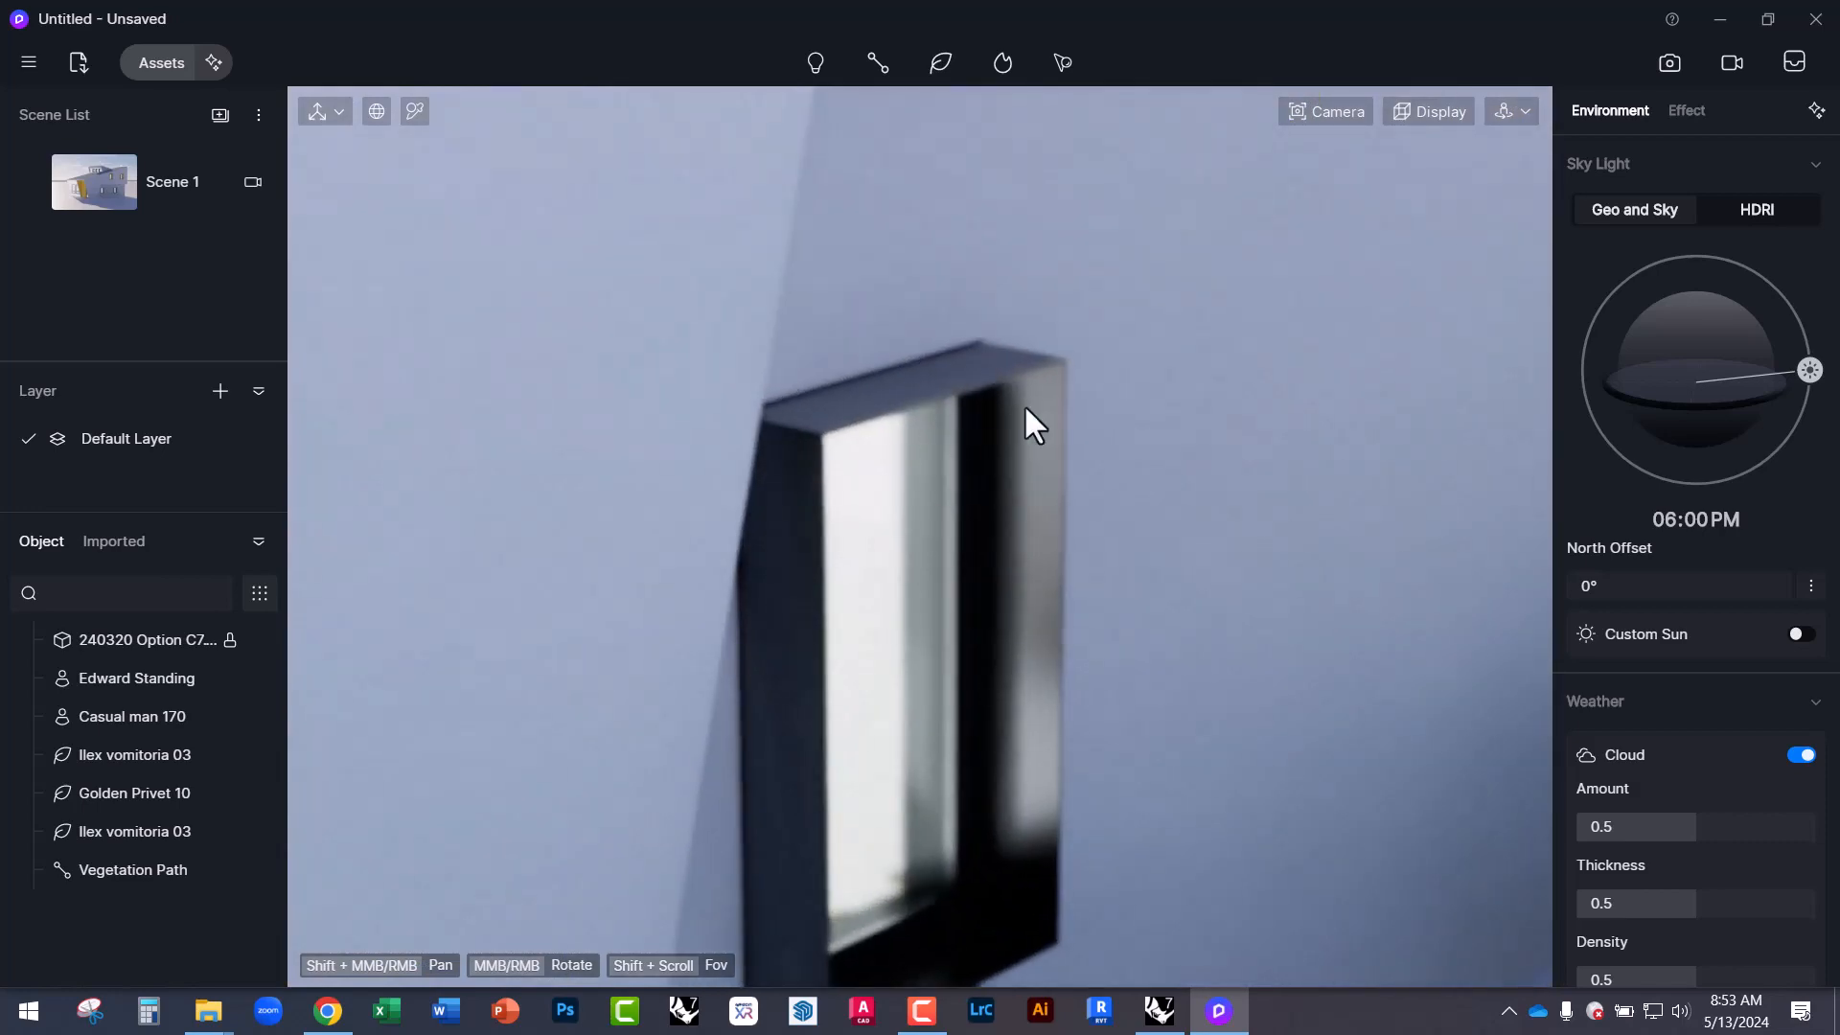
scroll(1057, 550, "down", 6)
scroll(1041, 566, "down", 8)
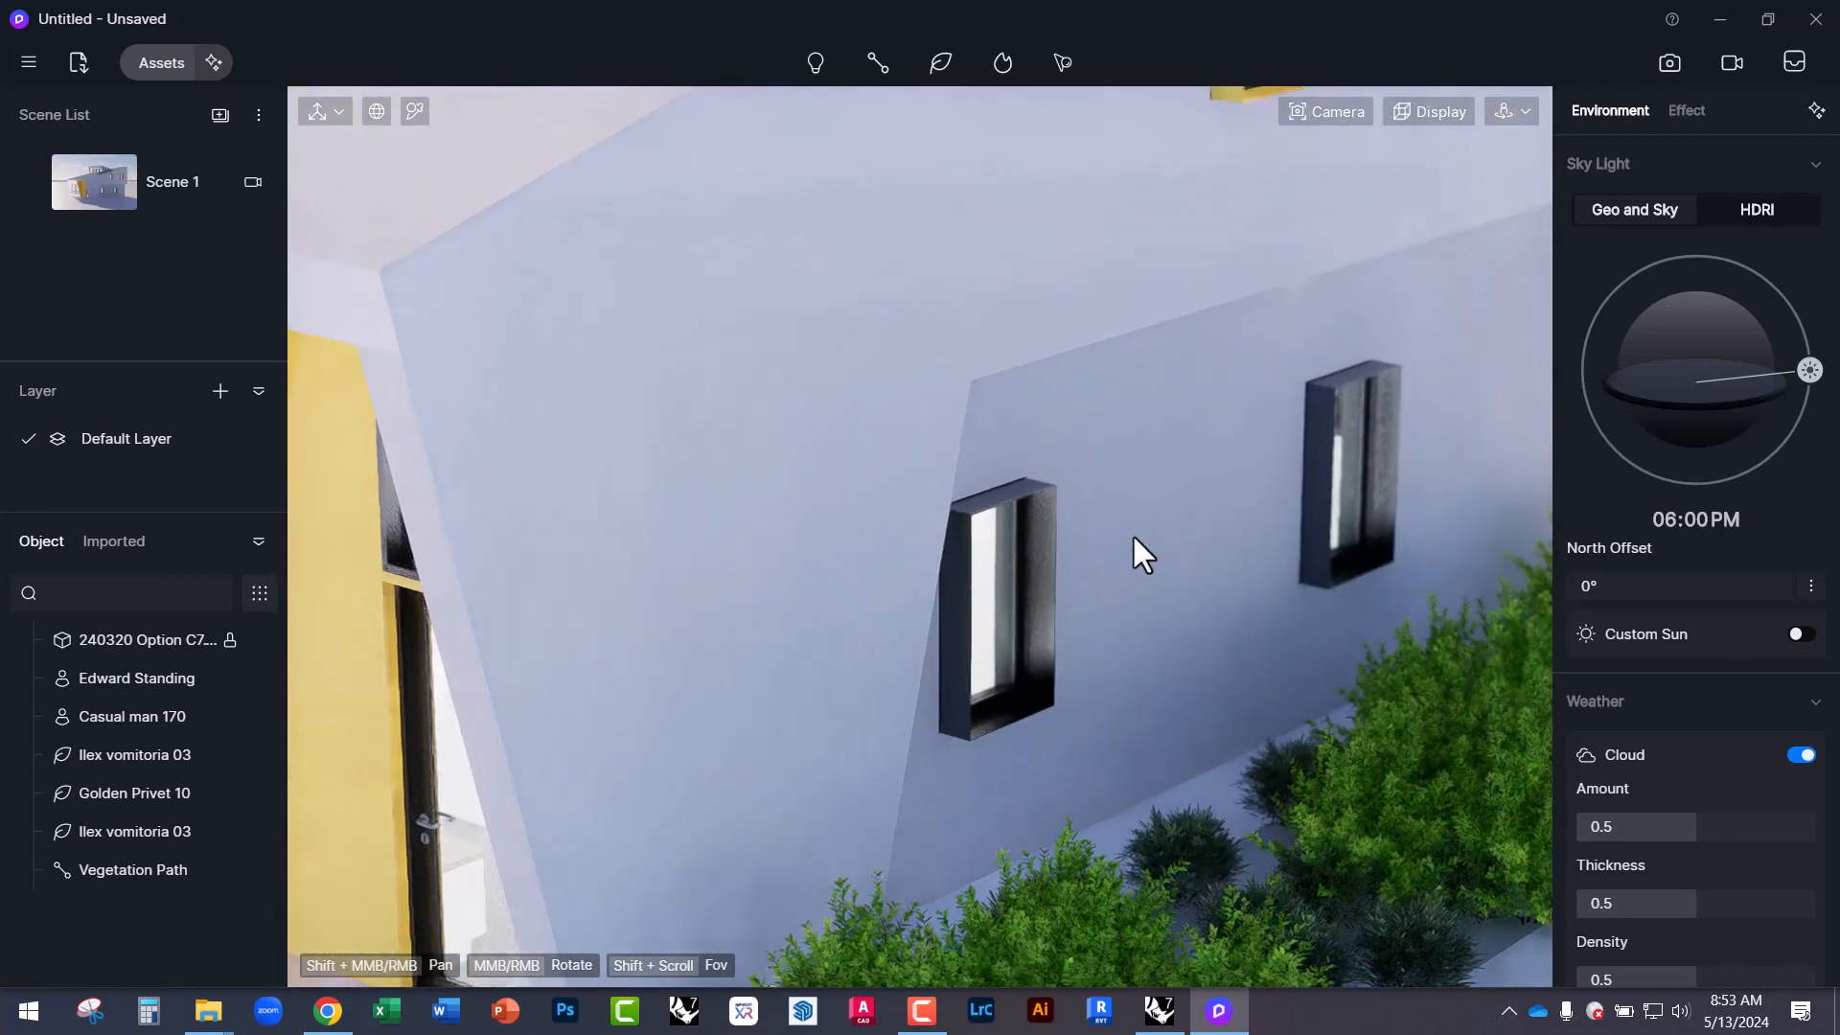
left_click(1344, 111)
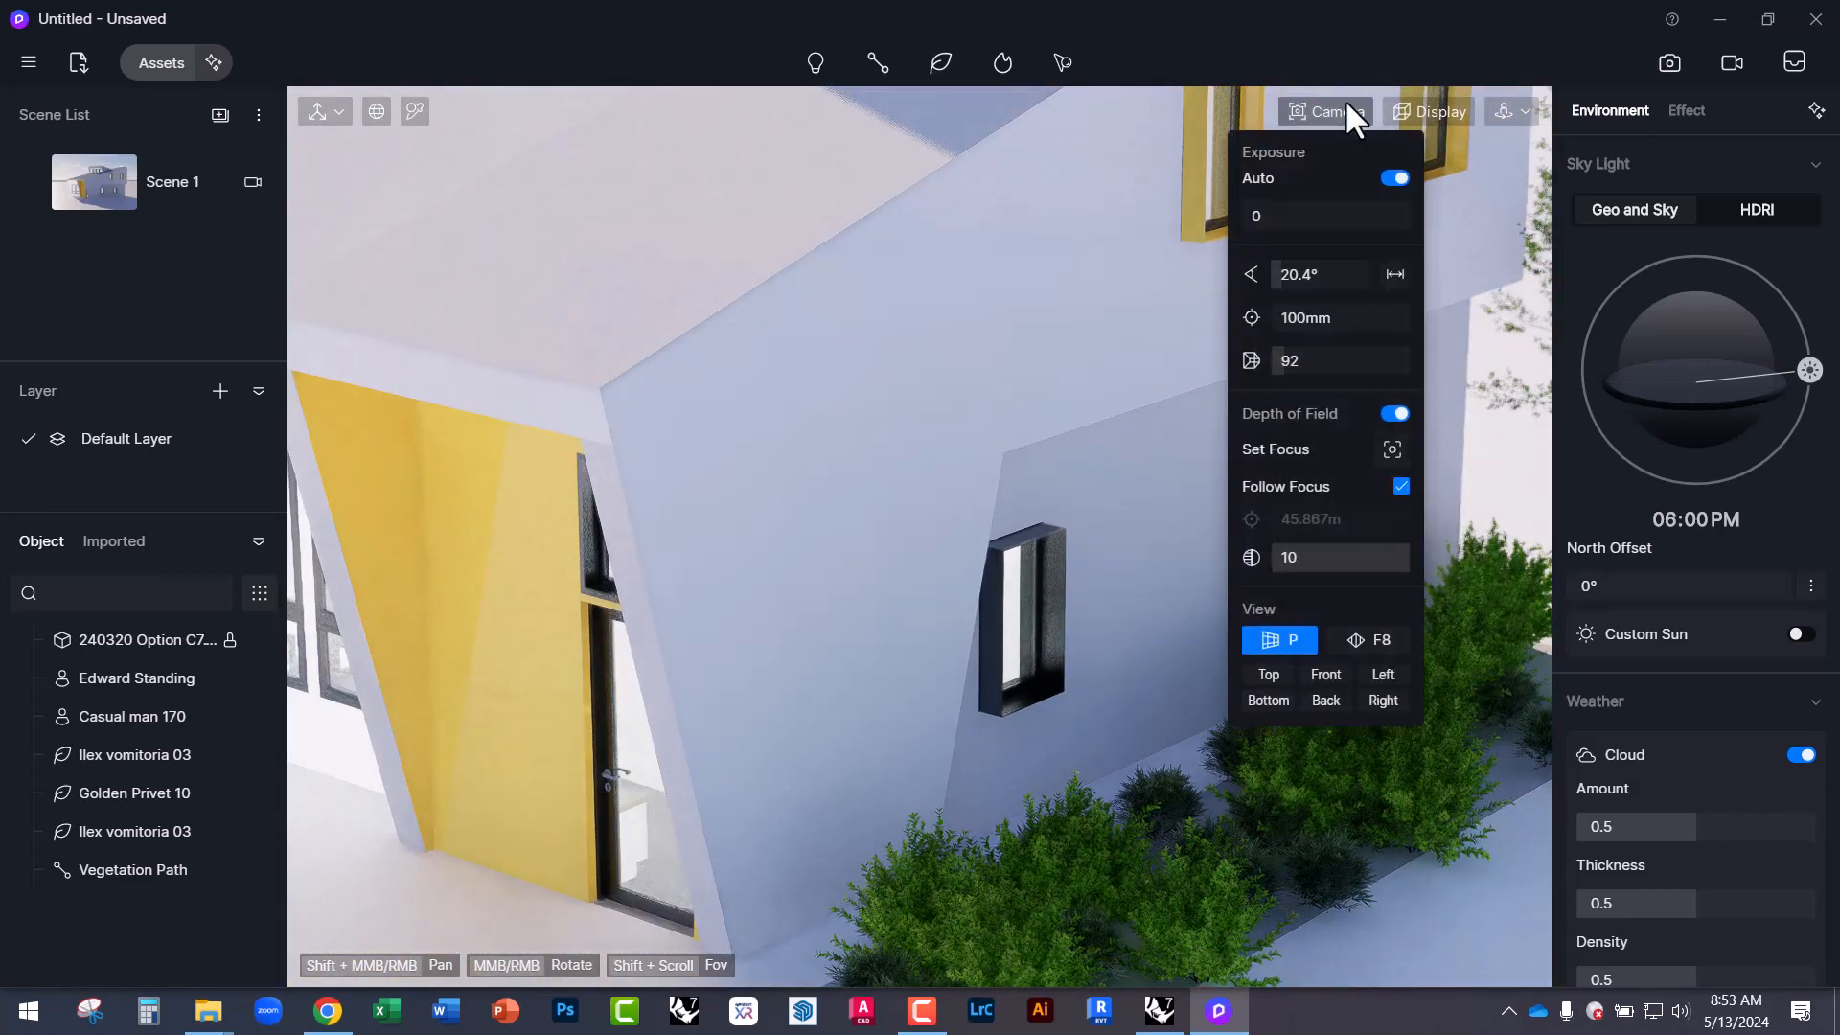
left_click(1393, 414)
scroll(928, 669, "up", 10)
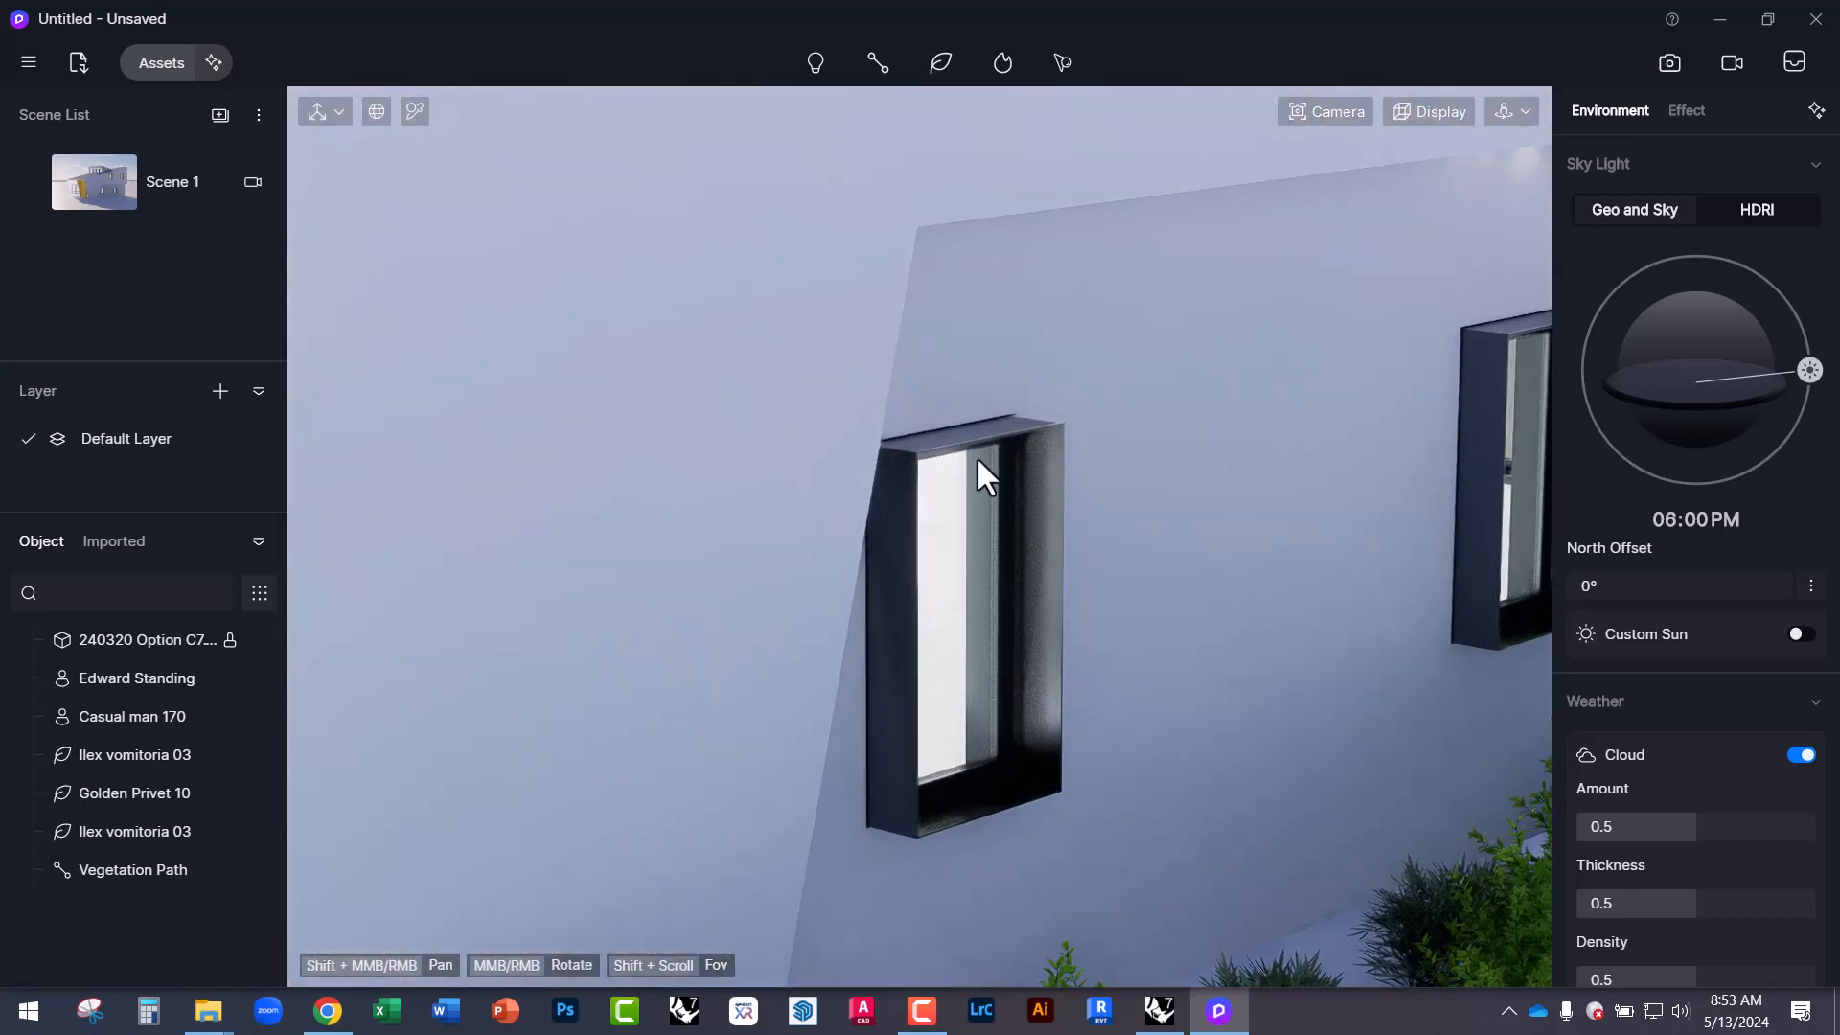
scroll(1040, 733, "down", 3)
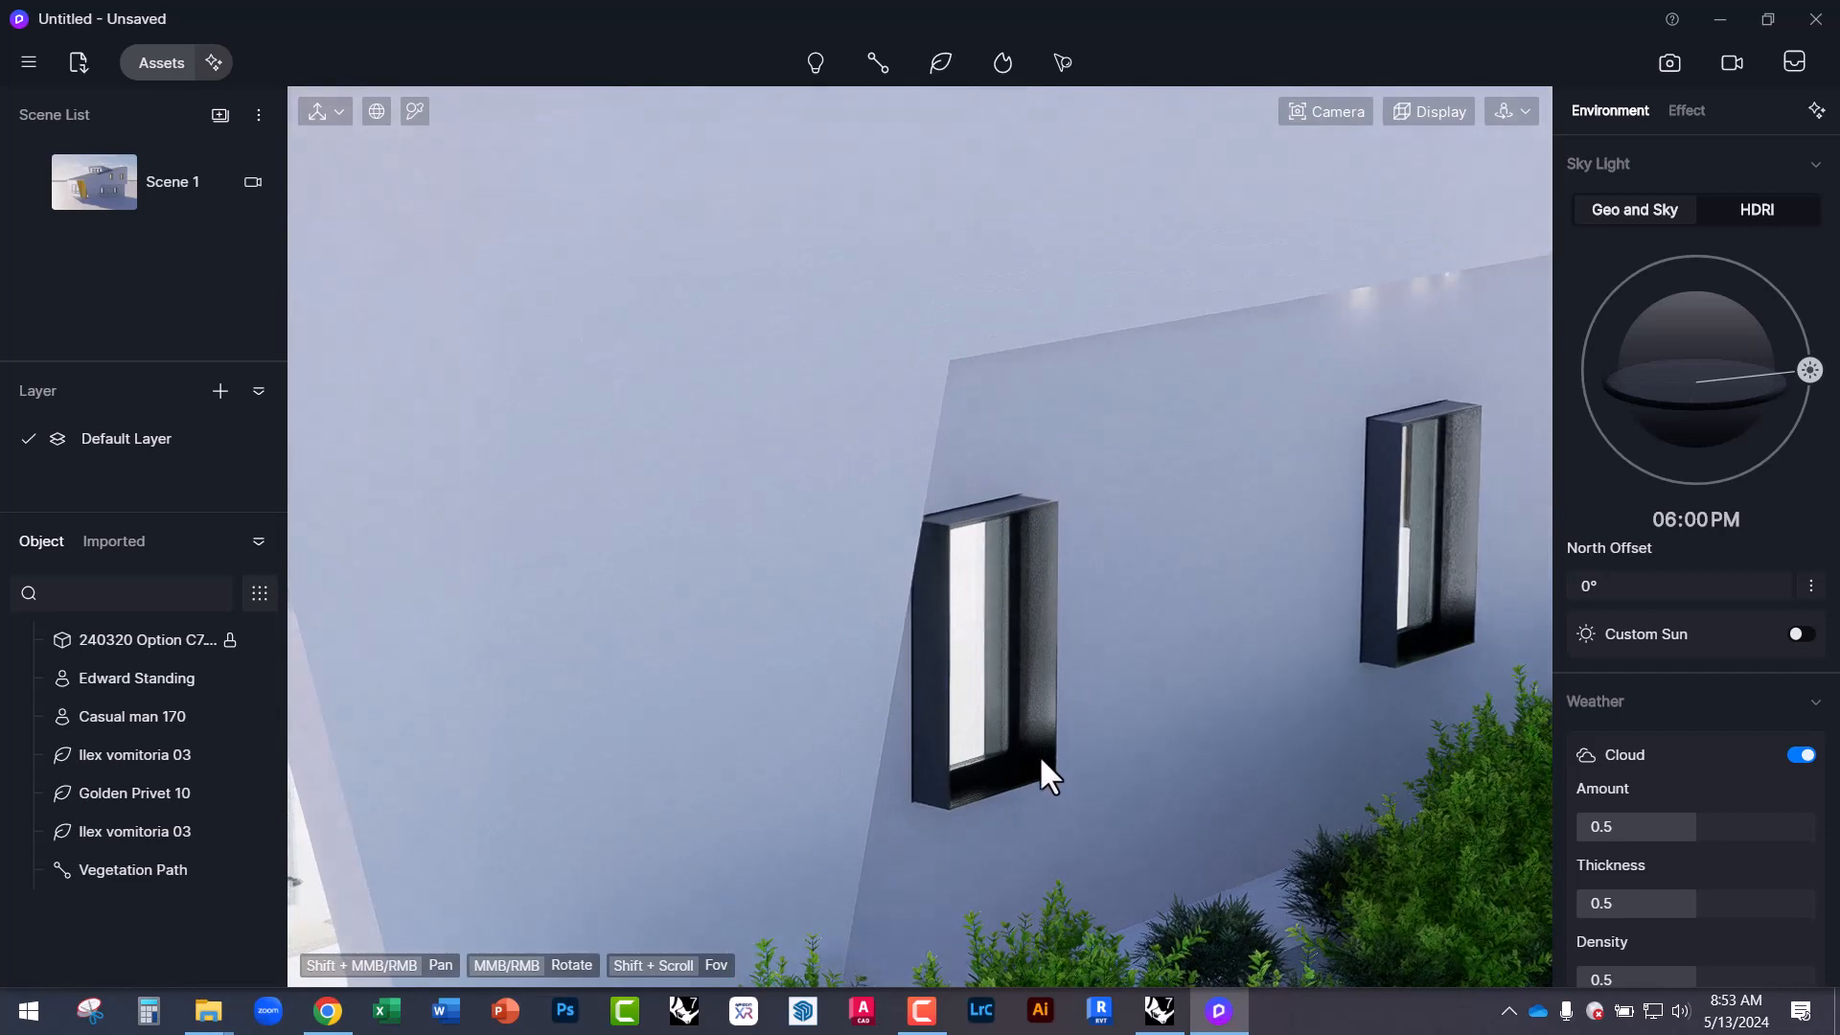
Inspect the dark window frames from around the house, then reopen the material library.
left_click(1052, 744)
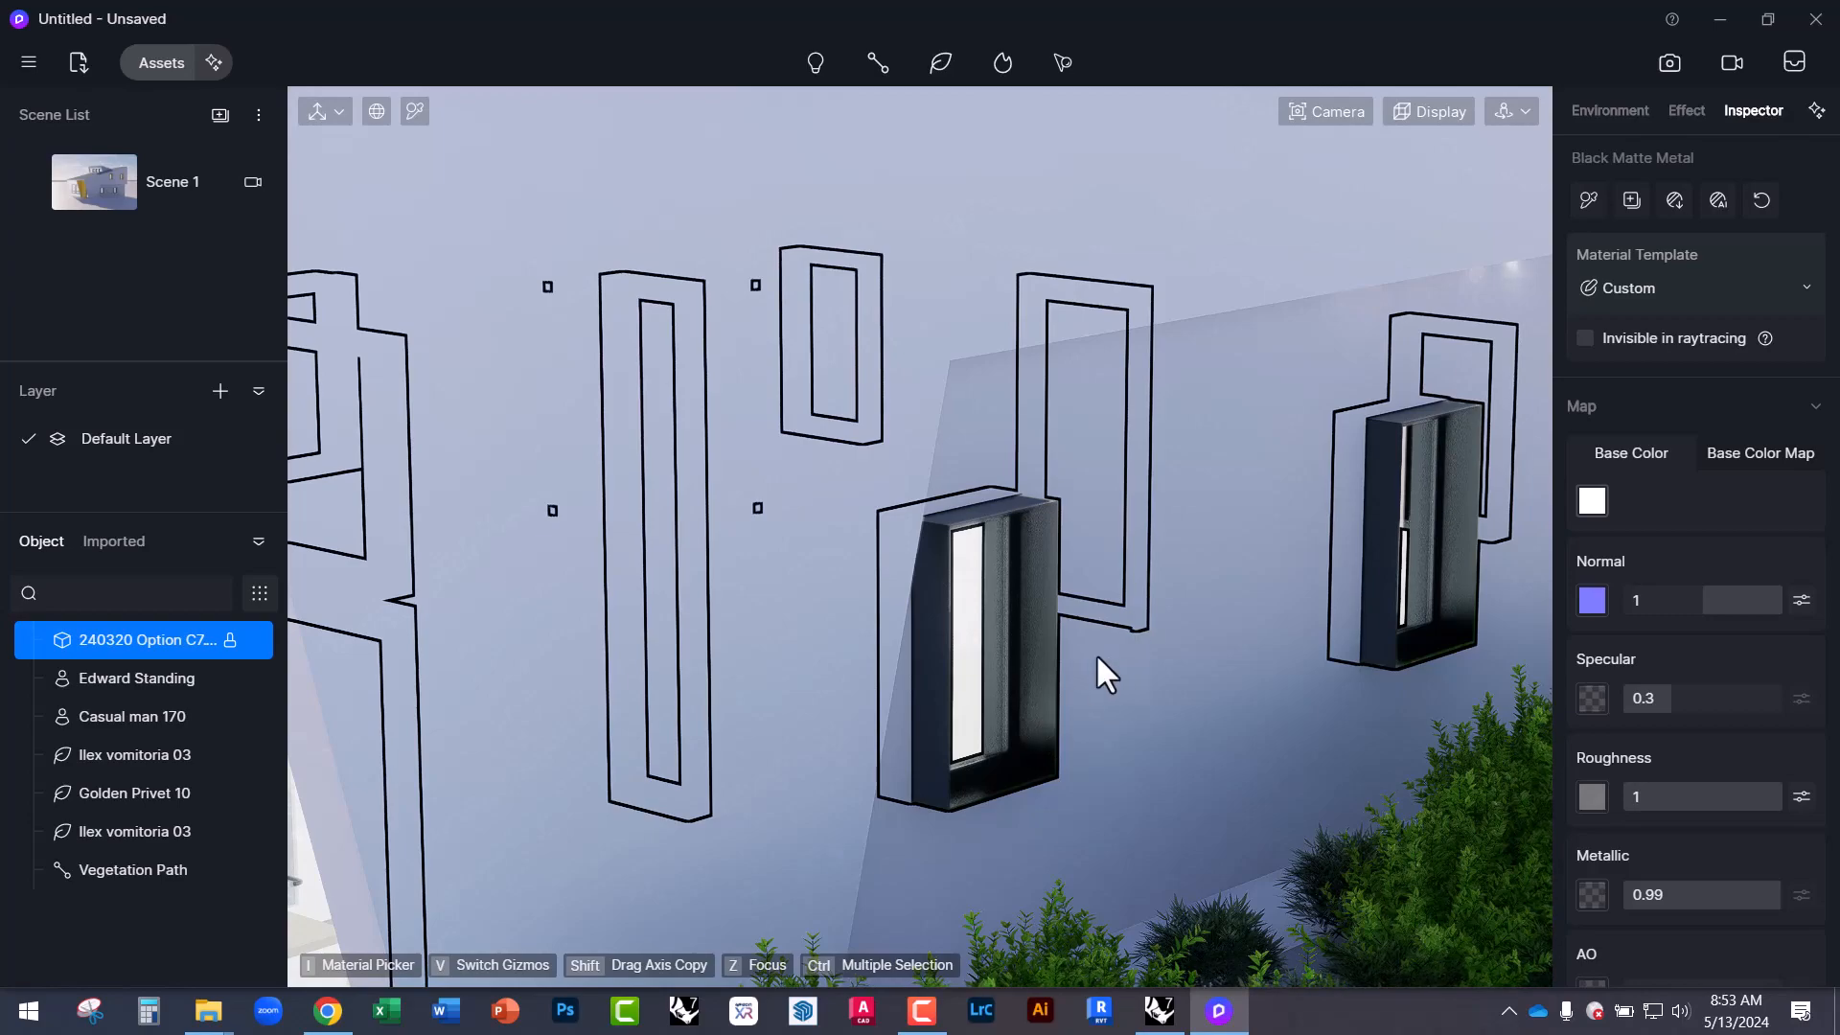
scroll(1095, 653, "down", 6)
key("Escape")
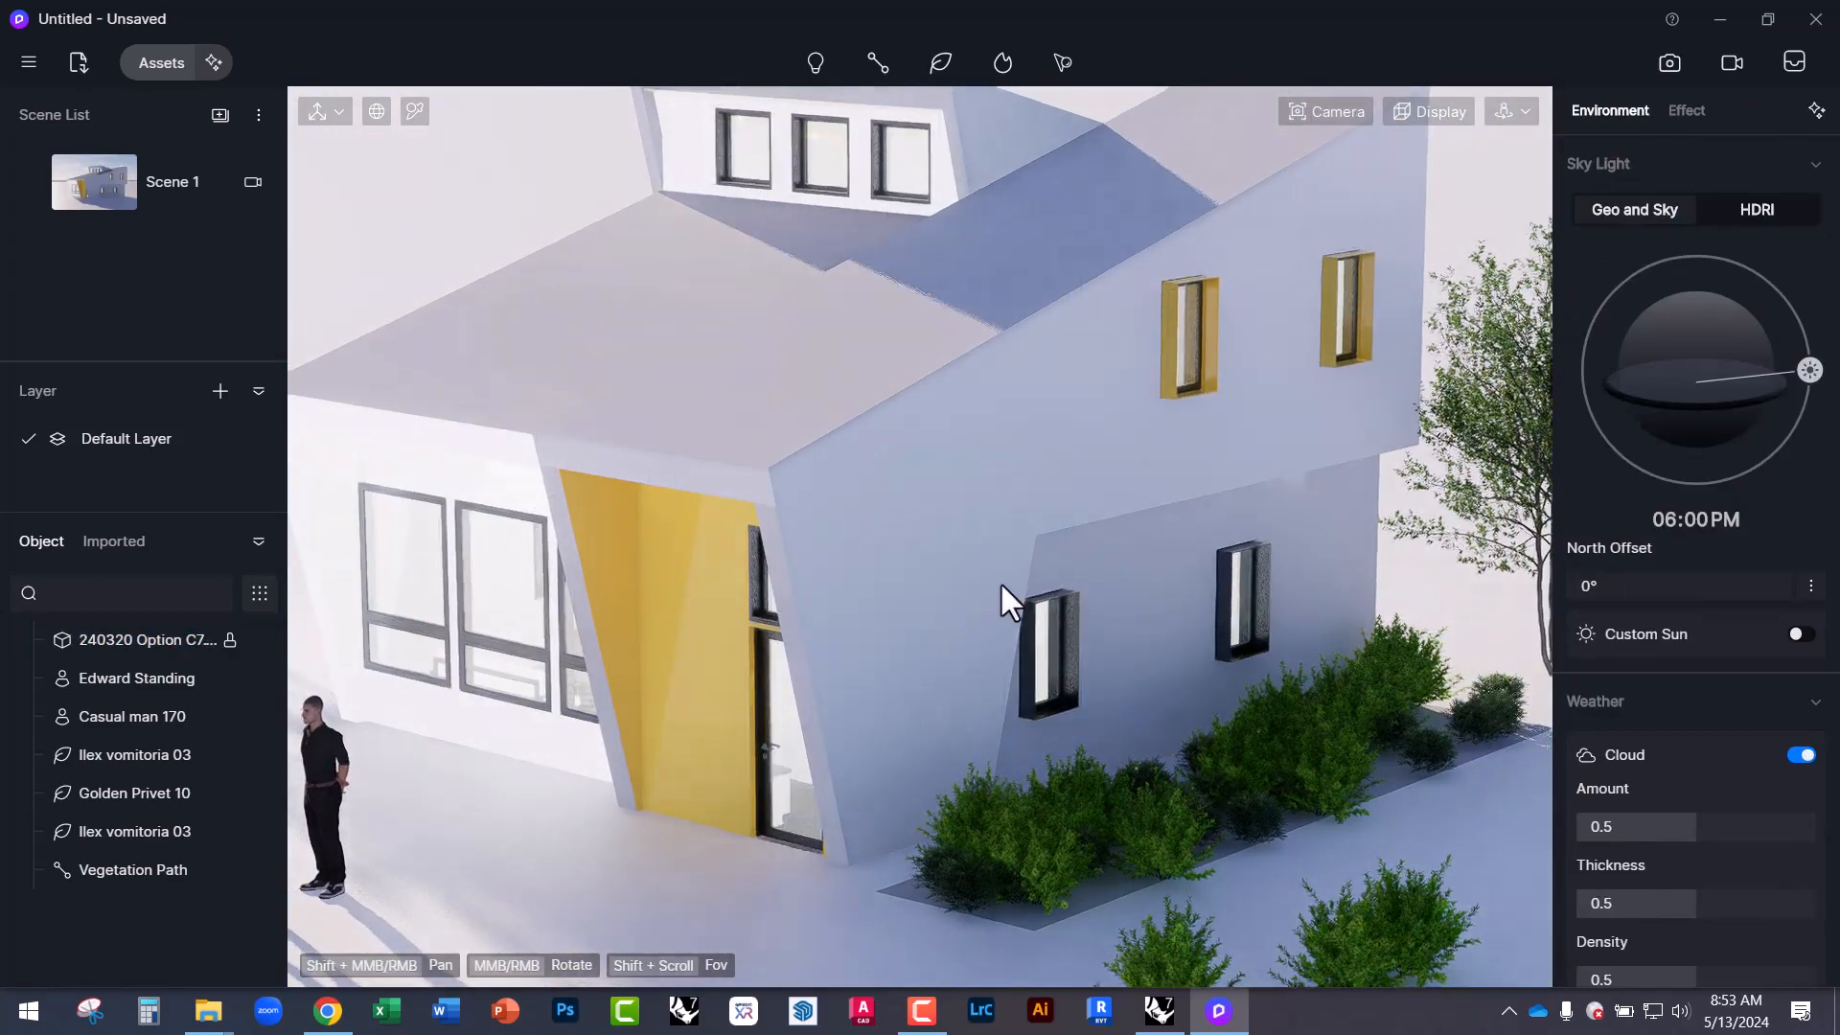
scroll(703, 642, "up", 5)
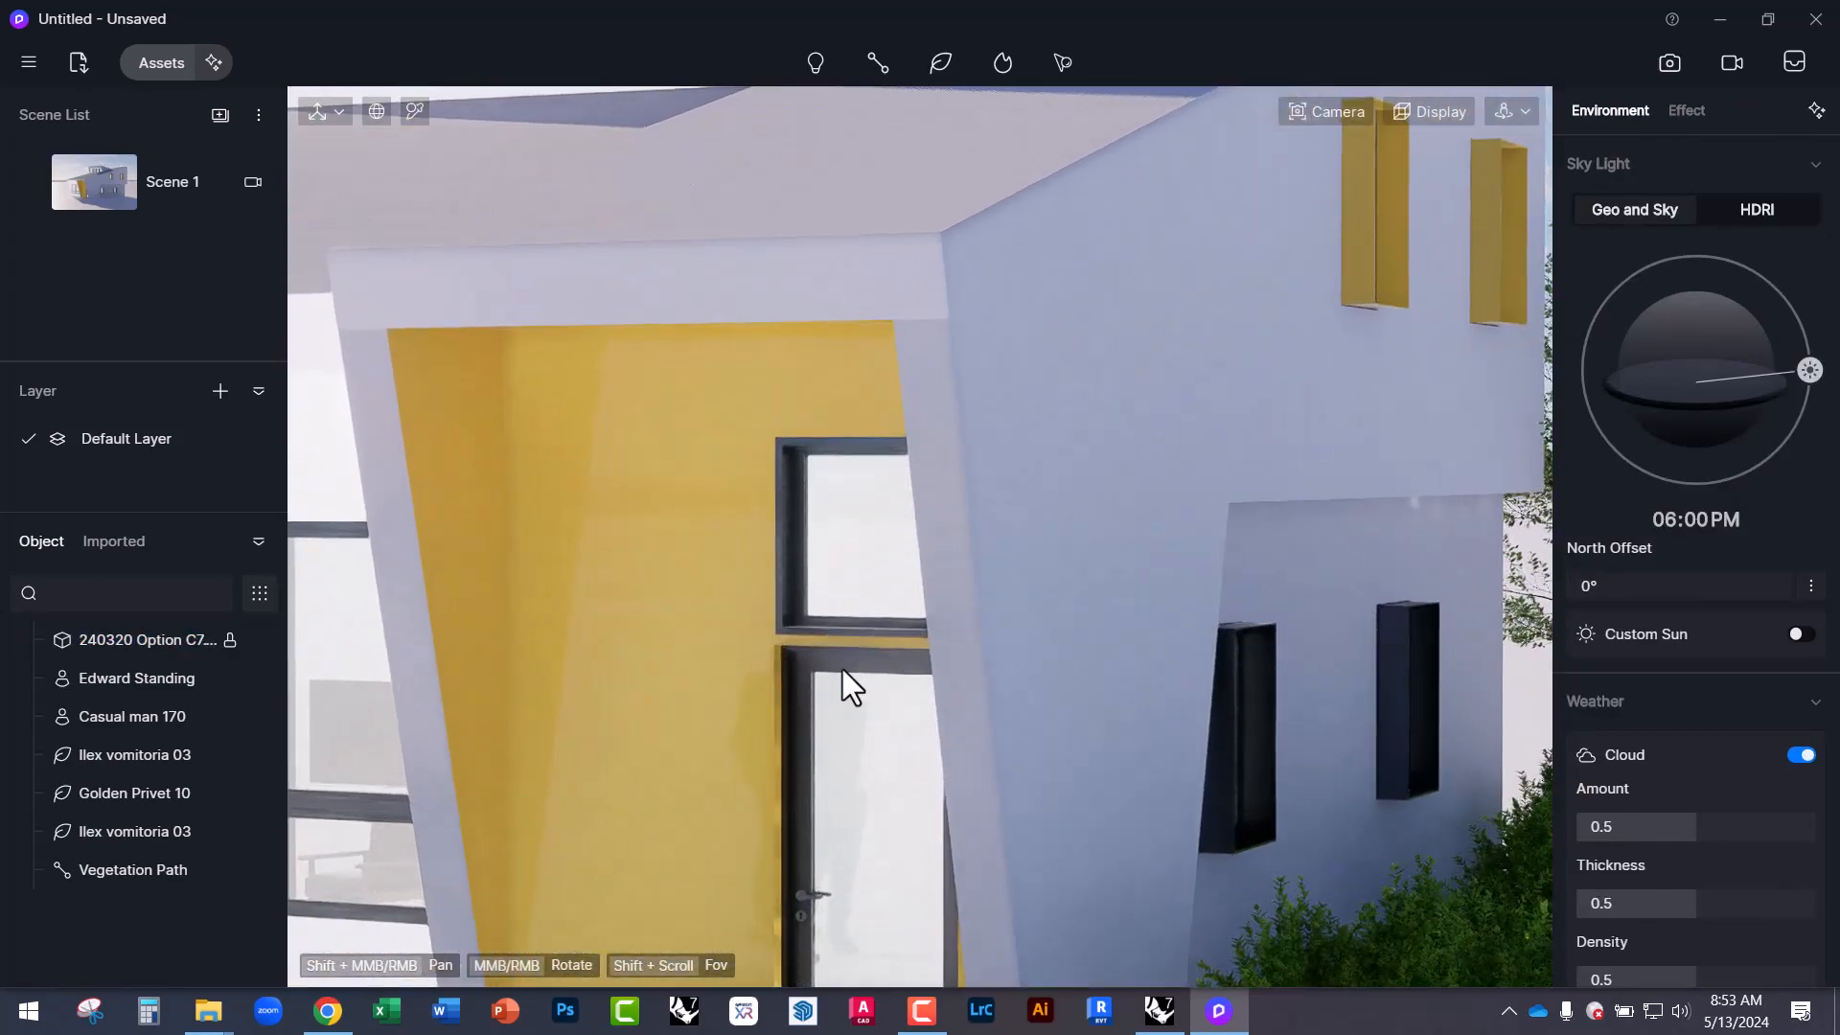
scroll(915, 688, "down", 3)
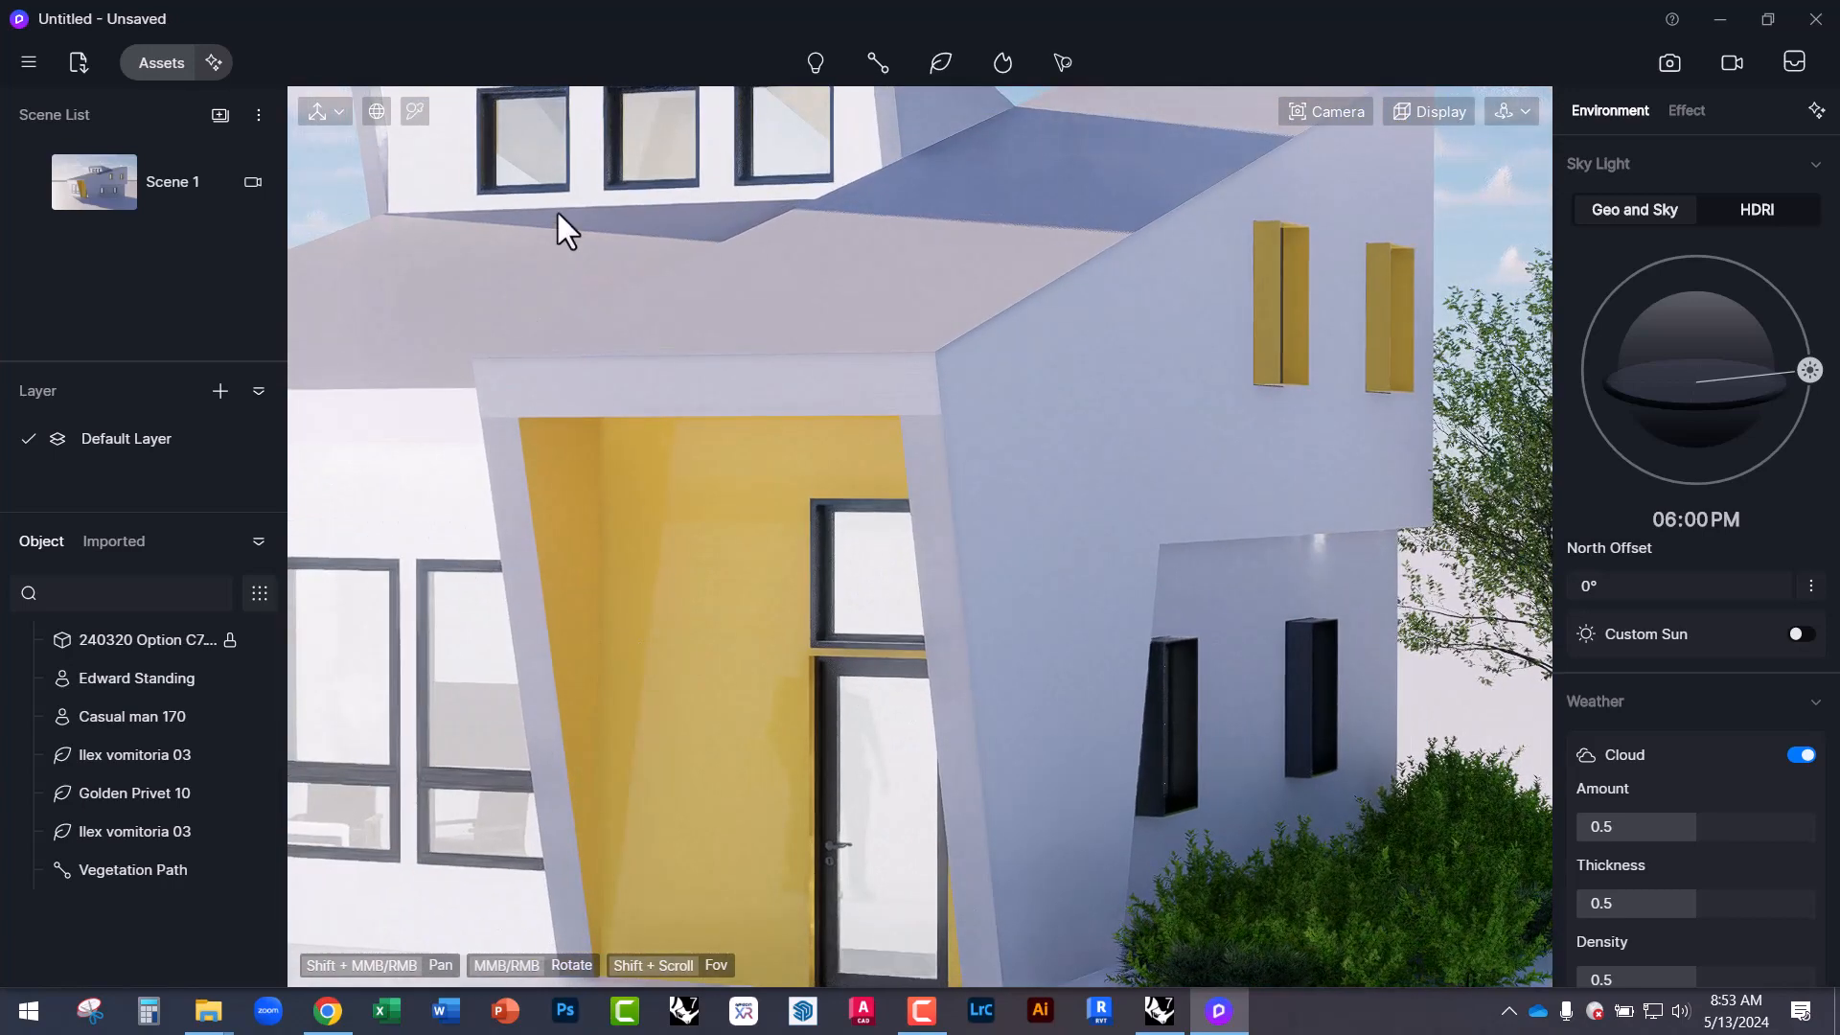
middle_click_drag(791, 255, 661, 369)
scroll(609, 573, "down", 2)
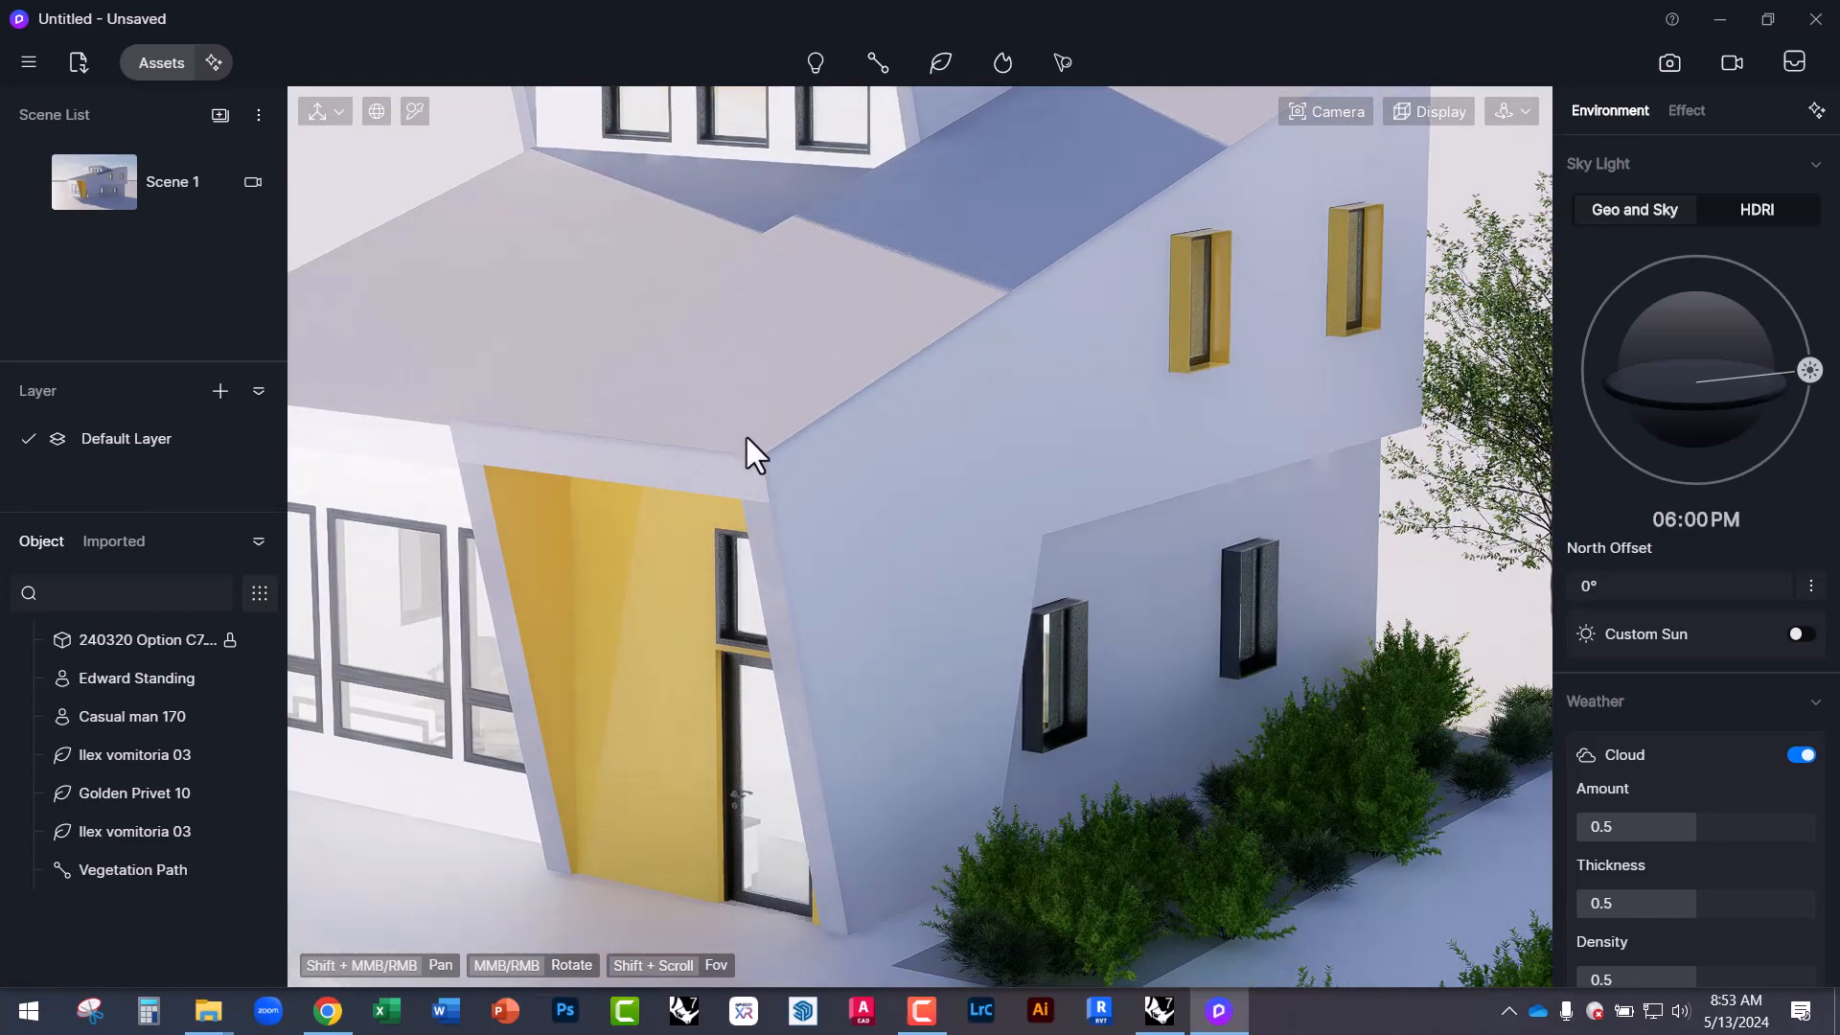
middle_click_drag(745, 437, 721, 549)
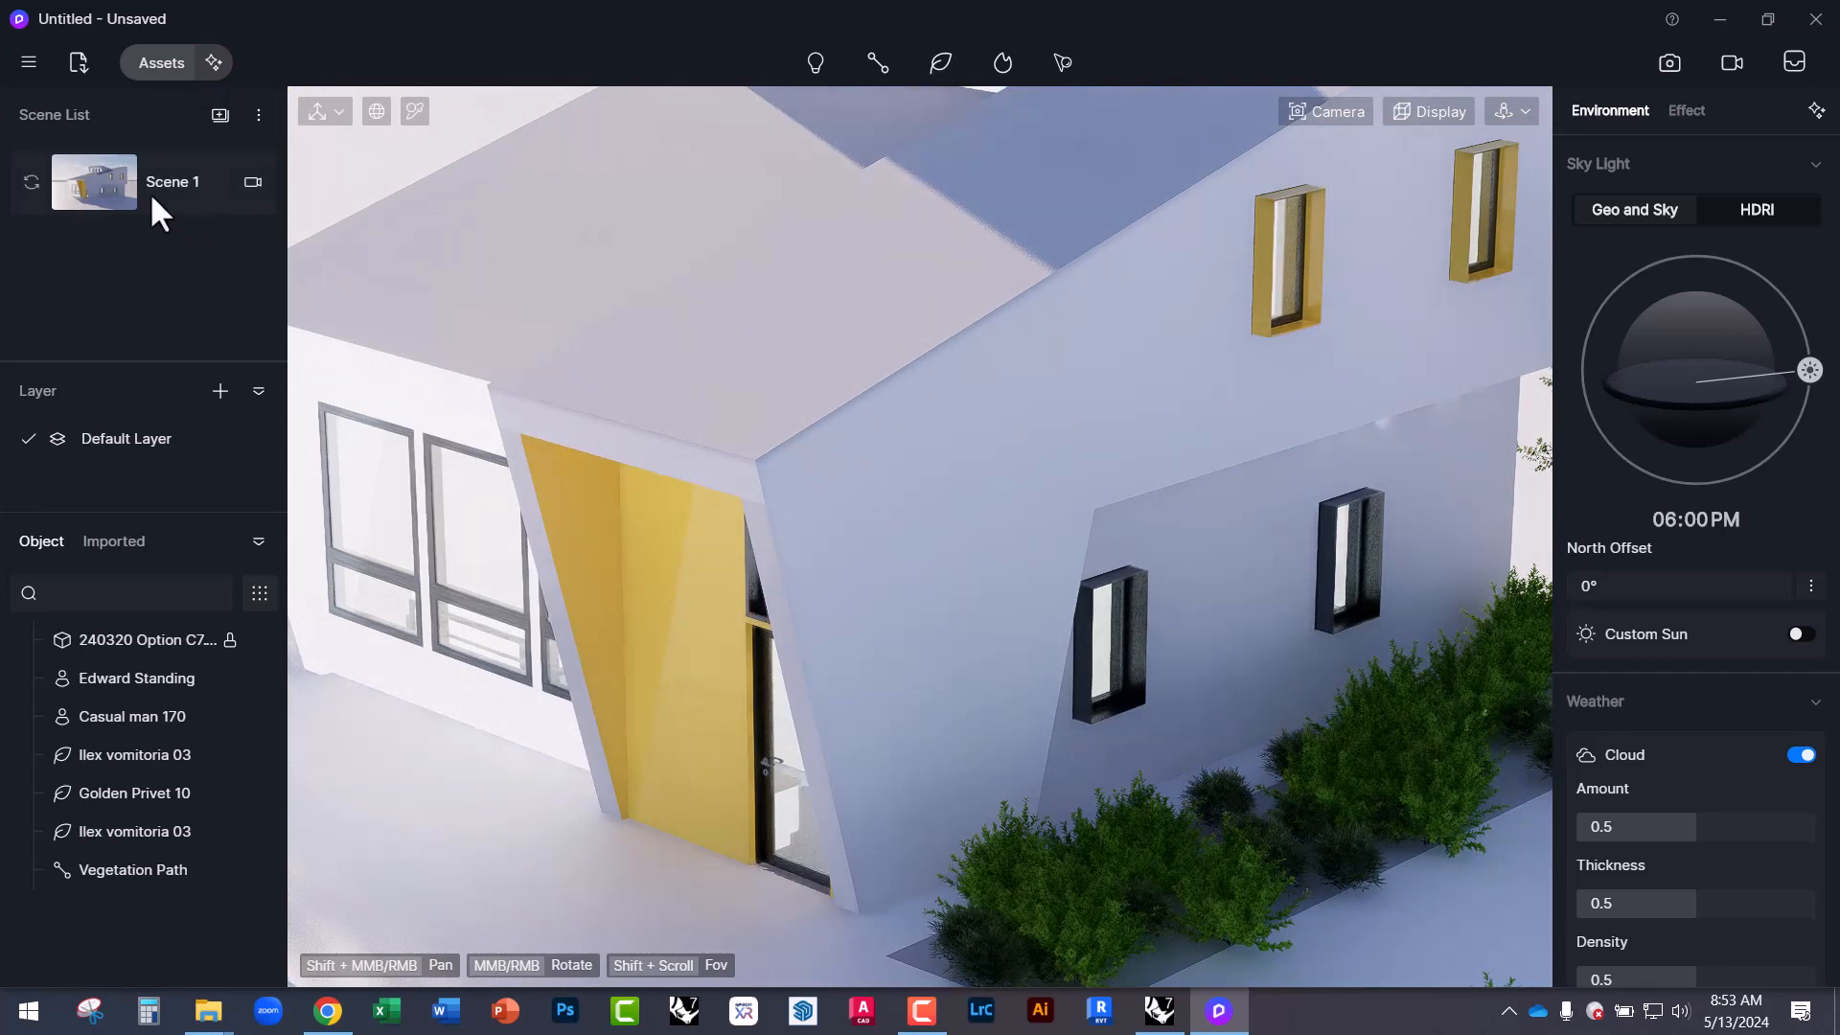
left_click(157, 65)
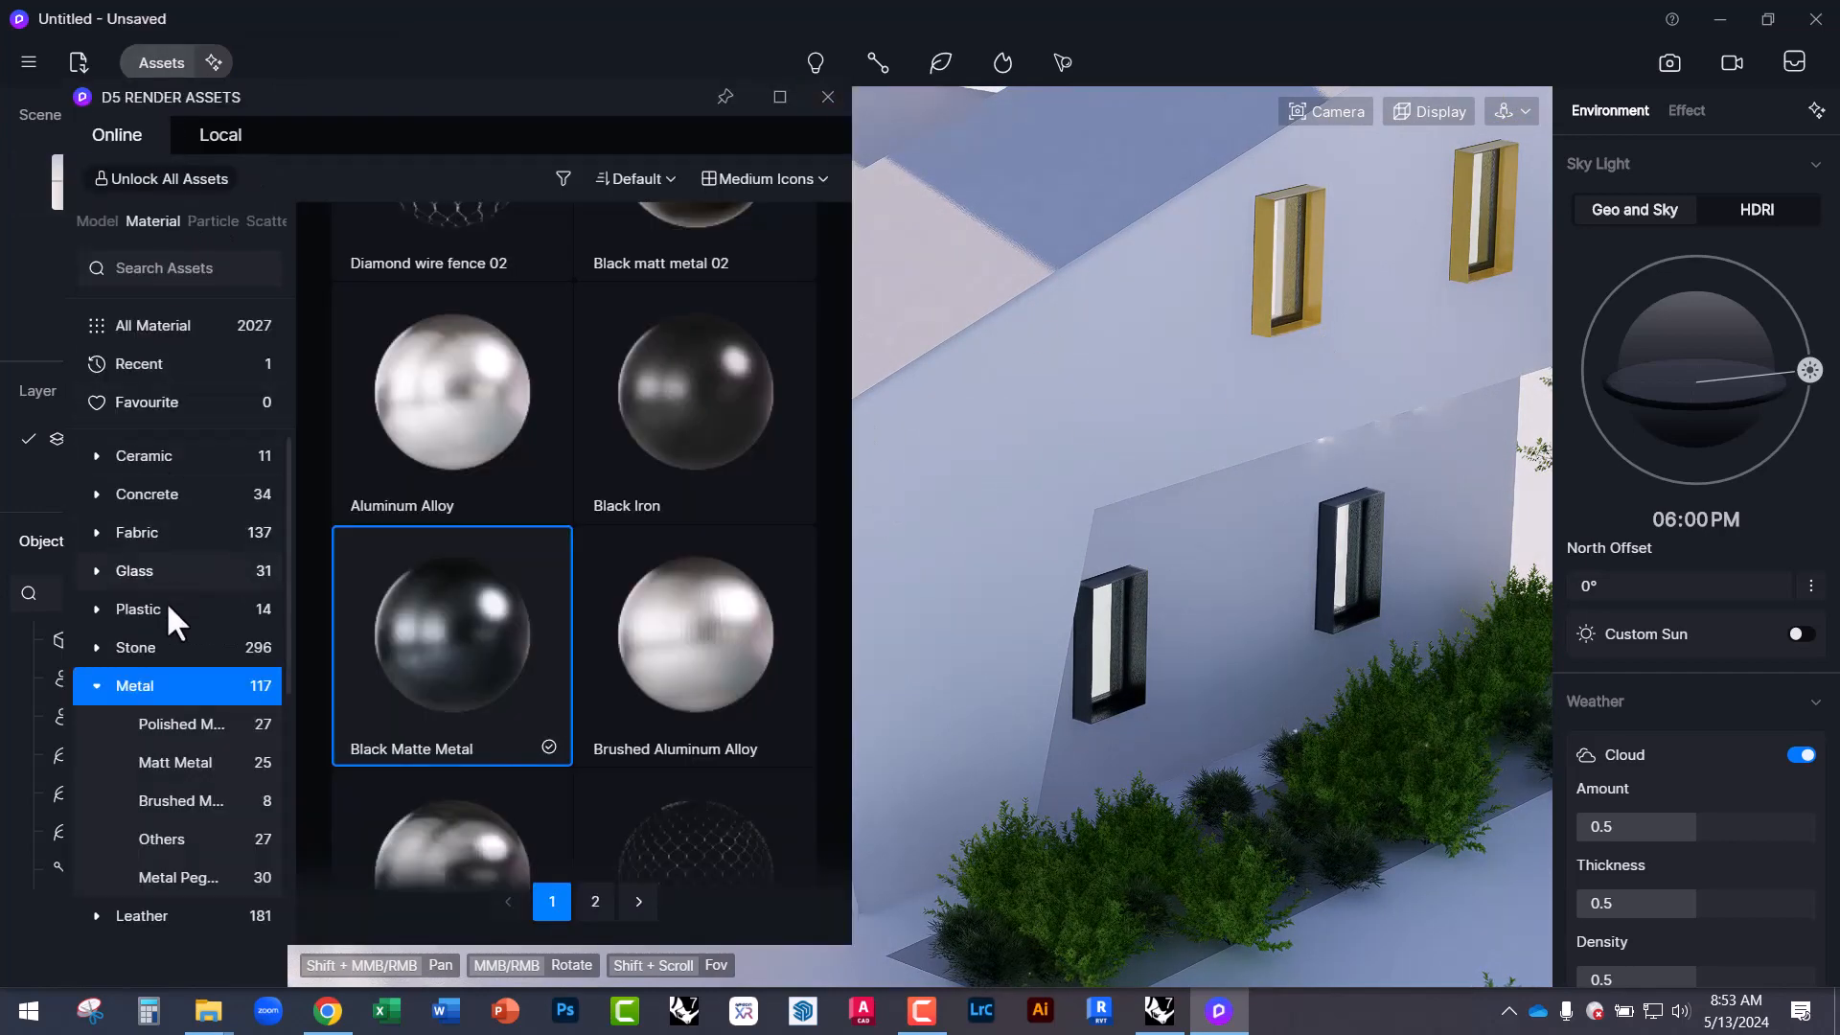
Download Metal Roof from the Metal materials and drop it onto the house roof.
scroll(546, 776, "down", 15)
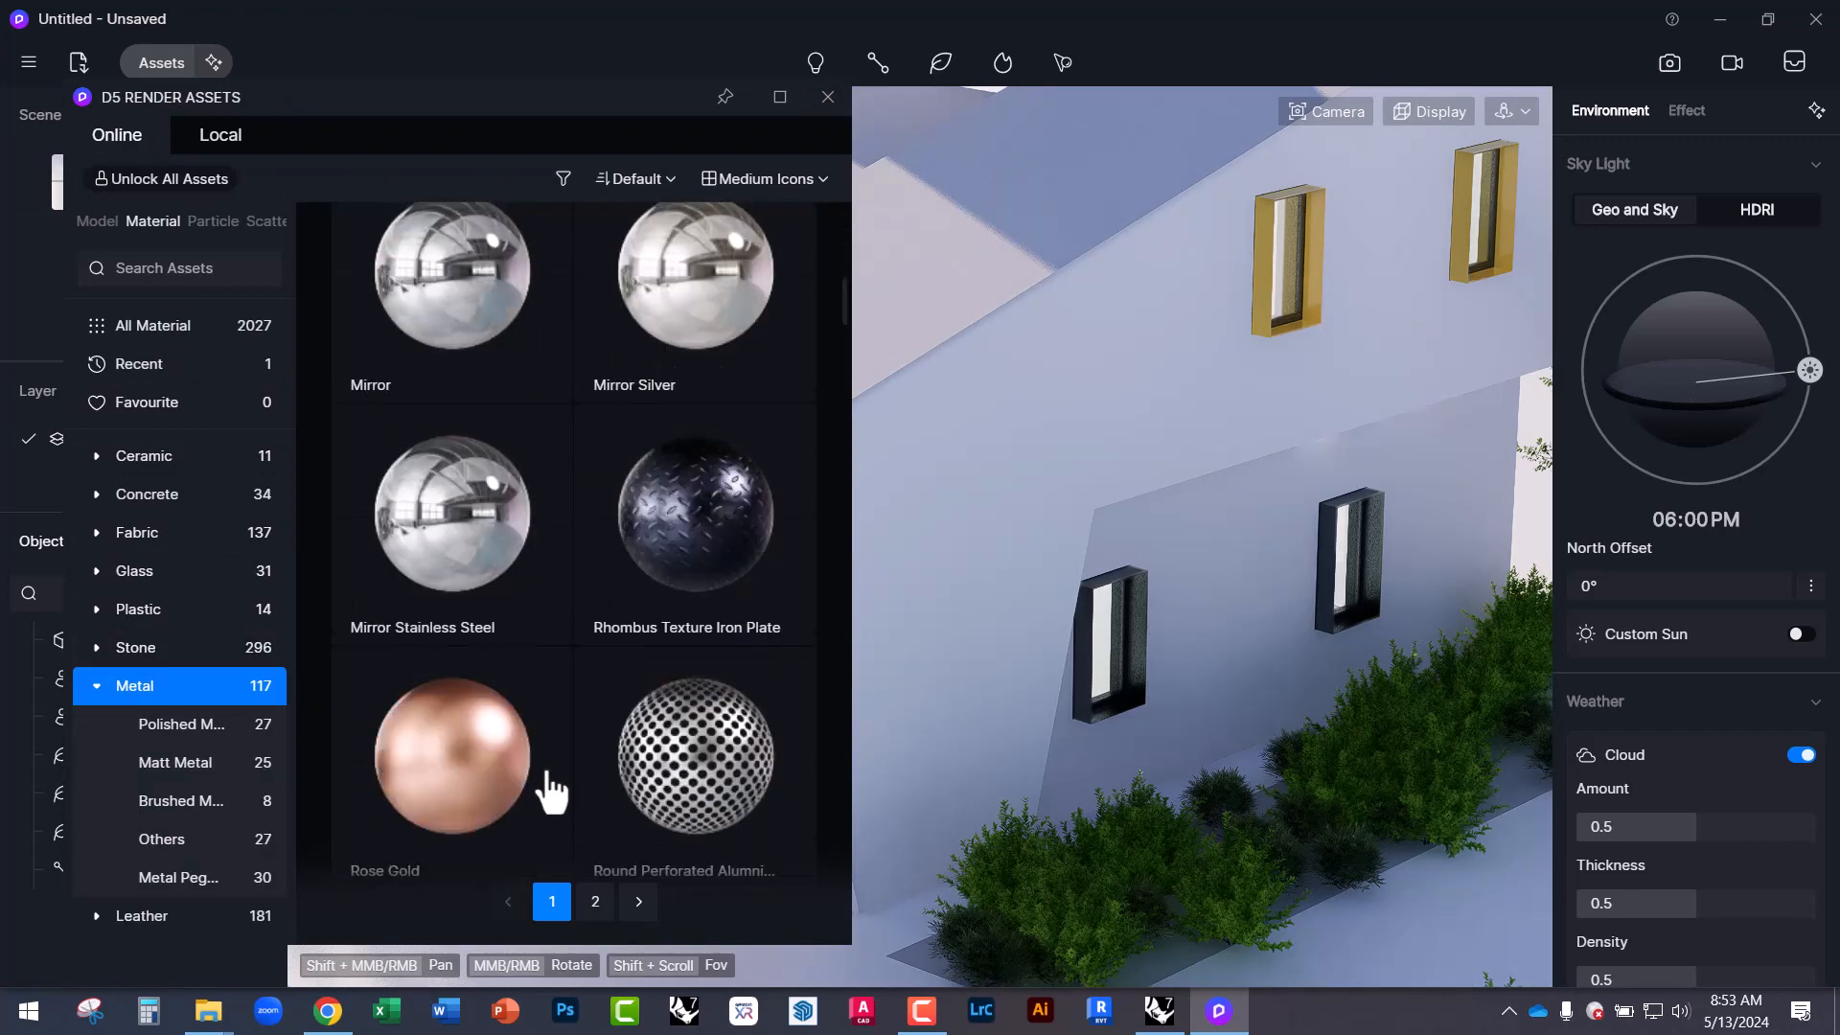
scroll(550, 770, "down", 20)
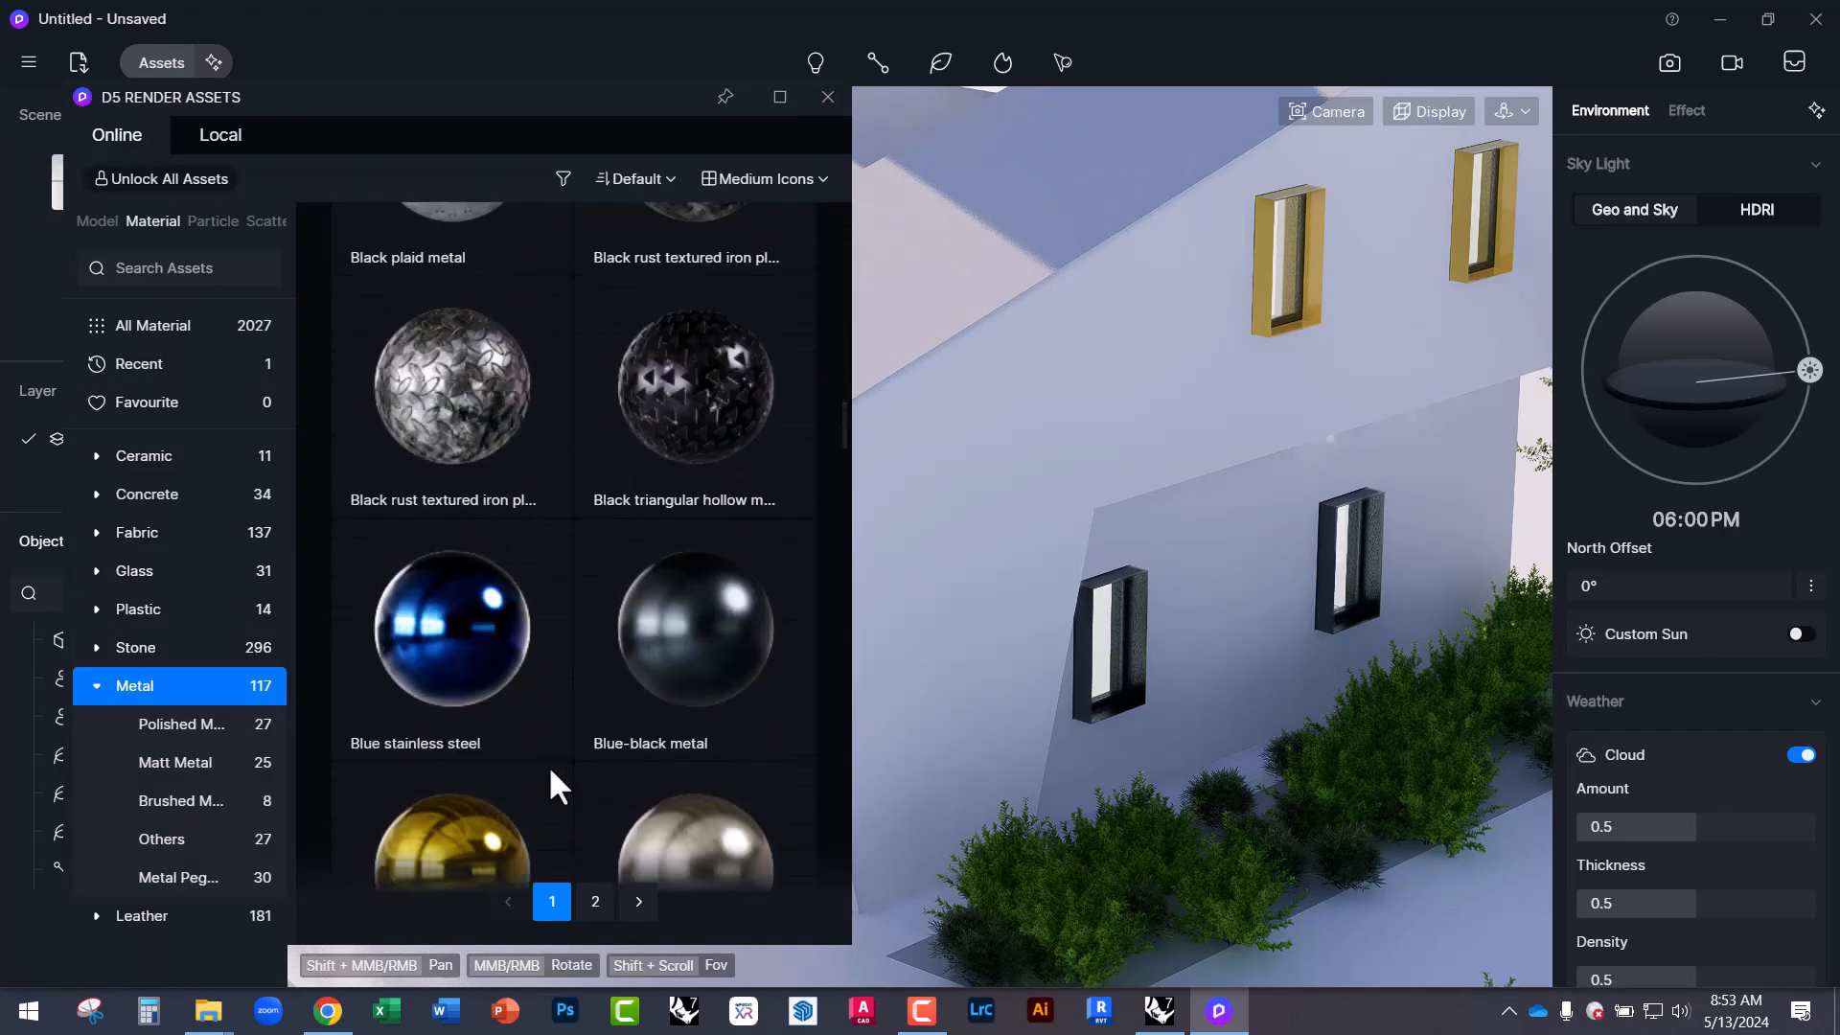
scroll(549, 765, "down", 8)
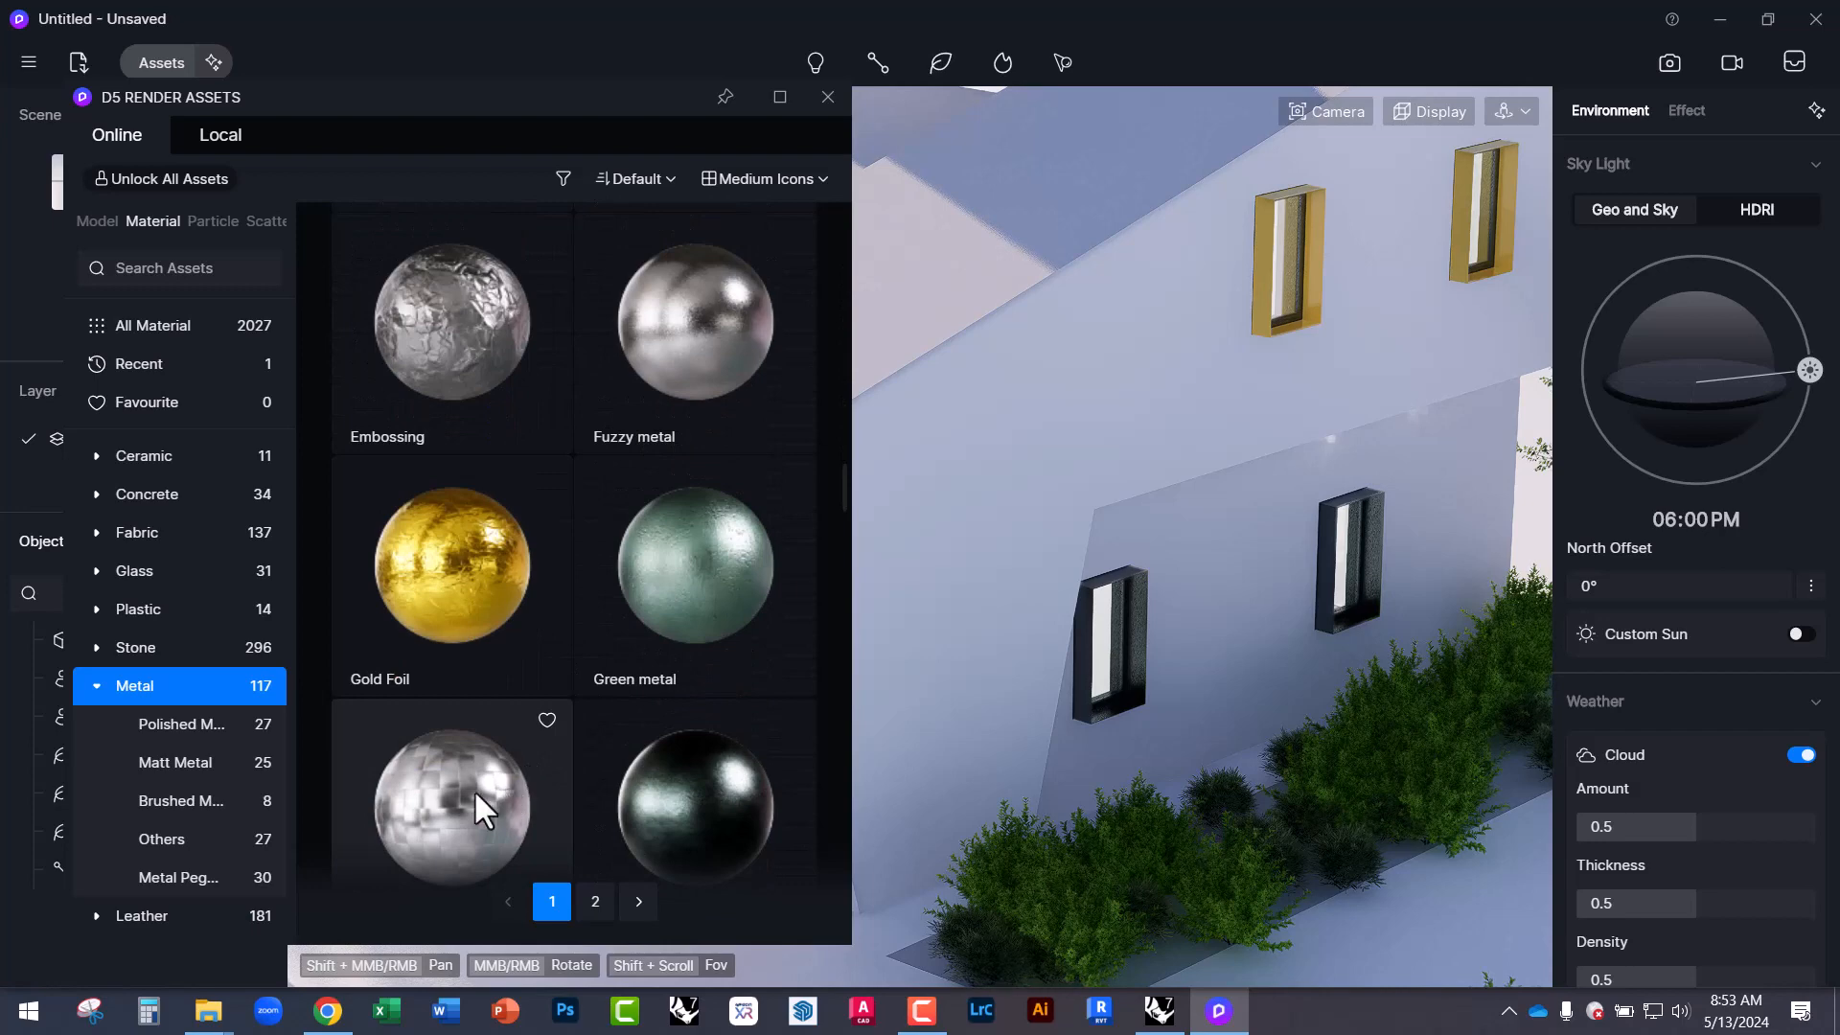
scroll(652, 795, "down", 6)
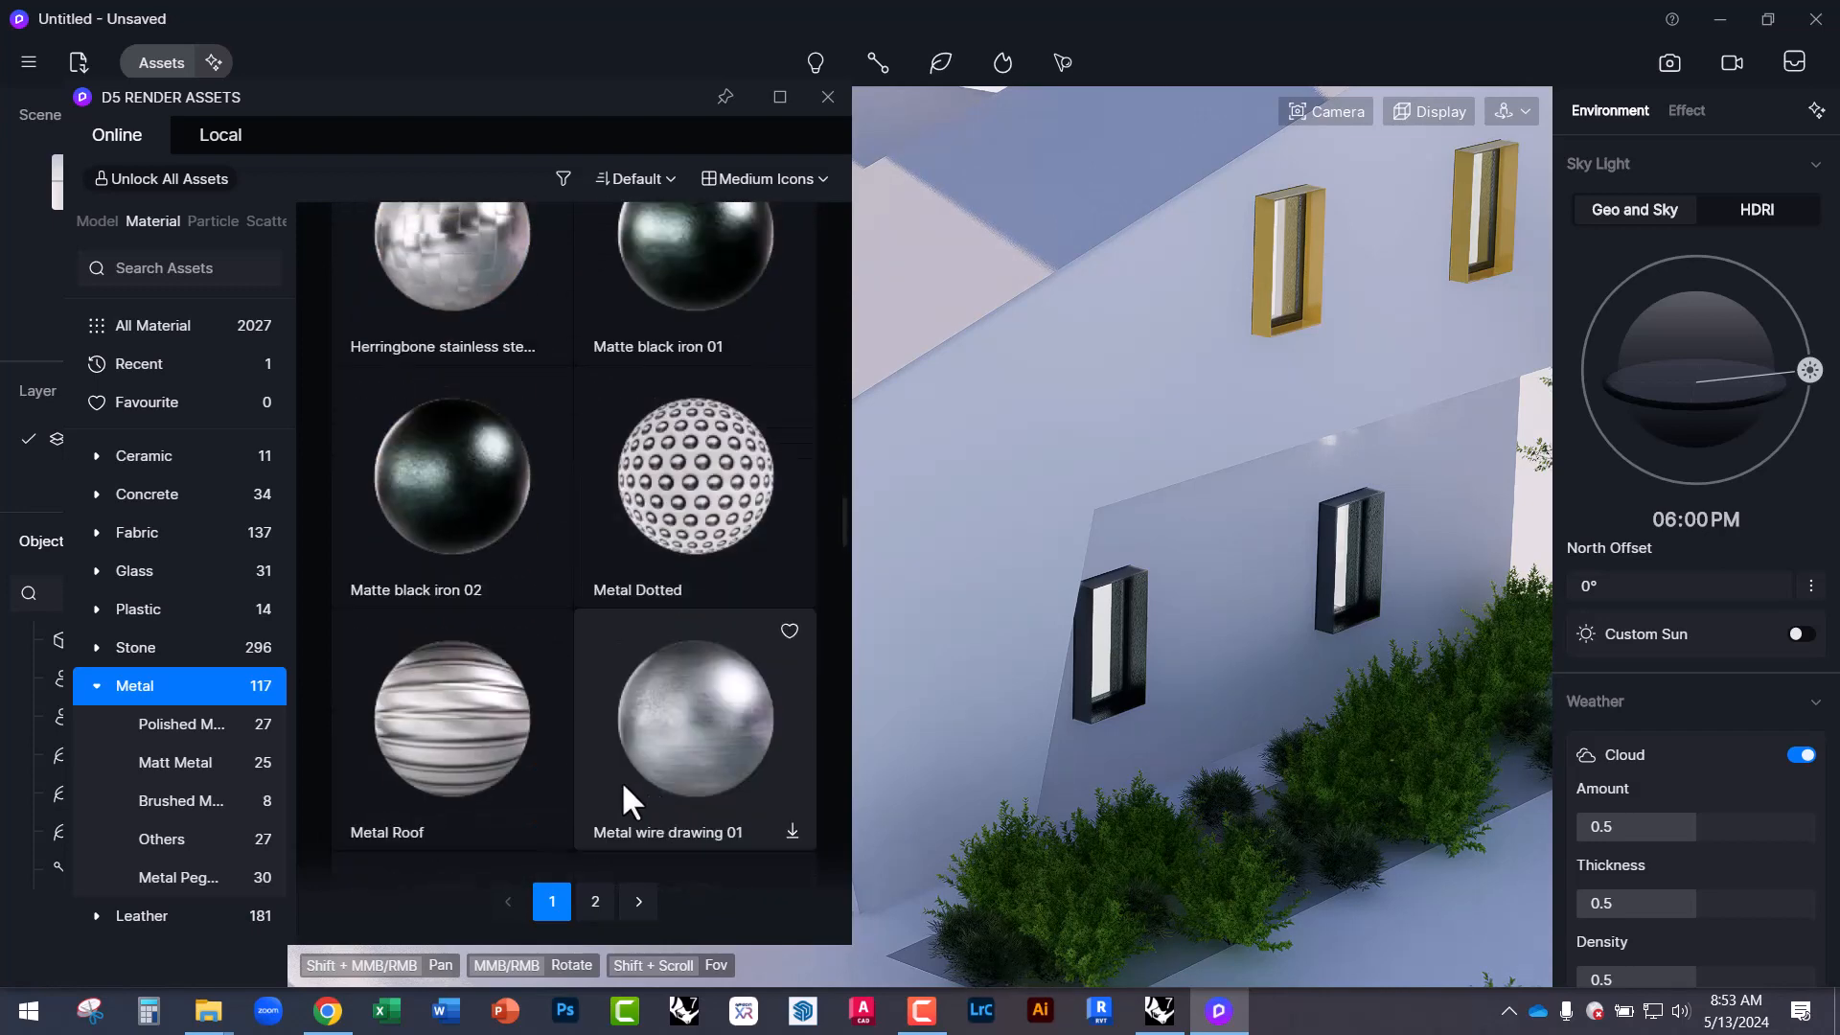
left_click(476, 757)
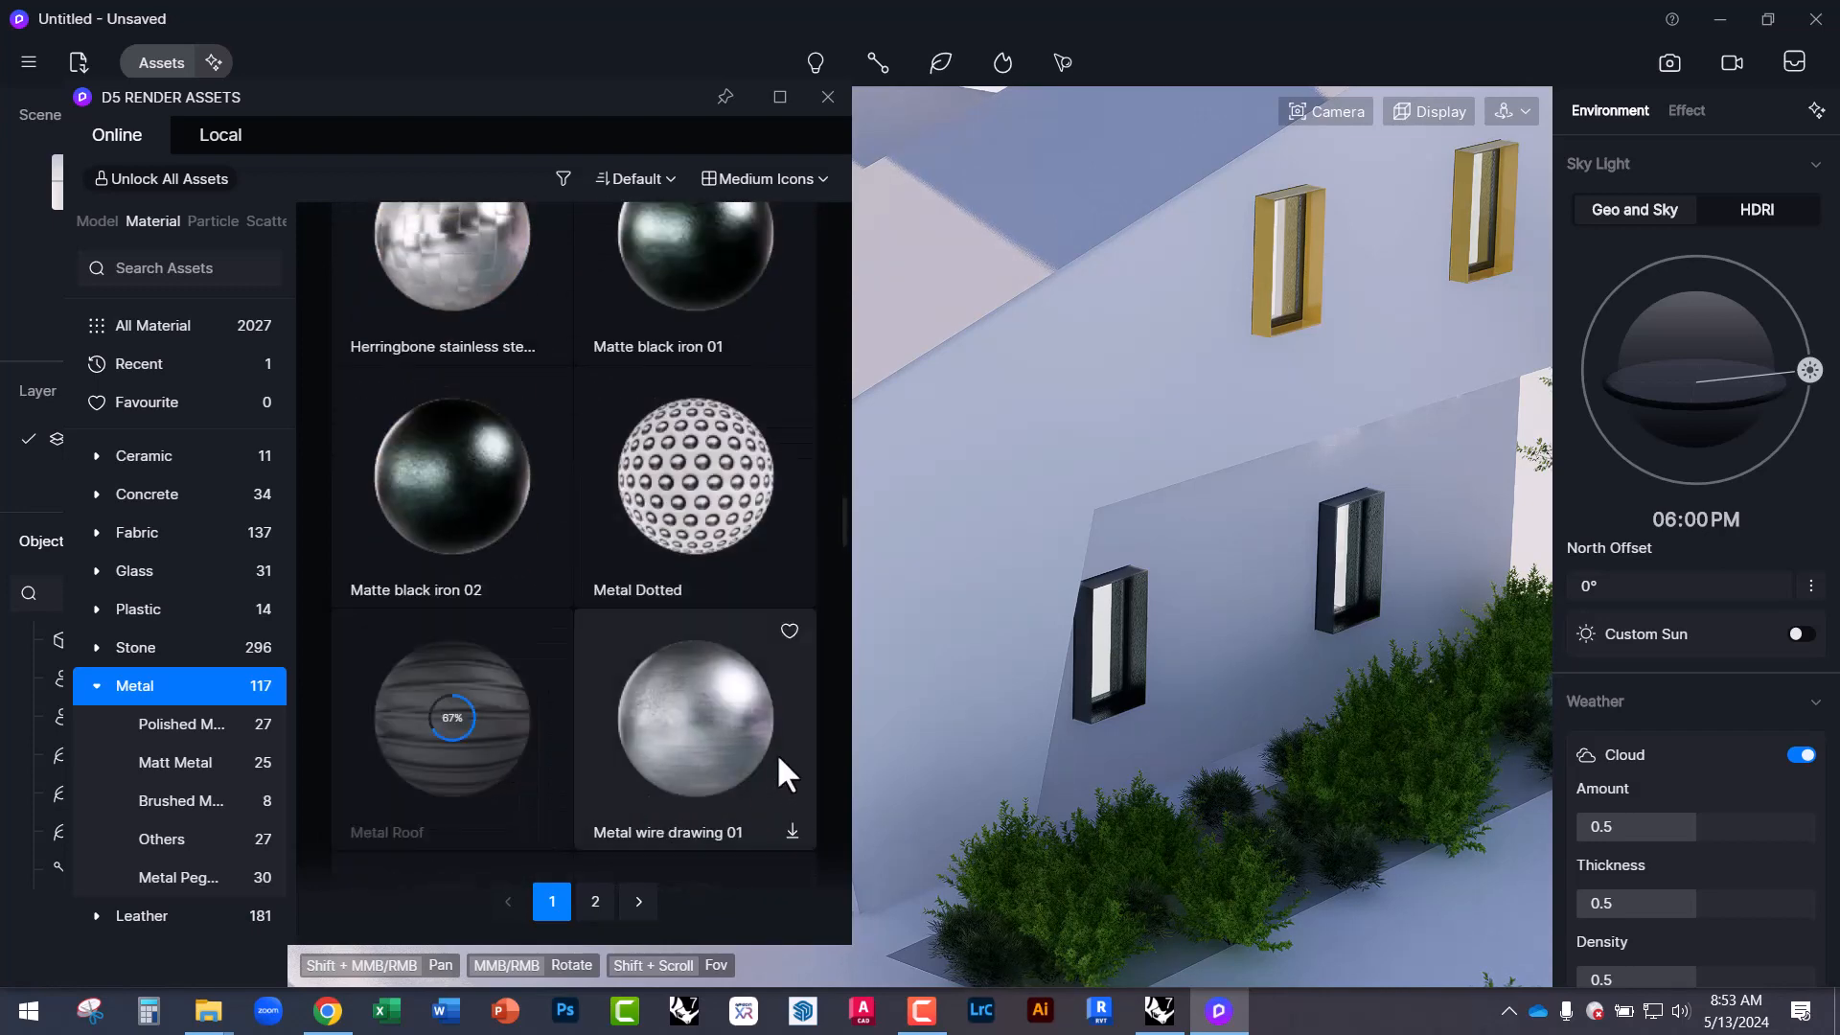
left_click_drag(565, 757, 1011, 235)
left_click(1027, 265)
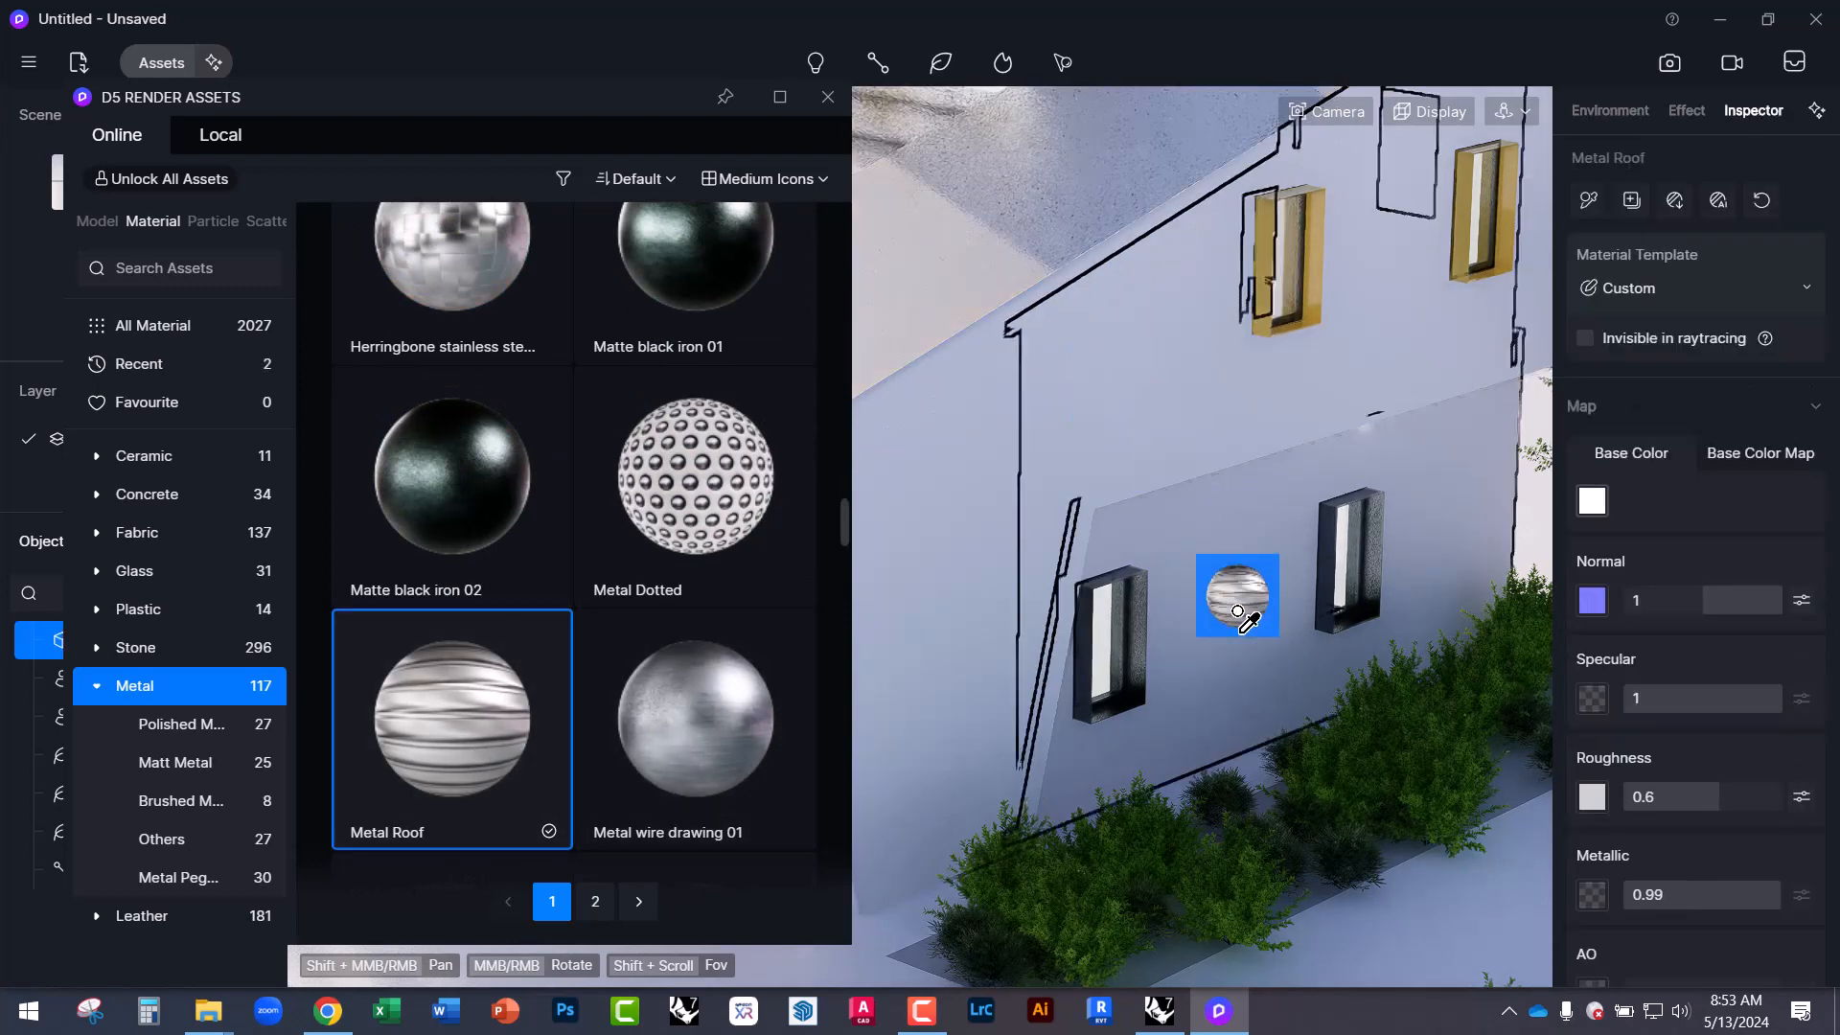
End material placement, move the Assets window left, and select the roof to show Metal Roof.
scroll(1303, 727, "down", 6)
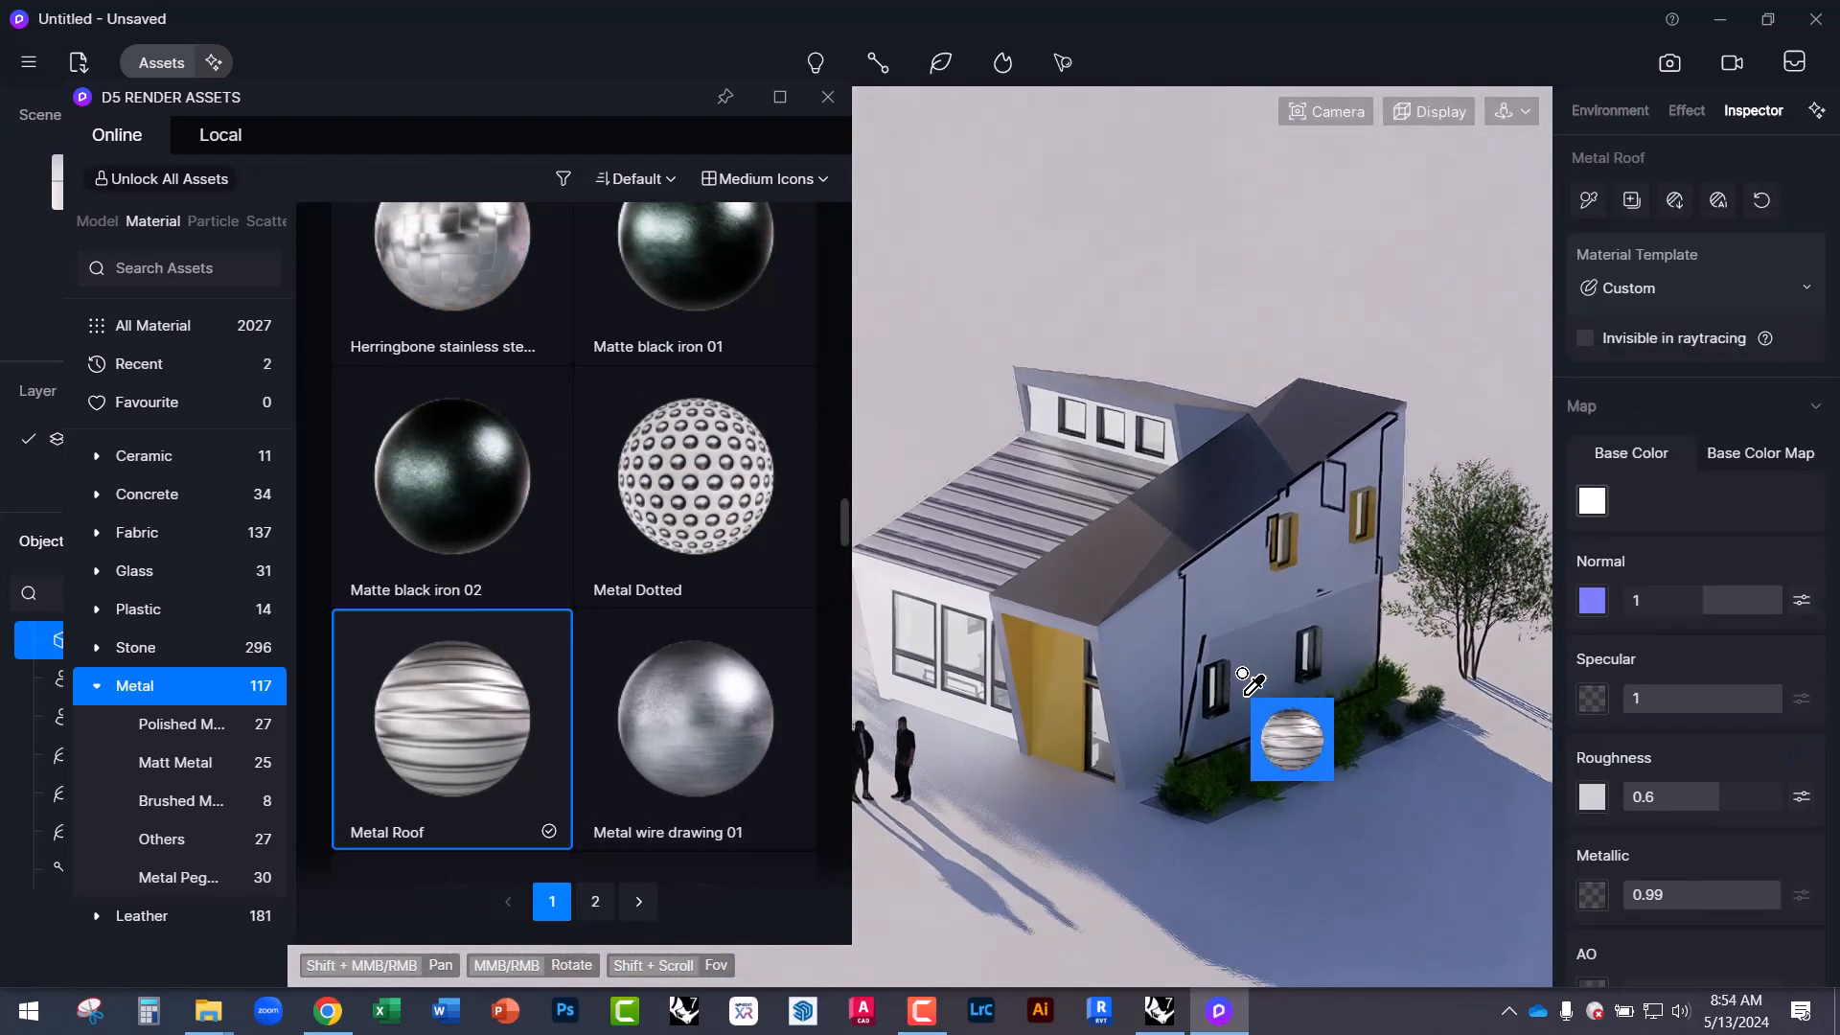
scroll(1055, 536, "up", 8)
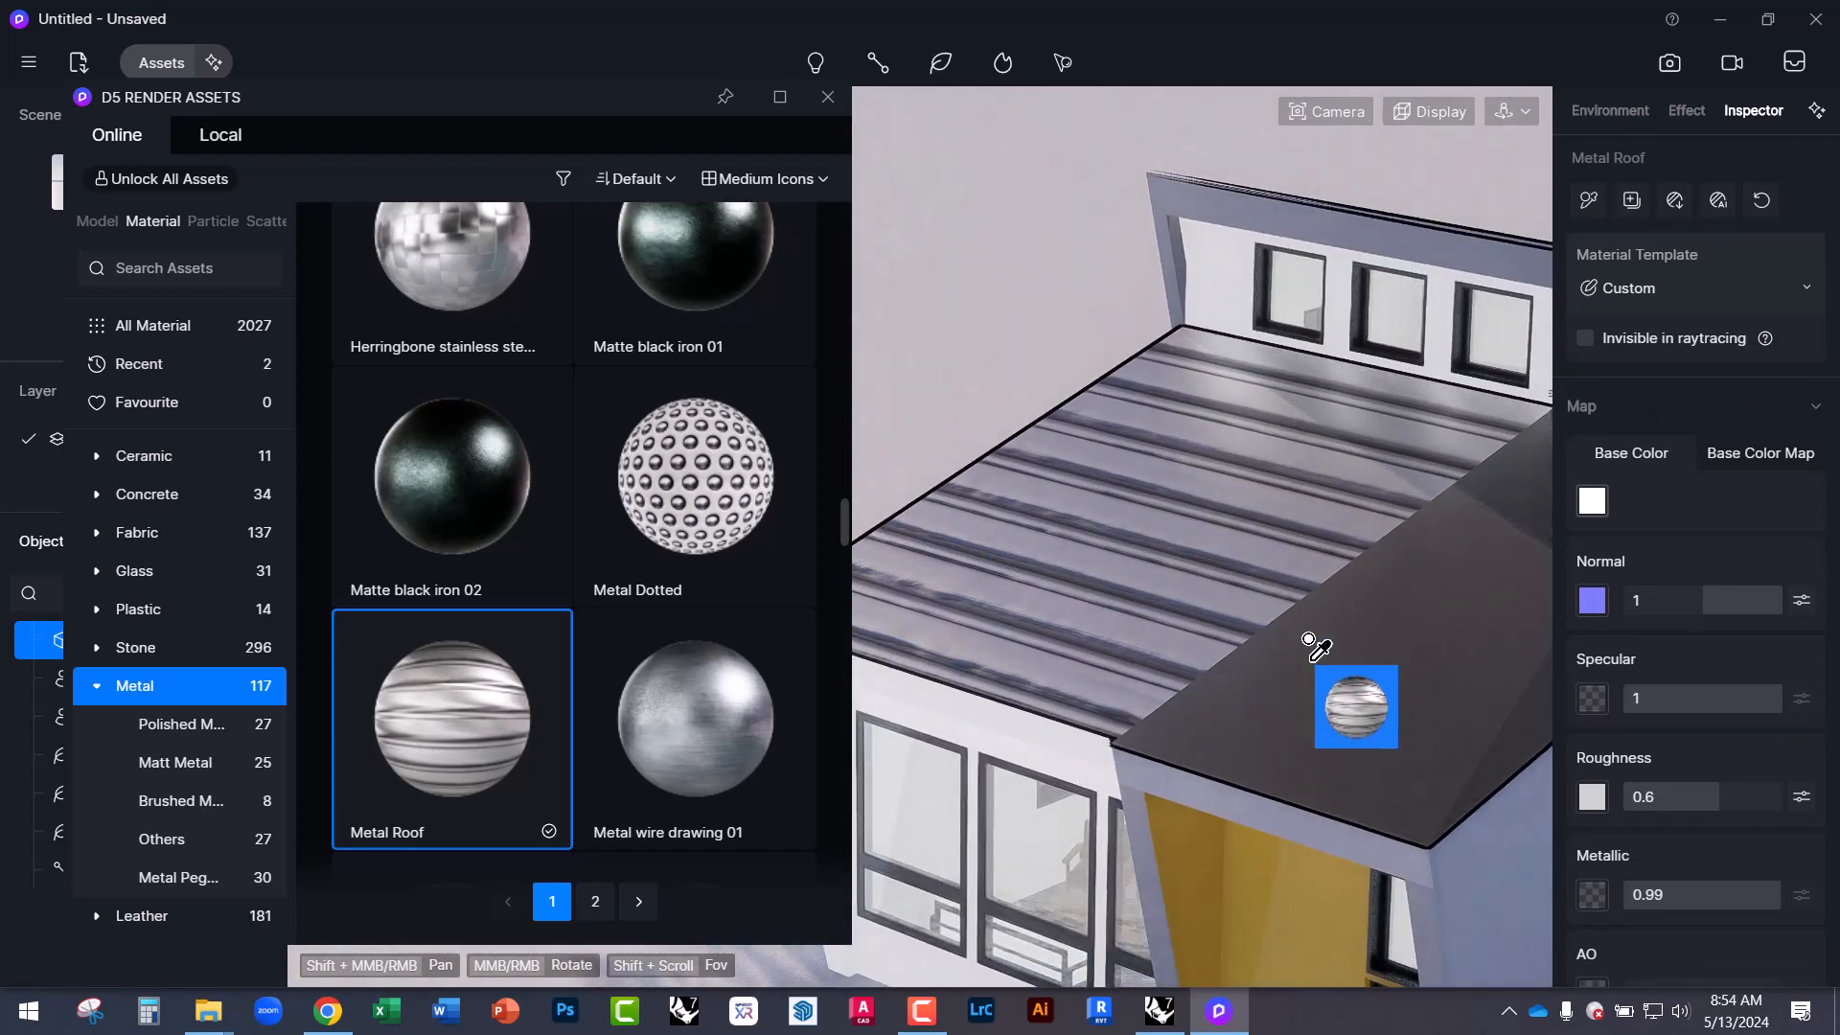
key("Escape")
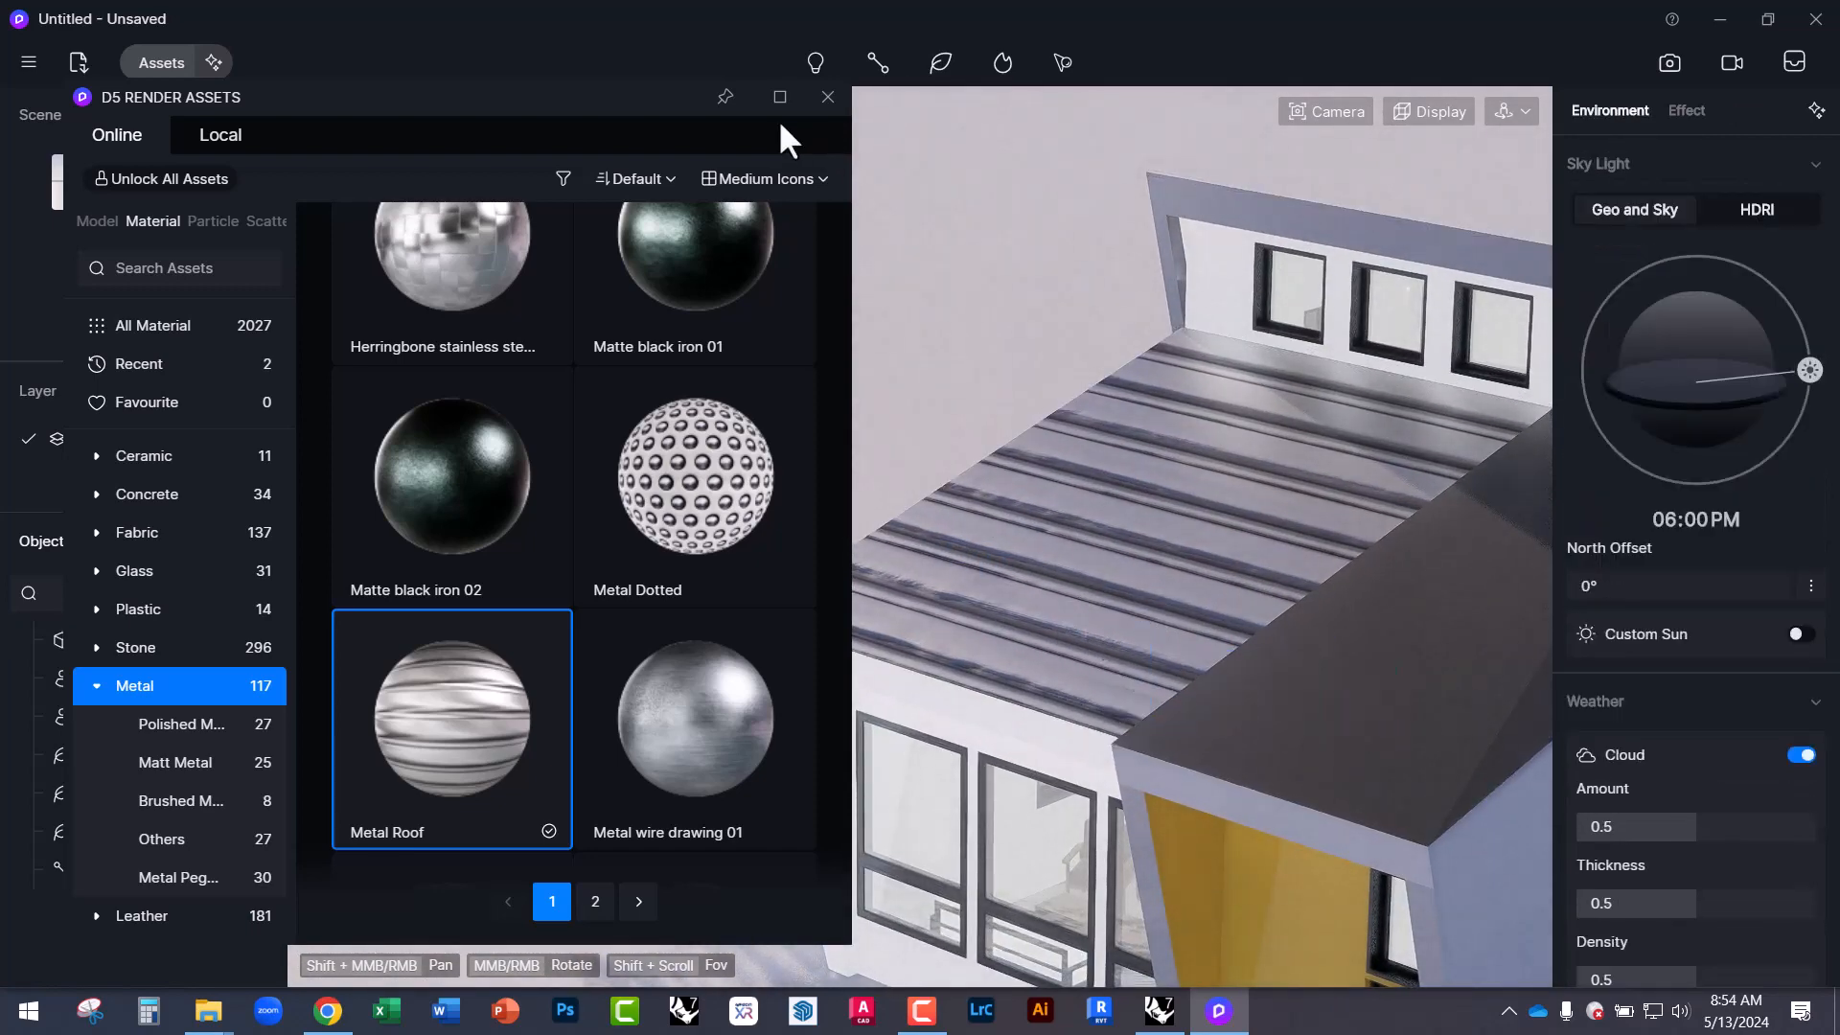
left_click_drag(780, 100, 455, 142)
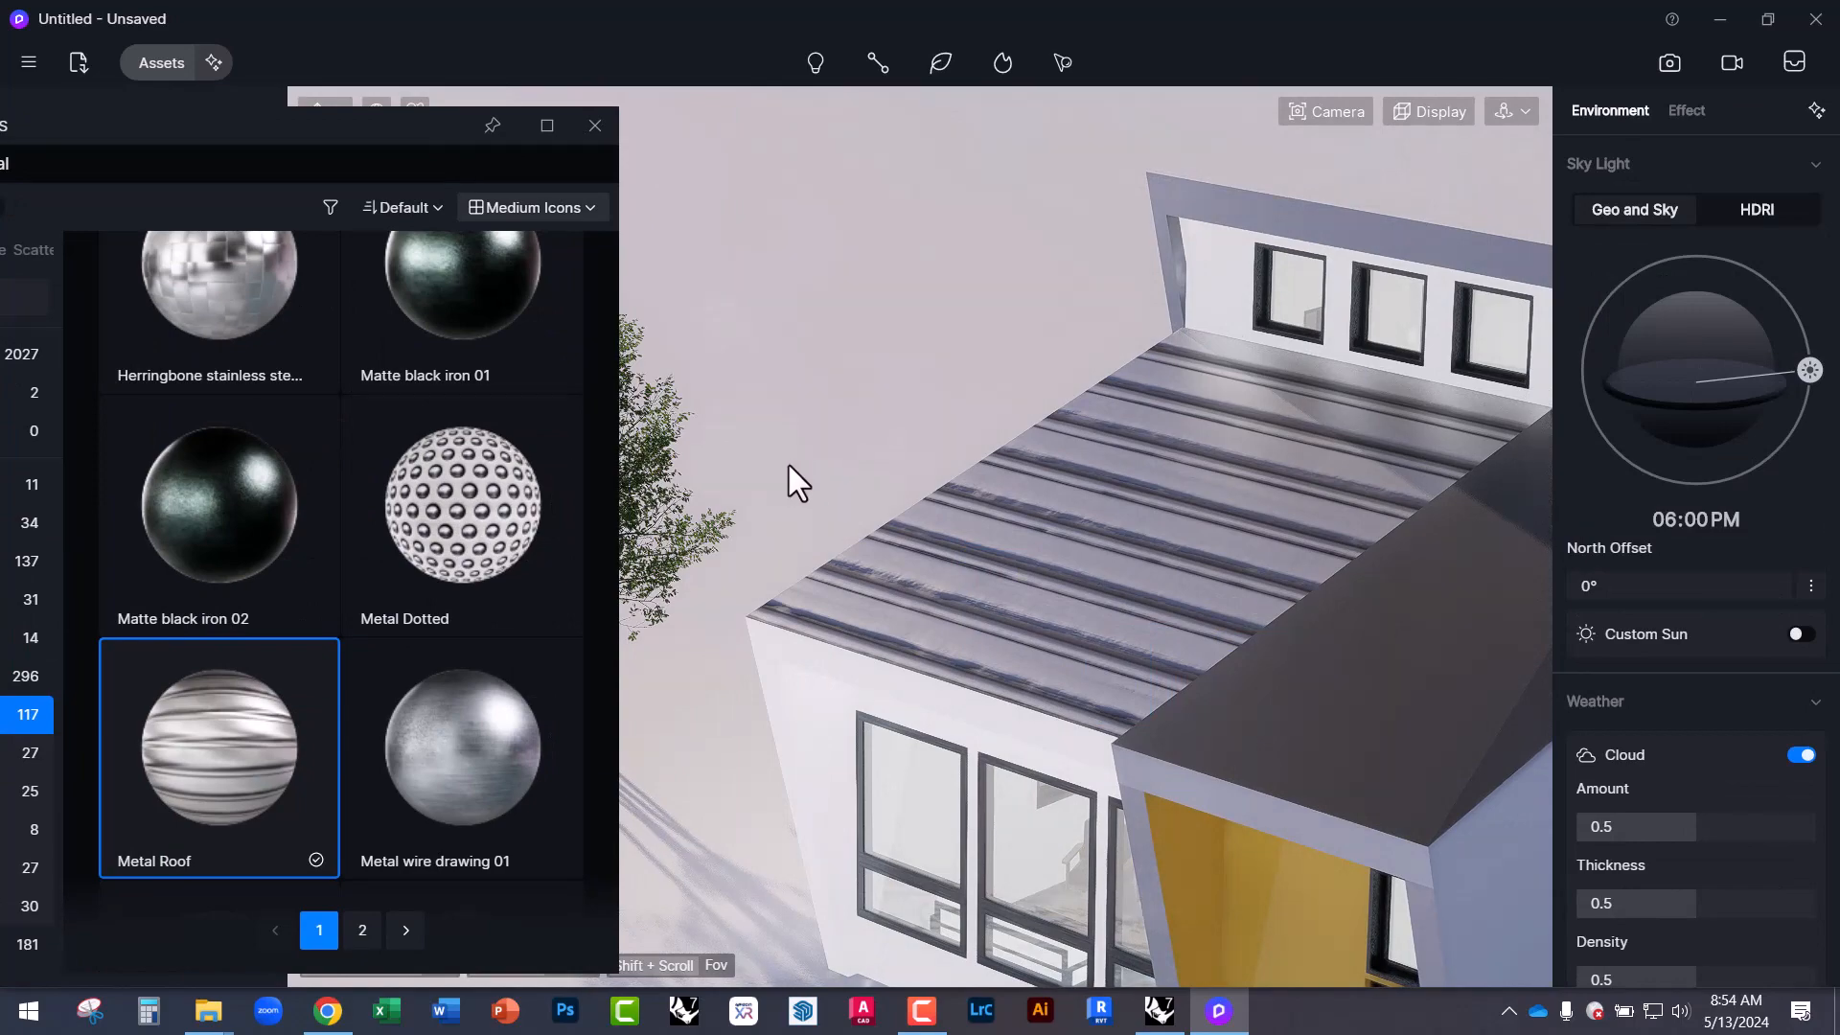
scroll(780, 464, "down", 6)
scroll(1147, 525, "up", 2)
left_click(912, 484)
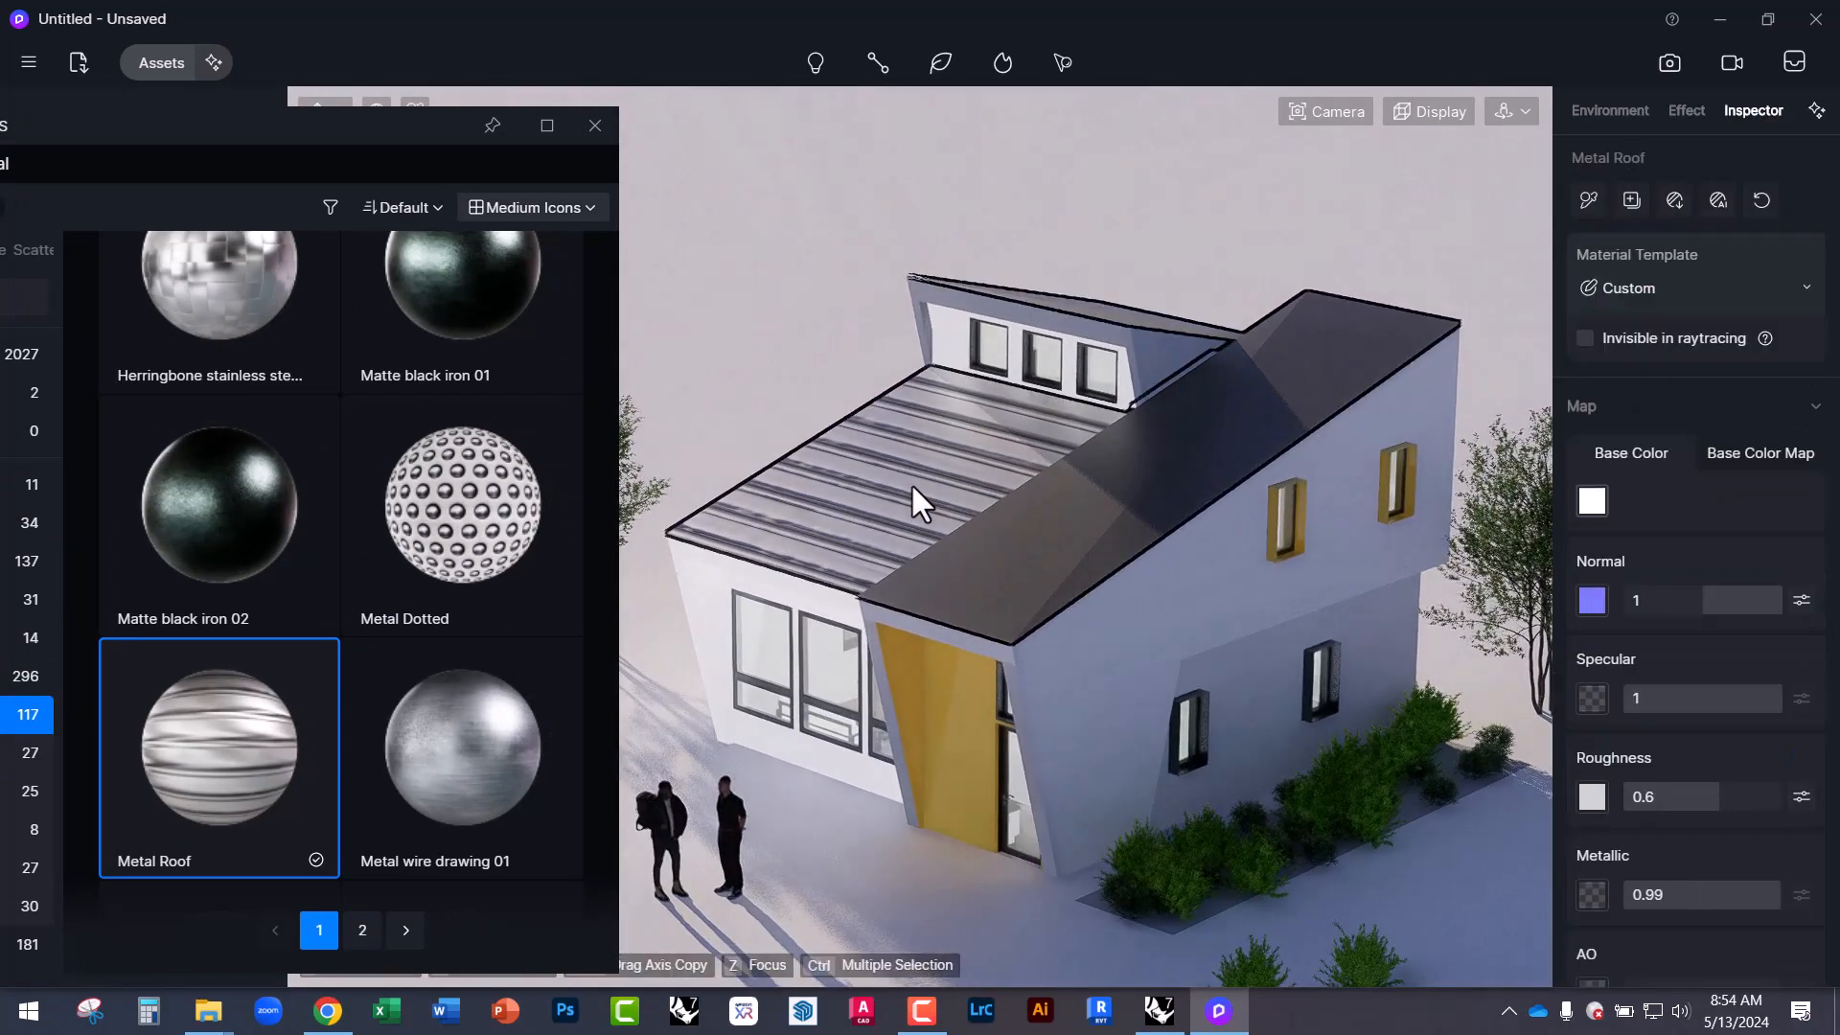
left_click(864, 495)
left_click(865, 495)
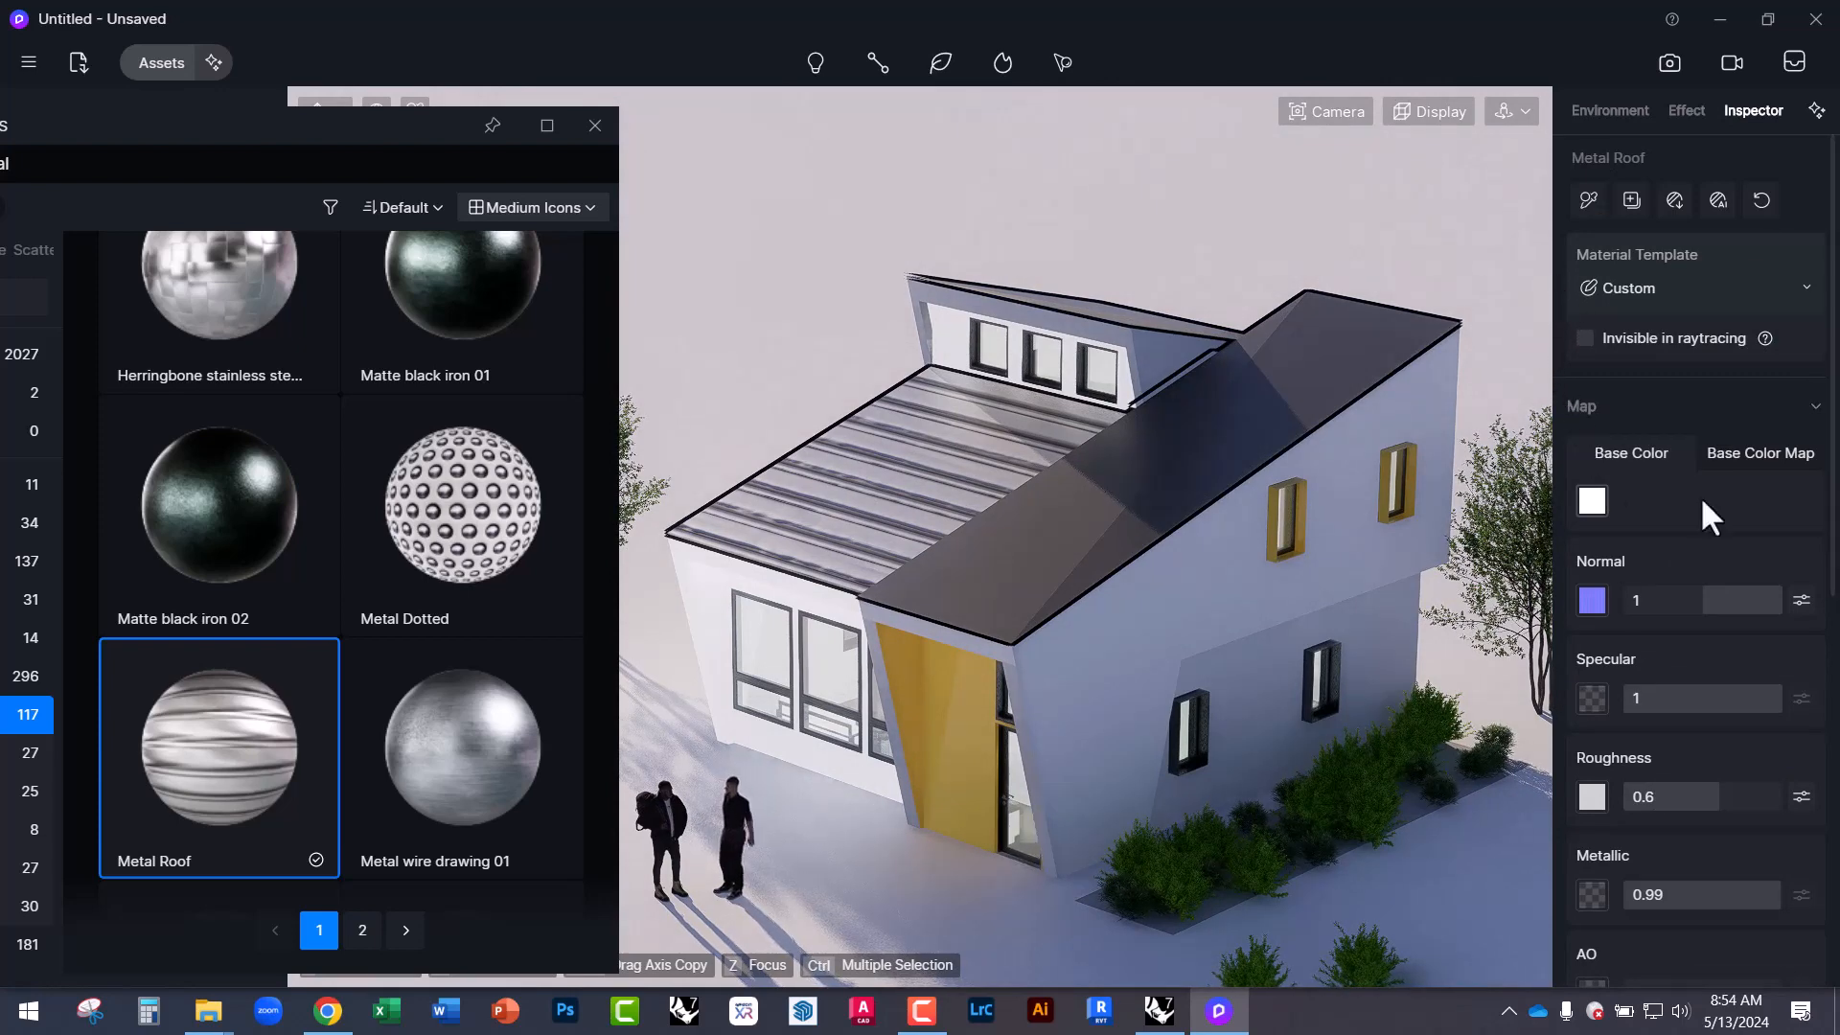
Give the Metal Roof UV a Stretch of 2.53 and Rotate of 90°, then inspect the ribs.
scroll(1725, 824, "down", 5)
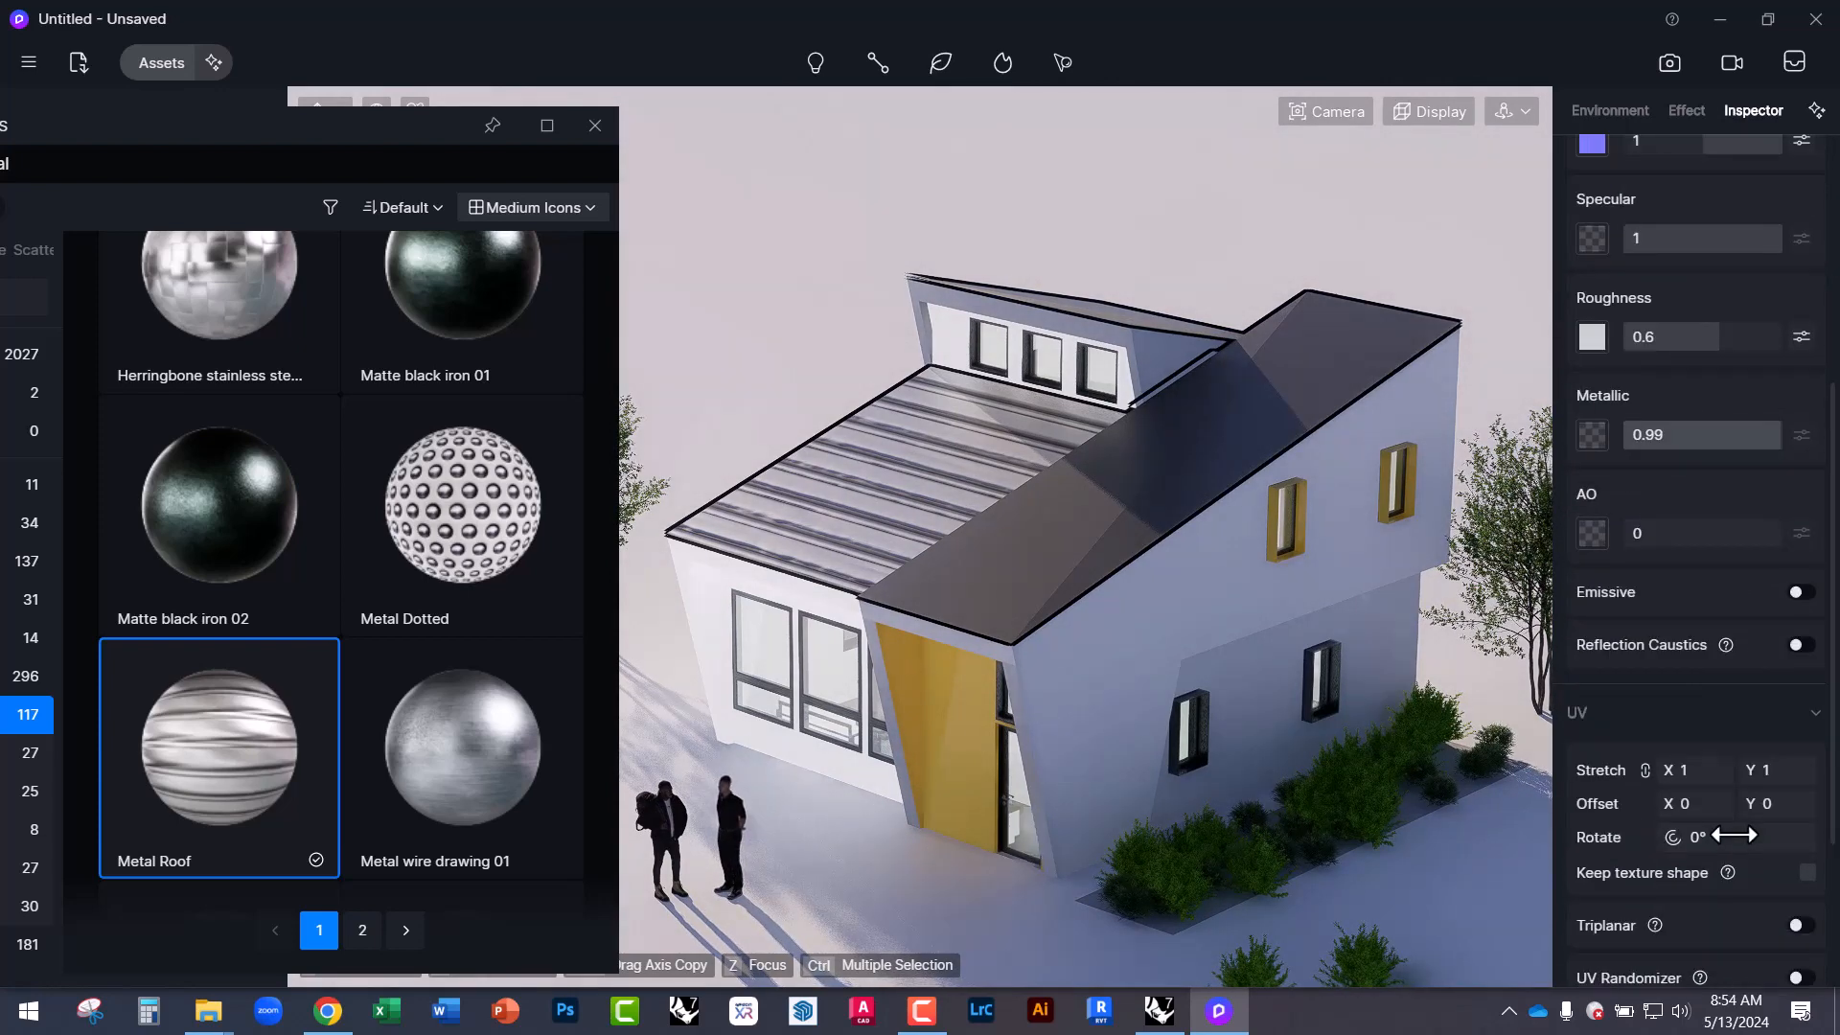
left_click_drag(1680, 779, 1816, 778)
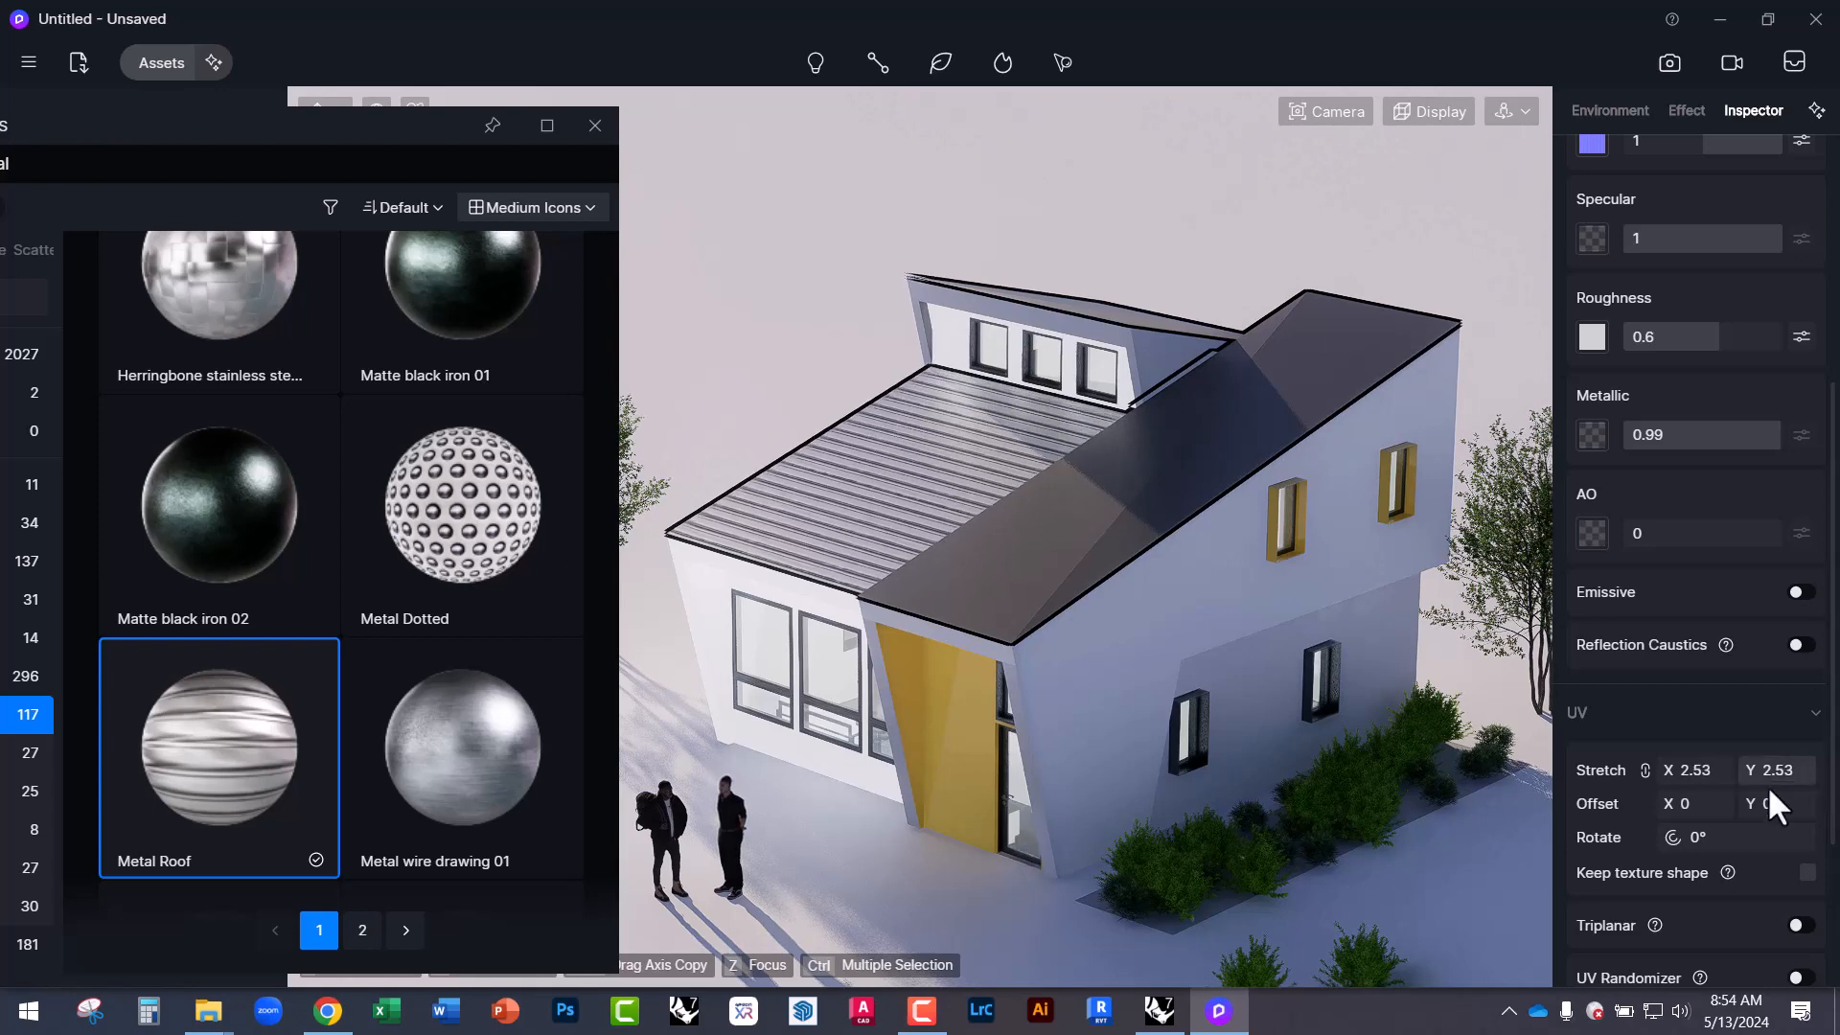
left_click(1701, 839)
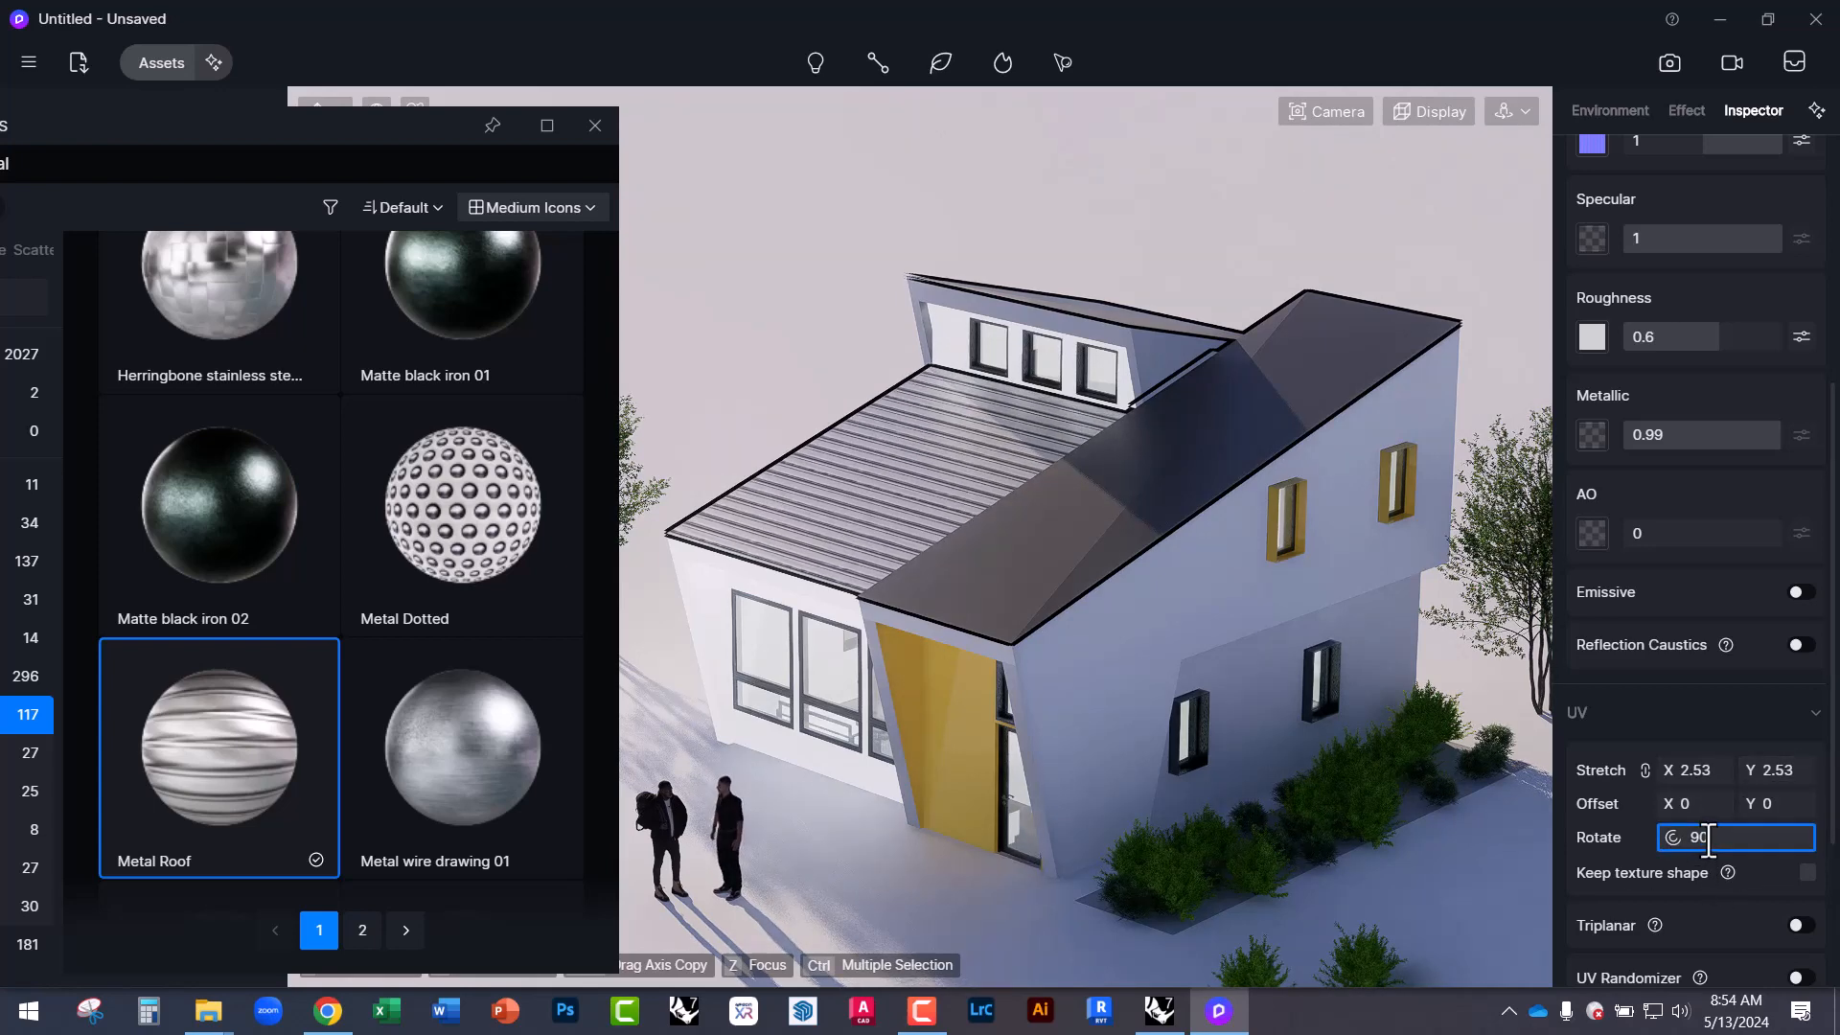
type("90")
key("Return")
scroll(859, 494, "up", 5)
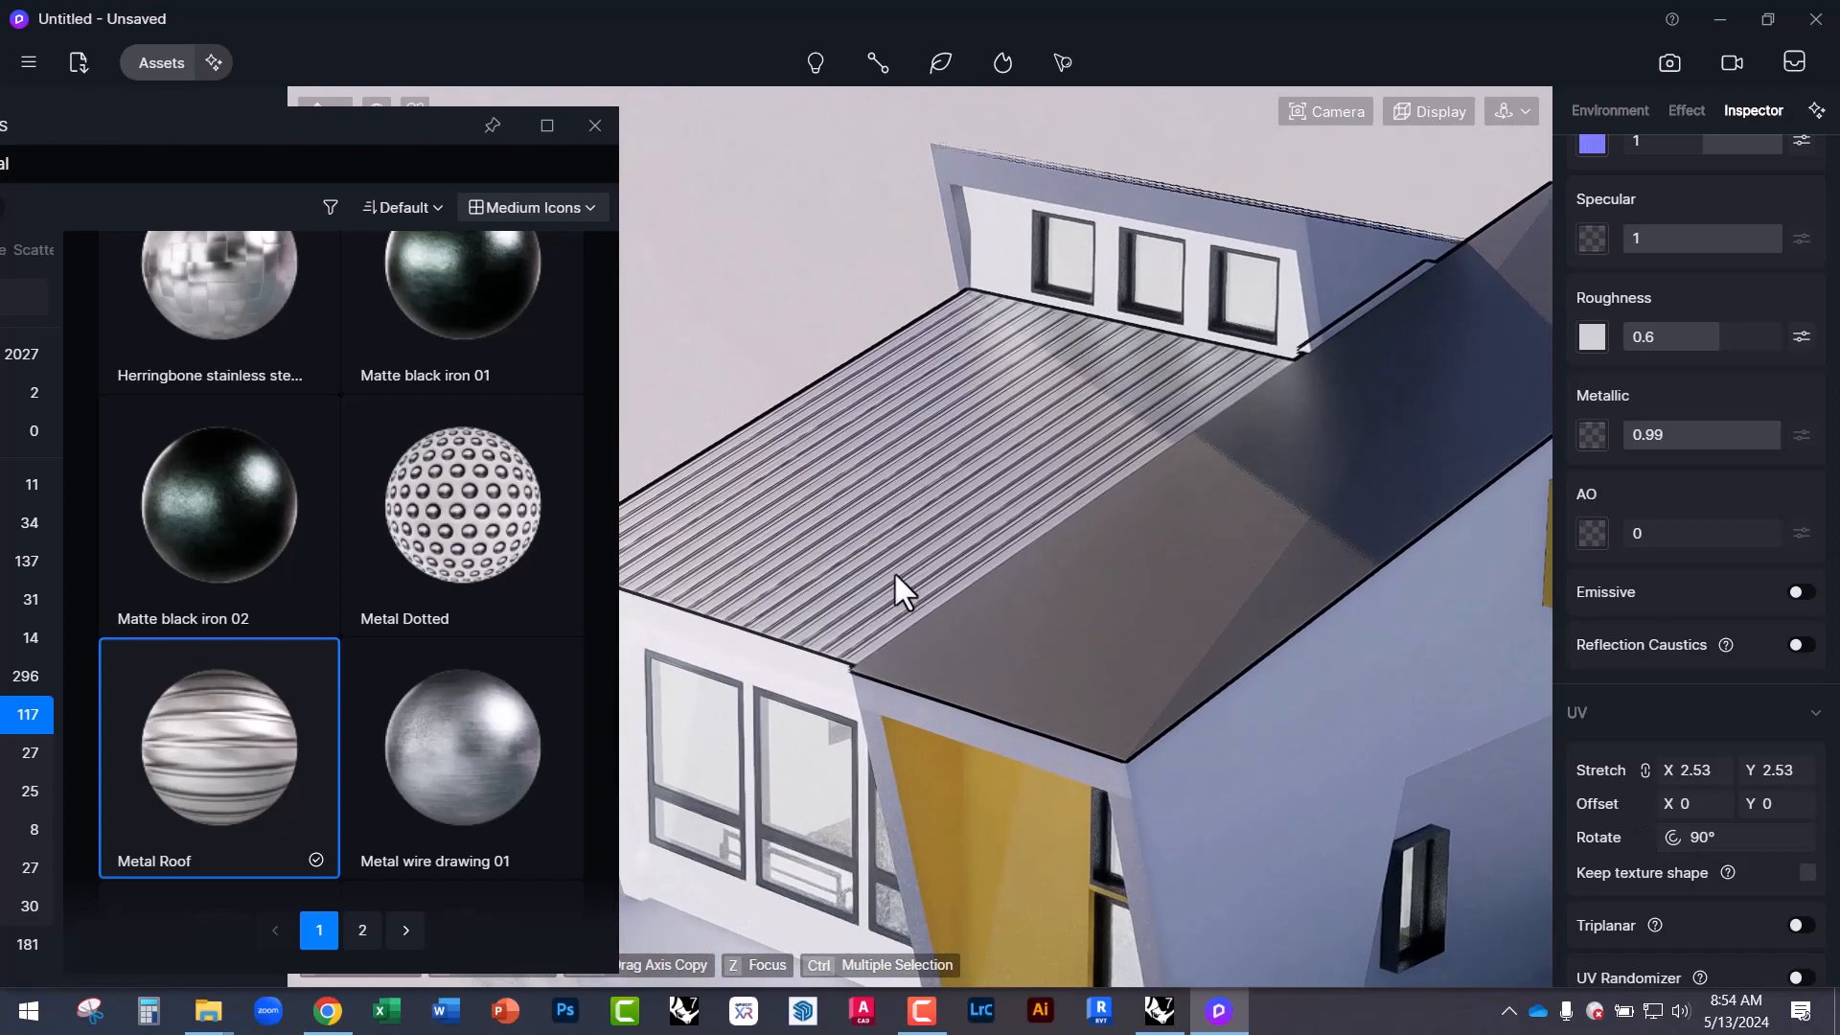
right_click_drag(893, 571, 1291, 674)
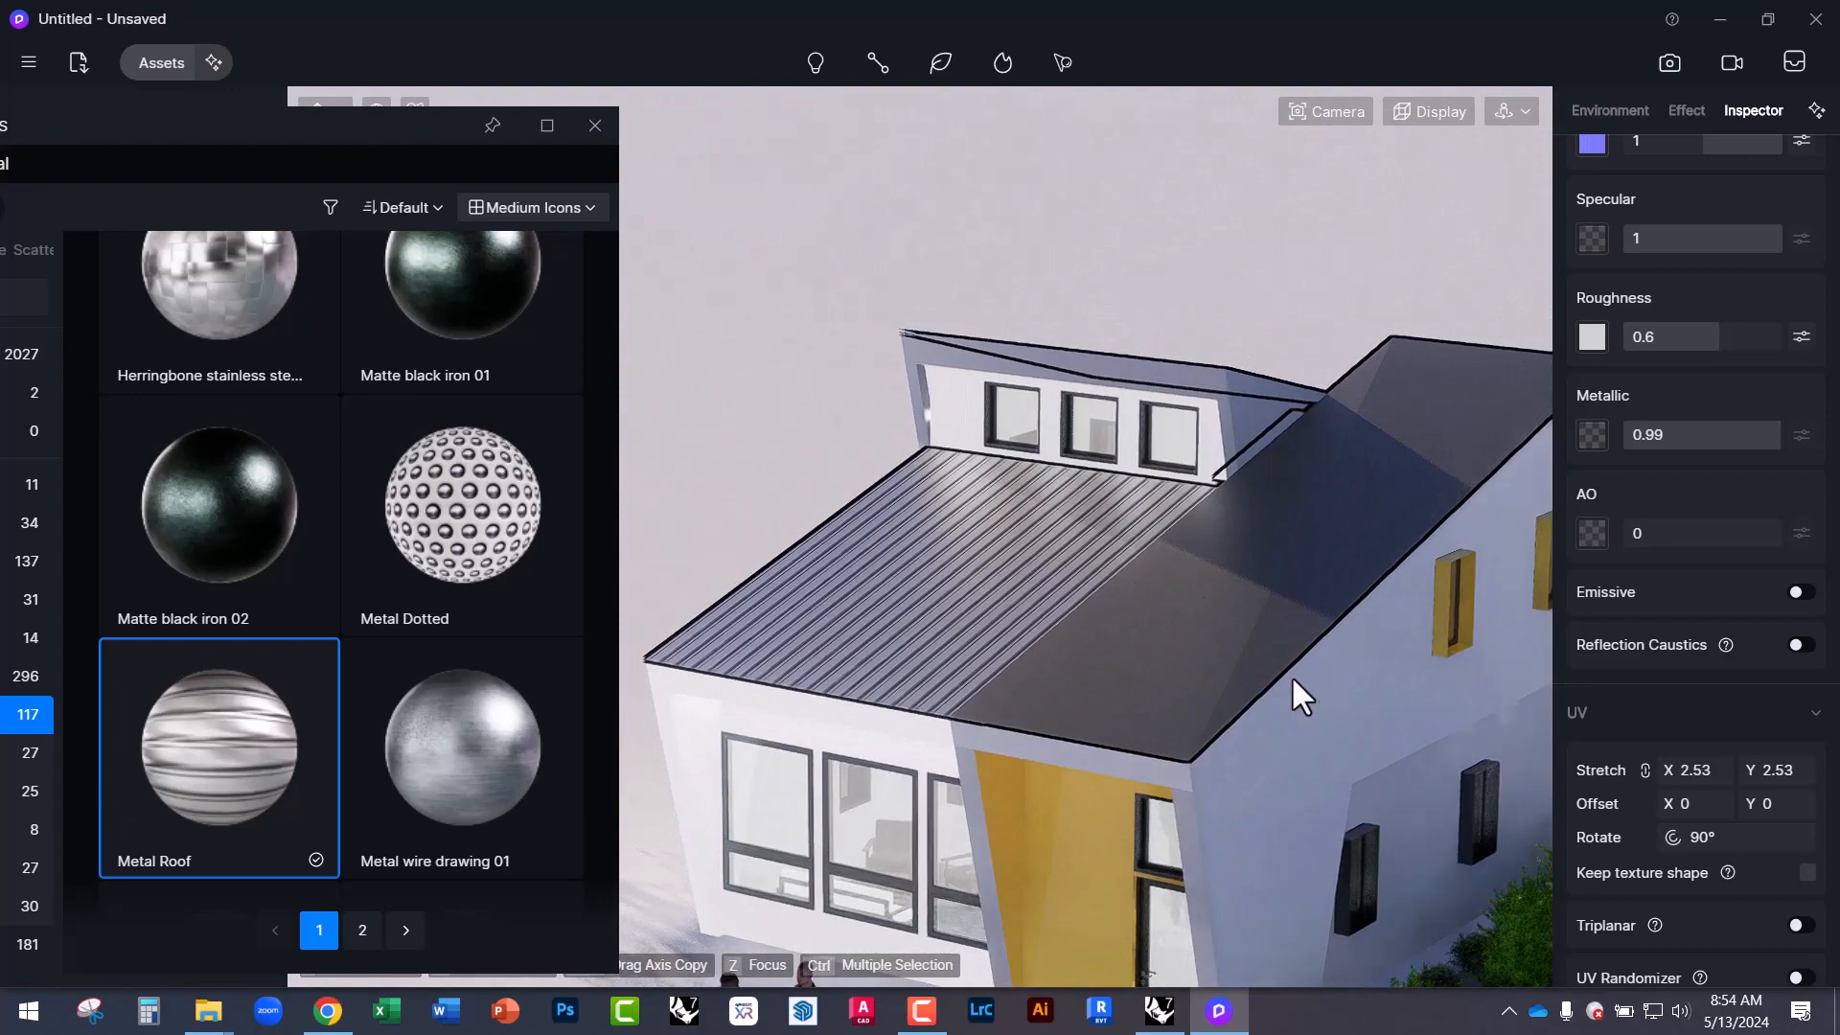
Enable Triplanar mapping on the Metal Roof material and orbit around the roof to check it.
left_click(1797, 925)
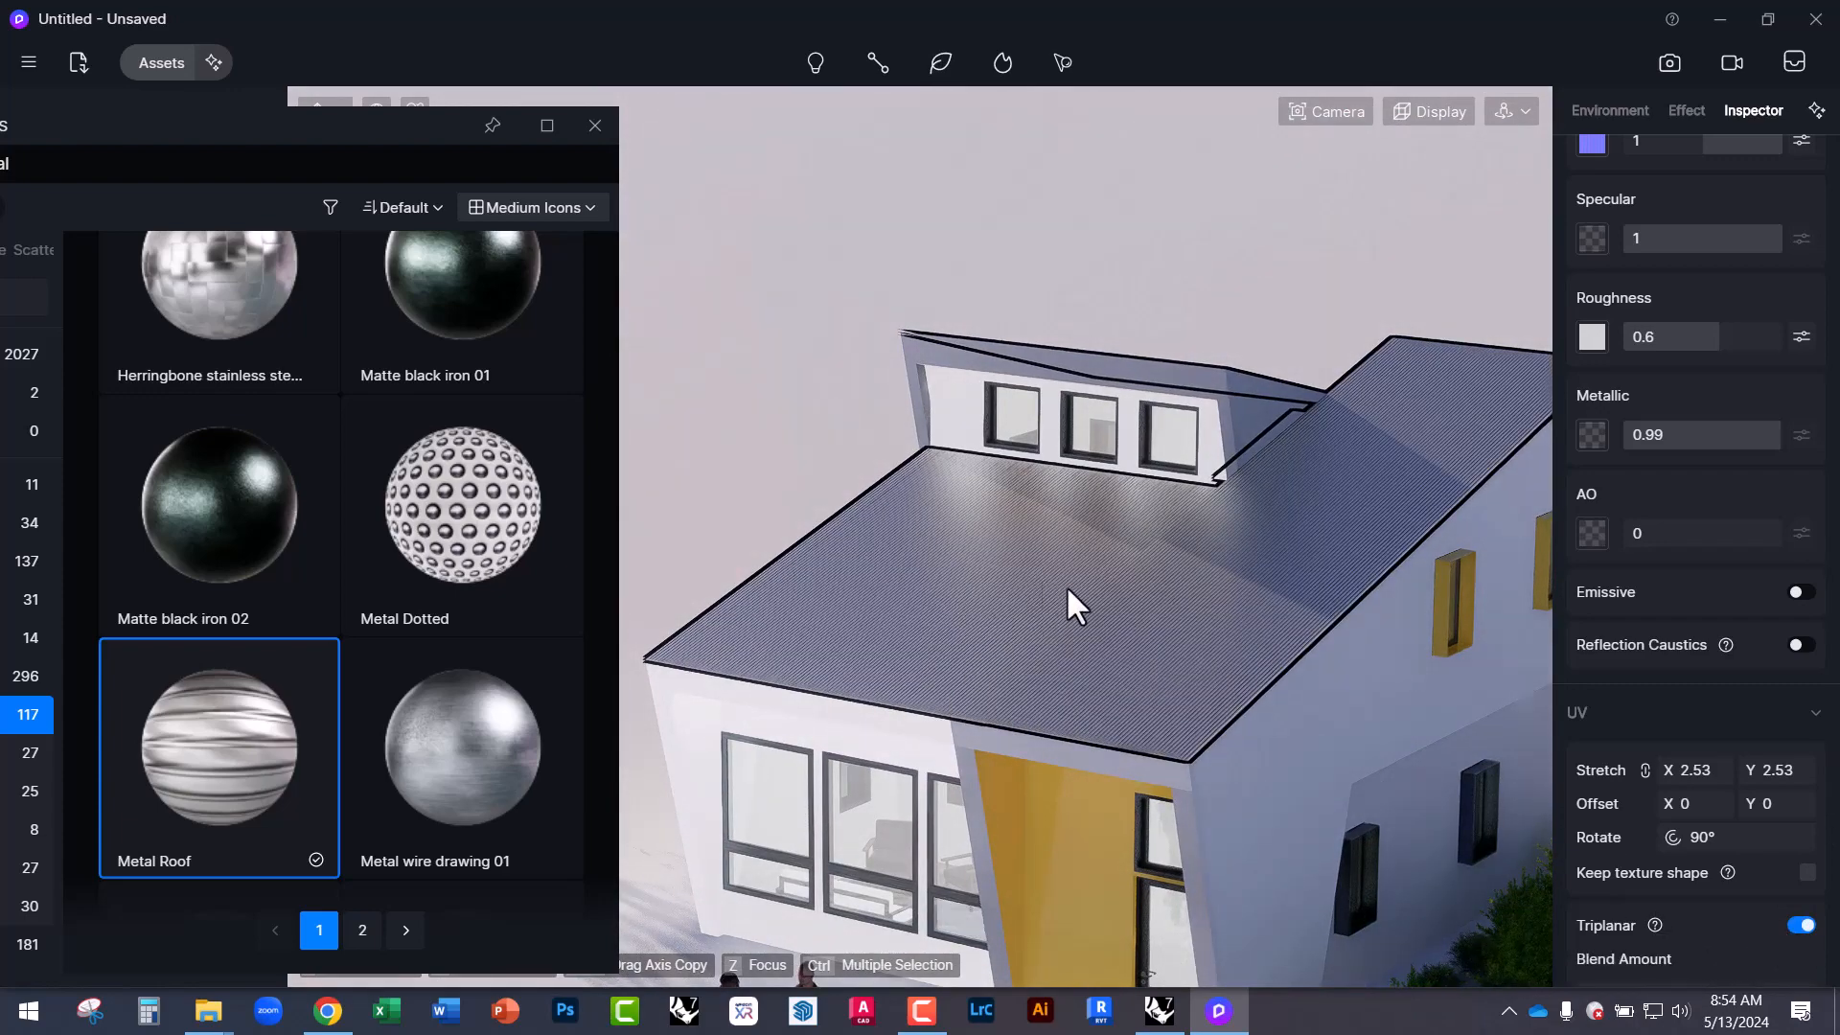
right_click_drag(1110, 696, 1552, 824)
scroll(1071, 758, "up", 4)
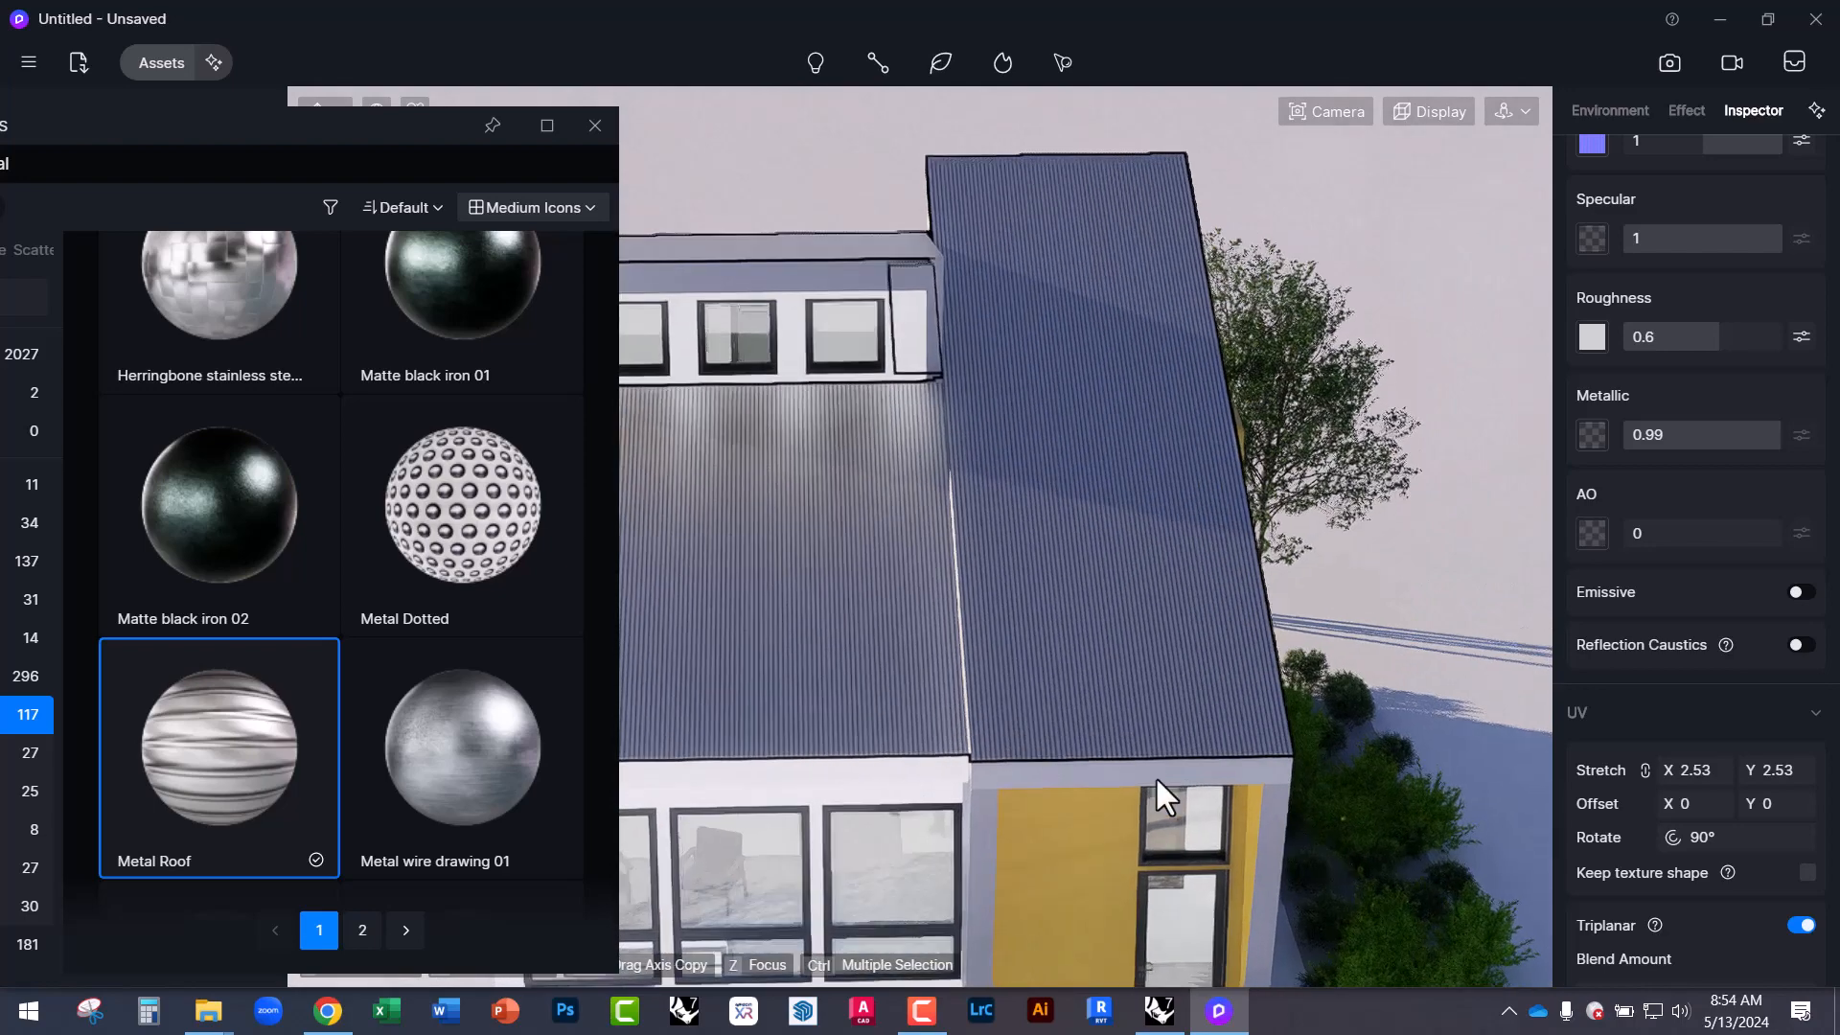
scroll(1705, 934, "down", 1)
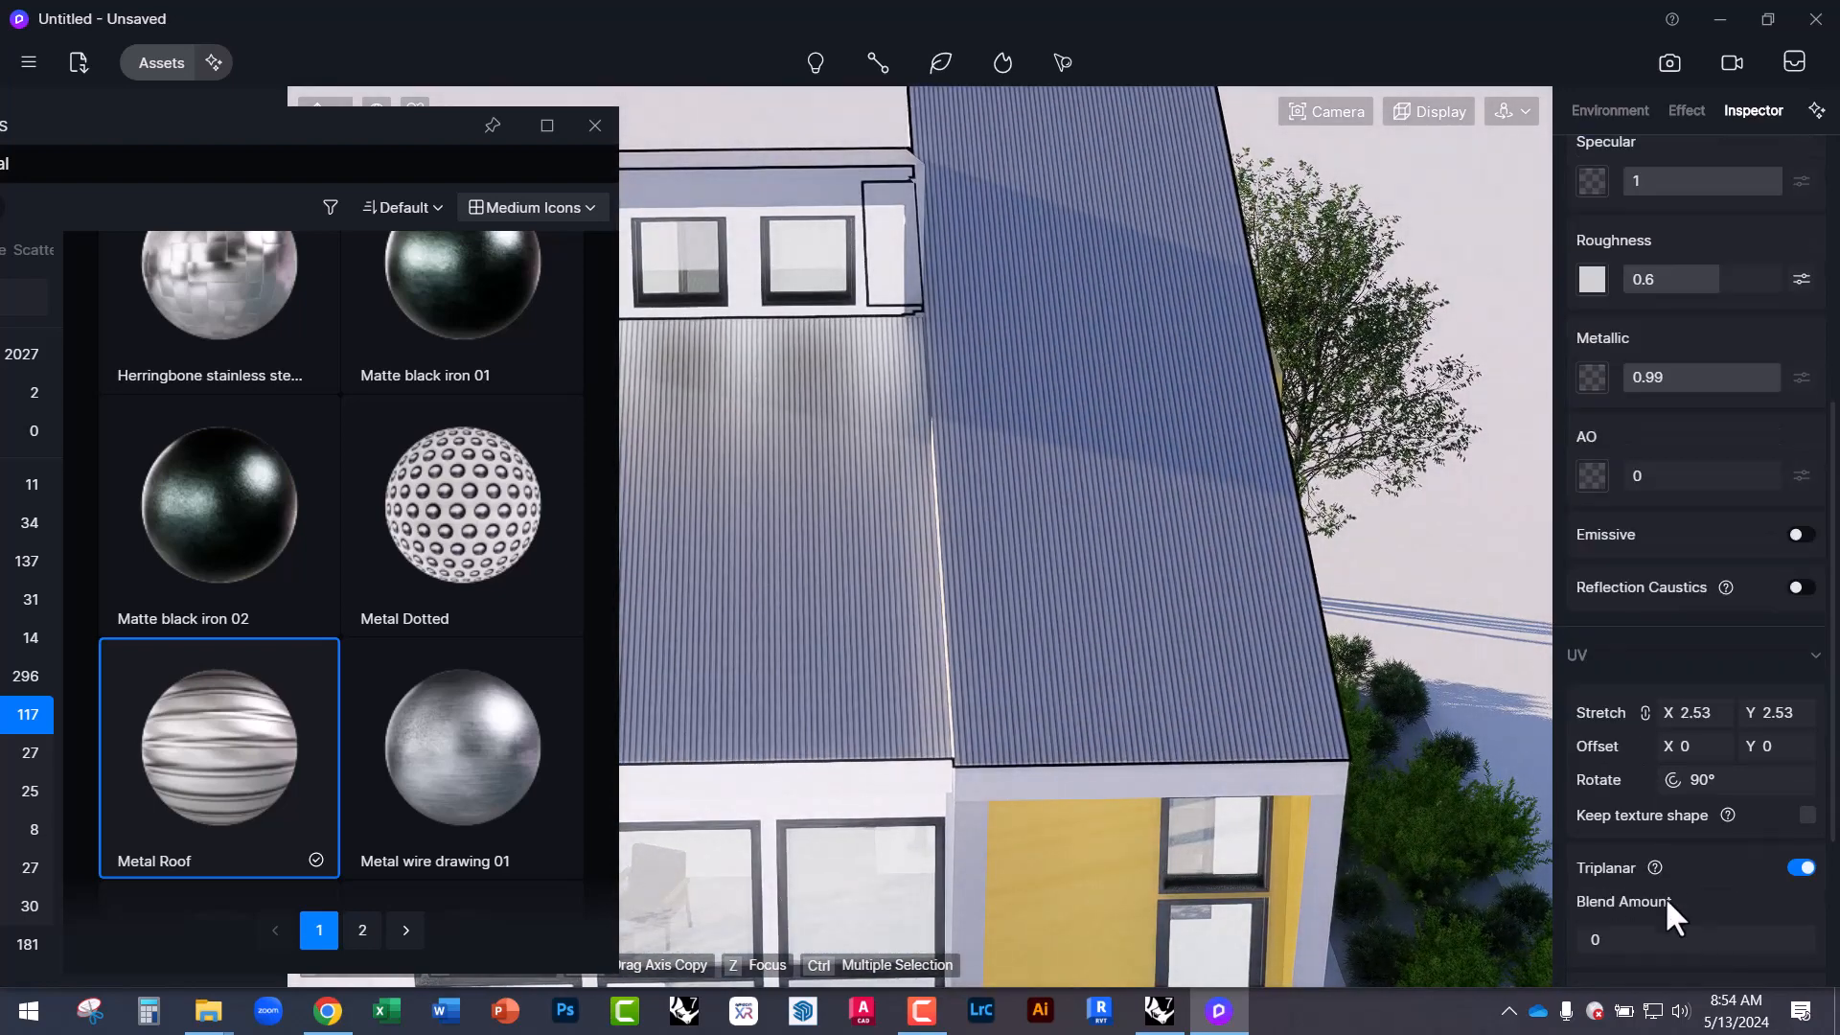
mouse_move(1656, 869)
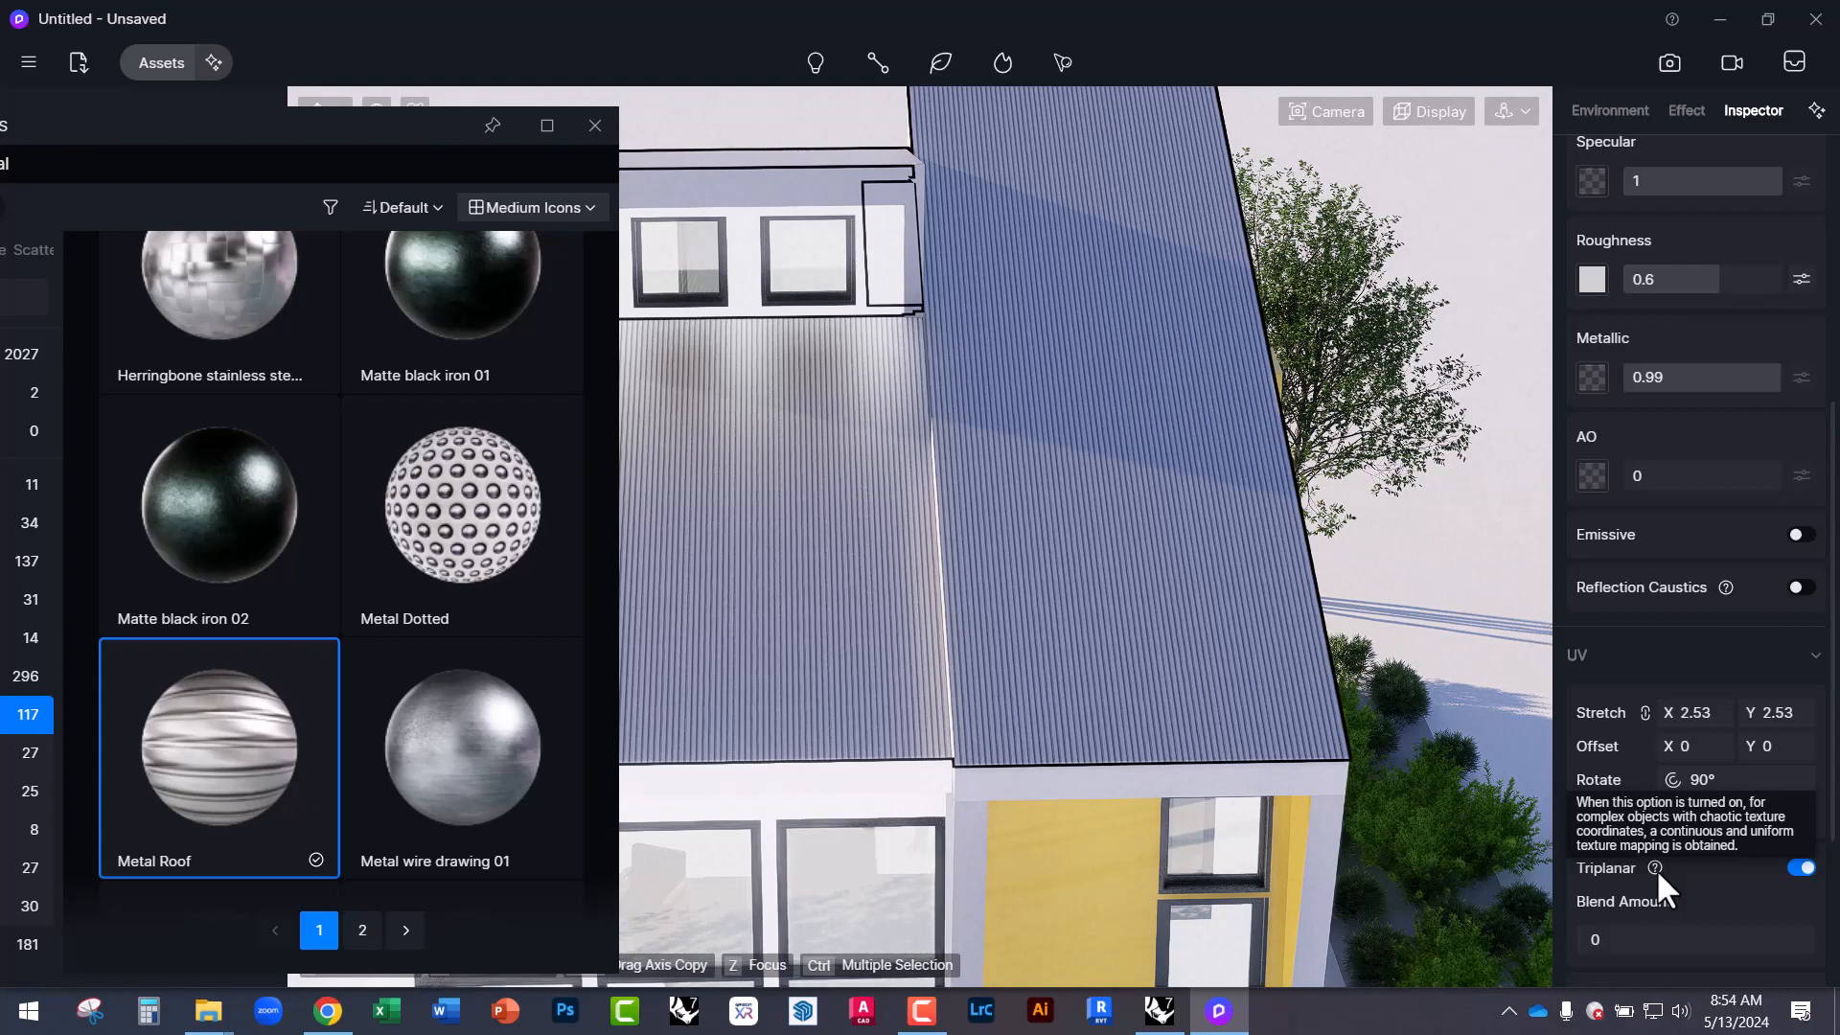
right_click_drag(1114, 682, 1192, 749)
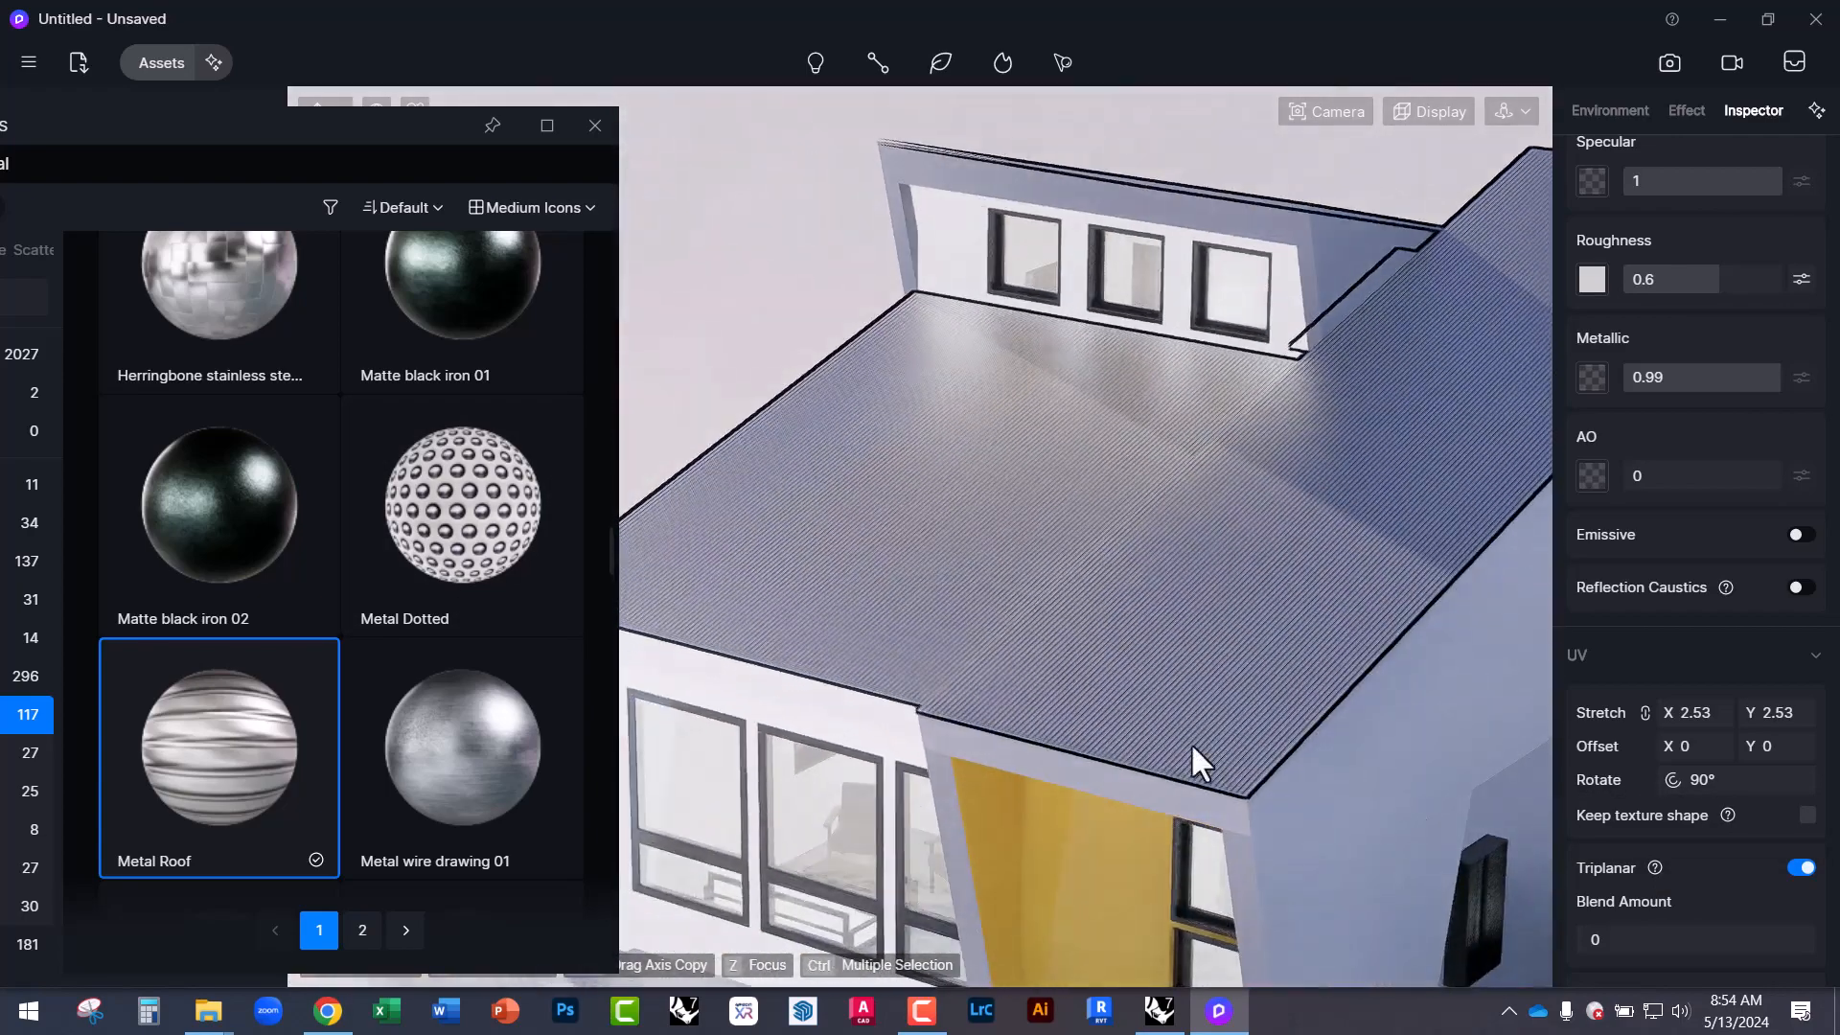
scroll(1192, 745, "up", 2)
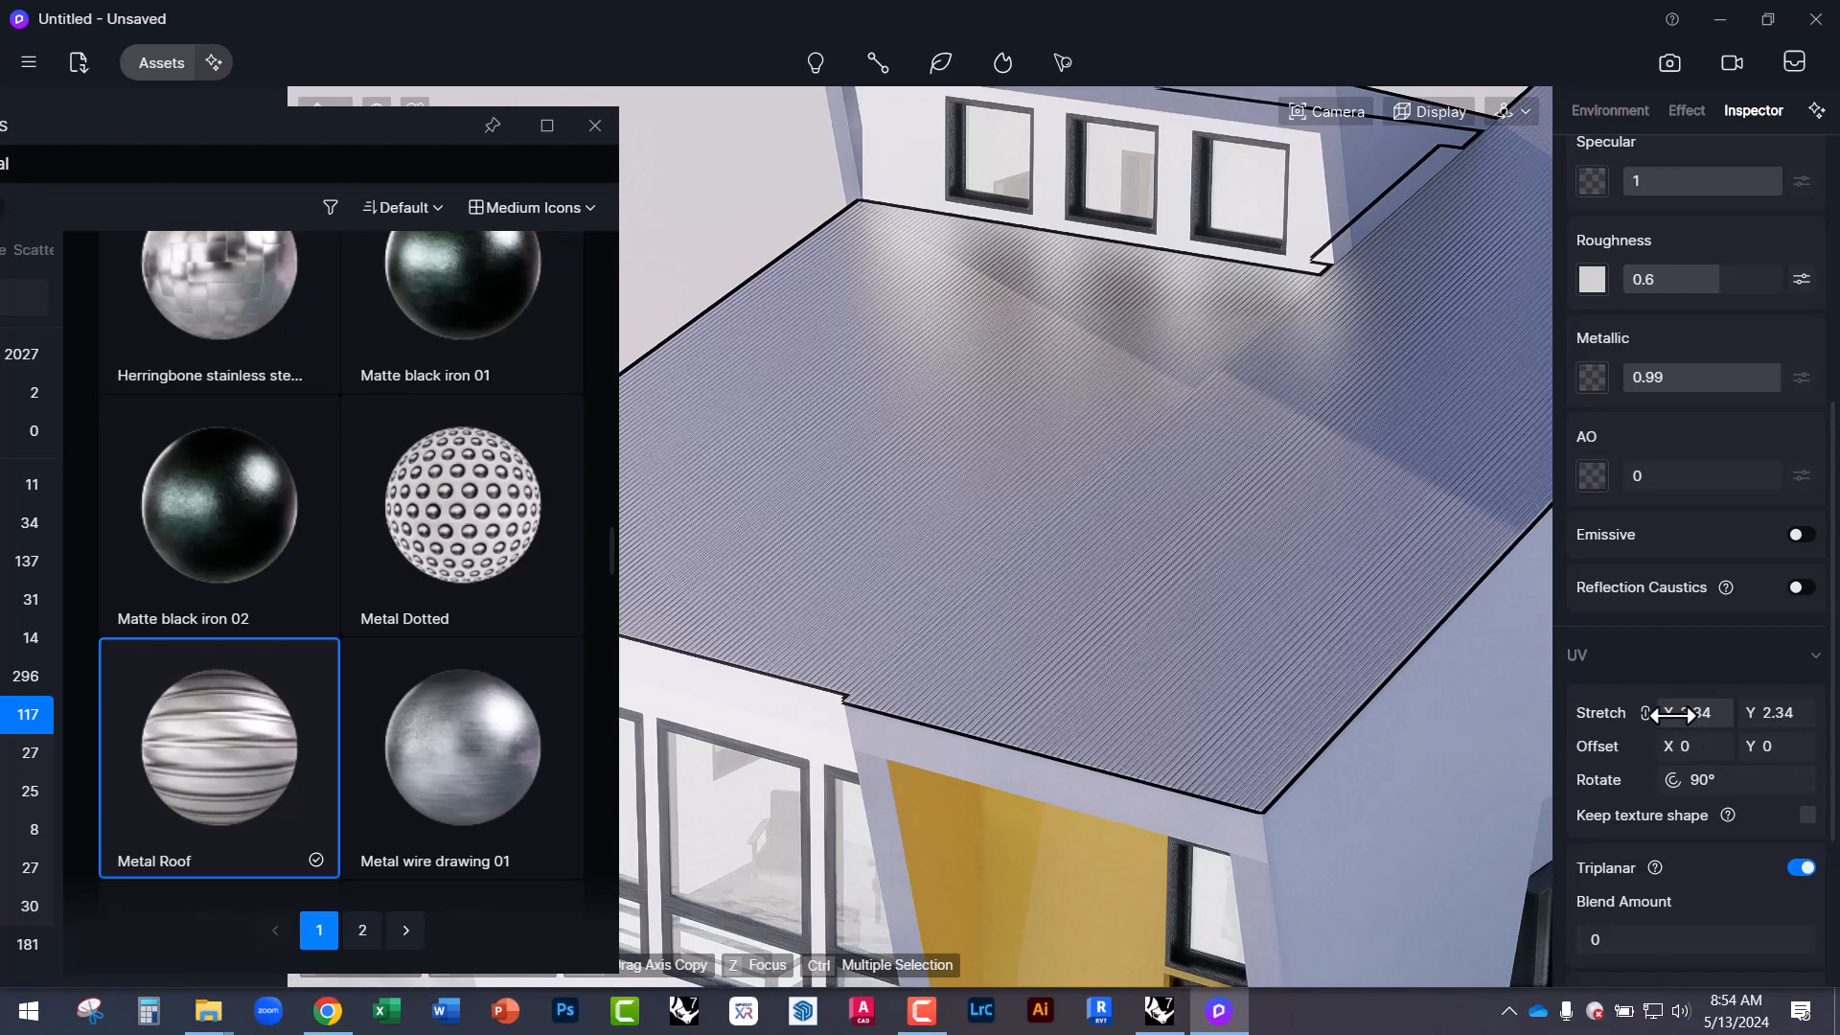
Set the roof UV Stretch to 0.66 and close the D5 Render Assets window.
left_click_drag(1672, 715, 1533, 732)
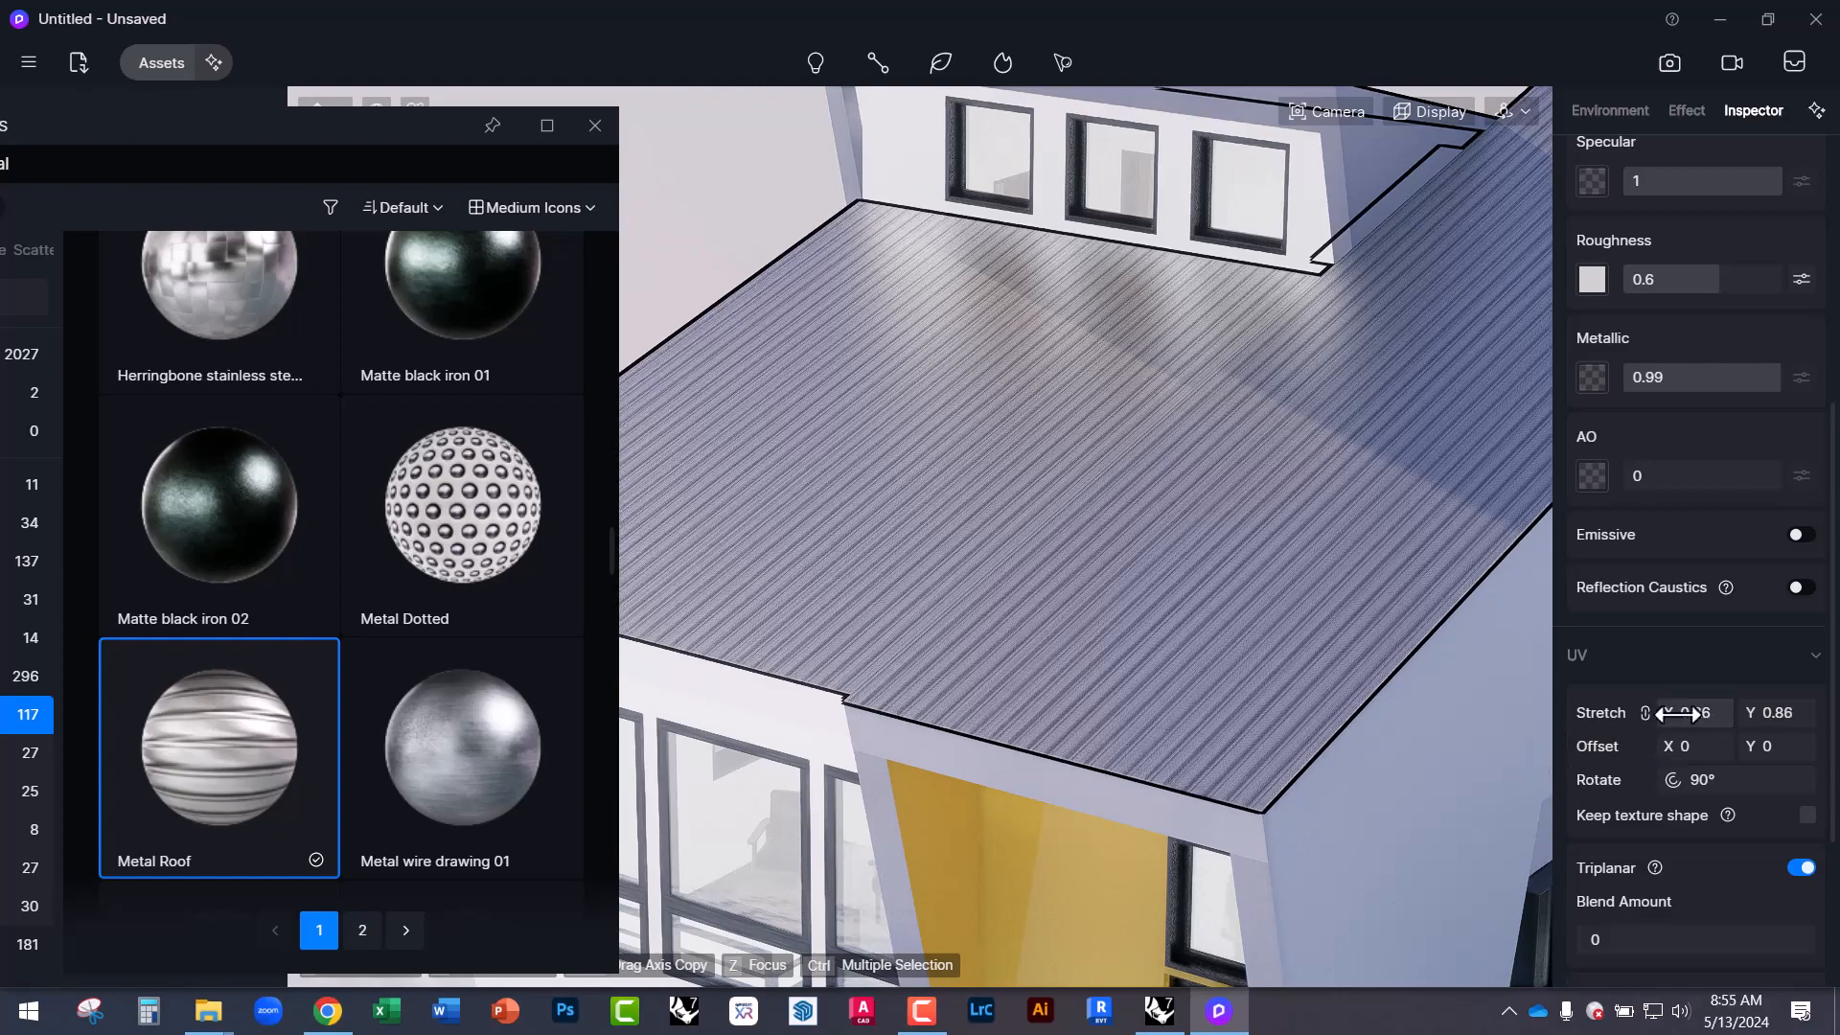
left_click_drag(1683, 714, 1667, 714)
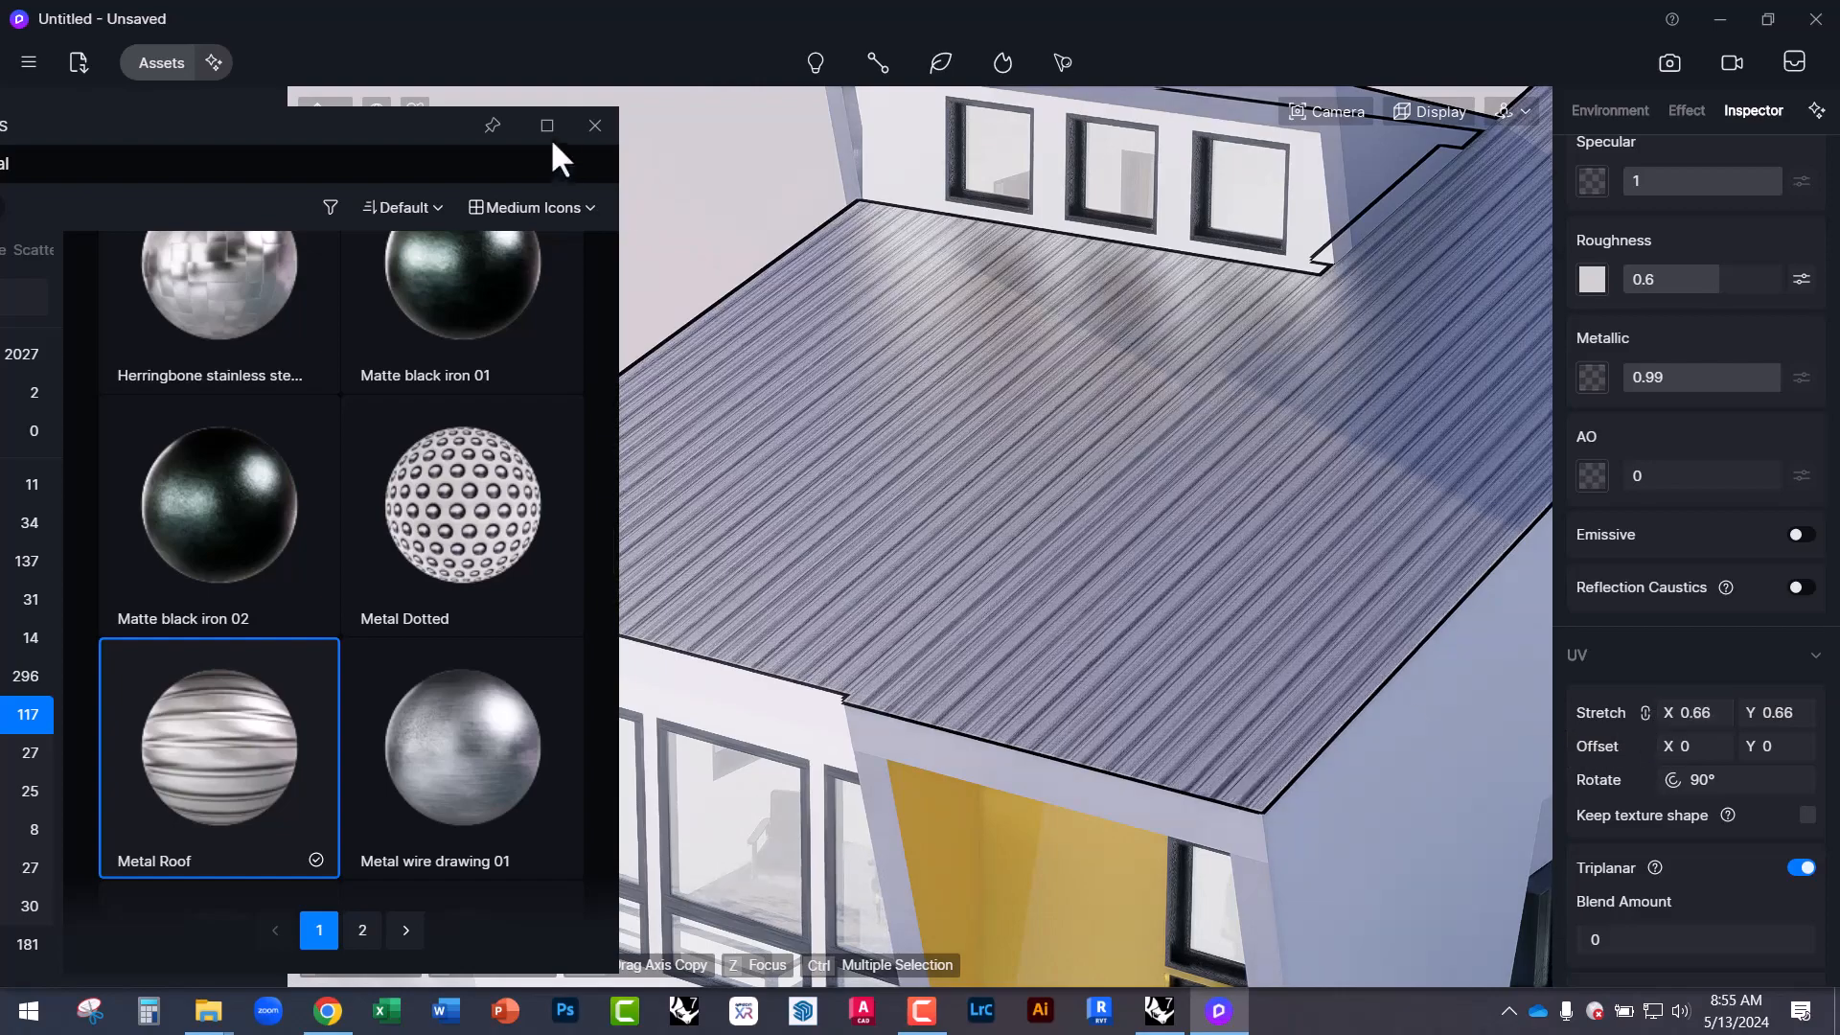
left_click(594, 134)
scroll(1131, 887, "up", 5)
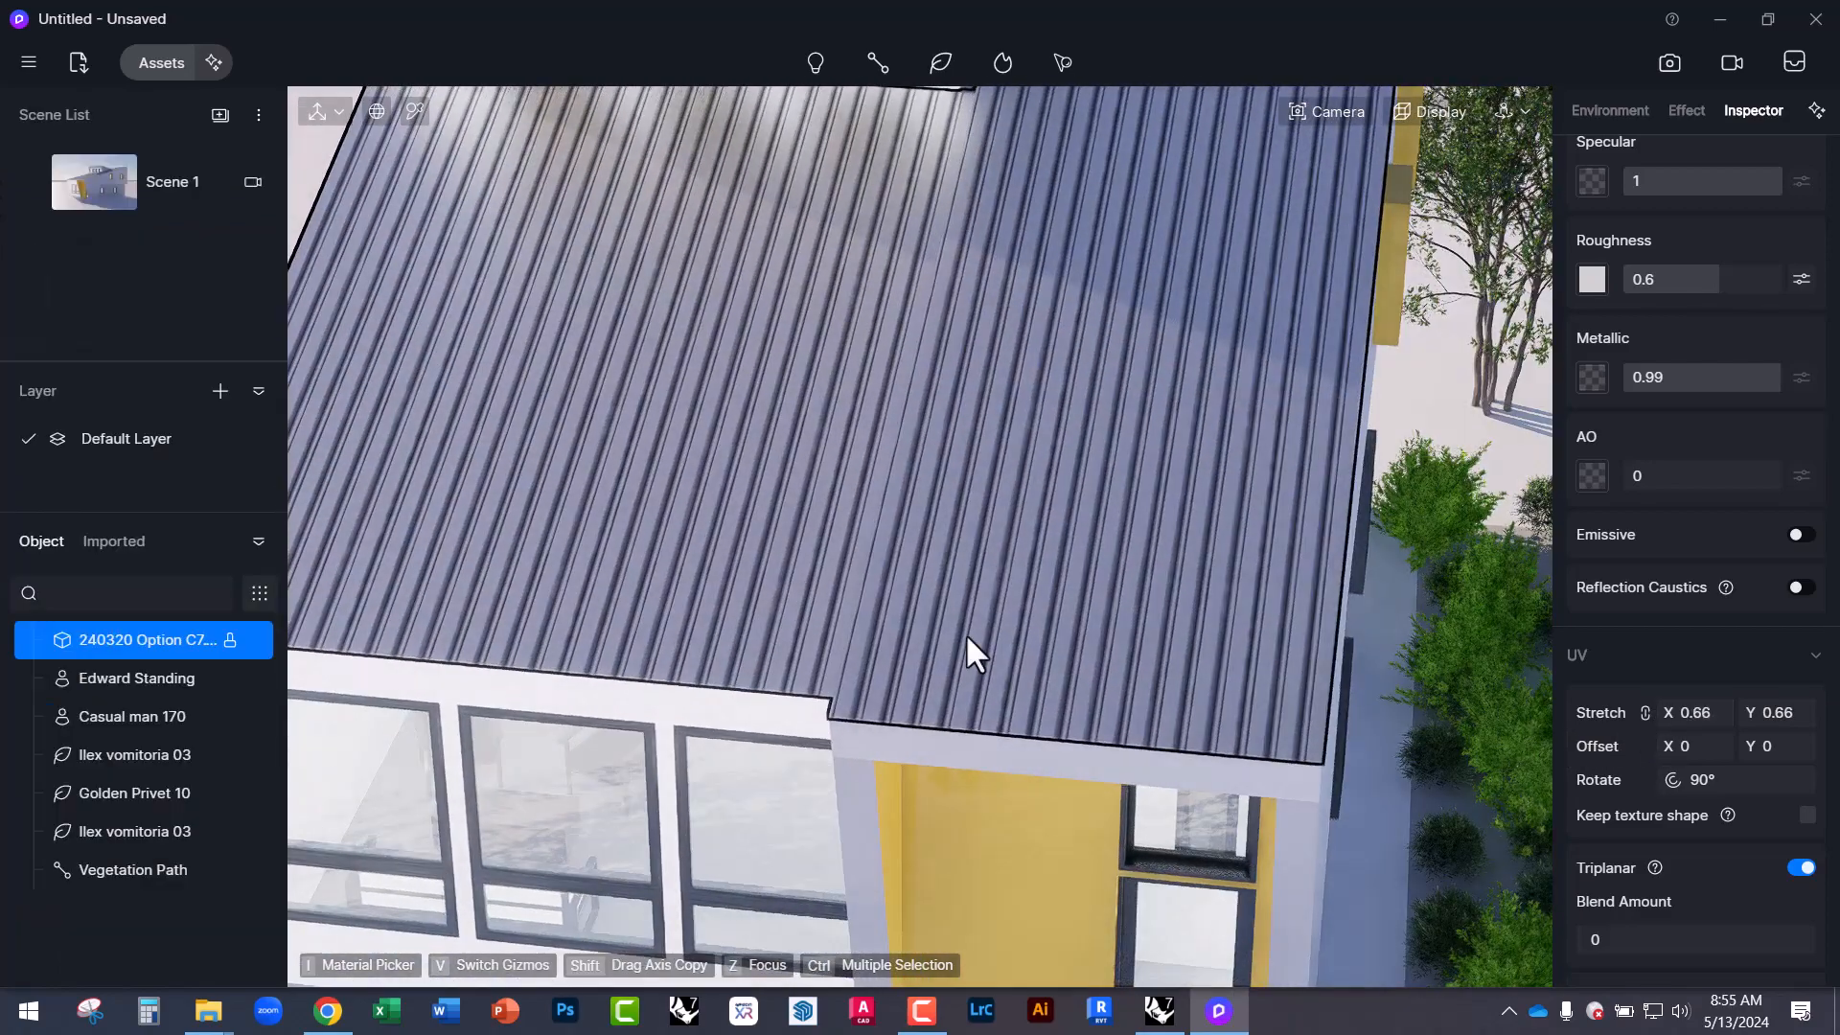
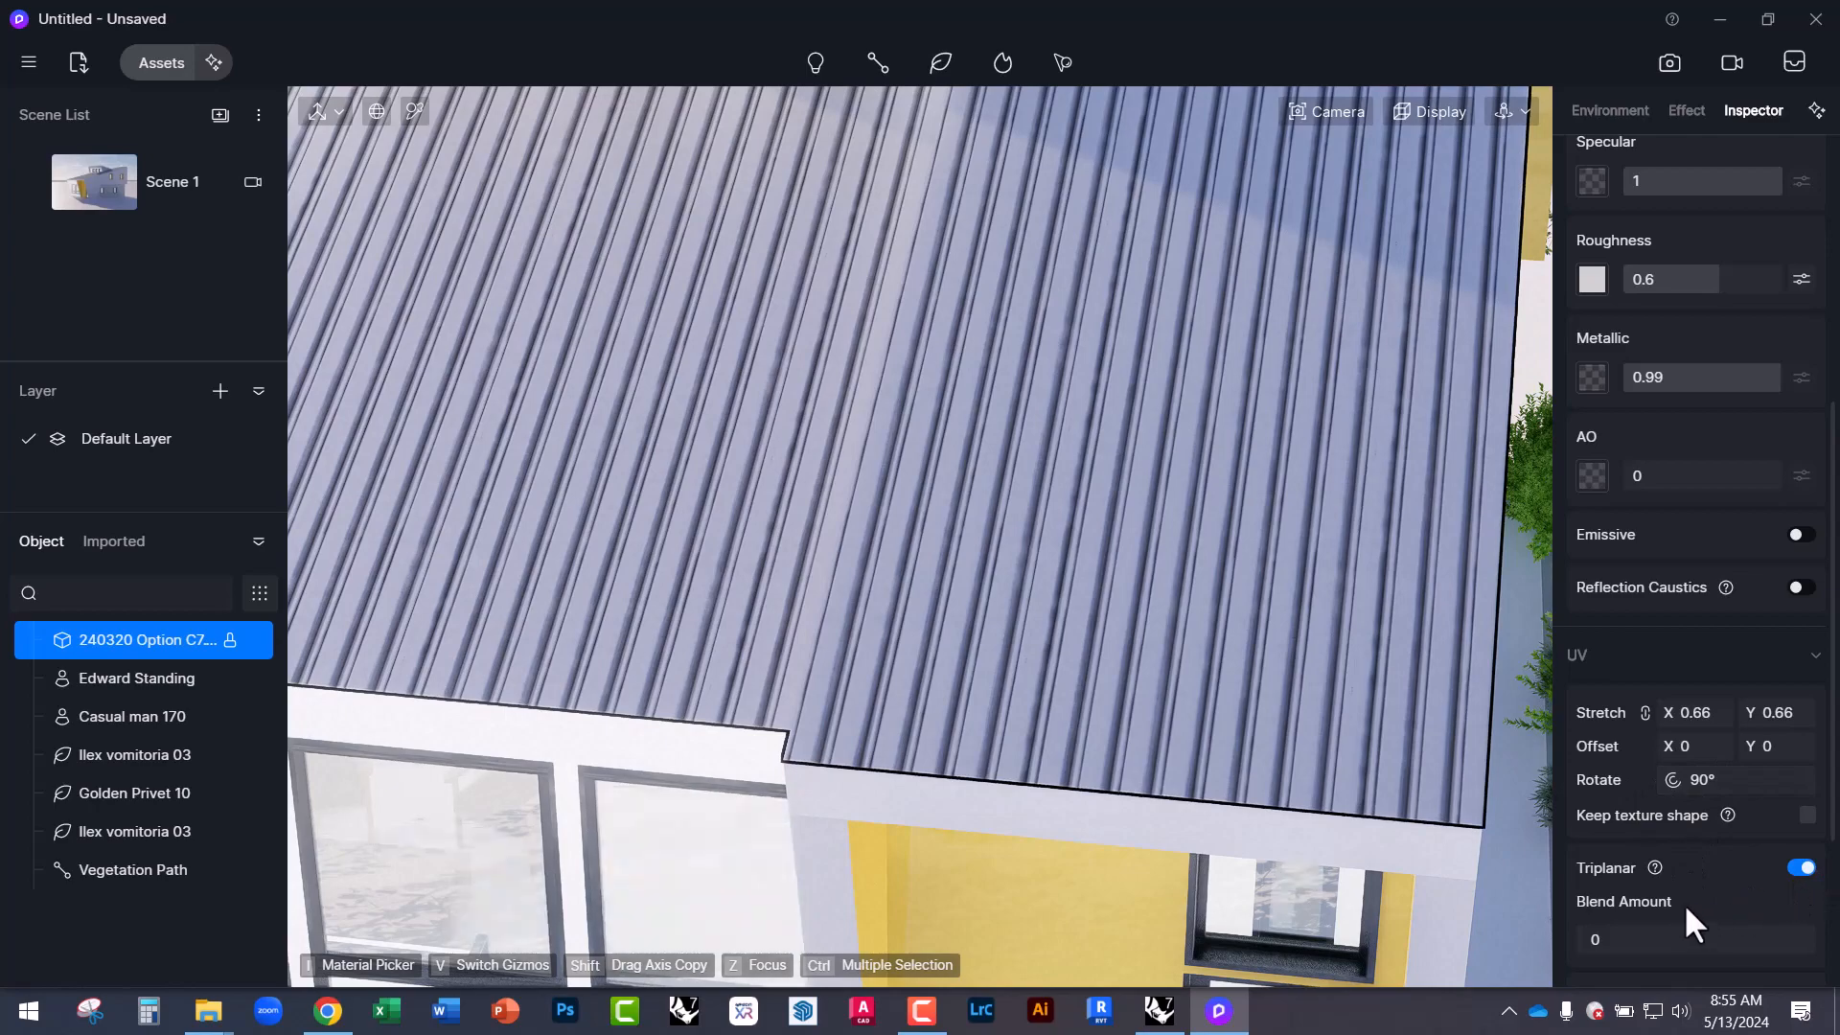
Enable Round Corner on the roof's metal material and raise the radius to 15.8.
scroll(1688, 879, "down", 1)
scroll(1704, 872, "down", 3)
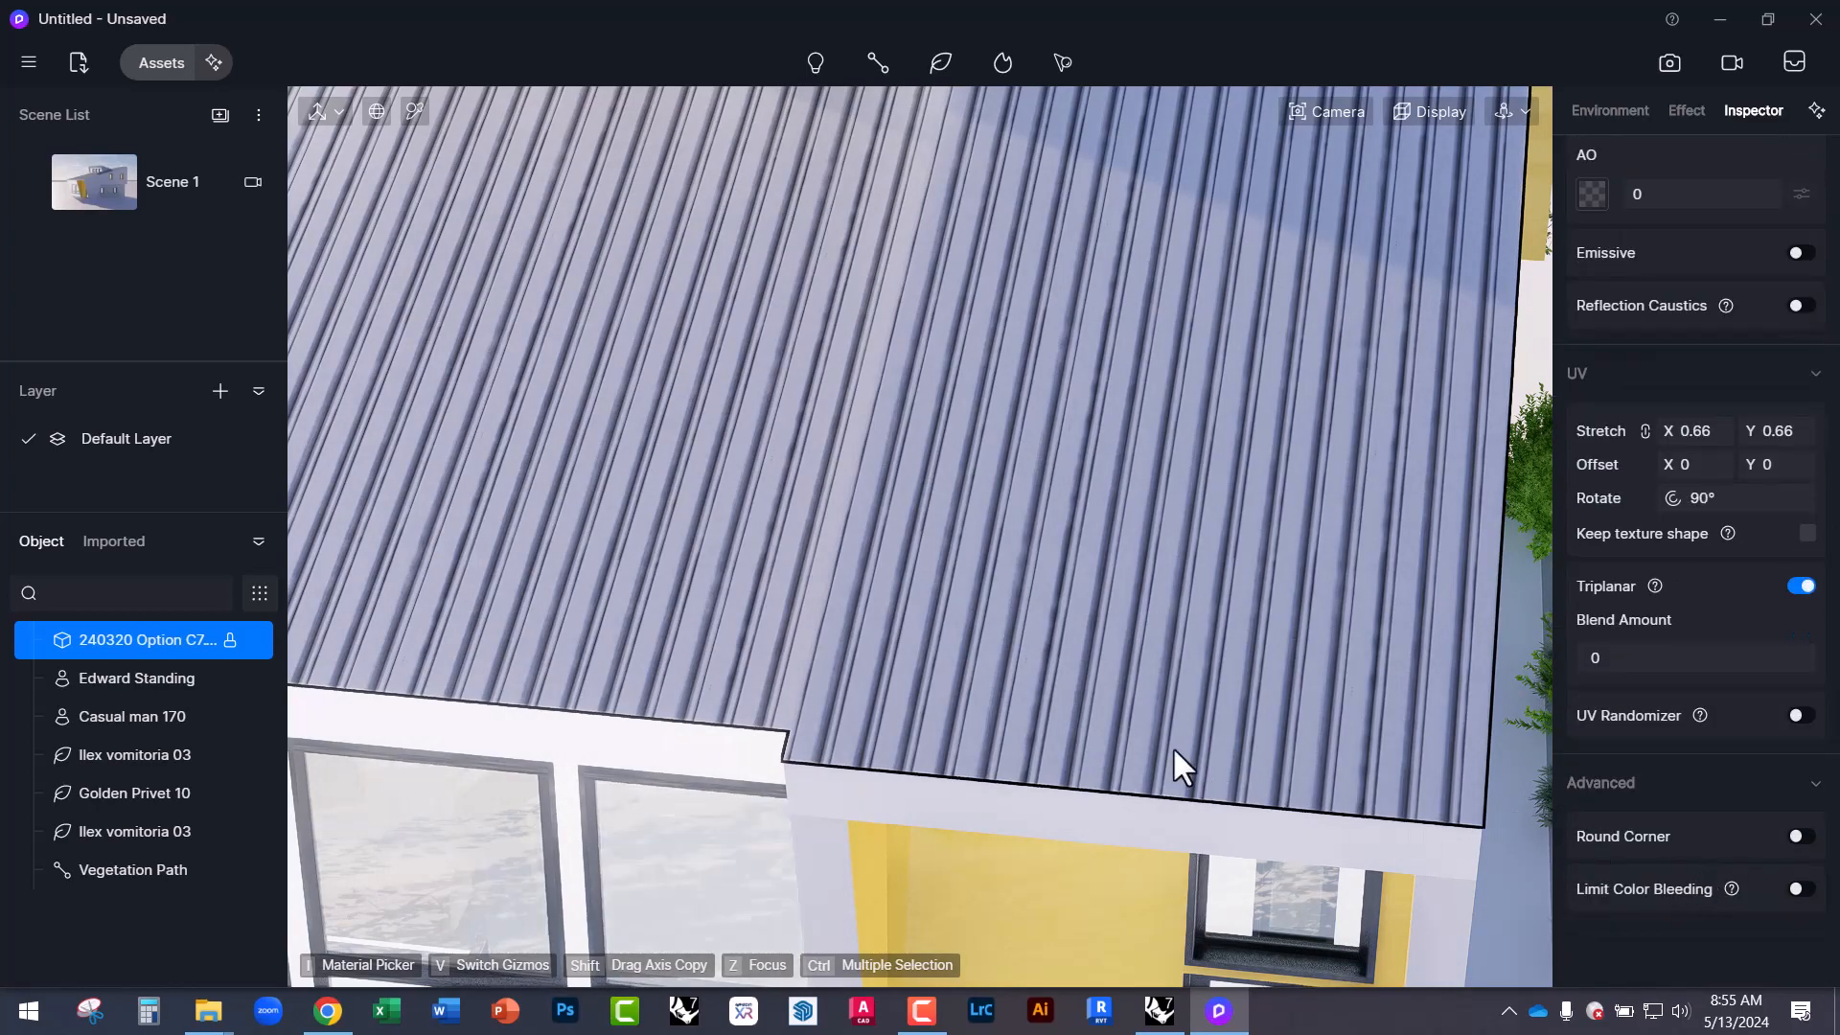
right_click_drag(1176, 749, 1117, 713)
scroll(928, 539, "down", 3)
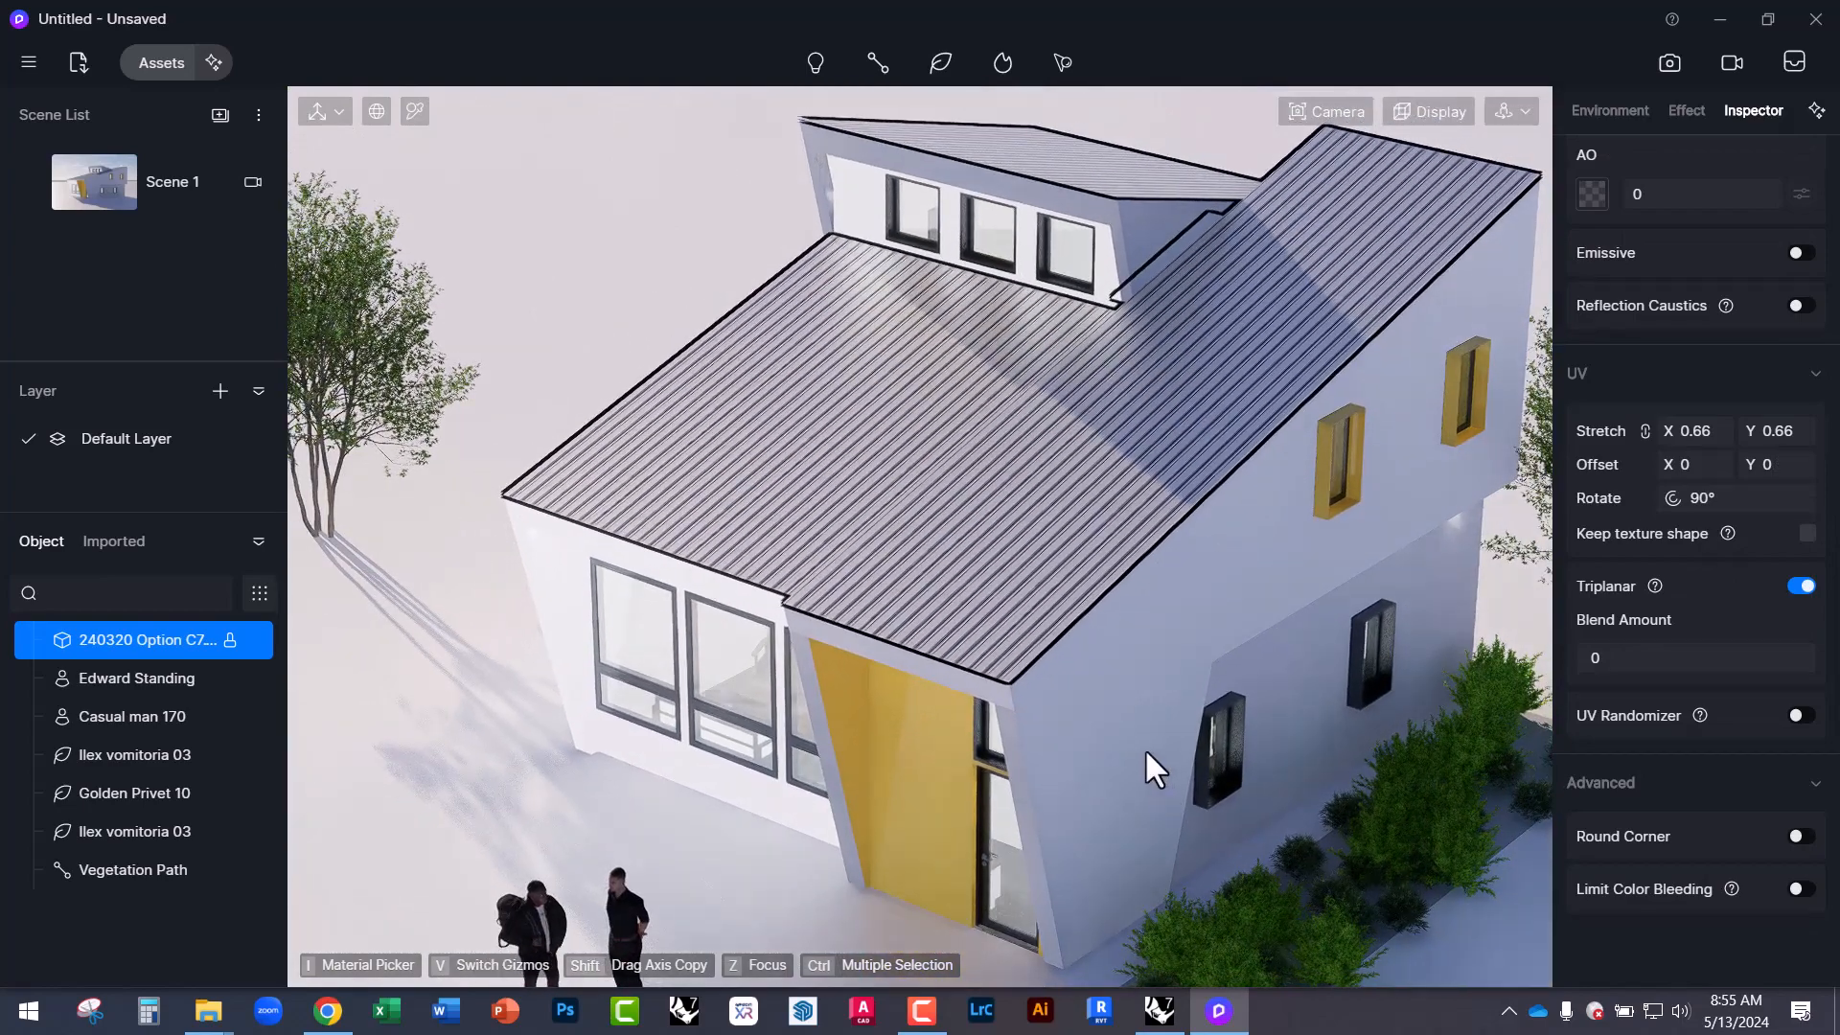
scroll(997, 747, "up", 5)
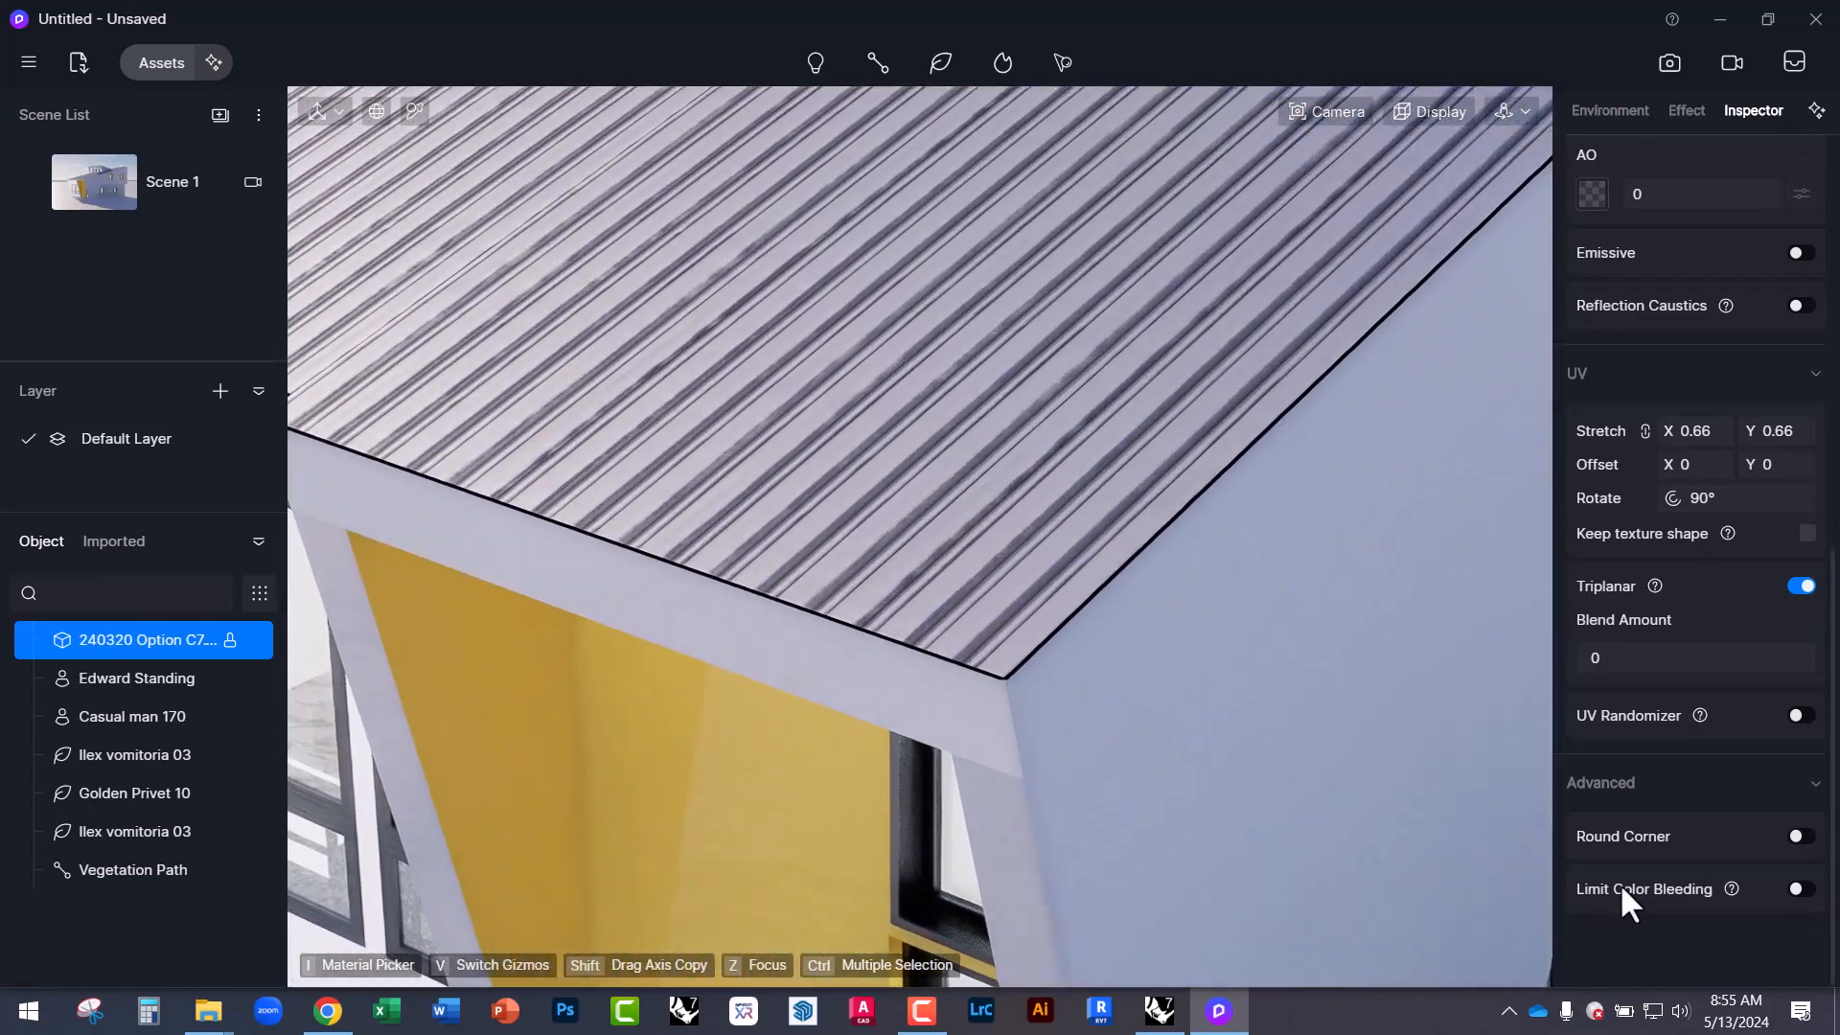
left_click(1798, 834)
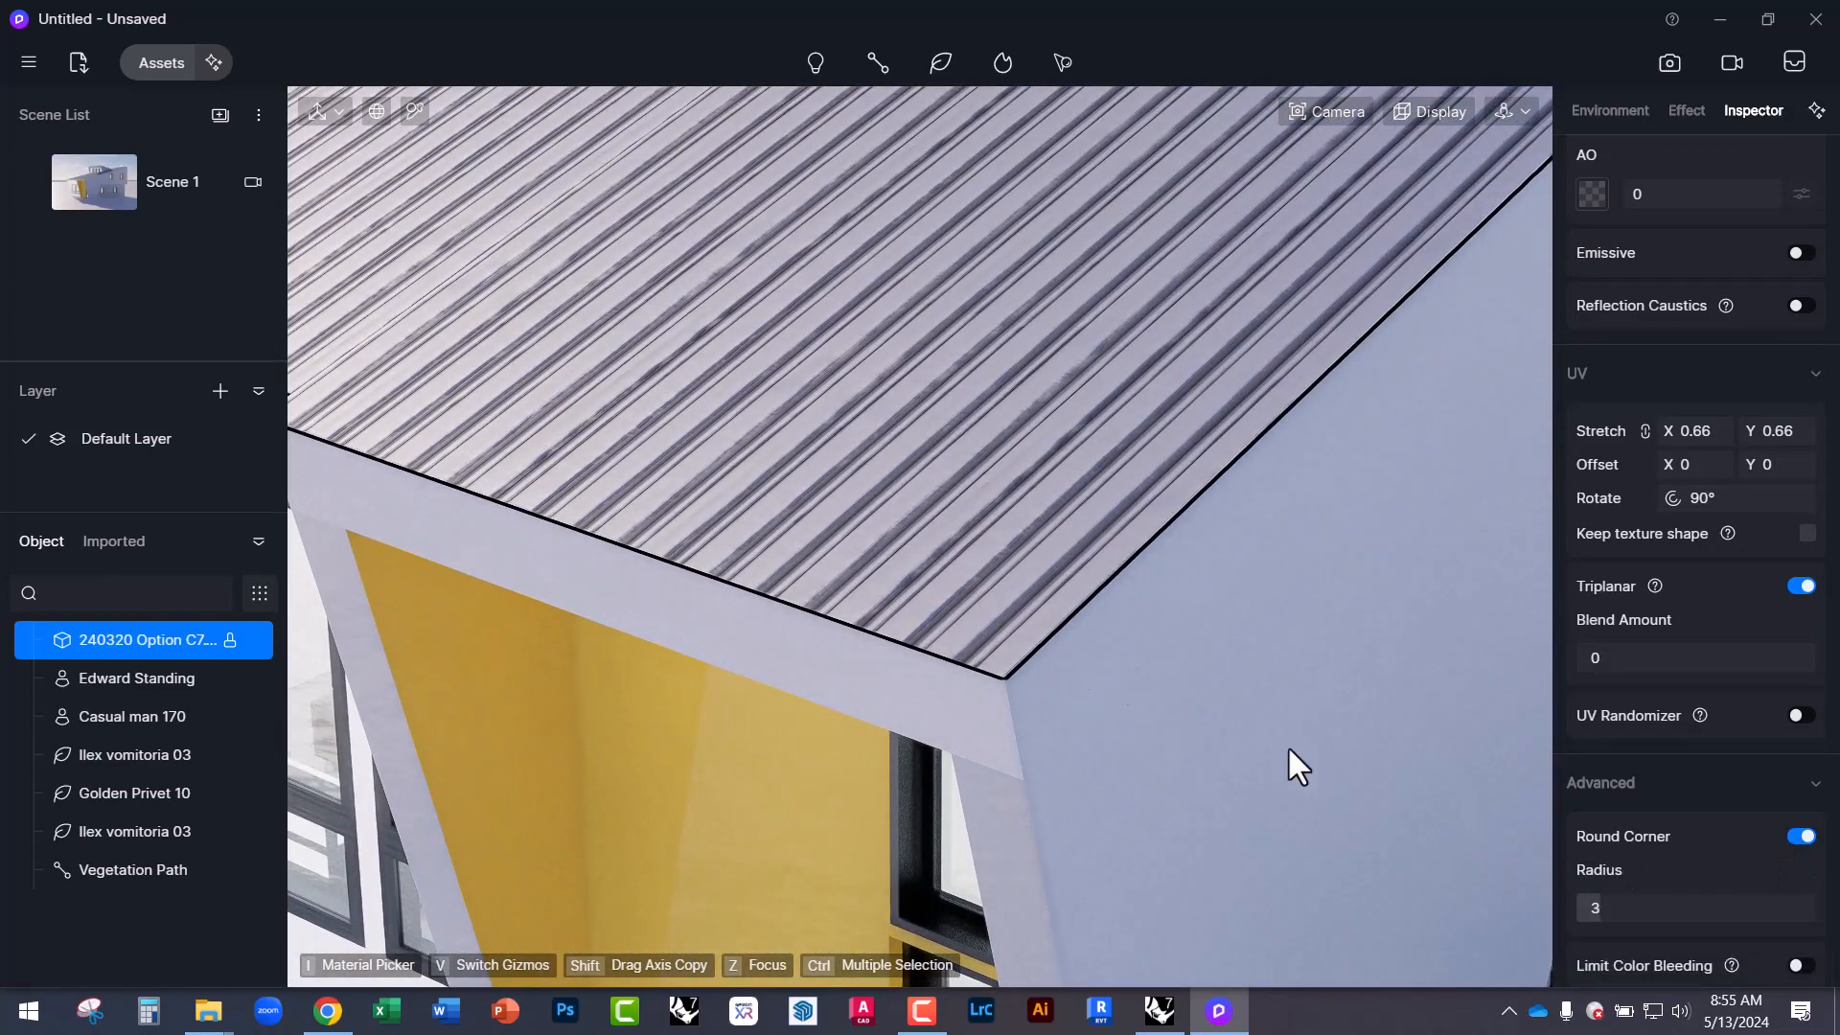
right_click_drag(945, 684, 871, 630)
scroll(1003, 681, "up", 5)
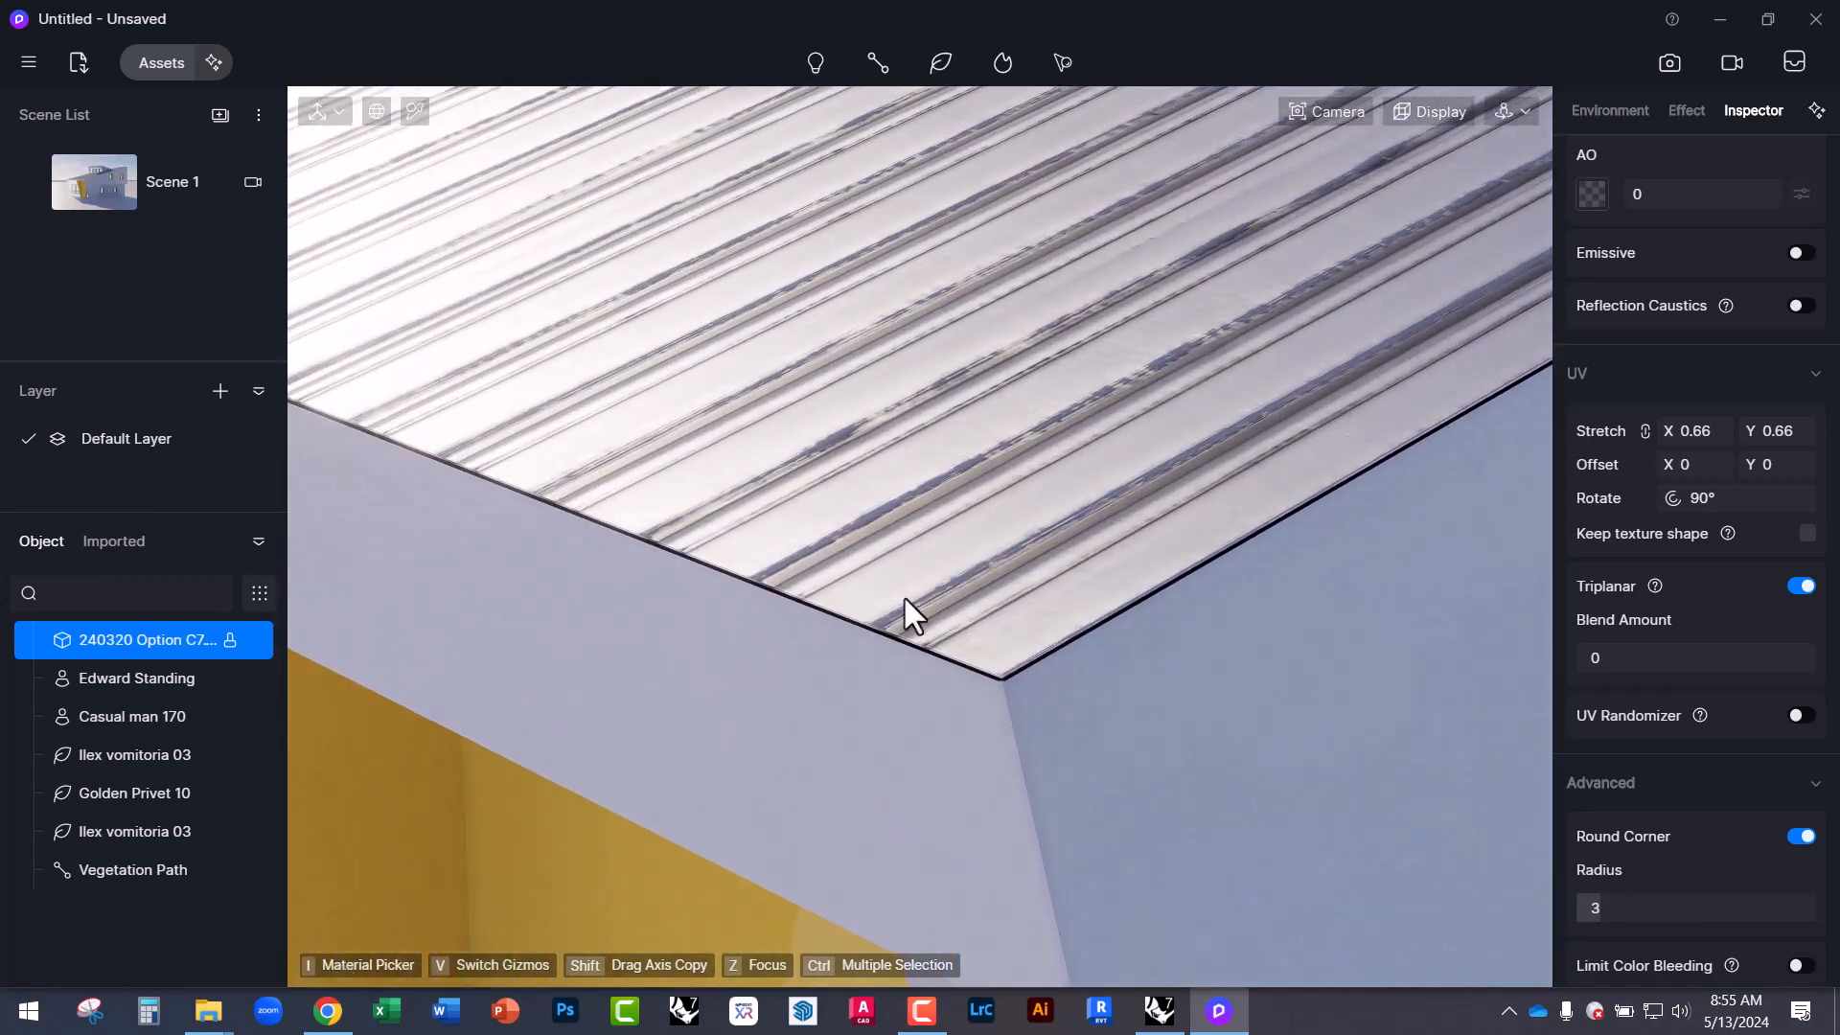
right_click_drag(1187, 698, 721, 778)
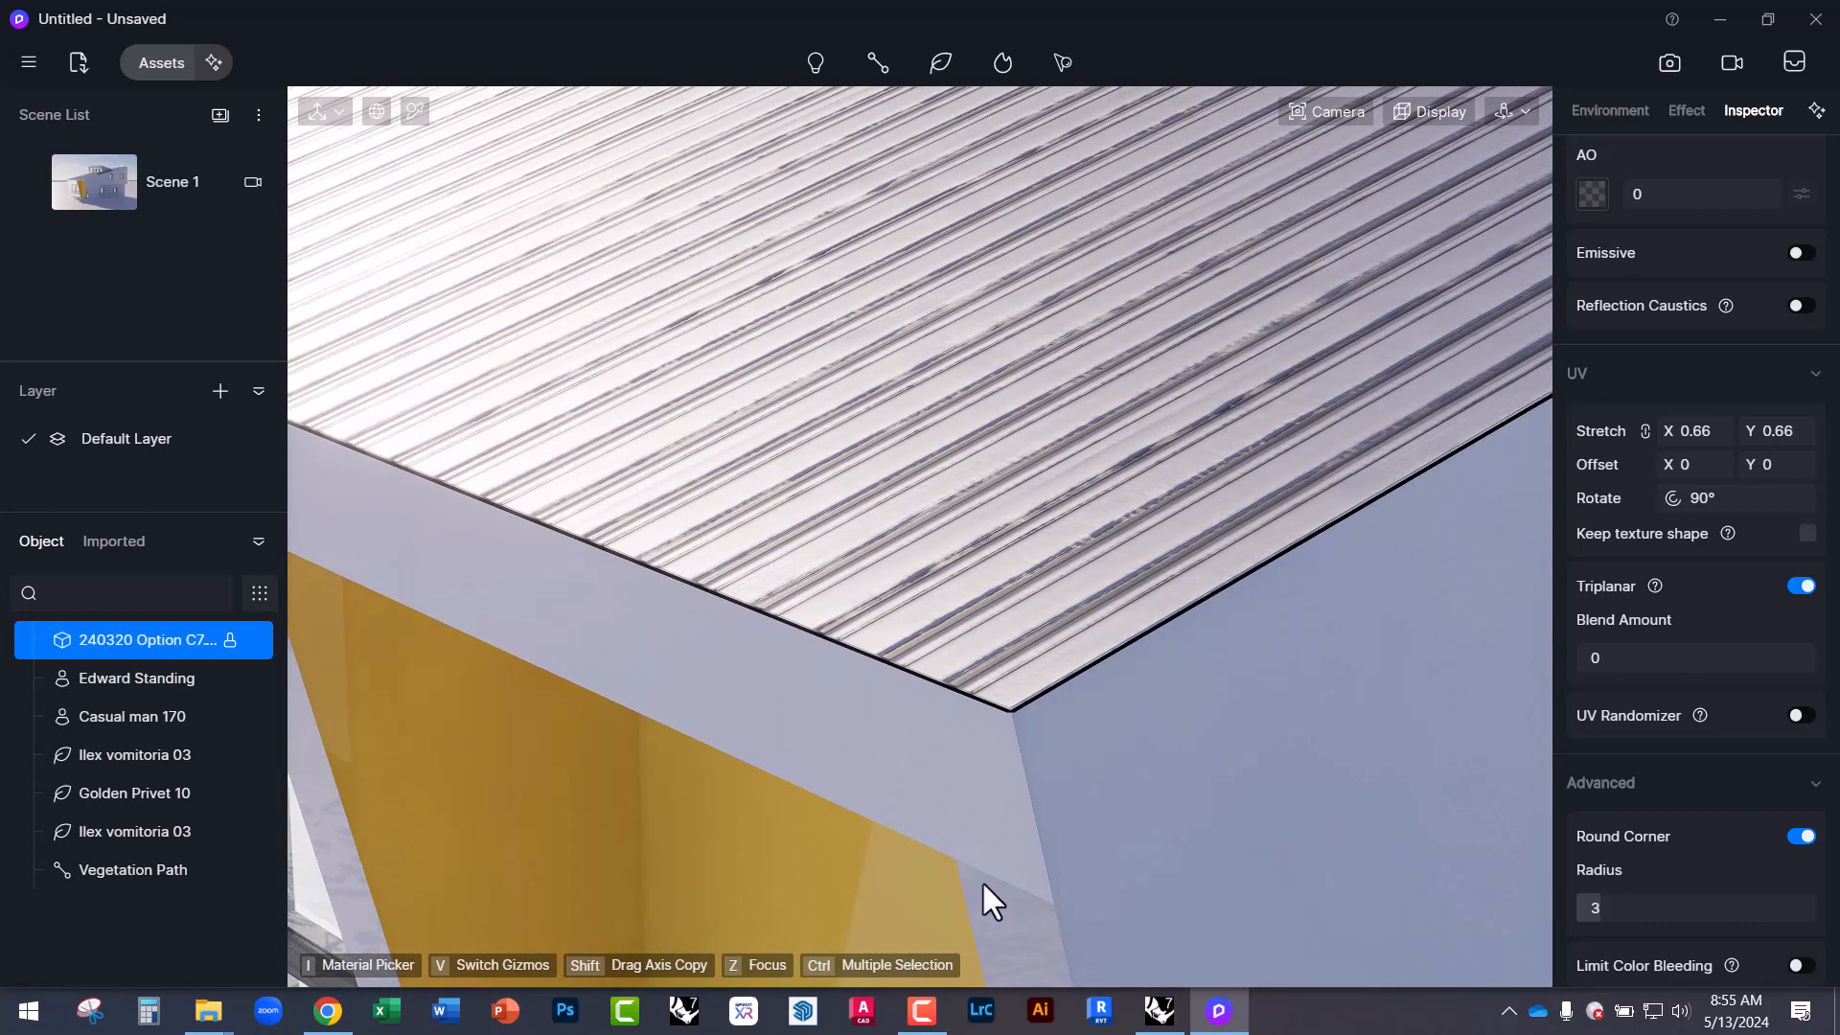
scroll(1006, 714, "up", 4)
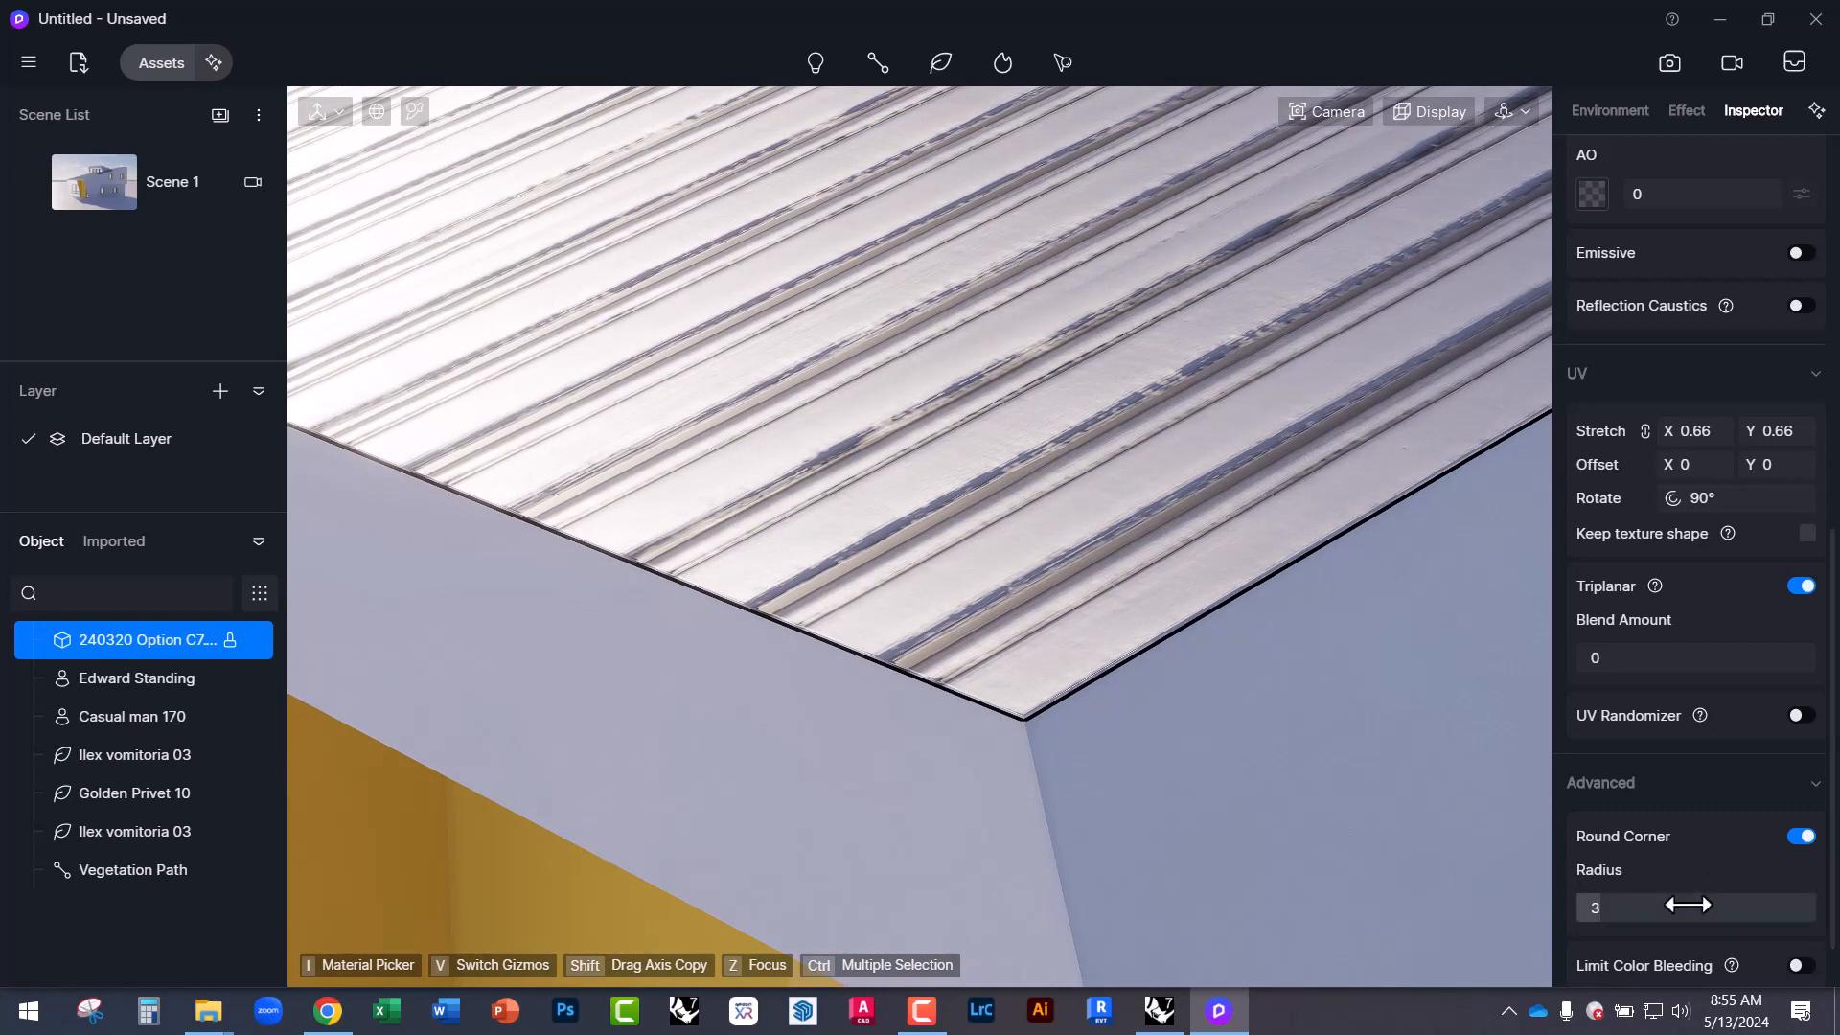
left_click_drag(1626, 916, 1702, 916)
Reselect the roof and increase its corner radius to 21.8.
scroll(1089, 585, "down", 5)
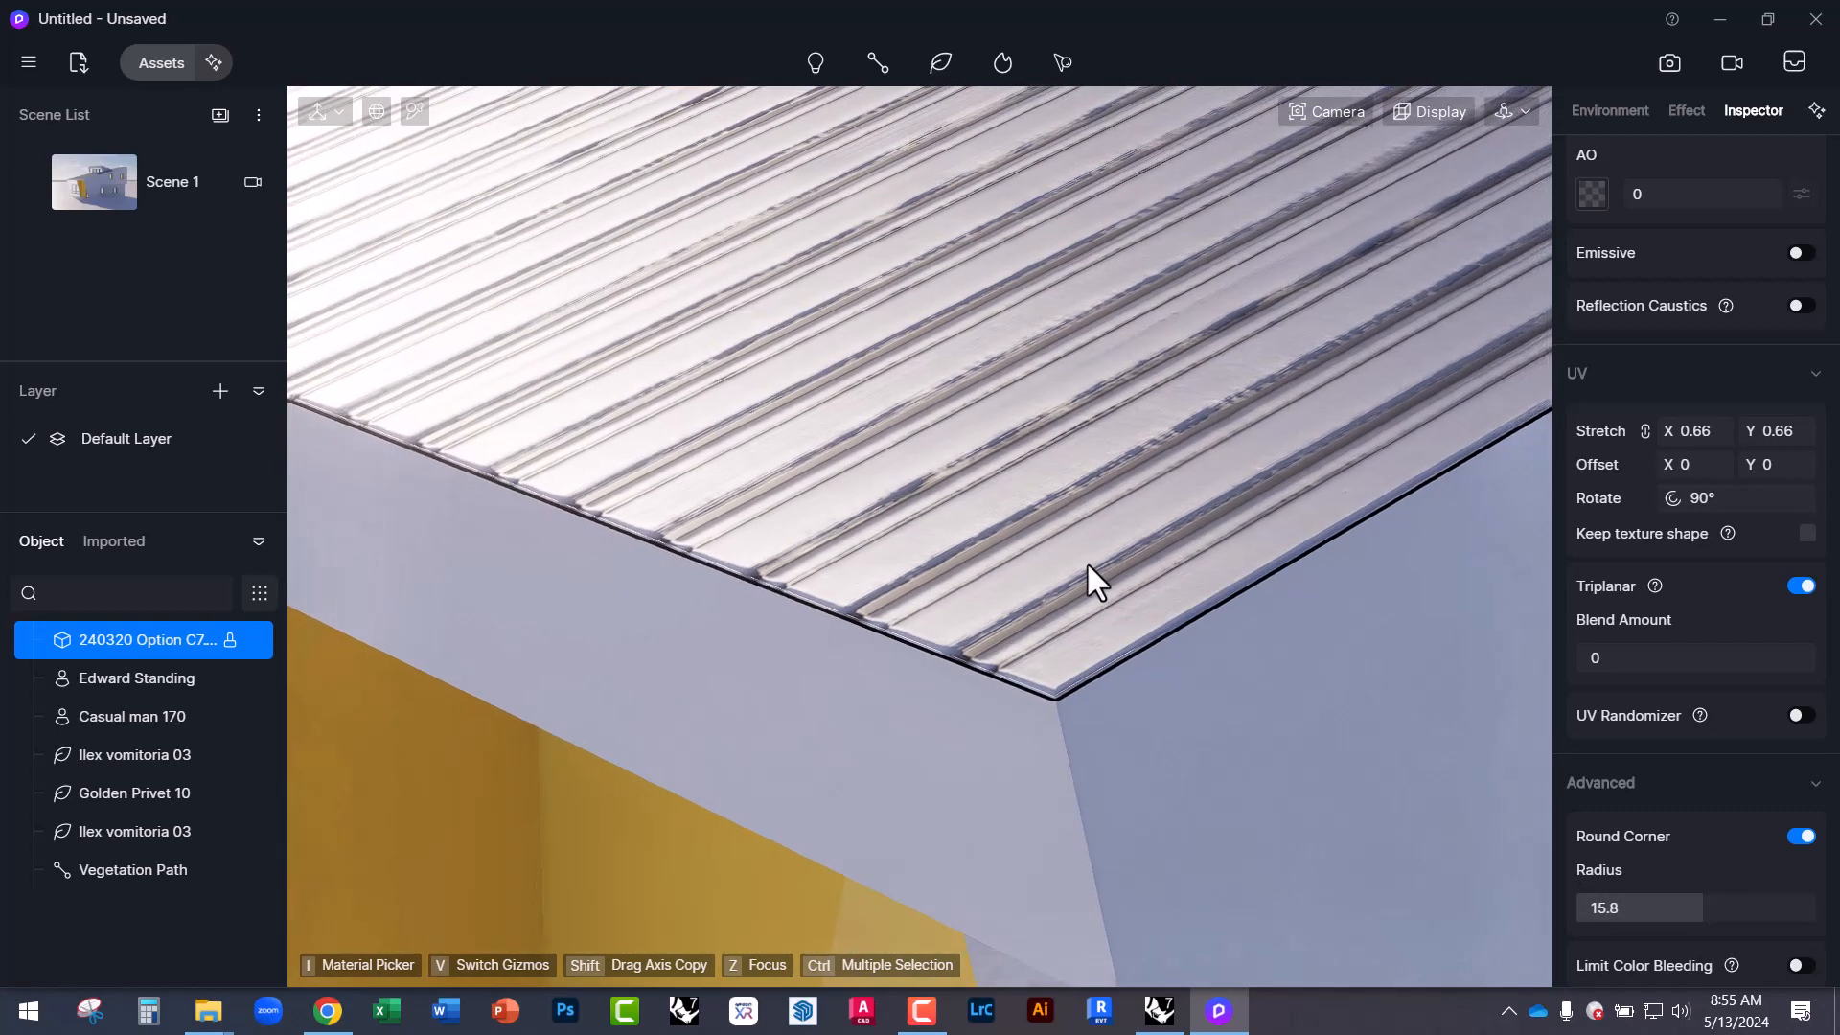
scroll(1116, 589, "down", 3)
middle_click_drag(974, 660, 962, 527)
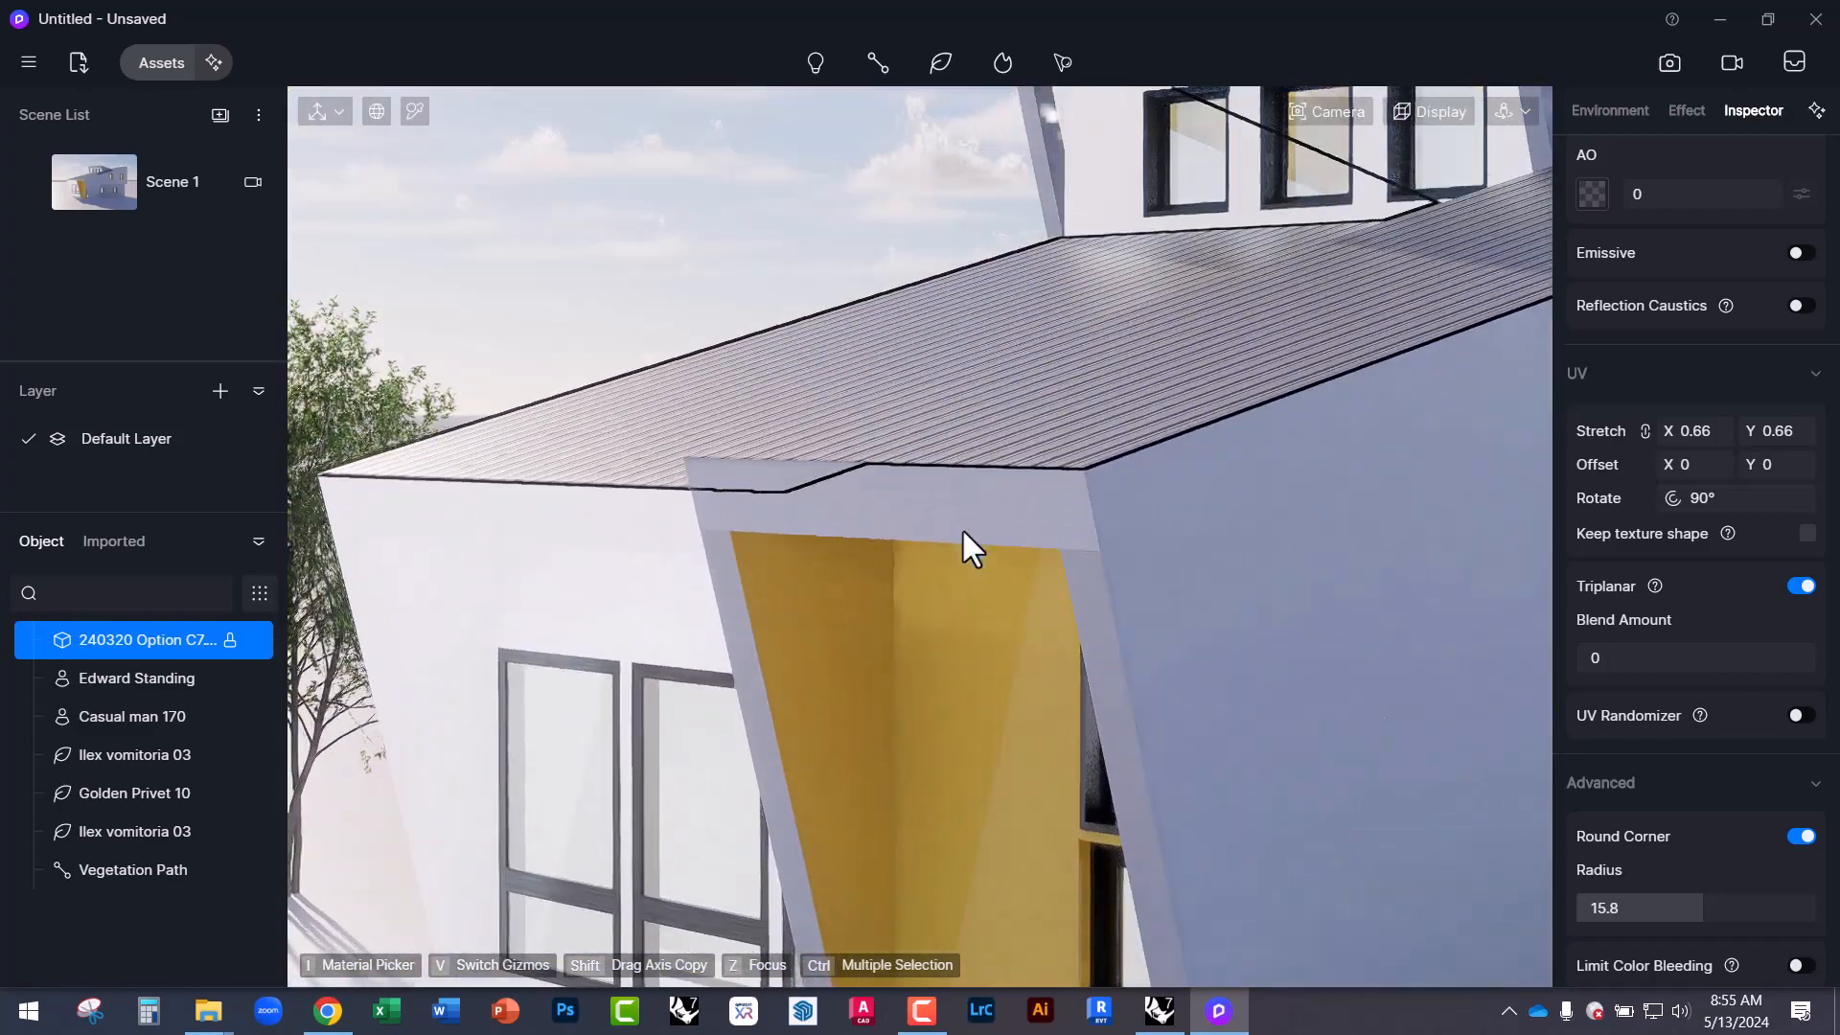
left_click(563, 291)
scroll(444, 433, "up", 6)
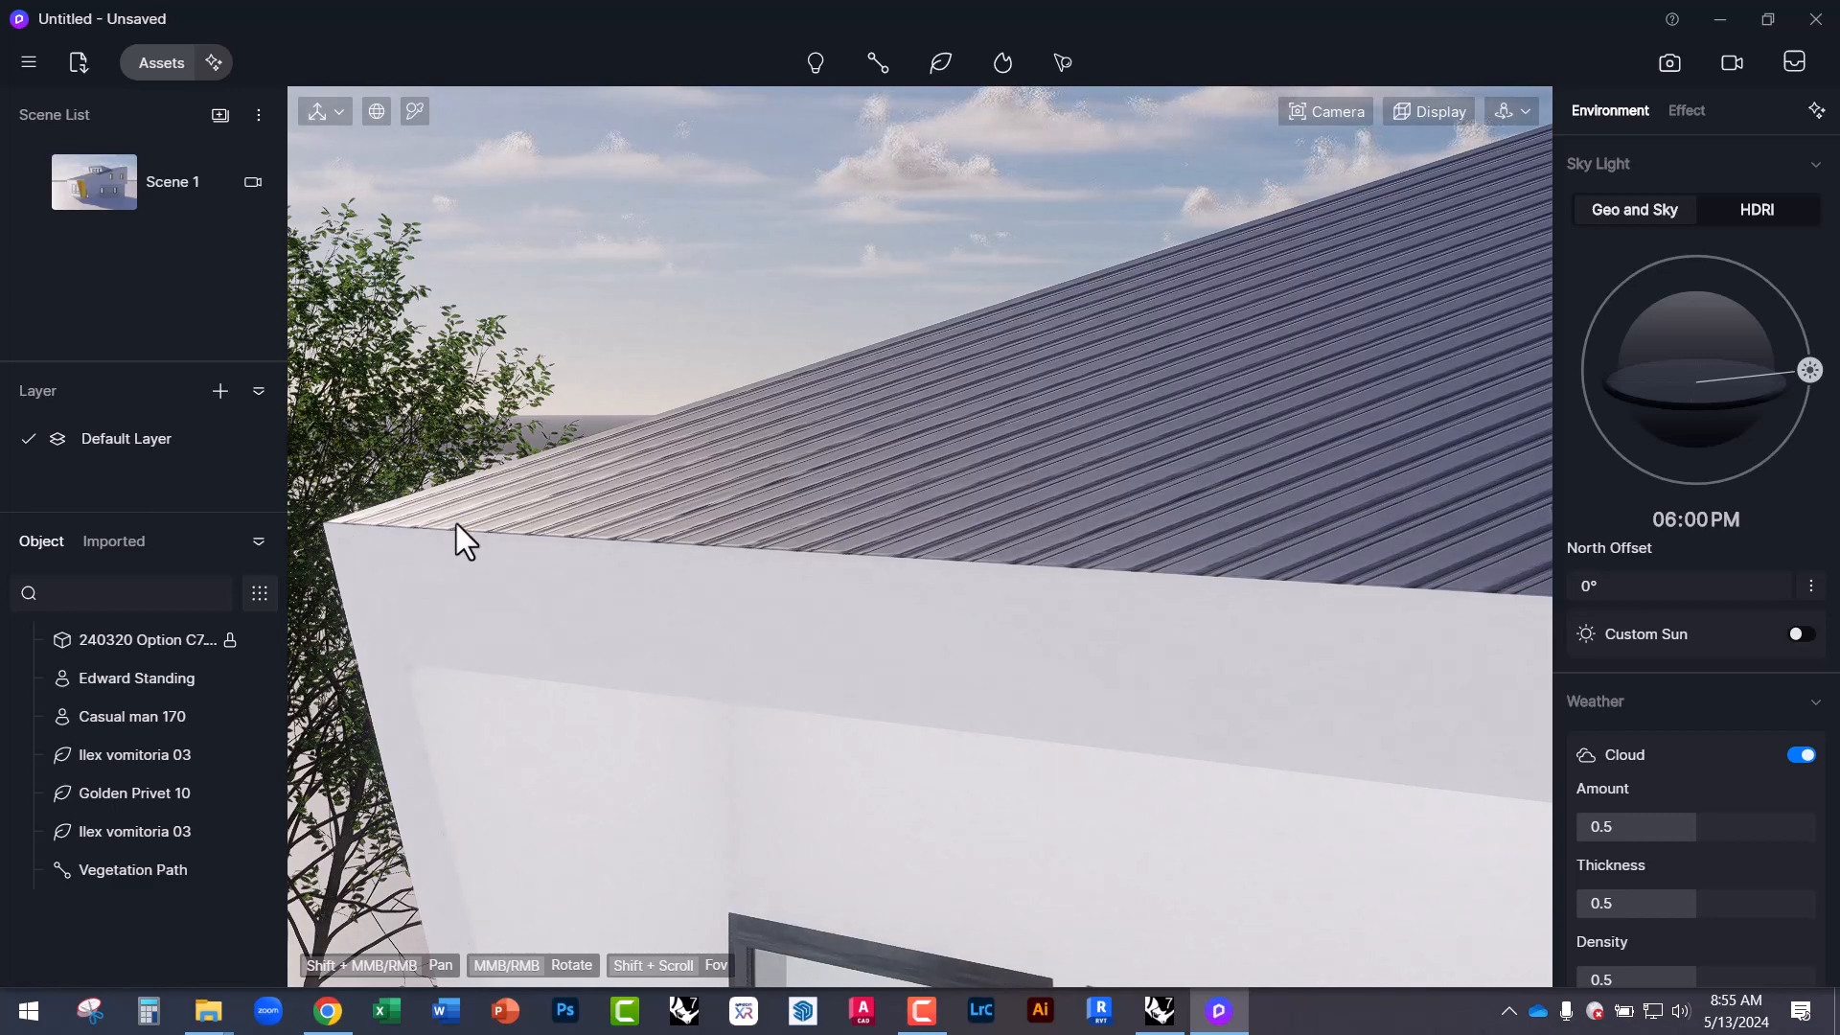
scroll(479, 551, "down", 4)
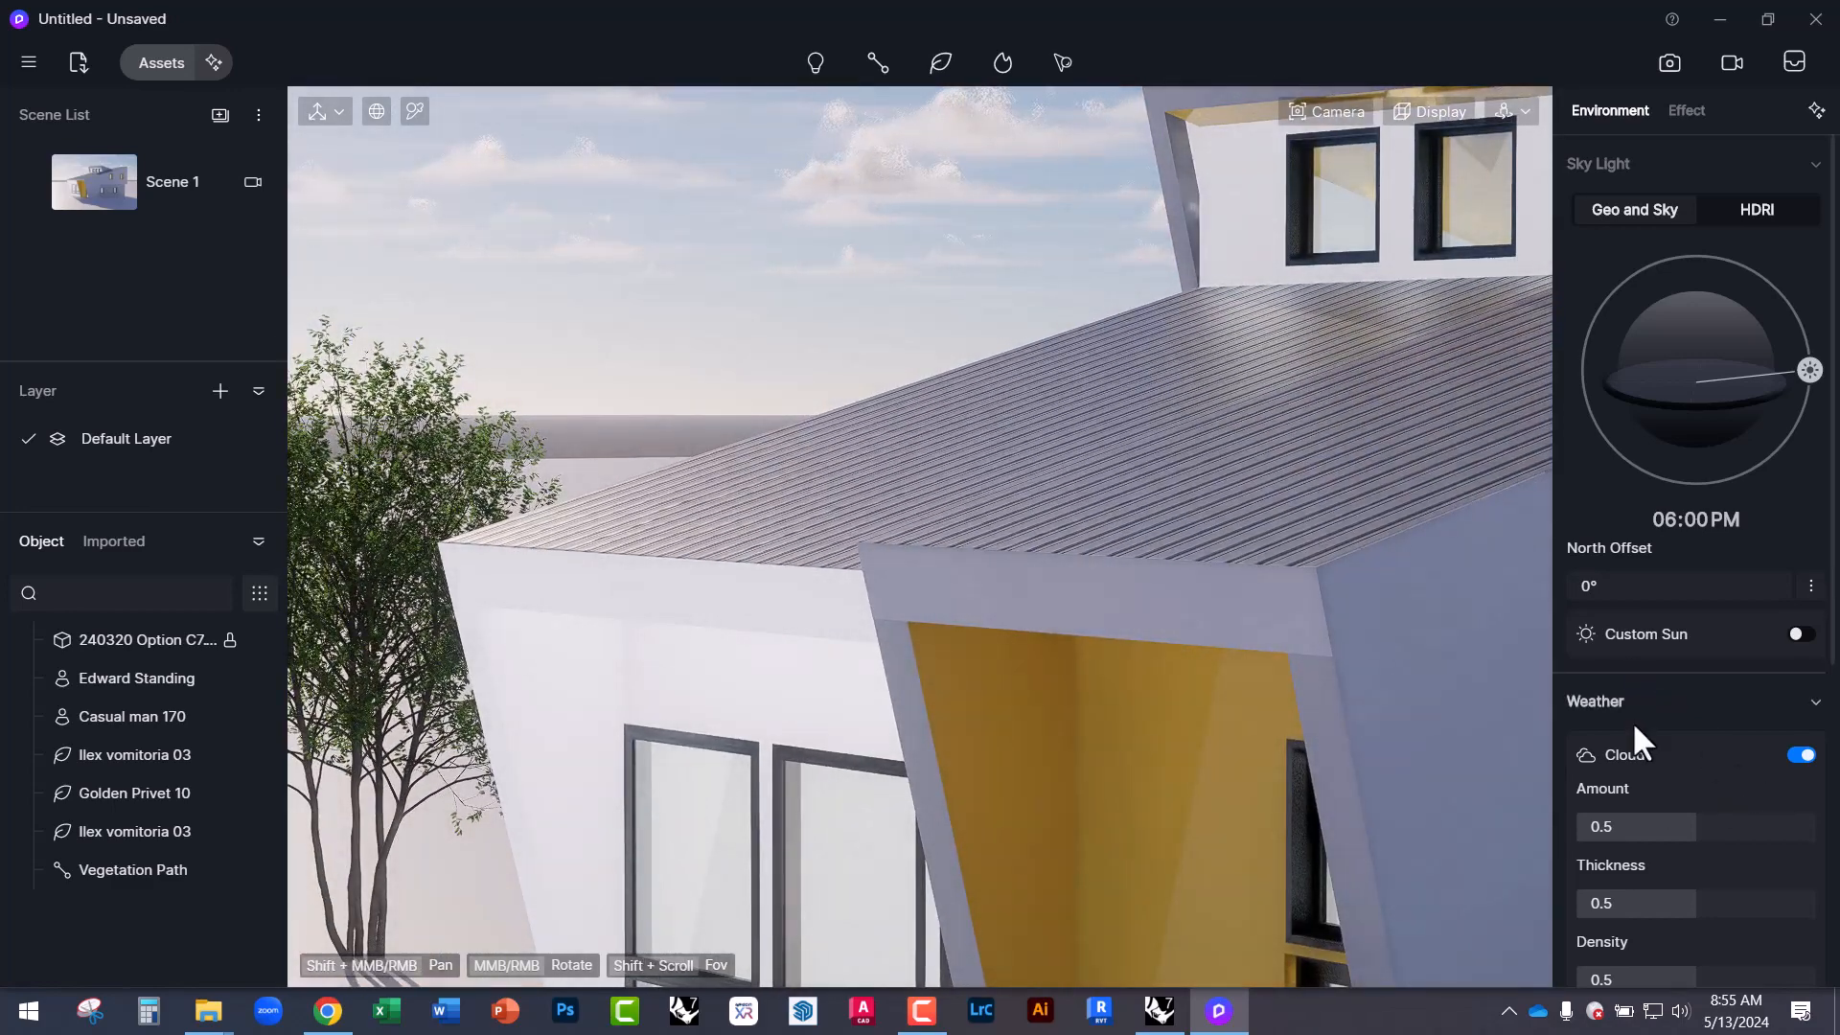
left_click(1163, 515)
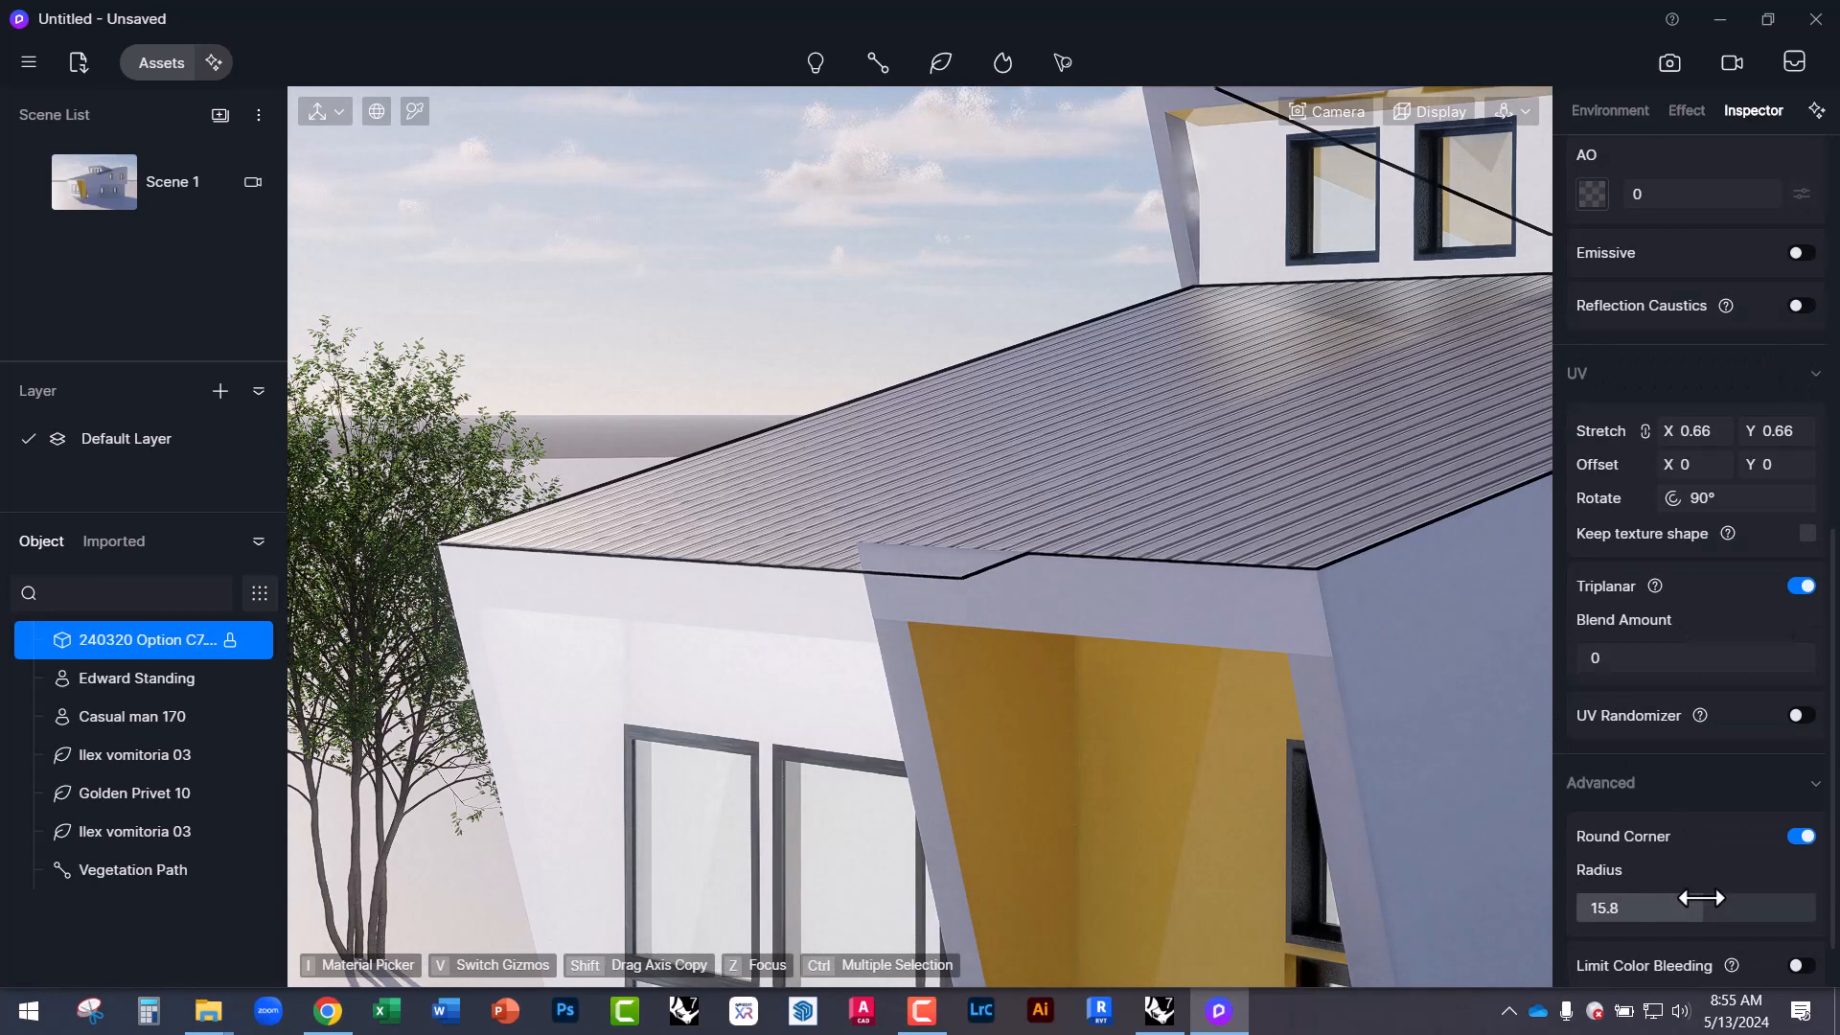
left_click_drag(1704, 912, 1751, 910)
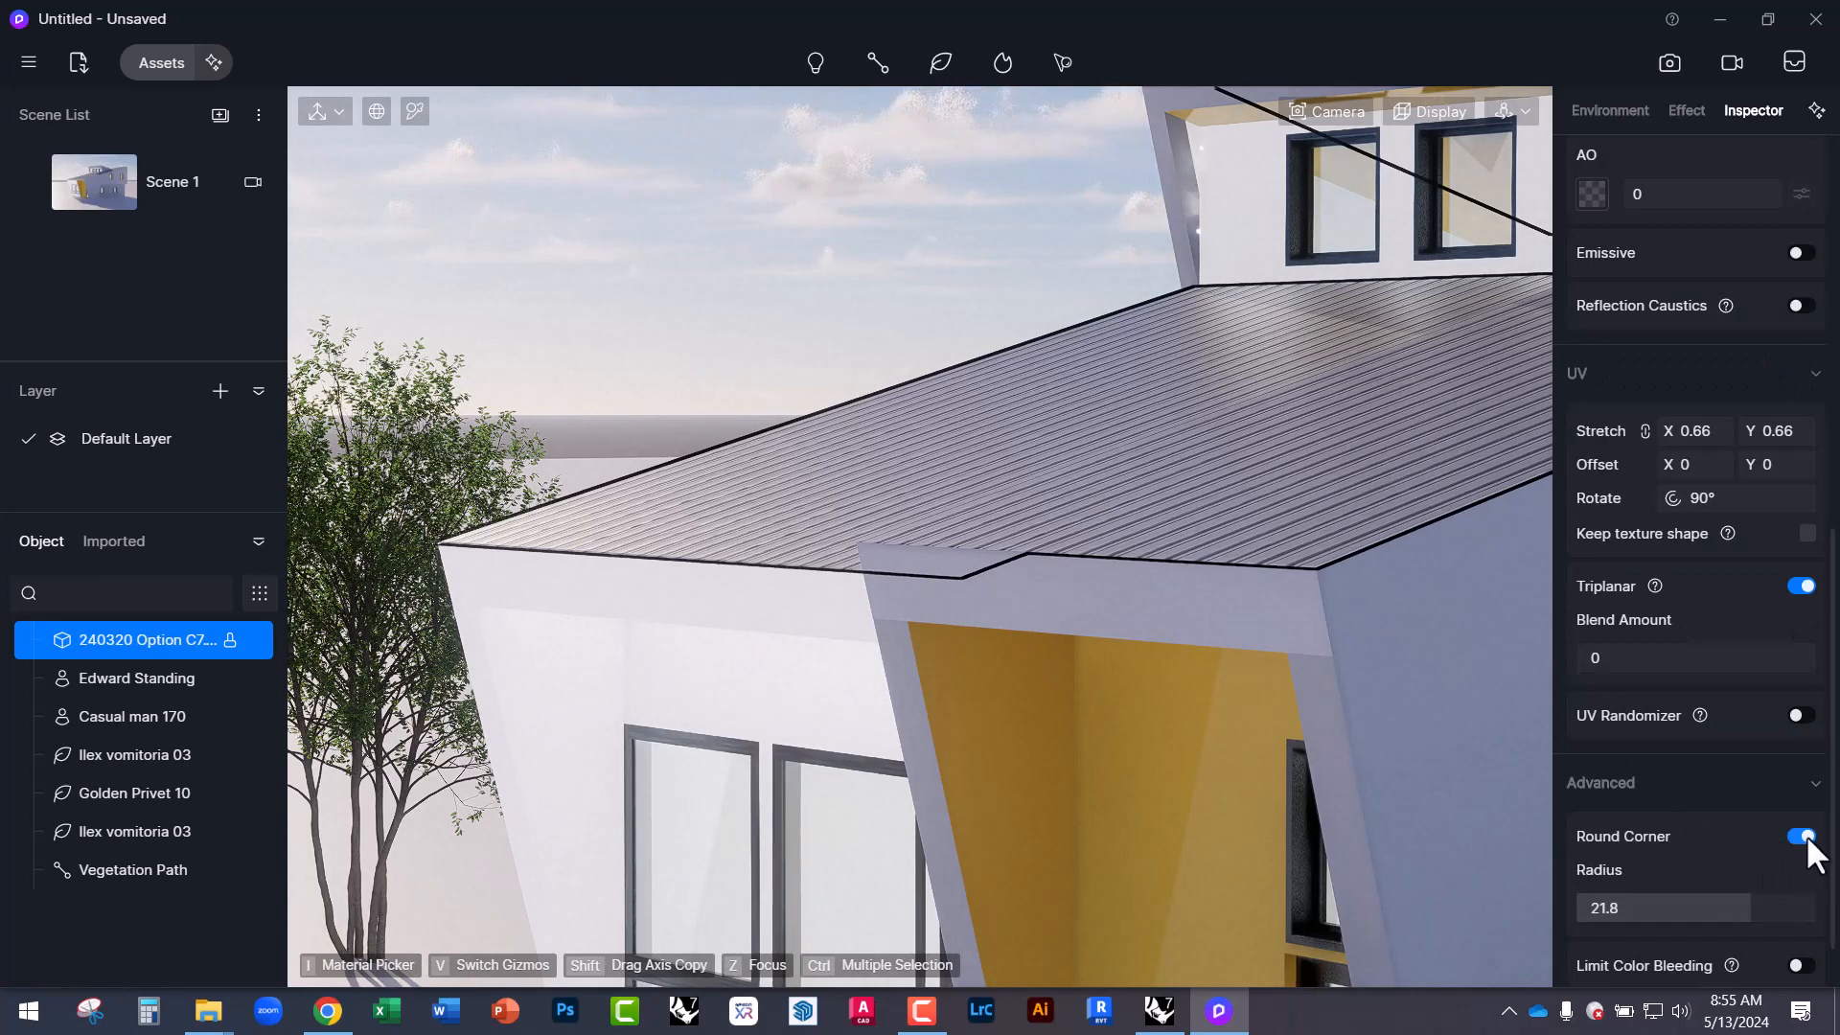
Turn the sky clouds off, then toggle Round Corner off and on to compare the roof edges.
left_click(761, 278)
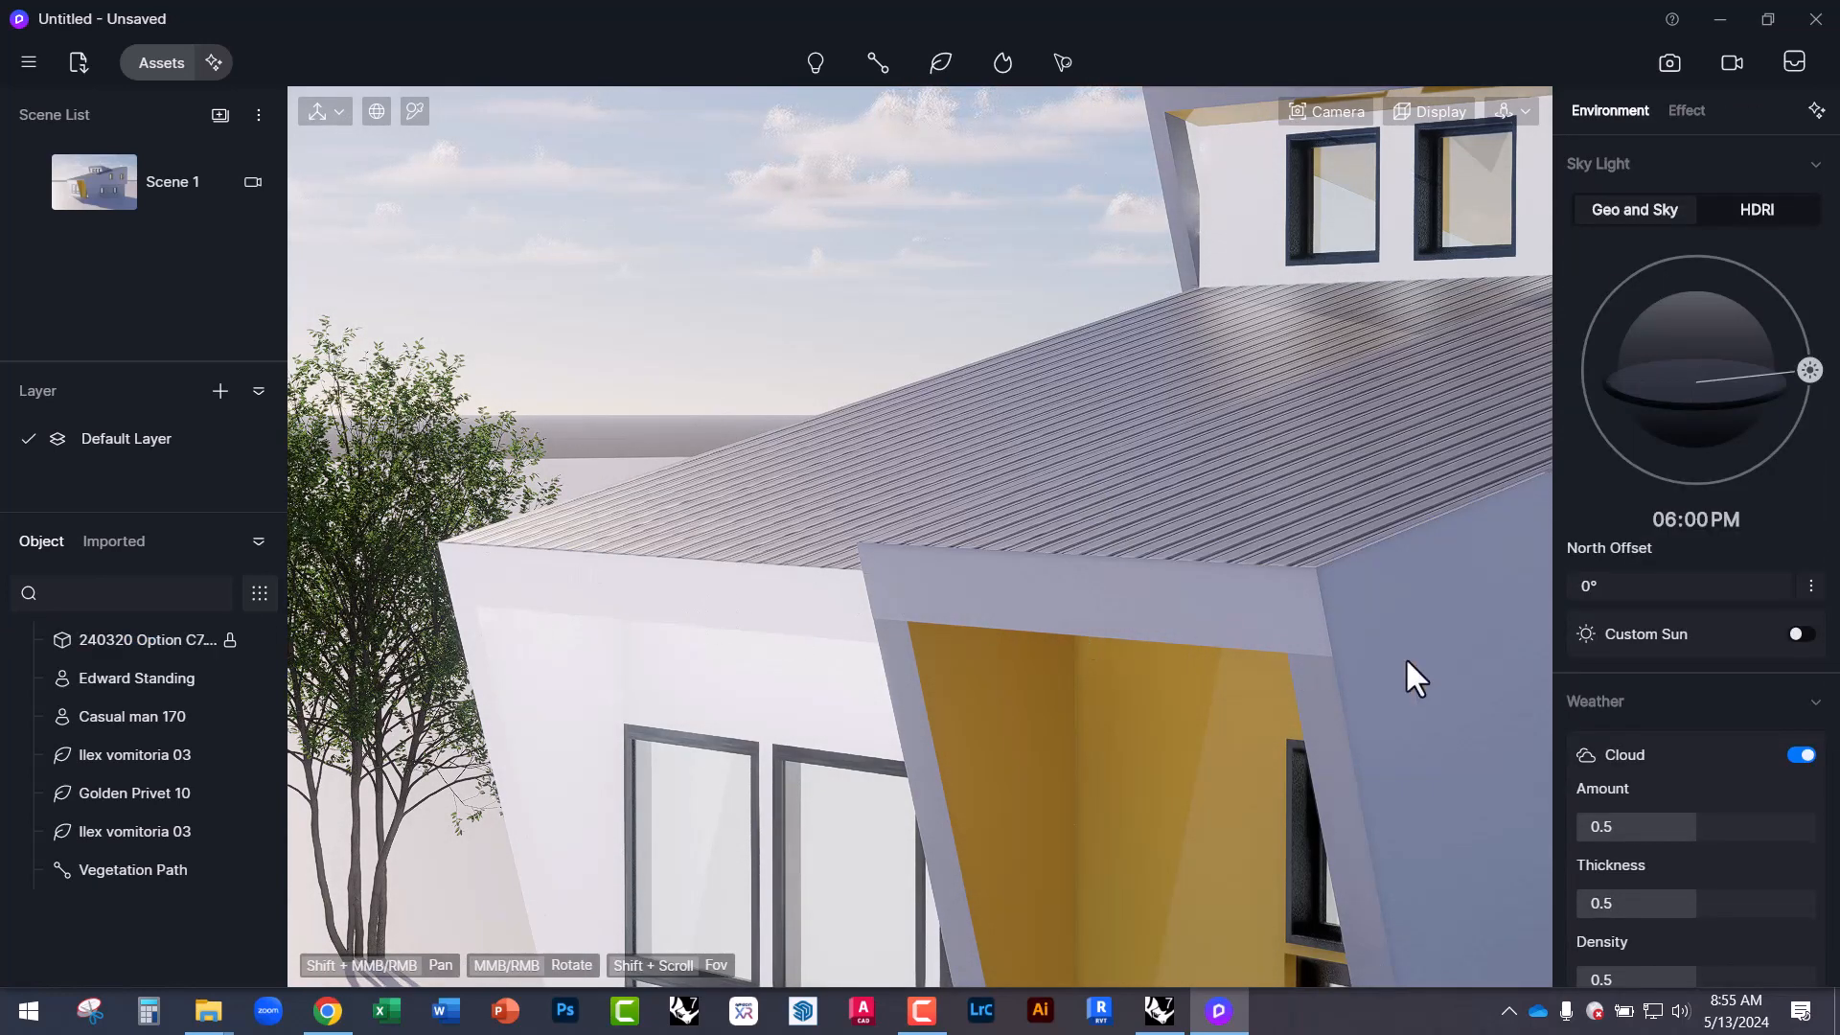
left_click(1800, 753)
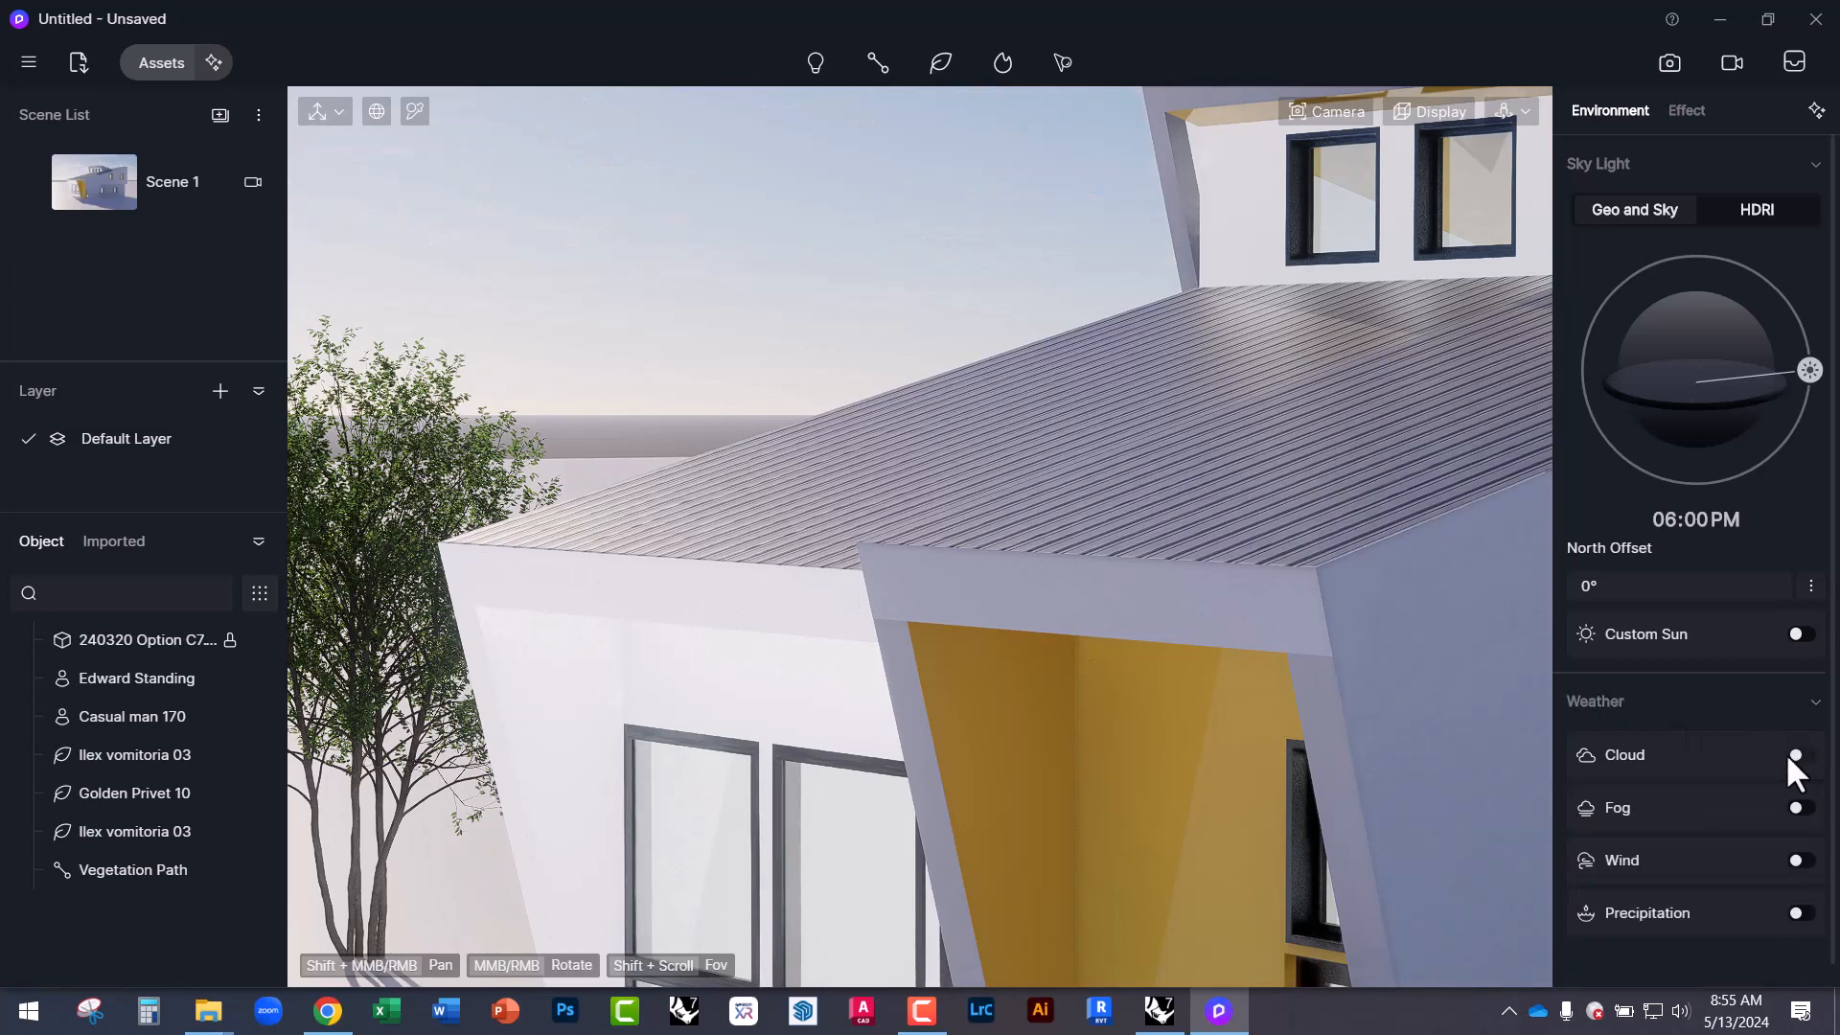
left_click(1001, 517)
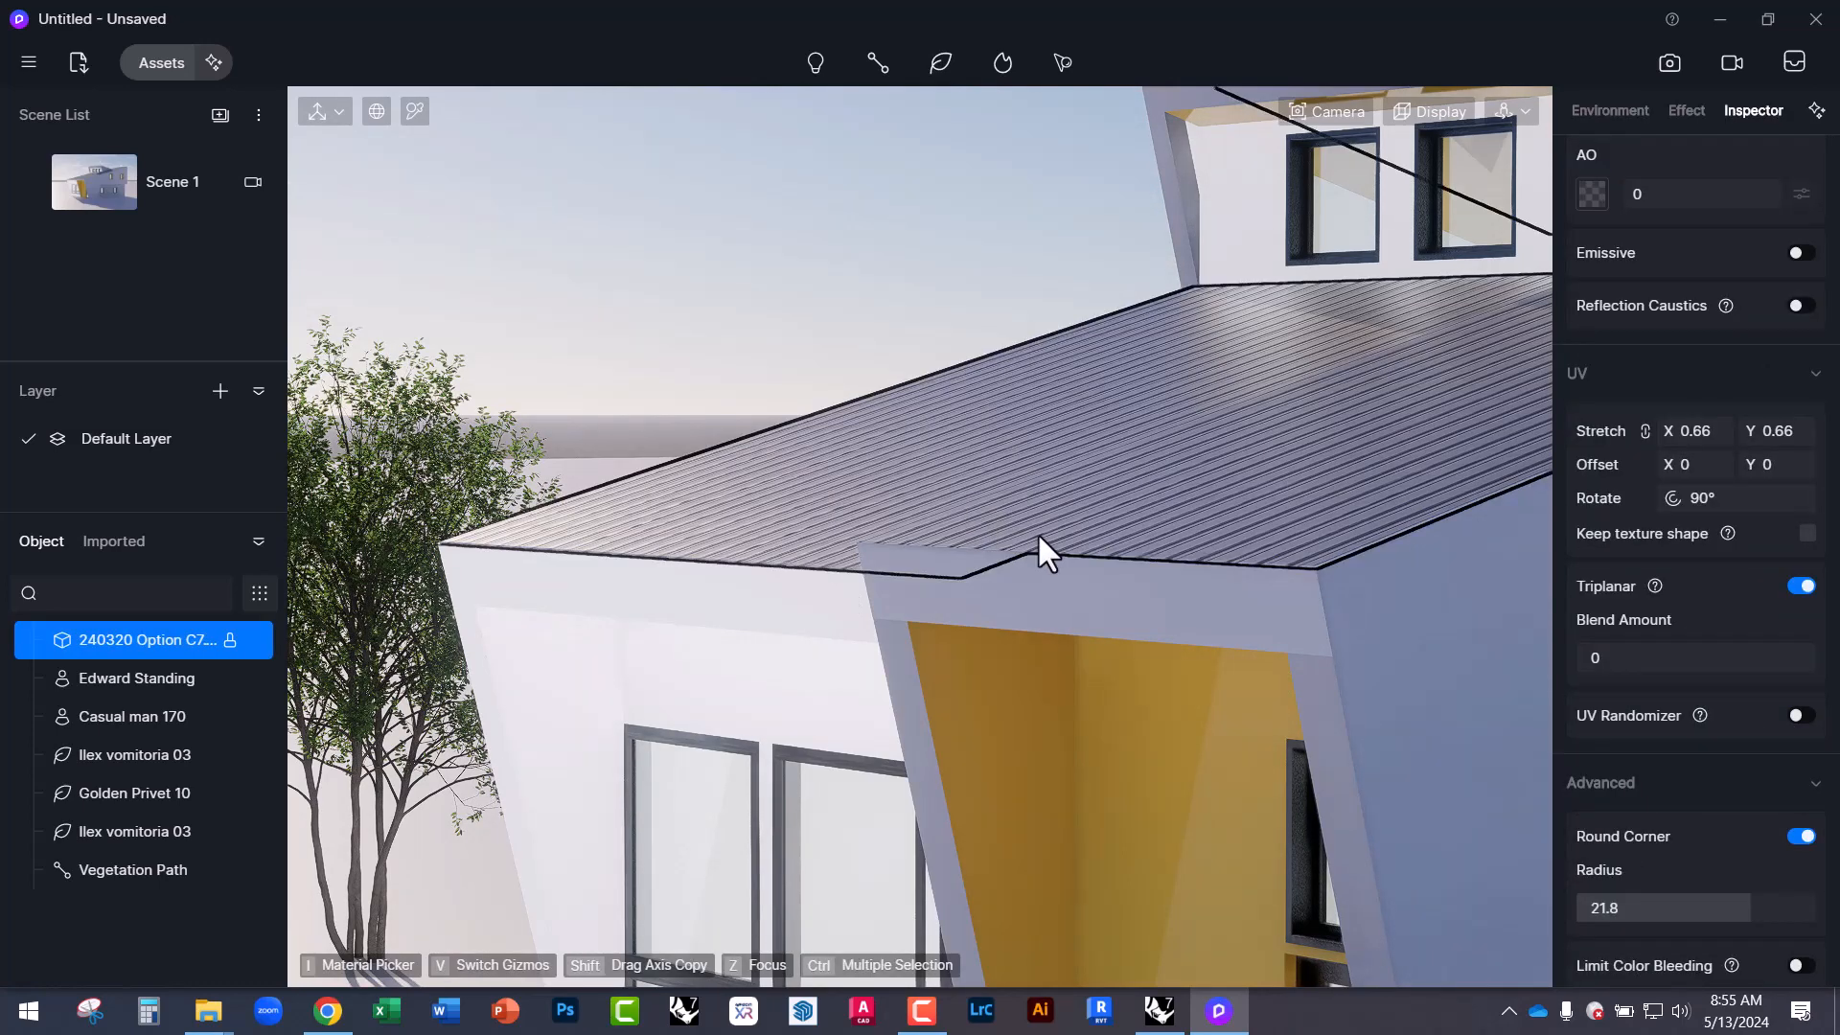
left_click(1804, 836)
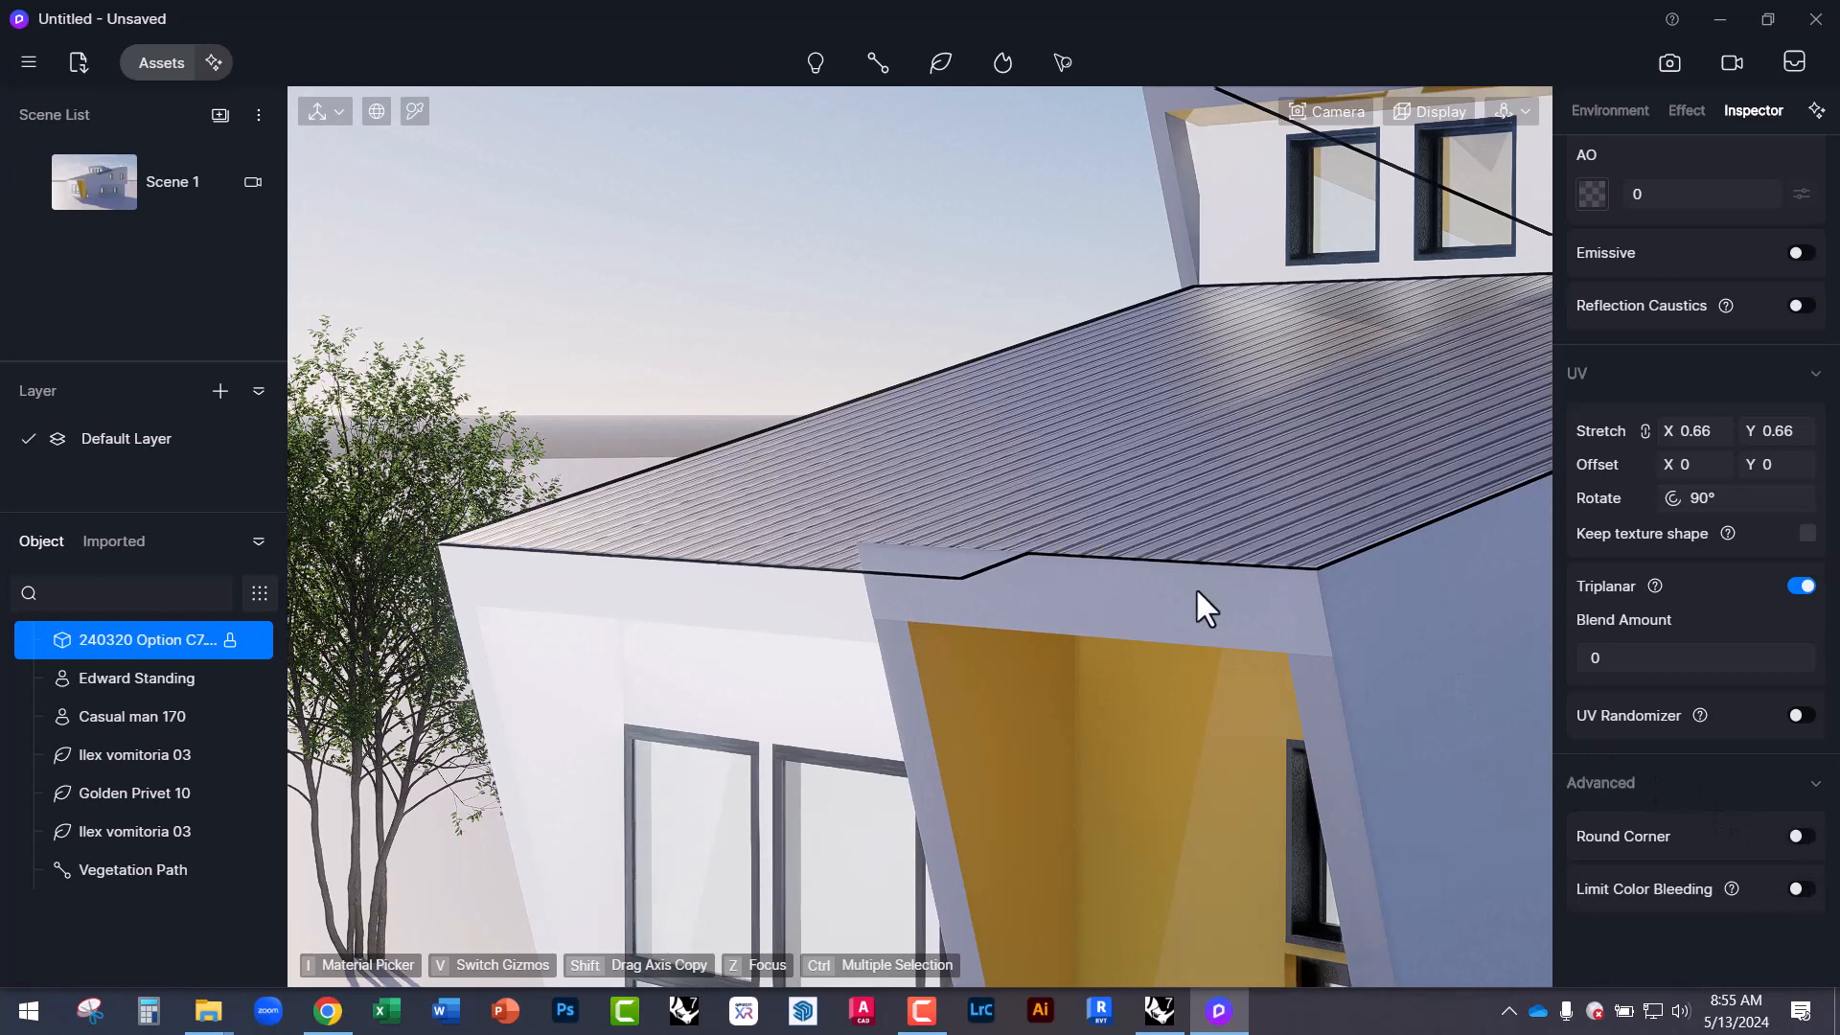
left_click(736, 251)
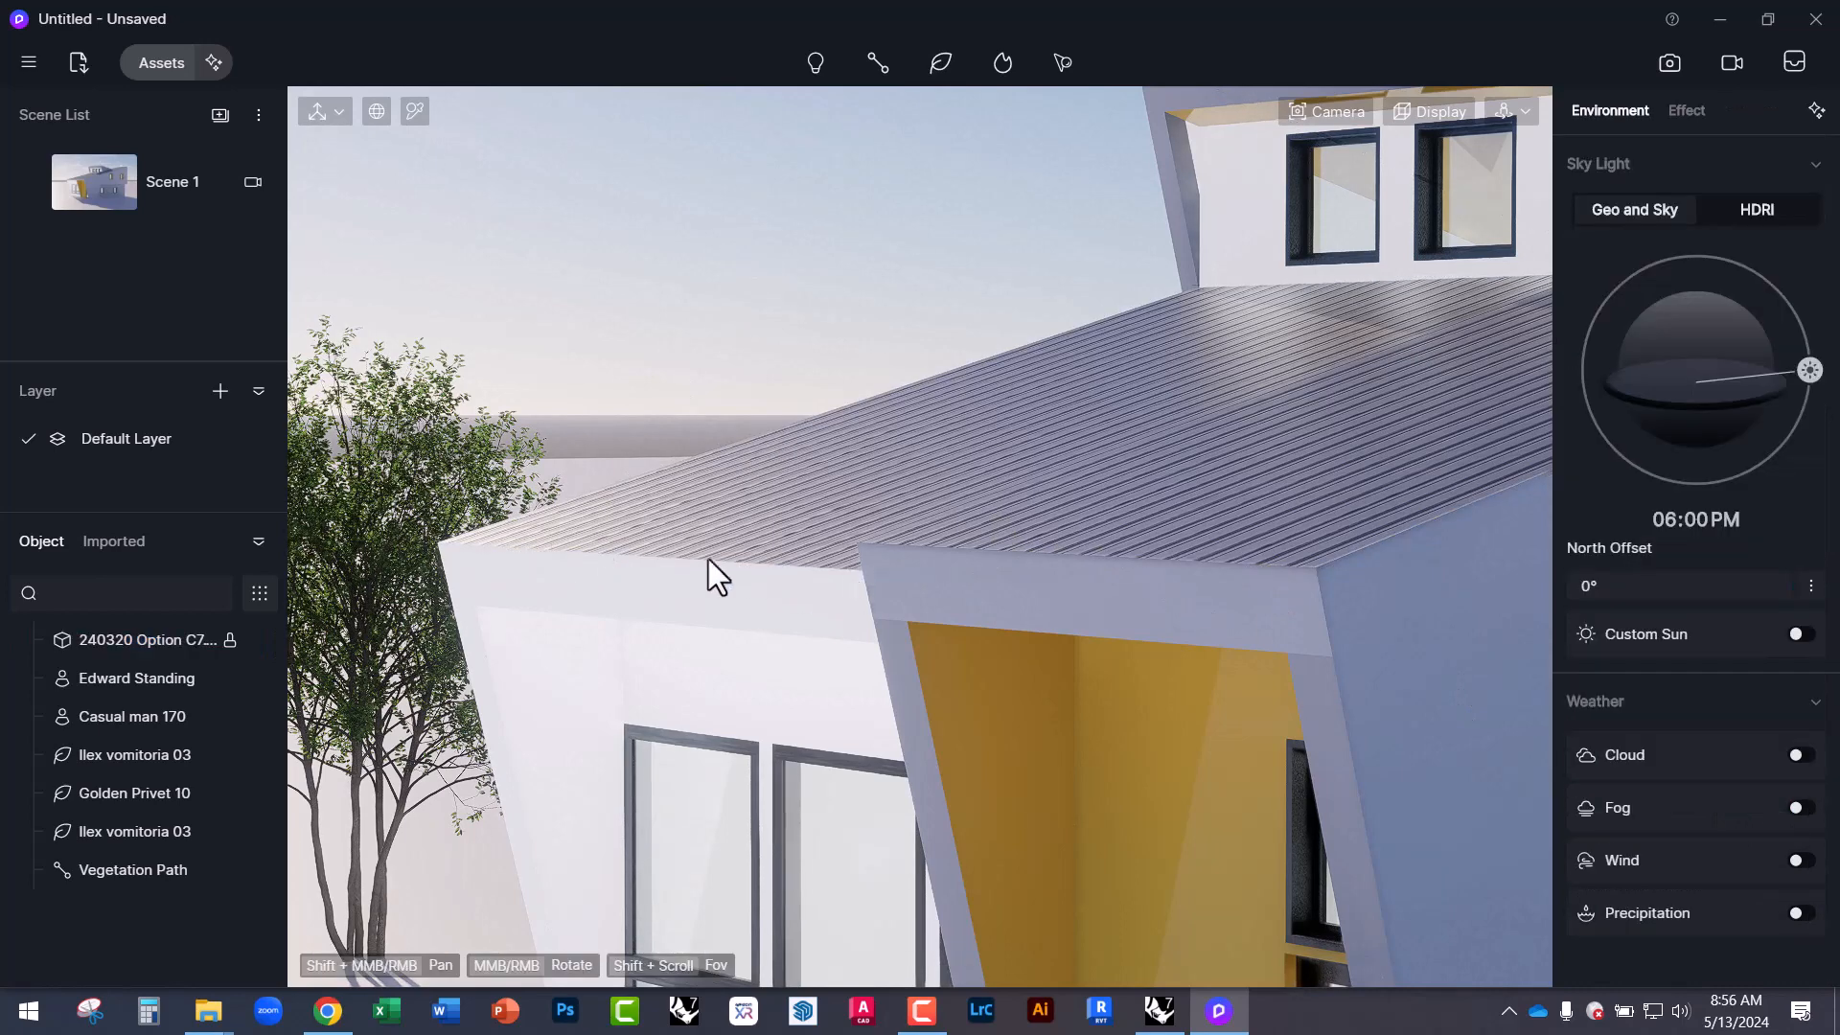
left_click(880, 447)
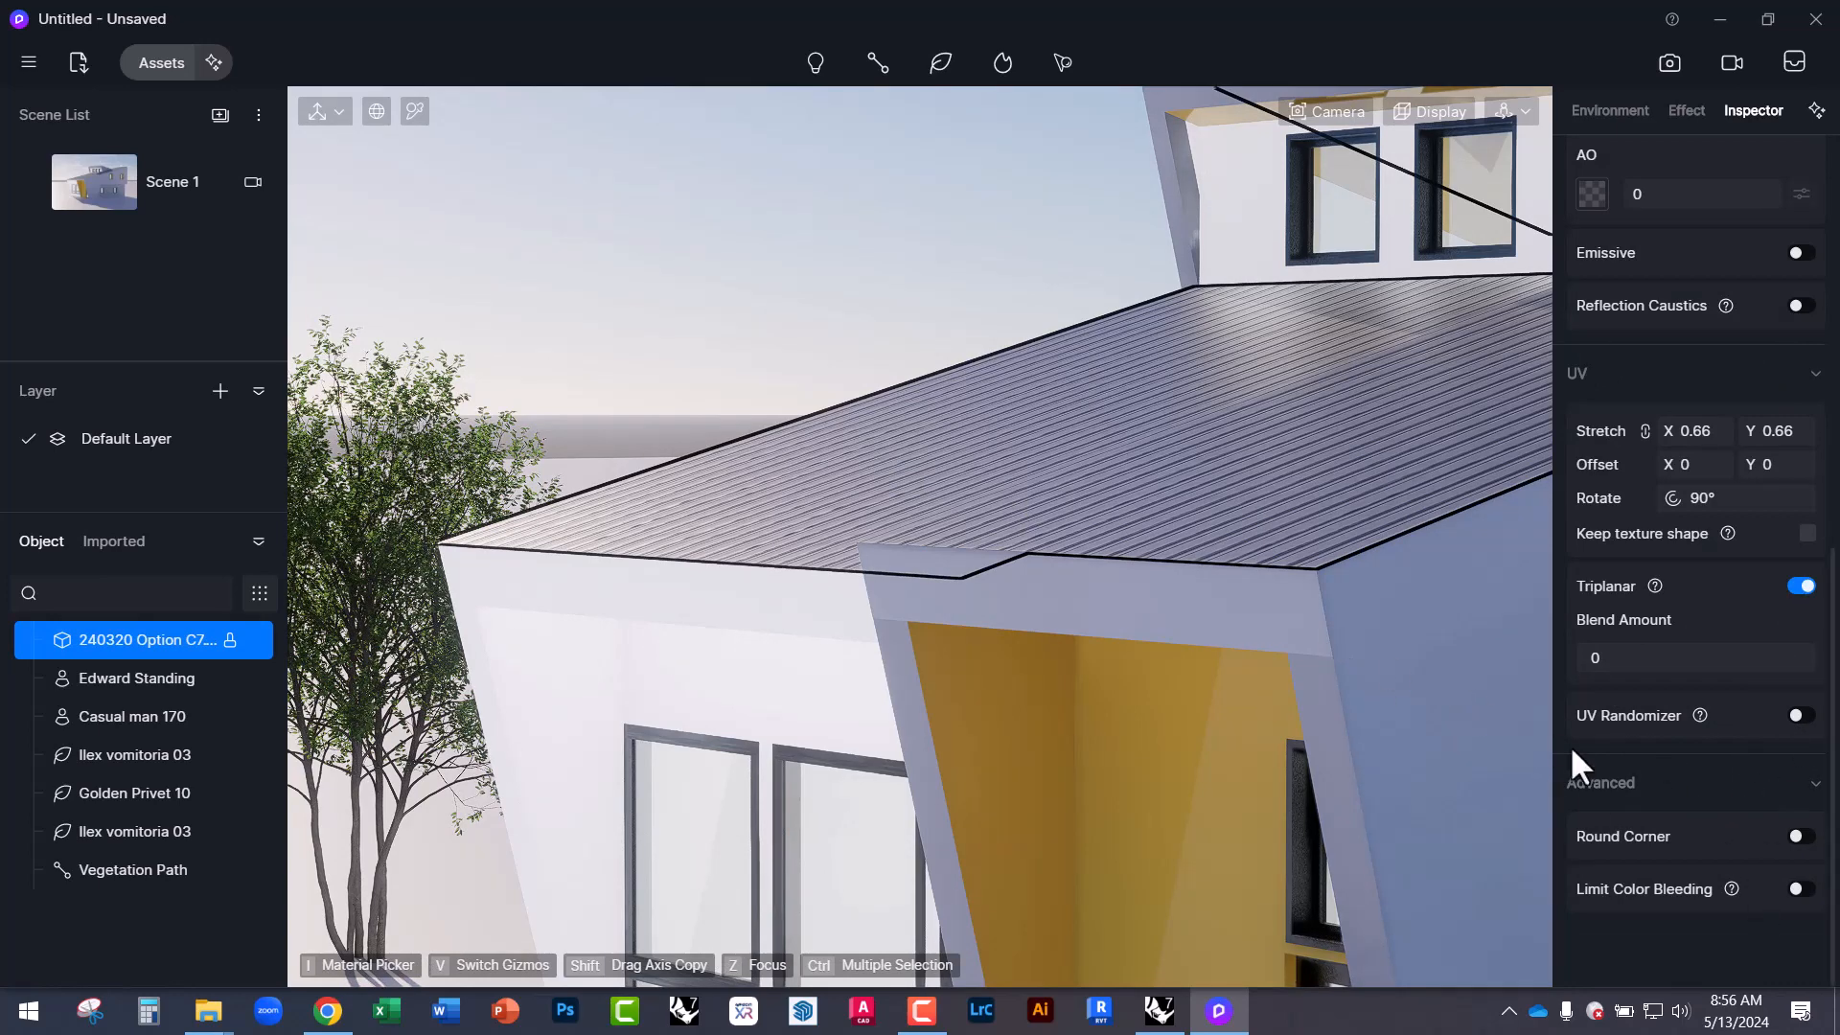
left_click(1797, 835)
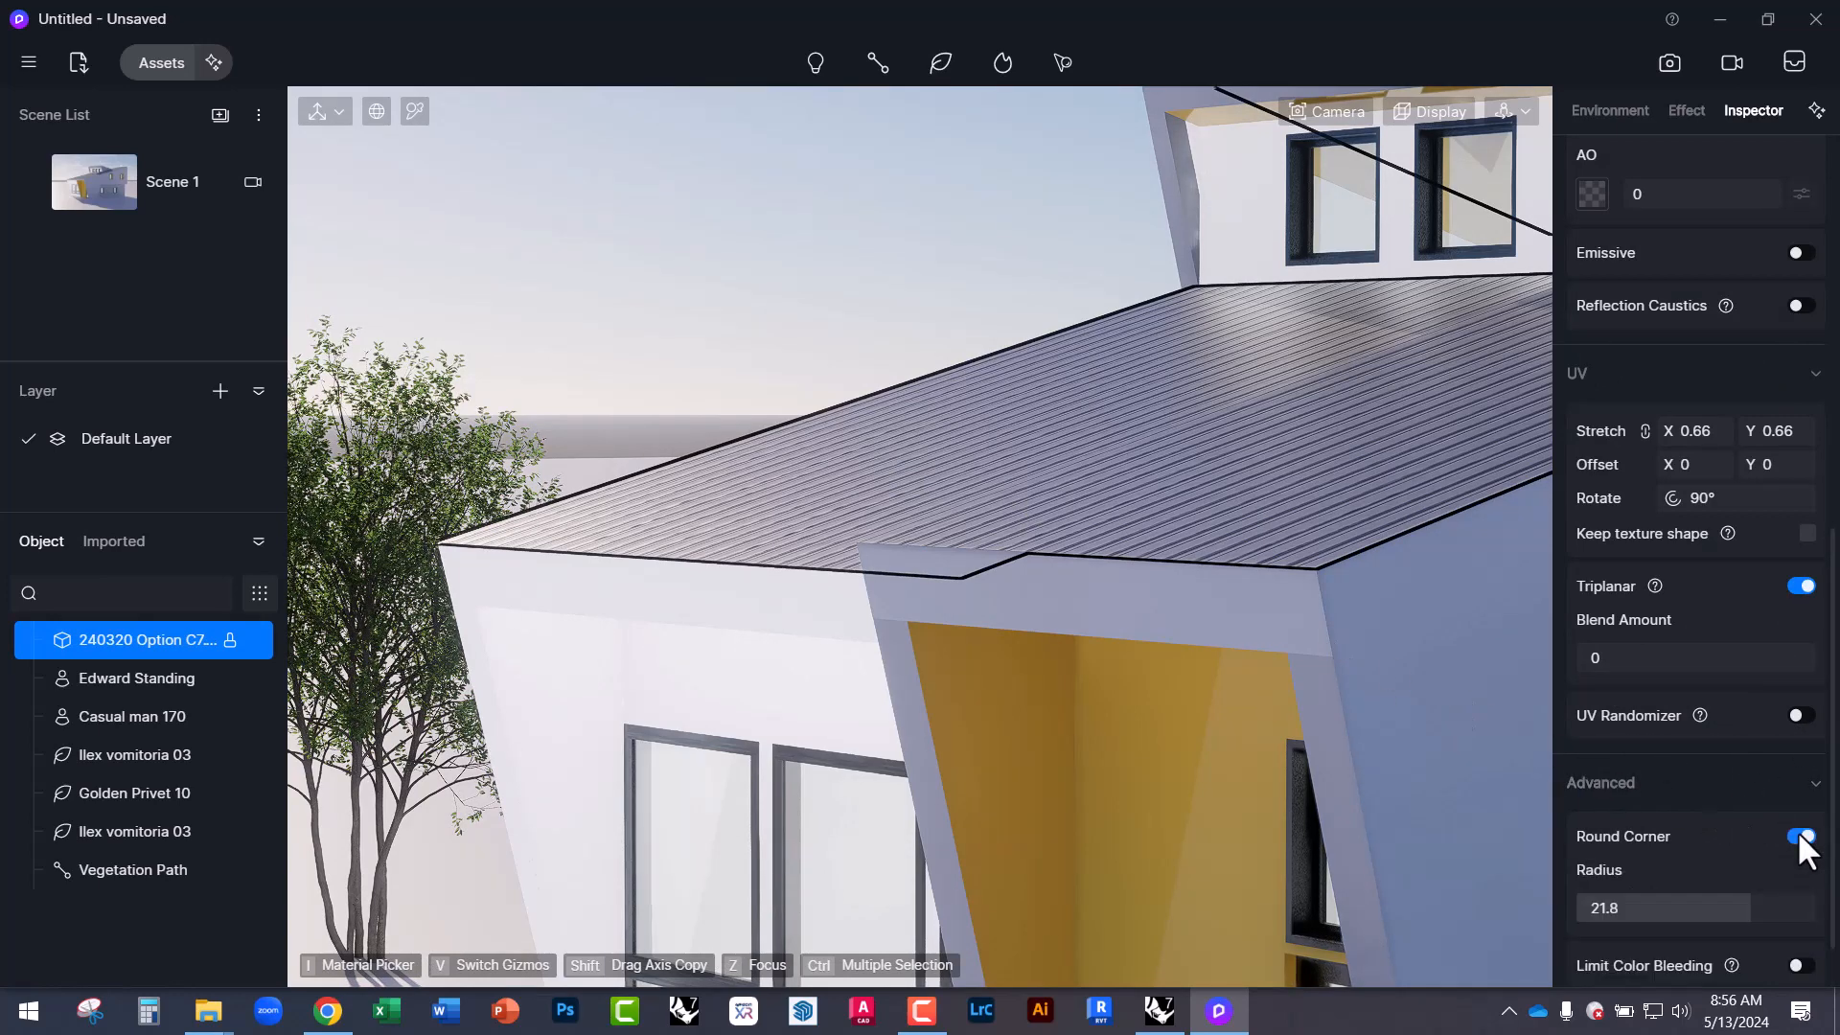
left_click(753, 257)
Open the material asset library and move its window to the right.
scroll(636, 345, "down", 6)
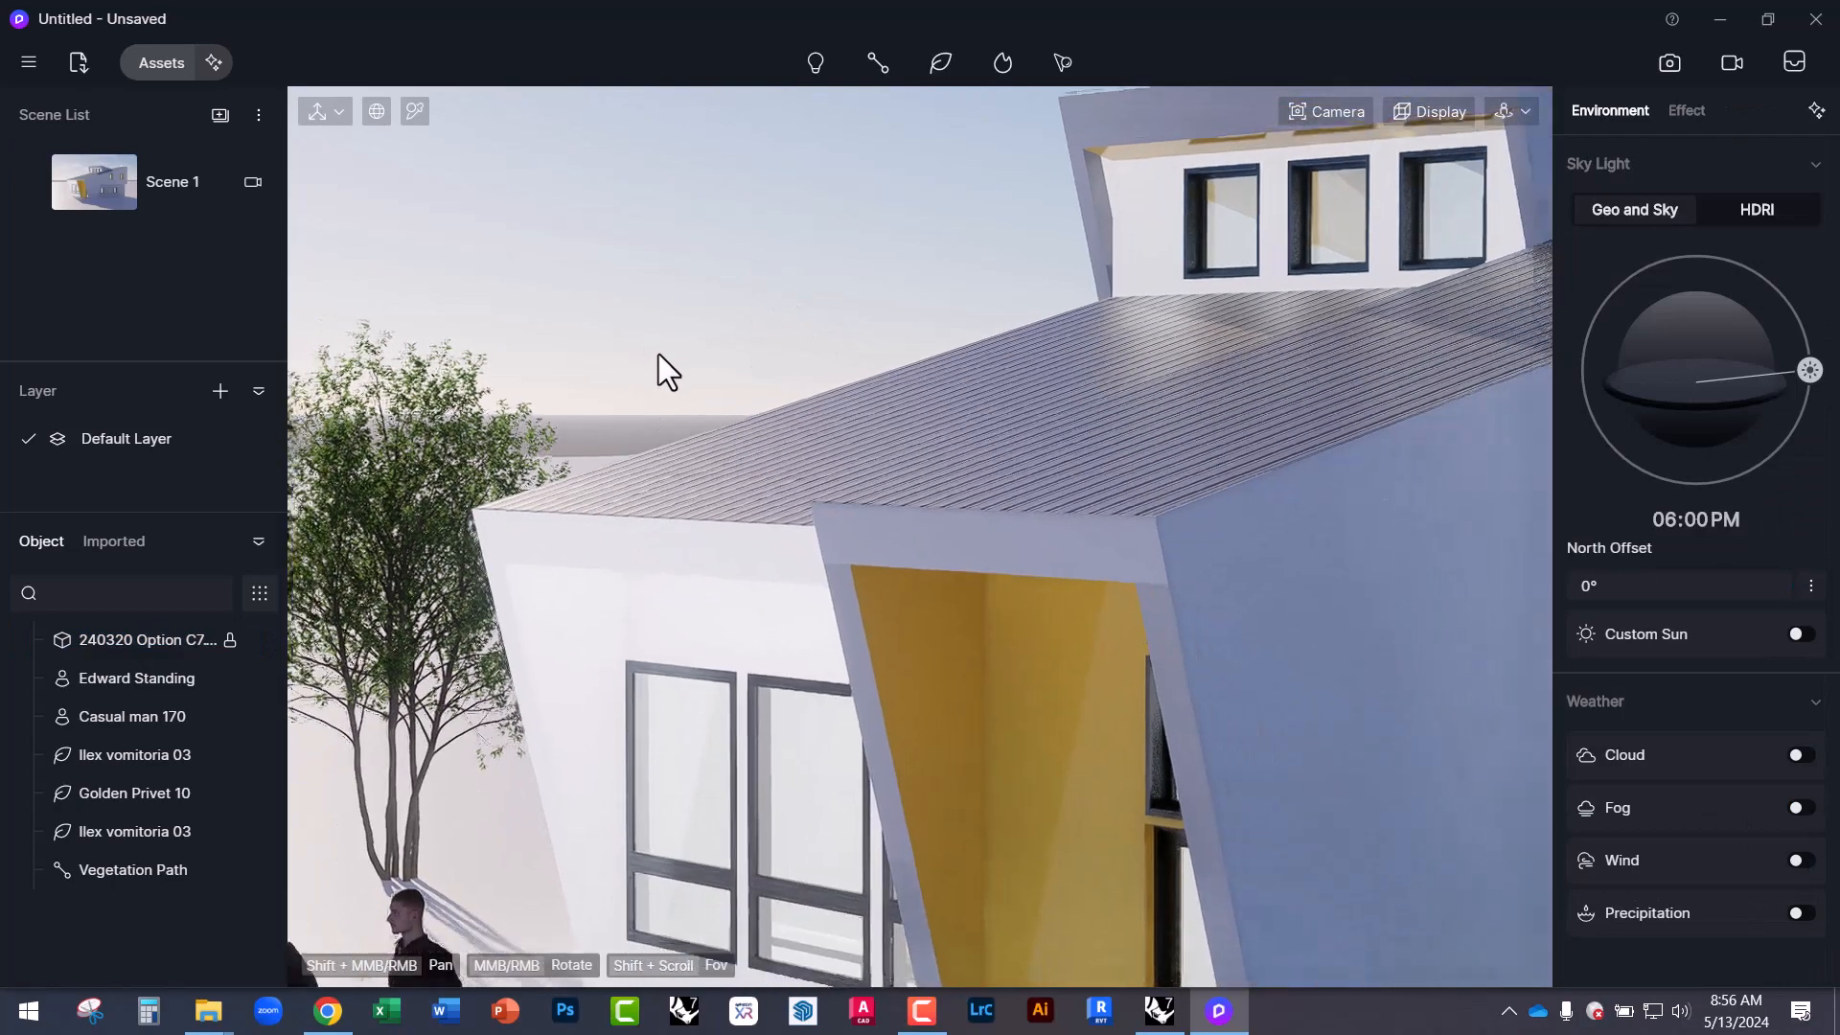
middle_click_drag(784, 527, 1102, 805)
scroll(623, 626, "down", 5)
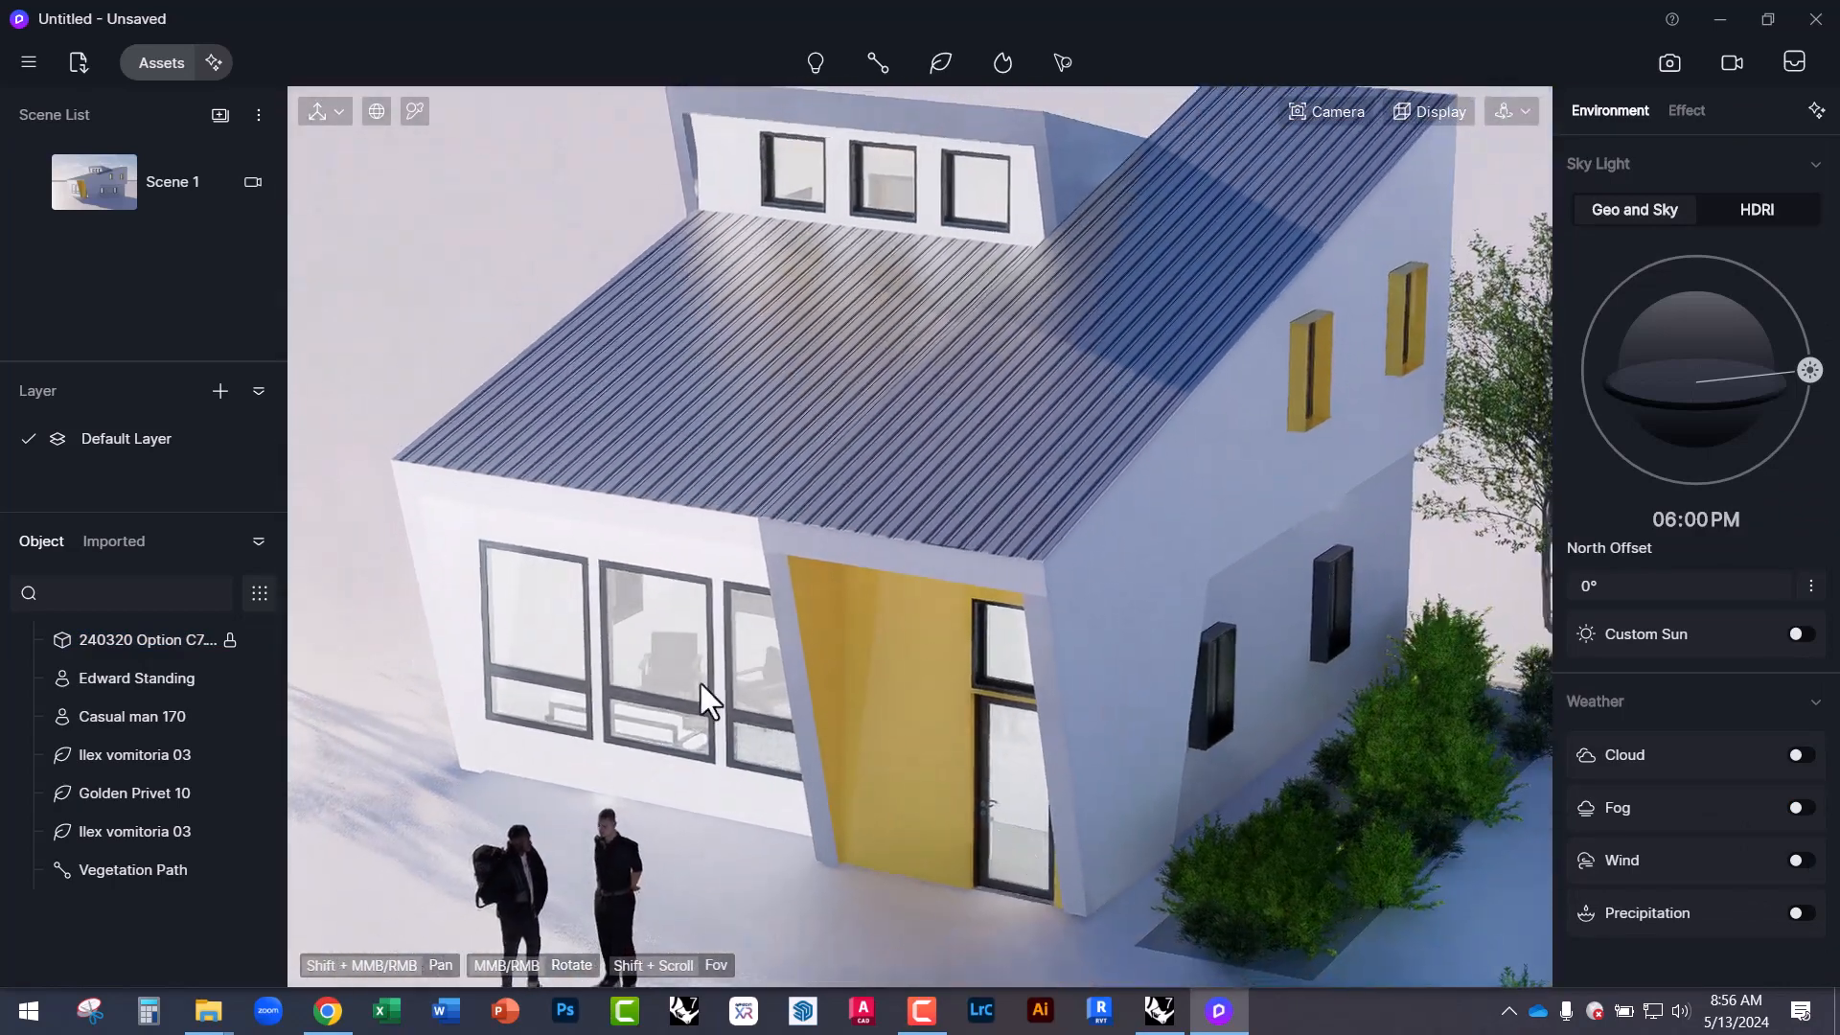
middle_click_drag(924, 646, 905, 563)
scroll(912, 778, "up", 4)
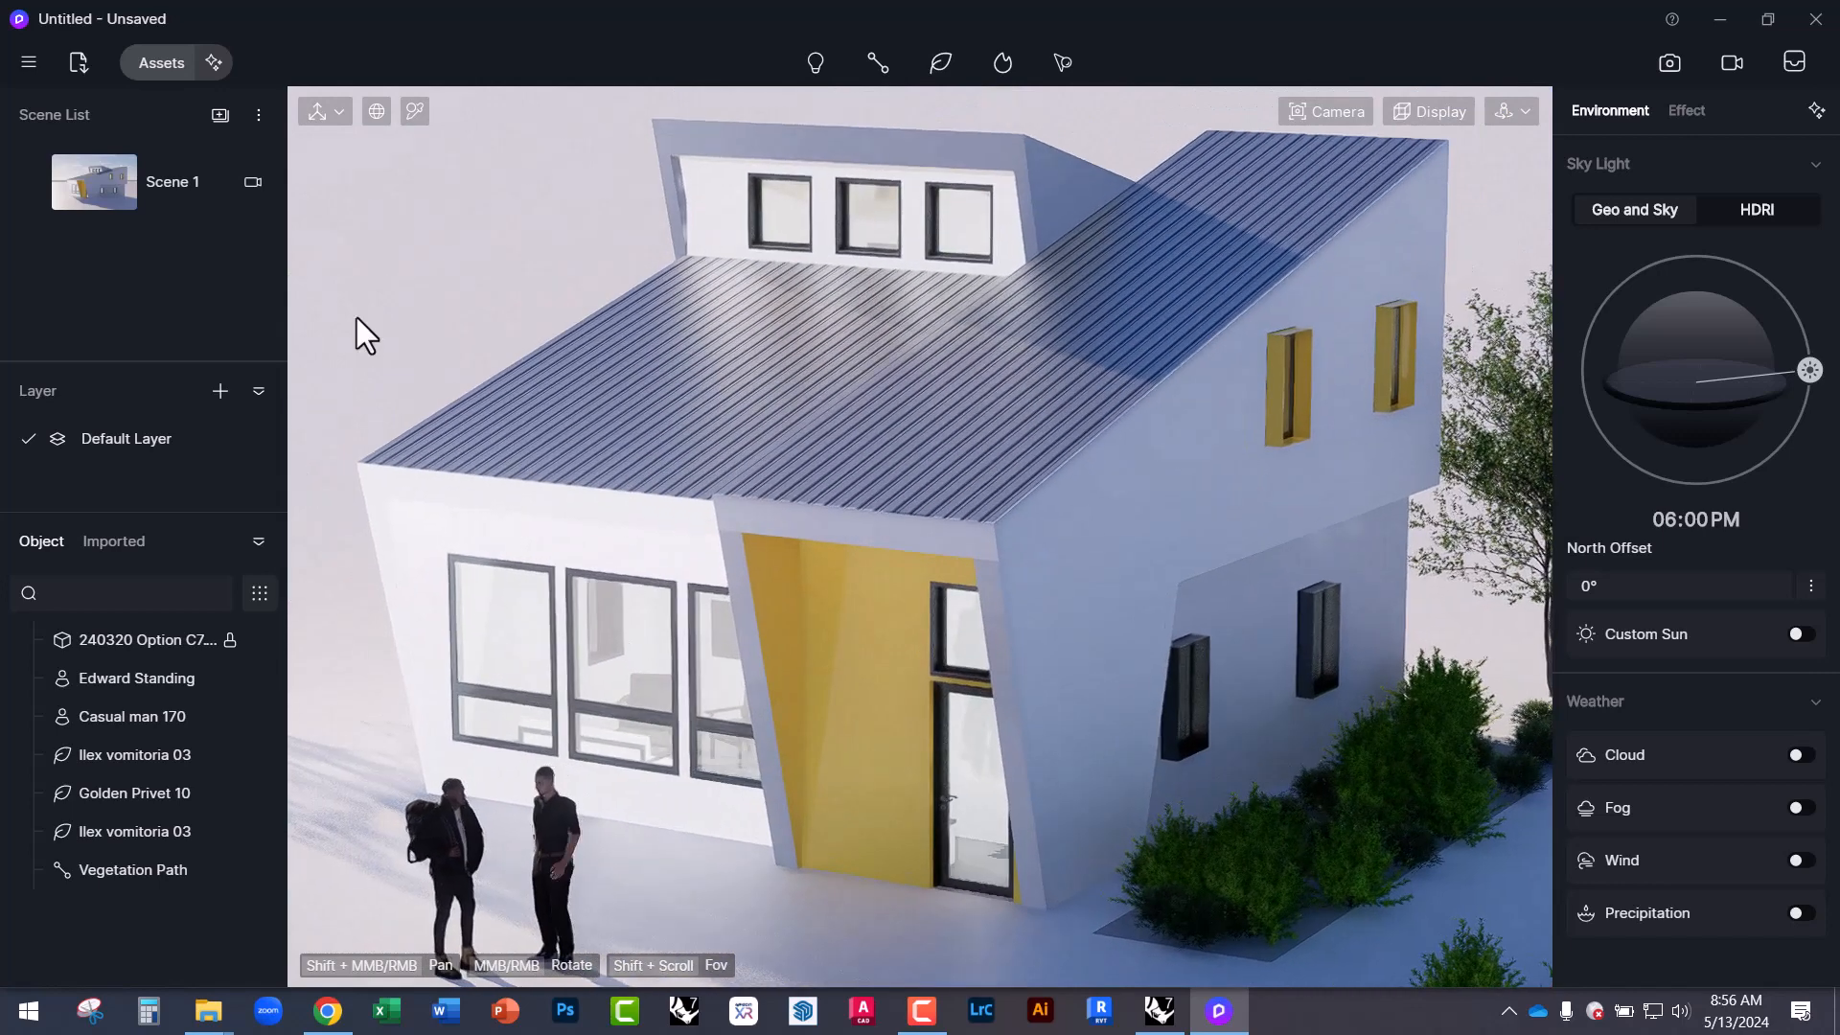
left_click(184, 72)
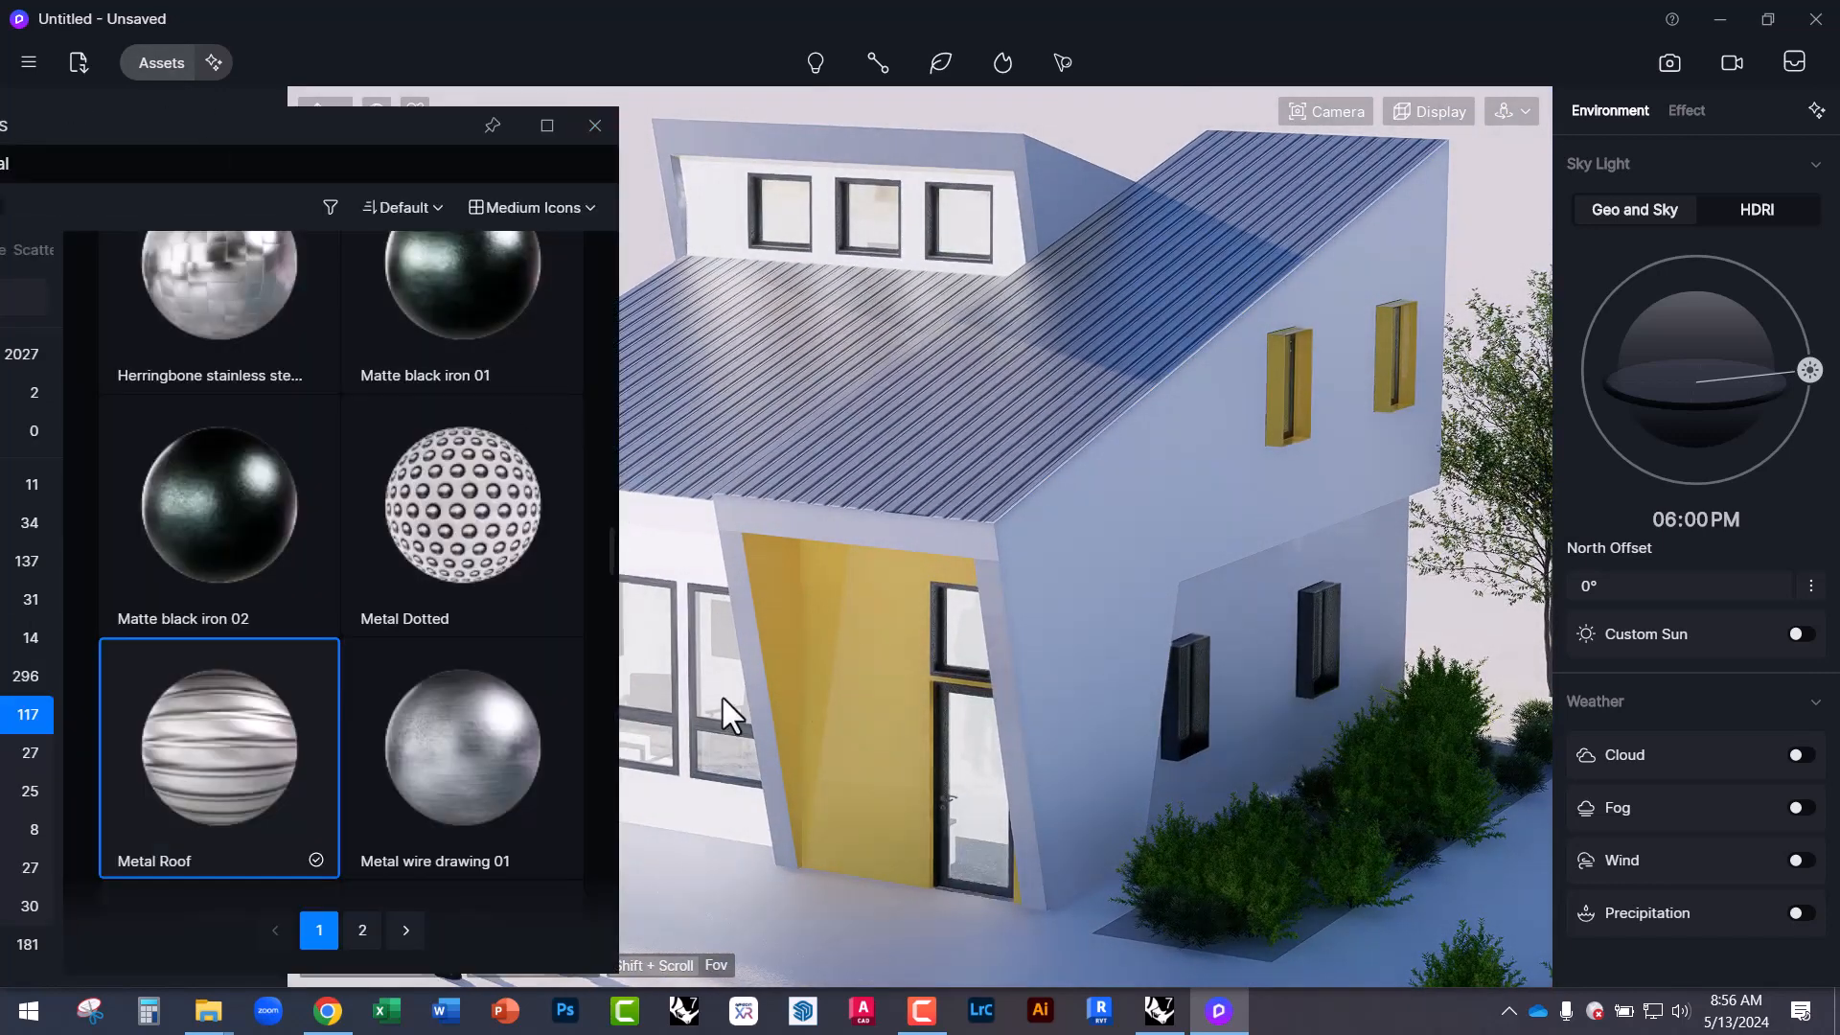
scroll(119, 430, "up", 2)
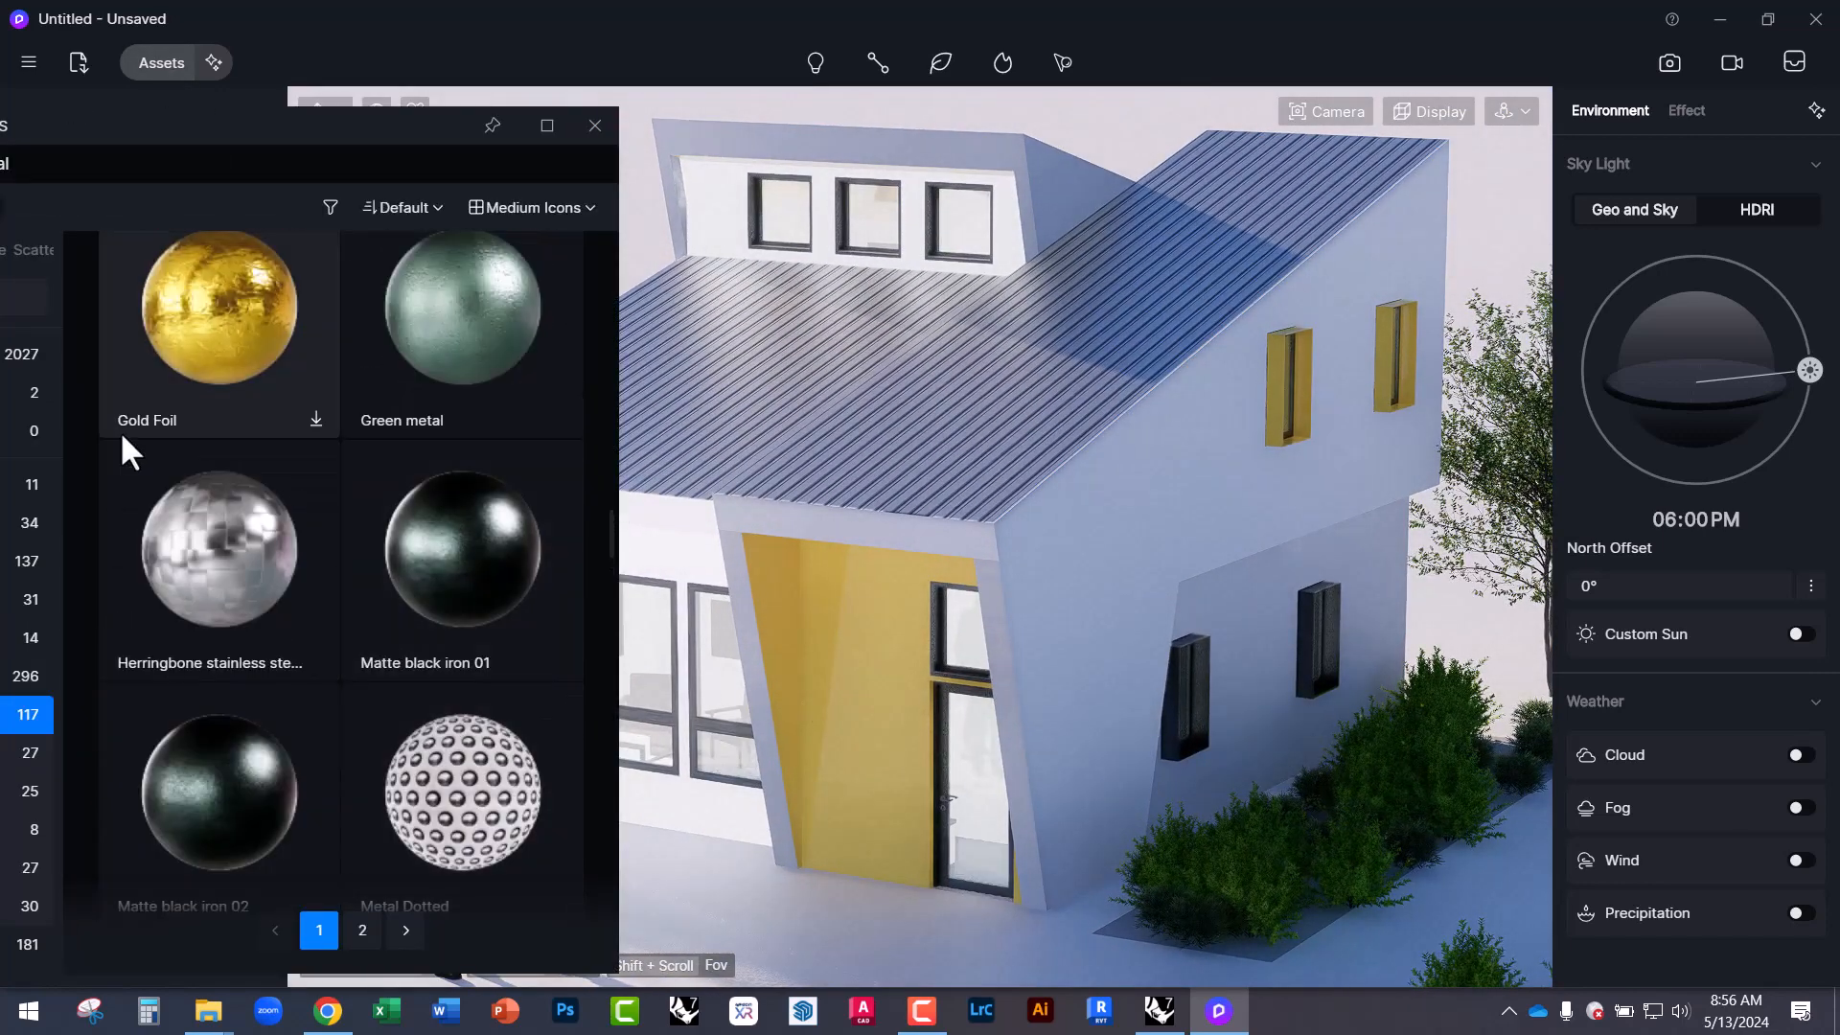
scroll(249, 618, "up", 2)
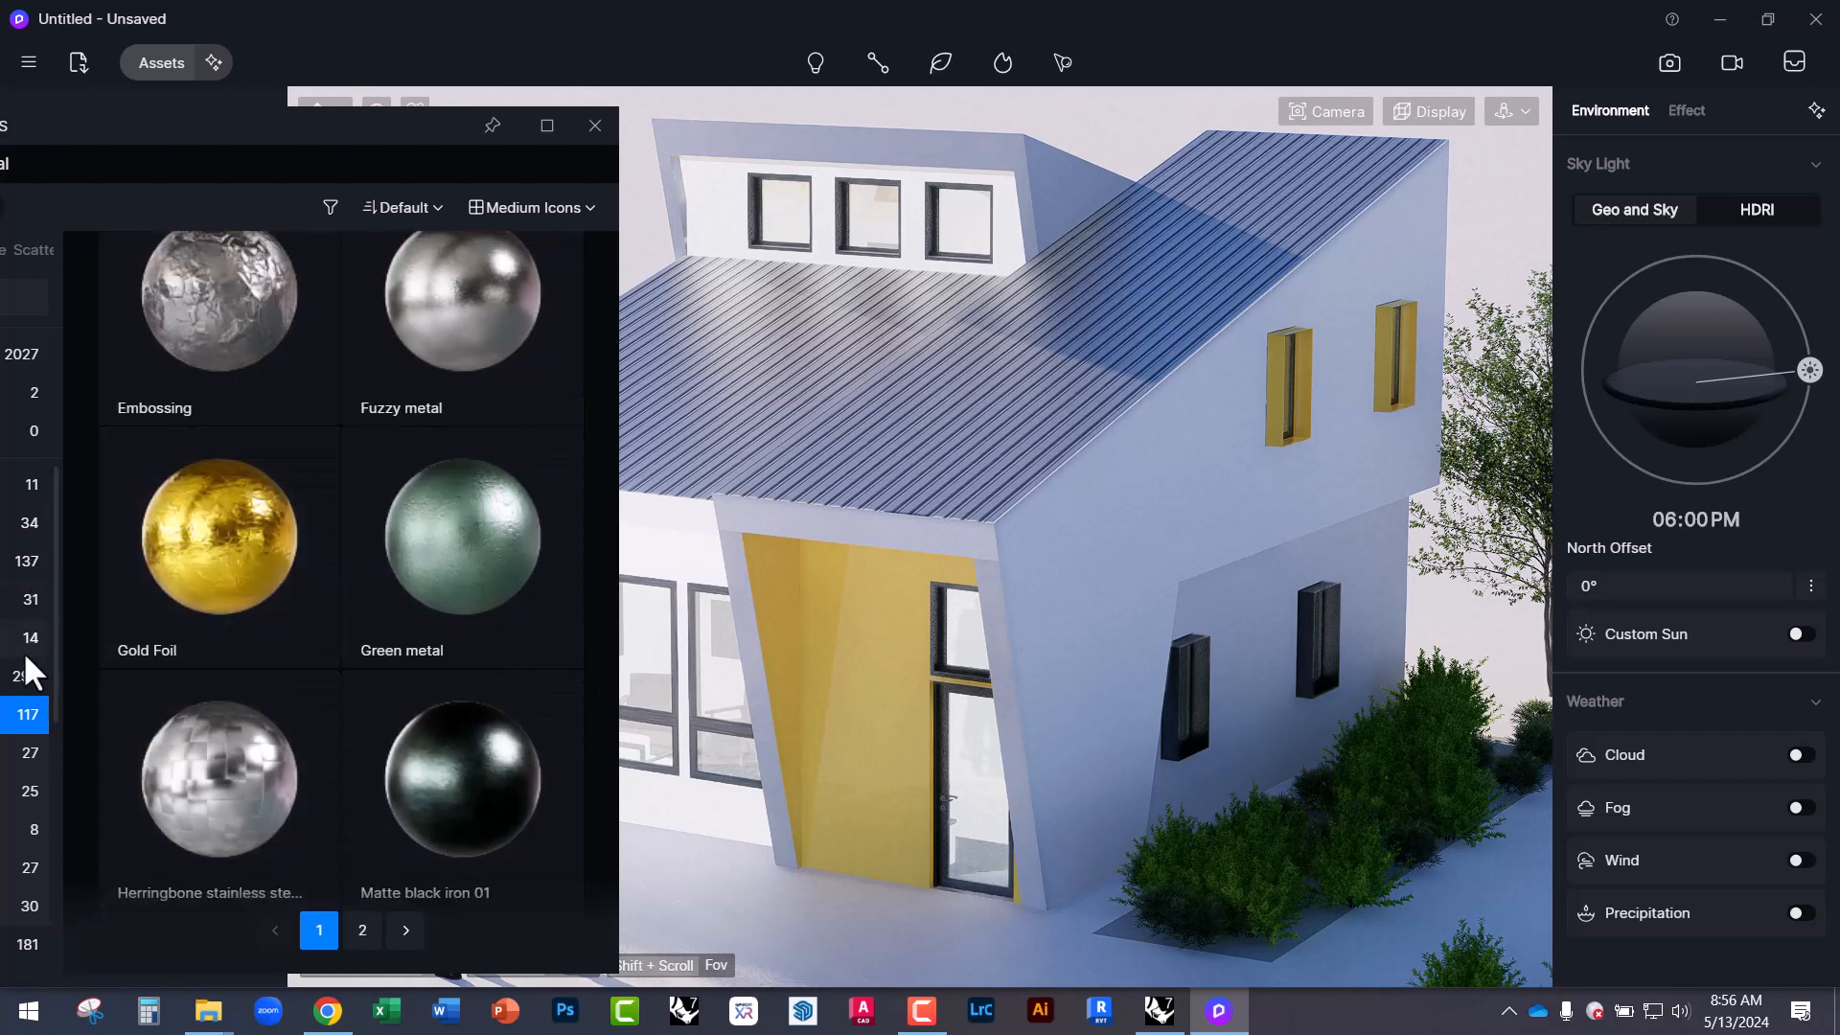
left_click_drag(215, 122, 484, 124)
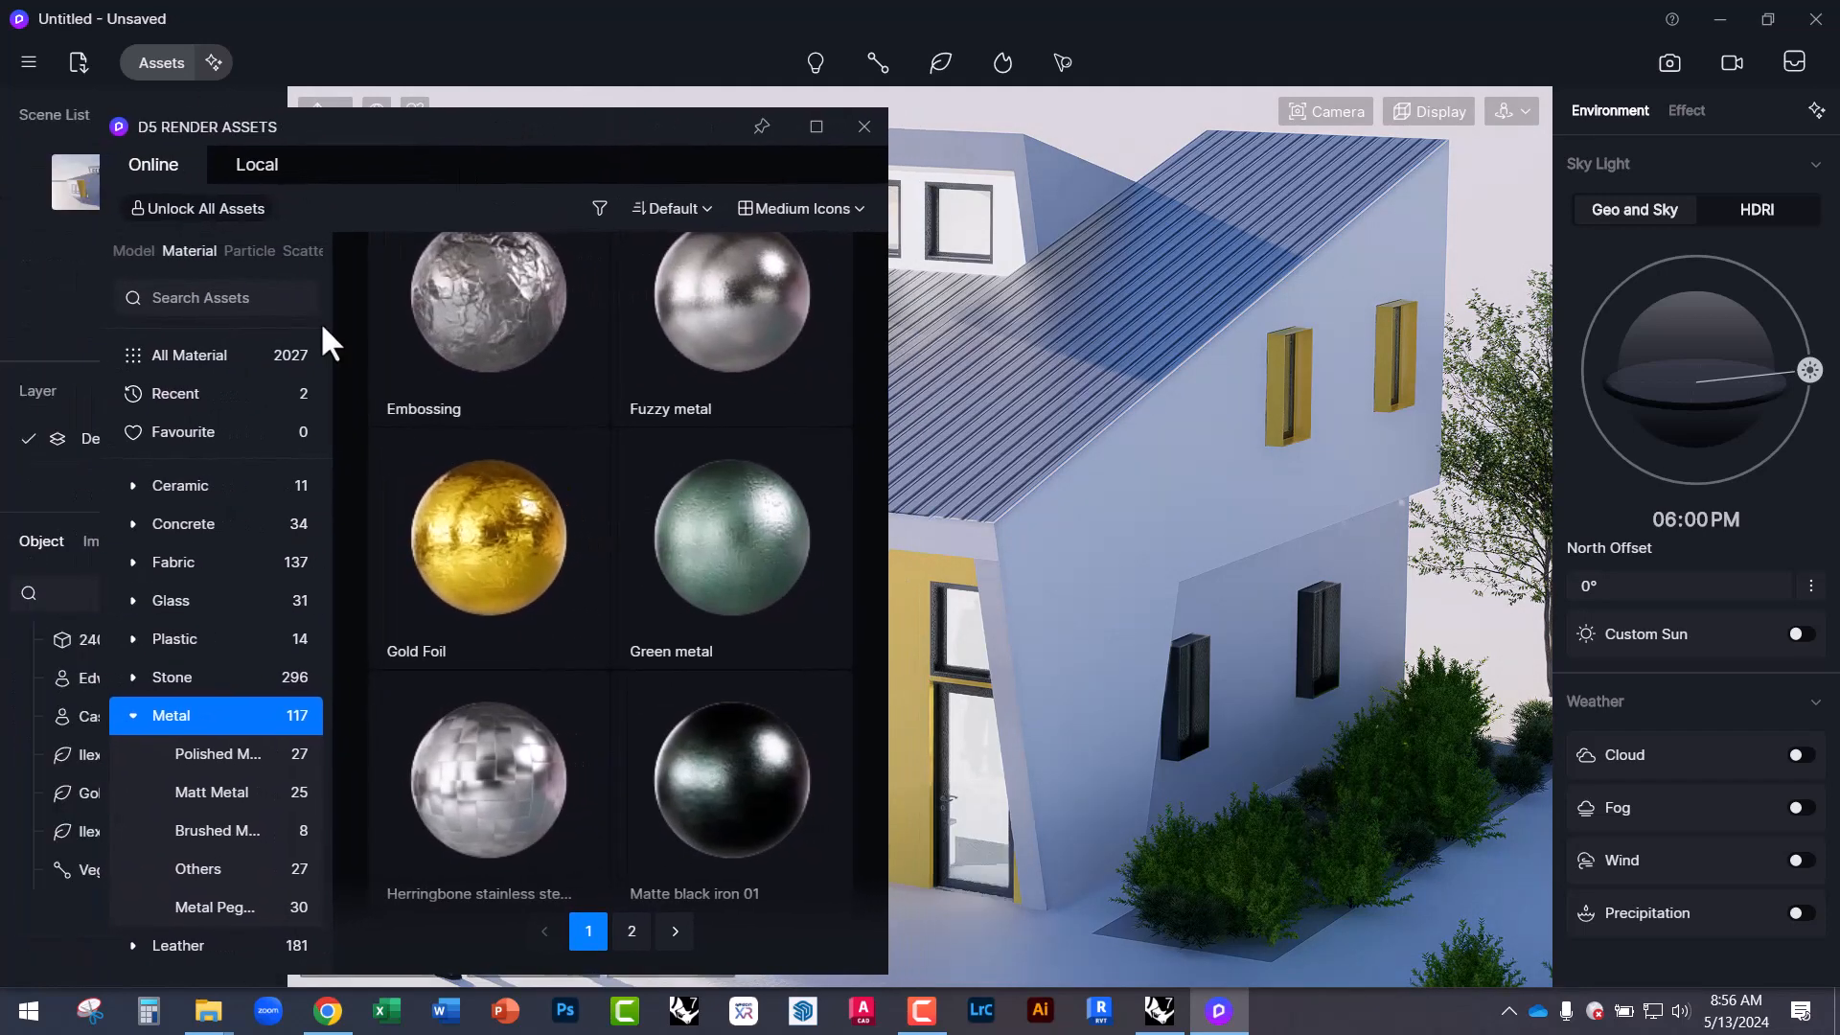
Find Green Glossy Paint under Wall > Wall Paint and drop it onto the yellow entry panel.
scroll(197, 714, "down", 3)
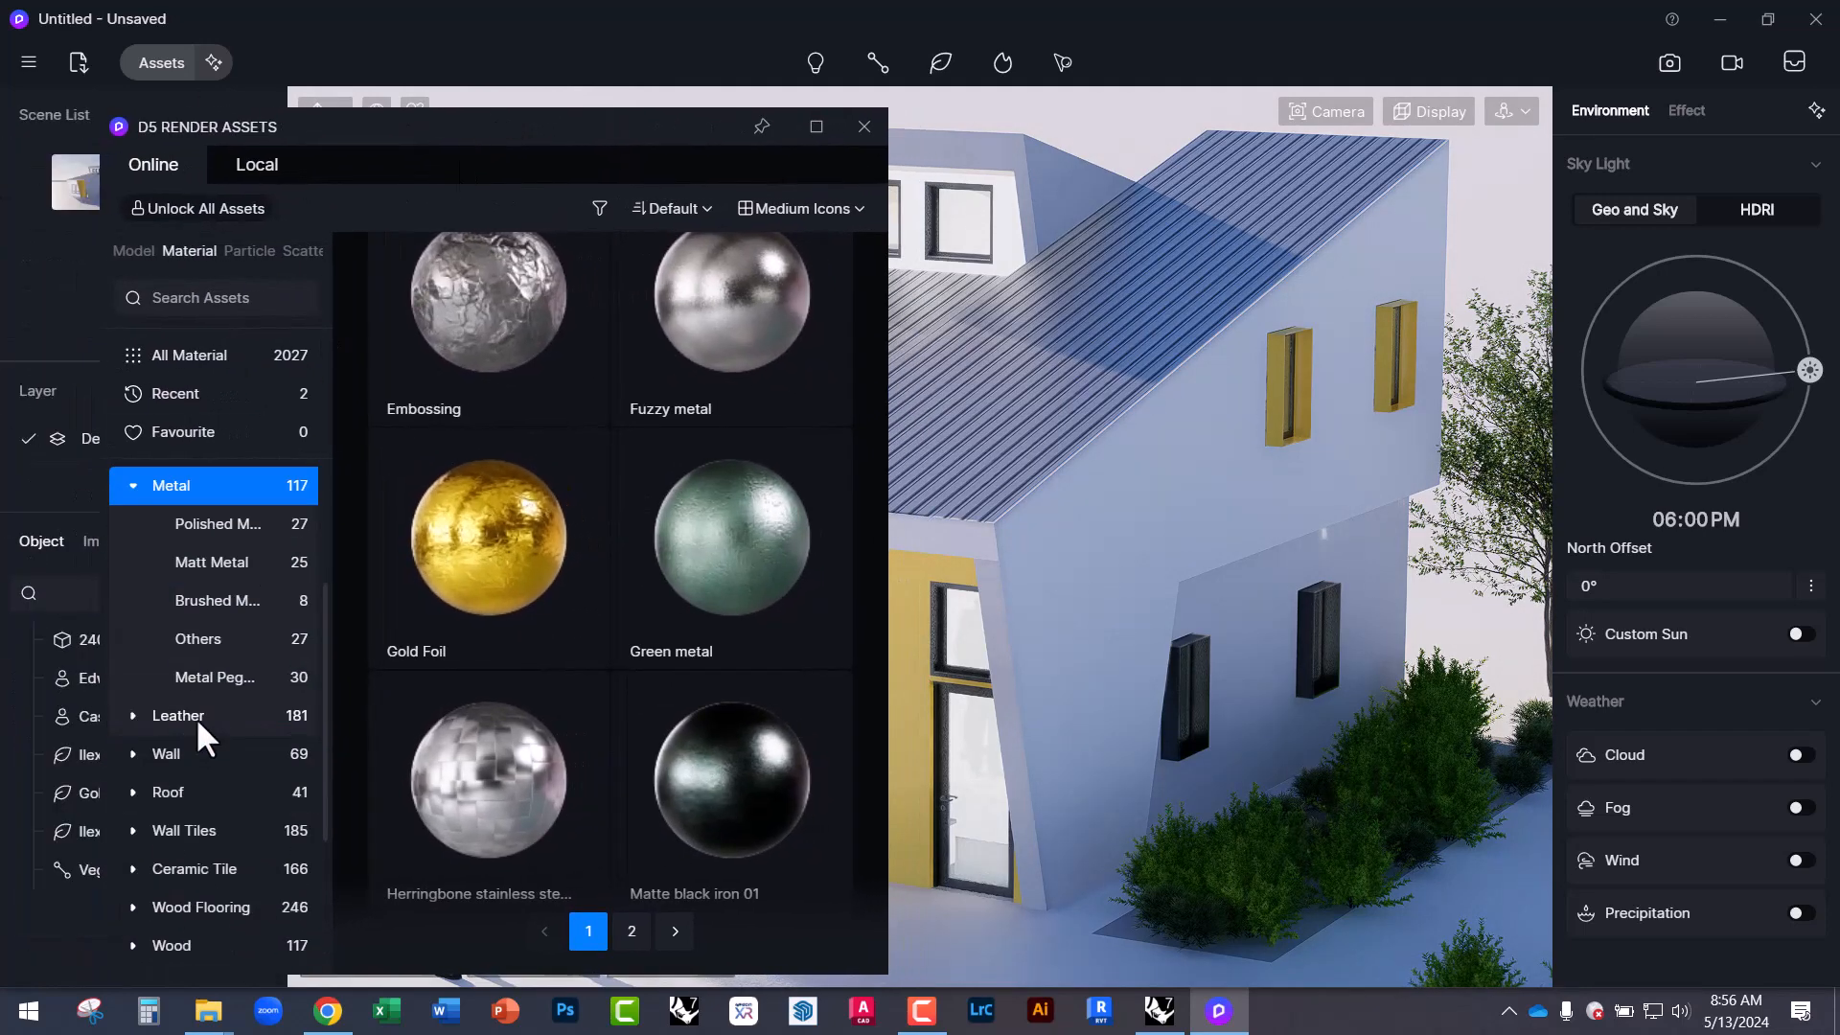
left_click(201, 756)
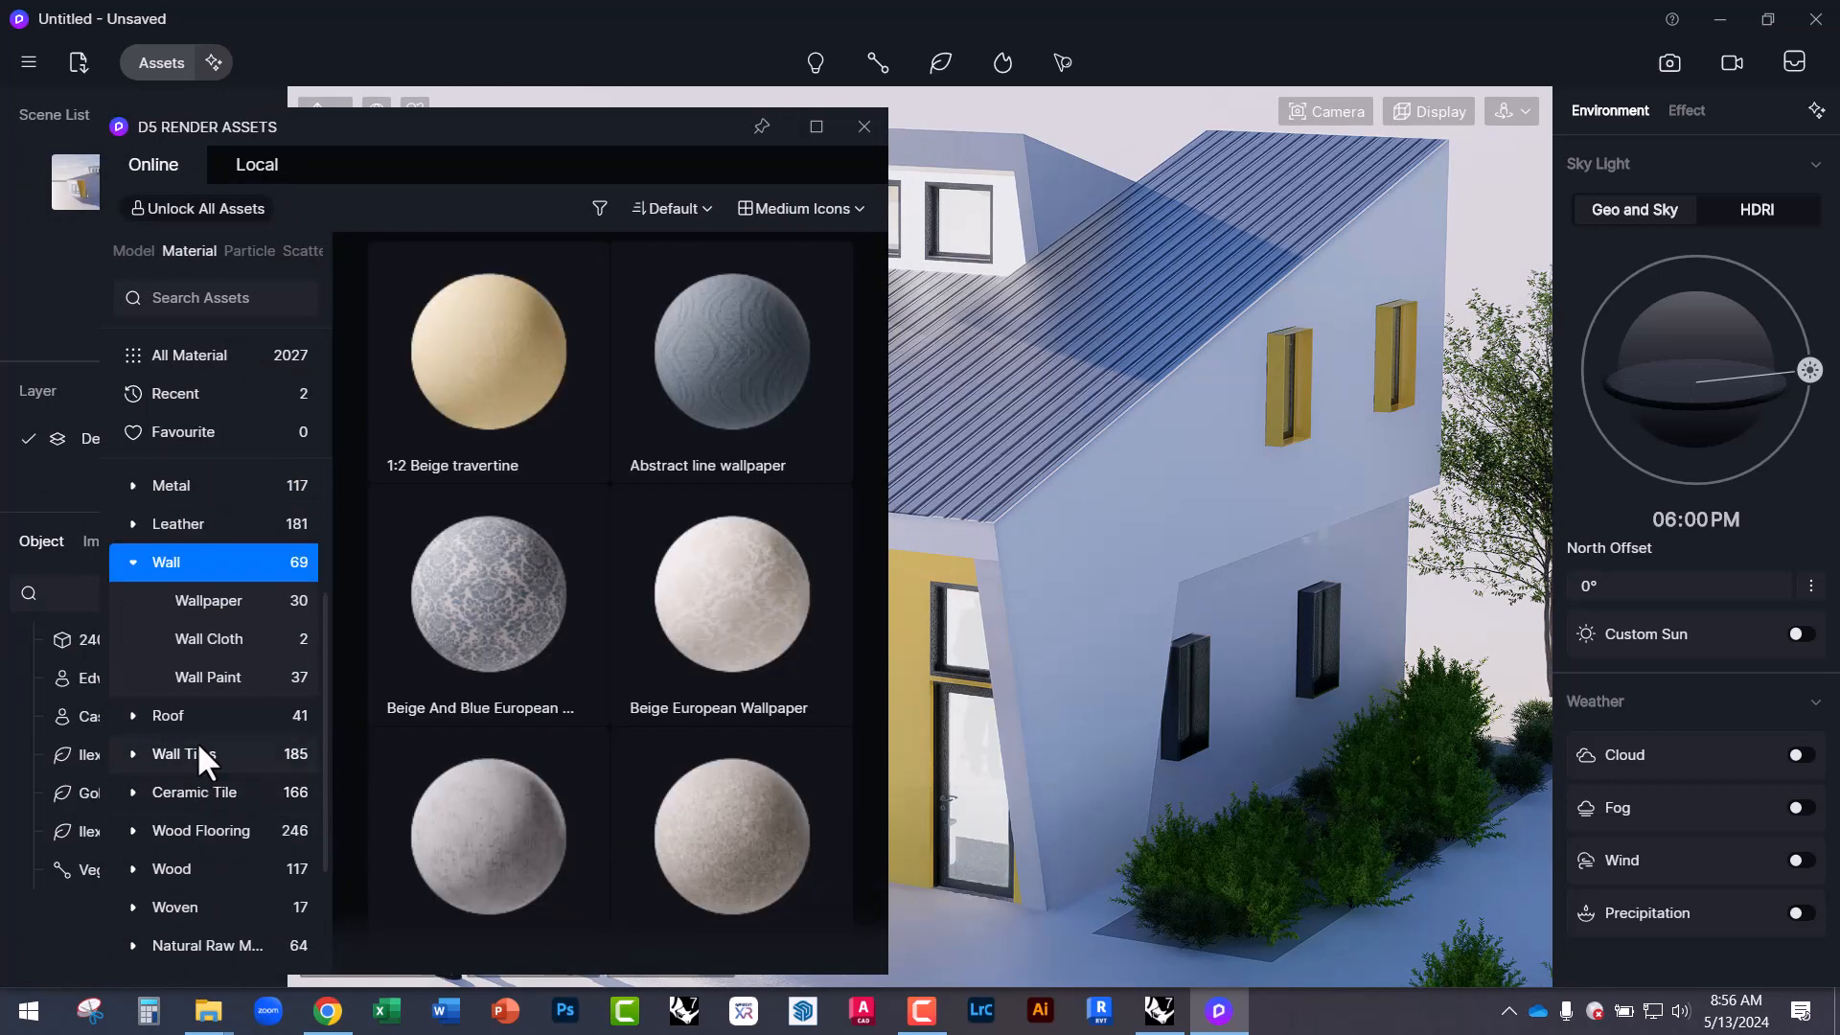
left_click(200, 677)
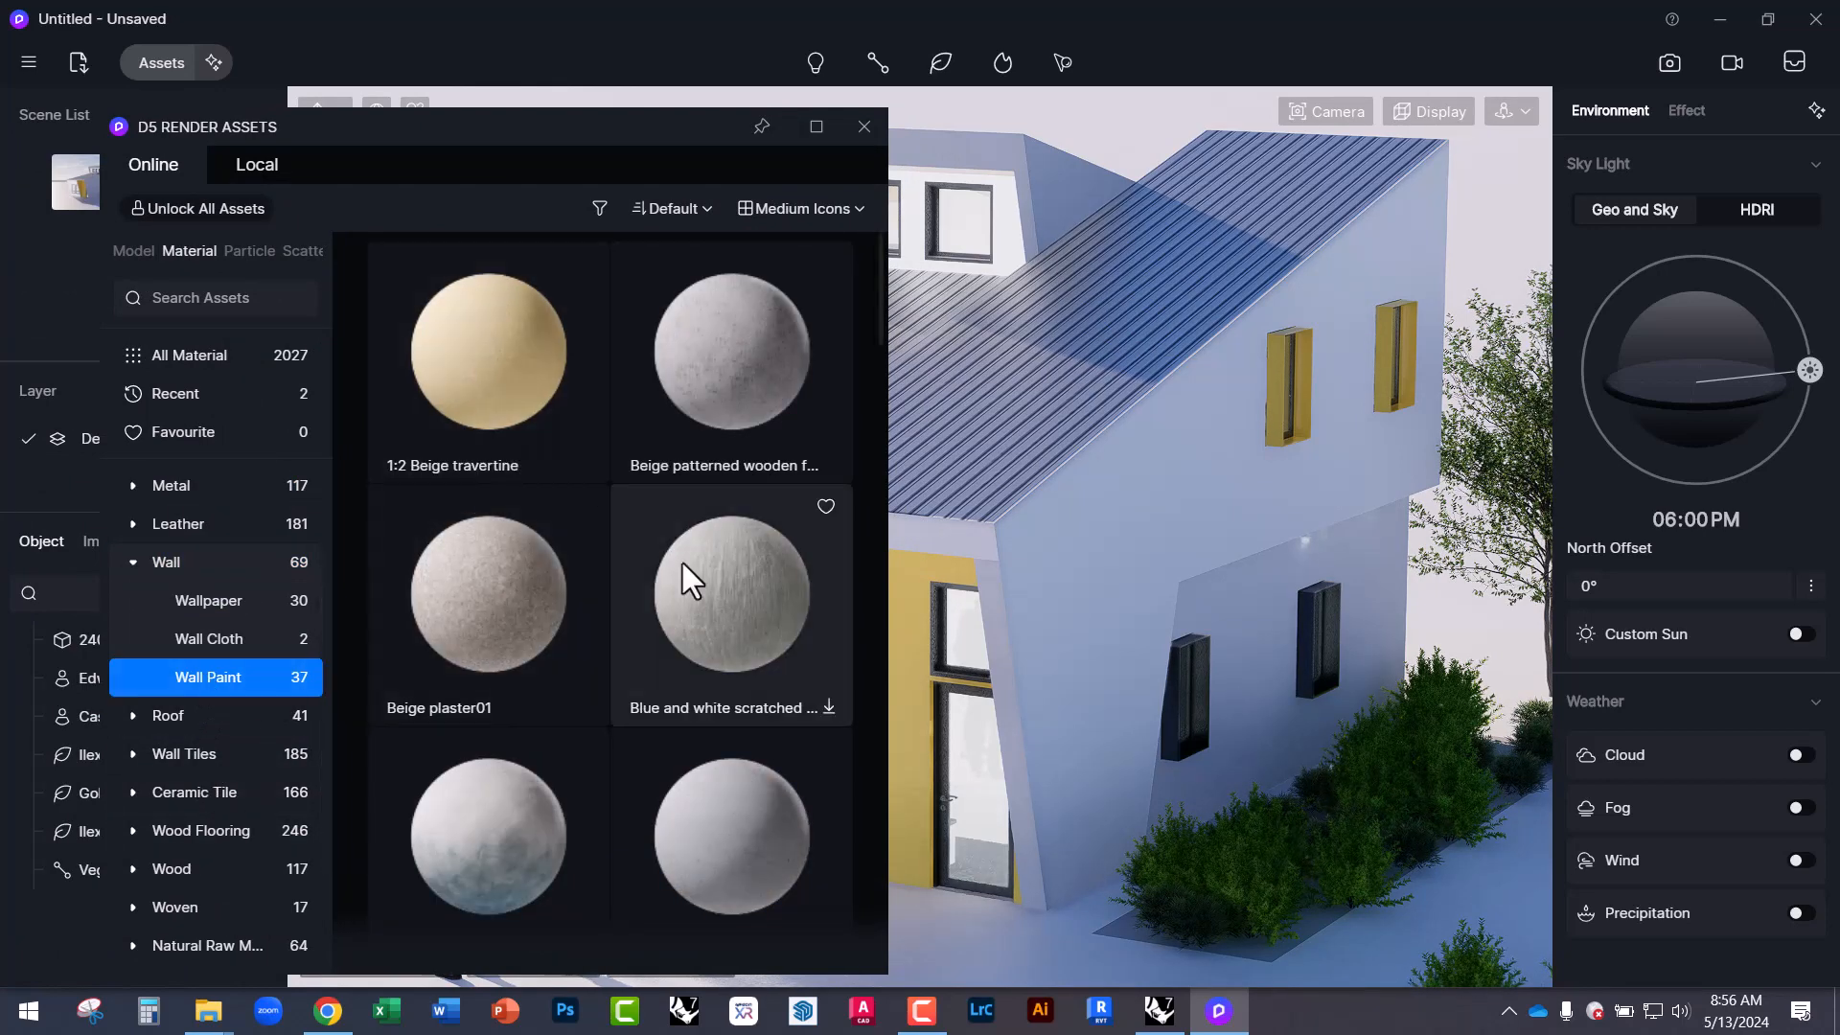
scroll(637, 785, "down", 2)
scroll(631, 825, "down", 10)
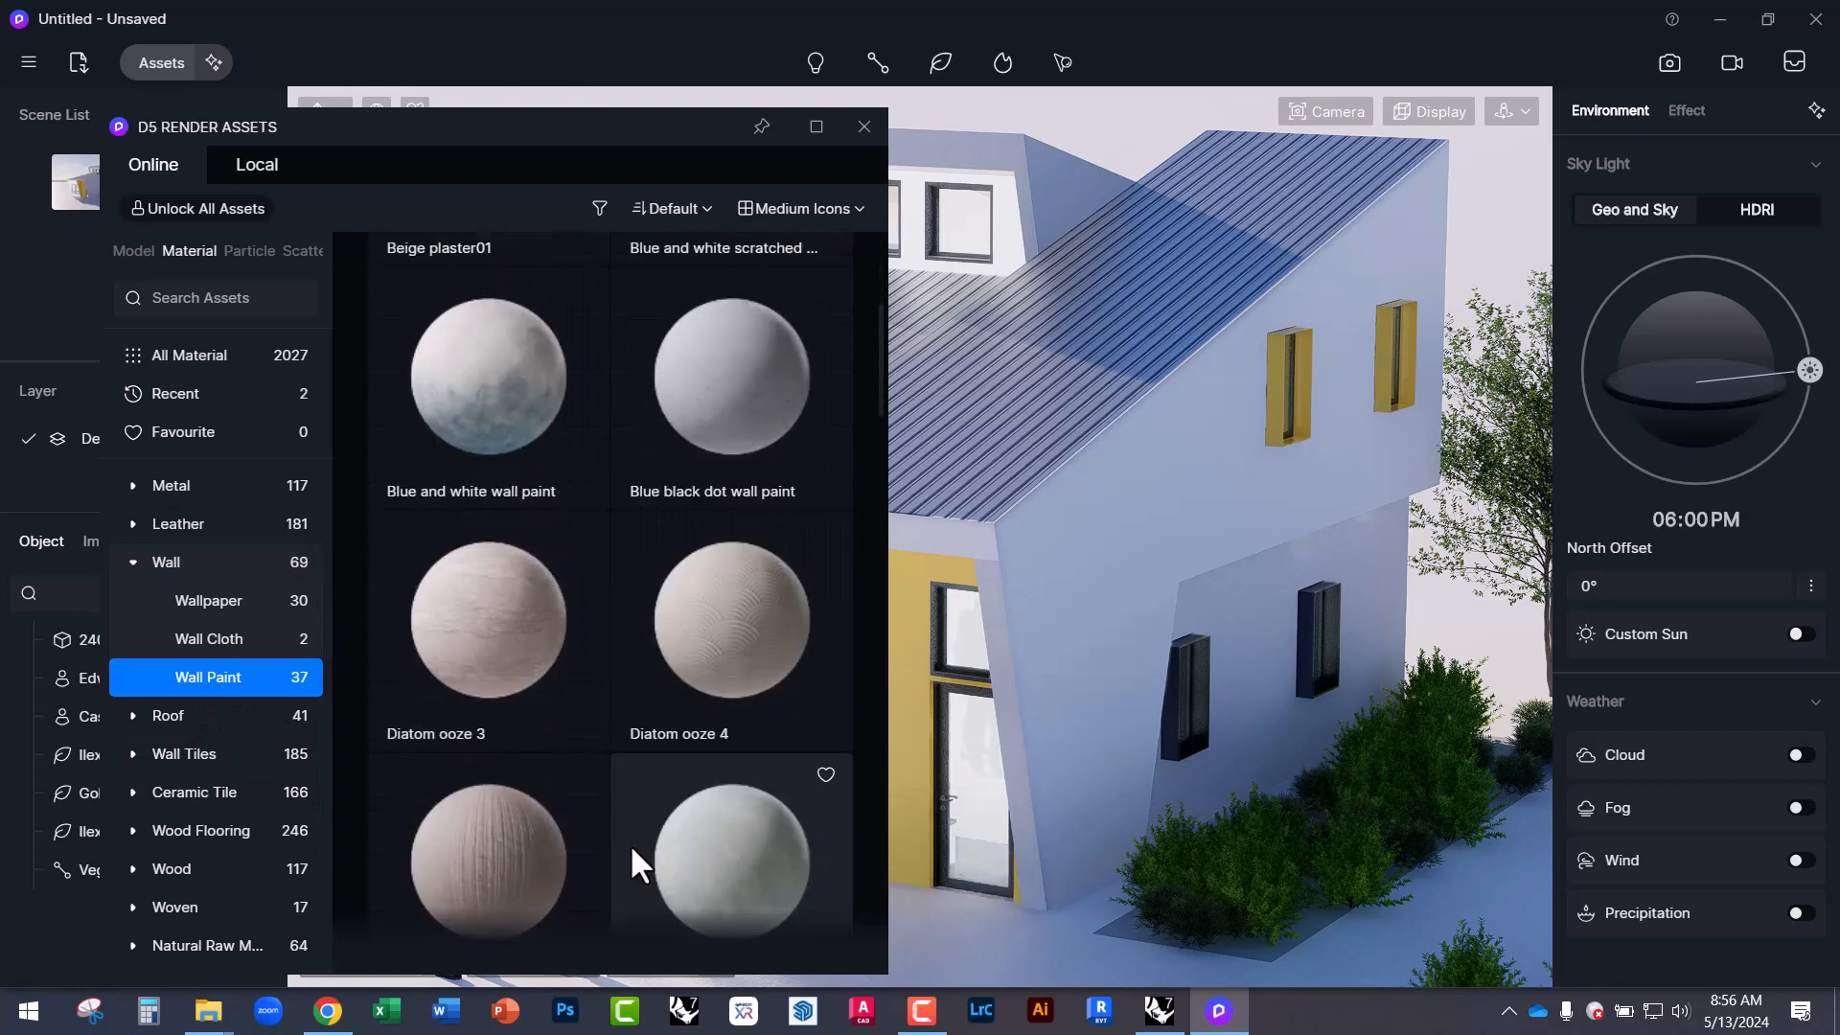
scroll(640, 814, "down", 1)
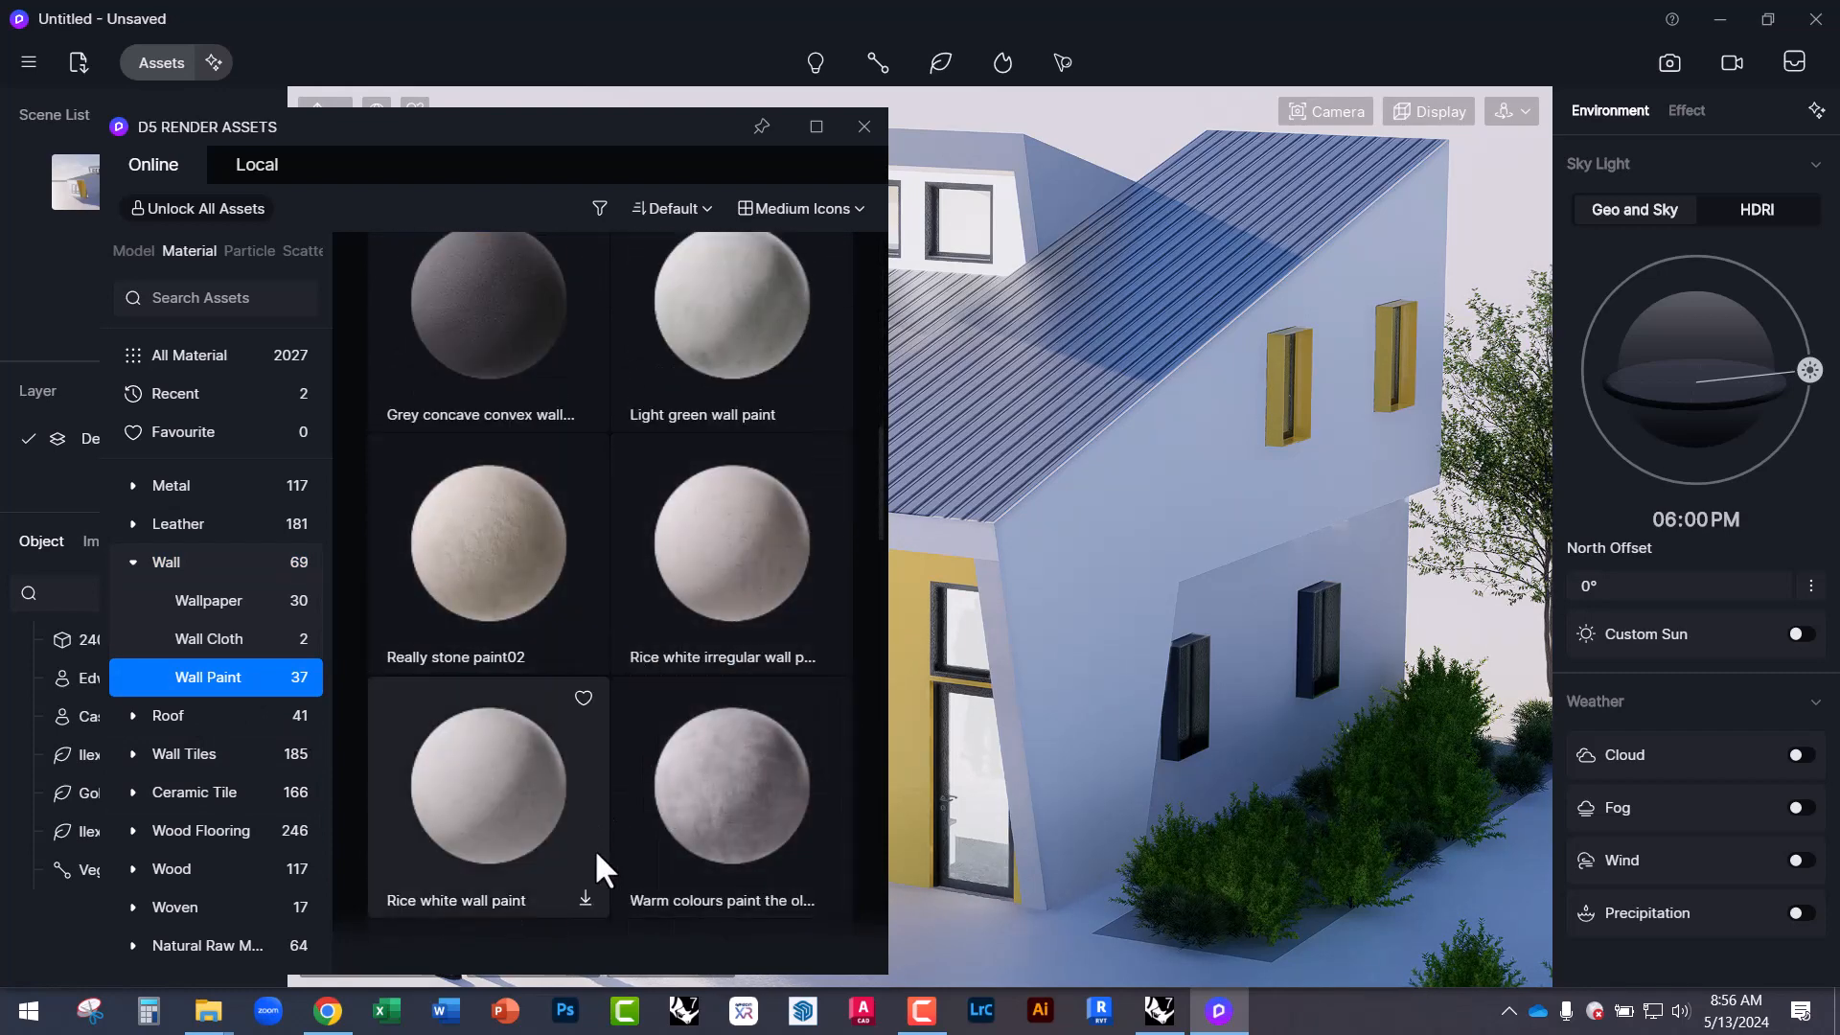
scroll(594, 847, "down", 2)
scroll(610, 842, "down", 2)
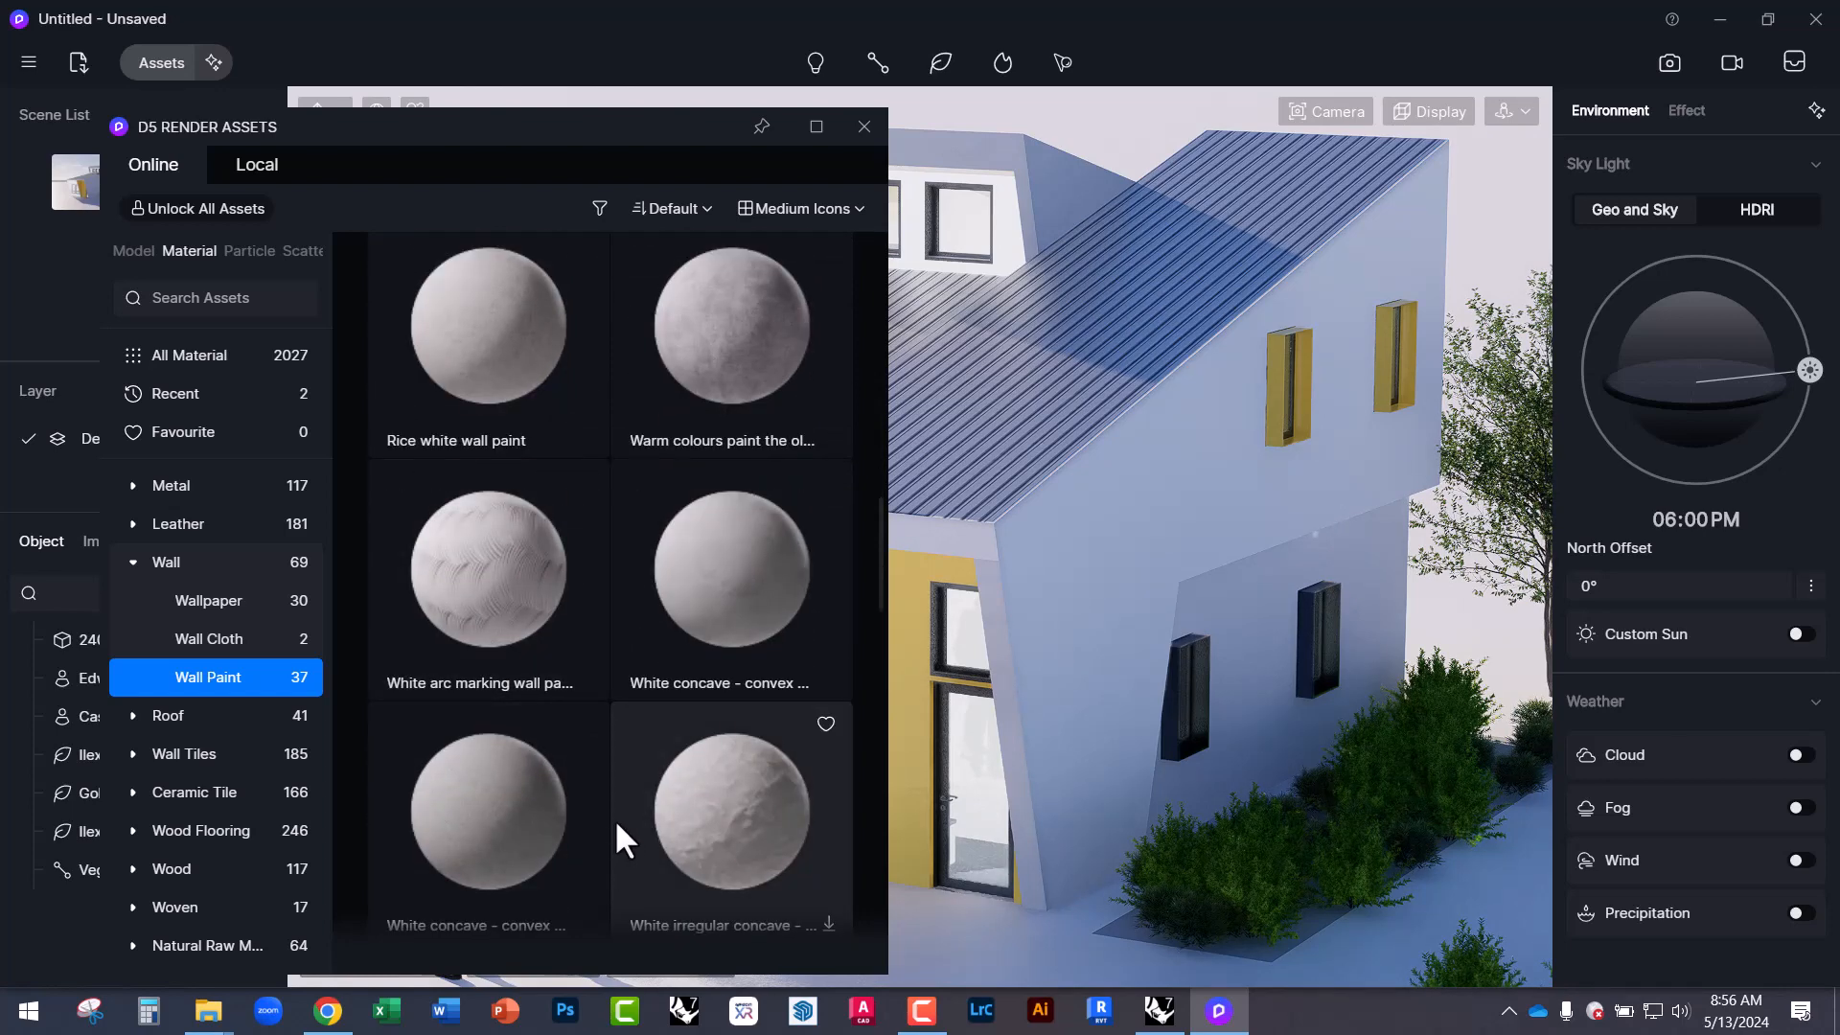
scroll(585, 824, "down", 2)
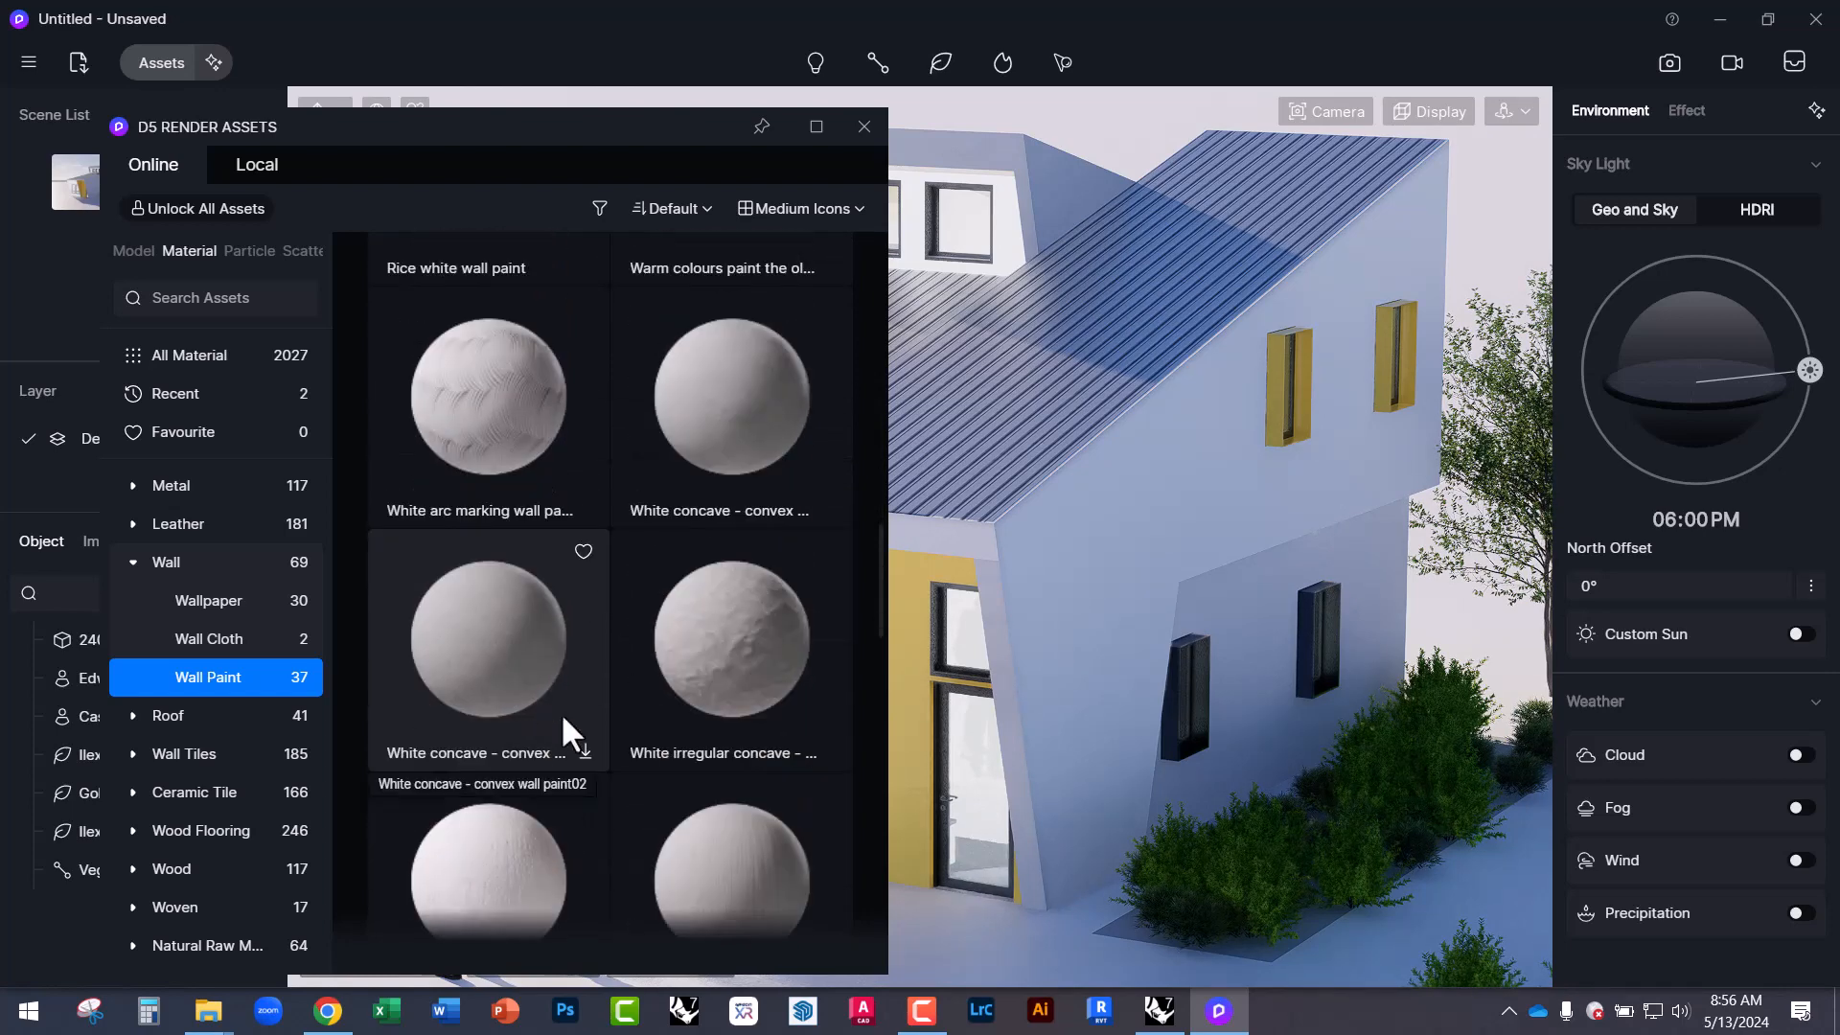
scroll(561, 716, "down", 5)
scroll(640, 744, "down", 2)
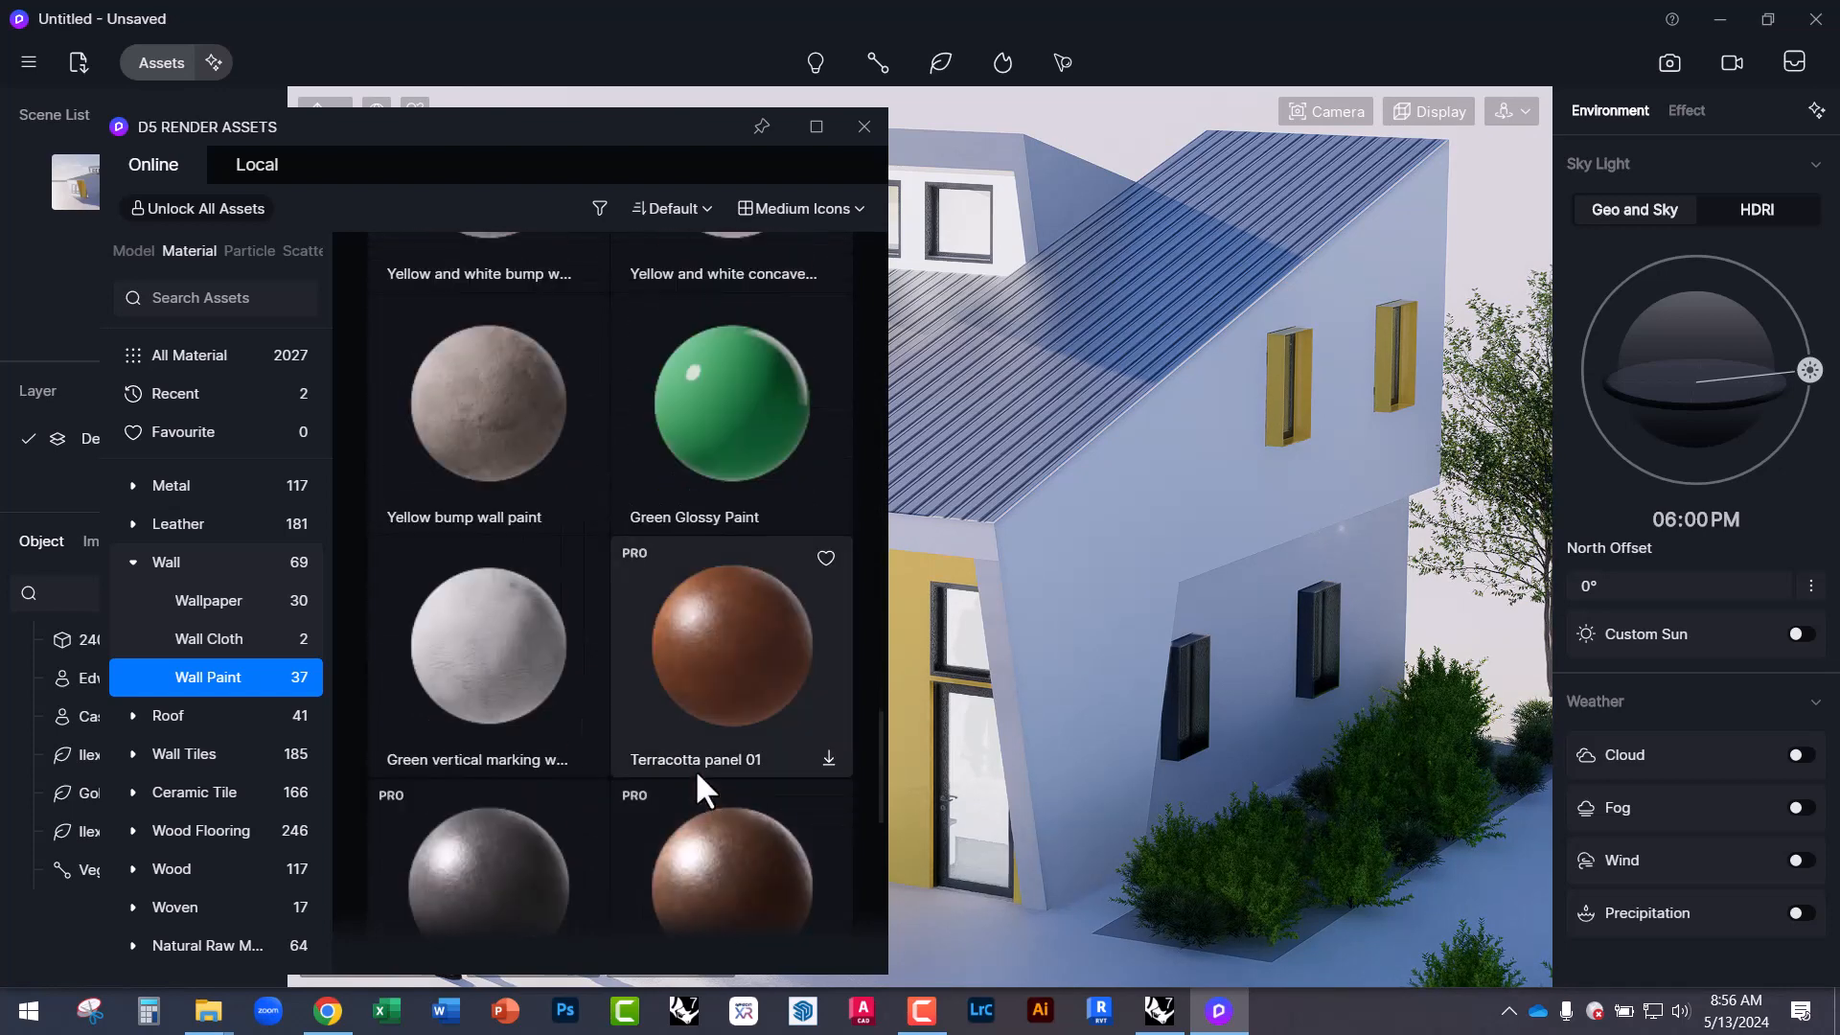
left_click(693, 442)
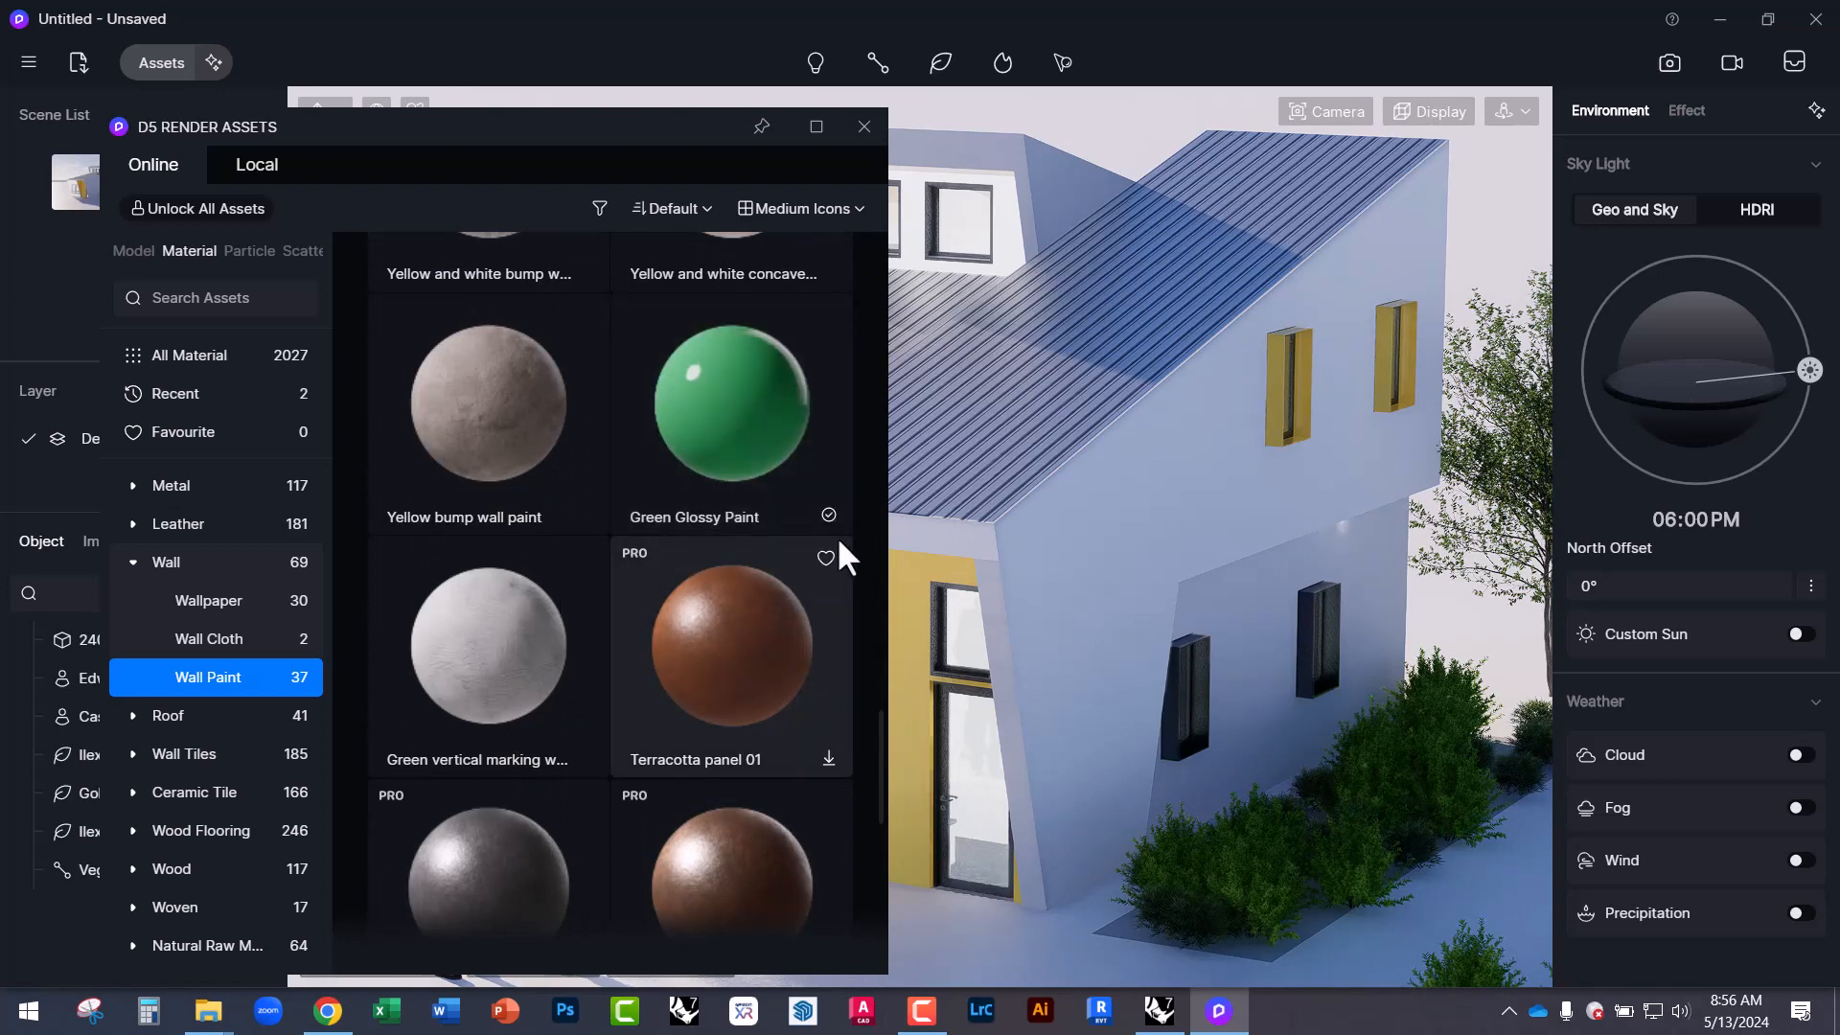
left_click_drag(617, 153, 394, 188)
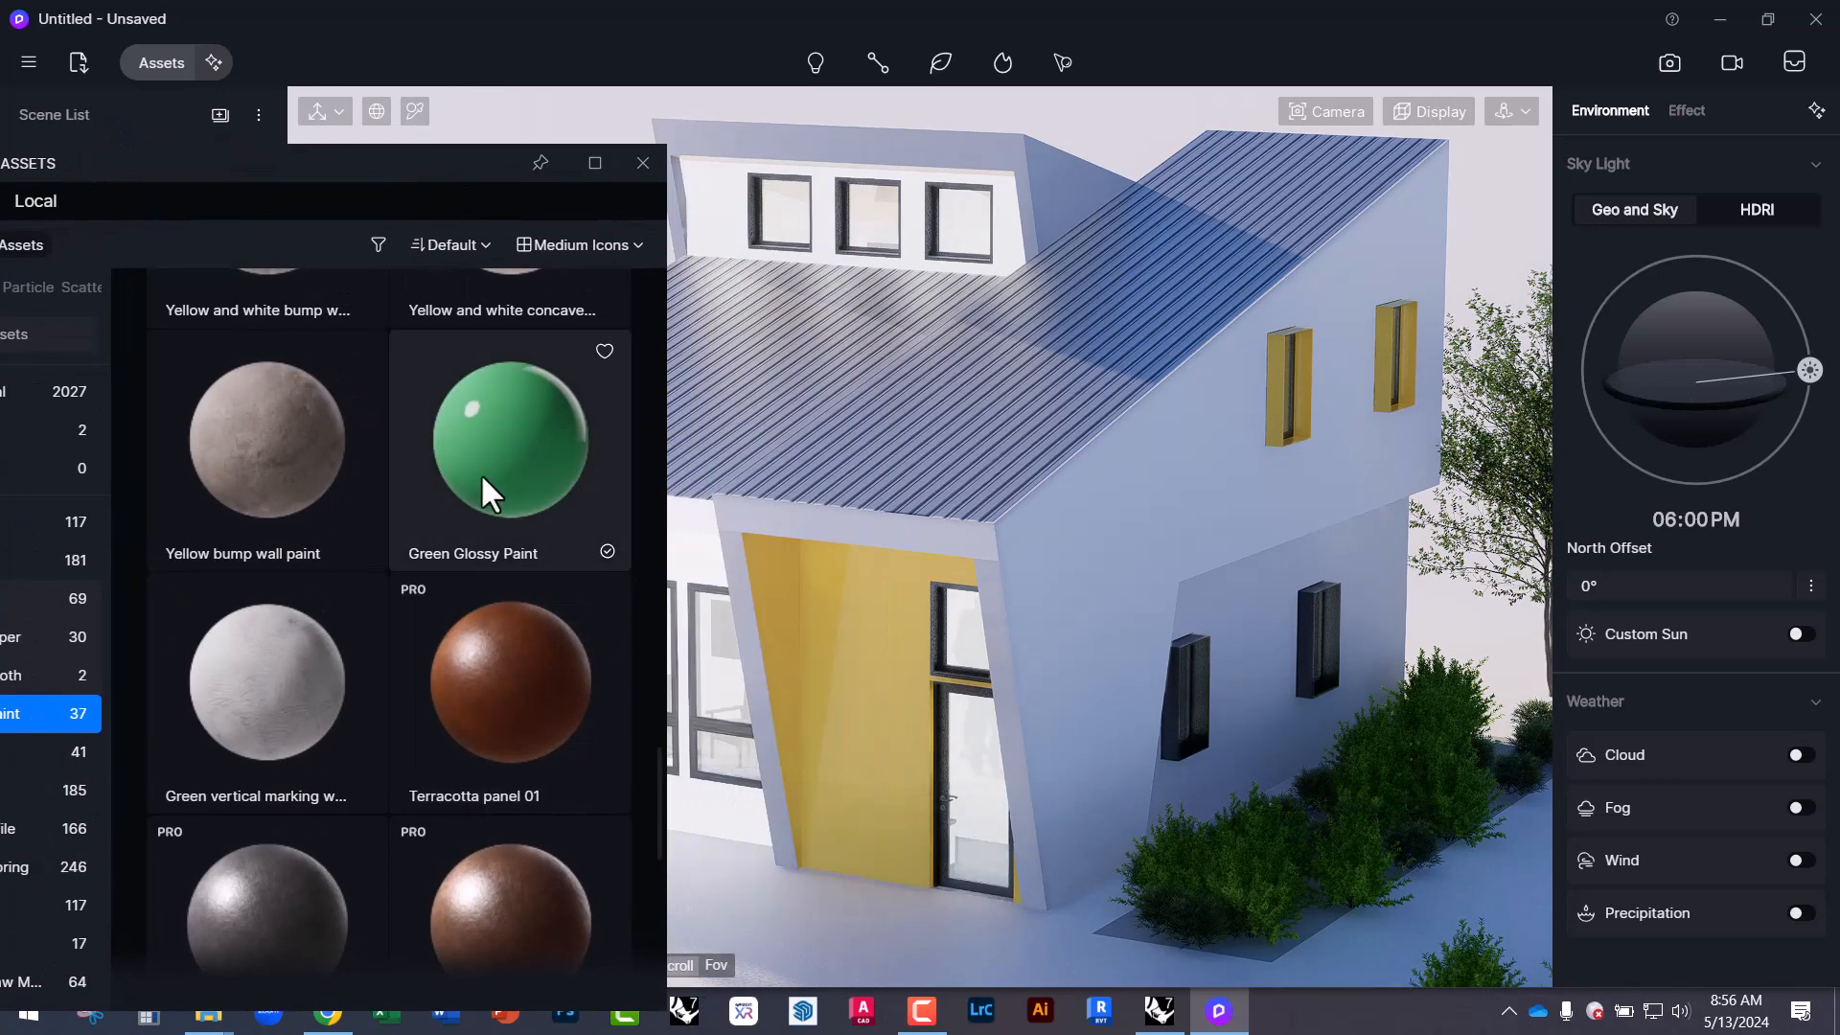
mouse_move(481, 470)
left_mouse_down()
mouse_move(750, 580)
mouse_move(838, 655)
mouse_move(867, 652)
left_mouse_up()
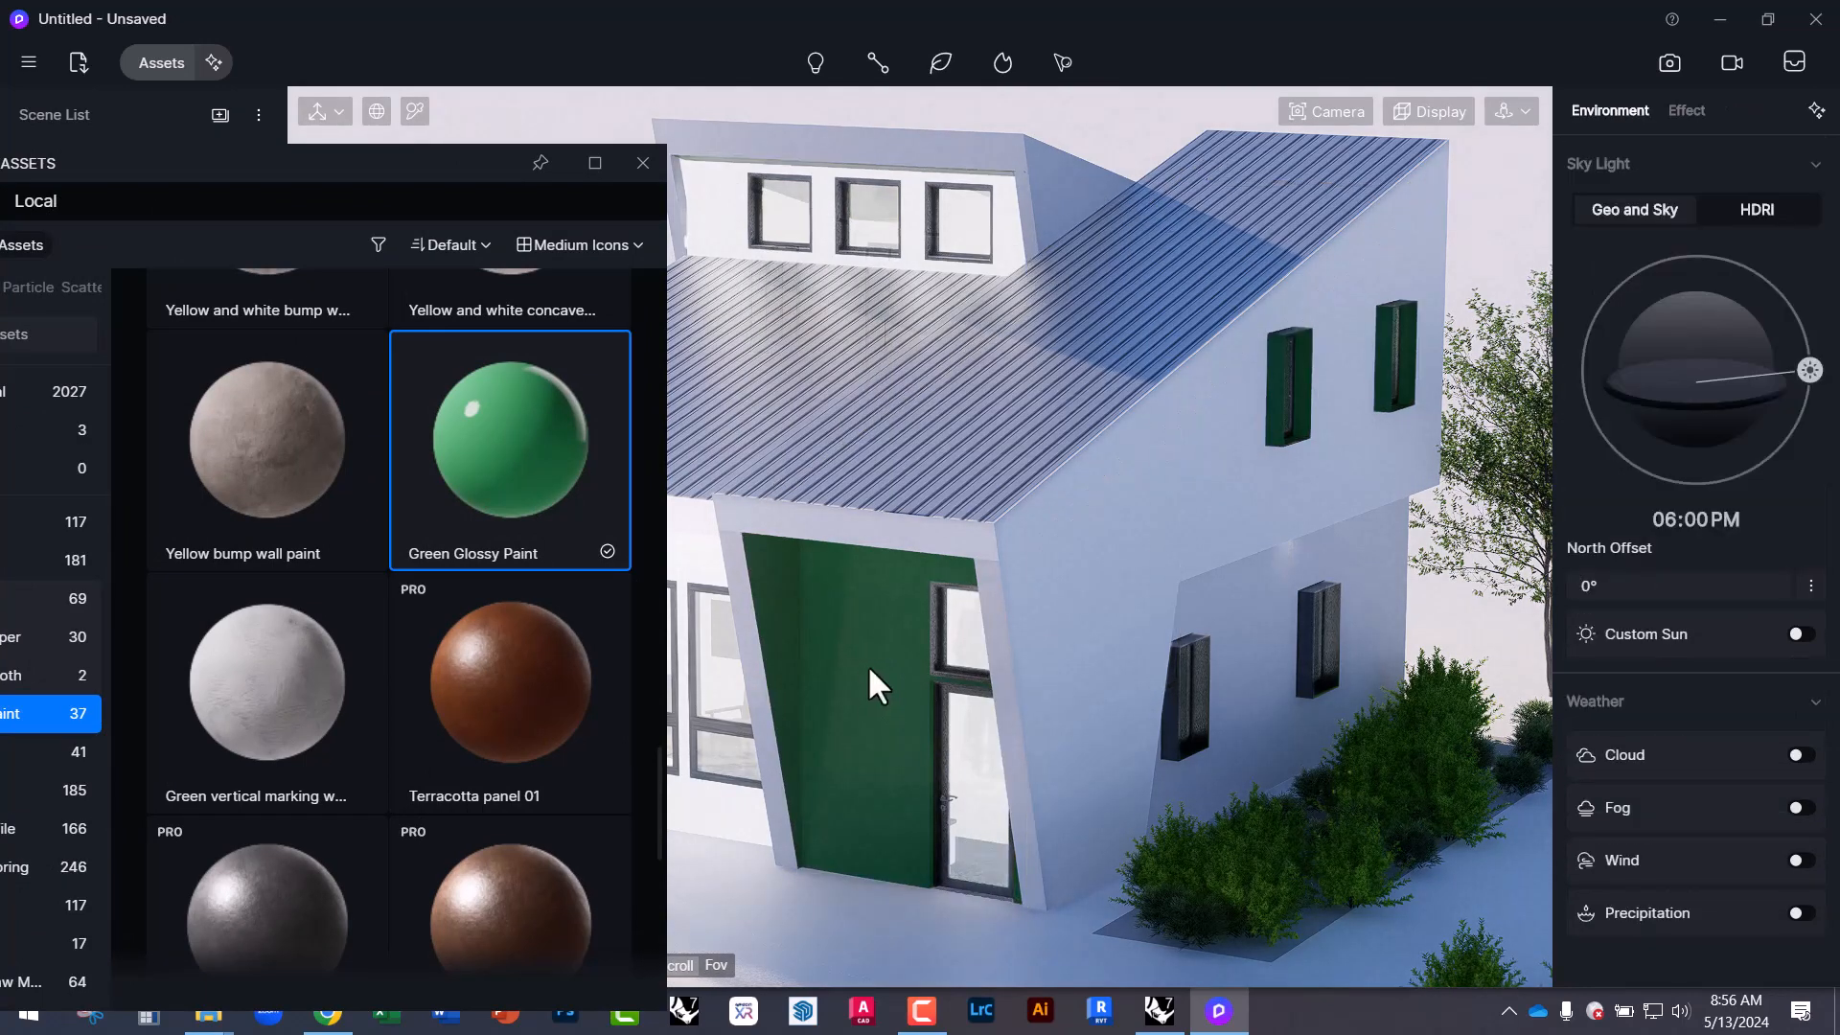
Adjust the green panel's base colour hue, saturation and brightness to a pale near-white.
left_click(866, 664)
scroll(1728, 612, "up", 8)
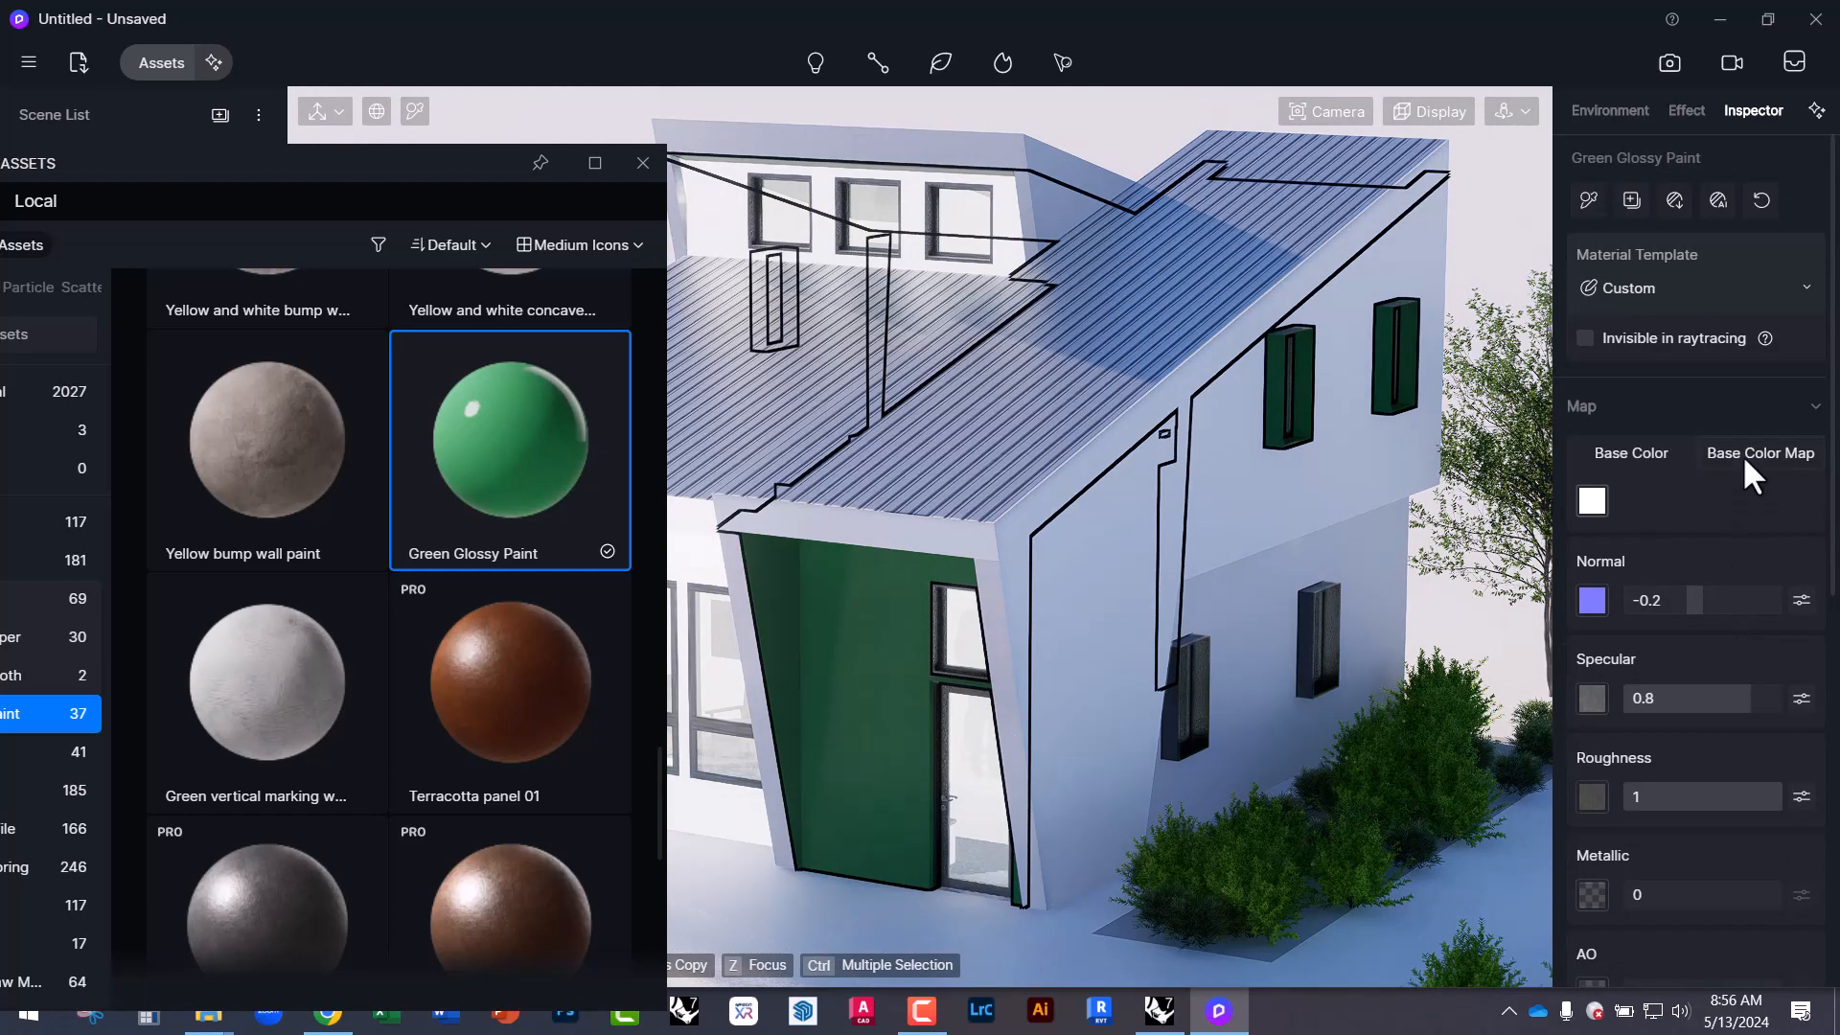
left_click(1743, 457)
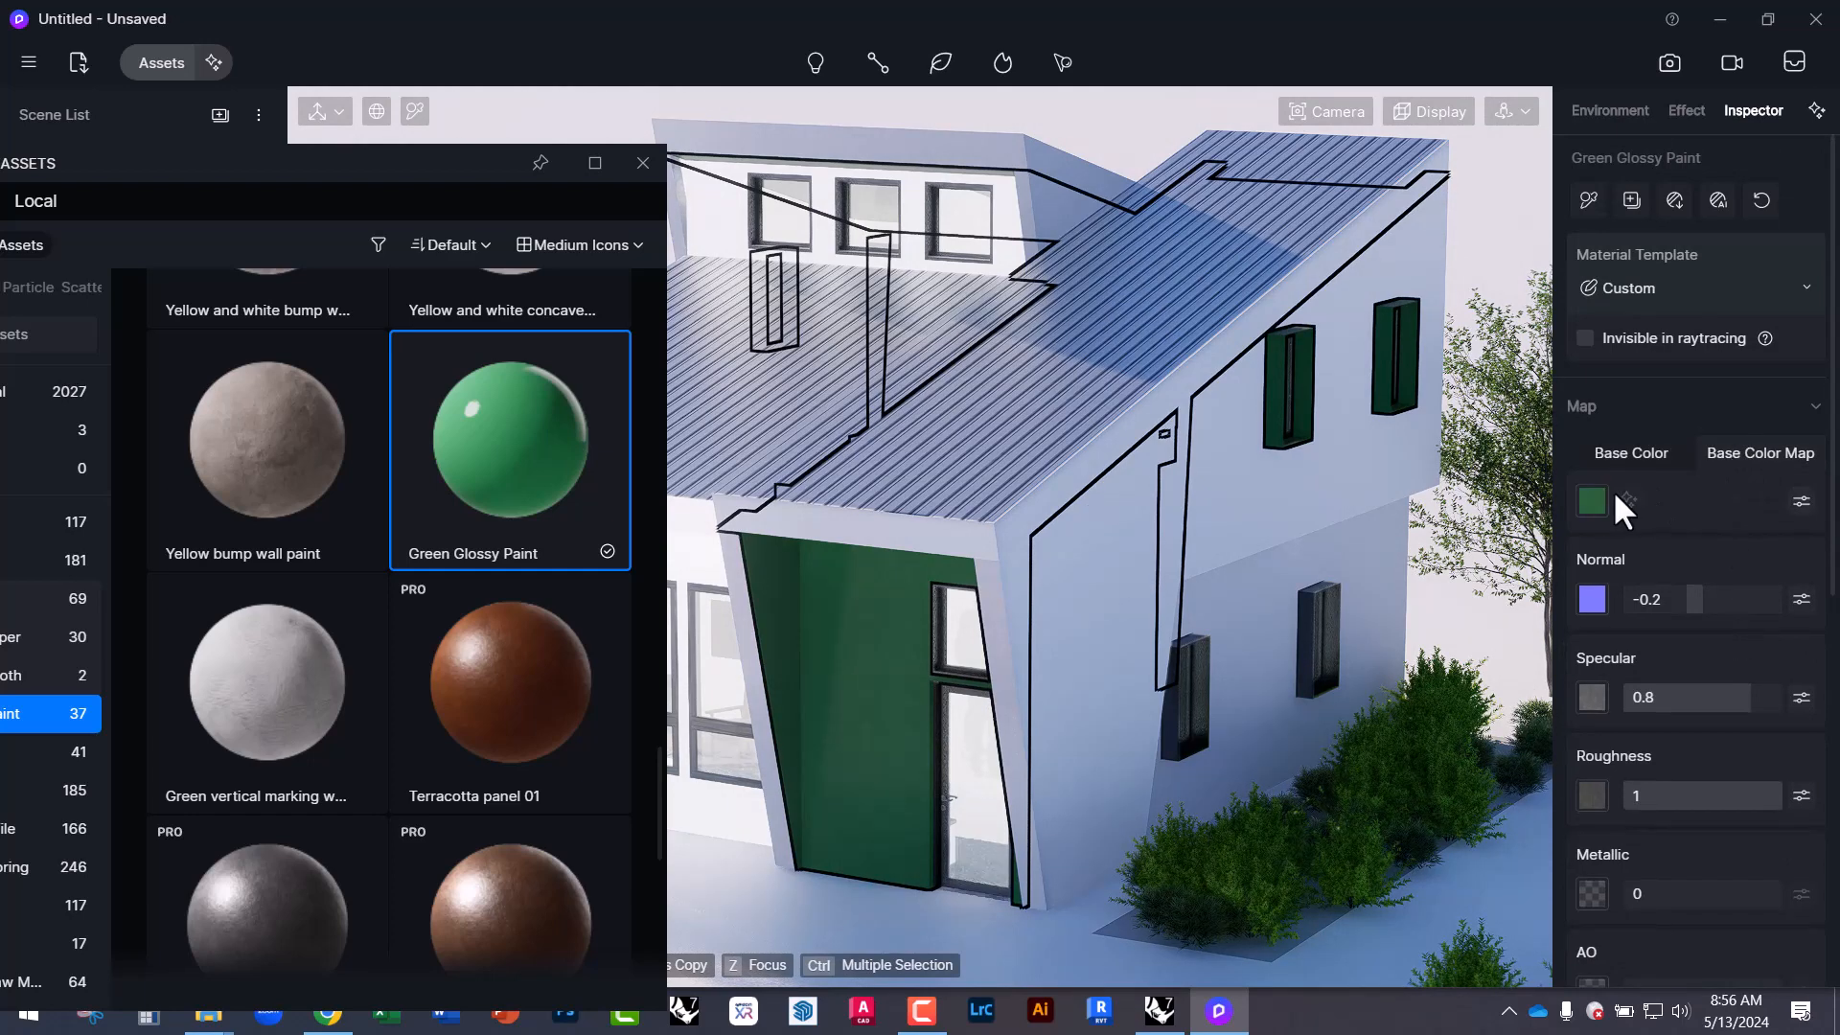
left_click(1590, 498)
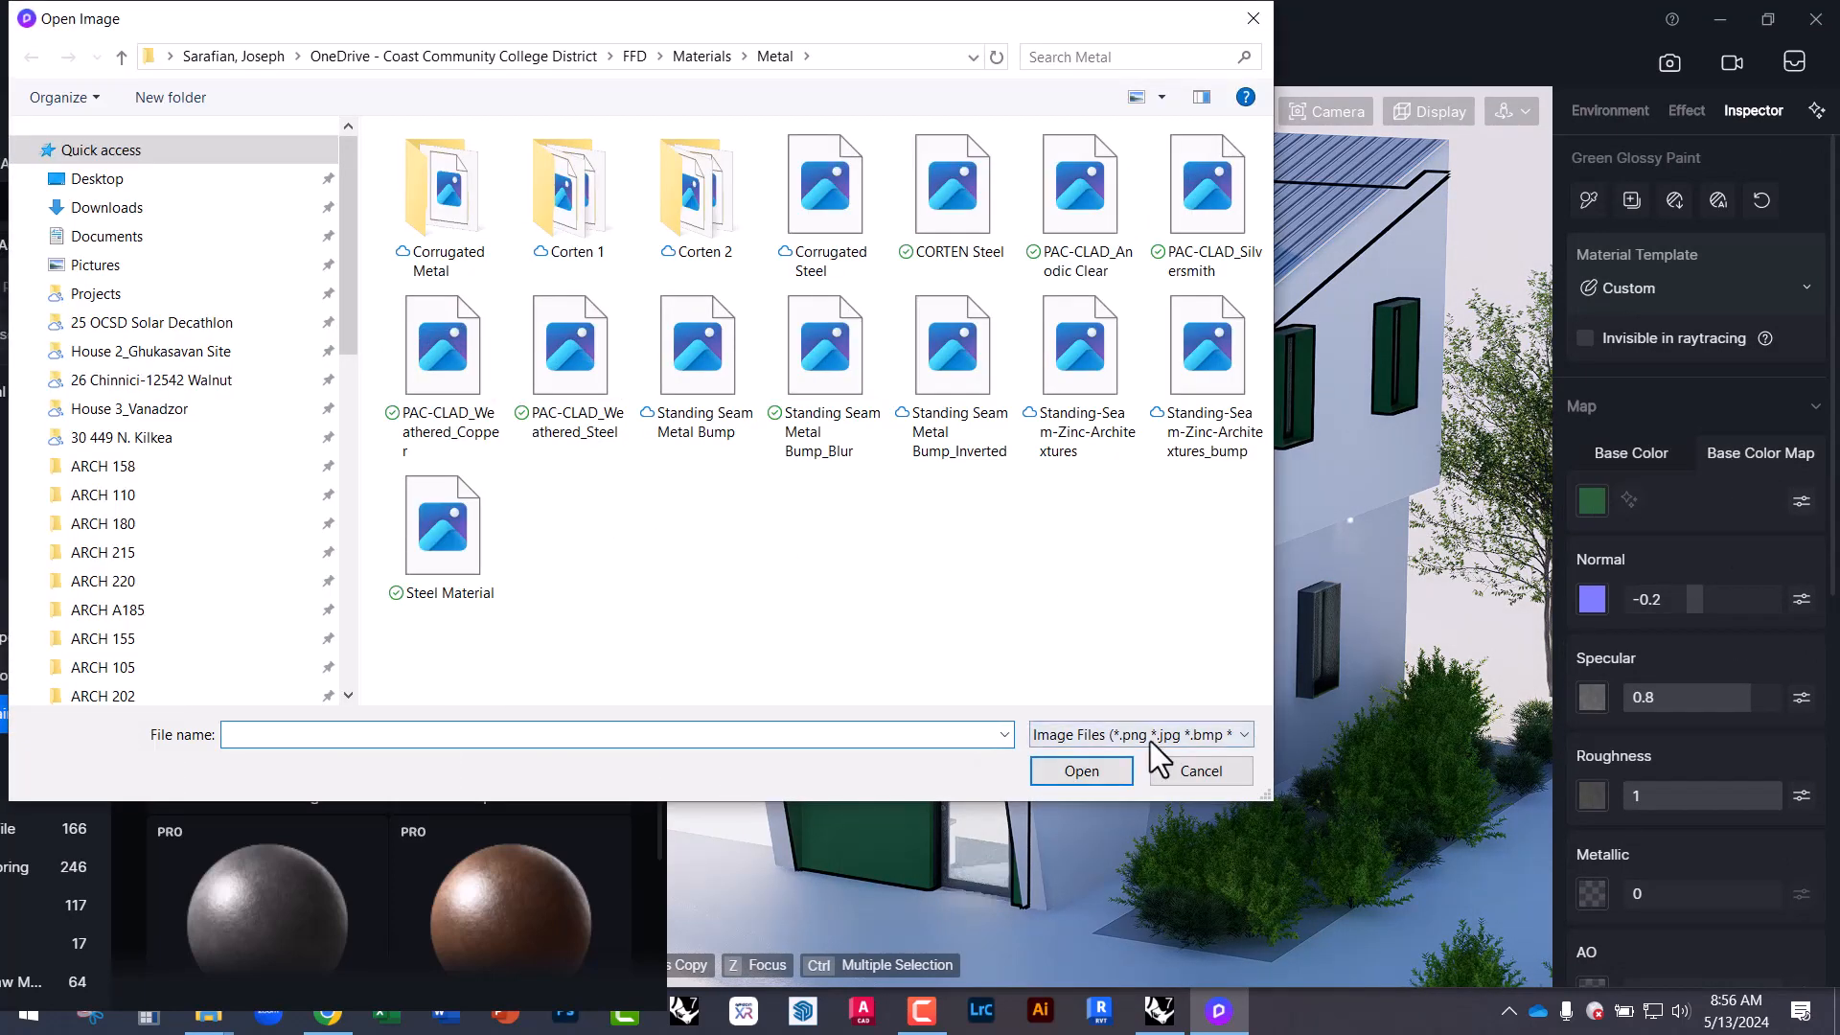
left_click(1171, 778)
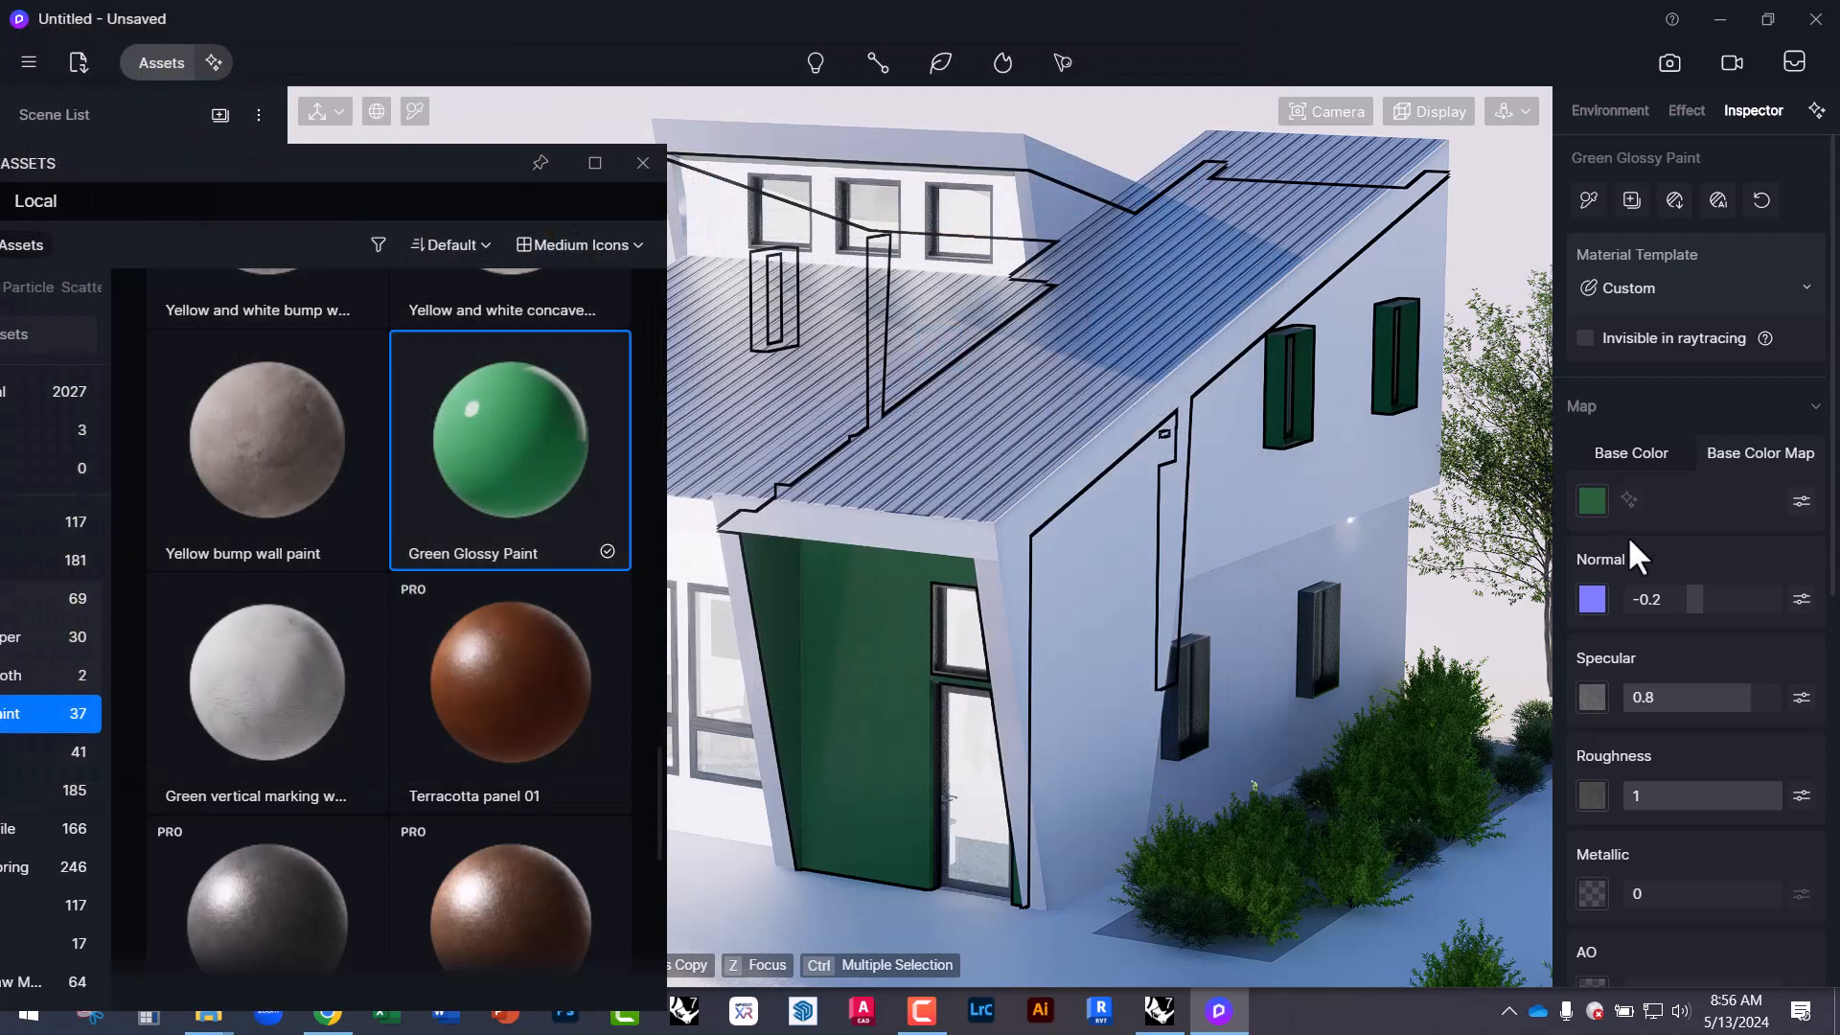
left_click(1801, 501)
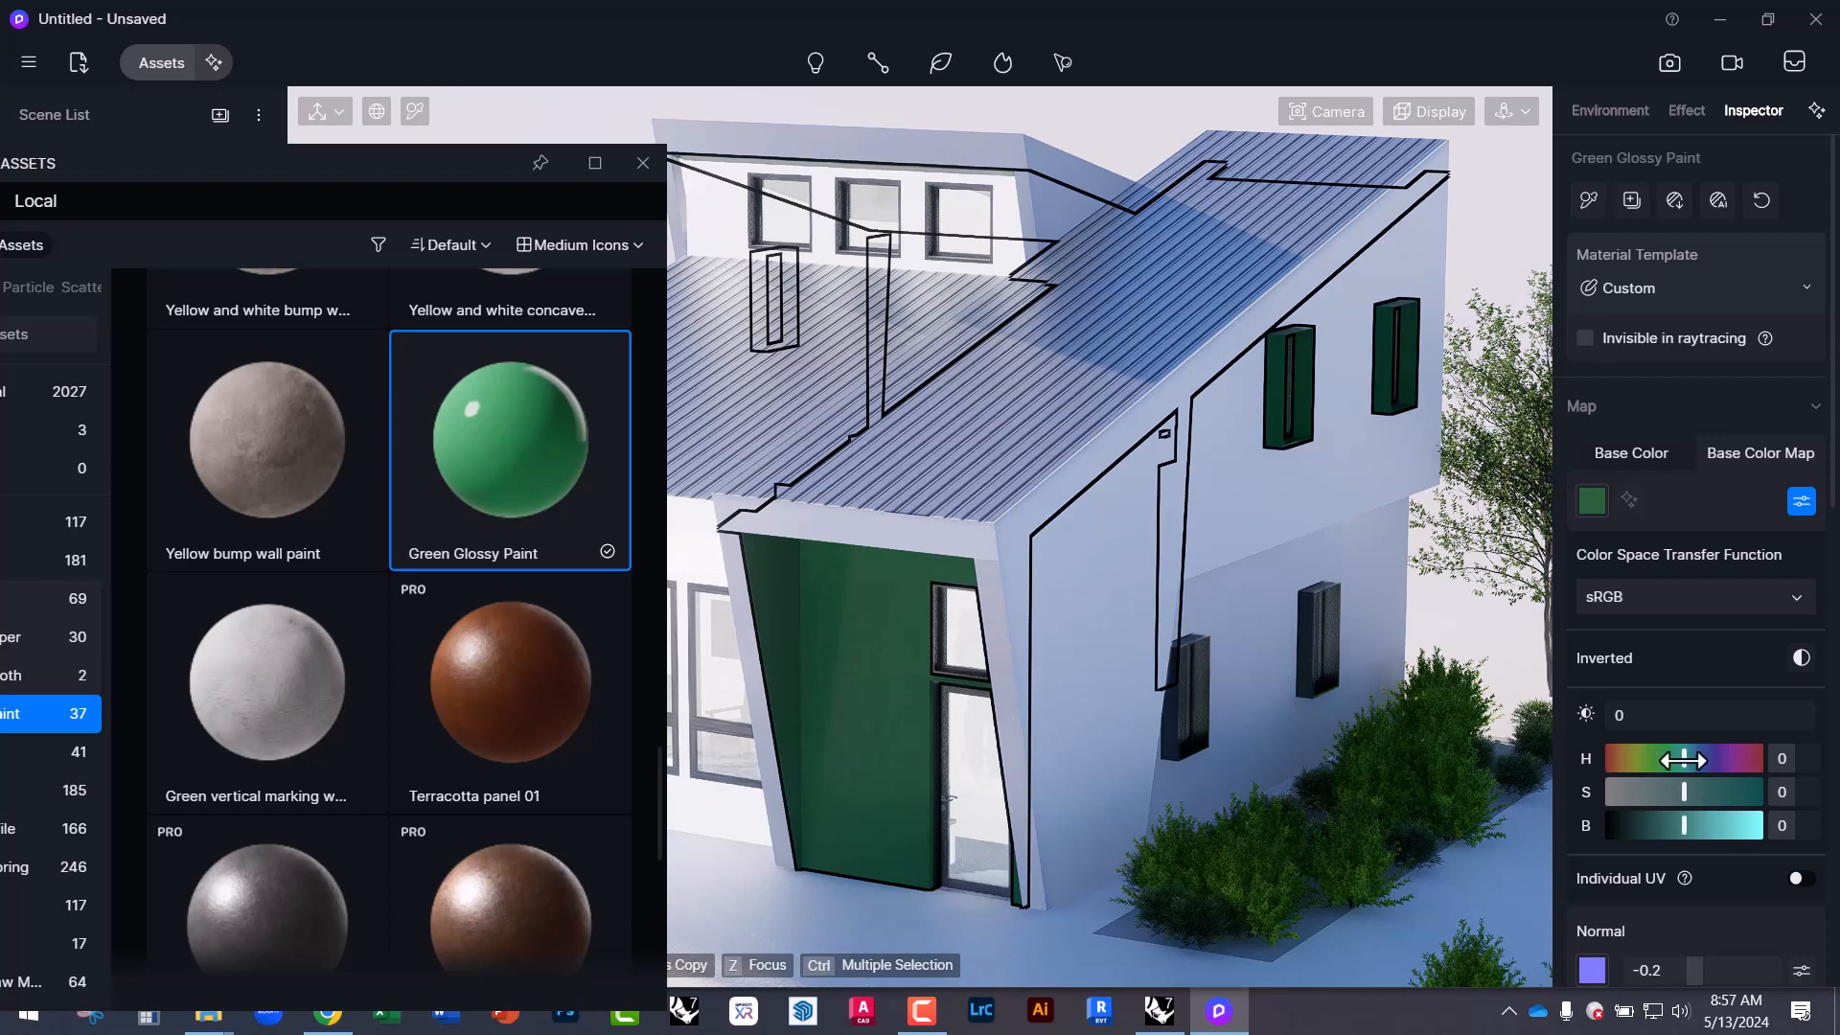
left_click_drag(1684, 757, 1709, 821)
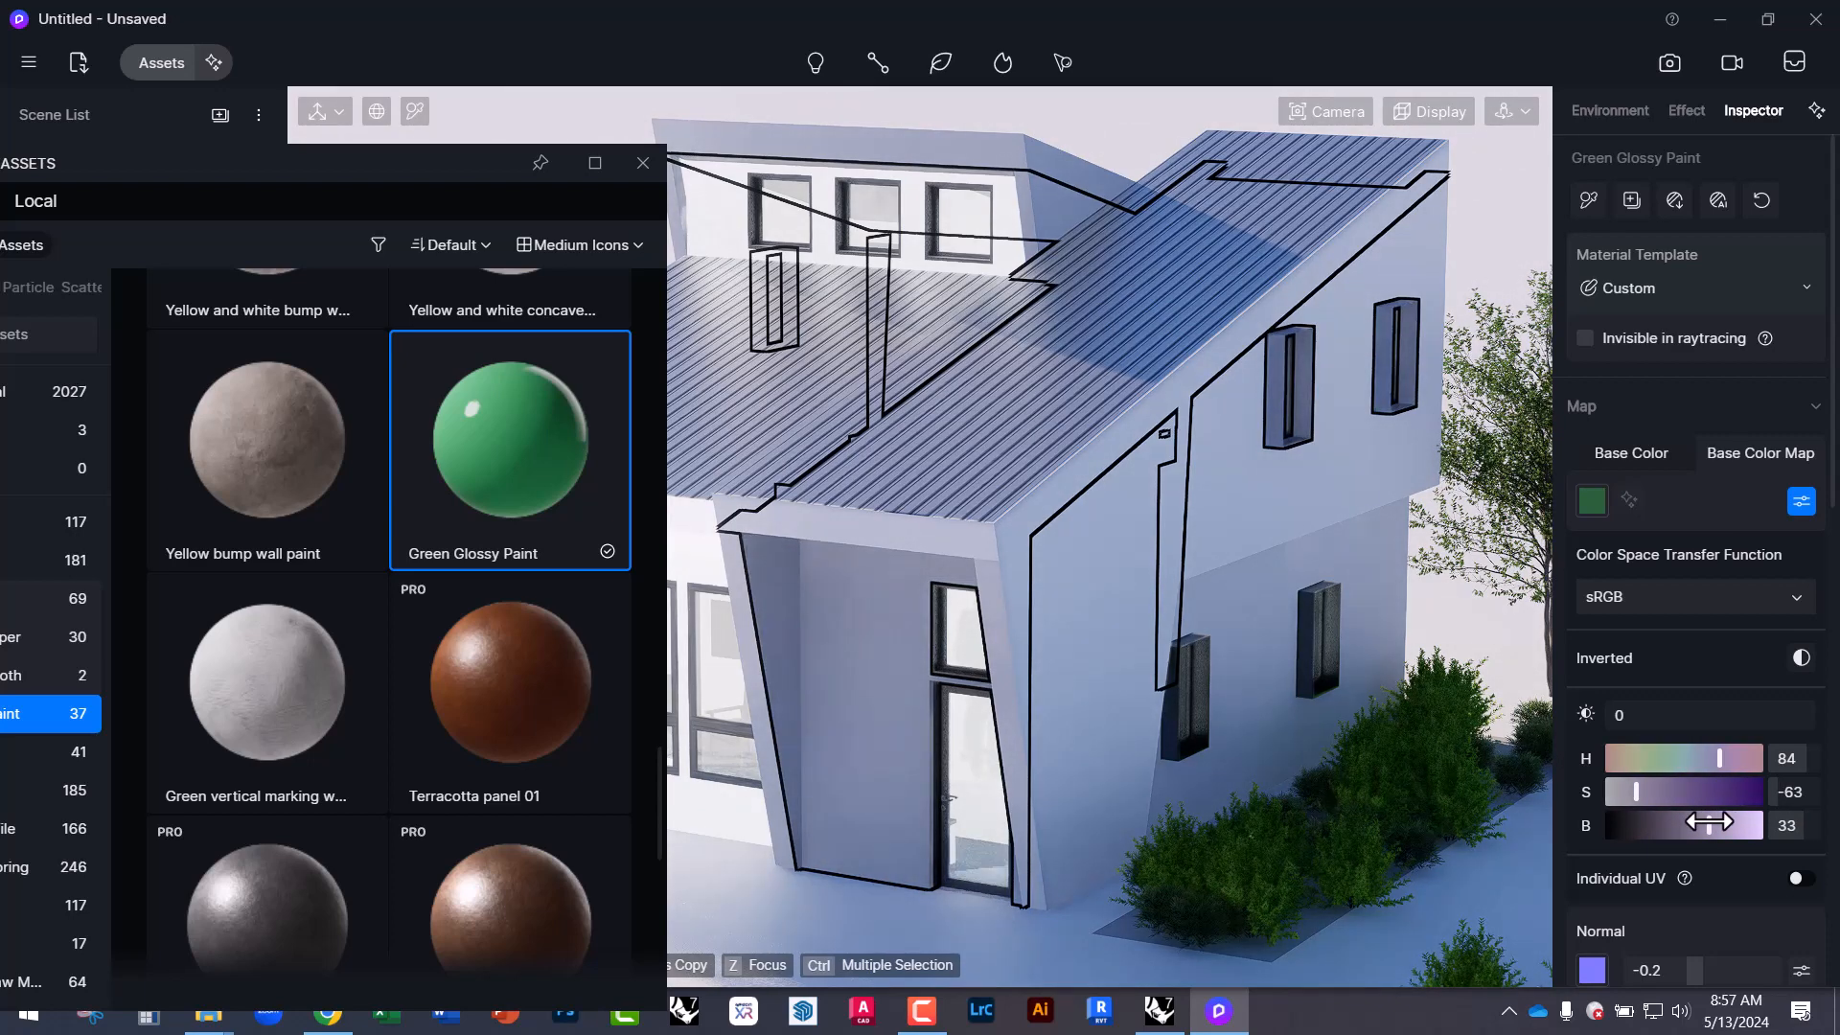
Close the asset library and clear the model selection.
left_click(1512, 255)
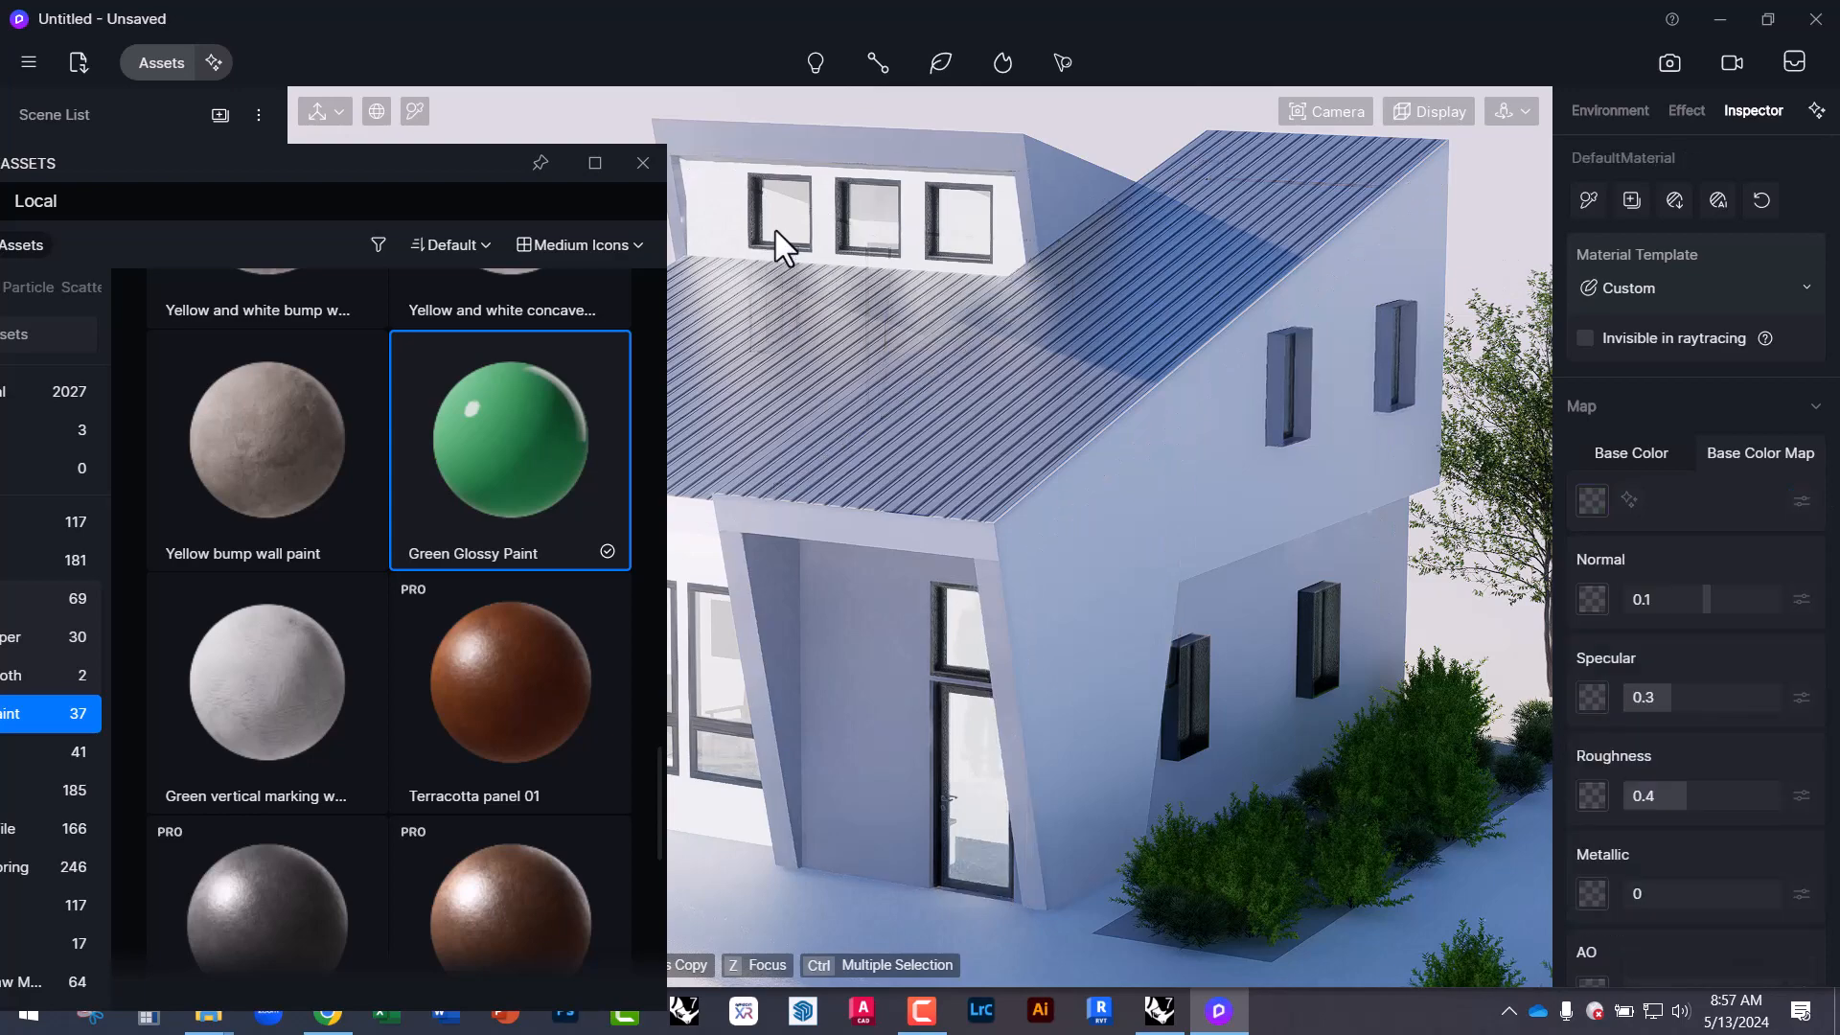
left_click(643, 163)
right_click_drag(900, 675, 729, 577)
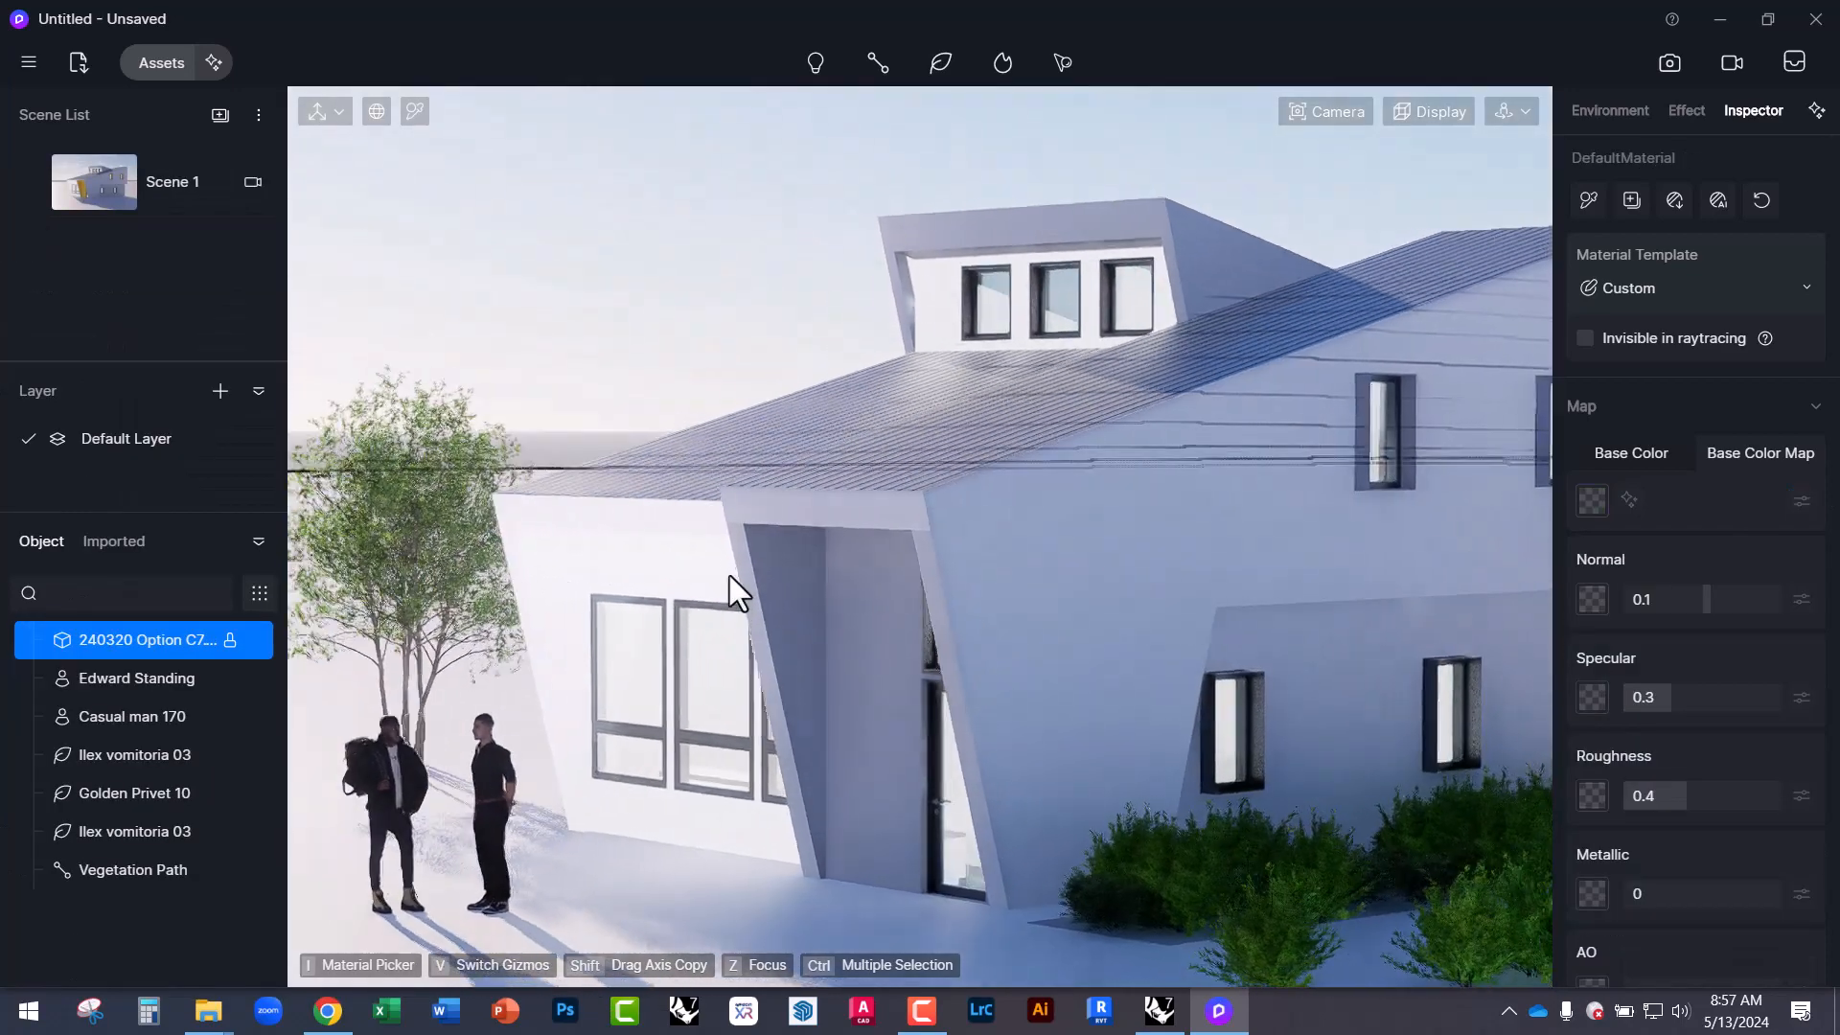
left_click(517, 310)
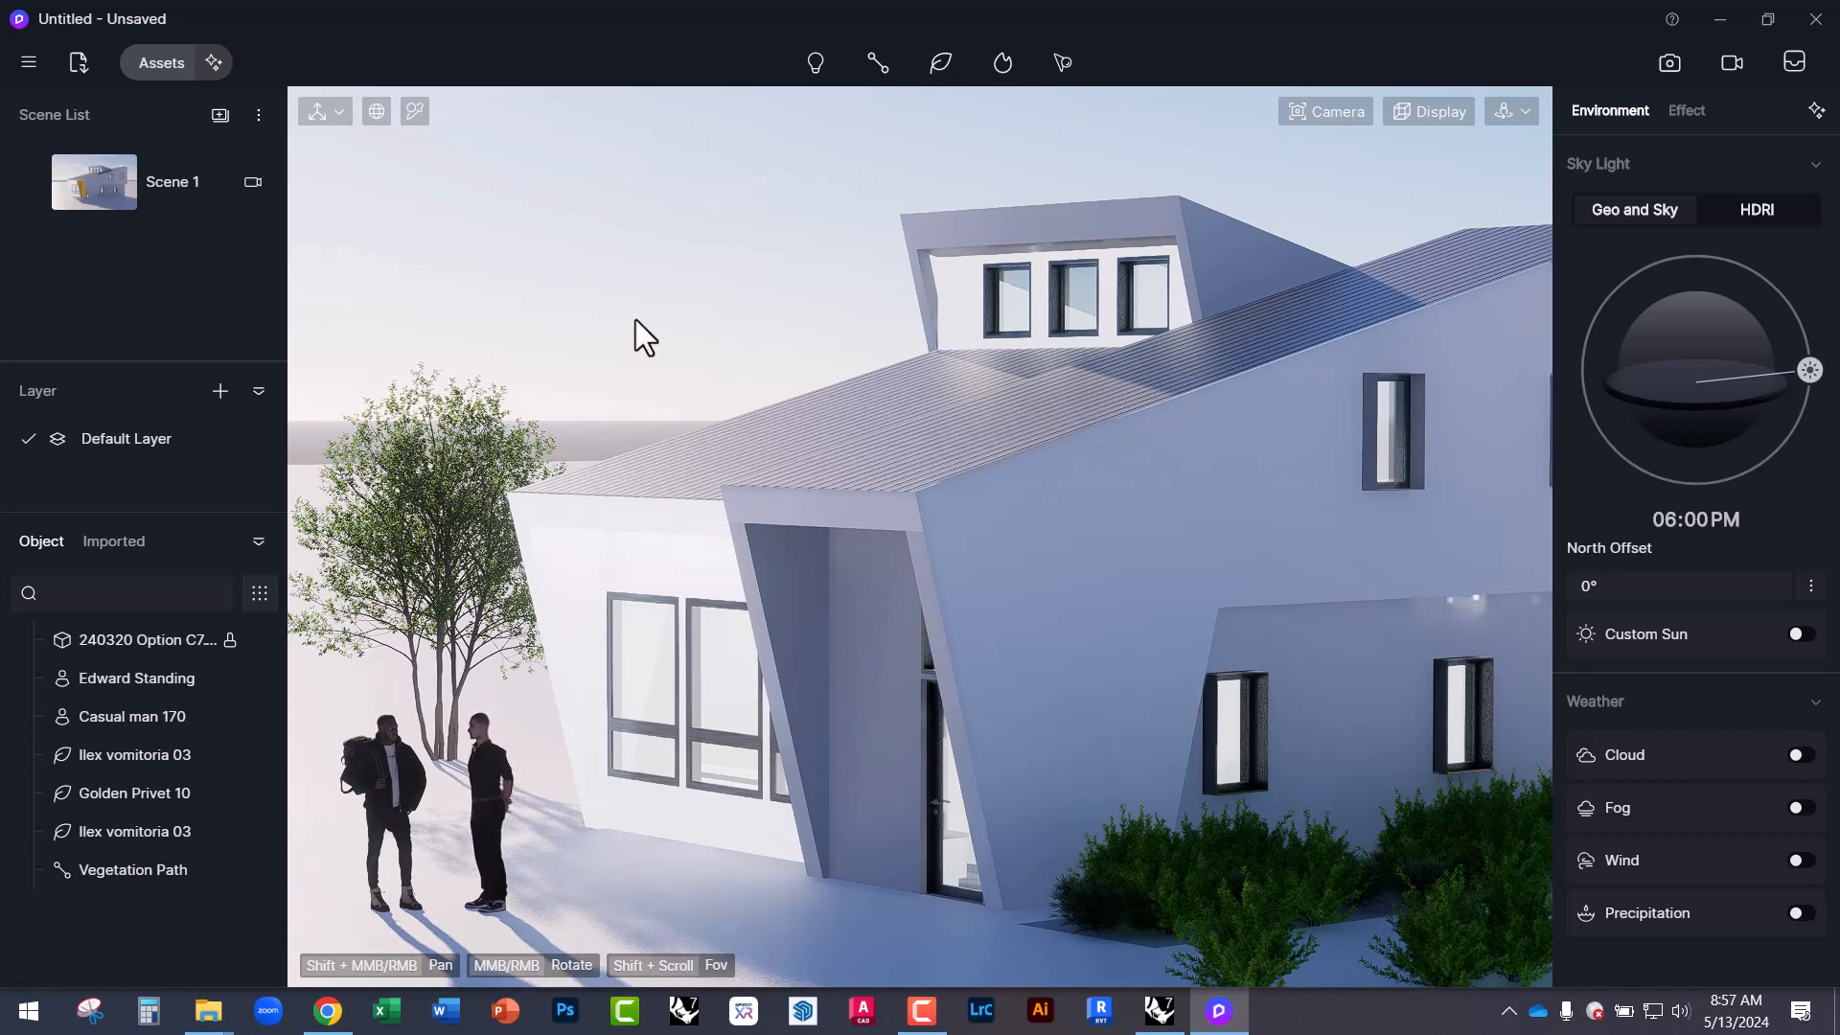
Jump to Scene 1, move the sun to 03:47 PM and set North Offset to -180°.
left_click(109, 193)
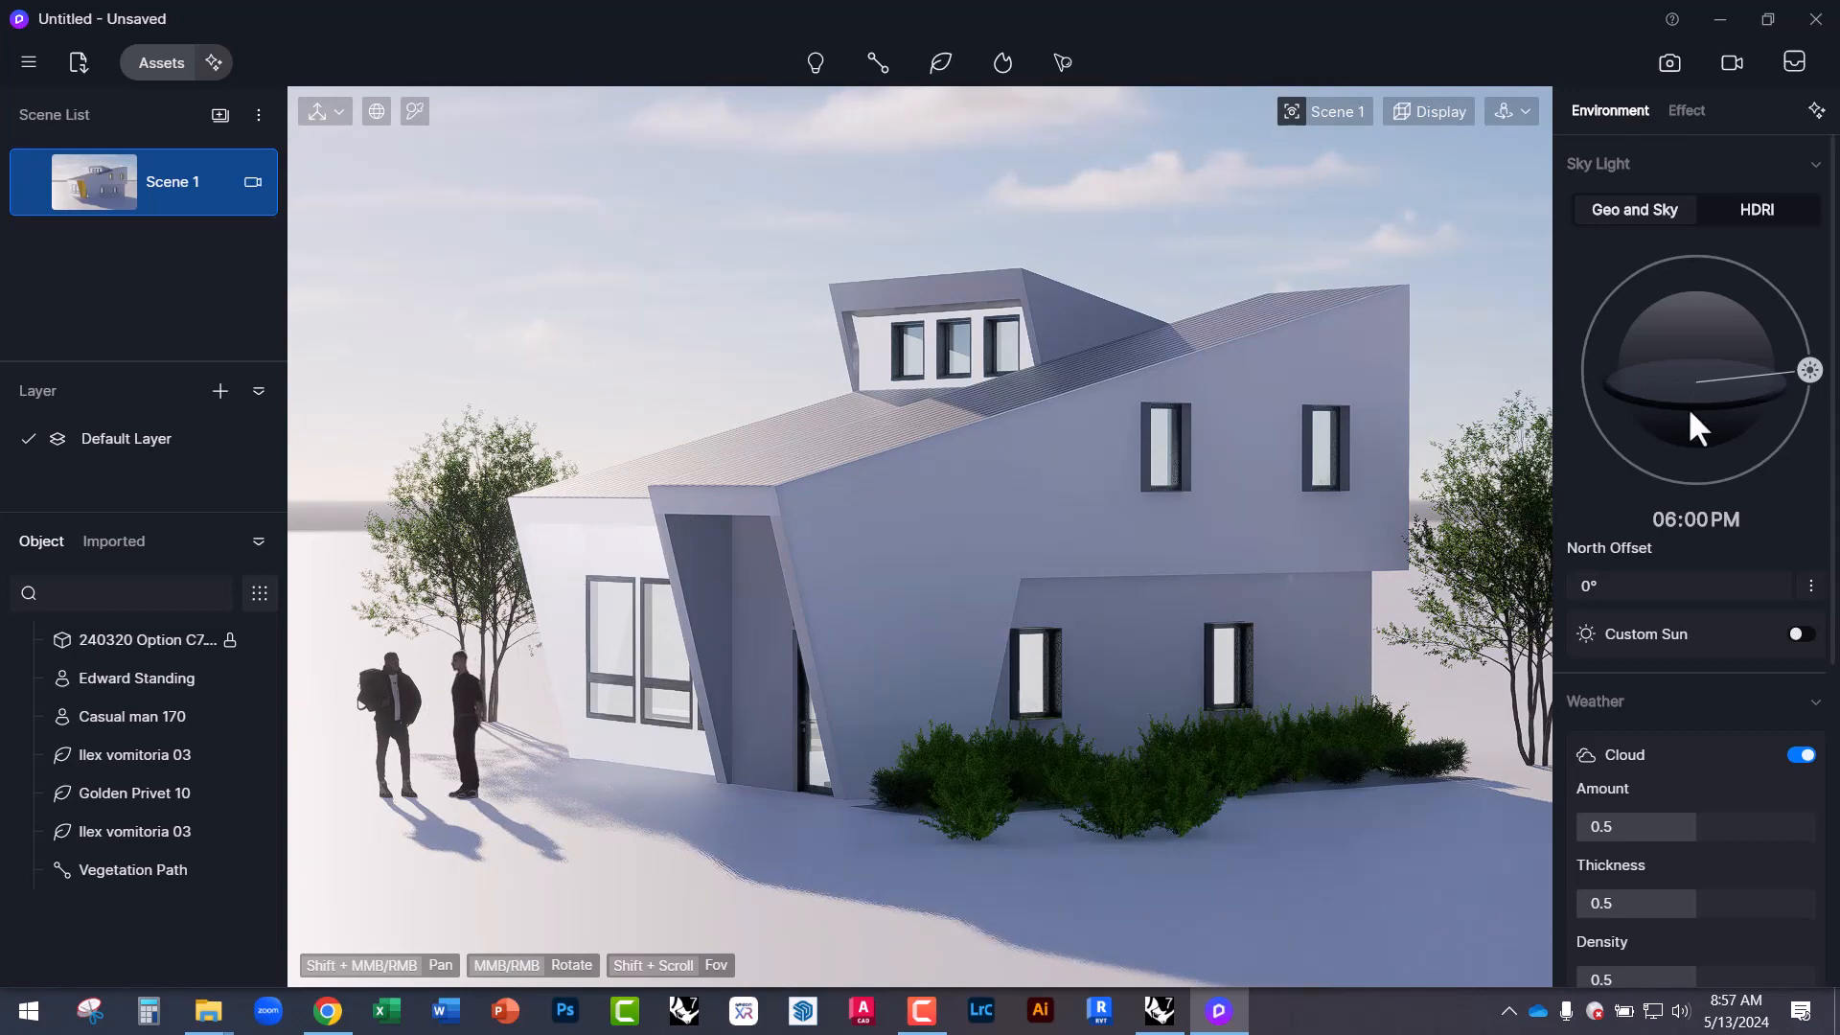
left_click_drag(1809, 364, 1572, 385)
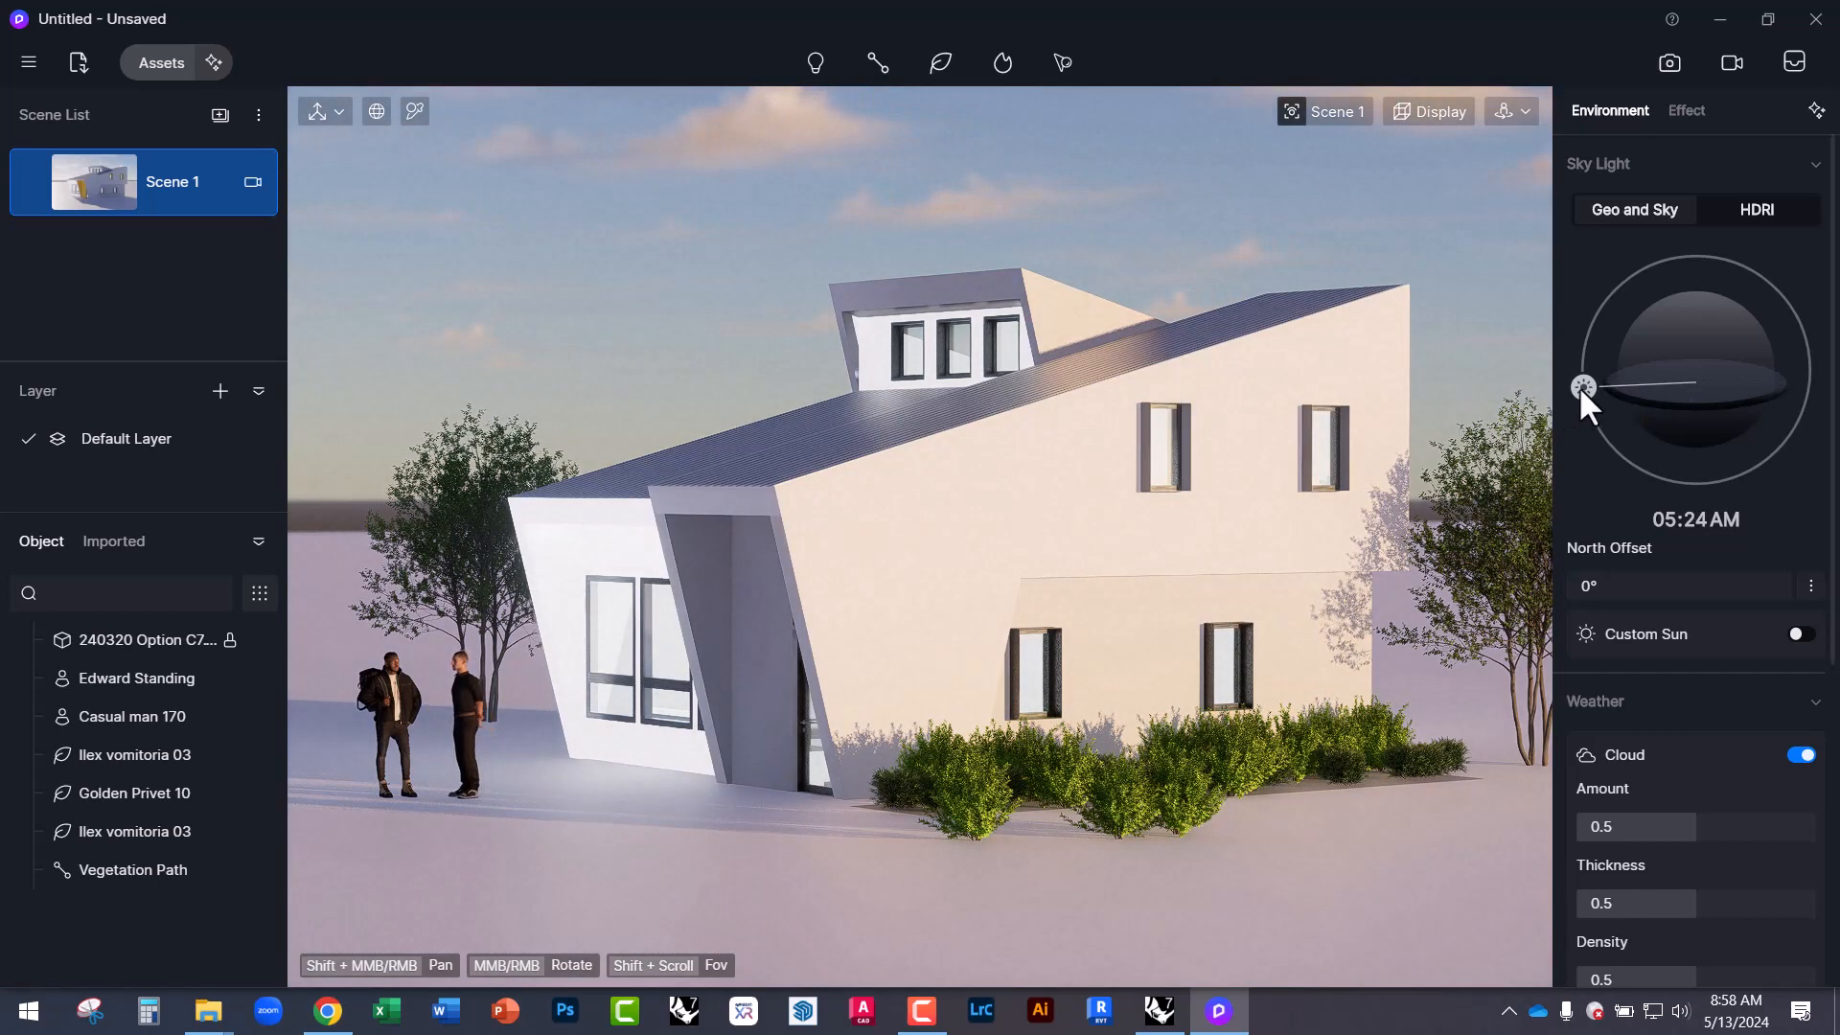
left_click_drag(1579, 387, 1762, 325)
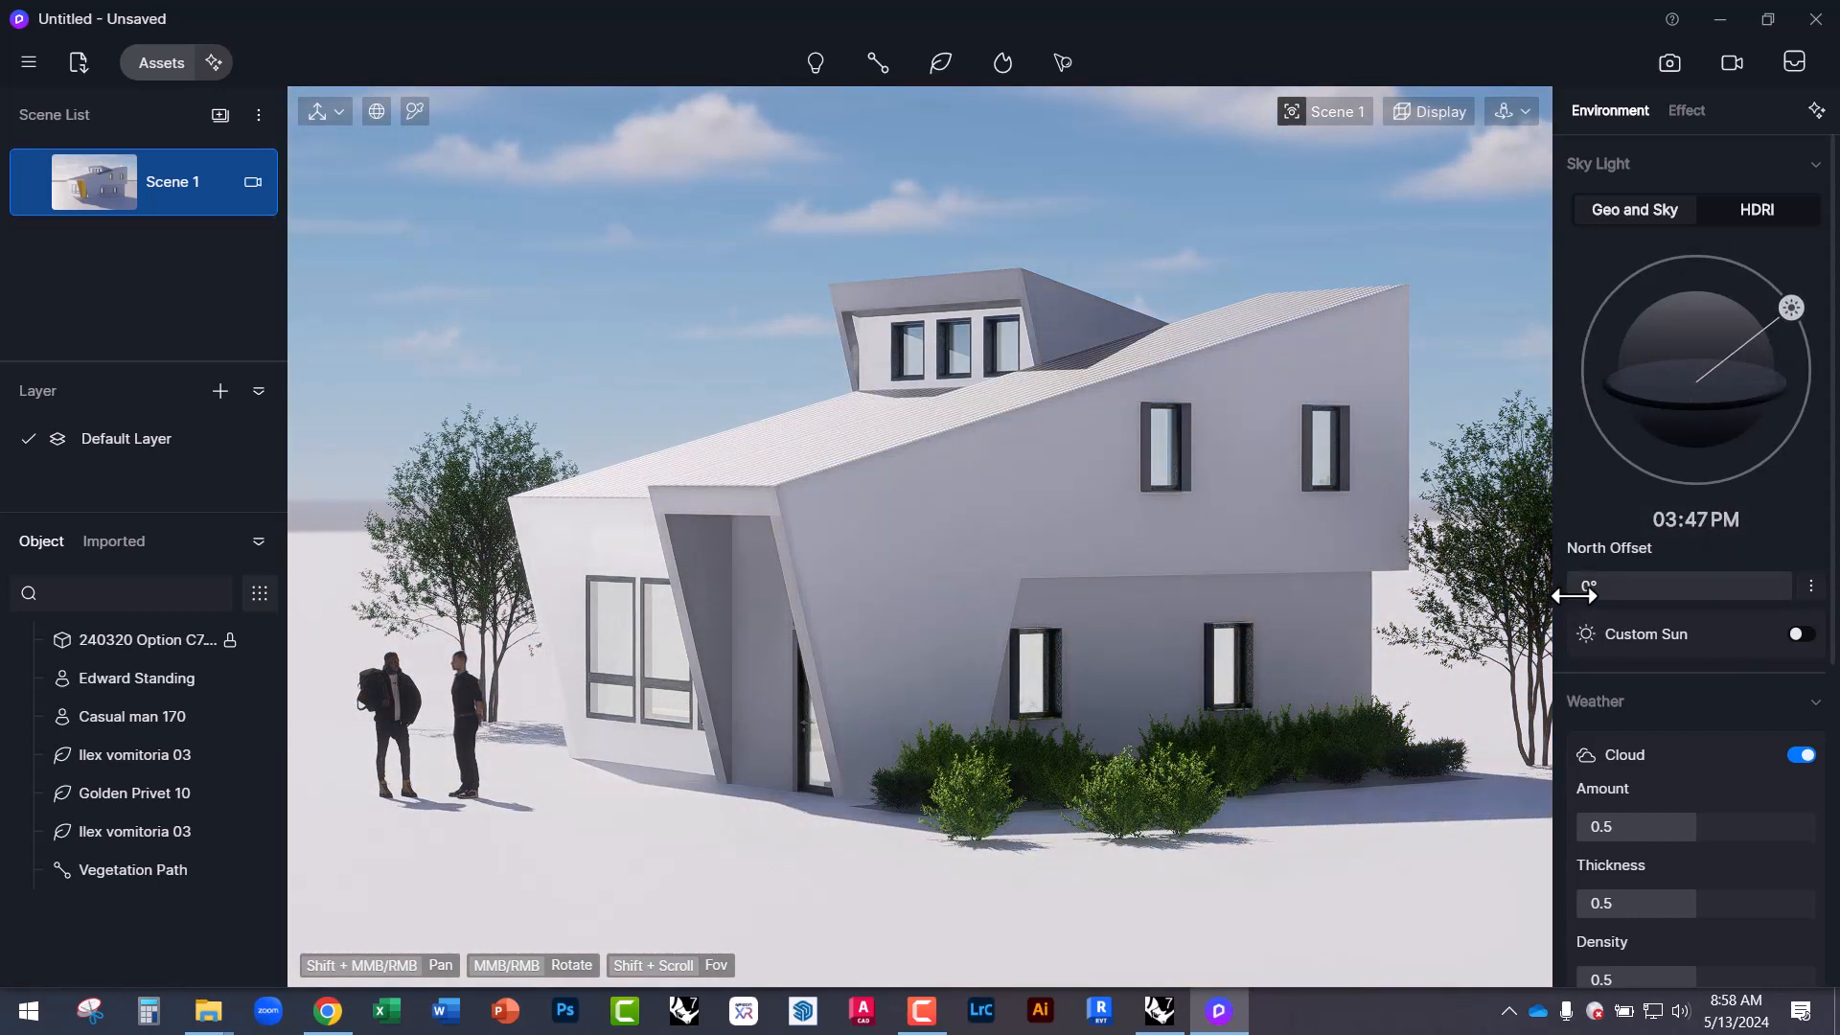
mouse_move(1581, 587)
left_mouse_down()
mouse_move(1715, 592)
mouse_move(1586, 599)
left_mouse_up()
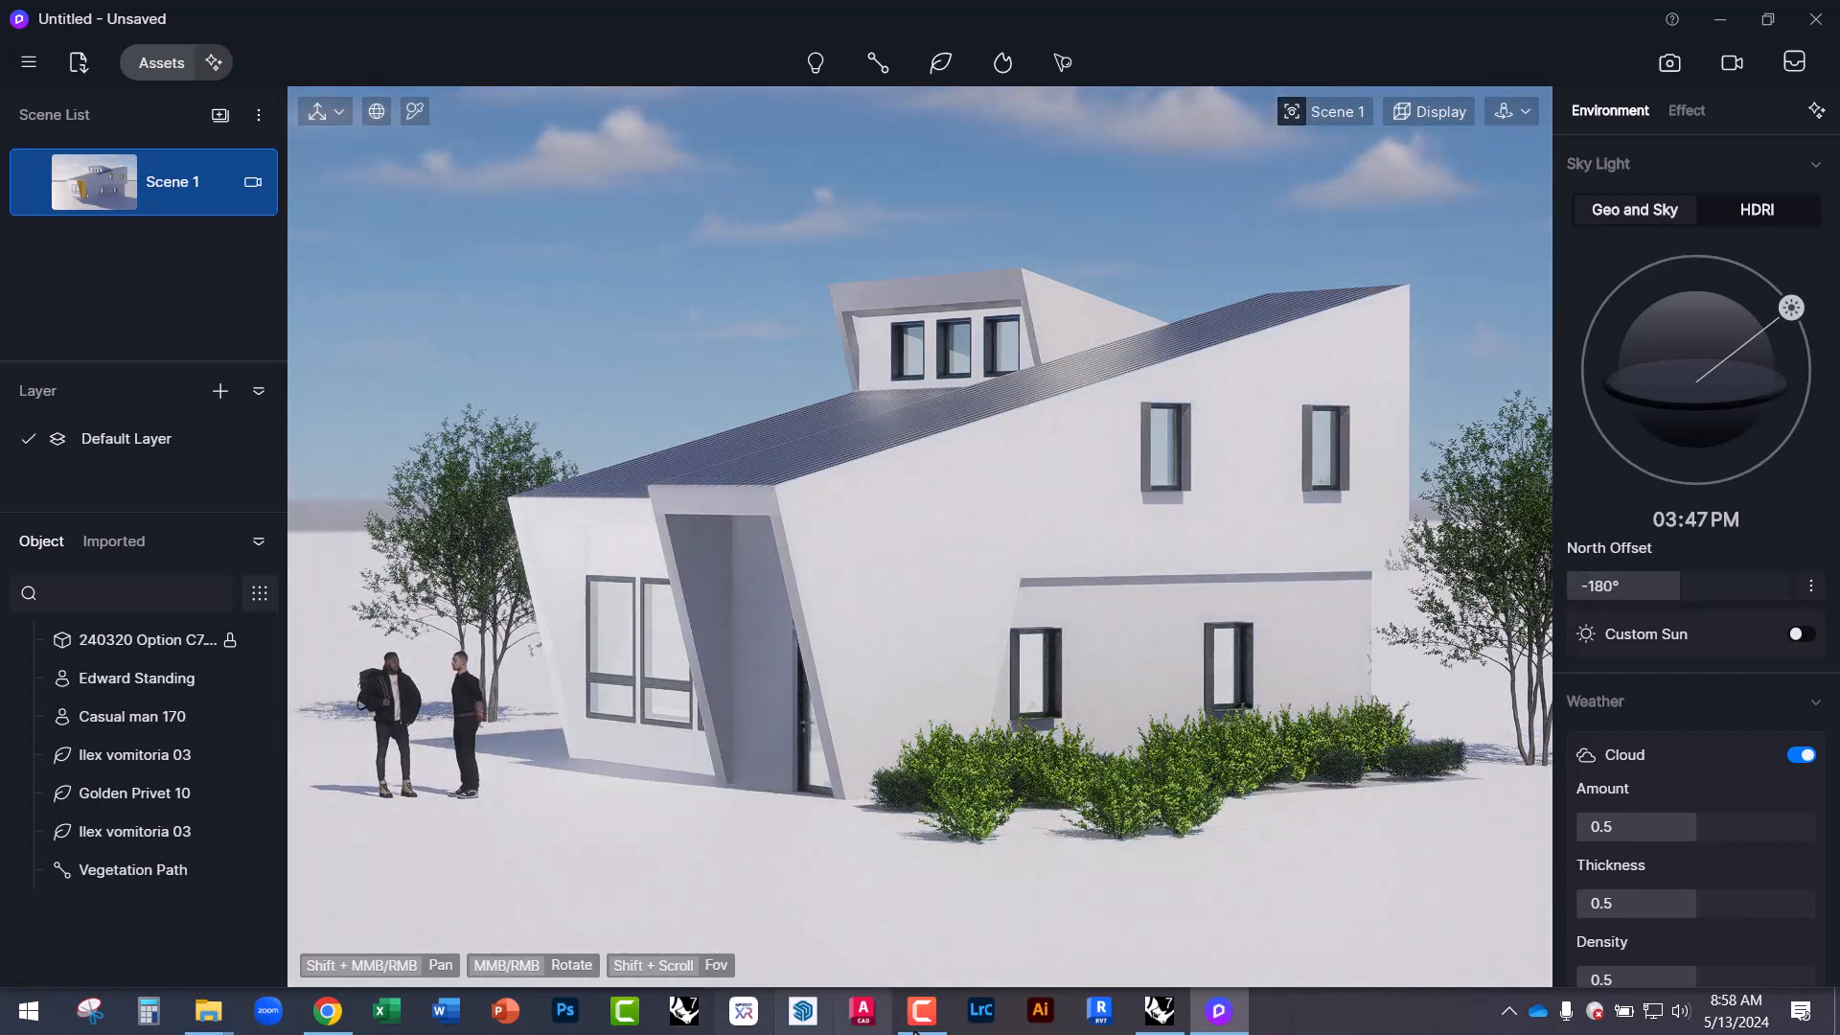
Orbit the Rhino house from a top-down plan back to an oblique SE Iso aerial view.
left_click(1147, 1013)
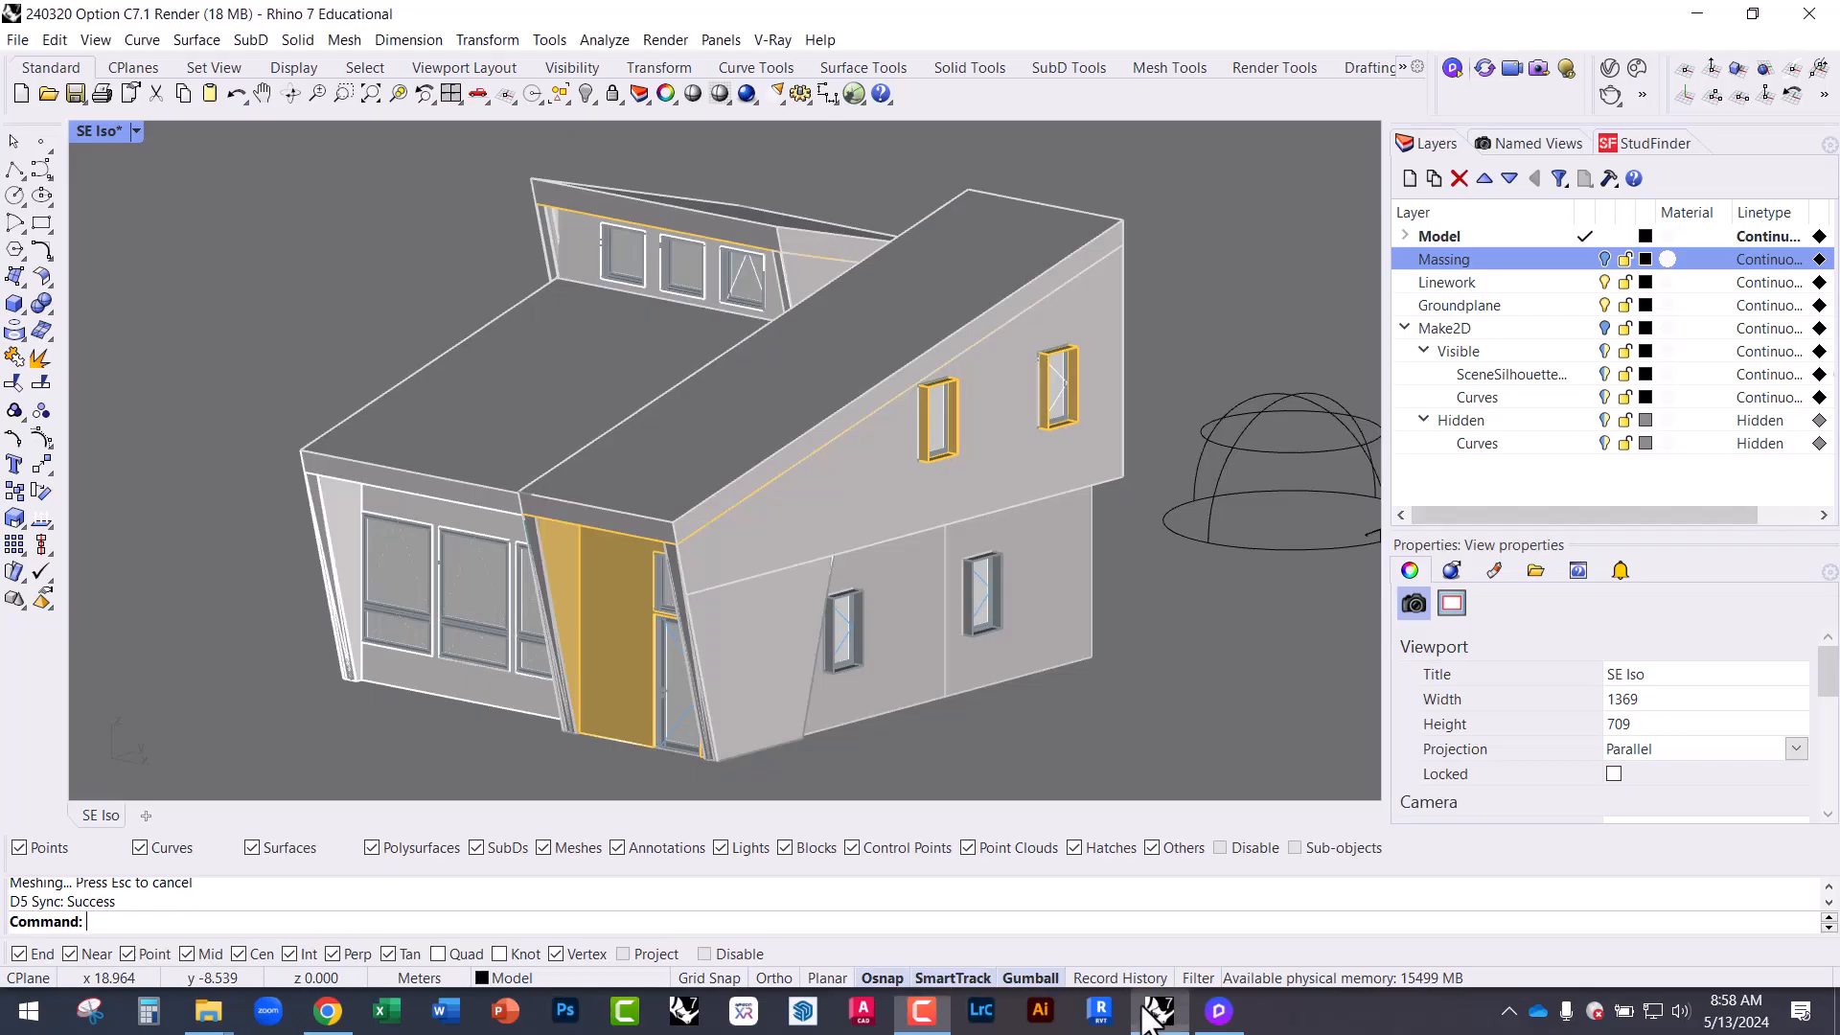
right_click_drag(807, 524, 872, 590)
right_click_drag(585, 666, 678, 542)
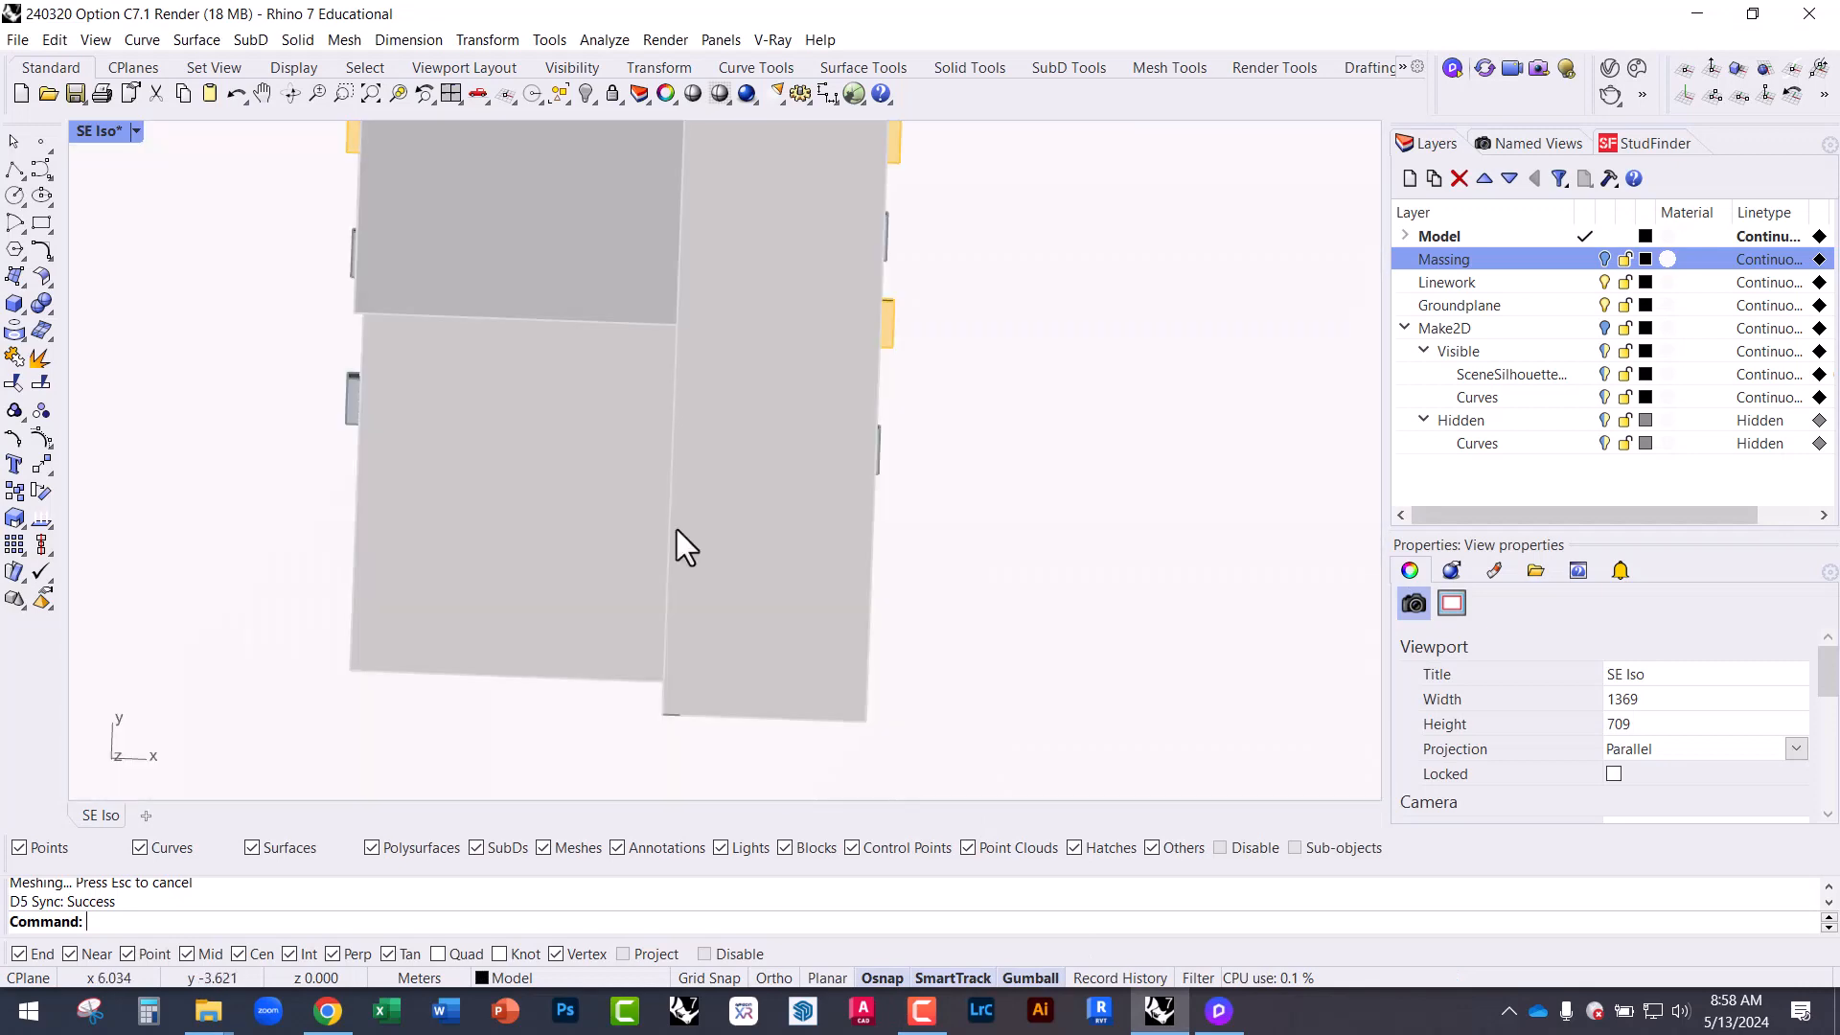
scroll(668, 556, "down", 4)
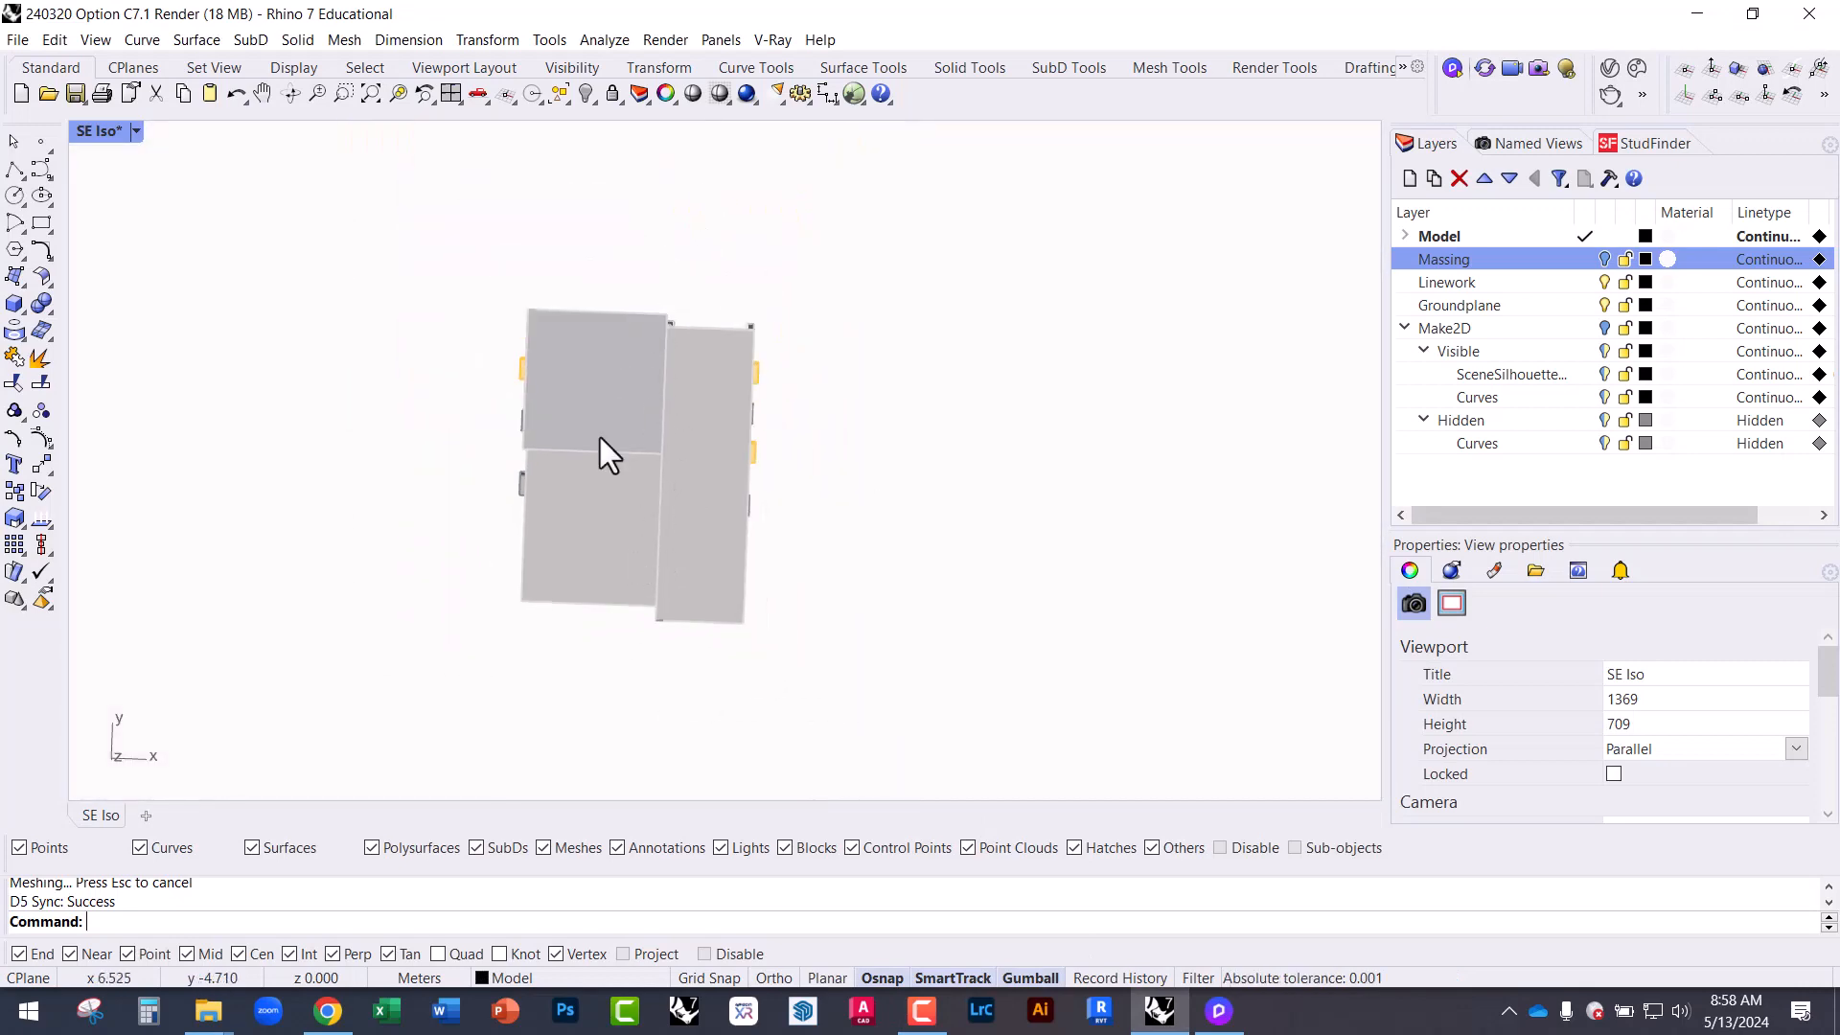
mouse_move(567, 687)
right_mouse_down()
mouse_move(604, 447)
mouse_move(634, 489)
right_mouse_up()
scroll(636, 490, "up", 6)
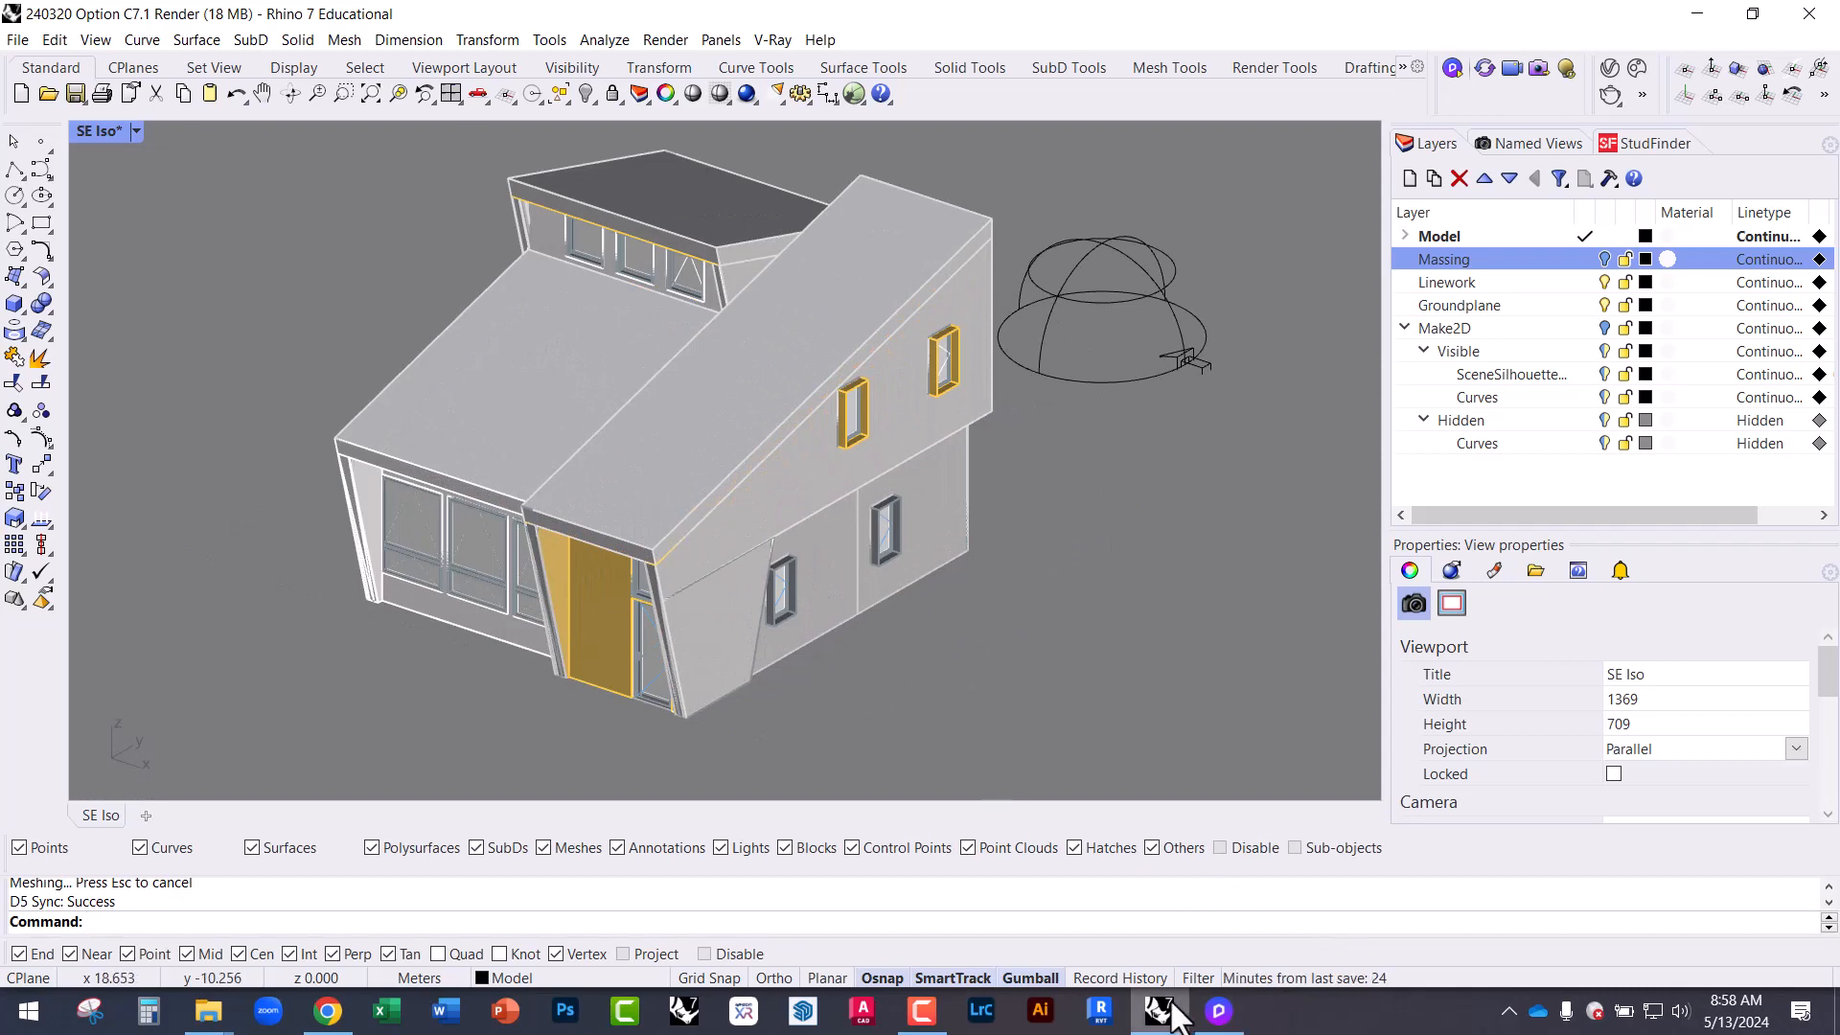
left_click(1218, 1011)
Return to Scene 1, set the sky light to 05:25 PM and North Offset to -114.9°.
right_click_drag(914, 602, 901, 584)
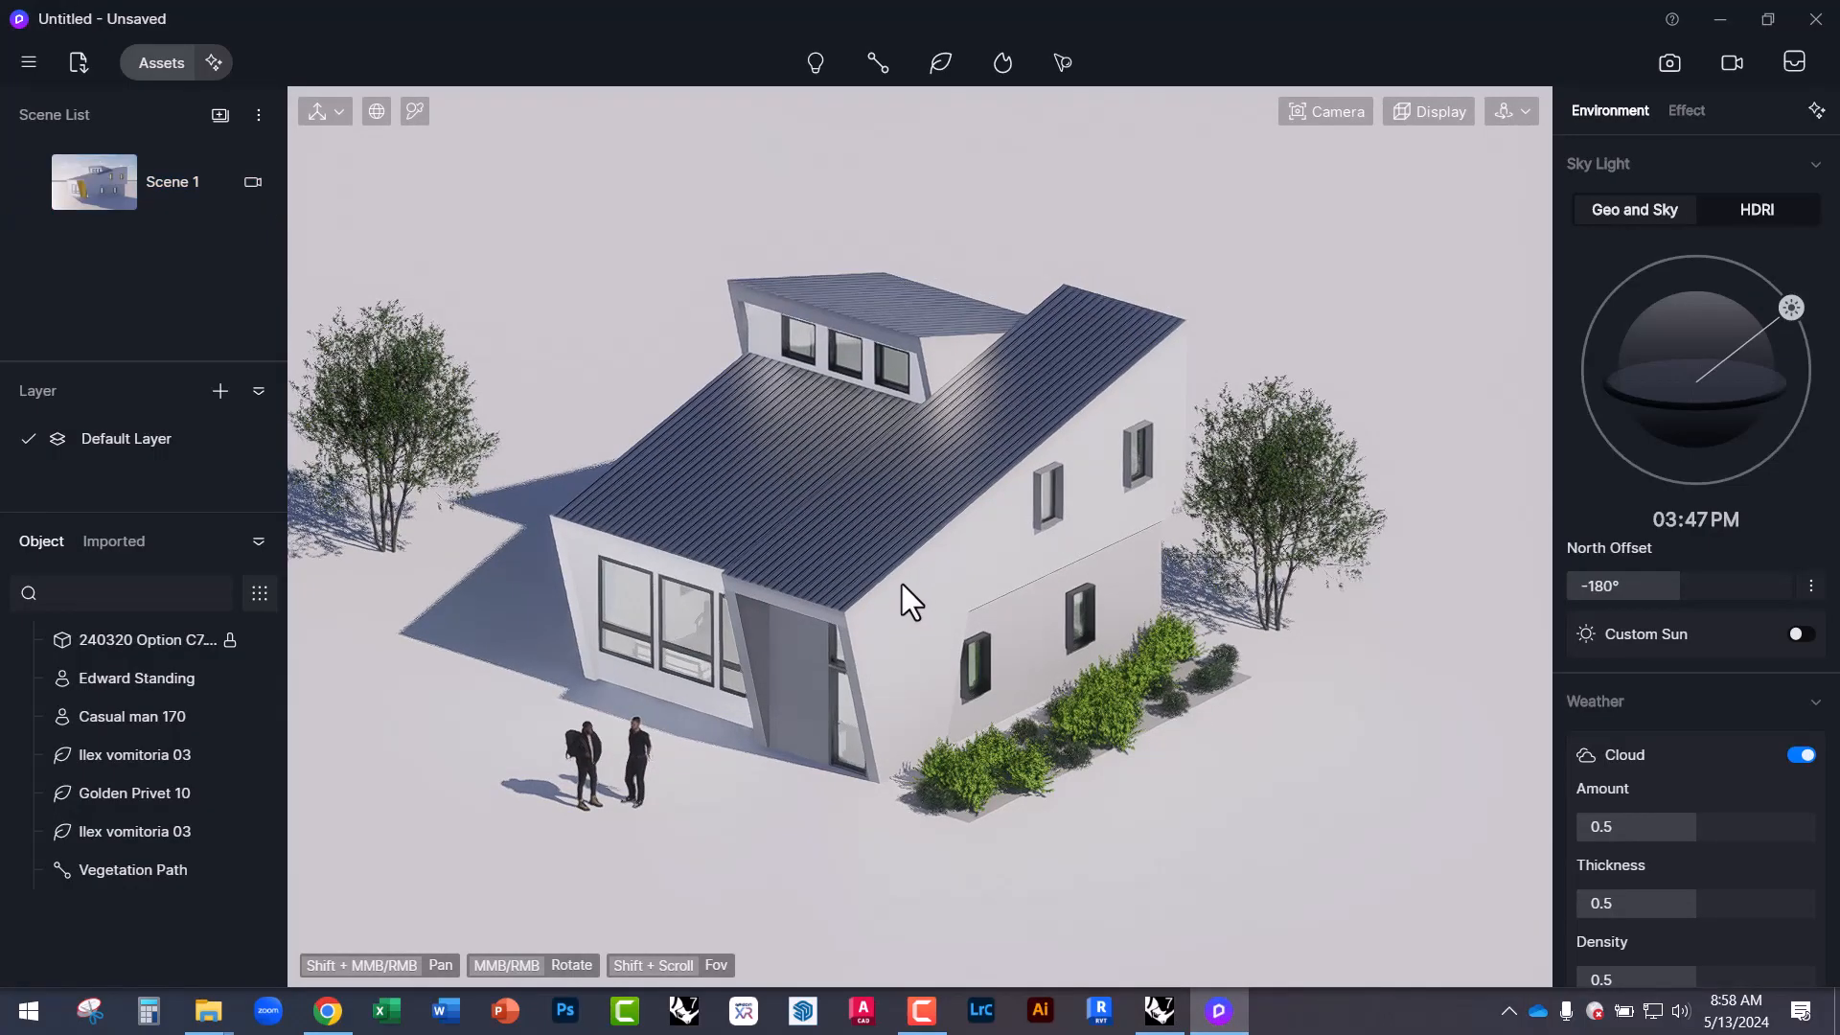
scroll(887, 663, "up", 3)
right_click_drag(888, 664, 764, 625)
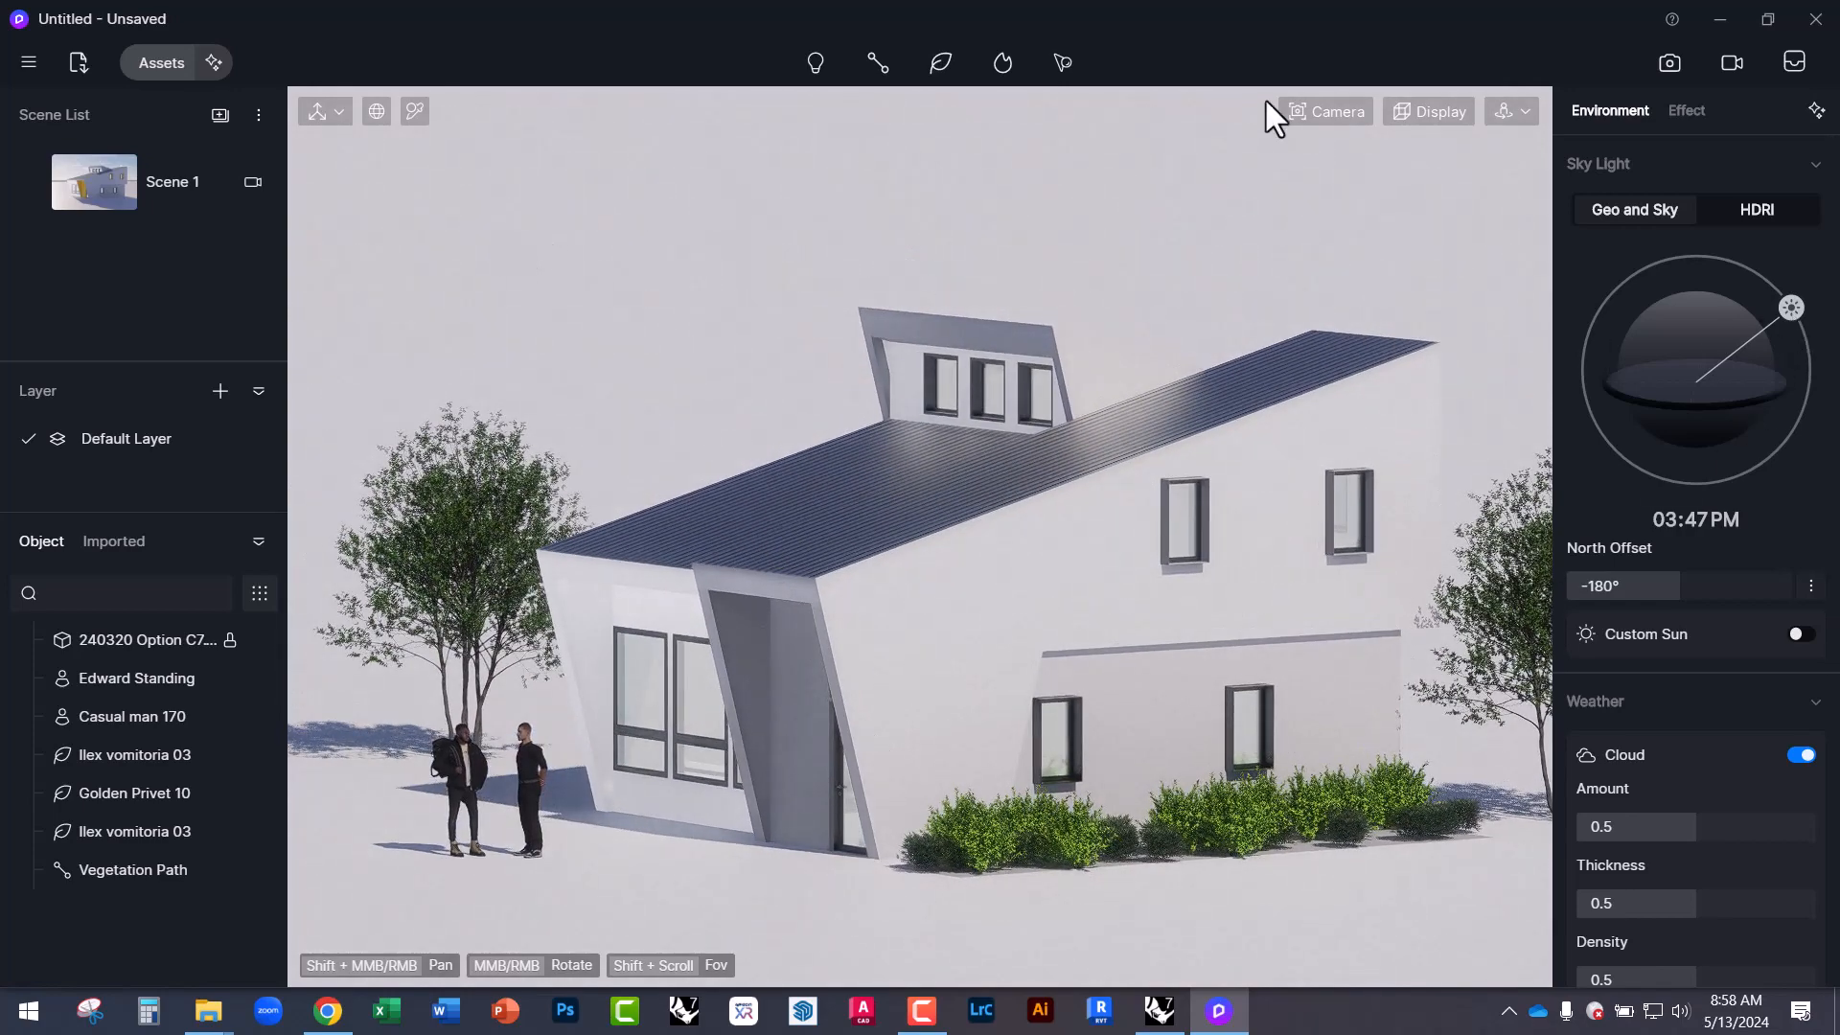
left_click(105, 177)
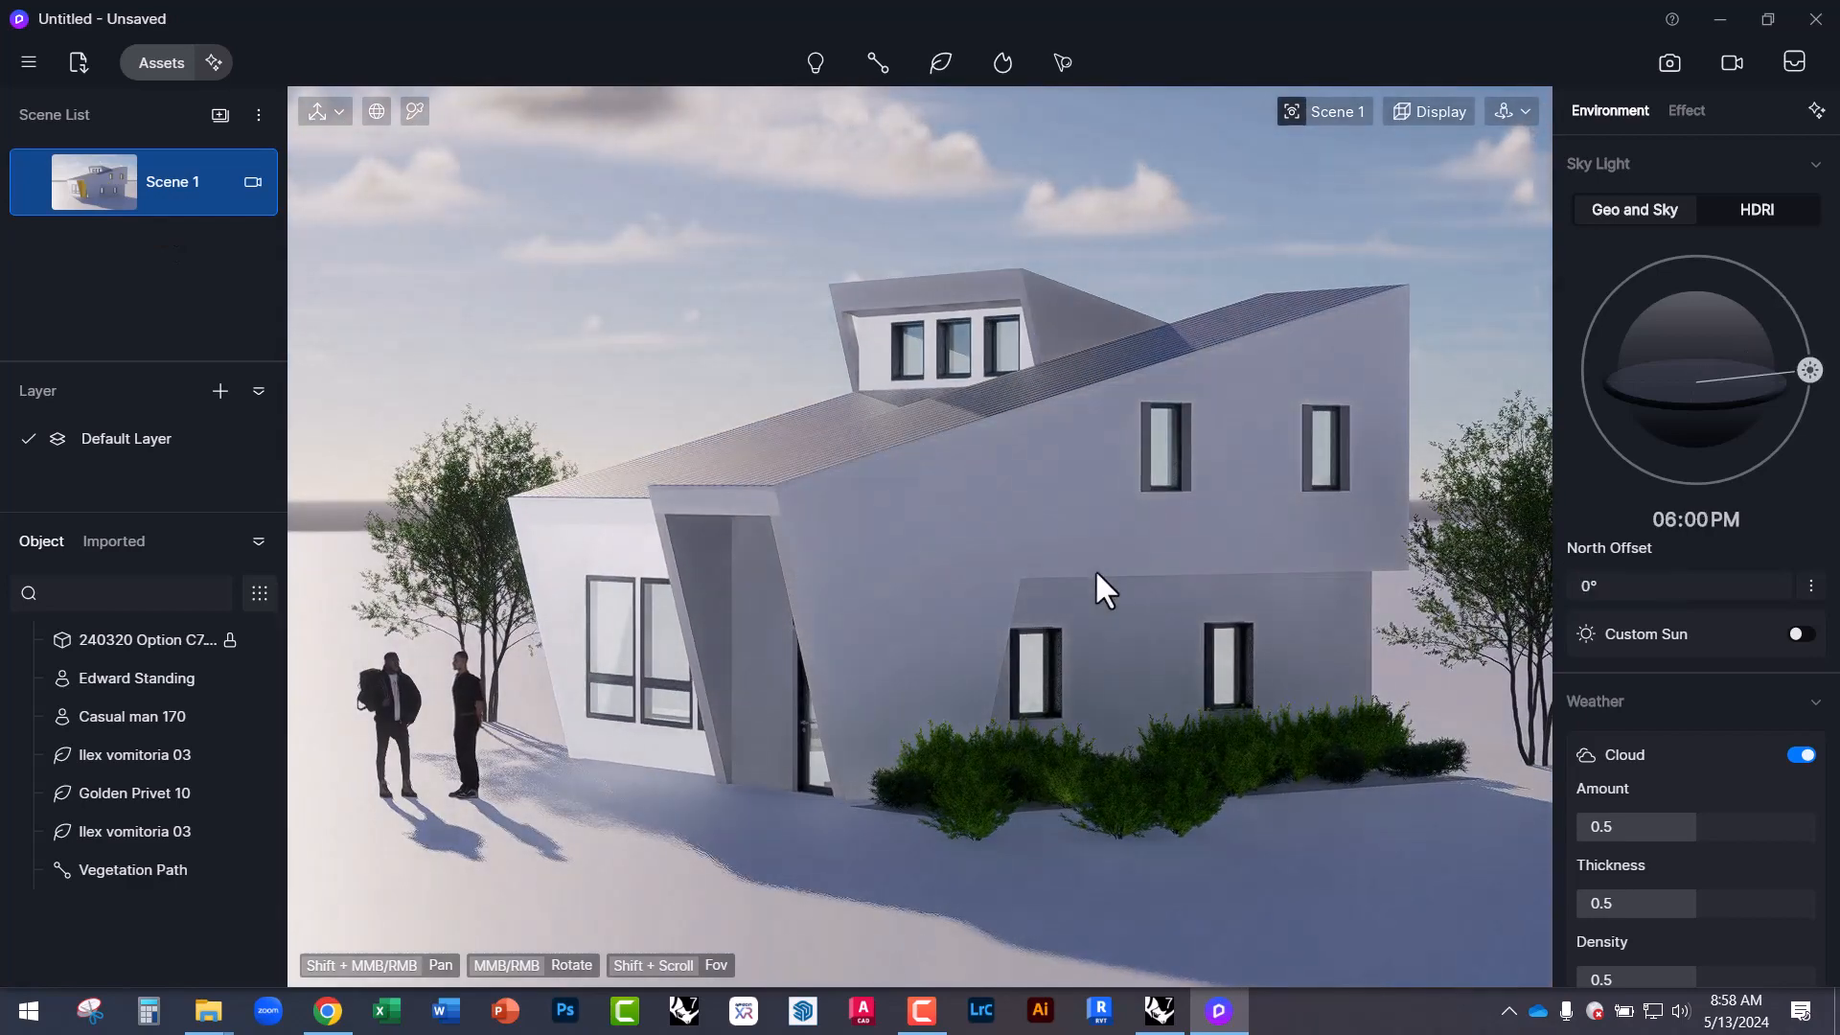
left_click_drag(1809, 370, 1639, 270)
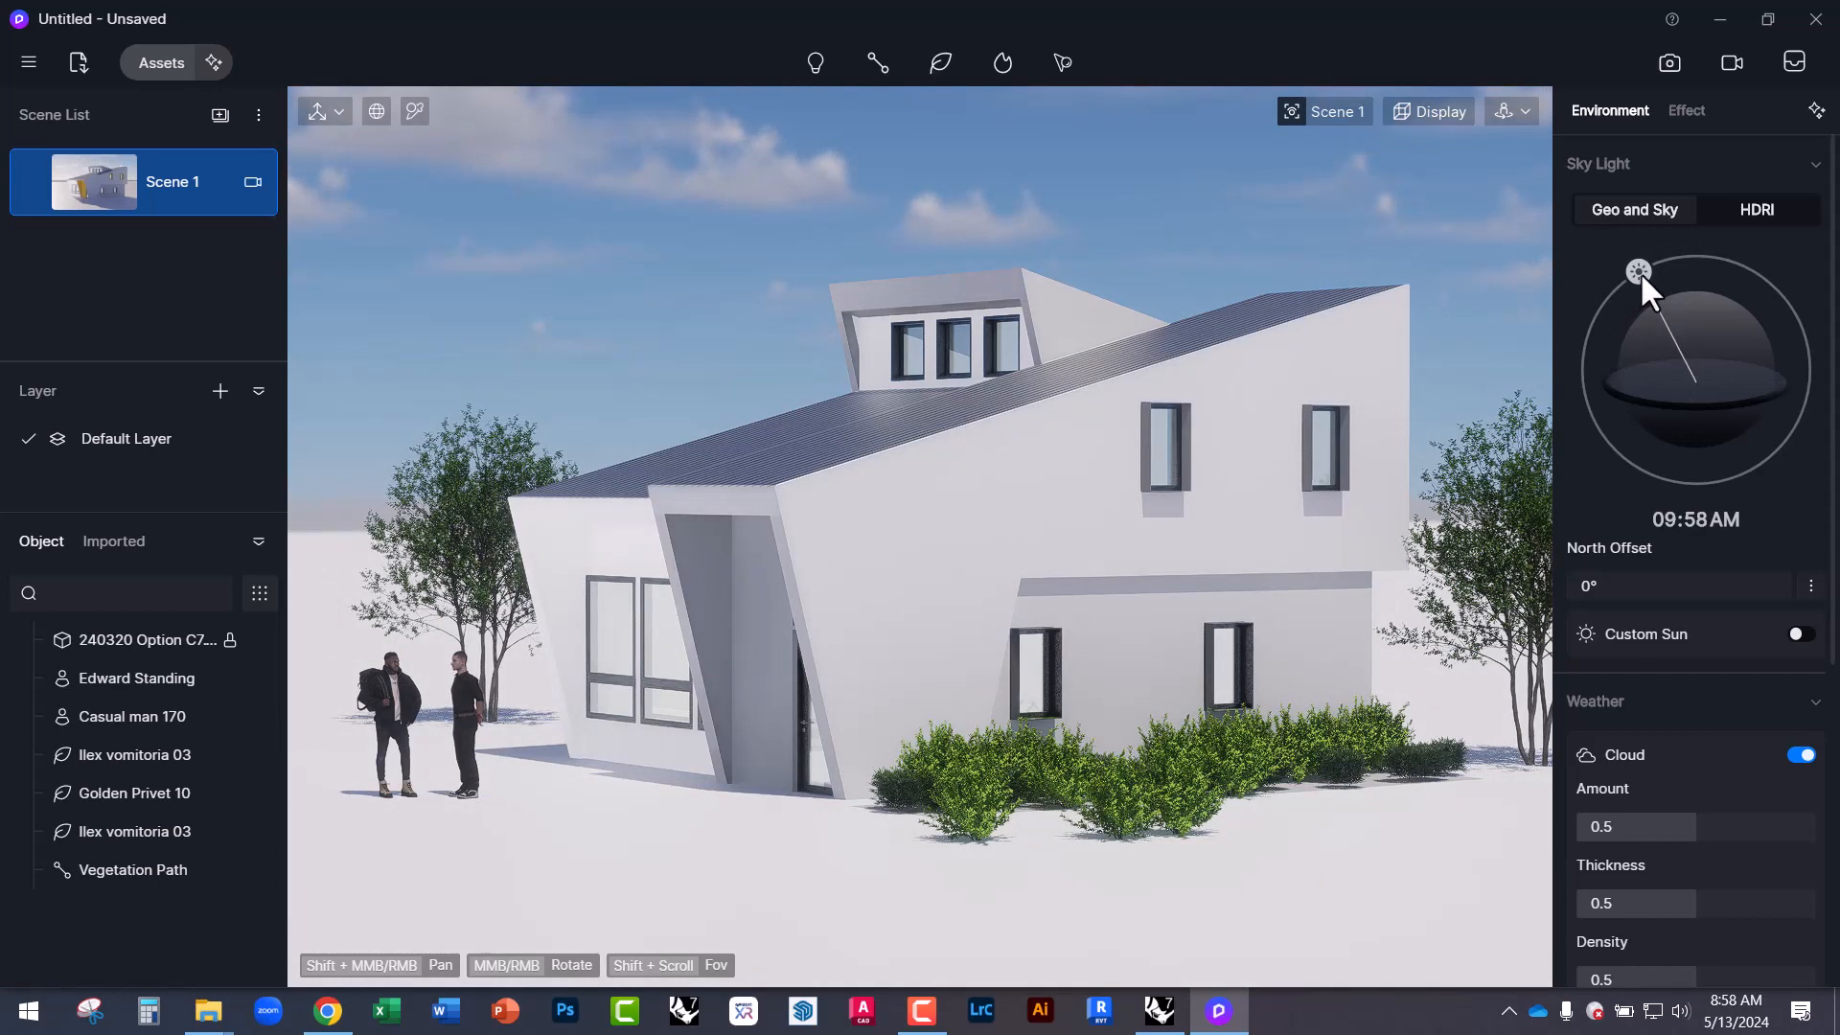
left_click_drag(1641, 272, 1798, 352)
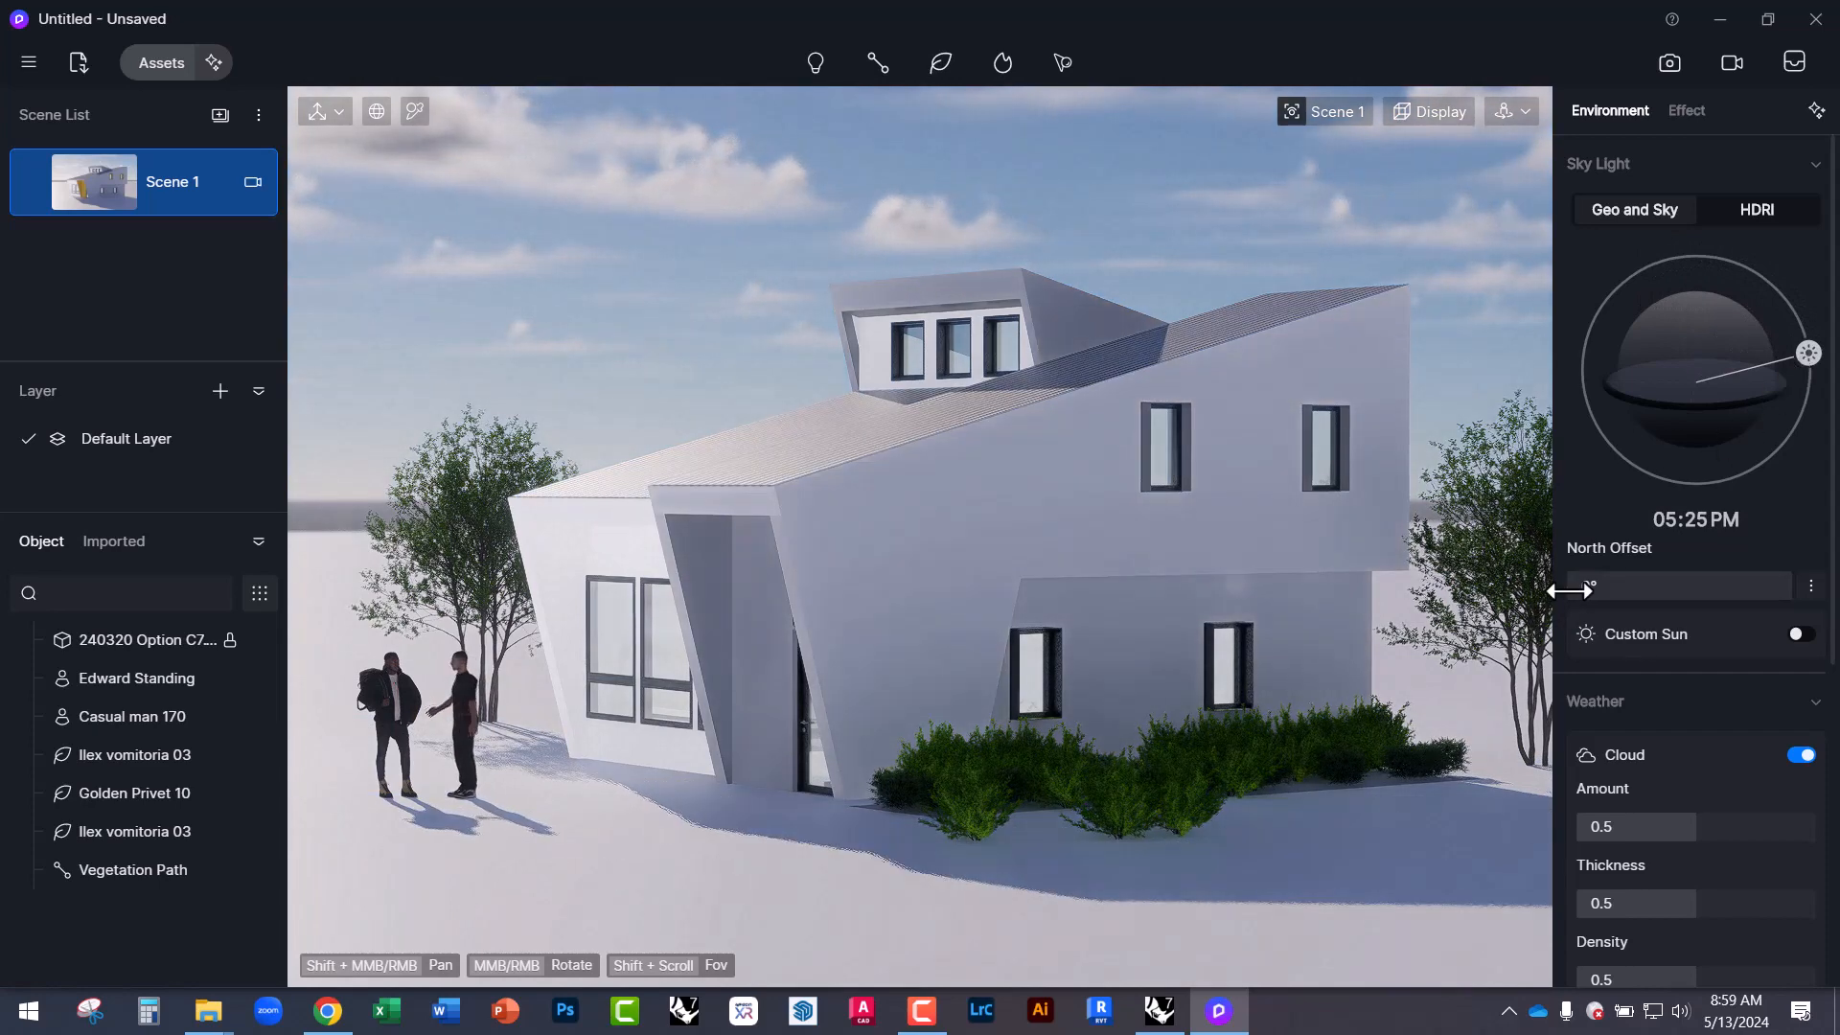
left_click_drag(1569, 591, 1607, 588)
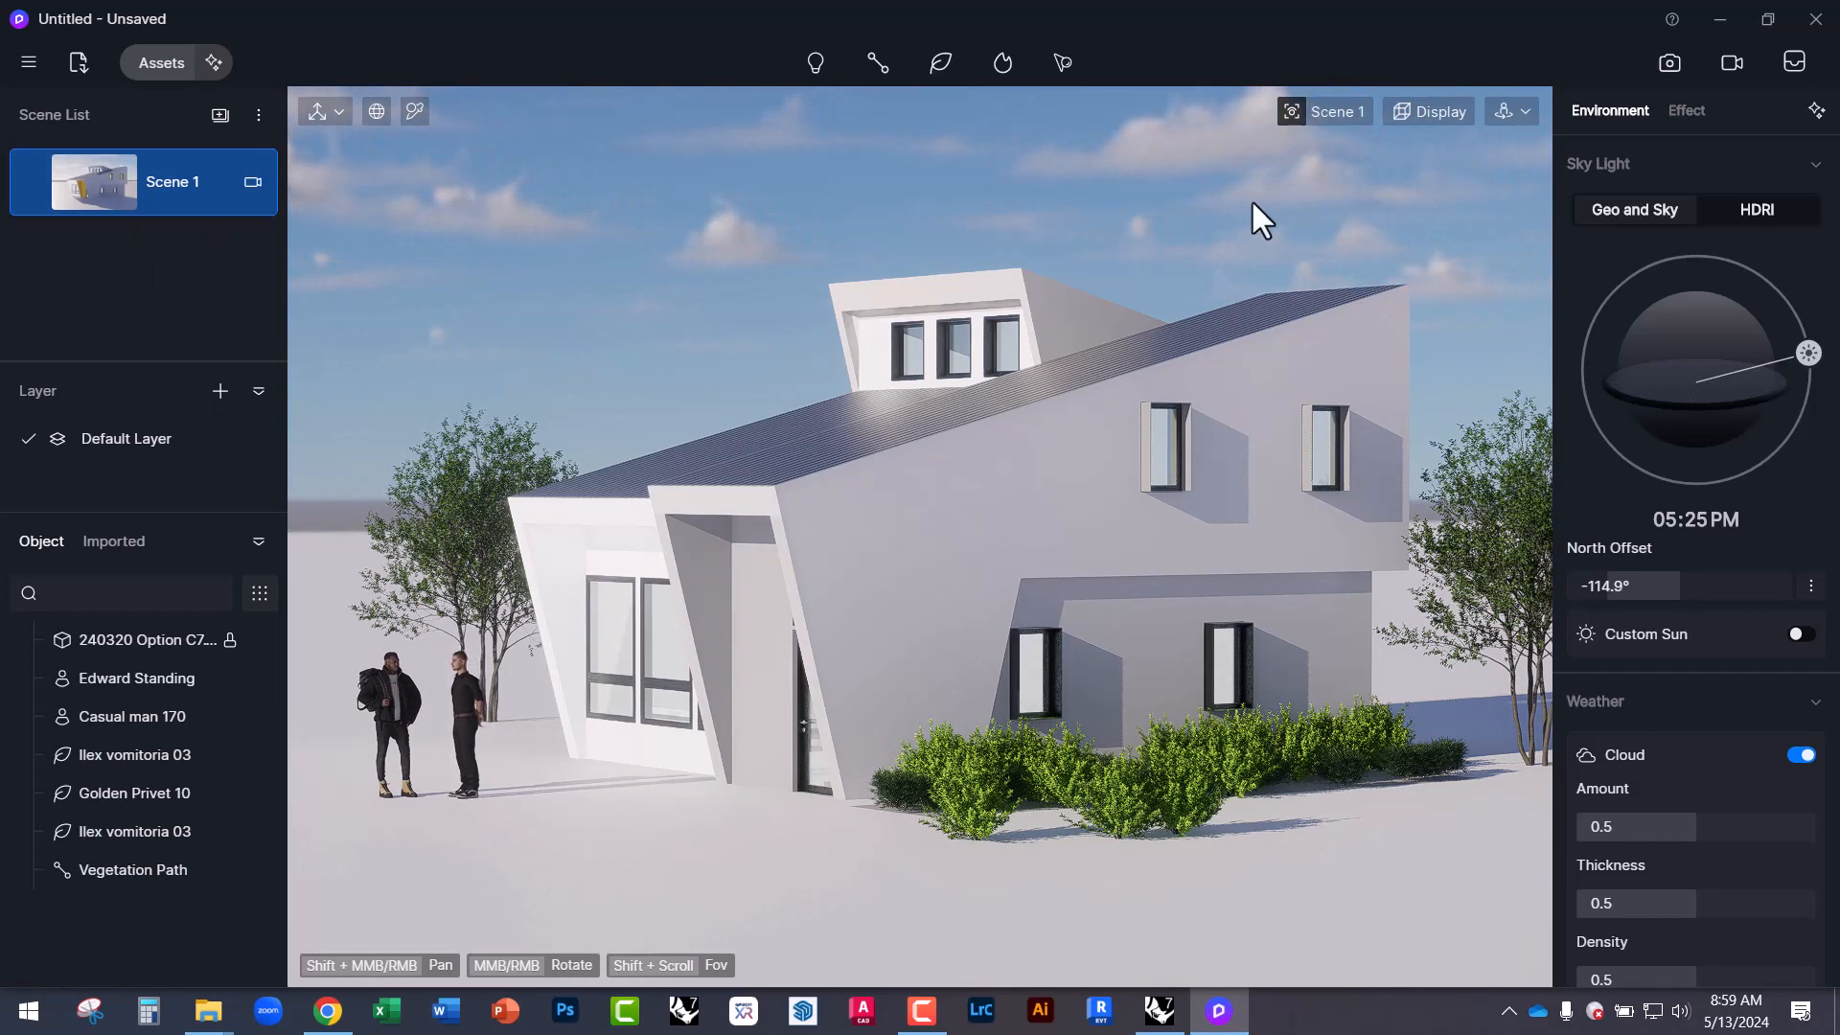
Switch navigation to Walk mode with a 1.65 m eye level.
left_click(1508, 108)
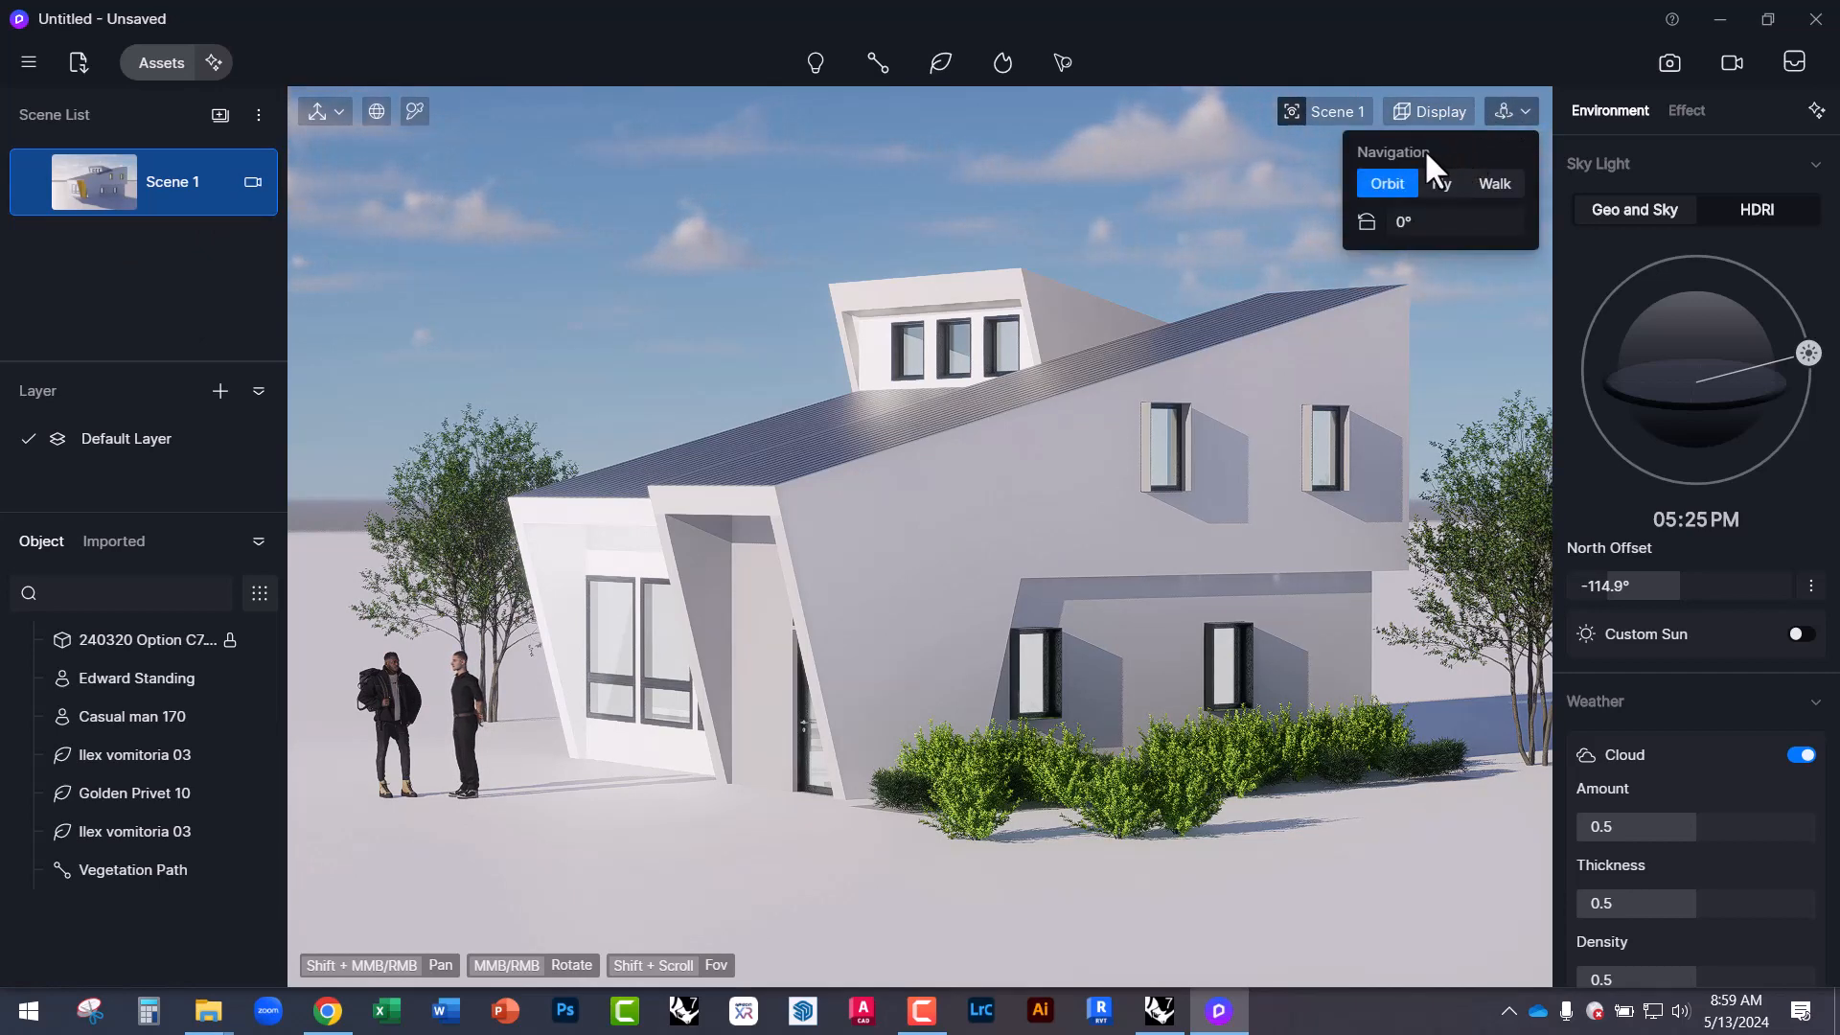
left_click(1485, 181)
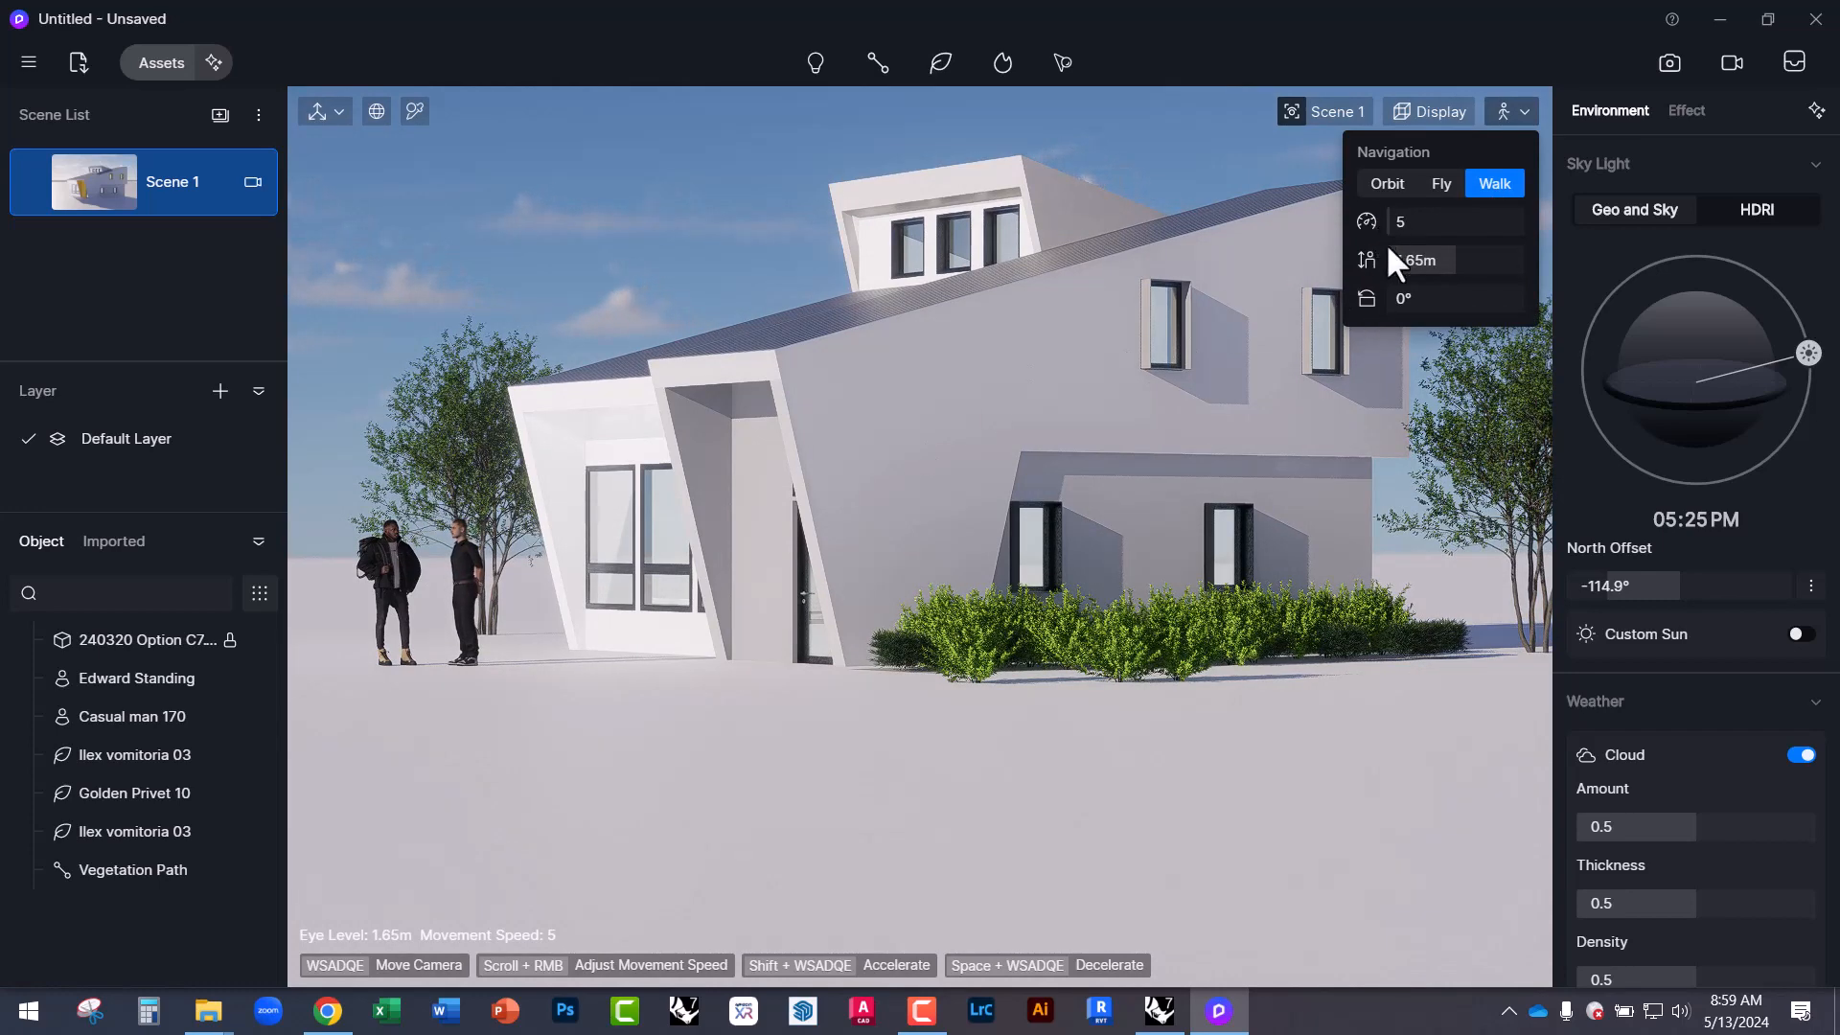
left_click(1409, 261)
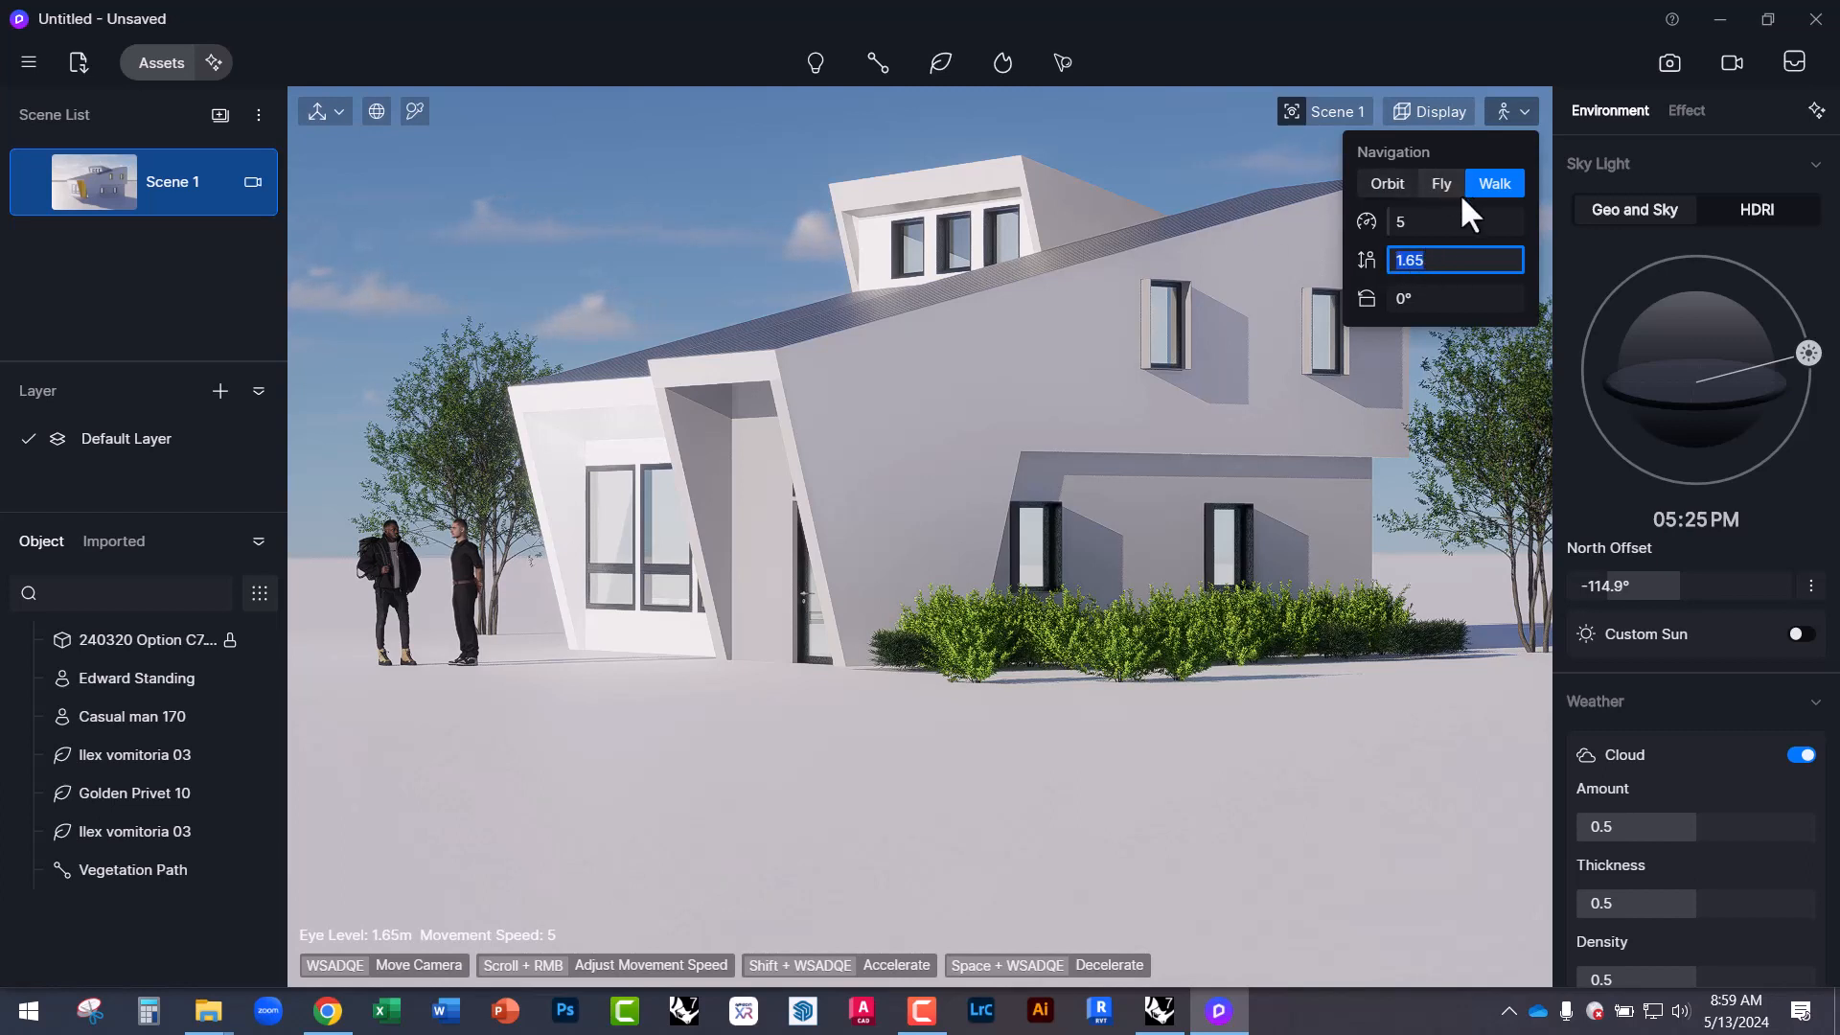
left_click(1387, 182)
left_click(1438, 180)
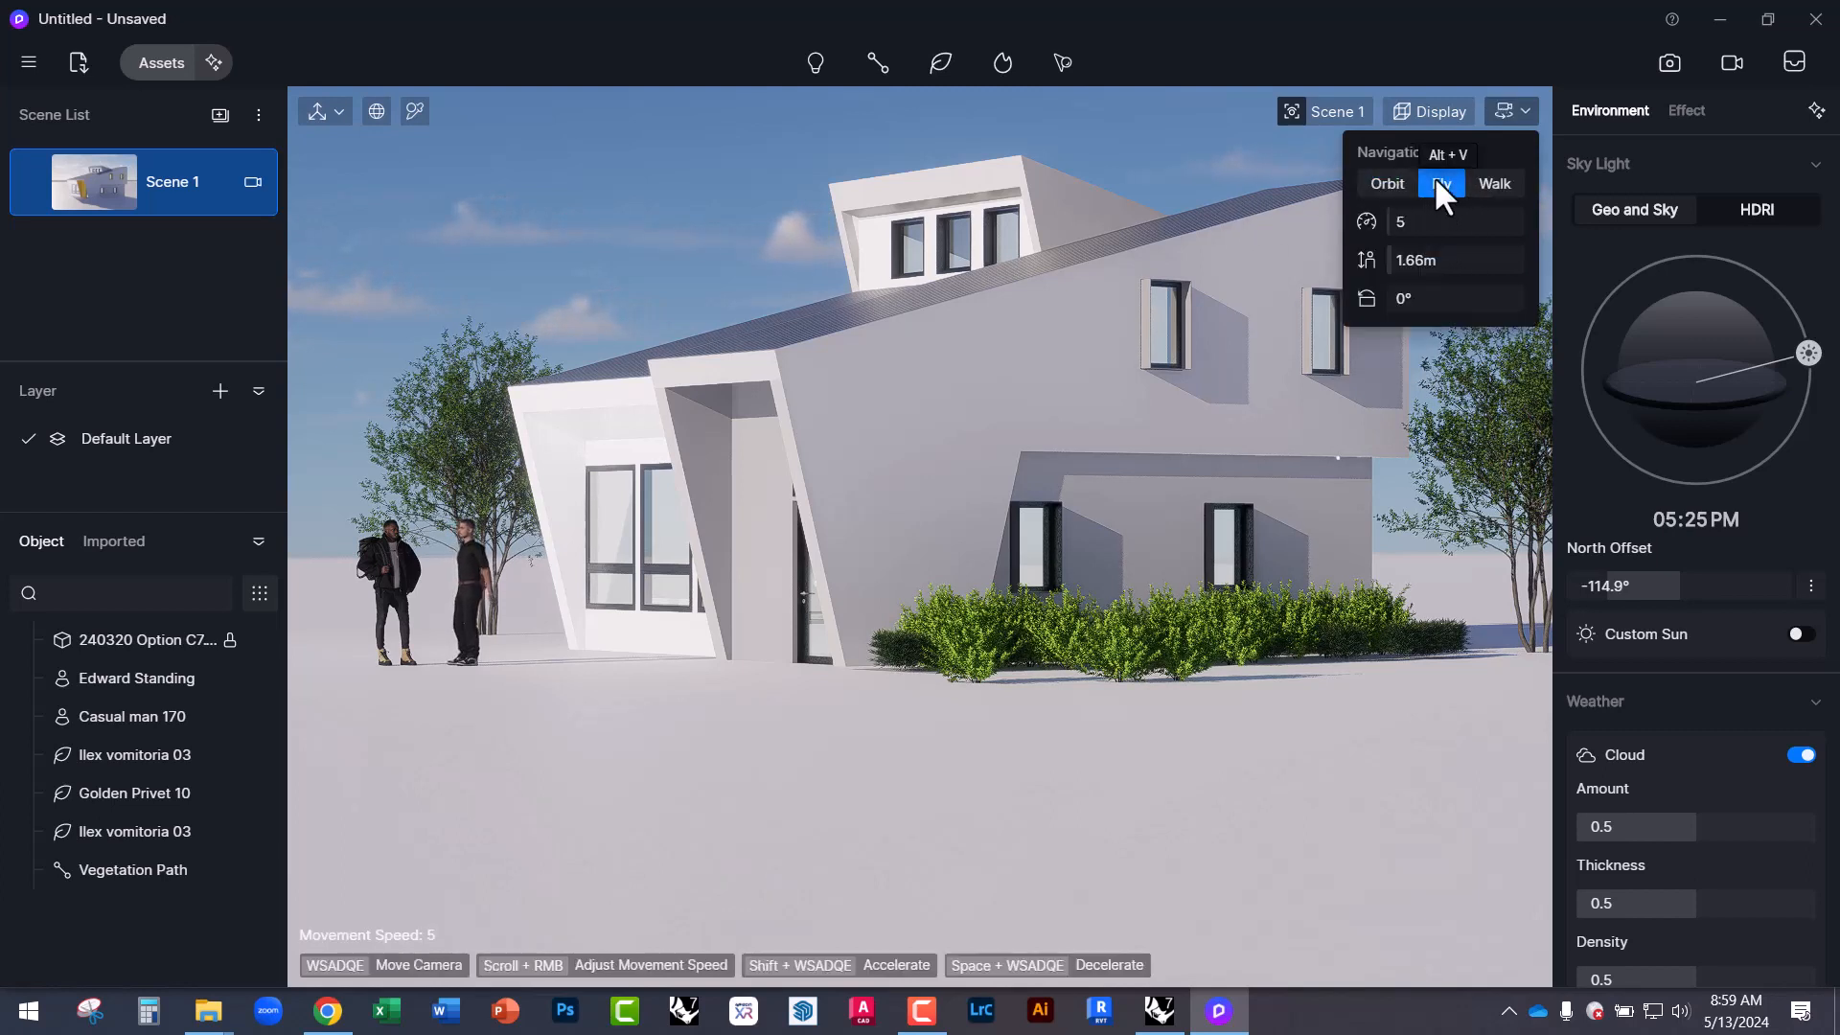
left_click(1491, 184)
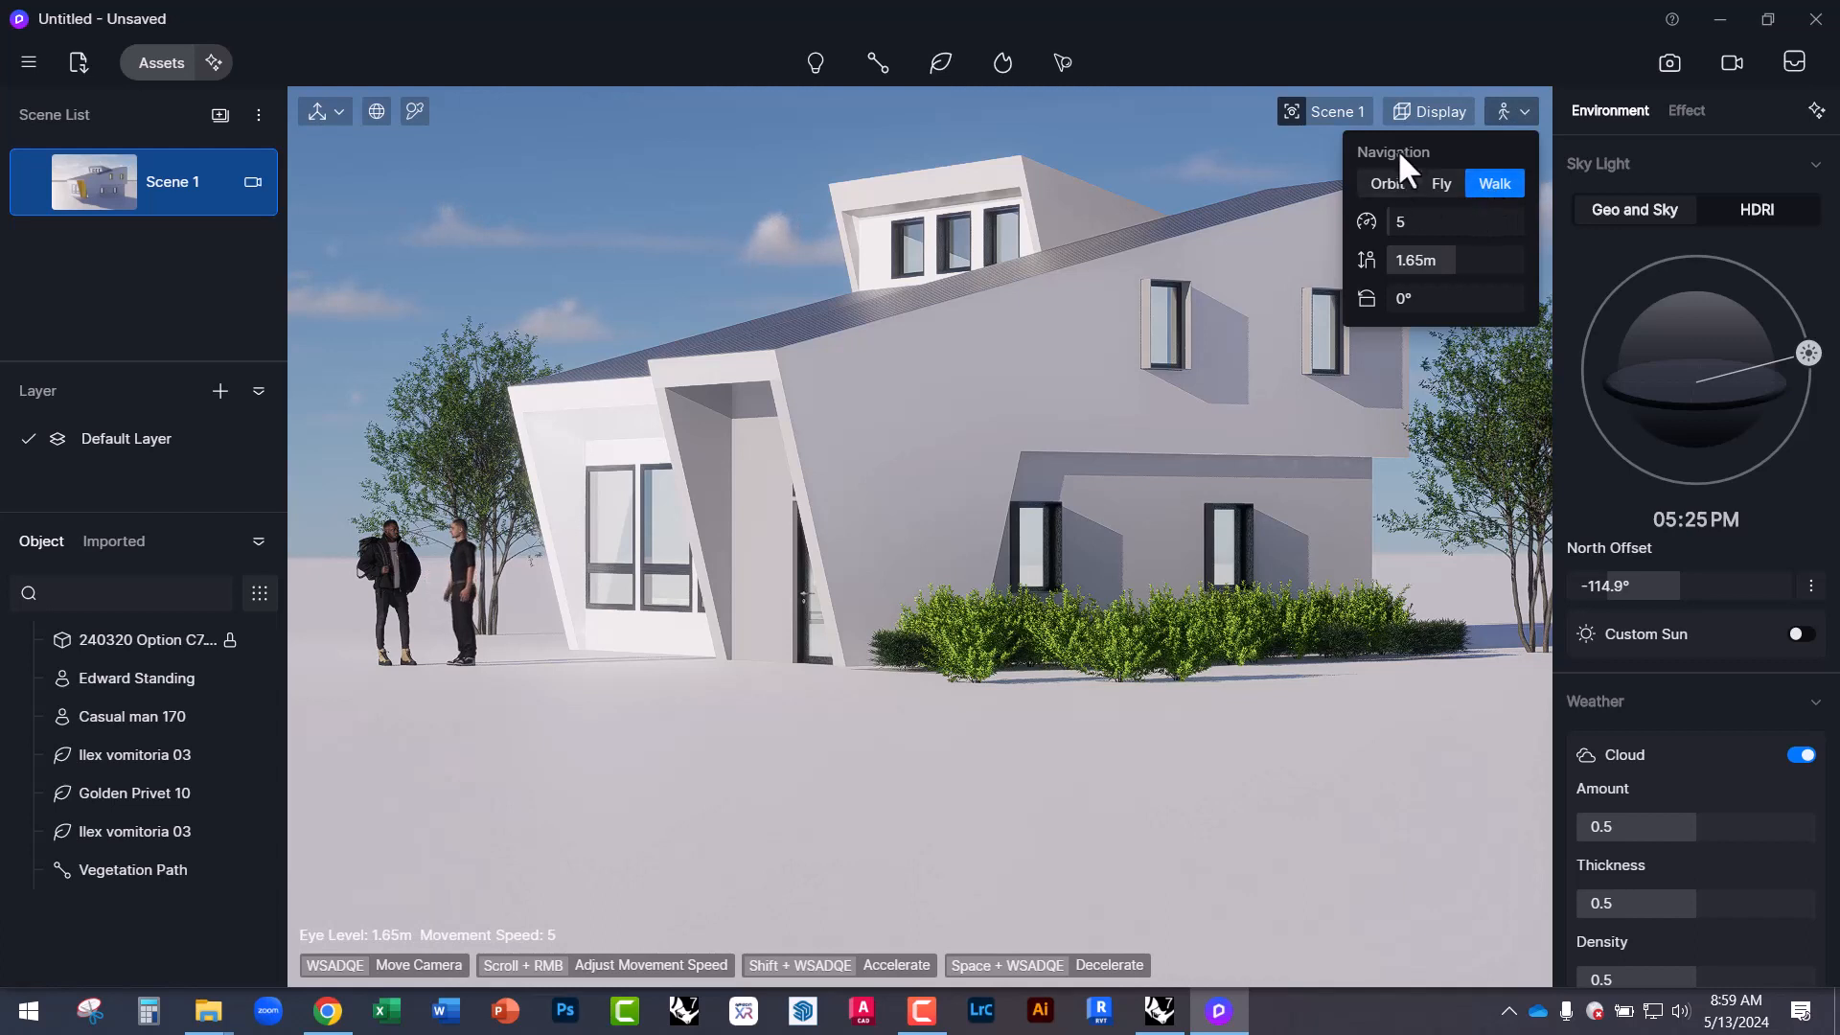
Tilt the camera up toward the house and update Scene 1 with this view.
left_click(1399, 108)
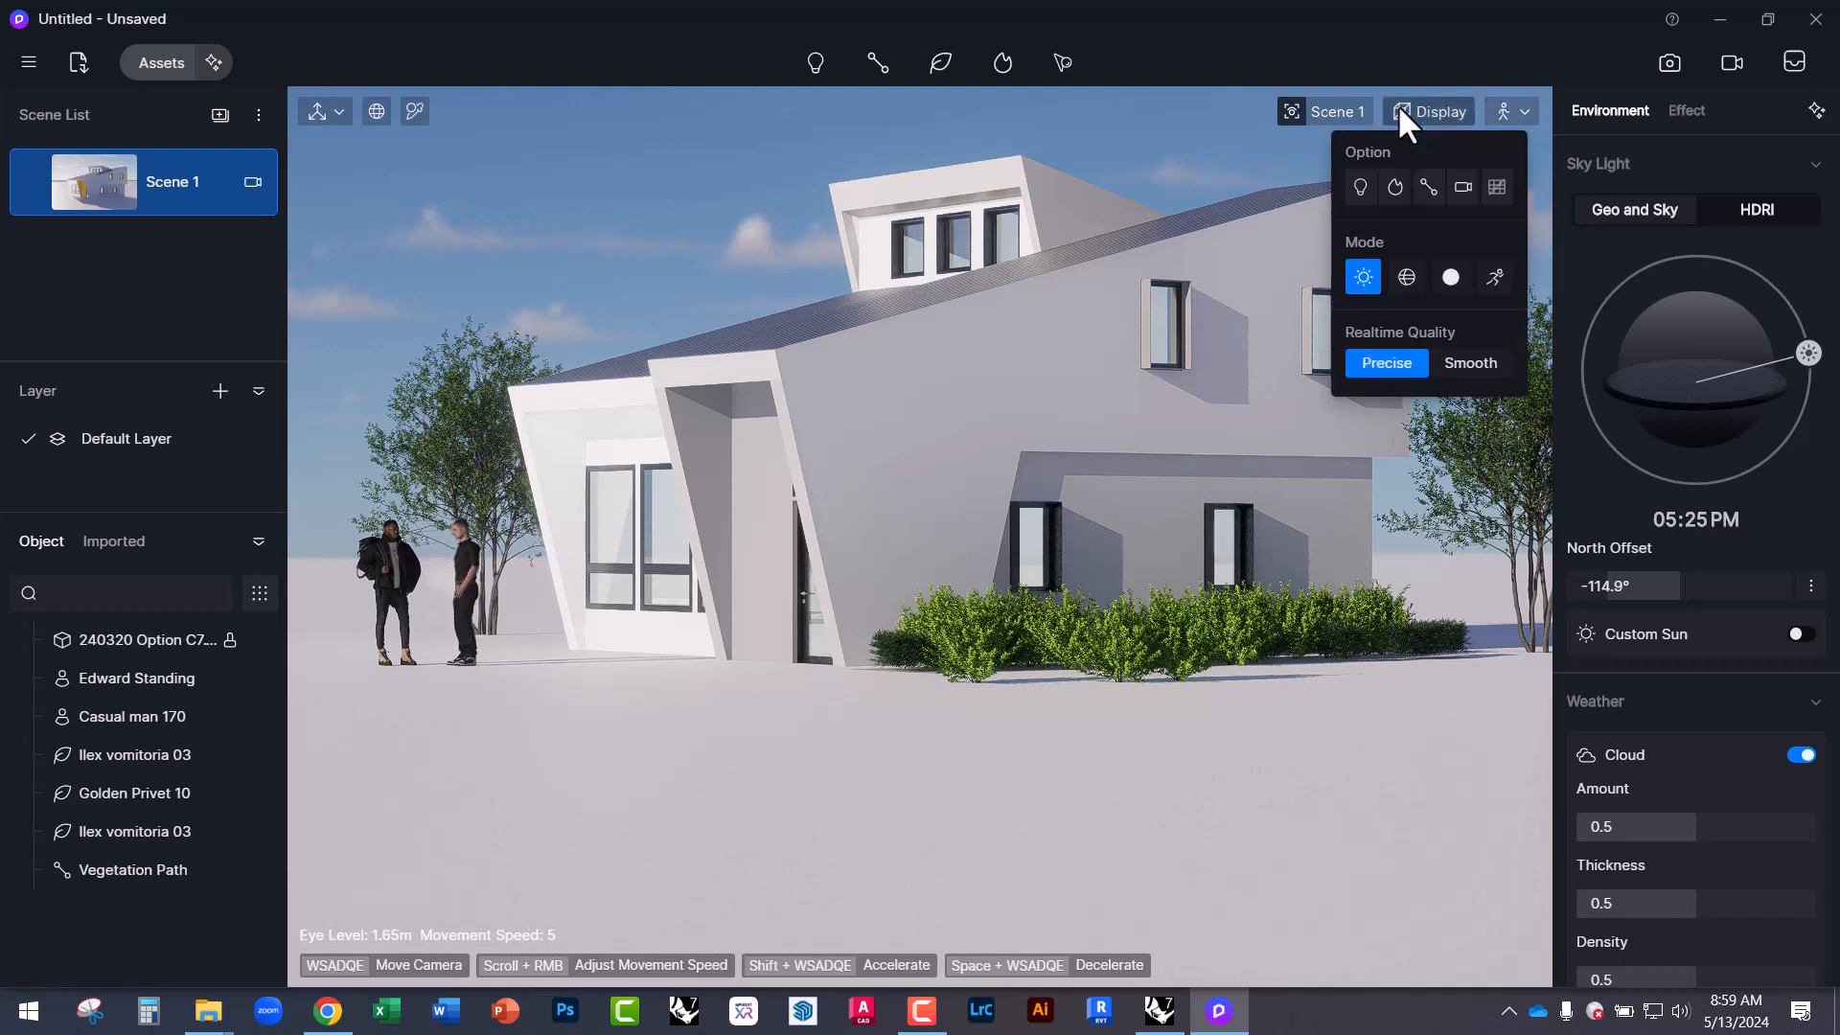
left_click(1335, 109)
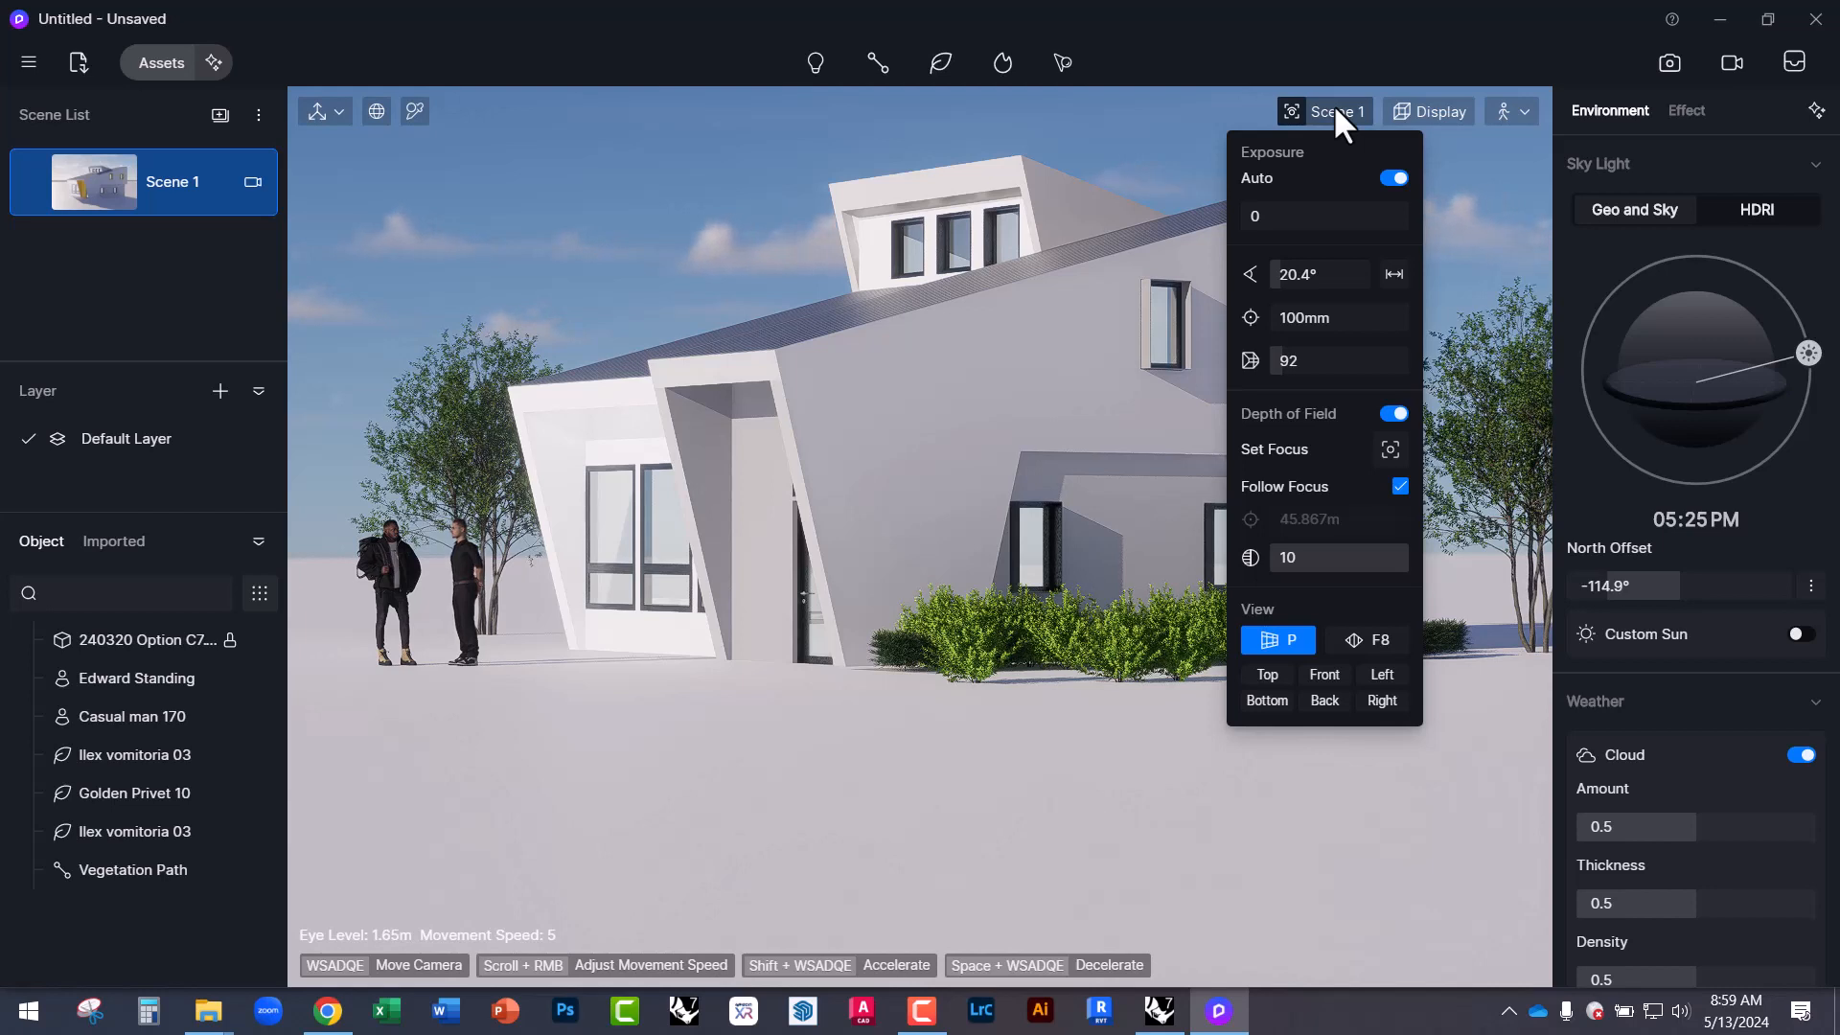
left_click(1417, 107)
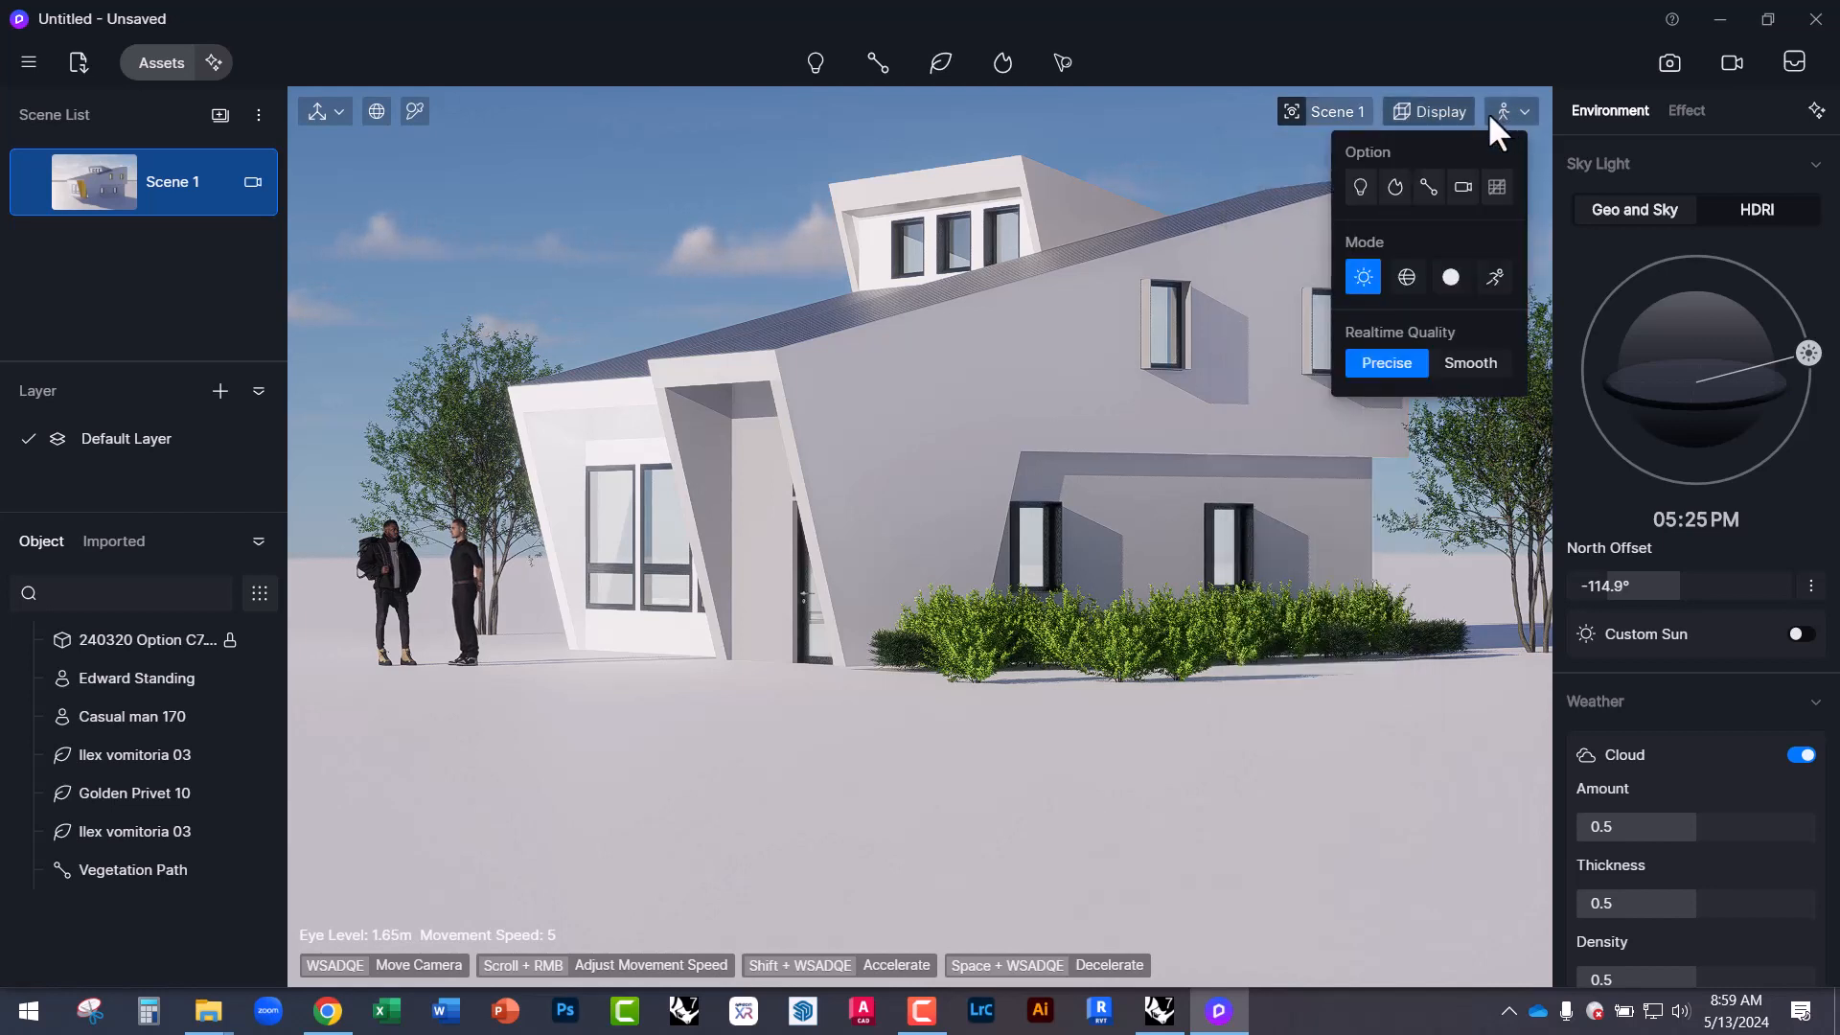
left_click(1495, 111)
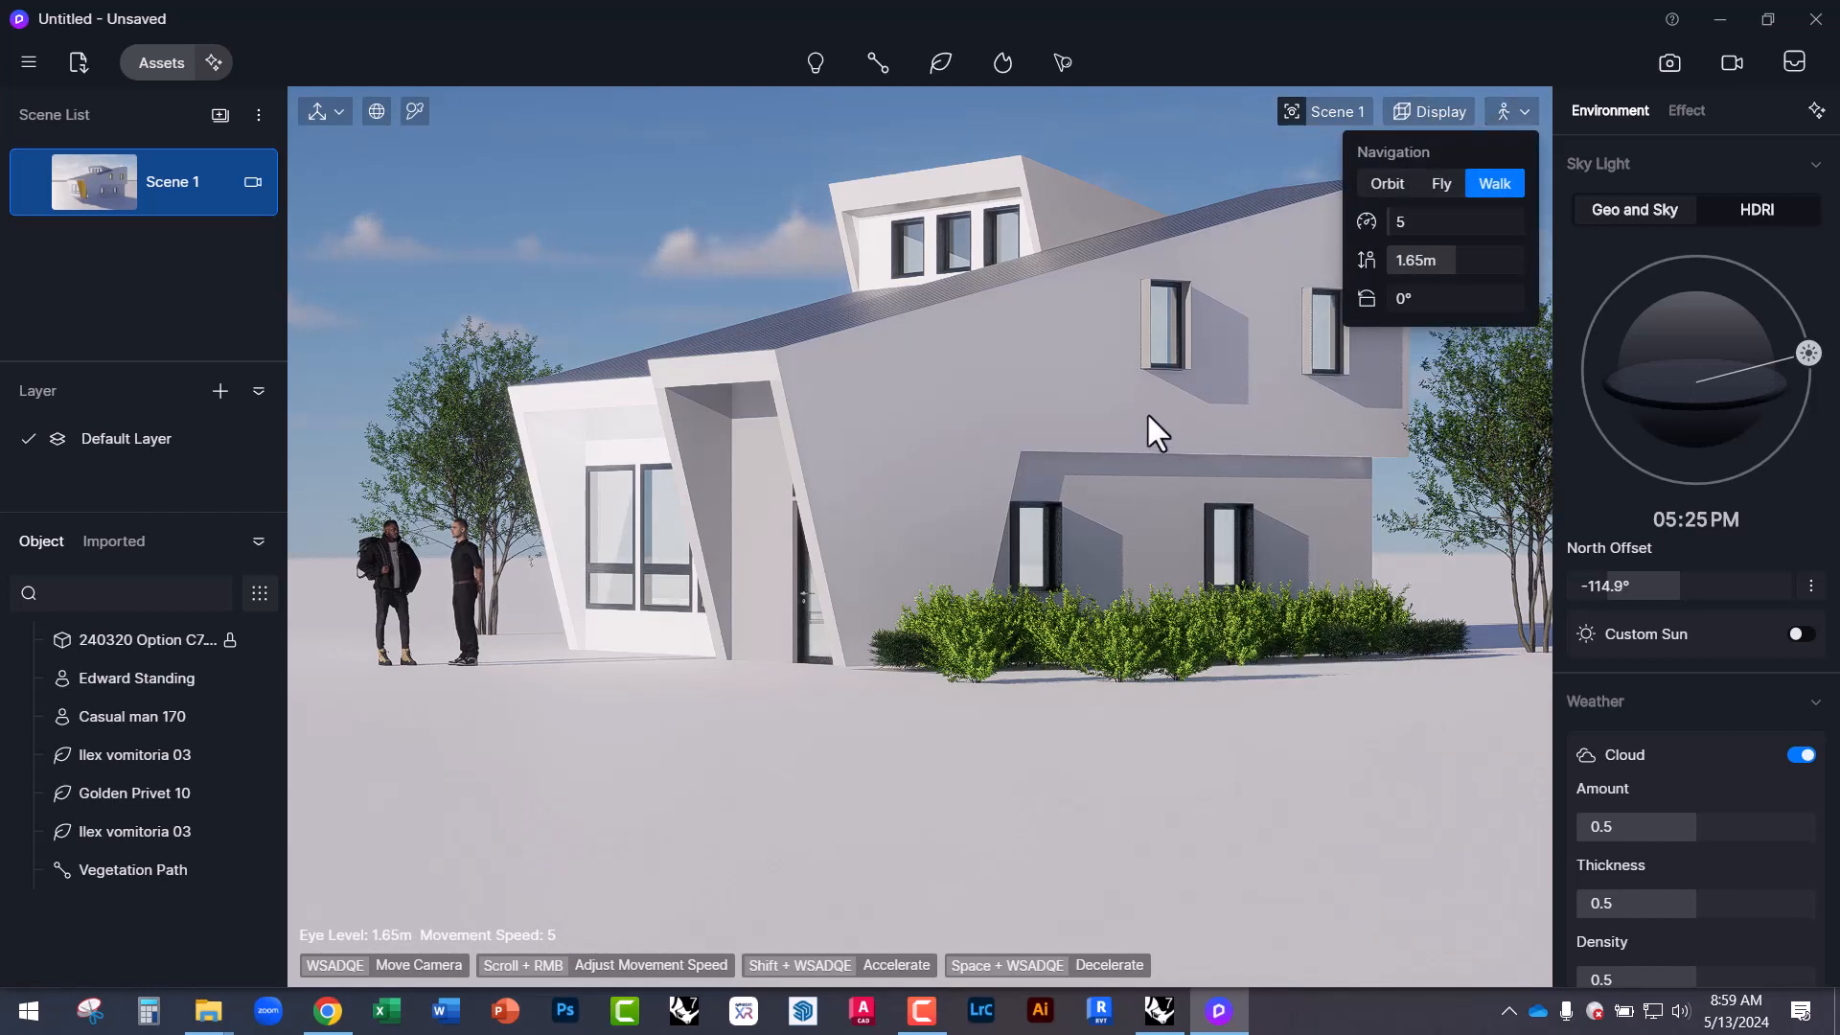
right_click_drag(1147, 411, 1150, 376)
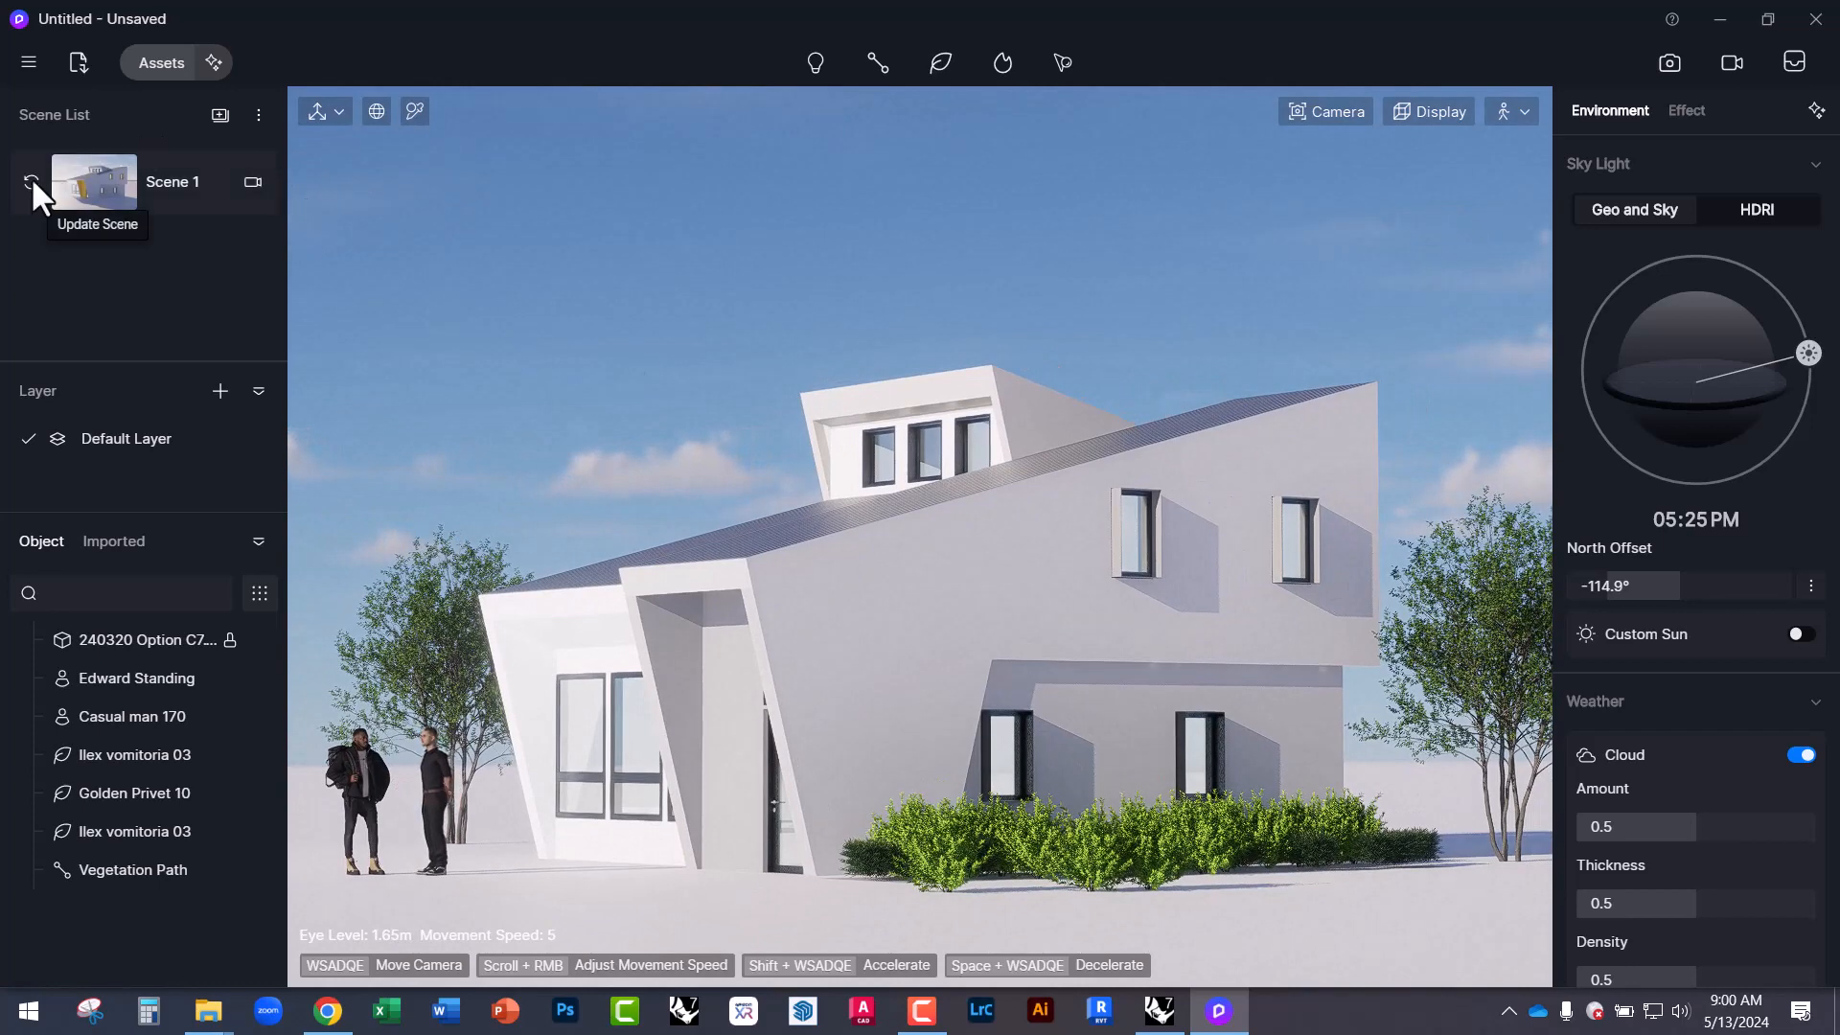
left_click(31, 177)
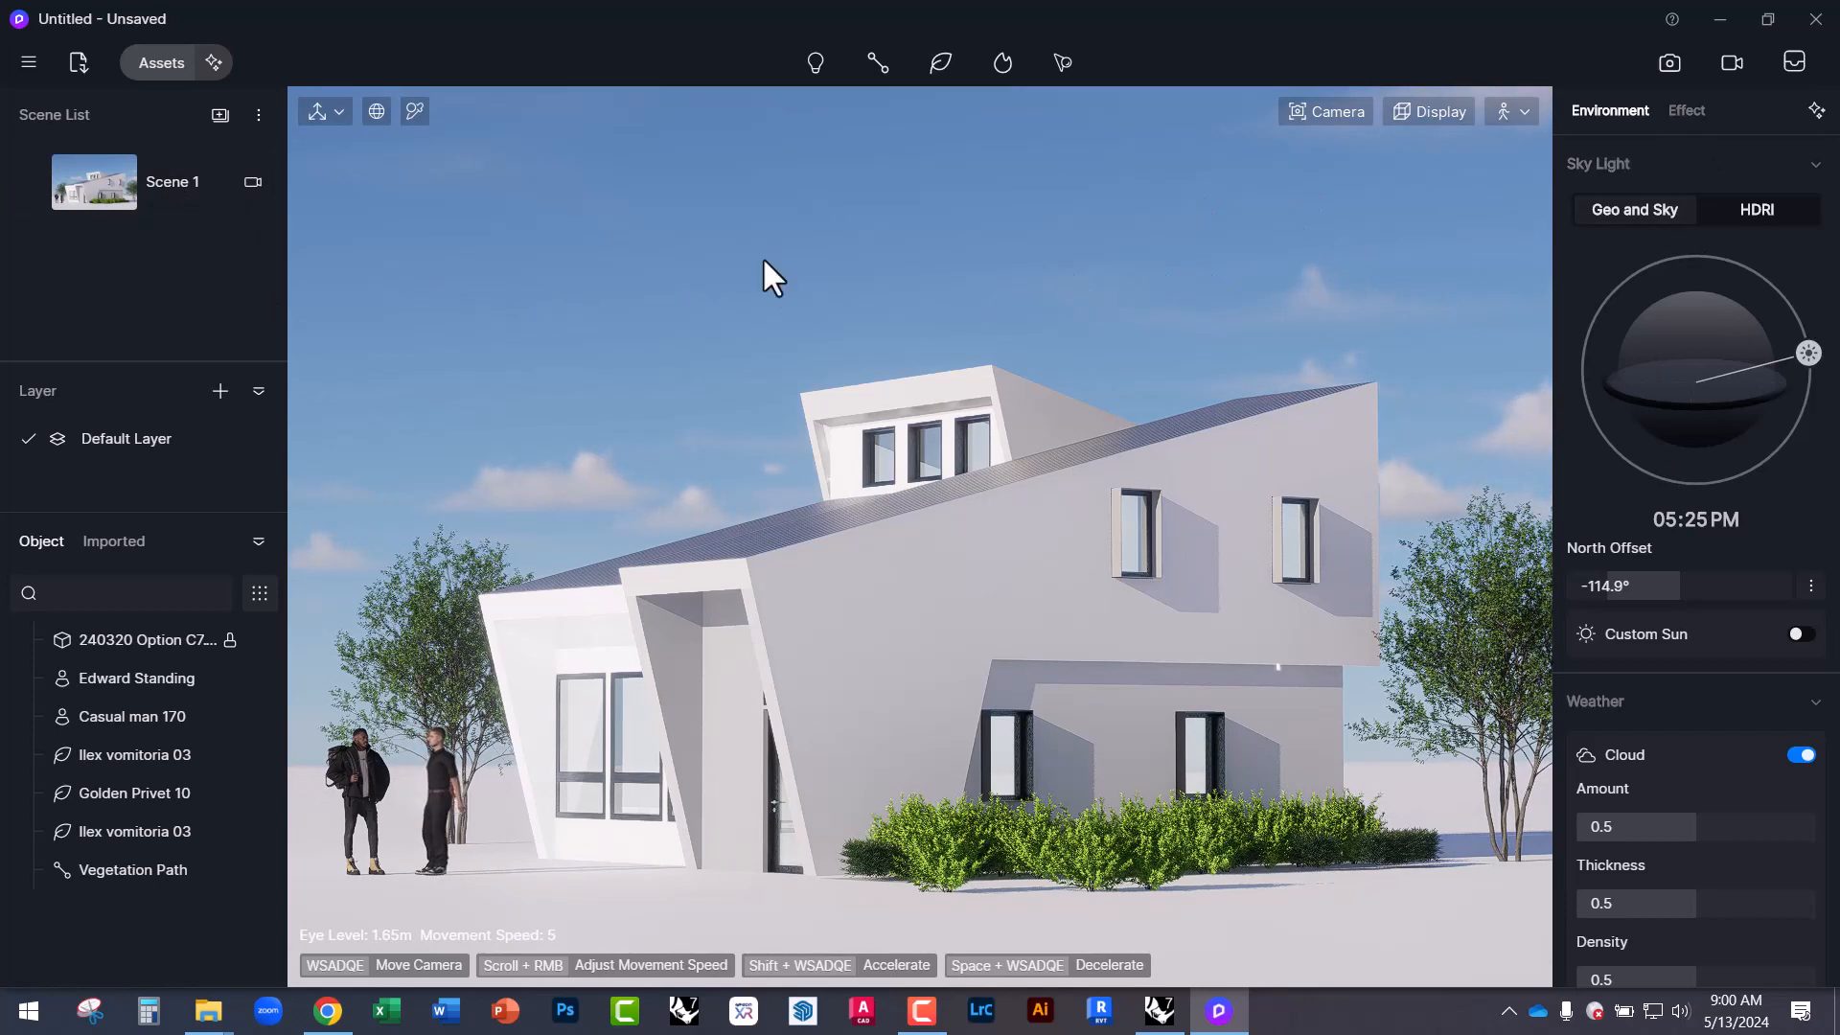
In image render mode, enable Custom Sun with intensity 1.25 and disk radius 3.4.
left_click(1669, 63)
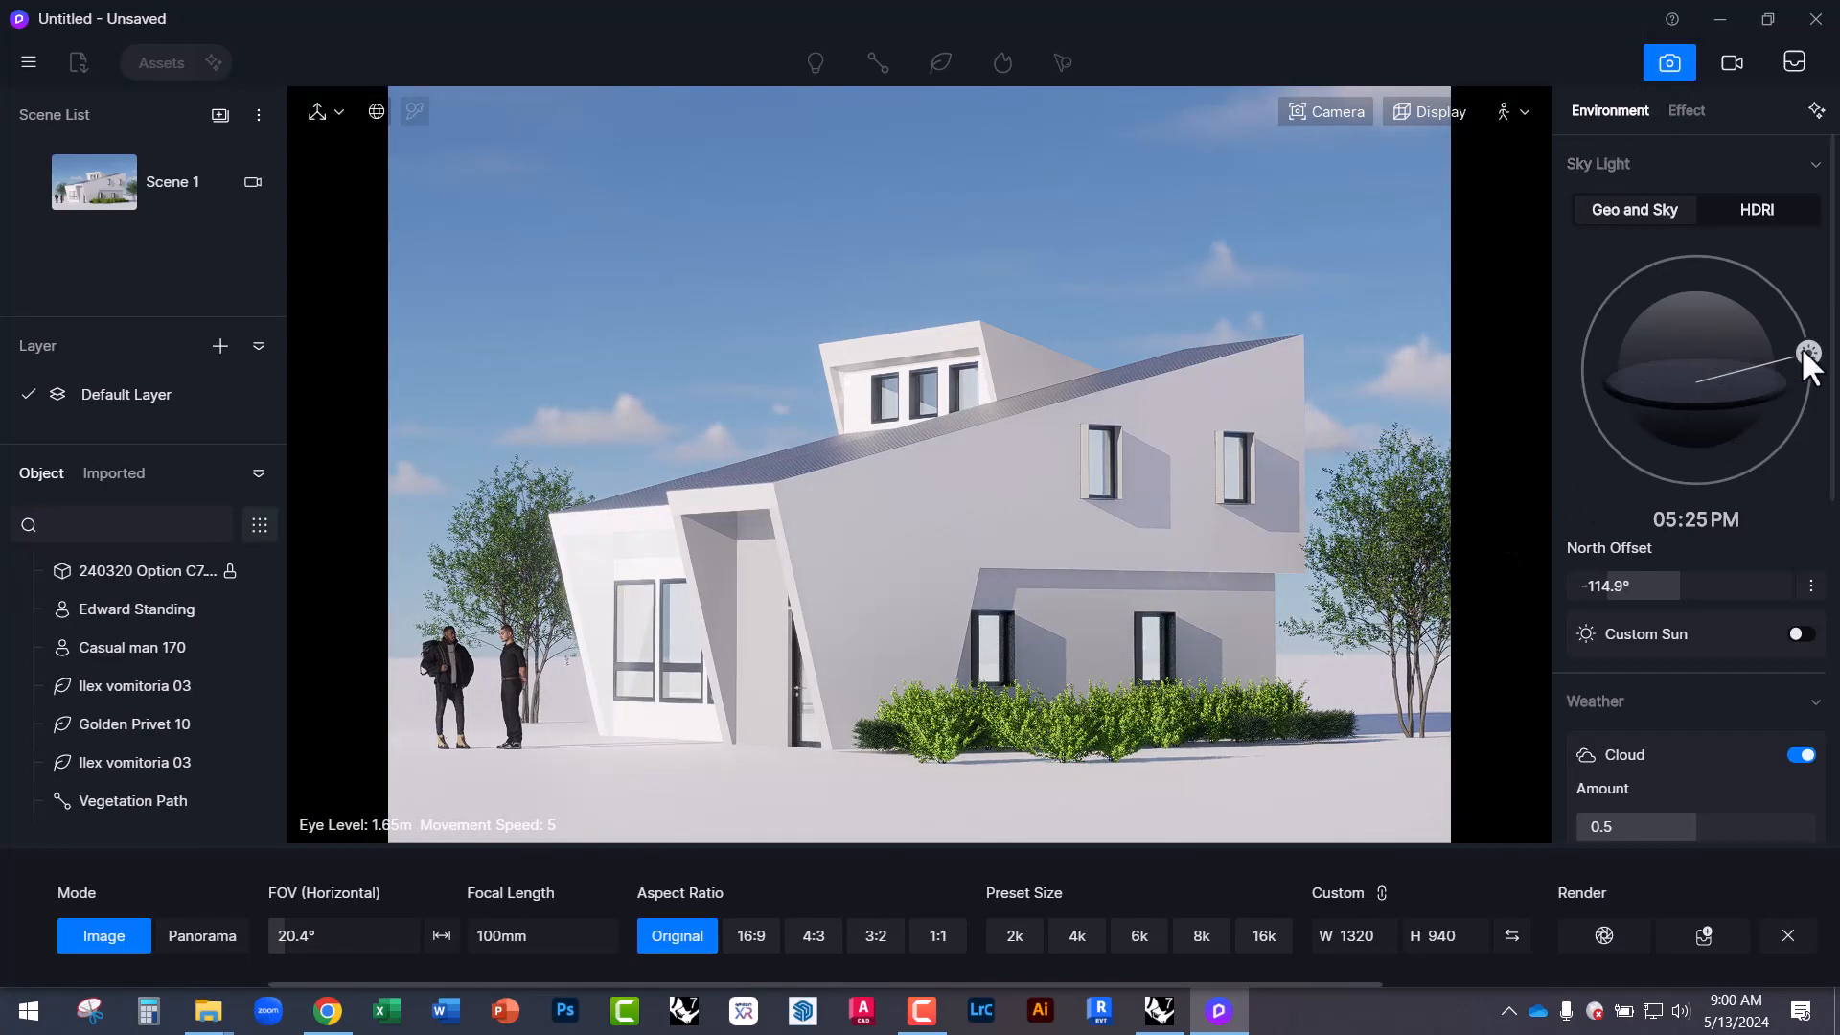
left_click_drag(1802, 349, 1648, 307)
left_click_drag(1695, 306, 1710, 307)
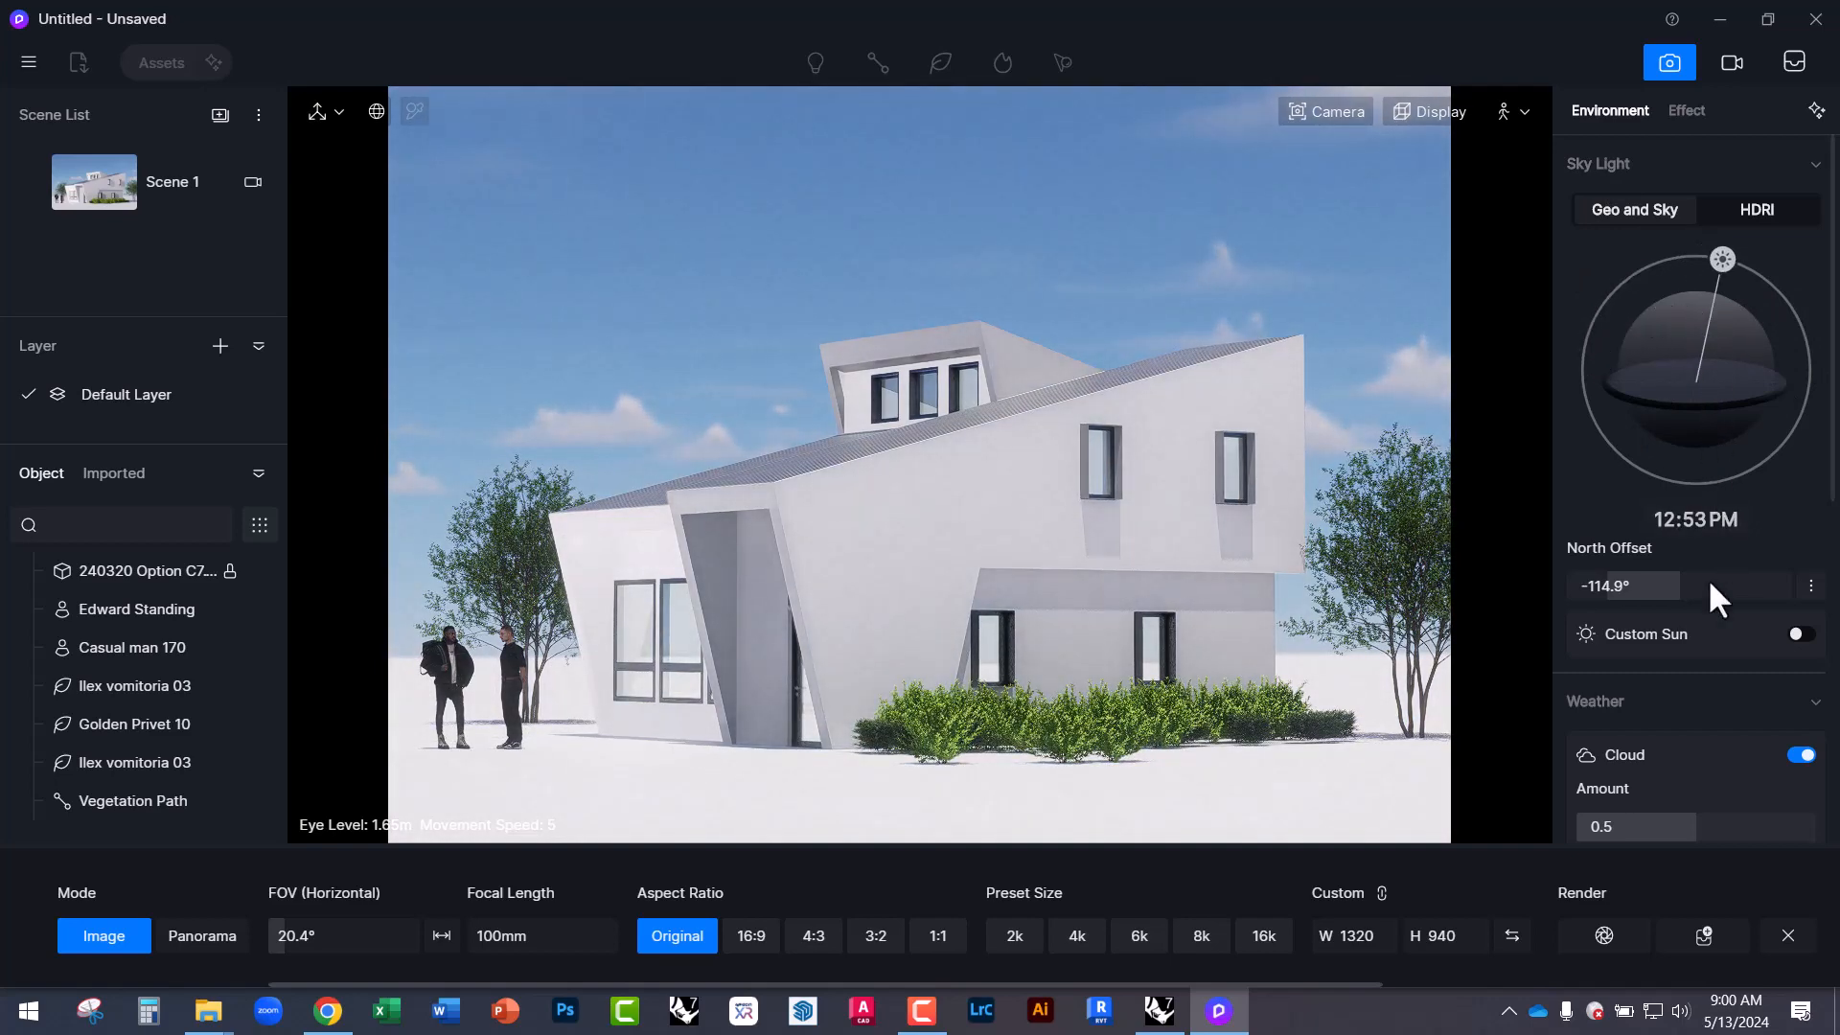
left_click(1796, 633)
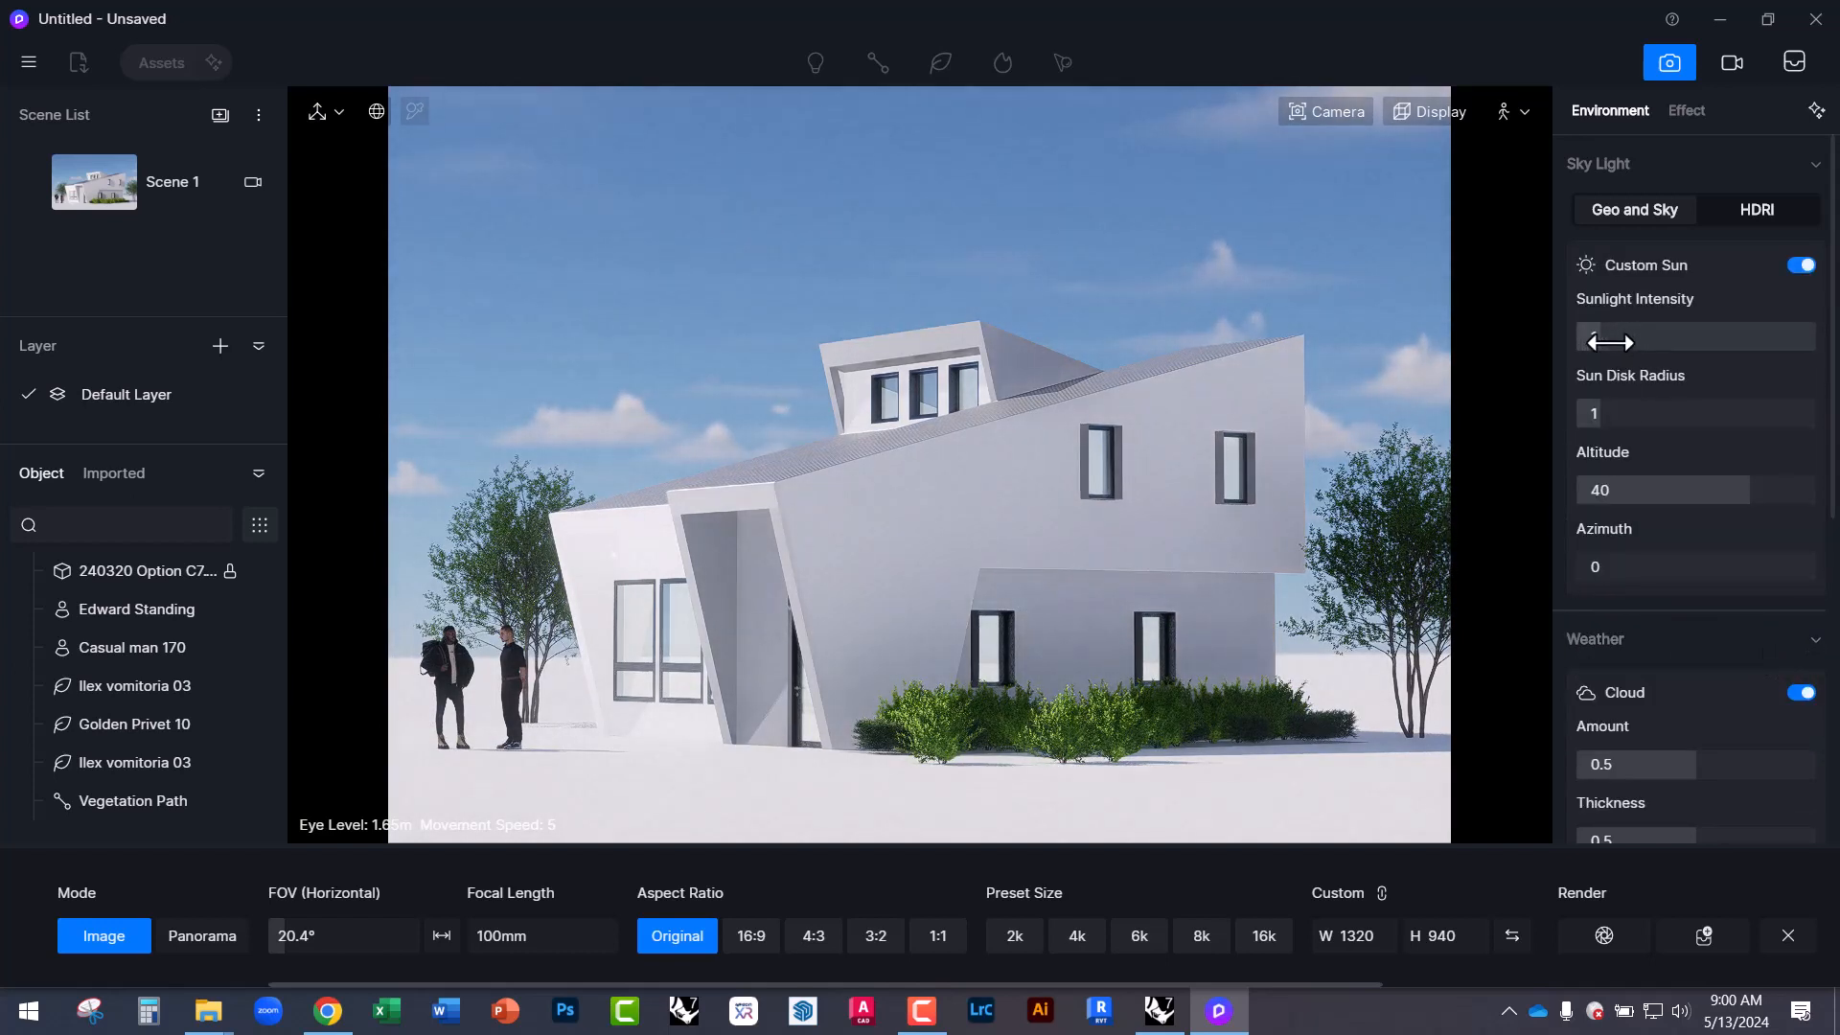
mouse_move(1610, 342)
left_mouse_down()
mouse_move(1662, 342)
mouse_move(1599, 338)
left_mouse_up()
left_click_drag(1610, 414, 1657, 417)
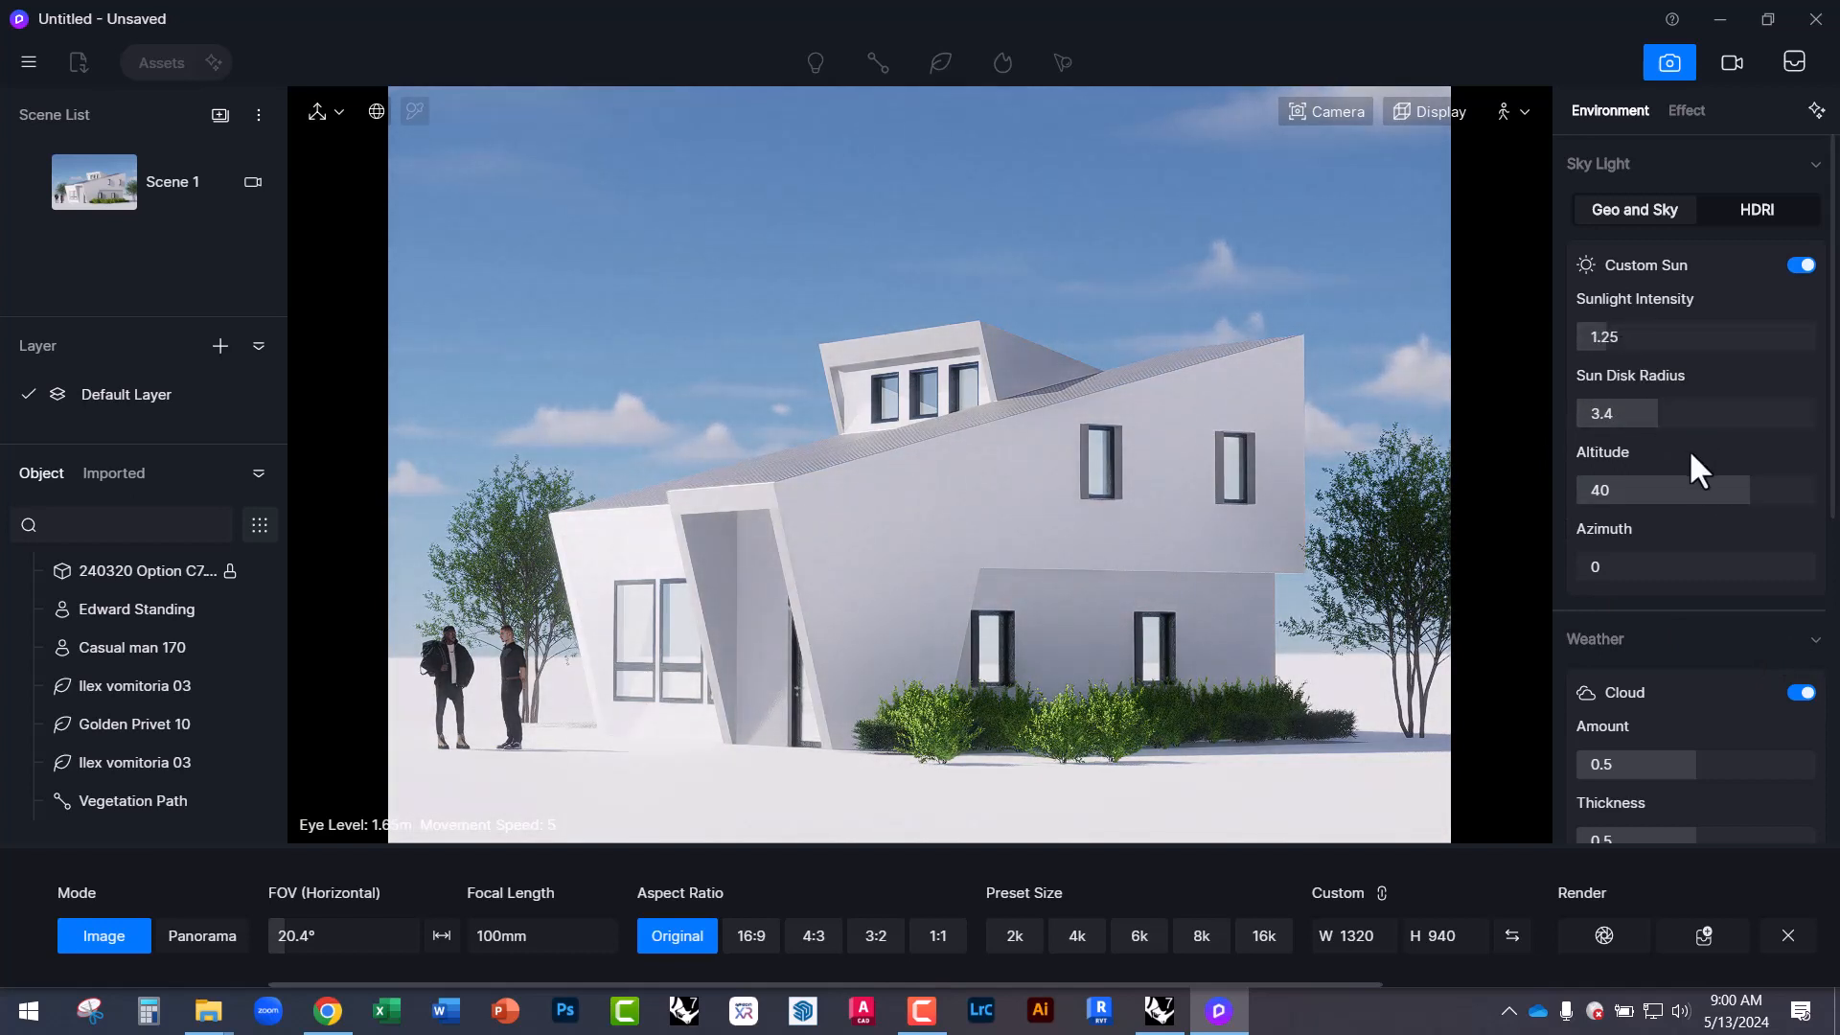
Set the custom sun altitude to 15.3 and azimuth to 284.4.
mouse_move(1734, 497)
left_mouse_down()
mouse_move(1677, 497)
mouse_move(1725, 498)
left_mouse_up()
left_click_drag(1581, 565, 1625, 566)
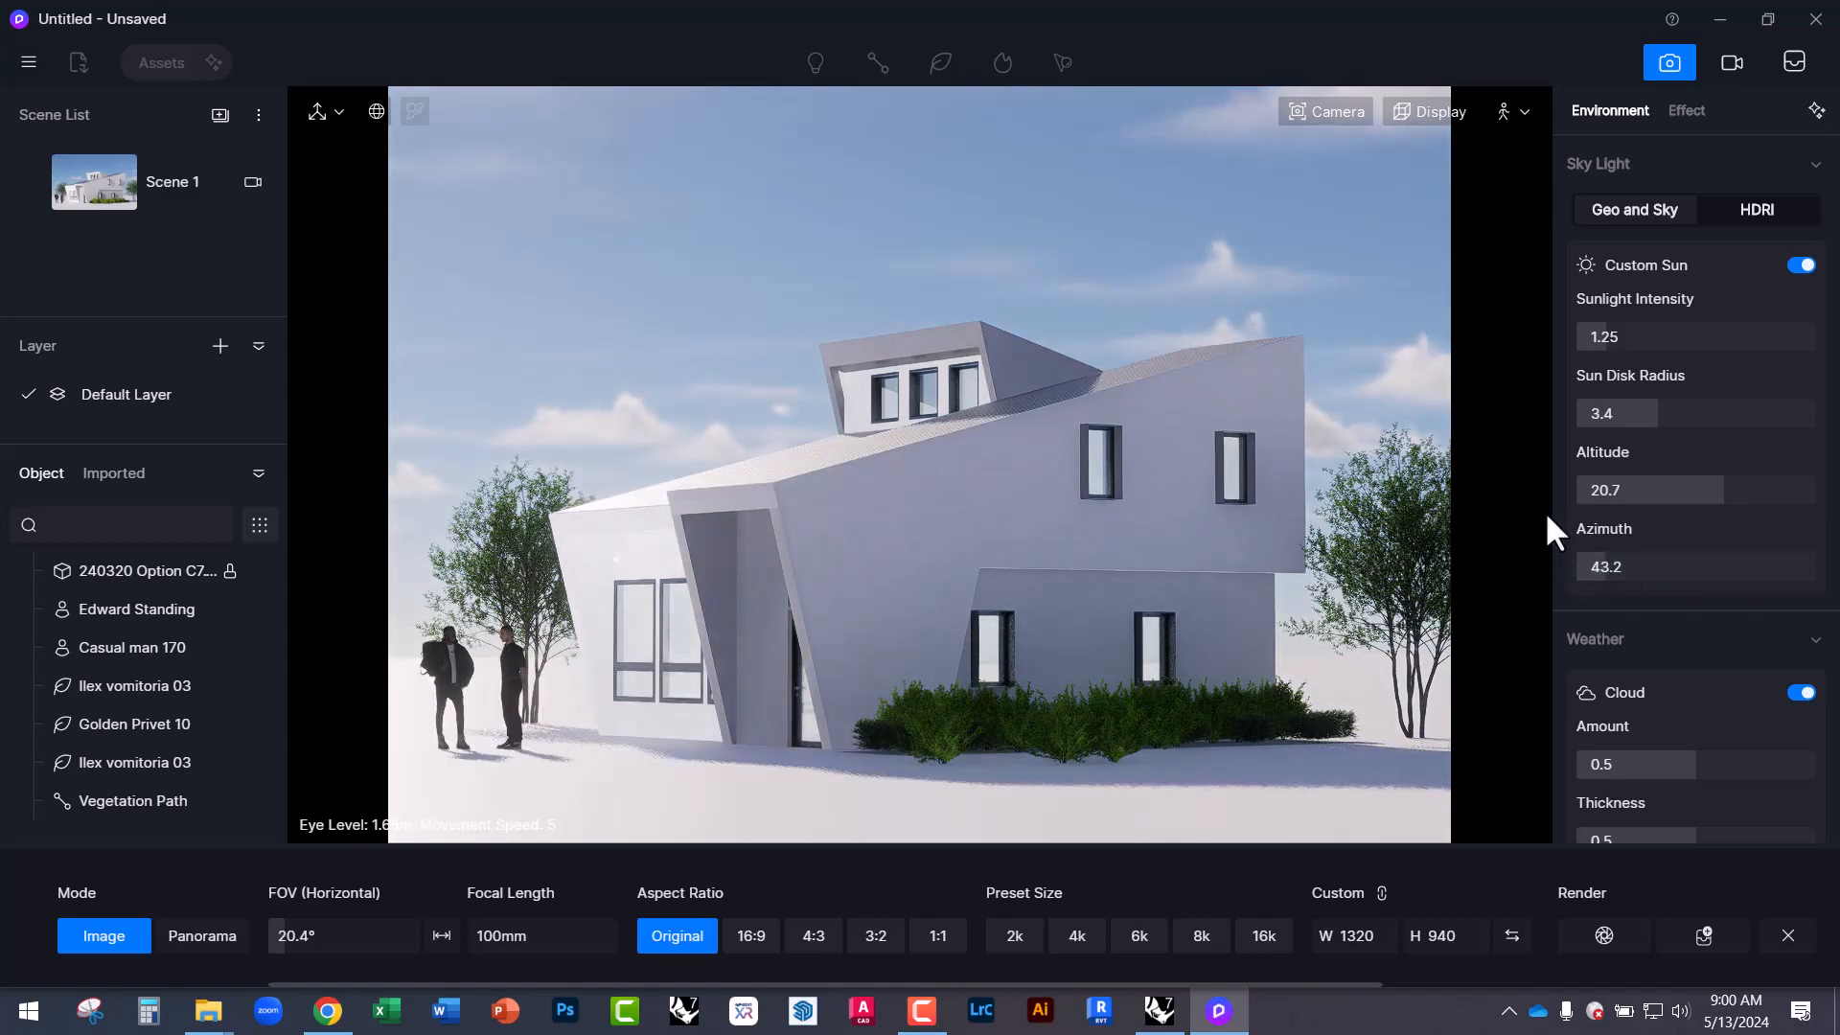
mouse_move(1701, 489)
left_mouse_down()
mouse_move(1672, 489)
mouse_move(1716, 492)
left_mouse_up()
left_click_drag(1610, 565, 1766, 570)
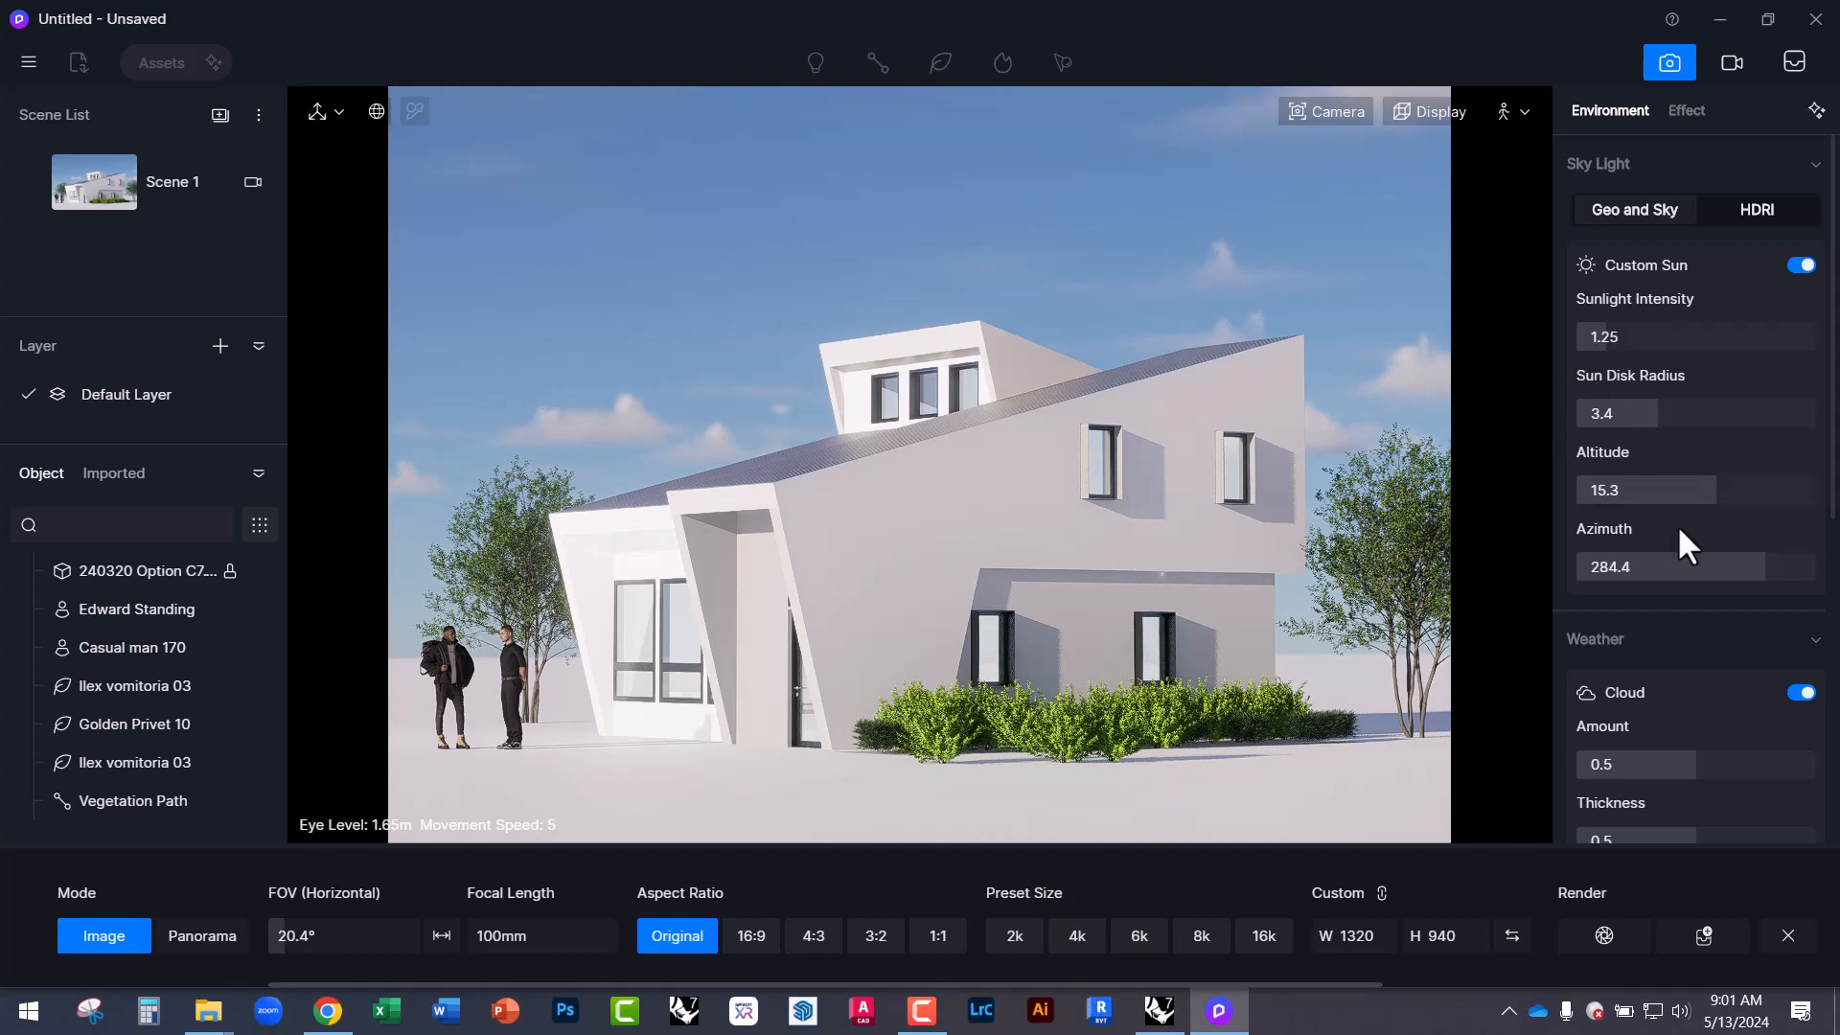
Lower the sun to altitude 3.6 at azimuth 201.6, keeping the 1320 × 940 landscape output.
left_click_drag(1705, 494, 1593, 490)
mouse_move(1711, 569)
left_mouse_down()
mouse_move(1729, 569)
mouse_move(1689, 569)
mouse_move(1709, 570)
left_mouse_up()
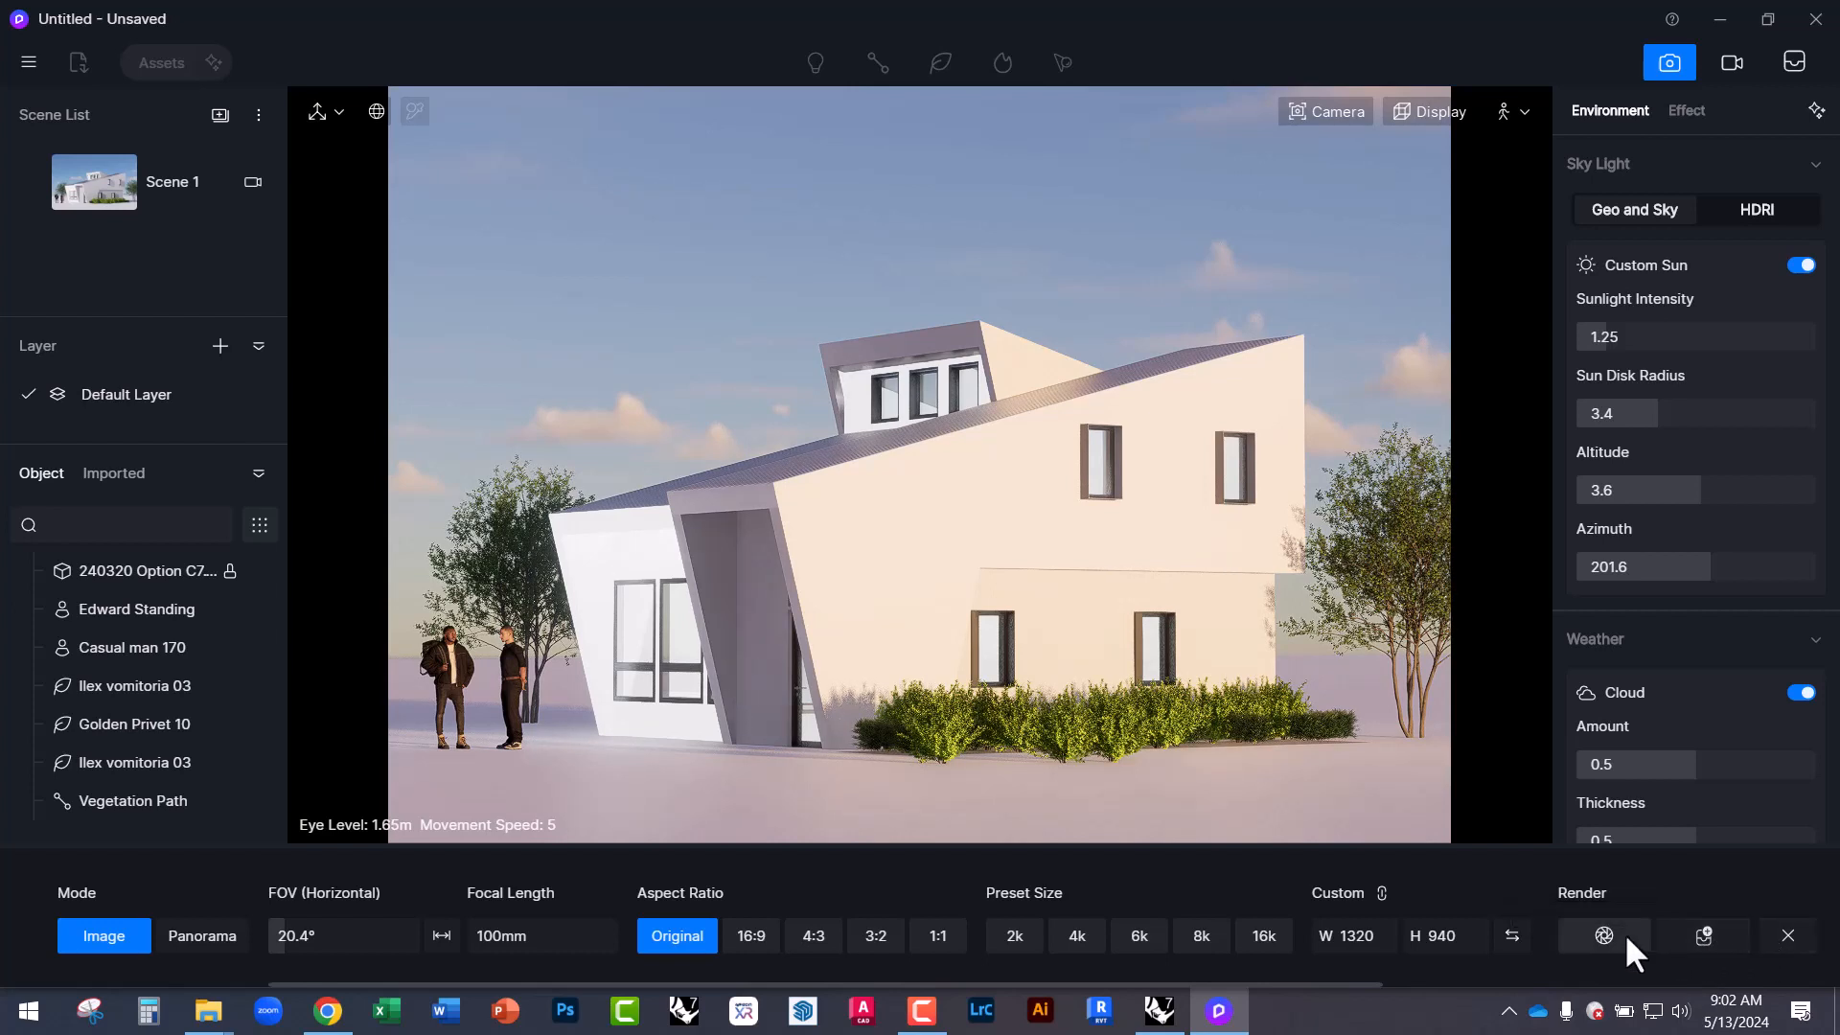
left_click(1510, 940)
left_click(1510, 940)
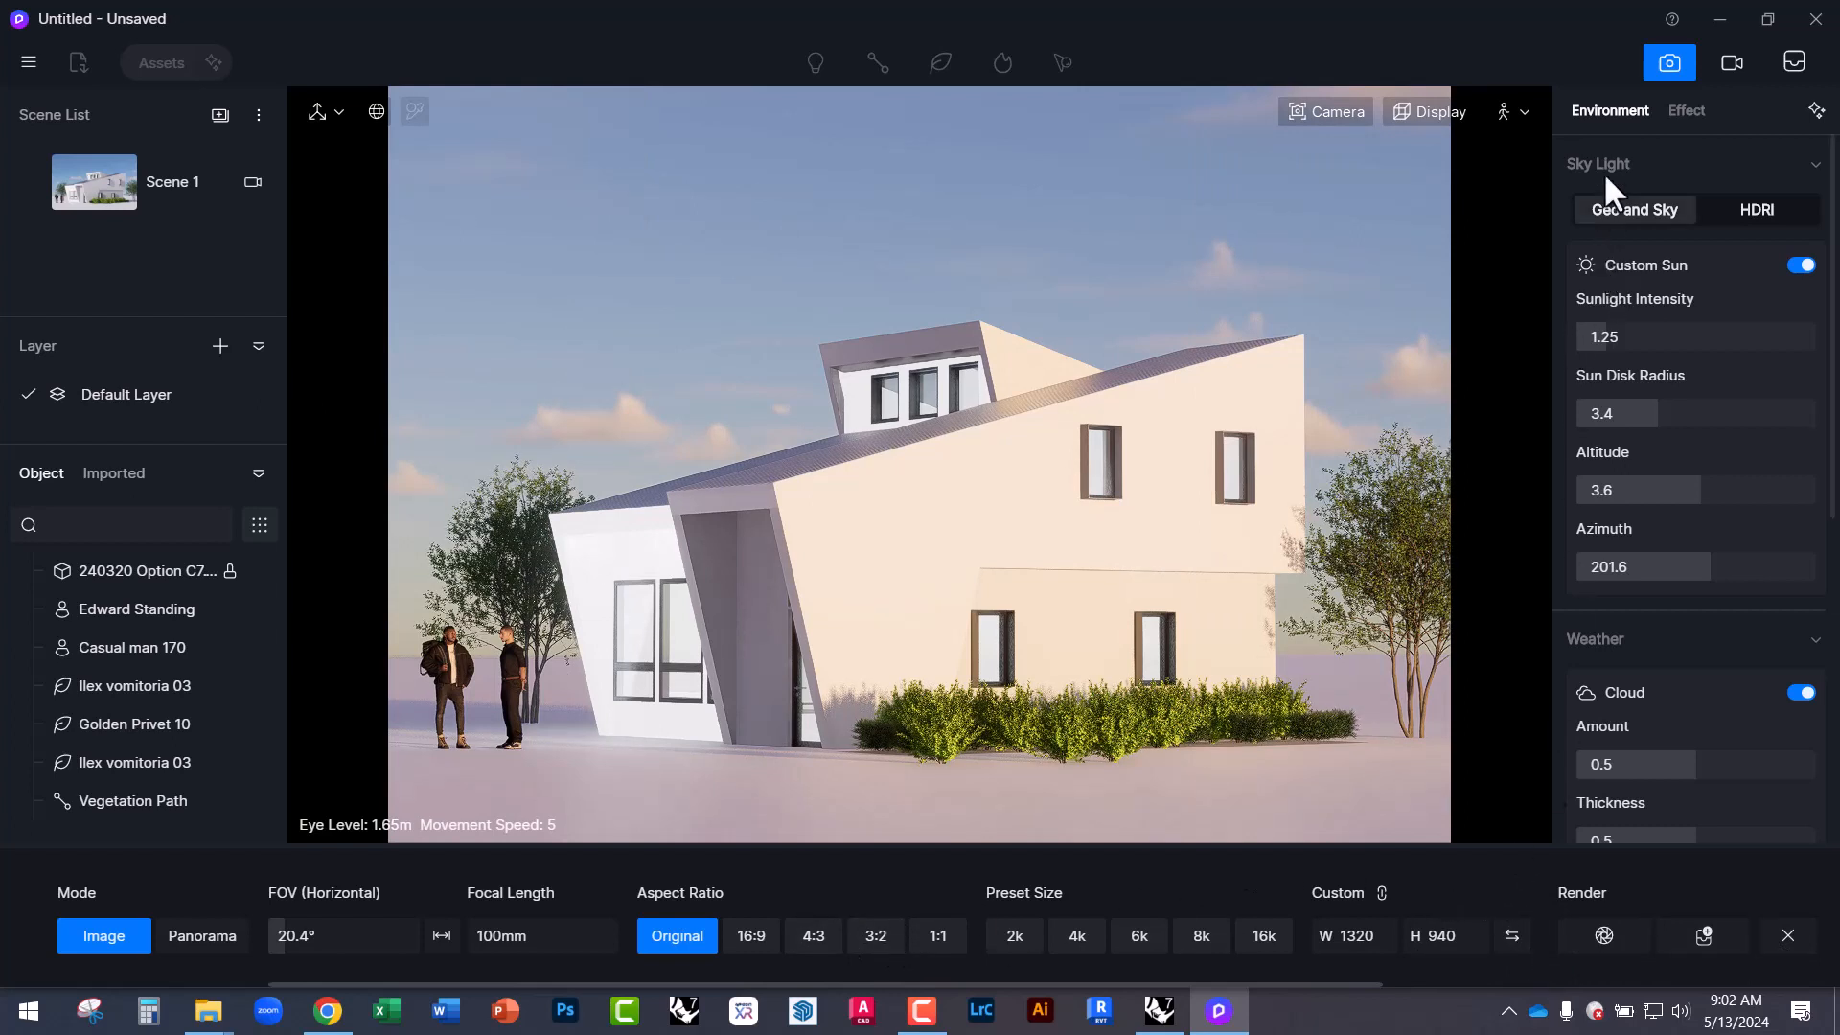
left_click(1692, 111)
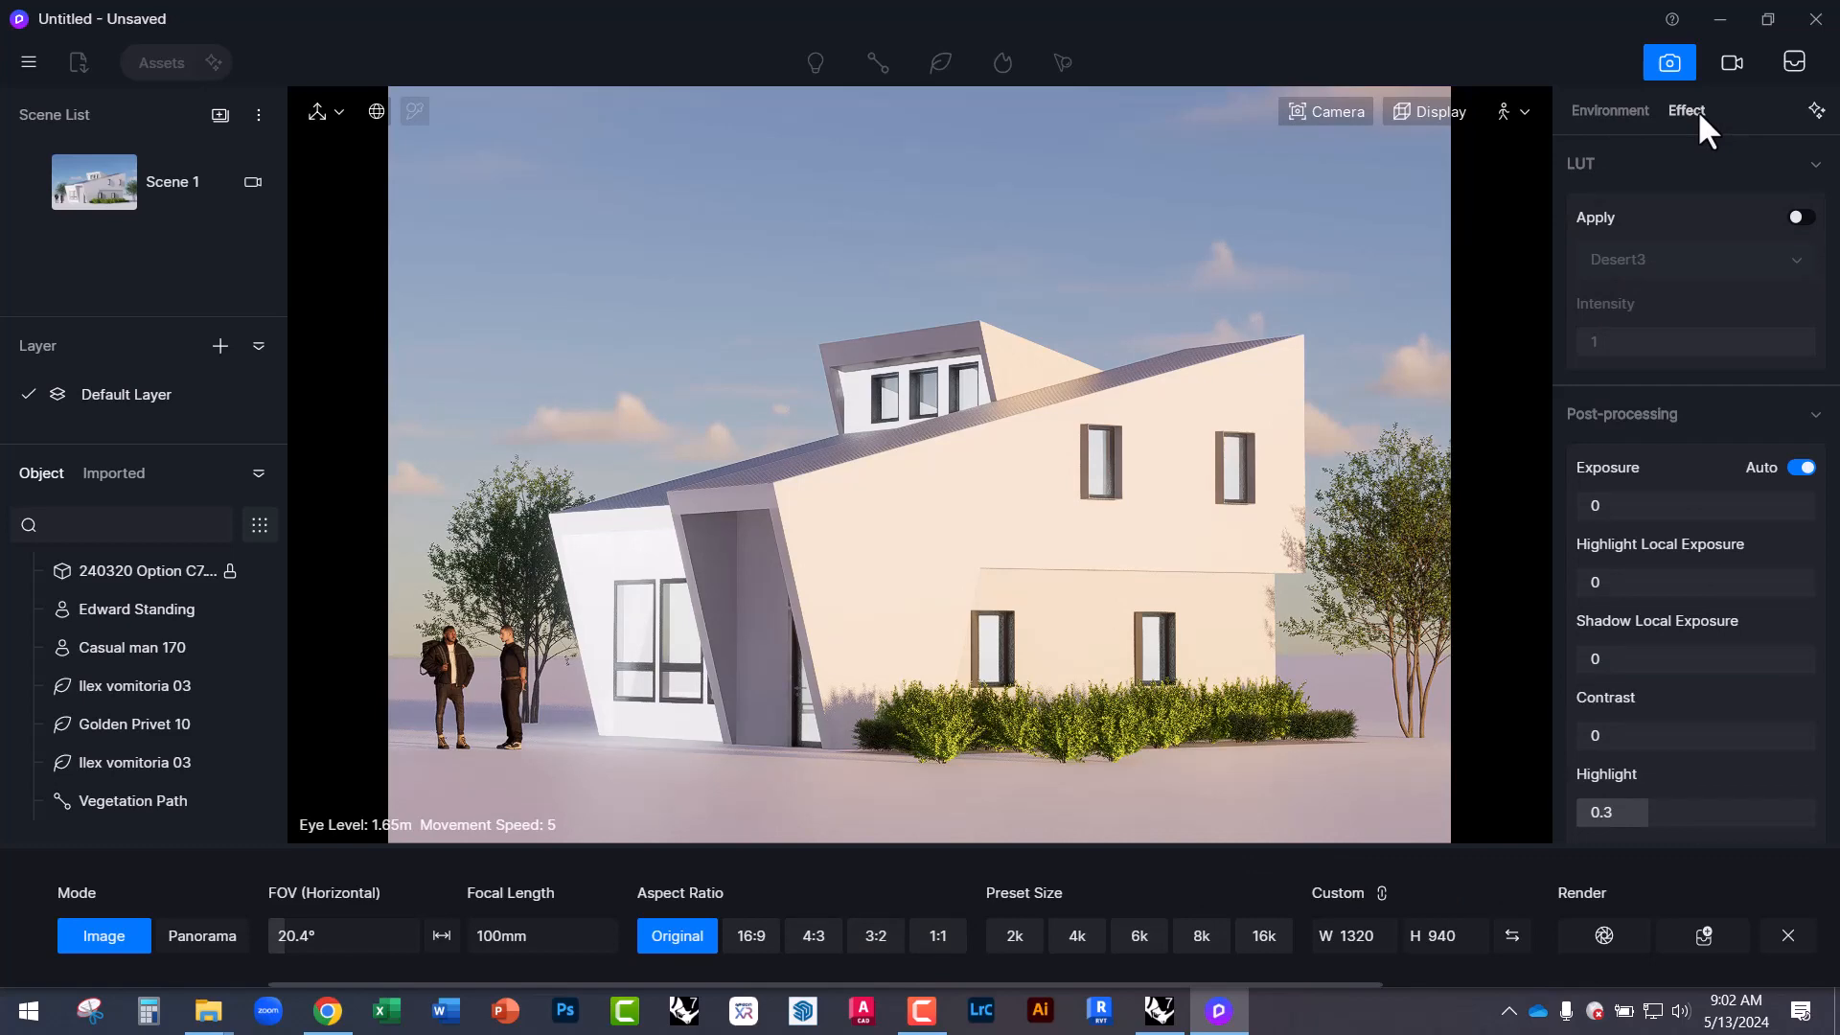
Test darker manual exposure, restore auto exposure, and adjust white balance to 6673 with a slight tint.
left_click(1800, 467)
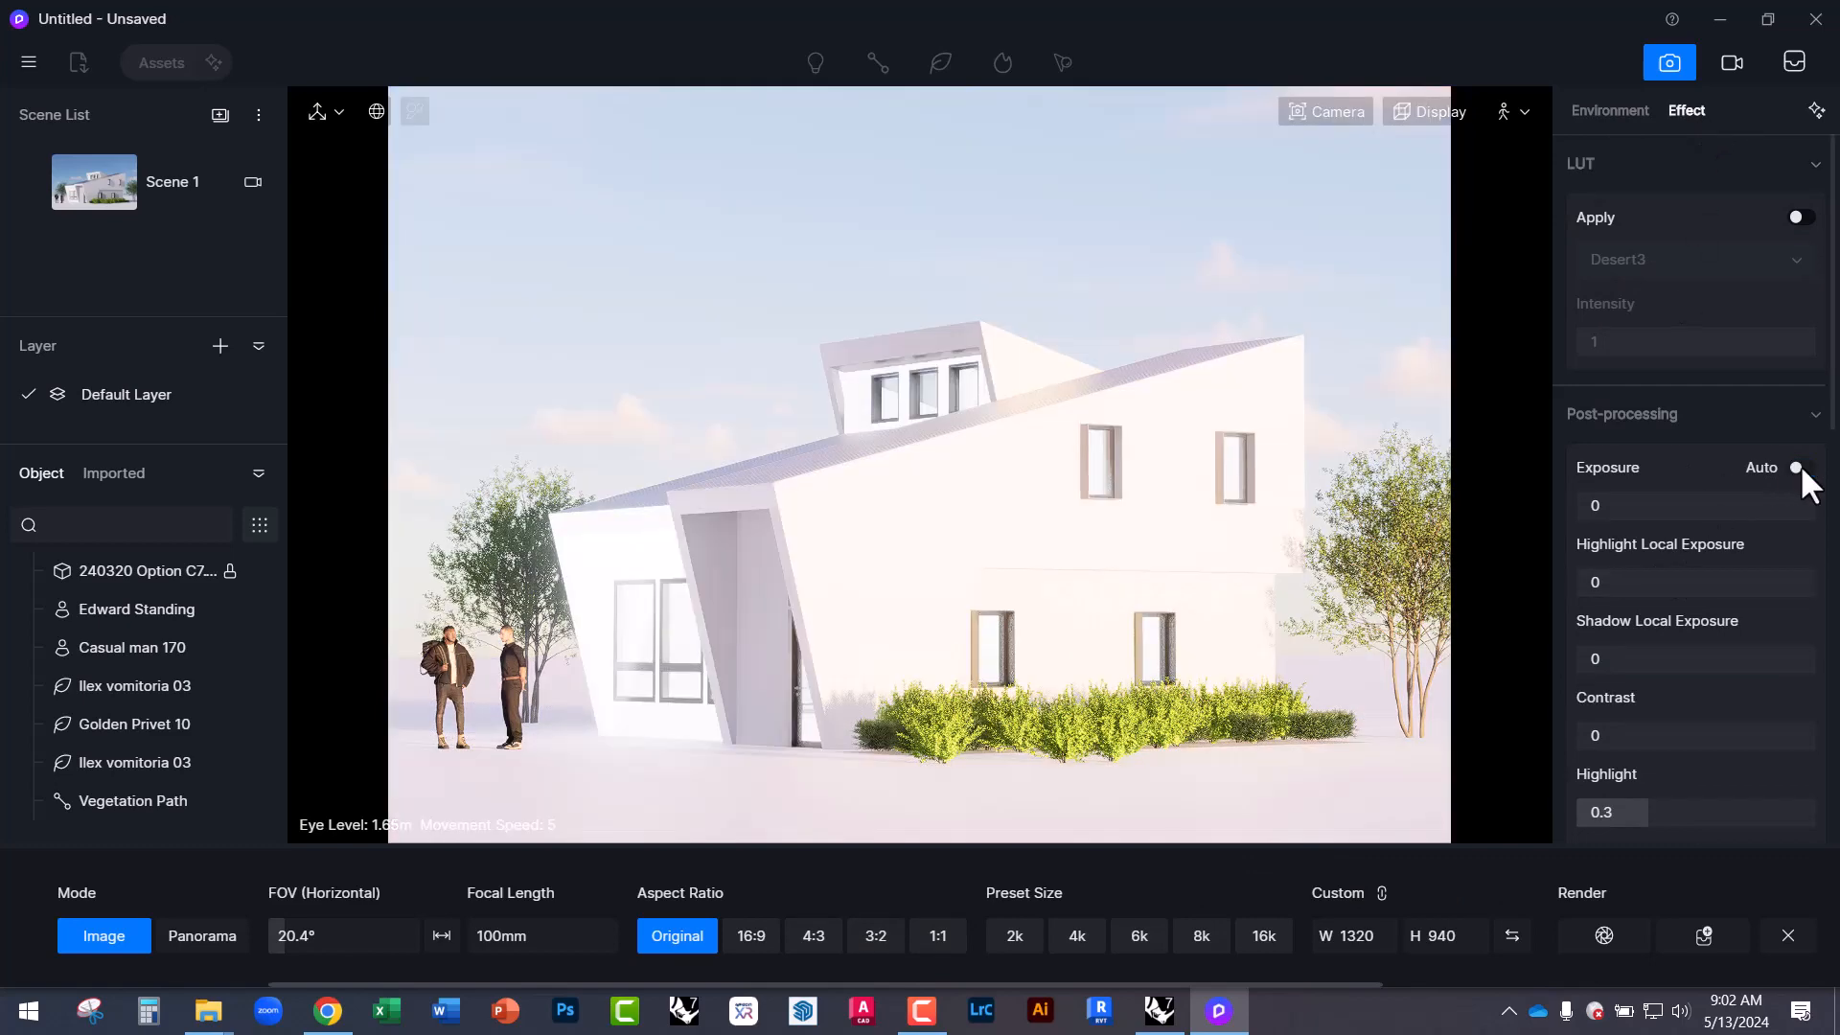
left_click_drag(1591, 511, 1696, 514)
left_click(1798, 468)
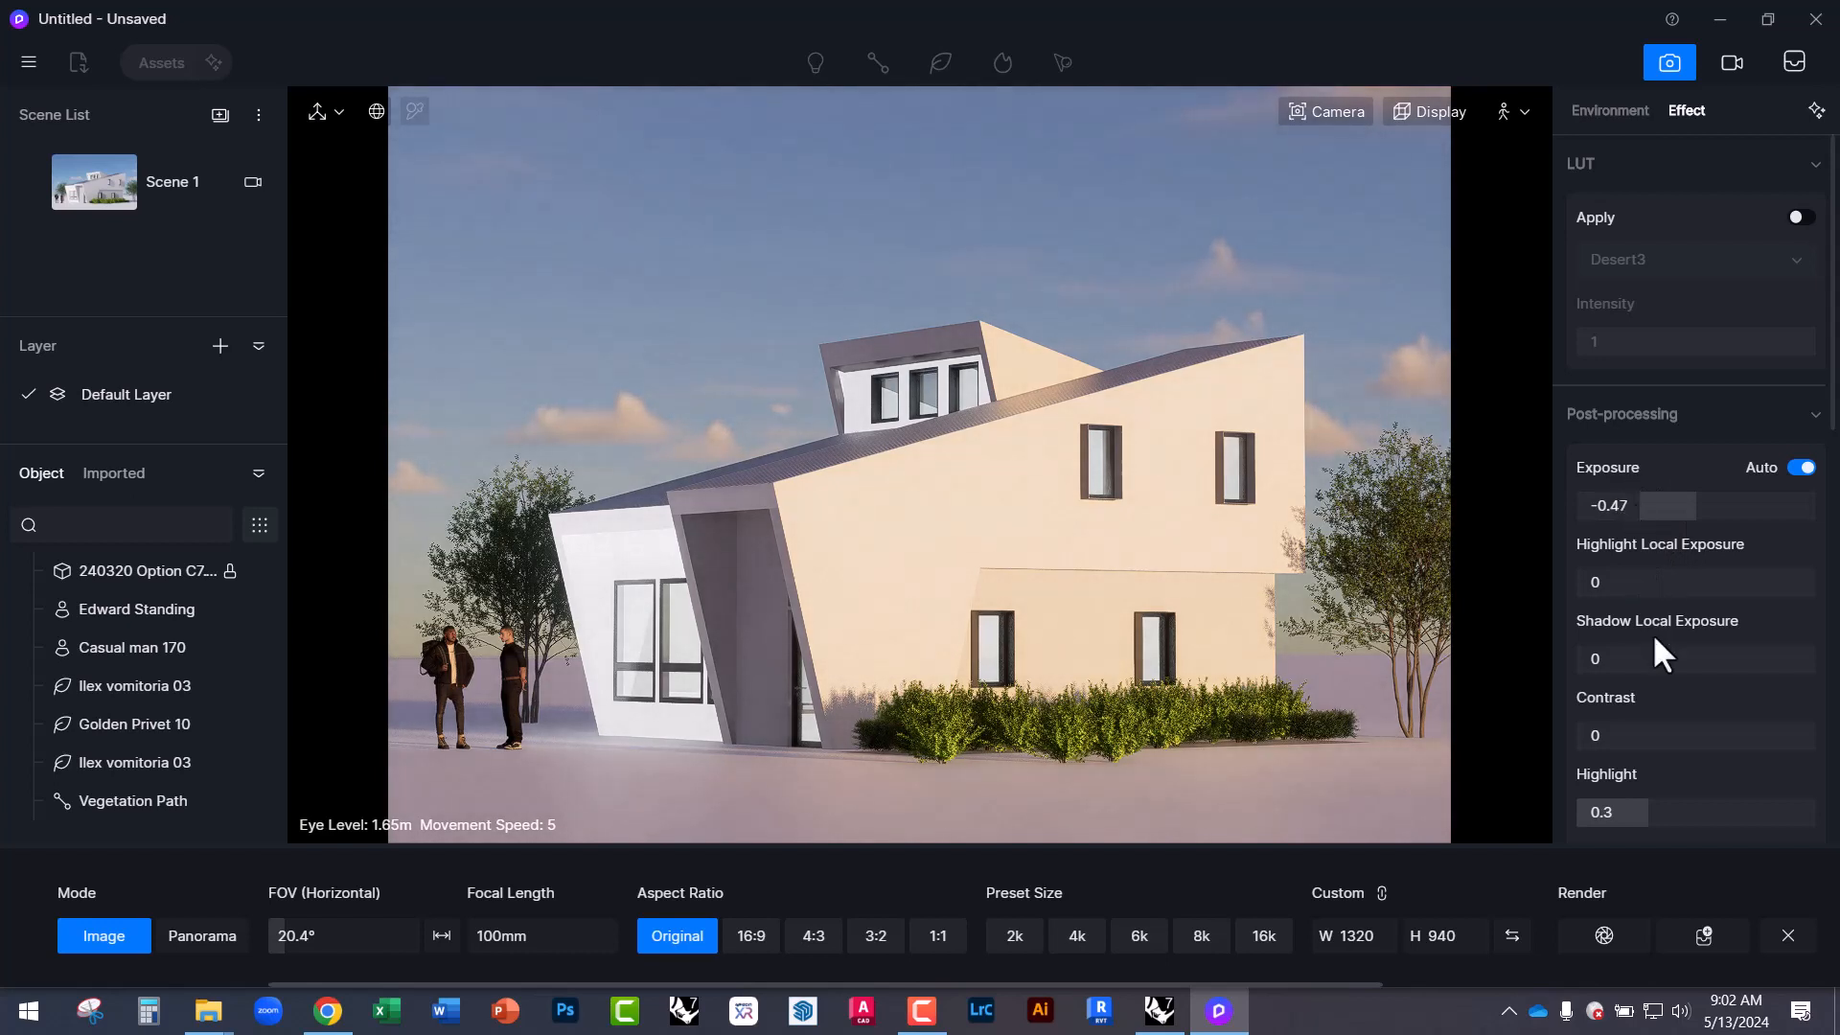
scroll(1677, 709, "down", 3)
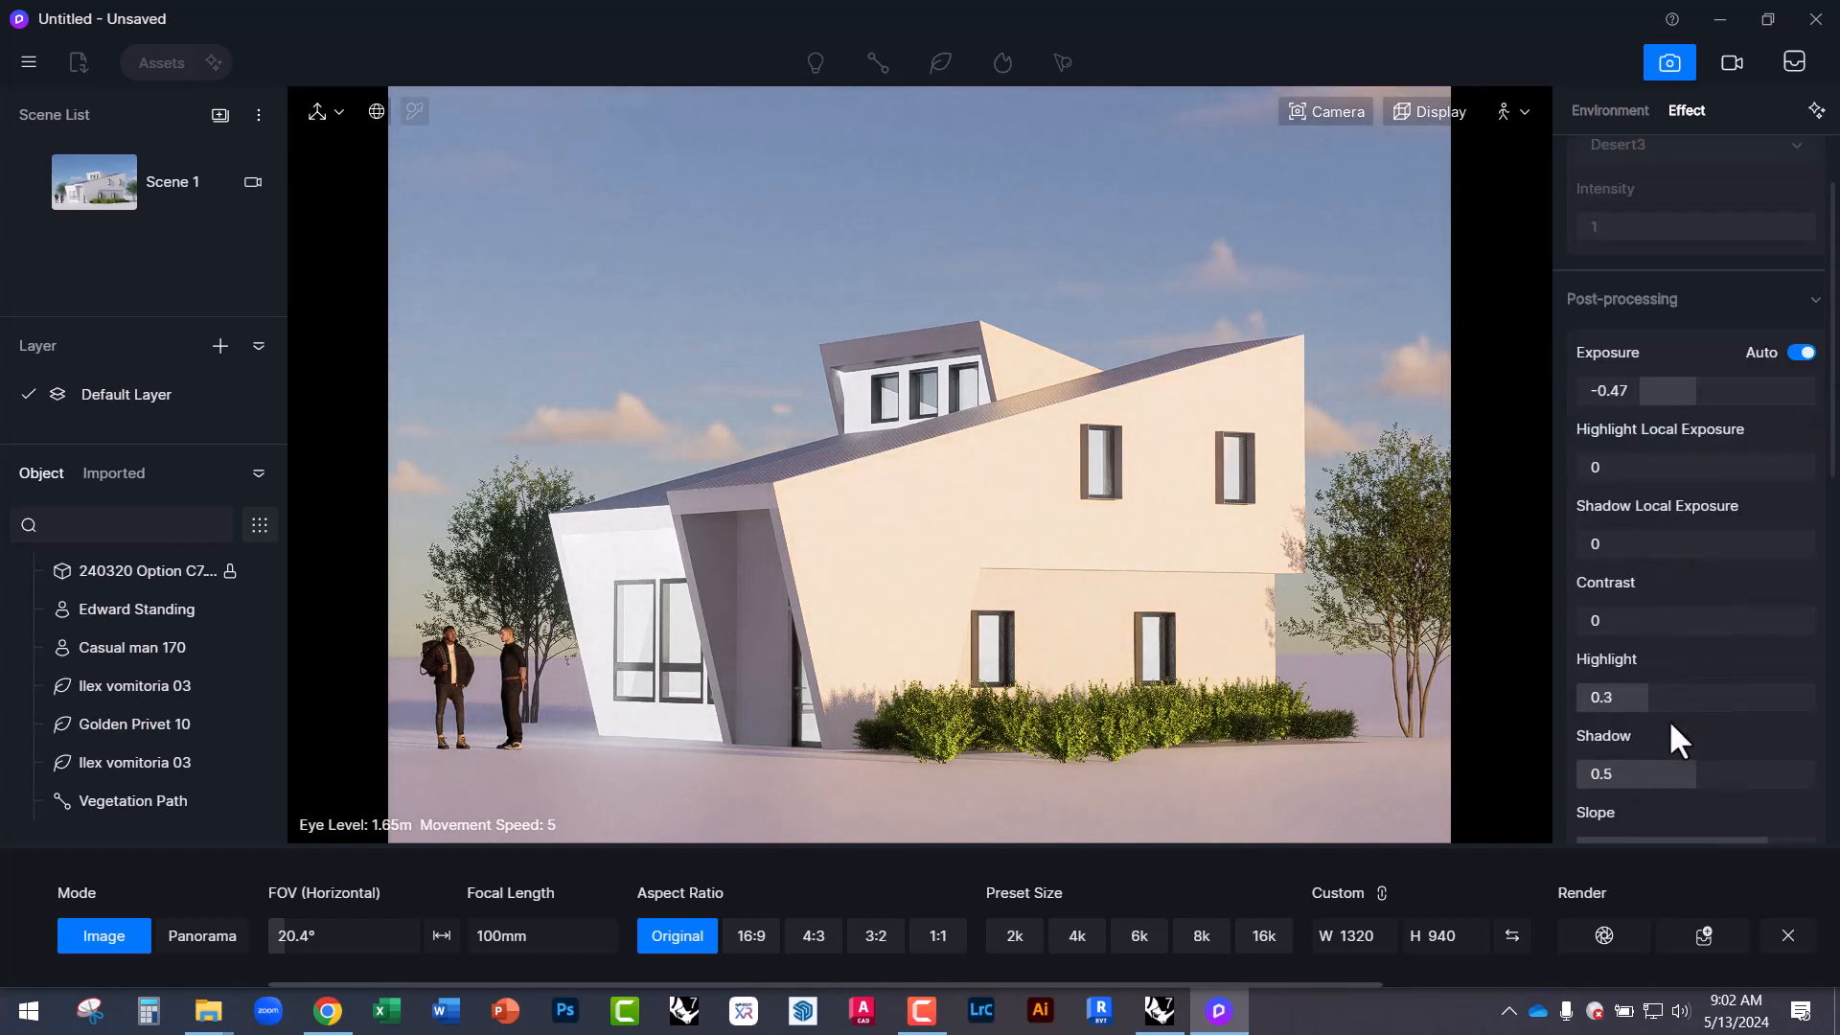
scroll(1710, 755, "down", 1)
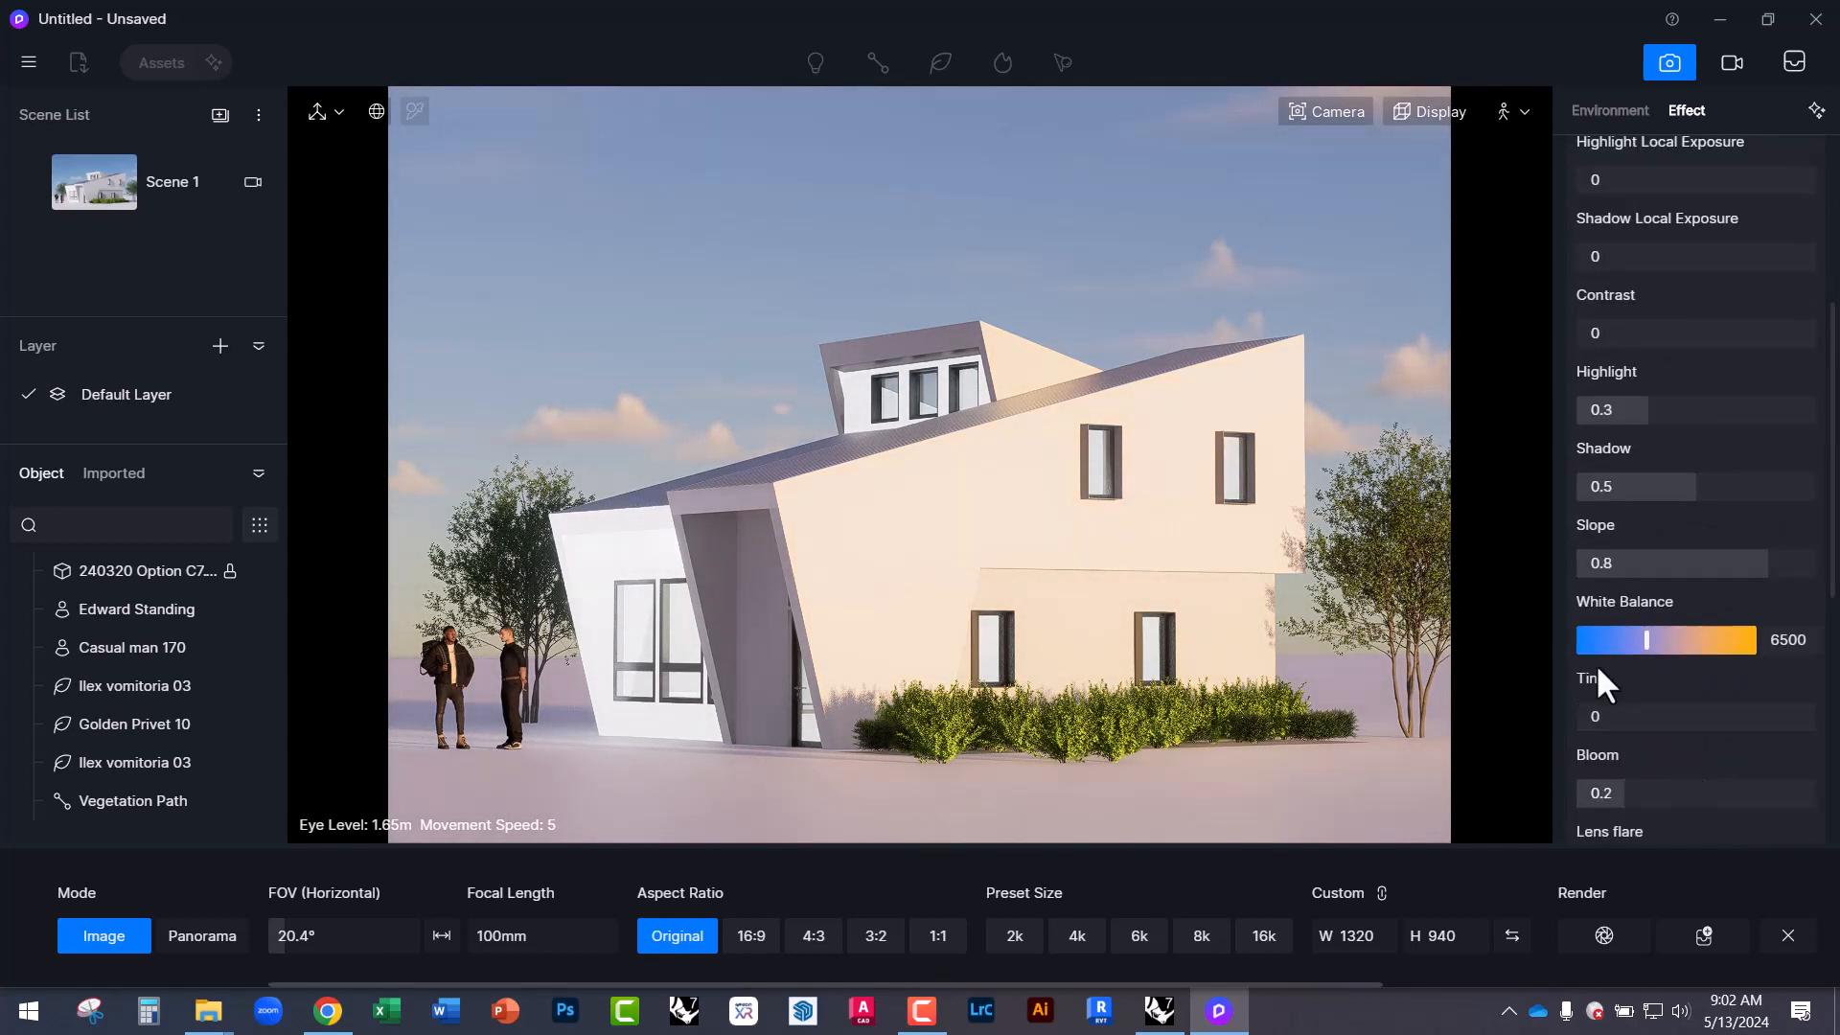
mouse_move(1647, 638)
left_mouse_down()
mouse_move(1599, 638)
mouse_move(1704, 640)
mouse_move(1650, 642)
left_mouse_up()
scroll(1669, 834, "down", 2)
left_click_drag(1585, 606, 1696, 605)
Set bloom to 0.2 and saturation to -0.17, leaving vignette at 0.
scroll(1641, 775, "down", 5)
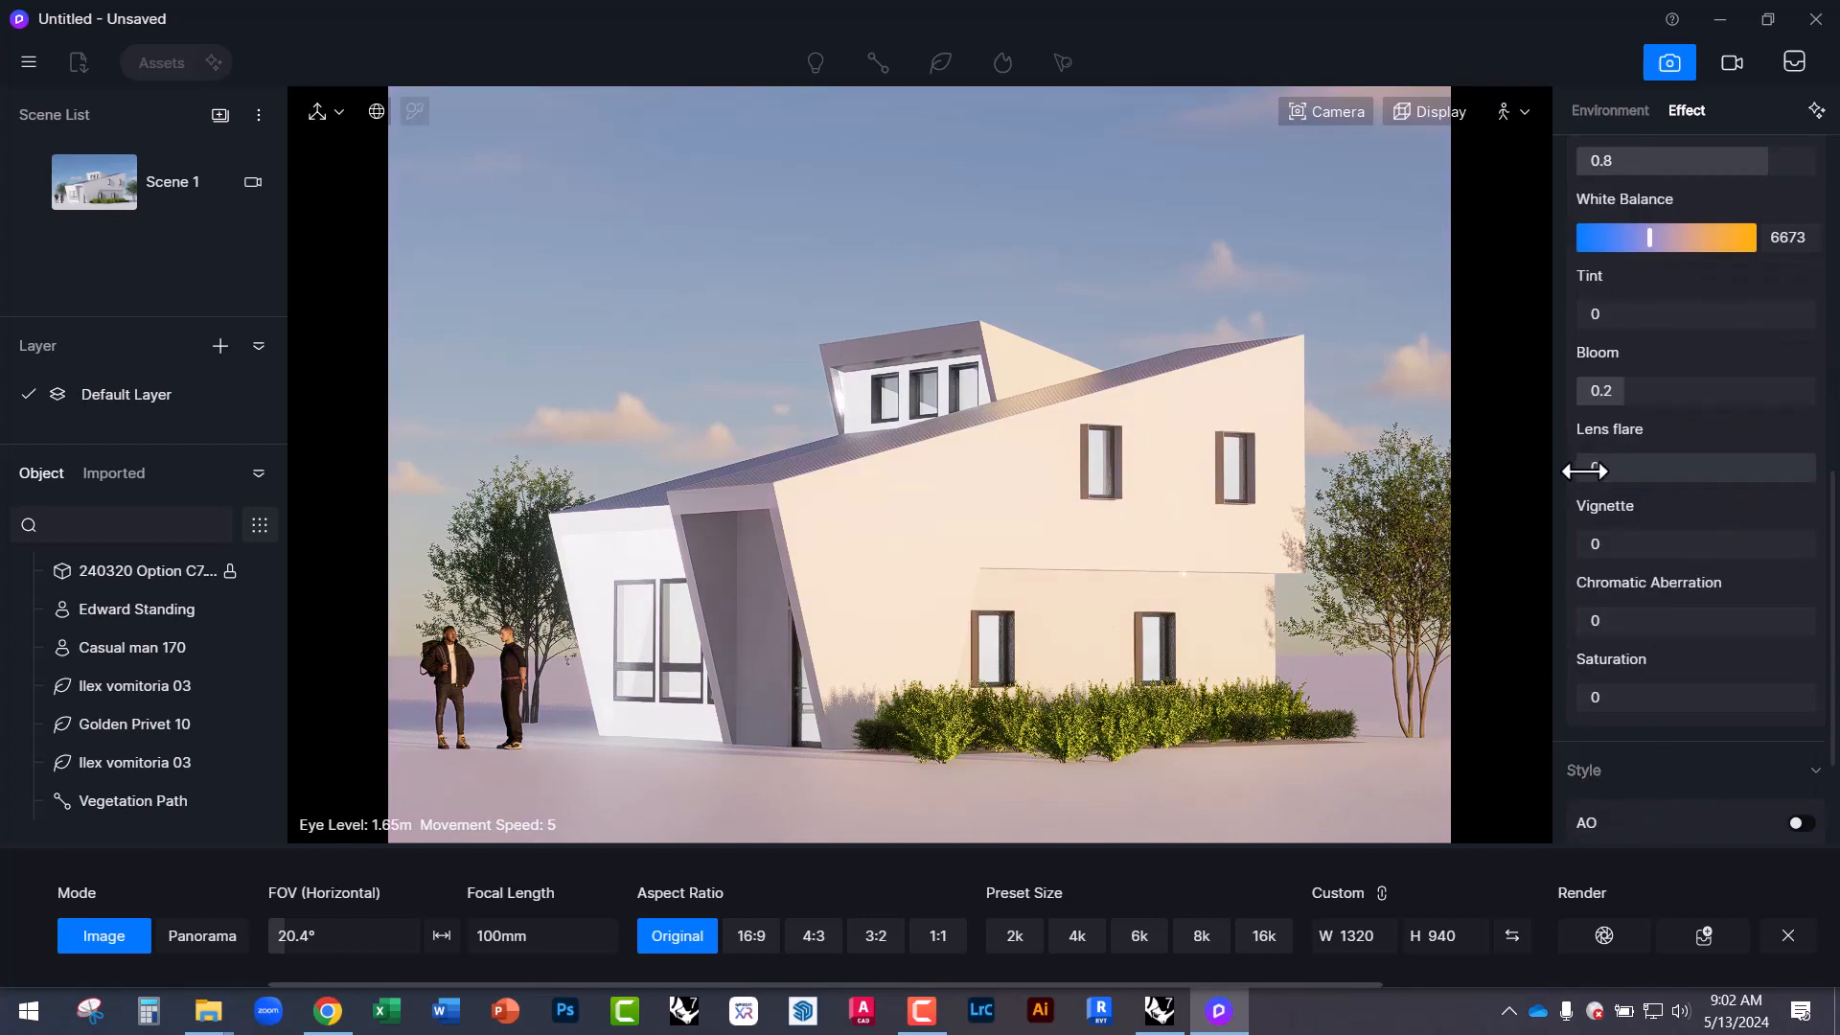
mouse_move(1585, 467)
left_mouse_down()
mouse_move(1702, 467)
mouse_move(1578, 467)
left_mouse_up()
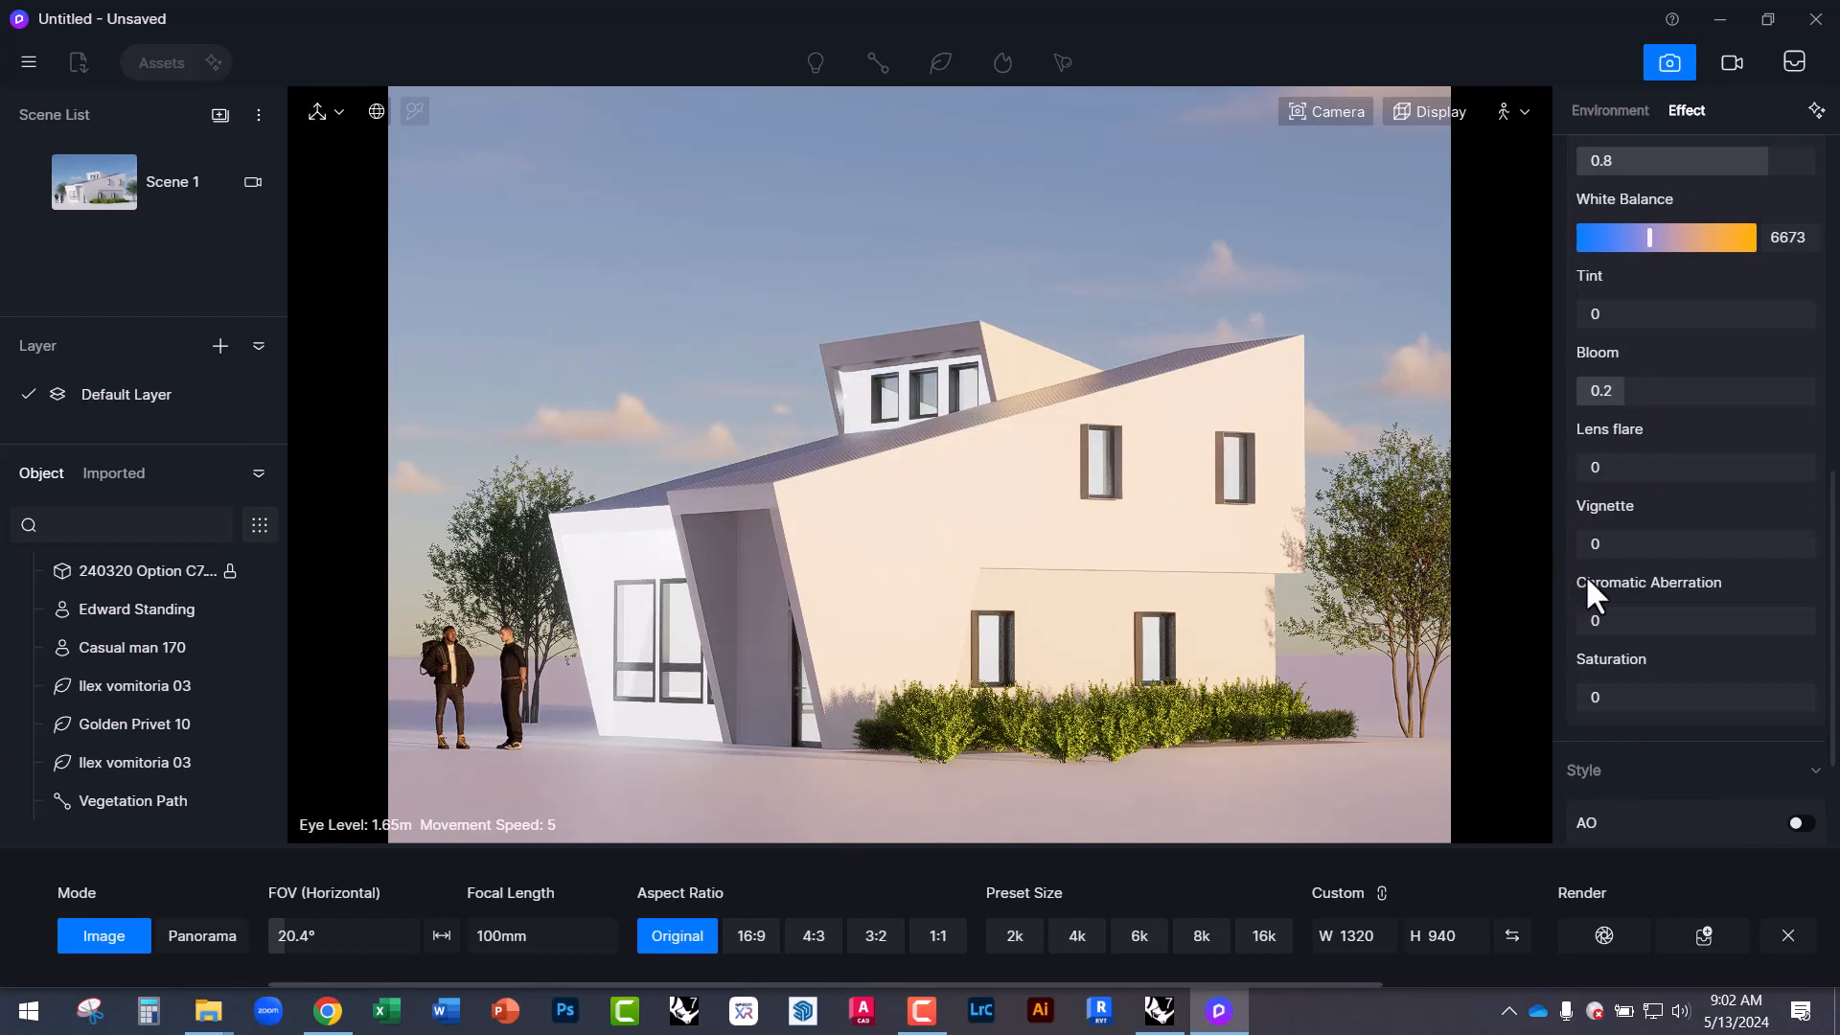
left_click_drag(1620, 697, 1672, 710)
scroll(1652, 742, "down", 3)
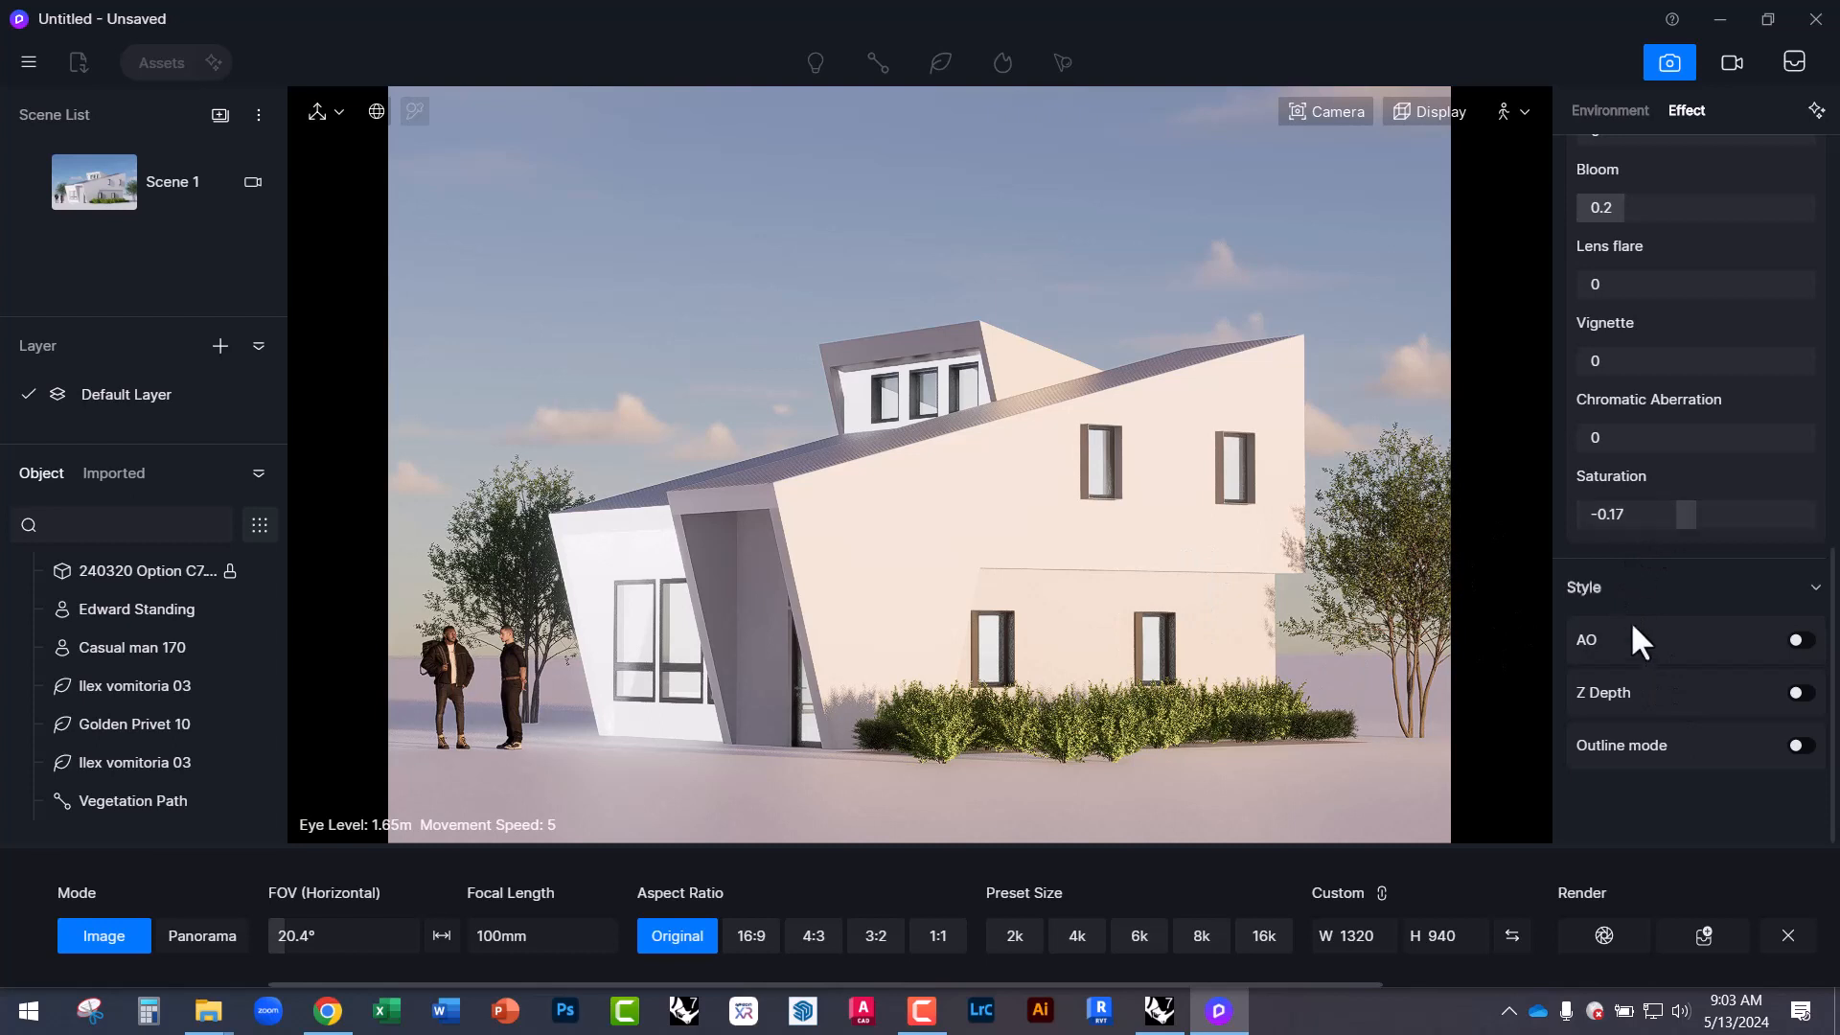
scroll(1633, 625, "up", 3)
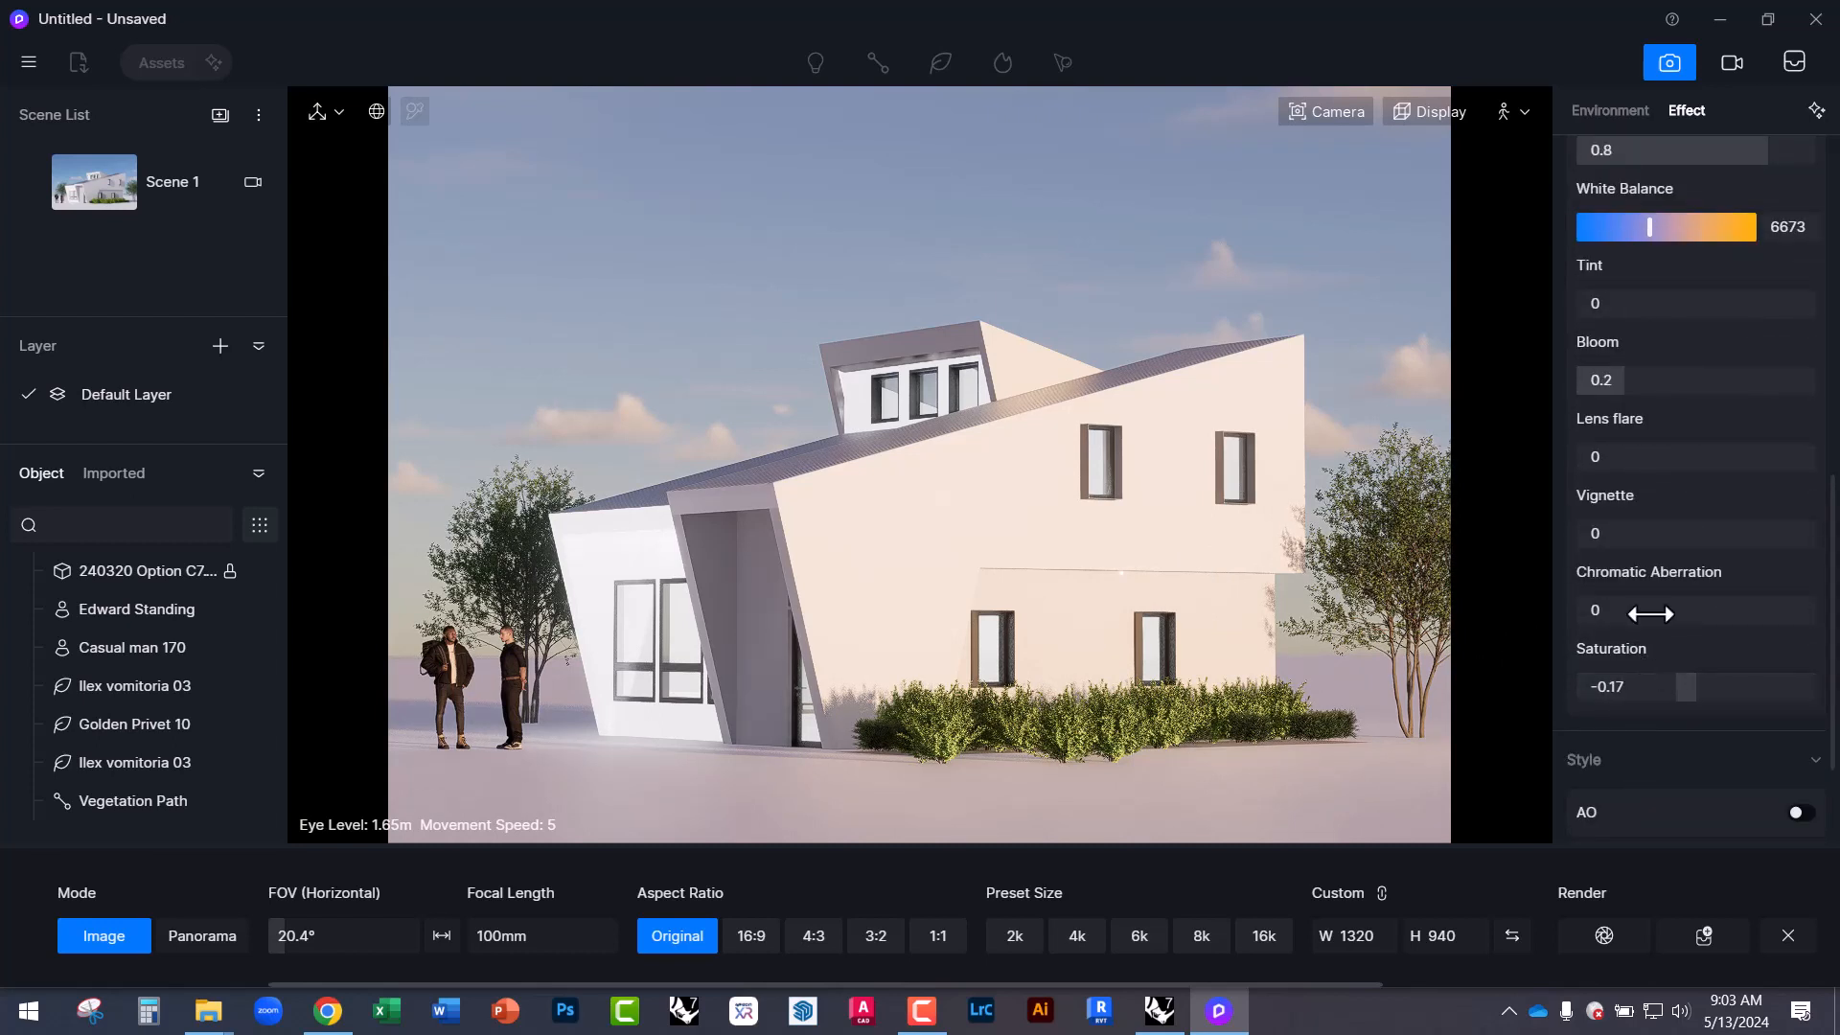
mouse_move(1593, 534)
left_mouse_down()
mouse_move(1782, 542)
mouse_move(1572, 538)
left_mouse_up()
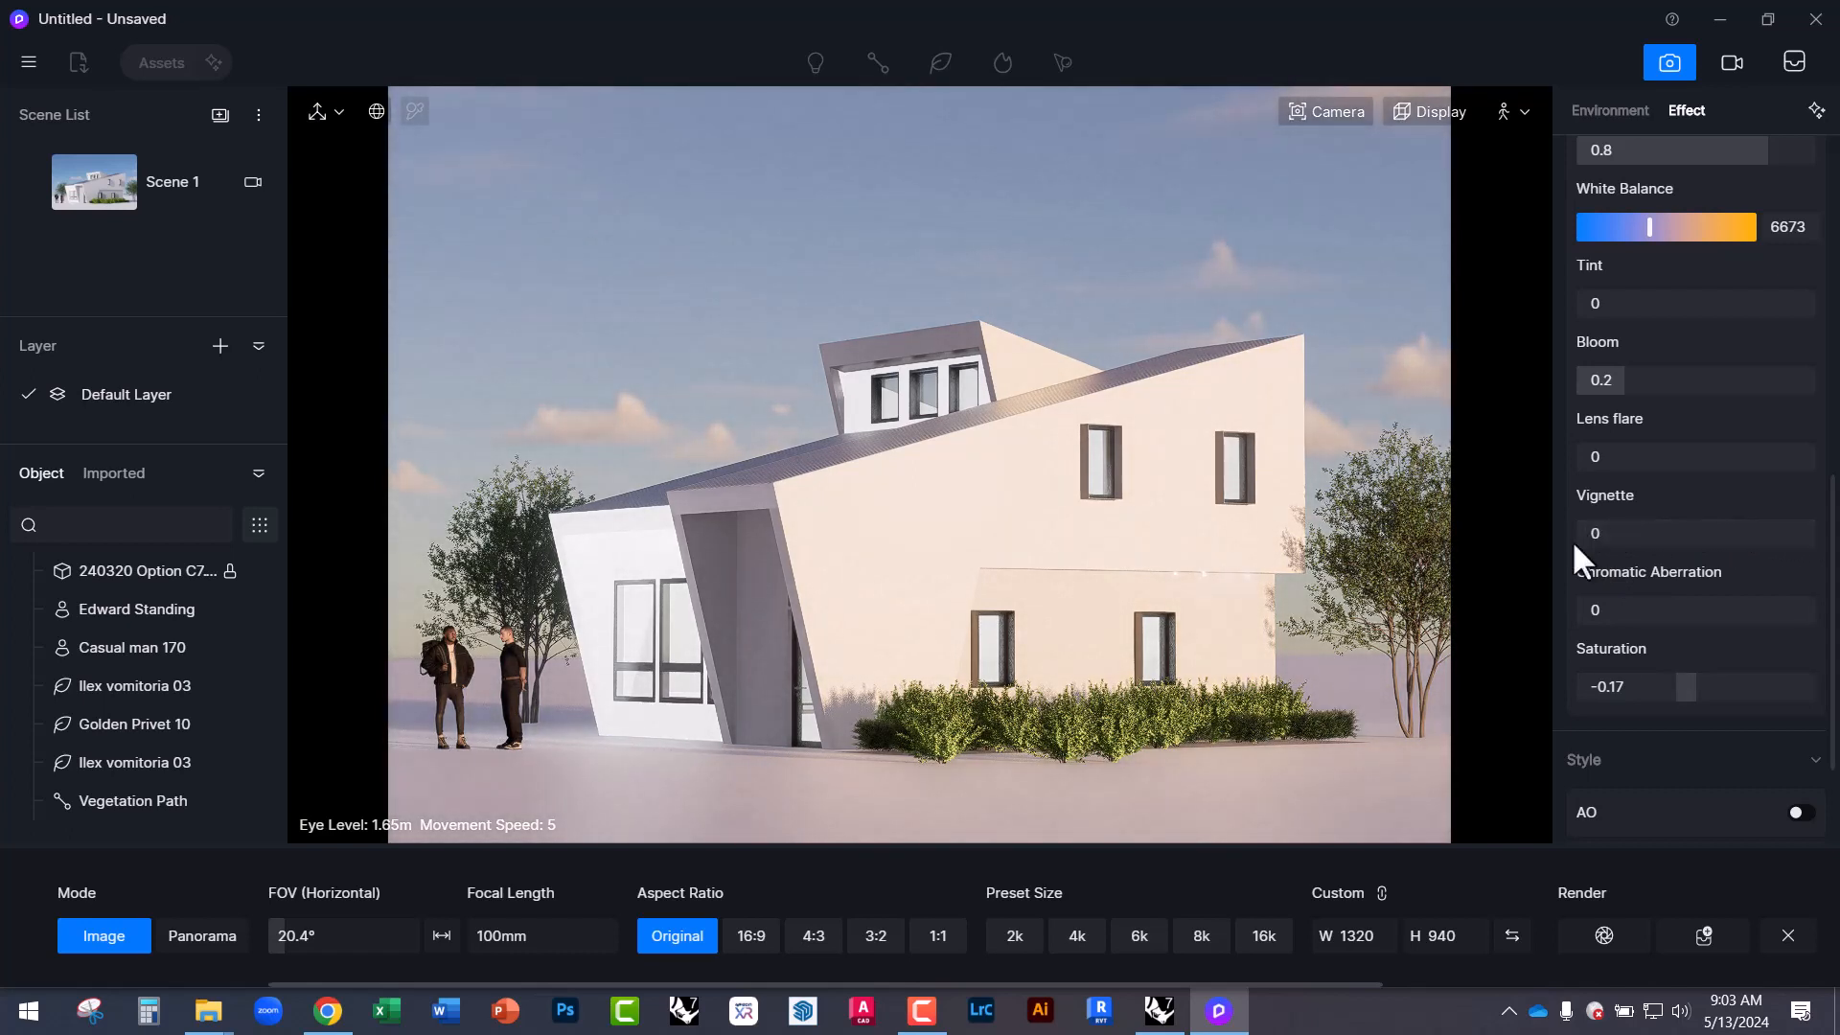
scroll(1632, 792, "down", 1)
scroll(1630, 791, "down", 1)
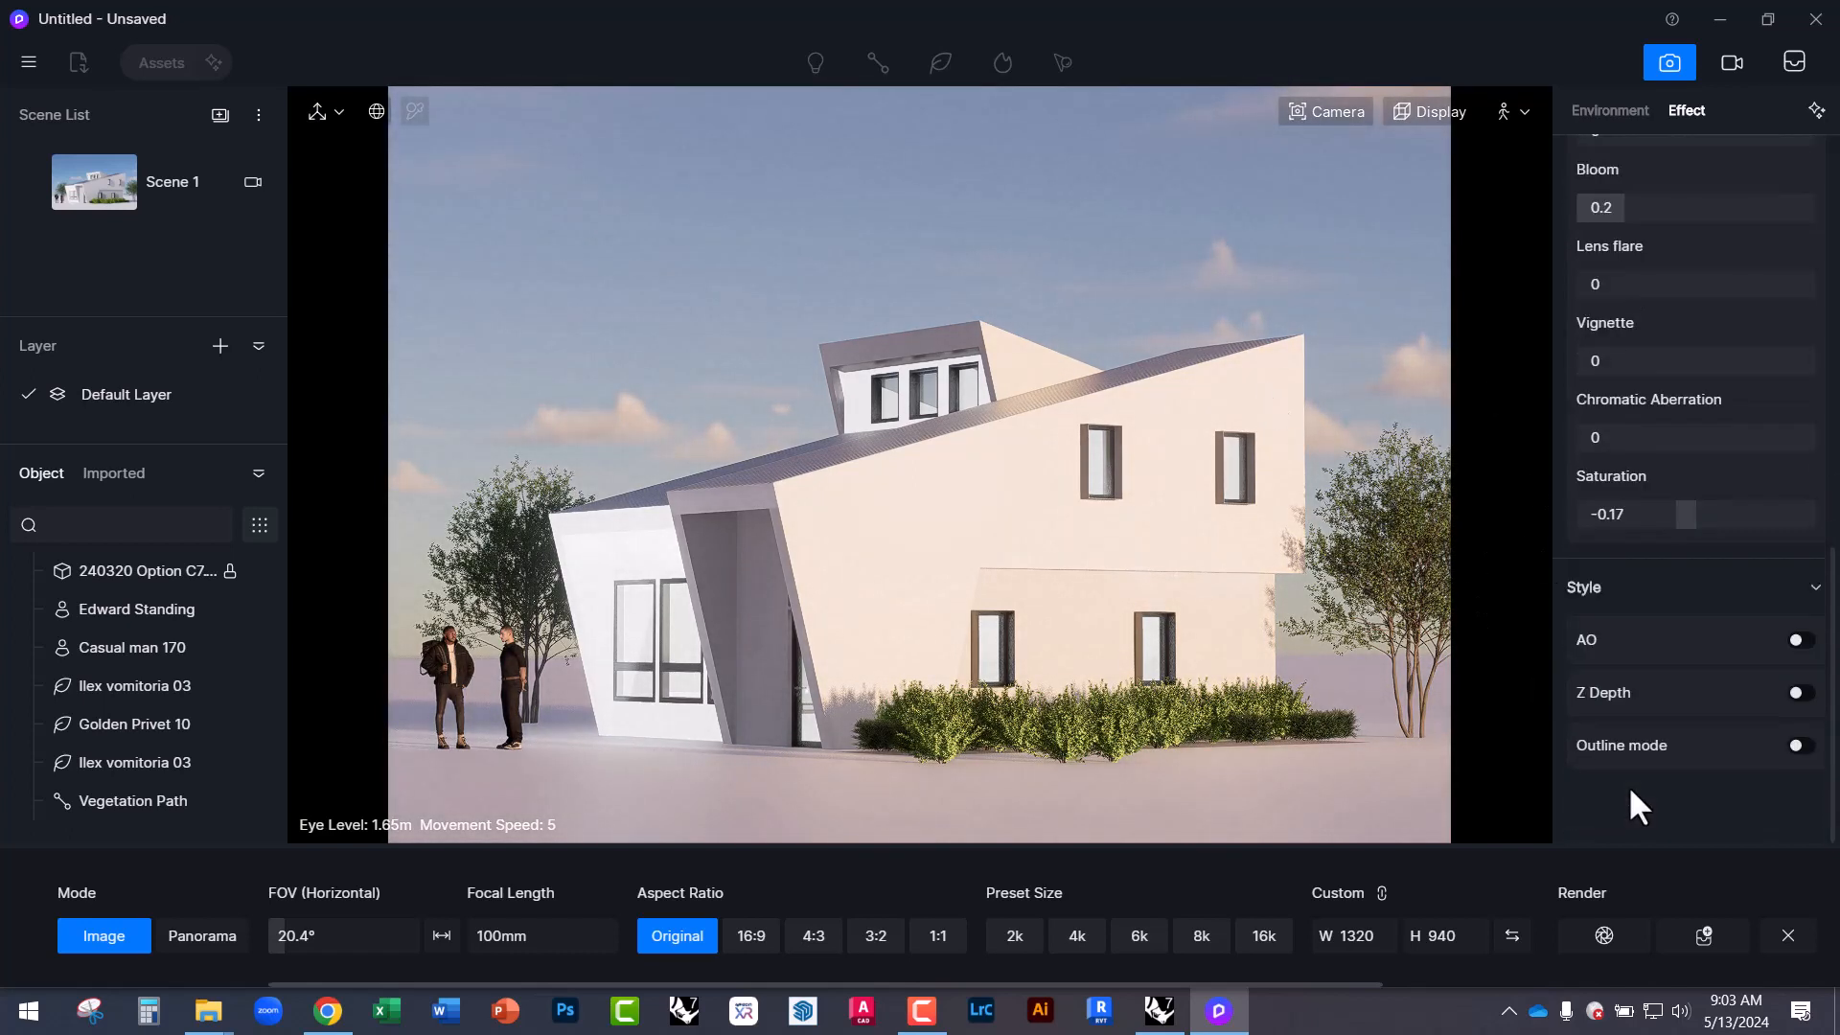
Turn on Outline style, thin the lines, and adjust both line widths in the line settings.
left_click(1796, 745)
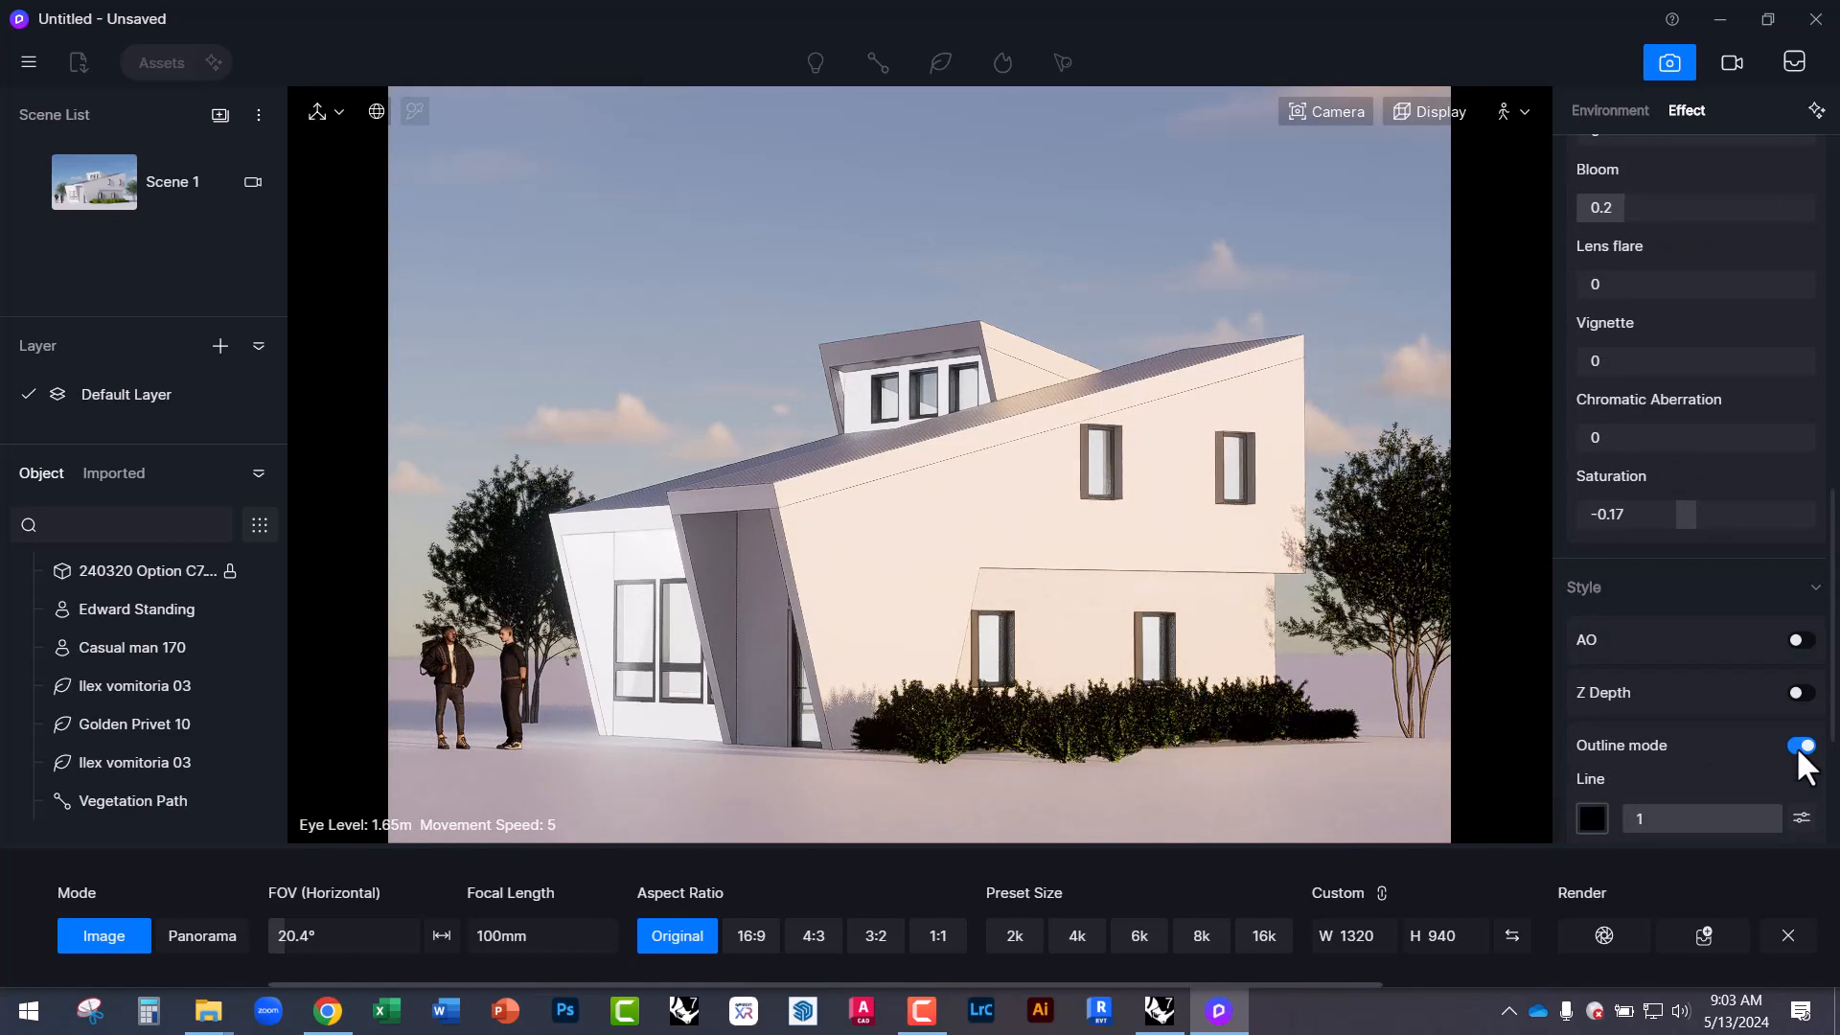
left_click_drag(1691, 820, 1603, 814)
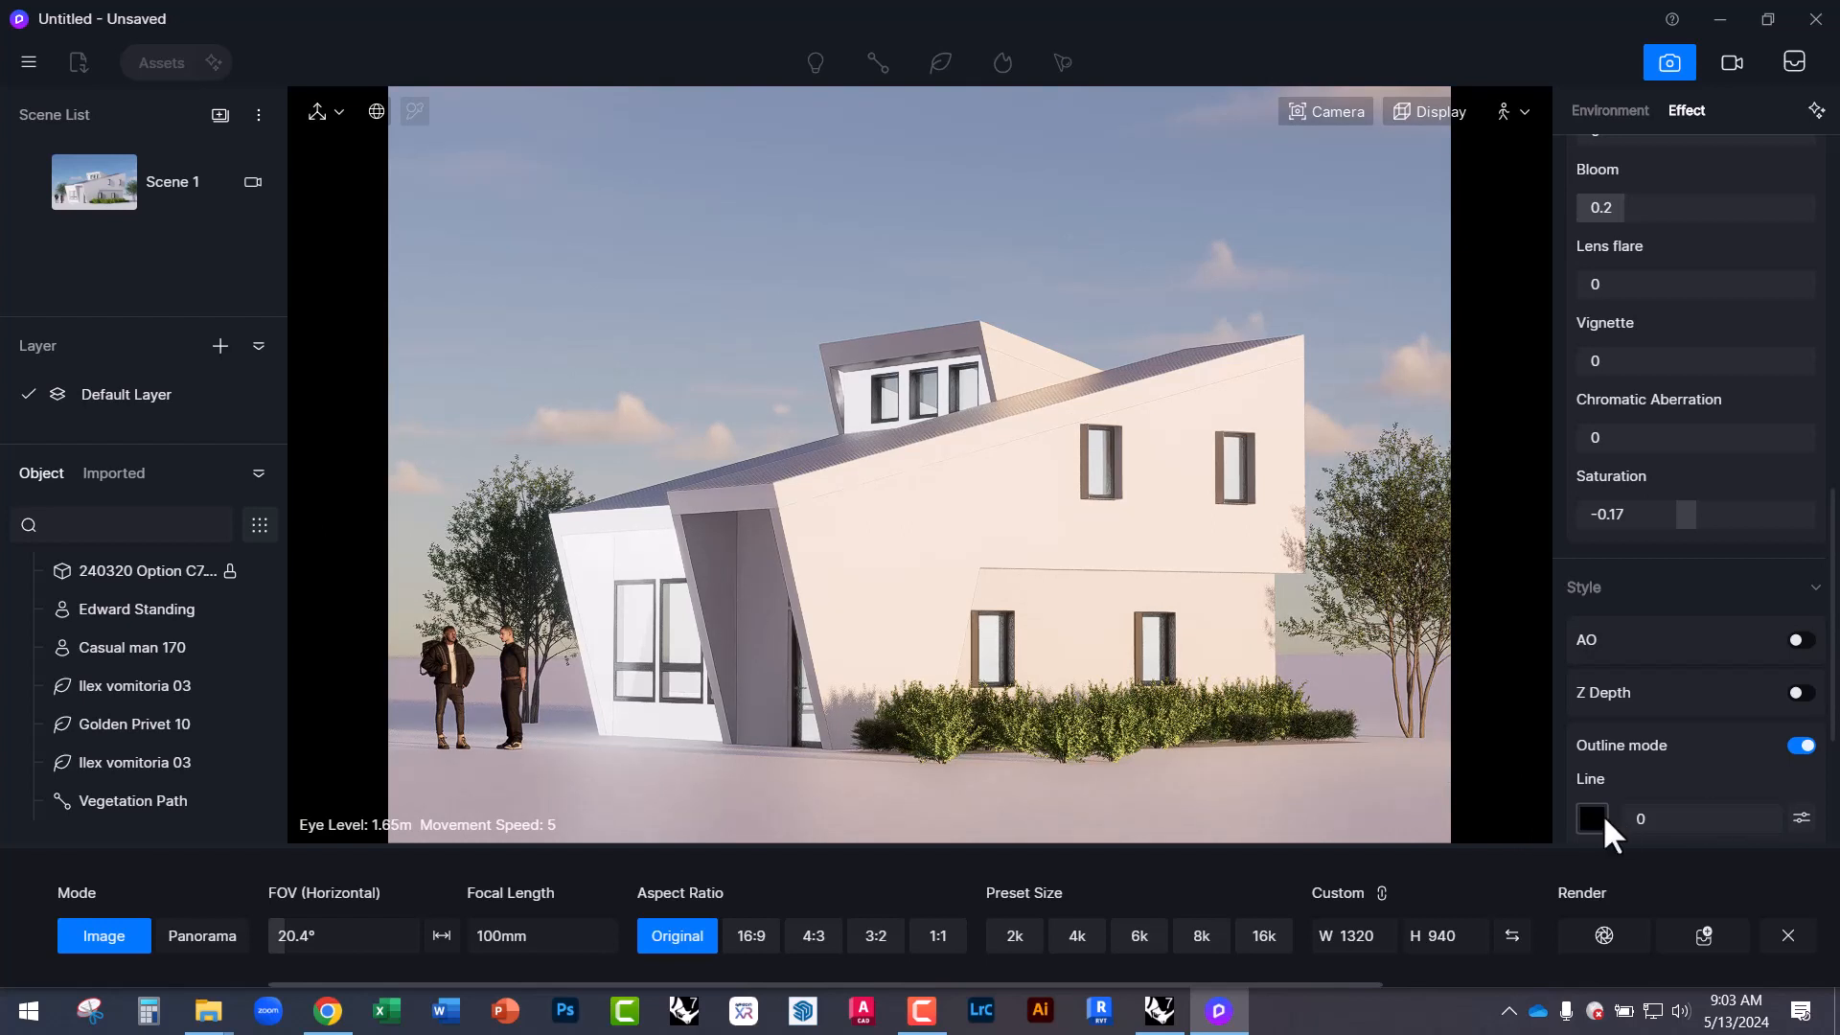
left_click(1800, 817)
scroll(1698, 778, "down", 5)
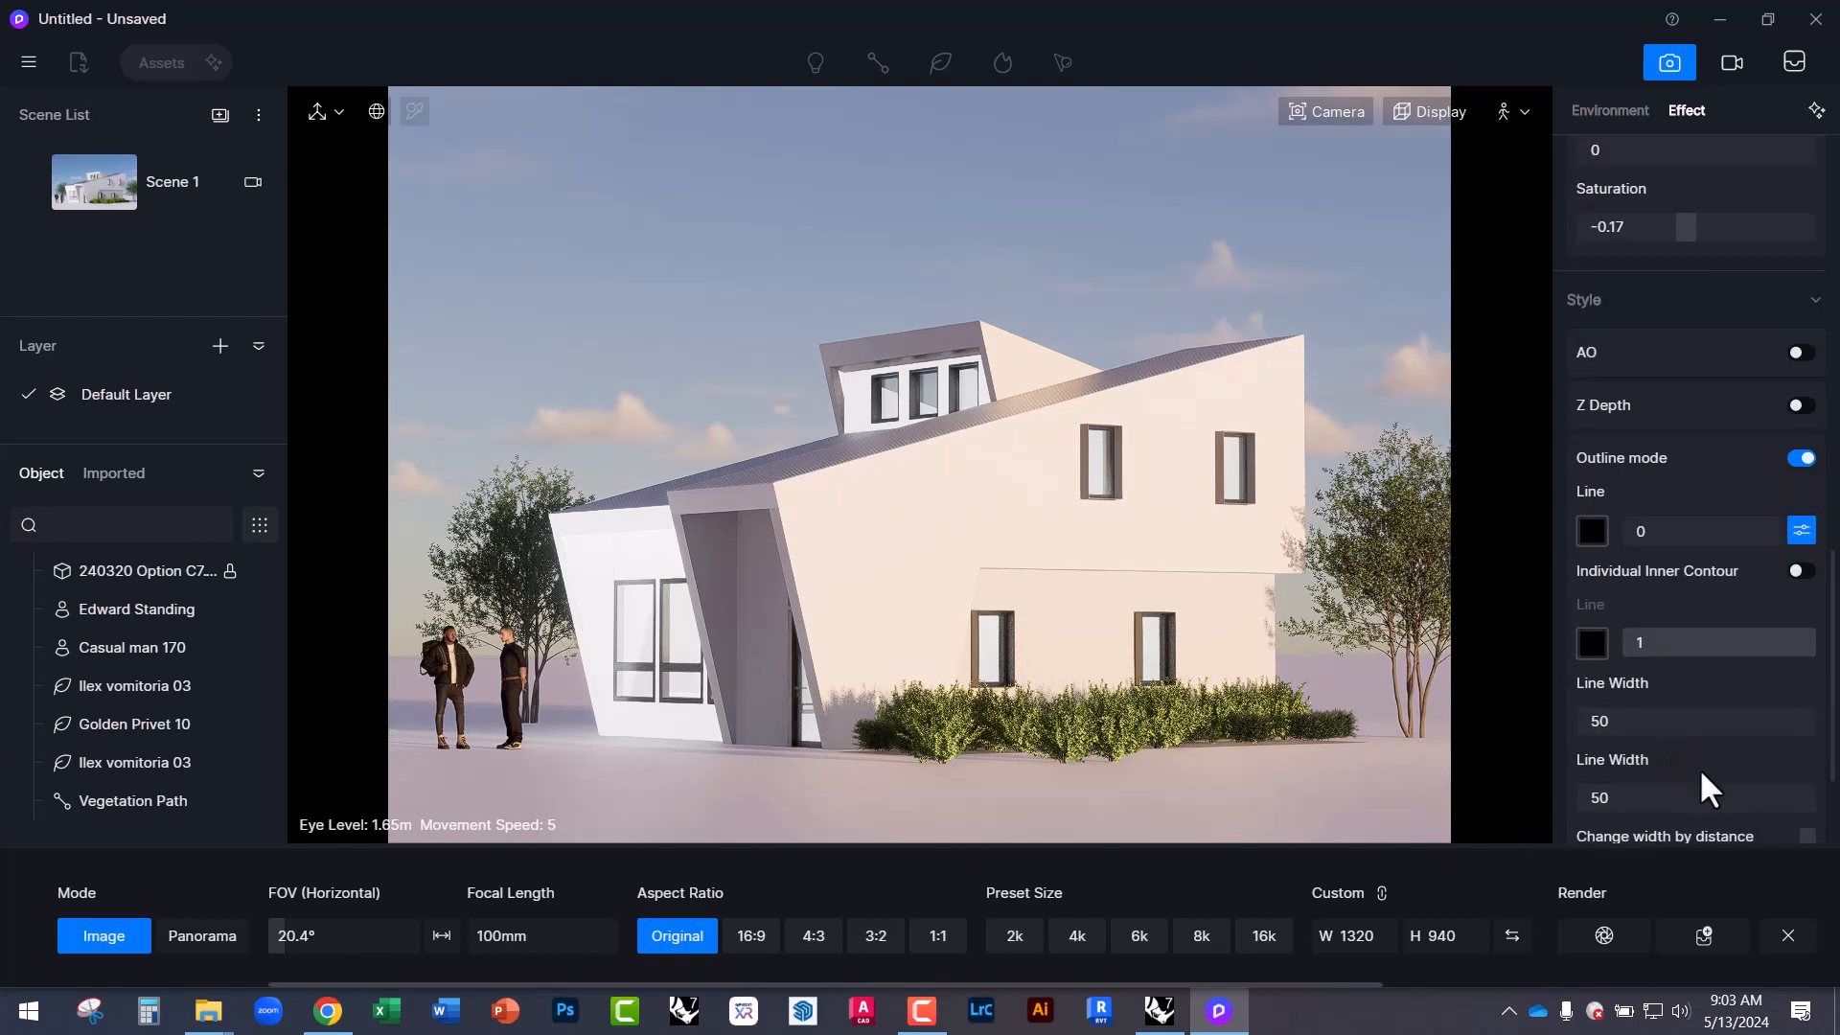
scroll(1701, 788, "down", 2)
left_click_drag(1593, 613, 1667, 615)
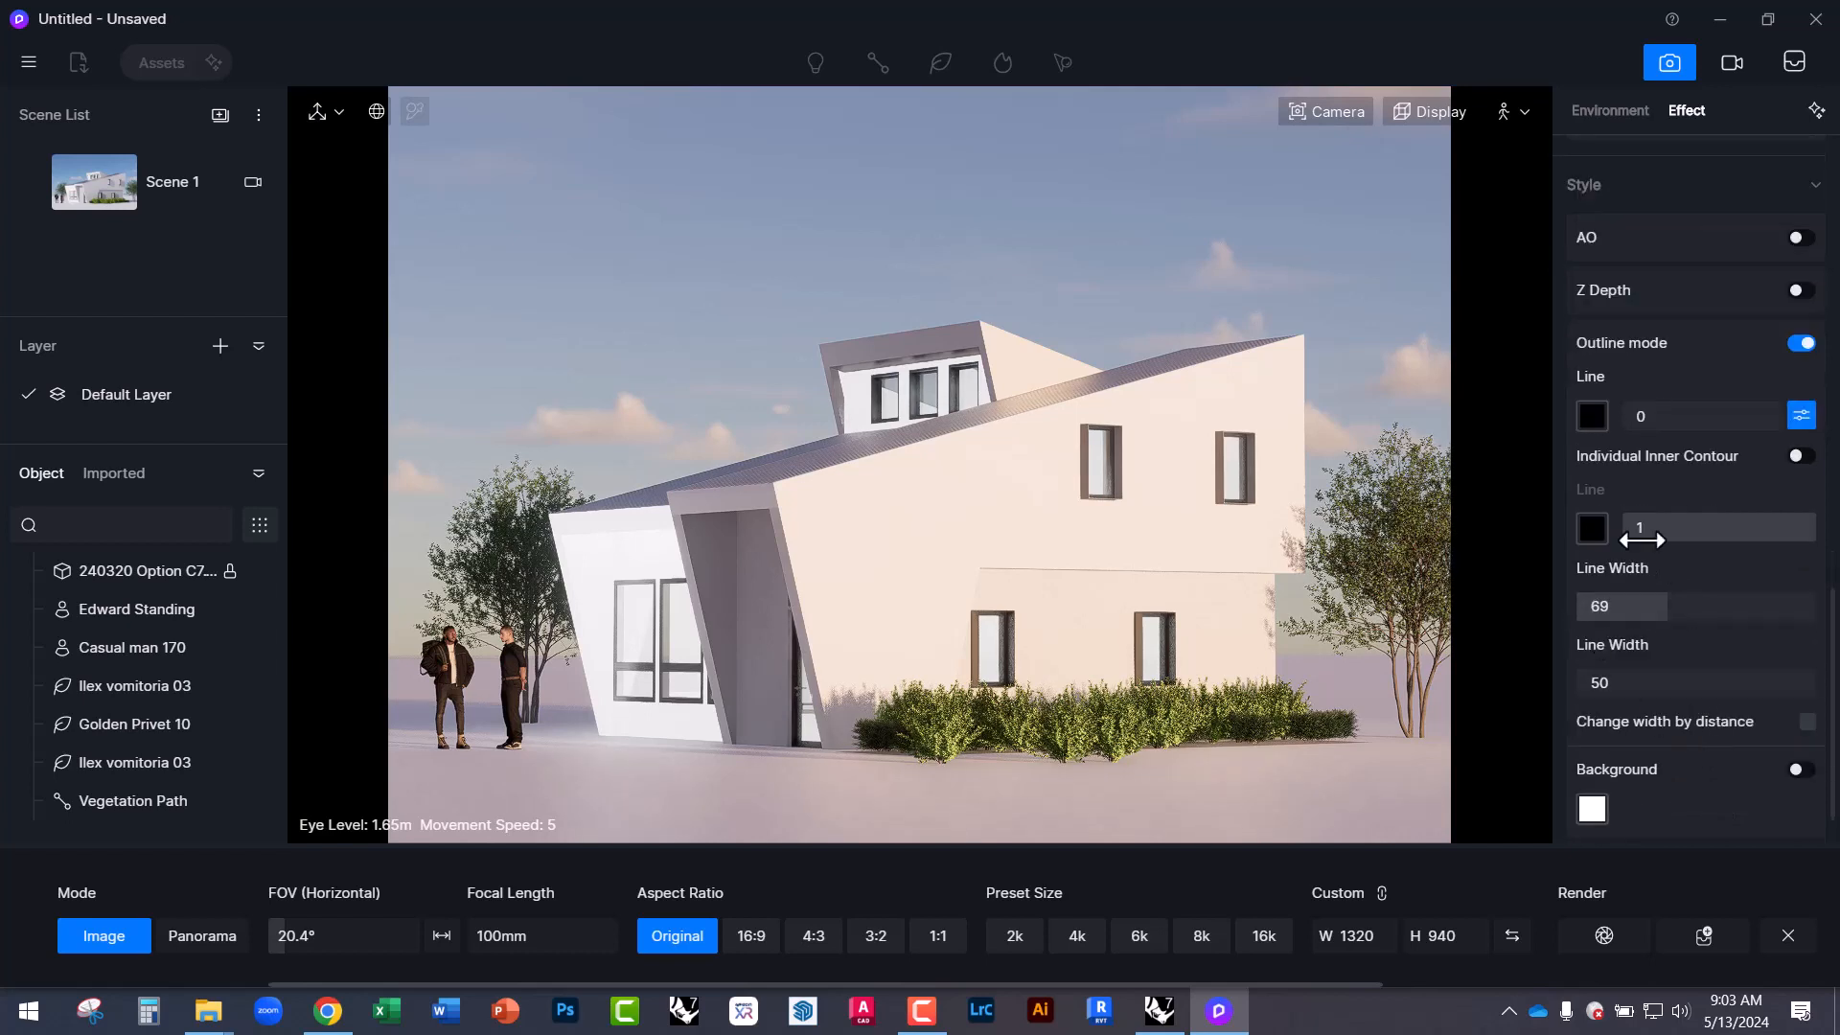
left_click_drag(1645, 532, 1694, 534)
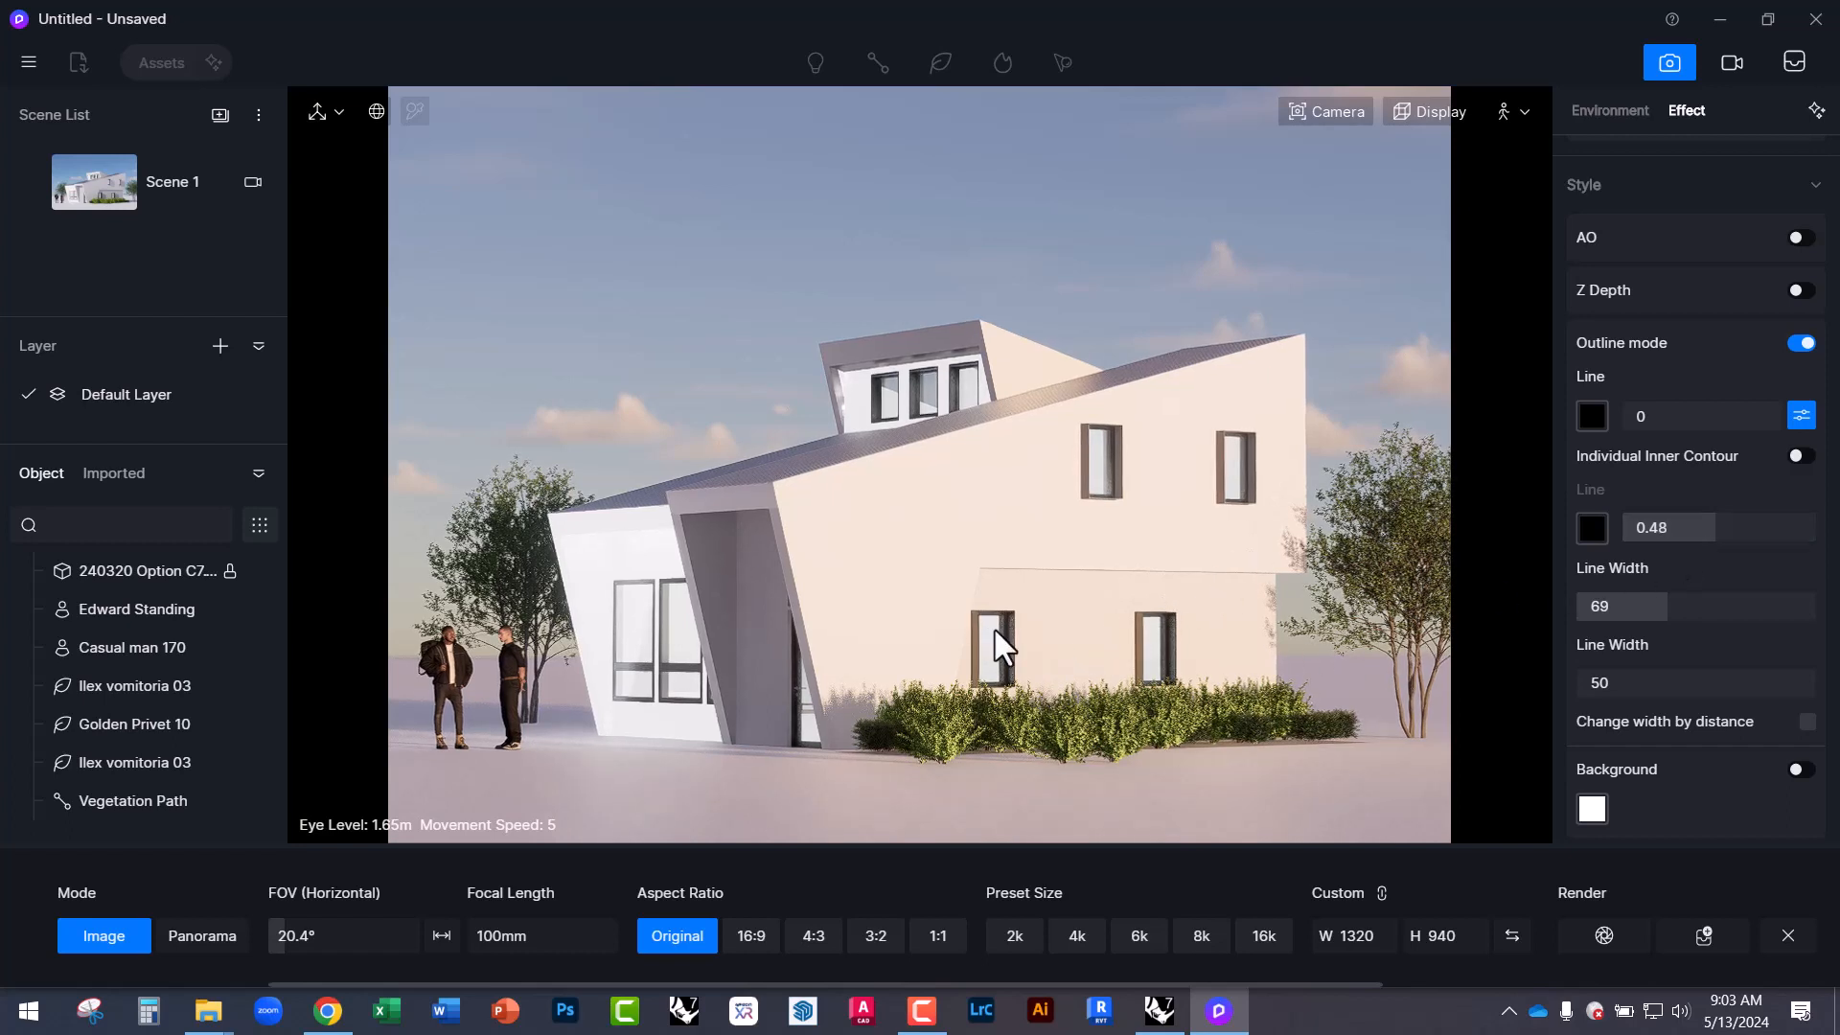
scroll(1016, 634, "up", 3)
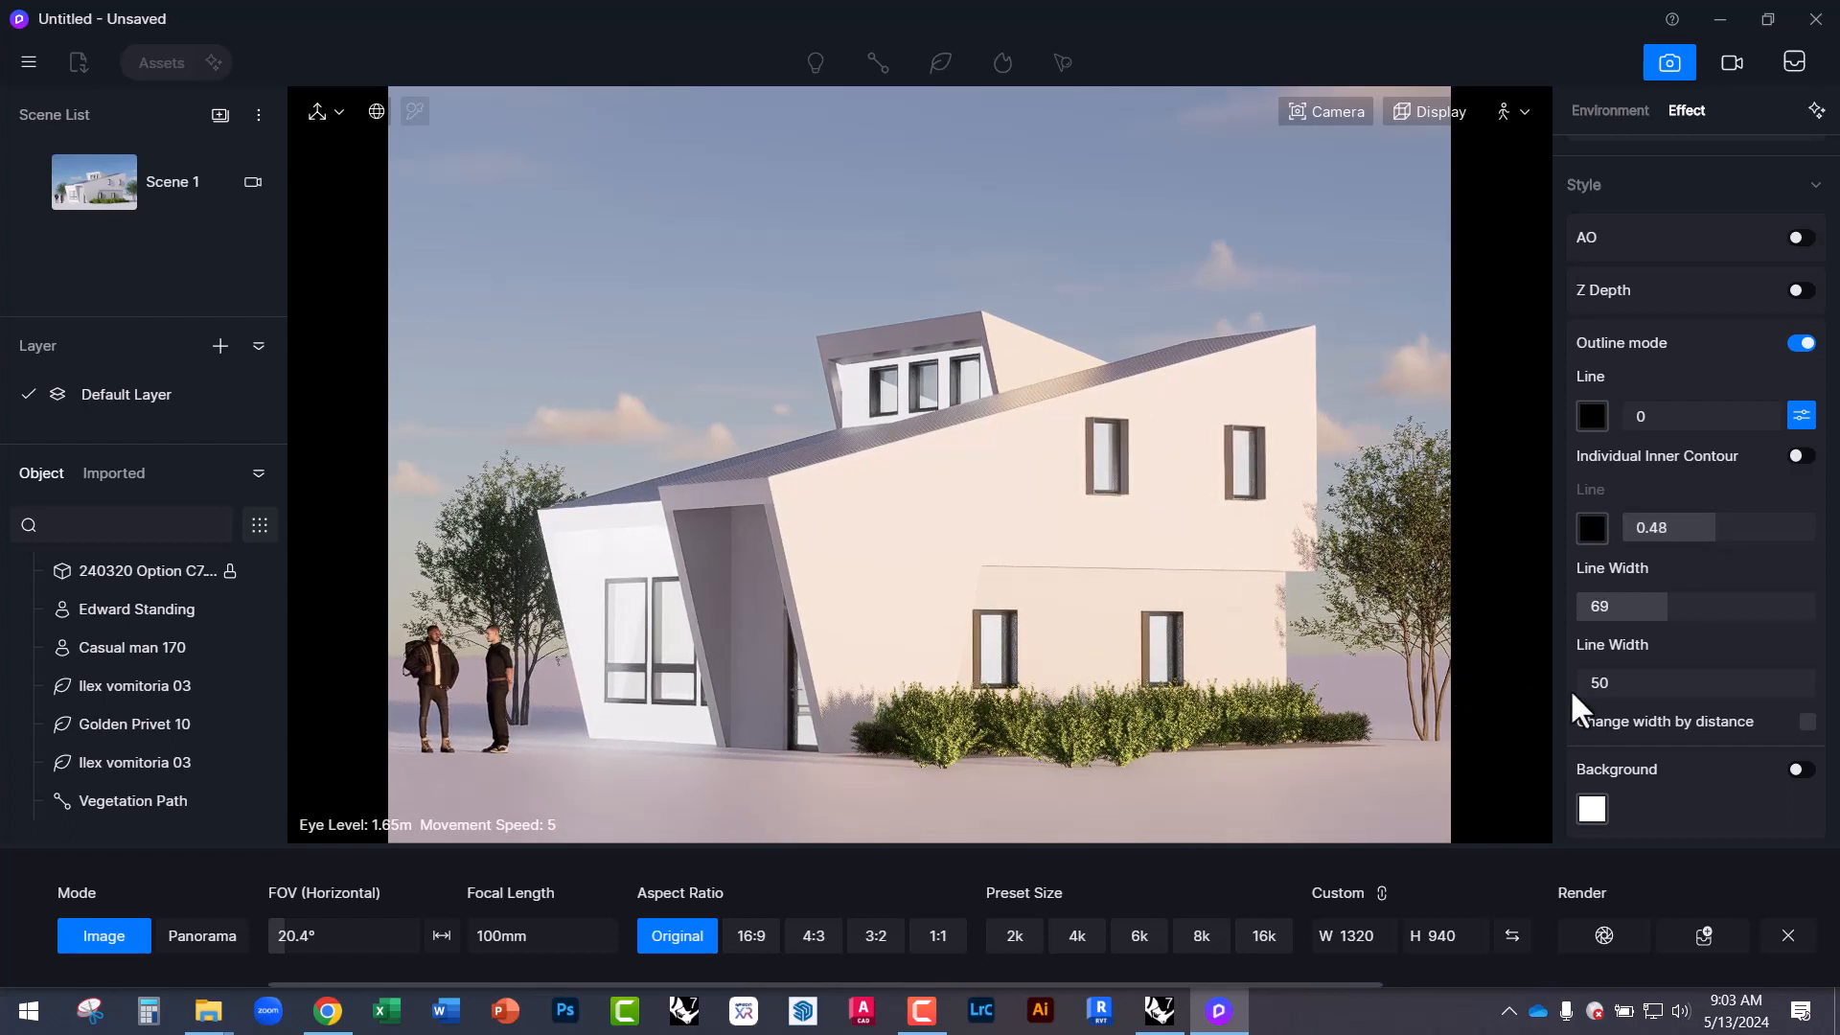
mouse_move(1629, 684)
left_mouse_down()
mouse_move(1725, 684)
mouse_move(1629, 684)
left_mouse_up()
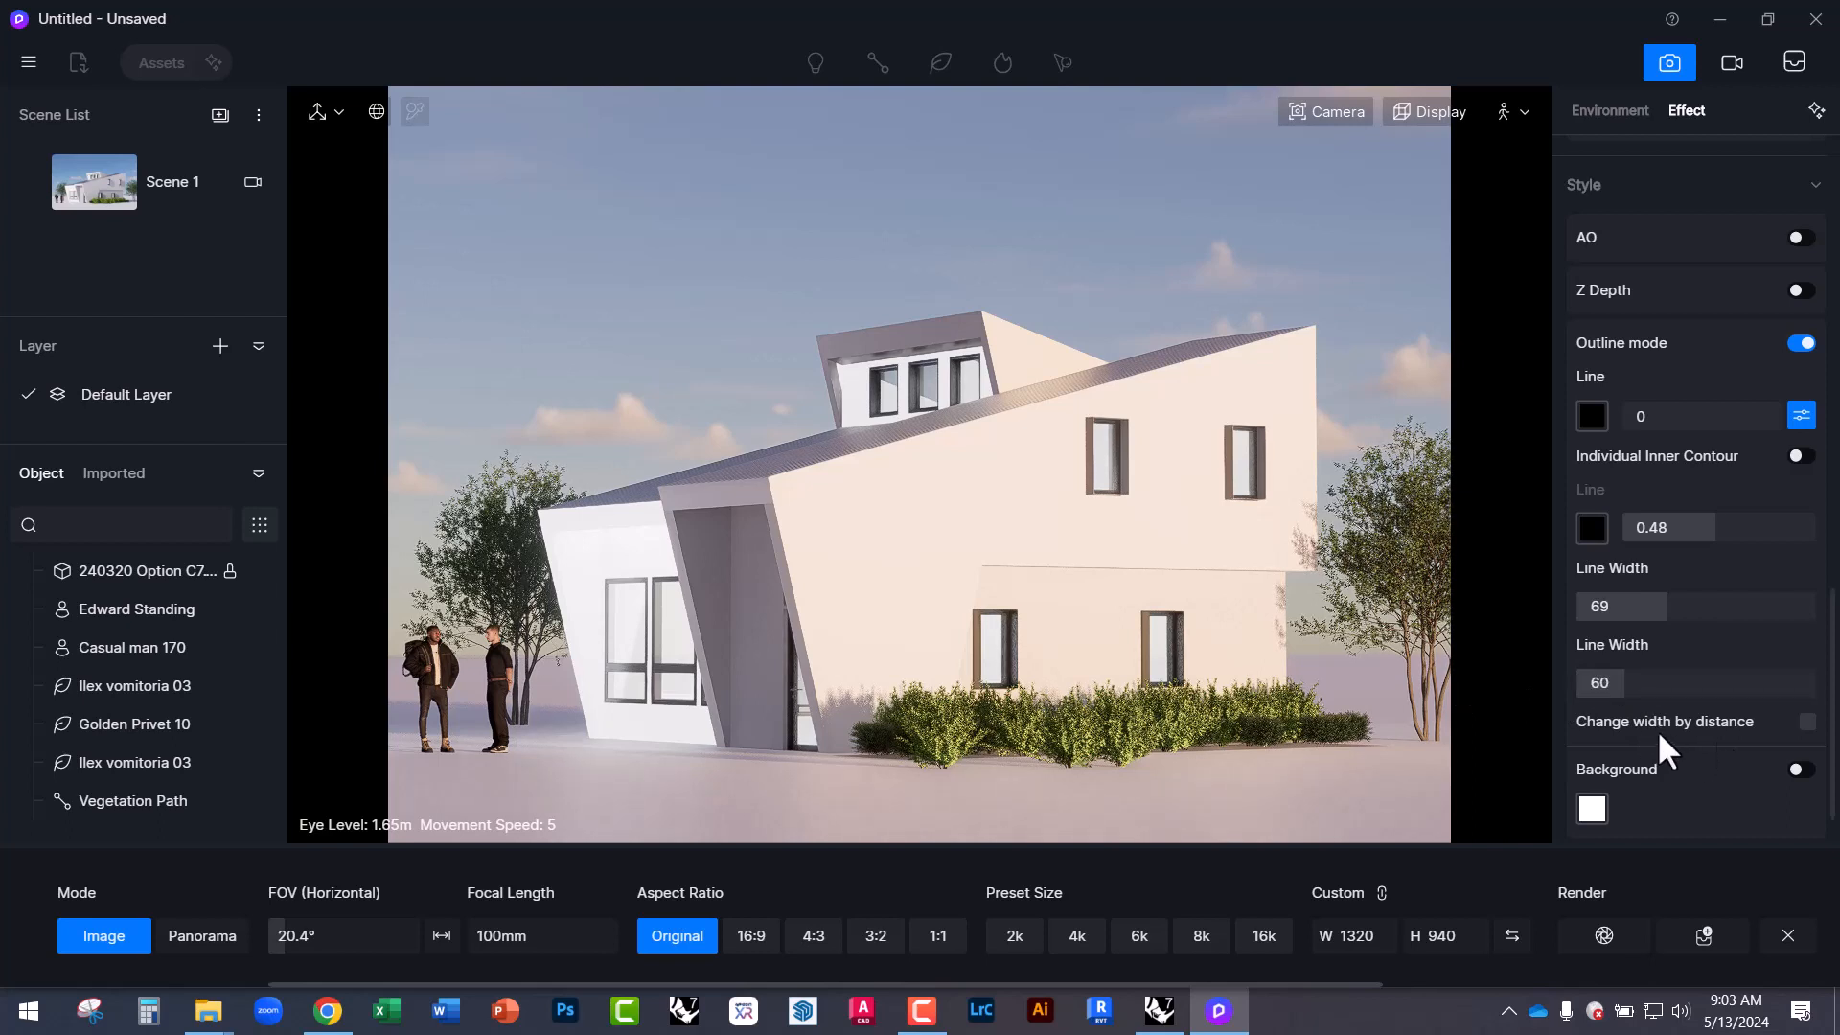
Stop line width varying with distance and settle the line widths at 61 and 52.
left_click(1808, 721)
left_click_drag(1658, 684, 1586, 685)
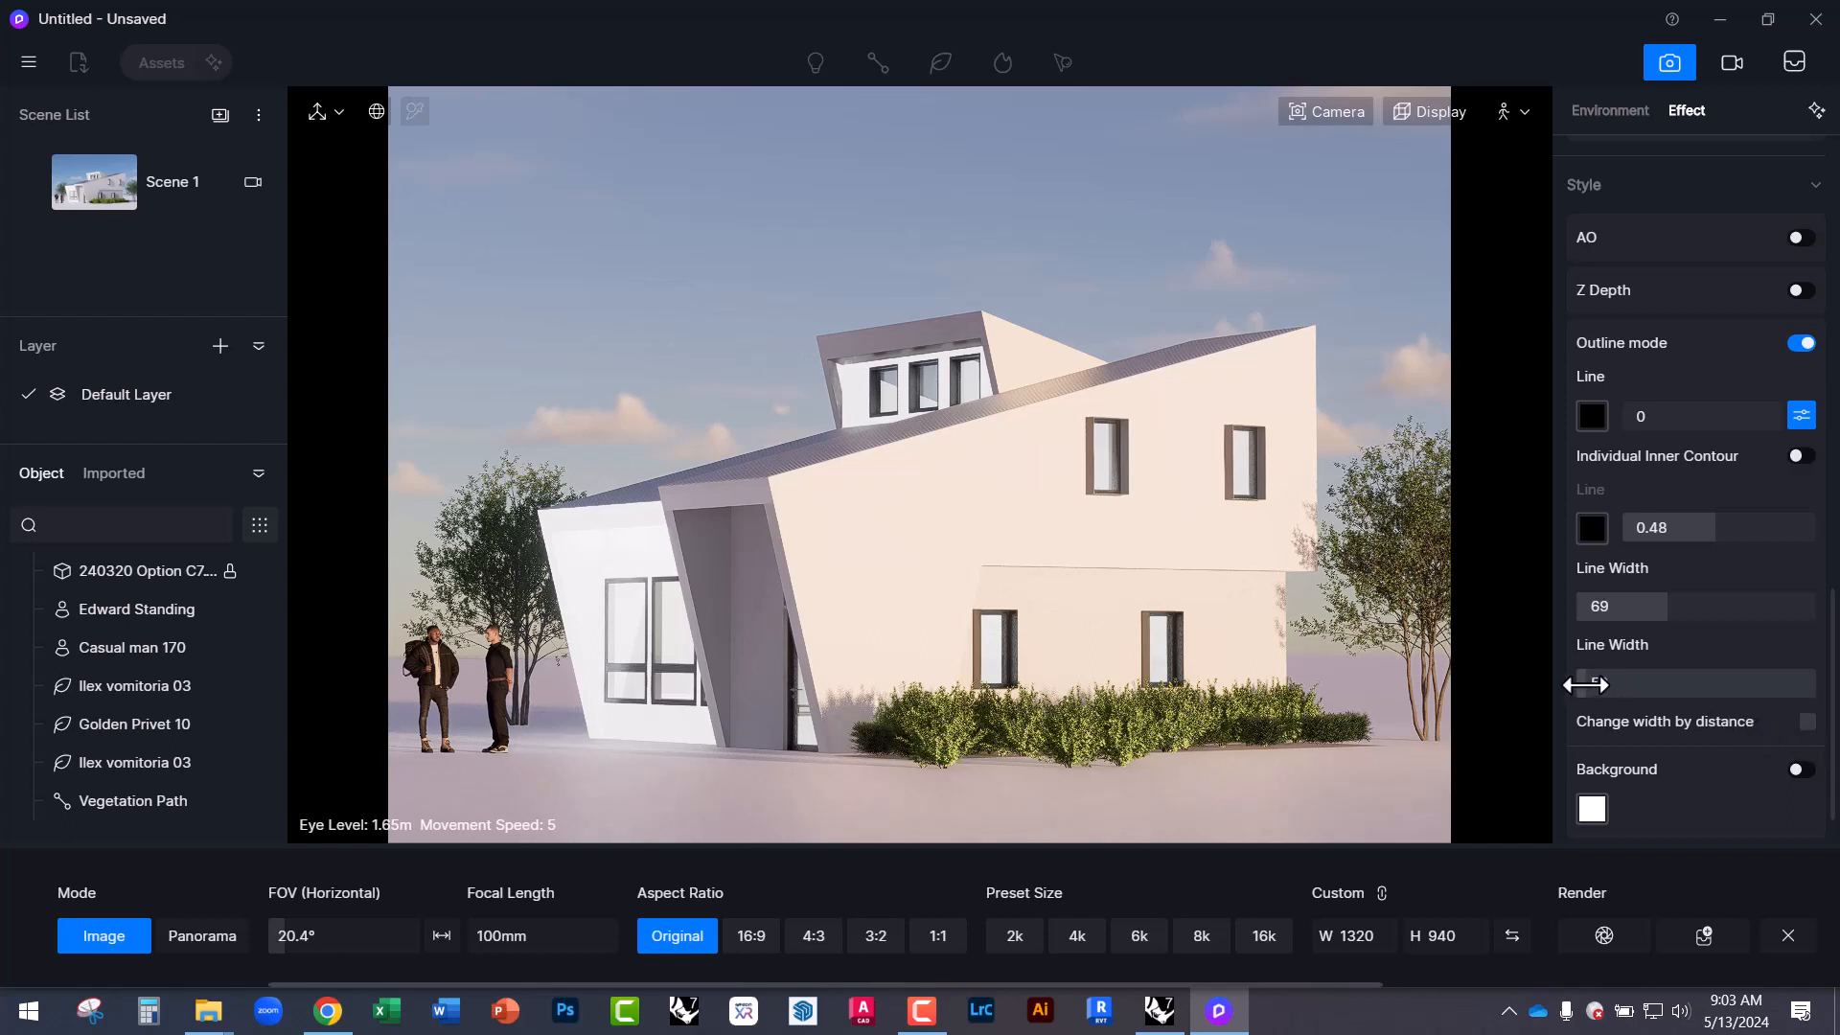
left_click_drag(1657, 608, 1628, 610)
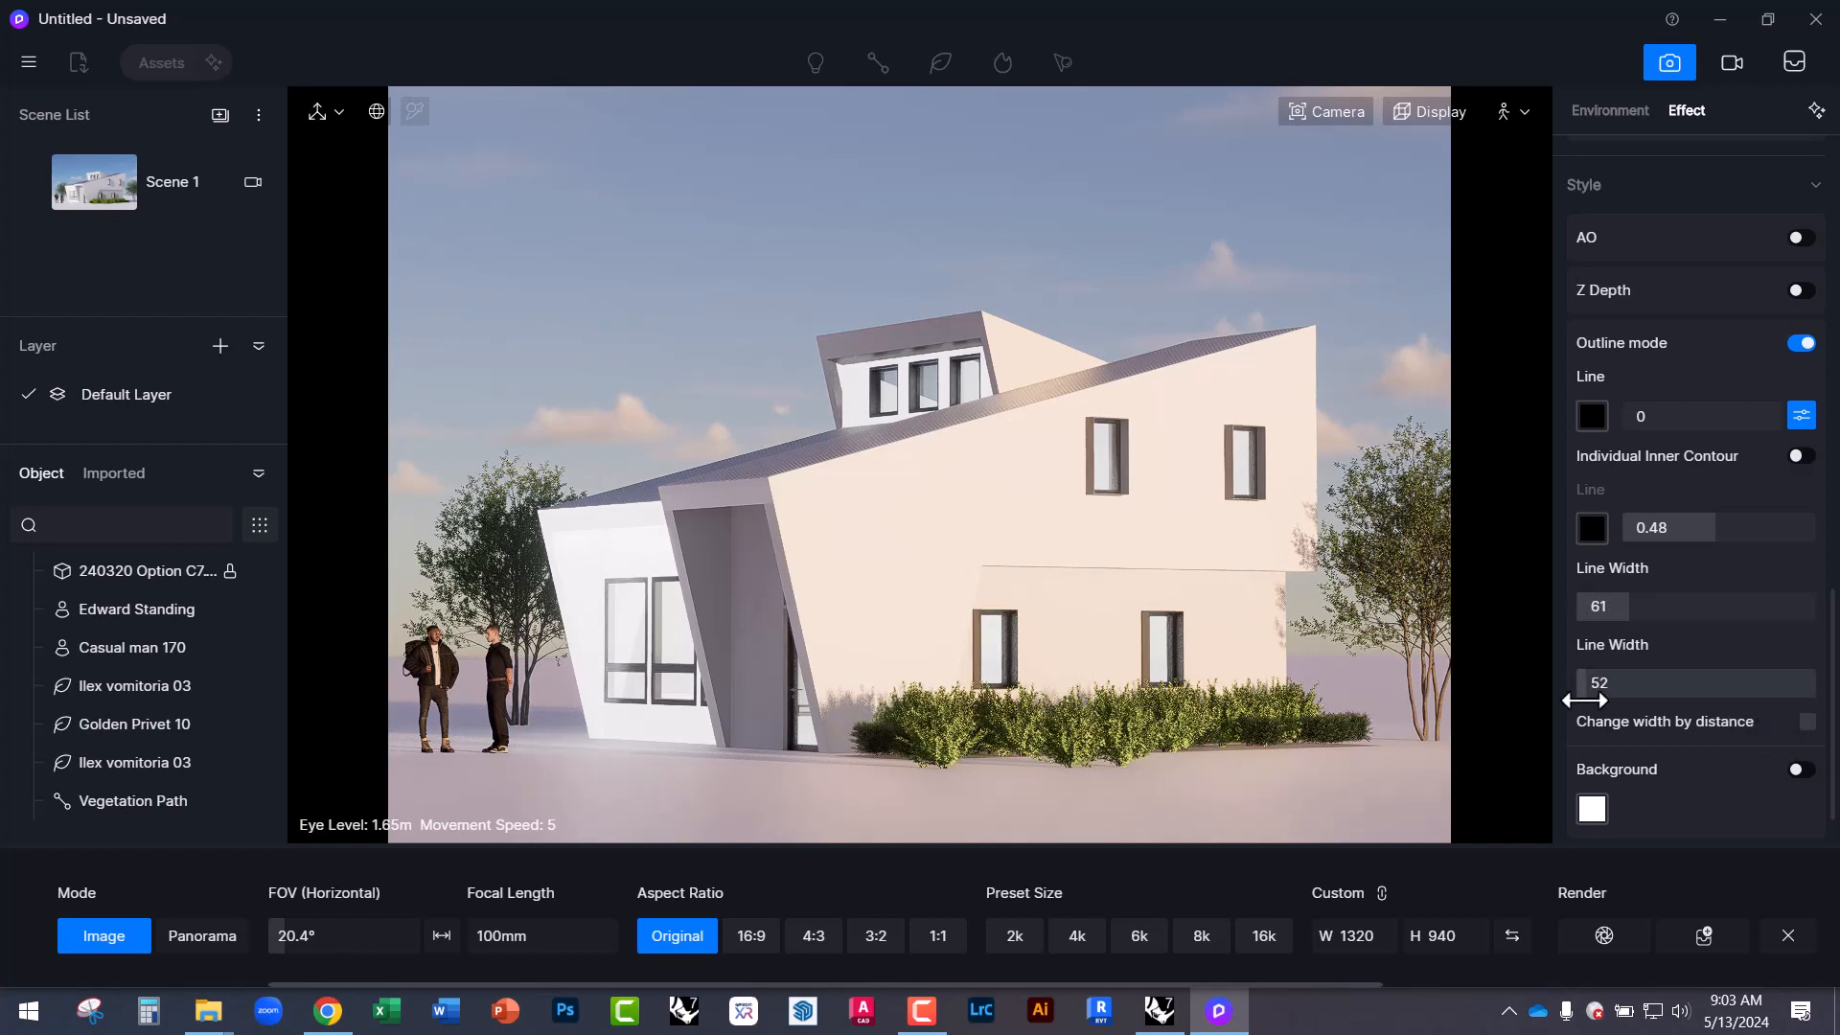
scroll(1662, 779, "down", 1)
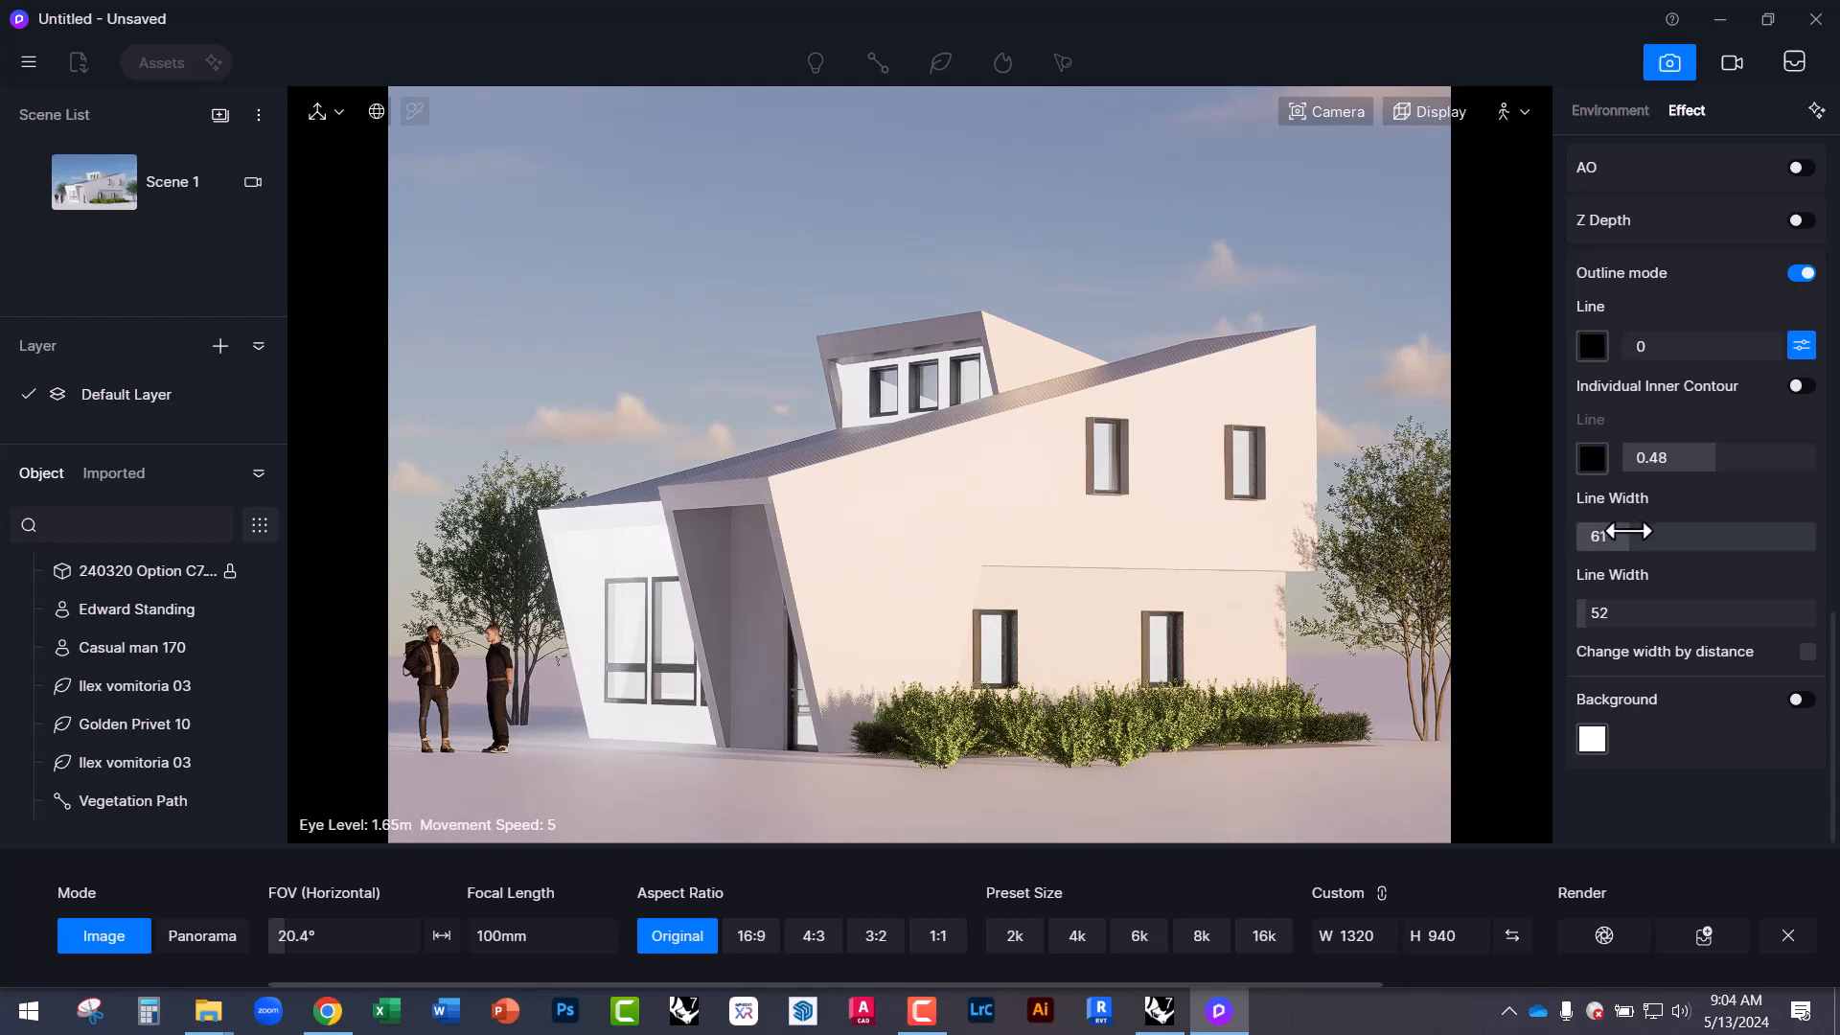
left_click(1802, 386)
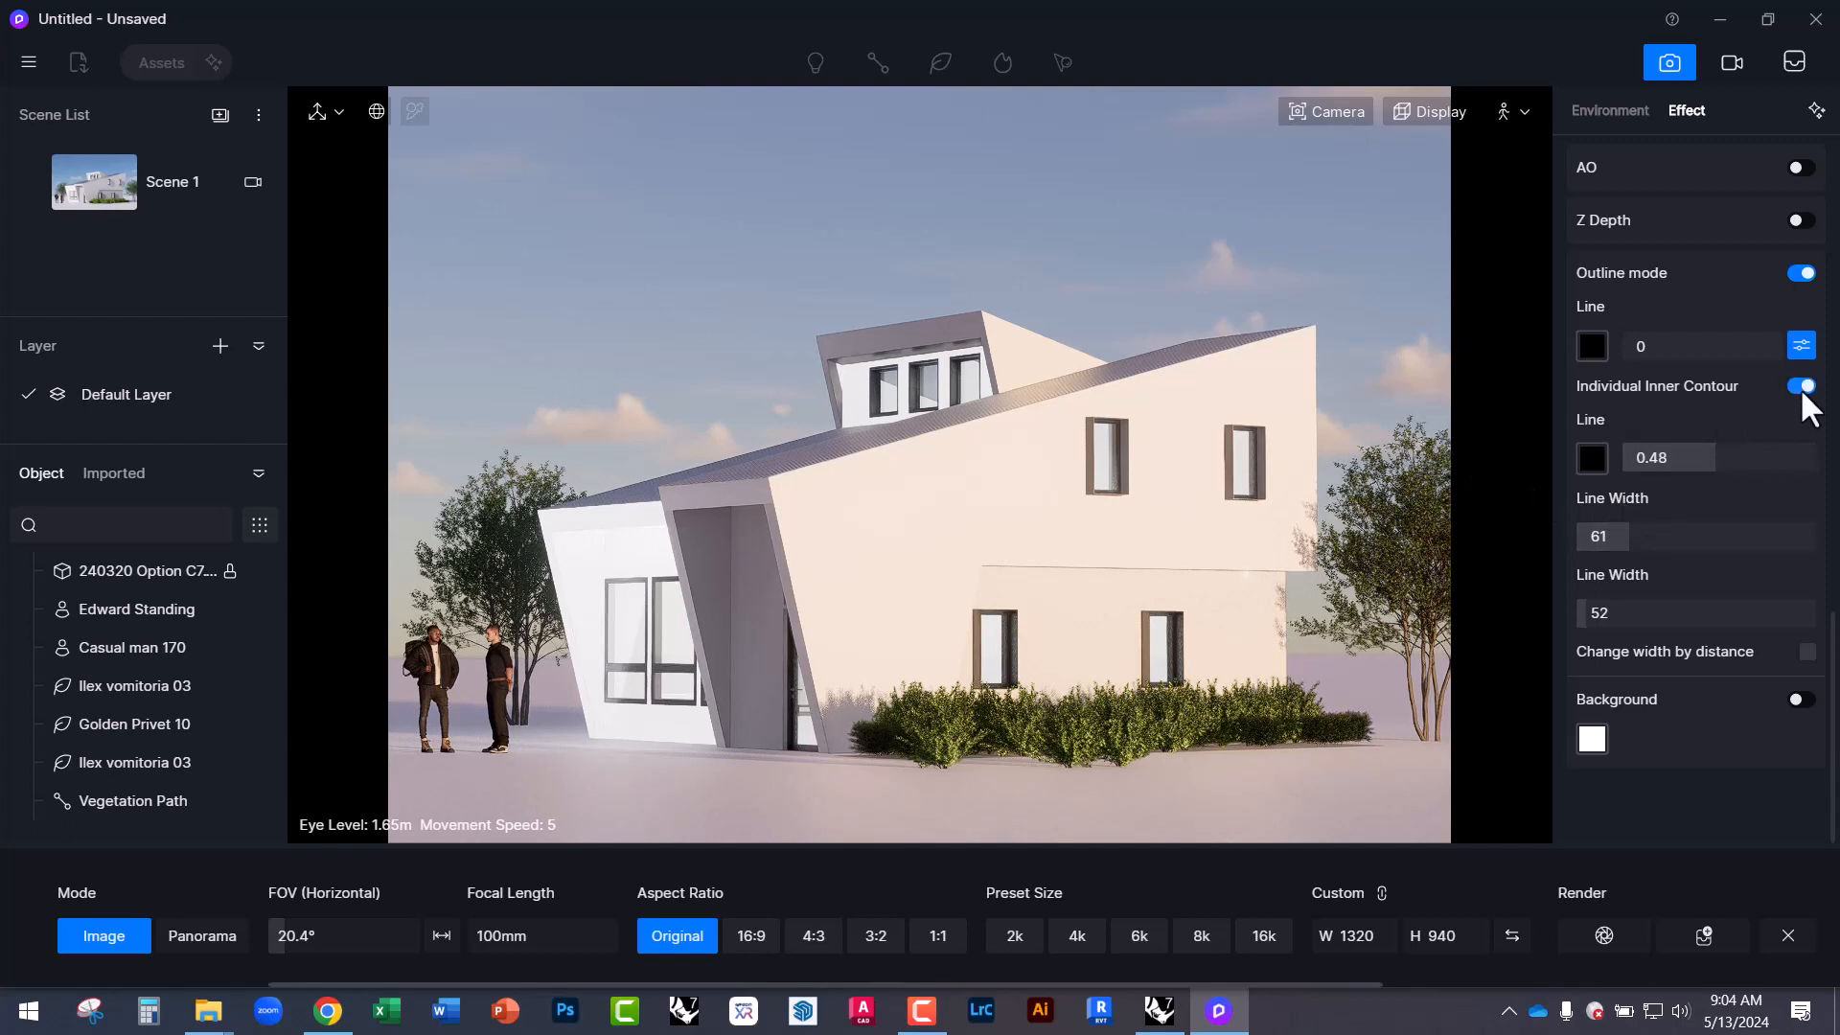
left_click(1802, 386)
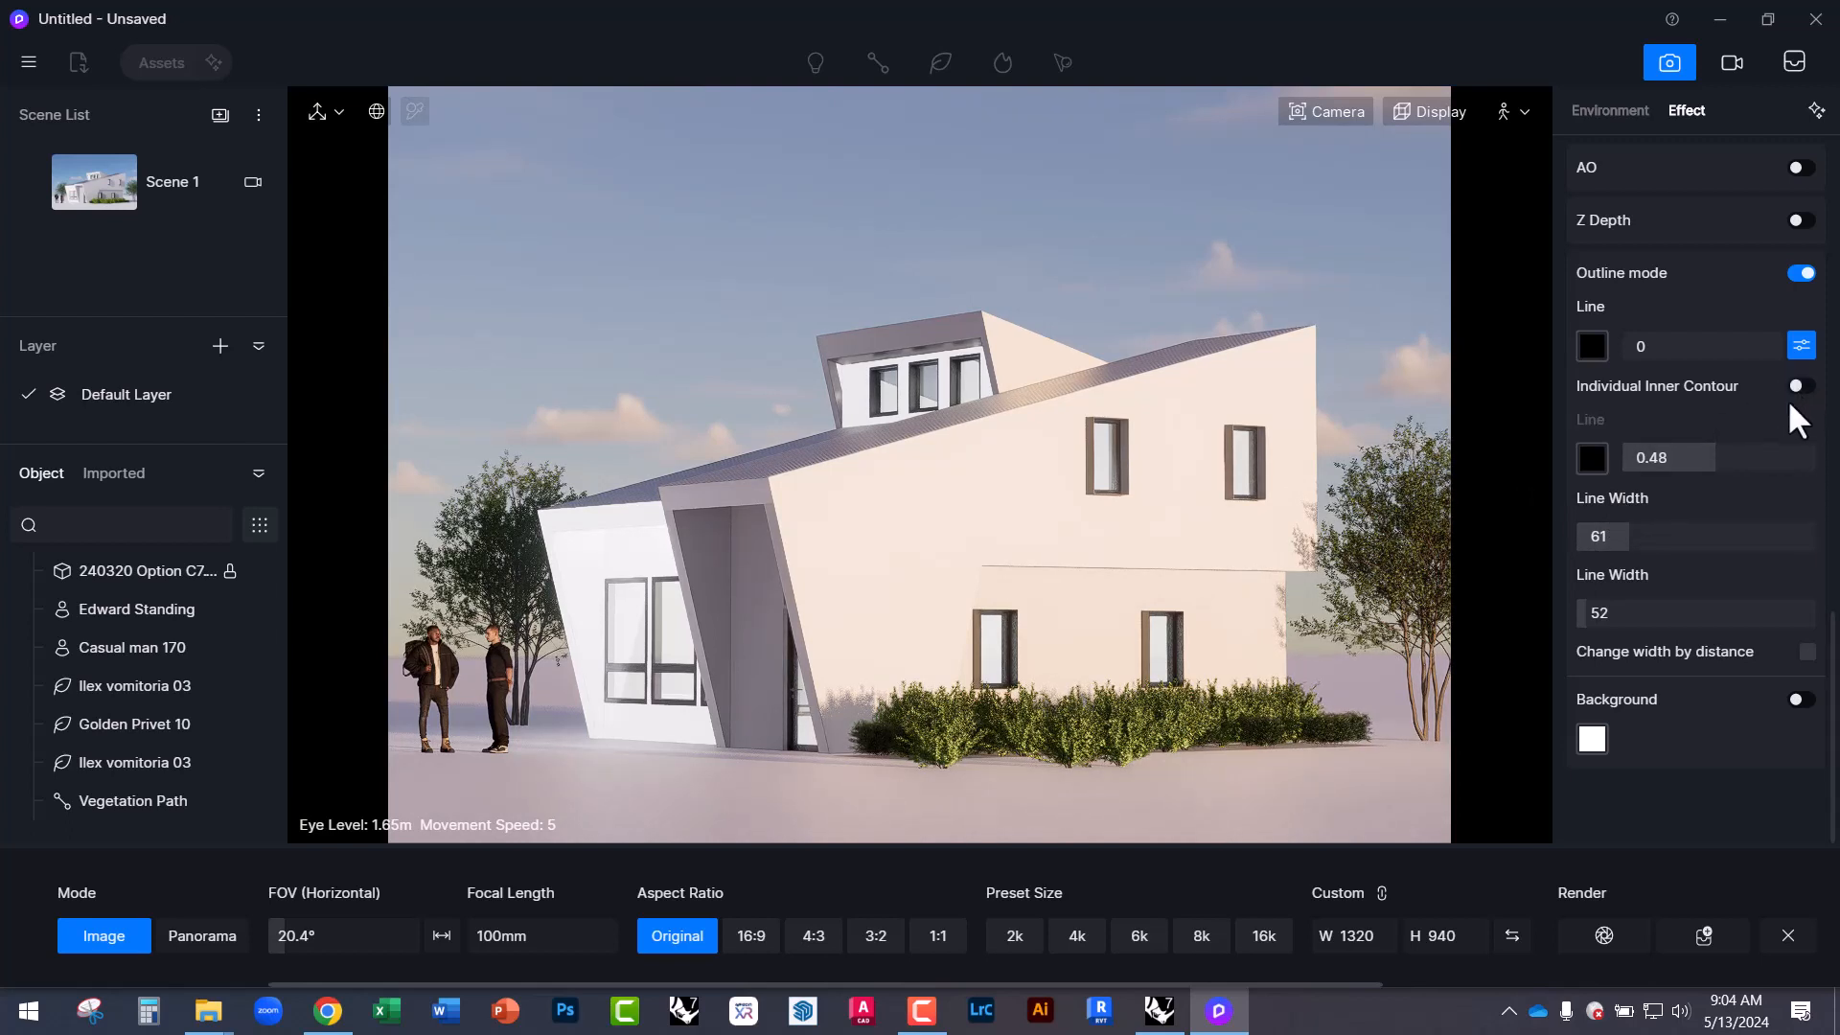
scroll(1666, 414, "up", 3)
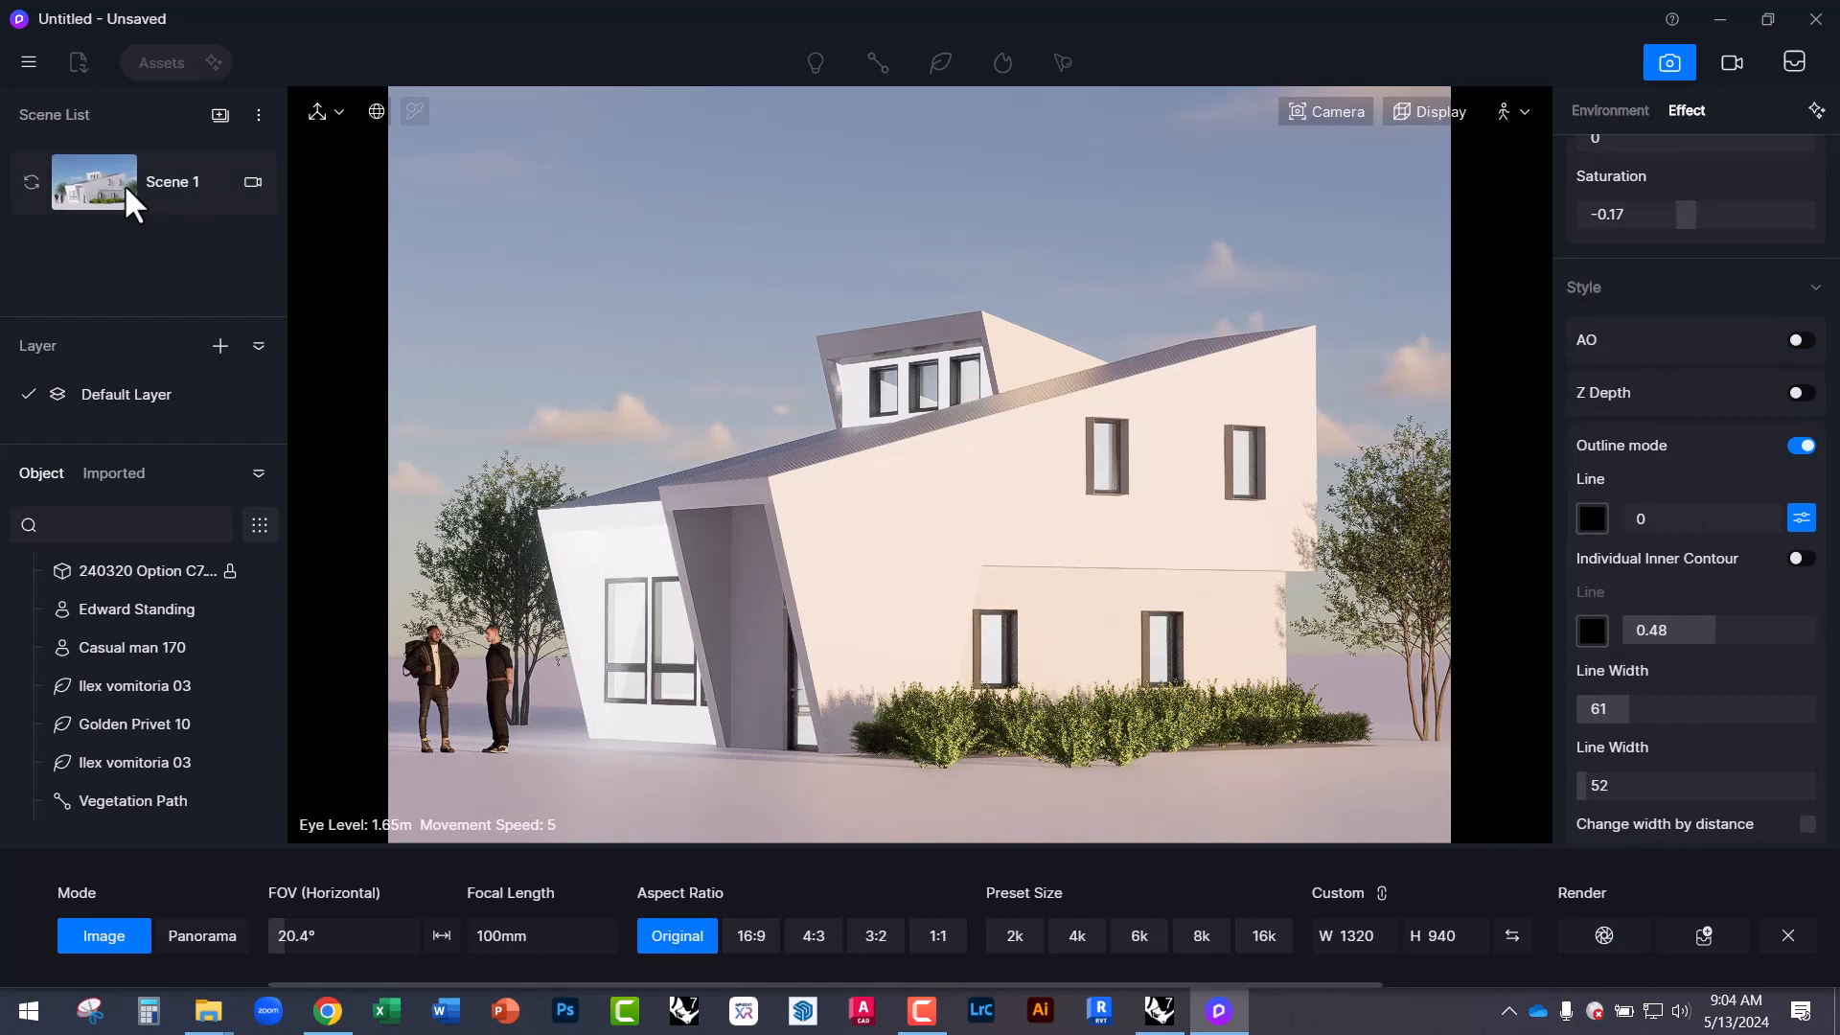
Update Scene 1 to match the current view.
left_click(26, 181)
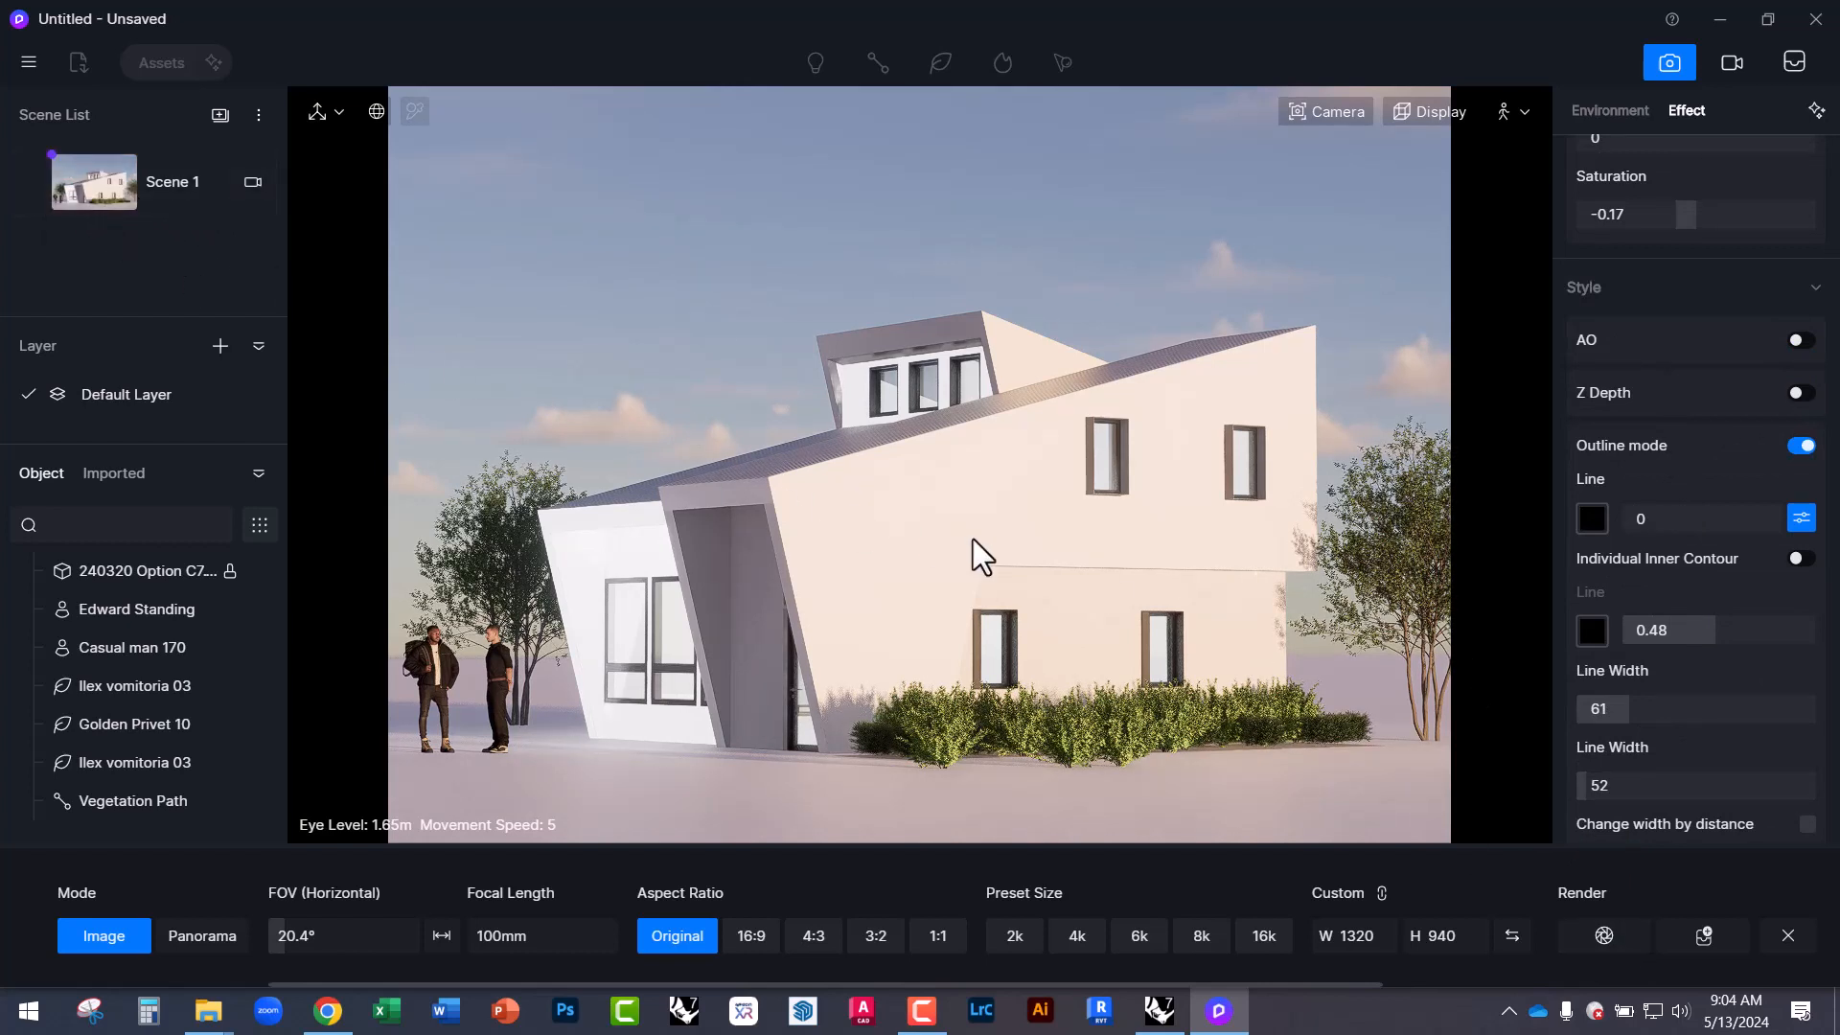
scroll(1658, 458, "up", 10)
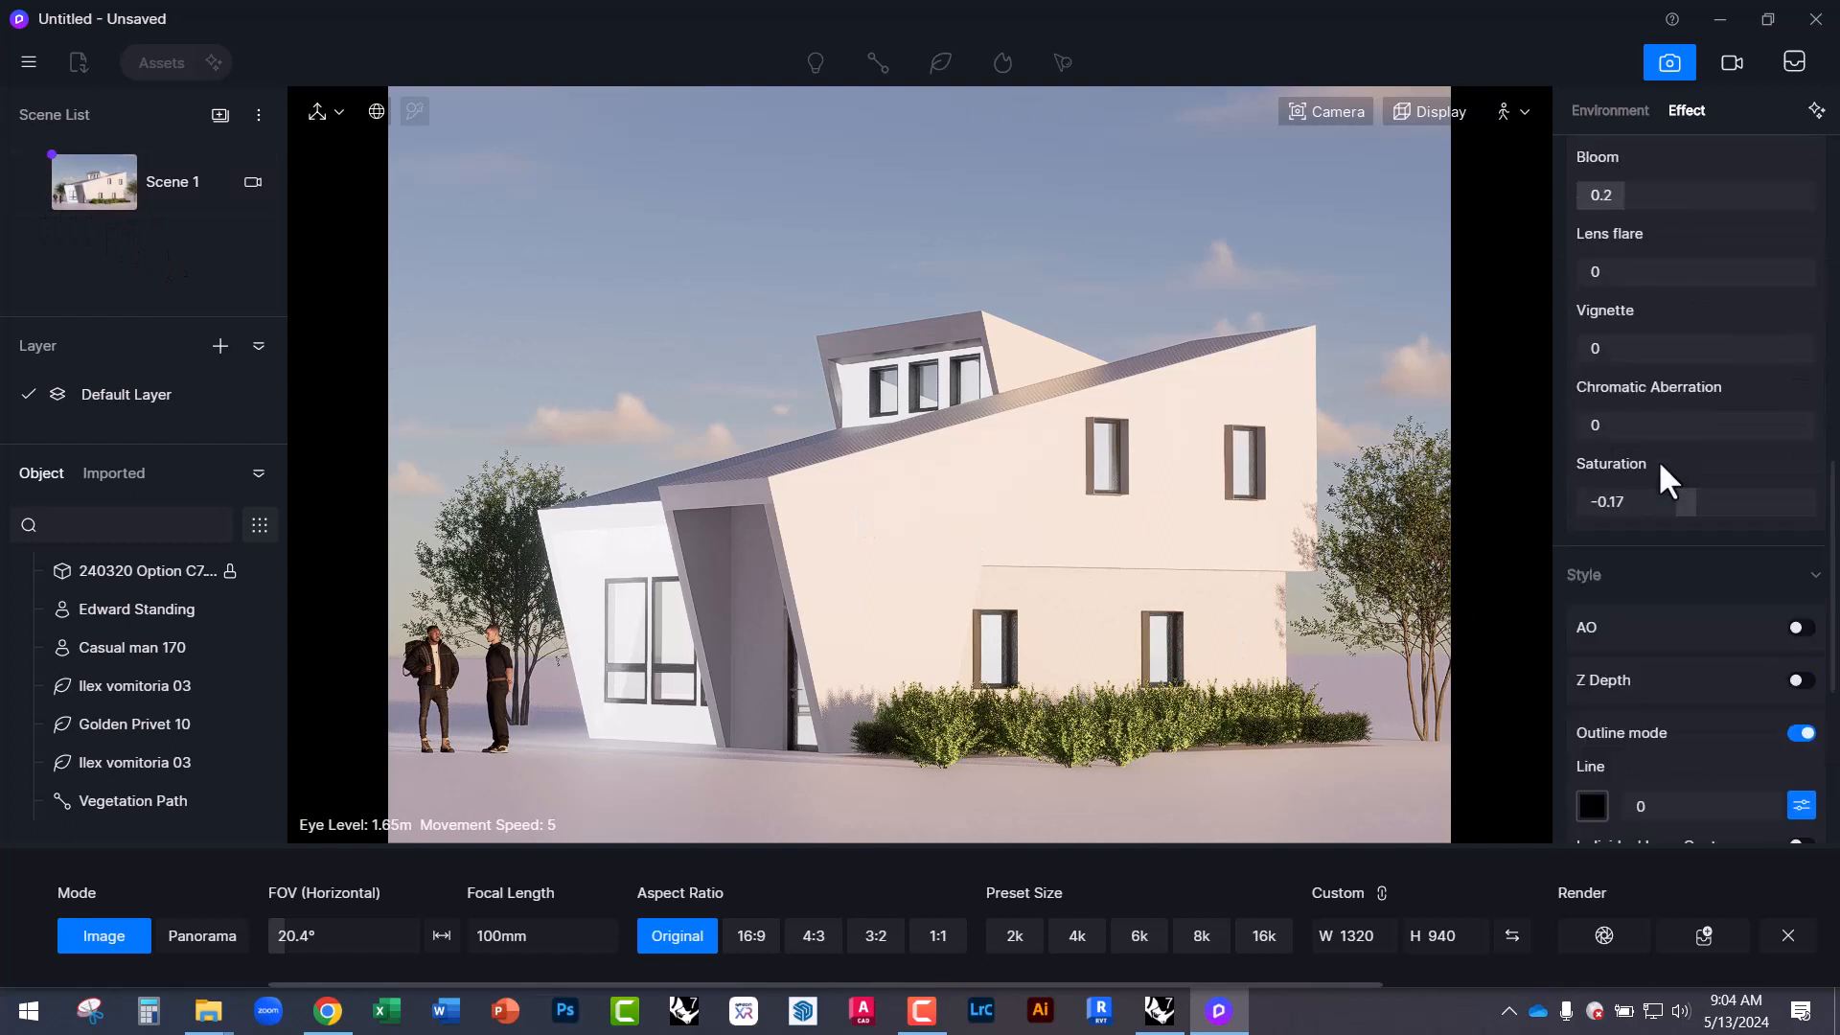
scroll(1658, 489, "up", 1)
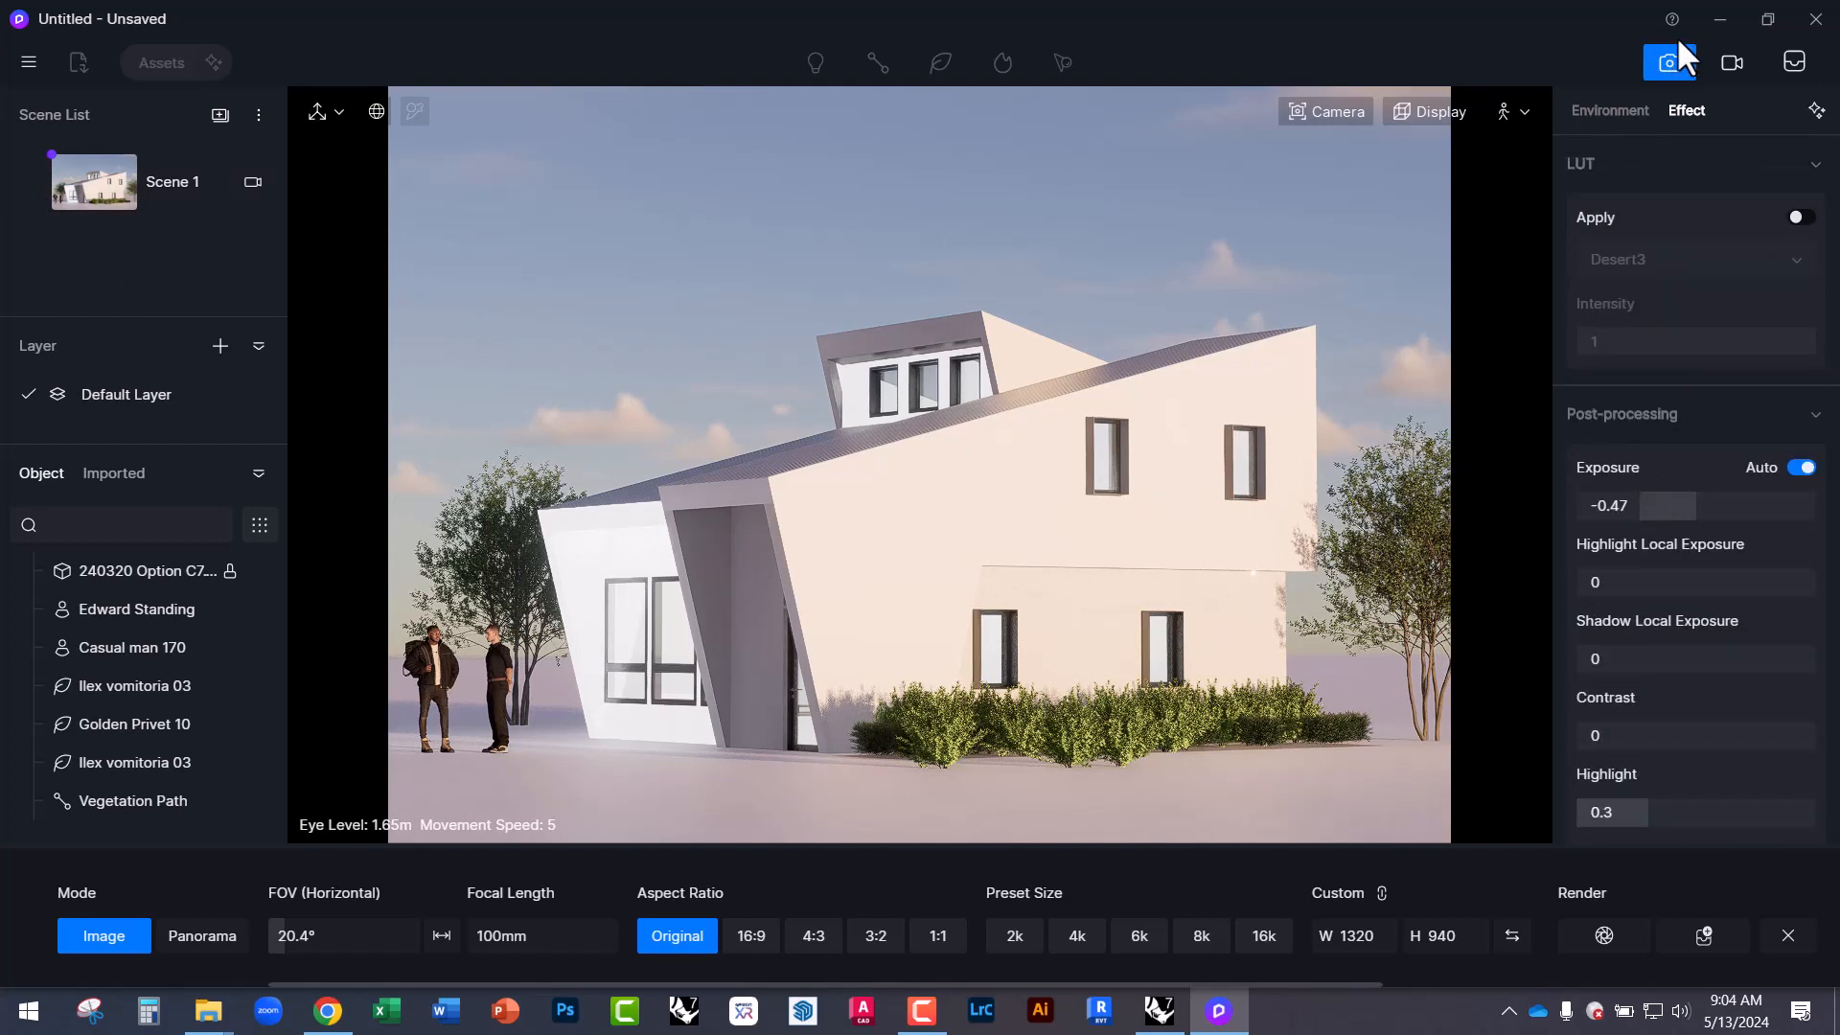
left_click(1602, 113)
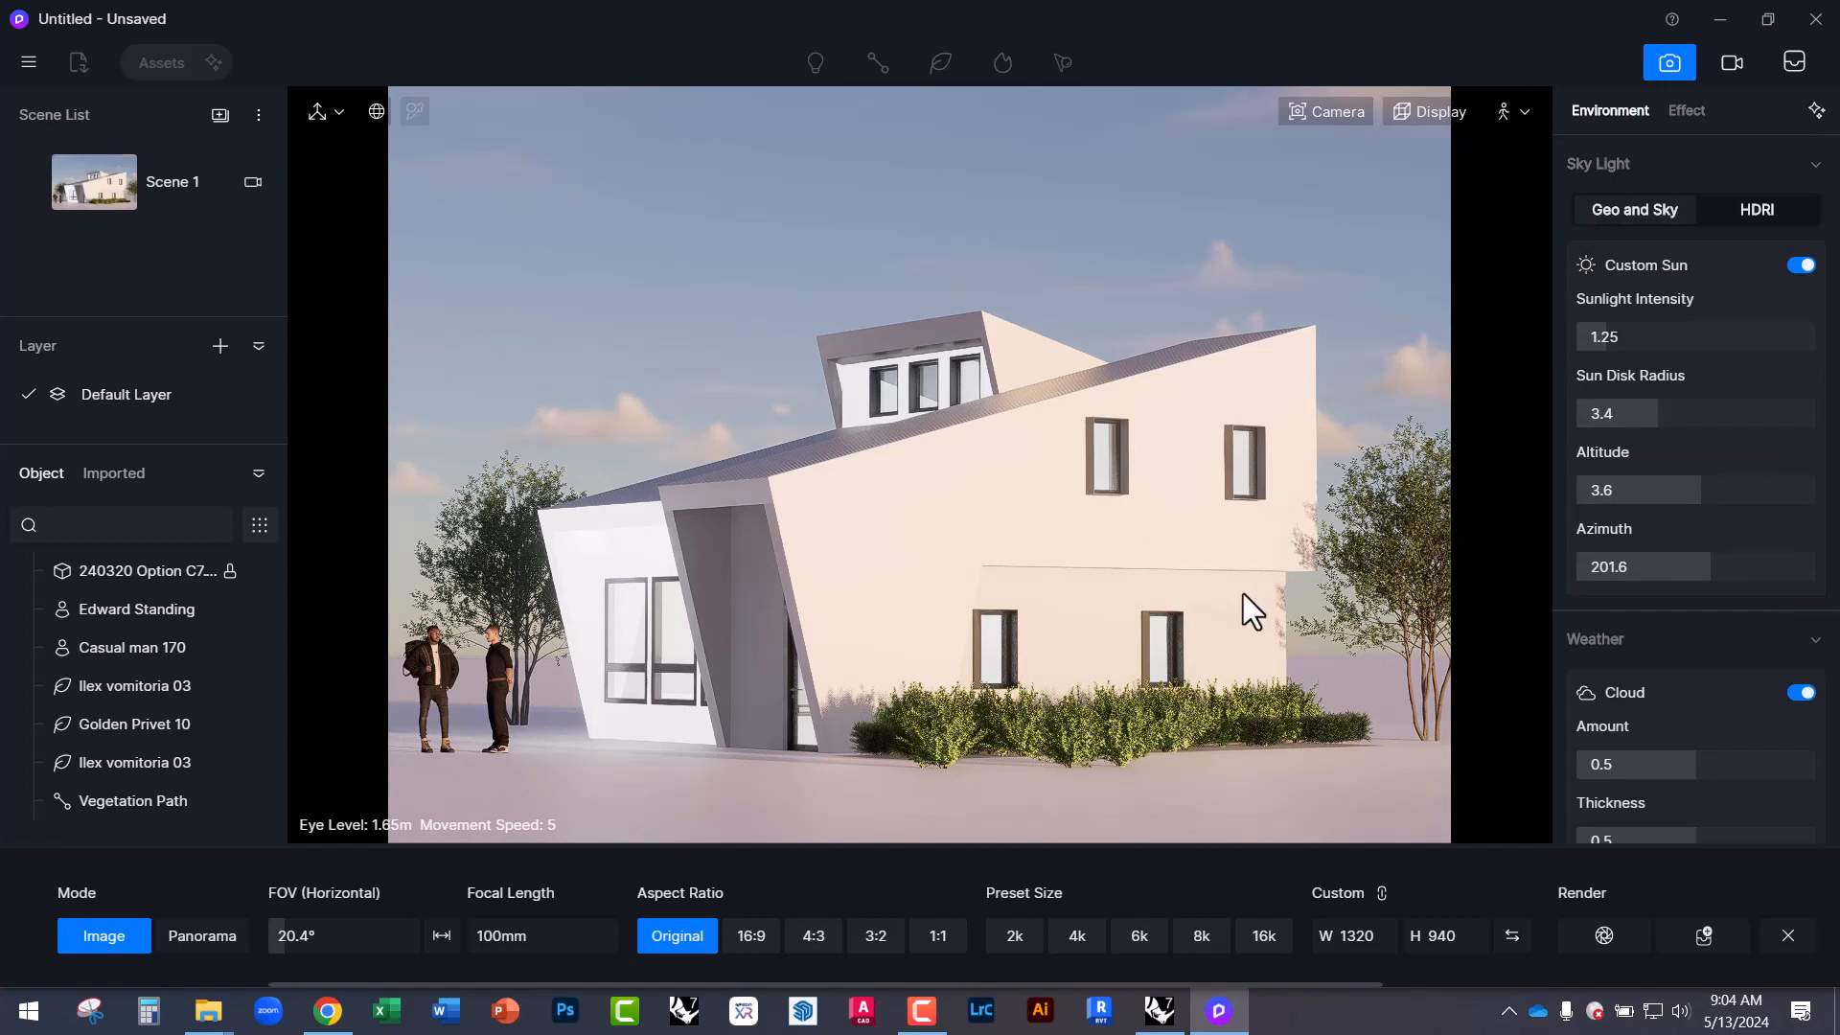
Switch sky lighting to HDRI with the Cloudy preset, rotated to about 67°.
left_click(1749, 209)
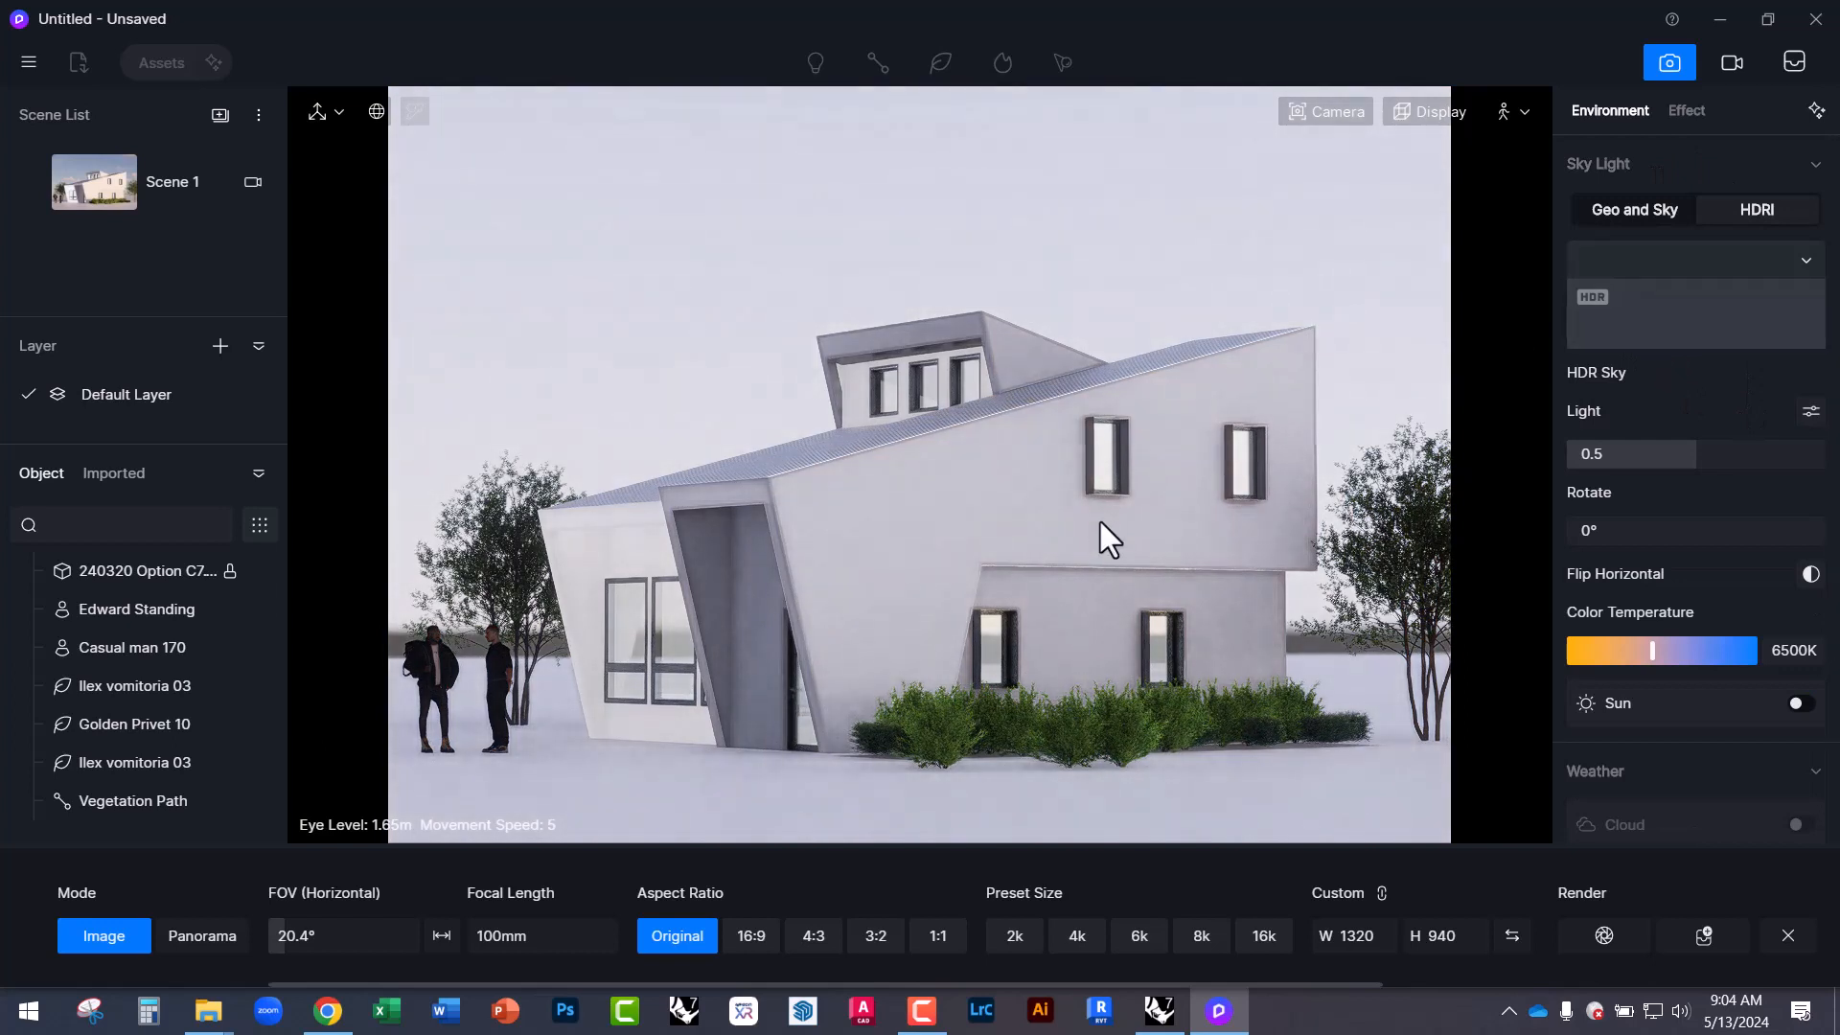
left_click(1581, 277)
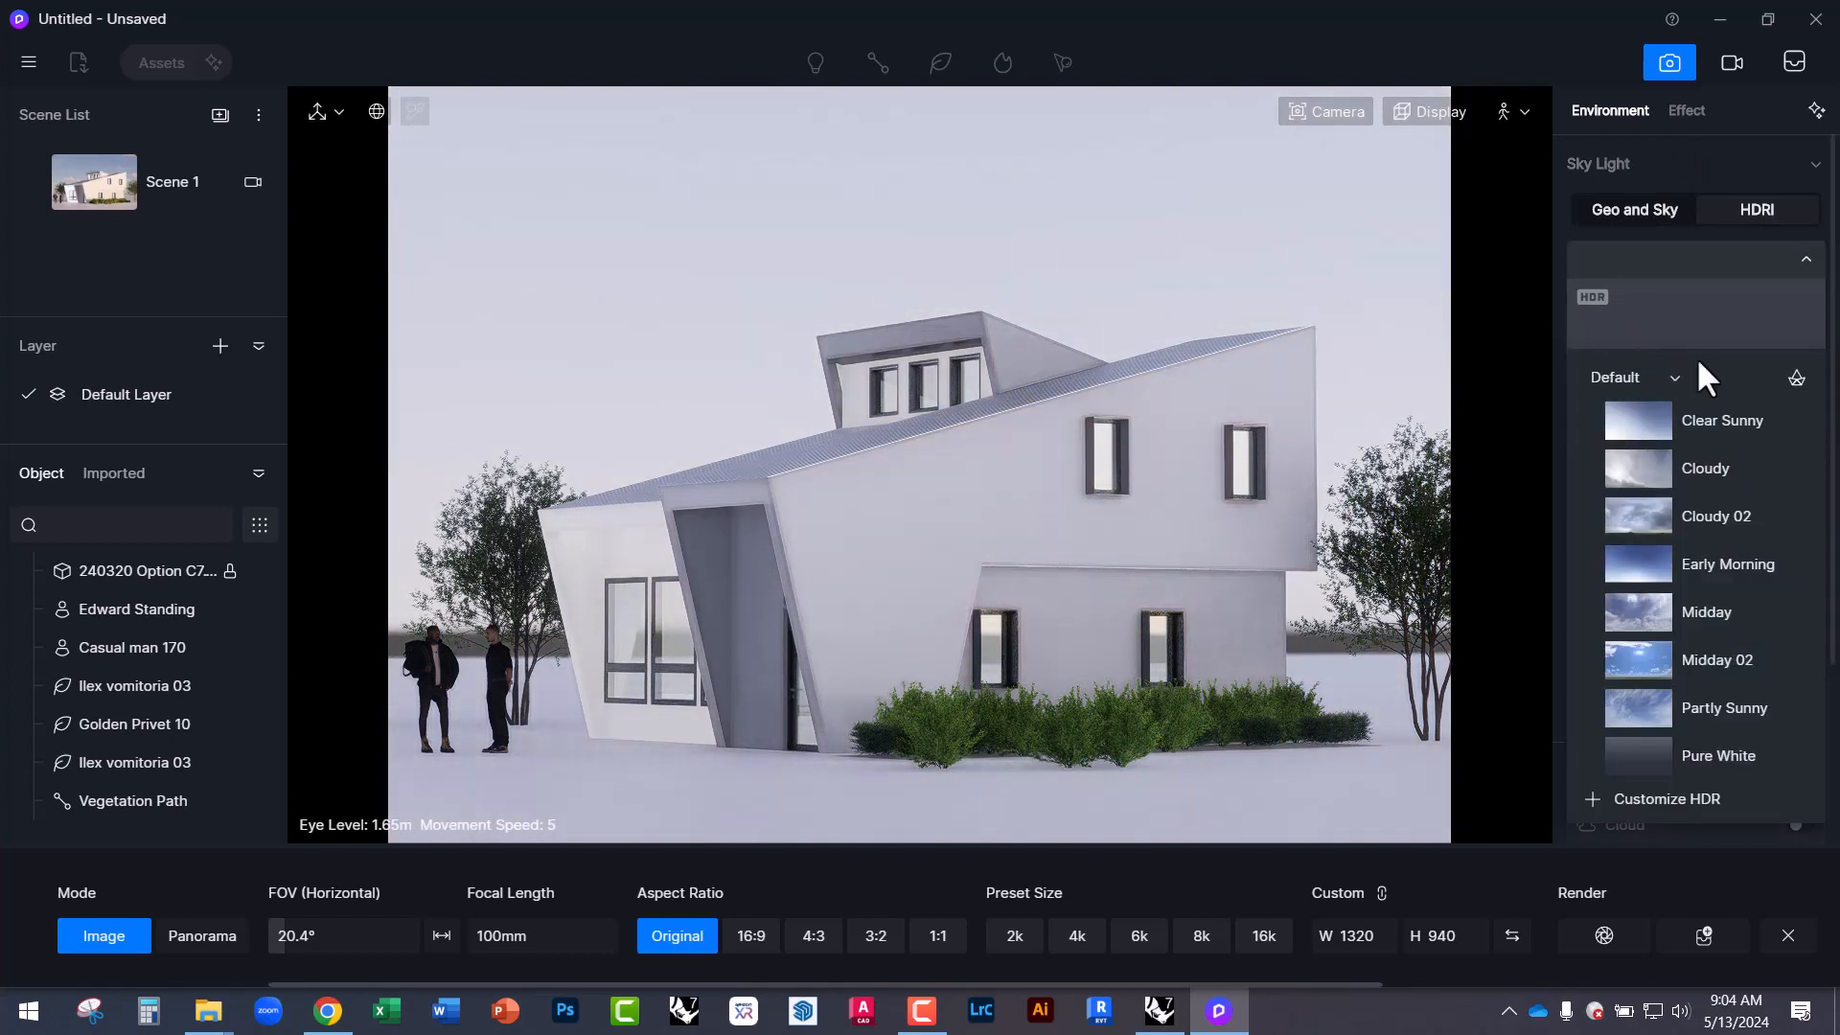
left_click(1670, 469)
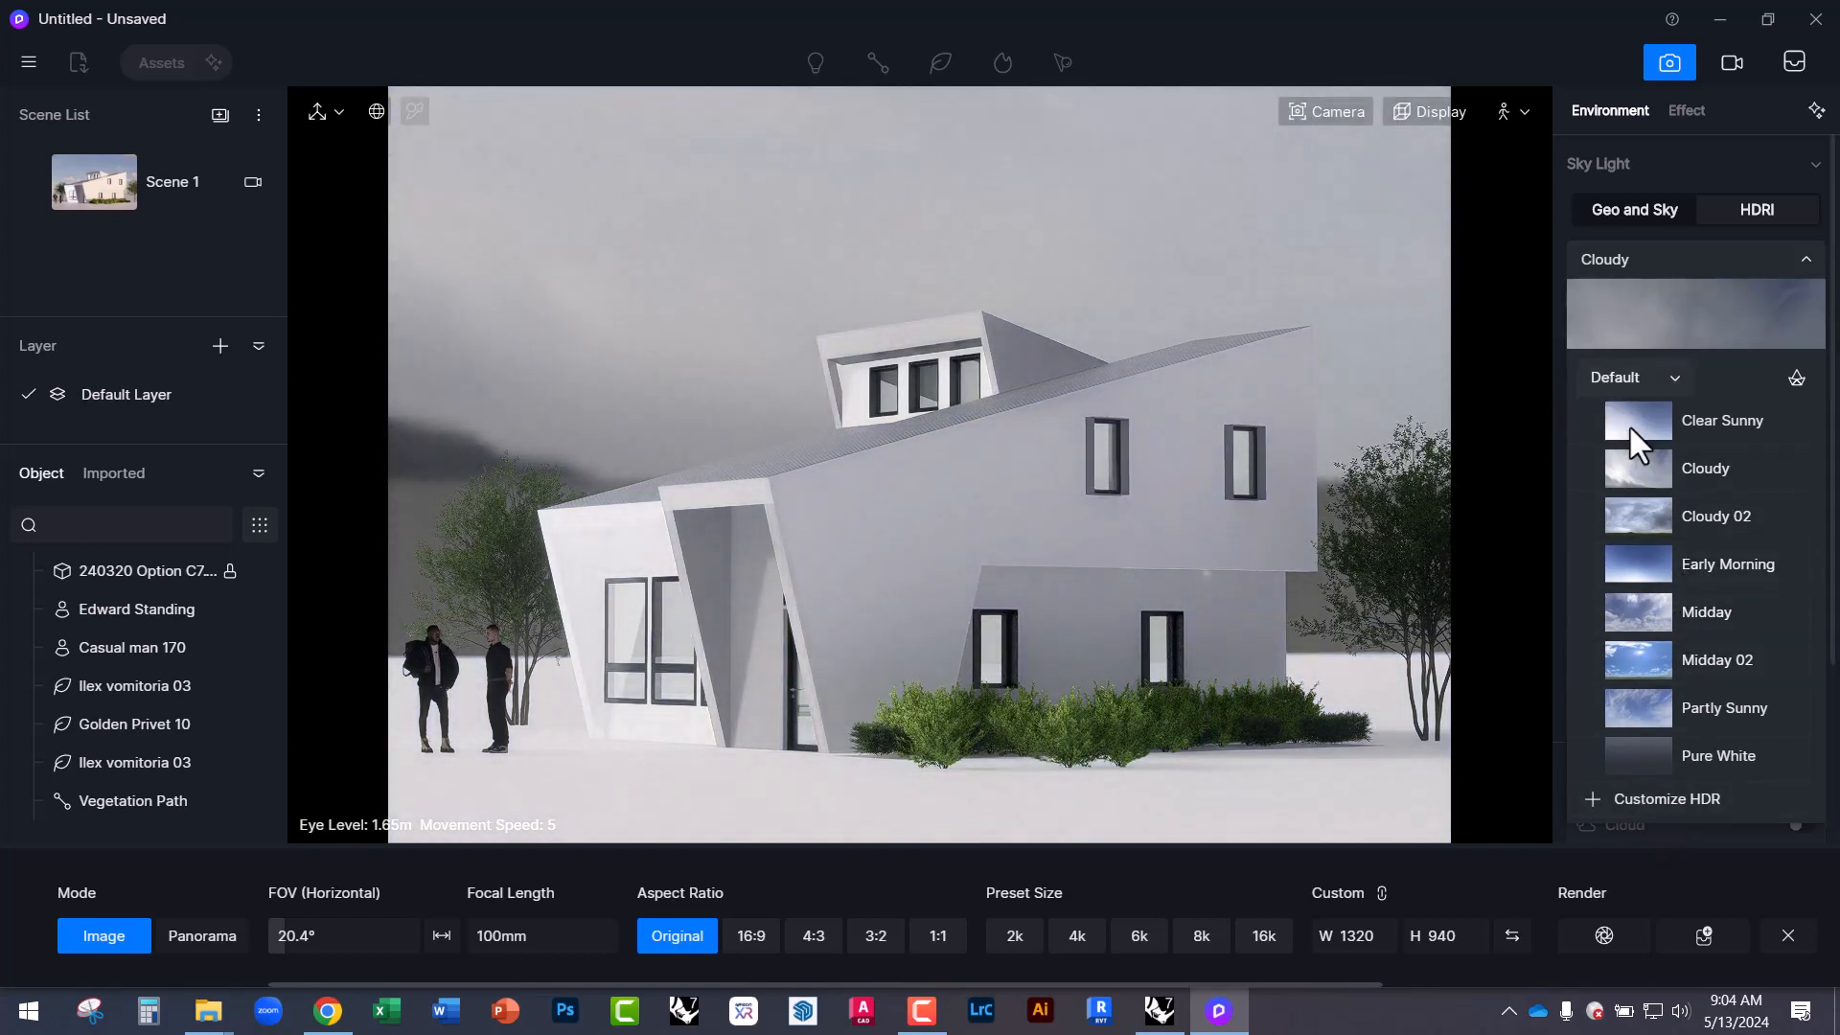
left_click(1554, 419)
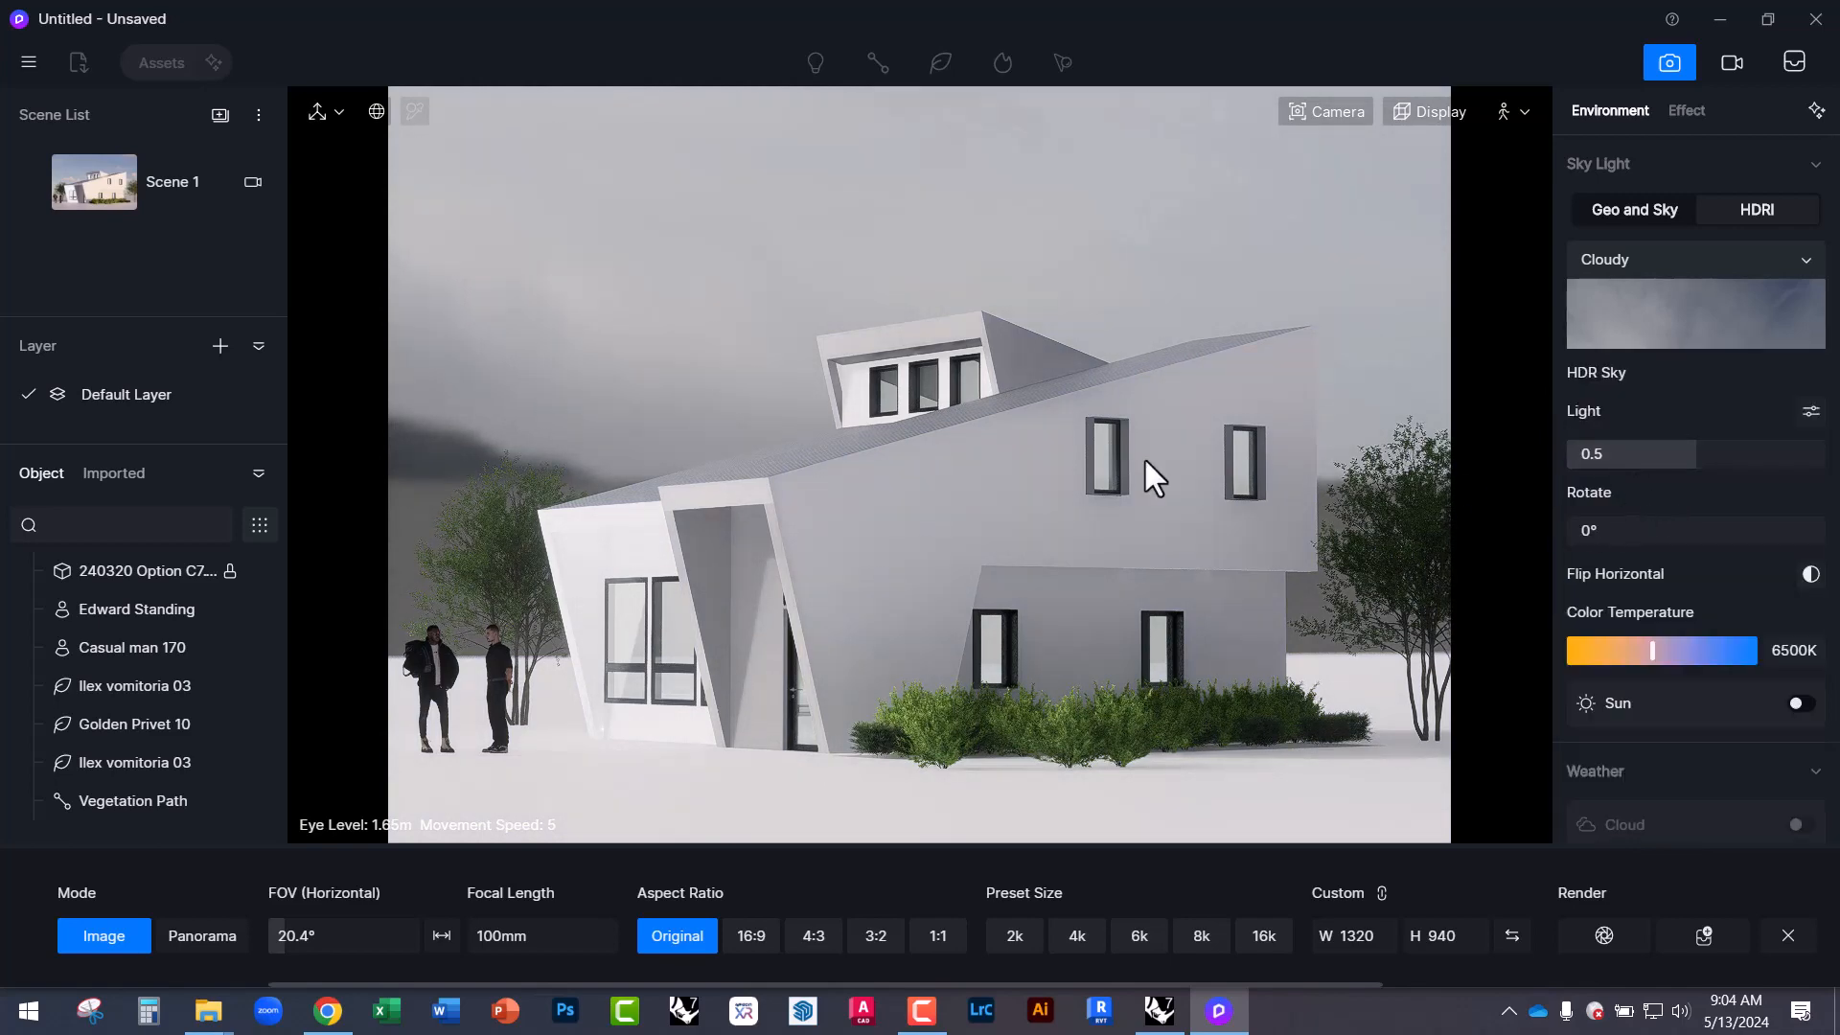
left_click_drag(1585, 530, 1623, 537)
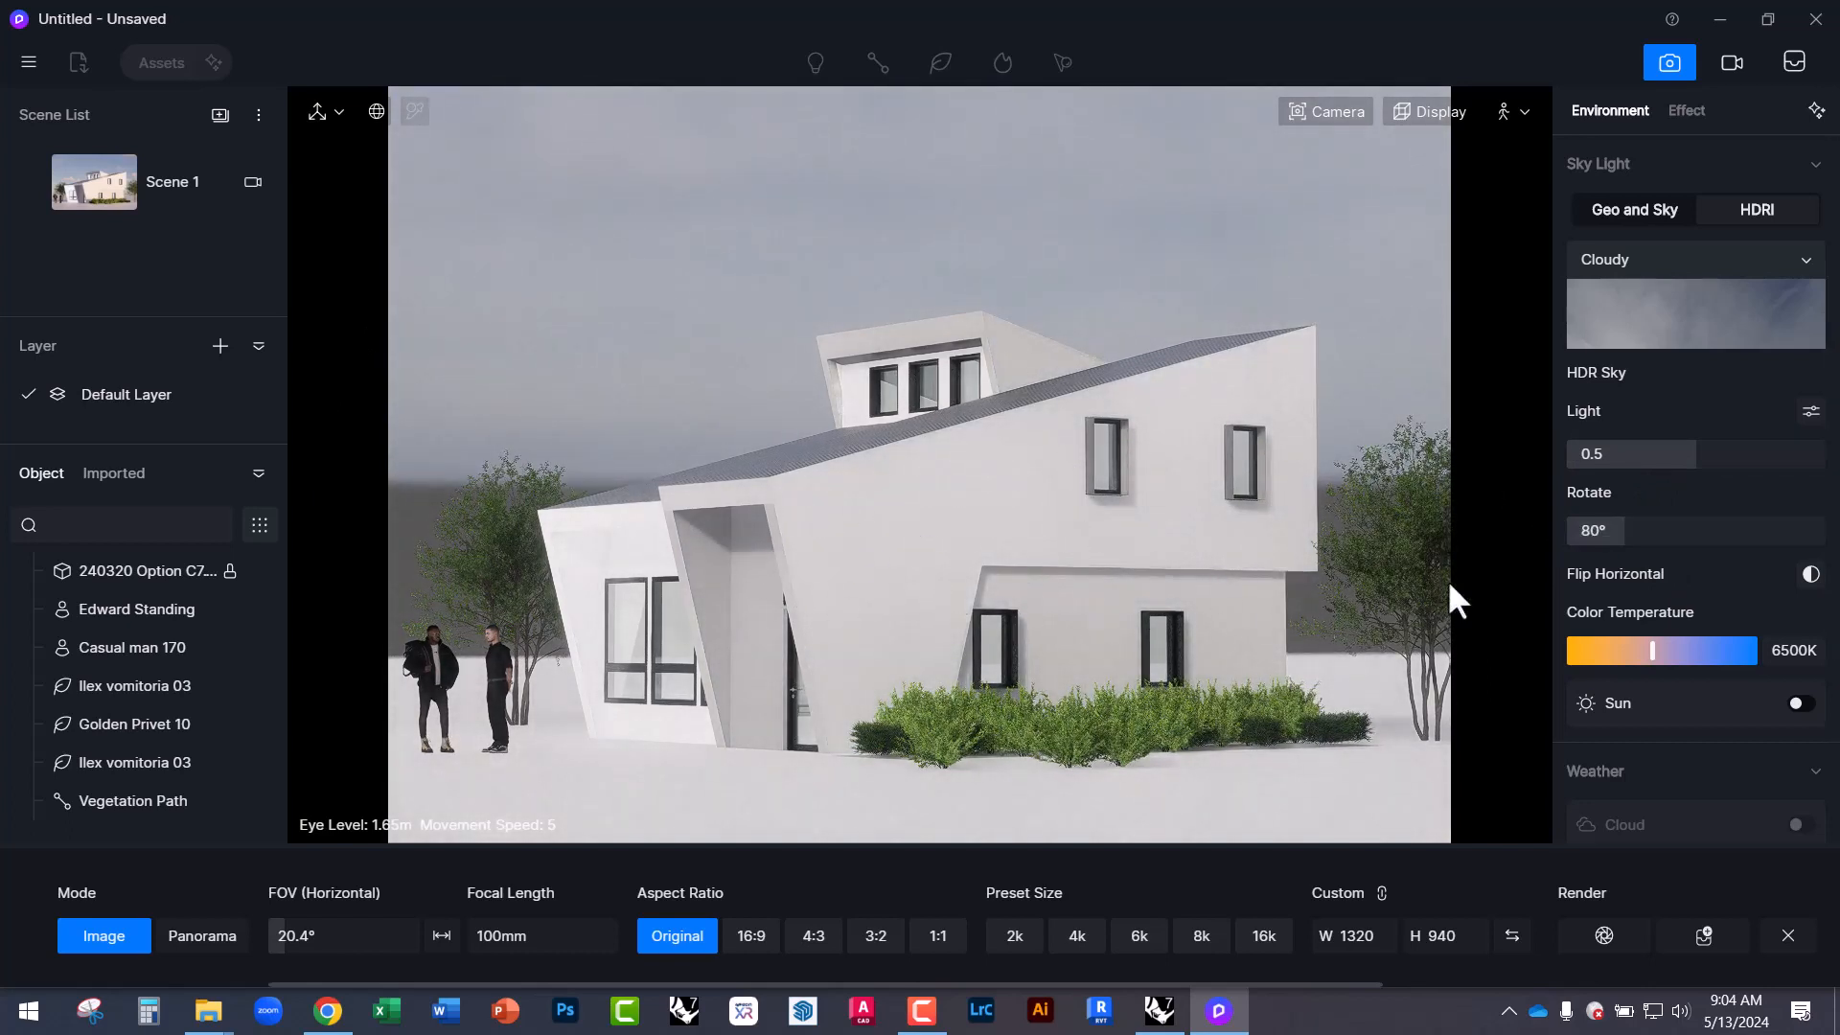
left_click_drag(1632, 533, 1676, 530)
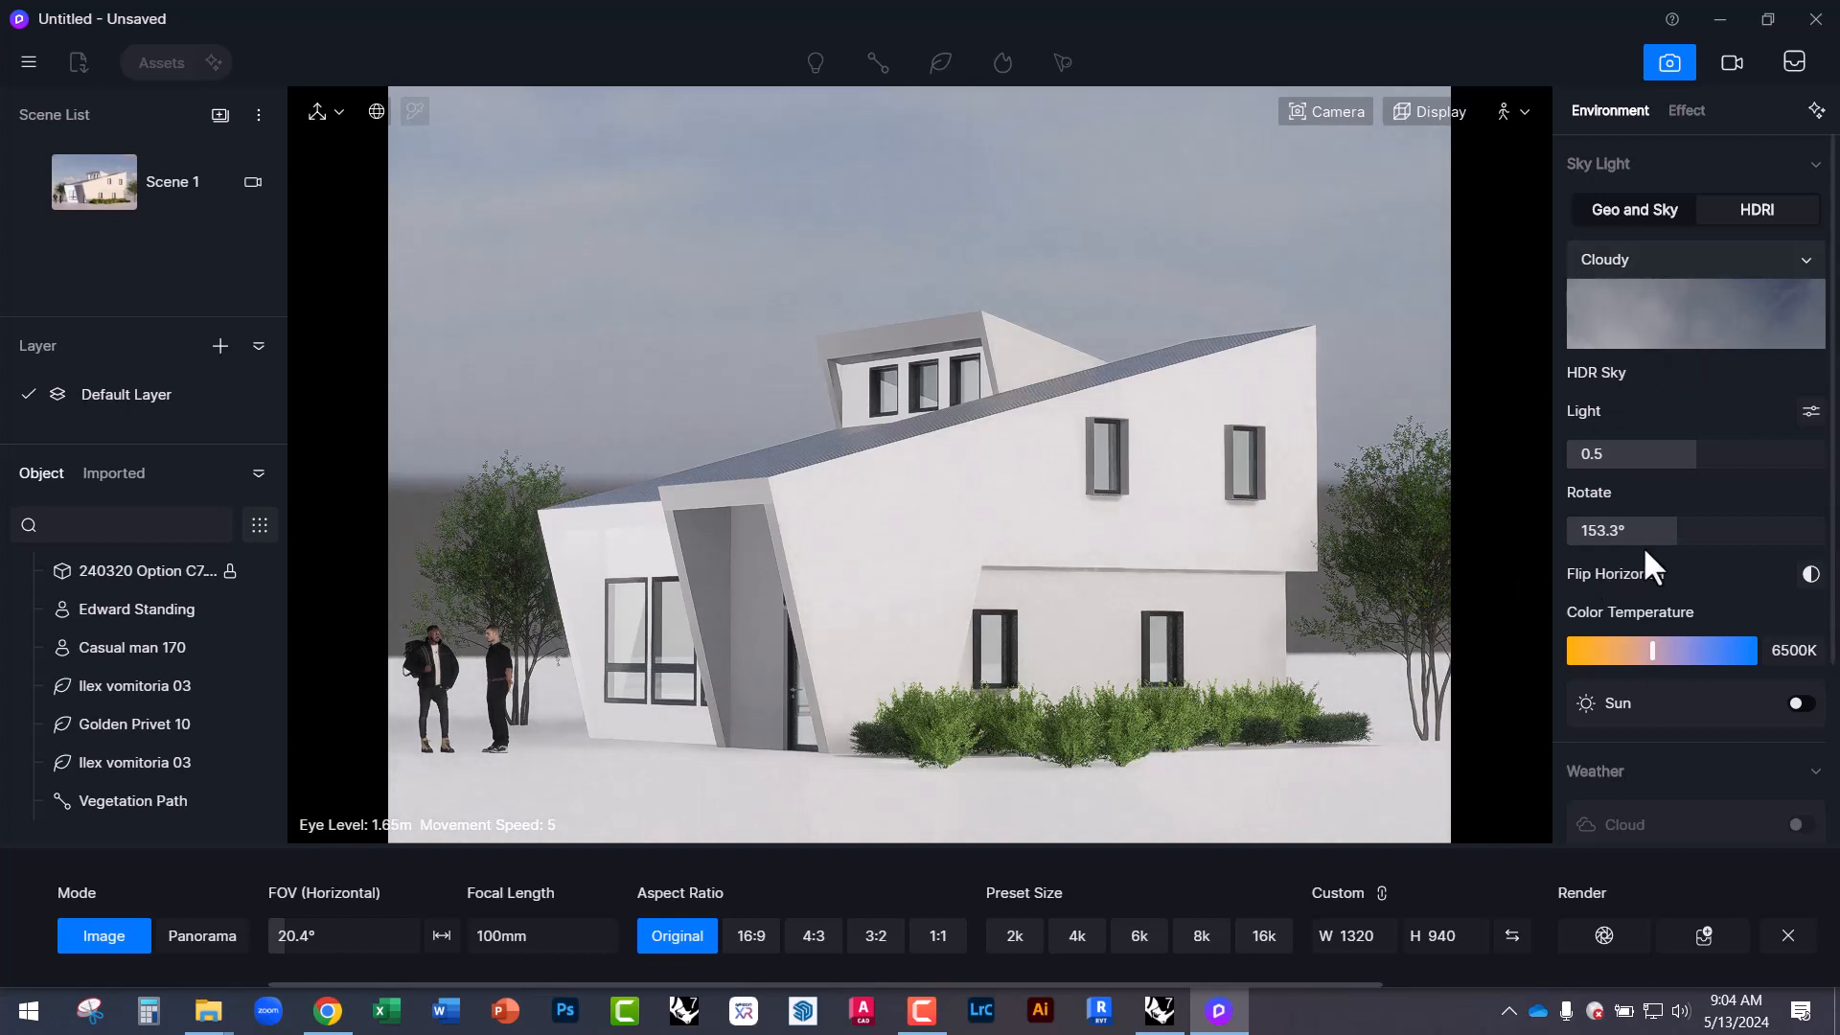
left_click_drag(1675, 536, 1615, 538)
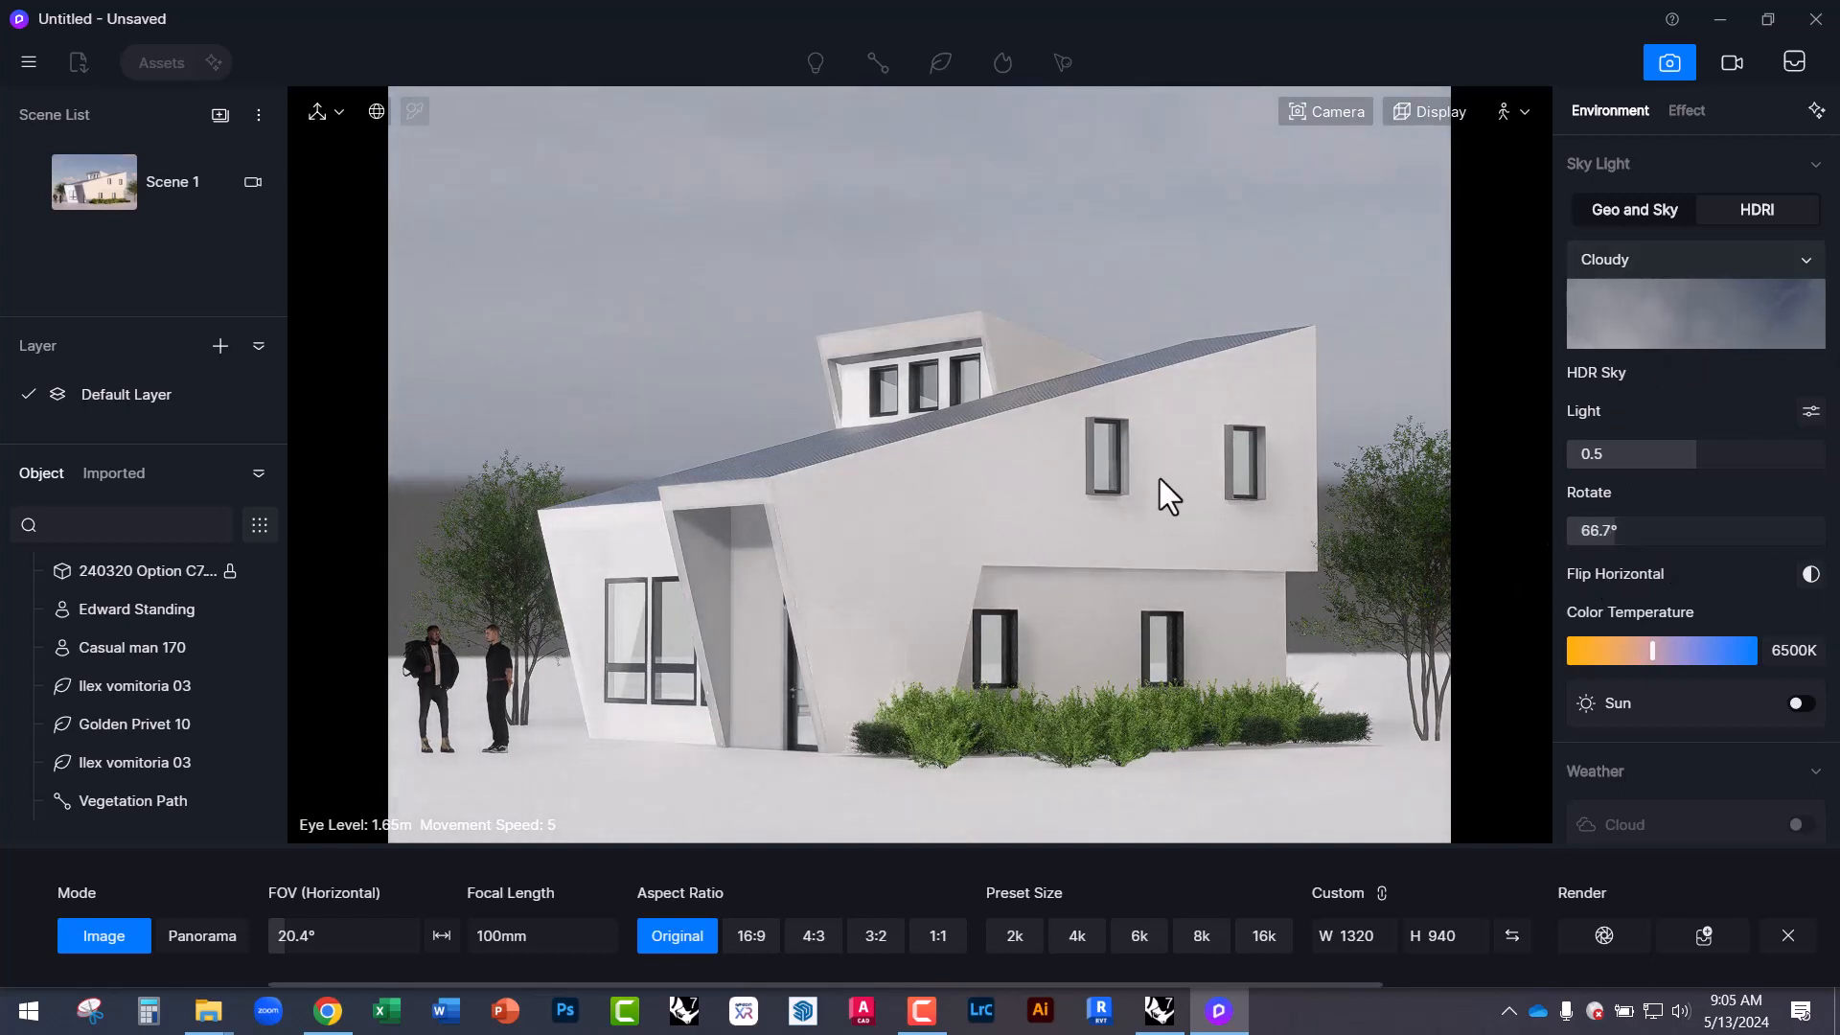
Change the HDRI preset to Early Morning and rotate it around the house.
left_click(1599, 342)
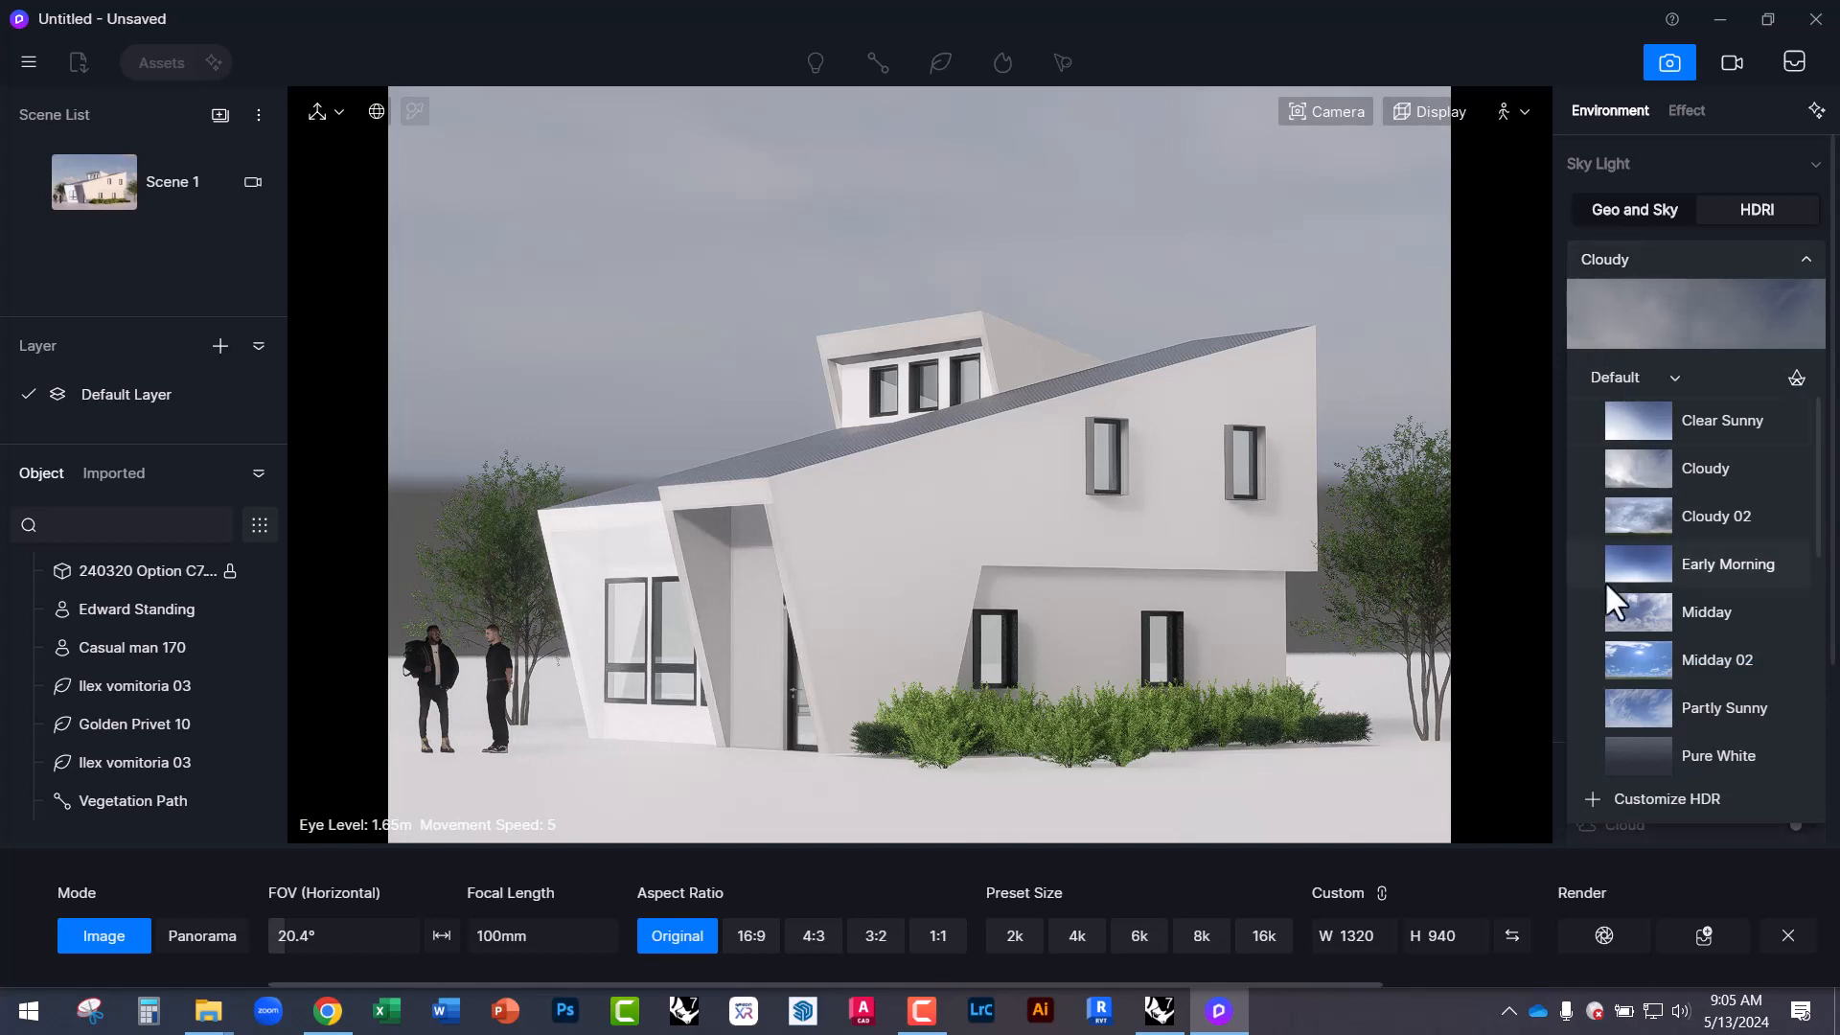
left_click(1642, 565)
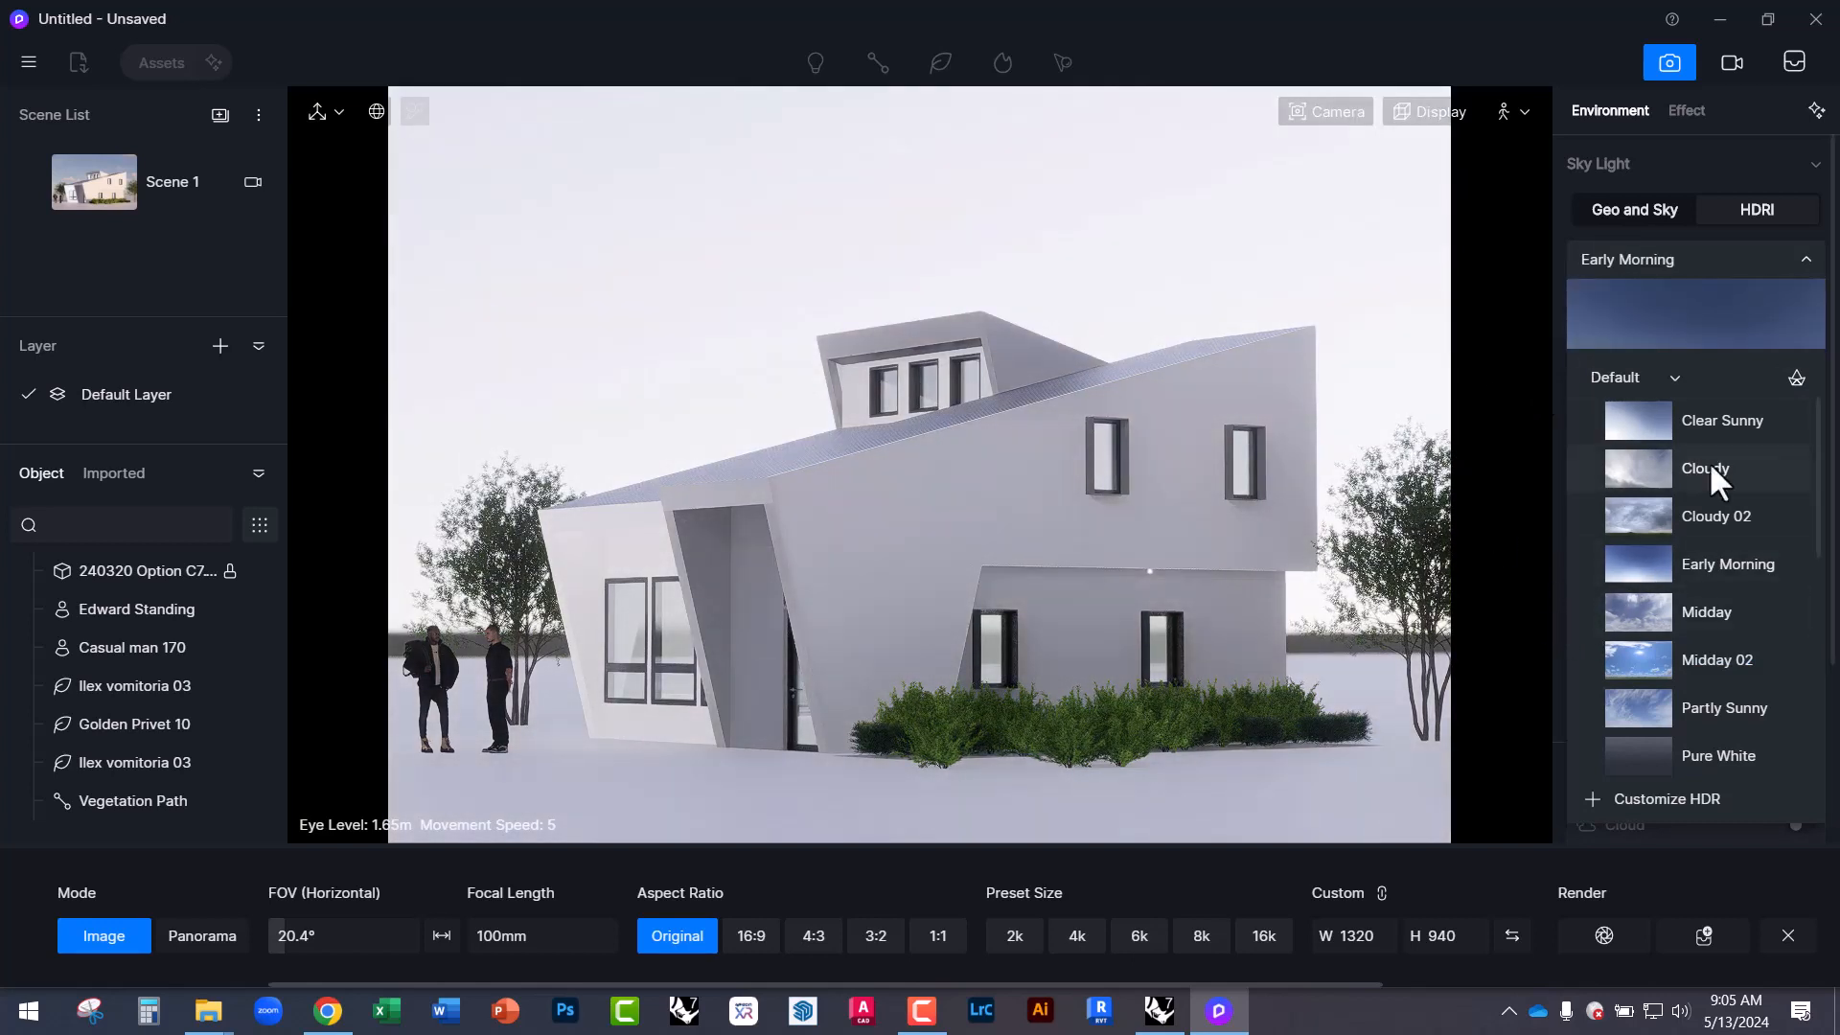
left_click(1545, 421)
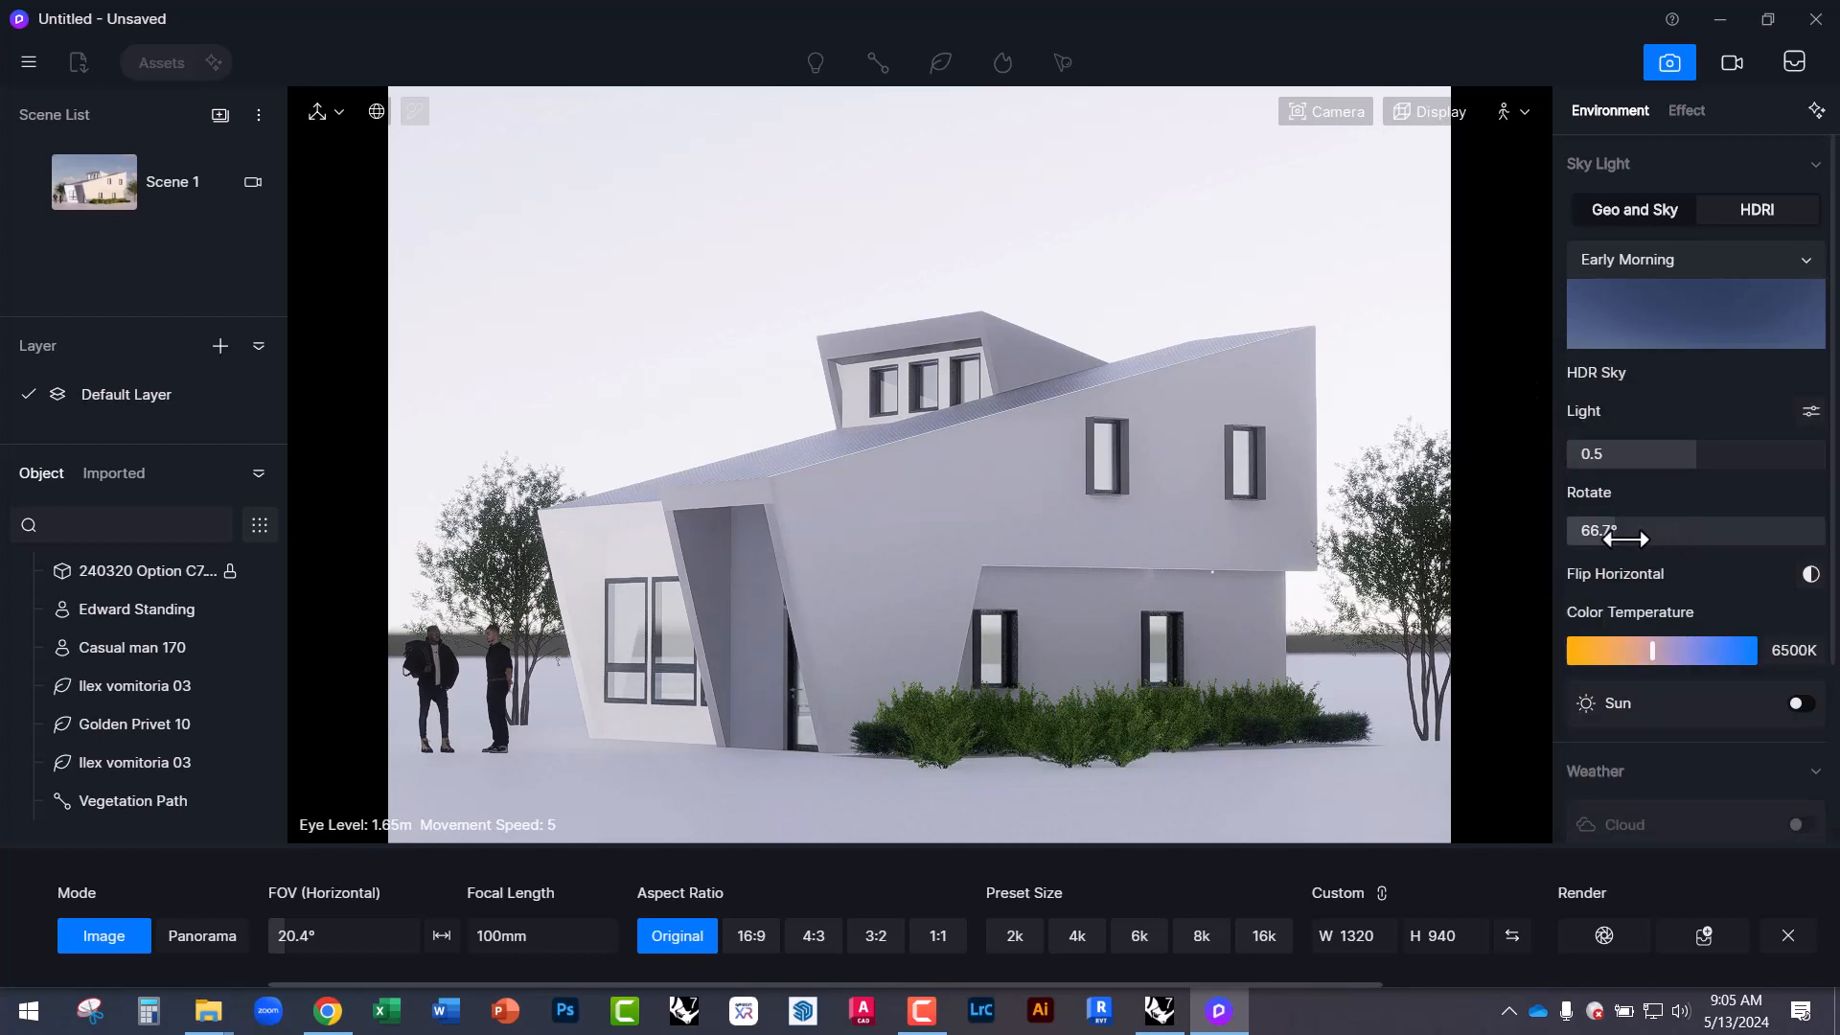
mouse_move(1630, 530)
left_mouse_down()
mouse_move(1743, 537)
mouse_move(1600, 530)
left_mouse_up()
Check the post-processing settings, then switch on the sun light in the environment settings.
scroll(1637, 744, "down", 3)
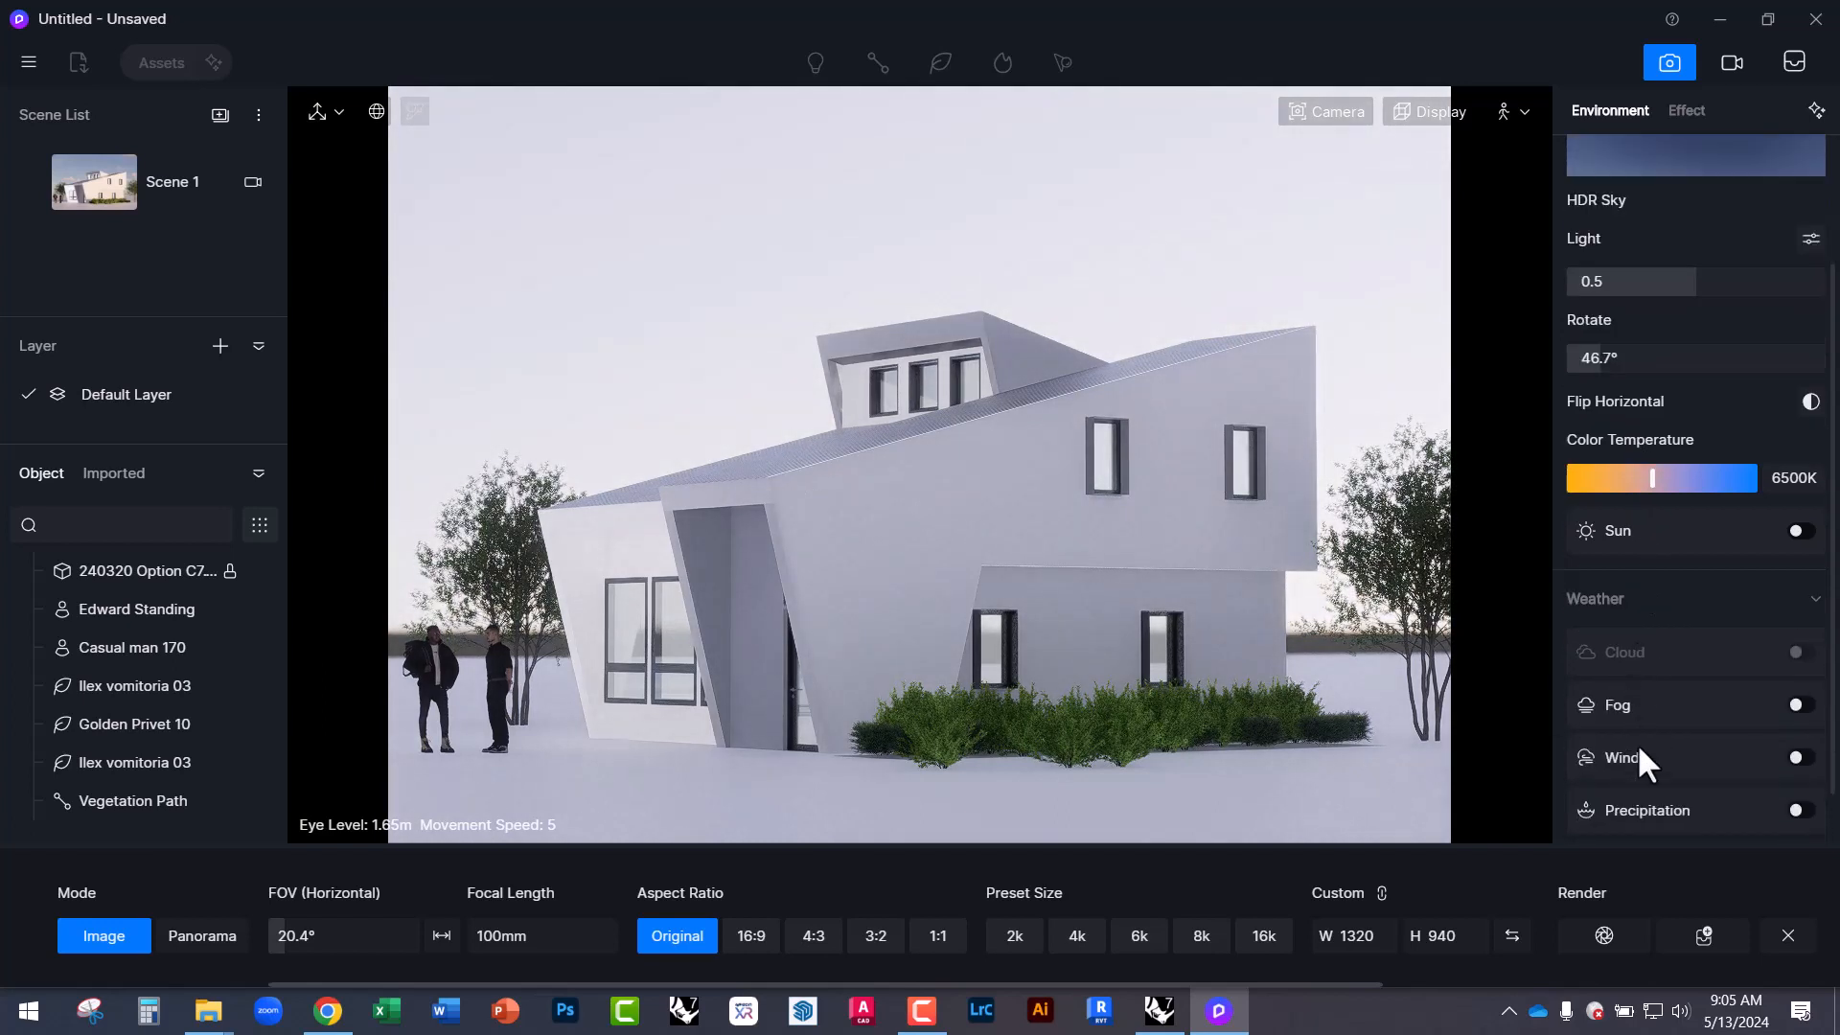
scroll(1677, 728, "down", 1)
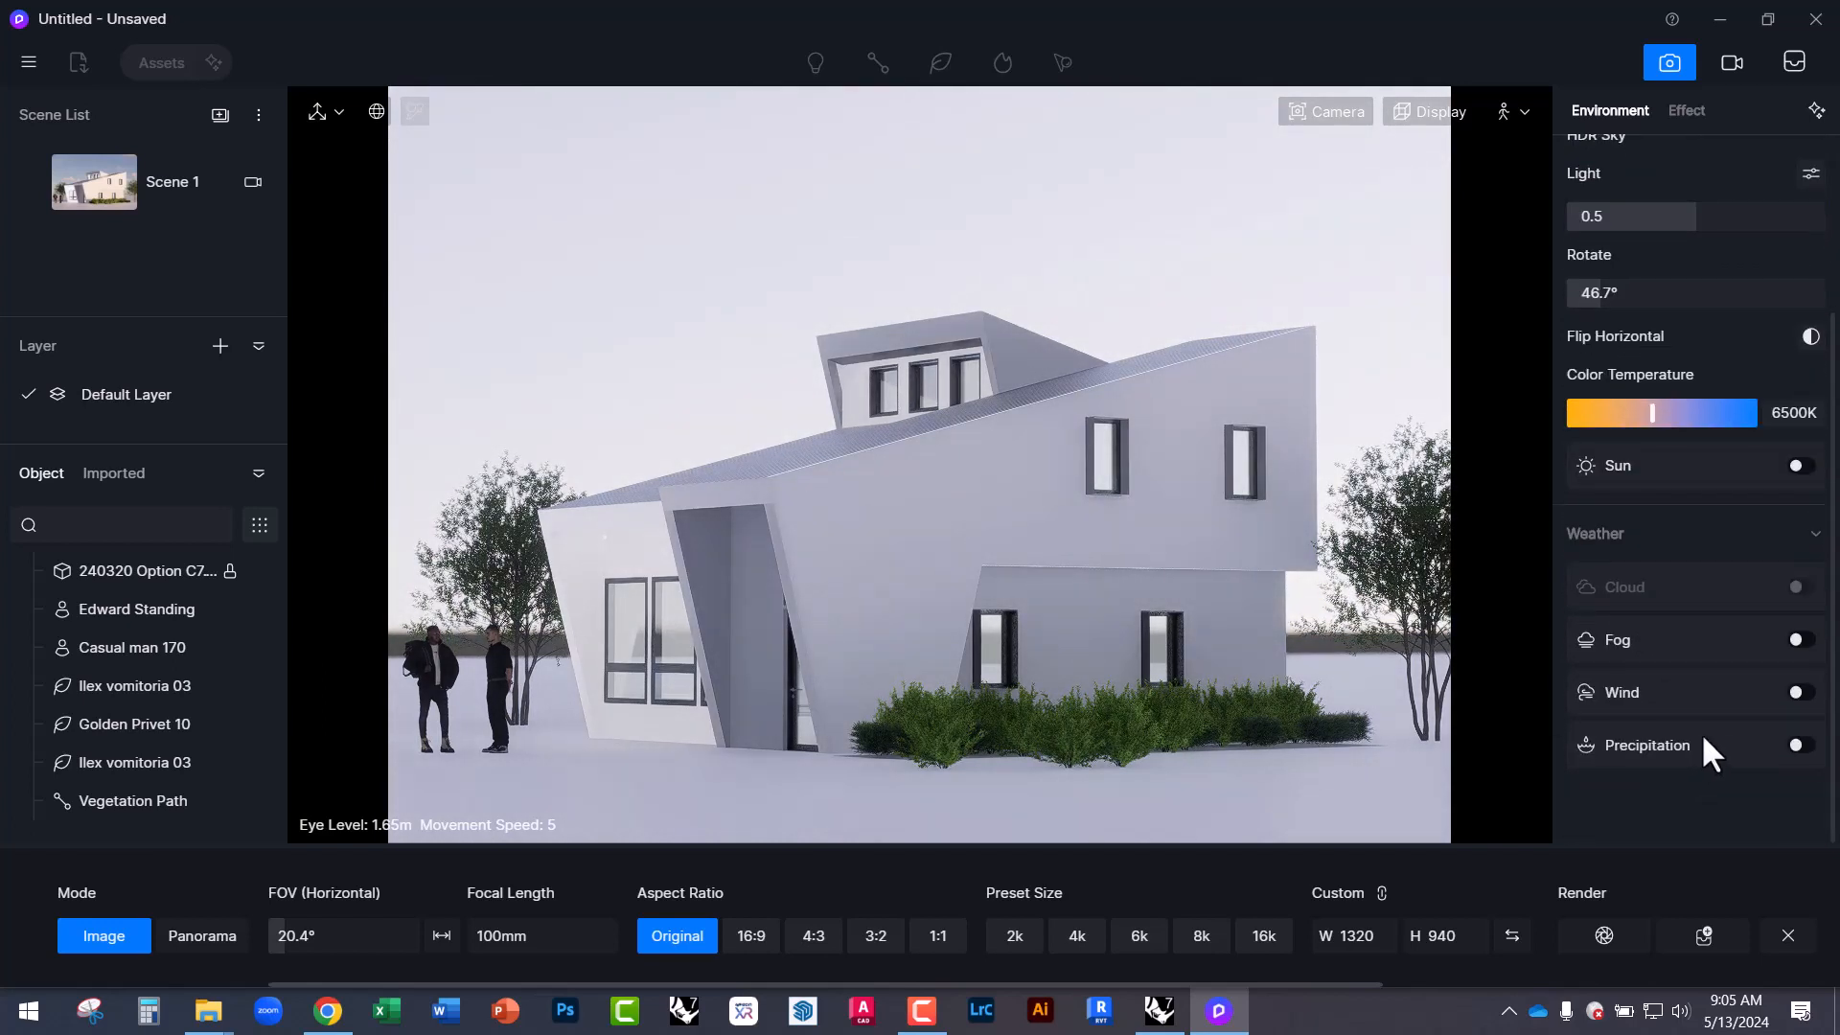
scroll(1716, 589, "up", 4)
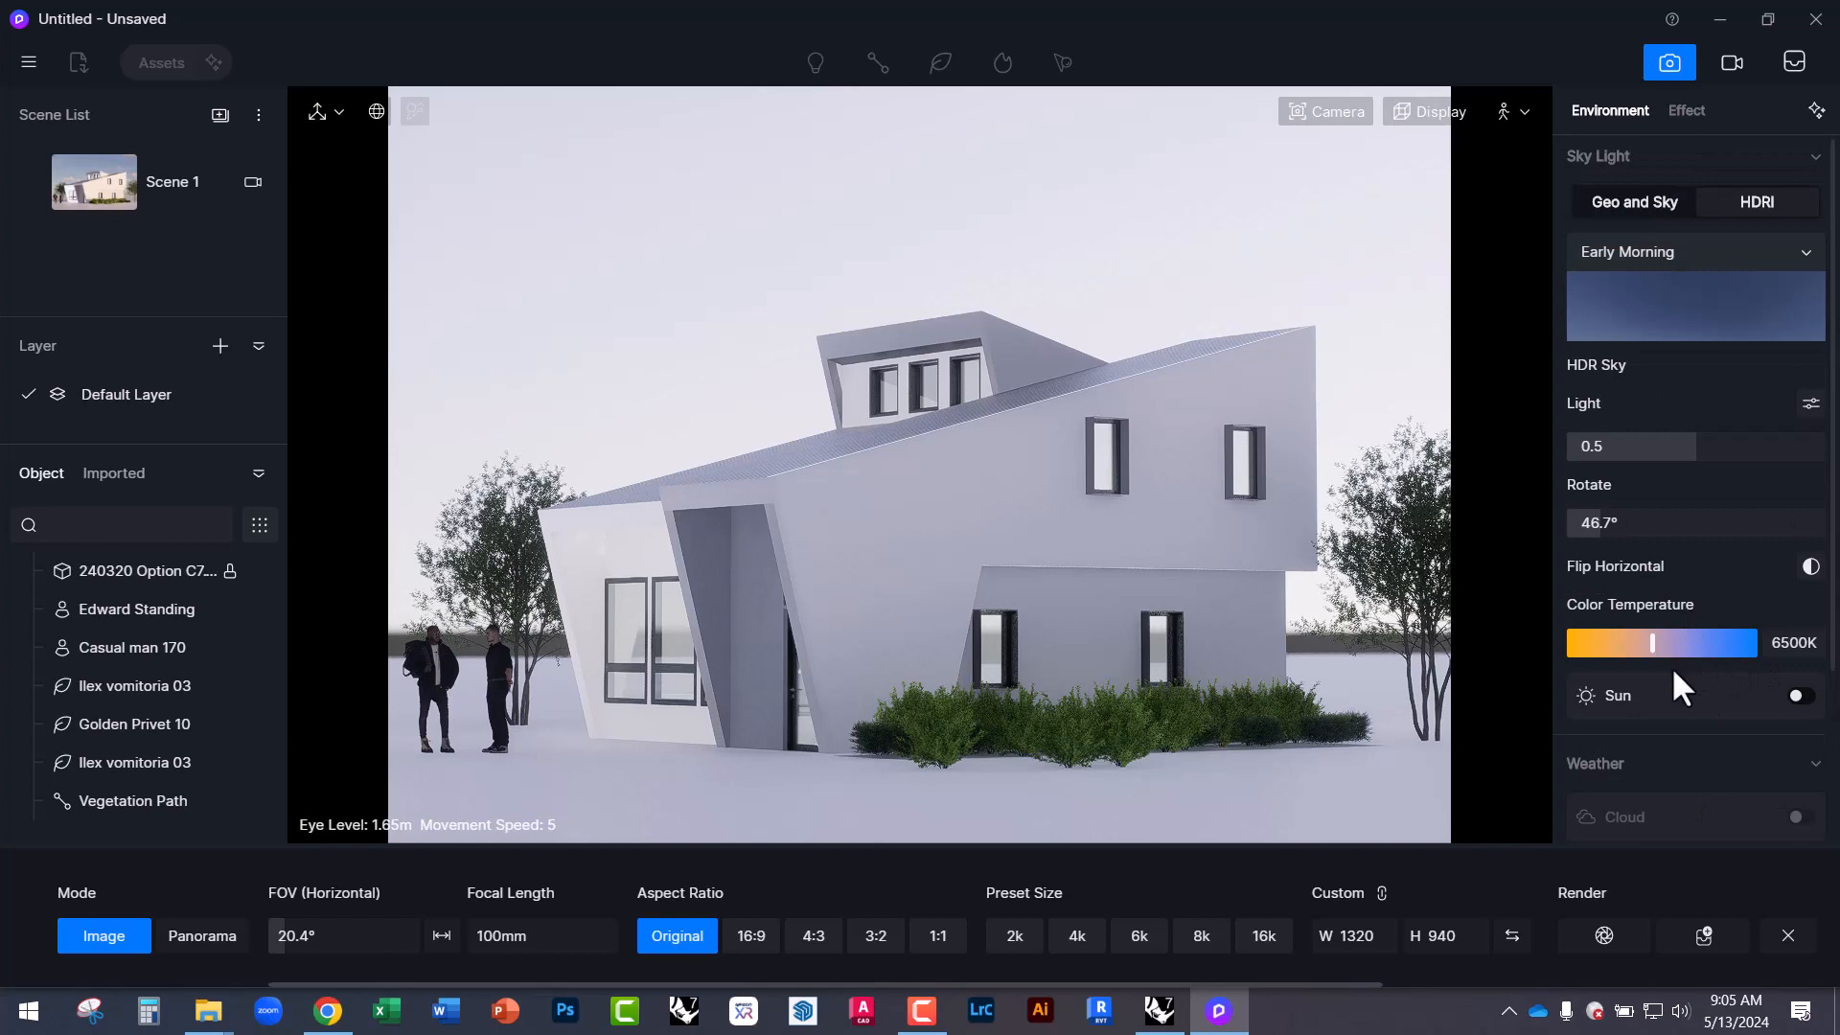
left_click(1683, 112)
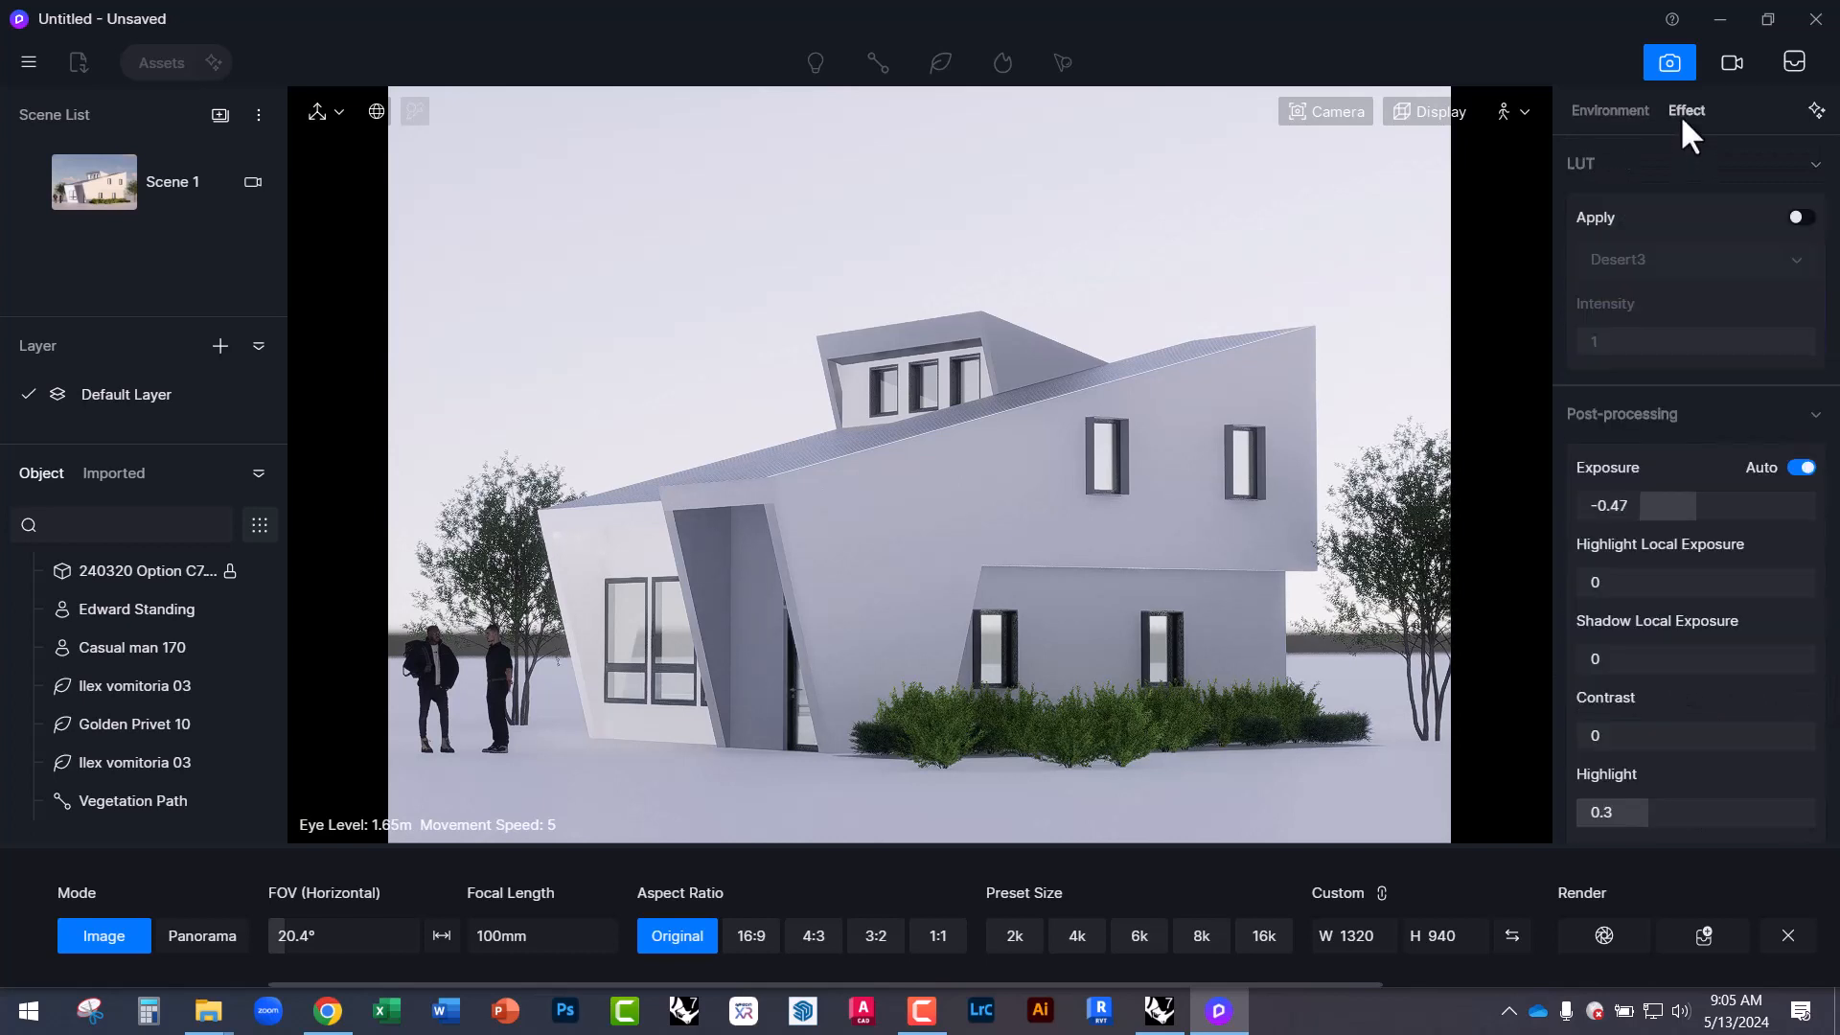
scroll(1692, 489, "down", 3)
scroll(1664, 518, "up", 3)
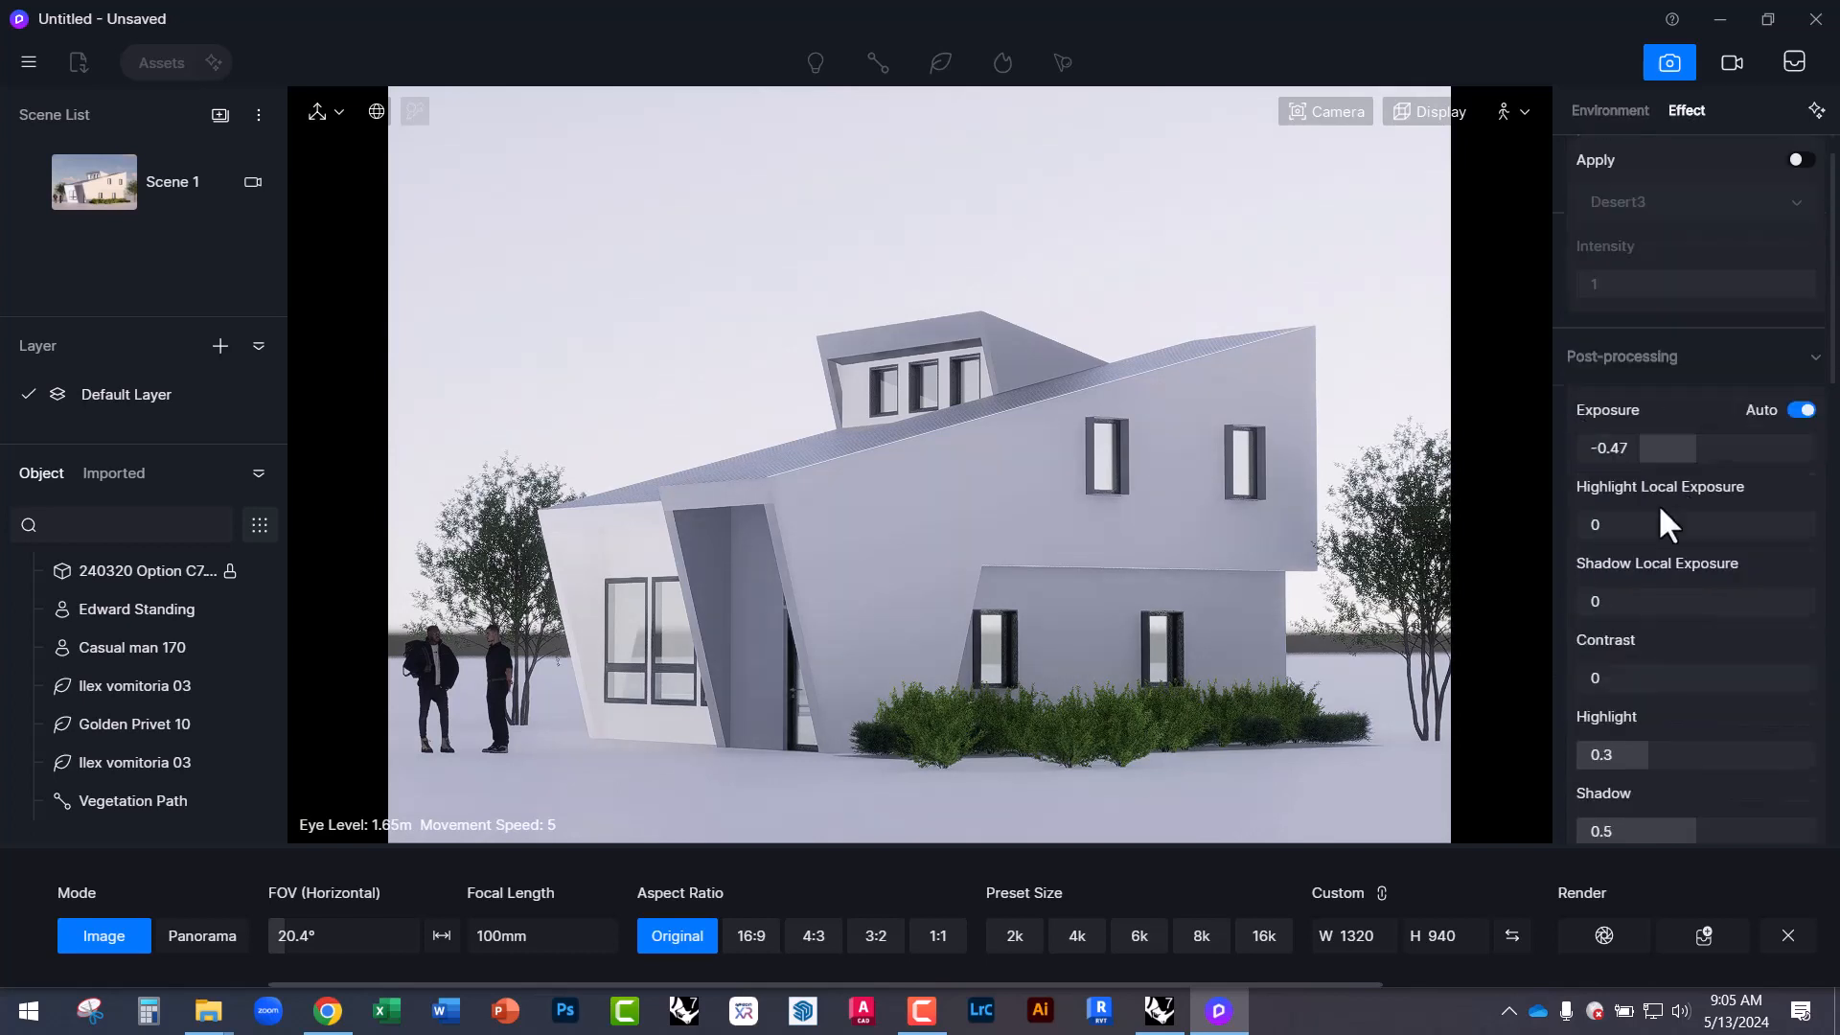
left_click(1591, 120)
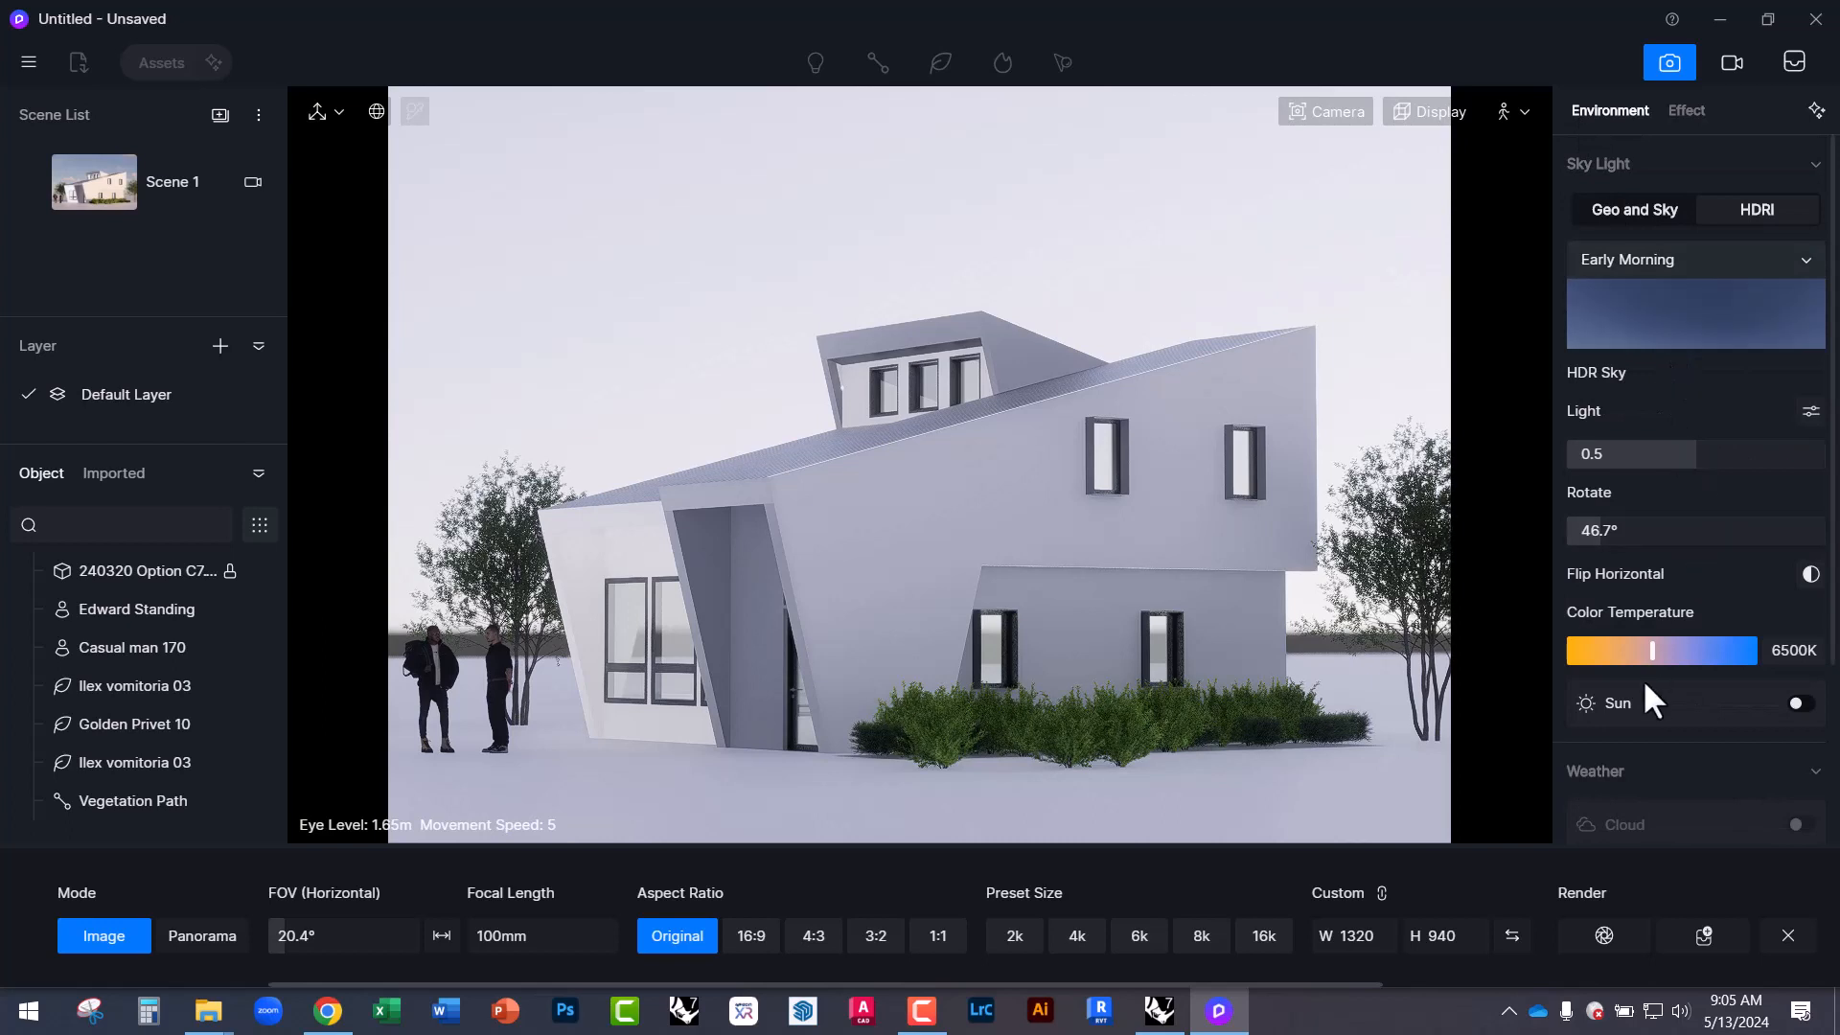
scroll(1642, 685, "down", 3)
left_click(1796, 529)
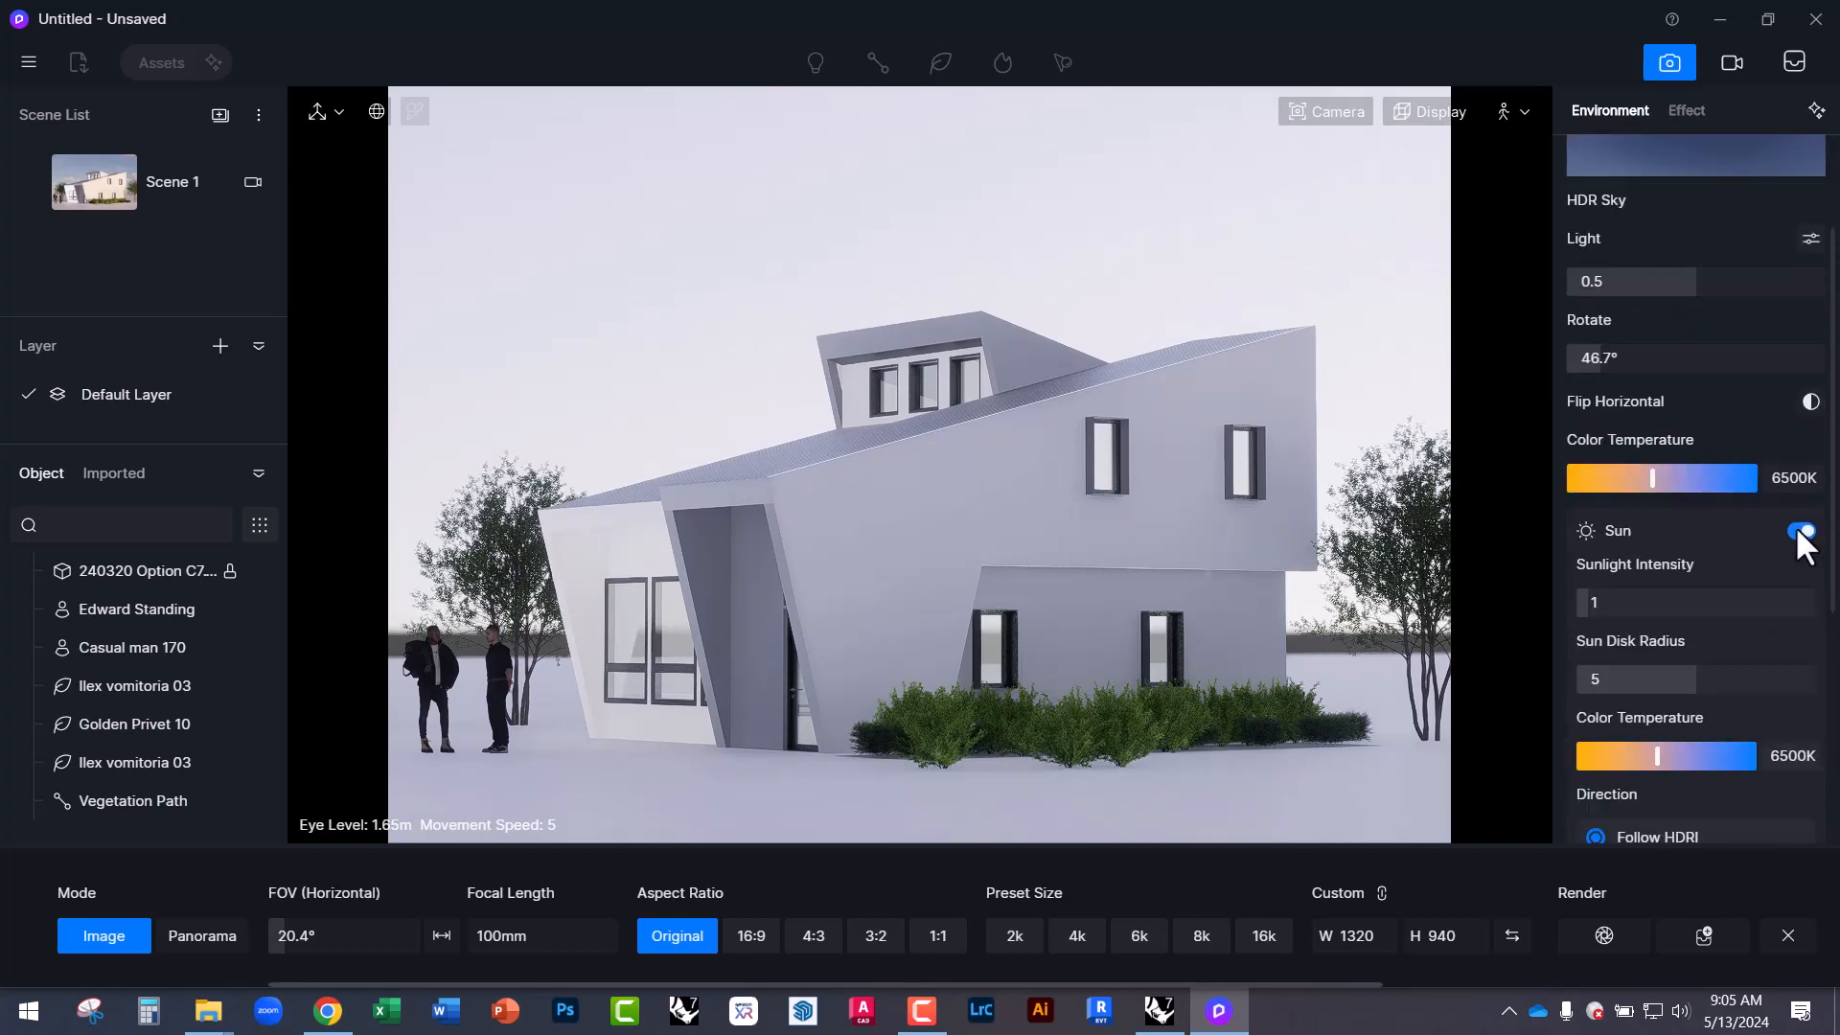
scroll(1698, 623, "down", 3)
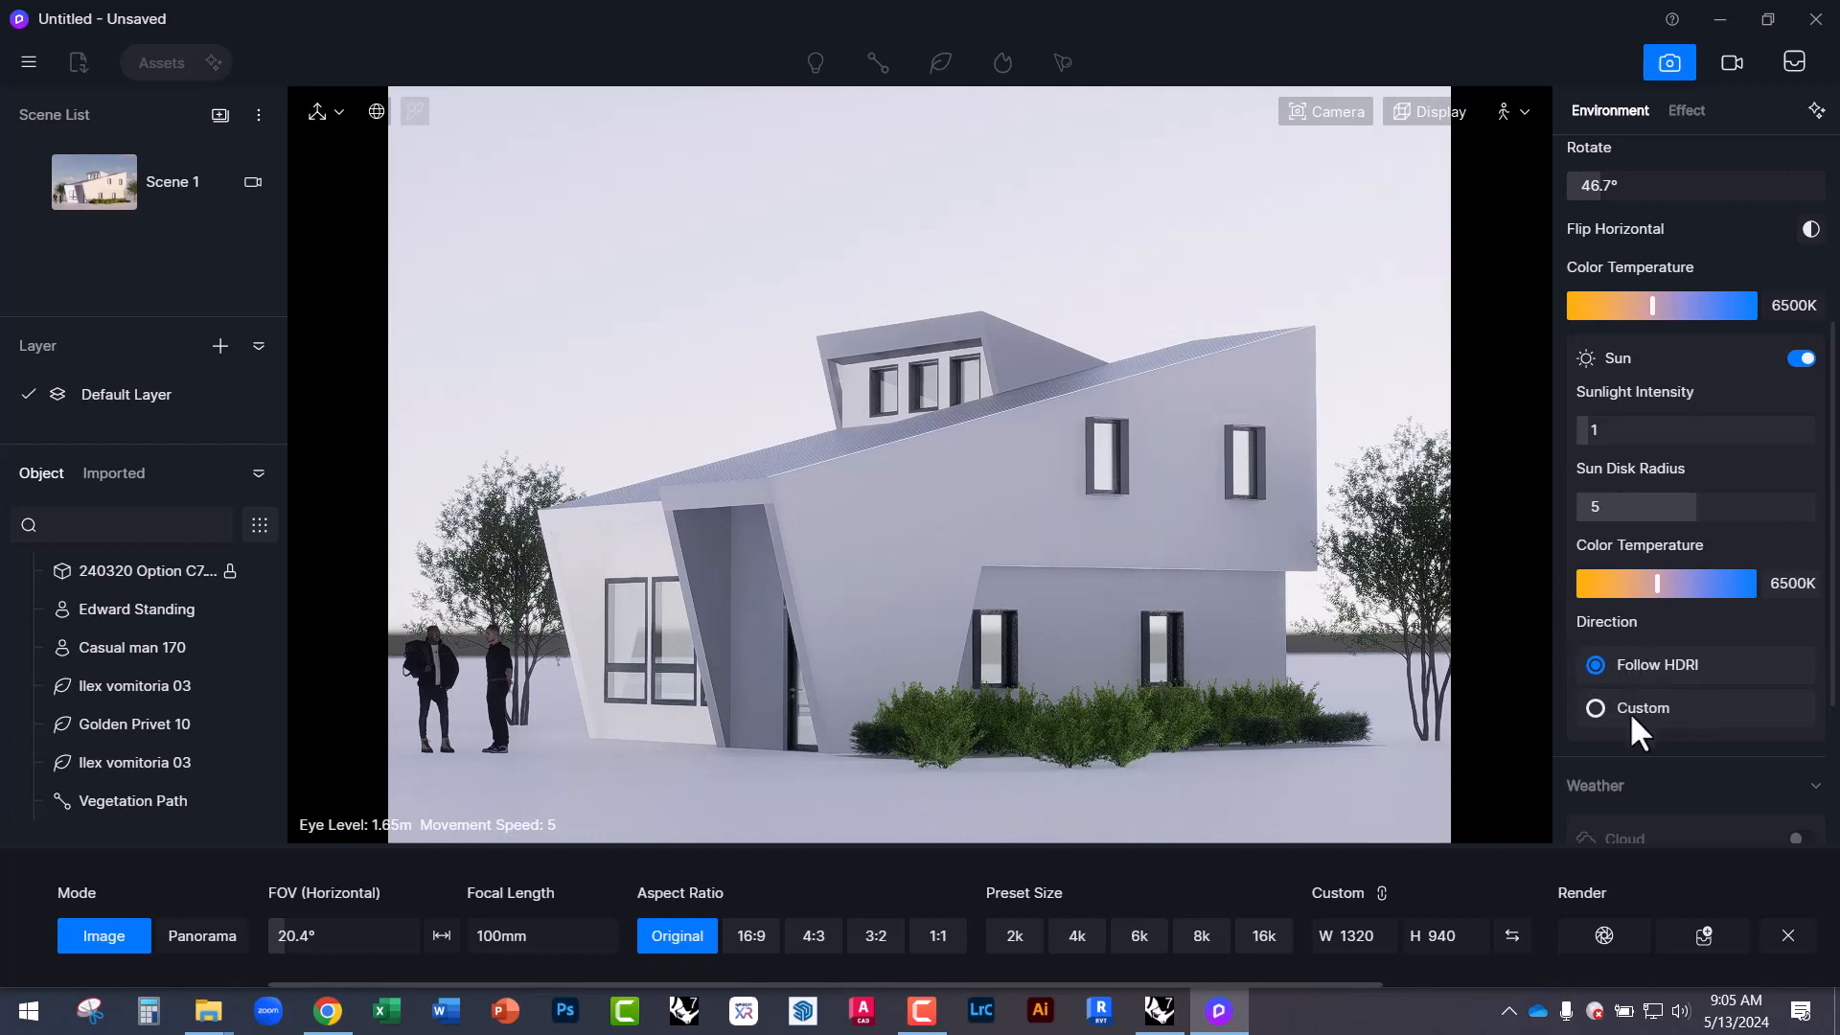
Set the sun direction to Custom and adjust its altitude and azimuth.
left_click(1597, 709)
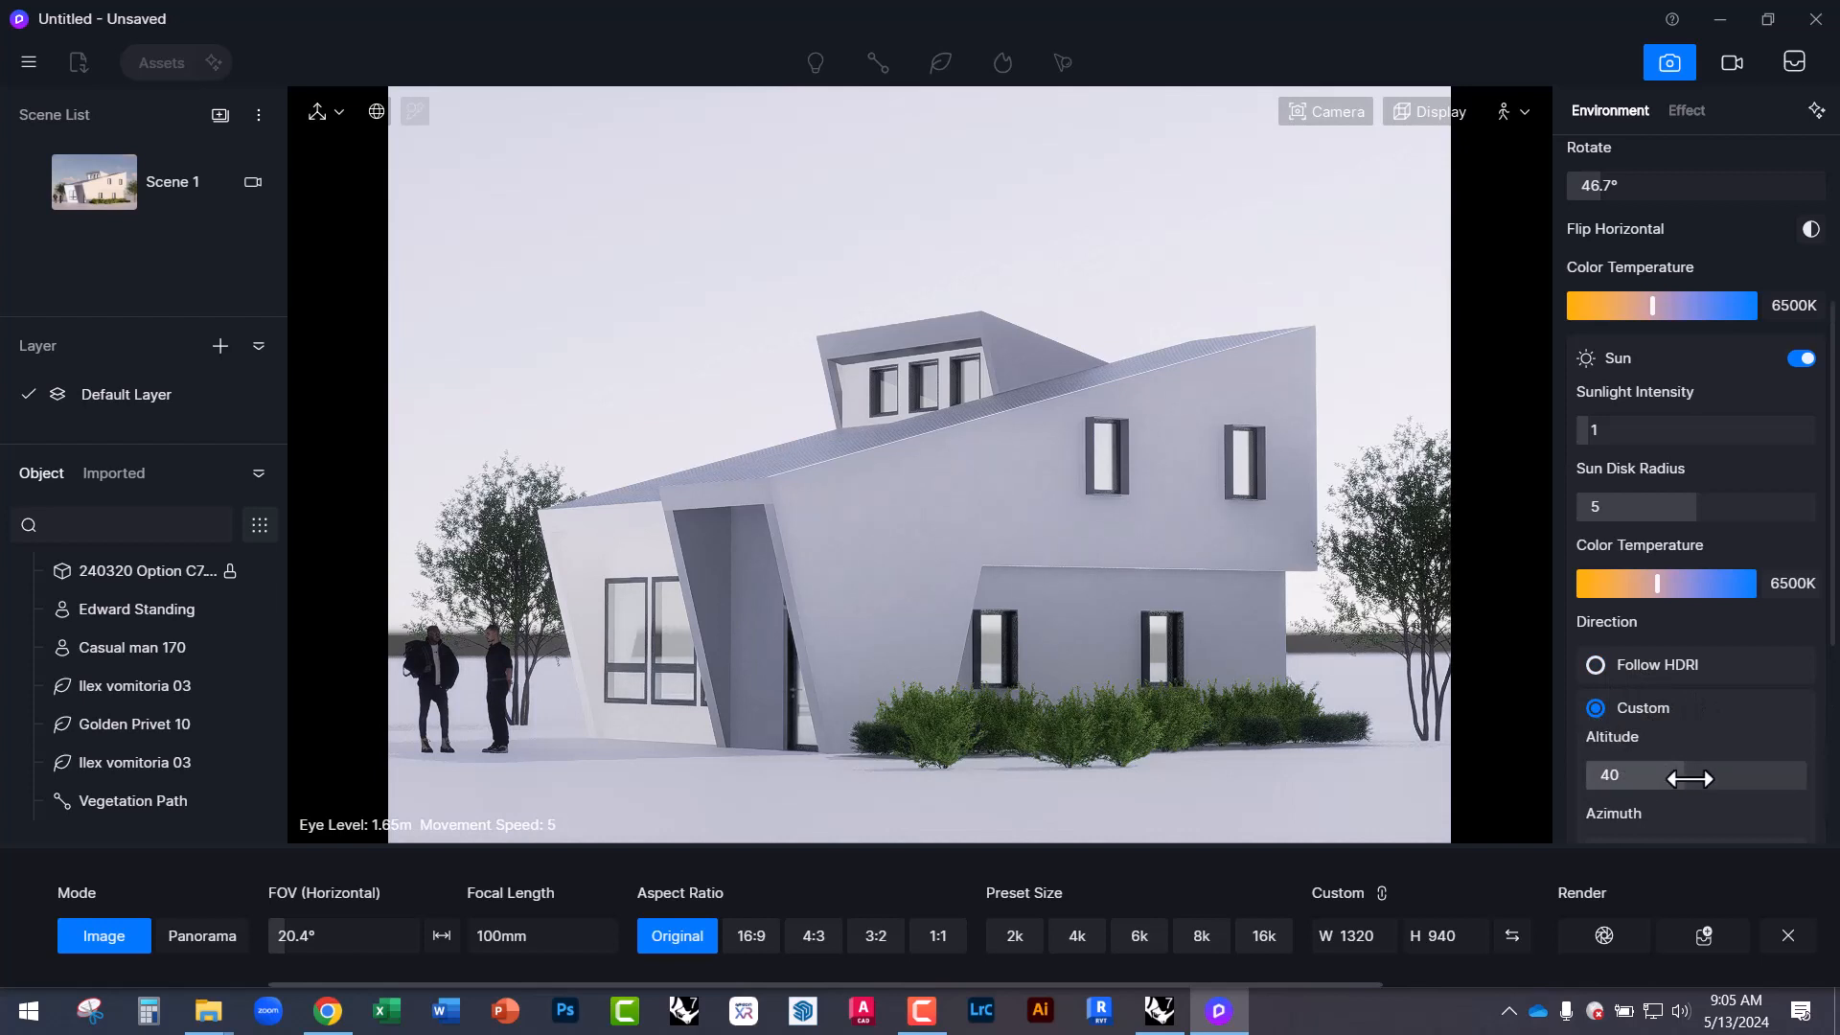
mouse_move(1667, 776)
left_mouse_down()
mouse_move(1618, 777)
mouse_move(1700, 773)
left_mouse_up()
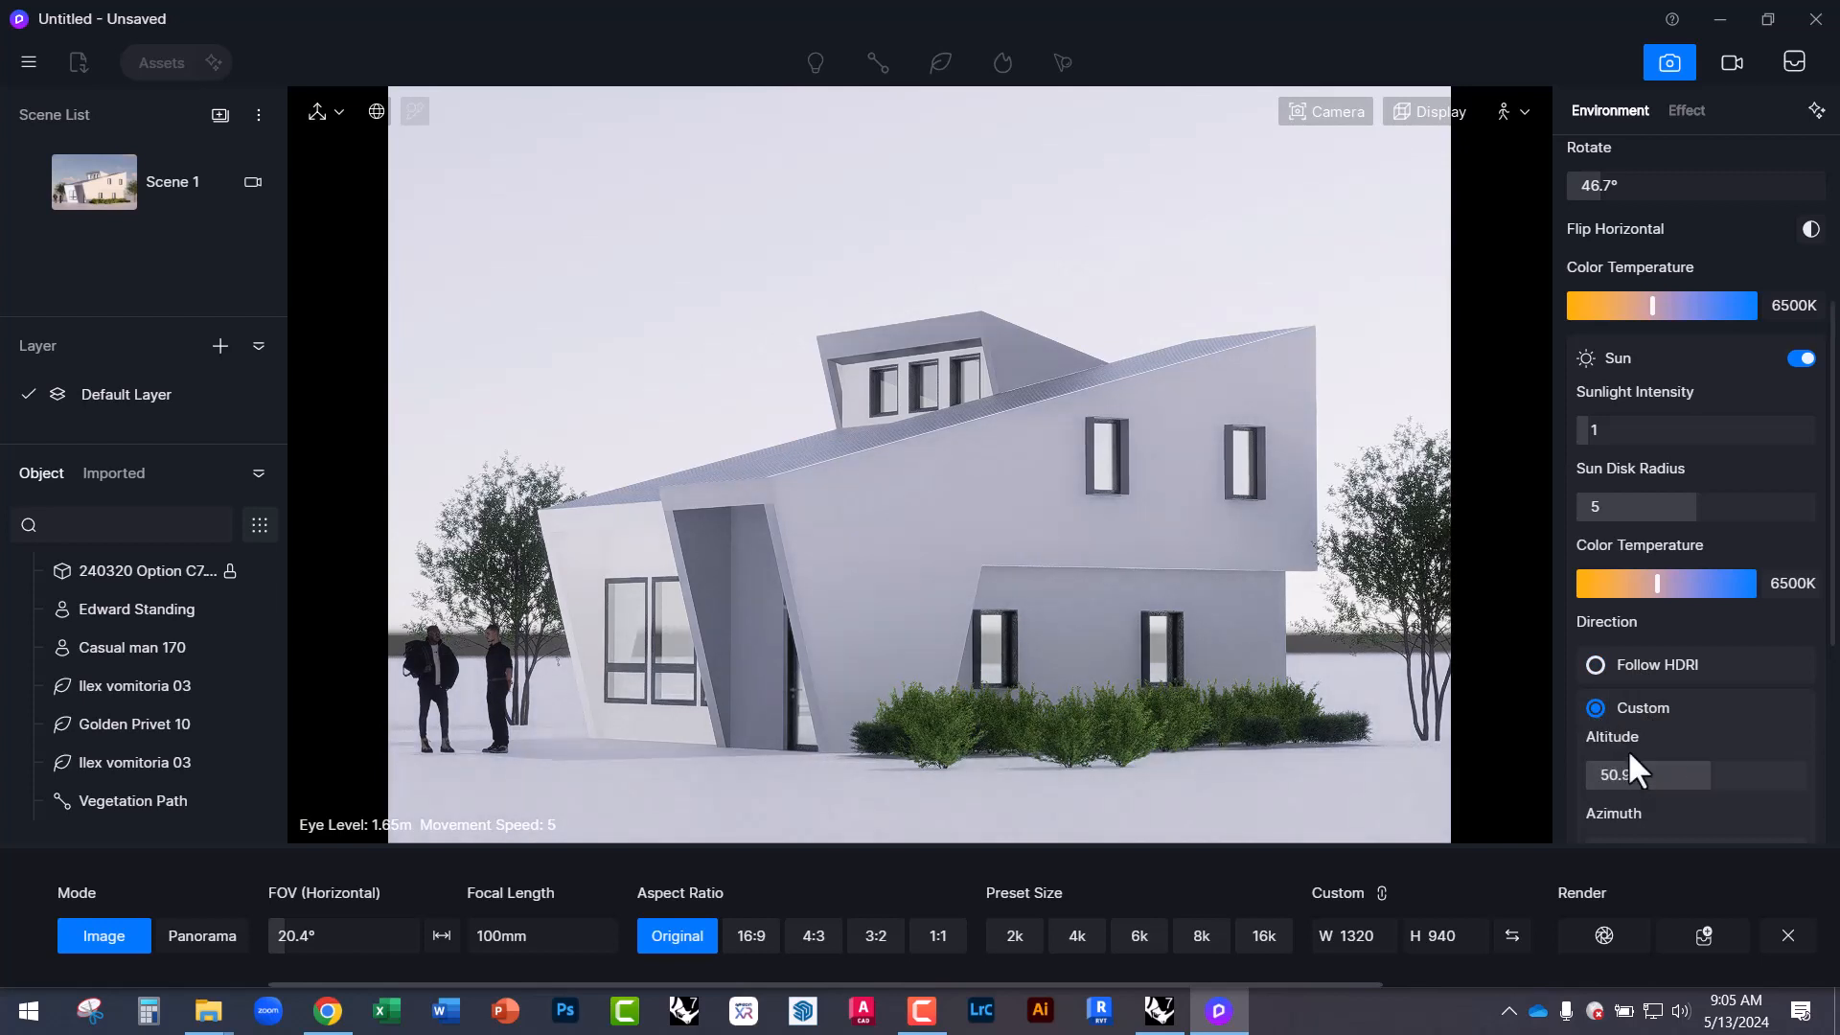
scroll(1635, 773, "down", 1)
left_click_drag(1595, 747, 1663, 740)
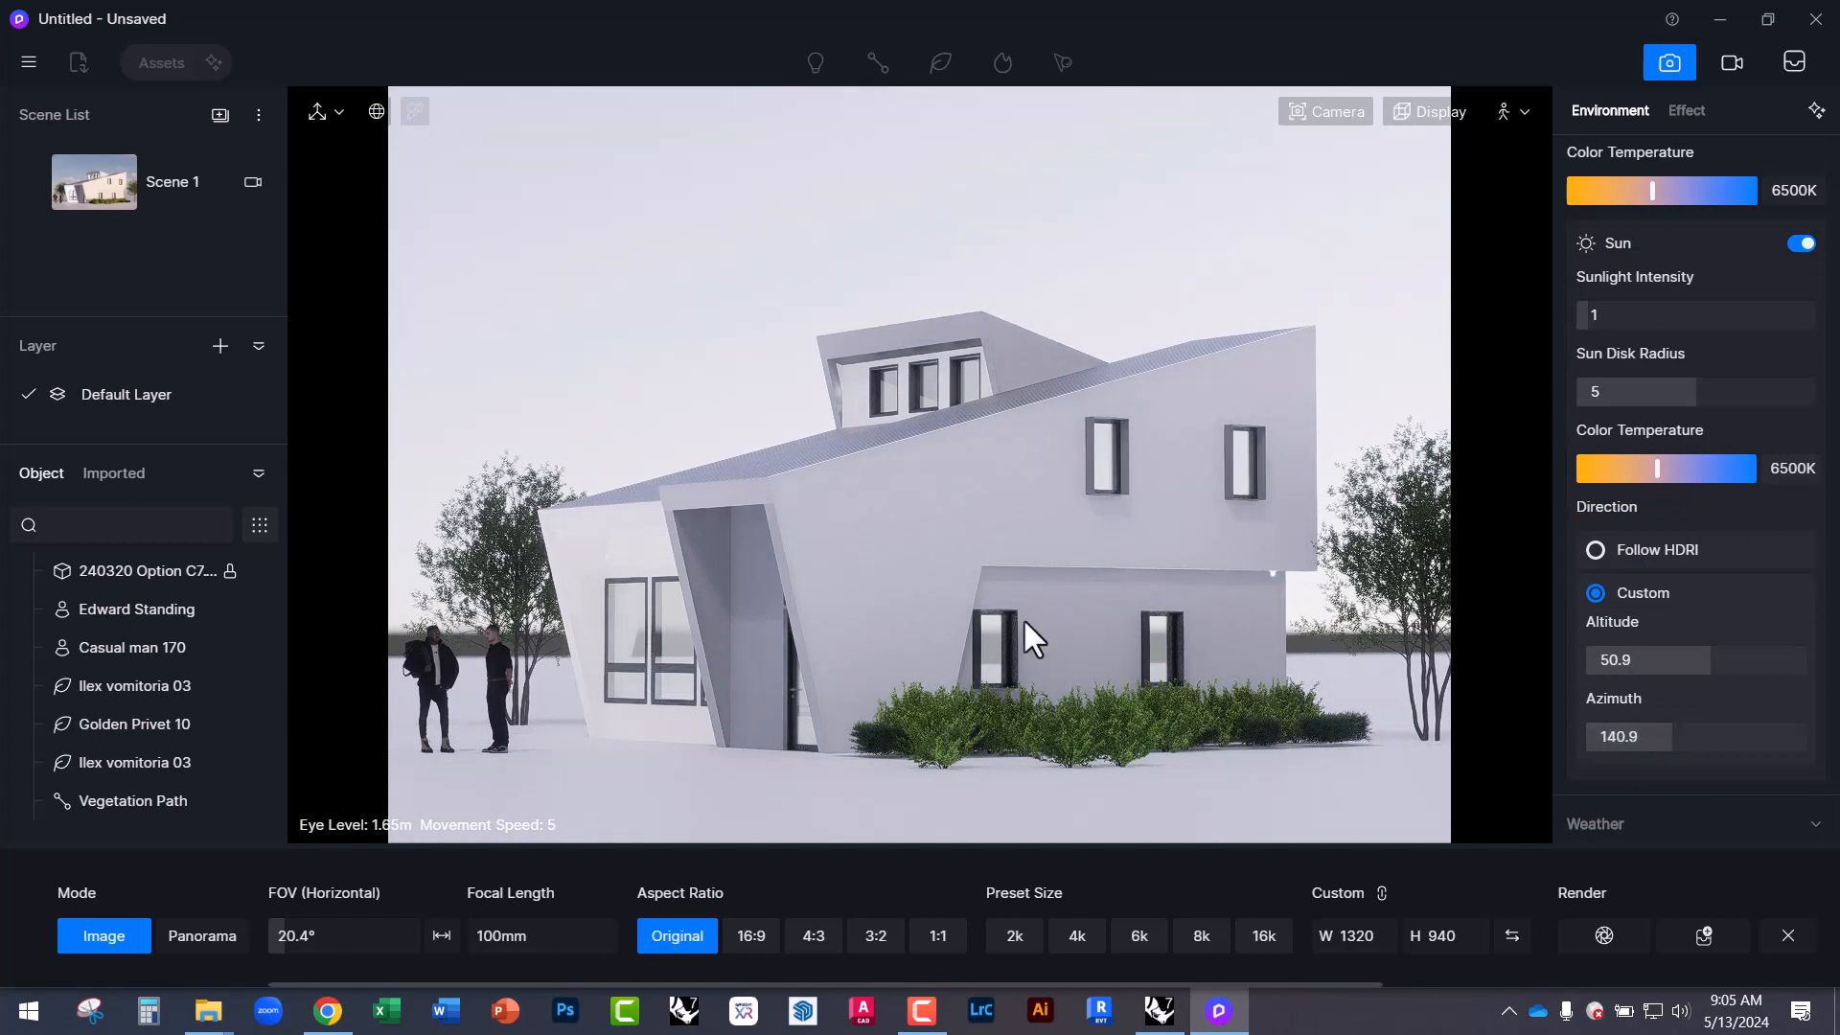
scroll(1720, 537, "up", 2)
scroll(1716, 629, "up", 2)
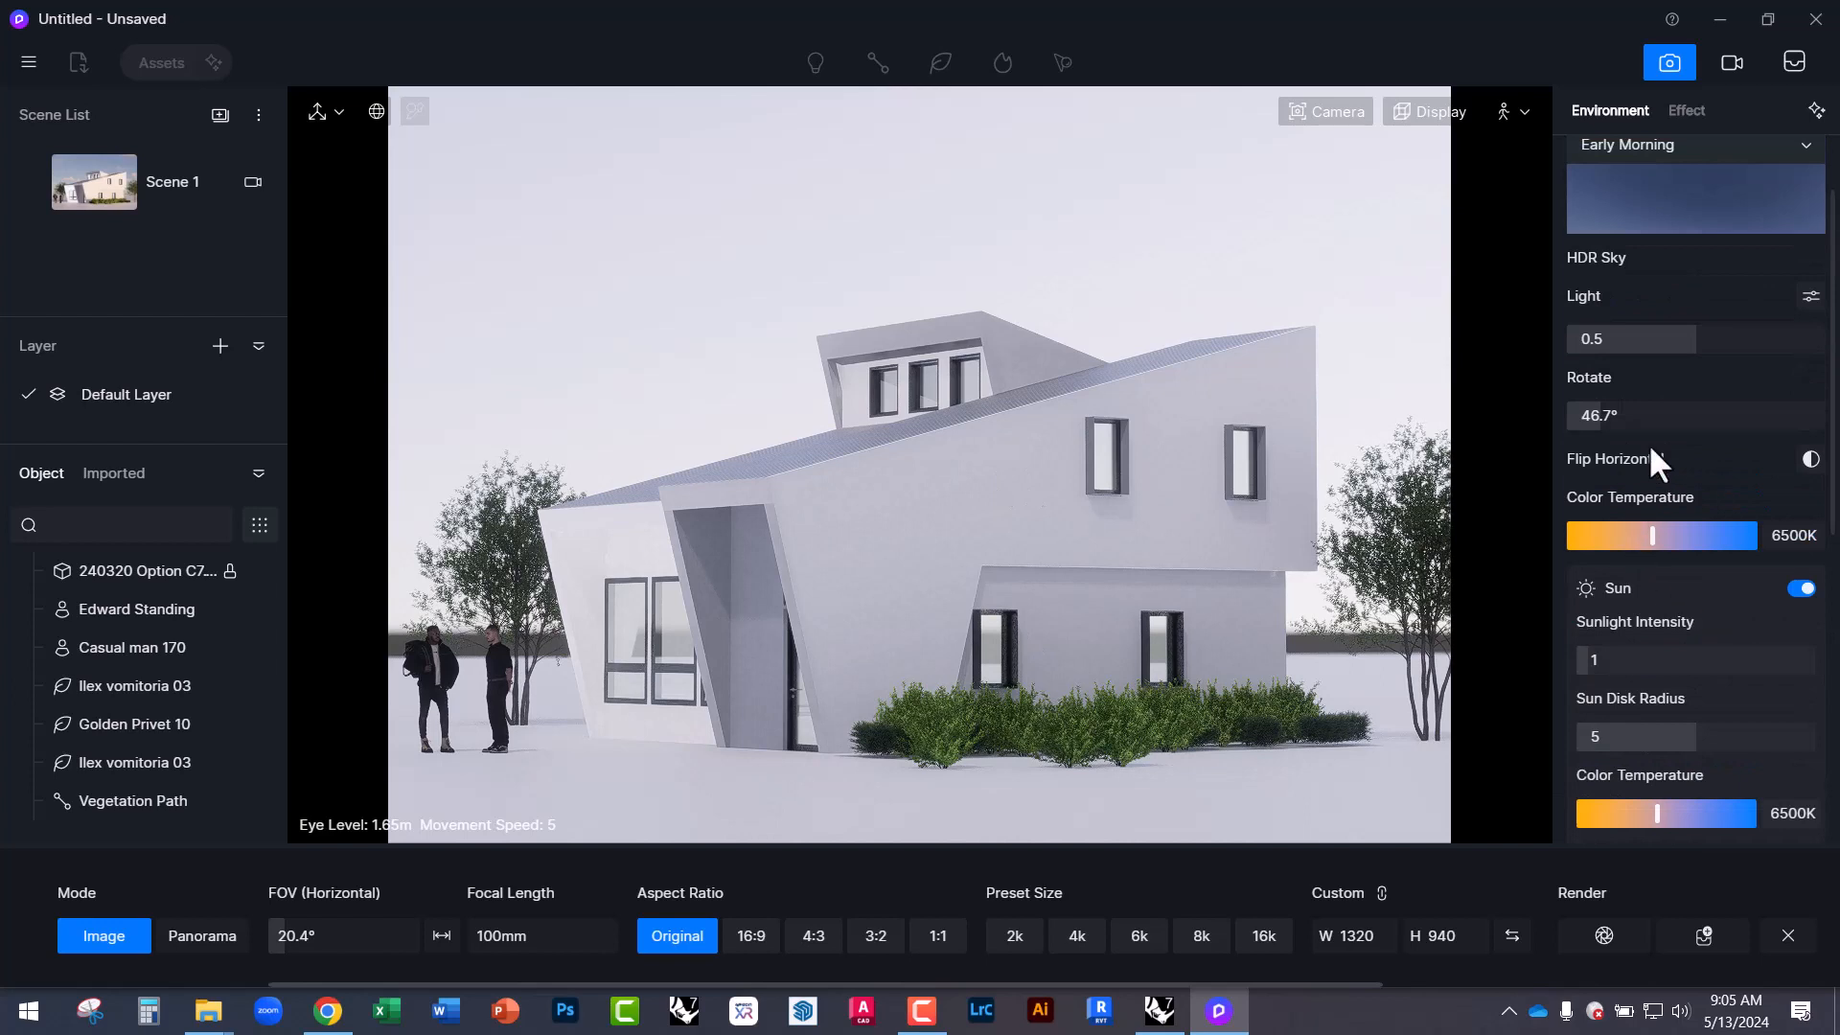
Rotate the HDRI and switch it to the Midday preset.
left_click_drag(1600, 419, 1675, 419)
scroll(1675, 512, "up", 2)
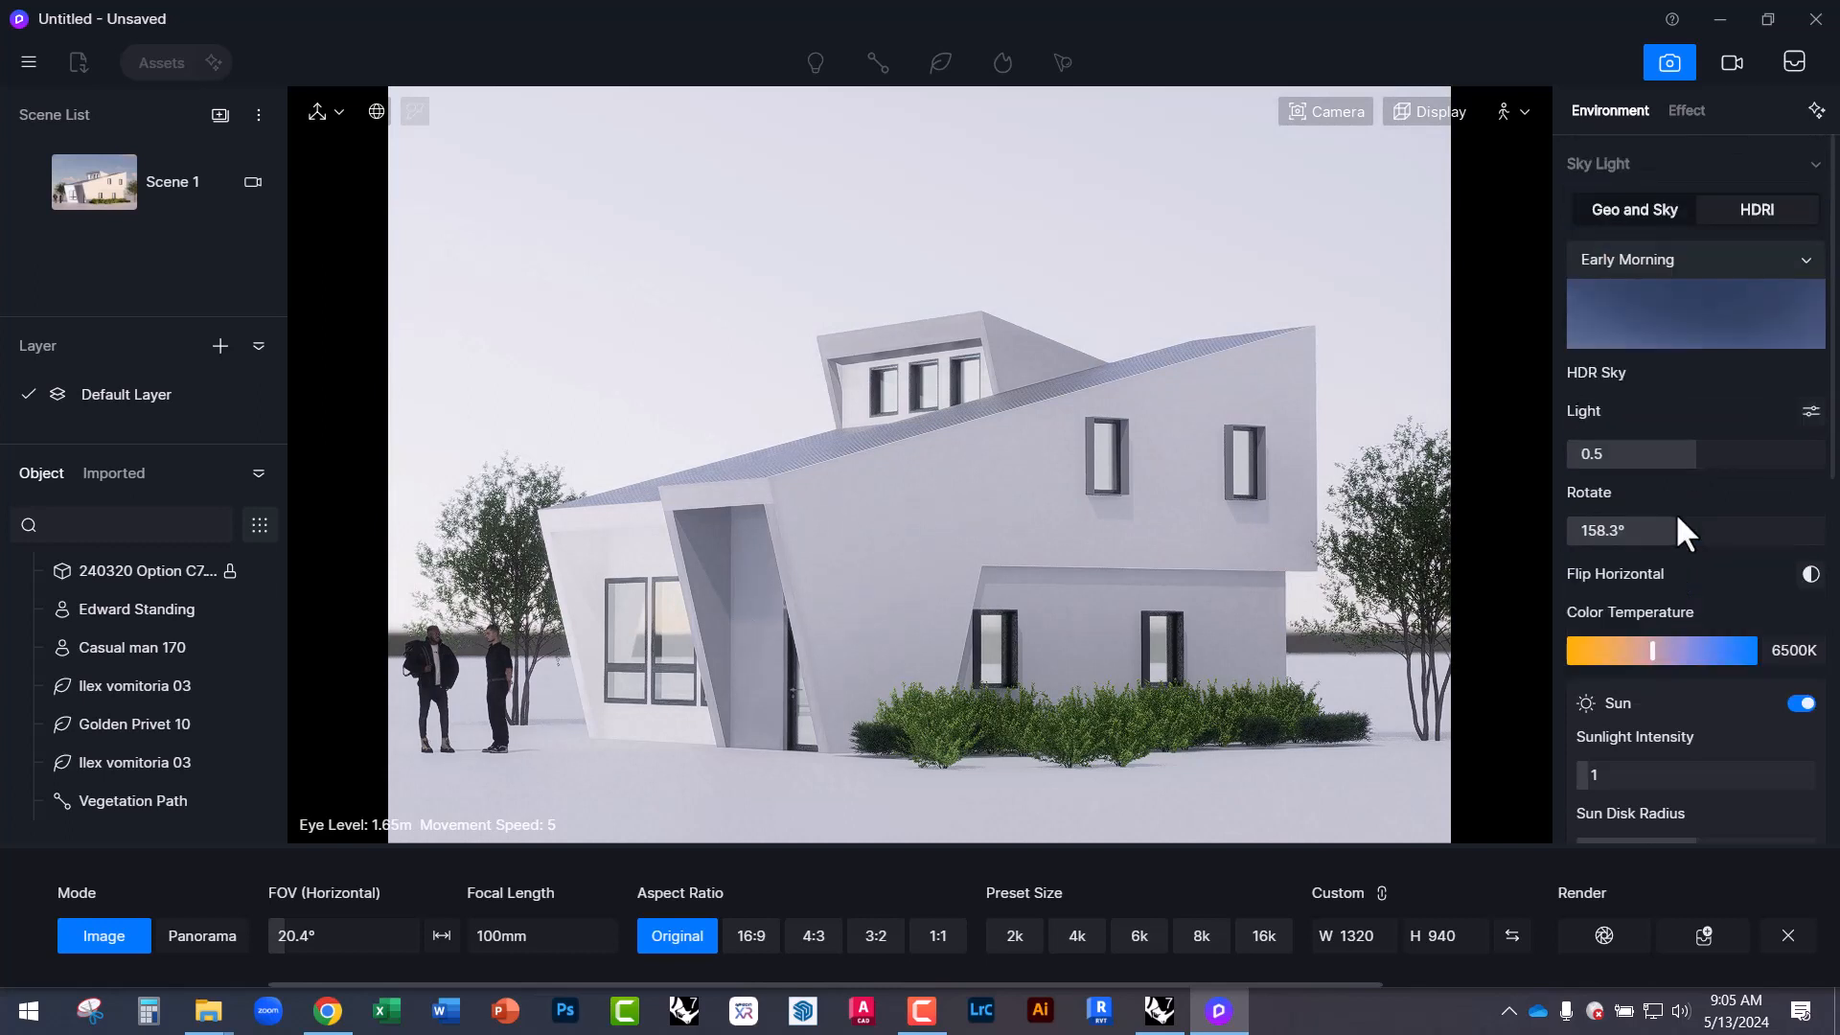
left_click(1681, 330)
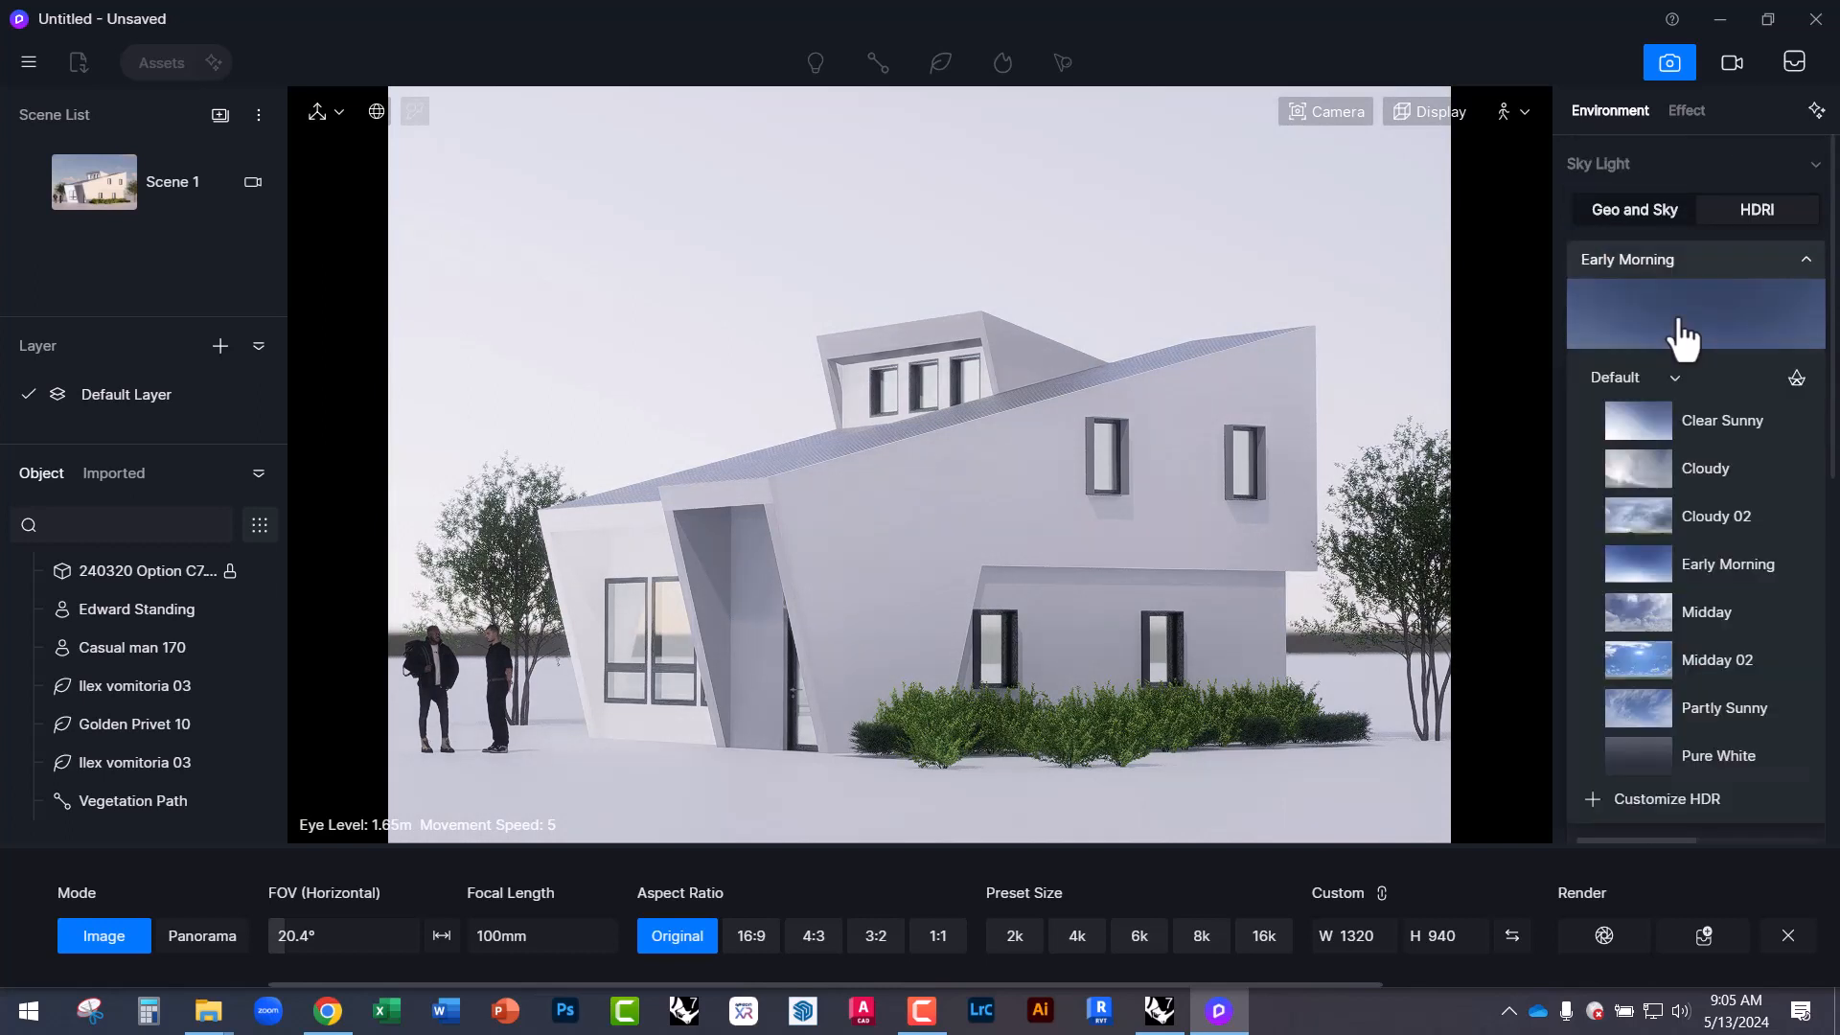
left_click(1694, 615)
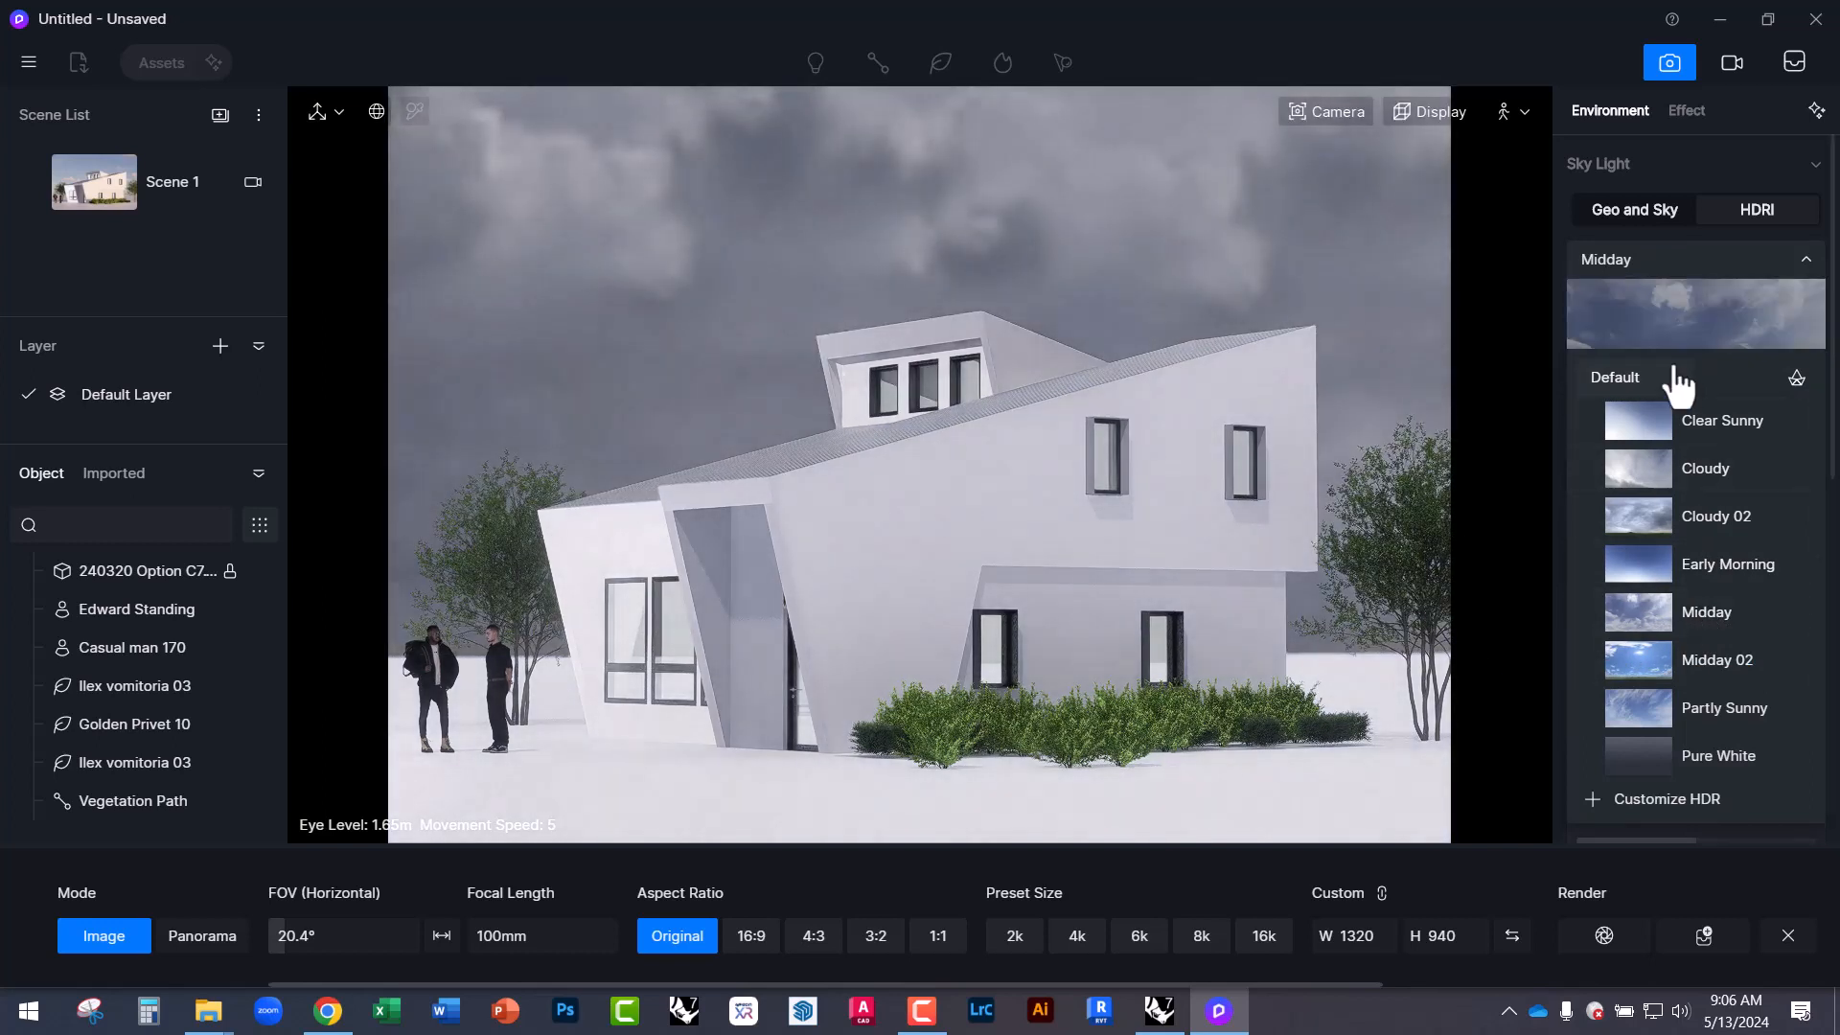
left_click(1548, 482)
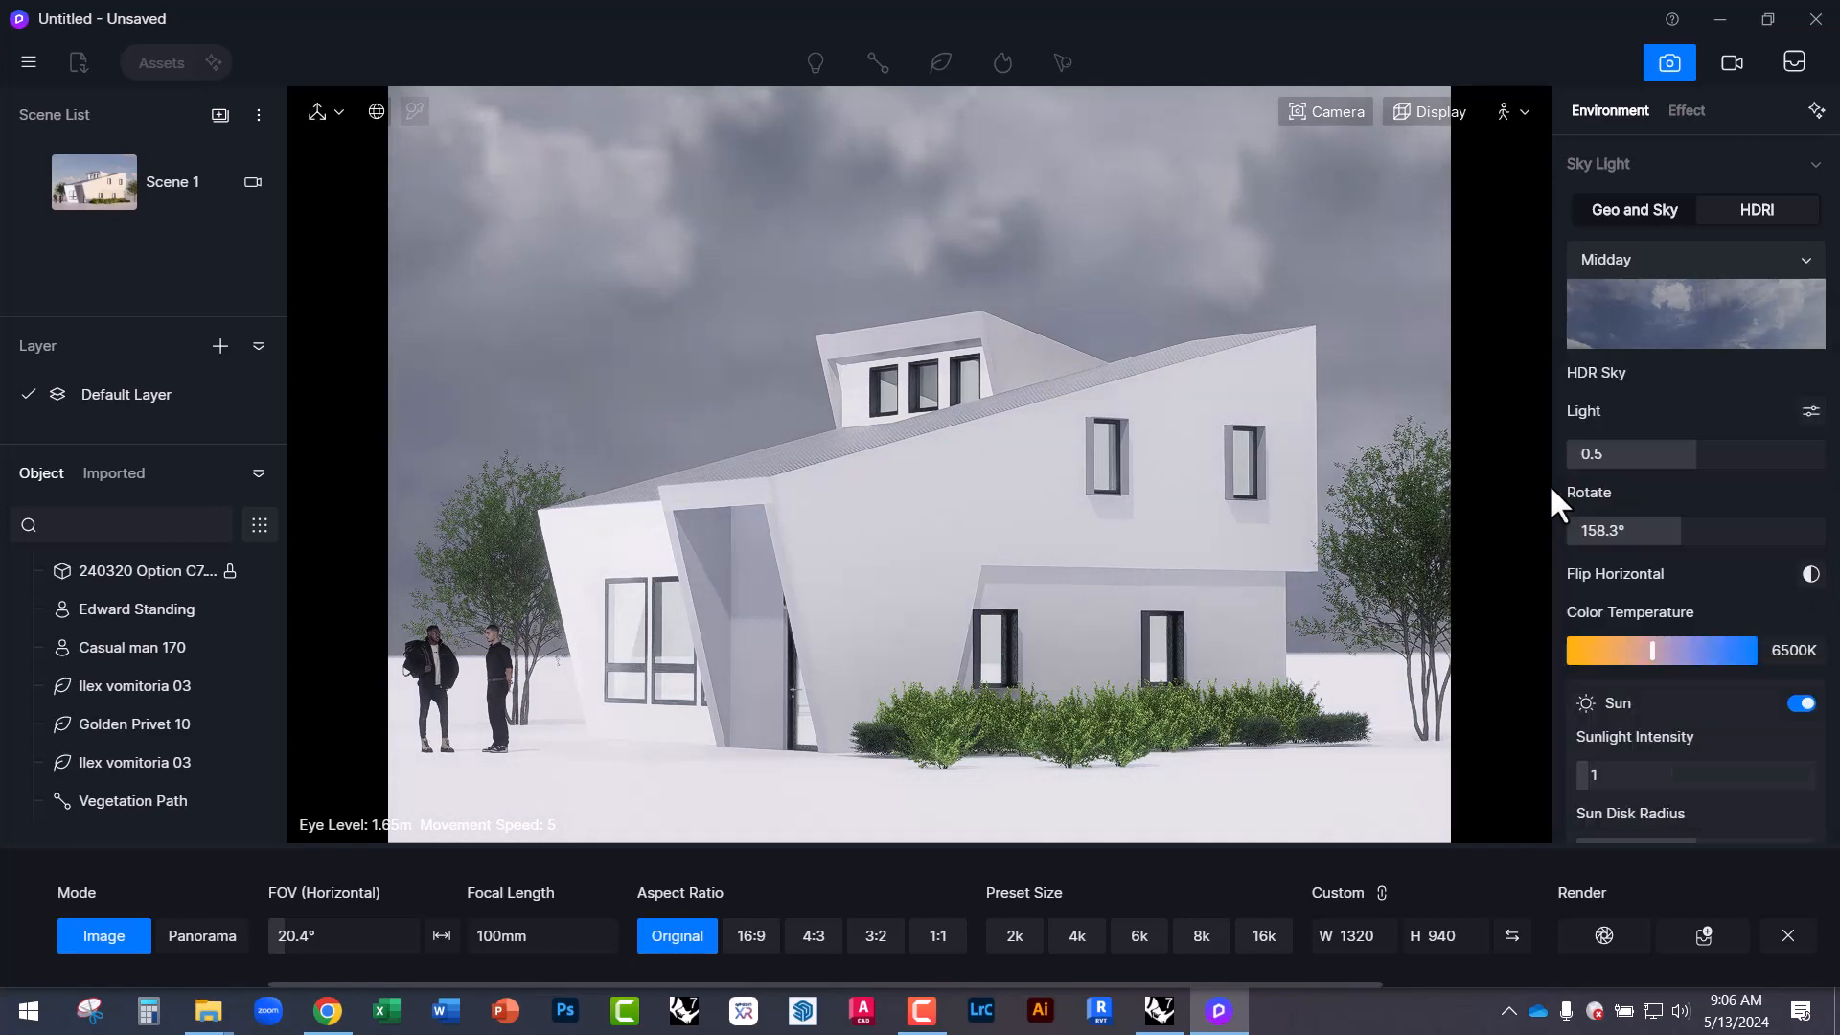
left_click_drag(1673, 541, 1743, 542)
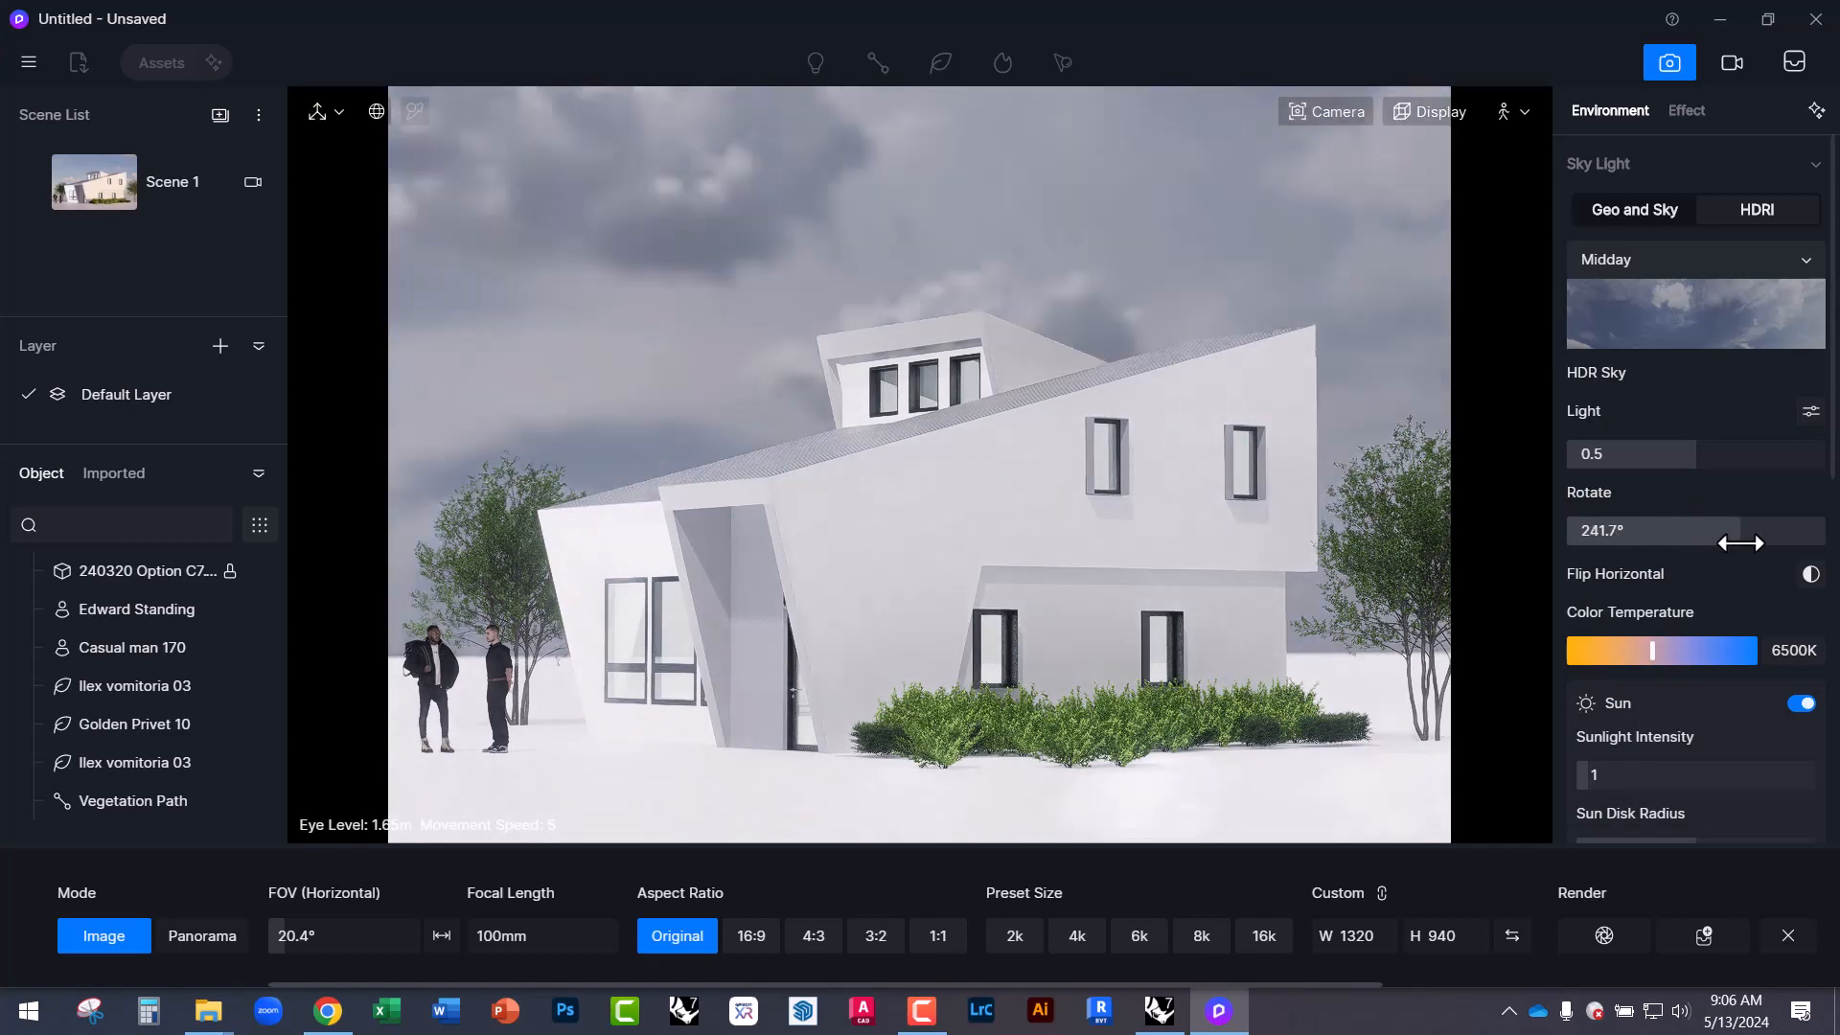
Make the sun follow the HDRI again and rotate the Midday sky to 135°.
scroll(1685, 746, "down", 3)
scroll(1683, 746, "down", 2)
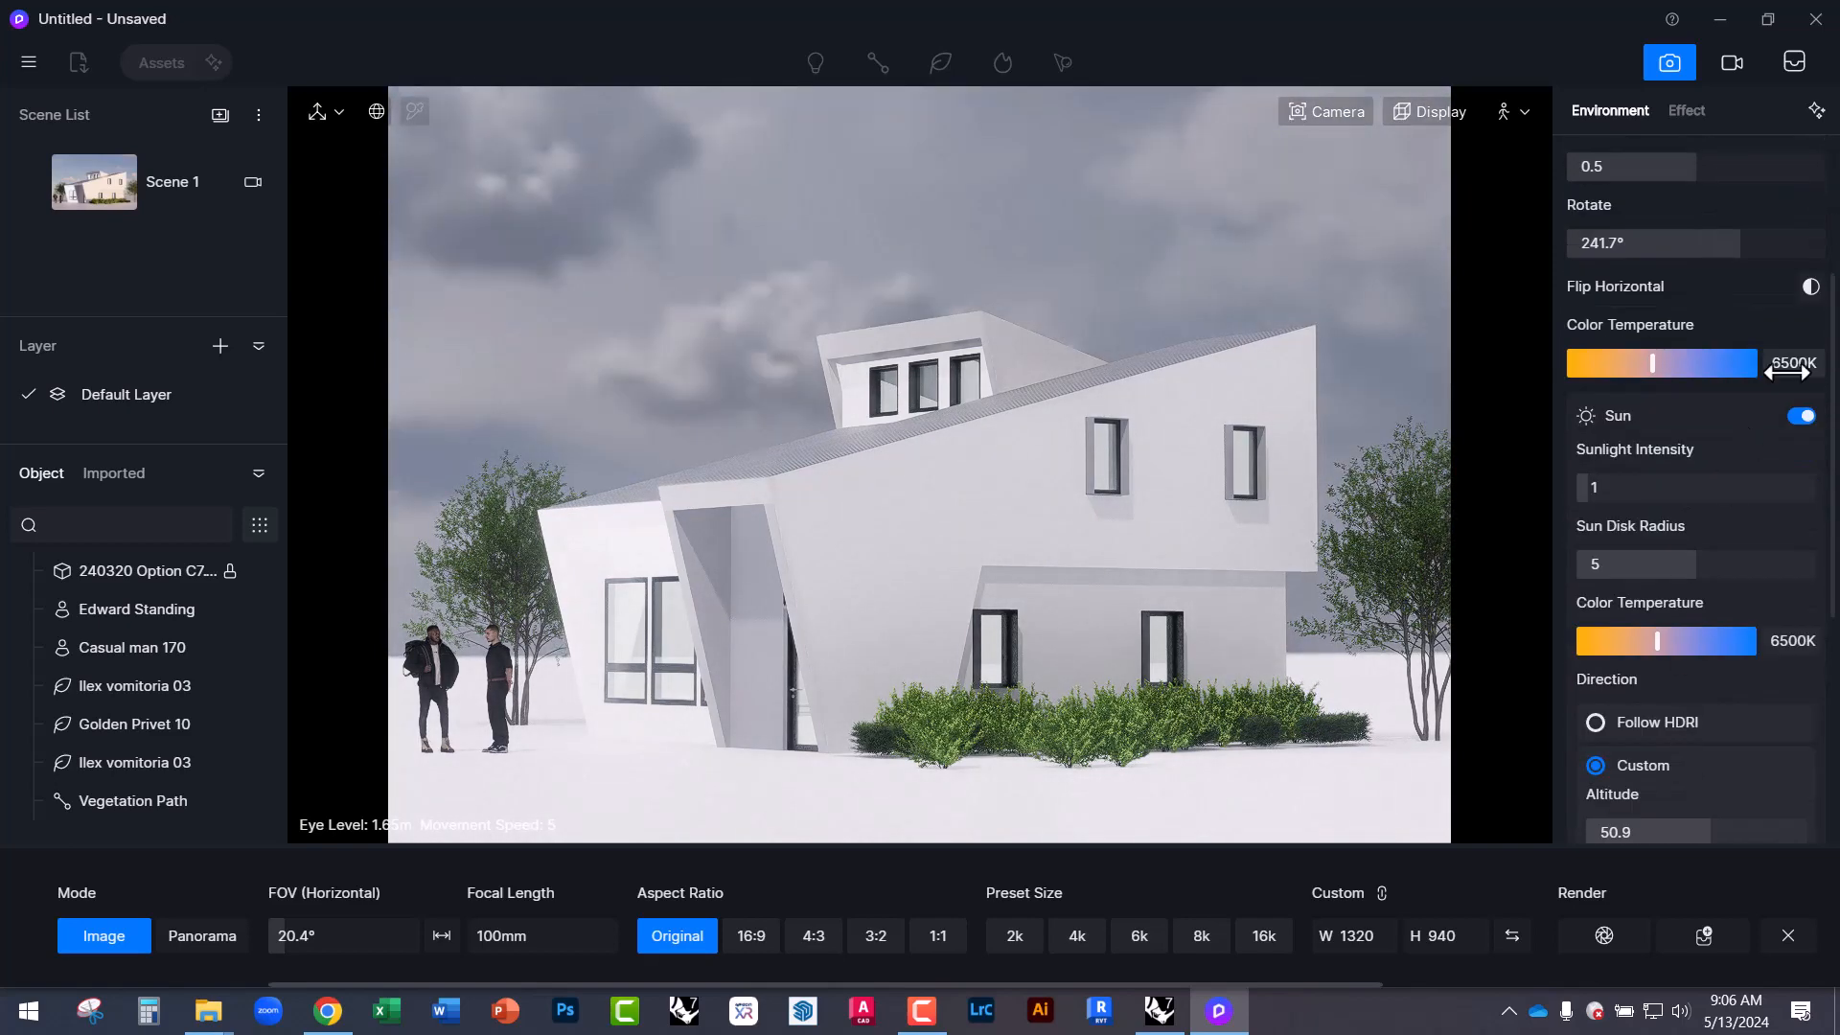
scroll(1763, 537, "down", 1)
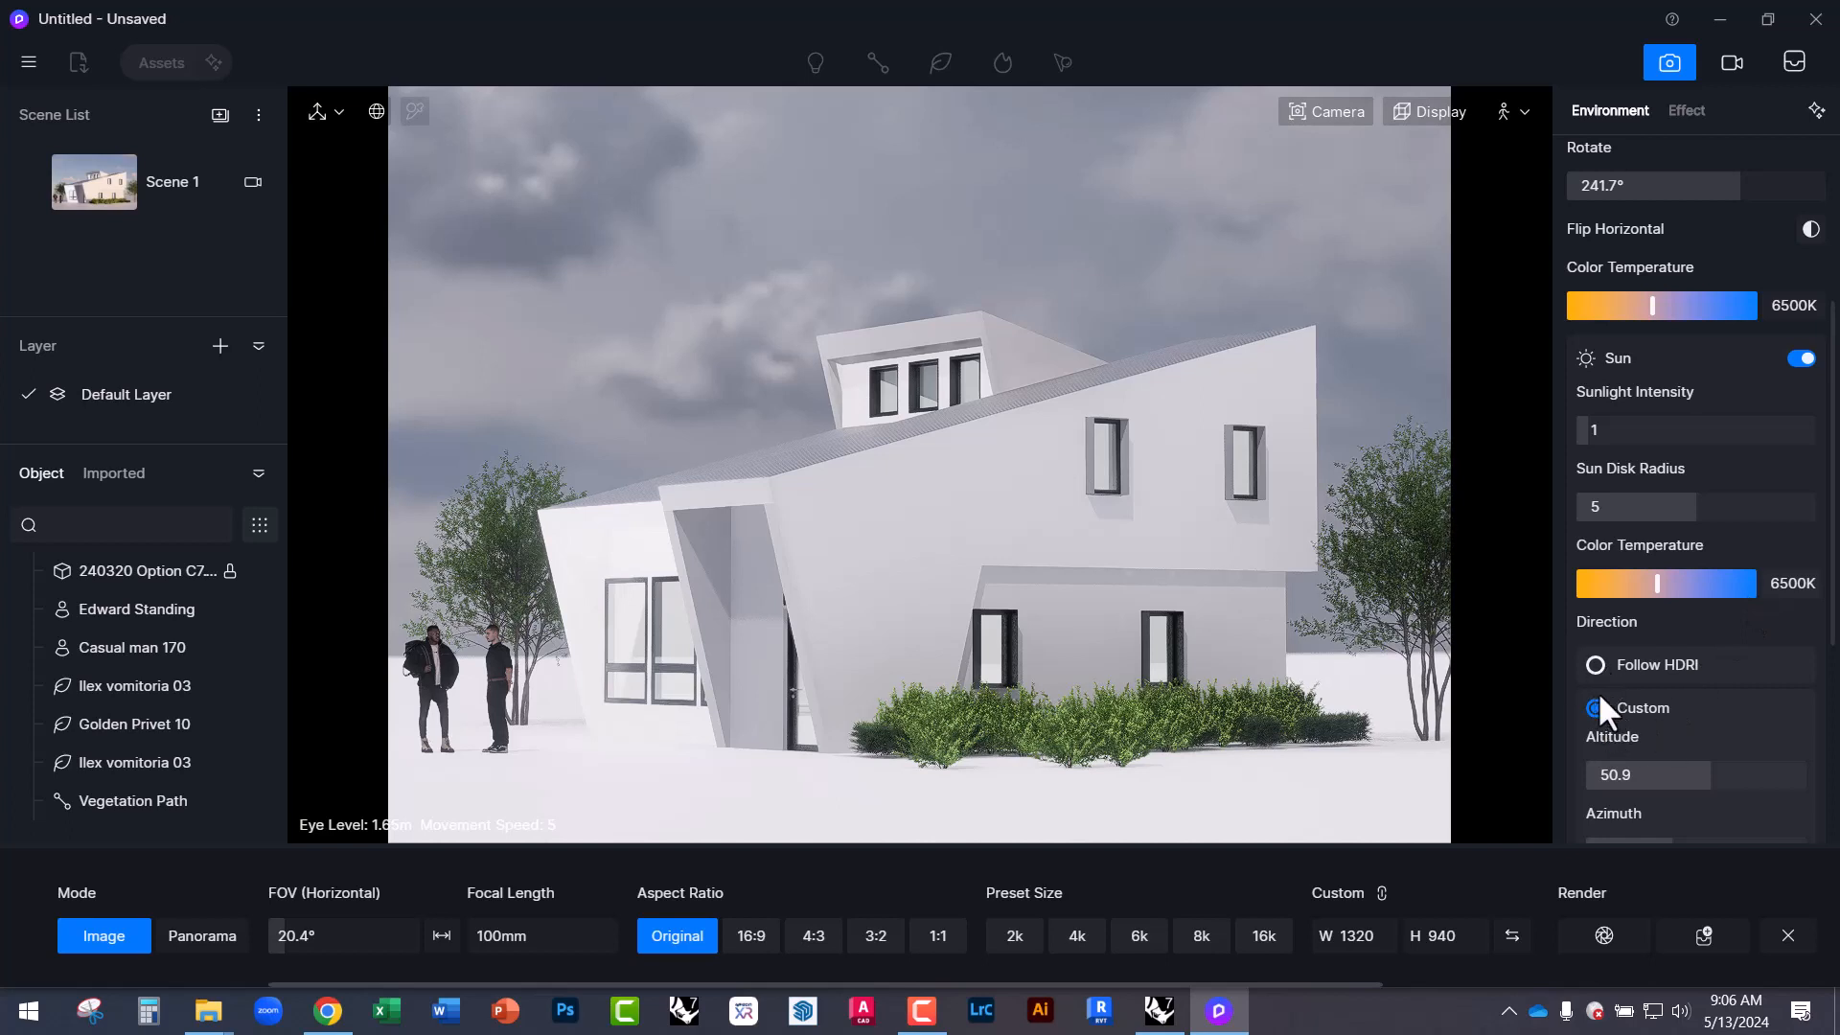
left_click(1595, 665)
scroll(1577, 520, "up", 7)
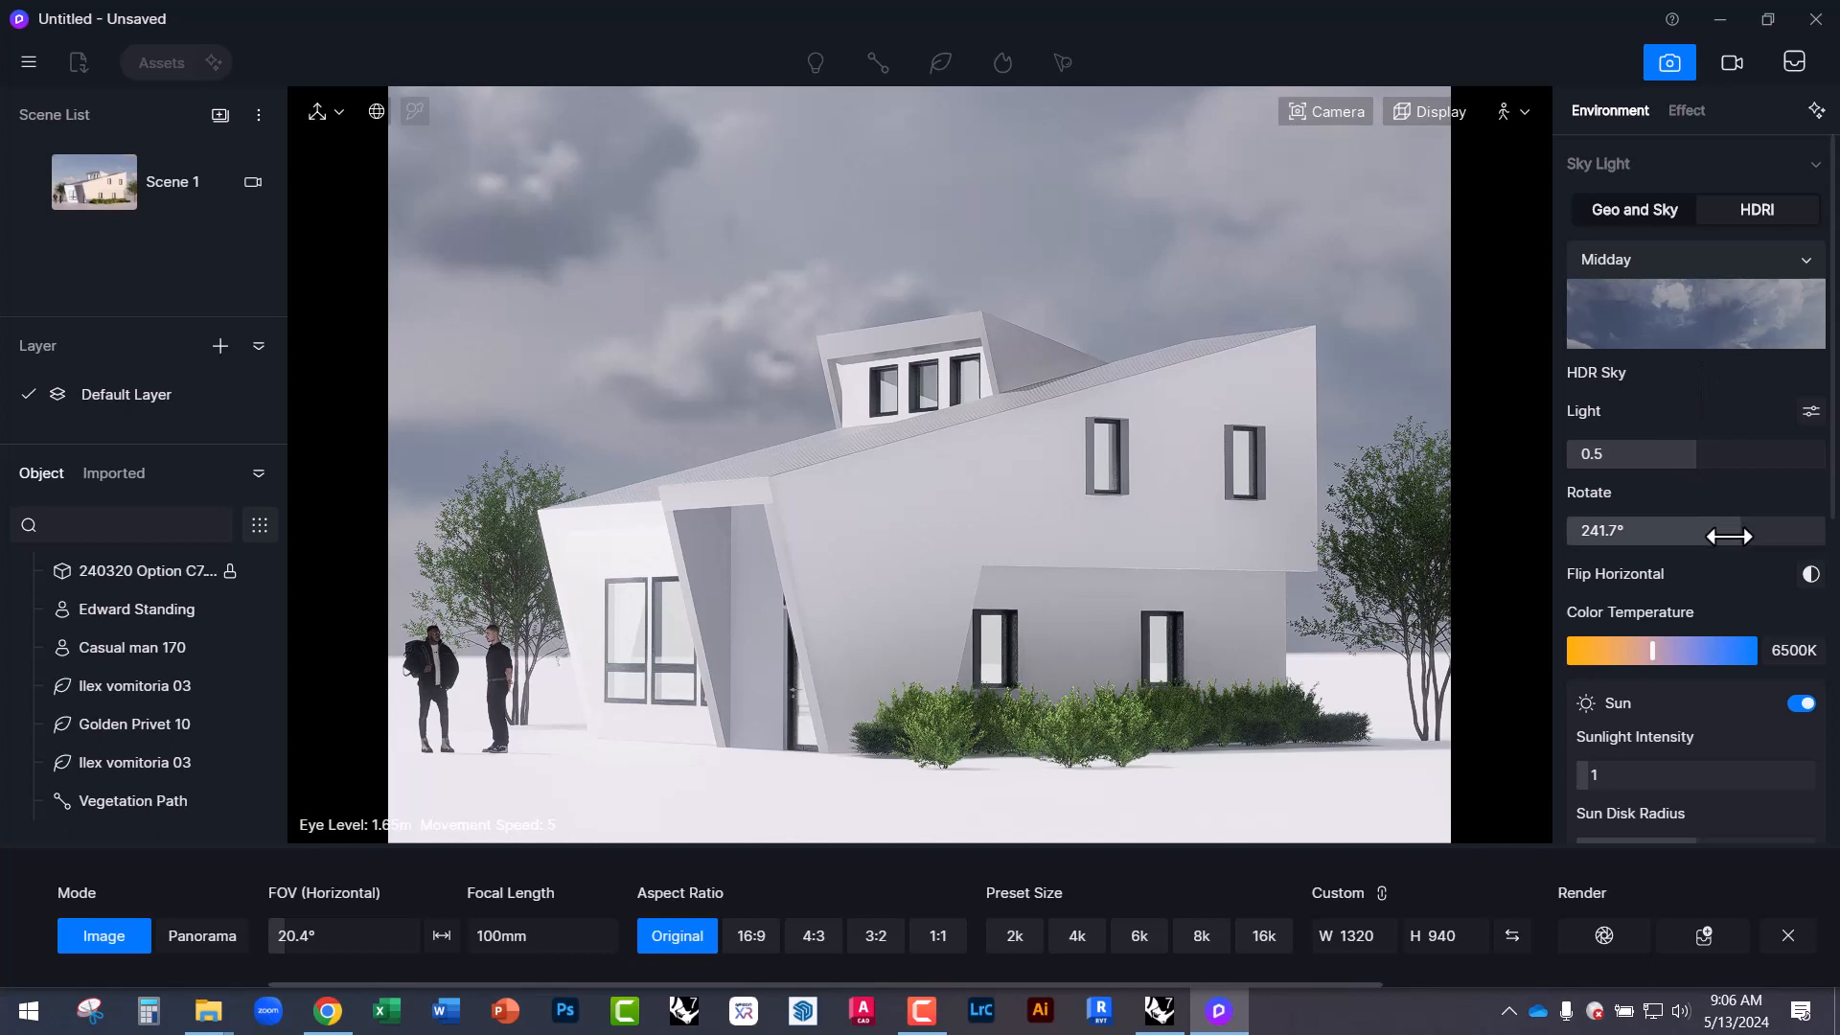
left_click_drag(1726, 530, 1664, 529)
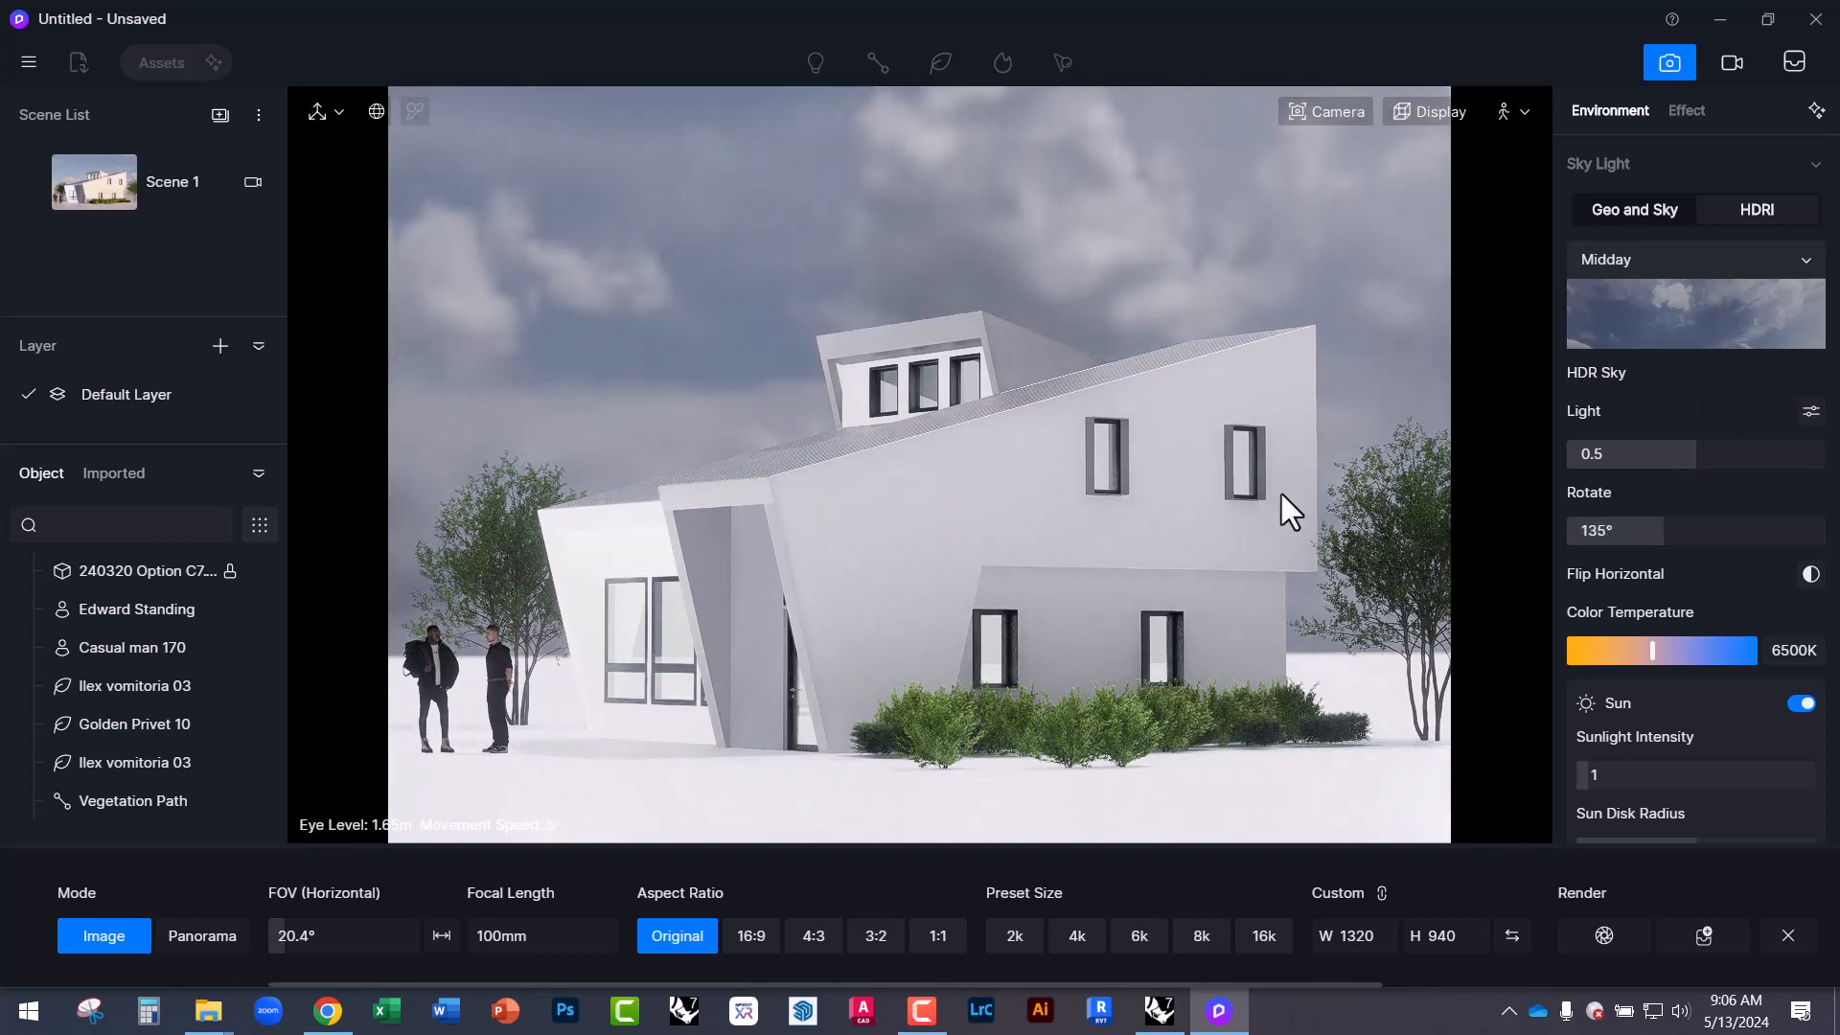
Try the Sunset 02 preset, settle on Sunset Glow, then start Customize HDR to load a file.
left_click(1626, 309)
scroll(1723, 663, "down", 5)
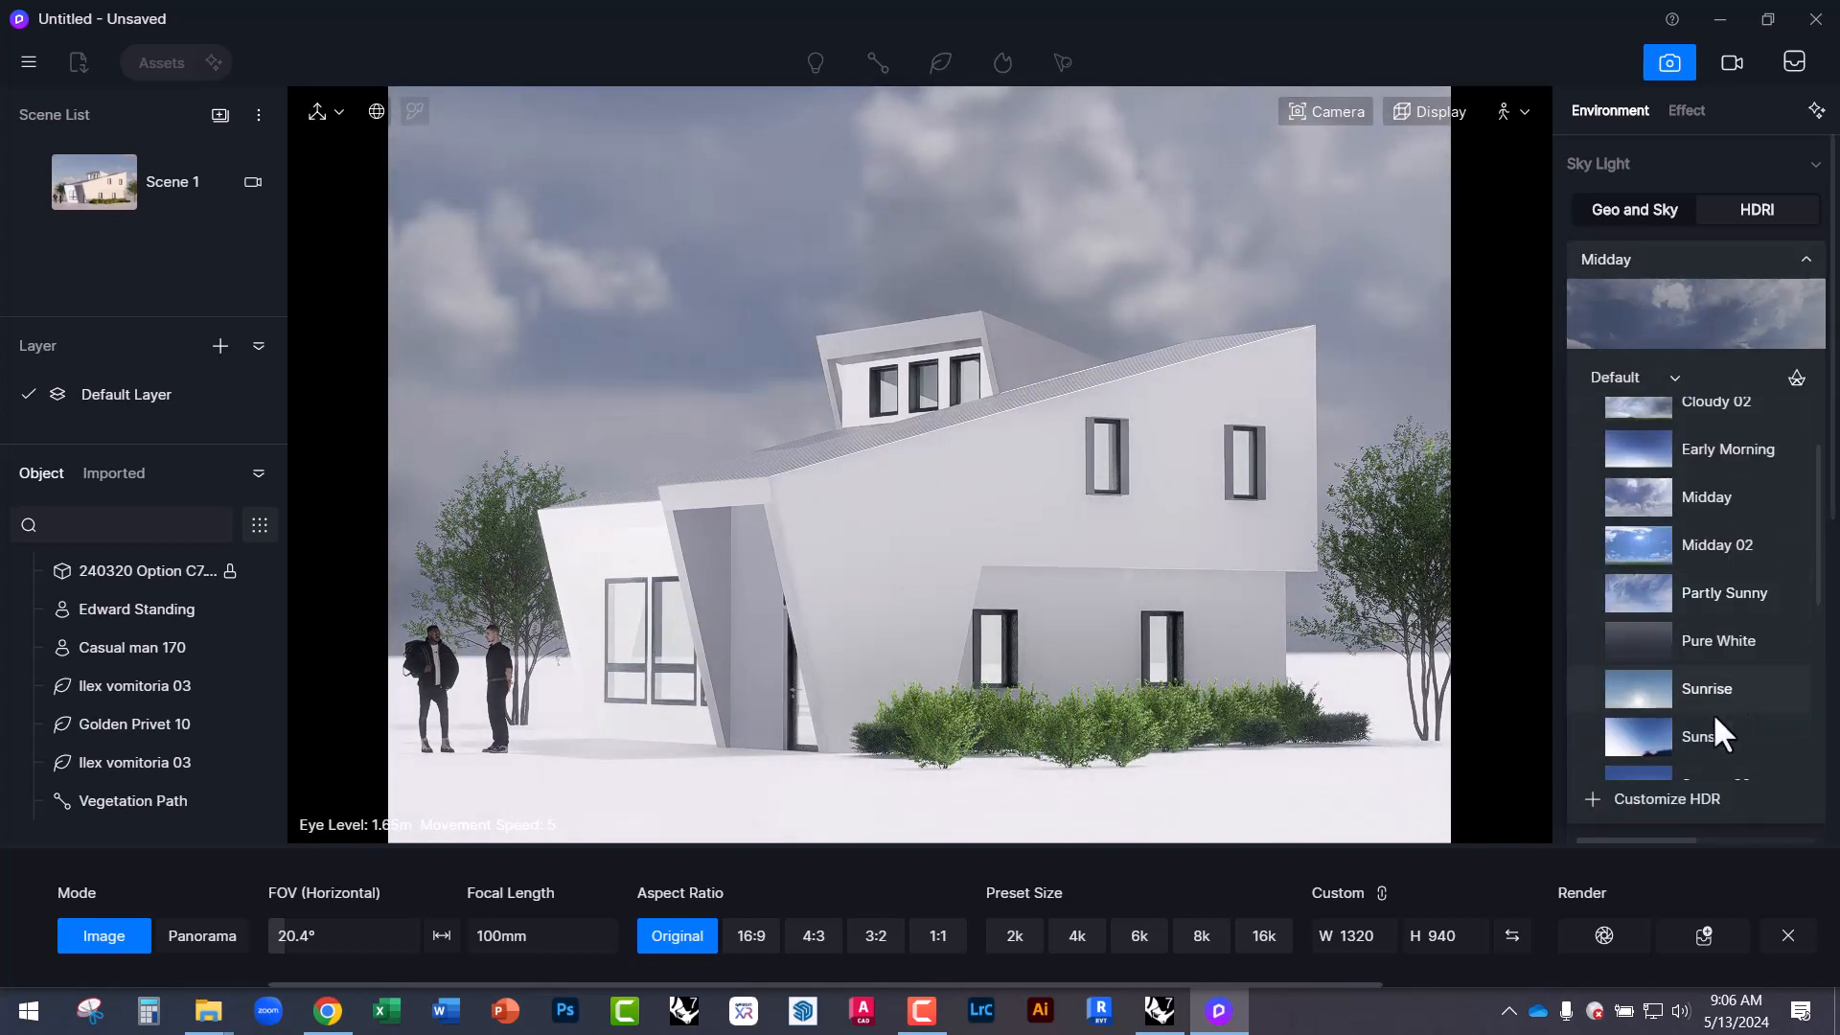
left_click(1665, 603)
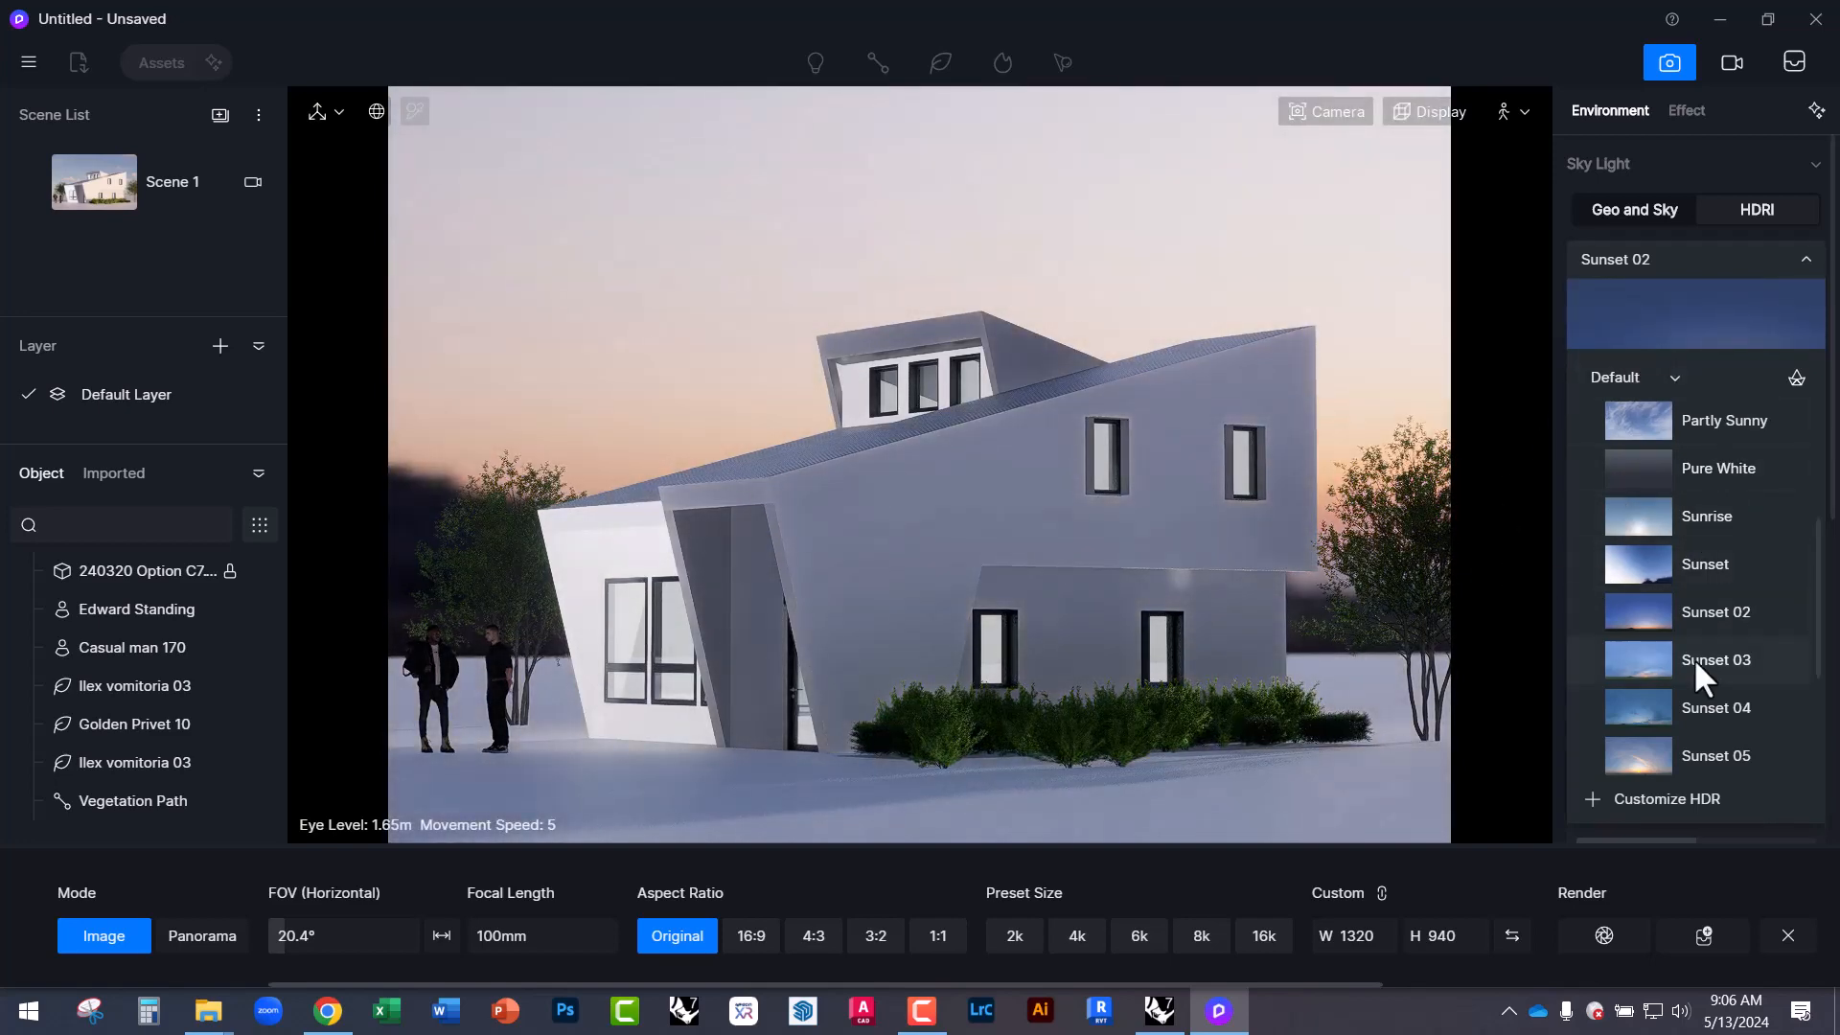
scroll(1686, 670, "down", 2)
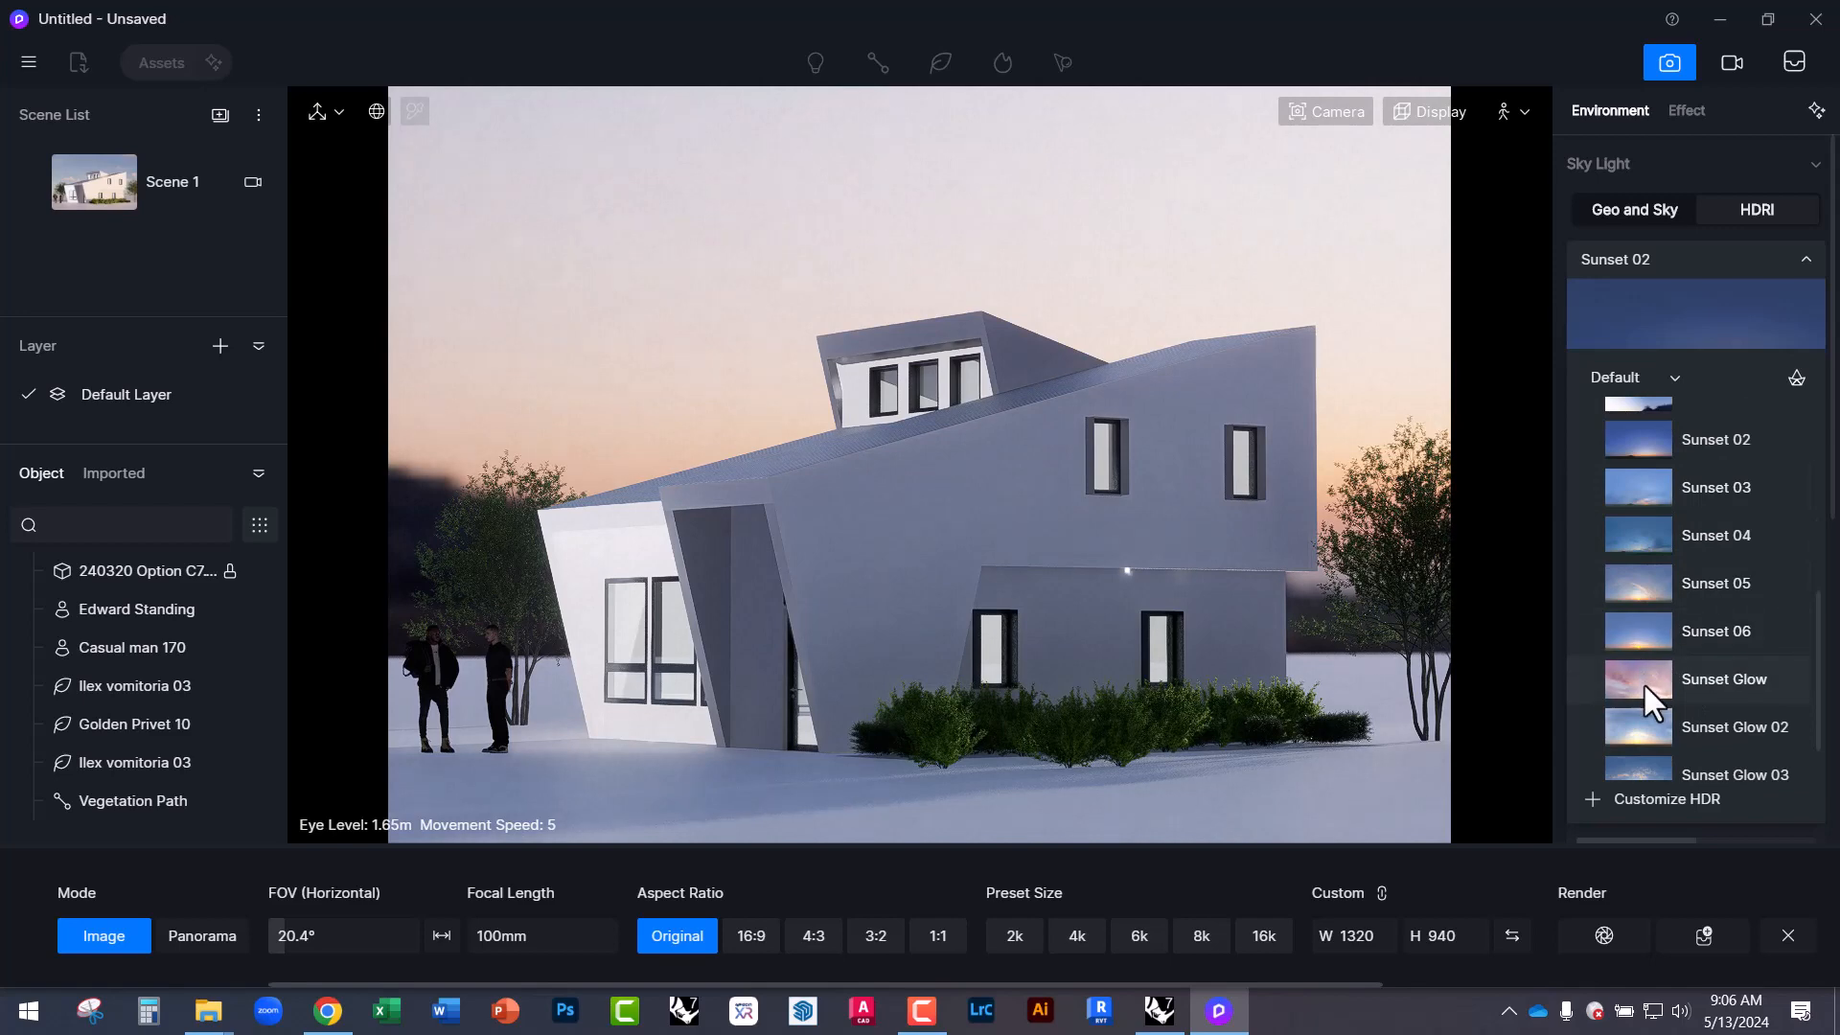
left_click(1642, 679)
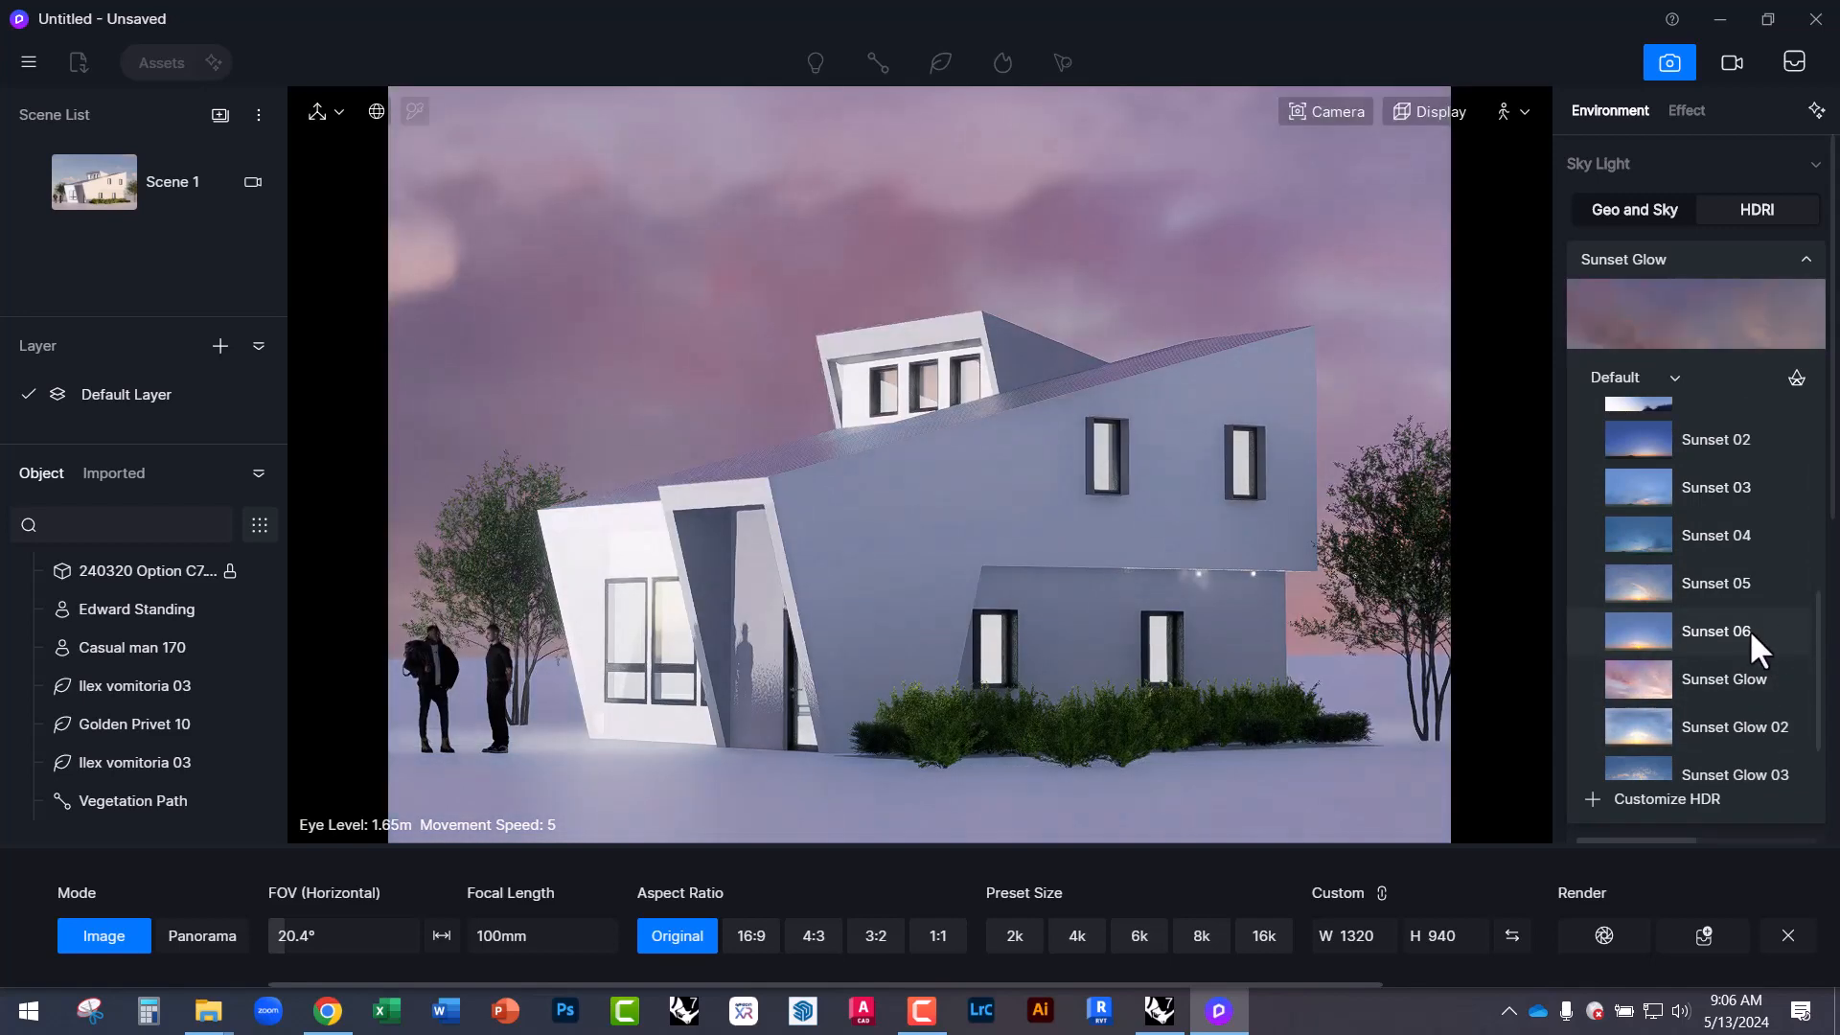
left_click(1587, 799)
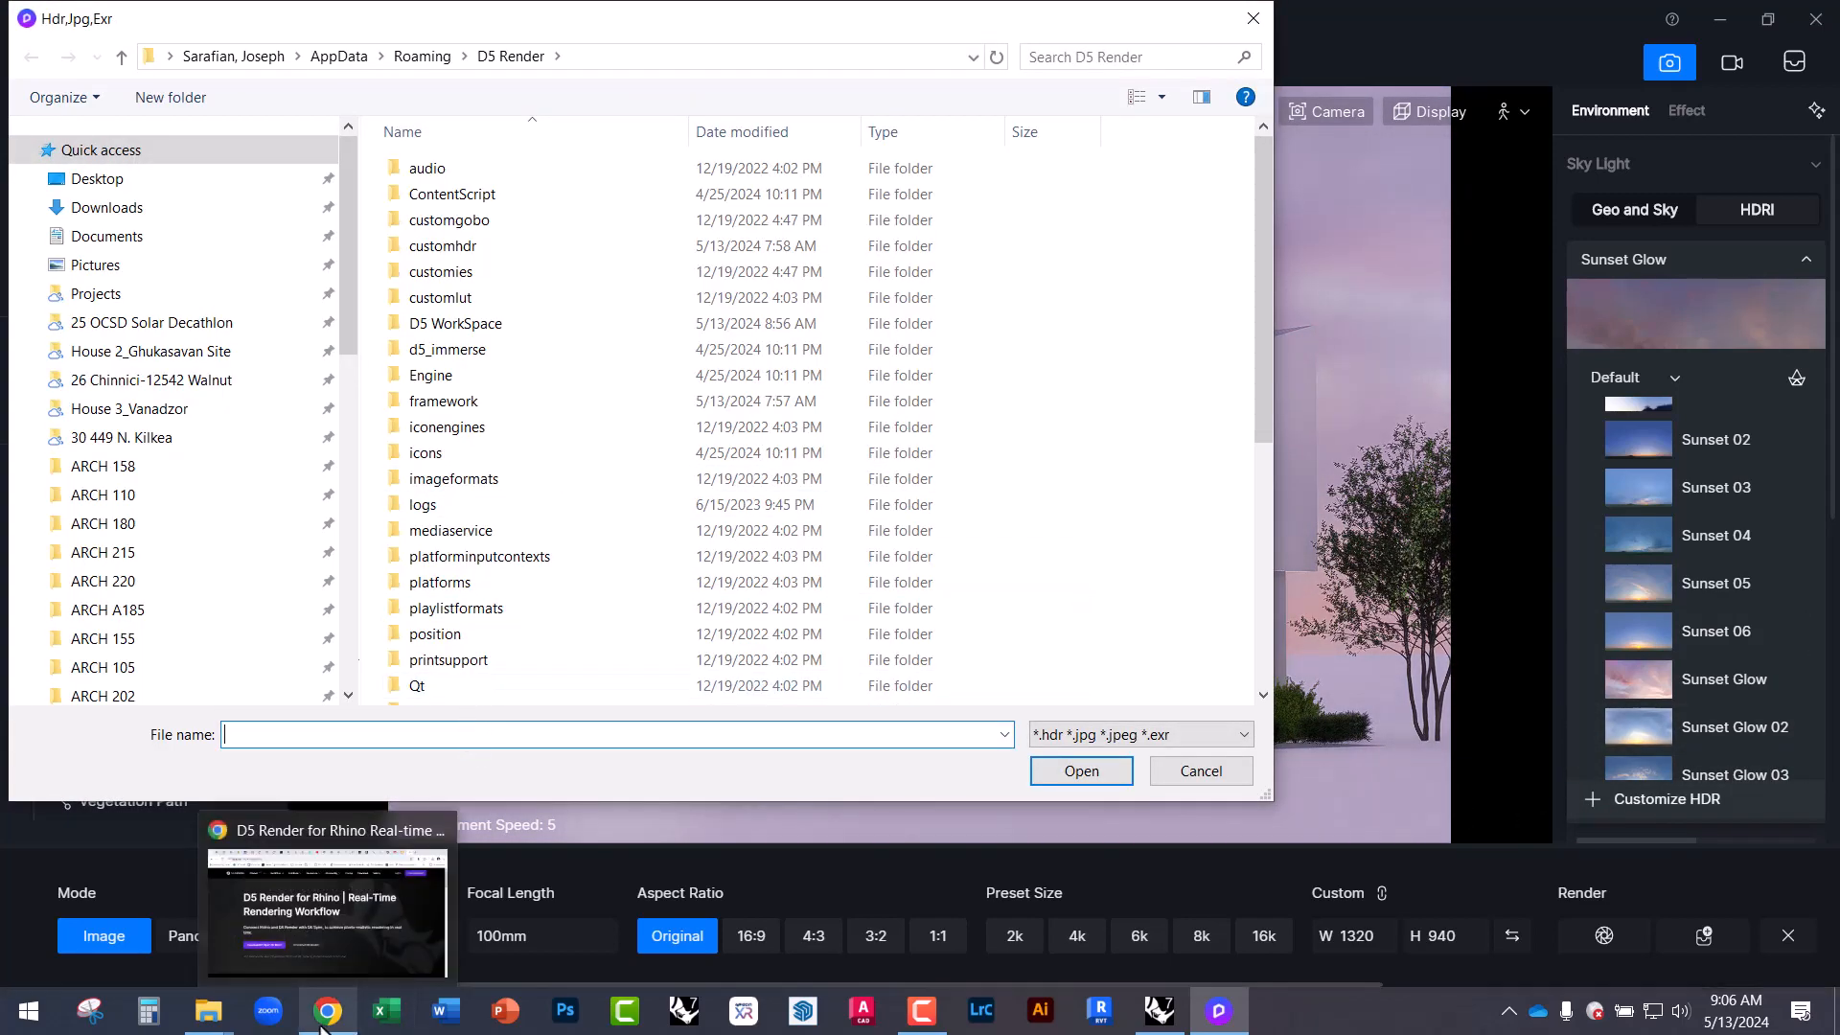
Load the lonely_road_afternoon HDR from Materials > HDRI as the sky.
scroll(144, 536, "down", 4)
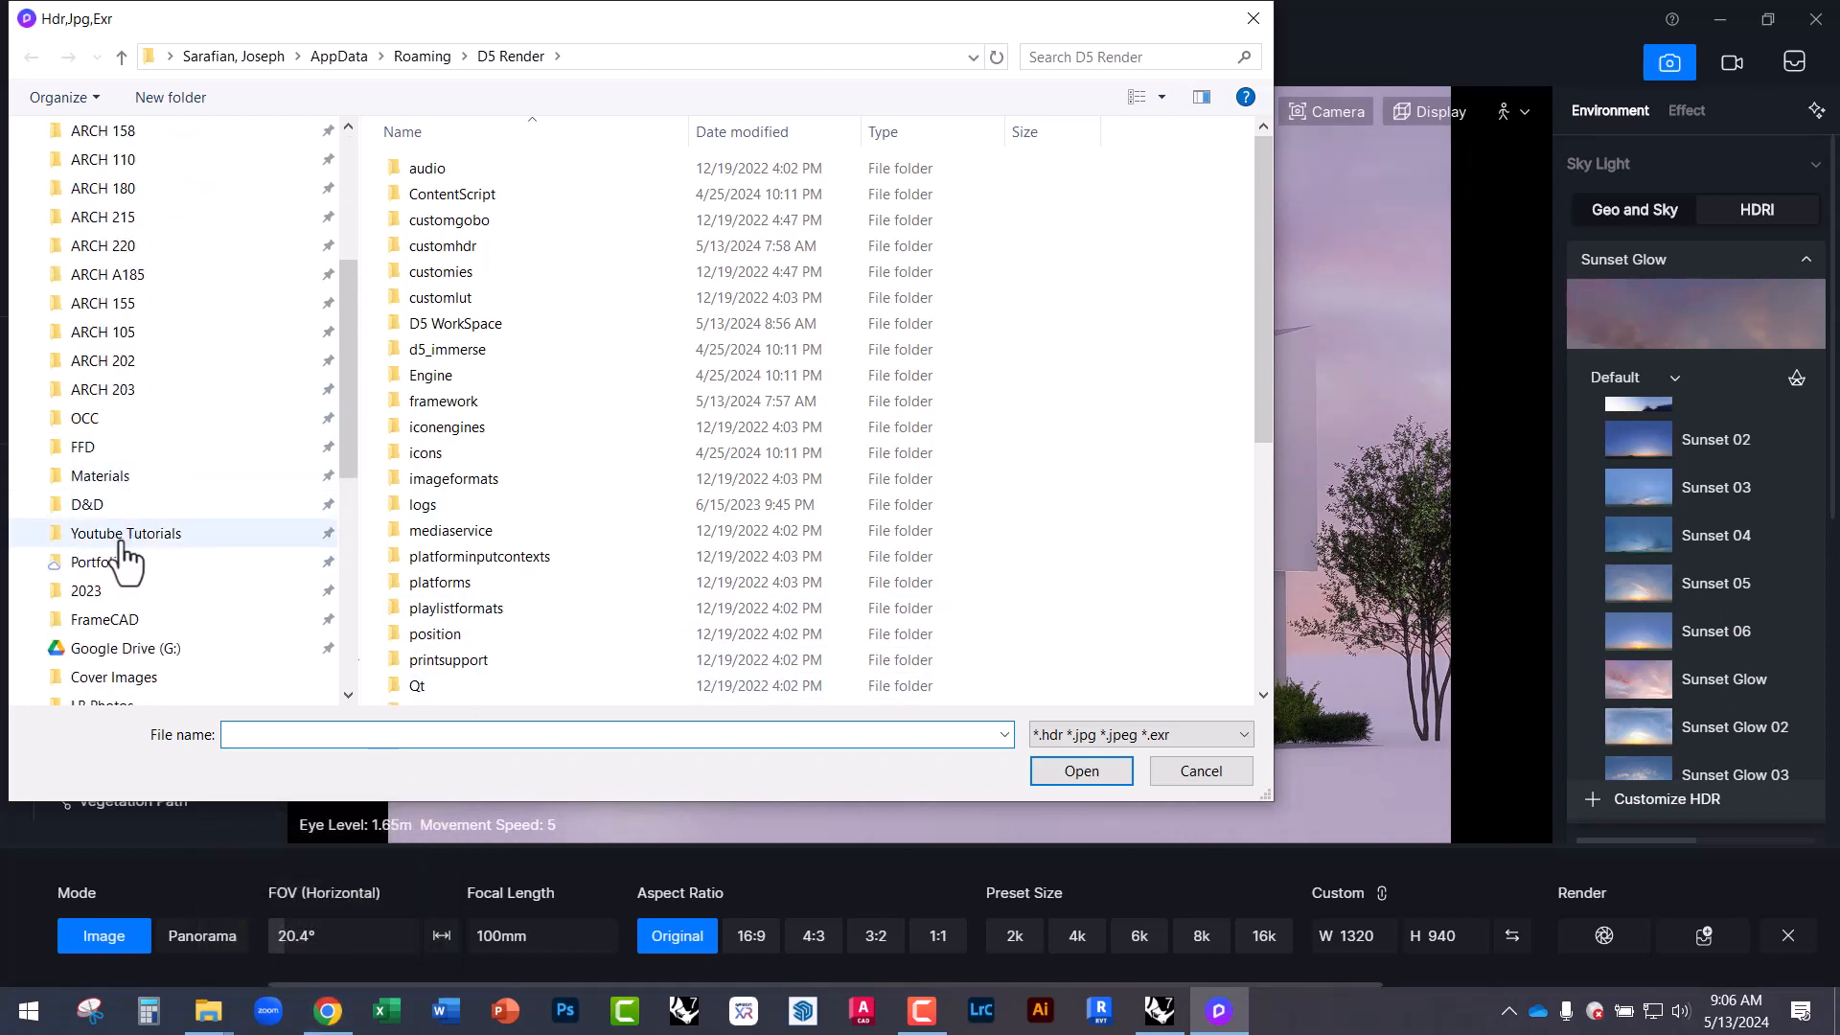
scroll(120, 536, "down", 2)
scroll(124, 541, "up", 1)
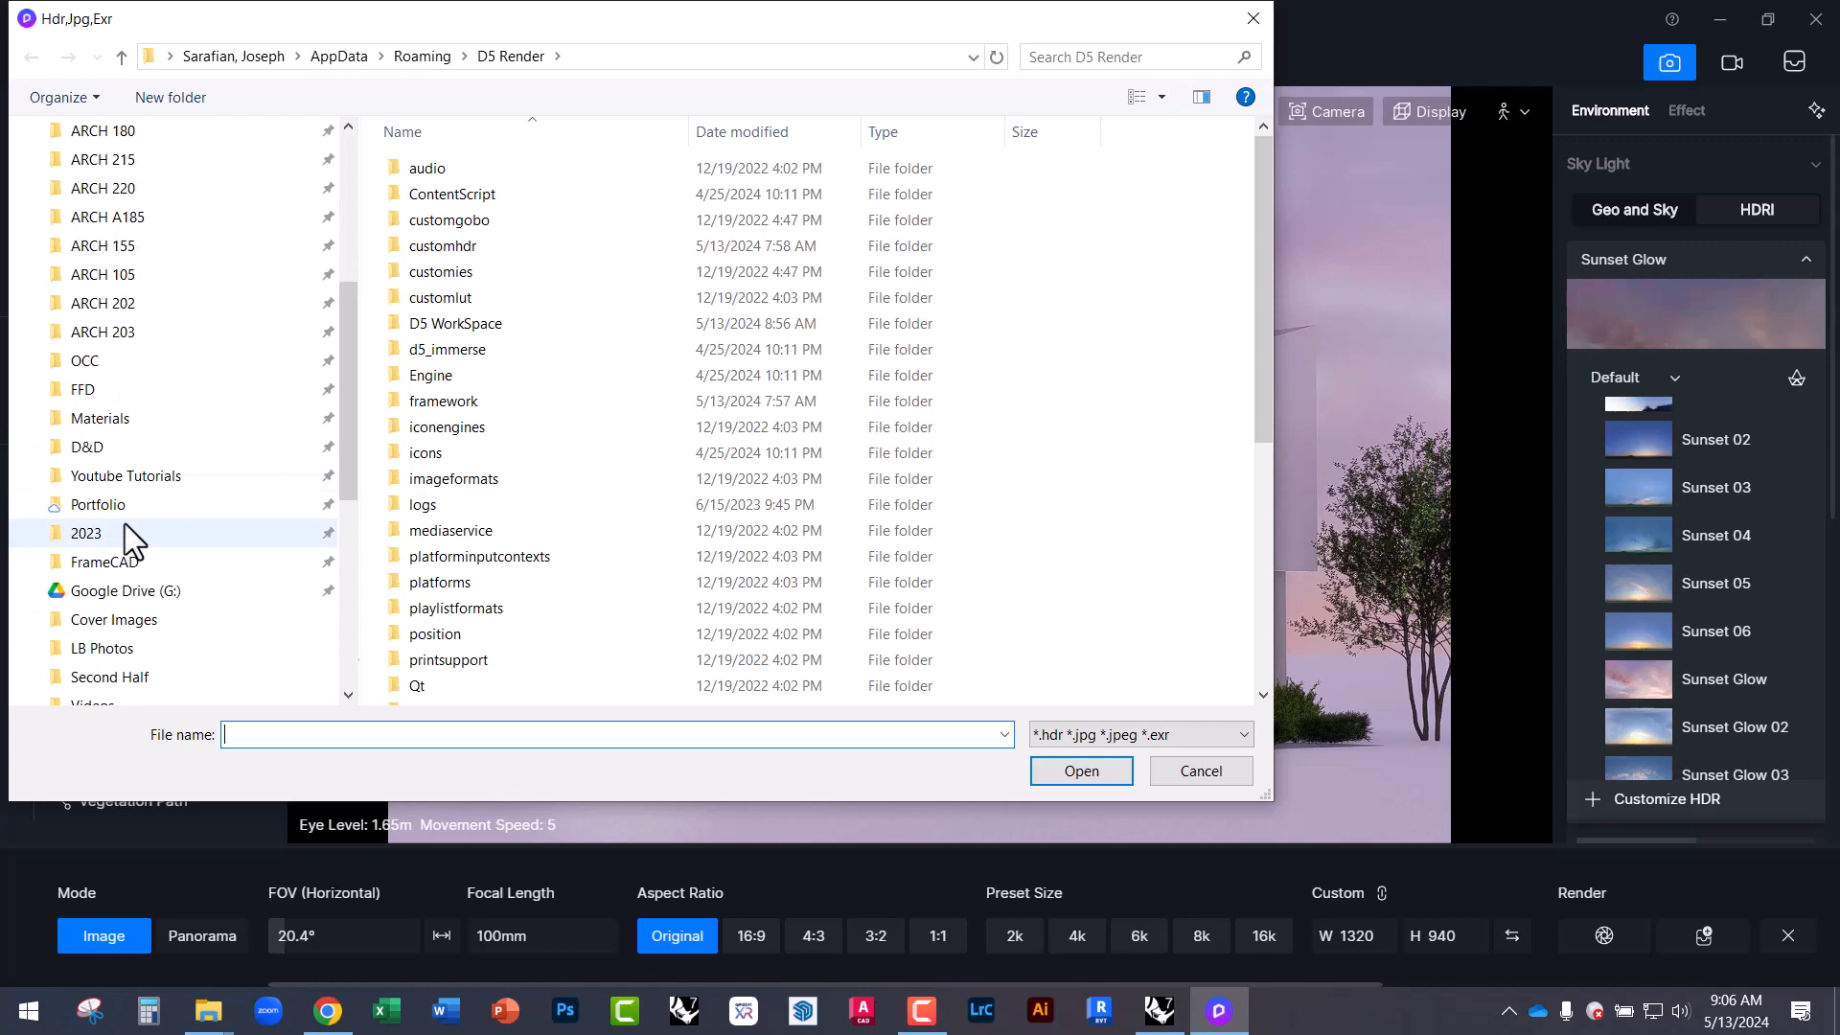
left_click(113, 420)
double_click(430, 606)
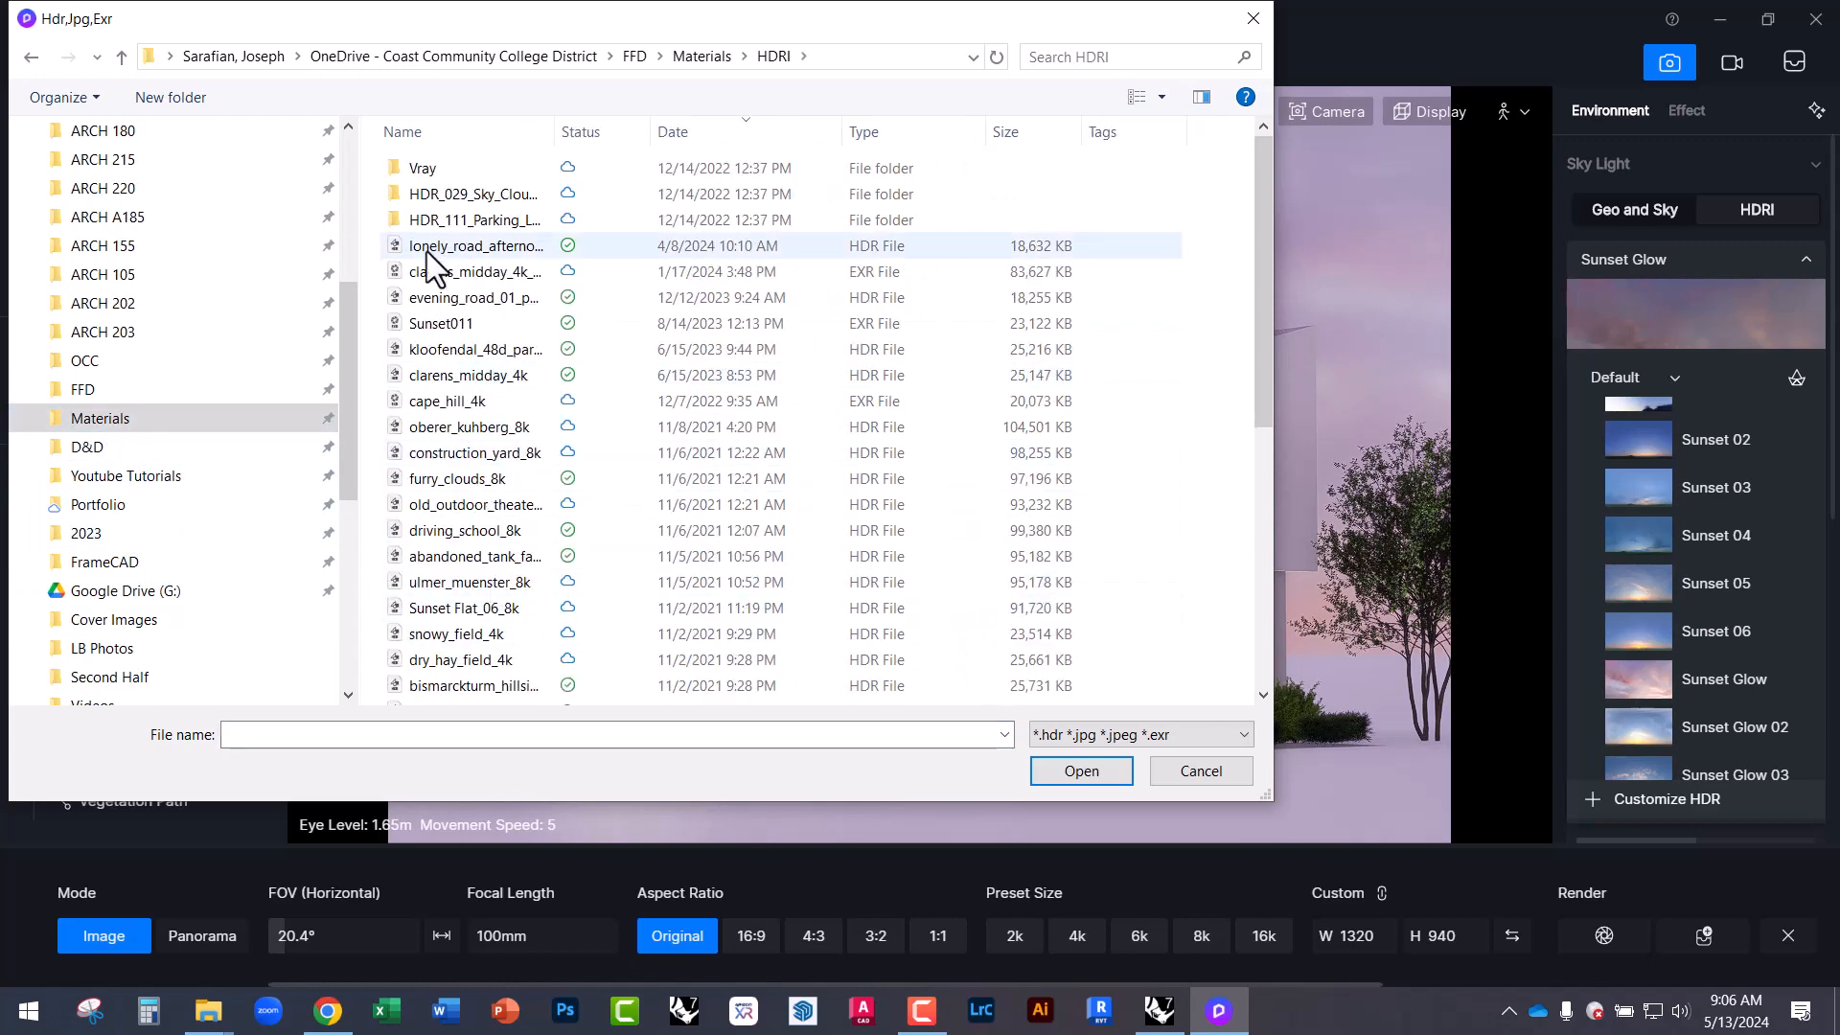
double_click(434, 256)
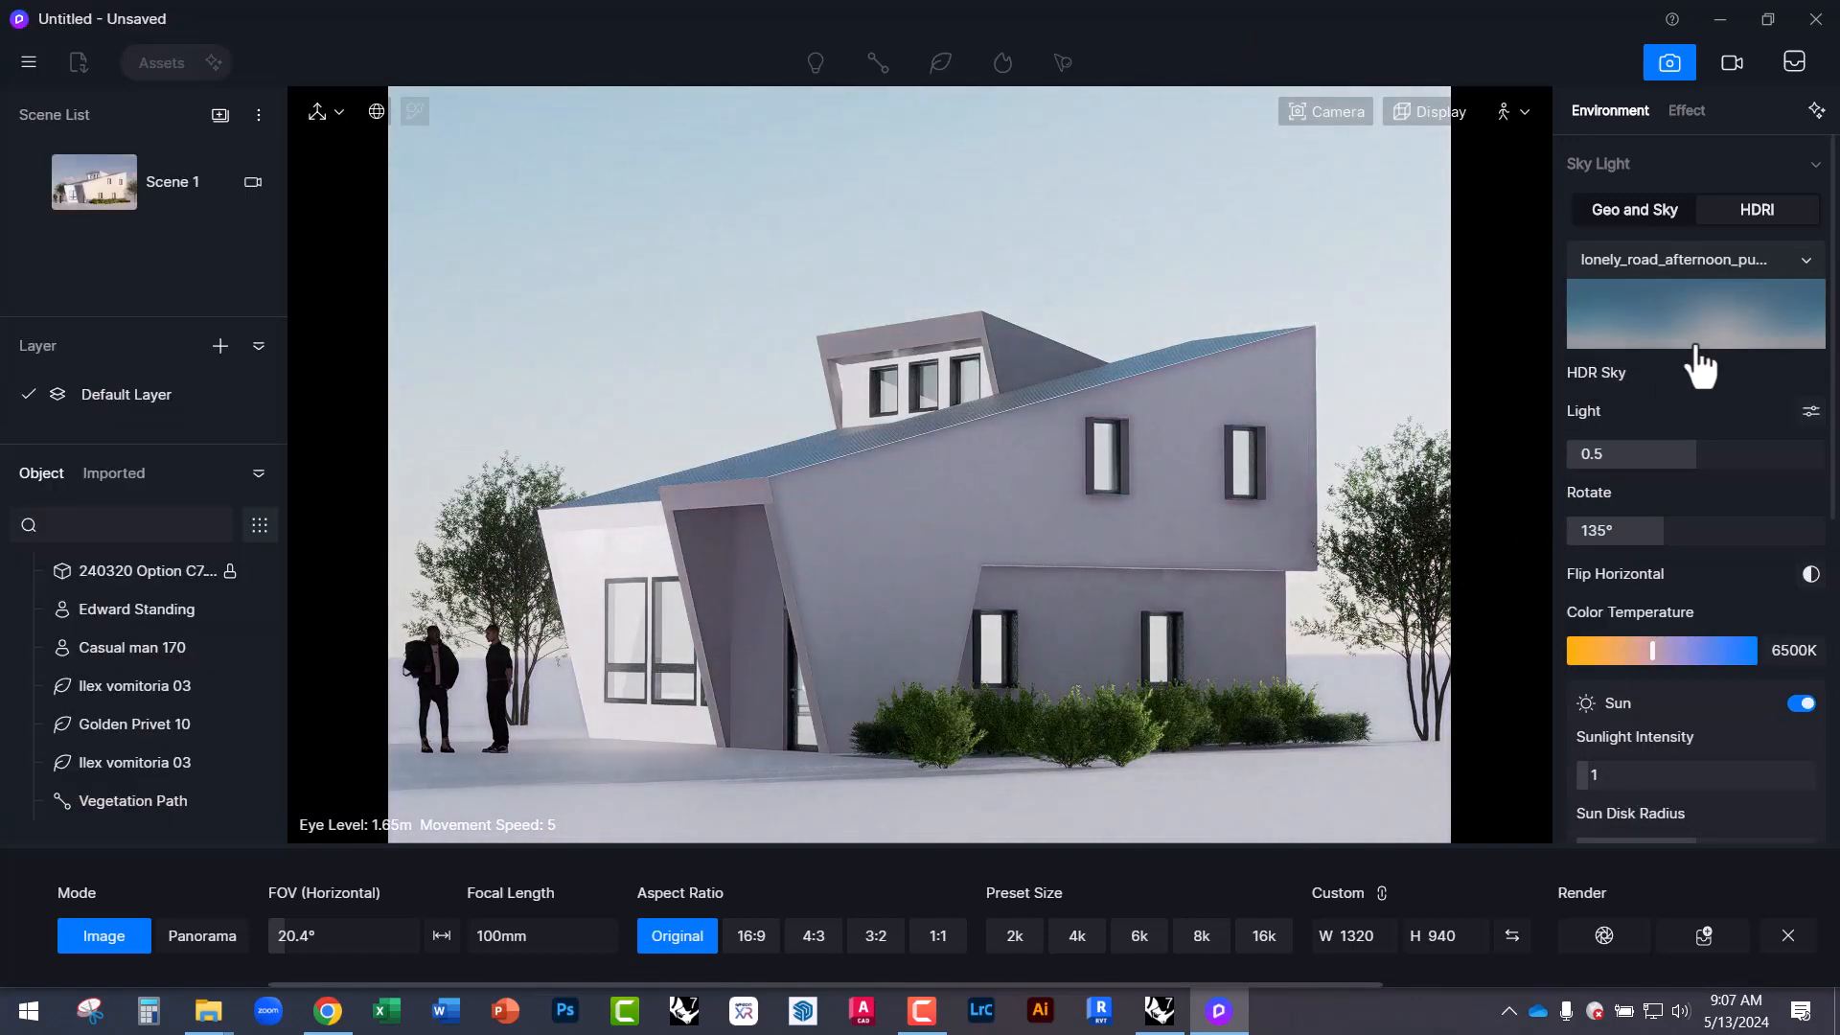
Rotate the lonely road HDRI sky to 20°.
left_click(1736, 335)
left_click(1725, 317)
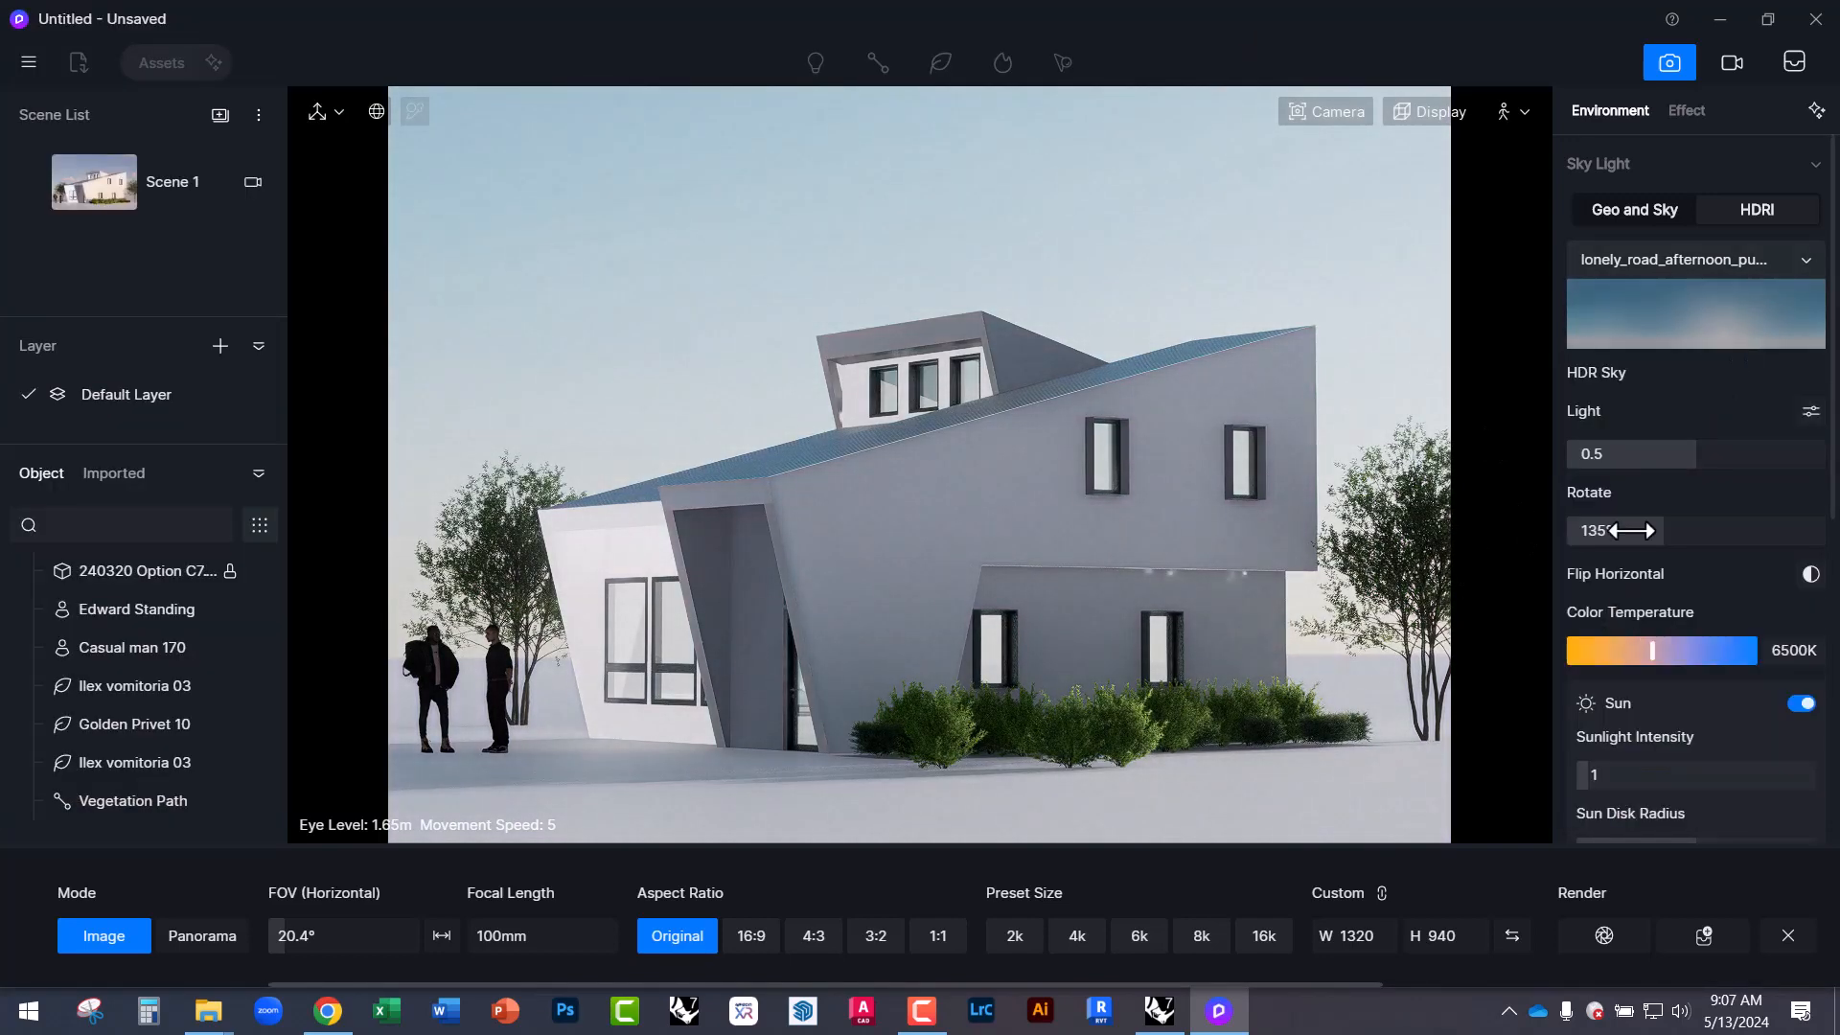
left_click_drag(1658, 530, 1582, 528)
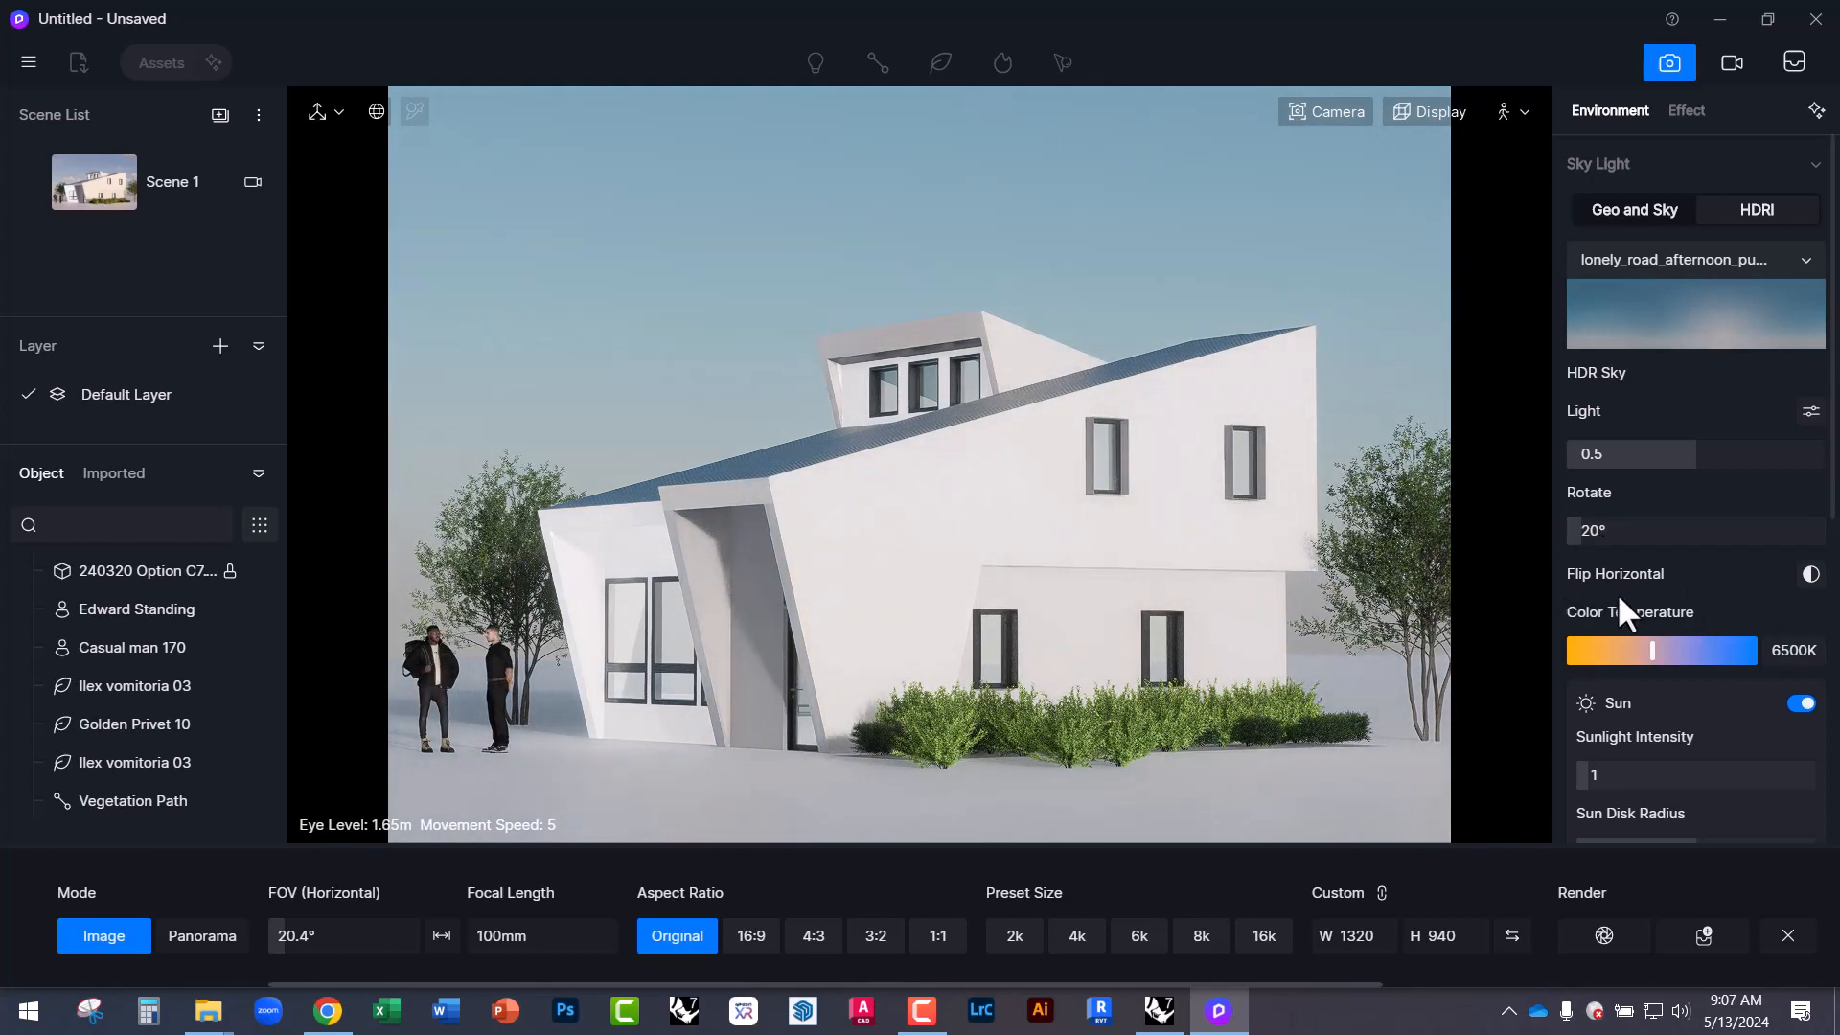
scroll(1664, 740, "down", 2)
scroll(1665, 743, "down", 5)
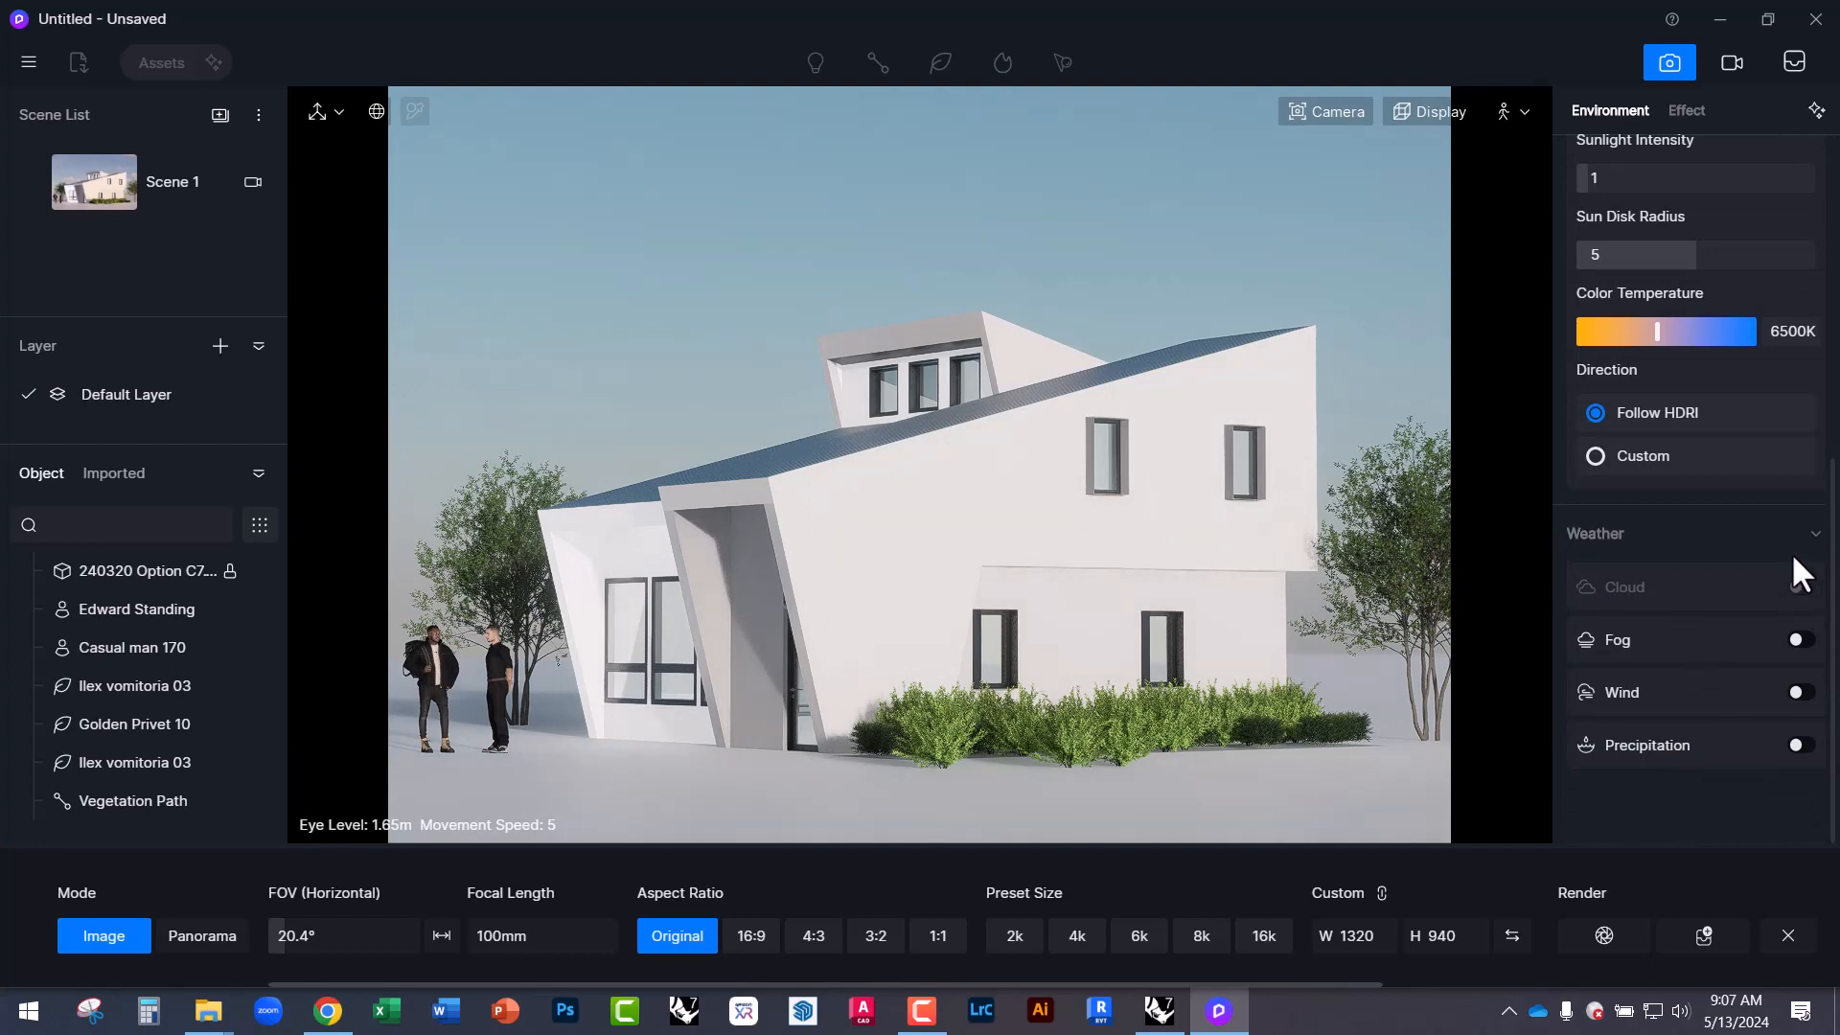
scroll(1808, 533, "up", 3)
scroll(1807, 756, "down", 2)
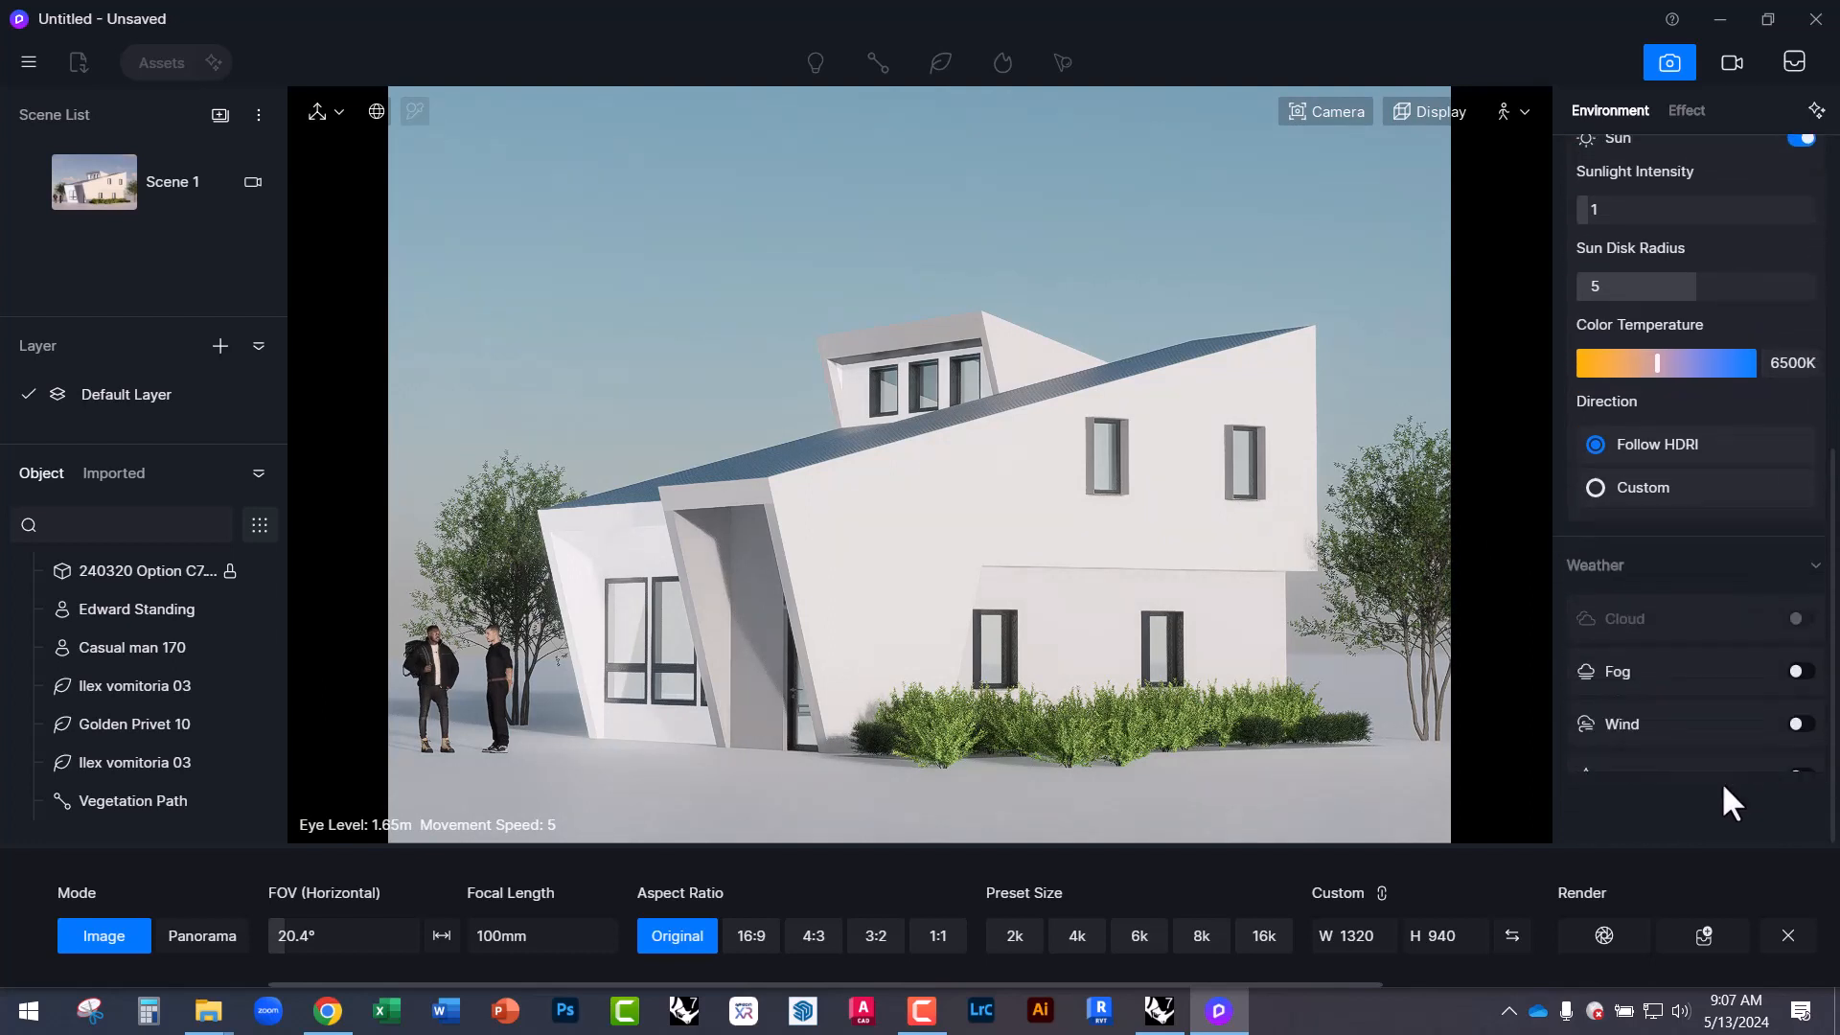
scroll(1773, 641, "up", 7)
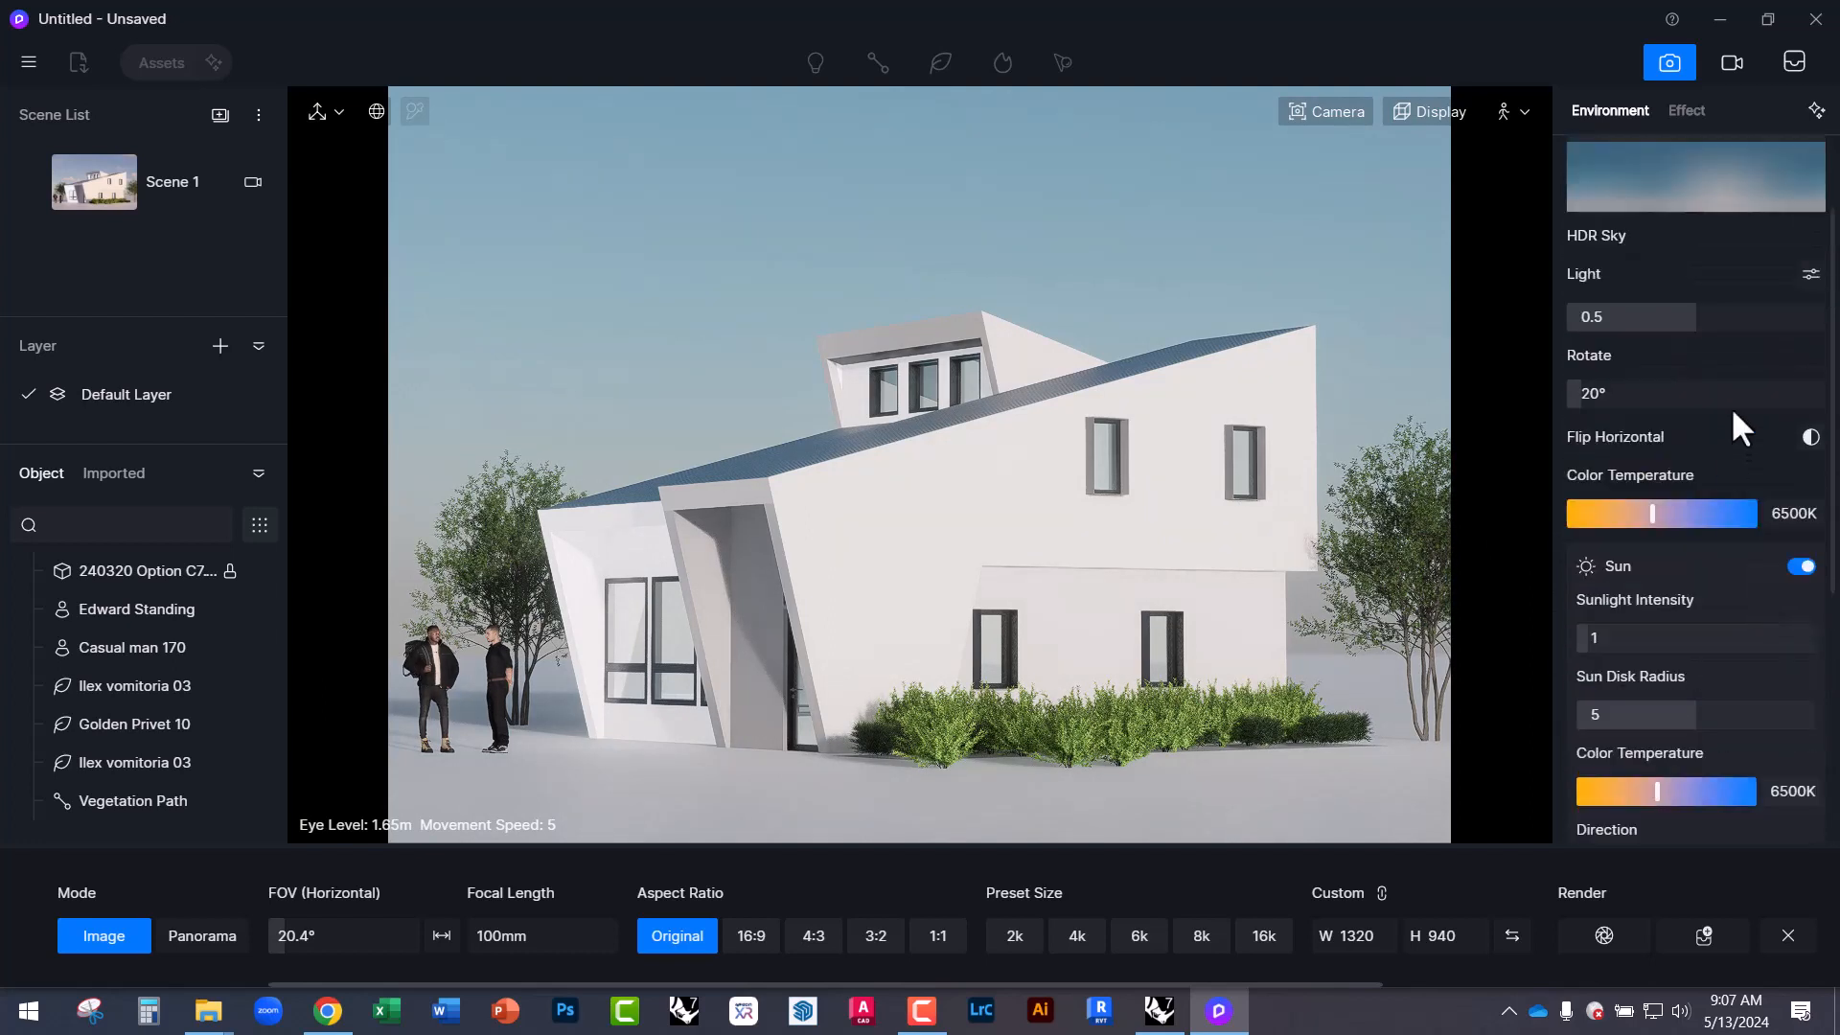
Switch to Geo and Sky and set cloud amount 0.74 and thickness 0.34.
left_click(1614, 211)
scroll(1582, 594, "down", 10)
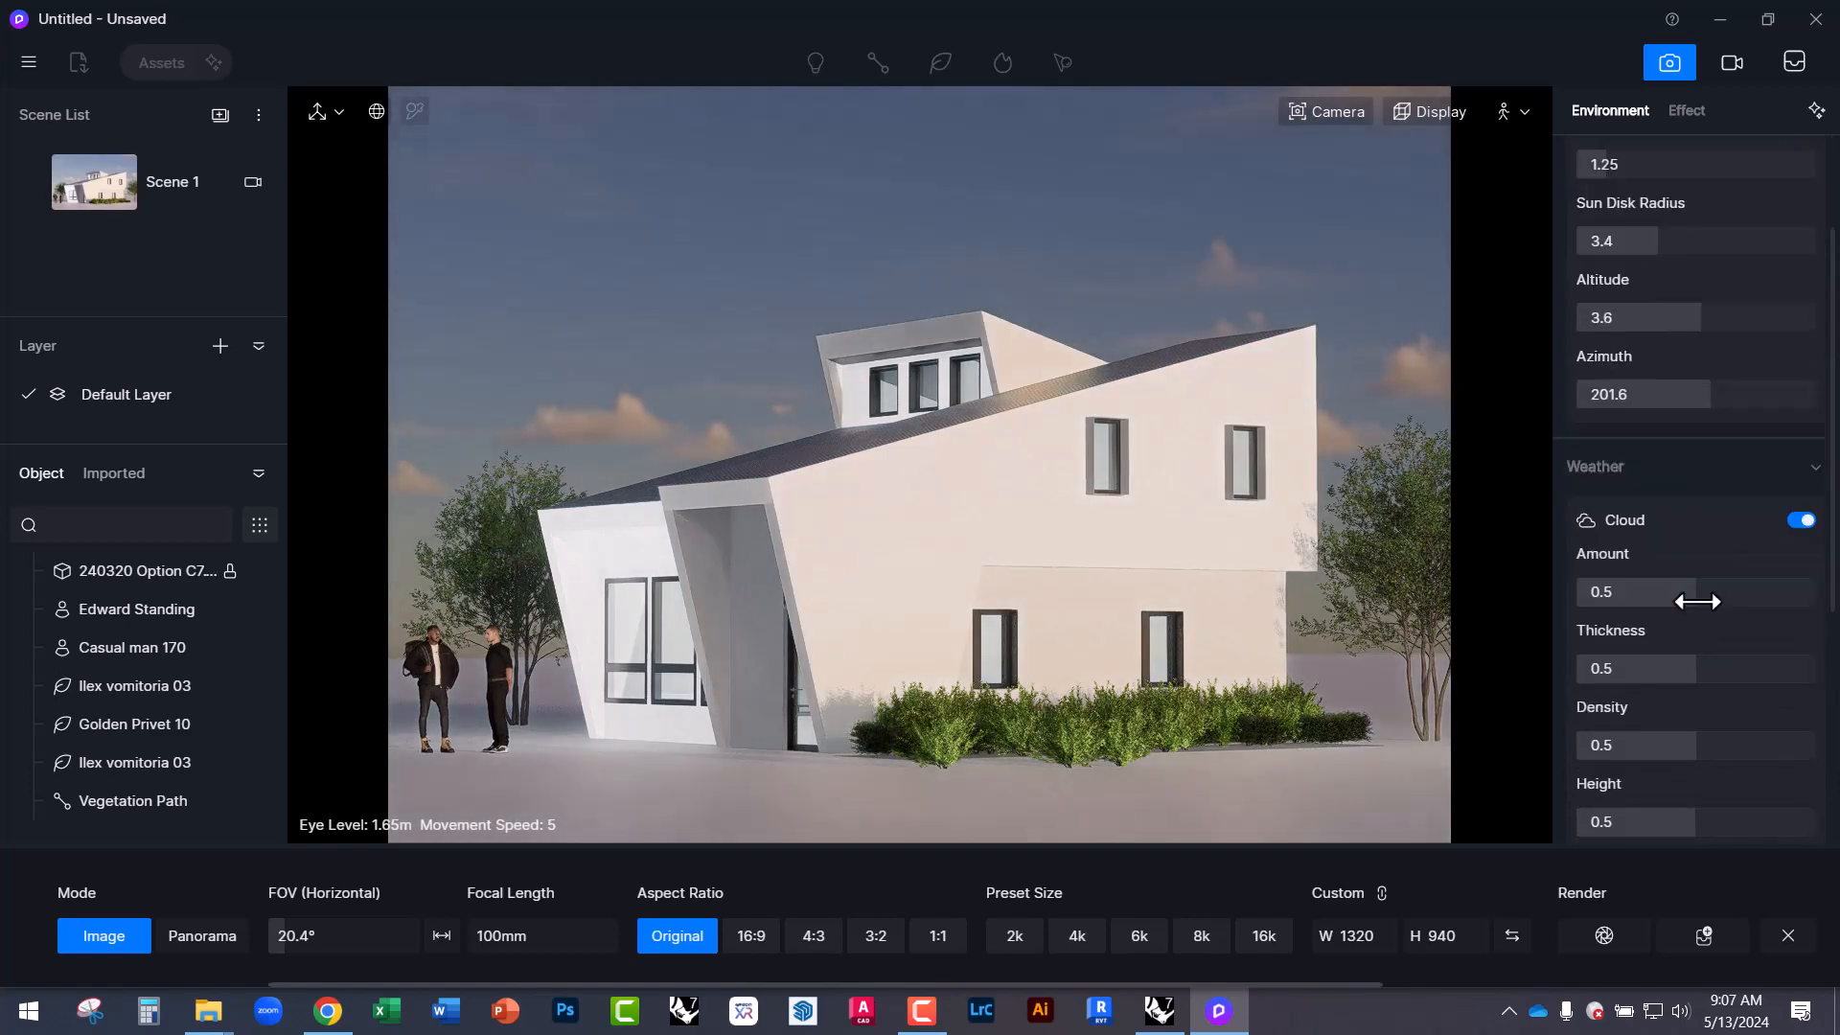
scroll(1725, 628, "up", 3)
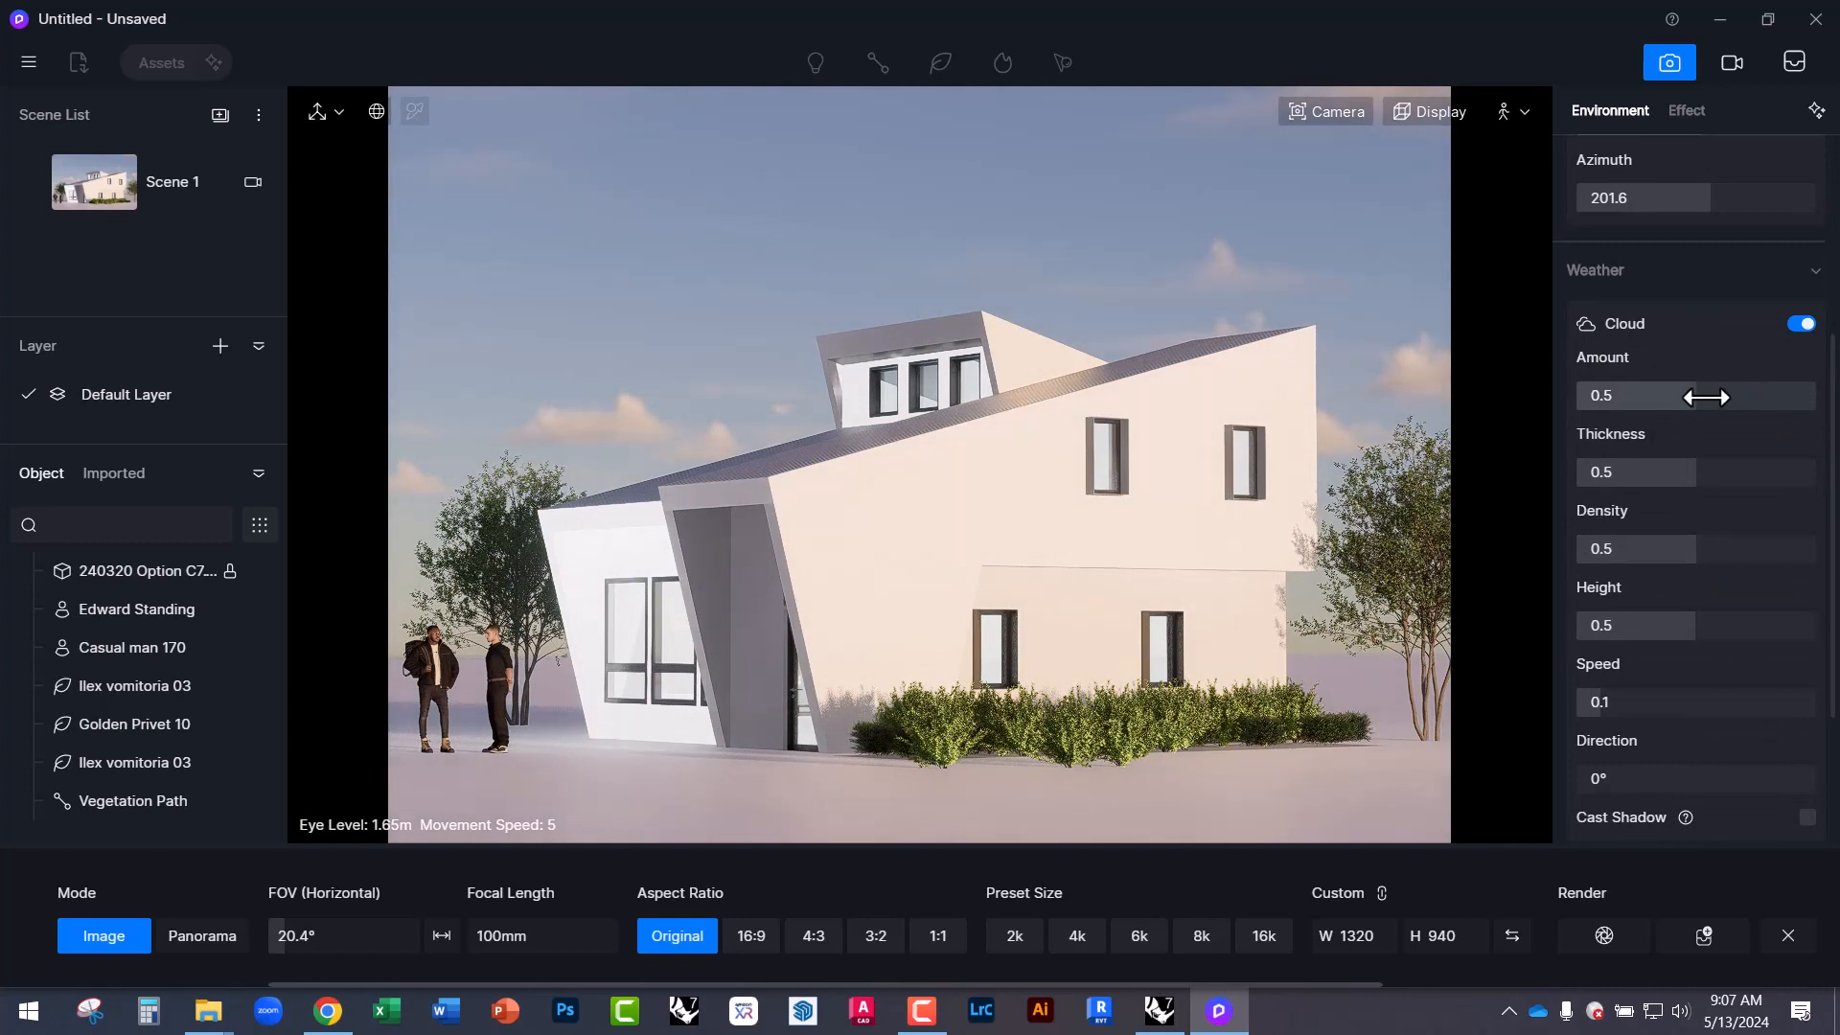
left_click_drag(1705, 395, 1753, 397)
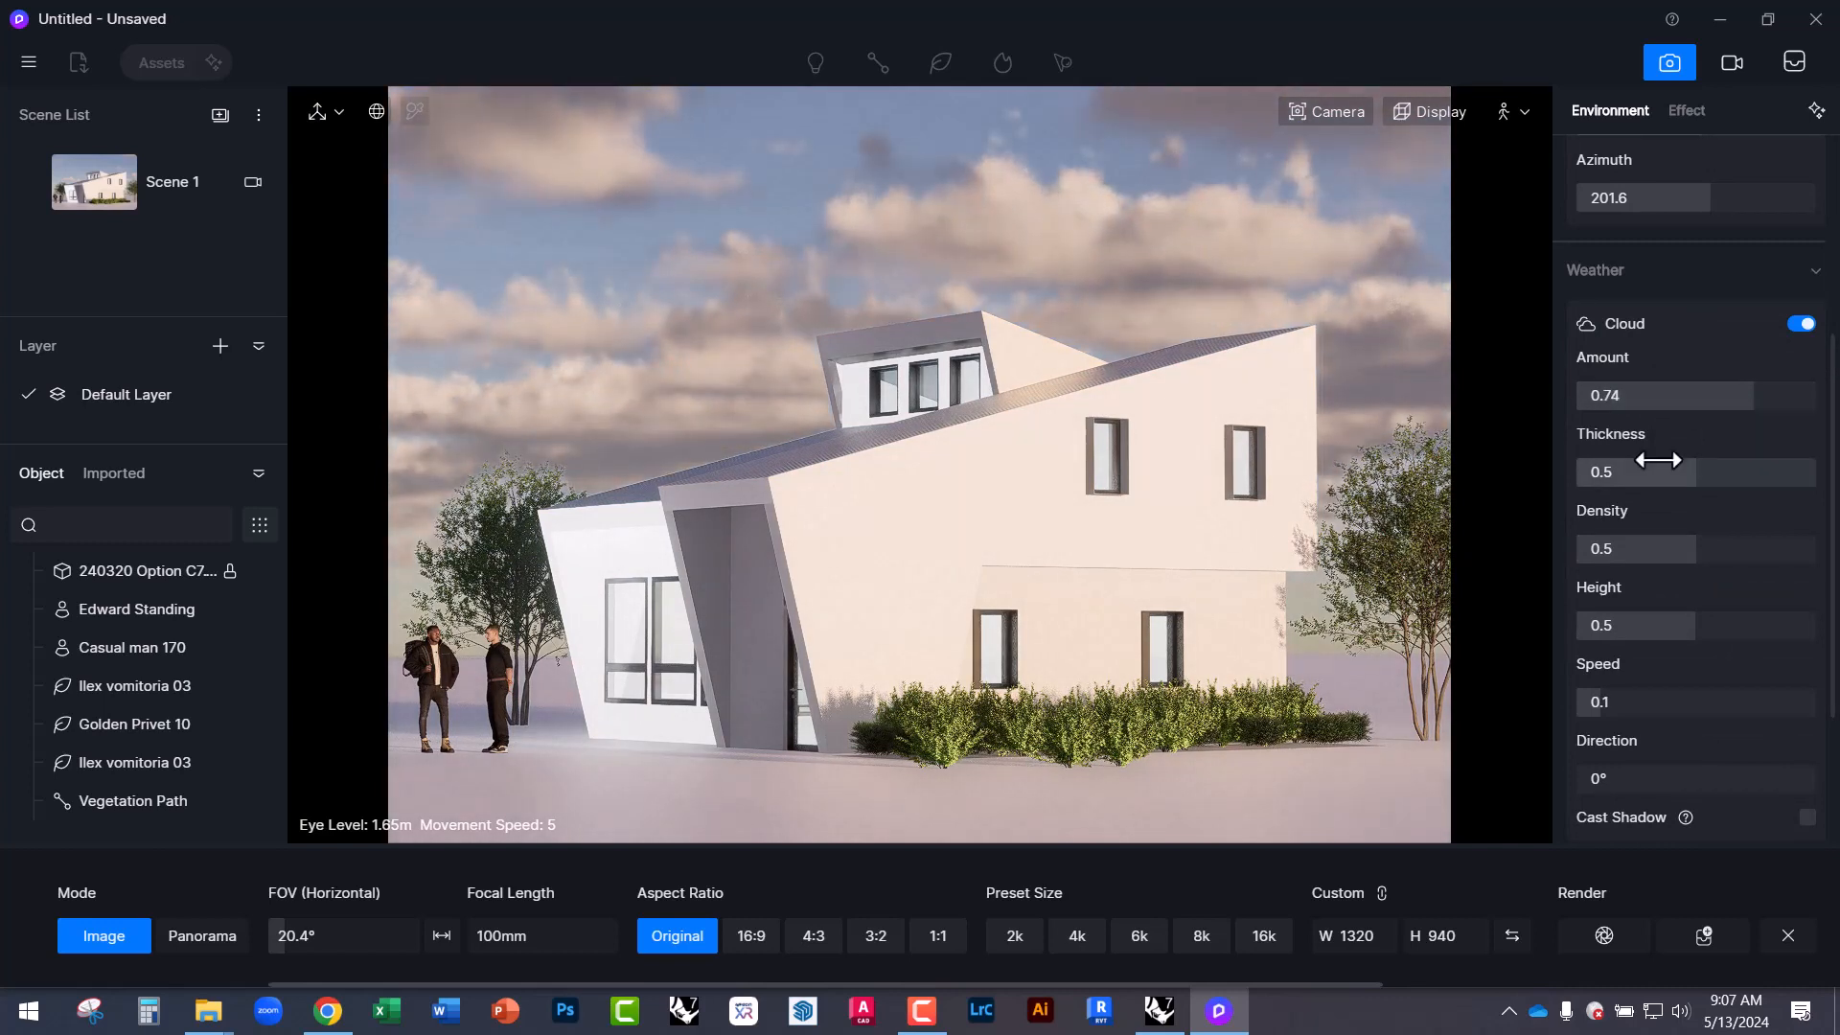
left_click_drag(1701, 472, 1657, 472)
Set cloud density 0.74, height 0.29 and speed 0.21.
scroll(1657, 472, "up", 5)
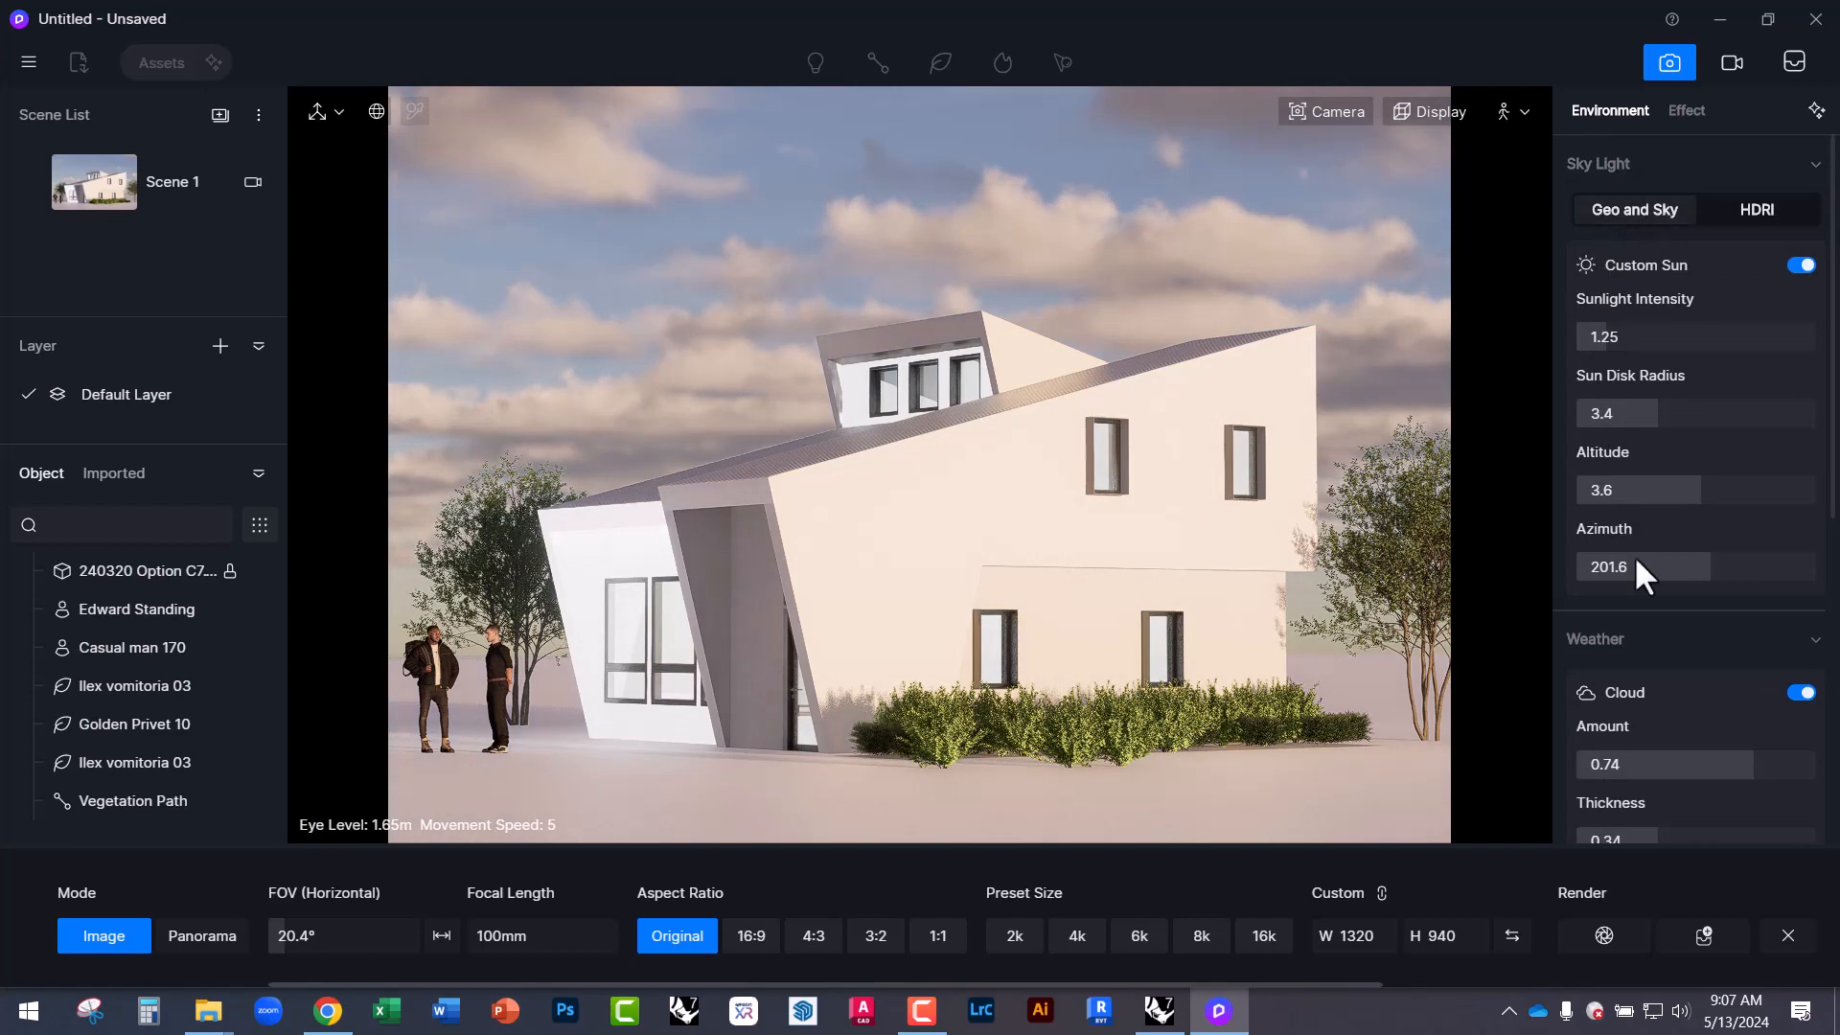
scroll(1623, 554, "down", 3)
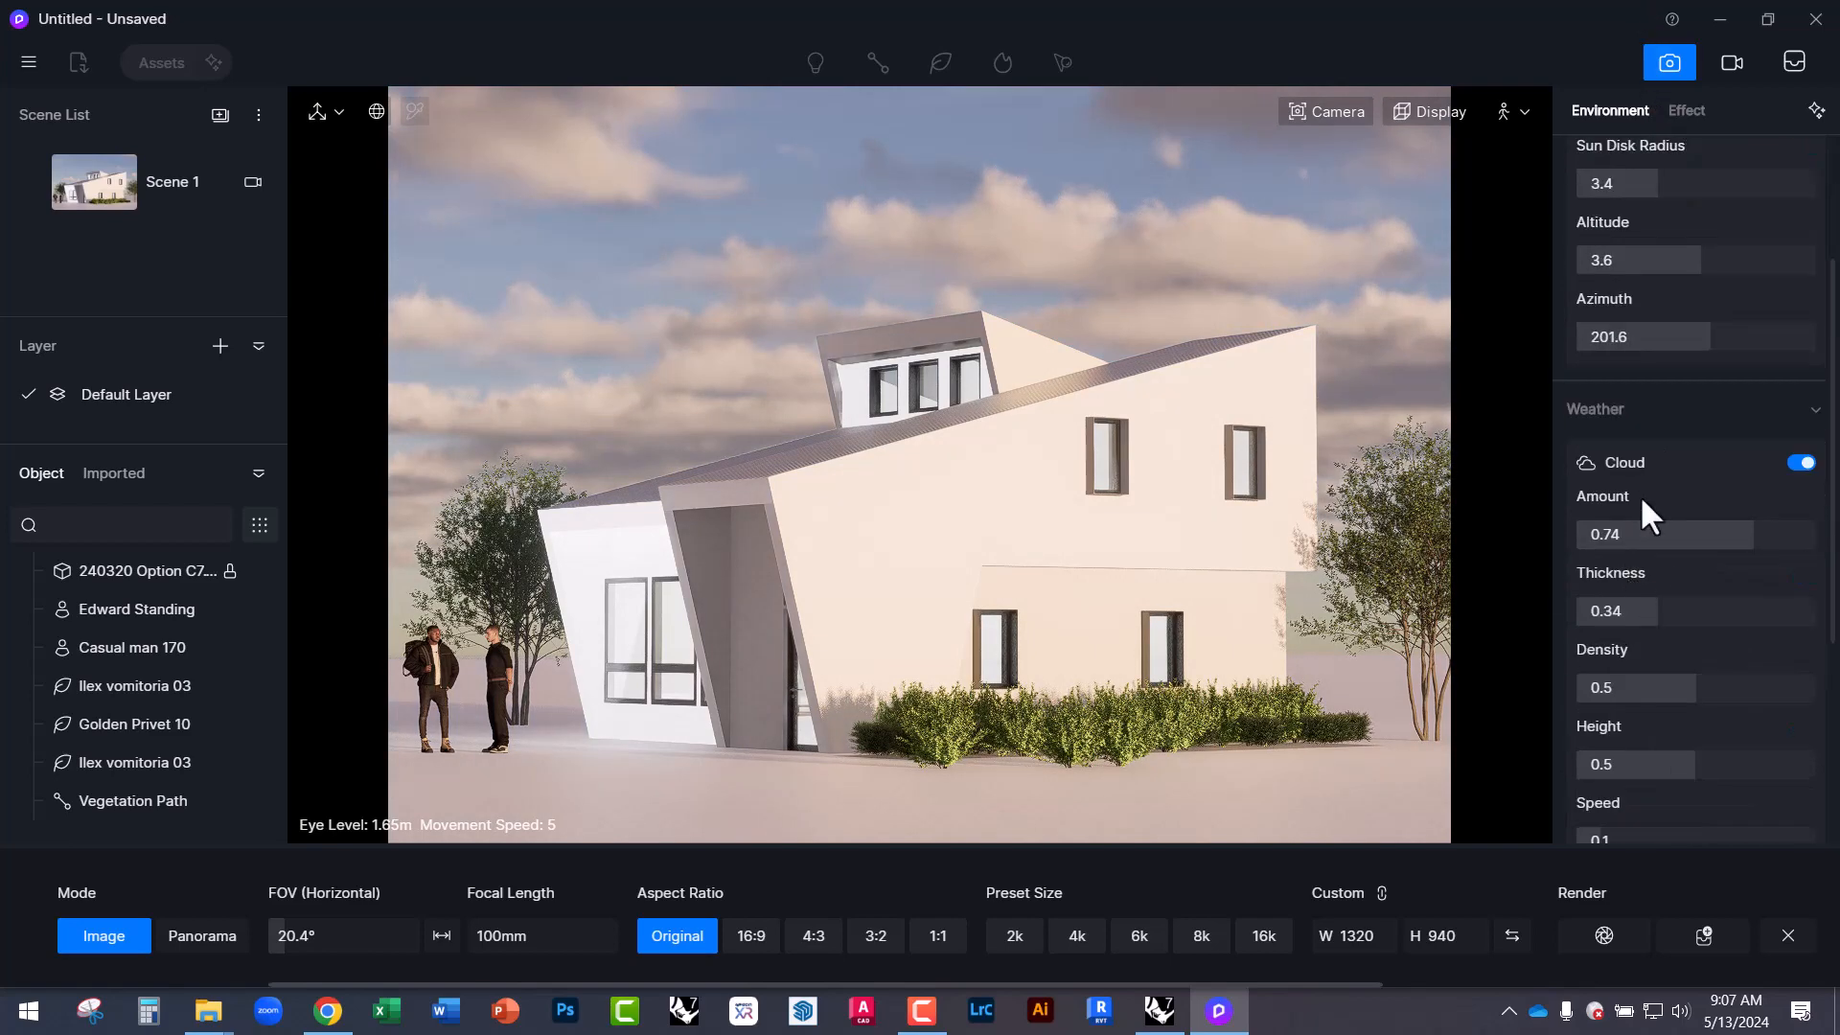
scroll(1660, 584, "up", 3)
scroll(1662, 556, "down", 3)
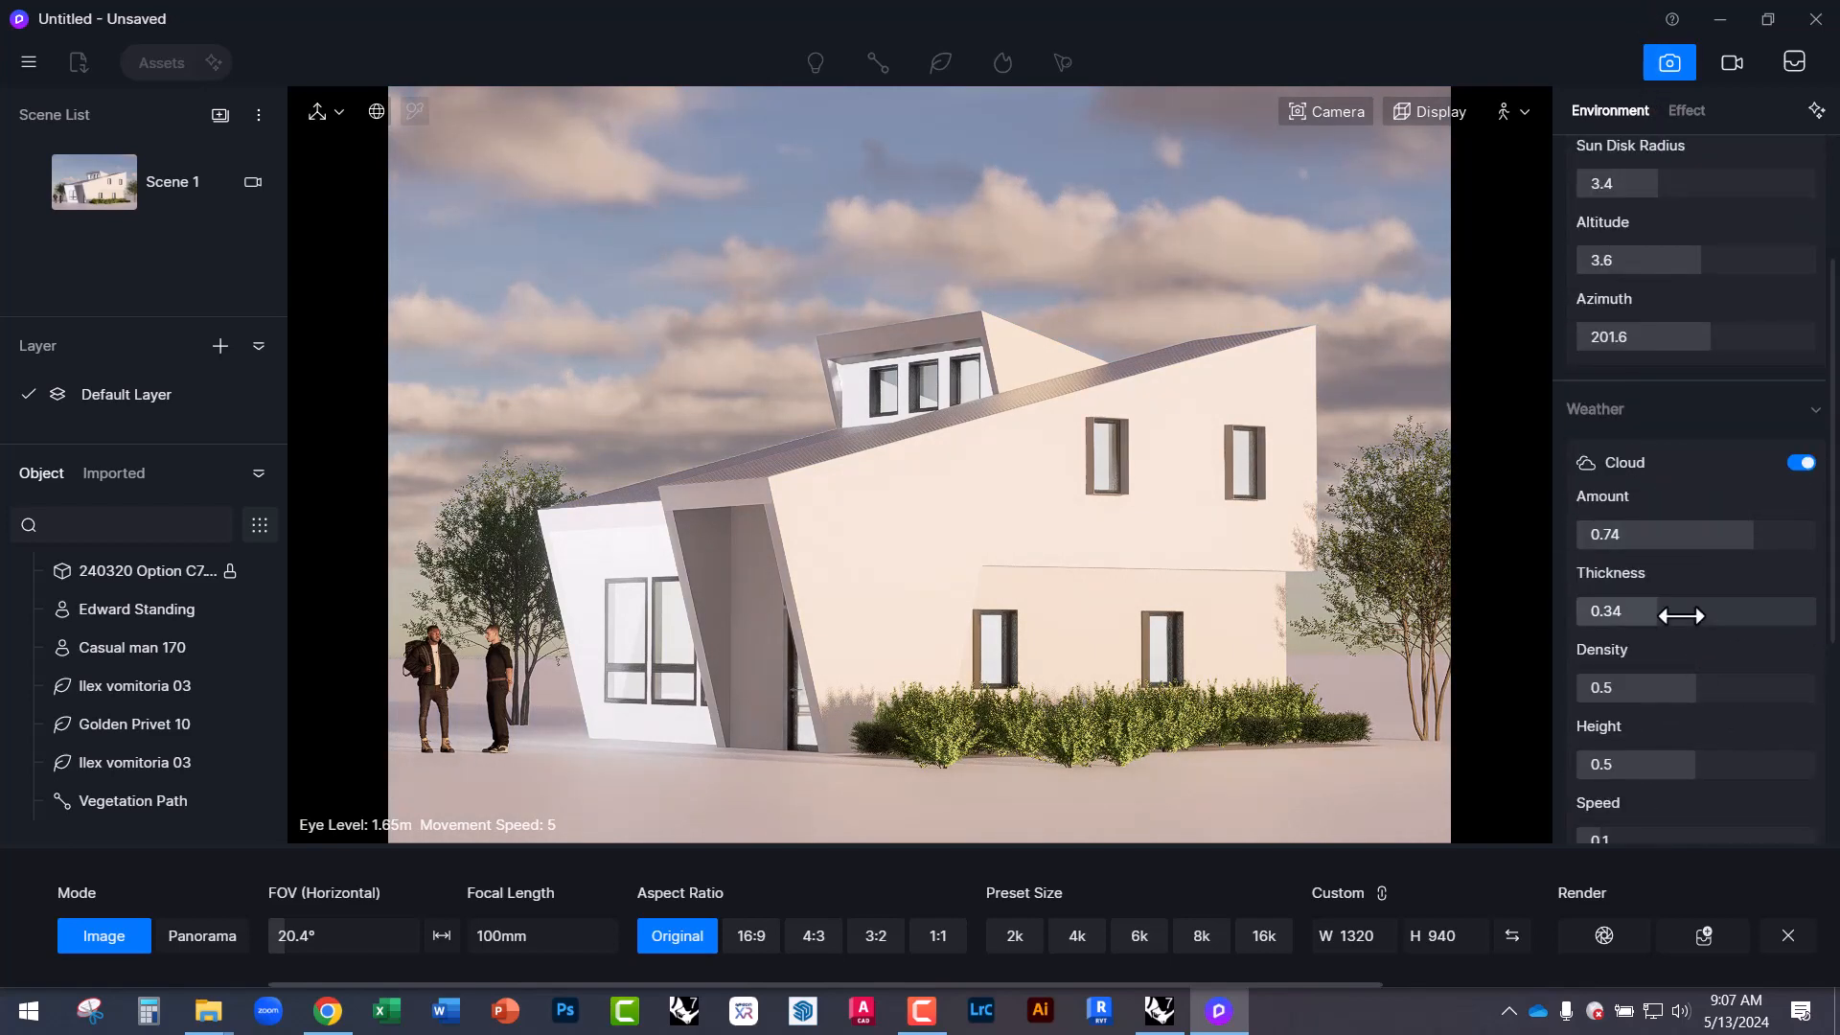
left_click_drag(1684, 688, 1753, 686)
left_click_drag(1695, 764, 1632, 762)
scroll(1643, 776, "down", 3)
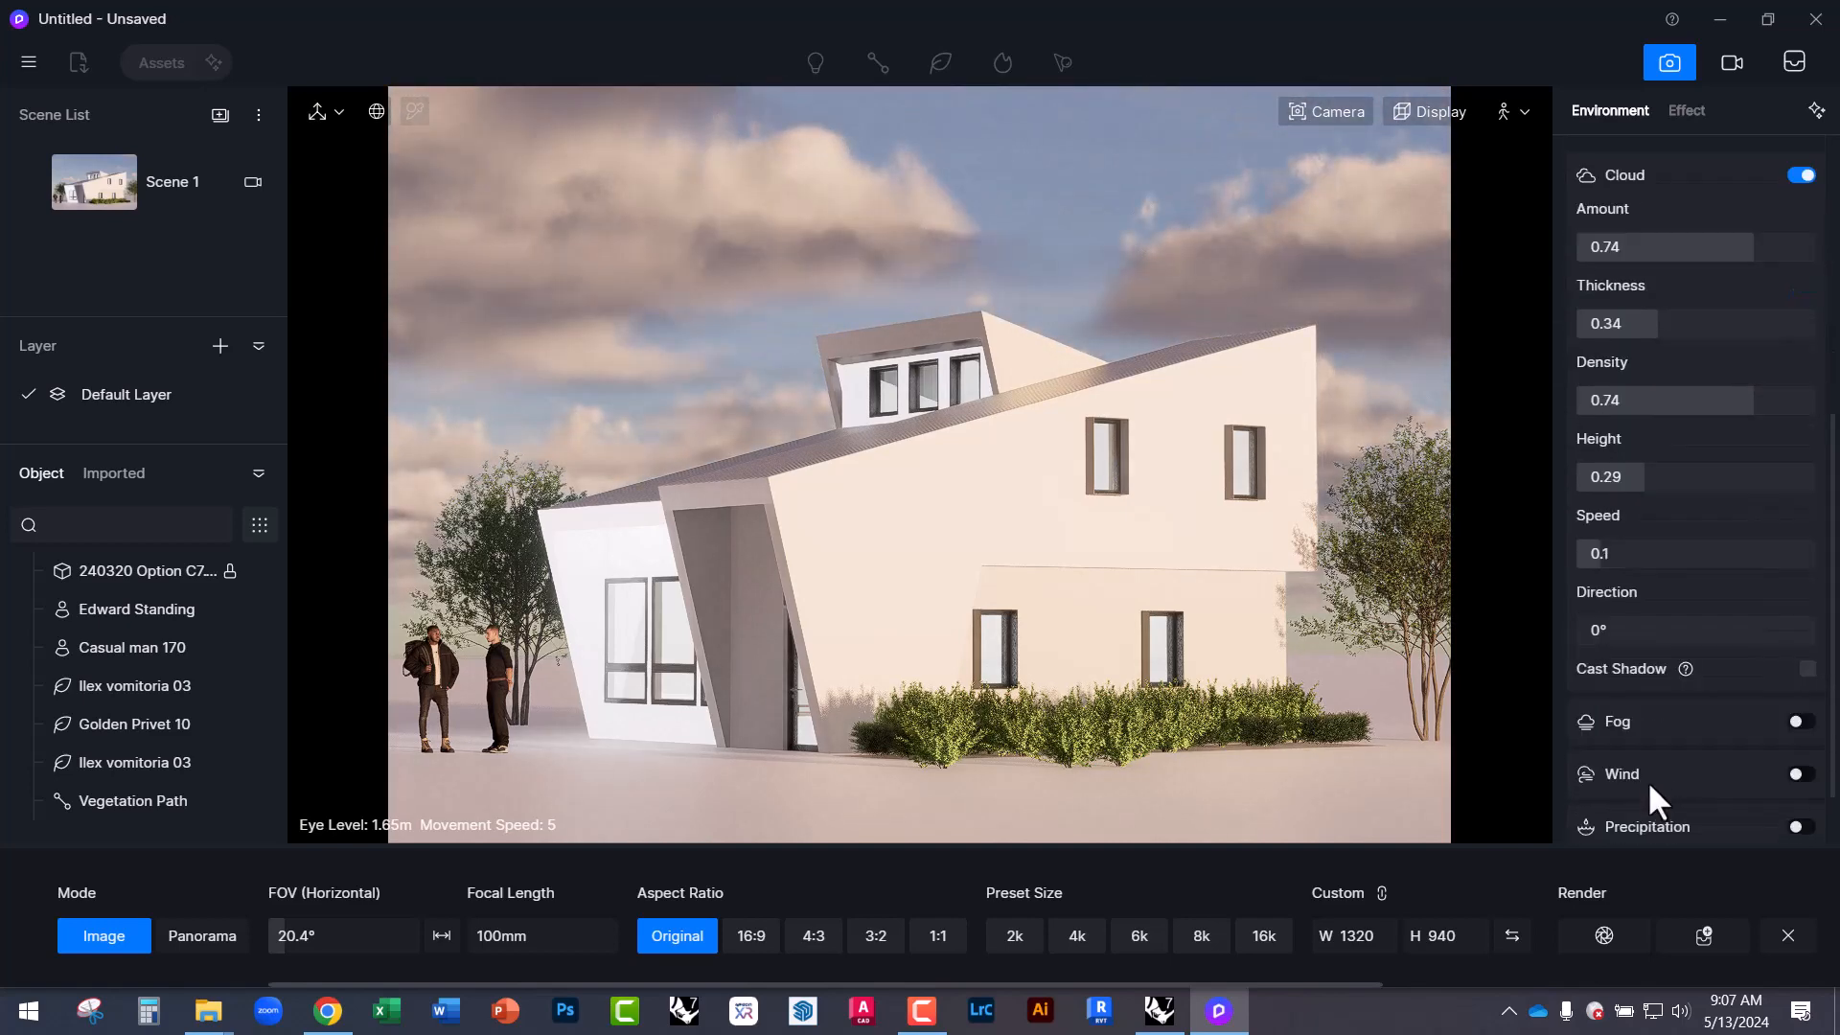
left_click_drag(1583, 550, 1627, 560)
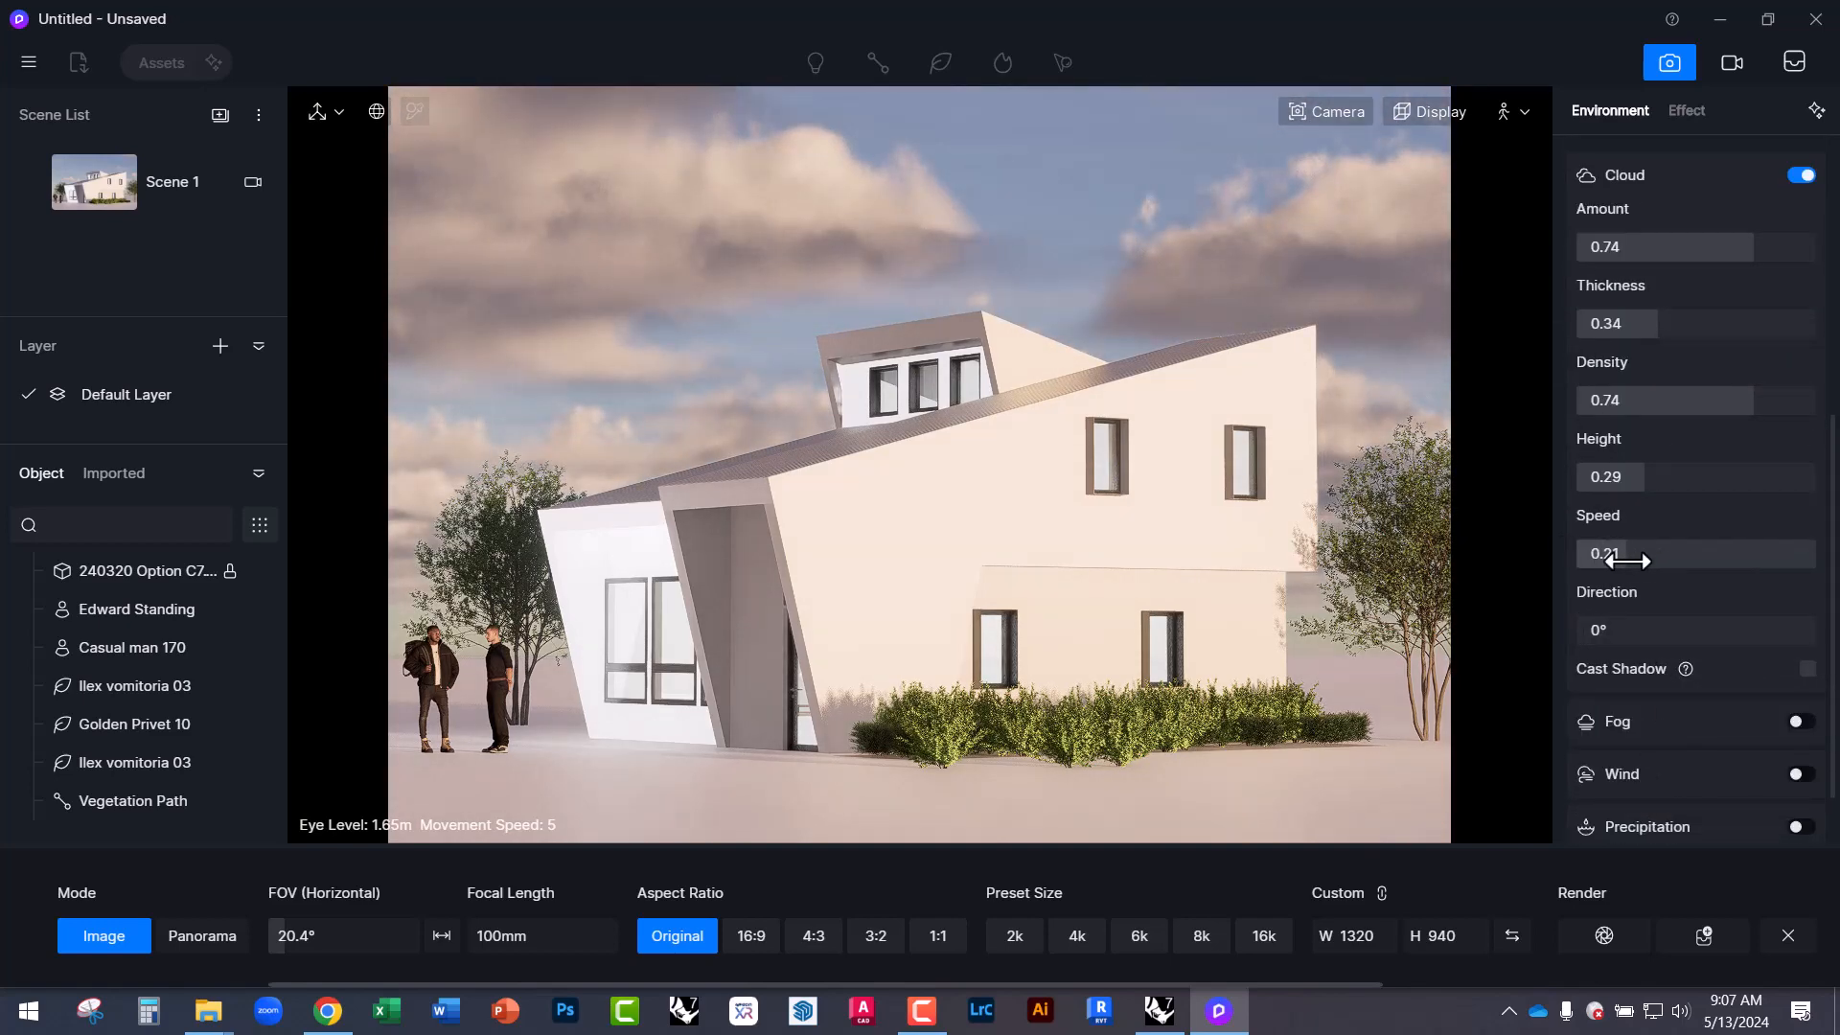
Enable fog at 2.78, height 0.4, start 25.5 m, falloff 0.36, and adjust sun azimuth.
left_click(1800, 722)
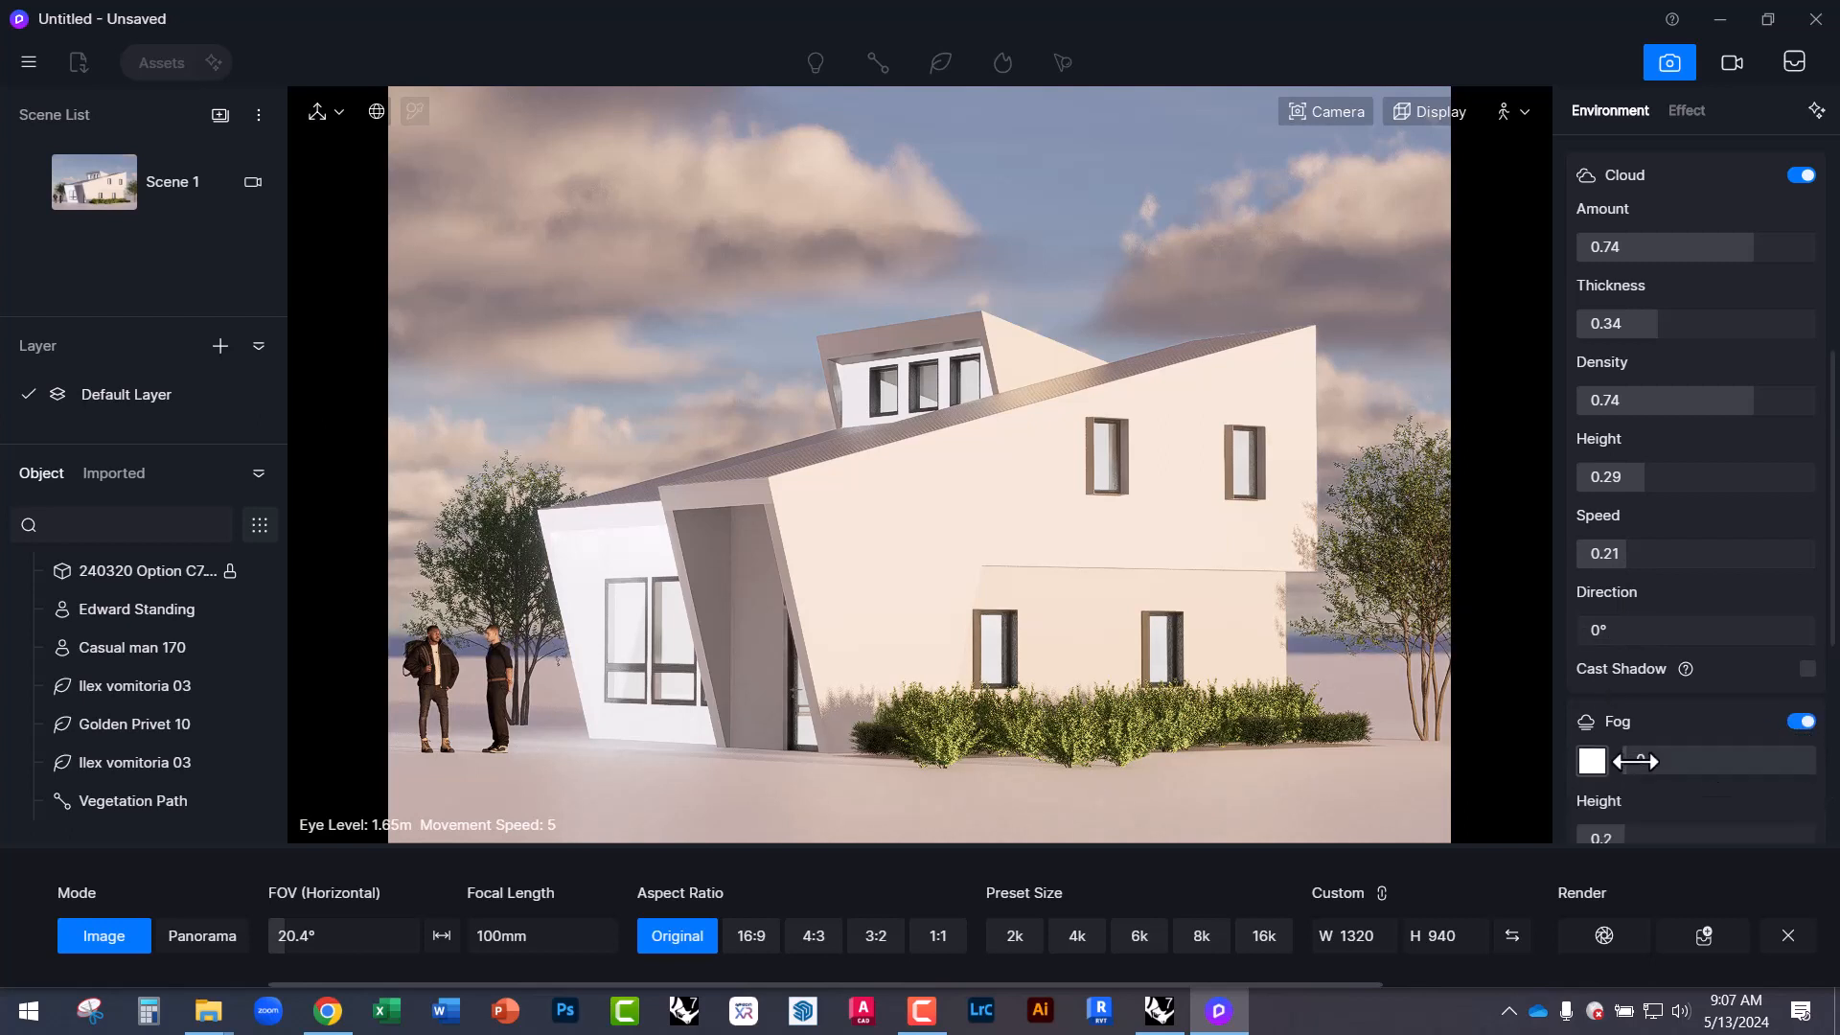
left_click_drag(1636, 761, 1730, 758)
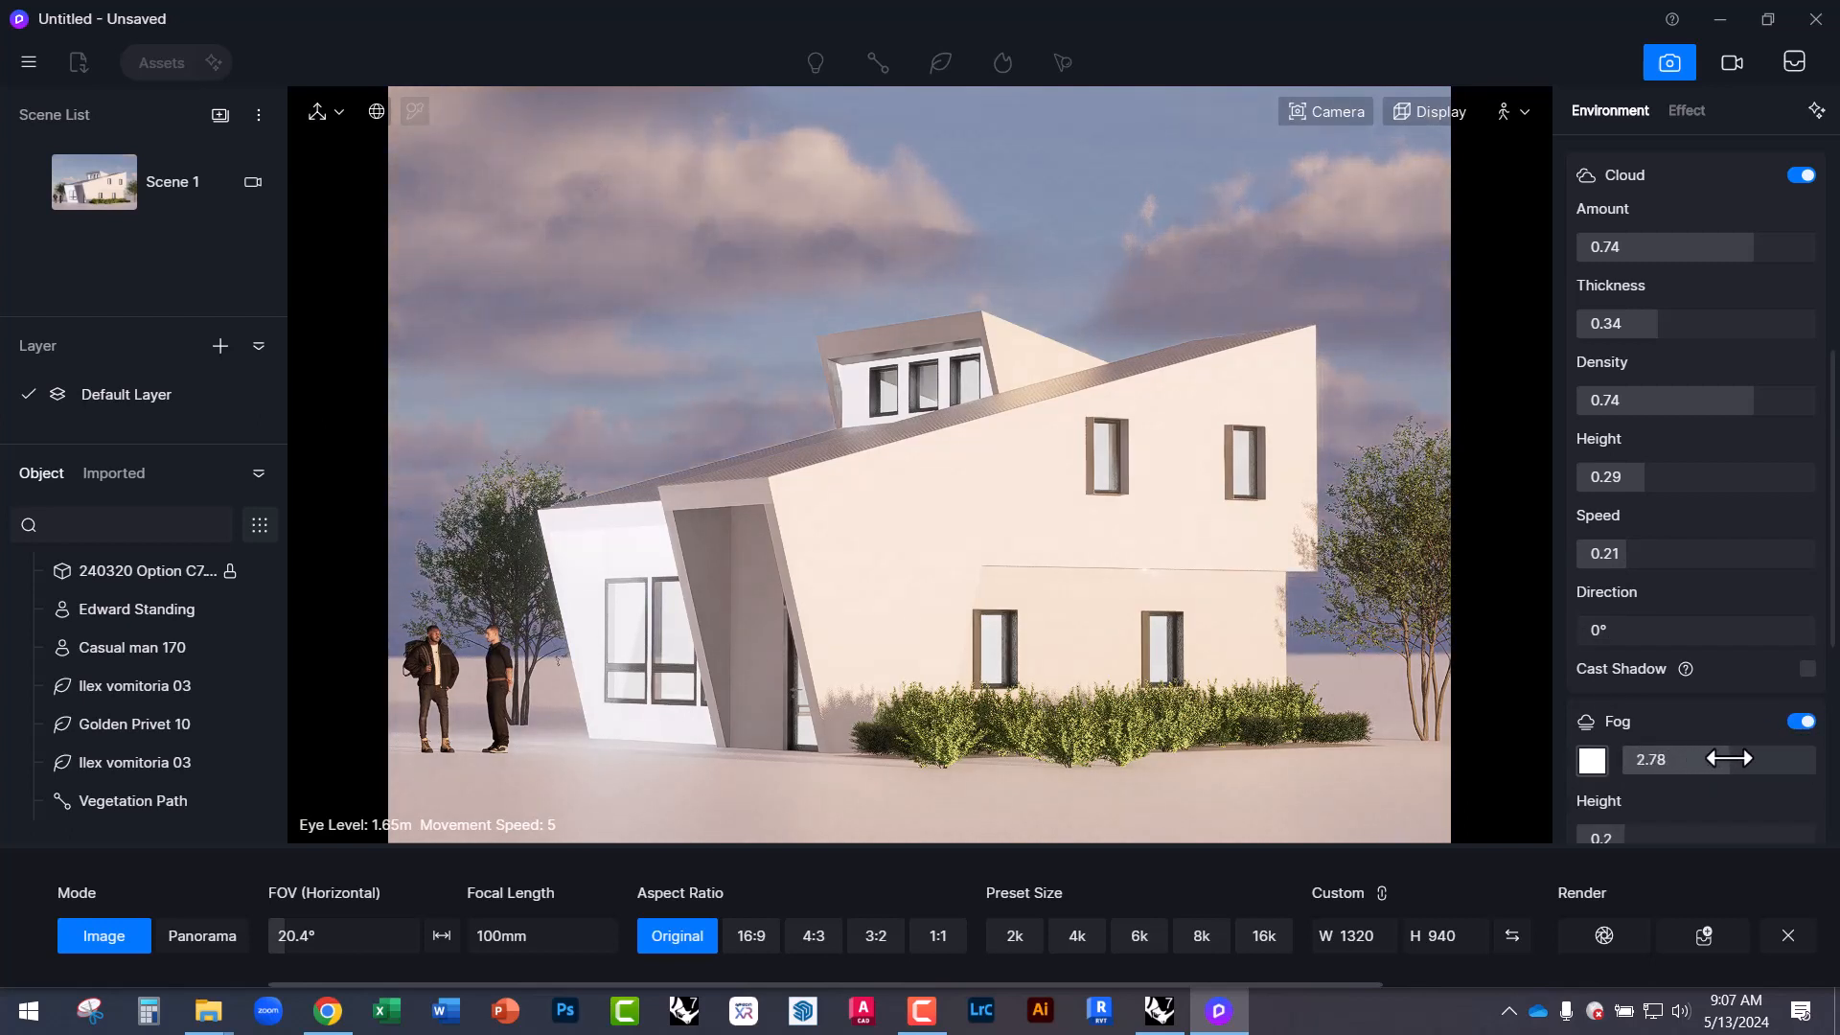
scroll(1729, 758, "down", 2)
left_click_drag(1643, 665, 1670, 671)
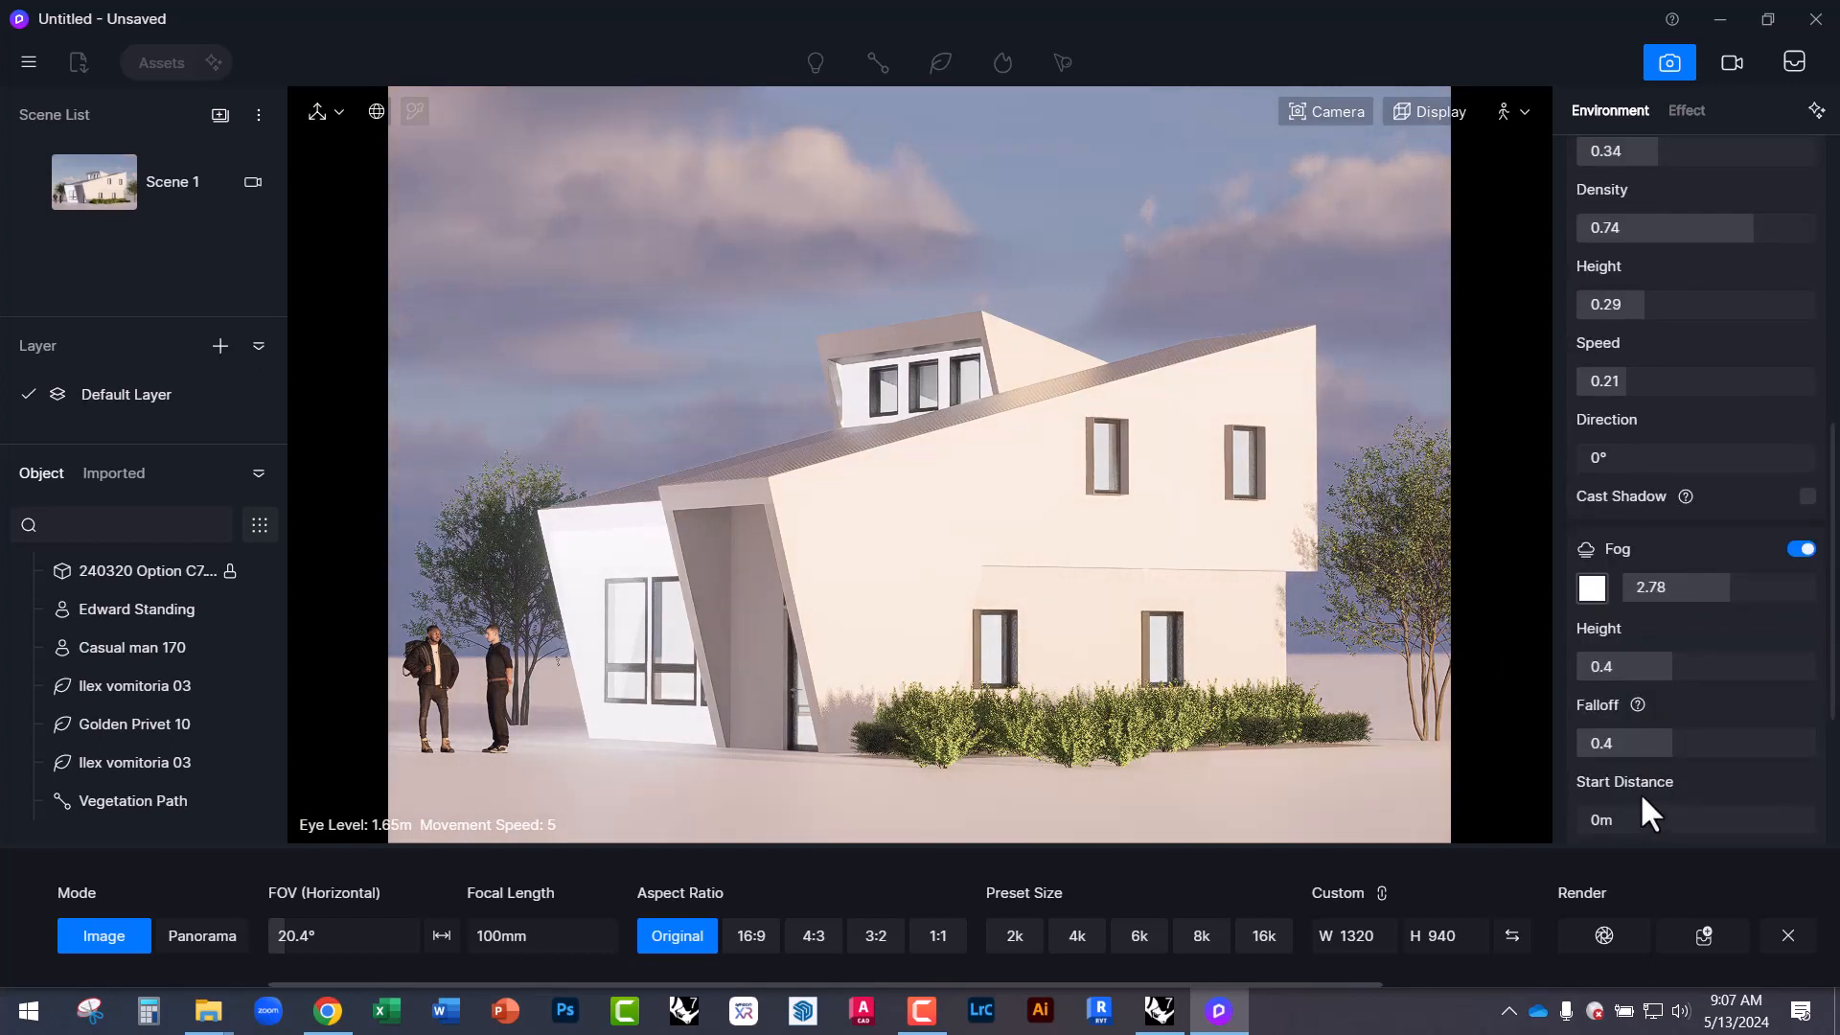
scroll(1629, 795, "down", 2)
mouse_move(1594, 706)
left_mouse_down()
mouse_move(1659, 706)
mouse_move(1620, 697)
left_mouse_up()
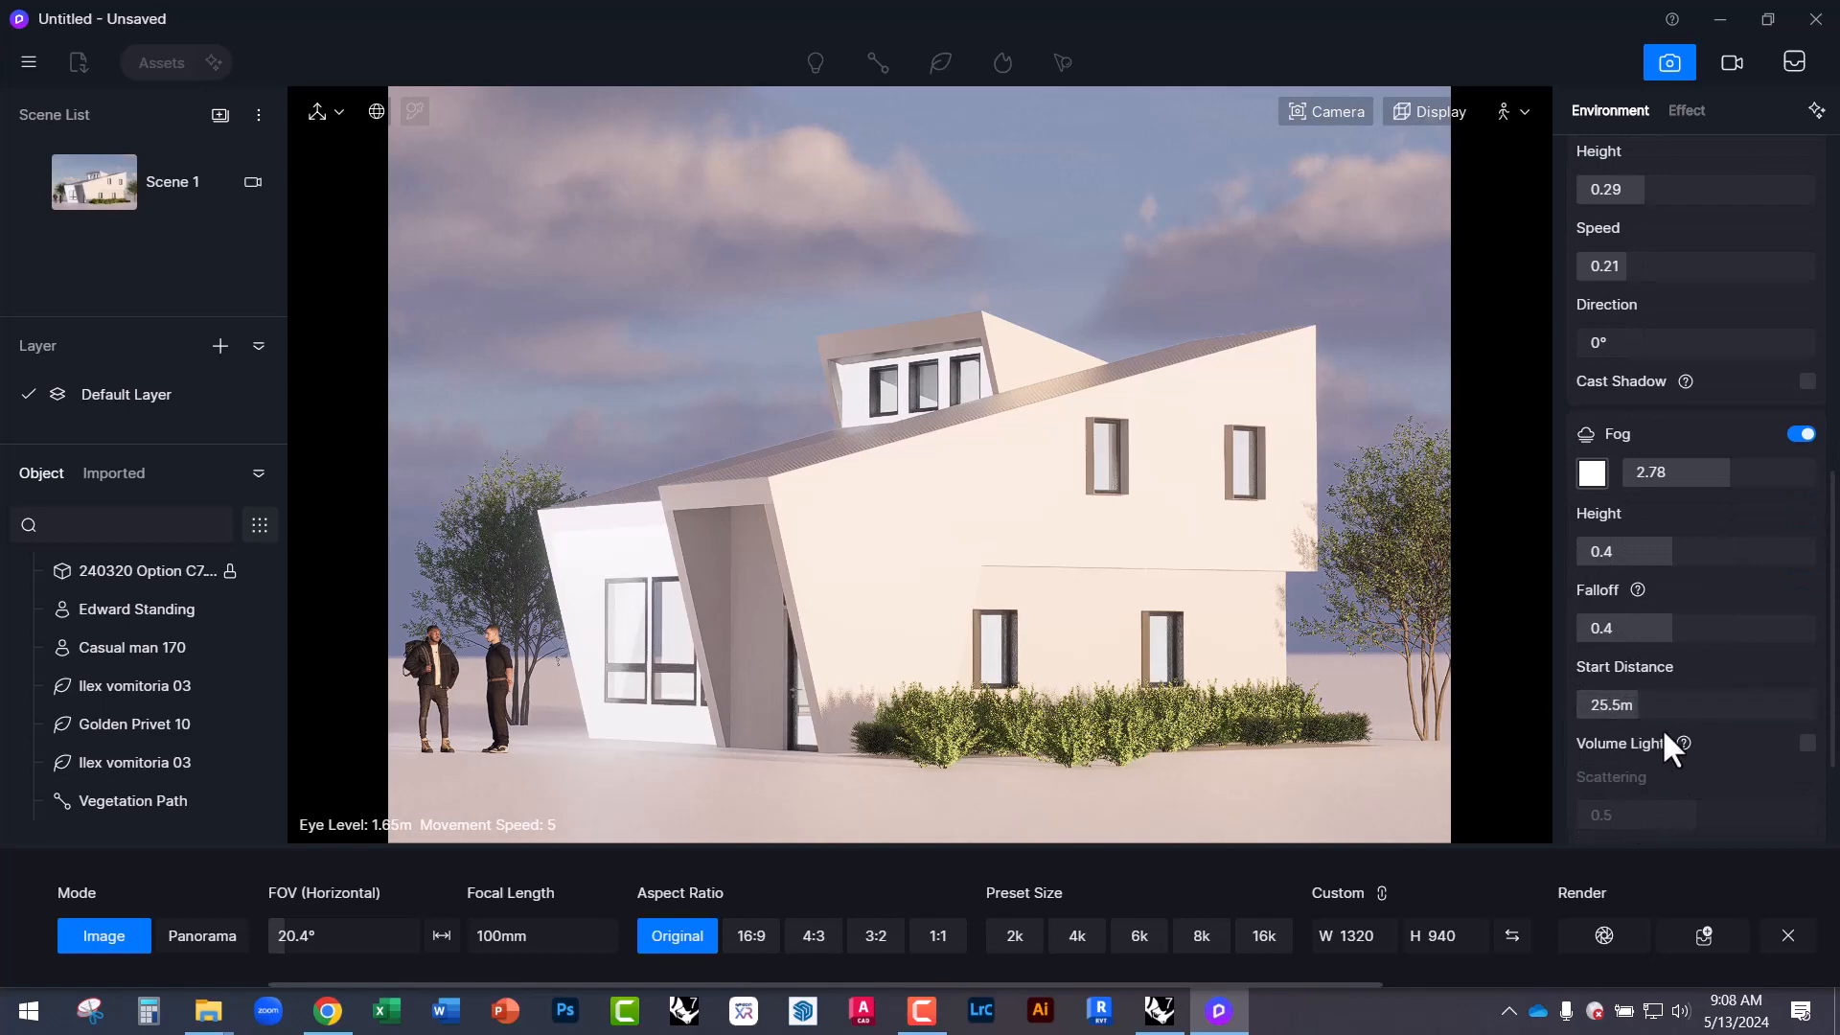
left_click_drag(1668, 630, 1650, 630)
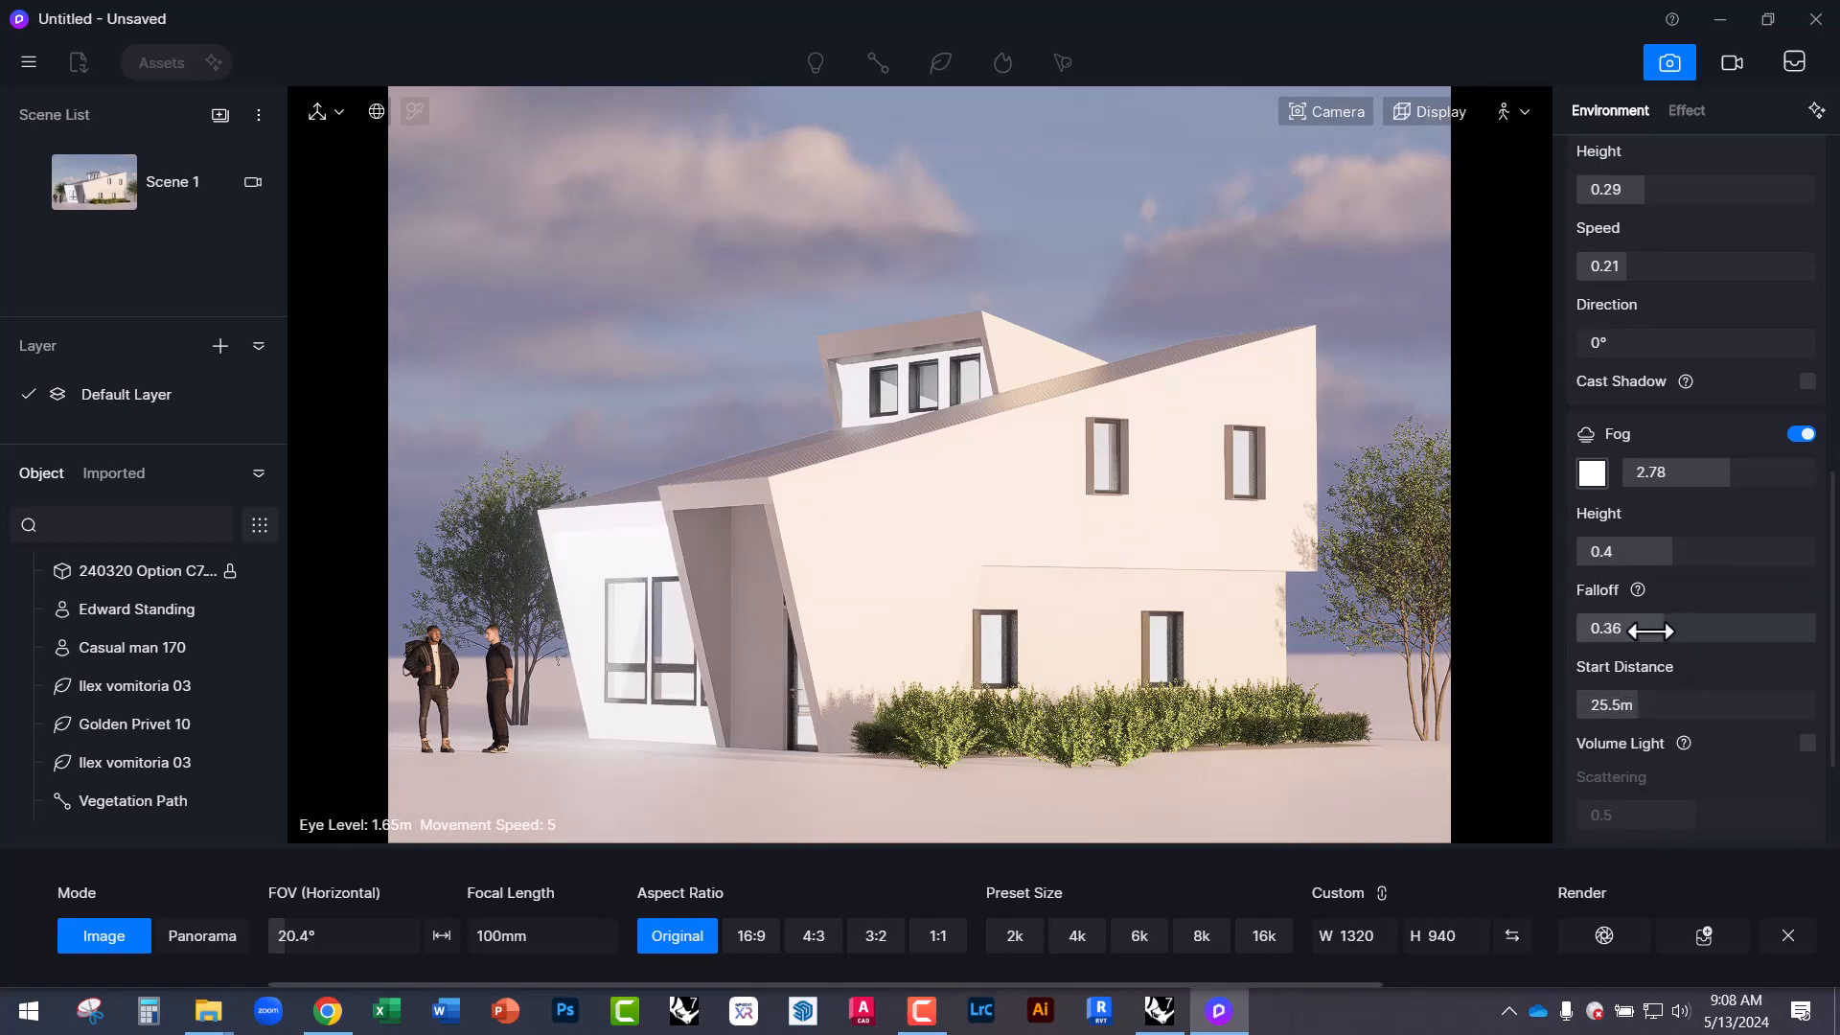
left_click_drag(1628, 568, 1571, 566)
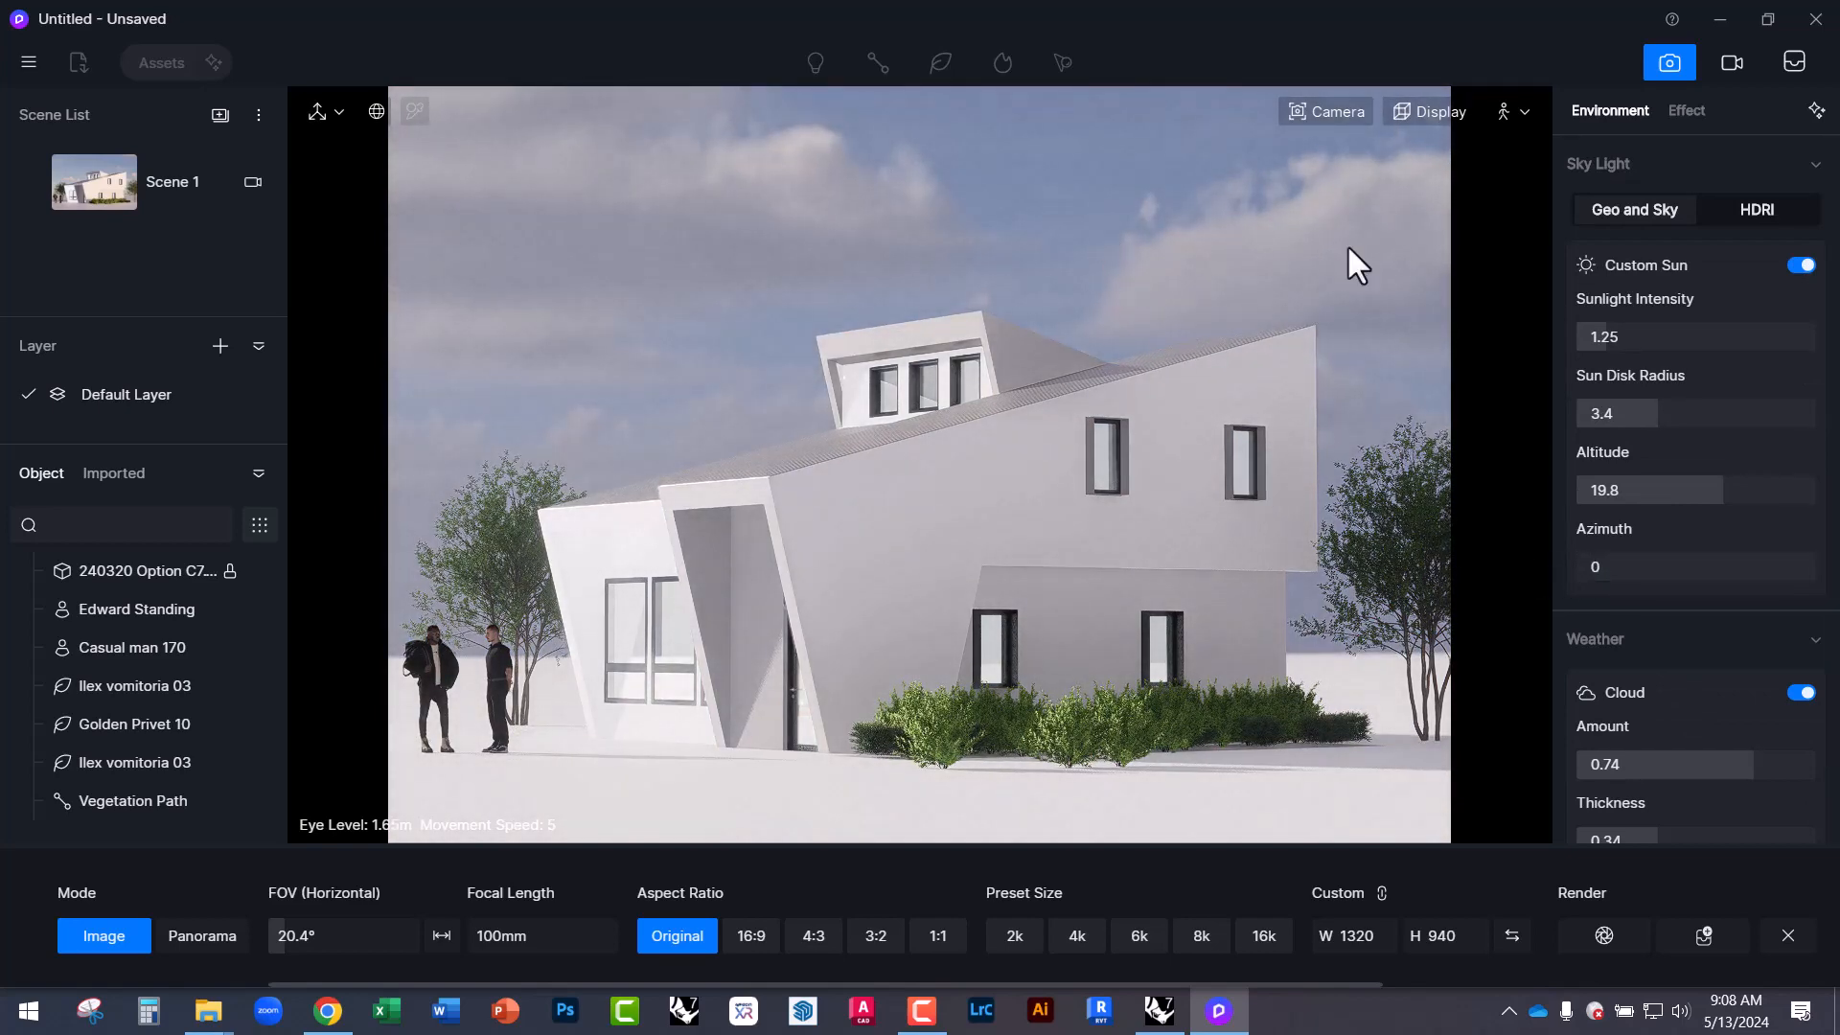
Render the current view and save it as Image(1) PNG in the 240513 folder.
left_click(1604, 935)
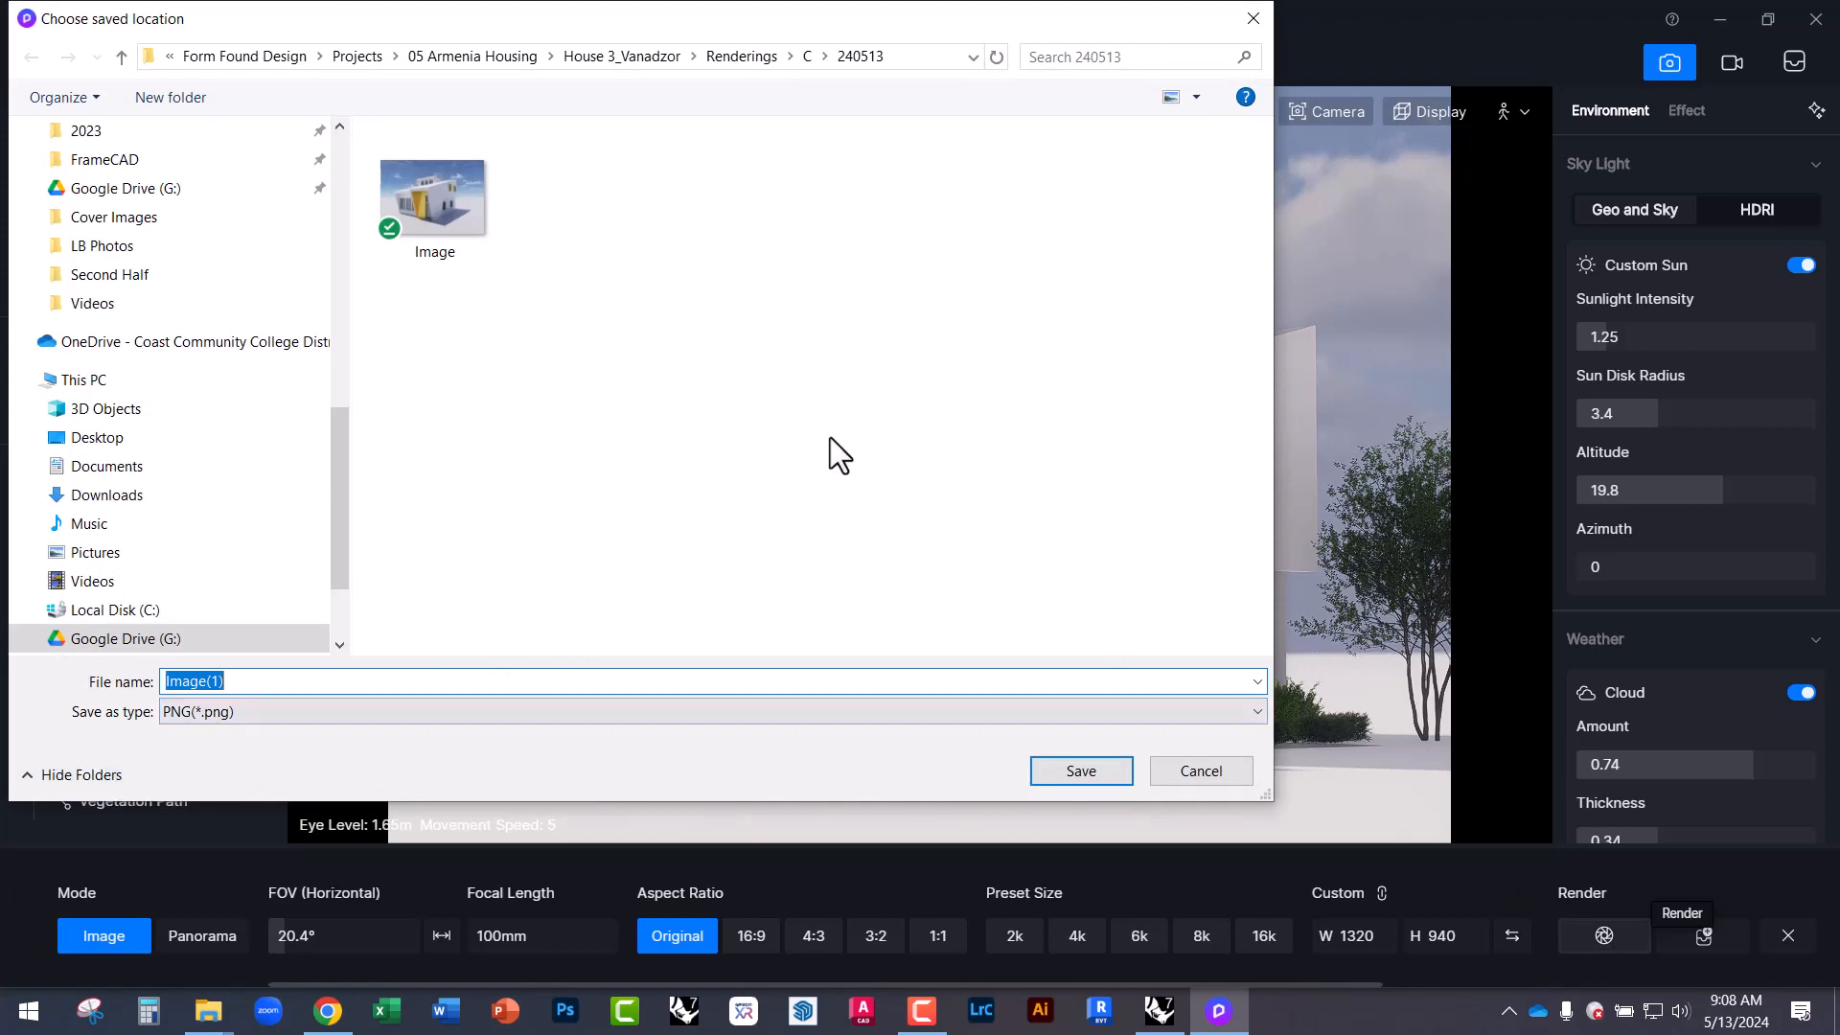
left_click(1074, 773)
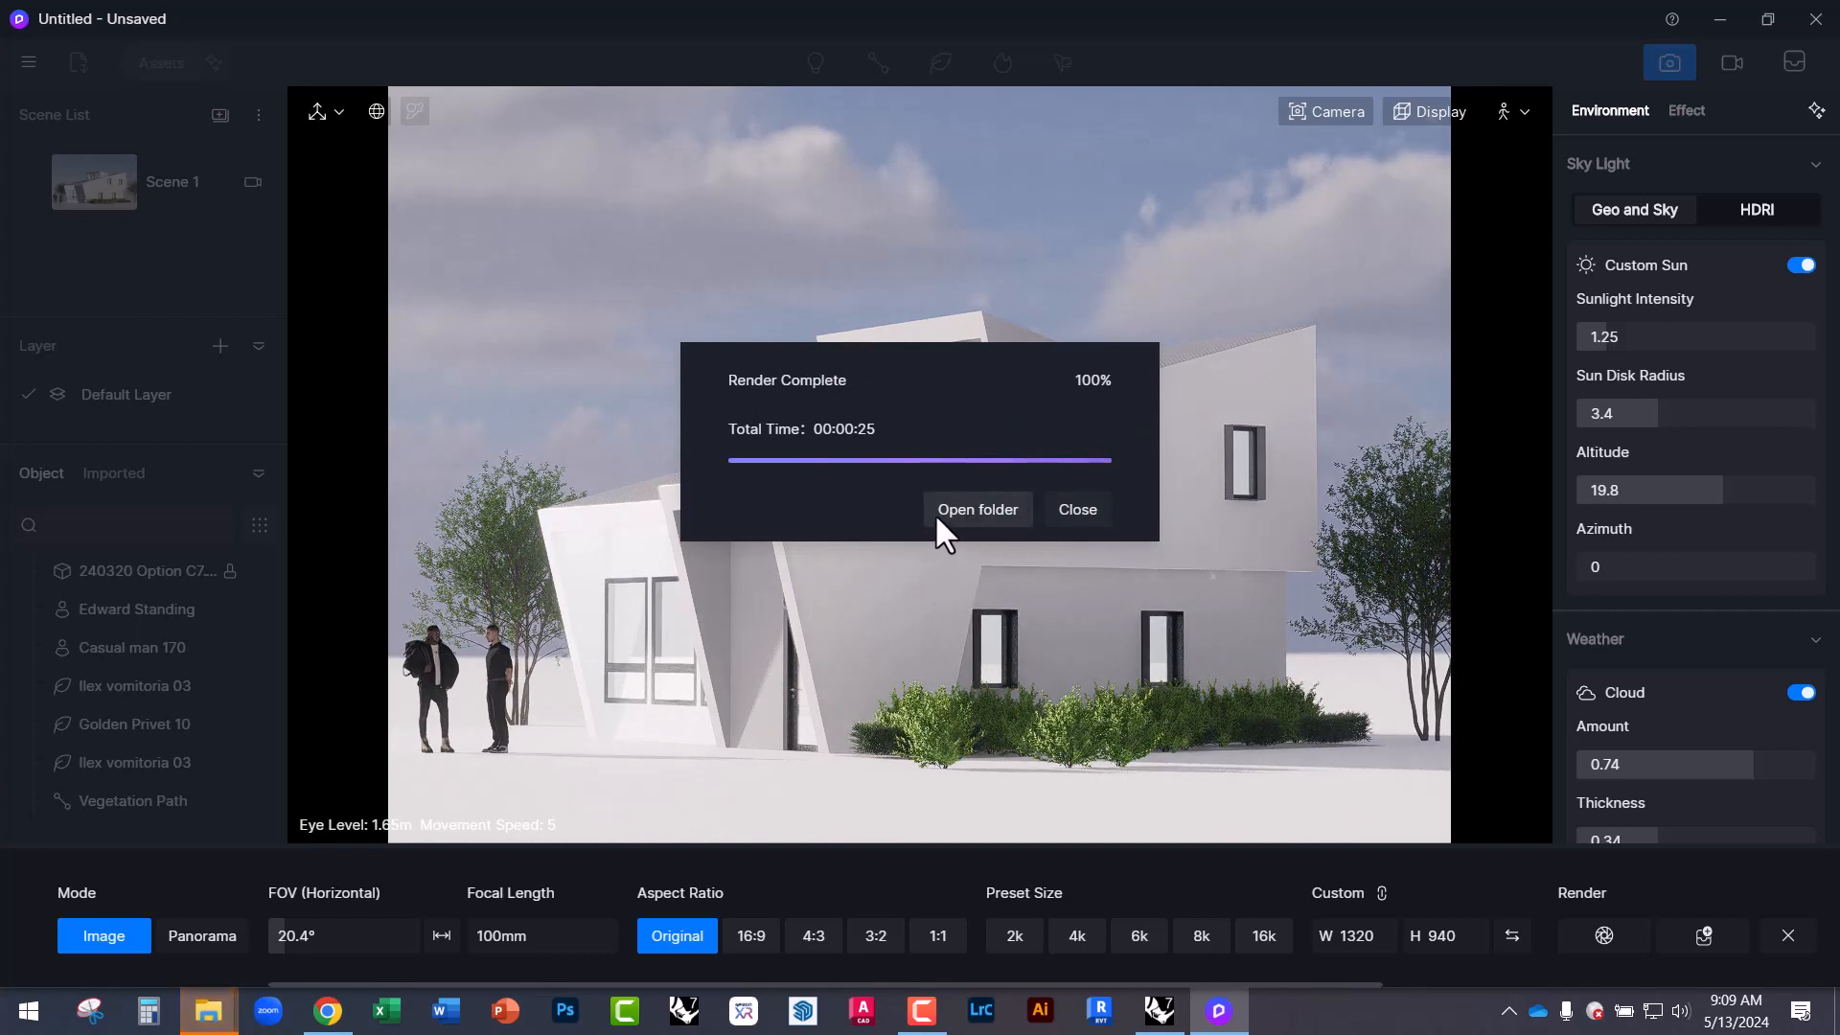
Open Image(1).png from the 240513 folder in Photos and zoom into the facade and windows.
mouse_move(227, 1023)
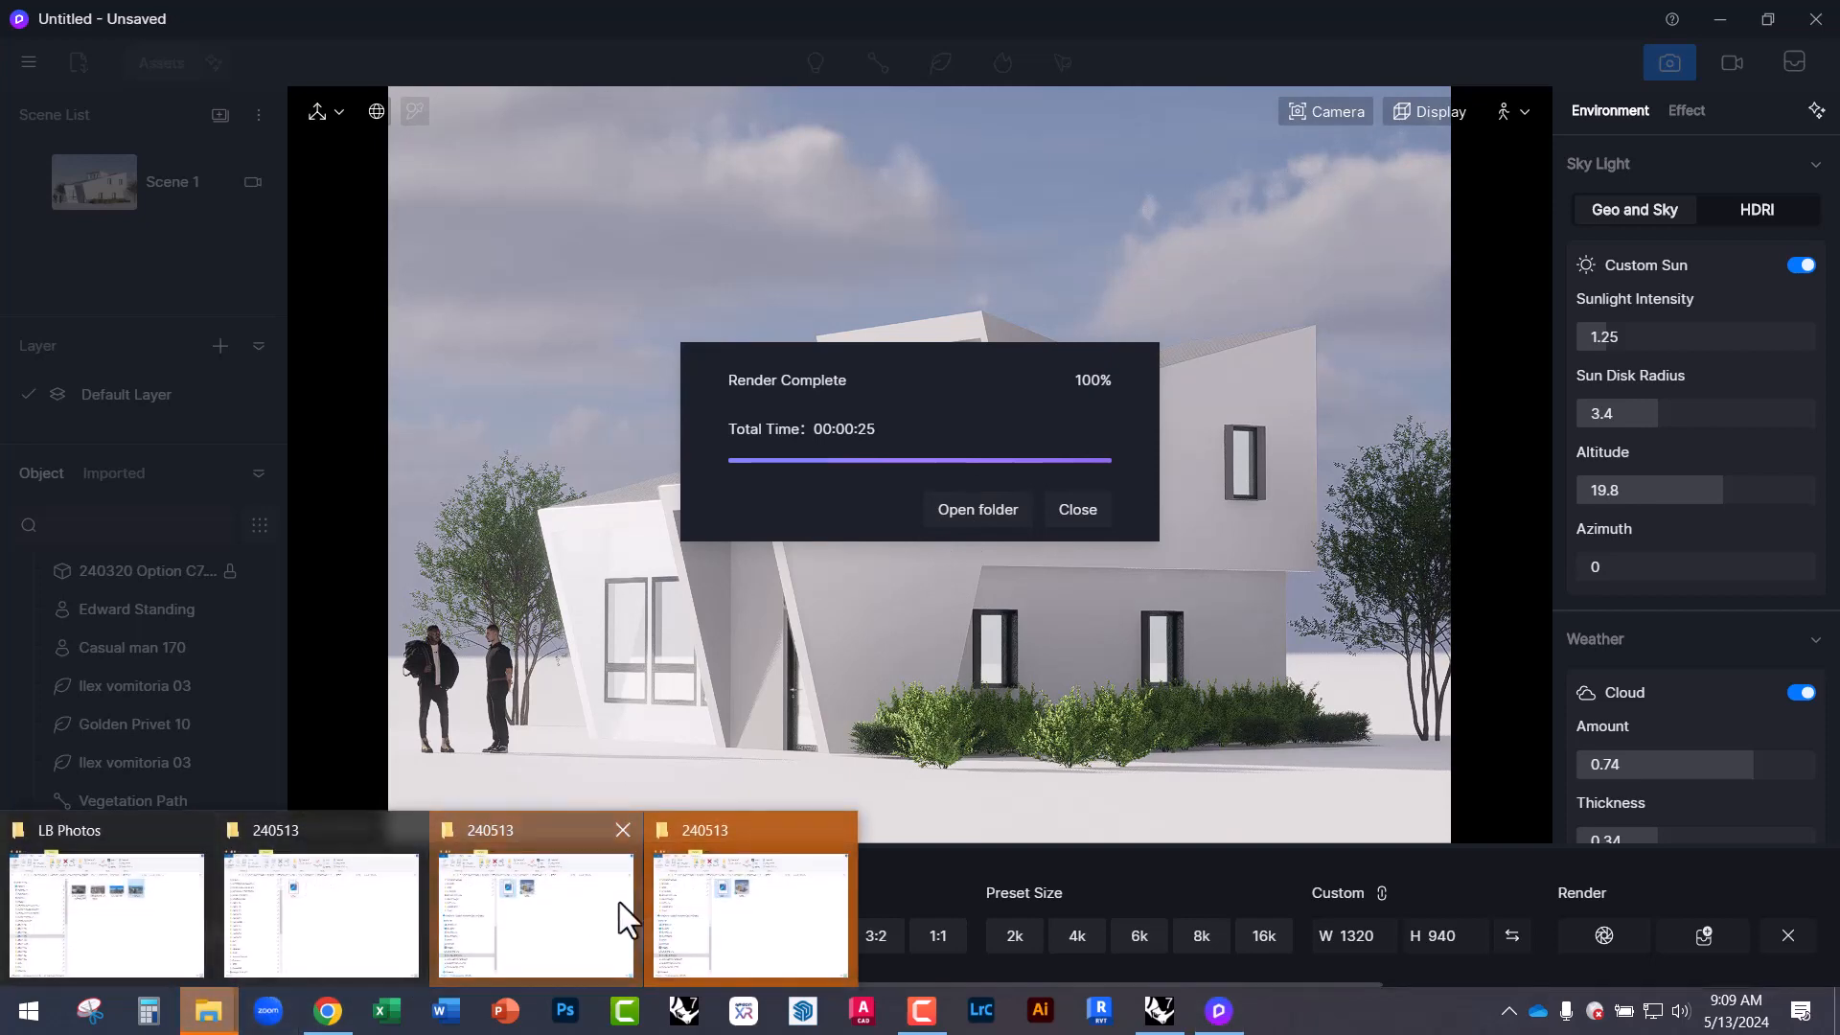
left_click(619, 905)
left_click(549, 308)
double_click(549, 307)
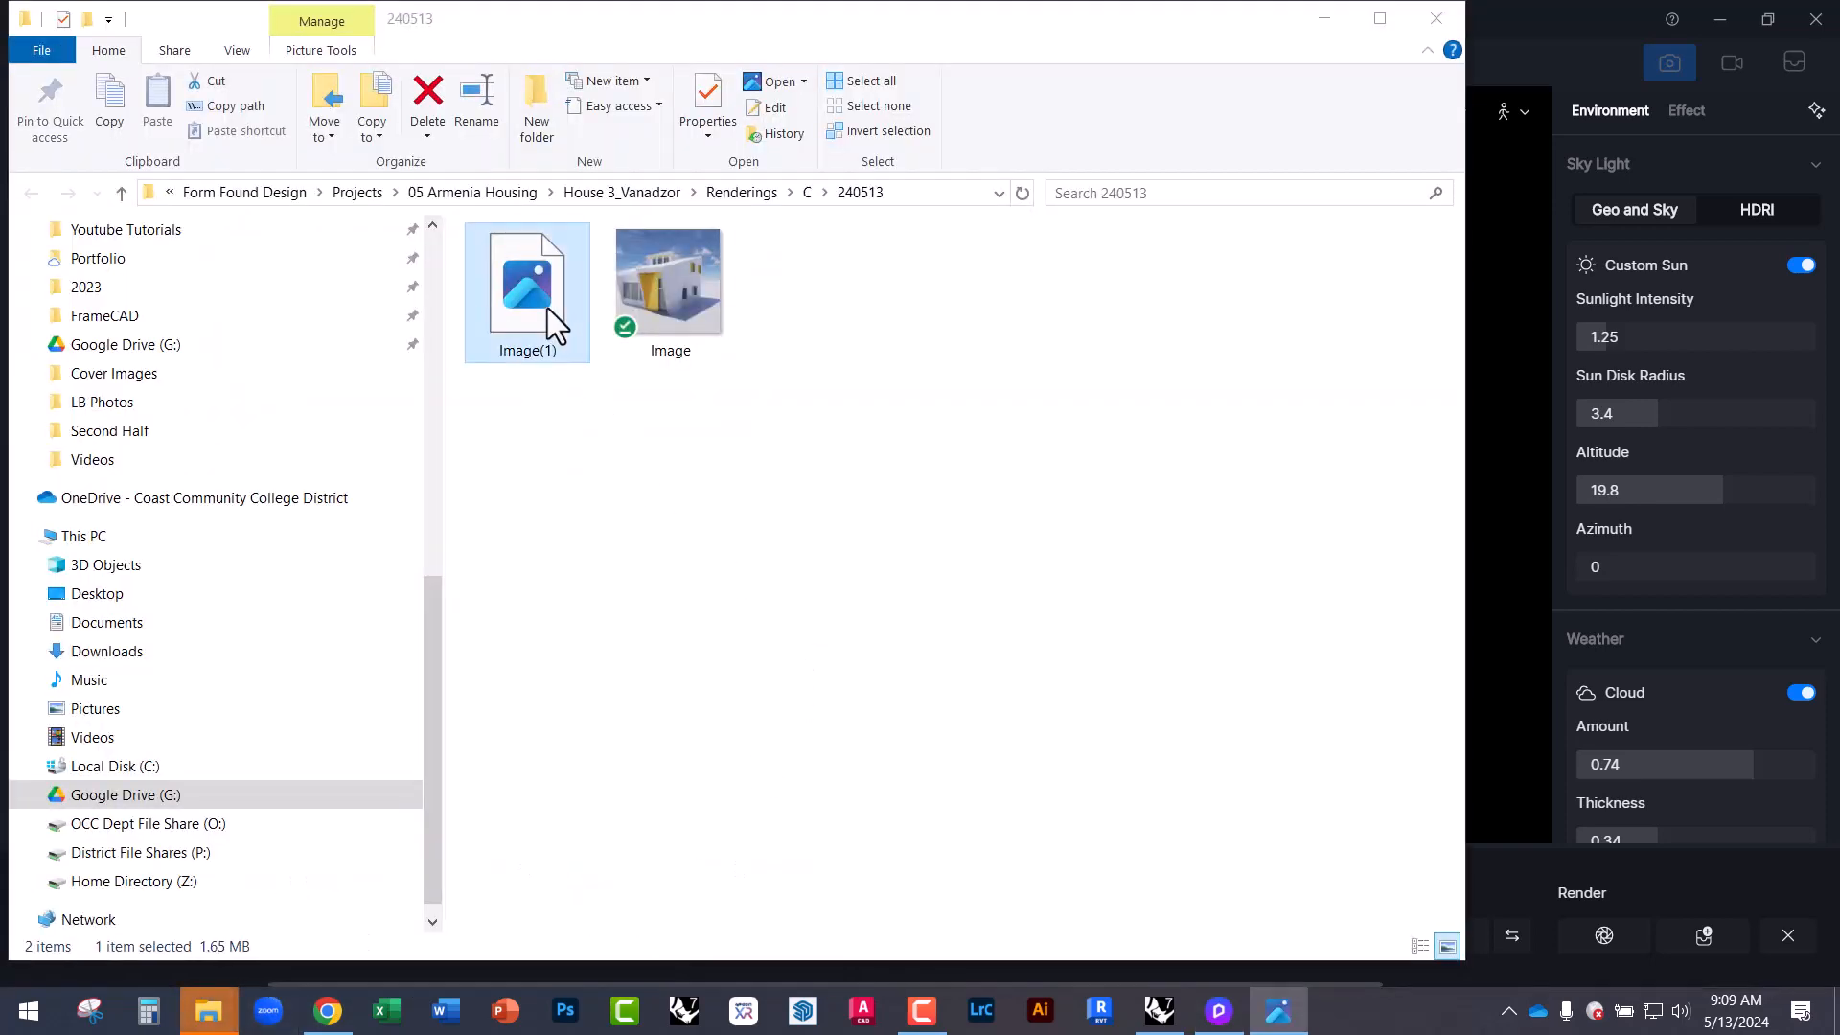
scroll(1077, 531, "up", 5)
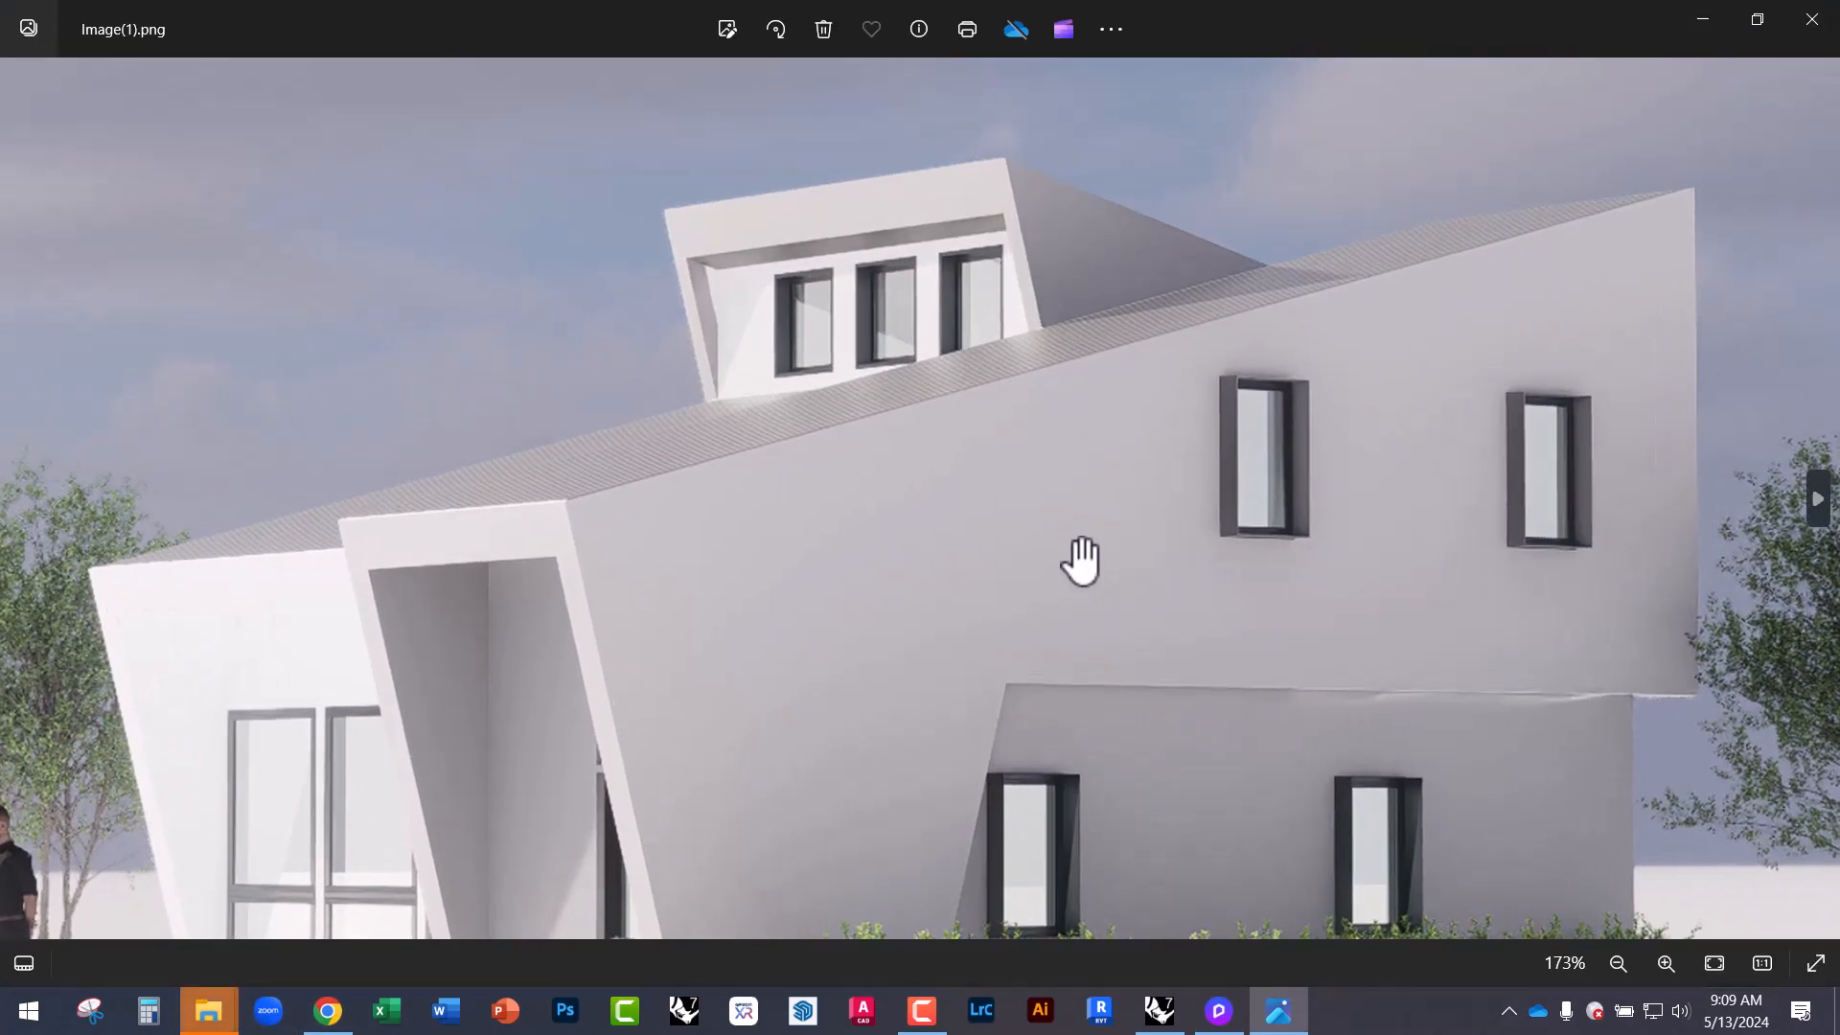
left_click_drag(969, 422, 1195, 279)
left_click_drag(1339, 686, 900, 665)
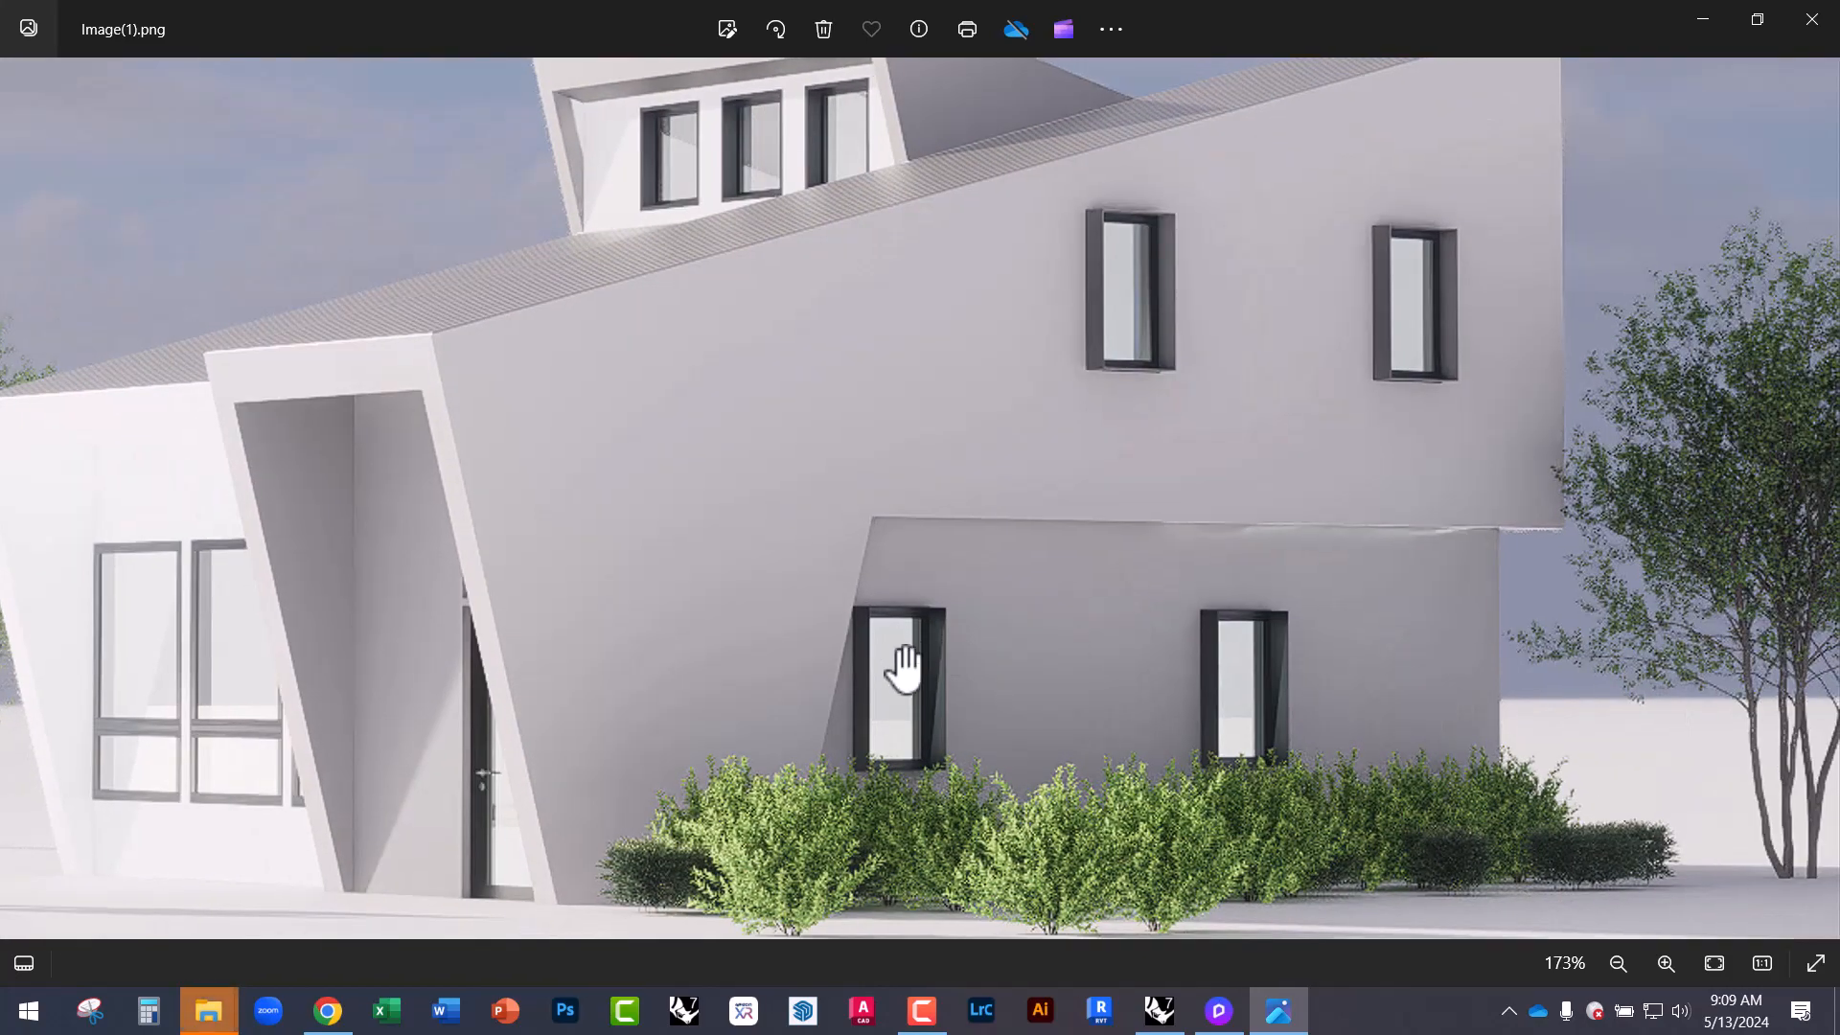